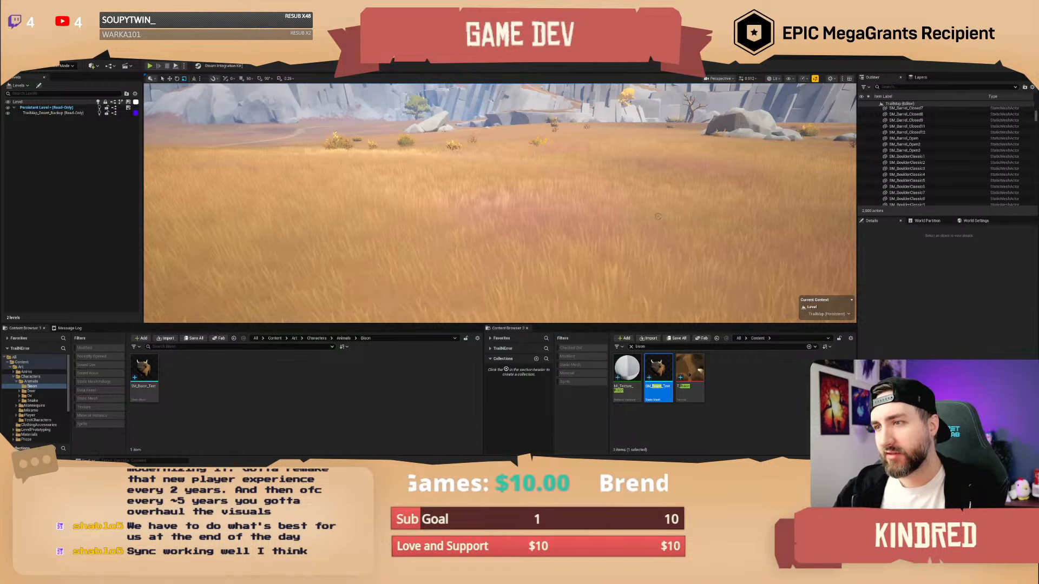
# - Survey the grassy plains, boulders and cliffs of the level from several ground-level viewpoints
pyautogui.press('w')
pyautogui.moveTo(658, 216); pyautogui.dragTo(633, 216, button='right')
pyautogui.press('q')
pyautogui.press('q')
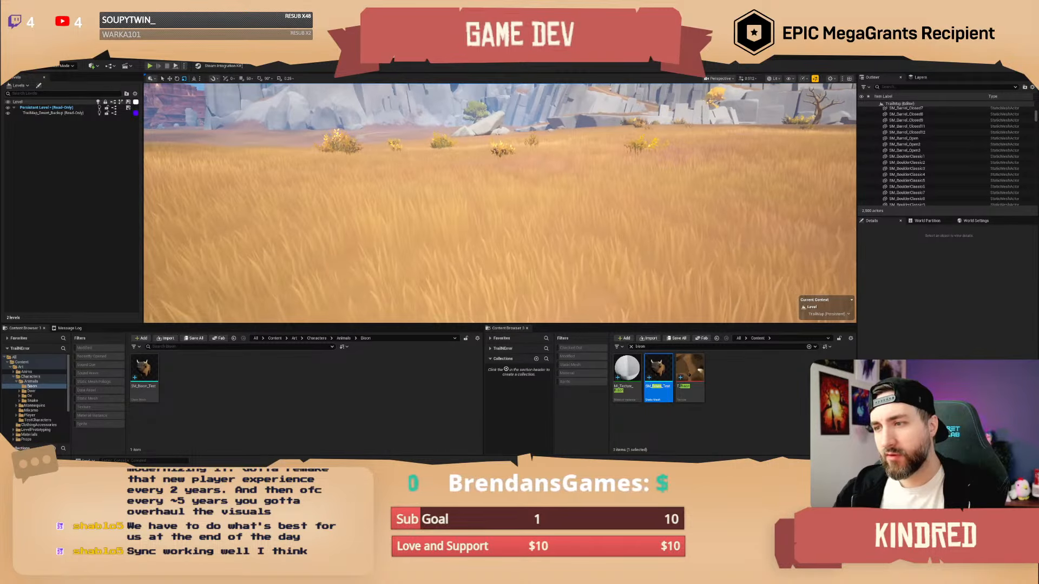
pyautogui.press('e')
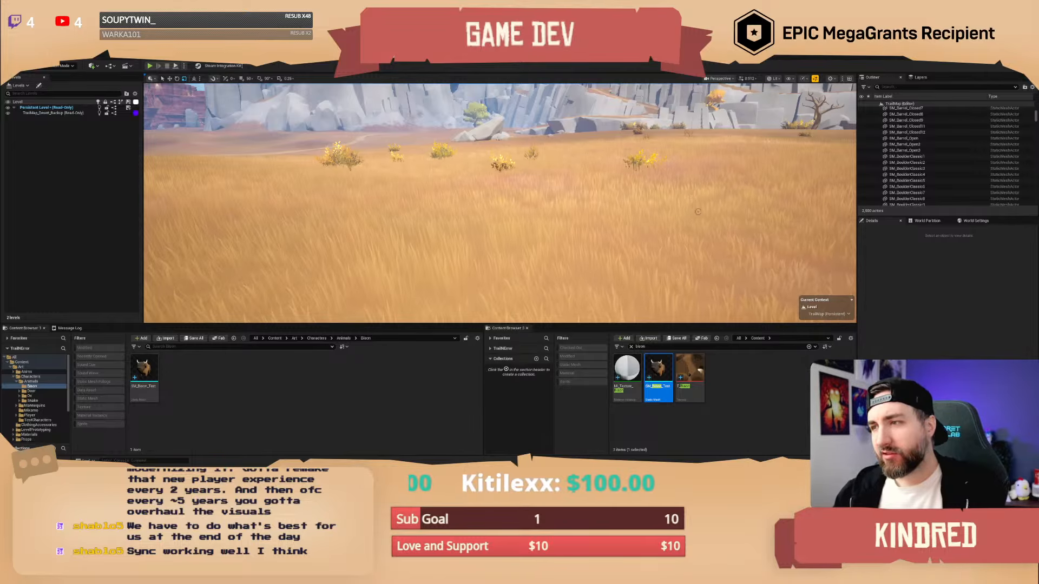
pyautogui.moveTo(698, 212)
pyautogui.mouseDown(button='right')
pyautogui.moveTo(690, 196)
pyautogui.moveTo(715, 179)
pyautogui.moveTo(699, 213)
pyautogui.mouseUp(button='right')
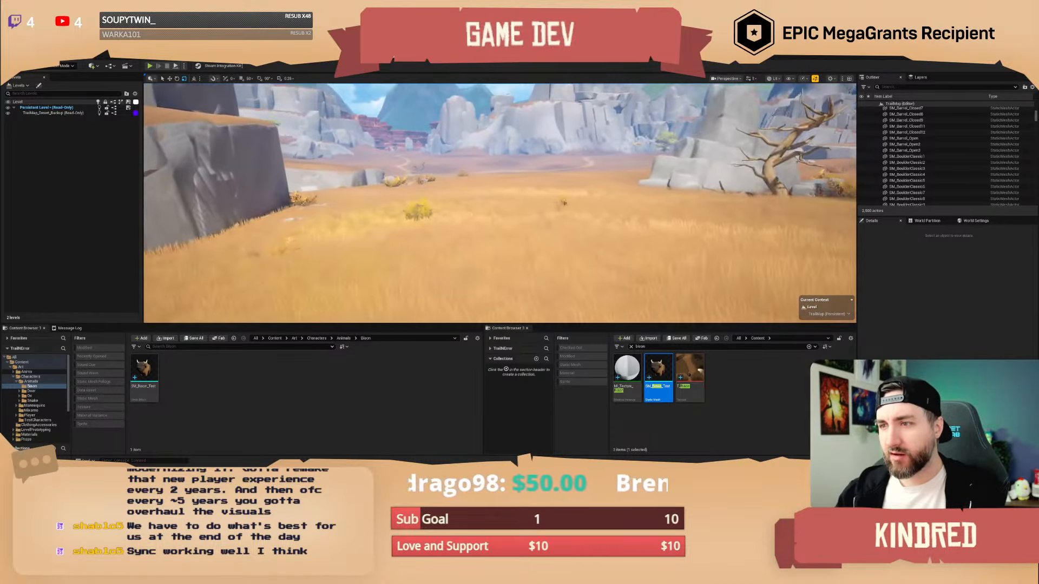
pyautogui.press('w')
pyautogui.moveTo(499, 203); pyautogui.dragTo(525, 205, button='right')
pyautogui.scroll(1, 513, 202)
pyautogui.scroll(1, 541, 200)
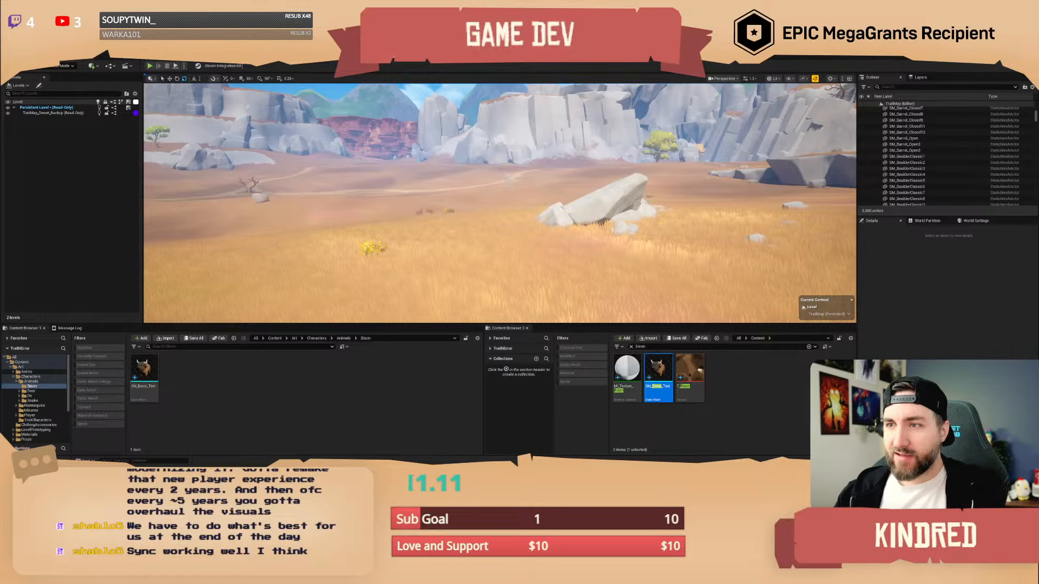
pyautogui.moveTo(658, 217)
pyautogui.mouseDown(button='right')
pyautogui.moveTo(779, 216)
pyautogui.moveTo(659, 217)
pyautogui.mouseUp(button='right')
pyautogui.press('s')
pyautogui.press('s')
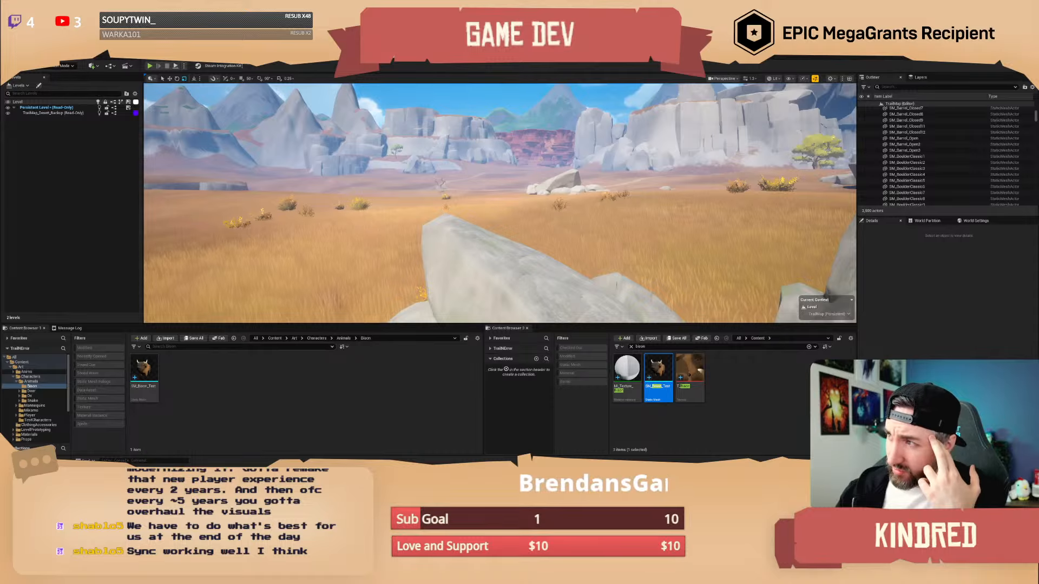
pyautogui.doubleClick(592, 52)
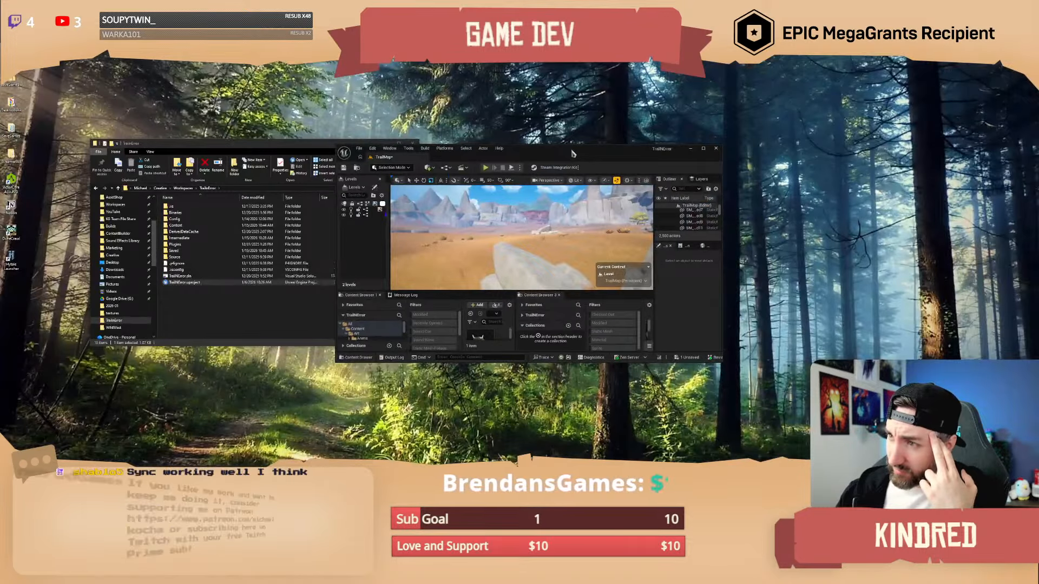
pyautogui.moveTo(576, 152); pyautogui.dragTo(568, 148)
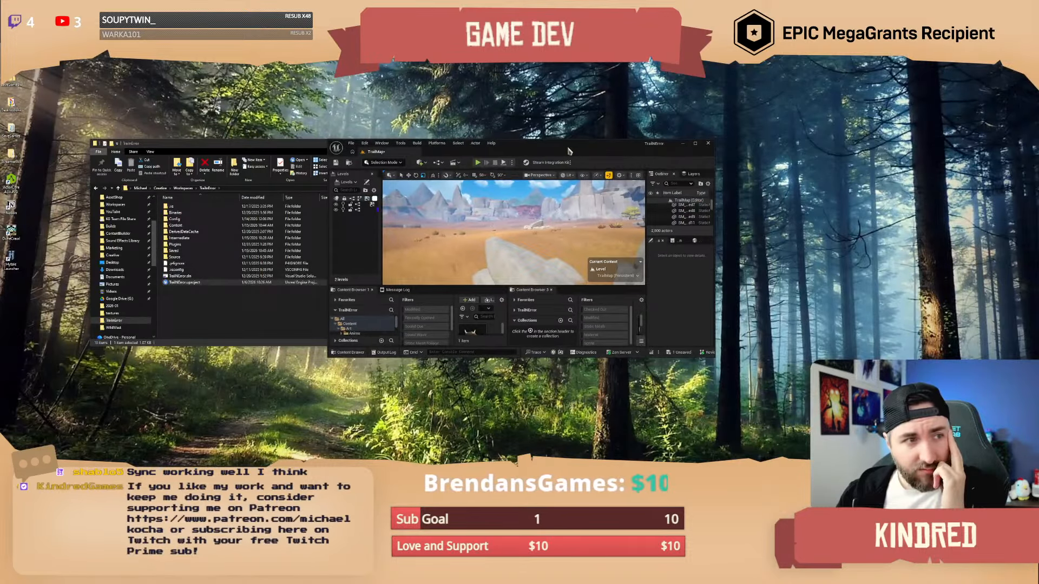
pyautogui.click(696, 145)
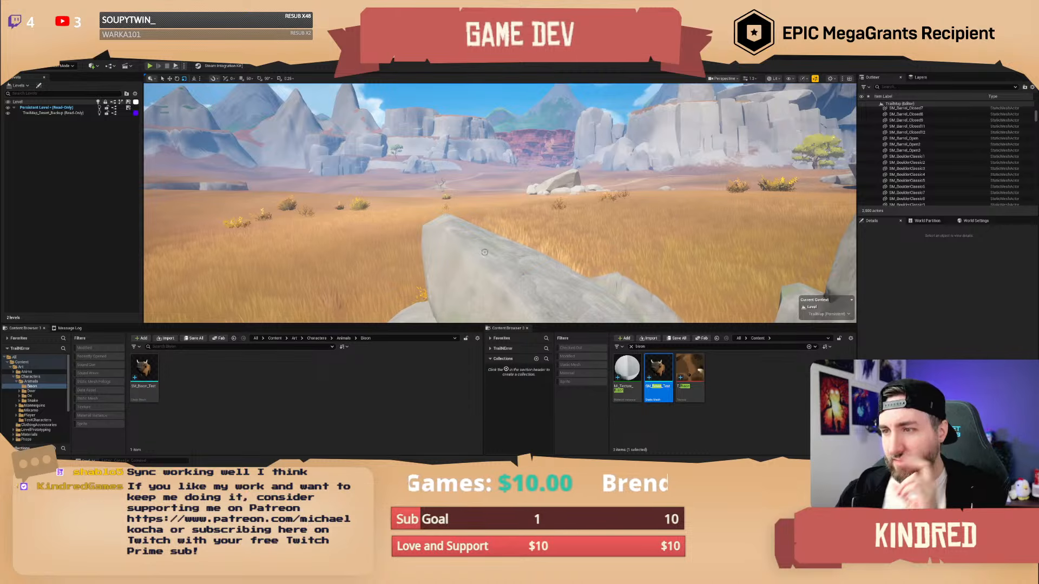
# - Examine the desert terrain around the wooden fort, its gate and the trail leading away from it
pyautogui.press('w')
pyautogui.moveTo(484, 253)
pyautogui.mouseDown(button='right')
pyautogui.moveTo(850, 251)
pyautogui.moveTo(741, 252)
pyautogui.moveTo(758, 265)
pyautogui.moveTo(606, 270)
pyautogui.moveTo(563, 287)
pyautogui.moveTo(495, 238)
pyautogui.mouseUp(button='right')
pyautogui.scroll(3, 484, 252)
pyautogui.press('w')
pyautogui.scroll(4, 499, 203)
pyautogui.press('w')
pyautogui.scroll(3, 499, 204)
pyautogui.press('w')
pyautogui.scroll(-3, 499, 204)
pyautogui.press('w')
pyautogui.scroll(-2, 499, 203)
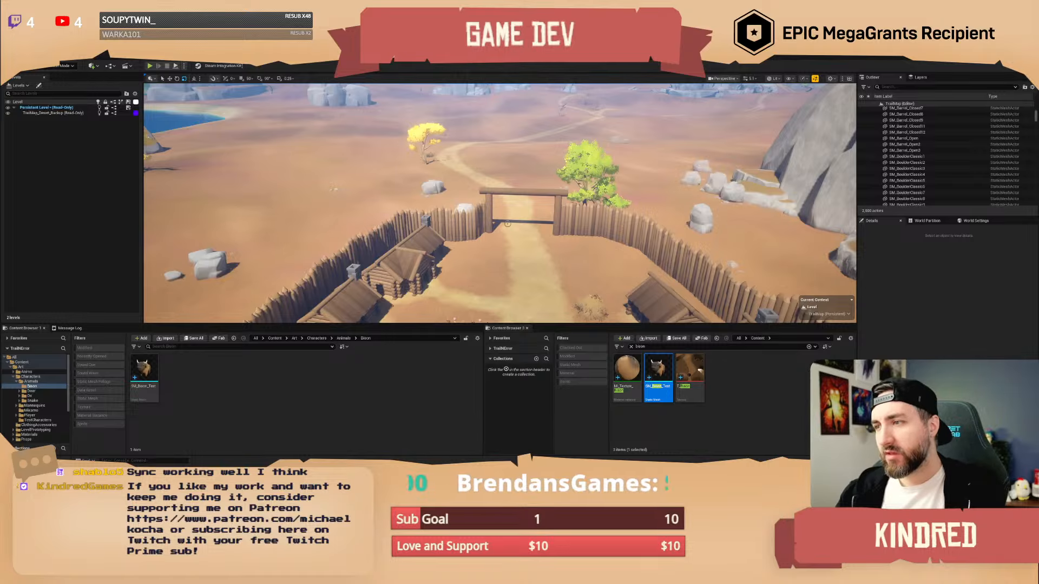
pyautogui.press('w')
pyautogui.press('a')
pyautogui.moveTo(507, 224); pyautogui.dragTo(561, 174, button='right')
pyautogui.scroll(-1, 507, 223)
pyautogui.press('w')
pyautogui.press('s')
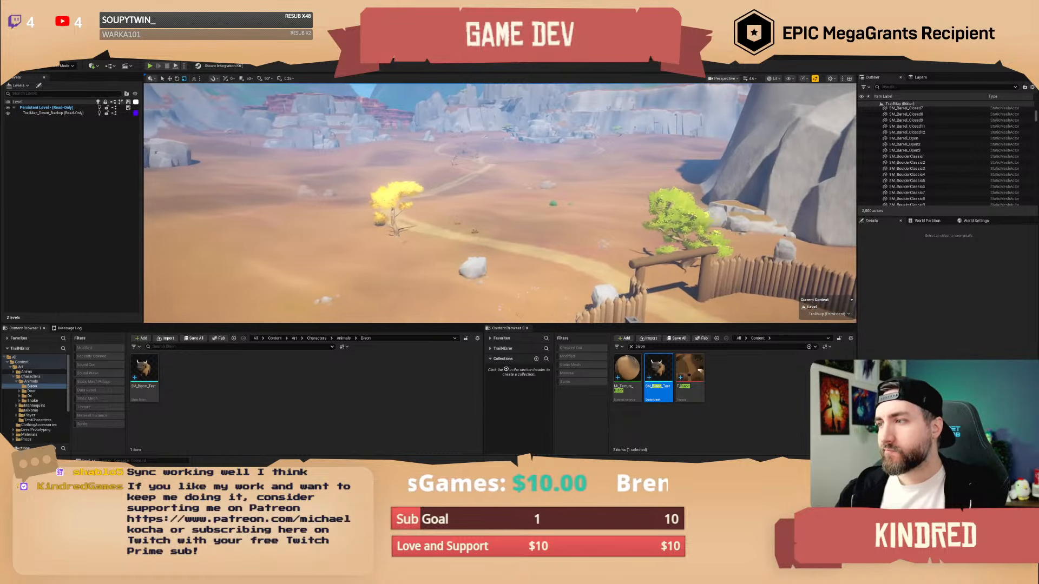
pyautogui.press('d')
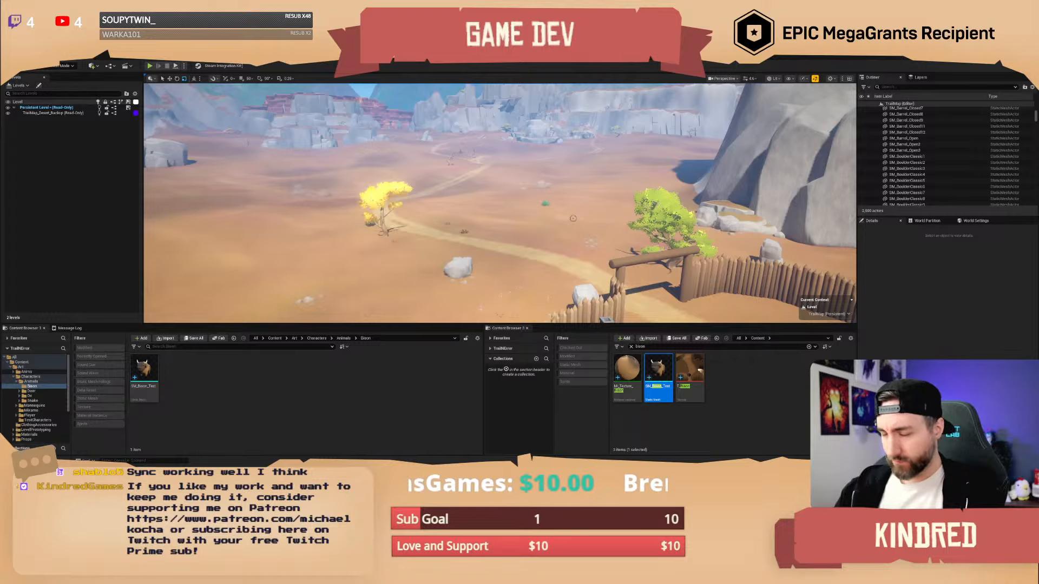
# - Search the assets for "debug", place the bp_AVSWagon_Debug blueprint on the grass beside the trail, and snap it to the ground
pyautogui.press('d')
pyautogui.moveTo(582, 213); pyautogui.dragTo(557, 221, button='right')
pyautogui.press('a')
pyautogui.press('w')
pyautogui.scroll(3, 568, 219)
pyautogui.scroll(2, 565, 220)
pyautogui.scroll(3, 563, 220)
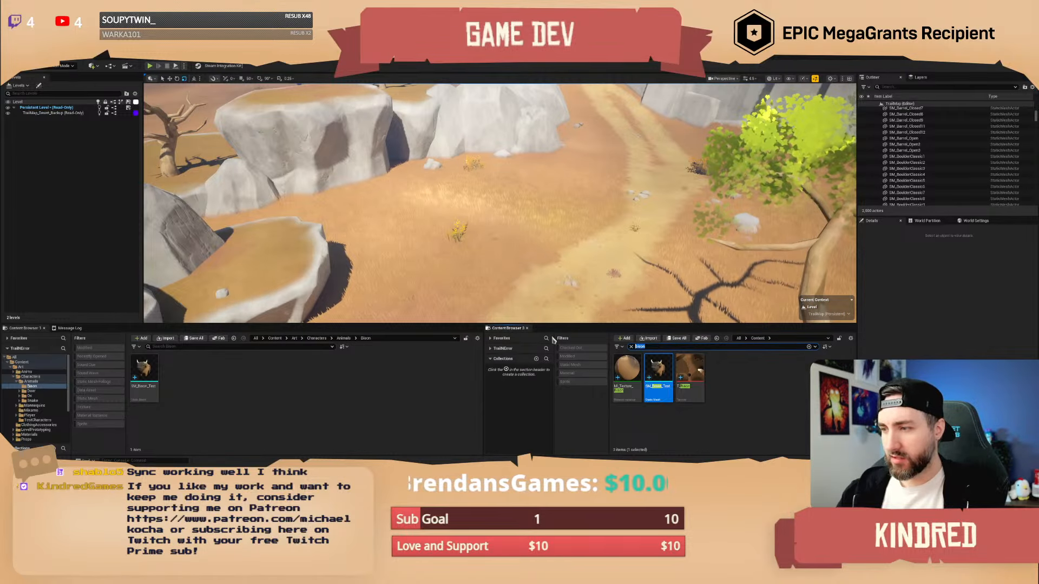
pyautogui.write('debug')
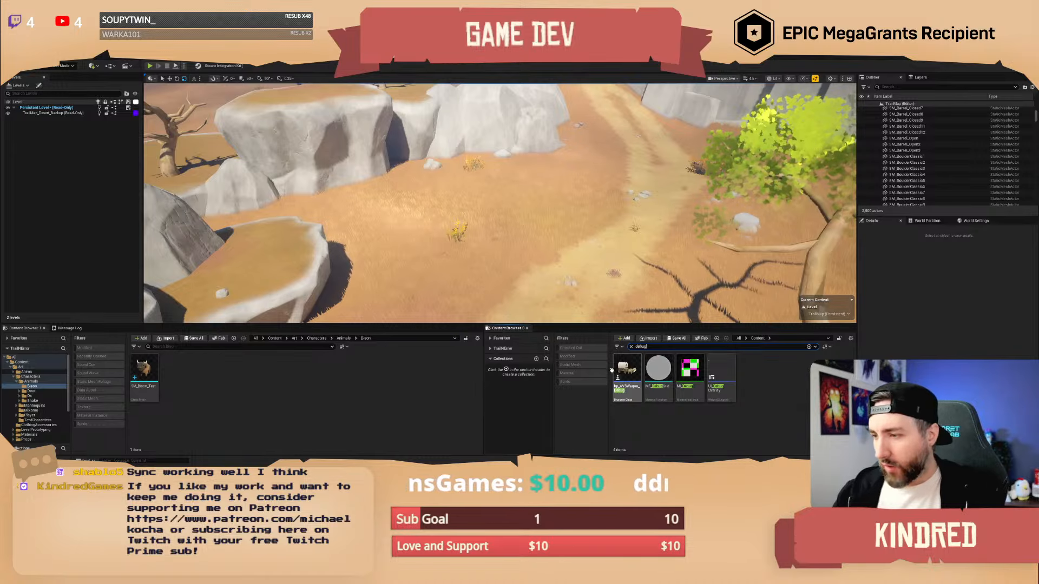
pyautogui.moveTo(603, 329); pyautogui.dragTo(500, 206)
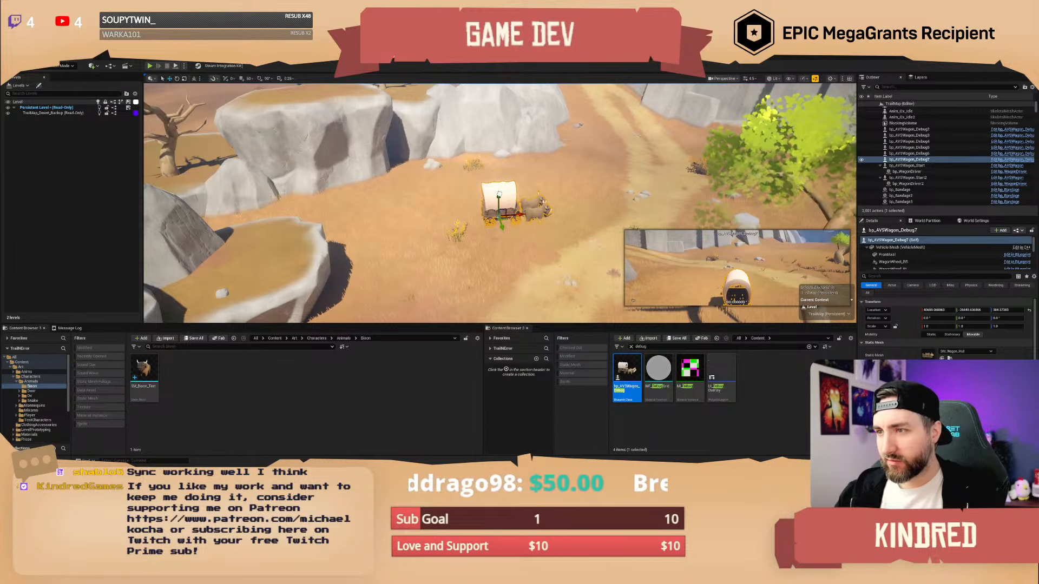
pyautogui.moveTo(499, 193); pyautogui.dragTo(495, 186)
pyautogui.press('End')
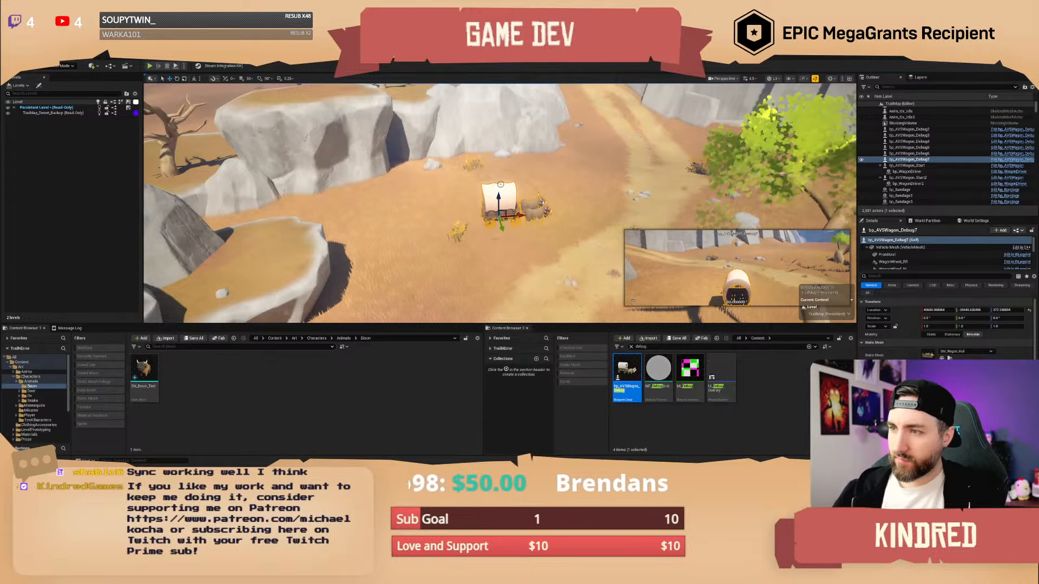
# - Raise the placed ox wagon slightly above the grass
pyautogui.press('w')
pyautogui.moveTo(500, 184); pyautogui.dragTo(496, 216, button='right')
pyautogui.scroll(-2, 497, 209)
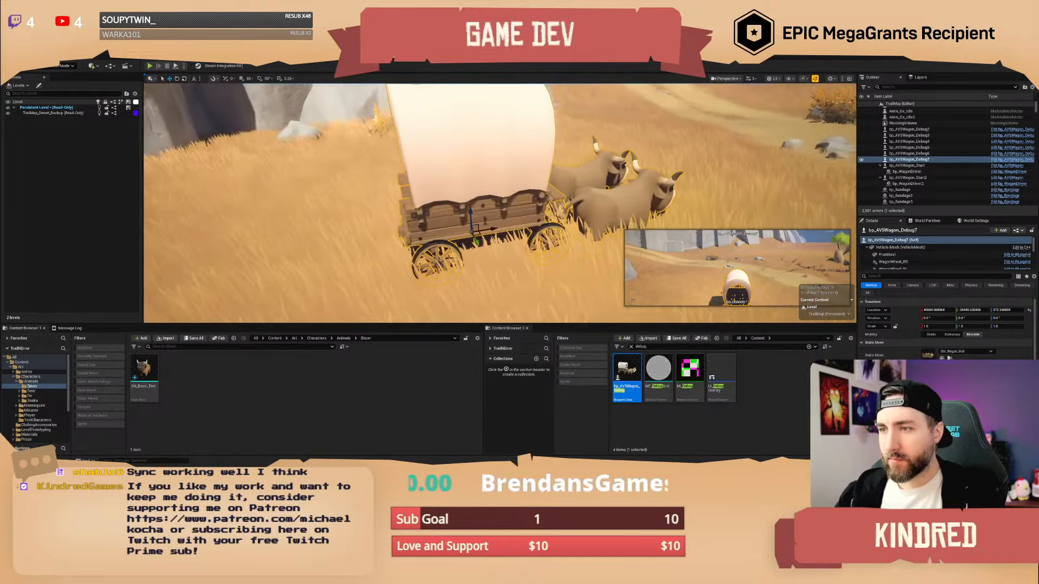
pyautogui.moveTo(470, 211); pyautogui.dragTo(464, 168)
# - Inspect the placed wagon and its oxen up close and from the front
pyautogui.press('a')
pyautogui.moveTo(465, 169); pyautogui.dragTo(541, 166, button='right')
pyautogui.scroll(-1, 509, 184)
pyautogui.press('s')
pyautogui.scroll(-1, 563, 181)
pyautogui.press('s')
pyautogui.press('d')
pyautogui.press('w')
pyautogui.scroll(-2, 451, 189)
pyautogui.press('a')
pyautogui.press('s')
pyautogui.press('w')
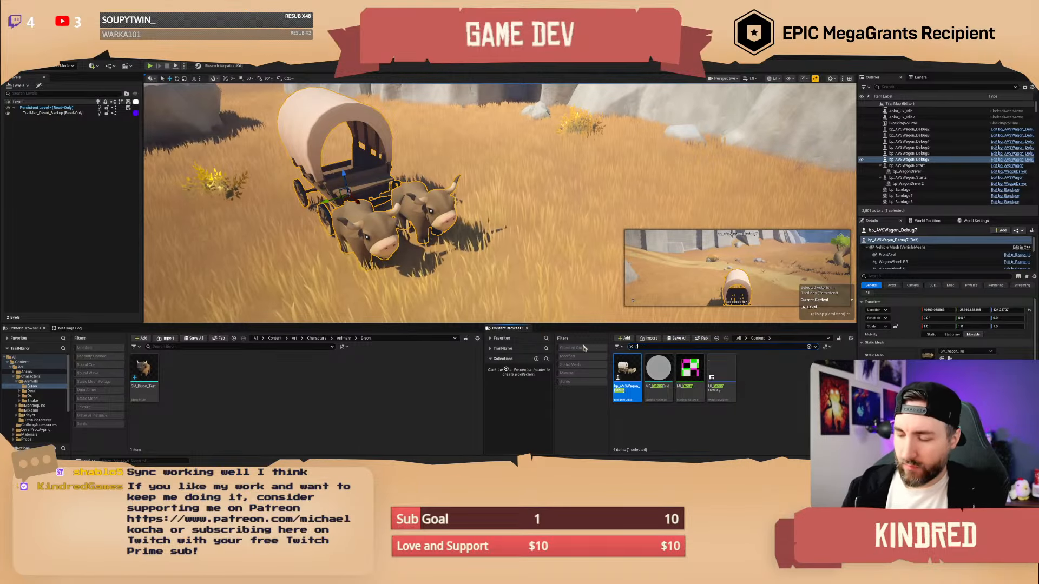
# - Find the female character assets, place SK_Char_Female_Clothed on the grass beside the oxen, and rotate her
pyautogui.write('npc')
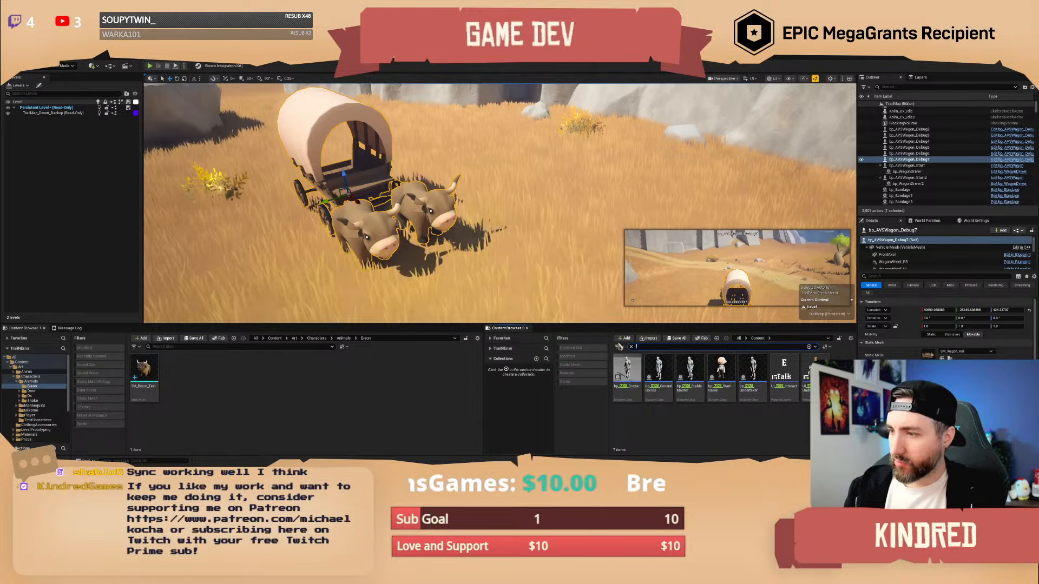
pyautogui.write('femal')
pyautogui.moveTo(721, 373); pyautogui.dragTo(522, 219)
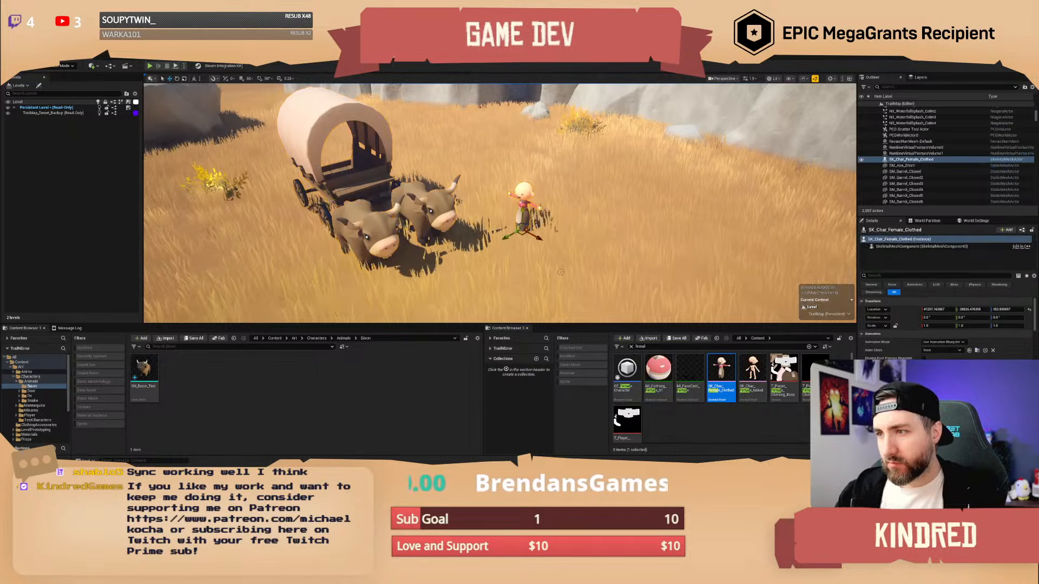
pyautogui.press('e')
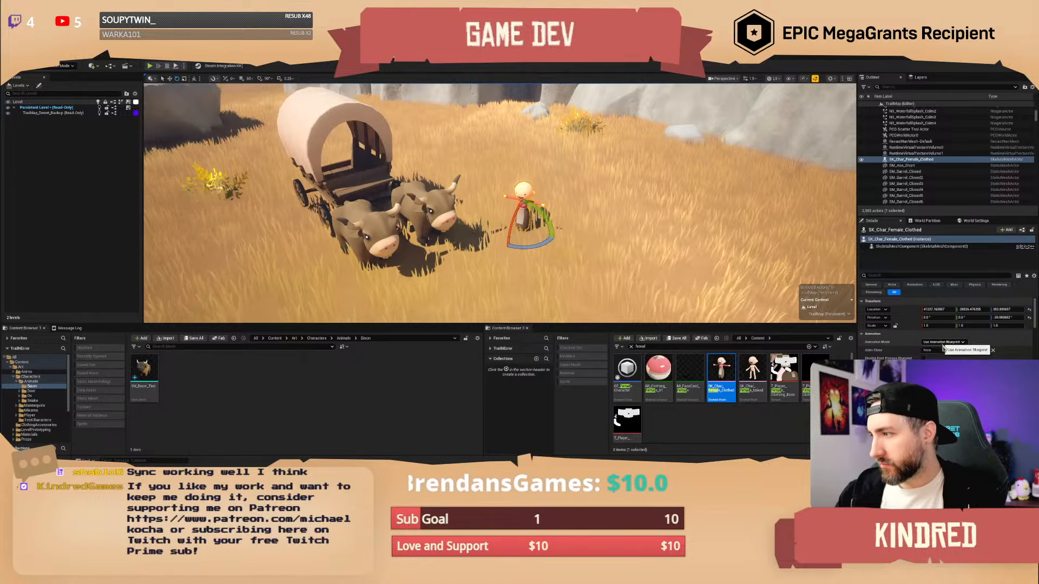
# - Try assigning ThirdPerson_AnimBP as the female character's animation class in Use Animation Blueprint mode
pyautogui.click(941, 350)
pyautogui.press('Escape')
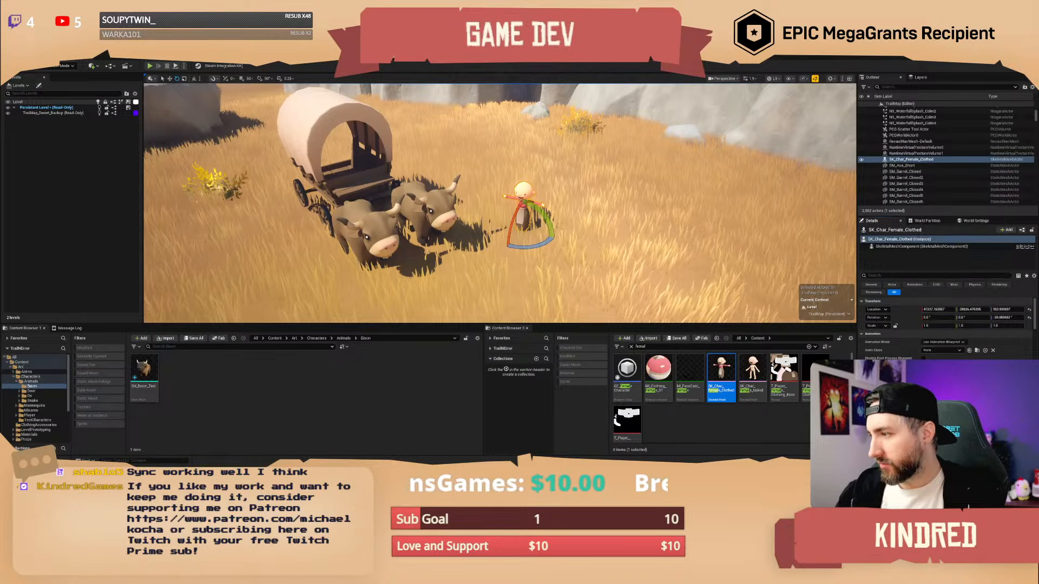
pyautogui.click(942, 341)
pyautogui.click(947, 354)
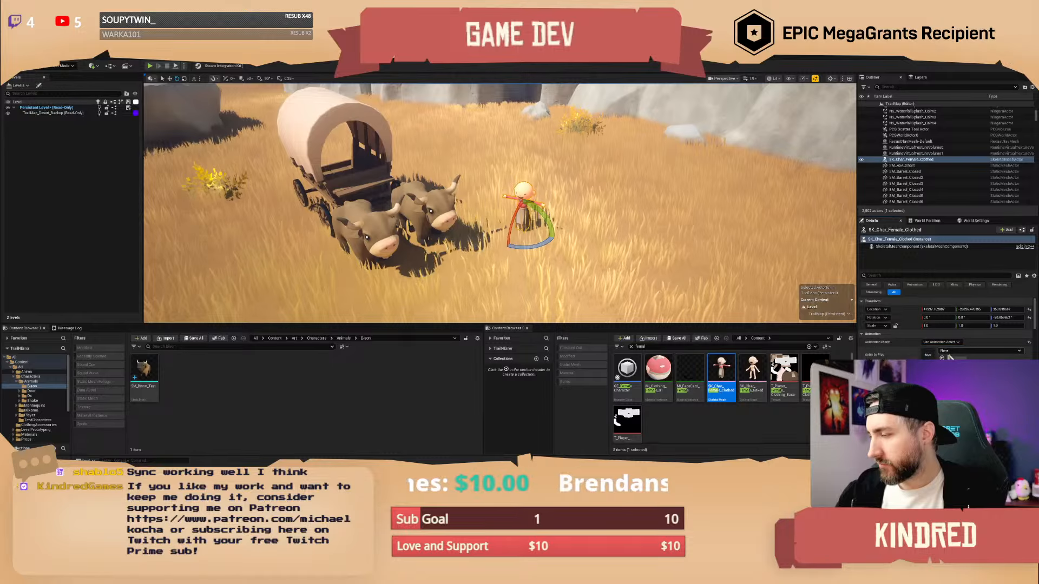
pyautogui.click(943, 348)
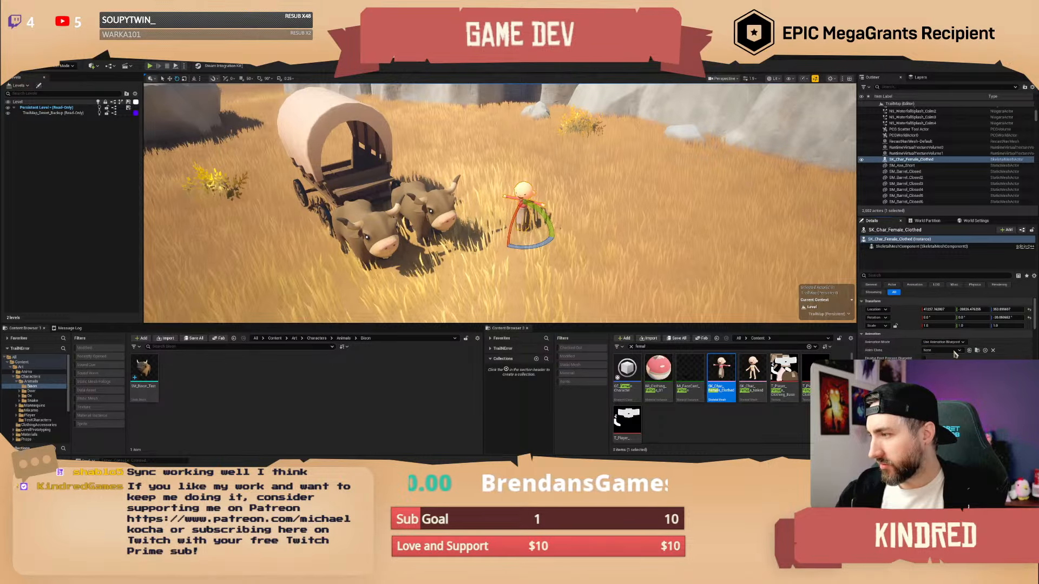
pyautogui.click(941, 350)
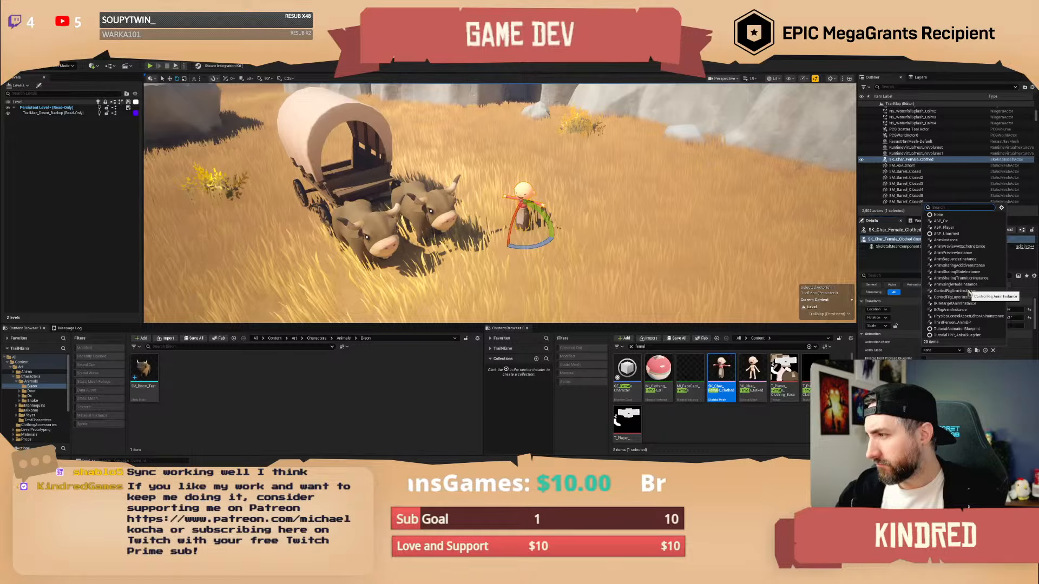
pyautogui.click(970, 322)
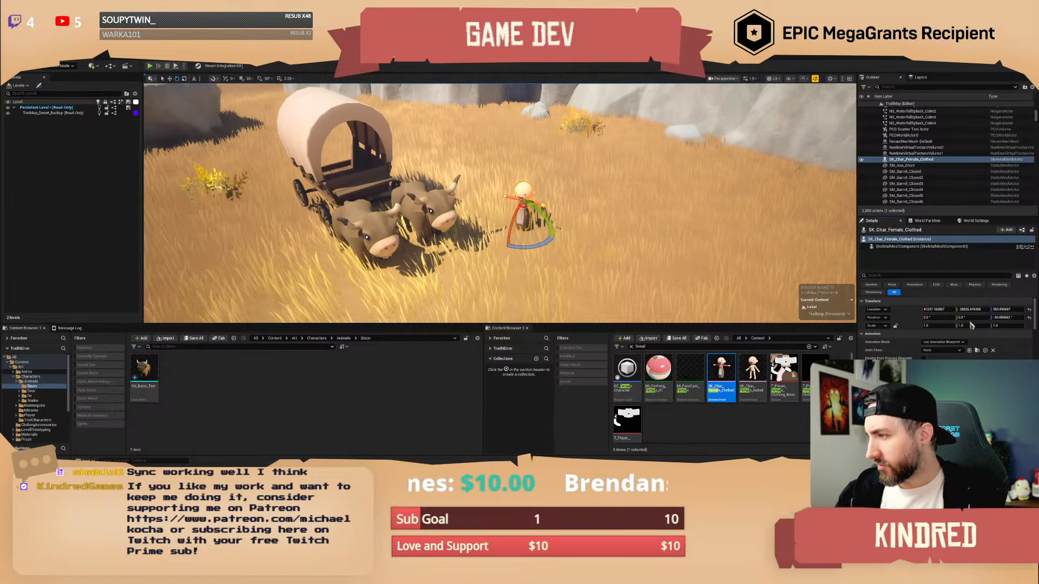
# - Check the female character's pose up close and set her animation class to ABP_Player
pyautogui.press('w')
pyautogui.moveTo(528, 232); pyautogui.dragTo(617, 222, button='right')
pyautogui.scroll(-2, 519, 230)
pyautogui.press('a')
pyautogui.press('s')
pyautogui.scroll(-1, 611, 221)
pyautogui.click(952, 350)
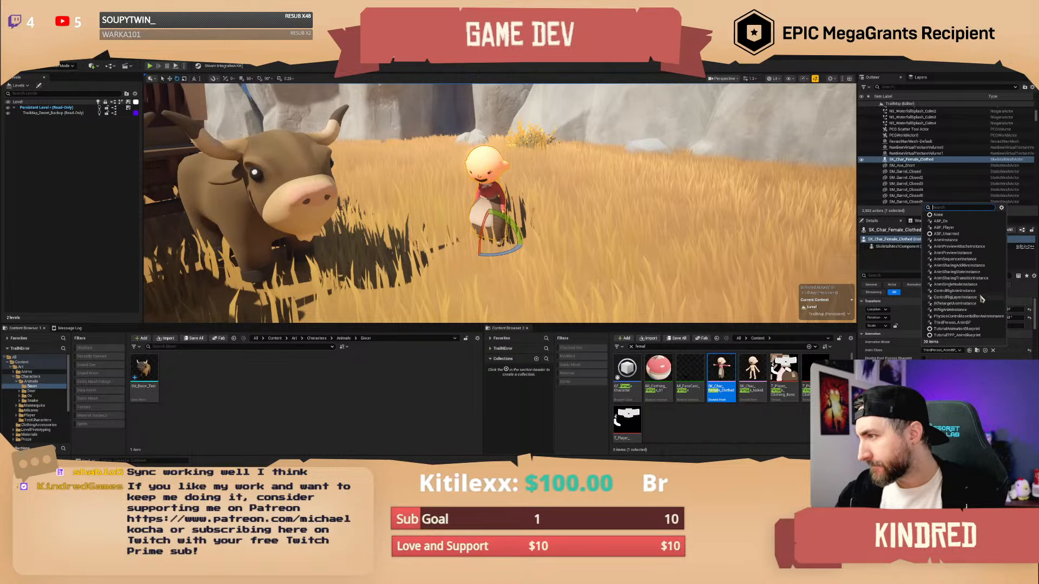
pyautogui.click(944, 227)
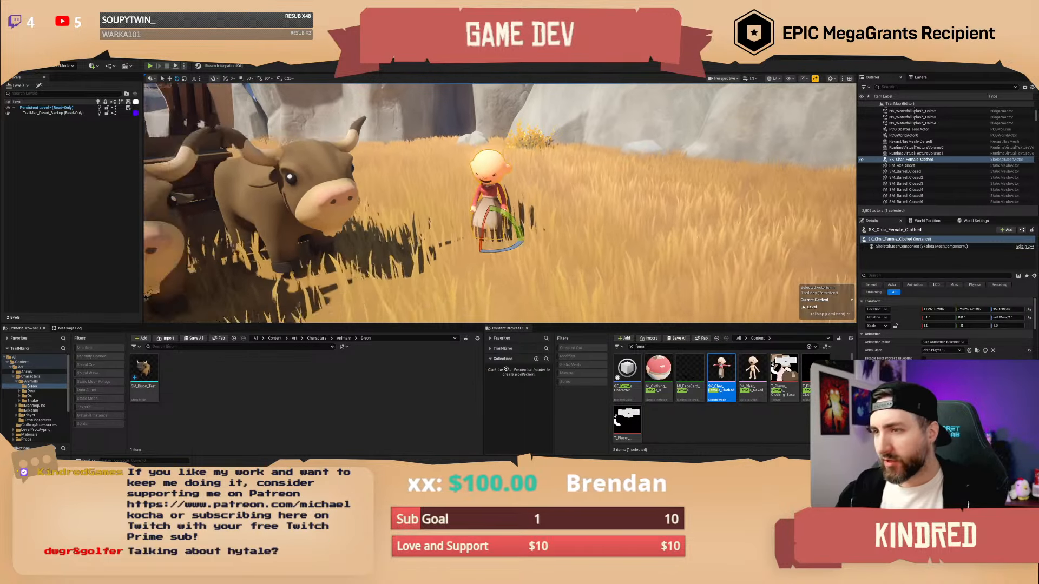
# - Find the clothed male character asset and place SK_Char_Male_Clothed beside the female character
pyautogui.moveTo(499, 202); pyautogui.dragTo(492, 241, button='right')
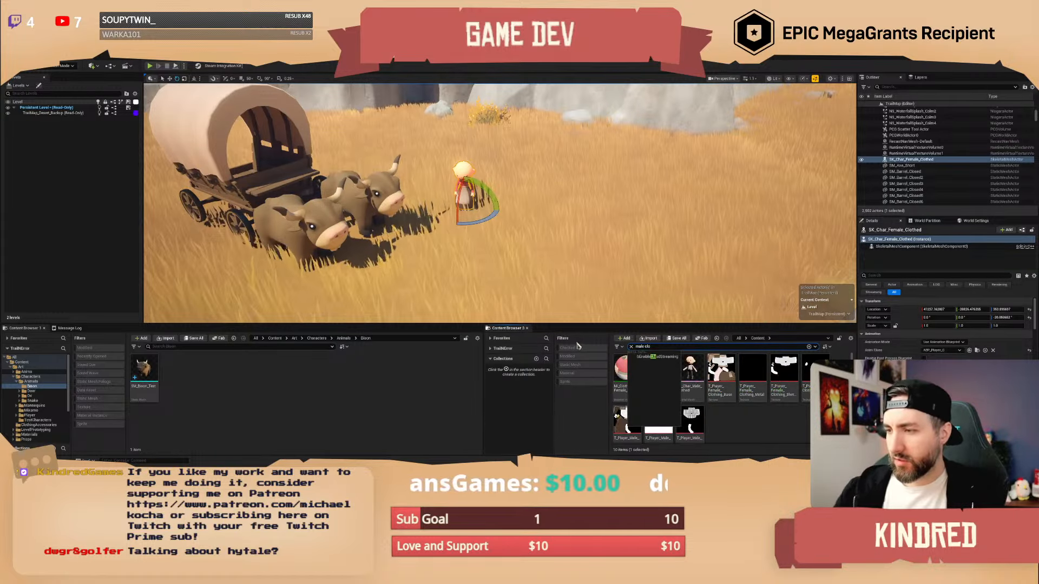
pyautogui.click(756, 417)
pyautogui.moveTo(690, 383); pyautogui.dragTo(469, 290)
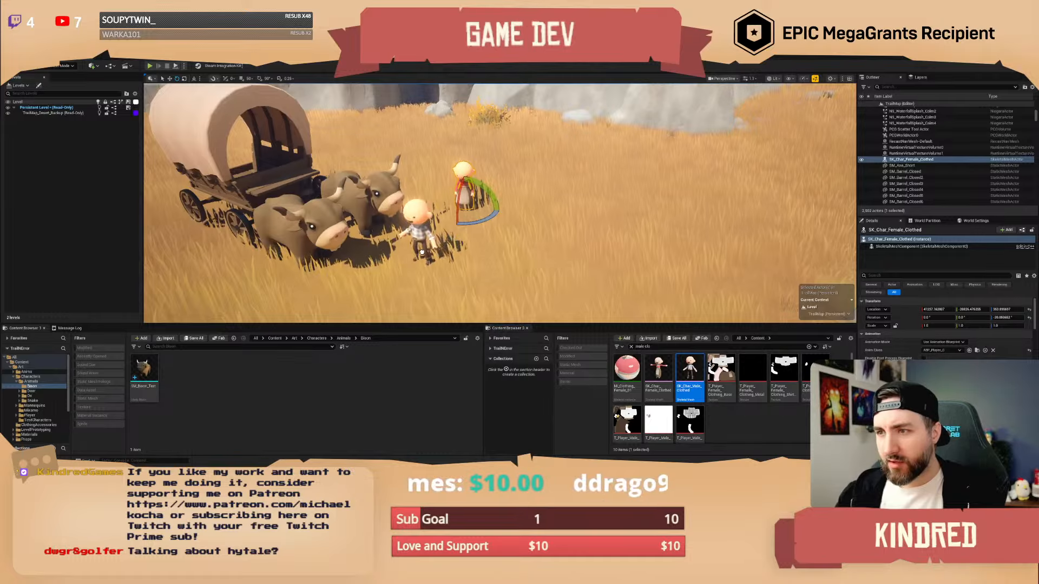
pyautogui.moveTo(508, 204); pyautogui.dragTo(509, 203)
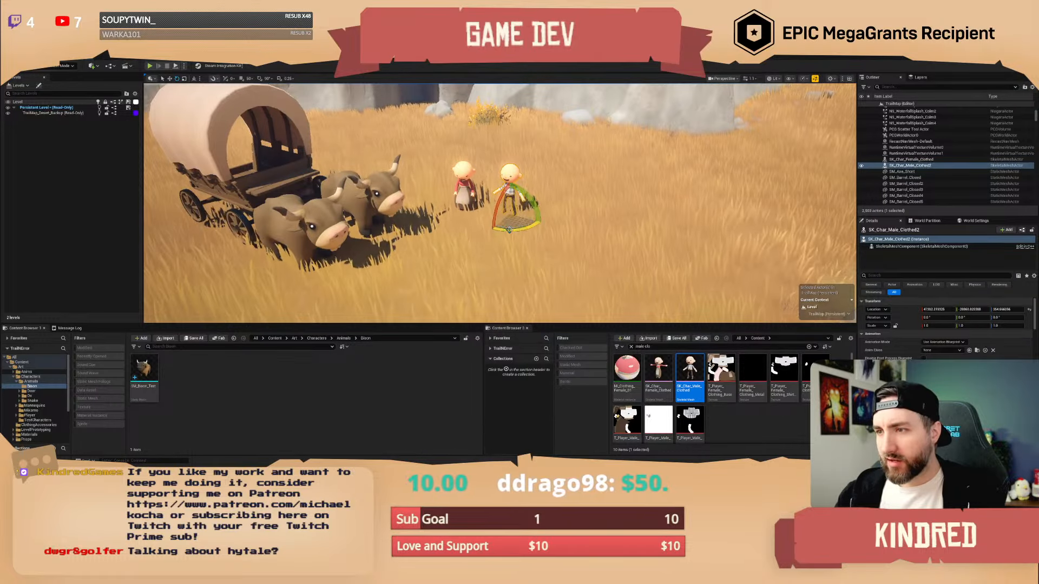
# - Set the male character's animation class to ABP_Player and deselect him
pyautogui.click(959, 349)
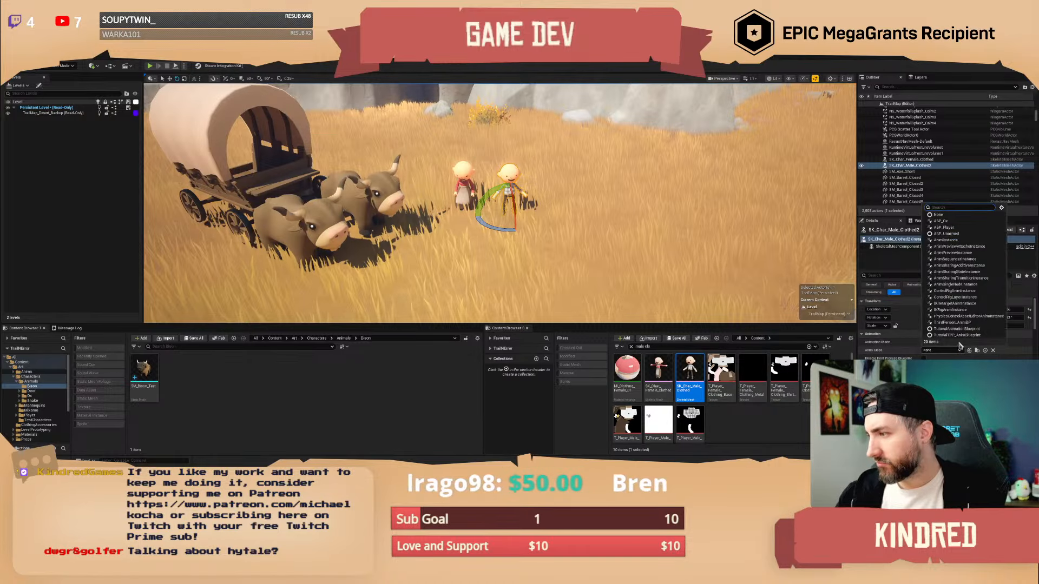
pyautogui.click(946, 228)
pyautogui.press('Escape')
# - Search the project assets for "barrel" and delete the four numbered barrel meshes
pyautogui.moveTo(678, 132); pyautogui.dragTo(595, 111, button='right')
pyautogui.moveTo(595, 162); pyautogui.dragTo(341, 219, button='right')
pyautogui.scroll(-2, 508, 208)
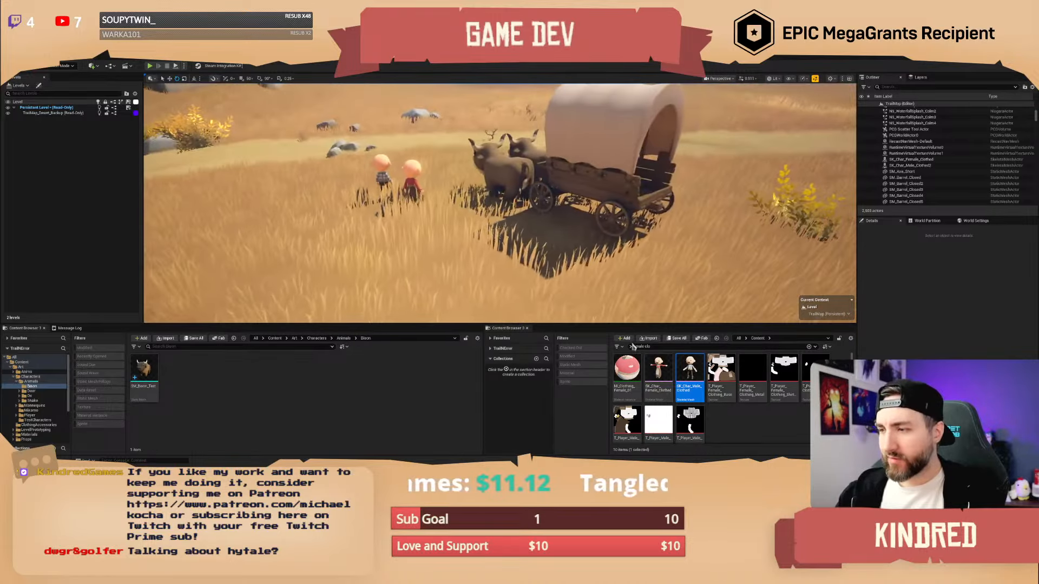
pyautogui.click(658, 346)
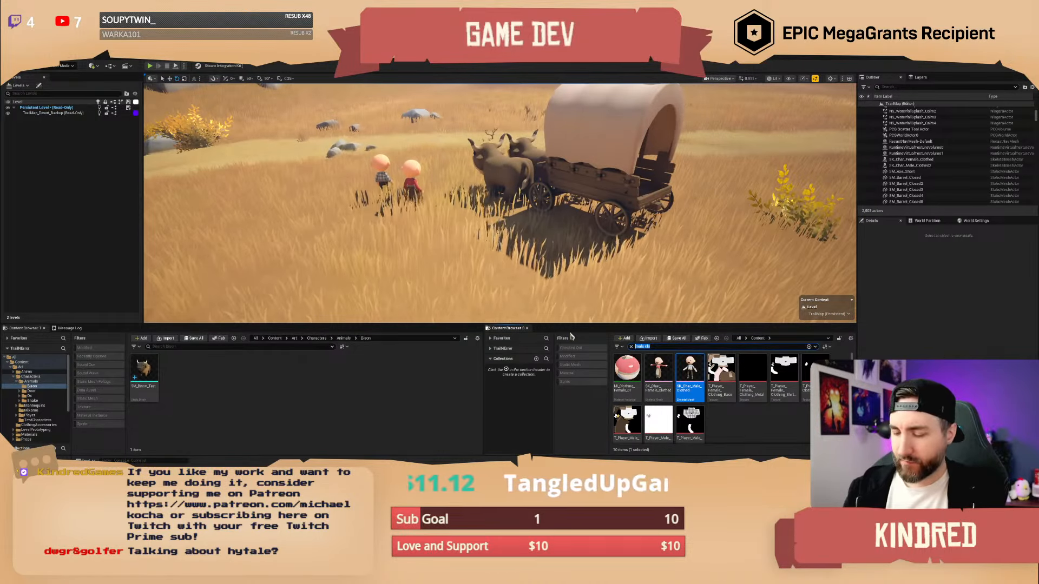
pyautogui.write('barrel')
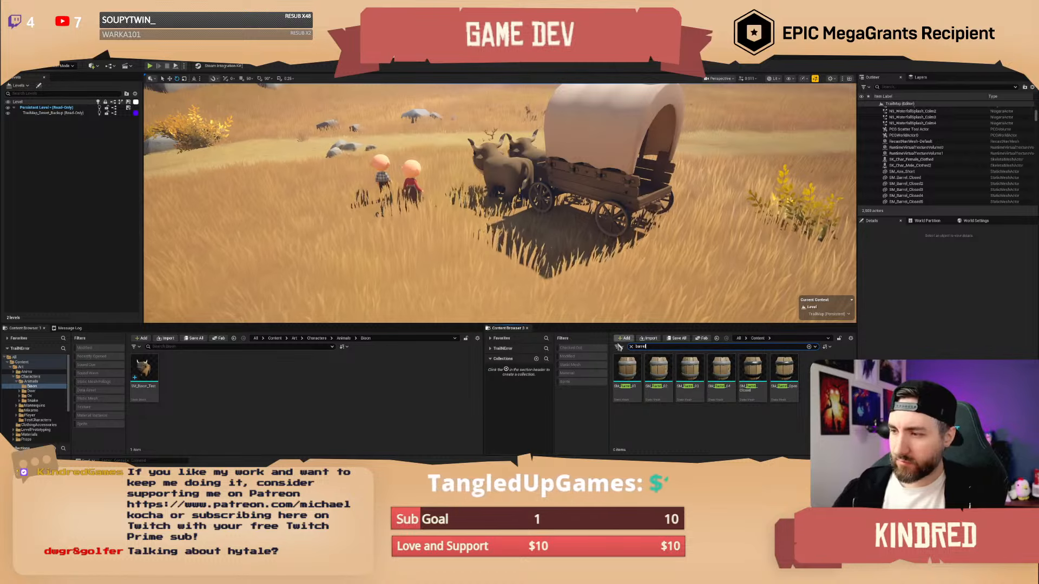
pyautogui.click(721, 373)
pyautogui.keyDown('shift'); pyautogui.click(624, 384); pyautogui.keyUp('shift')
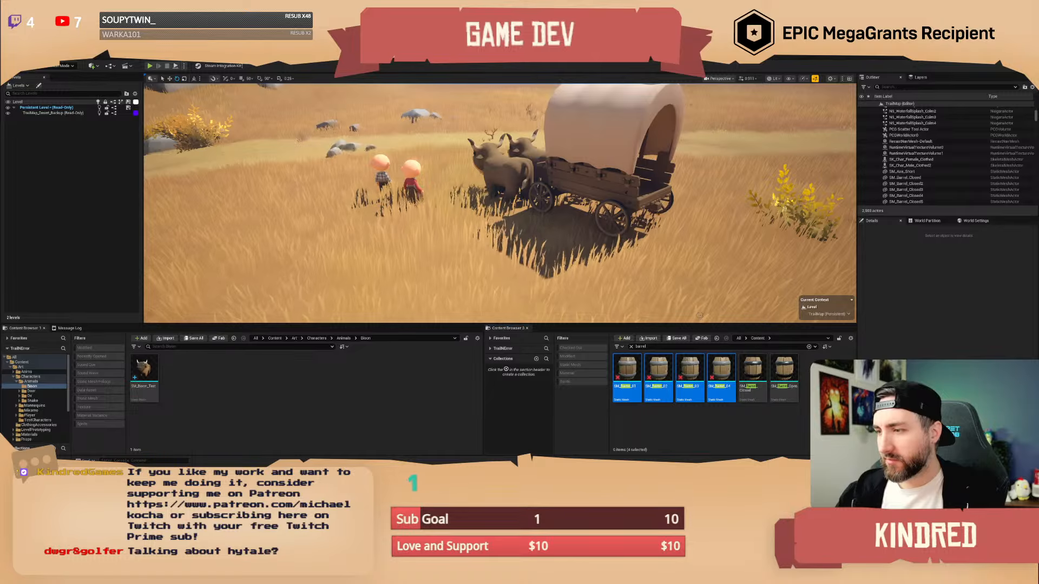
pyautogui.moveTo(699, 315); pyautogui.dragTo(679, 309, button='right')
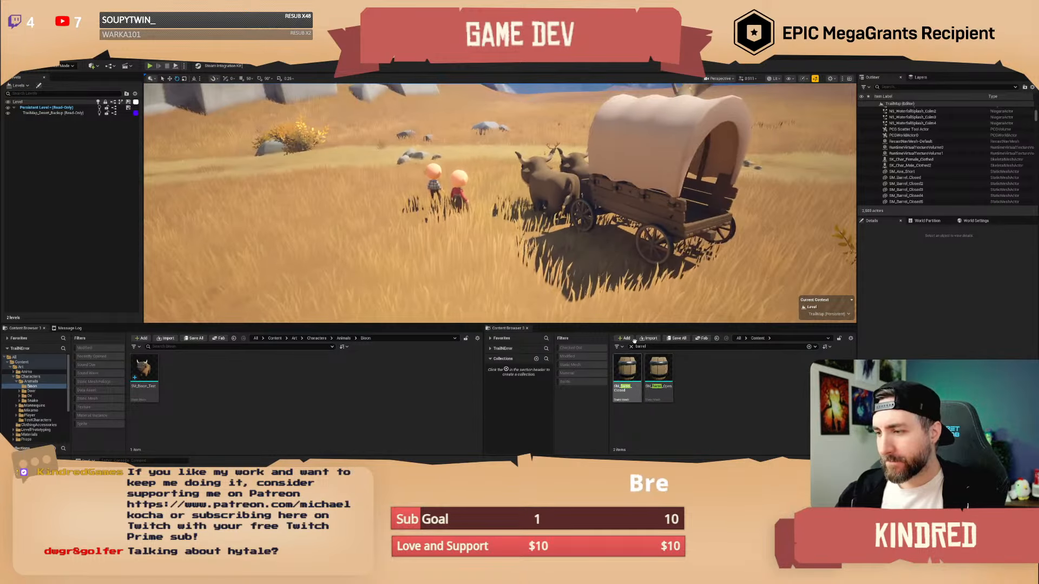
# - Place the closed barrel and the open barrel meshes on the grass beside the oxen
pyautogui.moveTo(703, 253); pyautogui.dragTo(730, 268, button='right')
pyautogui.moveTo(626, 379); pyautogui.dragTo(502, 275)
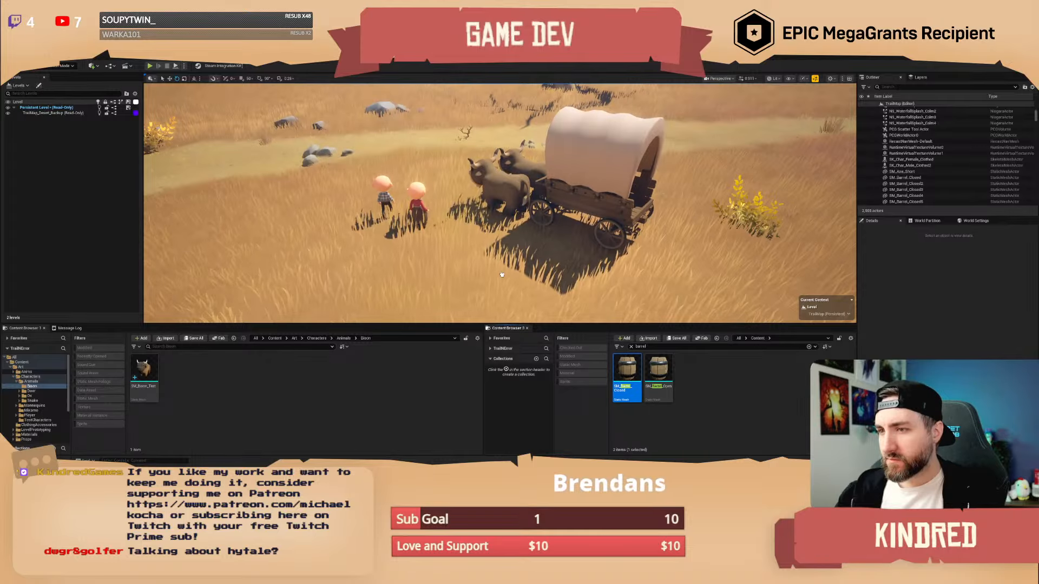
pyautogui.moveTo(462, 233); pyautogui.dragTo(461, 234)
pyautogui.moveTo(658, 373); pyautogui.dragTo(486, 229)
# - Search the assets for "crate" and place the SM_Crate mesh next to the barrels and characters
pyautogui.press('w')
pyautogui.moveTo(486, 228); pyautogui.dragTo(487, 276, button='right')
pyautogui.scroll(-2, 485, 228)
pyautogui.press('a')
pyautogui.press('s')
pyautogui.scroll(-1, 486, 228)
pyautogui.press('w')
pyautogui.press('d')
pyautogui.click(644, 346)
pyautogui.write('crated')
pyautogui.moveTo(626, 371); pyautogui.dragTo(532, 244)
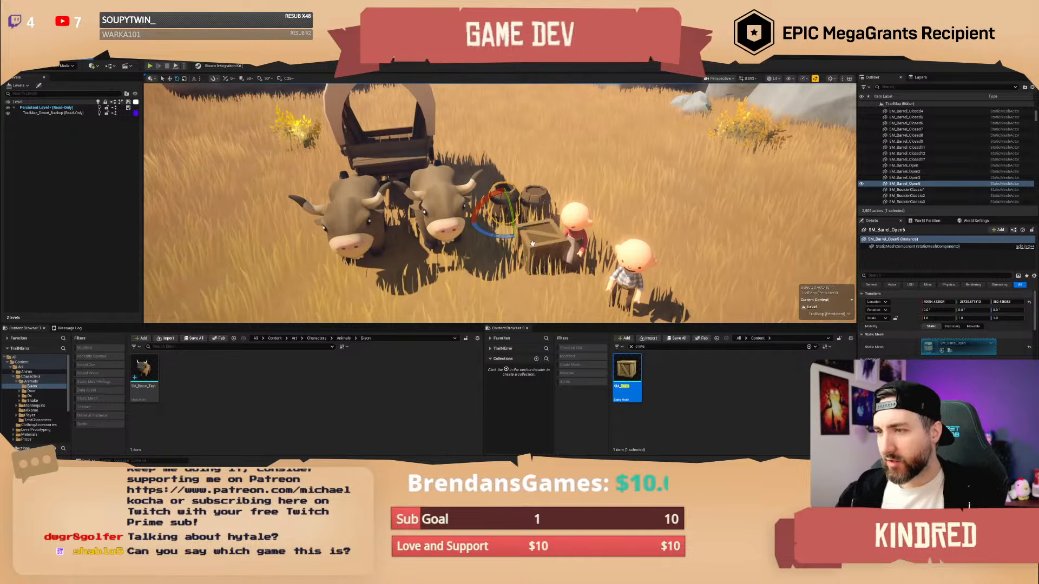
# - Scale the crate down and rotate it so it sits at an angle beside the two barrels
pyautogui.click(512, 228)
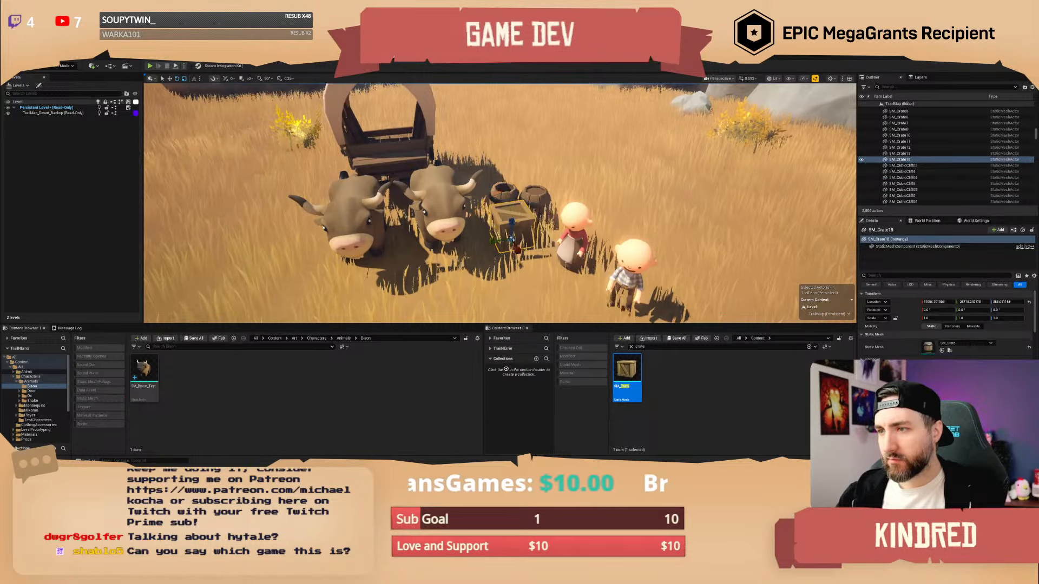
pyautogui.press('r')
pyautogui.moveTo(511, 238)
pyautogui.mouseDown()
pyautogui.moveTo(504, 244)
pyautogui.moveTo(524, 259)
pyautogui.moveTo(536, 256)
pyautogui.moveTo(520, 239)
pyautogui.mouseUp()
pyautogui.press('e')
pyautogui.press('w')
# - Search the assets for "fire" and place the SM_FirePit_Built and SM_FireLog meshes on the grass in front of the characters
pyautogui.moveTo(520, 239); pyautogui.dragTo(642, 292, button='right')
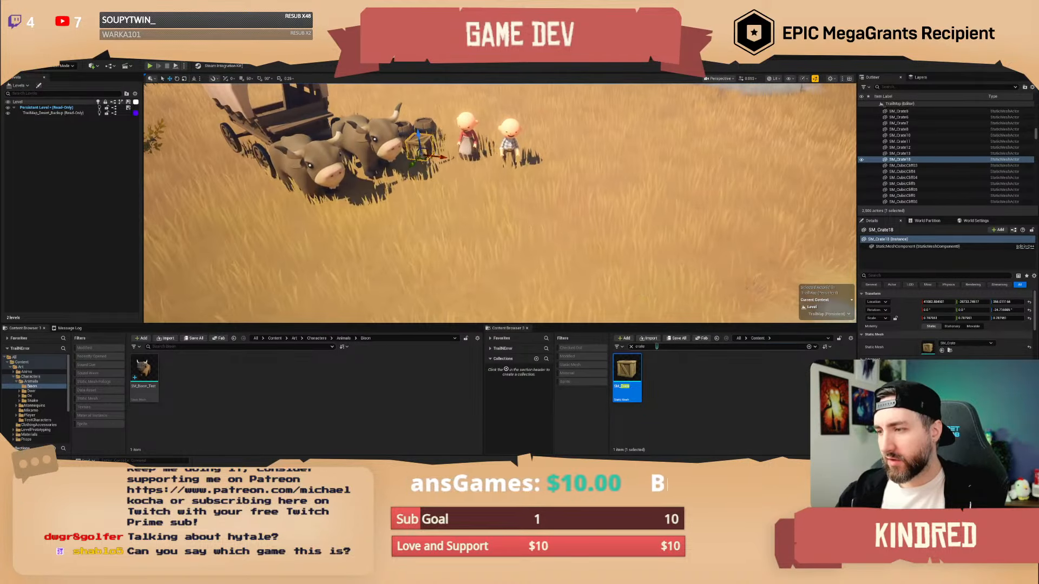
pyautogui.write('campfi')
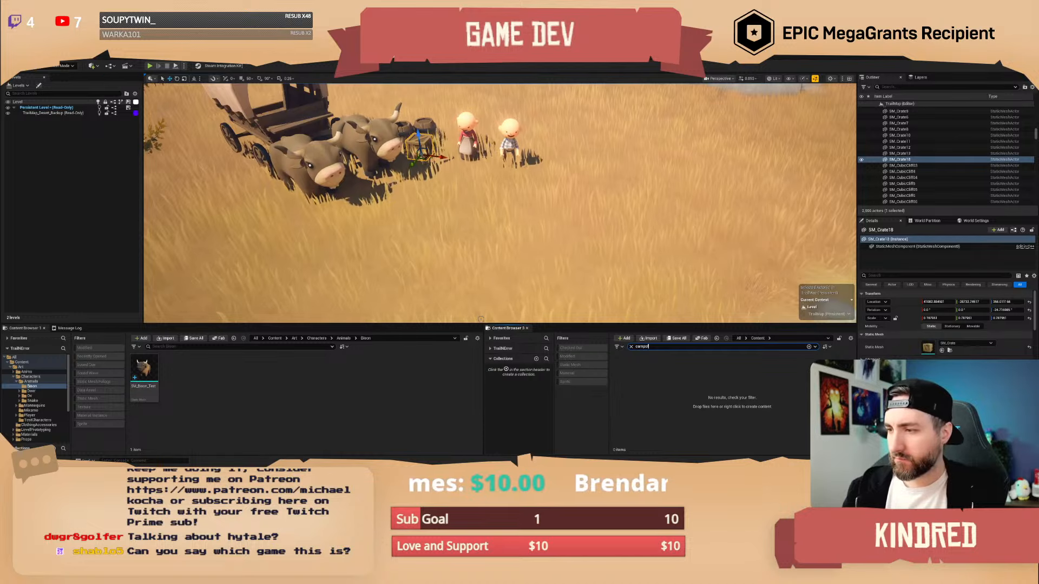
pyautogui.press('BackSpace')
pyautogui.press('BackSpace')
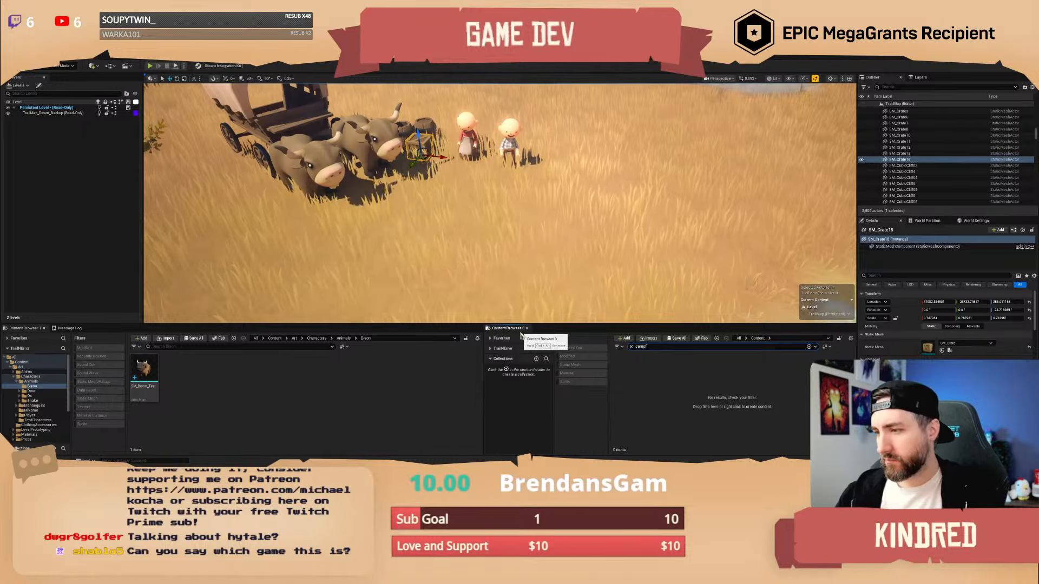
pyautogui.press('BackSpace')
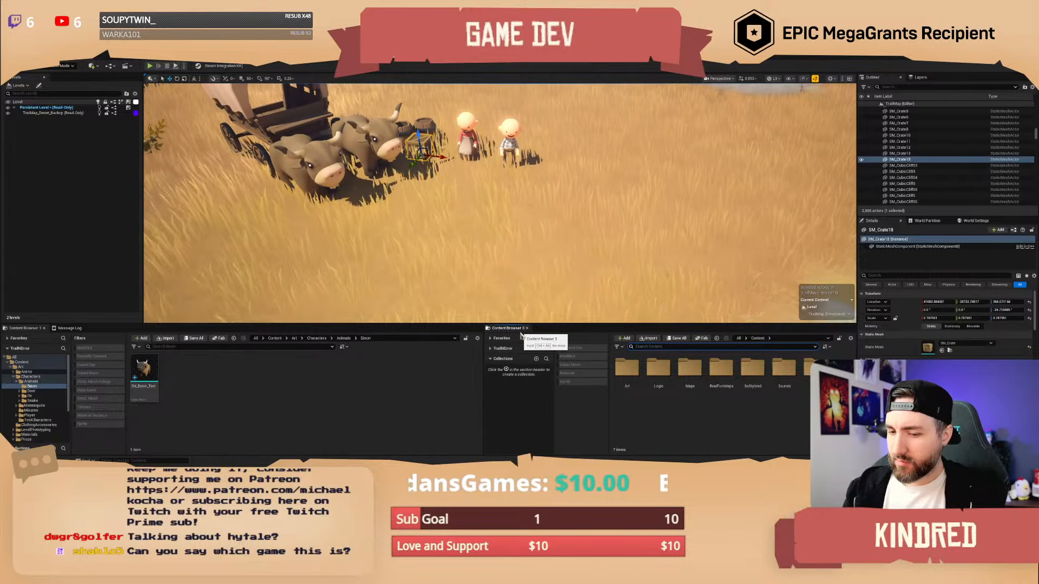
pyautogui.write('fire')
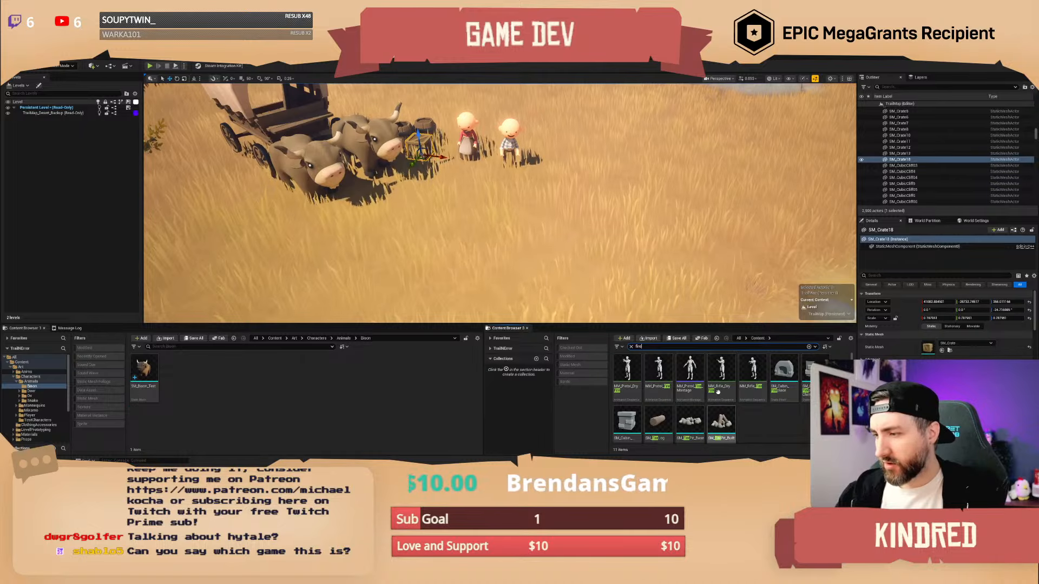
pyautogui.moveTo(544, 297); pyautogui.dragTo(572, 297, button='right')
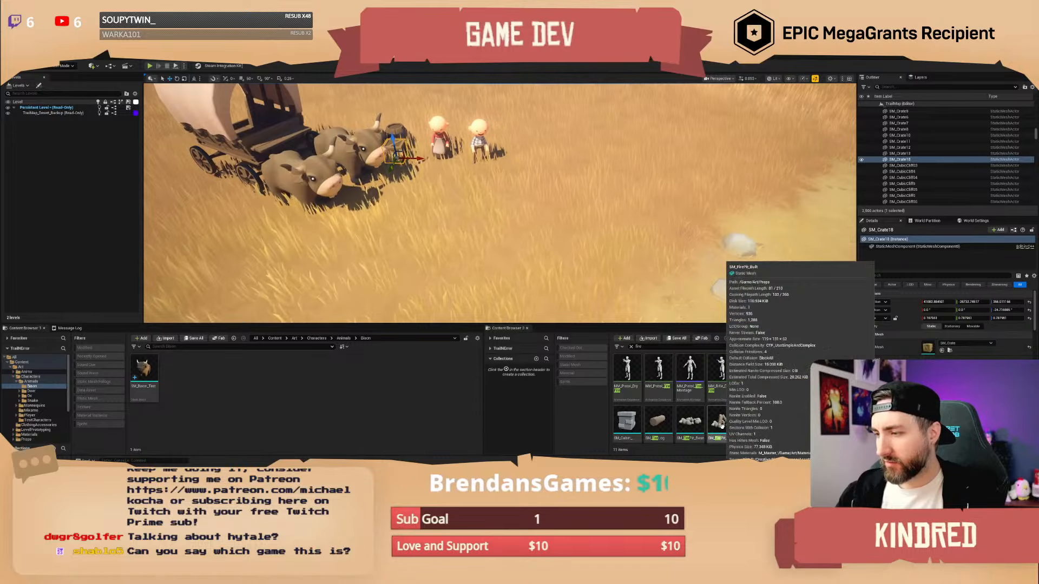
pyautogui.moveTo(721, 426); pyautogui.dragTo(467, 177)
pyautogui.moveTo(658, 424); pyautogui.dragTo(506, 174)
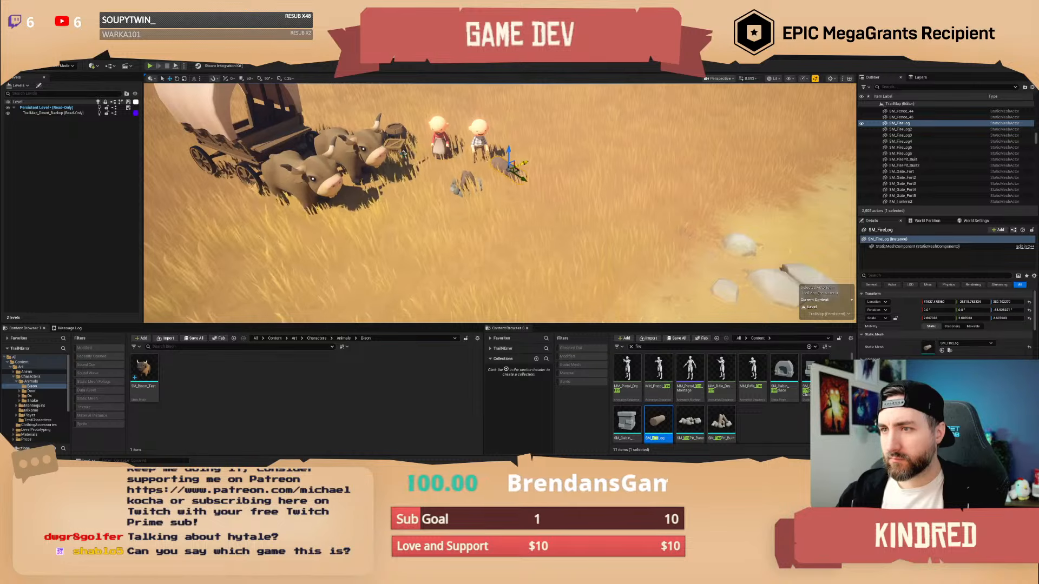
# - Move and turn the ox-drawn wagon so it stands alongside the barrels and crate, then deselect it
pyautogui.click(342, 196)
pyautogui.moveTo(266, 161); pyautogui.dragTo(292, 147)
pyautogui.press('Escape')
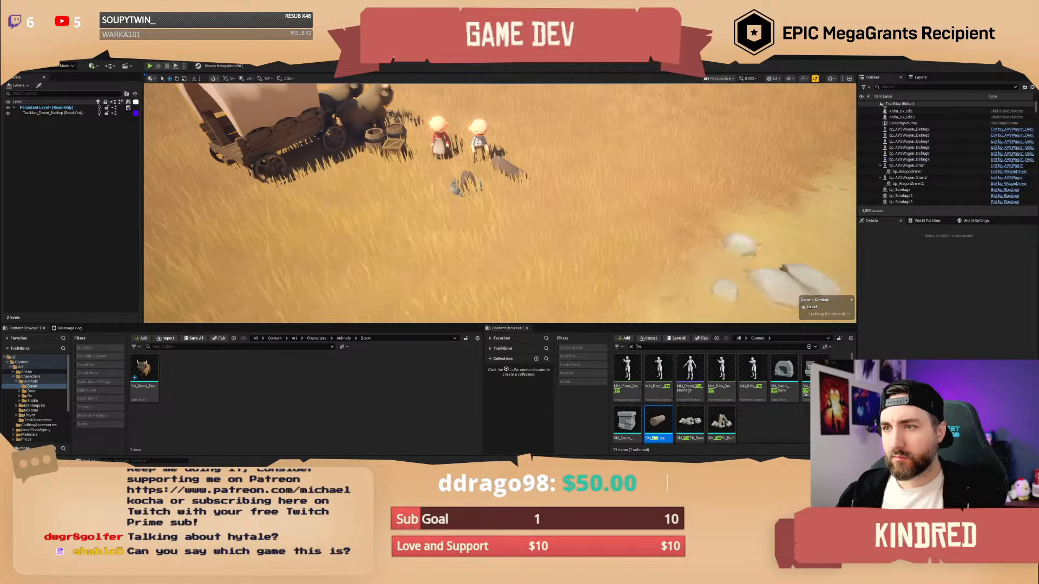
# - Move the female character away from the male character to beside the crate and rotate her
pyautogui.moveTo(305, 146); pyautogui.dragTo(292, 130, button='right')
pyautogui.click(458, 210)
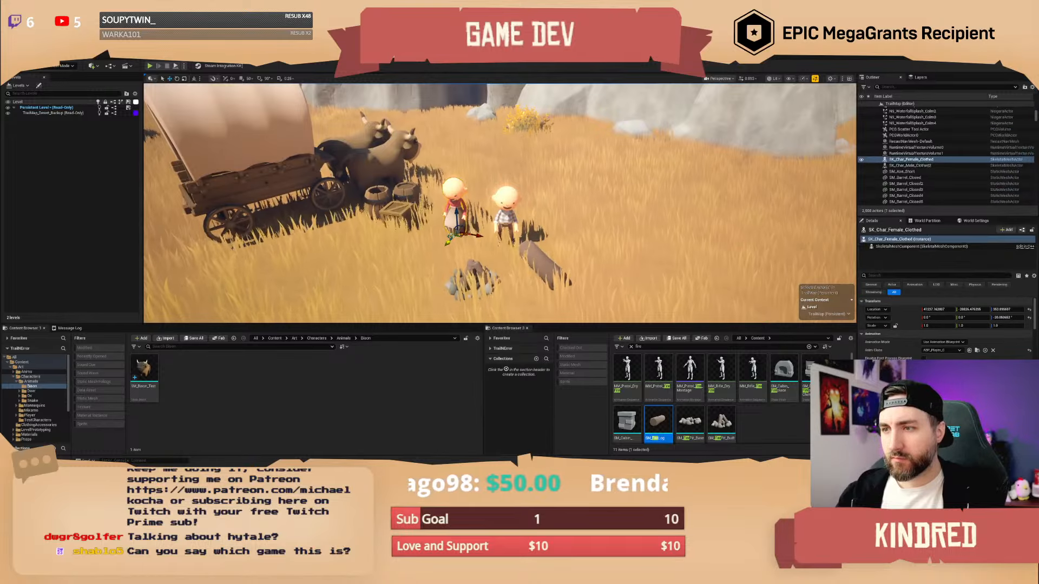
pyautogui.moveTo(460, 237); pyautogui.dragTo(422, 254)
pyautogui.press('e')
# - Move the male character away from the log toward the barrels and deselect him
pyautogui.click(506, 216)
pyautogui.press('w')
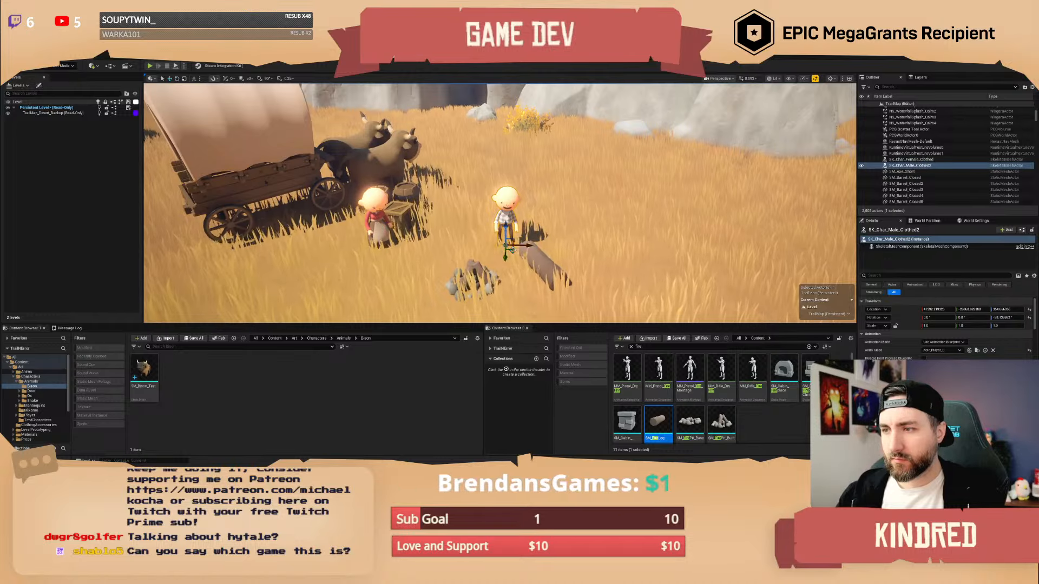
pyautogui.moveTo(516, 248); pyautogui.dragTo(470, 236)
pyautogui.press('Escape')
# - Search the assets for "random sp" and place the random item spawner blueprint on the grass beside the wagon
pyautogui.moveTo(516, 249); pyautogui.dragTo(563, 251, button='right')
pyautogui.moveTo(656, 346); pyautogui.dragTo(530, 341)
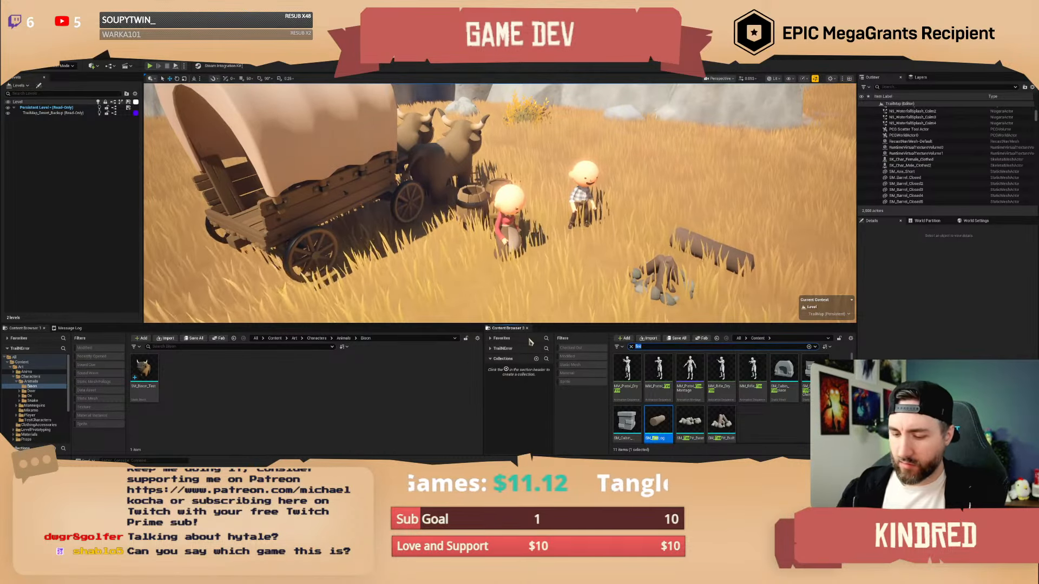
pyautogui.write('random')
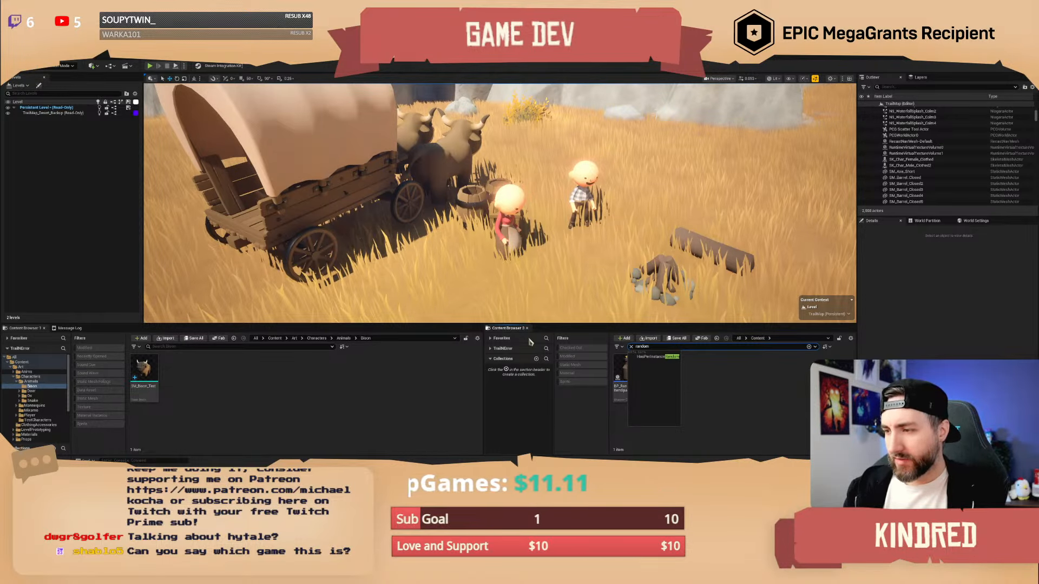
pyautogui.write('n')
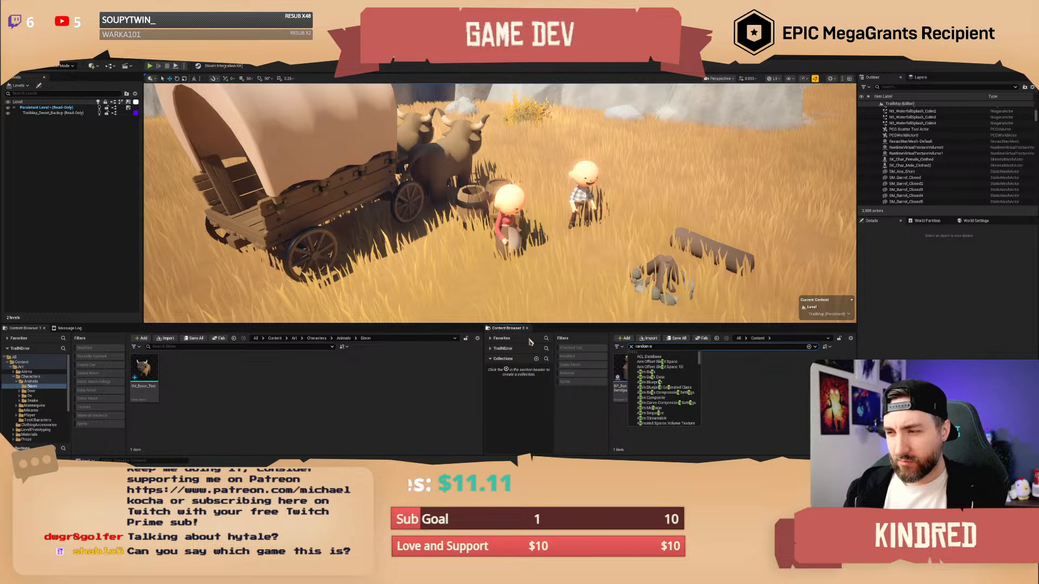
pyautogui.press('BackSpace')
pyautogui.write('sp')
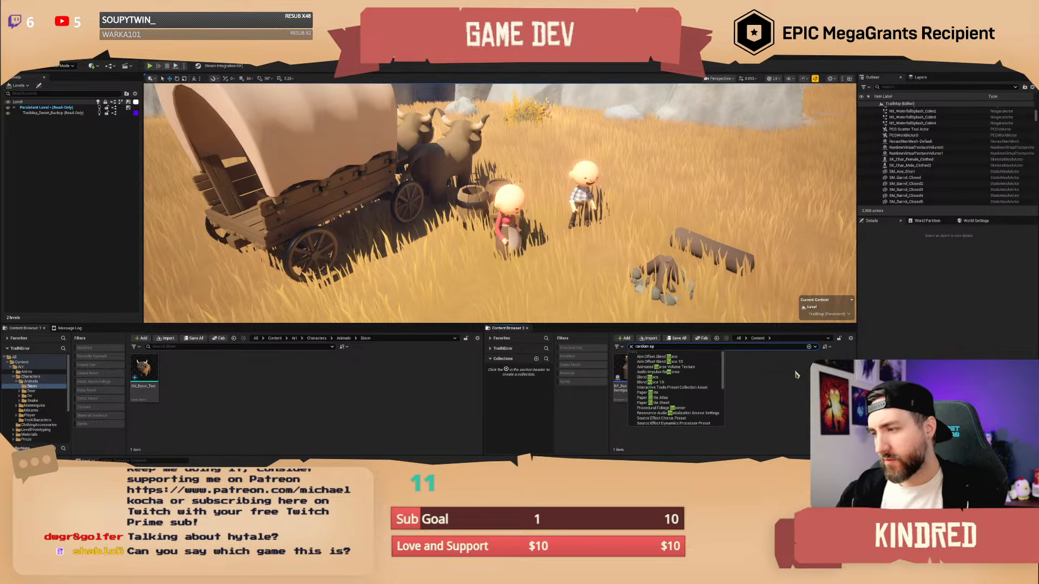
pyautogui.moveTo(481, 173); pyautogui.dragTo(478, 189, button='right')
pyautogui.press('s')
pyautogui.scroll(-2, 476, 182)
pyautogui.press('w')
pyautogui.moveTo(626, 371); pyautogui.dragTo(454, 260)
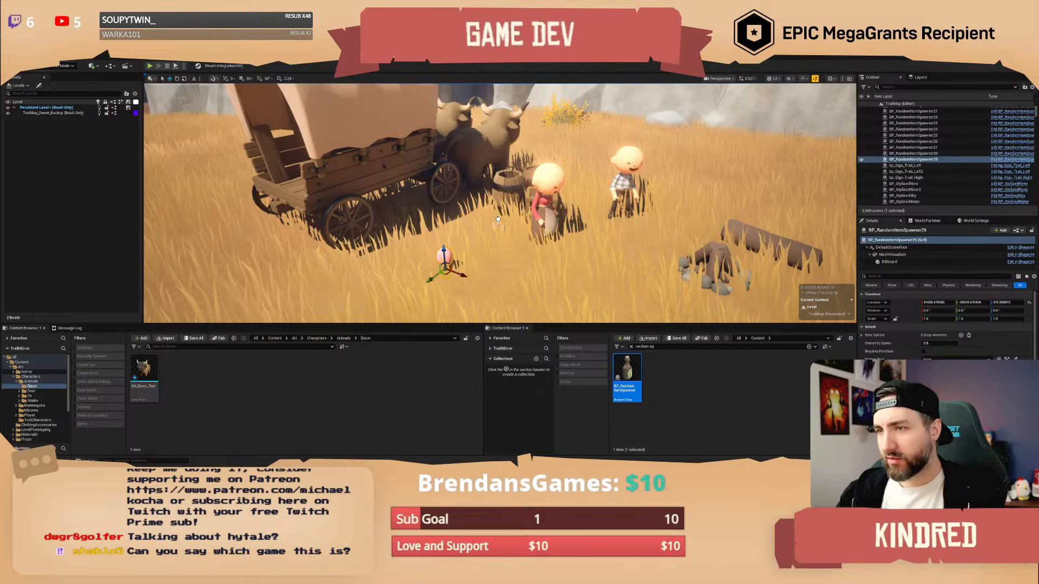
# - Place a second random item spawner on the wagon bed and move it farther inside the wagon
pyautogui.moveTo(466, 227); pyautogui.dragTo(293, 176)
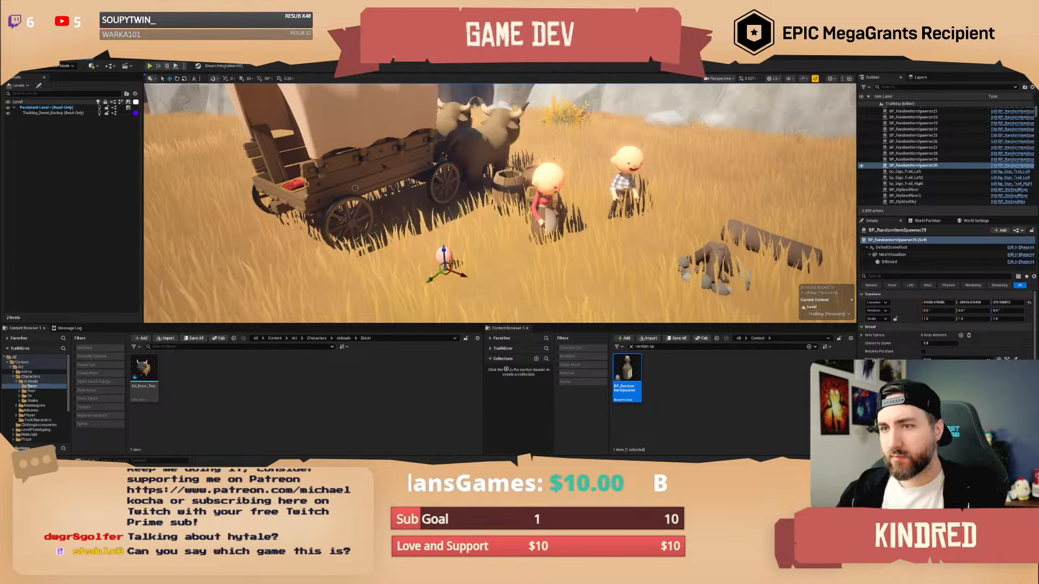
pyautogui.press('a')
pyautogui.moveTo(441, 216); pyautogui.dragTo(476, 244, button='right')
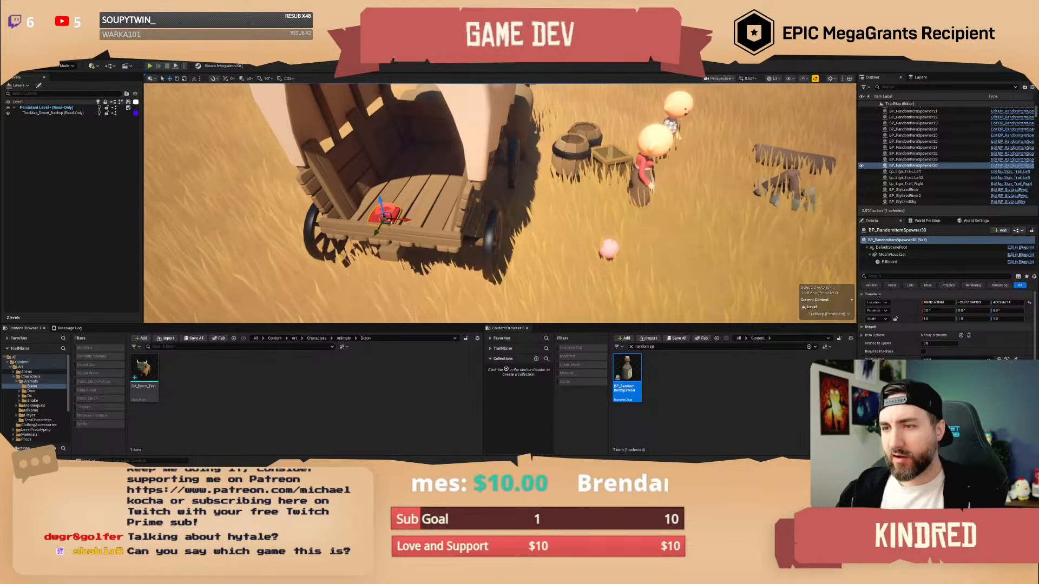
pyautogui.moveTo(389, 222); pyautogui.dragTo(417, 131)
pyautogui.moveTo(418, 131); pyautogui.dragTo(449, 100, button='right')
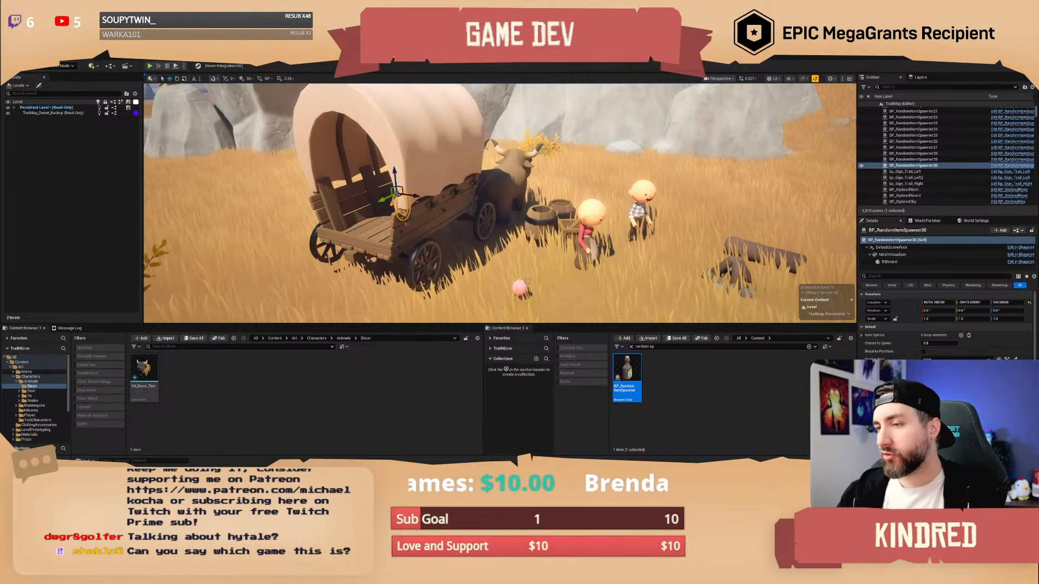
# - Raise the random item spawner on the grass beside the wagon and place a third spawner on top of the crate
pyautogui.click(519, 285)
pyautogui.moveTo(521, 259); pyautogui.dragTo(521, 234)
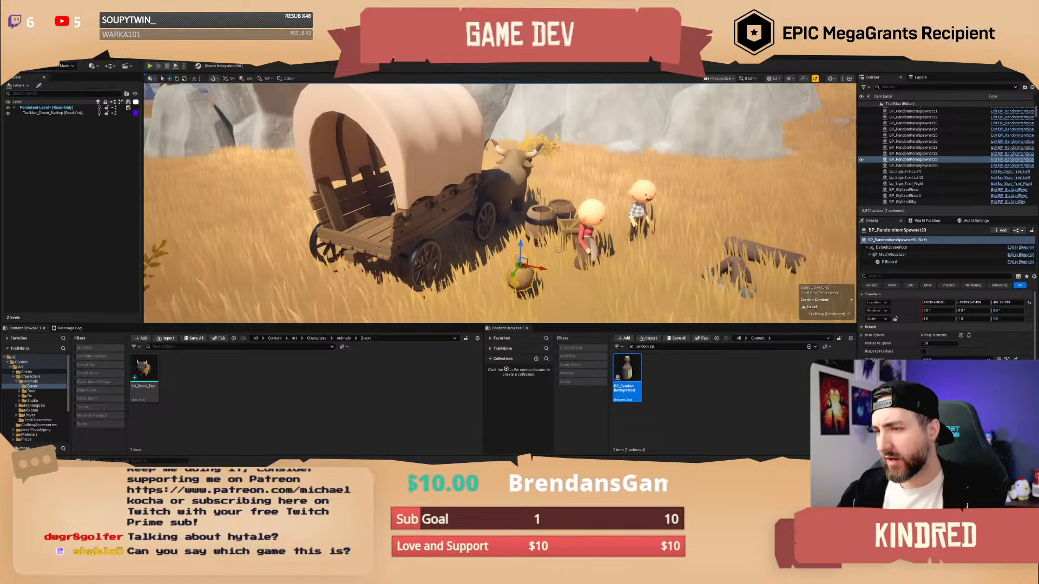
pyautogui.moveTo(521, 234); pyautogui.dragTo(521, 303, button='right')
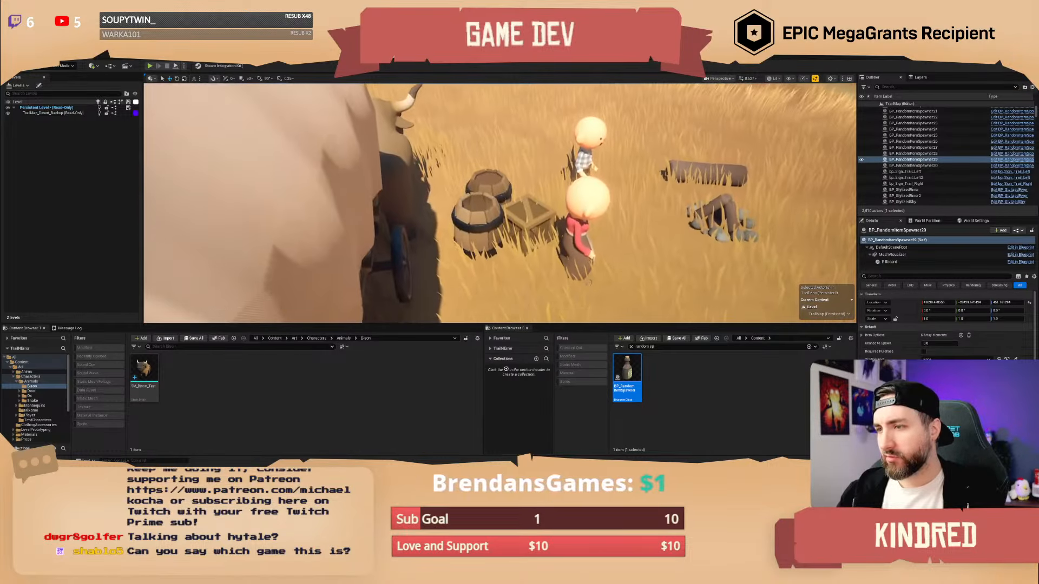
pyautogui.moveTo(527, 207); pyautogui.dragTo(527, 208)
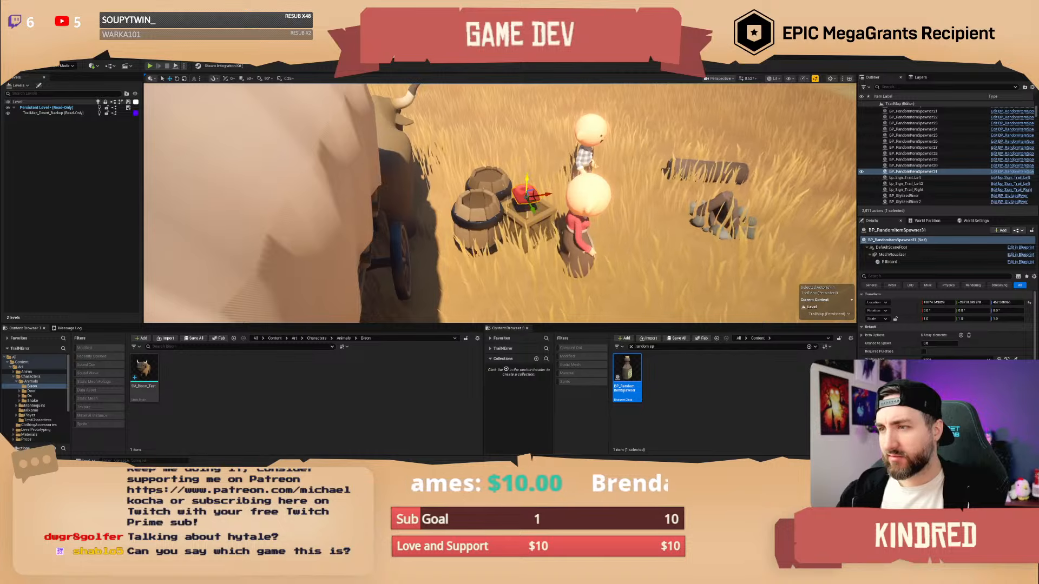
pyautogui.moveTo(559, 183); pyautogui.dragTo(517, 181, button='right')
pyautogui.scroll(2, 527, 175)
pyautogui.click(455, 261)
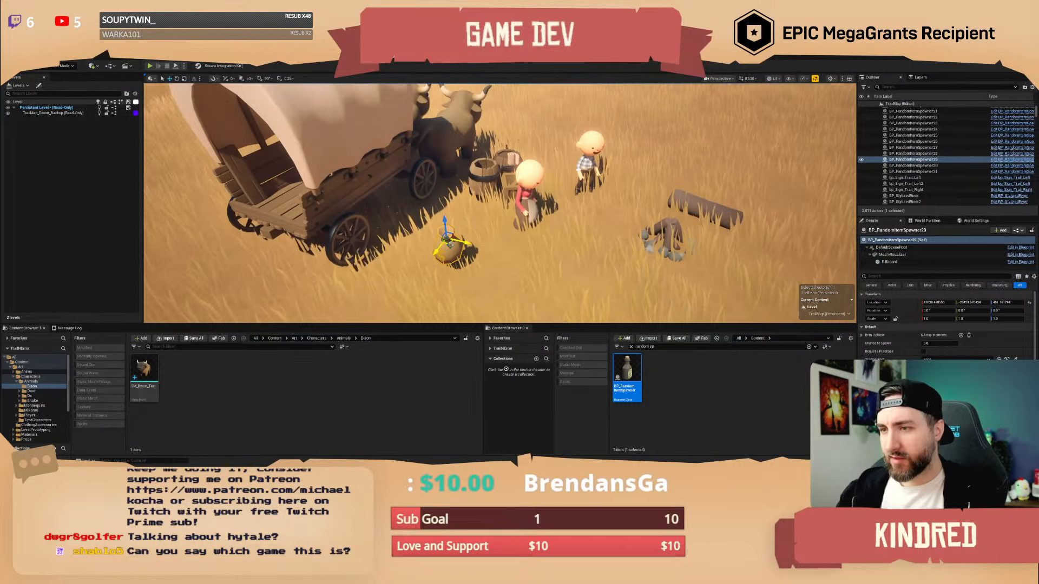
pyautogui.press('Escape')
# - Examine the composition of the wagon, characters, fire pit and props from several distances and angles
pyautogui.moveTo(561, 233); pyautogui.dragTo(592, 243, button='right')
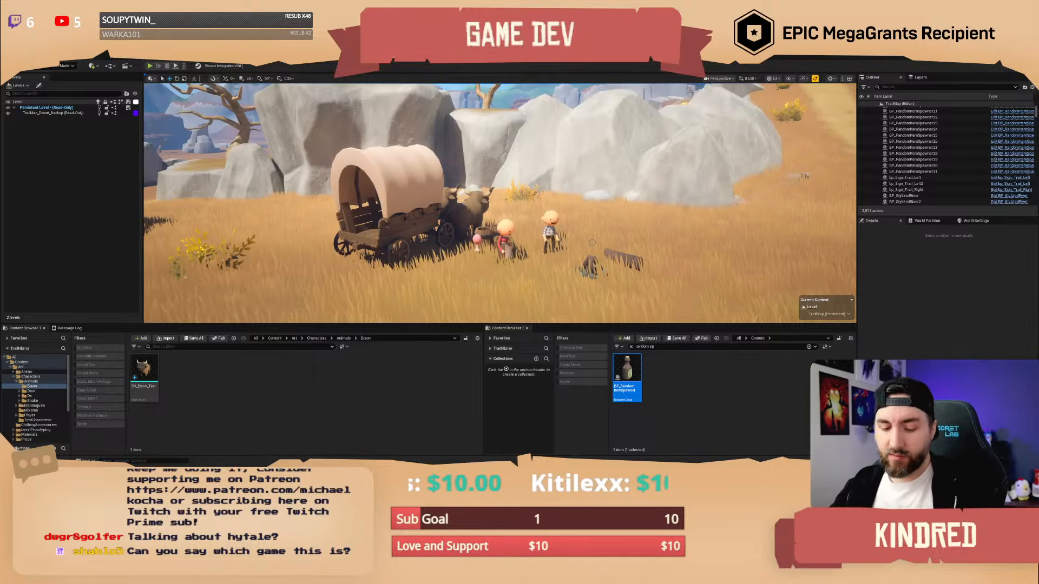
pyautogui.press('w')
pyautogui.moveTo(615, 230)
pyautogui.mouseDown(button='right')
pyautogui.moveTo(621, 255)
pyautogui.moveTo(616, 227)
pyautogui.mouseUp(button='right')
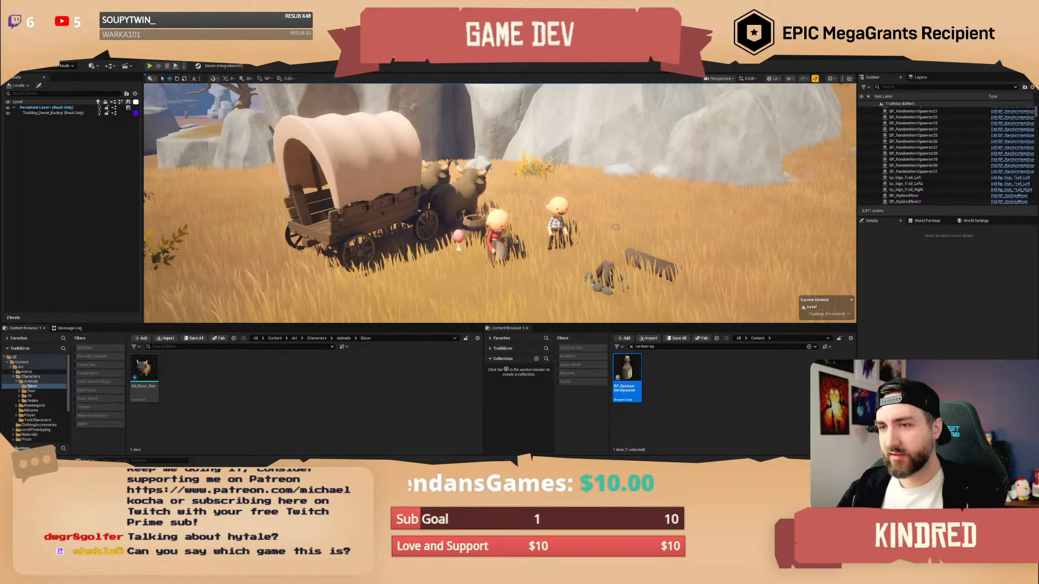
pyautogui.moveTo(610, 141); pyautogui.dragTo(585, 127, button='right')
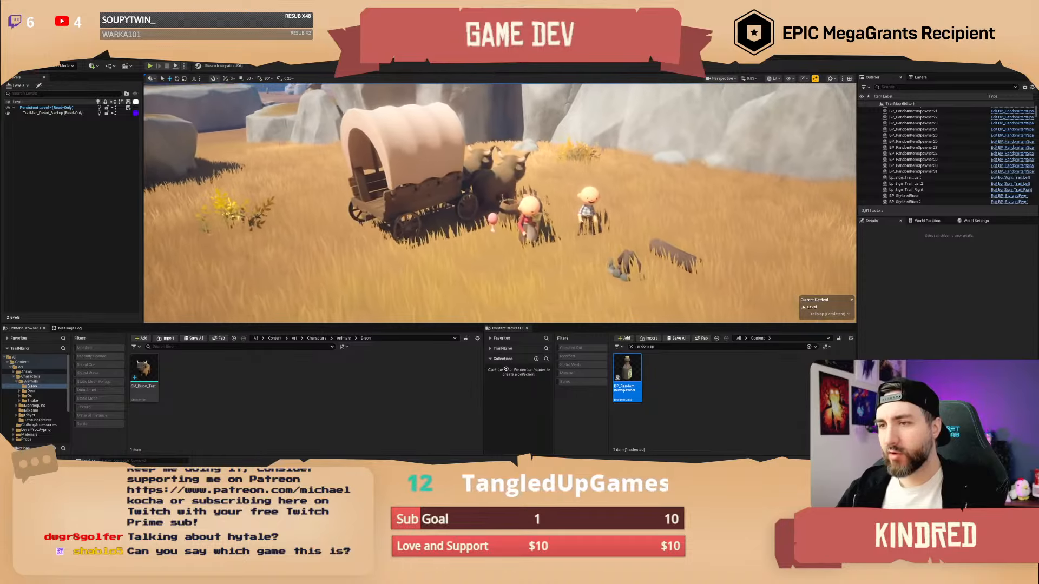
pyautogui.moveTo(500, 203); pyautogui.dragTo(517, 203, button='right')
pyautogui.scroll(-2, 499, 203)
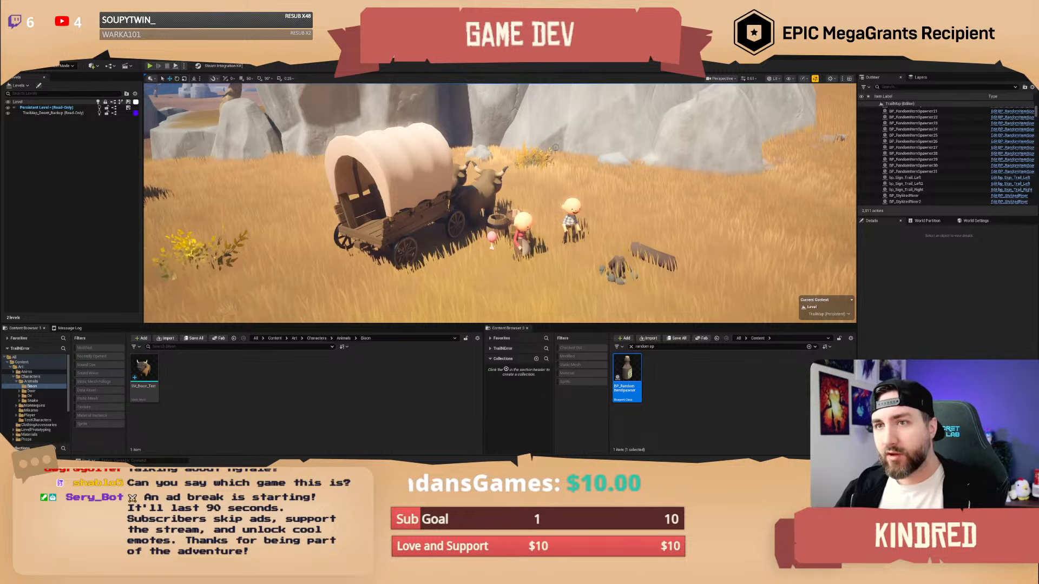
pyautogui.press('a')
pyautogui.moveTo(595, 198); pyautogui.dragTo(568, 200, button='right')
pyautogui.press('w')
pyautogui.scroll(-2, 596, 198)
pyautogui.press('d')
pyautogui.press('s')
pyautogui.scroll(2, 595, 198)
# - Search the assets for "poi" and place the bp_POI blueprint on the grass beside the wagon
pyautogui.click(657, 346)
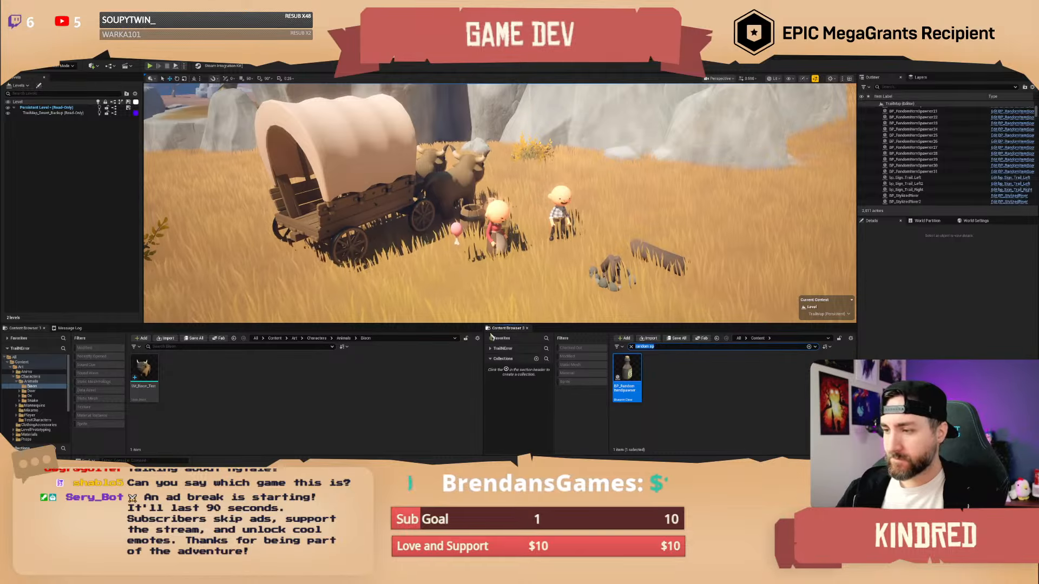
pyautogui.write('po')
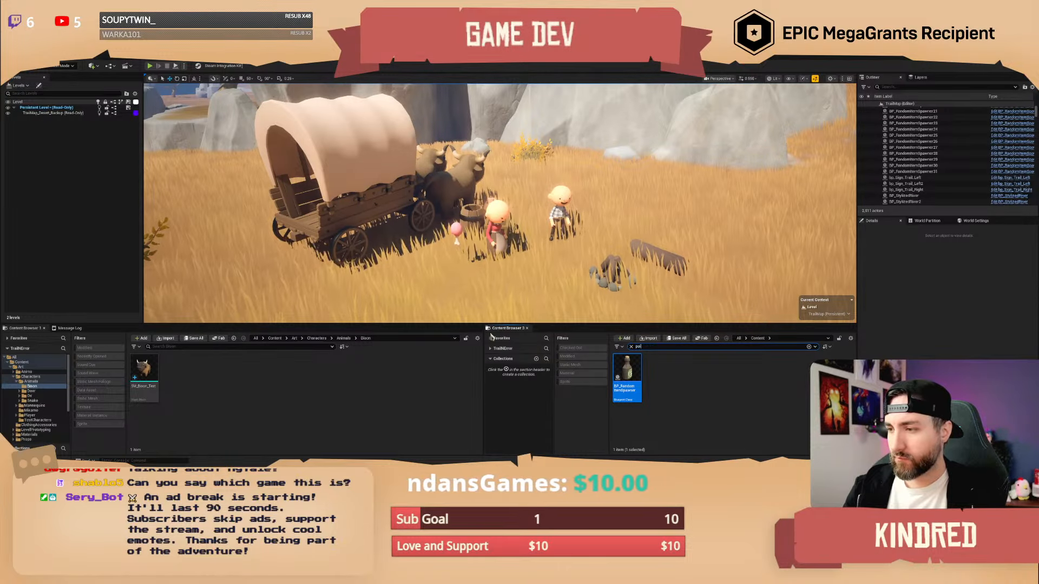
pyautogui.write('i')
pyautogui.click(626, 373)
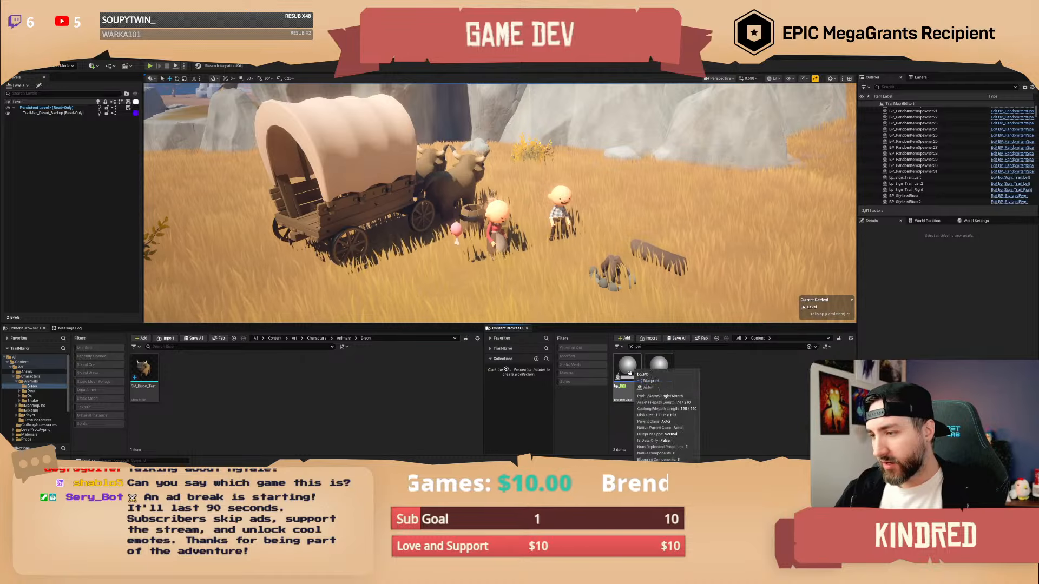
# - Show the editor icons and move the point of interest over to the barrels and characters beside the wagon
pyautogui.moveTo(436, 250); pyautogui.dragTo(435, 174)
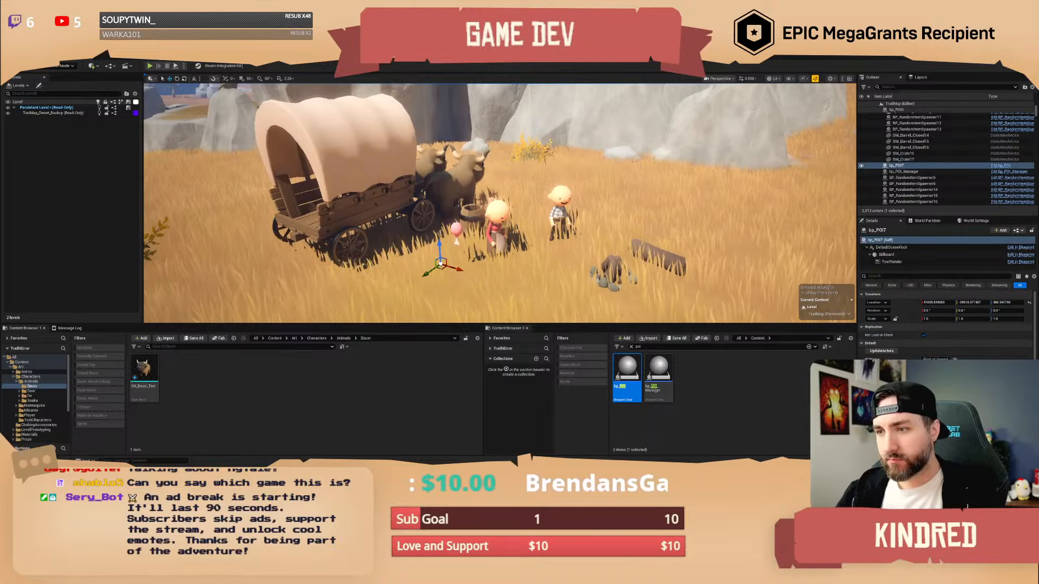
pyautogui.press('g')
pyautogui.moveTo(434, 174); pyautogui.dragTo(410, 196, button='right')
pyautogui.moveTo(460, 175); pyautogui.dragTo(478, 186)
pyautogui.moveTo(478, 186); pyautogui.dragTo(473, 165, button='right')
pyautogui.press('s')
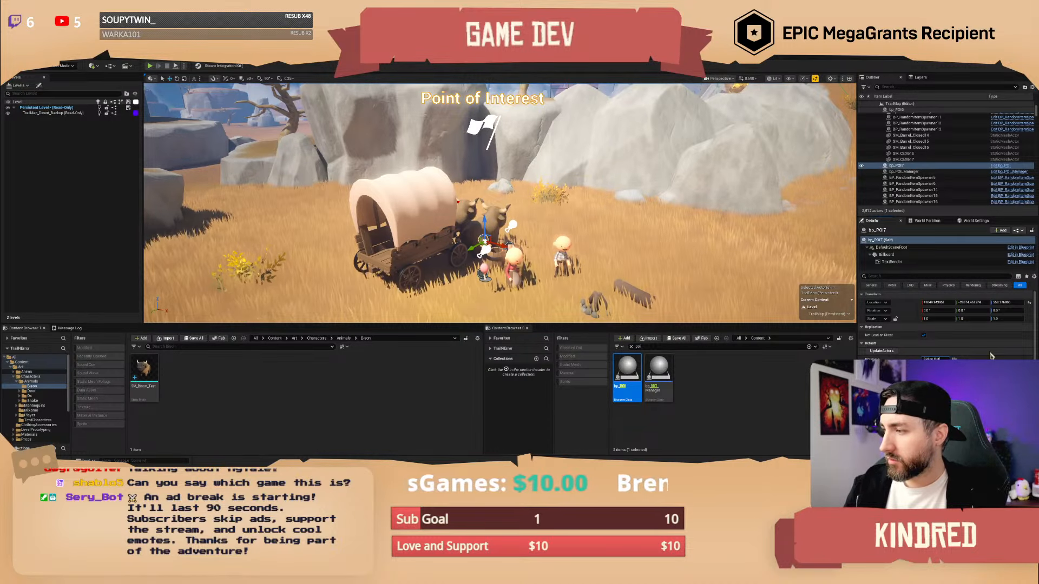
# - Name the point of interest "Waiting out the Storm"
pyautogui.write('Westwg out the STor')
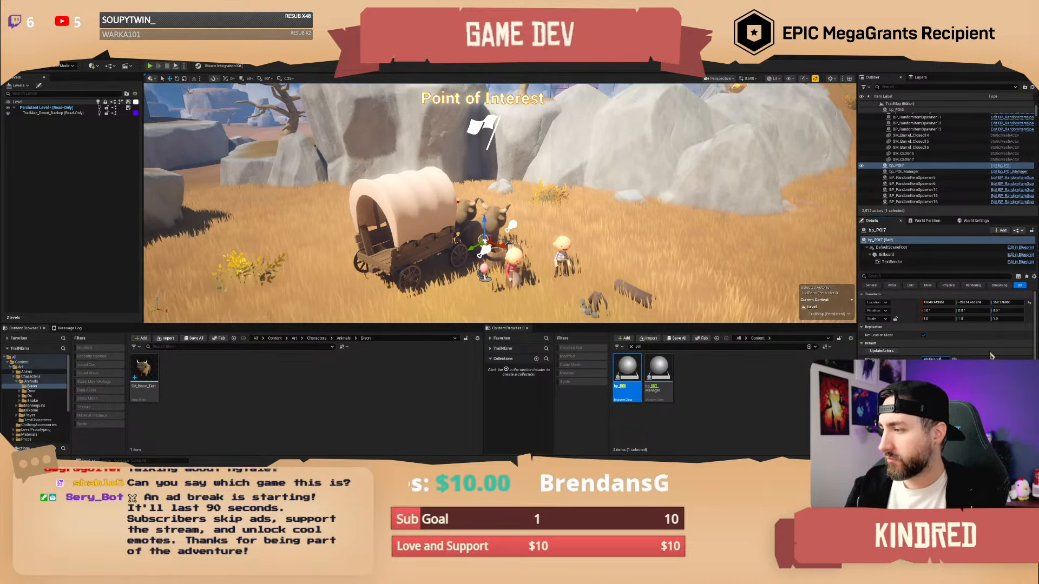
pyautogui.press('BackSpace')
pyautogui.press('BackSpace')
pyautogui.press('BackSpace')
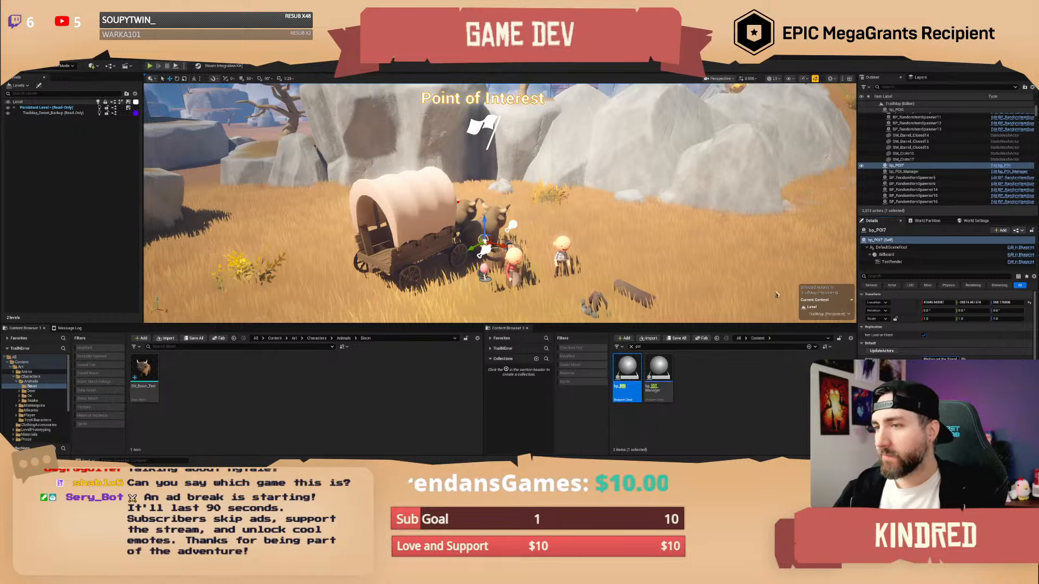
# - Deselect the point of interest and switch the editor to Landscape paint mode
pyautogui.moveTo(702, 230); pyautogui.dragTo(700, 230, button='right')
pyautogui.press('Escape')
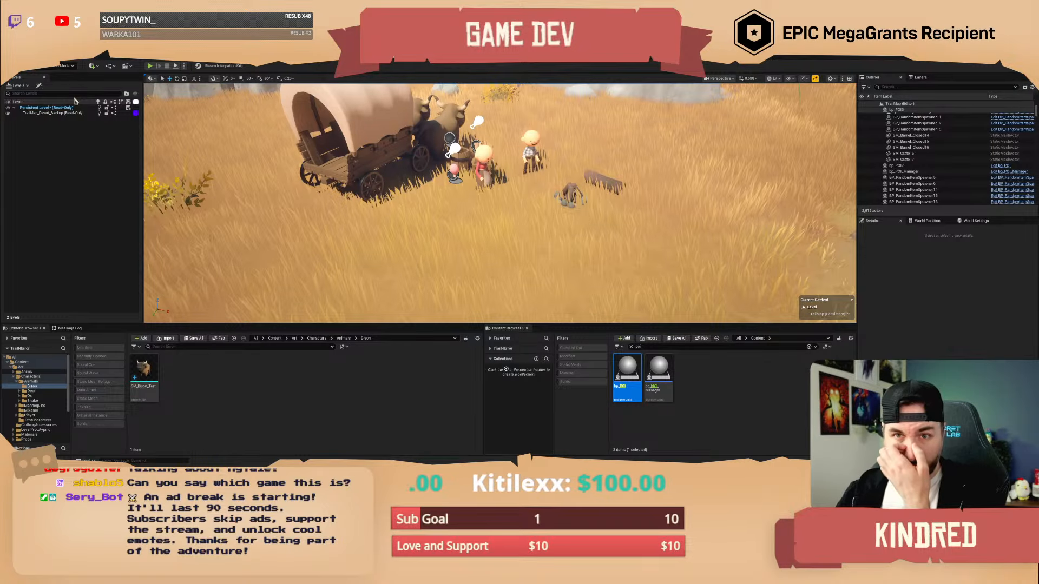
pyautogui.hotkey('shift', '2')
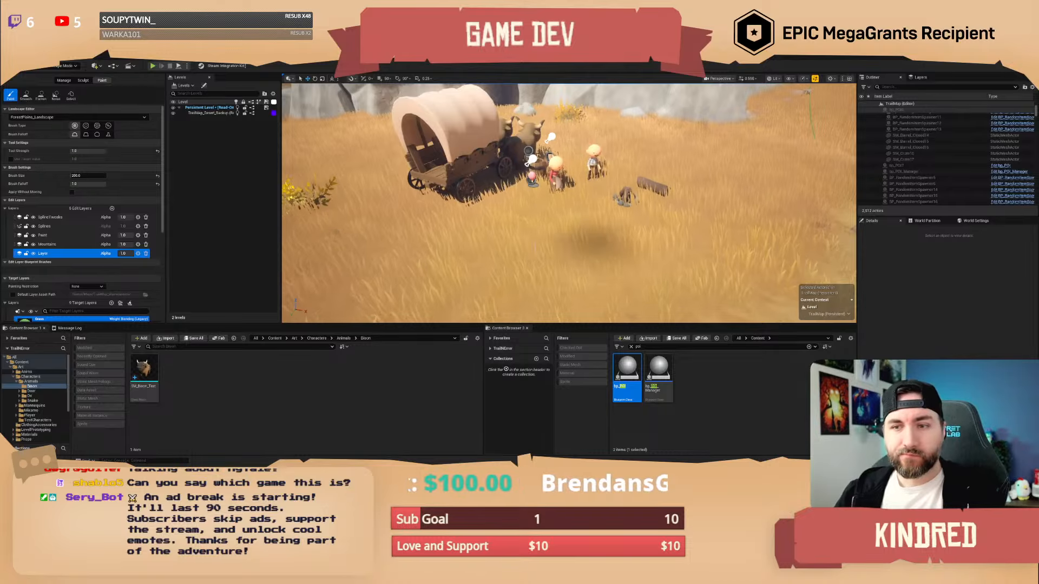
pyautogui.moveTo(598, 244); pyautogui.dragTo(598, 206, button='right')
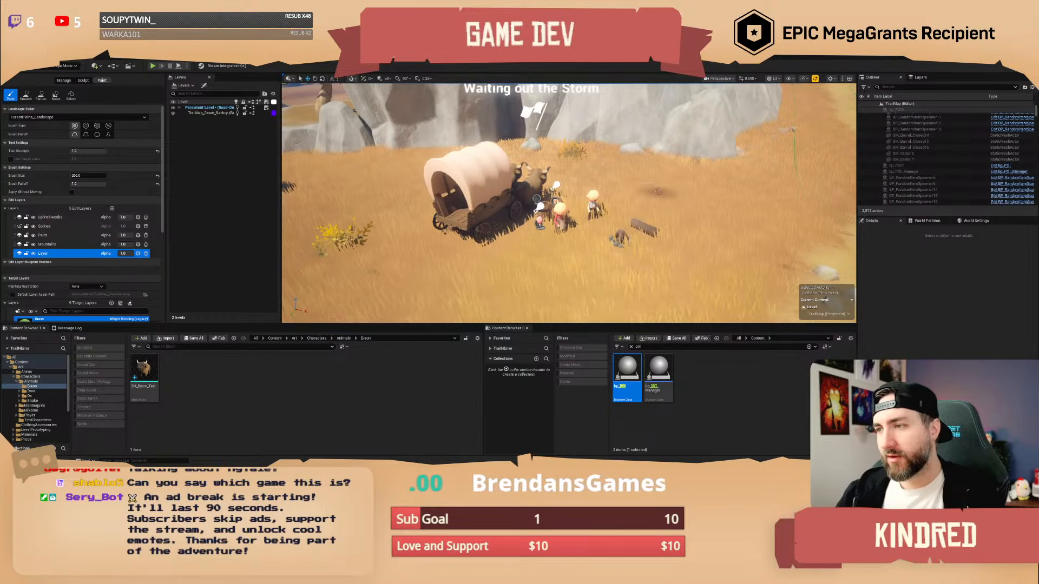
# - Examine the camp and the surrounding desert landscape and trail from several distances and angles
pyautogui.press('s')
pyautogui.scroll(2, 551, 261)
pyautogui.moveTo(551, 261); pyautogui.dragTo(576, 215, button='right')
pyautogui.press('w')
pyautogui.press('s')
pyautogui.moveTo(658, 192); pyautogui.dragTo(657, 192, button='right')
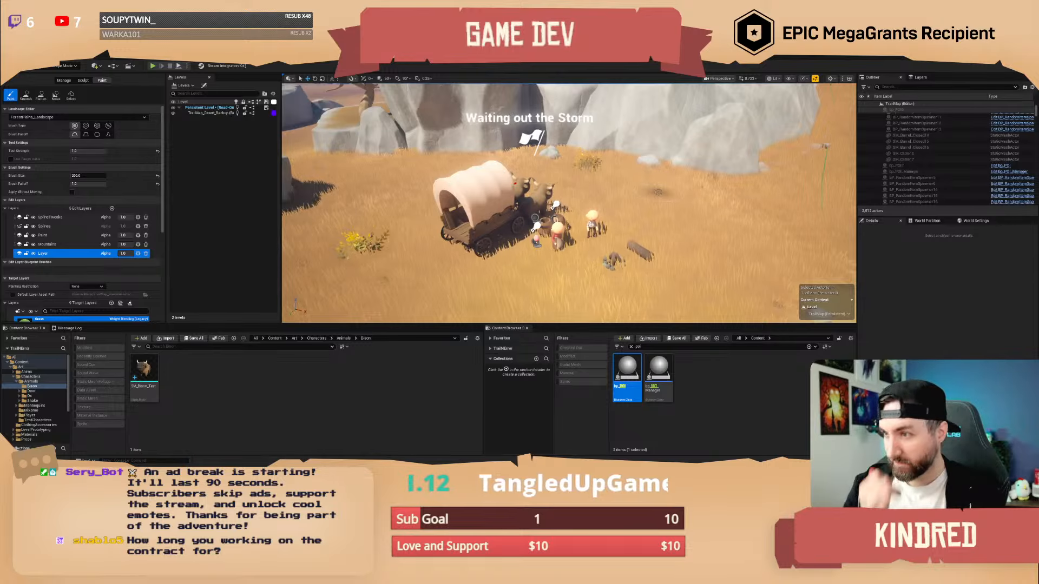
pyautogui.moveTo(650, 173)
pyautogui.mouseDown(button='right')
pyautogui.moveTo(652, 189)
pyautogui.moveTo(643, 176)
pyautogui.mouseUp(button='right')
pyautogui.press('w')
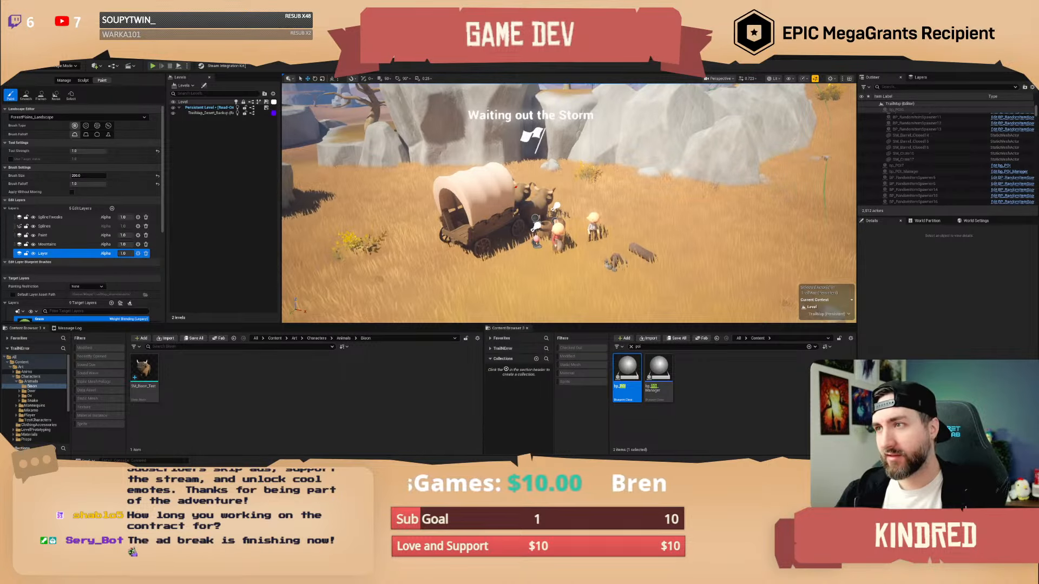
pyautogui.moveTo(681, 176)
pyautogui.mouseDown(button='right')
pyautogui.moveTo(694, 103)
pyautogui.moveTo(709, 92)
pyautogui.moveTo(465, 101)
pyautogui.moveTo(514, 97)
pyautogui.moveTo(495, 96)
pyautogui.moveTo(690, 178)
pyautogui.mouseUp(button='right')
pyautogui.press('w')
pyautogui.scroll(4, 694, 103)
pyautogui.press('w')
pyautogui.press('s')
pyautogui.press('w')
pyautogui.press('d')
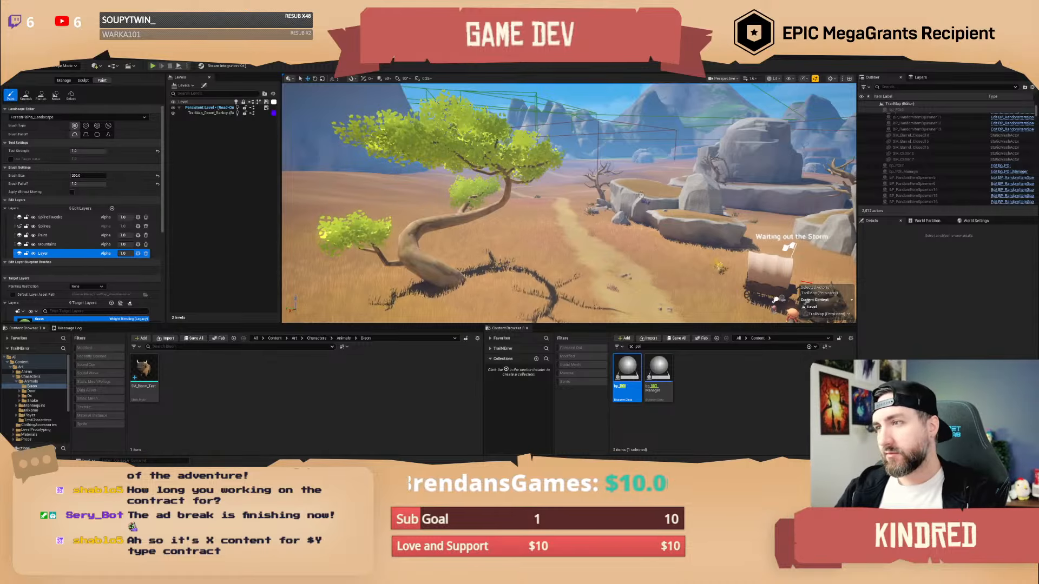
pyautogui.moveTo(640, 195); pyautogui.dragTo(590, 237, button='right')
pyautogui.scroll(-1, 562, 227)
pyautogui.scroll(-1, 563, 227)
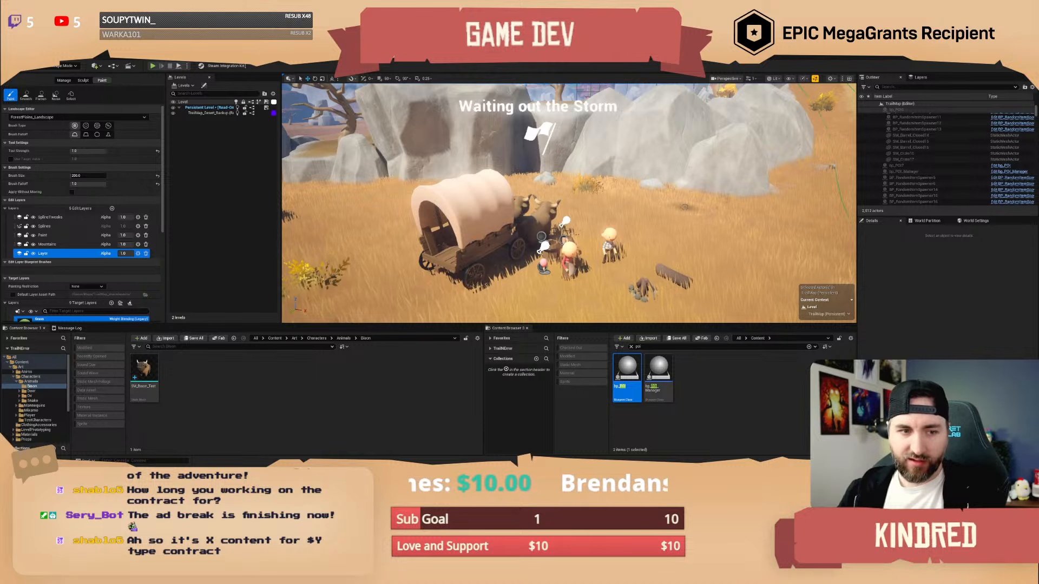
pyautogui.moveTo(569, 203); pyautogui.dragTo(685, 202, button='right')
pyautogui.press('s')
pyautogui.scroll(-3, 590, 189)
pyautogui.press('a')
pyautogui.press('e')
pyautogui.press('a')
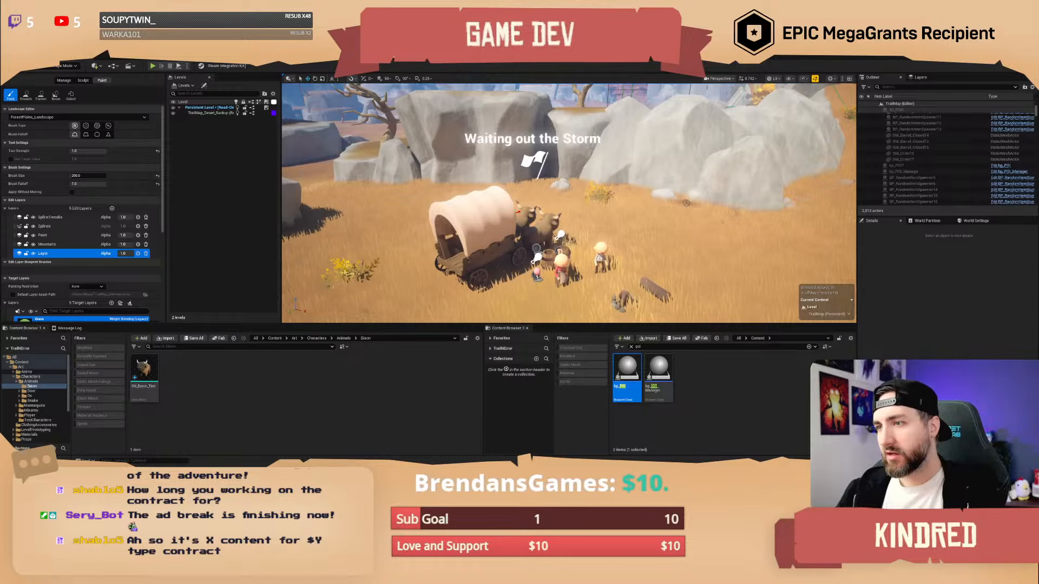
# - Choose the Paint edit layer with the Dirt target layer and paint a dirt clearing around the fire pit and log
pyautogui.moveTo(485, 217); pyautogui.dragTo(492, 247, button='right')
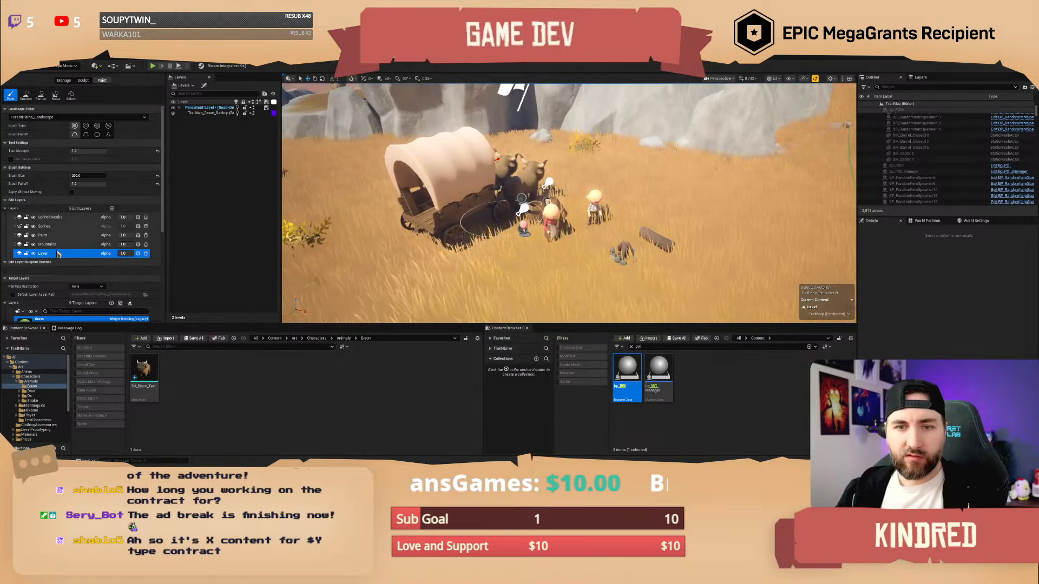
pyautogui.click(51, 234)
pyautogui.scroll(-3, 46, 189)
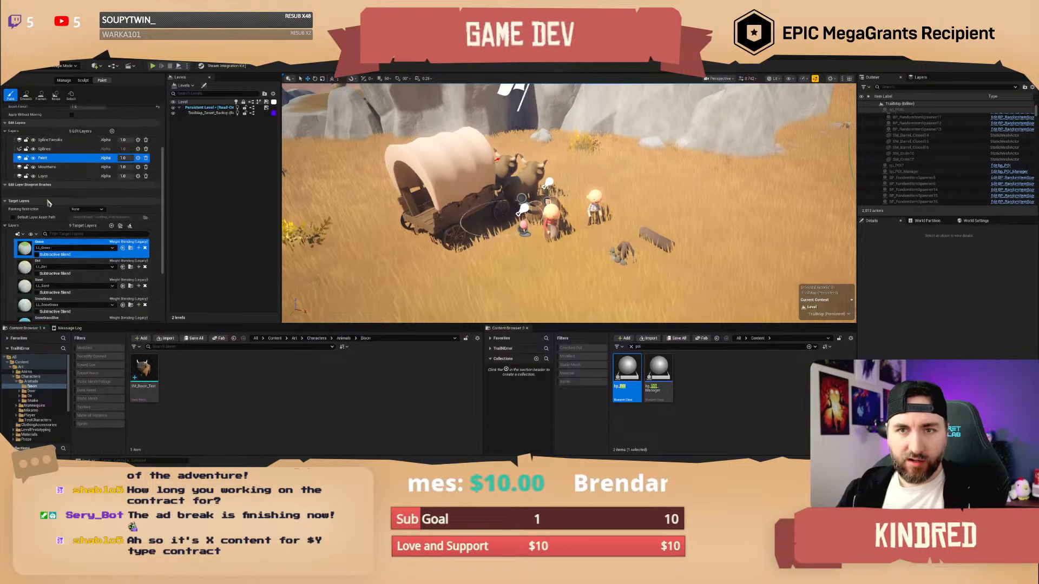
pyautogui.click(27, 265)
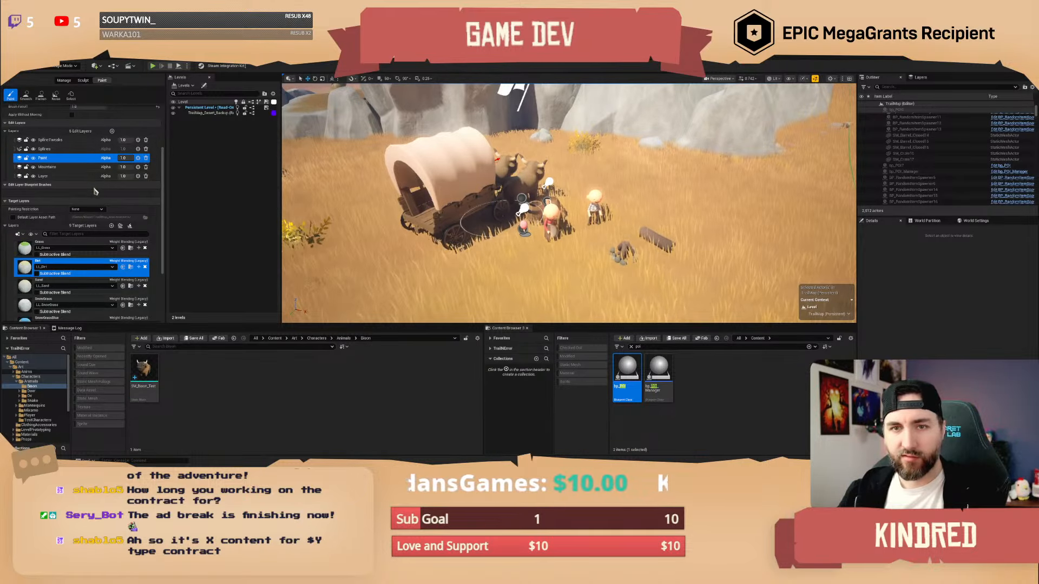
pyautogui.moveTo(574, 255); pyautogui.dragTo(598, 238, button='right')
pyautogui.moveTo(594, 238)
pyautogui.mouseDown()
pyautogui.moveTo(609, 237)
pyautogui.moveTo(551, 244)
pyautogui.mouseUp()
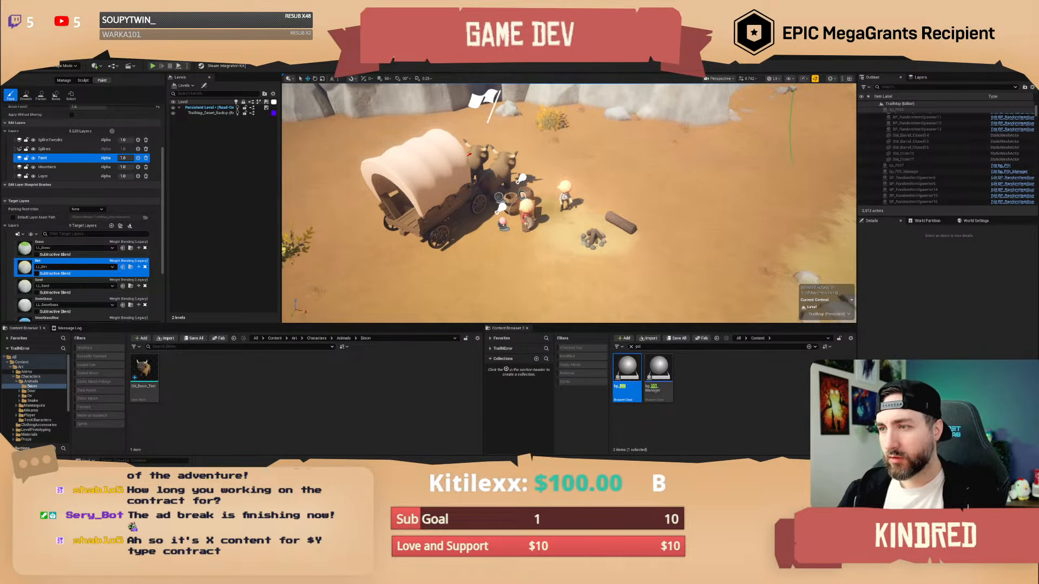
# - Extend the dirt paint from the wagon across the grass toward the nearby trail
pyautogui.moveTo(468, 199)
pyautogui.mouseDown()
pyautogui.moveTo(393, 251)
pyautogui.moveTo(518, 253)
pyautogui.mouseUp()
pyautogui.moveTo(518, 253)
pyautogui.mouseDown(button='right')
pyautogui.moveTo(550, 215)
pyautogui.moveTo(638, 268)
pyautogui.moveTo(546, 279)
pyautogui.moveTo(562, 289)
pyautogui.moveTo(551, 285)
pyautogui.mouseUp(button='right')
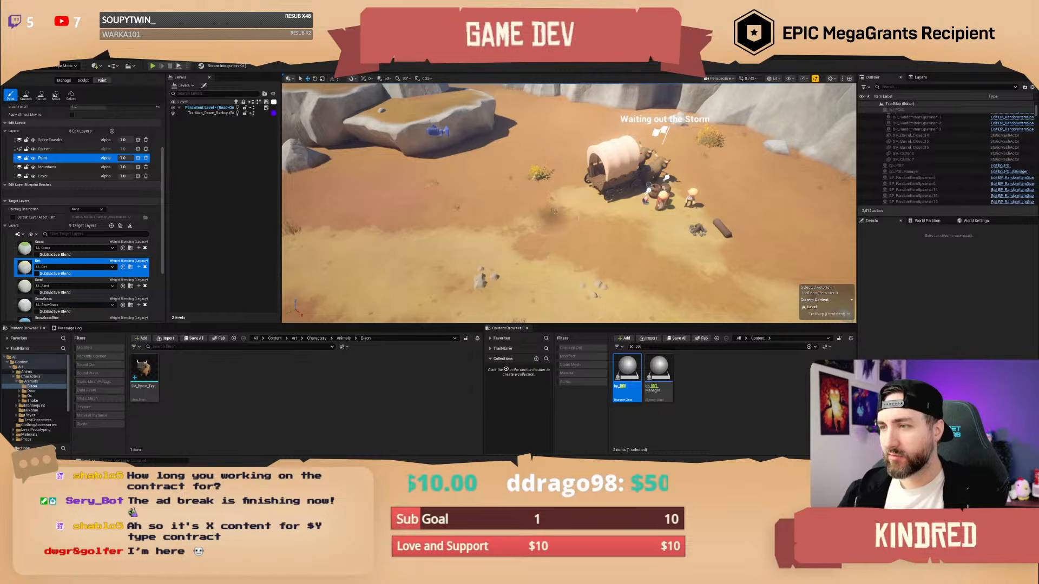
pyautogui.moveTo(554, 211); pyautogui.dragTo(600, 224, button='right')
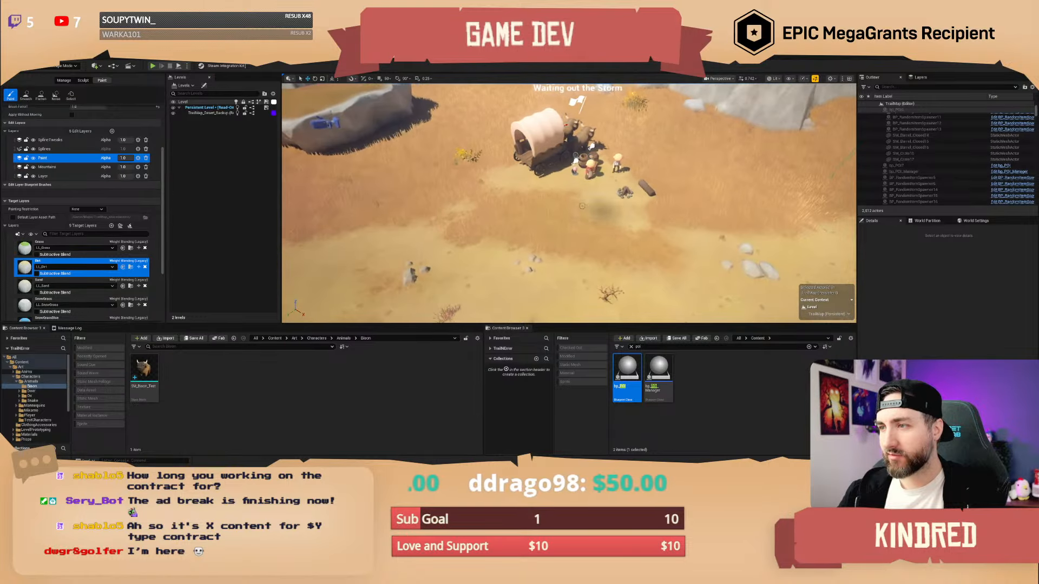
pyautogui.click(631, 221)
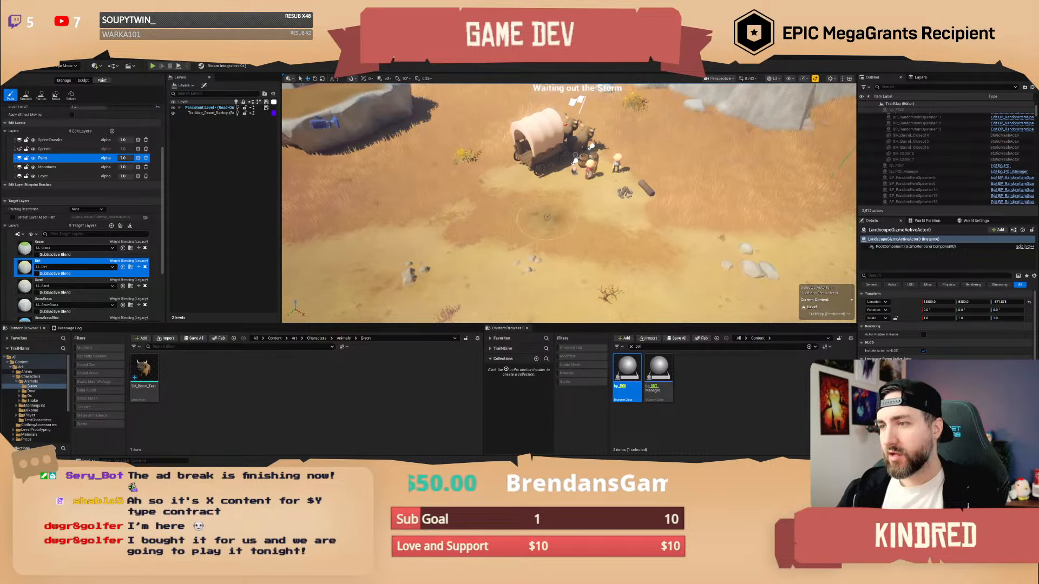
# - Paint dirt patches on the ground along the far side of the wagon and around the oxen
pyautogui.moveTo(549, 220)
pyautogui.mouseDown(button='right')
pyautogui.moveTo(582, 211)
pyautogui.moveTo(560, 184)
pyautogui.moveTo(606, 200)
pyautogui.moveTo(568, 201)
pyautogui.moveTo(566, 214)
pyautogui.moveTo(544, 183)
pyautogui.moveTo(565, 184)
pyautogui.mouseUp(button='right')
pyautogui.press('w')
pyautogui.press('s')
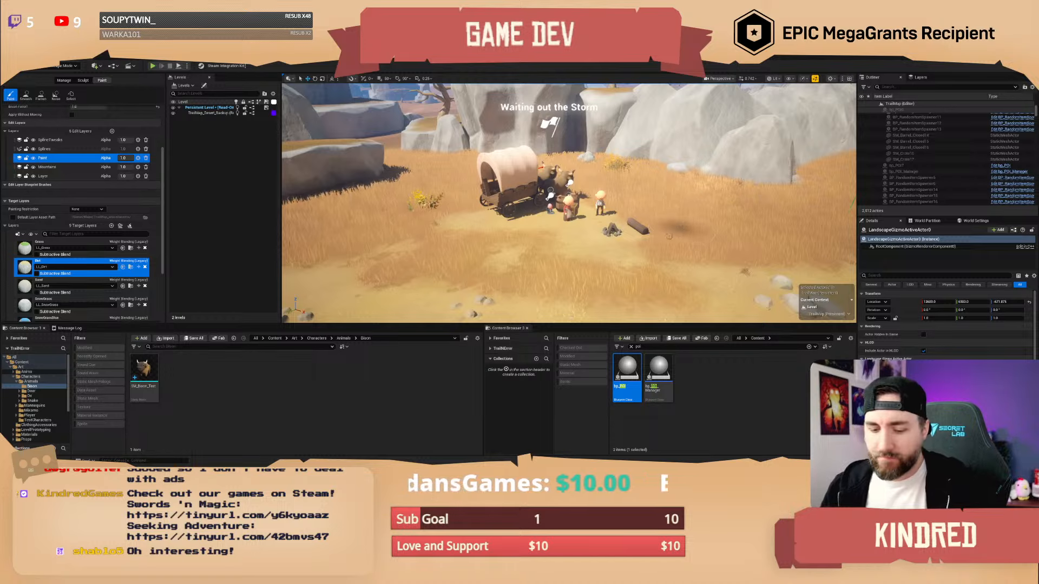
pyautogui.press('w')
pyautogui.moveTo(671, 235); pyautogui.dragTo(638, 270, button='right')
pyautogui.press('w')
pyautogui.moveTo(636, 229); pyautogui.dragTo(714, 240, button='right')
pyautogui.scroll(5, 635, 228)
pyautogui.moveTo(603, 220); pyautogui.dragTo(600, 226)
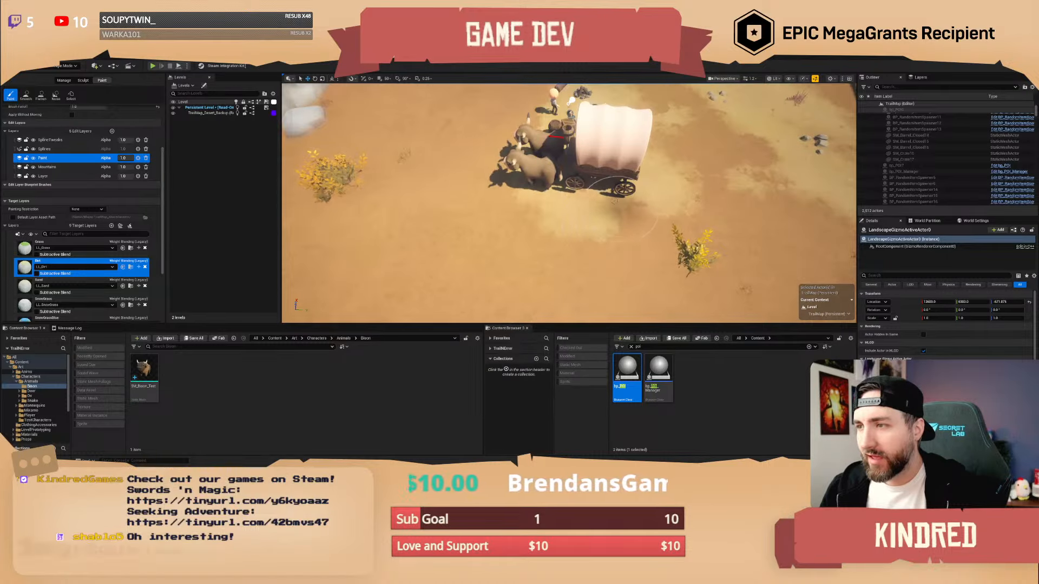
pyautogui.press('a')
pyautogui.moveTo(601, 226); pyautogui.dragTo(677, 230, button='right')
pyautogui.moveTo(579, 217)
pyautogui.mouseDown()
pyautogui.moveTo(528, 202)
pyautogui.moveTo(538, 208)
pyautogui.moveTo(521, 217)
pyautogui.moveTo(555, 221)
pyautogui.mouseUp()
# - Examine the painted dirt around the wagon, characters and fire pit from several distances and angles
pyautogui.moveTo(613, 197)
pyautogui.mouseDown(button='right')
pyautogui.moveTo(610, 171)
pyautogui.moveTo(585, 157)
pyautogui.moveTo(492, 179)
pyautogui.moveTo(476, 176)
pyautogui.moveTo(475, 146)
pyautogui.mouseUp(button='right')
pyautogui.press('w')
pyautogui.press('d')
pyautogui.scroll(2, 568, 203)
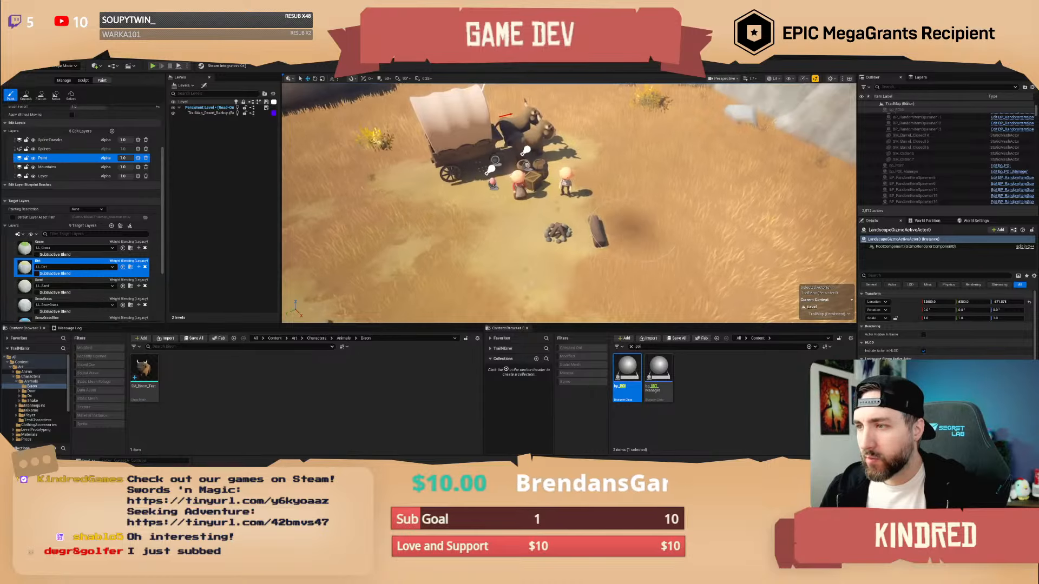
pyautogui.press('s')
pyautogui.moveTo(641, 231)
pyautogui.mouseDown(button='right')
pyautogui.moveTo(595, 201)
pyautogui.moveTo(649, 203)
pyautogui.moveTo(663, 191)
pyautogui.mouseUp(button='right')
pyautogui.press('w')
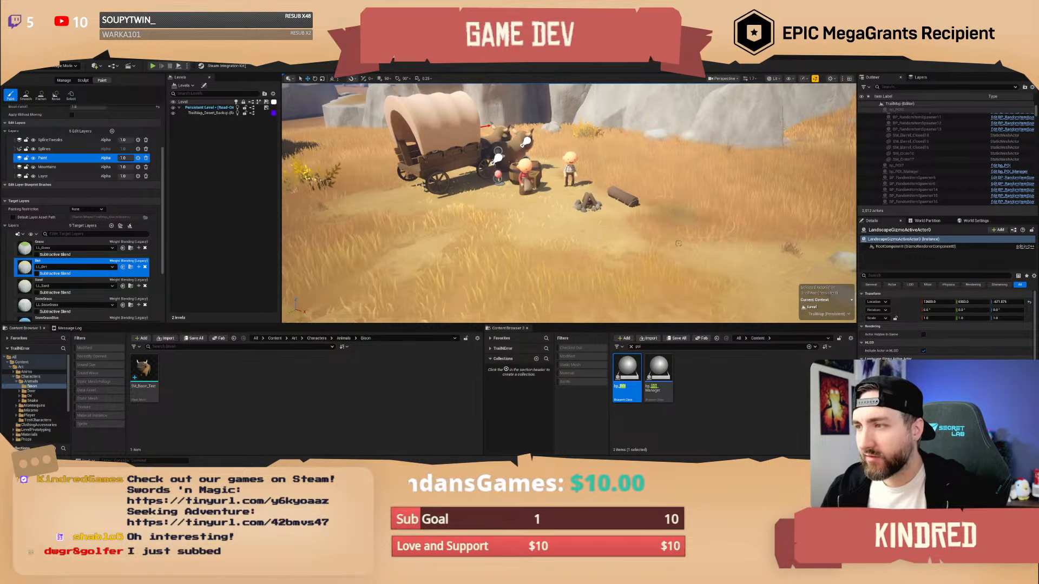
pyautogui.press('e')
pyautogui.moveTo(680, 241); pyautogui.dragTo(686, 282, button='right')
pyautogui.press('s')
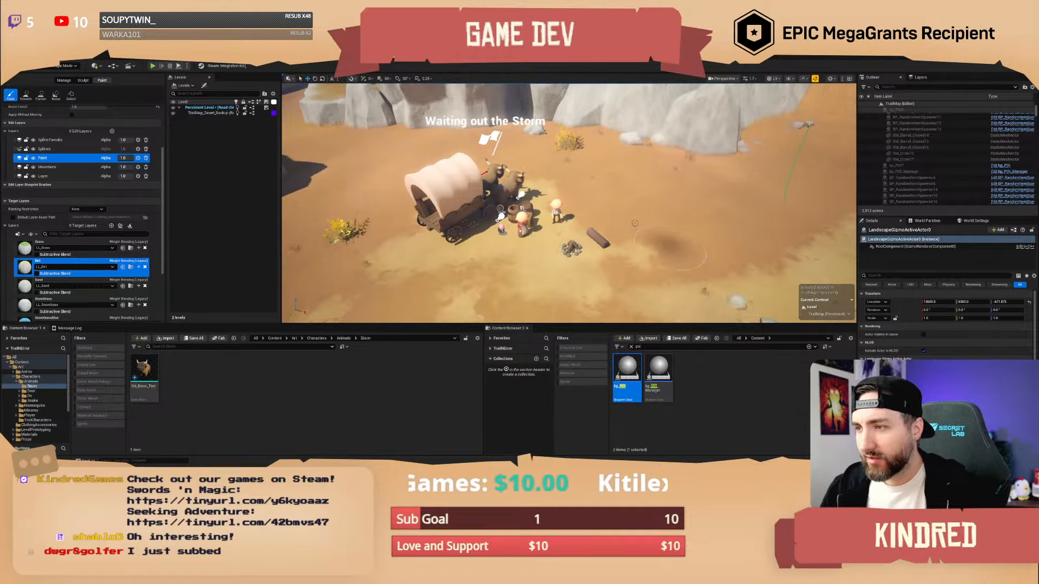
pyautogui.moveTo(652, 251); pyautogui.dragTo(656, 228, button='right')
pyautogui.press('q')
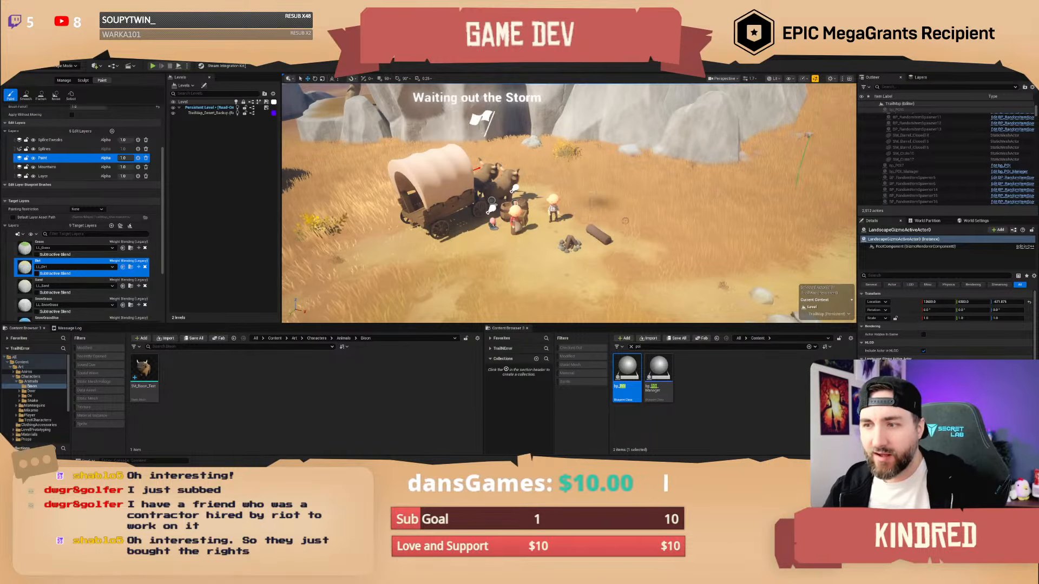
pyautogui.moveTo(562, 175); pyautogui.dragTo(482, 224, button='right')
pyautogui.press('w')
pyautogui.scroll(-2, 563, 184)
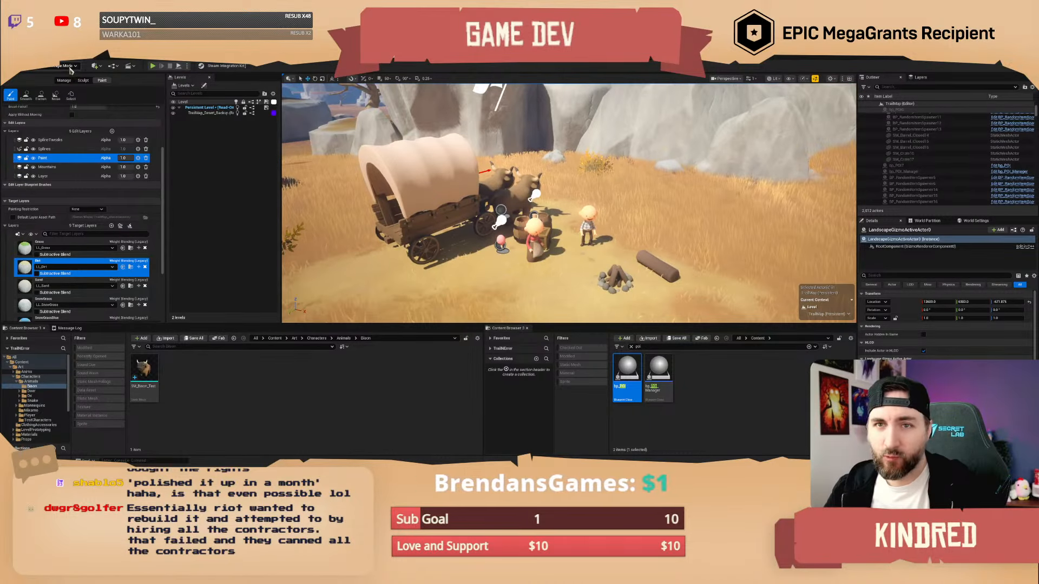
# - Switch back to Selection mode and select the wagon together with the barrels and items standing beside it
pyautogui.click(66, 66)
pyautogui.click(60, 74)
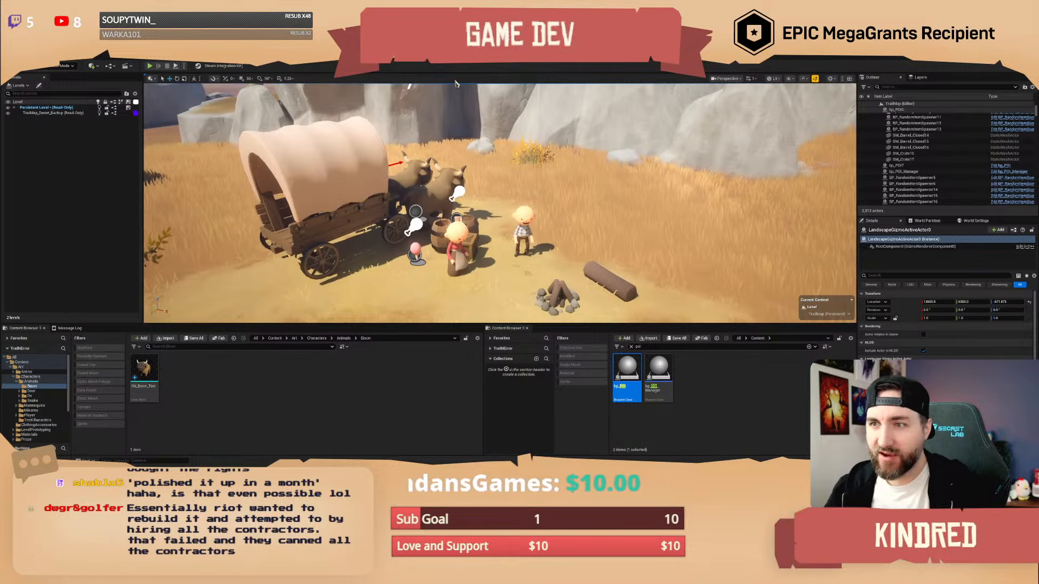
pyautogui.press('s')
pyautogui.moveTo(487, 179); pyautogui.dragTo(452, 181, button='right')
pyautogui.click(400, 209)
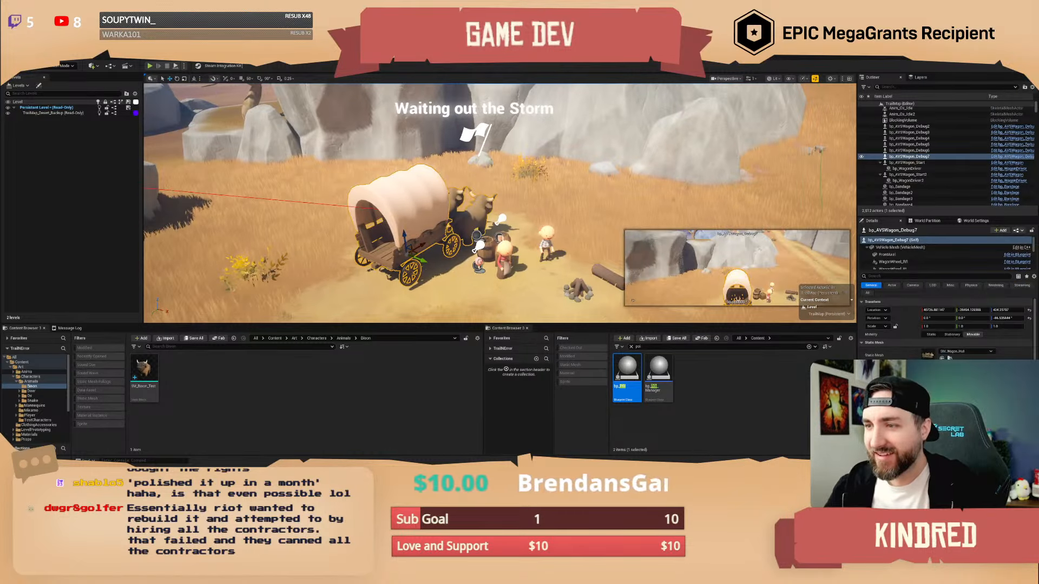
pyautogui.keyDown('shift'); pyautogui.click(478, 264); pyautogui.keyUp('shift')
pyautogui.keyDown('shift'); pyautogui.click(488, 250); pyautogui.keyUp('shift')
pyautogui.keyDown('shift'); pyautogui.click(504, 259); pyautogui.keyUp('shift')
pyautogui.press('d')
pyautogui.press('w')
pyautogui.moveTo(504, 259); pyautogui.dragTo(460, 270, button='right')
pyautogui.keyDown('shift'); pyautogui.click(478, 246); pyautogui.keyUp('shift')
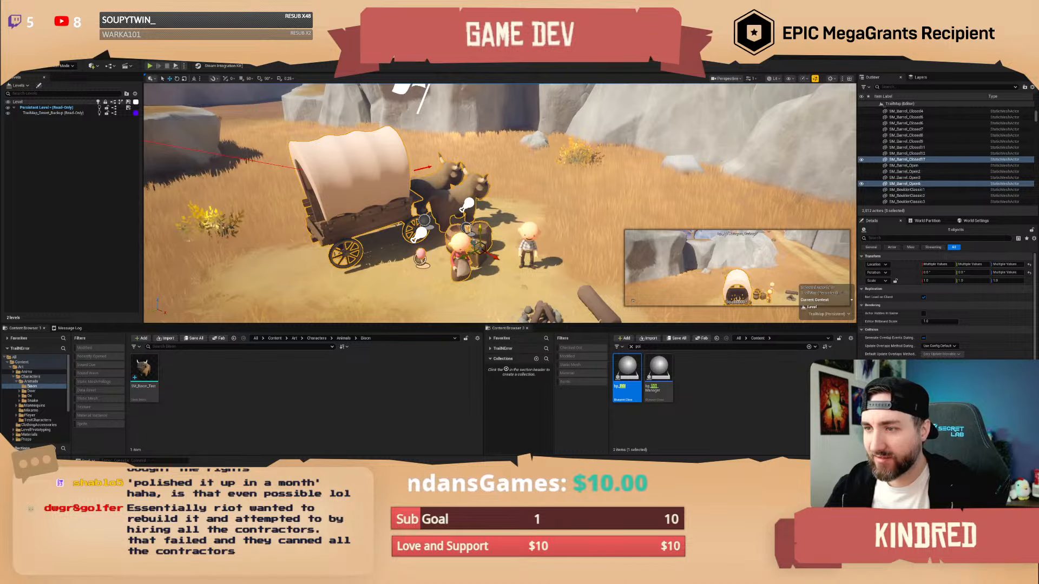
# - Add the crate beside the barrels, the standing character, the fire pit and the log to the selection
pyautogui.keyDown('shift'); pyautogui.click(476, 240); pyautogui.keyUp('shift')
pyautogui.keyDown('shift'); pyautogui.click(527, 237); pyautogui.keyUp('shift')
pyautogui.press('s')
pyautogui.moveTo(527, 237); pyautogui.dragTo(620, 241, button='right')
pyautogui.keyDown('shift'); pyautogui.click(537, 251); pyautogui.keyUp('shift')
pyautogui.keyDown('shift'); pyautogui.click(574, 241); pyautogui.keyUp('shift')
# - Add the remaining random item spawners at the wagon to the selection
pyautogui.press('a')
pyautogui.keyDown('shift'); pyautogui.click(455, 188); pyautogui.keyUp('shift')
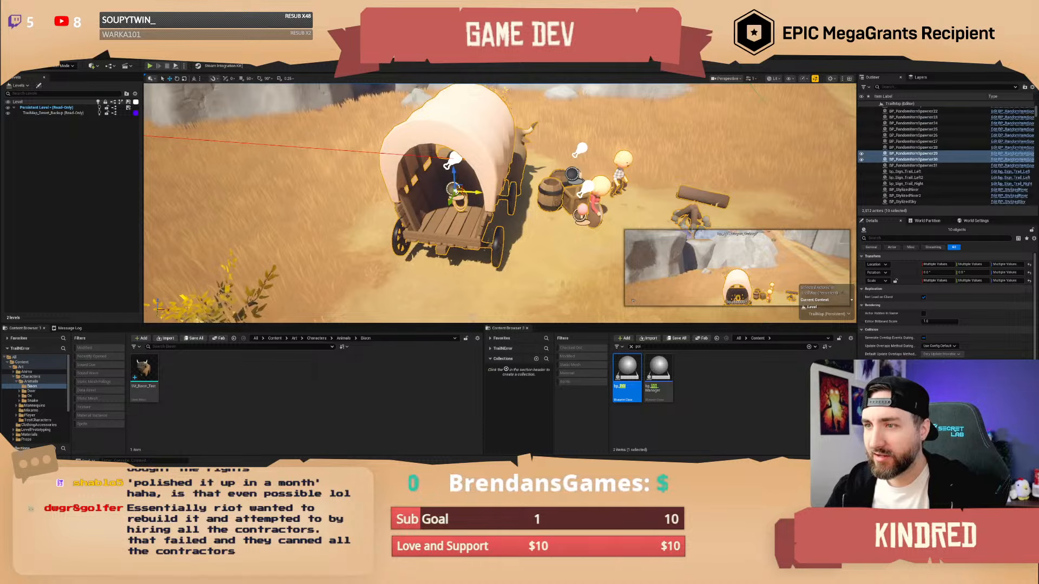
pyautogui.press('w')
pyautogui.moveTo(455, 187); pyautogui.dragTo(504, 188, button='right')
pyautogui.press('d')
pyautogui.keyDown('shift'); pyautogui.click(483, 199); pyautogui.keyUp('shift')
# - Examine the whole selected camp from a wider view to check which objects are included
pyautogui.press('s')
pyautogui.press('w')
pyautogui.scroll(-1, 516, 199)
pyautogui.press('e')
pyautogui.scroll(-1, 507, 196)
pyautogui.press('s')
pyautogui.press('q')
pyautogui.press('q')
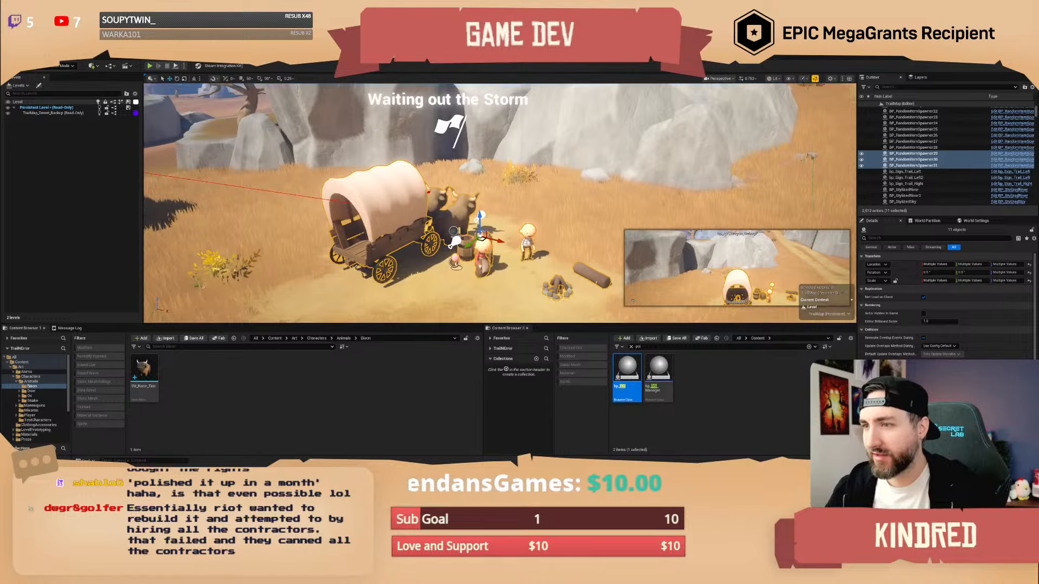
pyautogui.moveTo(564, 217); pyautogui.dragTo(562, 206, button='right')
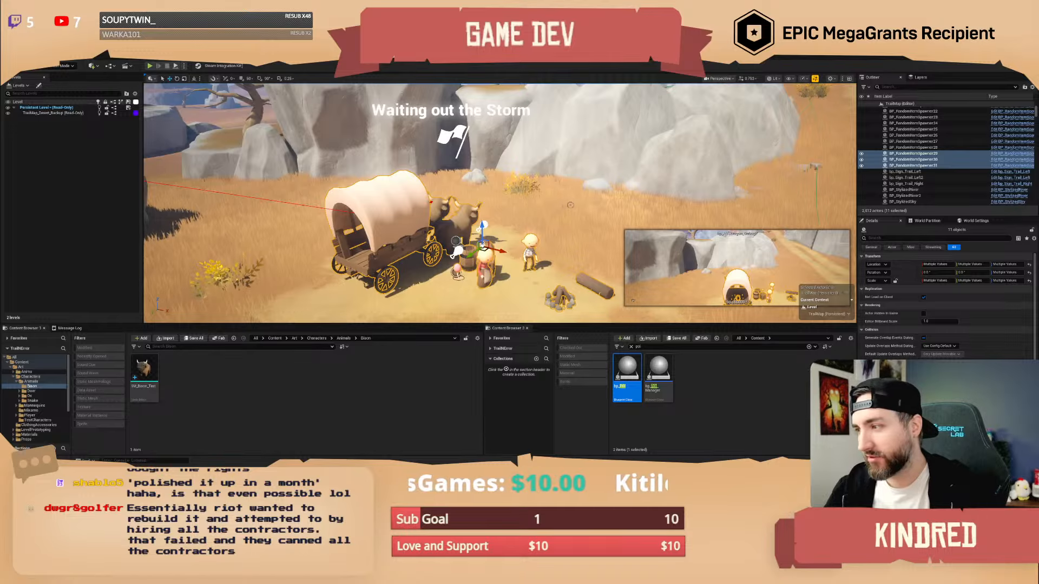
# - Try to attach the selected camp objects to the "Waiting out the Storm" point of interest
pyautogui.moveTo(562, 206); pyautogui.dragTo(562, 217, button='right')
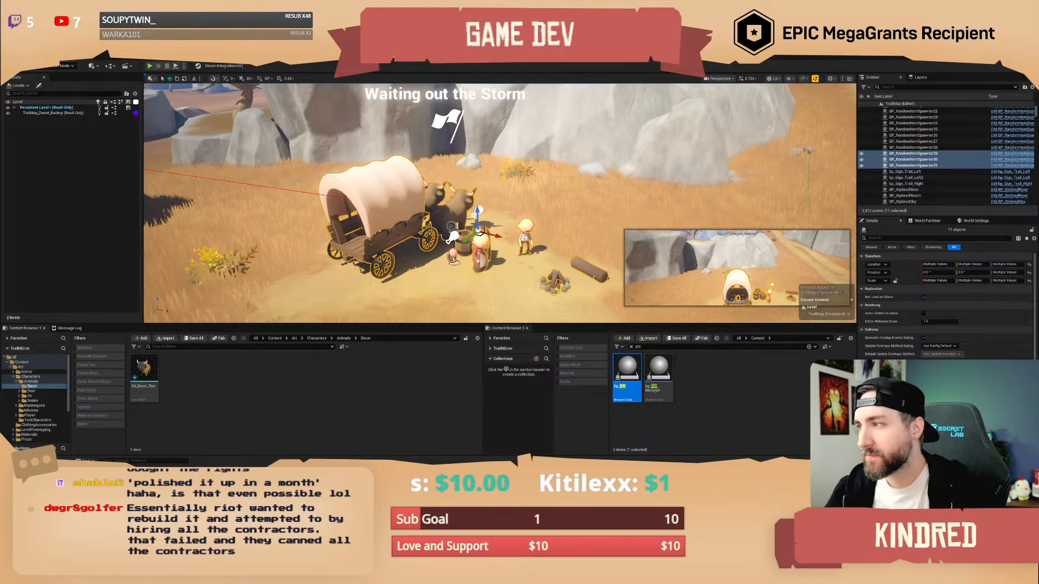
pyautogui.rightClick(529, 231)
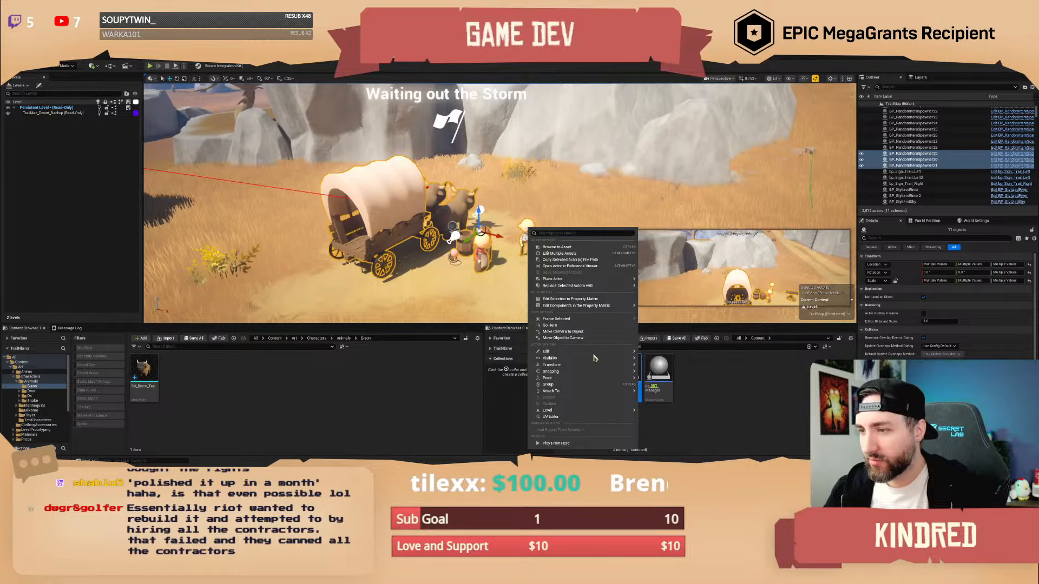
pyautogui.moveTo(598, 391)
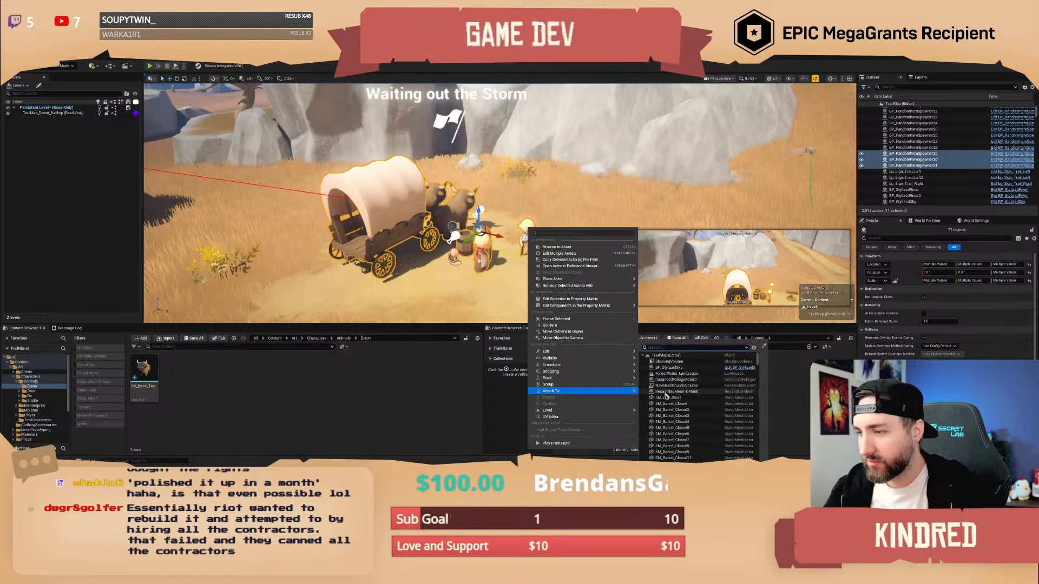
pyautogui.click(763, 346)
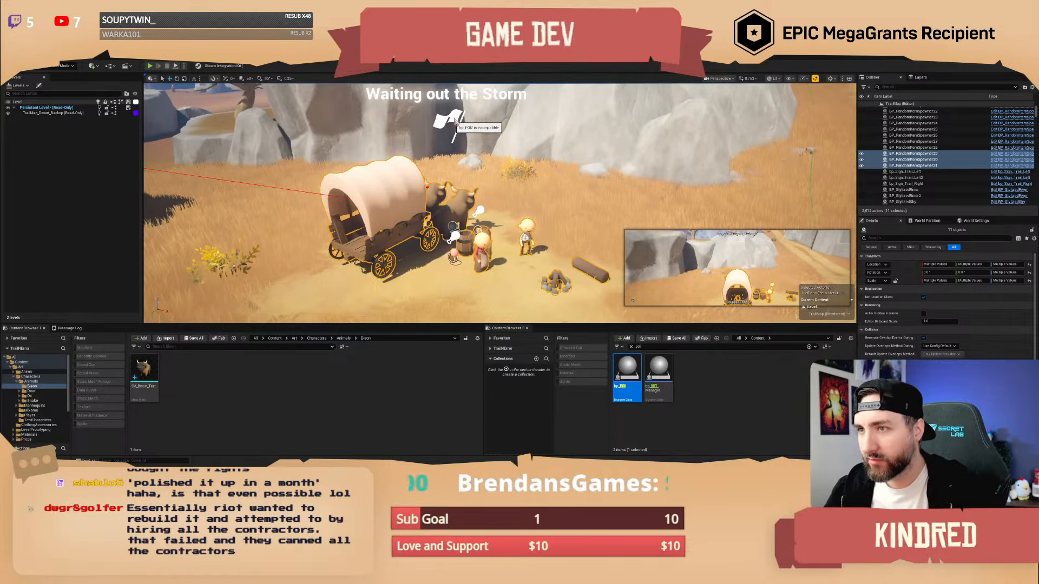
pyautogui.press('Escape')
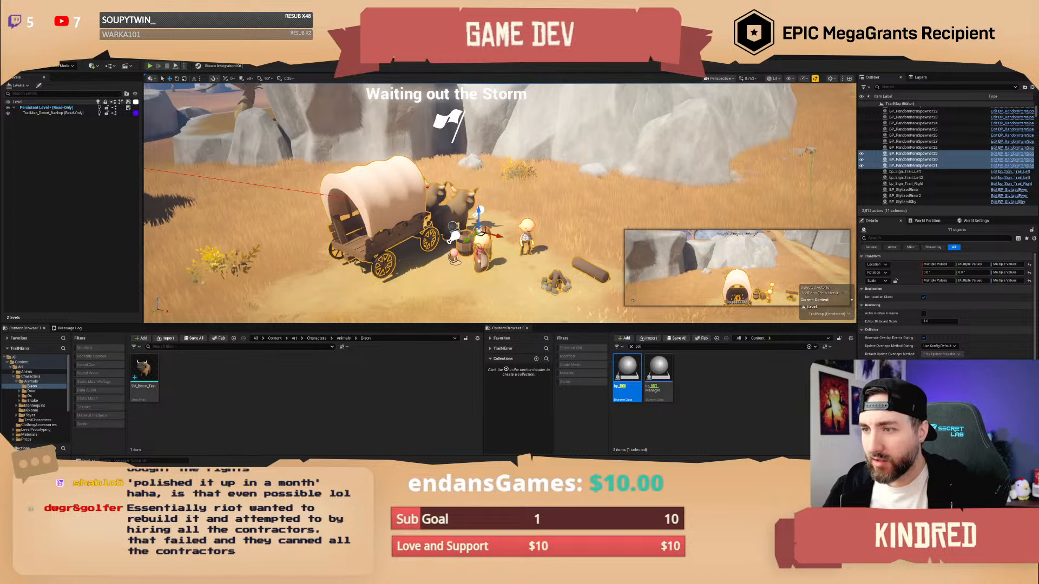
# - Select the barrels, the log and the fire pit together and set their mobility to Movable
pyautogui.click(464, 244)
pyautogui.moveTo(464, 244); pyautogui.dragTo(463, 286, button='right')
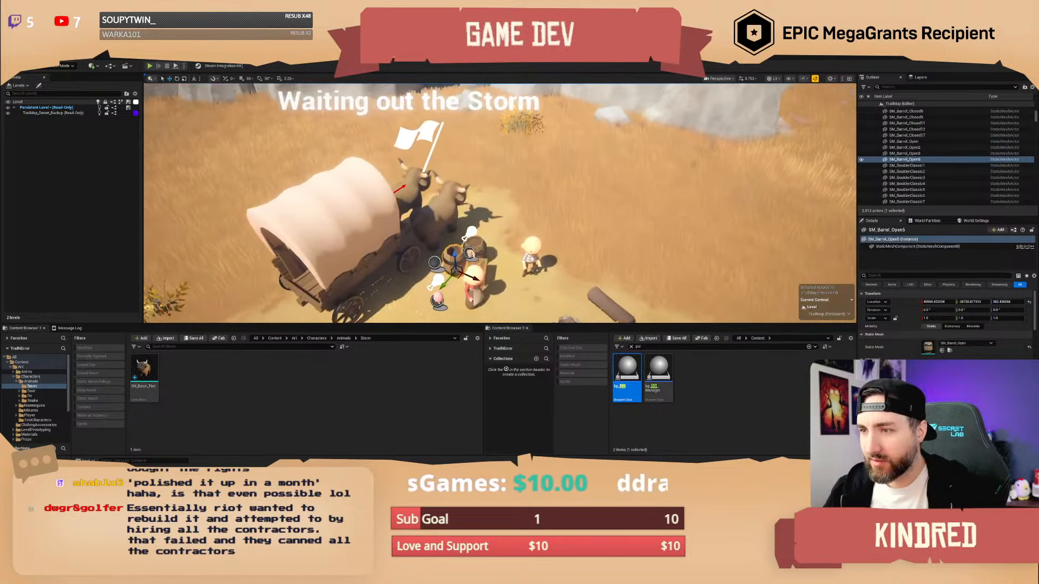
pyautogui.scroll(1, 469, 230)
pyautogui.keyDown('shift'); pyautogui.click(468, 231); pyautogui.keyUp('shift')
pyautogui.moveTo(521, 246); pyautogui.dragTo(574, 273, button='right')
pyautogui.keyDown('shift'); pyautogui.click(543, 250); pyautogui.keyUp('shift')
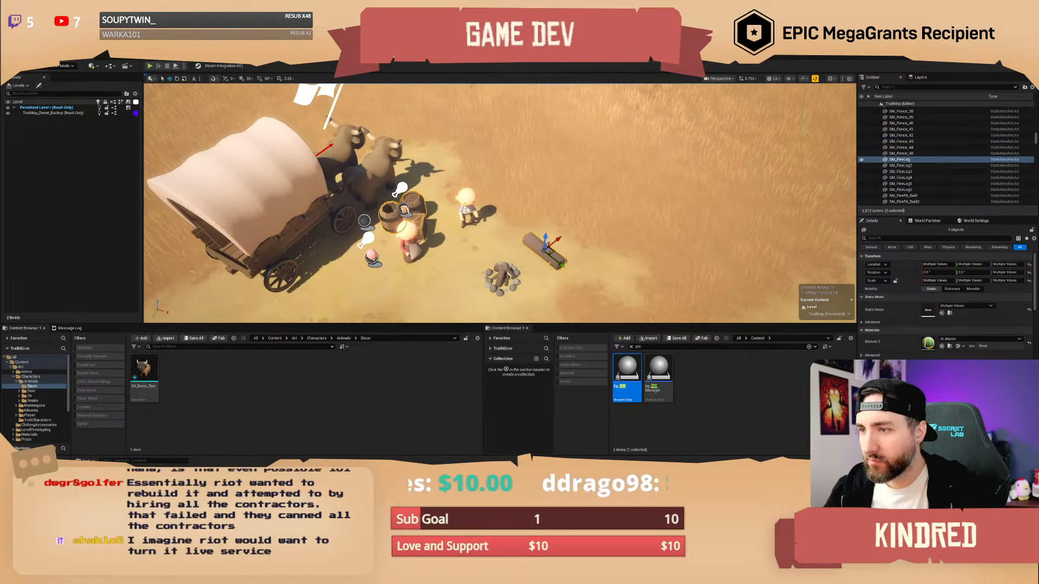
pyautogui.keyDown('shift'); pyautogui.click(502, 279); pyautogui.keyUp('shift')
pyautogui.click(974, 289)
# - Add both standing characters, the random item spawners and the covered wagon to the selection
pyautogui.moveTo(649, 243); pyautogui.dragTo(568, 218, button='right')
pyautogui.keyDown('shift'); pyautogui.click(548, 211); pyautogui.keyUp('shift')
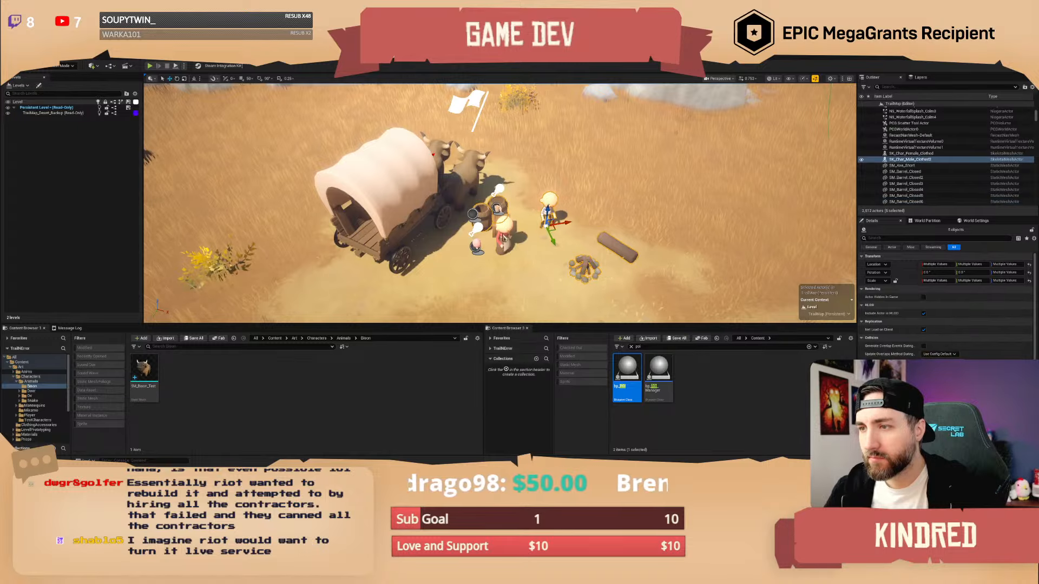
pyautogui.keyDown('shift'); pyautogui.click(503, 242); pyautogui.keyUp('shift')
pyautogui.keyDown('shift'); pyautogui.click(476, 245); pyautogui.keyUp('shift')
pyautogui.keyDown('shift'); pyautogui.click(497, 208); pyautogui.keyUp('shift')
pyautogui.keyDown('shift'); pyautogui.click(428, 206); pyautogui.keyUp('shift')
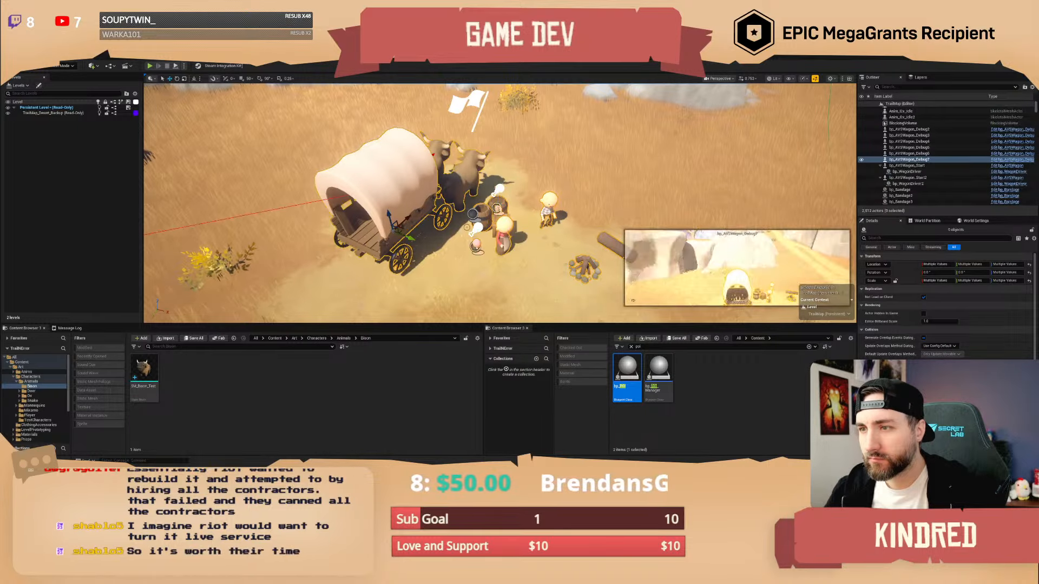
pyautogui.moveTo(474, 213); pyautogui.dragTo(517, 213, button='right')
pyautogui.keyDown('shift'); pyautogui.click(440, 206); pyautogui.keyUp('shift')
pyautogui.moveTo(439, 206); pyautogui.dragTo(476, 178, button='right')
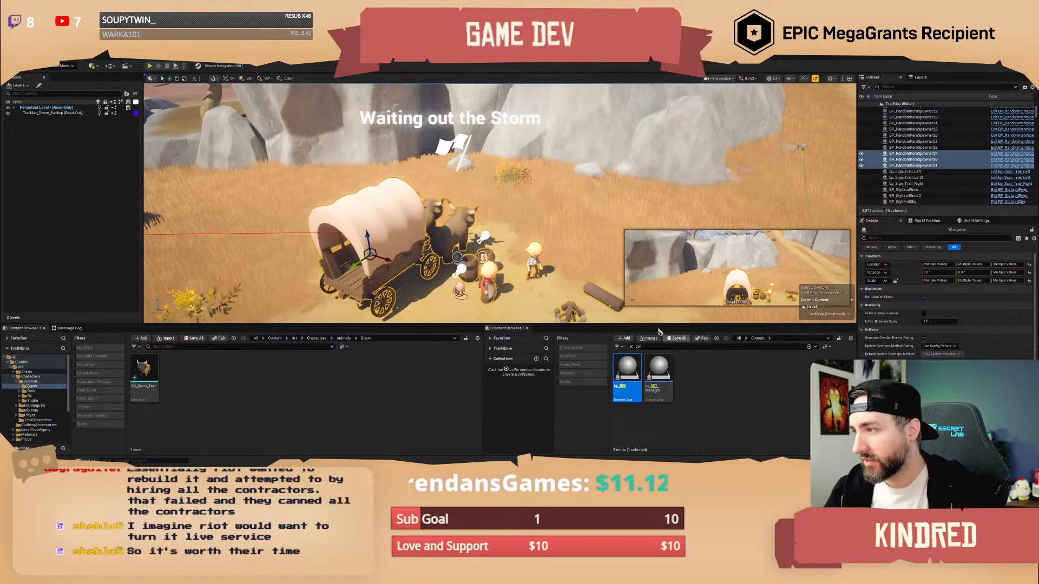
# - Attach the selected camp objects to the "Waiting out the Storm" point of interest
pyautogui.rightClick(535, 246)
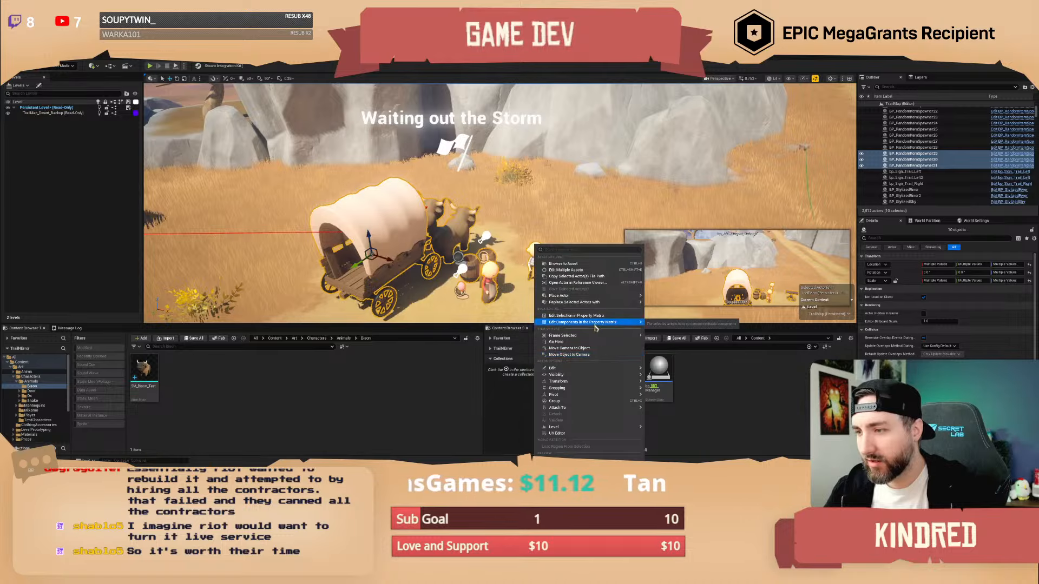
pyautogui.moveTo(618, 407)
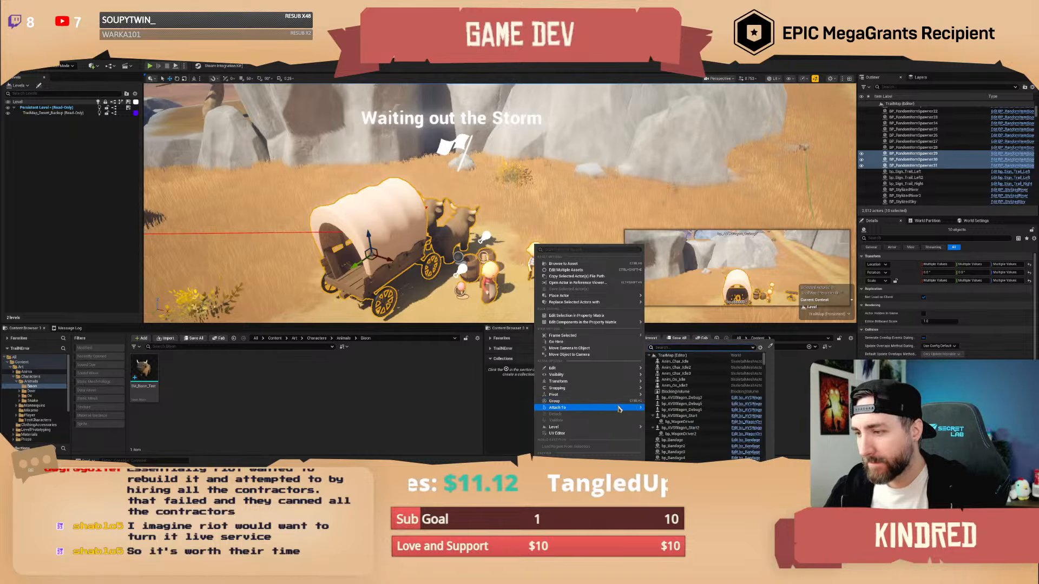
pyautogui.click(768, 347)
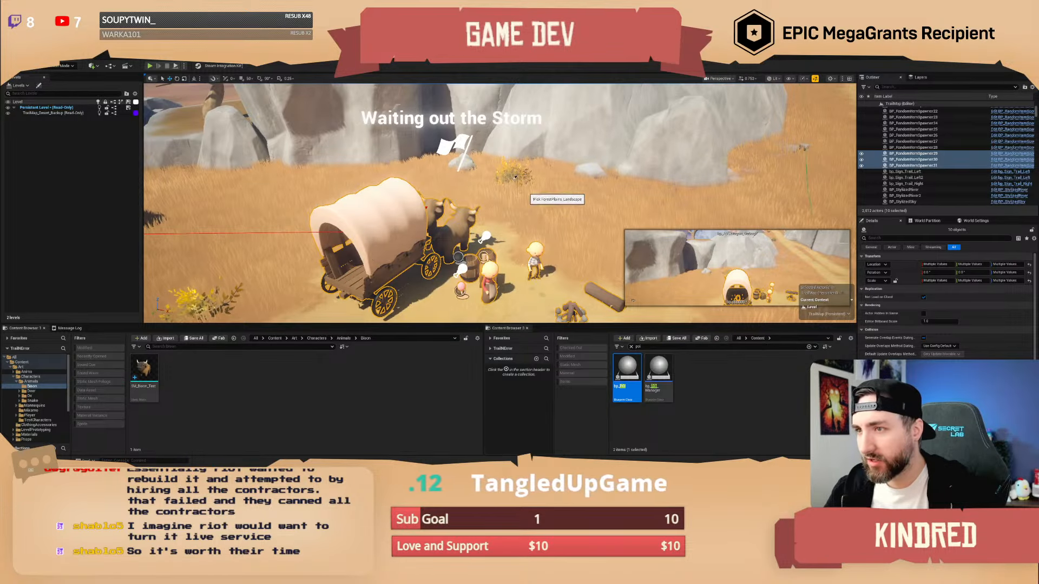
pyautogui.click(460, 148)
pyautogui.moveTo(460, 148); pyautogui.dragTo(433, 162, button='right')
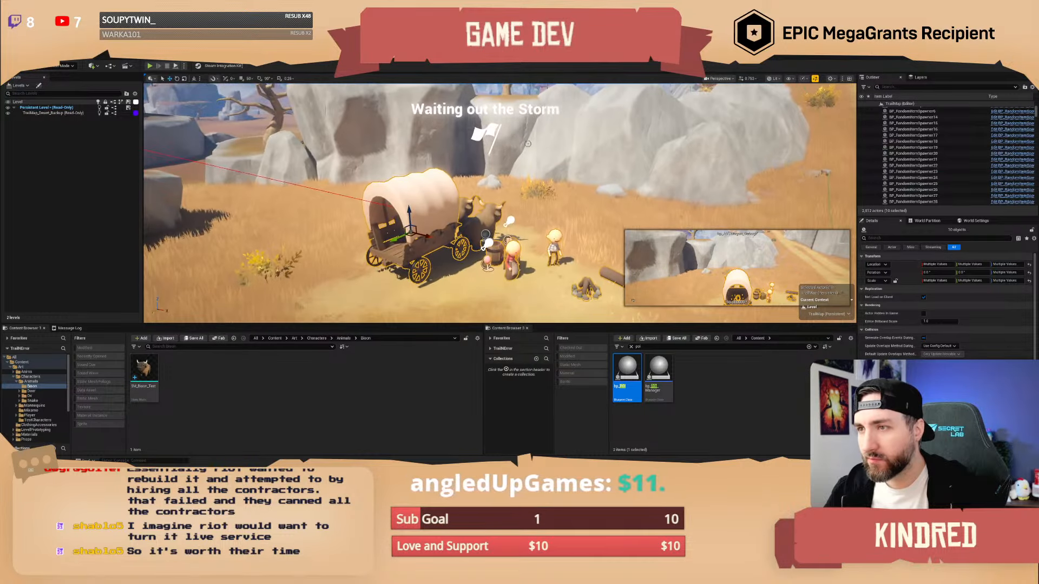
# - Select the point of interest, test making its attached camp objects disappear, and undo that change
pyautogui.click(484, 110)
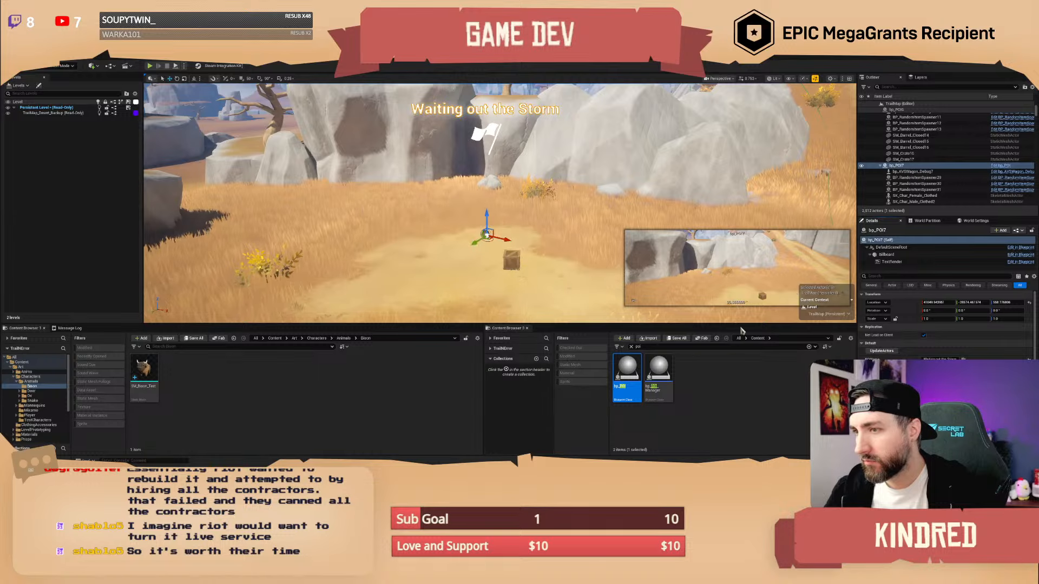
pyautogui.moveTo(527, 223); pyautogui.dragTo(559, 271, button='right')
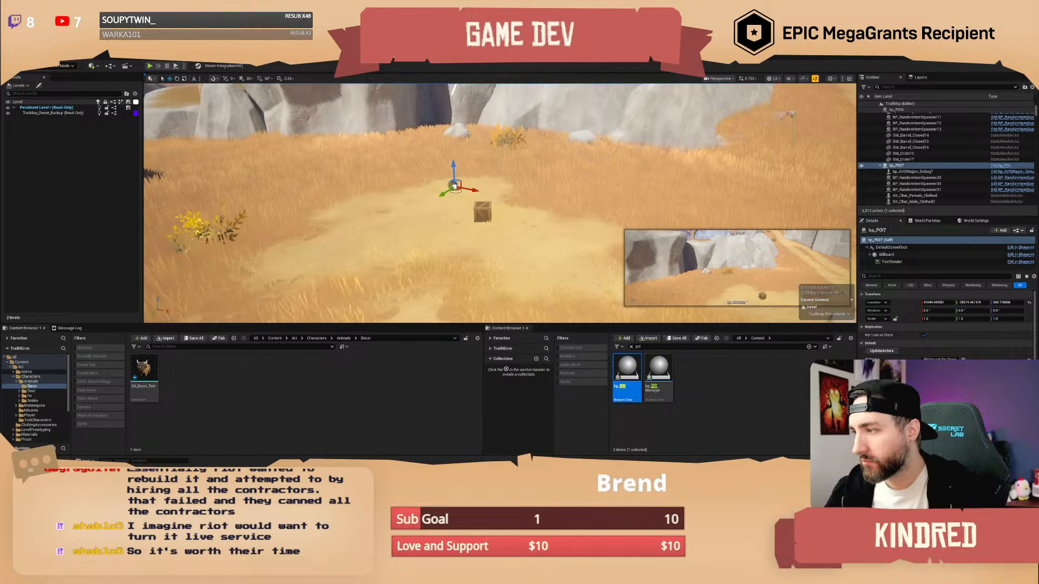
pyautogui.hotkey('ctrl', 'z')
pyautogui.moveTo(527, 223)
pyautogui.mouseDown(button='right')
pyautogui.moveTo(487, 221)
pyautogui.moveTo(528, 222)
pyautogui.mouseUp(button='right')
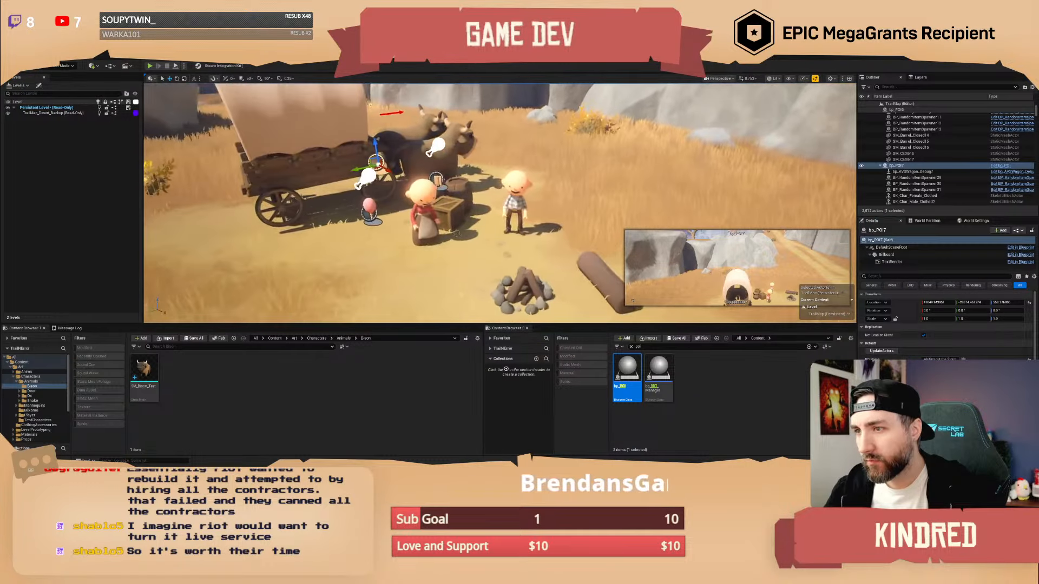
# - Try to attach the crate beside the barrels to the "Waiting out the Storm" point of interest
pyautogui.rightClick(452, 211)
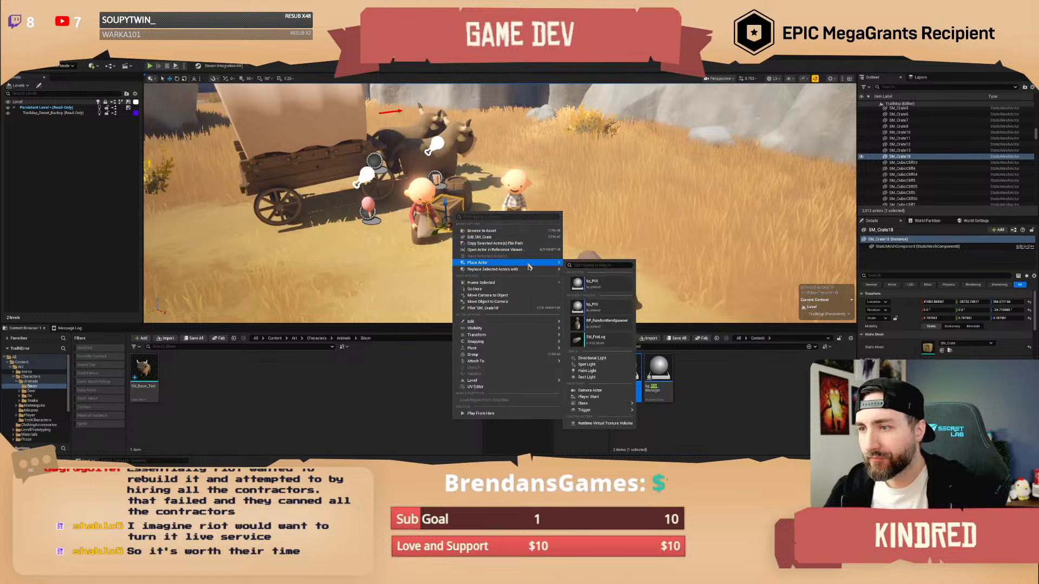
pyautogui.moveTo(519, 323)
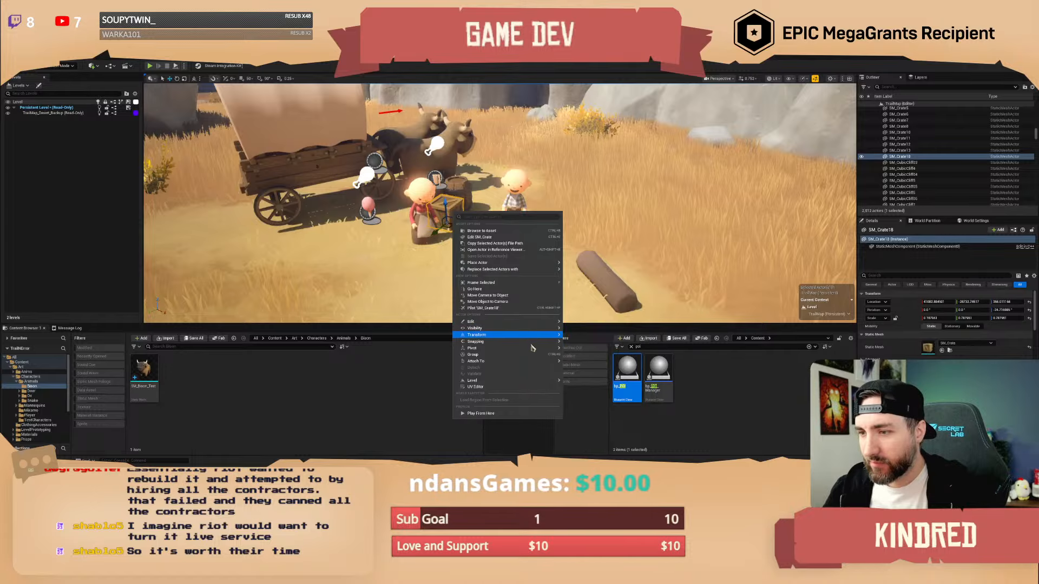
pyautogui.moveTo(530, 361)
pyautogui.click(688, 347)
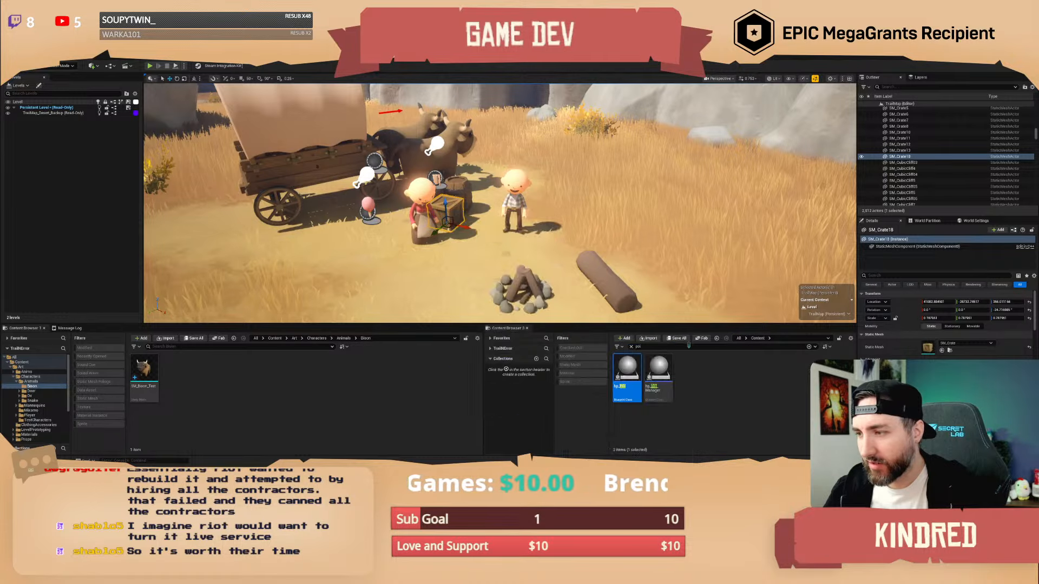
pyautogui.moveTo(436, 165); pyautogui.dragTo(457, 156, button='right')
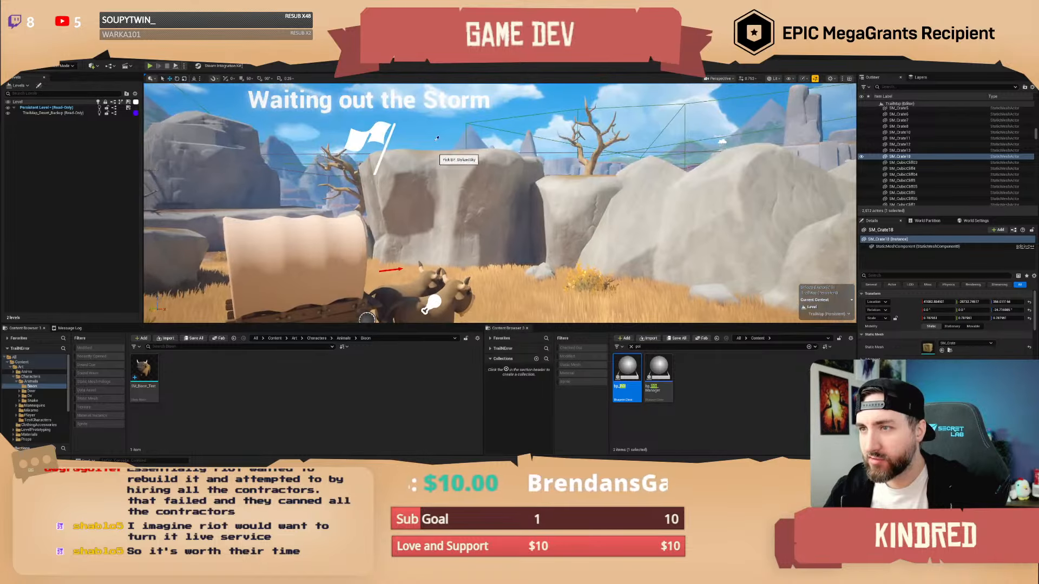
pyautogui.moveTo(486, 195); pyautogui.dragTo(484, 221, button='right')
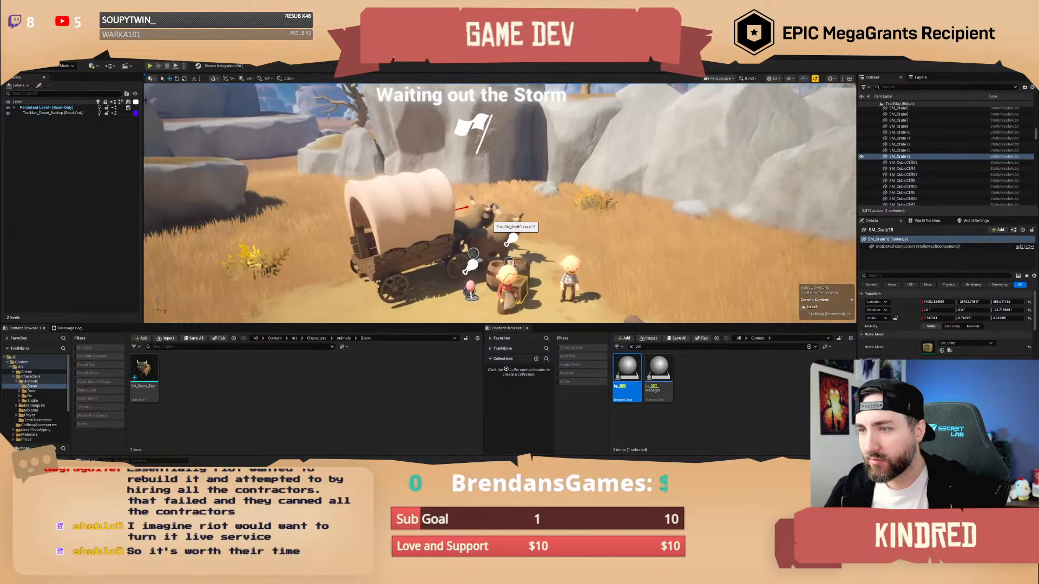
# - Set the crate's mobility to Movable and attach it to the "Waiting out the Storm" point of interest
pyautogui.click(972, 326)
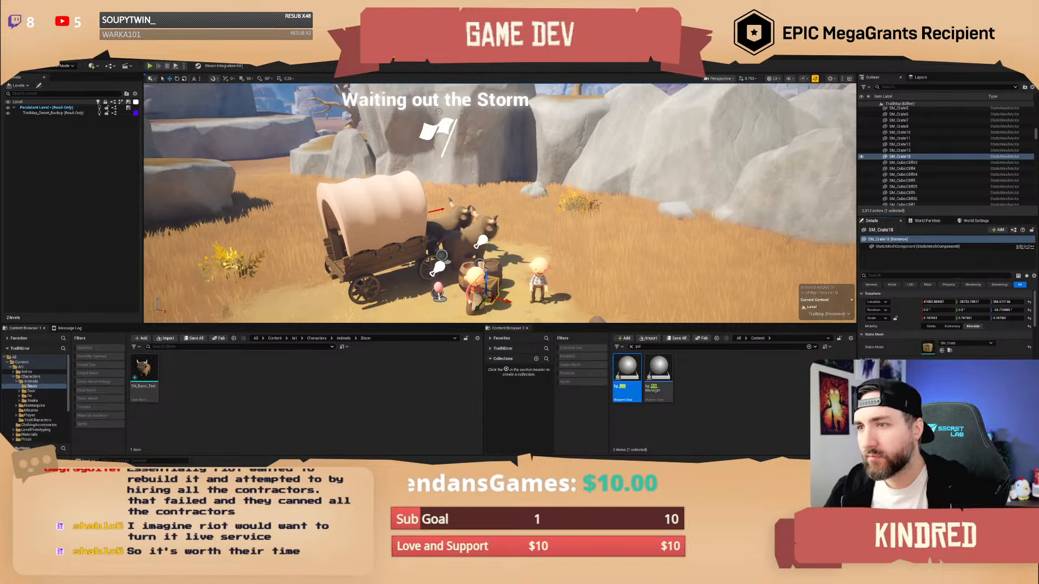
pyautogui.rightClick(495, 80)
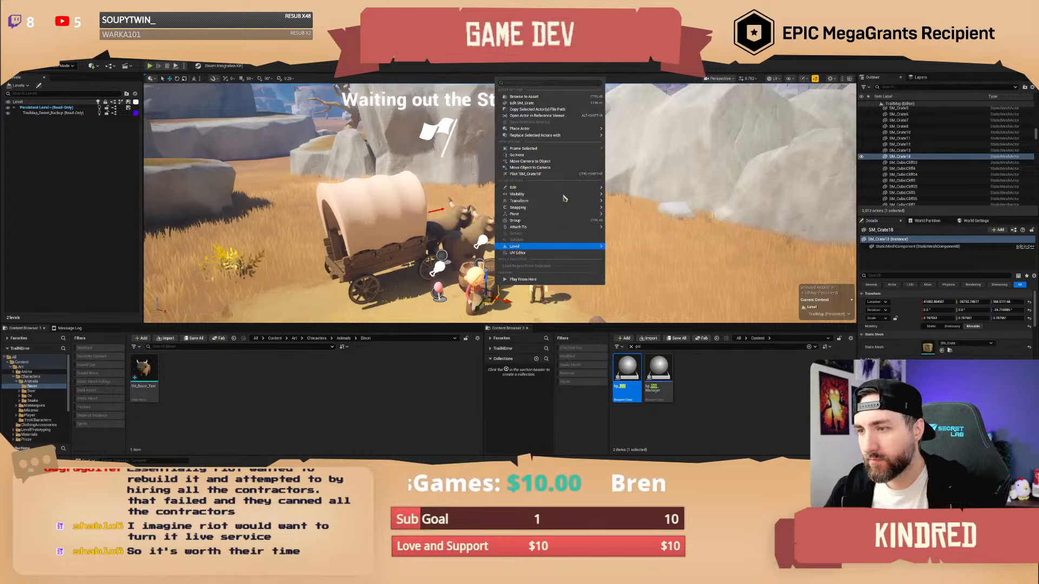
pyautogui.moveTo(565, 227)
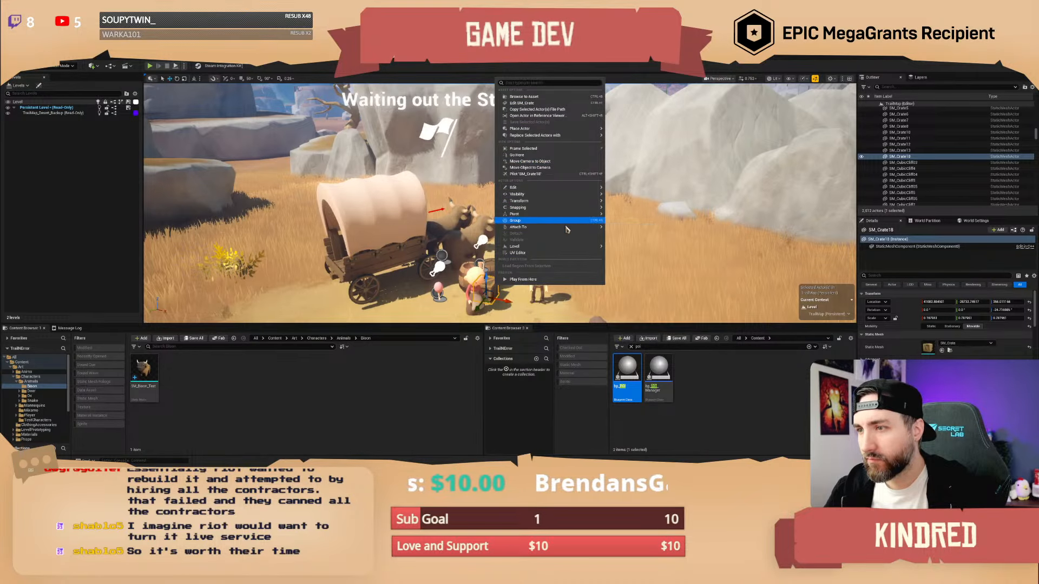
pyautogui.click(731, 231)
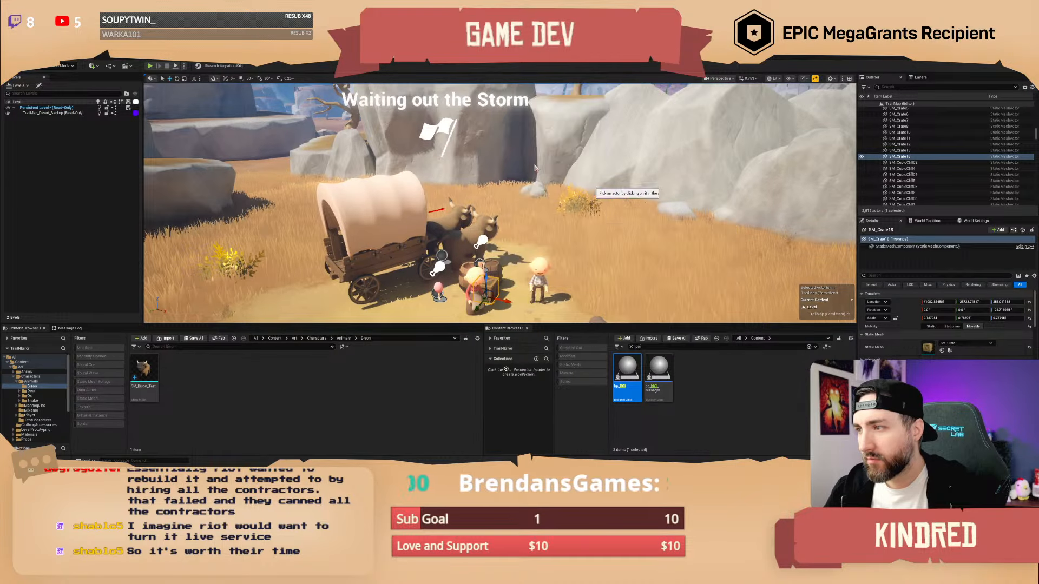
pyautogui.click(463, 104)
pyautogui.moveTo(537, 179); pyautogui.dragTo(464, 154, button='right')
# - Select the point of interest again and check that all camp pieces, including the crate, follow it
pyautogui.press('Escape')
pyautogui.moveTo(537, 179); pyautogui.dragTo(595, 199, button='right')
pyautogui.moveTo(465, 162); pyautogui.dragTo(467, 163, button='right')
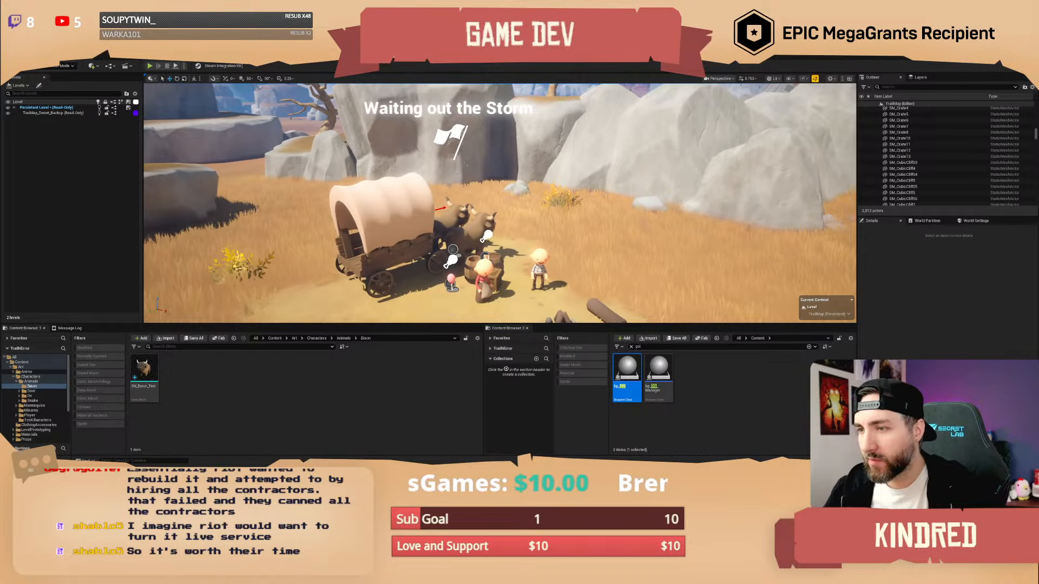
pyautogui.click(452, 250)
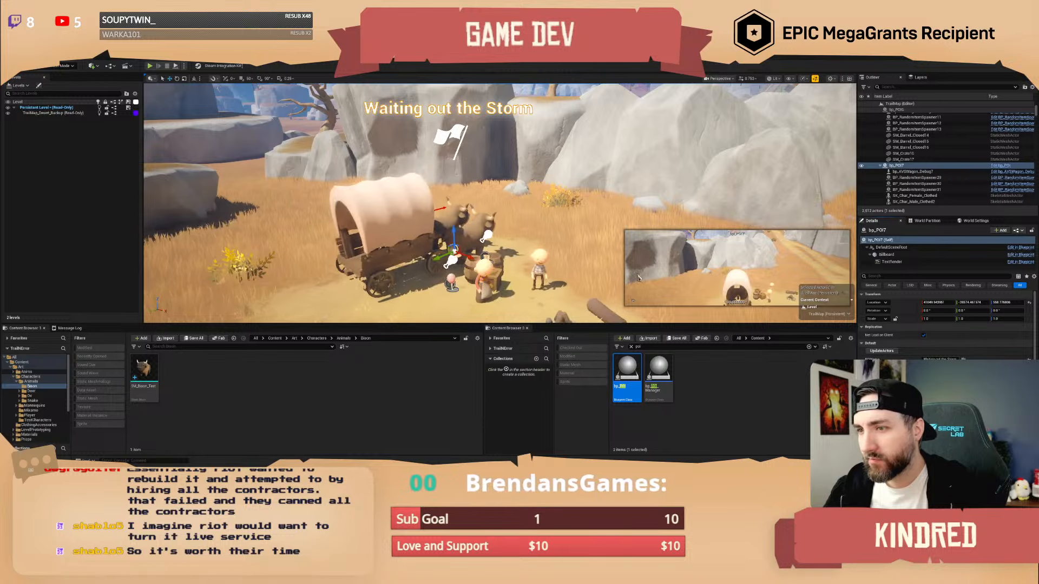
pyautogui.press('f')
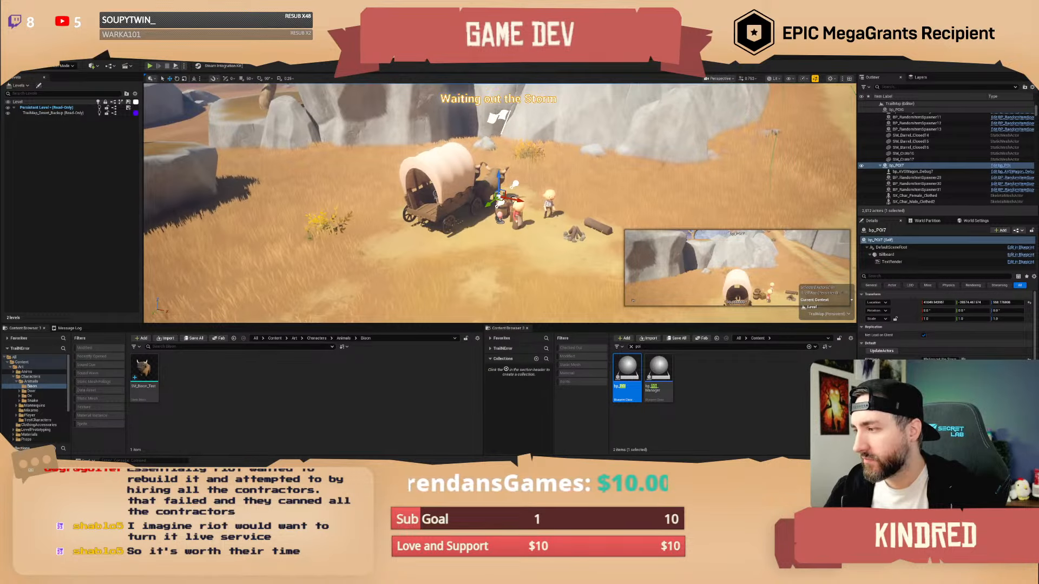
pyautogui.hotkey('ctrl', 'z')
pyautogui.hotkey('ctrl', 'y')
pyautogui.press('Escape')
pyautogui.moveTo(499, 203); pyautogui.dragTo(602, 167, button='right')
pyautogui.scroll(2, 499, 203)
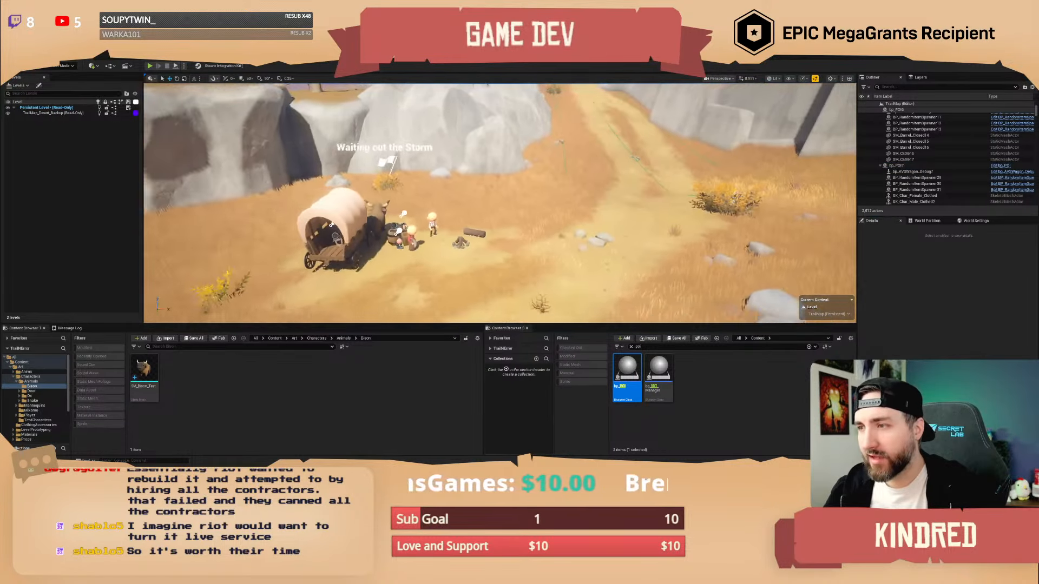
# - Save the level and check out the TrailMap asset from source control
pyautogui.moveTo(570, 234)
pyautogui.mouseDown(button='right')
pyautogui.moveTo(519, 267)
pyautogui.moveTo(570, 234)
pyautogui.mouseUp(button='right')
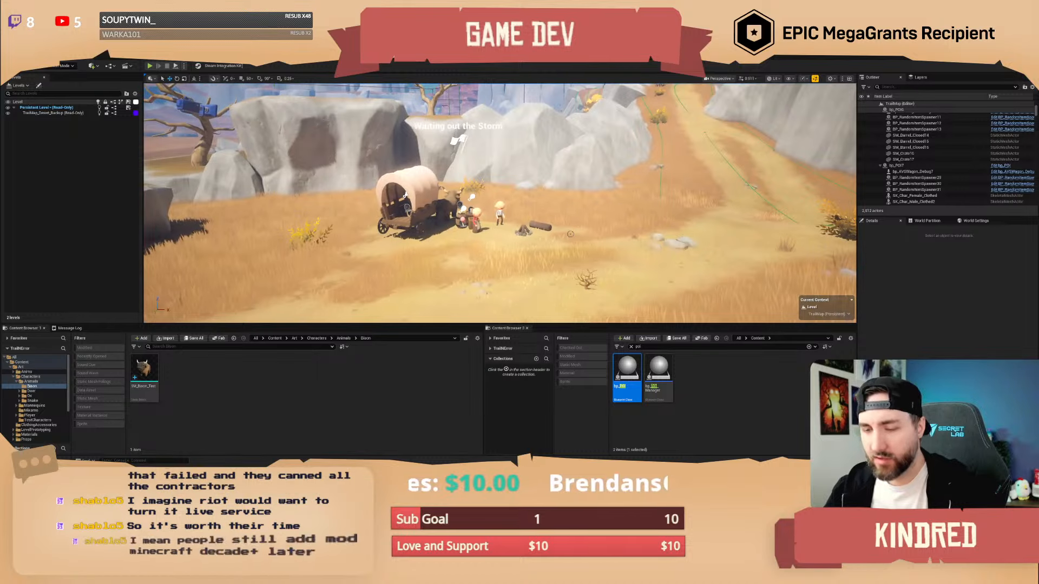
pyautogui.hotkey('ctrl', 's')
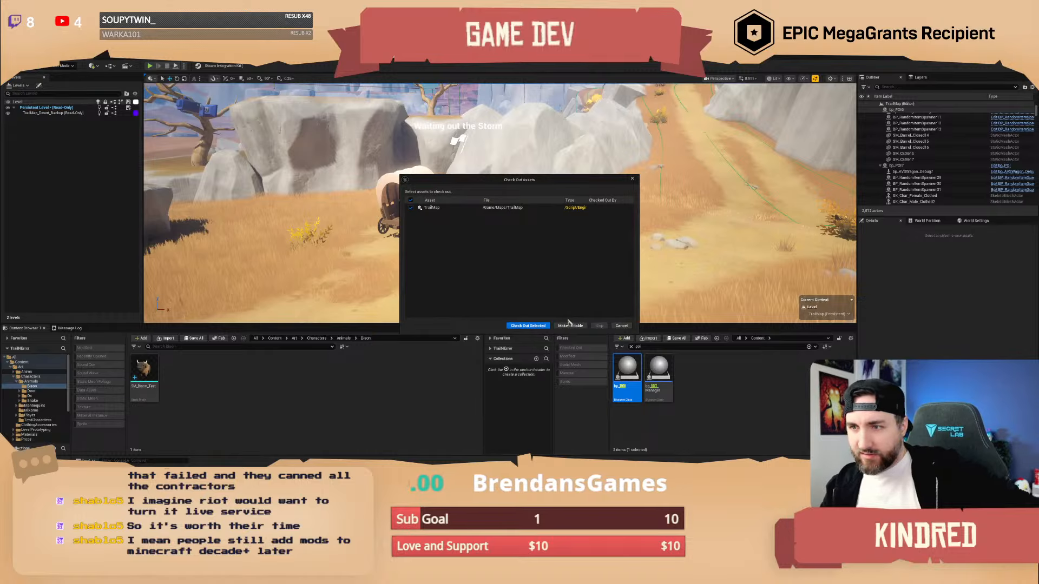
pyautogui.click(536, 325)
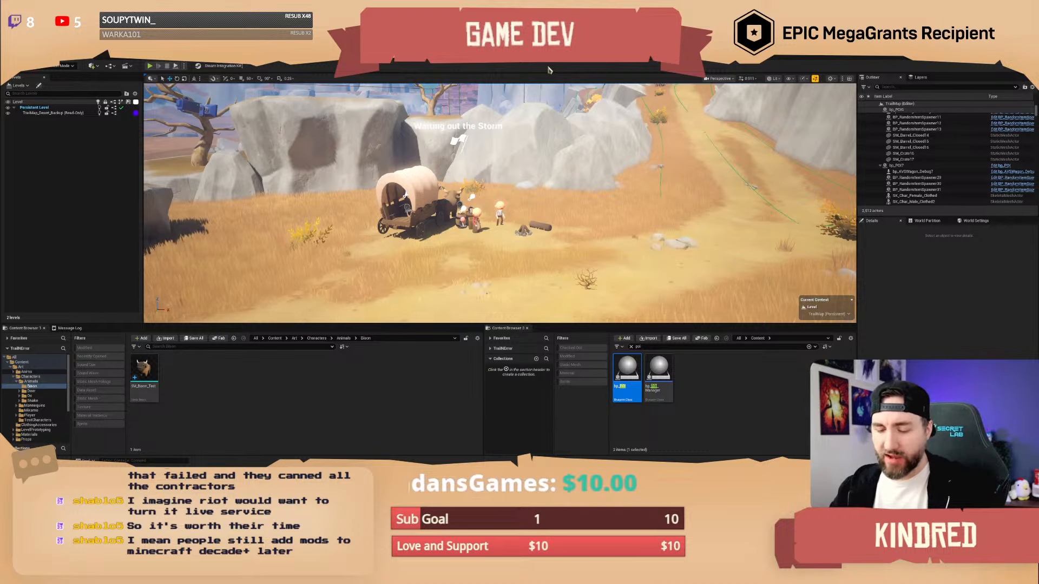
# - Examine the trail beyond the camp, following it up along the cliffs
pyautogui.moveTo(589, 238); pyautogui.dragTo(595, 224, button='right')
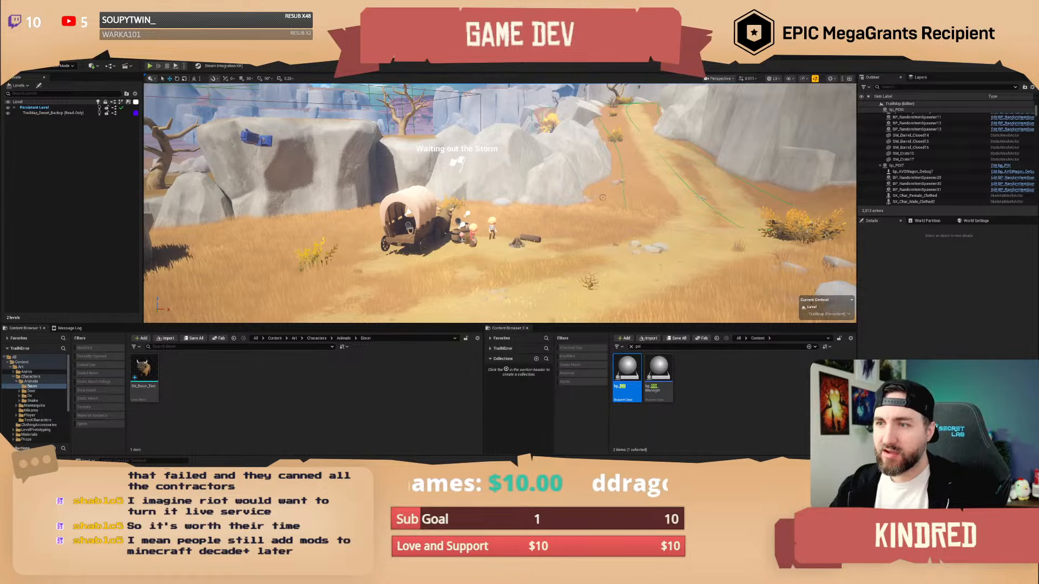
pyautogui.press('w')
pyautogui.moveTo(603, 197); pyautogui.dragTo(668, 220, button='right')
pyautogui.scroll(6, 602, 197)
pyautogui.press('w')
pyautogui.scroll(3, 617, 163)
pyautogui.press('w')
pyautogui.press('s')
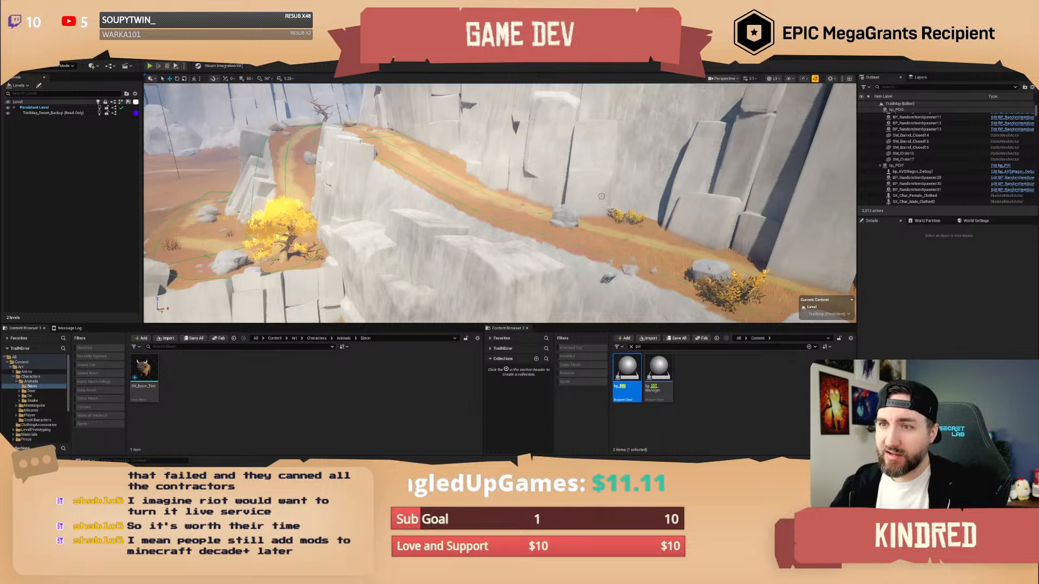
# - Search all project content for wagon assets, with the view on the cliff-side trail clearing
pyautogui.moveTo(600, 195)
pyautogui.mouseDown(button='right')
pyautogui.moveTo(622, 196)
pyautogui.moveTo(551, 206)
pyautogui.moveTo(530, 228)
pyautogui.moveTo(530, 260)
pyautogui.moveTo(622, 211)
pyautogui.moveTo(708, 238)
pyautogui.moveTo(671, 195)
pyautogui.moveTo(605, 184)
pyautogui.moveTo(520, 189)
pyautogui.moveTo(574, 184)
pyautogui.moveTo(578, 152)
pyautogui.moveTo(552, 155)
pyautogui.moveTo(589, 149)
pyautogui.moveTo(603, 212)
pyautogui.mouseUp(button='right')
pyautogui.scroll(-1, 519, 189)
pyautogui.scroll(-6, 578, 152)
pyautogui.scroll(-2, 565, 157)
pyautogui.scroll(-1, 595, 168)
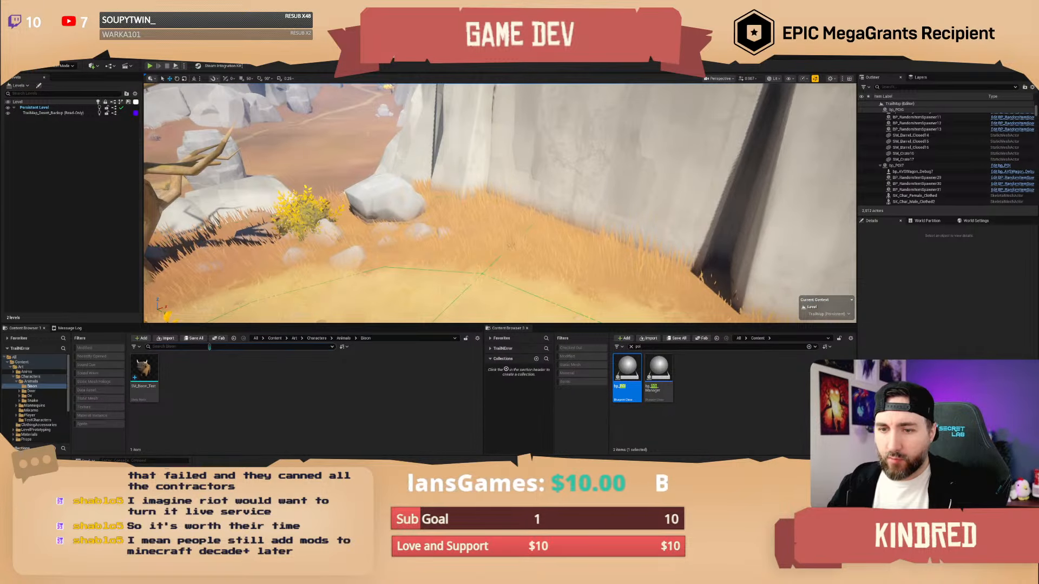
pyautogui.write('wagon')
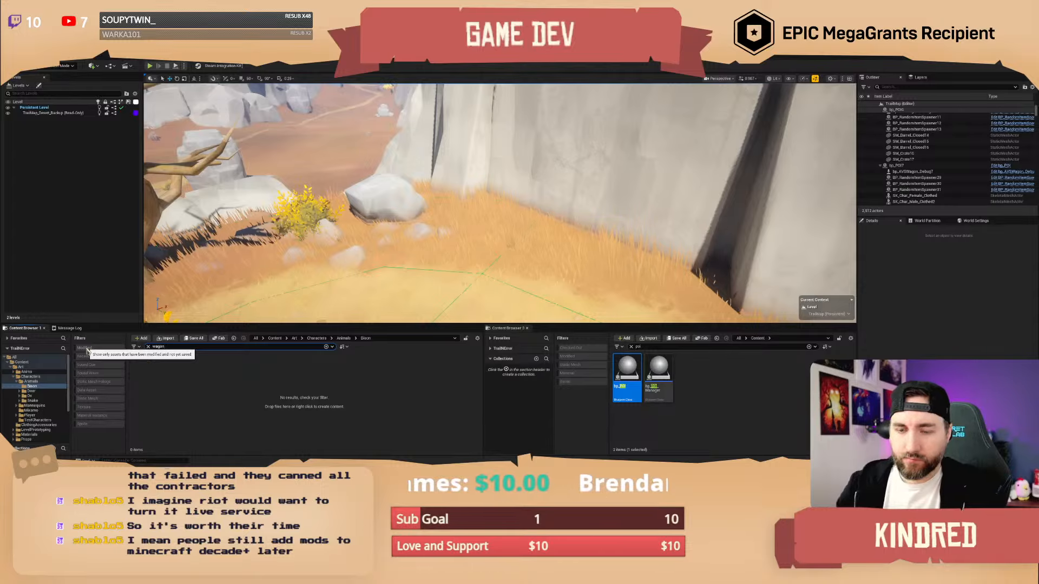
pyautogui.click(275, 338)
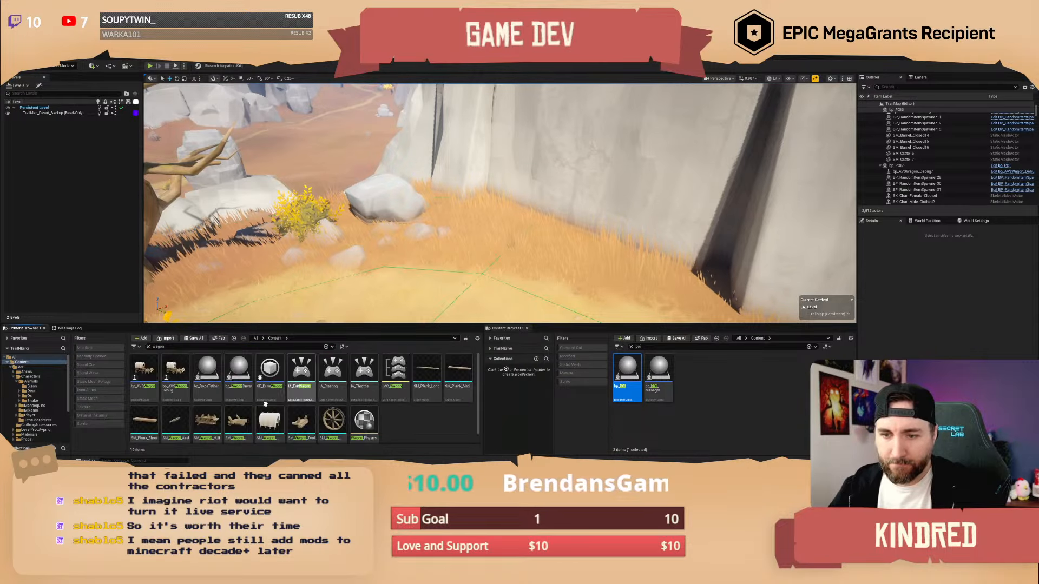
# - Place the wagon hull and canvas cover at the foot of the cliff and delete the cover, keeping only the hull
pyautogui.click(212, 419)
pyautogui.moveTo(433, 260); pyautogui.dragTo(444, 281, button='right')
pyautogui.moveTo(270, 419); pyautogui.dragTo(472, 199)
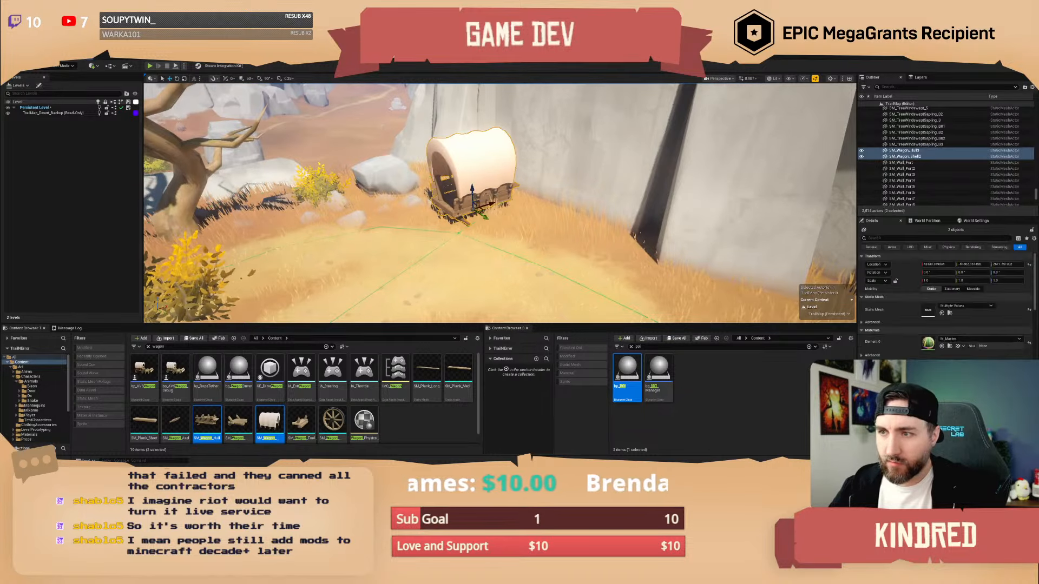
pyautogui.click(481, 168)
pyautogui.press('Delete')
# - Rotate and lower the wagon hull so it lies tilted and partly sunk in the grass
pyautogui.click(470, 203)
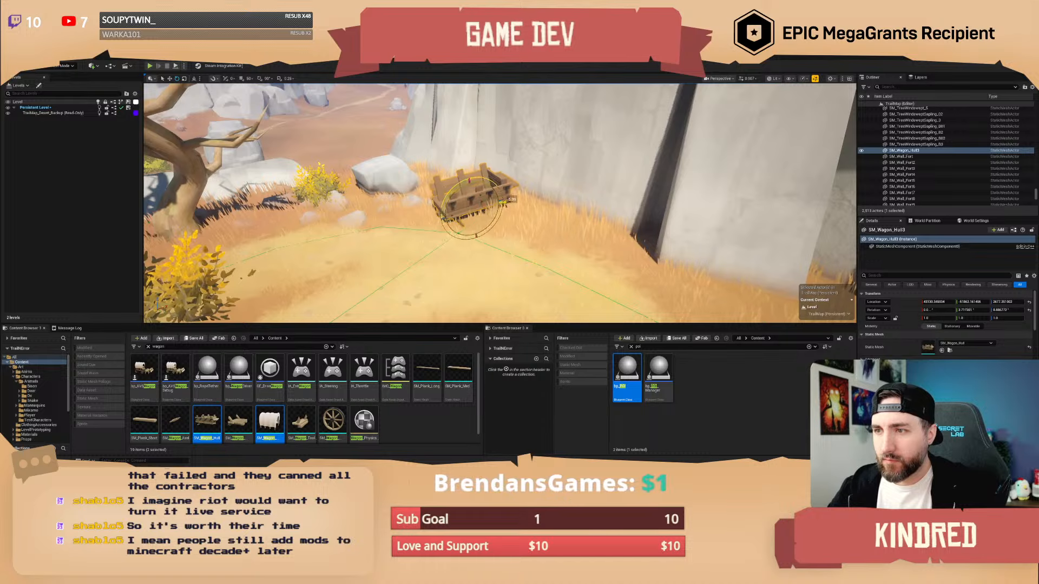
pyautogui.moveTo(505, 201); pyautogui.dragTo(503, 200)
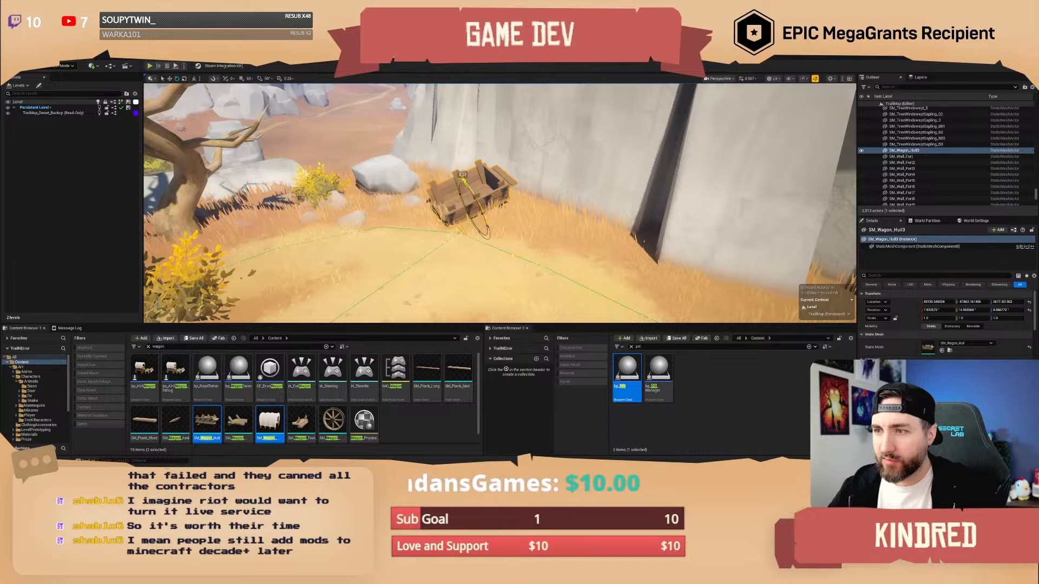
pyautogui.moveTo(470, 196); pyautogui.dragTo(470, 198)
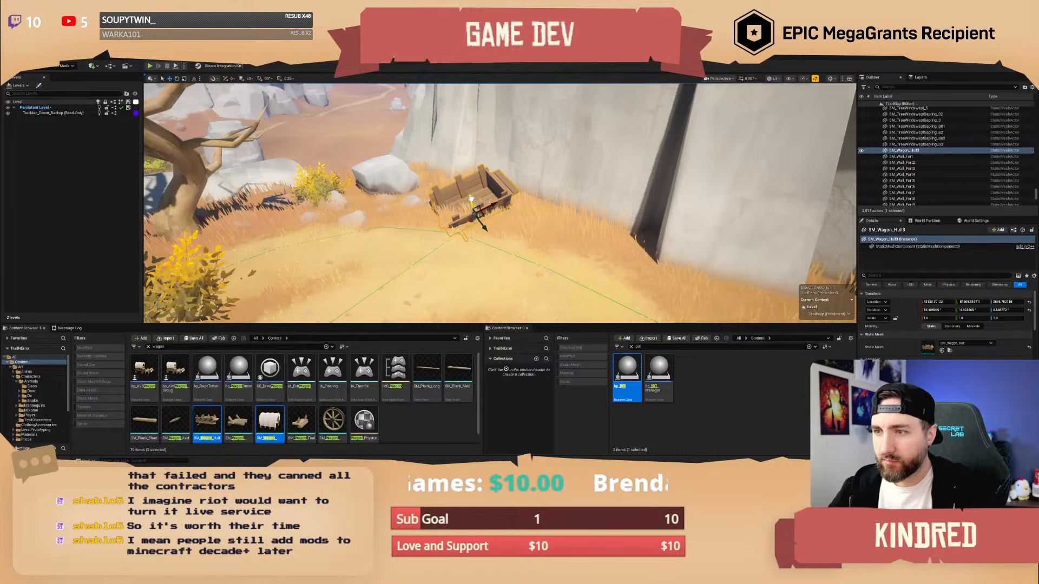
pyautogui.press('Escape')
pyautogui.moveTo(512, 207); pyautogui.dragTo(493, 210, button='right')
pyautogui.press('w')
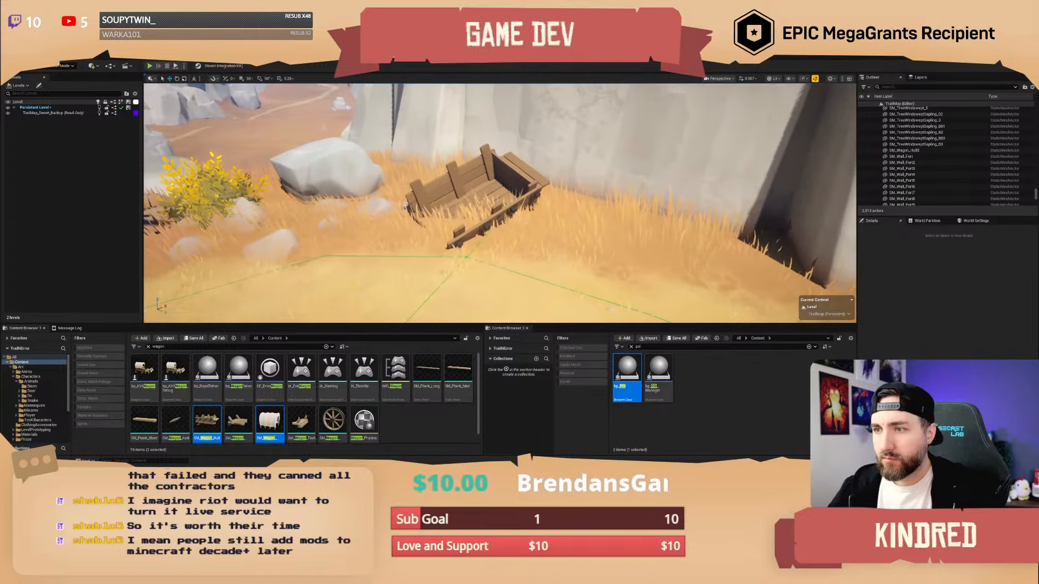
pyautogui.click(488, 211)
pyautogui.press('e')
pyautogui.moveTo(488, 210)
pyautogui.mouseDown()
pyautogui.moveTo(474, 196)
pyautogui.moveTo(507, 205)
pyautogui.mouseUp()
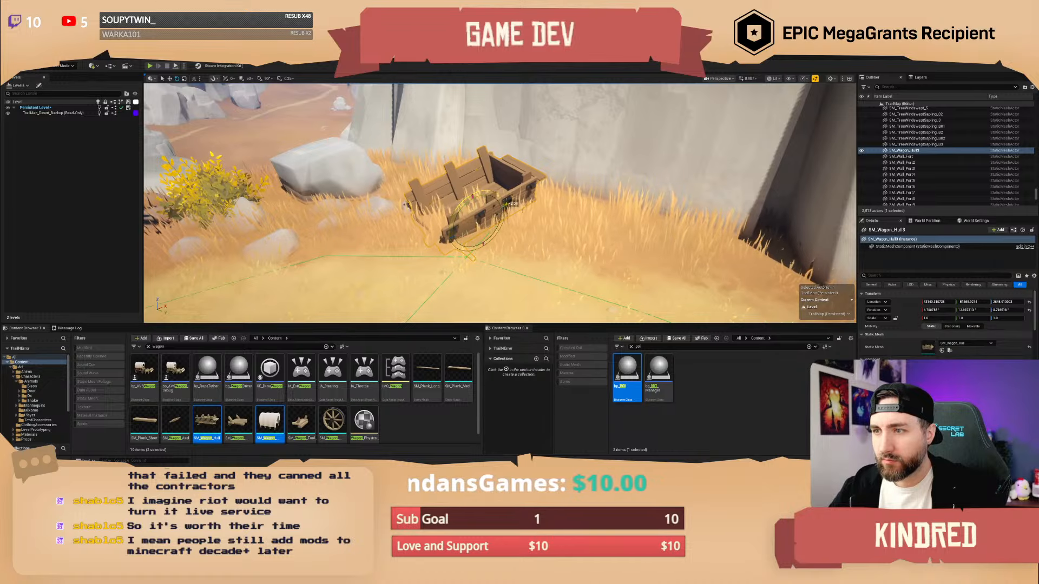
# - Place a wagon wheel on the ground beside the hull and rotate it to lie flat in the grass
pyautogui.press('Escape')
pyautogui.press('w')
pyautogui.scroll(-2, 518, 212)
pyautogui.moveTo(506, 205); pyautogui.dragTo(533, 216, button='right')
pyautogui.press('w')
pyautogui.scroll(-2, 527, 260)
pyautogui.press('s')
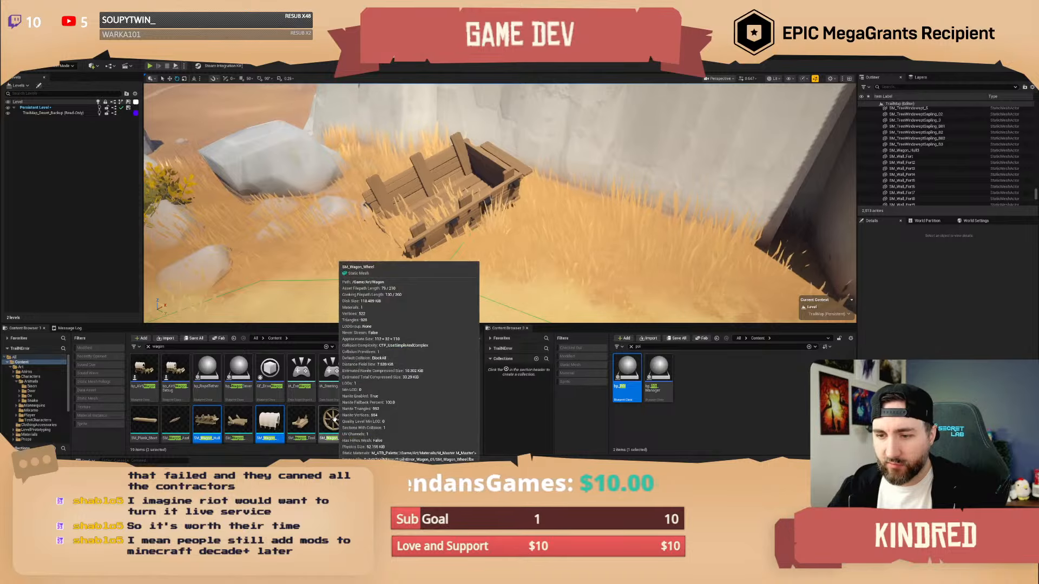
pyautogui.moveTo(333, 421); pyautogui.dragTo(519, 221)
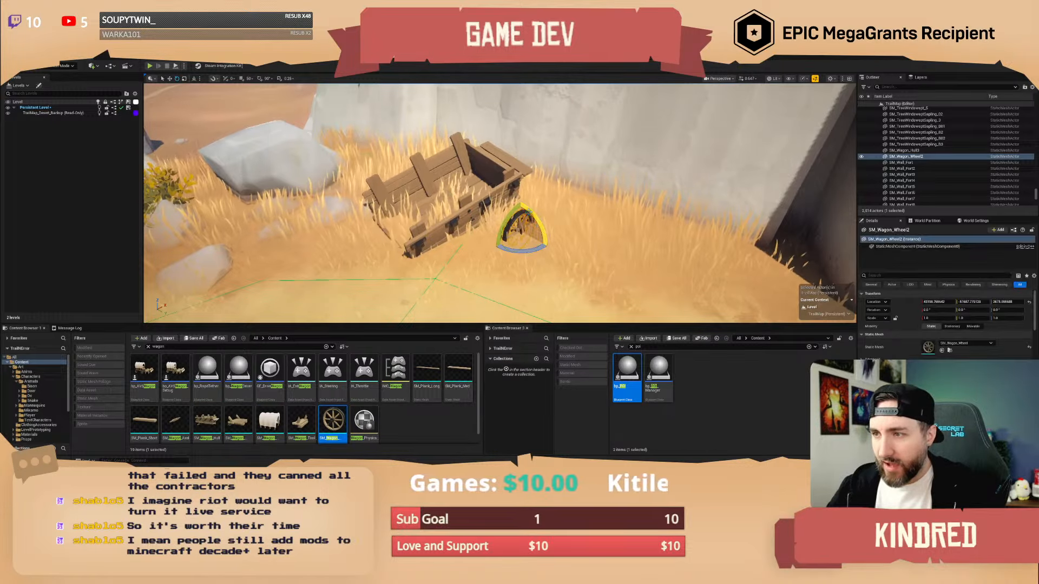
pyautogui.moveTo(547, 254); pyautogui.dragTo(546, 250)
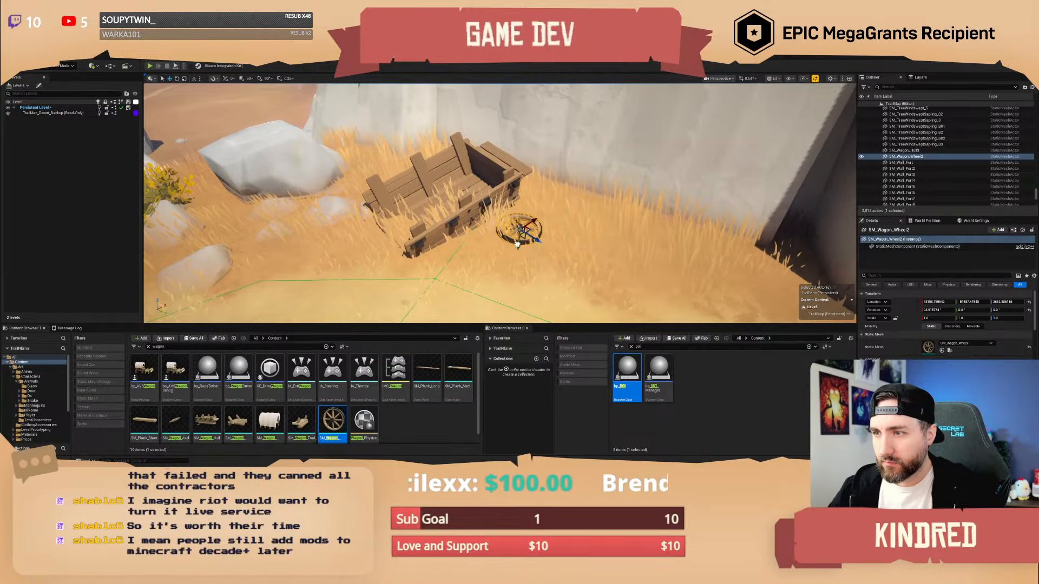
pyautogui.press('Escape')
pyautogui.moveTo(499, 203); pyautogui.dragTo(549, 211, button='right')
pyautogui.press('w')
pyautogui.press('s')
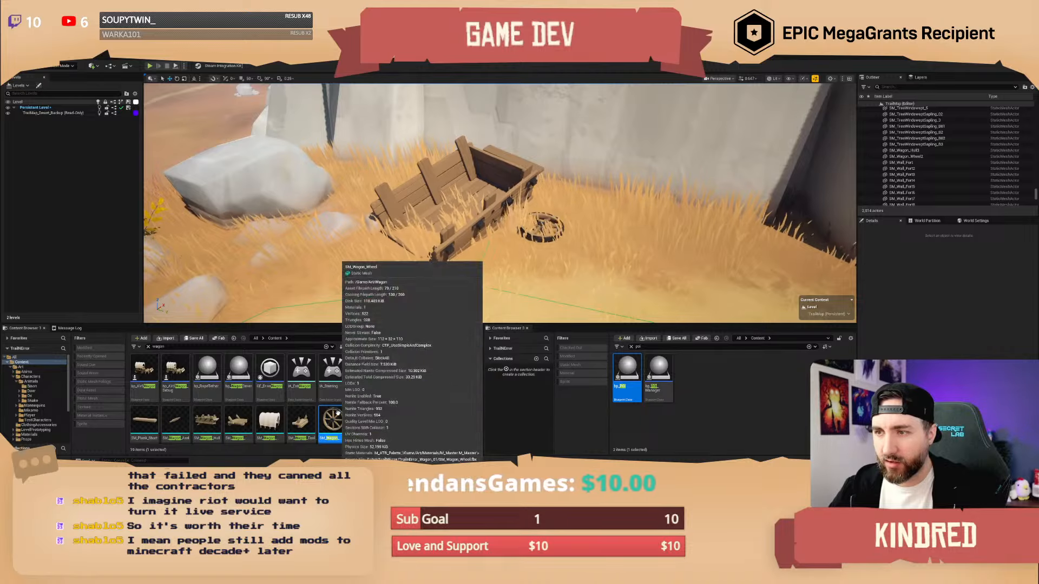
# - Add a bp_POI point of interest in front of the tilted wagon hull
pyautogui.moveTo(411, 244); pyautogui.dragTo(394, 220, button='right')
pyautogui.press('w')
pyautogui.click(638, 346)
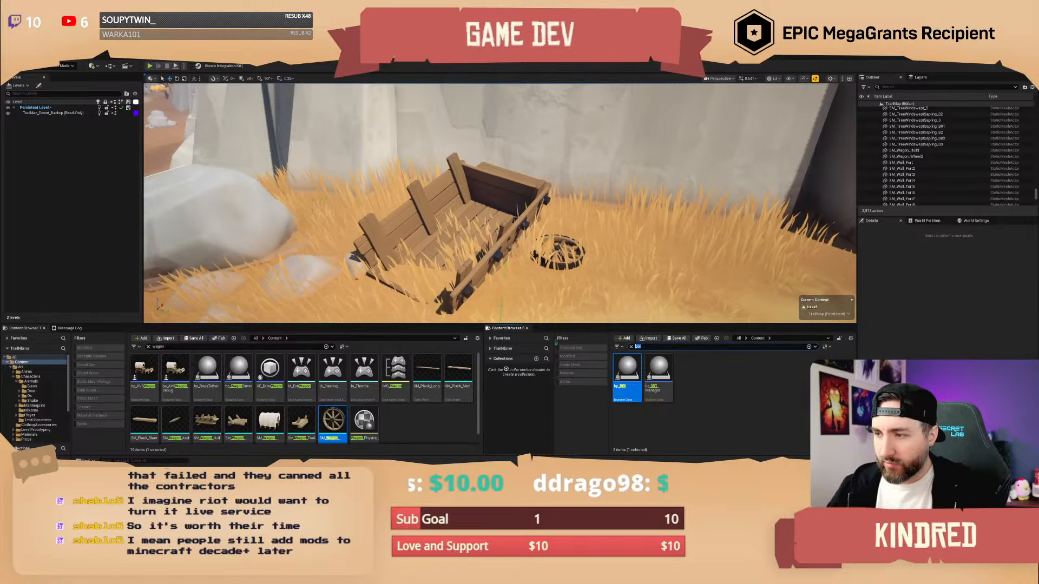
pyautogui.moveTo(626, 373); pyautogui.dragTo(513, 268)
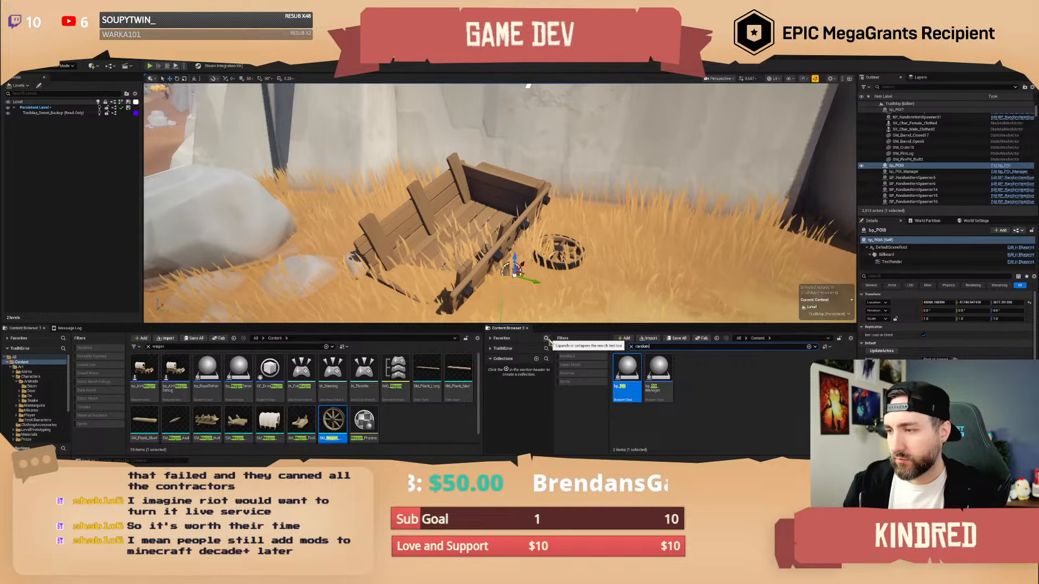
# - Find the random item spawner blueprint, place two spawners side by side and raise them together inside the wagon hull
pyautogui.write('random item sp')
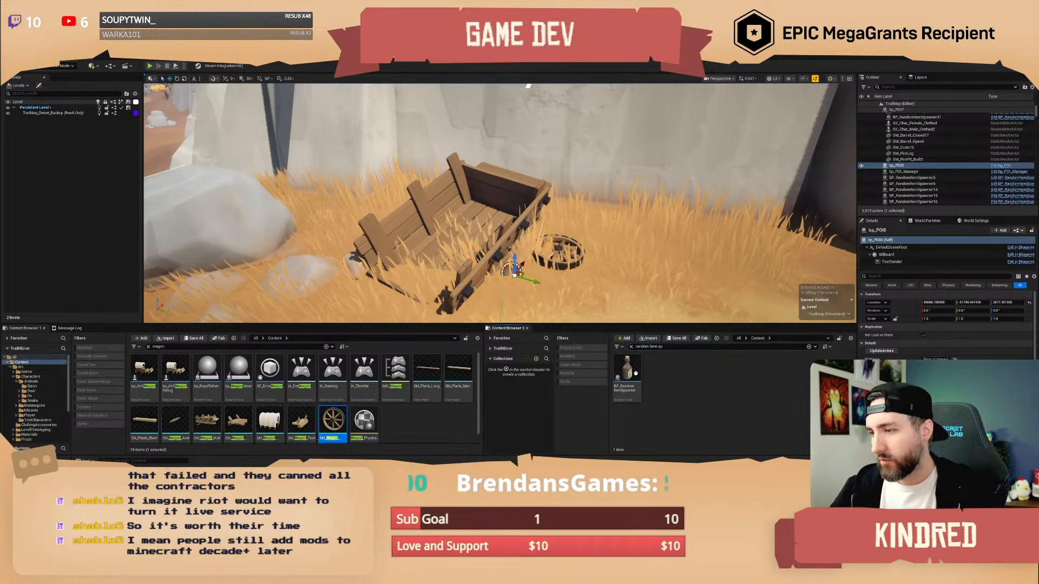
pyautogui.moveTo(627, 378); pyautogui.dragTo(565, 333)
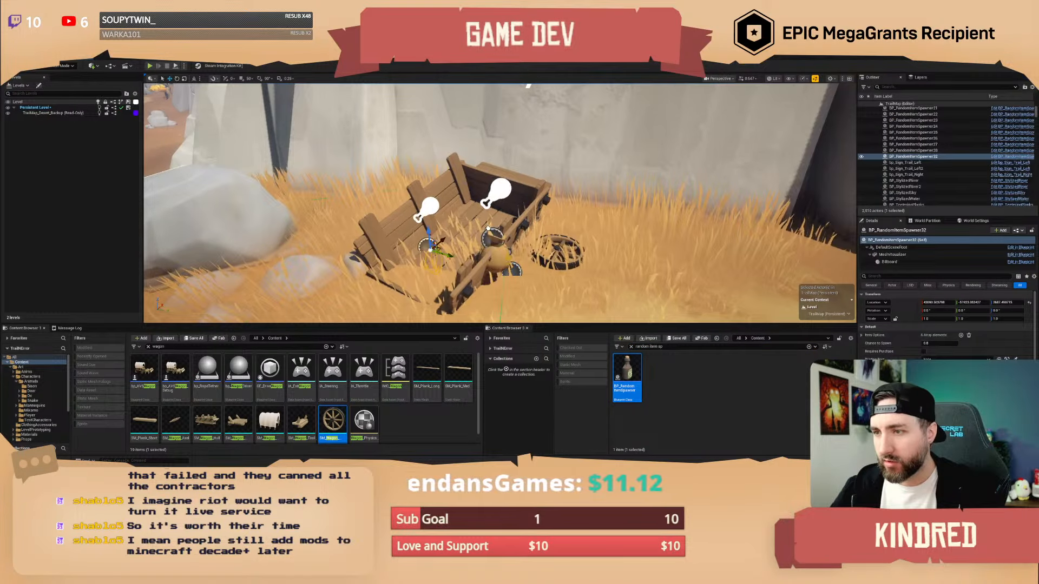
pyautogui.moveTo(488, 228); pyautogui.dragTo(478, 229)
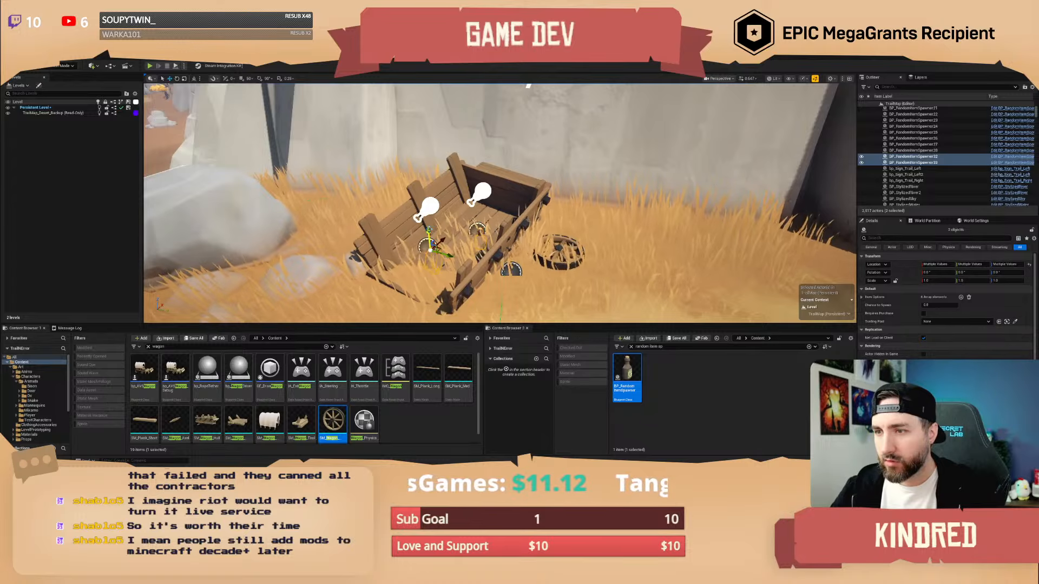
pyautogui.moveTo(425, 199); pyautogui.dragTo(421, 162)
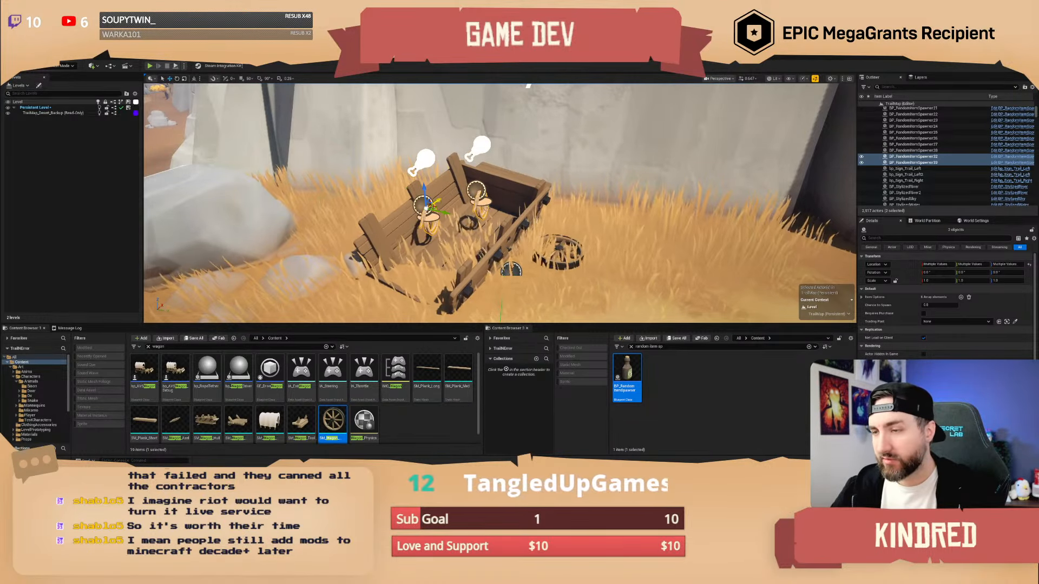
pyautogui.press('s')
pyautogui.moveTo(499, 203)
pyautogui.mouseDown(button='right')
pyautogui.moveTo(444, 167)
pyautogui.moveTo(511, 168)
pyautogui.moveTo(492, 201)
pyautogui.mouseUp(button='right')
pyautogui.press('w')
pyautogui.moveTo(615, 209); pyautogui.dragTo(611, 182, button='right')
pyautogui.press('s')
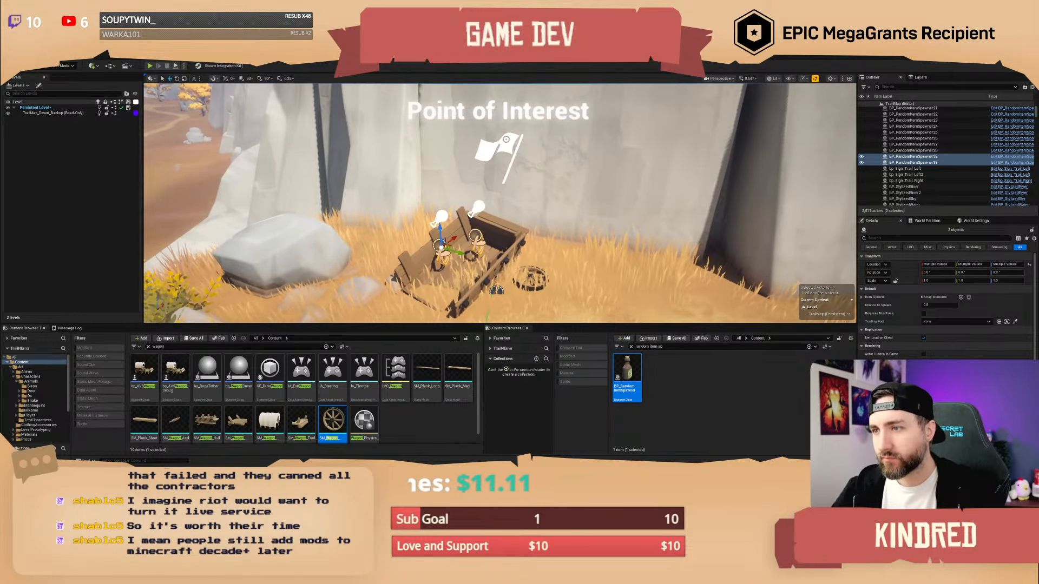
# - Set the mobility of the wagon hull and the loose wheel to Movable
pyautogui.click(503, 229)
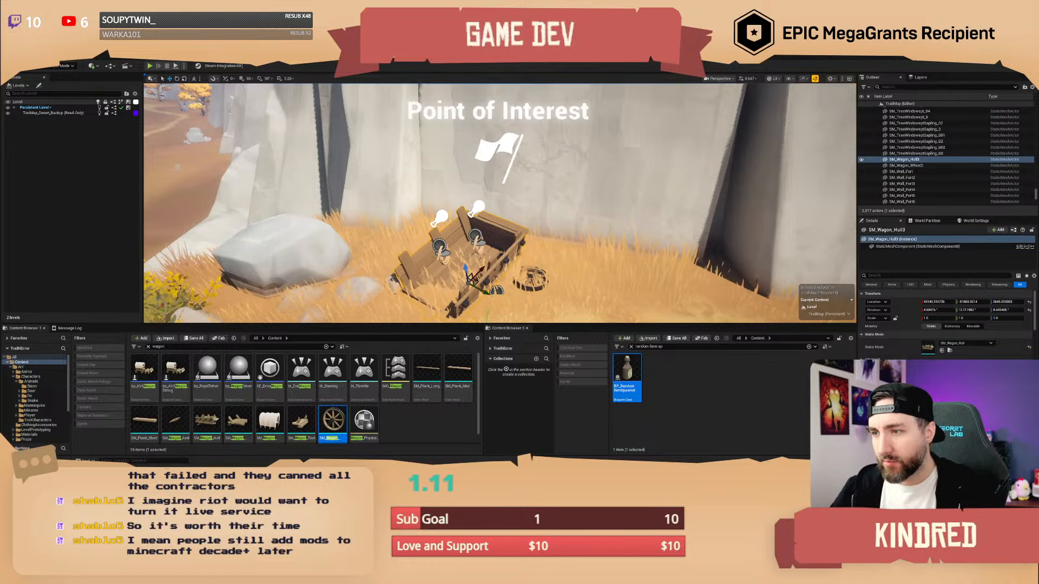
pyautogui.keyDown('shift'); pyautogui.click(532, 278); pyautogui.keyUp('shift')
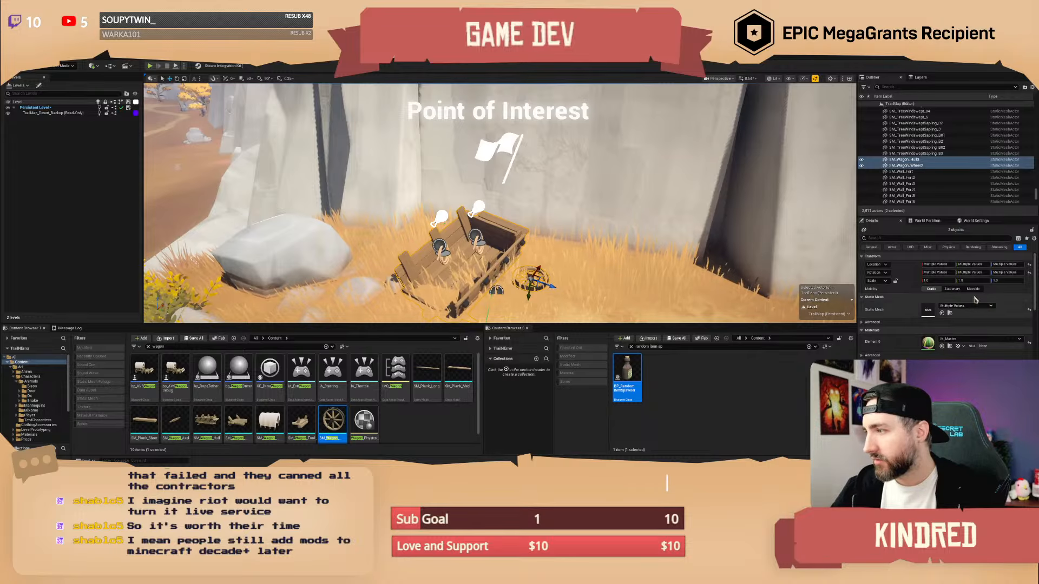
pyautogui.click(972, 326)
# - Add both item spawners to the selected hull and wheel, and attach all four to the new point of interest
pyautogui.keyDown('shift'); pyautogui.click(476, 238); pyautogui.keyUp('shift')
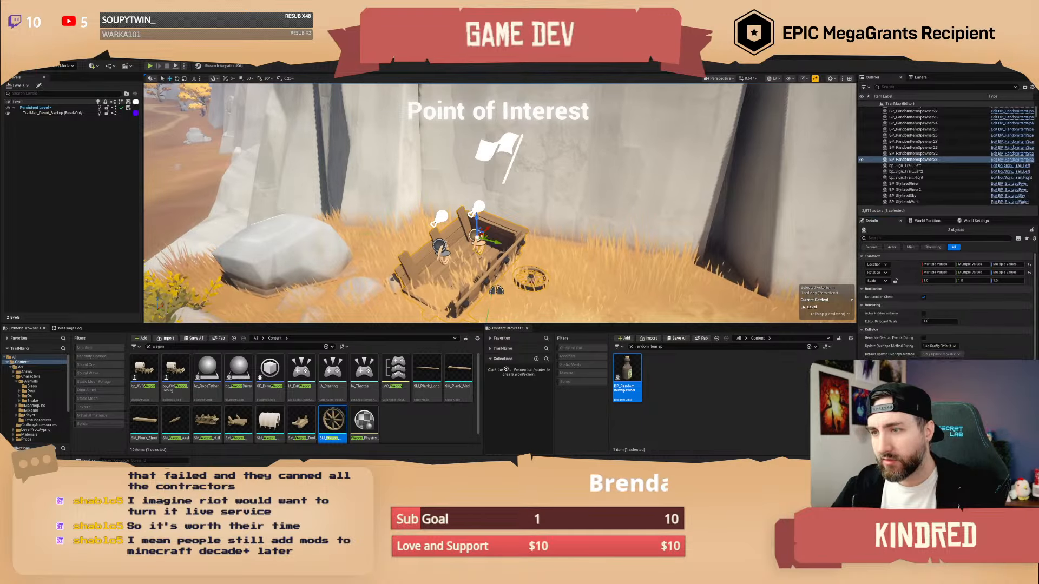
pyautogui.keyDown('shift'); pyautogui.click(439, 246); pyautogui.keyUp('shift')
pyautogui.rightClick(514, 238)
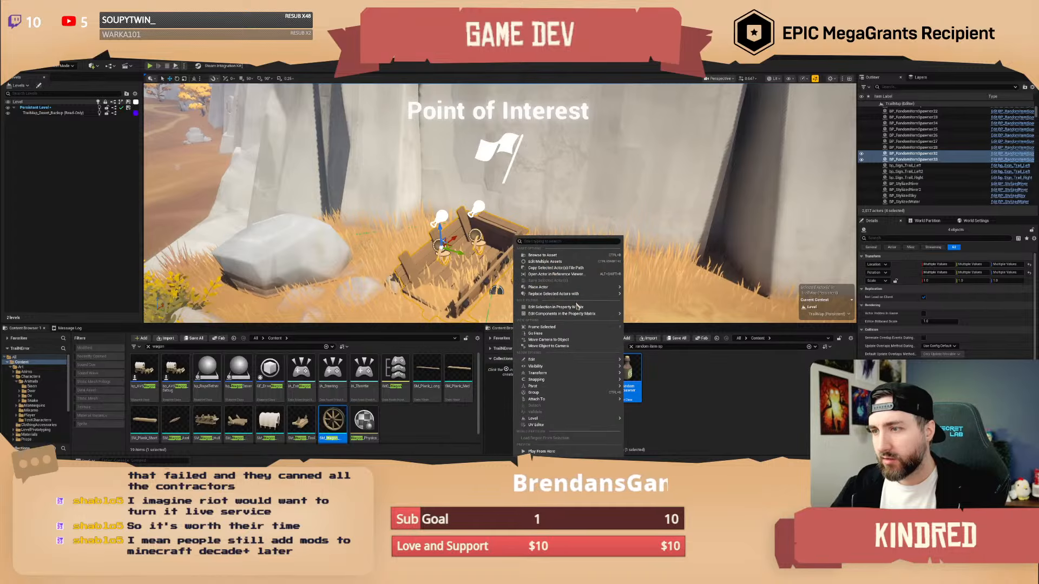
pyautogui.moveTo(585, 400)
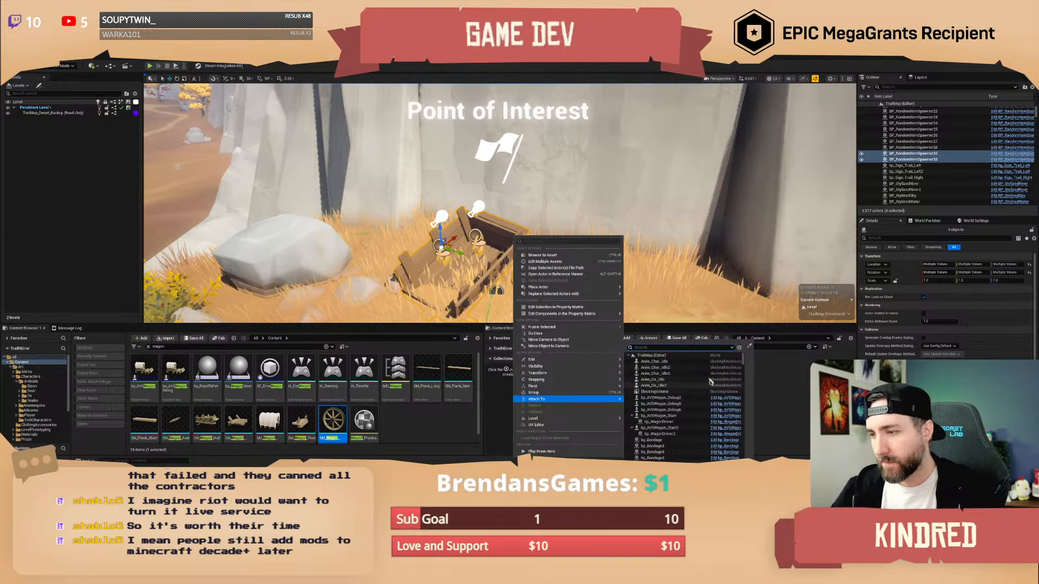
pyautogui.click(748, 346)
pyautogui.click(503, 143)
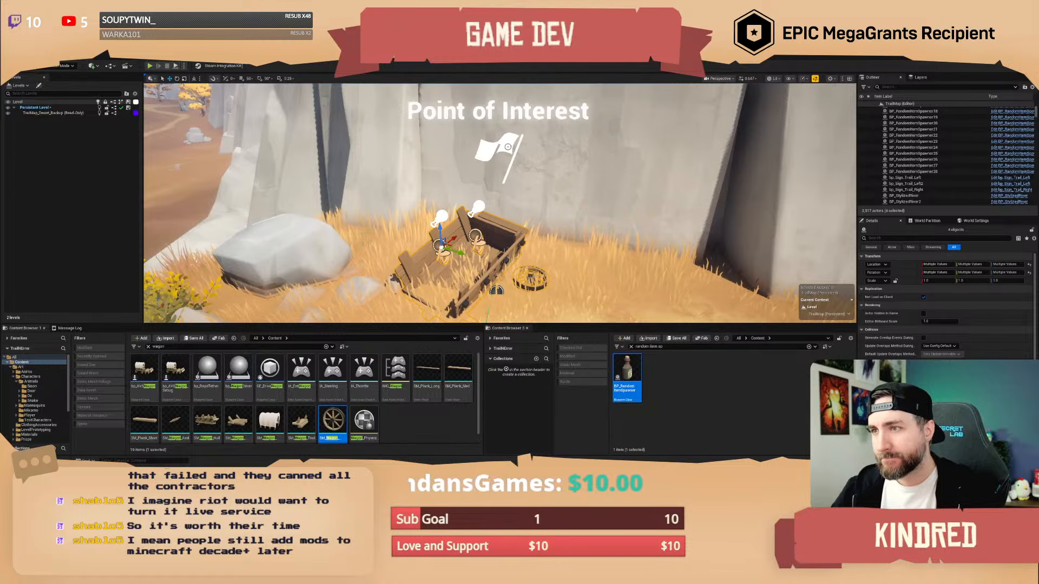
# - Name the wagon's point of interest "Abandoned Wagon"
pyautogui.click(496, 290)
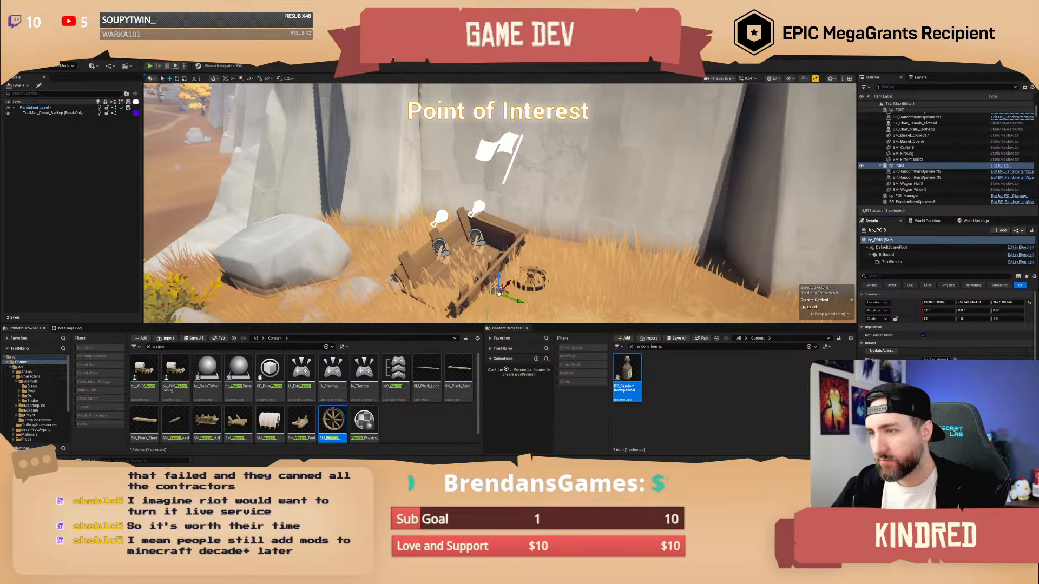
pyautogui.click(936, 359)
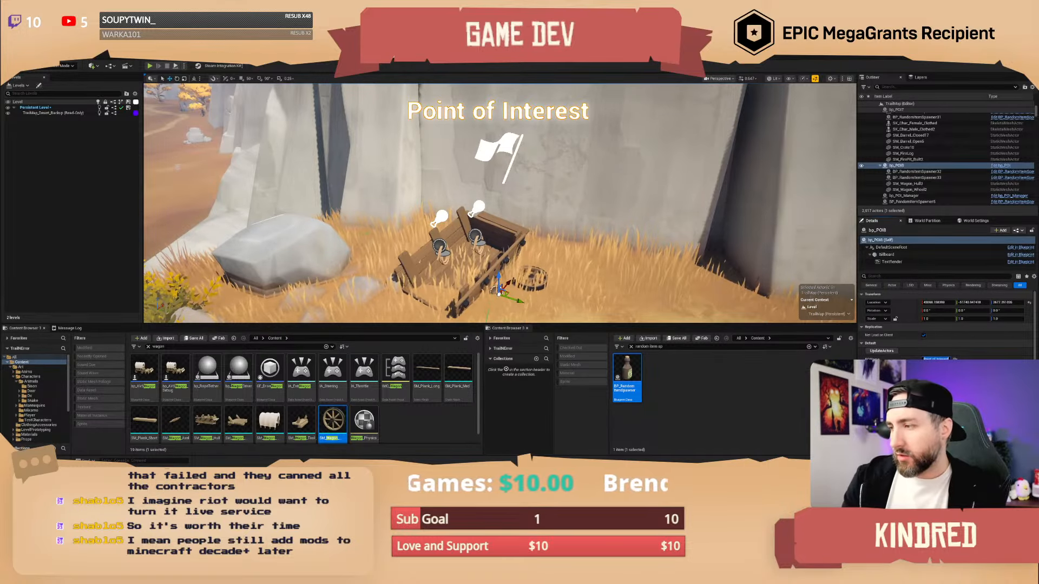
pyautogui.write('Ab')
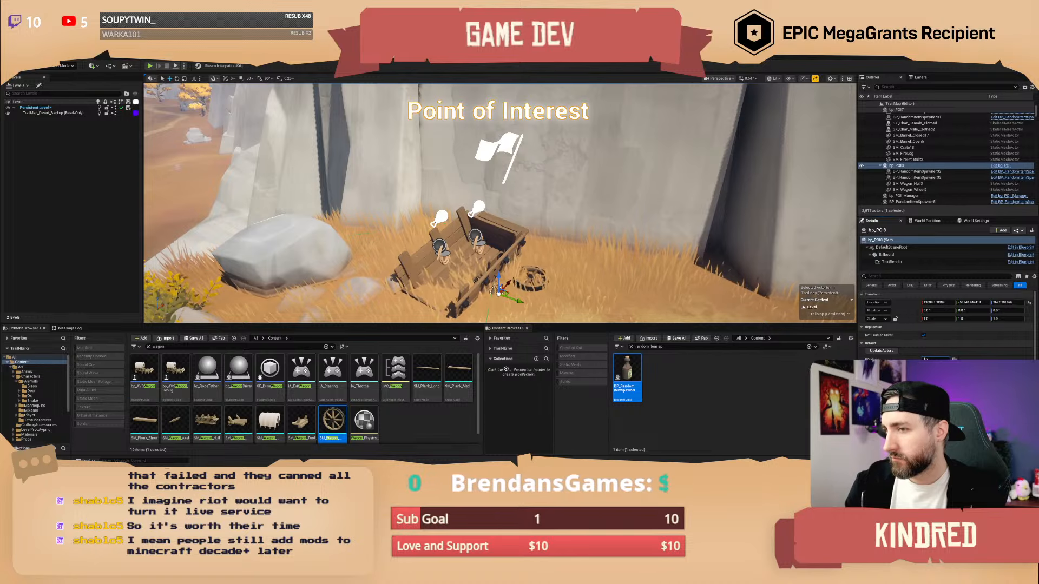
pyautogui.write('andoned')
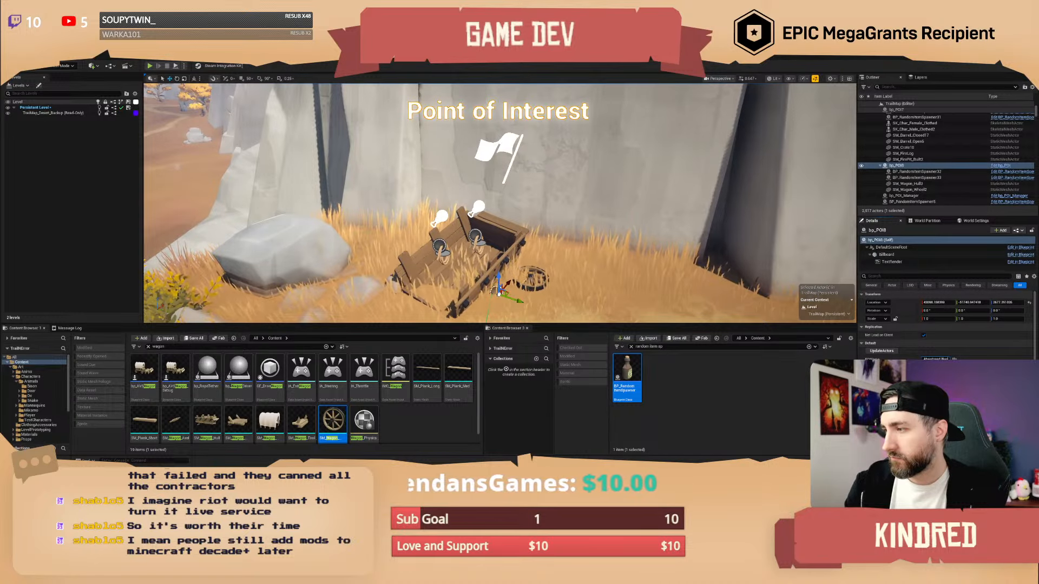
pyautogui.write(' Wagon')
# - Select the "Waiting out the Storm" point of interest together with "Abandoned Wagon" and set both biomes to Desert
pyautogui.press('s')
pyautogui.moveTo(628, 203)
pyautogui.mouseDown(button='right')
pyautogui.moveTo(636, 203)
pyautogui.moveTo(614, 203)
pyautogui.mouseUp(button='right')
pyautogui.press('w')
pyautogui.press('d')
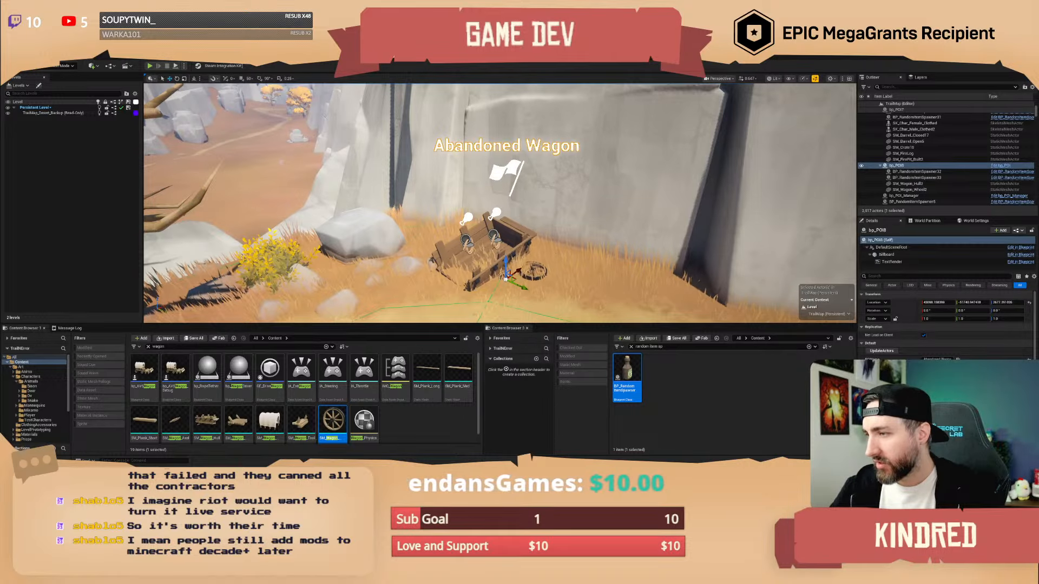
pyautogui.press('w')
pyautogui.moveTo(614, 203); pyautogui.dragTo(539, 211, button='right')
pyautogui.scroll(4, 585, 203)
pyautogui.press('w')
pyautogui.scroll(2, 519, 203)
pyautogui.press('w')
pyautogui.keyDown('ctrl'); pyautogui.click(523, 190); pyautogui.keyUp('ctrl')
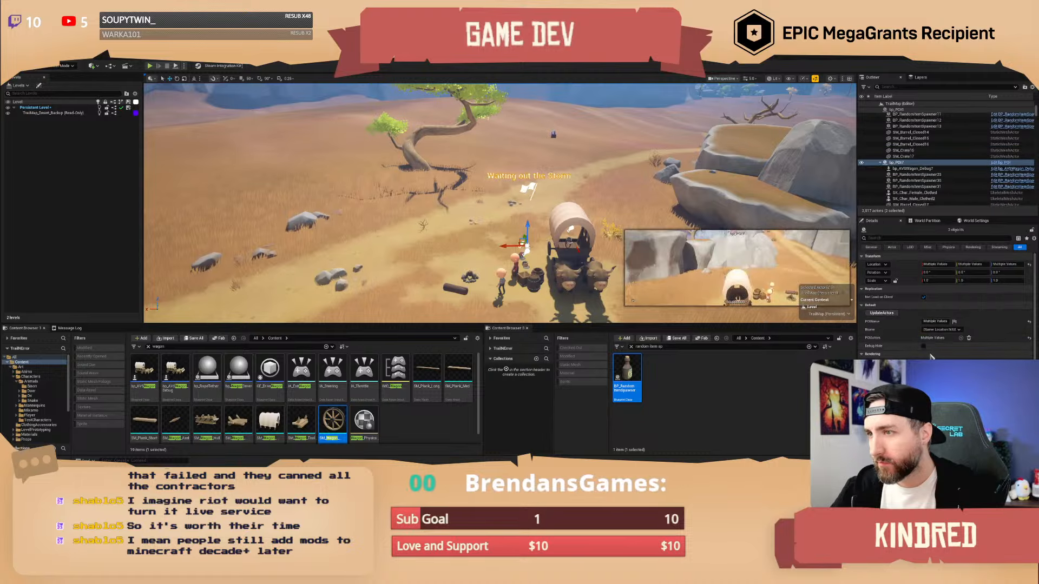
pyautogui.click(944, 330)
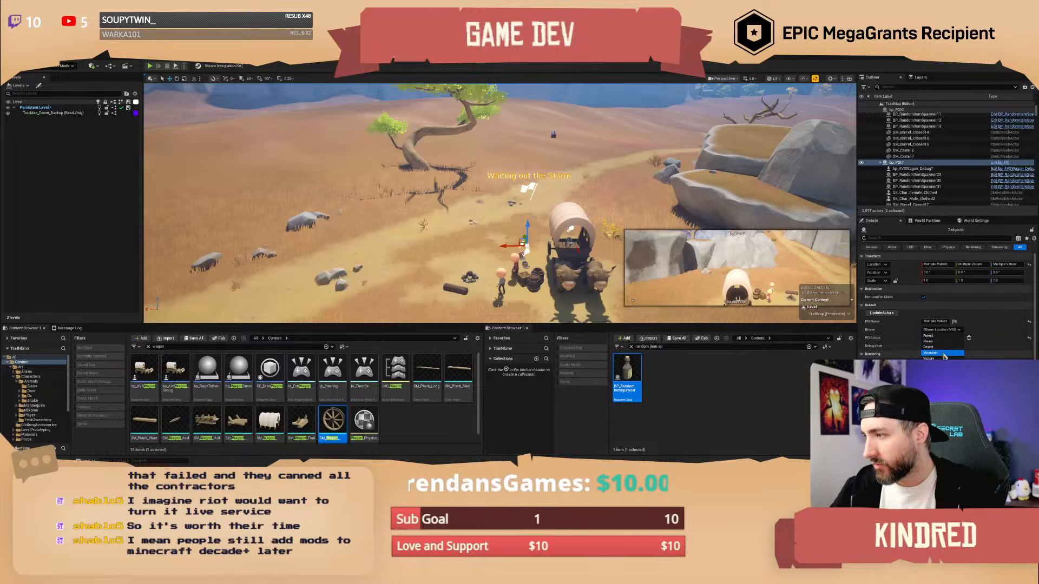
pyautogui.click(942, 345)
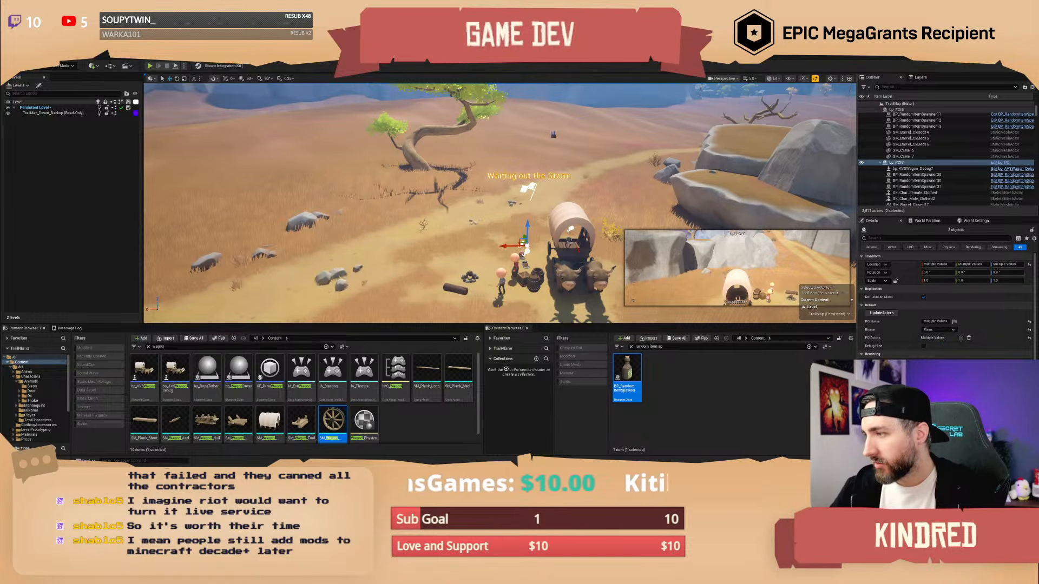
# - Filter the level's actor list by "poi"
pyautogui.press('w')
pyautogui.moveTo(704, 205); pyautogui.dragTo(854, 214, button='right')
pyautogui.press('Escape')
pyautogui.scroll(4, 757, 209)
pyautogui.press('w')
pyautogui.scroll(-4, 843, 213)
pyautogui.click(903, 87)
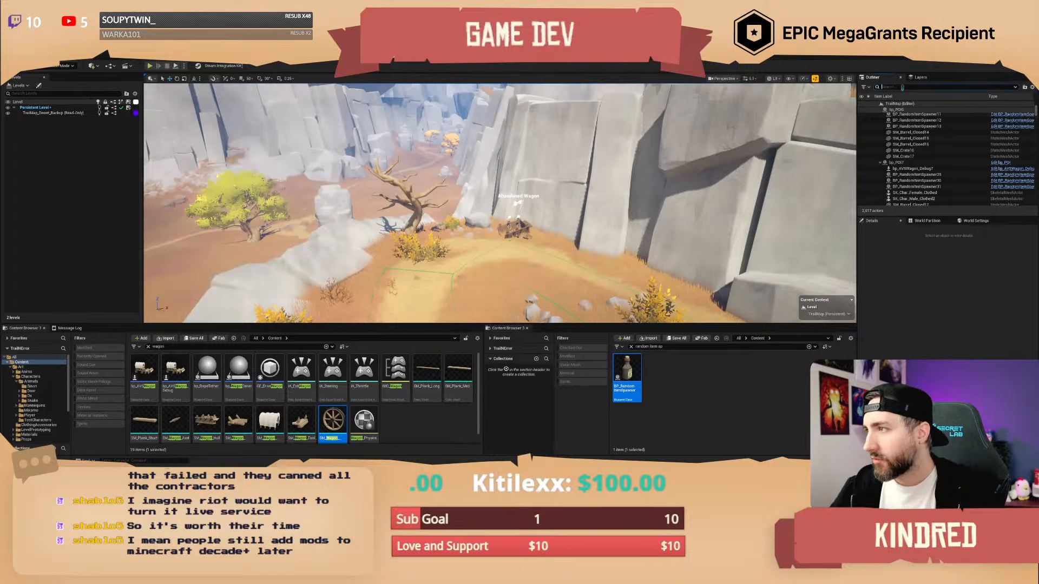
pyautogui.write('poi')
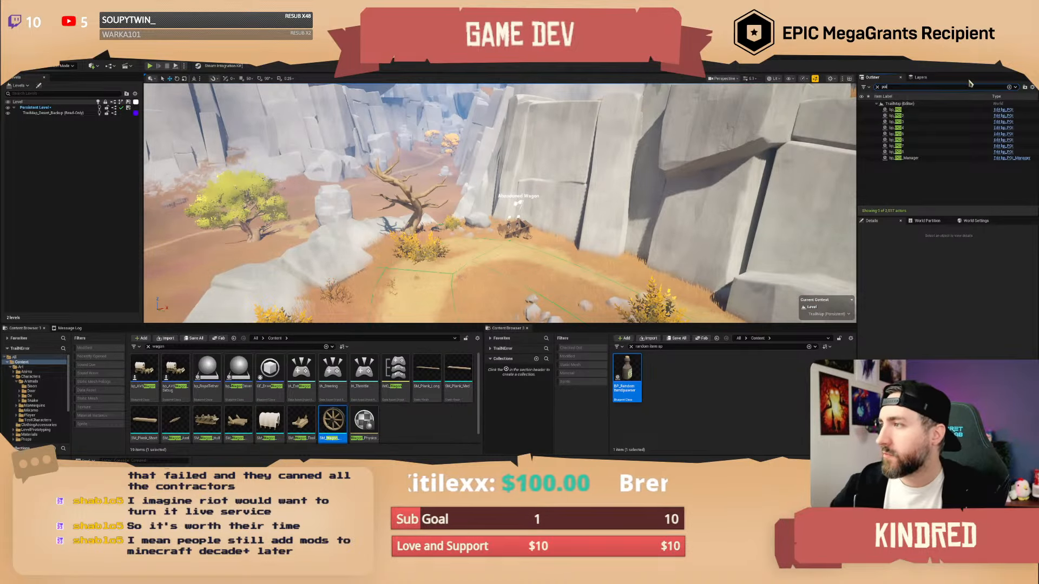
# - Select the first six points of interest, excluding the two desert ones, and set their biome to Forest
pyautogui.click(898, 110)
pyautogui.keyDown('shift'); pyautogui.click(908, 146); pyautogui.keyUp('shift')
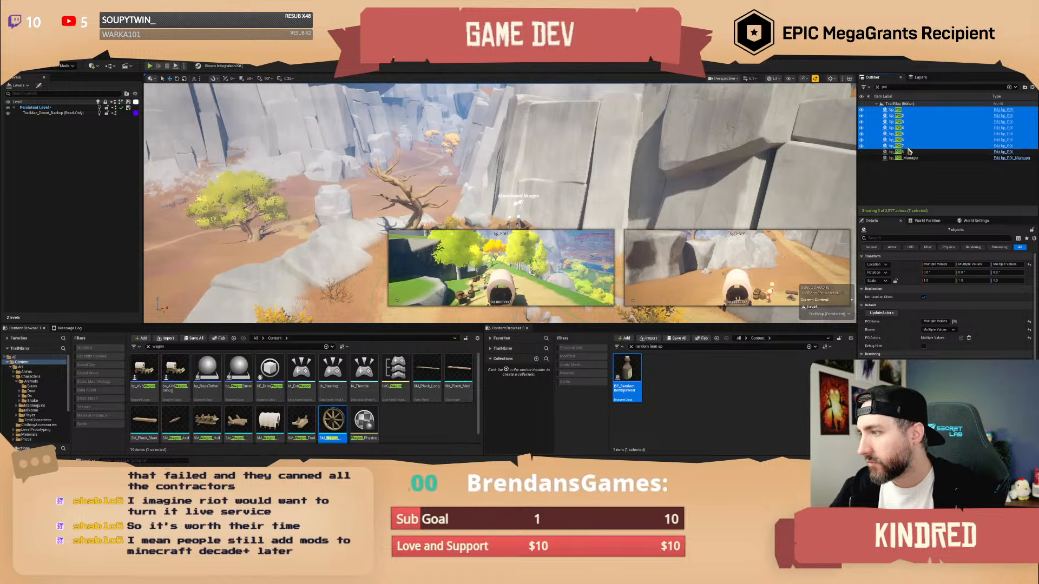
pyautogui.keyDown('ctrl'); pyautogui.click(908, 146); pyautogui.keyUp('ctrl')
pyautogui.click(958, 329)
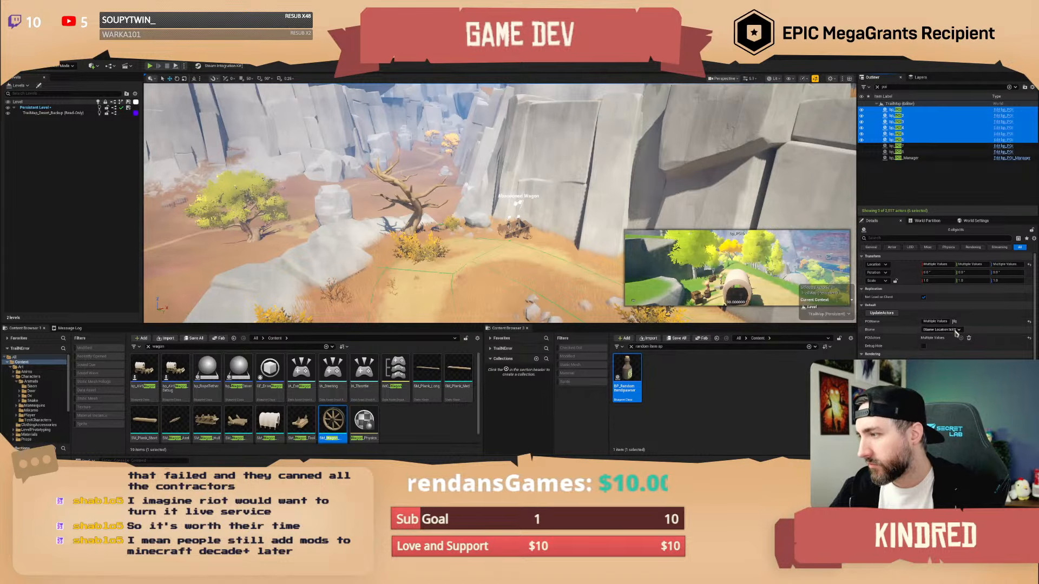
pyautogui.click(942, 340)
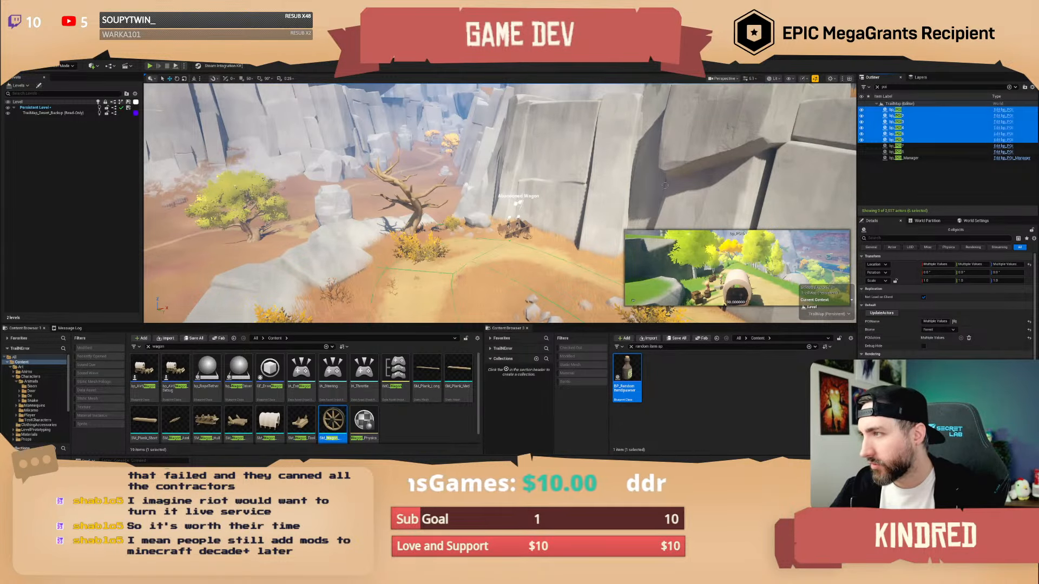
# - Clear the selection and save the level
pyautogui.press('Escape')
pyautogui.moveTo(690, 221); pyautogui.dragTo(634, 166, button='right')
pyautogui.scroll(-2, 658, 231)
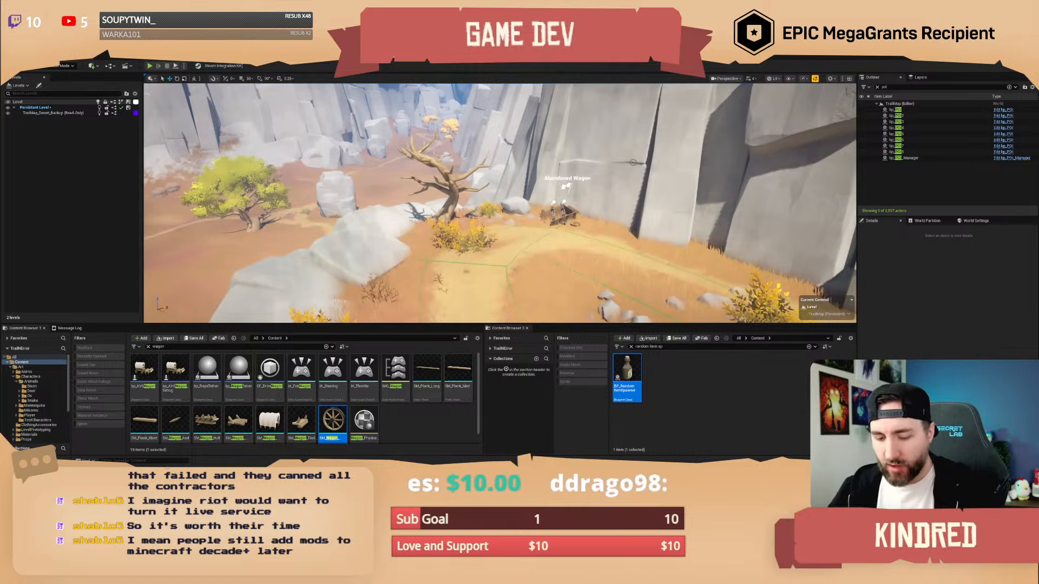
pyautogui.hotkey('ctrl', 's')
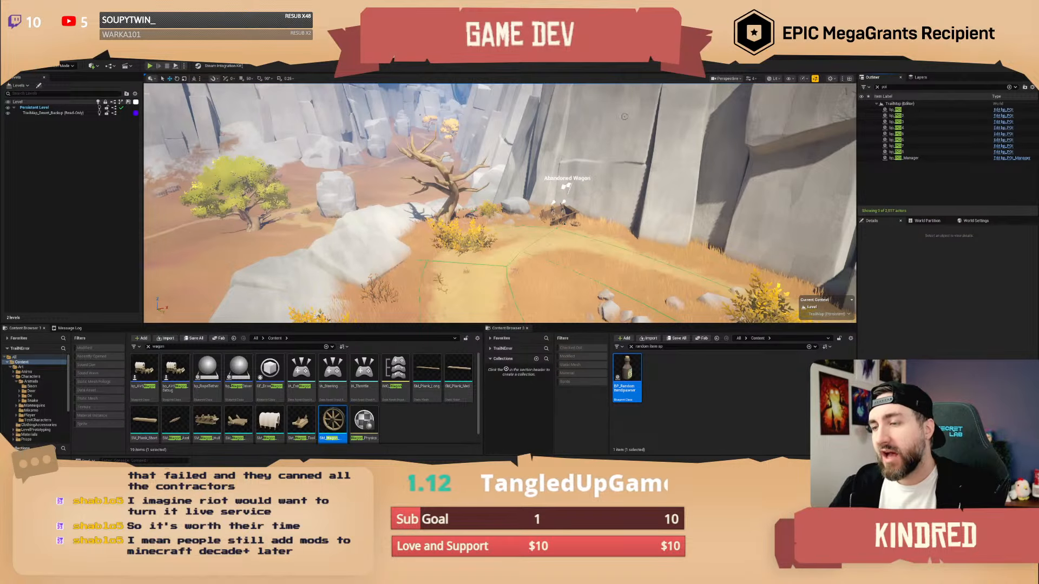
# - Examine the Abandoned Wagon site up close and from along the surrounding desert trails
pyautogui.moveTo(499, 203); pyautogui.dragTo(514, 157, button='right')
pyautogui.press('w')
pyautogui.scroll(-3, 520, 187)
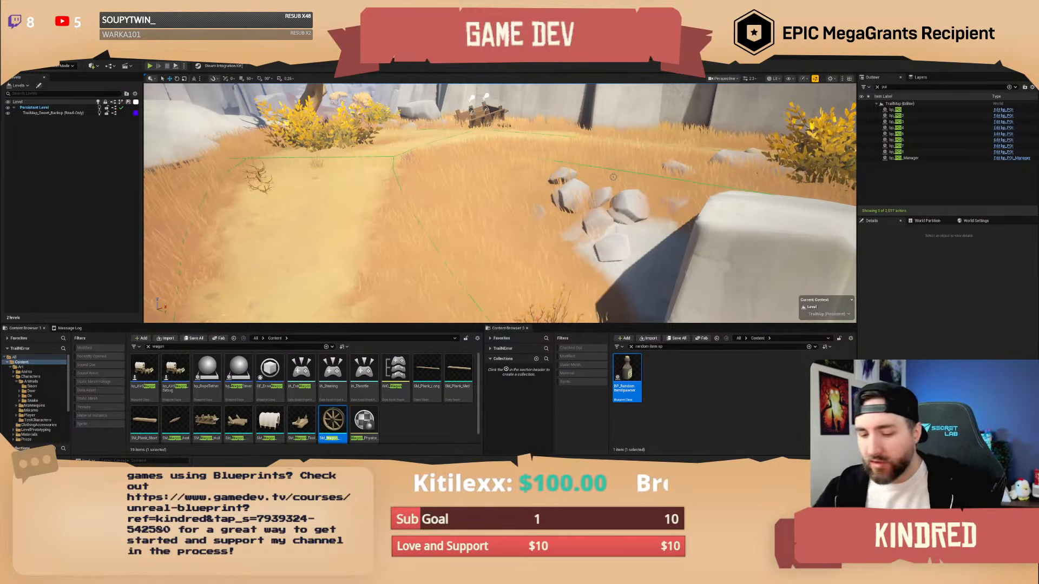
pyautogui.moveTo(613, 177)
pyautogui.mouseDown(button='right')
pyautogui.moveTo(643, 177)
pyautogui.moveTo(616, 192)
pyautogui.moveTo(578, 190)
pyautogui.moveTo(606, 192)
pyautogui.mouseUp(button='right')
pyautogui.press('e')
pyautogui.scroll(-1, 613, 176)
pyautogui.press('w')
pyautogui.scroll(-4, 601, 189)
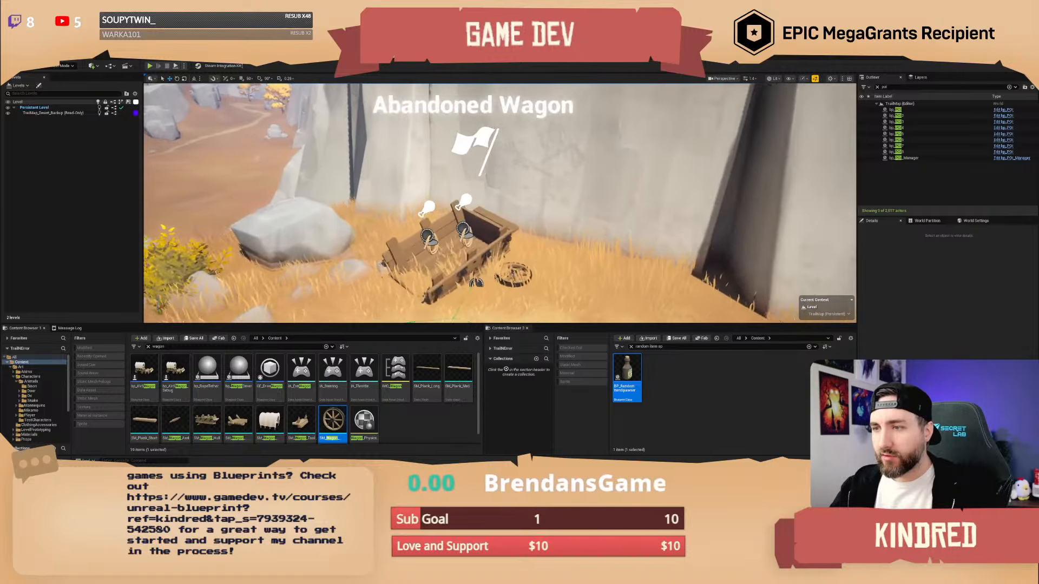
pyautogui.press('e')
pyautogui.press('s')
pyautogui.moveTo(547, 209); pyautogui.dragTo(546, 208, button='right')
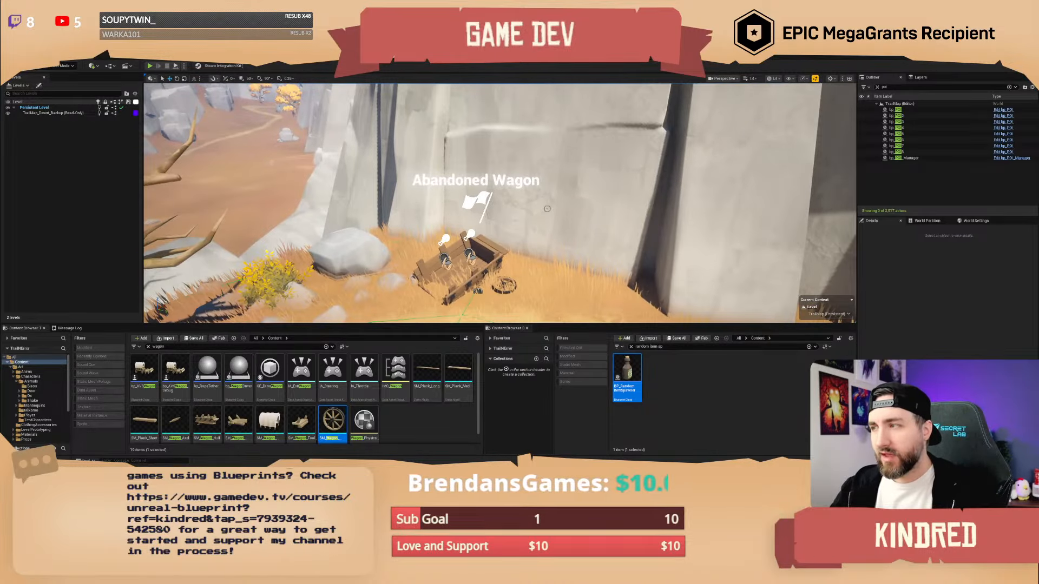
pyautogui.moveTo(547, 209); pyautogui.dragTo(530, 242, button='right')
pyautogui.press('s')
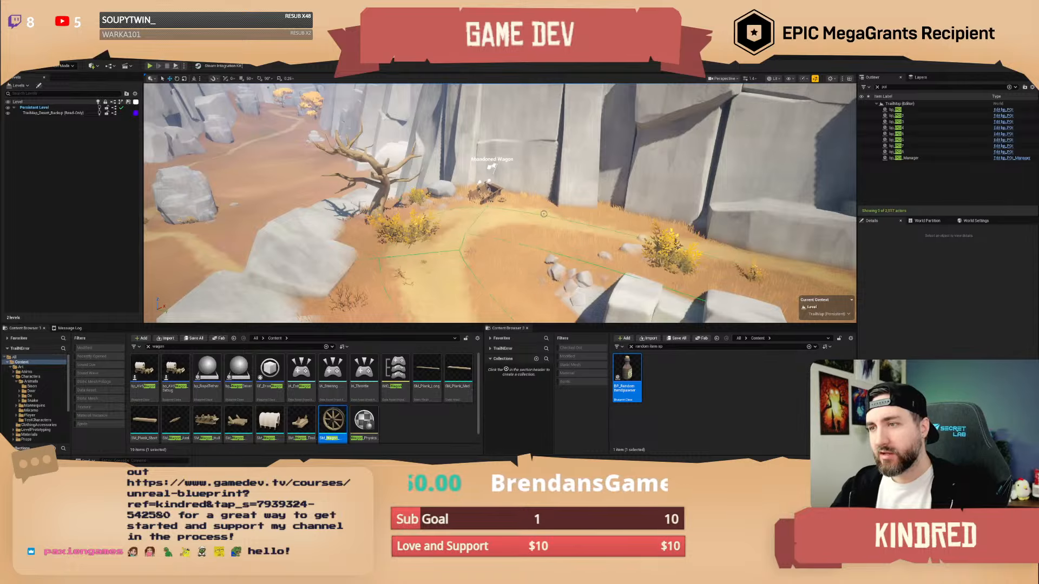
pyautogui.moveTo(543, 213); pyautogui.dragTo(428, 195, button='right')
pyautogui.press('a')
pyautogui.scroll(2, 563, 227)
pyautogui.press('w')
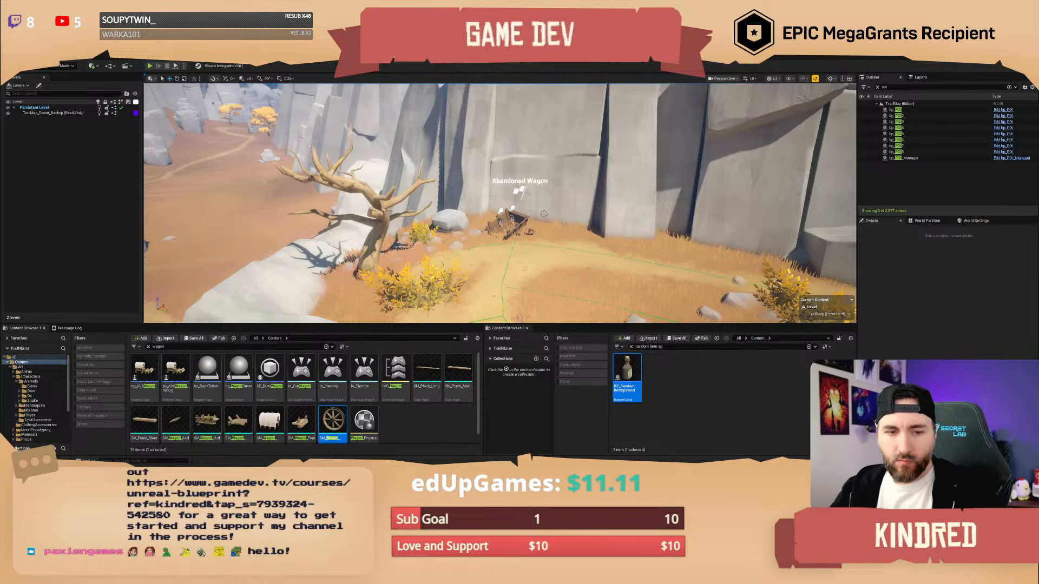
pyautogui.press('s')
pyautogui.moveTo(543, 216); pyautogui.dragTo(800, 217, button='right')
pyautogui.press('w')
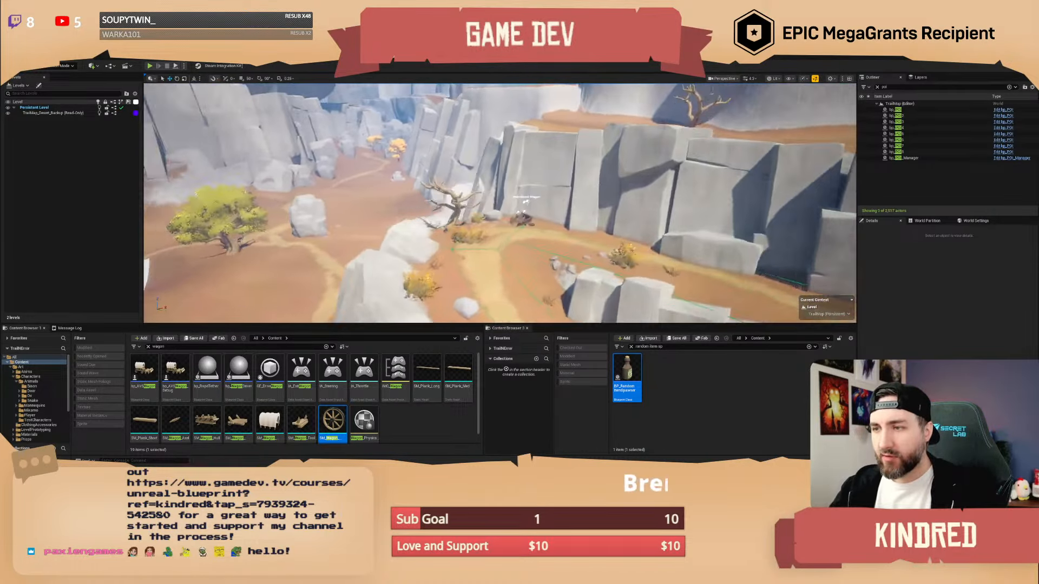
pyautogui.click(546, 198)
pyautogui.moveTo(545, 197); pyautogui.dragTo(545, 230, button='right')
pyautogui.press('s')
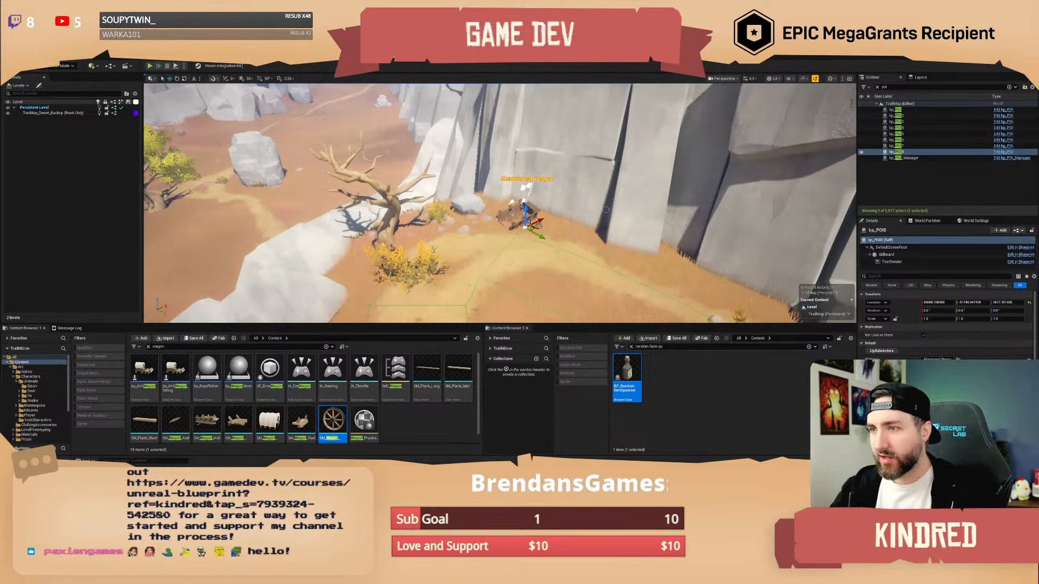
pyautogui.hotkey('ctrl', 'd')
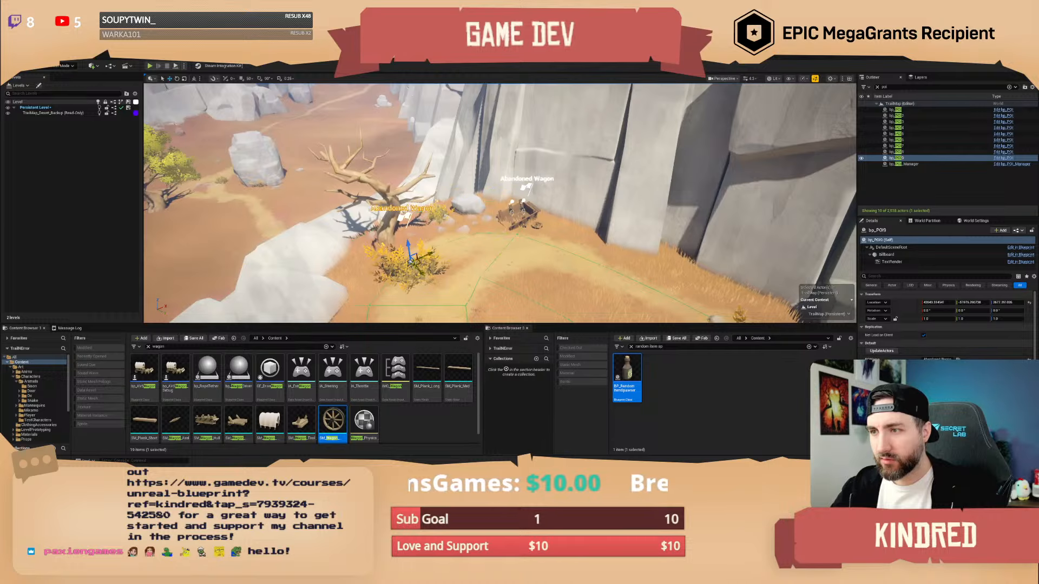
pyautogui.press('Delete')
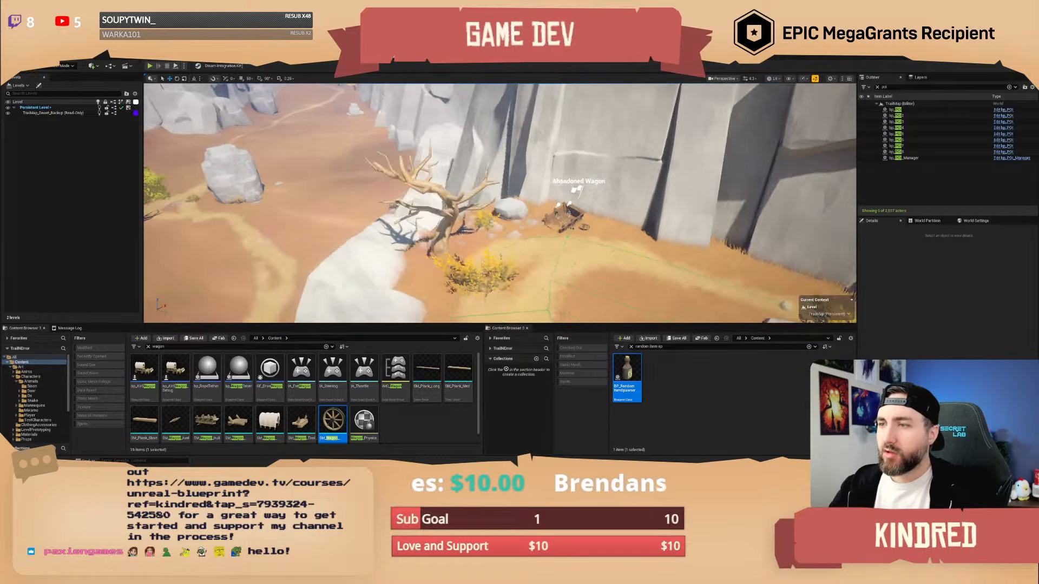
# - Place the three wagon meshes from the hull through the canvas cover together in an open grassy area of the desert
pyautogui.press('s')
pyautogui.scroll(3, 500, 203)
pyautogui.moveTo(499, 204); pyautogui.dragTo(649, 217, button='right')
pyautogui.press('w')
pyautogui.scroll(-3, 500, 203)
pyautogui.press('w')
pyautogui.scroll(-8, 500, 203)
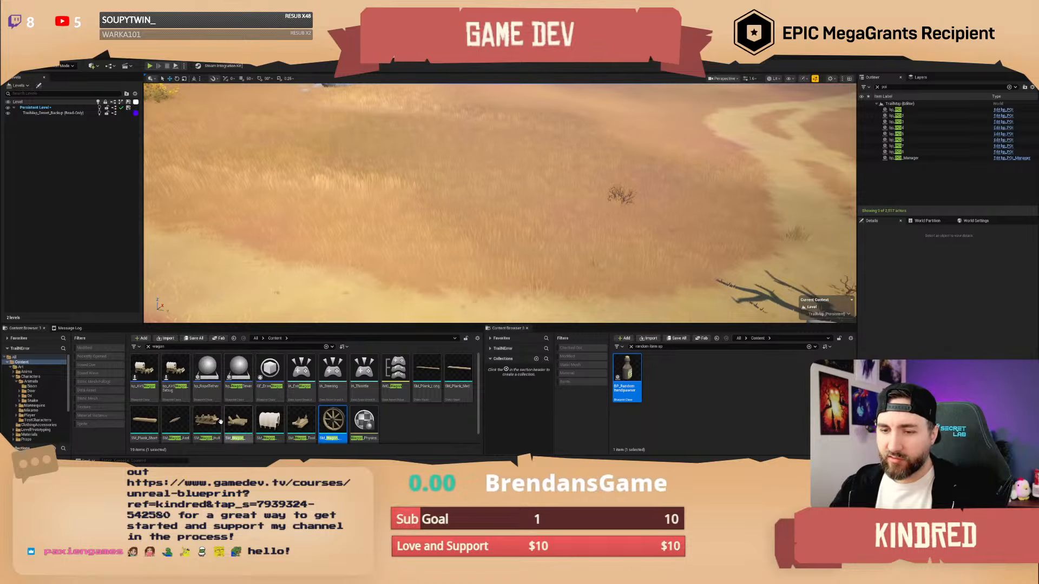
pyautogui.moveTo(379, 243); pyautogui.dragTo(351, 243, button='right')
pyautogui.press('d')
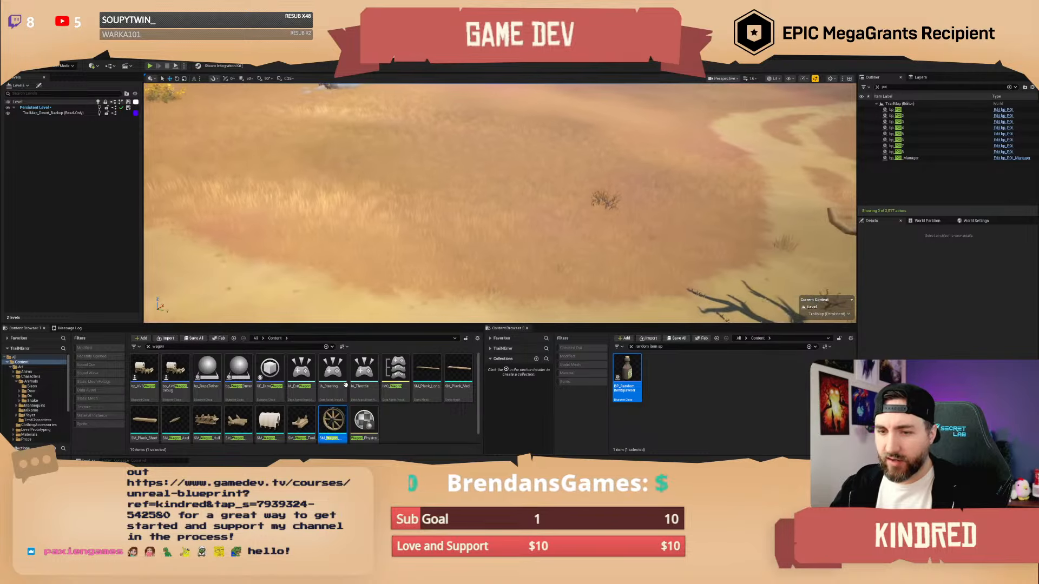
pyautogui.click(207, 422)
pyautogui.keyDown('shift'); pyautogui.click(274, 426); pyautogui.keyUp('shift')
pyautogui.moveTo(274, 425); pyautogui.dragTo(436, 106)
pyautogui.press('f')
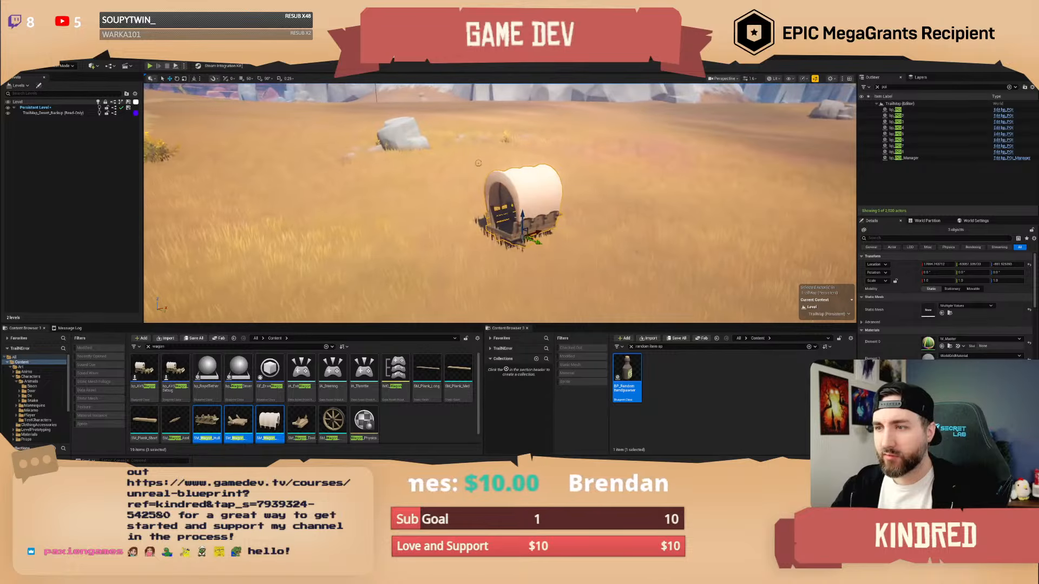
# - Tilt the covered wagon pieces slightly and sink them into the ground
pyautogui.press('e')
pyautogui.moveTo(543, 238); pyautogui.dragTo(546, 229)
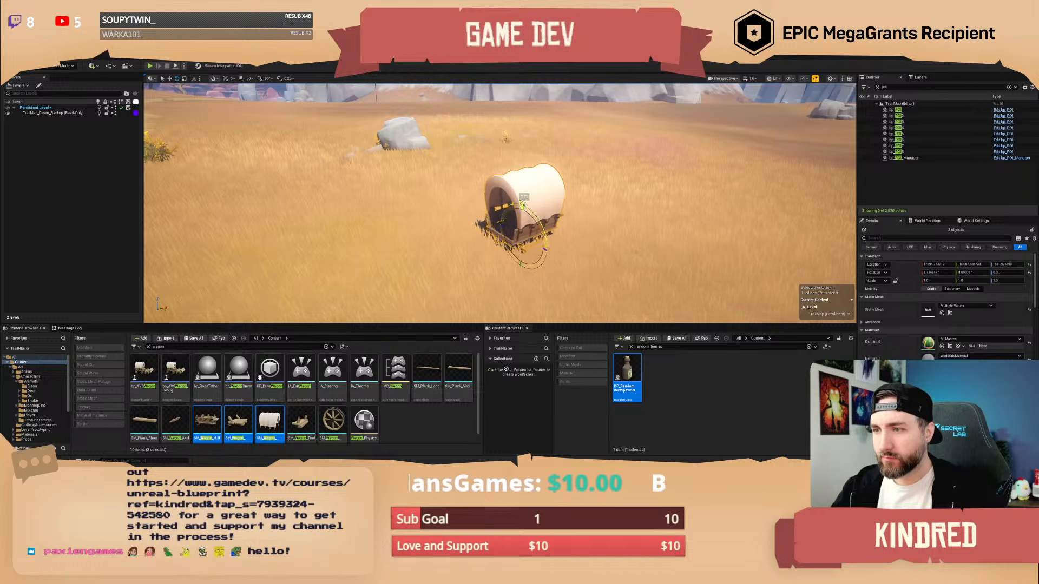
pyautogui.moveTo(523, 203); pyautogui.dragTo(502, 218)
pyautogui.moveTo(464, 230); pyautogui.dragTo(562, 230, button='right')
pyautogui.press('w')
pyautogui.moveTo(459, 225); pyautogui.dragTo(463, 241)
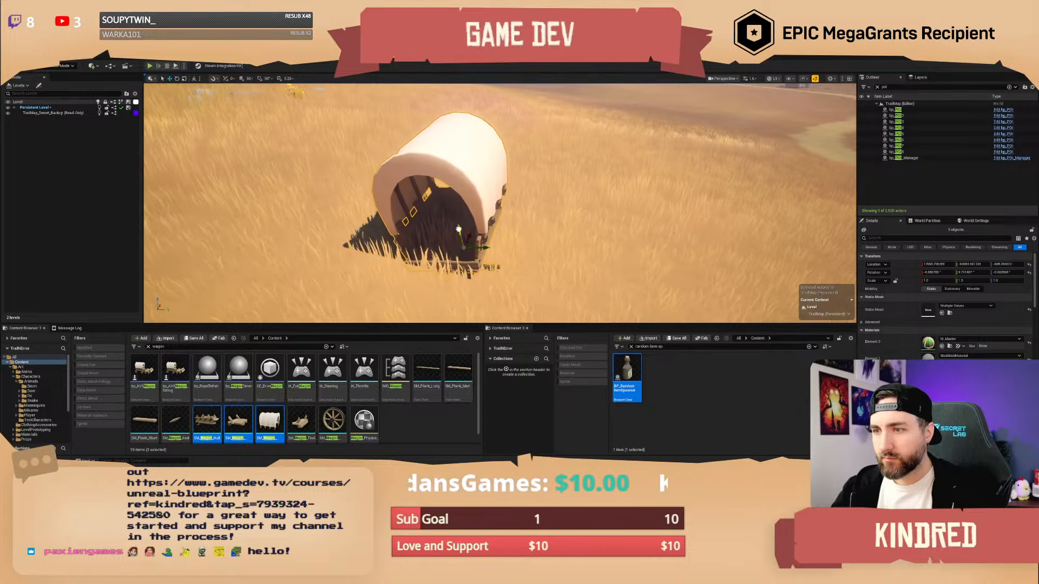
# - Switch to landscape painting at the Abandoned Wagon and set the brush size to 100
pyautogui.moveTo(462, 241); pyautogui.dragTo(676, 216, button='right')
pyautogui.scroll(3, 519, 227)
pyautogui.press('w')
pyautogui.scroll(13, 519, 203)
pyautogui.moveTo(519, 203); pyautogui.dragTo(439, 212, button='right')
pyautogui.press('w')
pyautogui.scroll(-16, 476, 206)
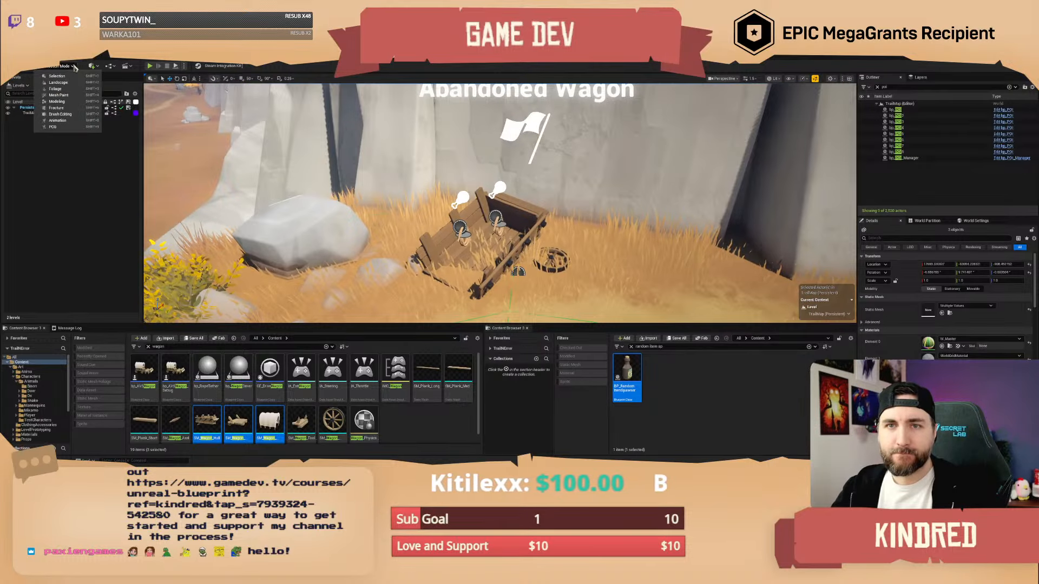
pyautogui.hotkey('shift', '2')
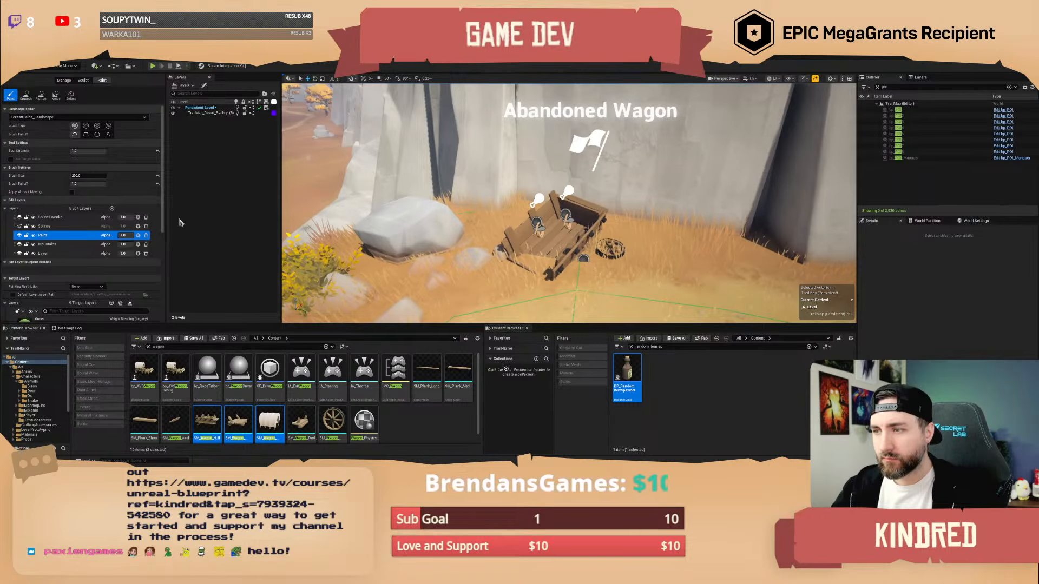
pyautogui.click(85, 176)
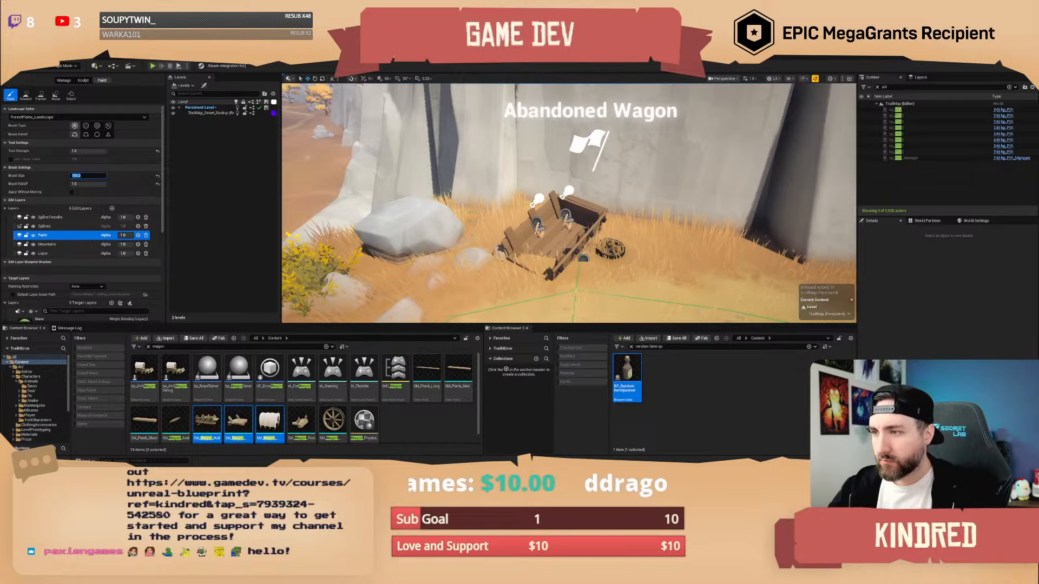
pyautogui.press('Return')
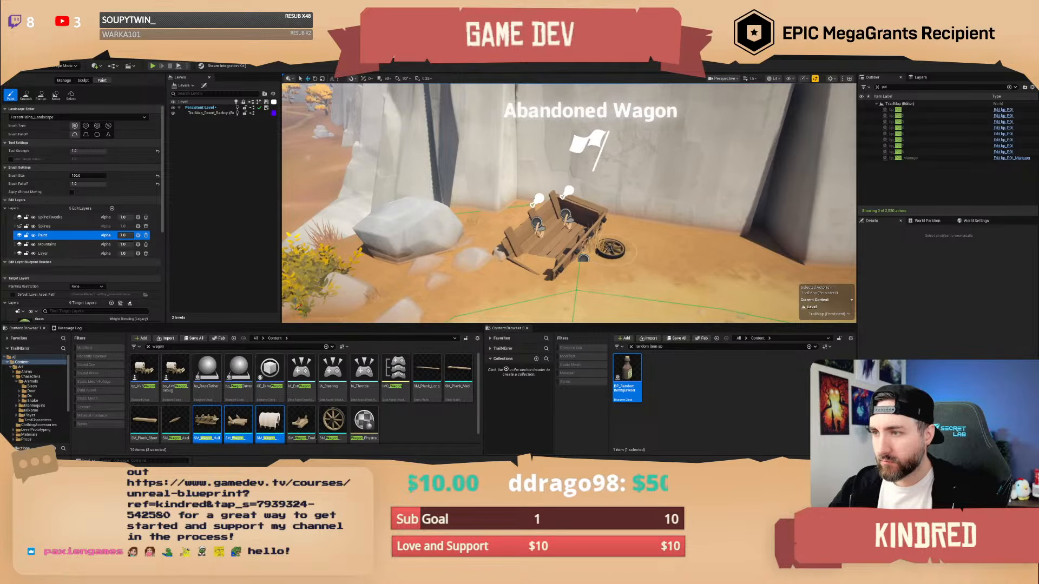
# - Paint the ground around the loose wheel and inside the wagon hull to clear the grass poking through
pyautogui.press('w')
pyautogui.moveTo(608, 248); pyautogui.dragTo(536, 233, button='right')
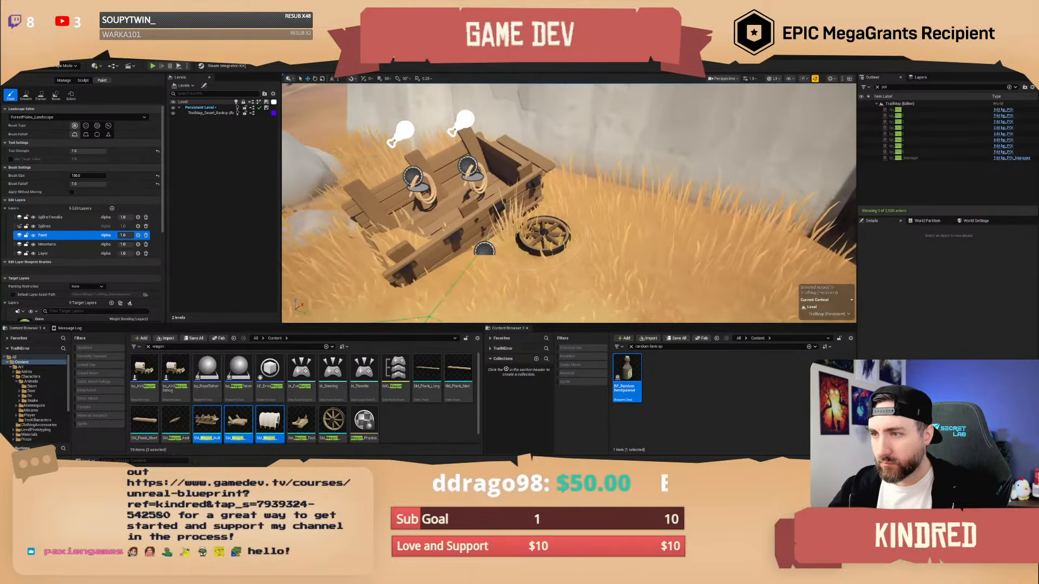
pyautogui.moveTo(537, 232)
pyautogui.mouseDown()
pyautogui.moveTo(520, 221)
pyautogui.moveTo(580, 237)
pyautogui.mouseUp()
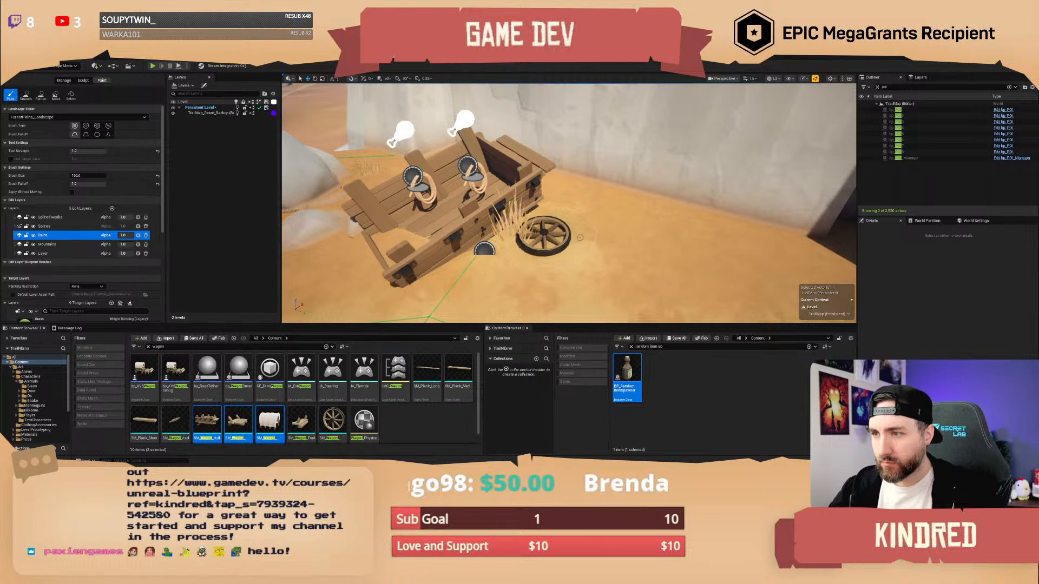
pyautogui.moveTo(580, 237); pyautogui.dragTo(575, 228, button='right')
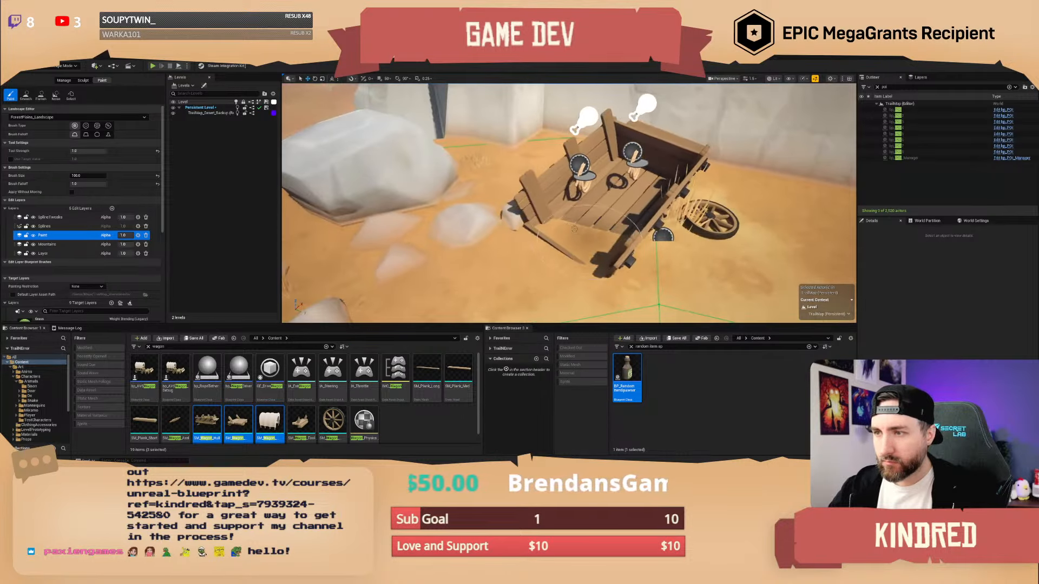
pyautogui.moveTo(574, 229)
pyautogui.mouseDown()
pyautogui.moveTo(589, 243)
pyautogui.moveTo(611, 233)
pyautogui.mouseUp()
pyautogui.moveTo(611, 233)
pyautogui.mouseDown(button='right')
pyautogui.moveTo(613, 256)
pyautogui.moveTo(634, 223)
pyautogui.mouseUp(button='right')
pyautogui.press('s')
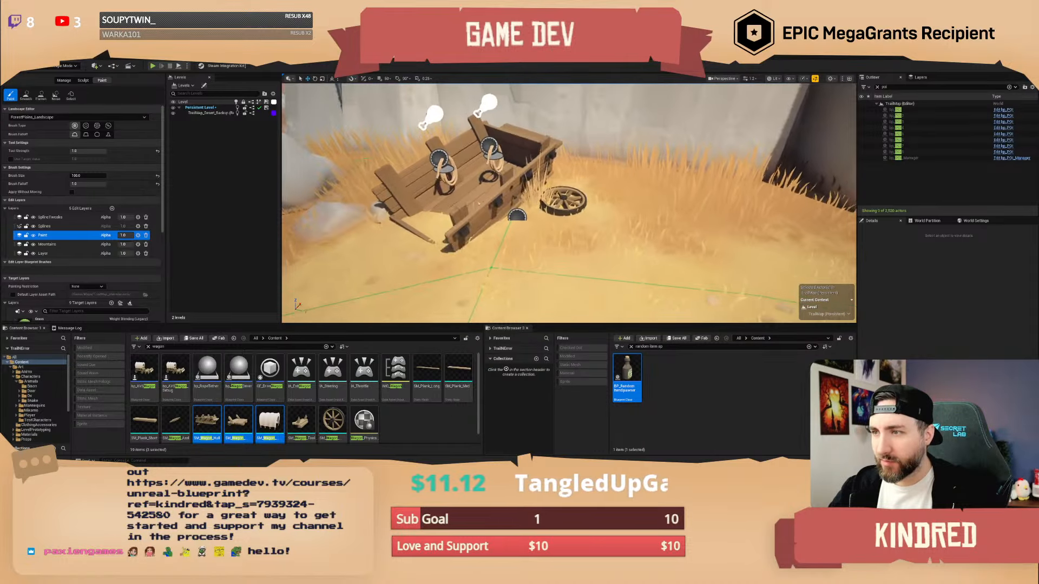
pyautogui.moveTo(568, 203); pyautogui.dragTo(649, 203, button='right')
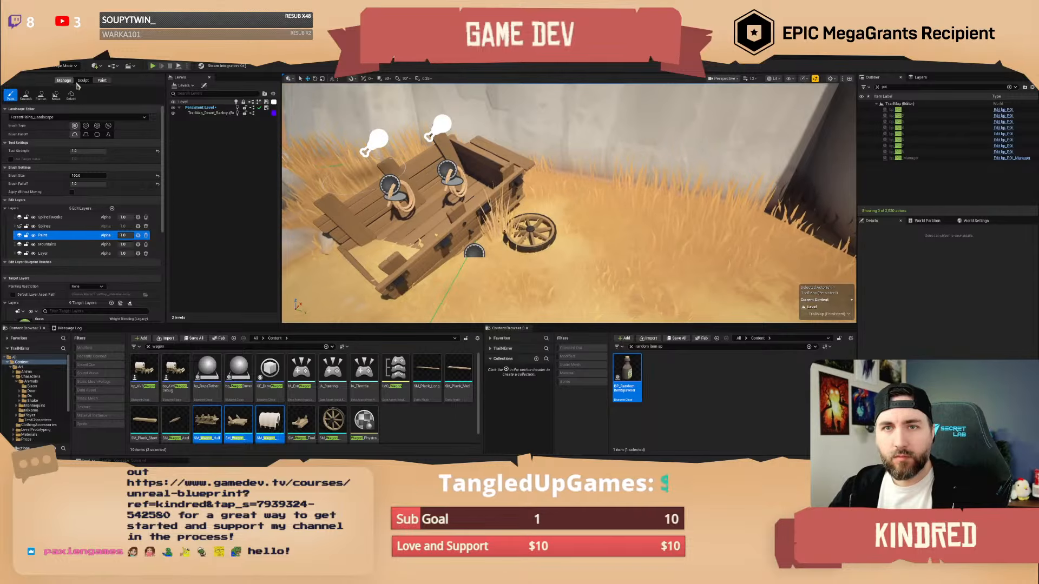
# - Return to Selection mode and inspect the loose wheel beside the wagon hull
pyautogui.click(62, 66)
pyautogui.click(64, 75)
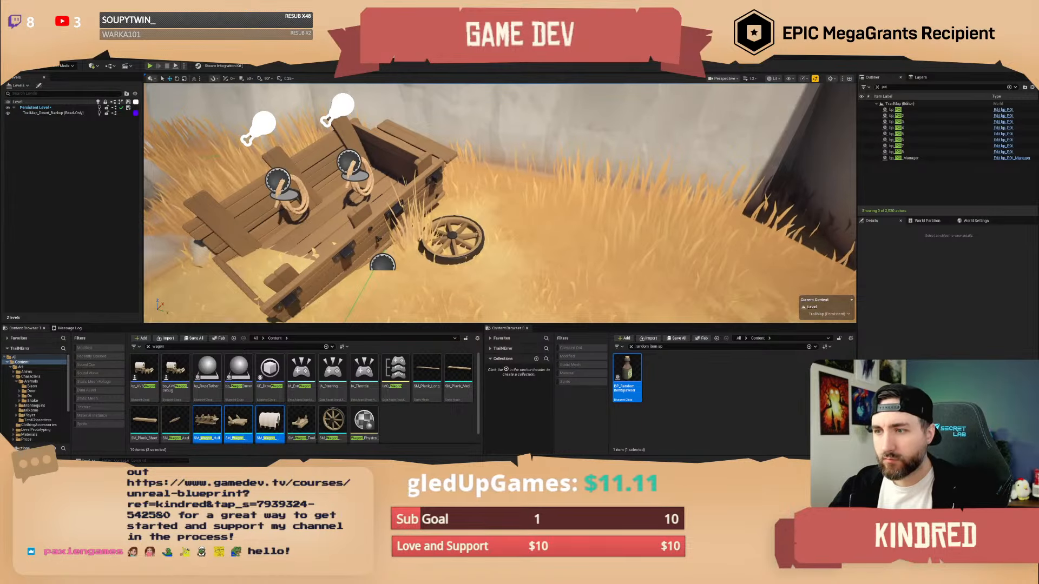
pyautogui.click(476, 233)
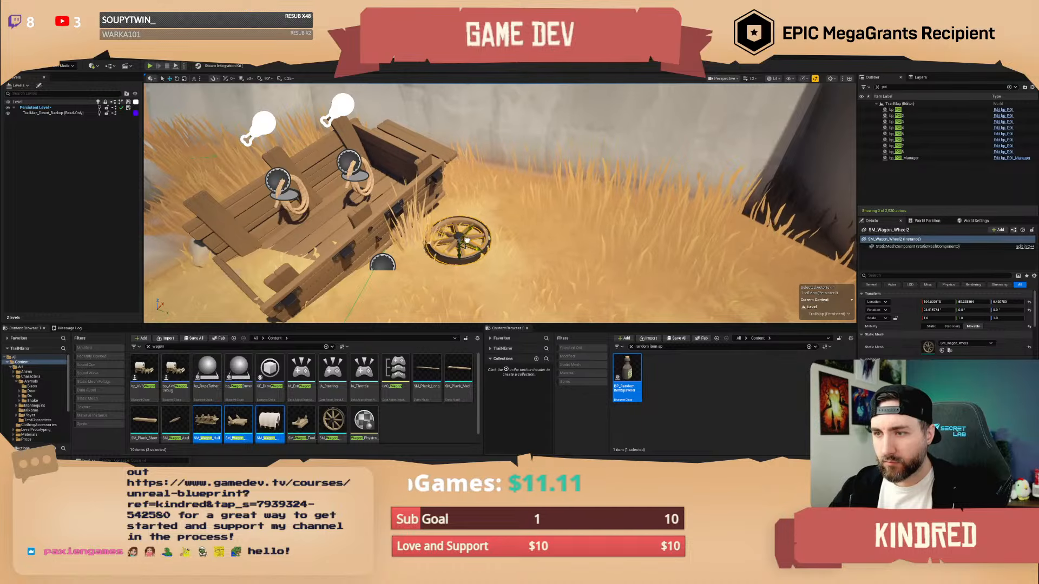
pyautogui.press('Escape')
# - Enter landscape painting at the sunken covered wagon and paint away the grass at its open front
pyautogui.press('s')
pyautogui.moveTo(545, 227); pyautogui.dragTo(552, 203, button='right')
pyautogui.scroll(3, 503, 222)
pyautogui.press('w')
pyautogui.scroll(3, 508, 192)
pyautogui.scroll(-4, 562, 197)
pyautogui.press('d')
pyautogui.scroll(-2, 563, 203)
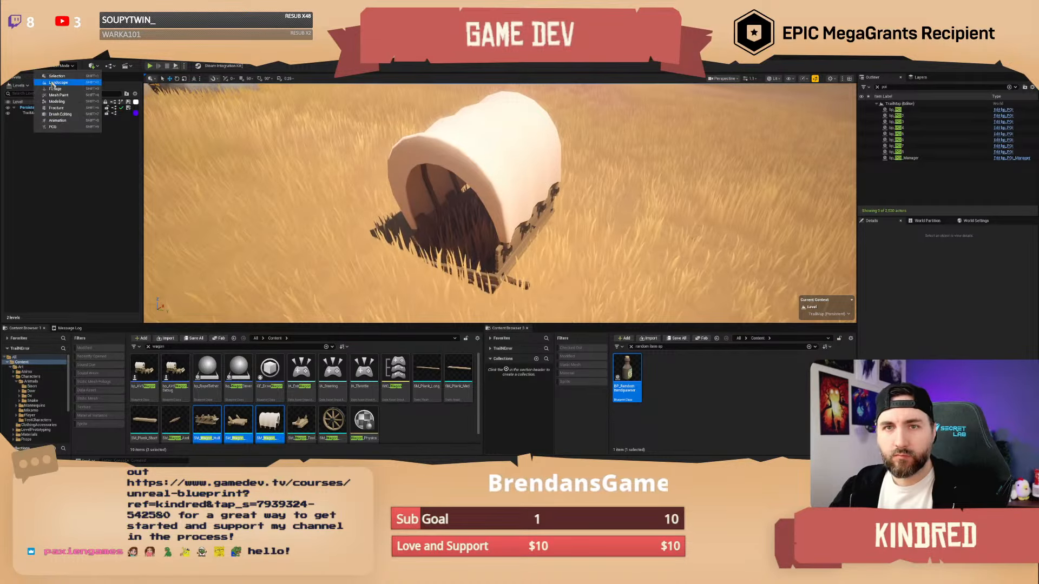
pyautogui.hotkey('shift', '2')
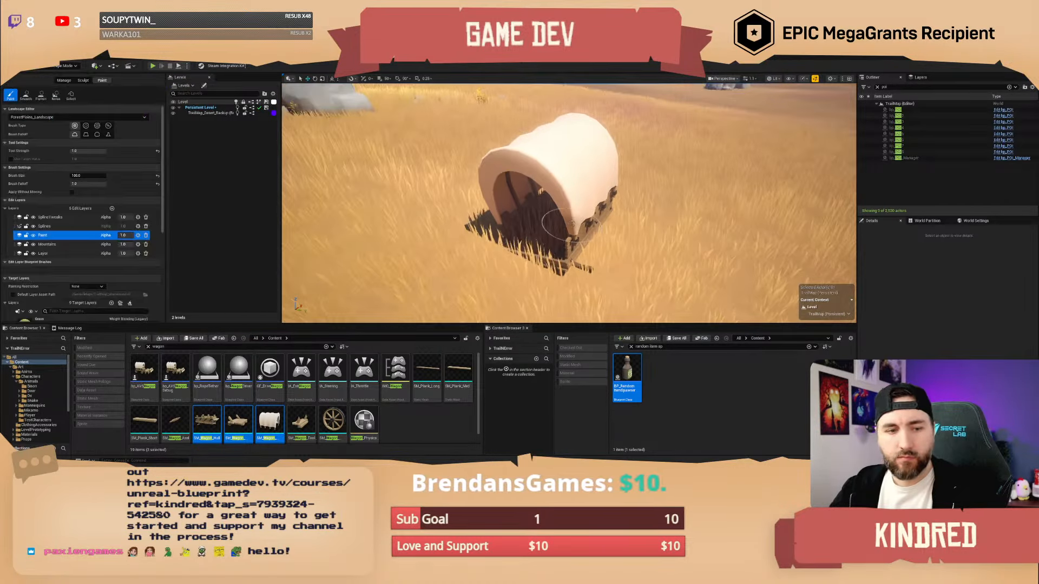
pyautogui.moveTo(502, 228); pyautogui.dragTo(535, 246, button='right')
pyautogui.moveTo(503, 227); pyautogui.dragTo(520, 232)
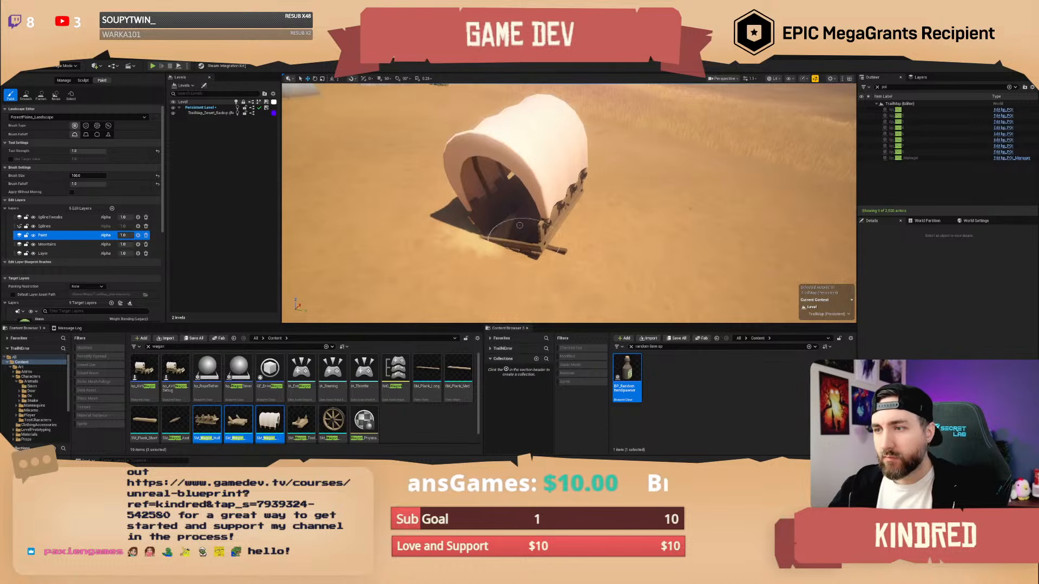
# - Paint the ground around the covered wagon's other sides to clear the grass poking through its bed
pyautogui.moveTo(580, 252); pyautogui.dragTo(545, 198, button='right')
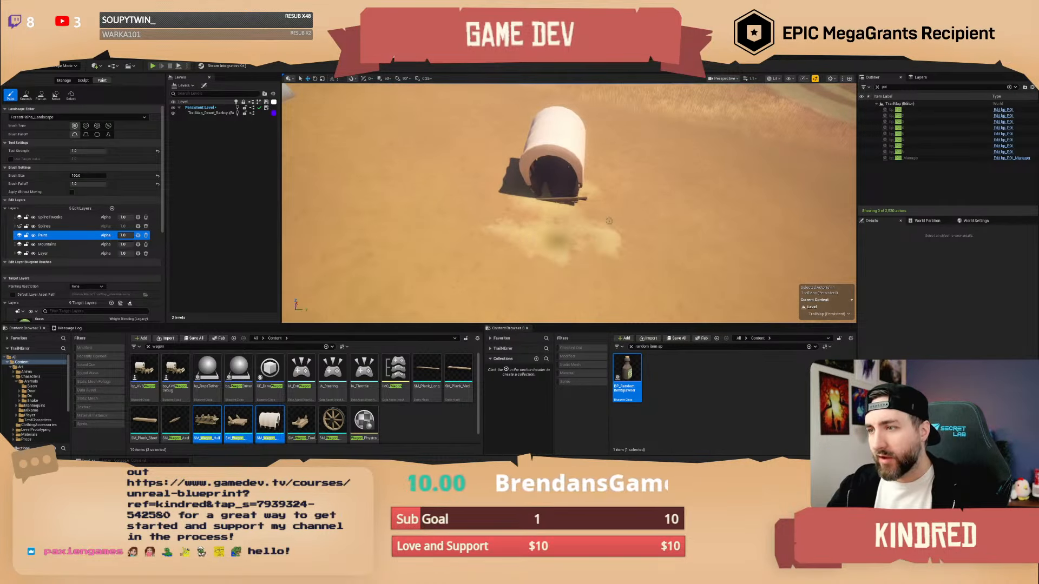
pyautogui.moveTo(659, 229); pyautogui.dragTo(608, 233, button='right')
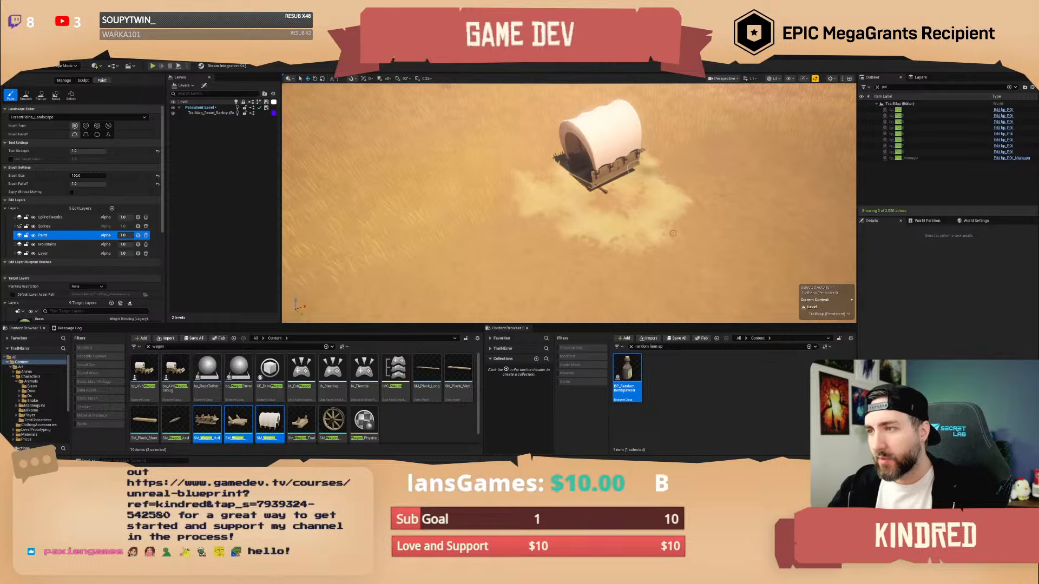
pyautogui.moveTo(672, 233); pyautogui.dragTo(555, 185, button='right')
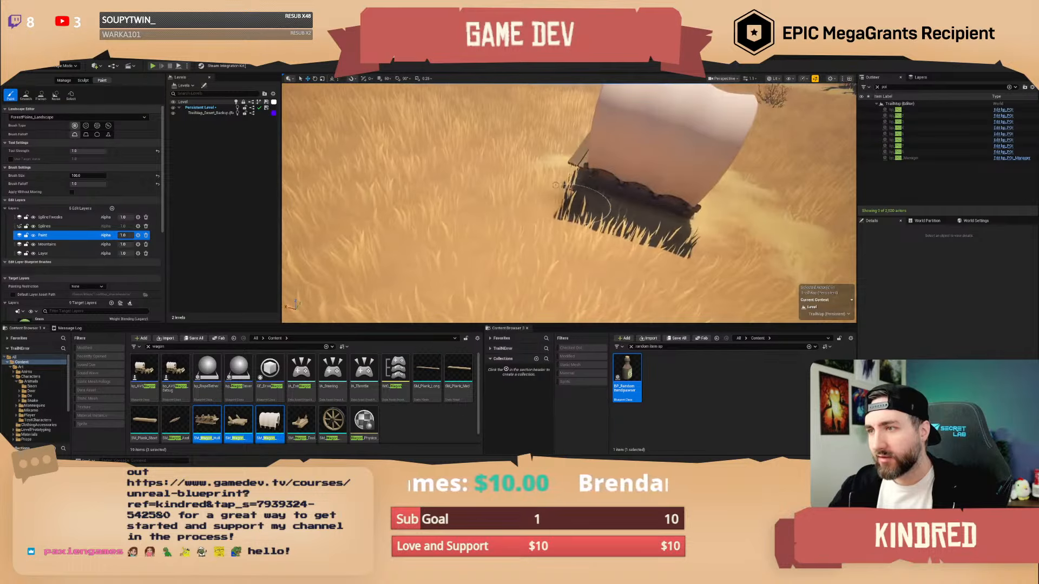
pyautogui.moveTo(555, 185); pyautogui.dragTo(581, 217)
pyautogui.moveTo(672, 236)
pyautogui.mouseDown(button='right')
pyautogui.moveTo(647, 254)
pyautogui.moveTo(547, 204)
pyautogui.mouseUp(button='right')
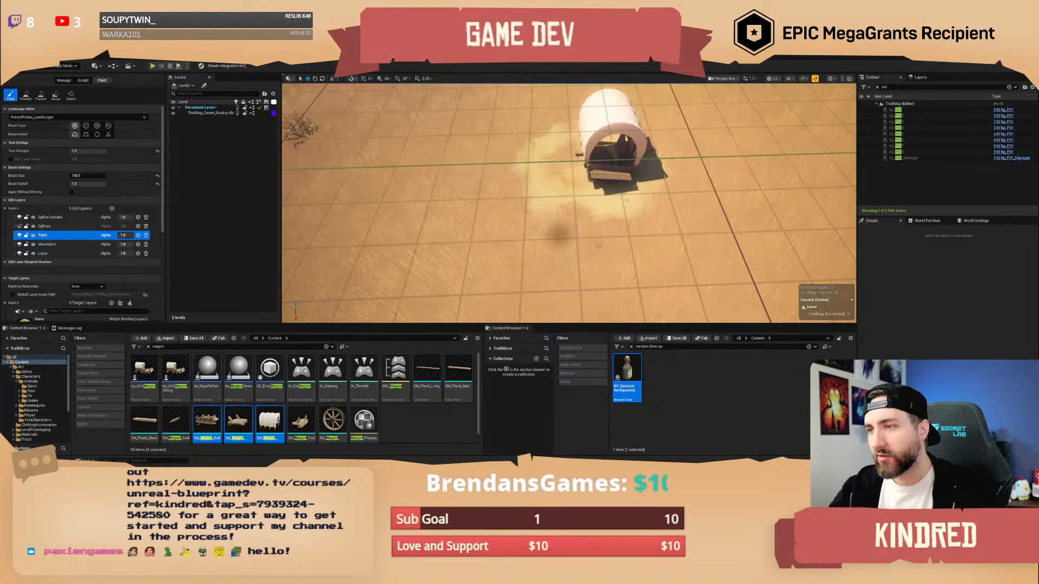
pyautogui.moveTo(598, 245); pyautogui.dragTo(630, 223)
pyautogui.moveTo(630, 222); pyautogui.dragTo(698, 238, button='right')
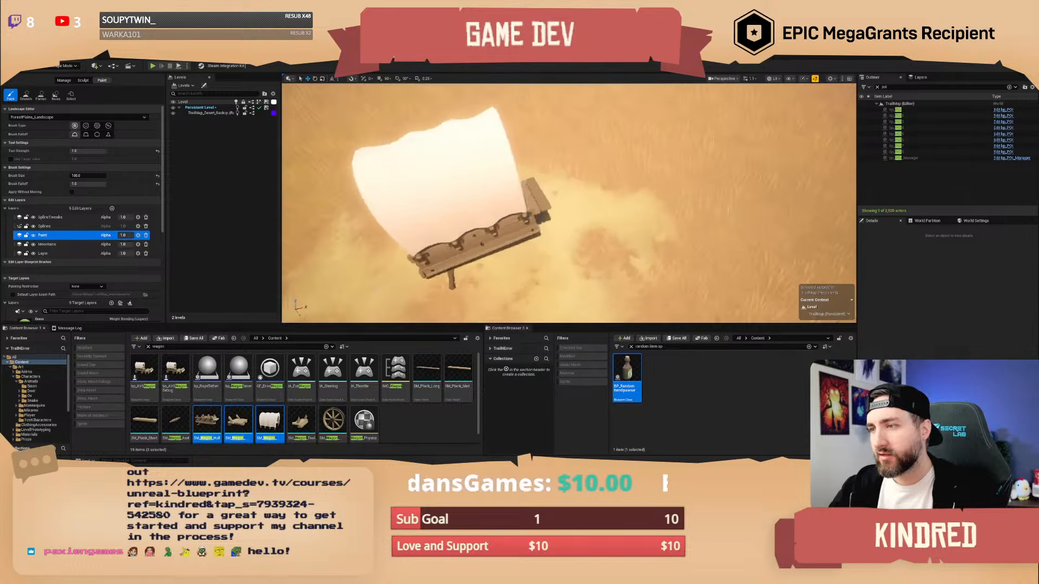
pyautogui.moveTo(584, 221)
pyautogui.mouseDown(button='right')
pyautogui.moveTo(579, 211)
pyautogui.moveTo(595, 190)
pyautogui.moveTo(530, 207)
pyautogui.mouseUp(button='right')
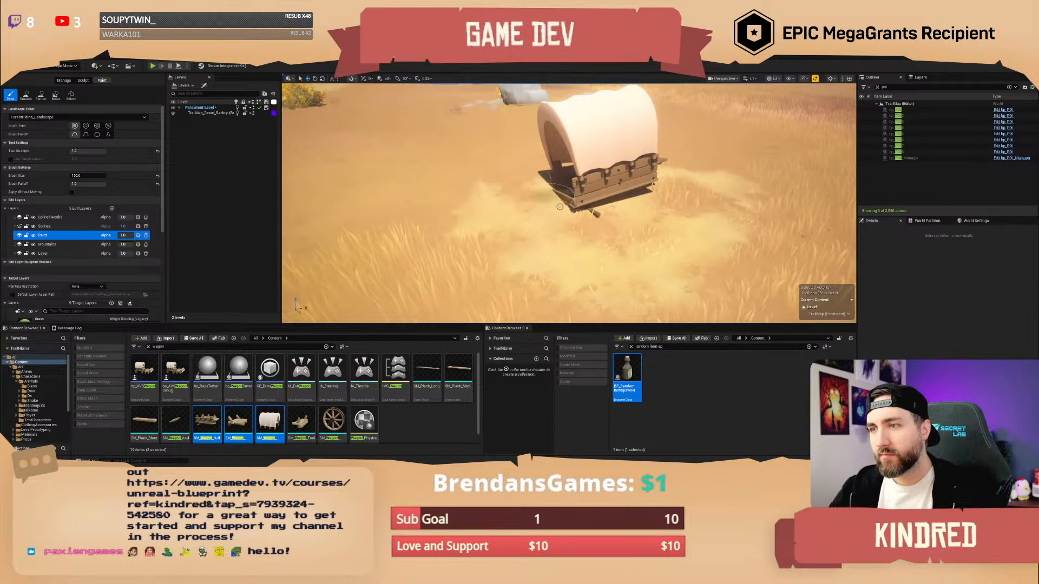
pyautogui.scroll(-5, 623, 223)
pyautogui.moveTo(623, 223)
pyautogui.mouseDown(button='right')
pyautogui.moveTo(614, 179)
pyautogui.moveTo(627, 234)
pyautogui.moveTo(615, 221)
pyautogui.mouseUp(button='right')
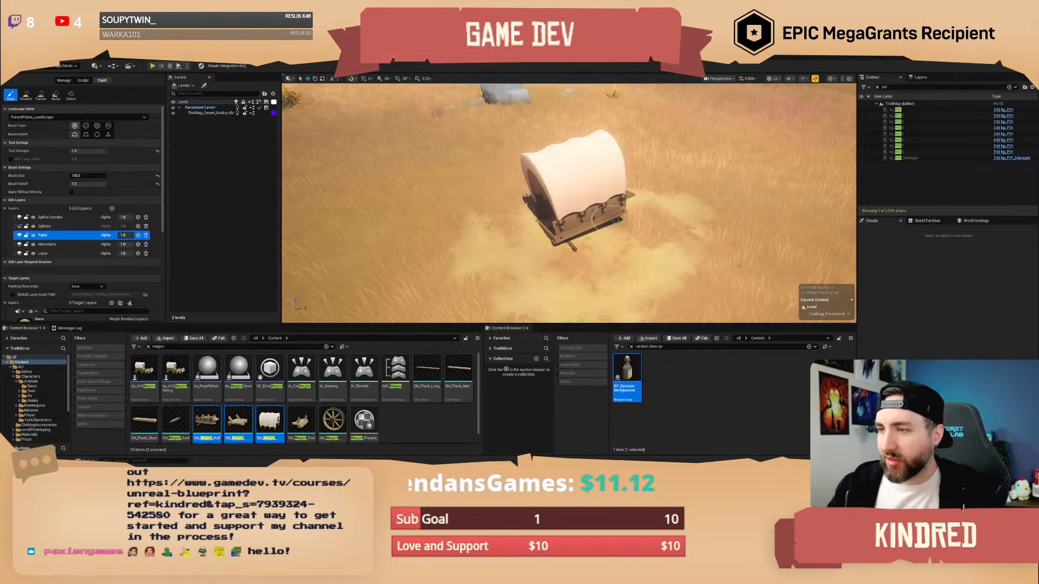
# - Return to Selection mode and nudge two of the covered wagon pieces slightly downward
pyautogui.click(70, 67)
pyautogui.click(59, 76)
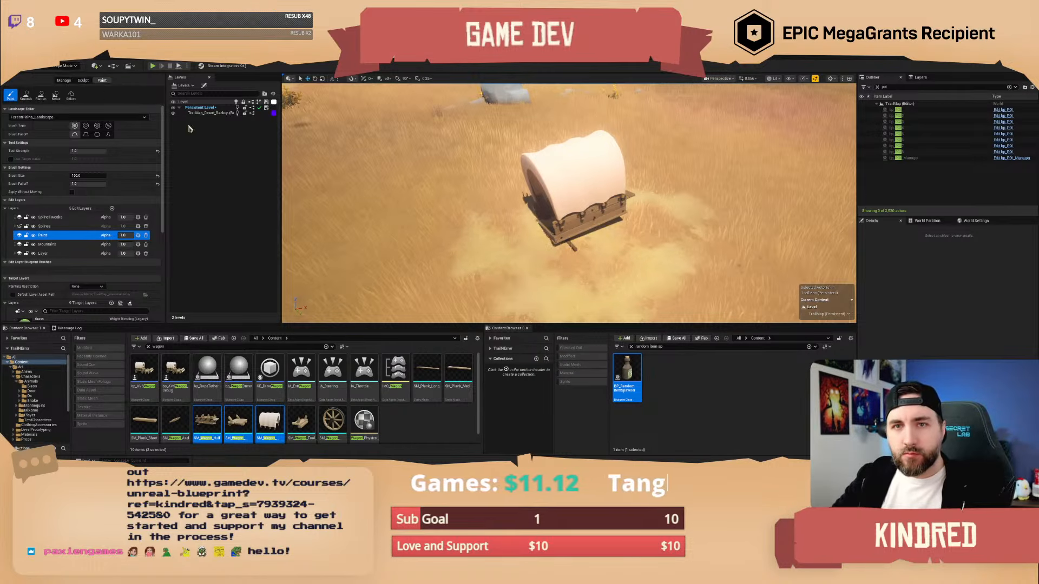
pyautogui.click(514, 215)
pyautogui.keyDown('ctrl'); pyautogui.click(546, 222); pyautogui.keyUp('ctrl')
pyautogui.moveTo(547, 221); pyautogui.dragTo(590, 238, button='right')
pyautogui.moveTo(507, 172); pyautogui.dragTo(508, 176)
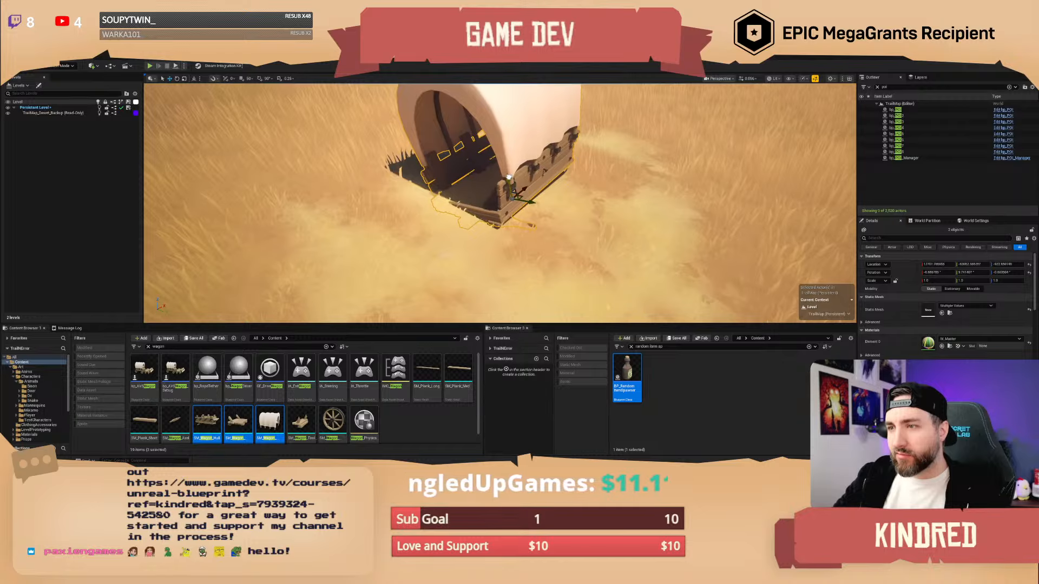
pyautogui.press('Escape')
# - Place BP_RandomItemSpawner actors inside the covered wagon and raise all three spawners above its floor
pyautogui.moveTo(605, 193); pyautogui.dragTo(676, 178, button='right')
pyautogui.moveTo(626, 375); pyautogui.dragTo(547, 232)
pyautogui.keyDown('shift'); pyautogui.click(529, 183); pyautogui.keyUp('shift')
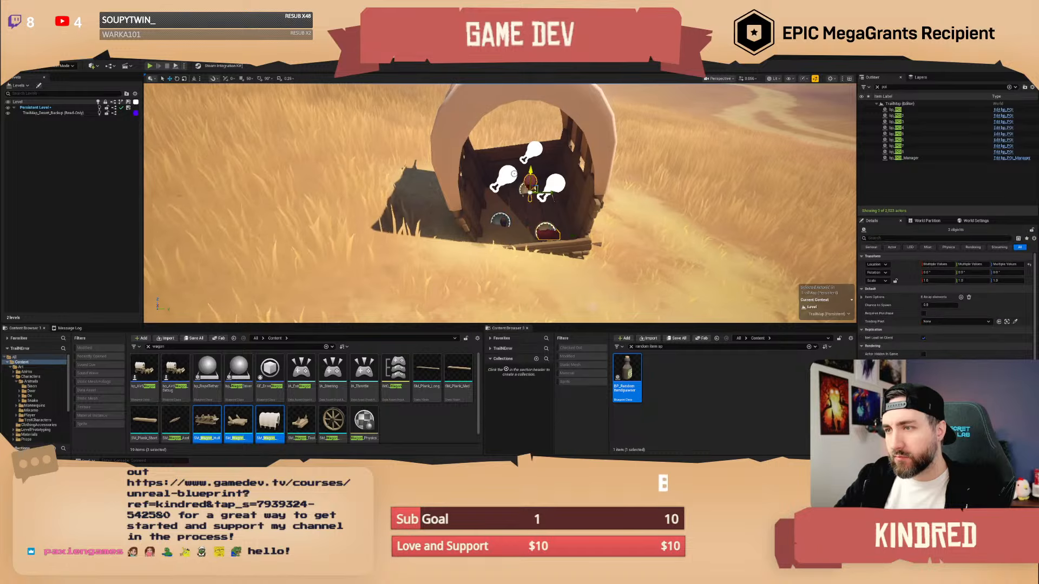
pyautogui.keyDown('shift'); pyautogui.click(502, 221); pyautogui.keyUp('shift')
pyautogui.moveTo(503, 204); pyautogui.dragTo(503, 183)
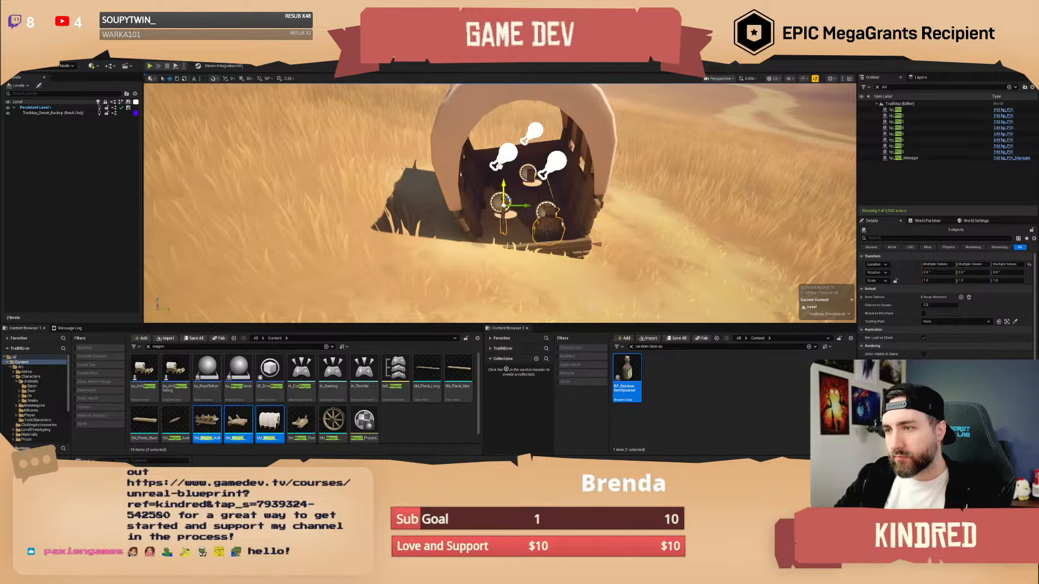
pyautogui.press('Escape')
# - Mount a SM_Wagon_Wheel on the outer side of the covered wagon
pyautogui.moveTo(500, 166); pyautogui.dragTo(433, 168, button='right')
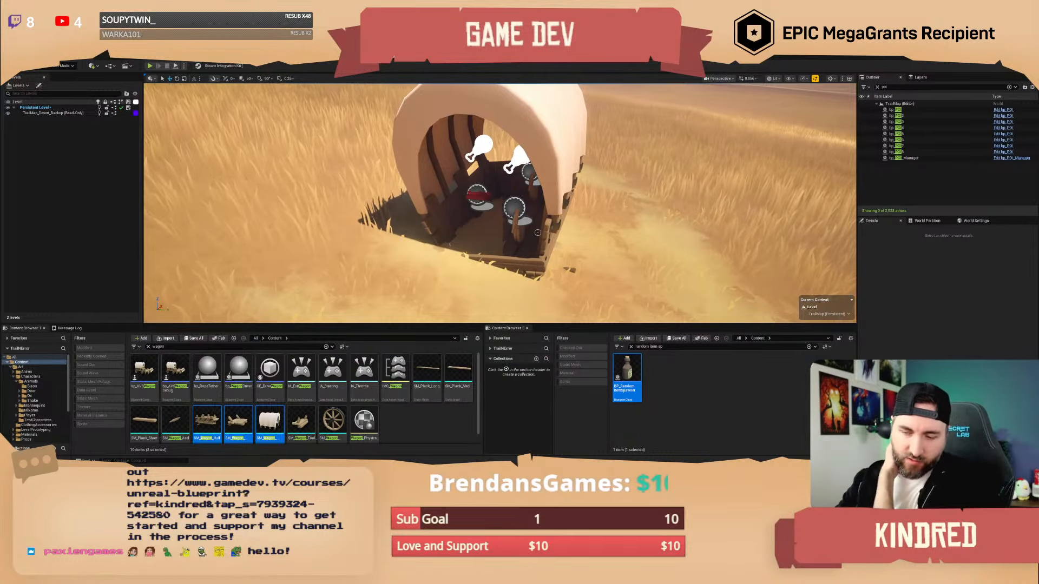
pyautogui.moveTo(541, 227); pyautogui.dragTo(569, 203, button='right')
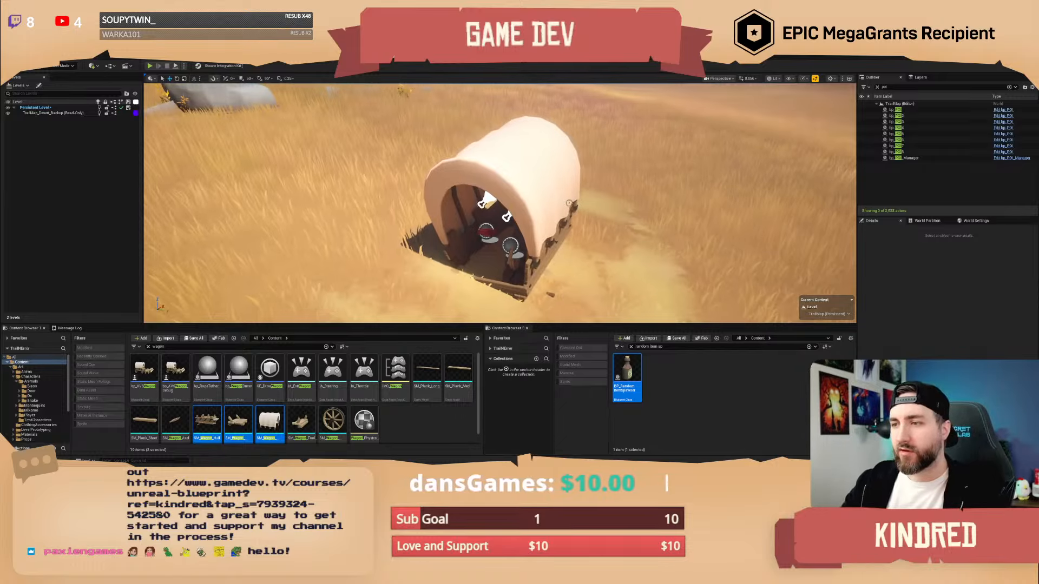
pyautogui.press('s')
pyautogui.scroll(2, 441, 227)
pyautogui.moveTo(441, 228)
pyautogui.mouseDown(button='right')
pyautogui.moveTo(460, 222)
pyautogui.moveTo(443, 235)
pyautogui.moveTo(441, 227)
pyautogui.mouseUp(button='right')
pyautogui.press('w')
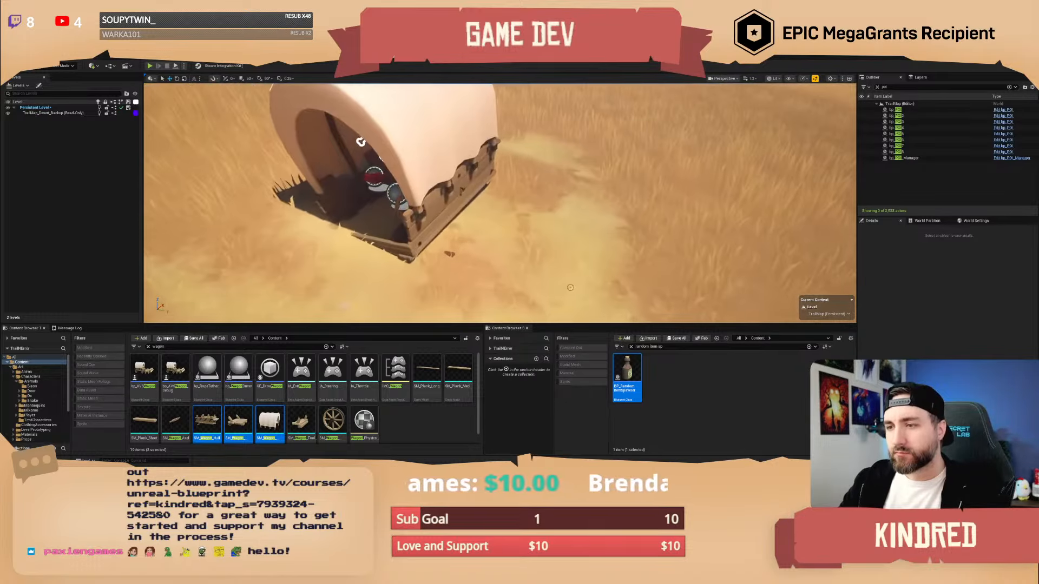
pyautogui.moveTo(333, 421); pyautogui.dragTo(493, 207)
pyautogui.press('Escape')
# - Place a second SM_Wagon_Wheel on the ground a short distance from the wagon and lay it flat
pyautogui.moveTo(492, 207); pyautogui.dragTo(463, 230, button='right')
pyautogui.scroll(-1, 492, 207)
pyautogui.moveTo(337, 415); pyautogui.dragTo(563, 227)
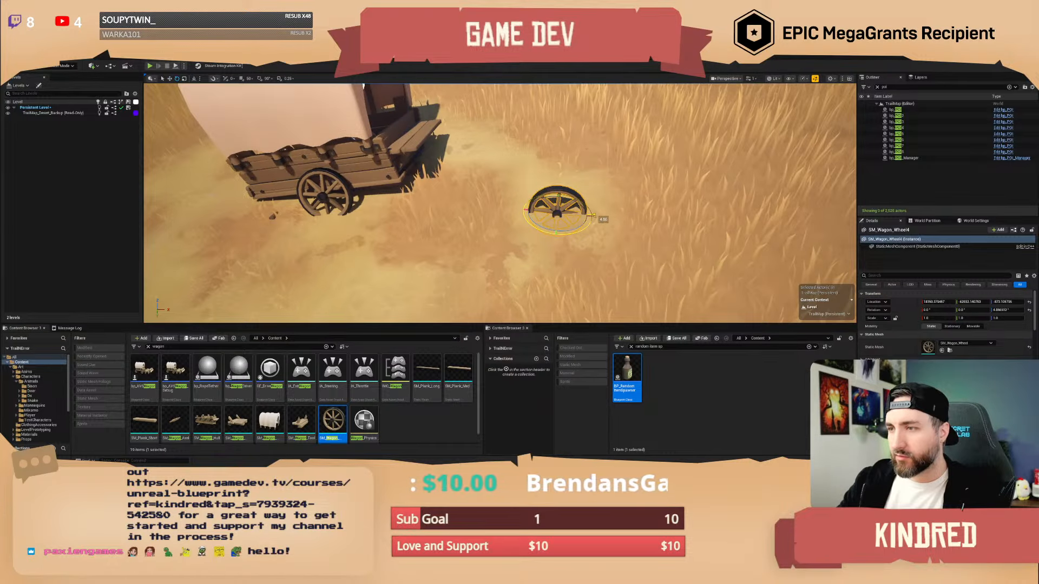
pyautogui.moveTo(557, 215); pyautogui.dragTo(557, 238)
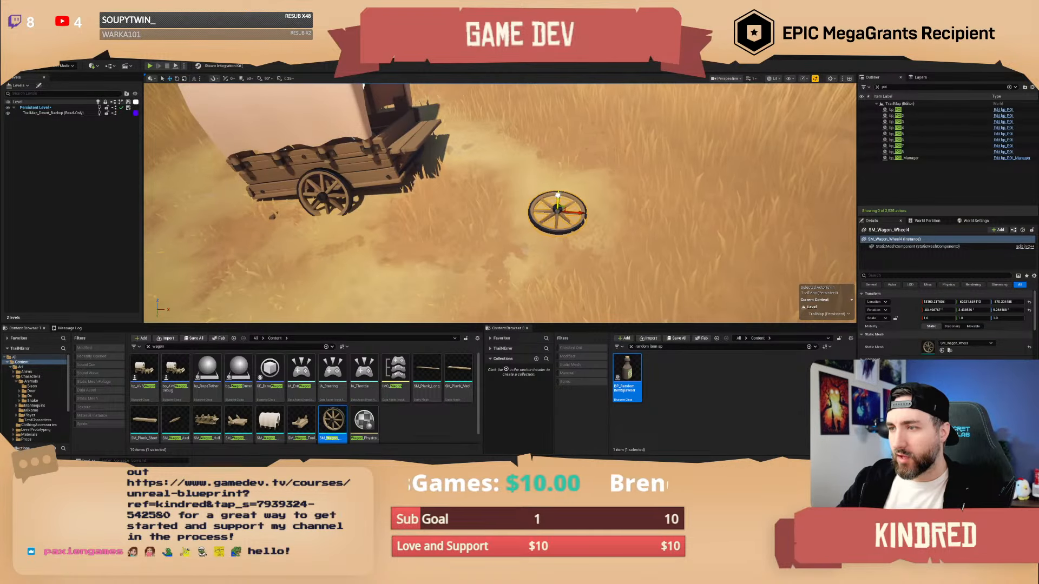
pyautogui.press('Escape')
pyautogui.press('w')
pyautogui.moveTo(554, 192); pyautogui.dragTo(639, 227, button='right')
pyautogui.scroll(-1, 568, 193)
pyautogui.press('e')
pyautogui.click(533, 222)
pyautogui.press('s')
pyautogui.press('Escape')
# - Fine-tune the loose wheel's tilt and height so it rests on the sloping ground
pyautogui.scroll(-1, 499, 202)
pyautogui.press('s')
pyautogui.press('w')
pyautogui.press('w')
pyautogui.click(558, 238)
pyautogui.press('w')
pyautogui.press('e')
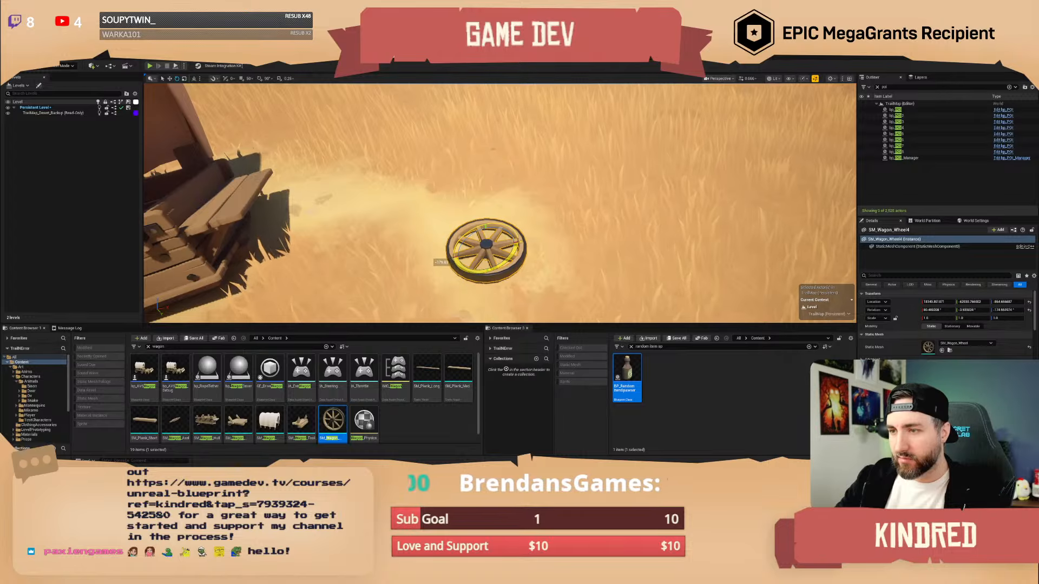
pyautogui.moveTo(307, 212); pyautogui.dragTo(188, 214, button='right')
pyautogui.scroll(-2, 306, 212)
pyautogui.press('w')
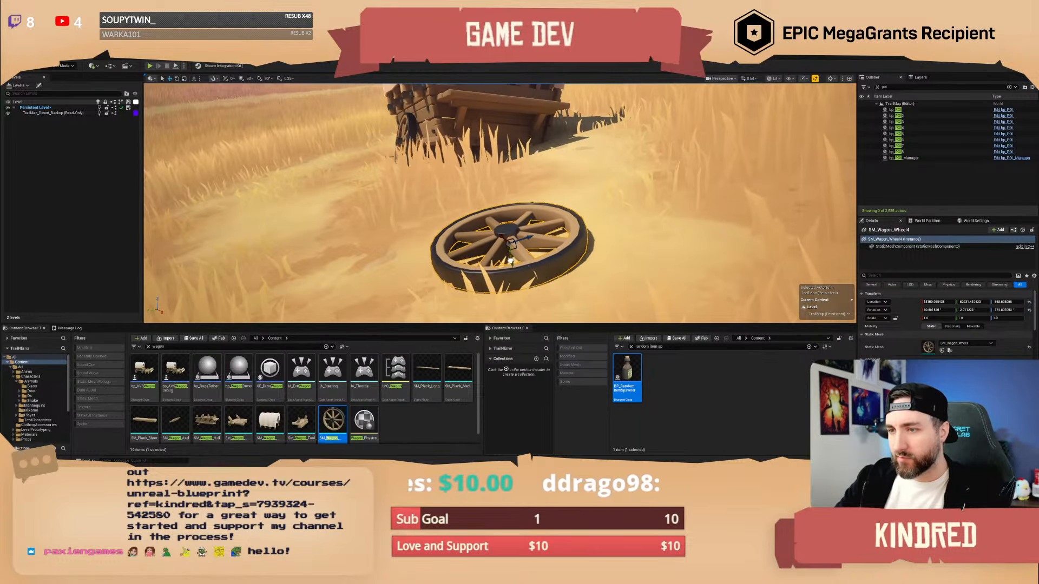
pyautogui.press('Escape')
pyautogui.press('s')
pyautogui.moveTo(503, 219); pyautogui.dragTo(482, 219, button='right')
pyautogui.scroll(6, 503, 219)
pyautogui.press('w')
pyautogui.scroll(1, 462, 208)
pyautogui.click(566, 196)
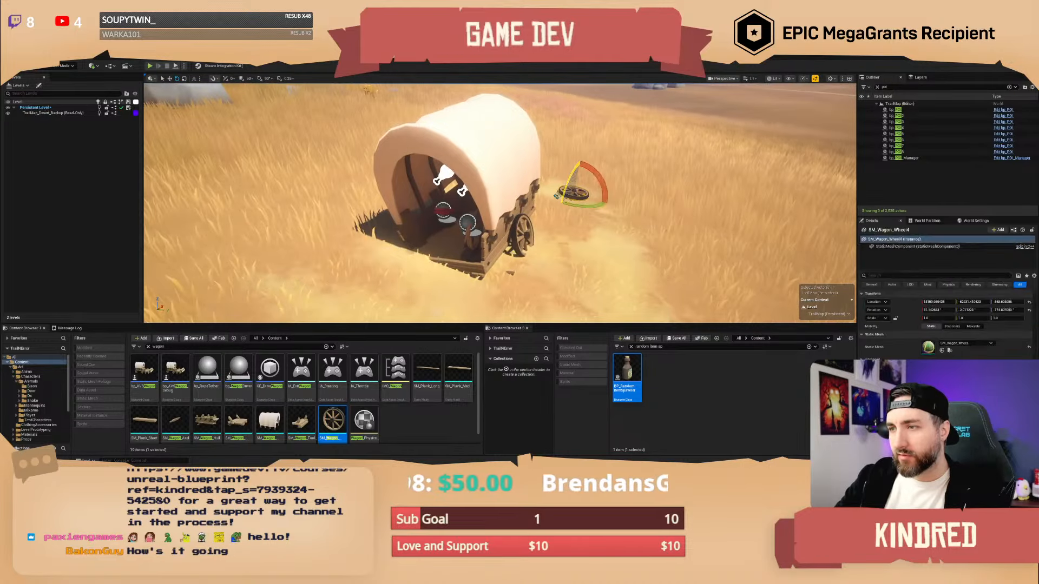
pyautogui.keyDown('shift'); pyautogui.click(519, 211); pyautogui.keyUp('shift')
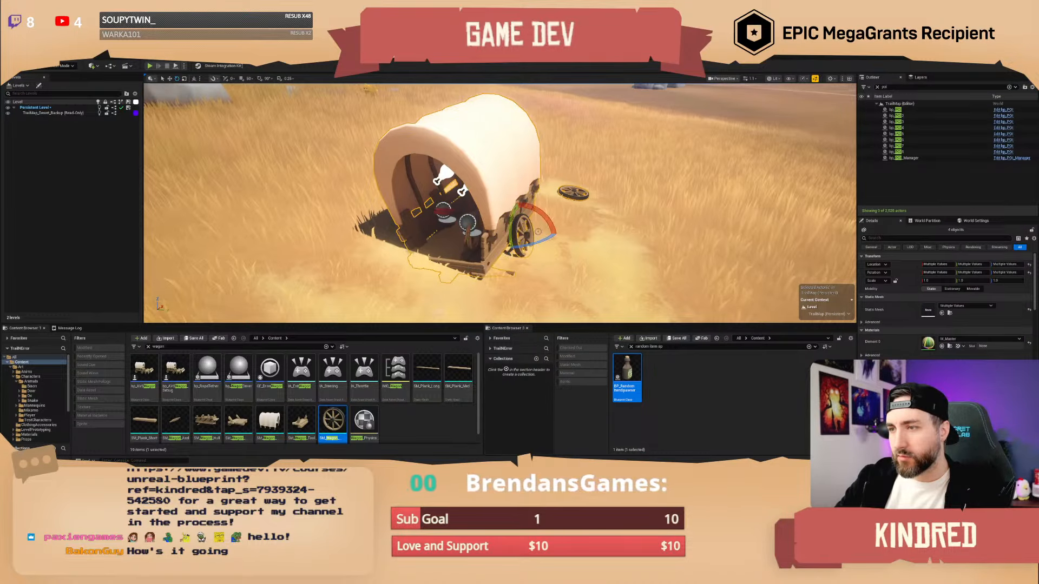
pyautogui.press('w')
pyautogui.scroll(-3, 609, 227)
pyautogui.moveTo(608, 227); pyautogui.dragTo(608, 228, button='right')
pyautogui.rightClick(608, 227)
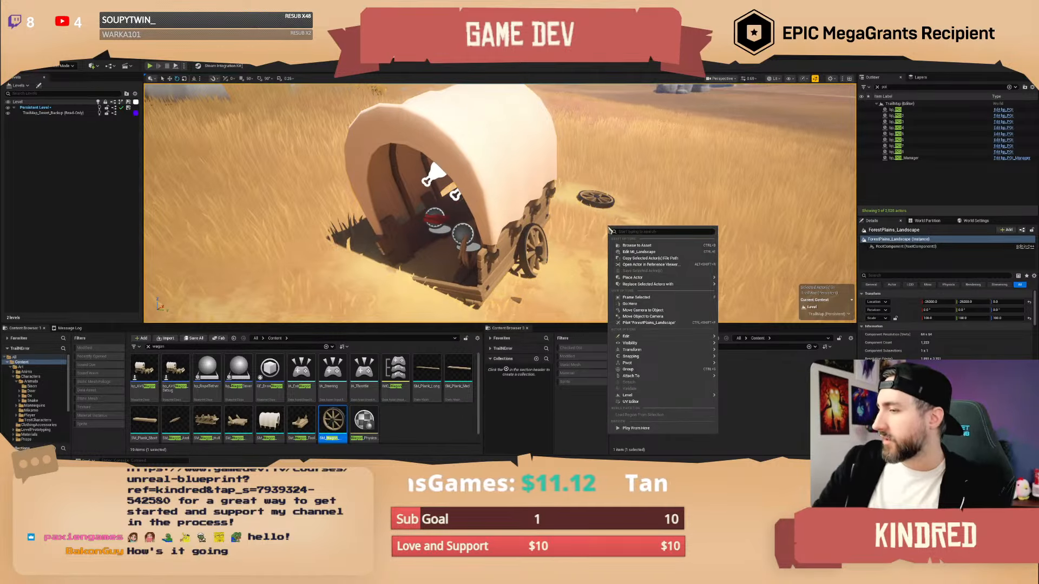
pyautogui.press('d')
pyautogui.moveTo(607, 228); pyautogui.dragTo(646, 228, button='right')
pyautogui.press('a')
pyautogui.press('a')
# - Try to attach the three item spawners, the covered wagon pieces and both wheels to another actor
pyautogui.click(483, 196)
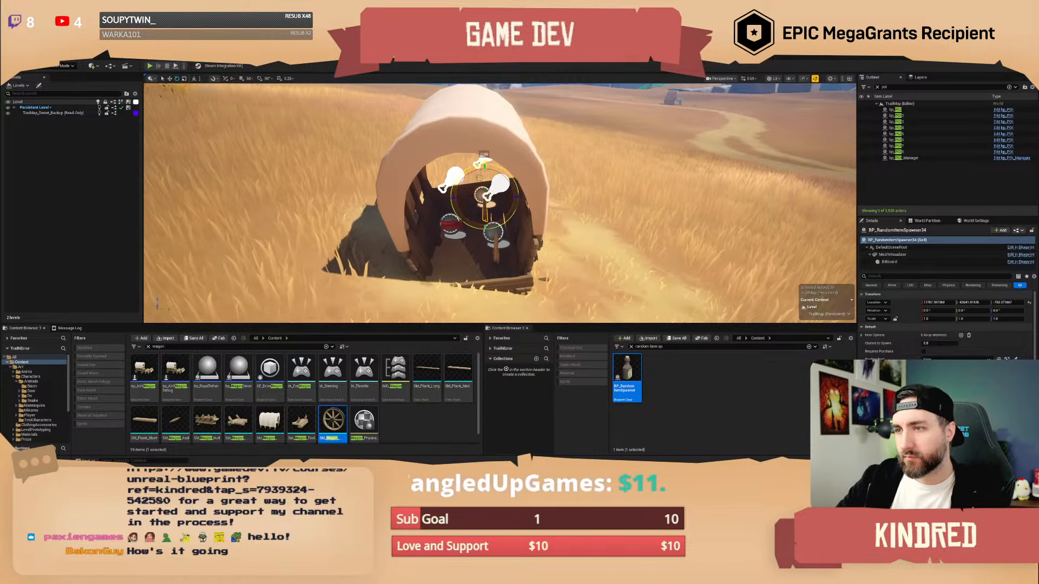
pyautogui.keyDown('shift'); pyautogui.click(451, 224); pyautogui.keyUp('shift')
pyautogui.keyDown('shift'); pyautogui.click(493, 233); pyautogui.keyUp('shift')
pyautogui.keyDown('shift'); pyautogui.click(468, 260); pyautogui.keyUp('shift')
pyautogui.press('d')
pyautogui.moveTo(563, 193); pyautogui.dragTo(527, 192, button='right')
pyautogui.keyDown('shift'); pyautogui.click(563, 193); pyautogui.keyUp('shift')
pyautogui.keyDown('shift'); pyautogui.click(670, 239); pyautogui.keyUp('shift')
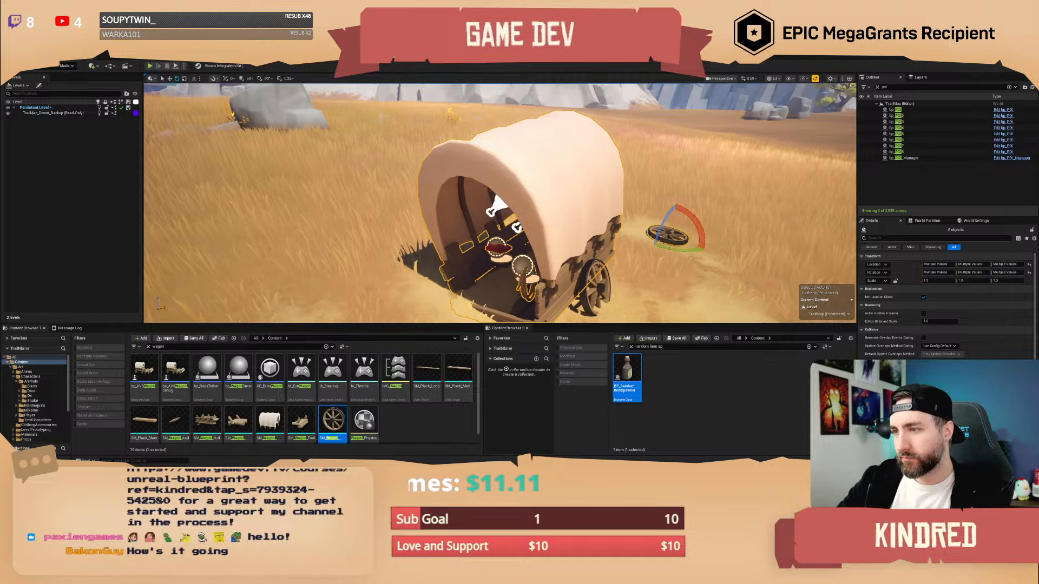
pyautogui.keyDown('shift'); pyautogui.click(594, 262); pyautogui.keyUp('shift')
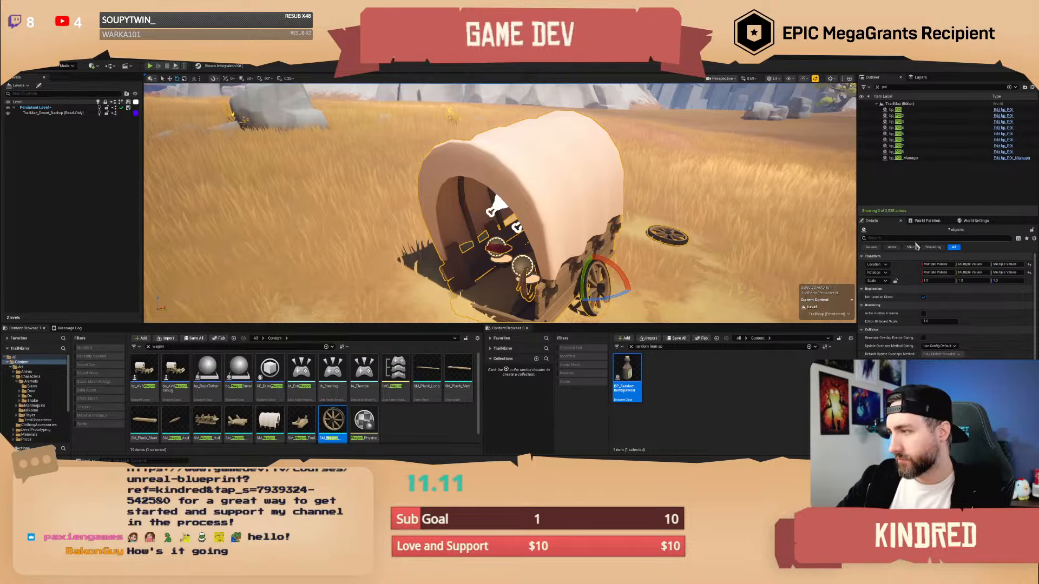
pyautogui.rightClick(607, 199)
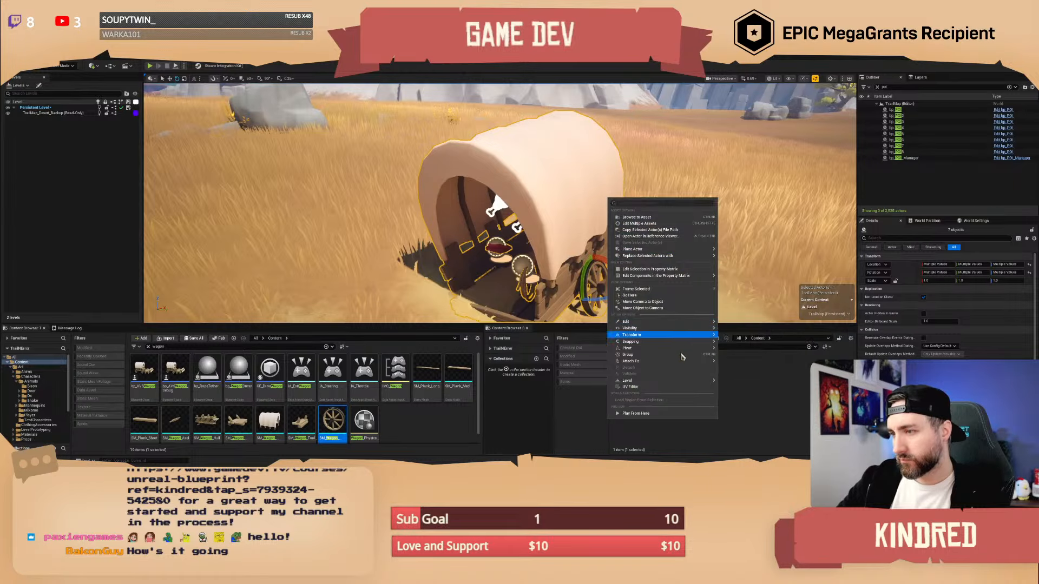
pyautogui.moveTo(684, 366)
pyautogui.click(843, 347)
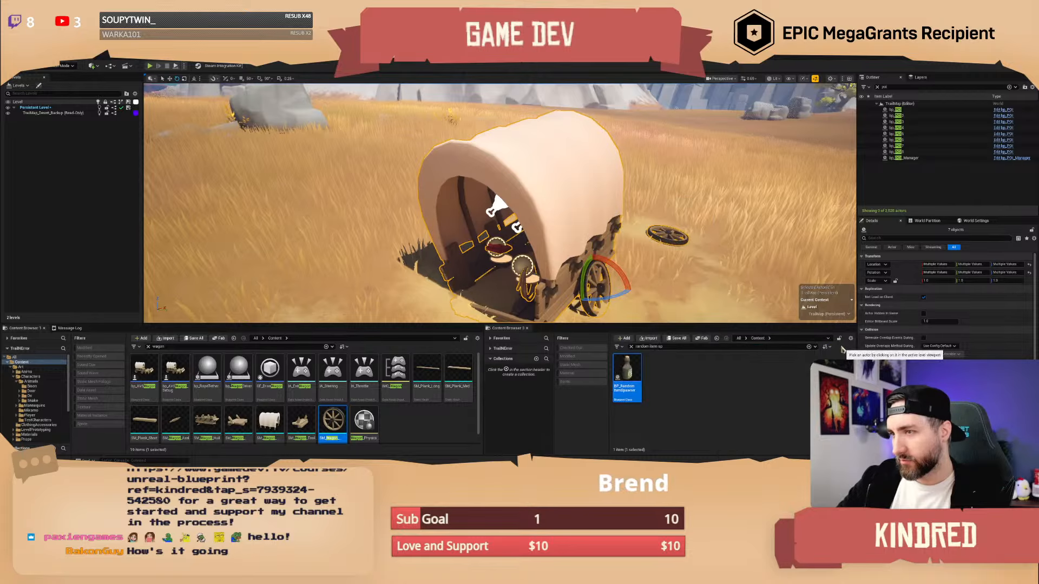
pyautogui.moveTo(610, 222); pyautogui.dragTo(644, 222, button='right')
pyautogui.press('s')
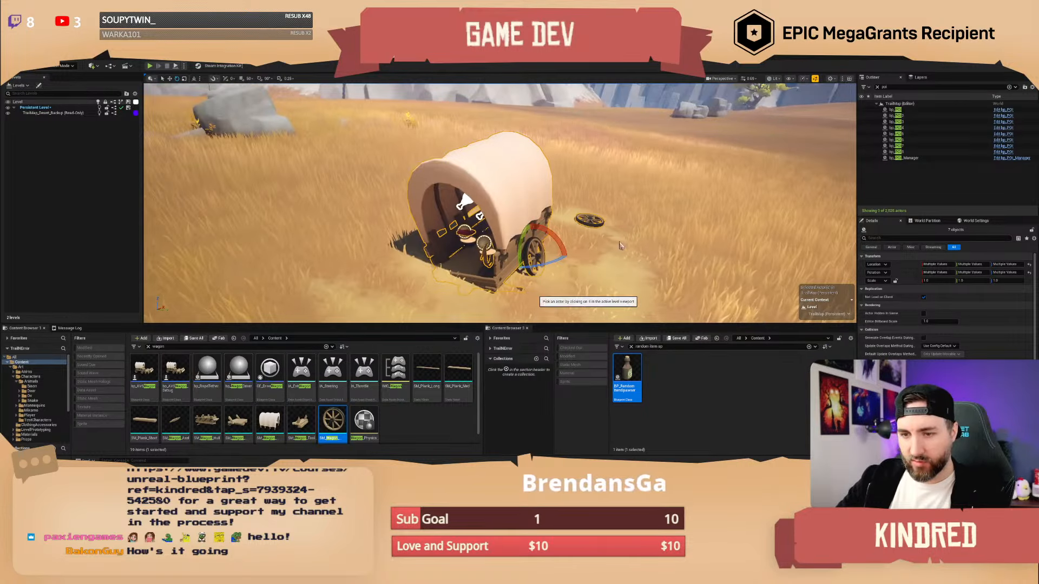
pyautogui.moveTo(622, 287); pyautogui.dragTo(615, 243, button='right')
pyautogui.press('s')
pyautogui.press('Escape')
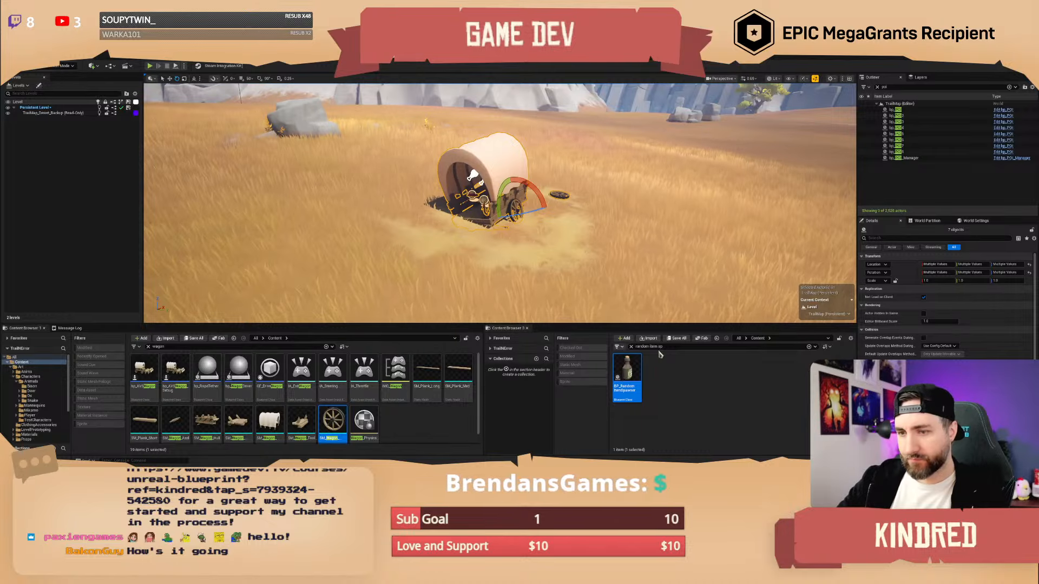
# - Place a bp_POI actor beside the covered wagon and name the point of interest "Abandoned Wagon"
pyautogui.write('p')
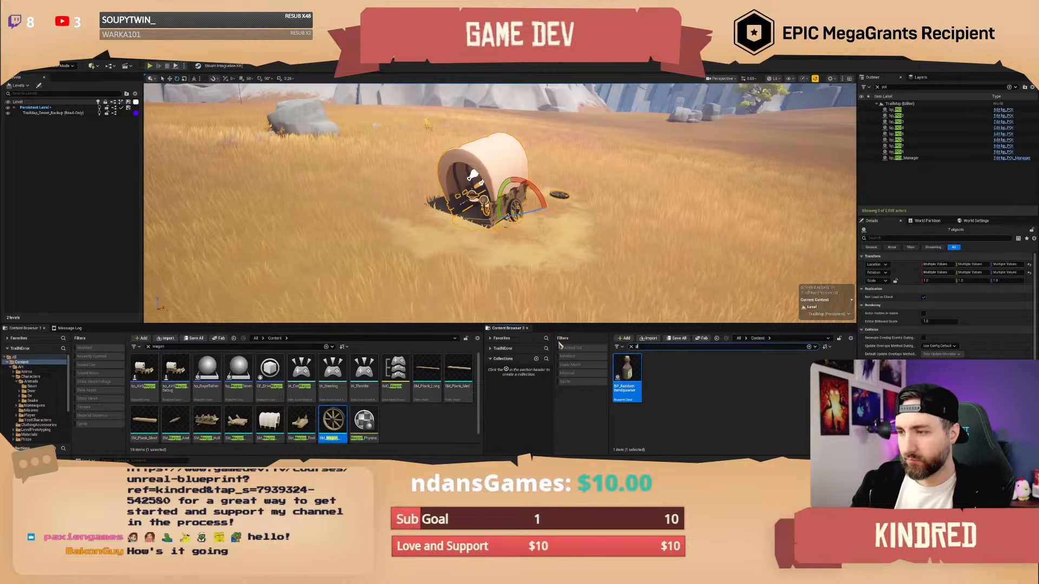
pyautogui.write('oi')
pyautogui.moveTo(620, 376); pyautogui.dragTo(524, 230)
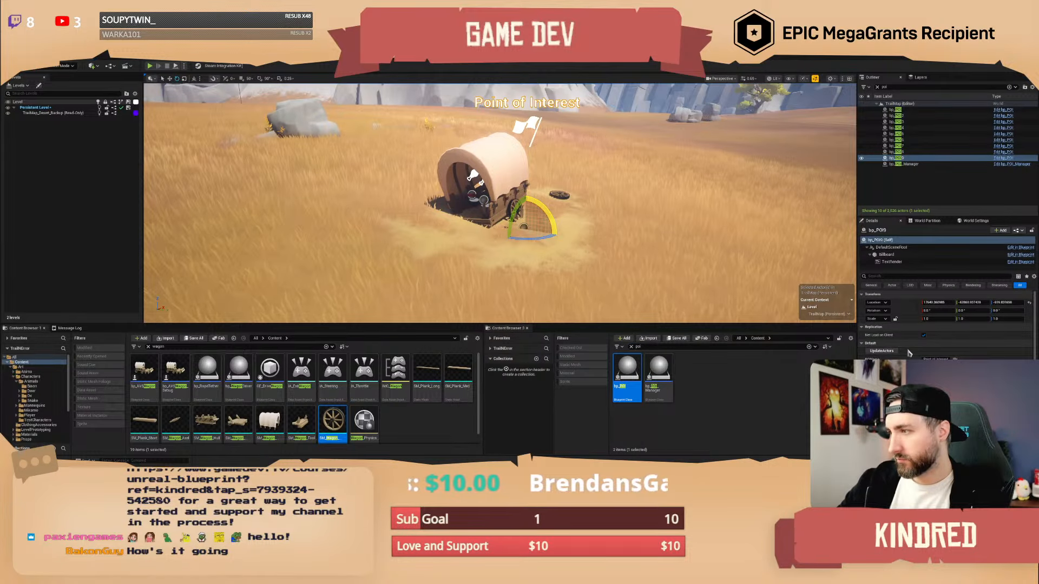
pyautogui.scroll(-2, 944, 332)
pyautogui.scroll(2, 932, 358)
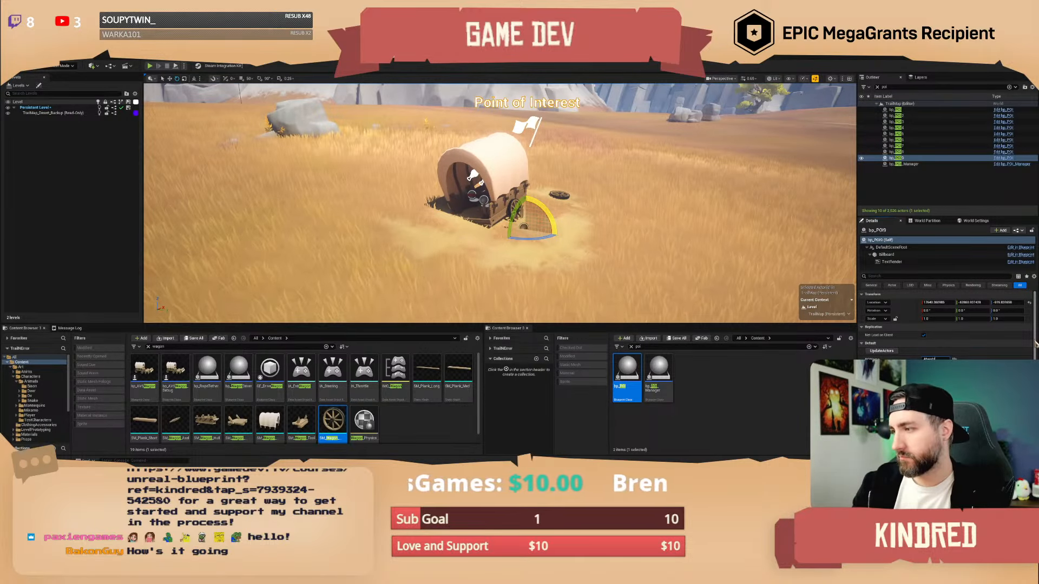
pyautogui.write('ned Wagon')
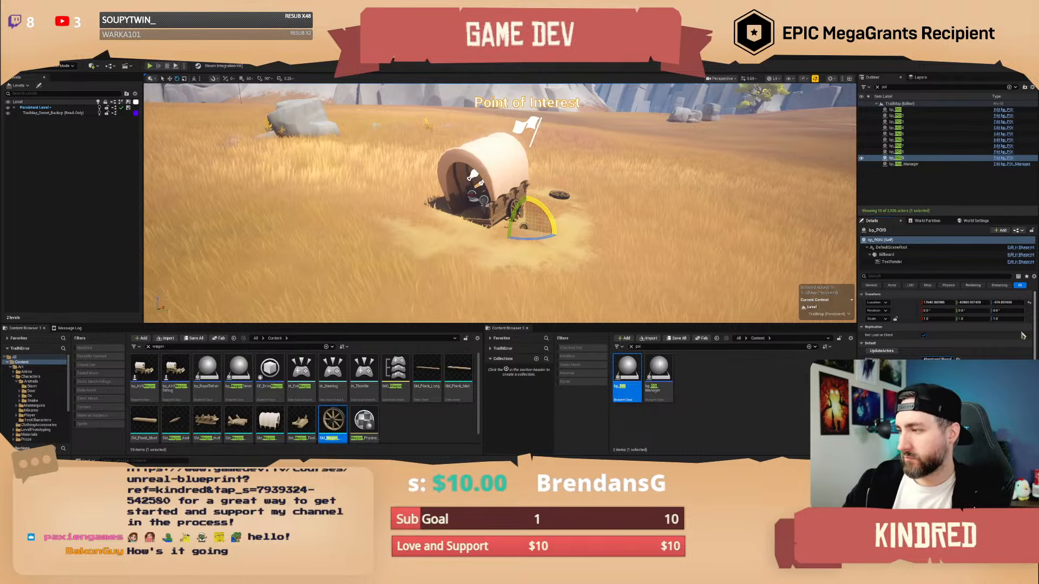
pyautogui.press('Return')
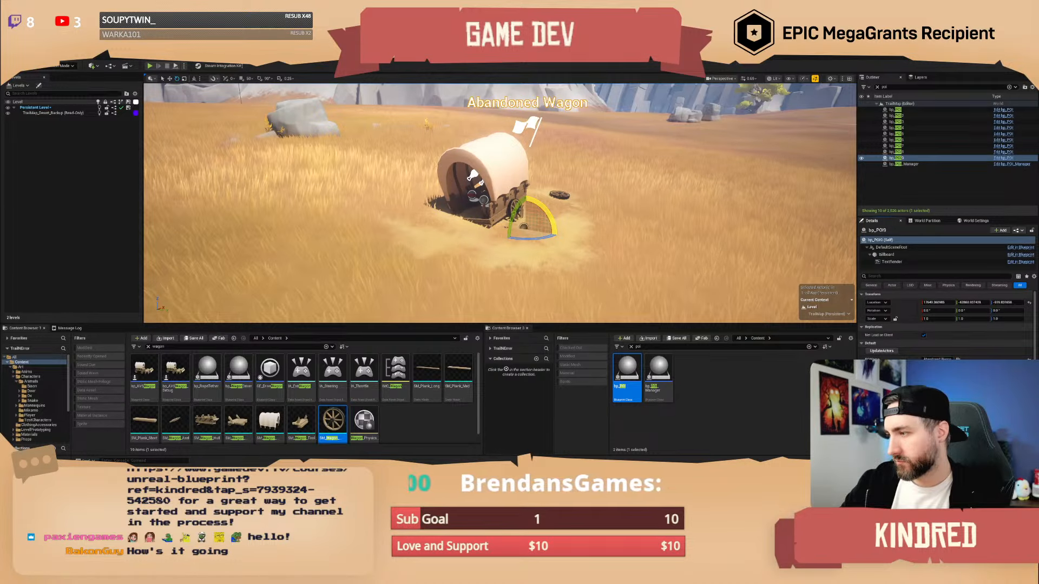
pyautogui.moveTo(545, 216); pyautogui.dragTo(531, 213, button='right')
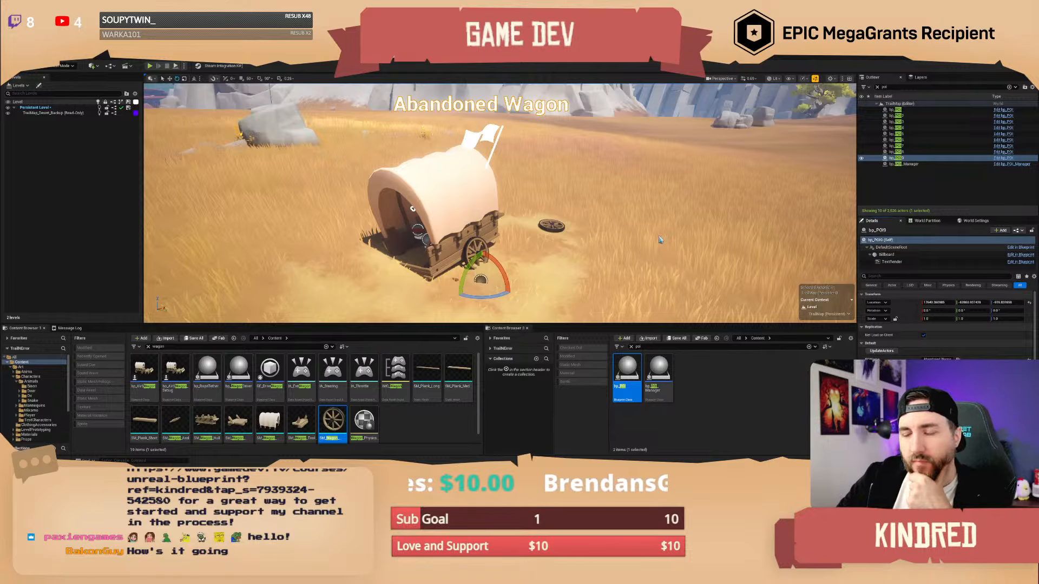
# - Open the bp_POI blueprint, set the Biome variable's default value to Plains and compile
pyautogui.hotkey('ctrl', 'e')
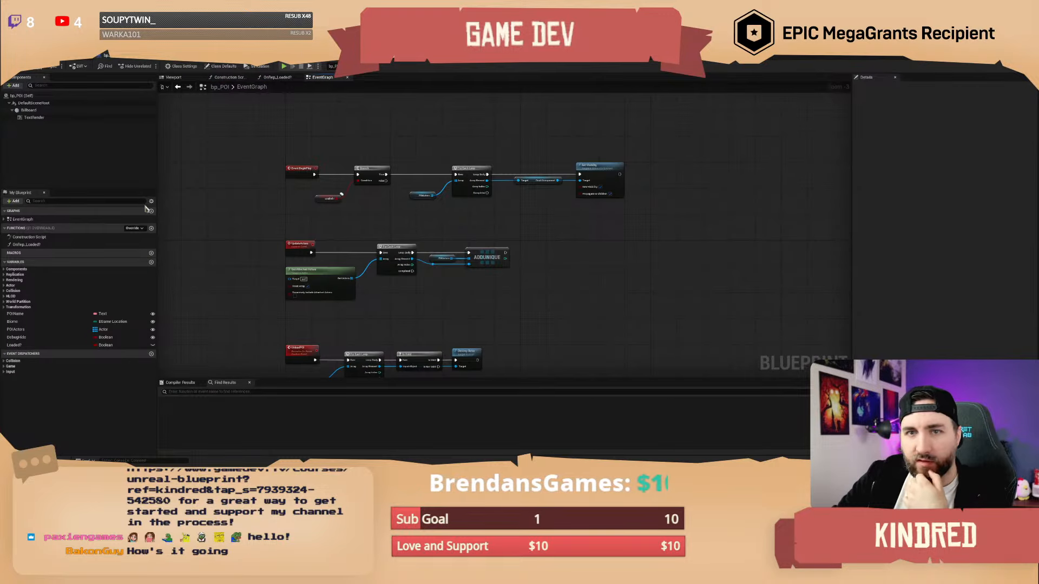
pyautogui.click(33, 321)
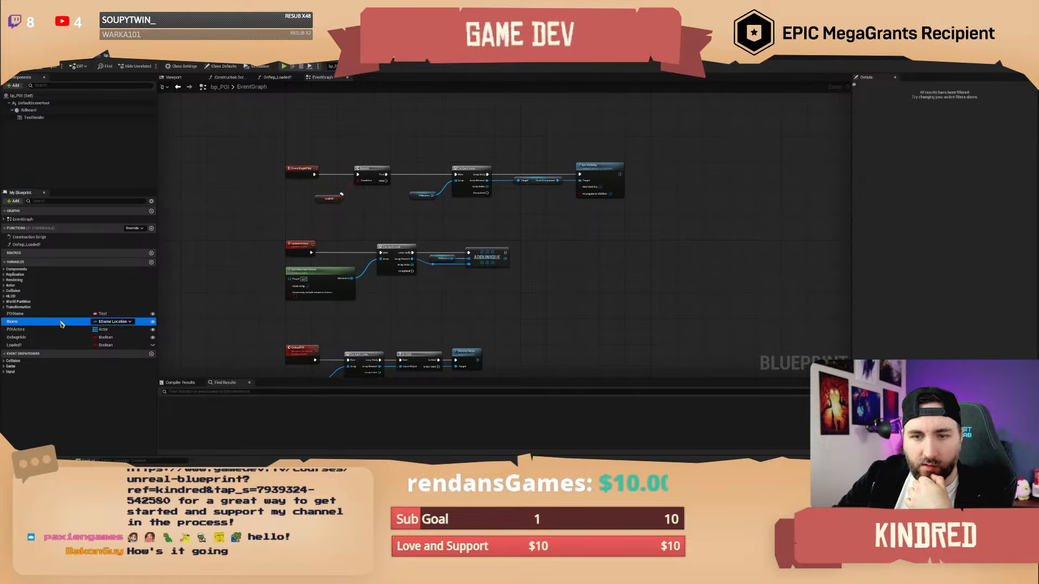
pyautogui.click(956, 212)
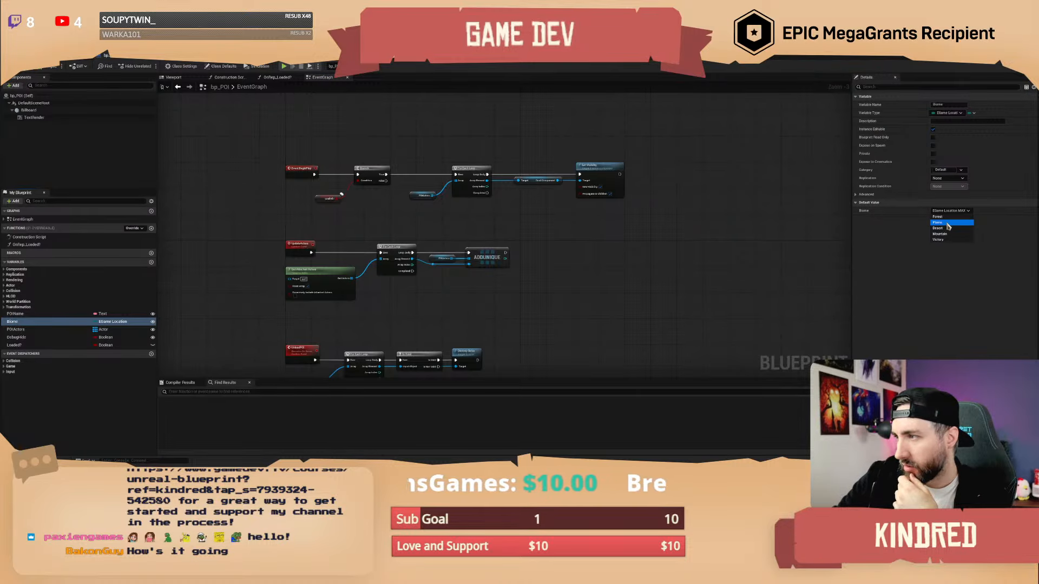
pyautogui.click(946, 222)
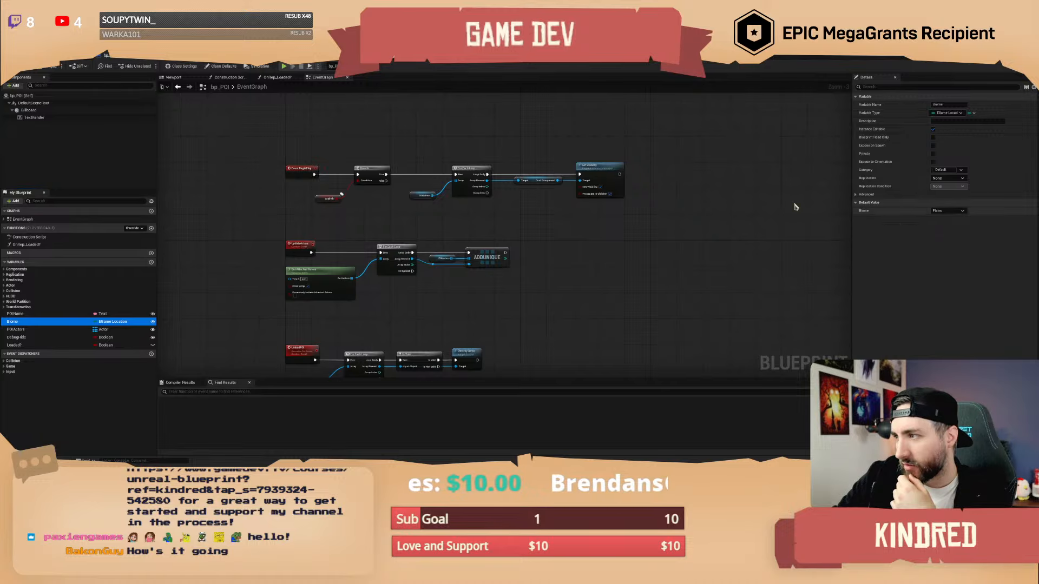
pyautogui.click(52, 67)
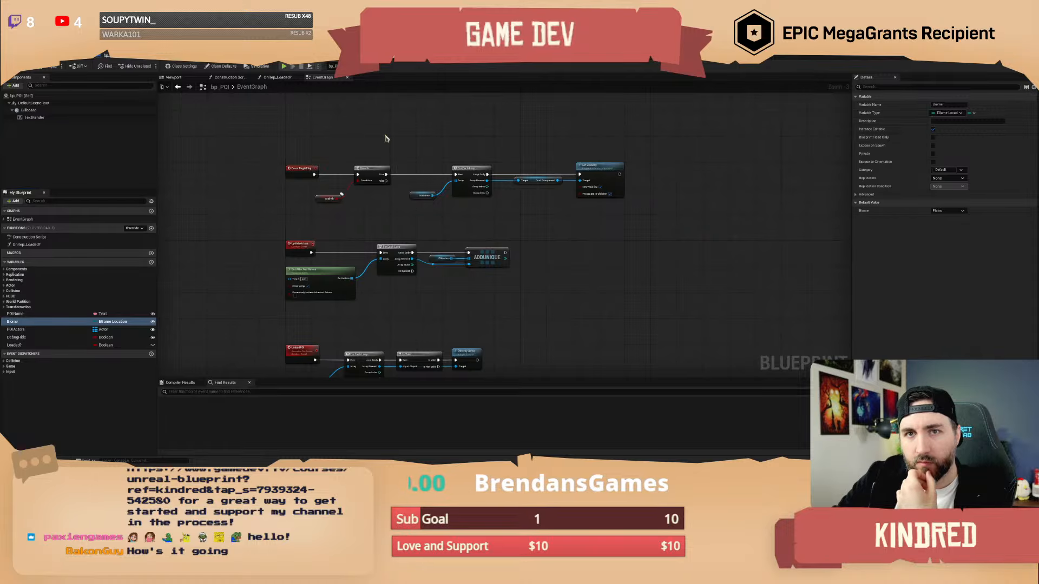
pyautogui.click(529, 325)
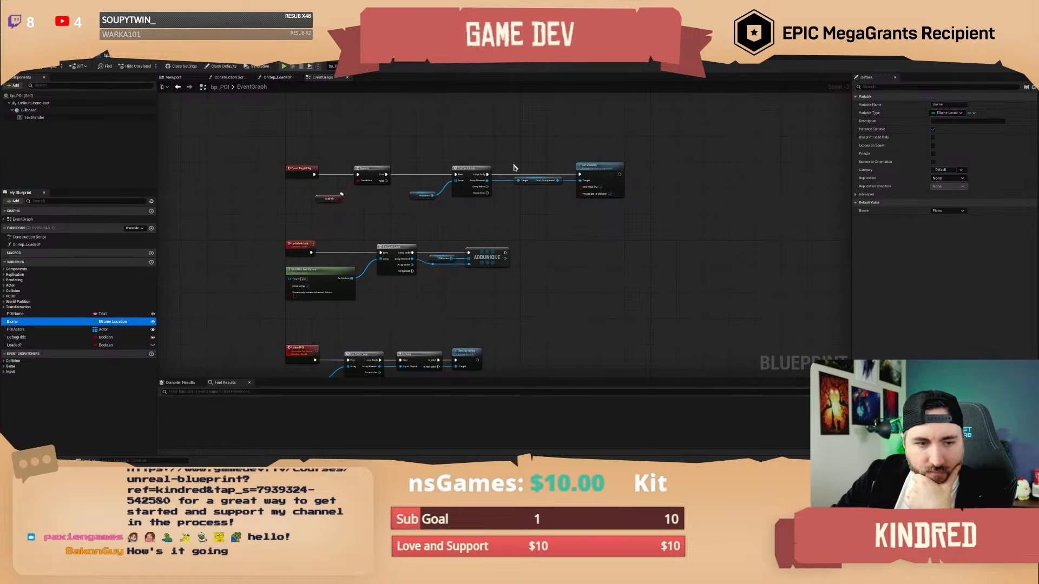
# - Add a Sphere Collision component to the bp_POI blueprint
pyautogui.moveTo(438, 146); pyautogui.dragTo(466, 157, button='right')
pyautogui.moveTo(559, 237); pyautogui.dragTo(560, 213, button='right')
pyautogui.scroll(1, 559, 213)
pyautogui.moveTo(466, 171); pyautogui.dragTo(469, 115, button='right')
pyautogui.moveTo(469, 274); pyautogui.dragTo(488, 178, button='right')
pyautogui.scroll(1, 488, 178)
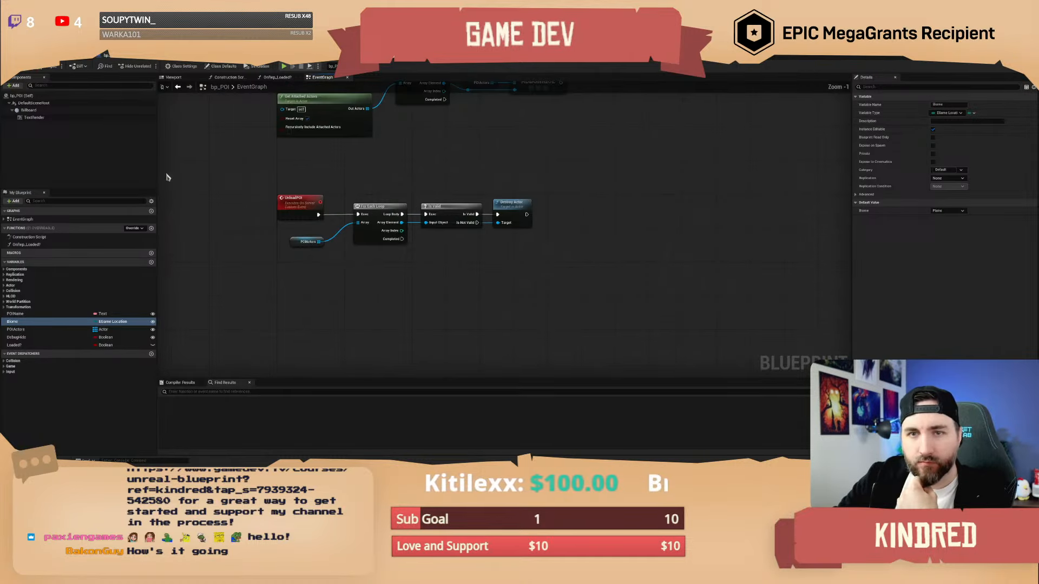
pyautogui.click(13, 85)
pyautogui.write('Sph')
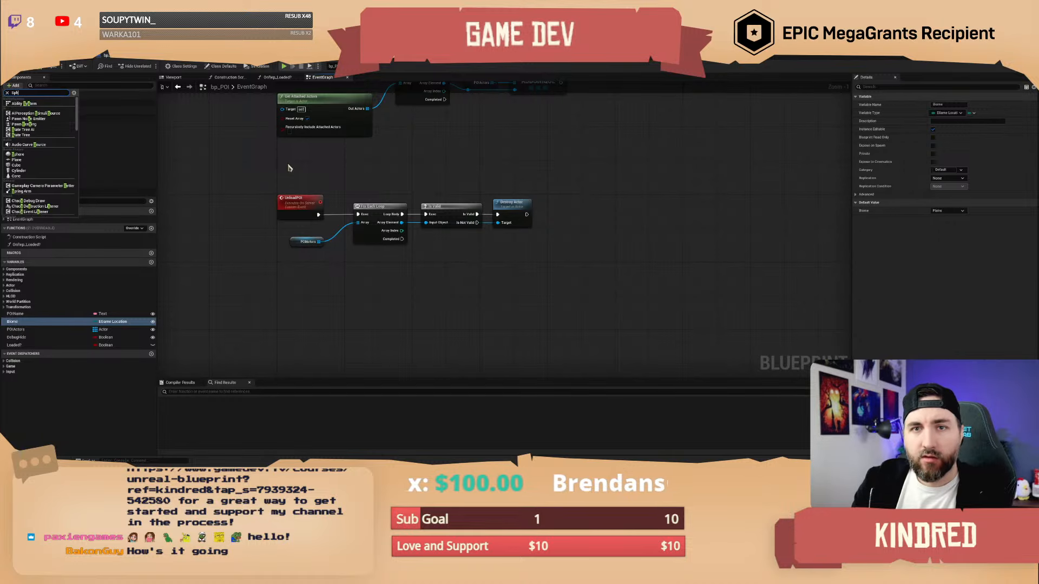
pyautogui.write('ere co')
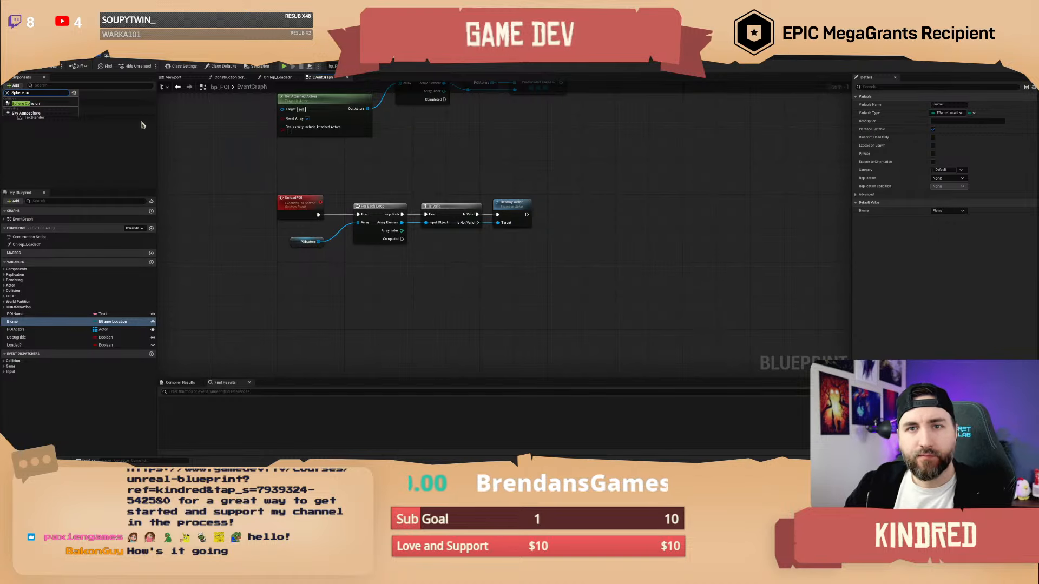
pyautogui.click(34, 107)
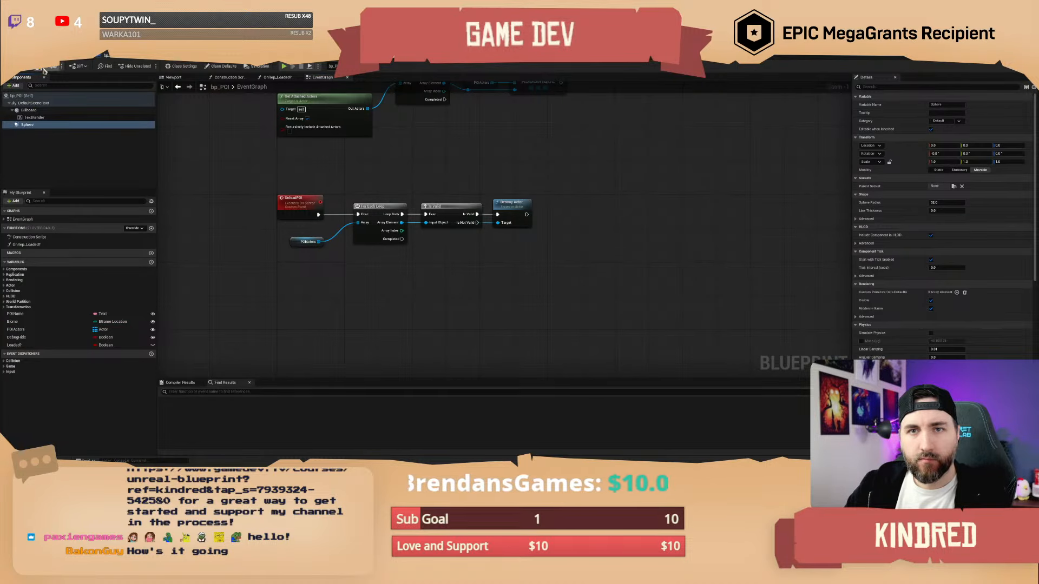
# - Create a custom event named GrabNearbyActors in the empty graph area below the UnloadPOI chain
pyautogui.click(263, 229)
pyautogui.moveTo(262, 230); pyautogui.dragTo(238, 158, button='right')
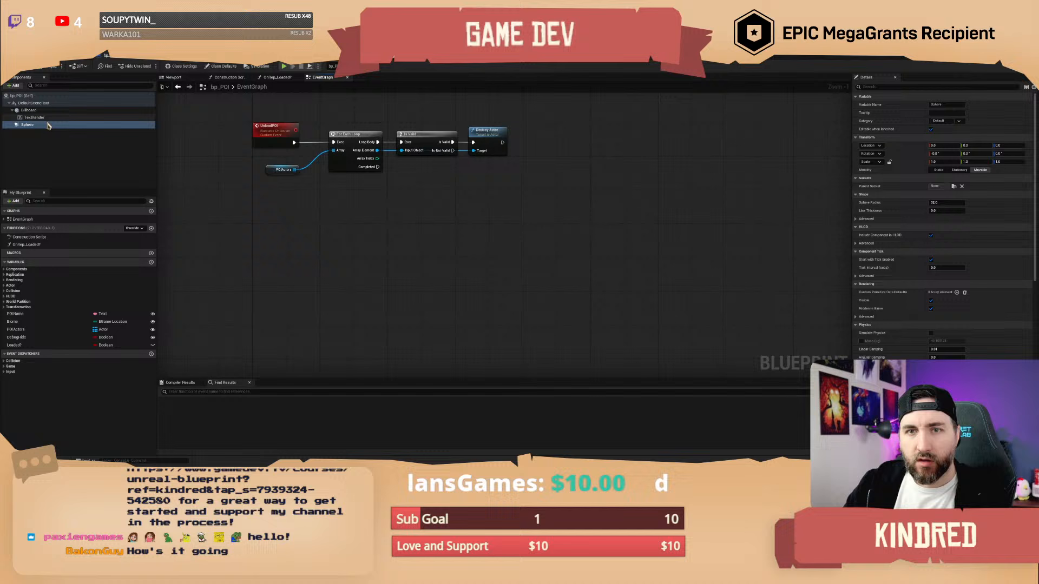
pyautogui.rightClick(282, 216)
pyautogui.write('custom event')
pyautogui.press('Return')
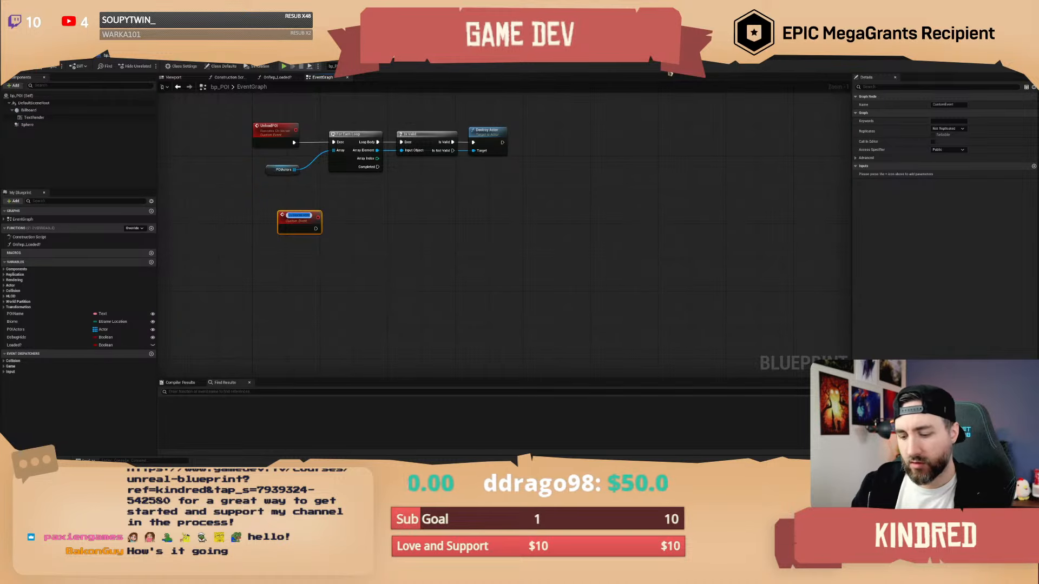
pyautogui.write('GrabNe')
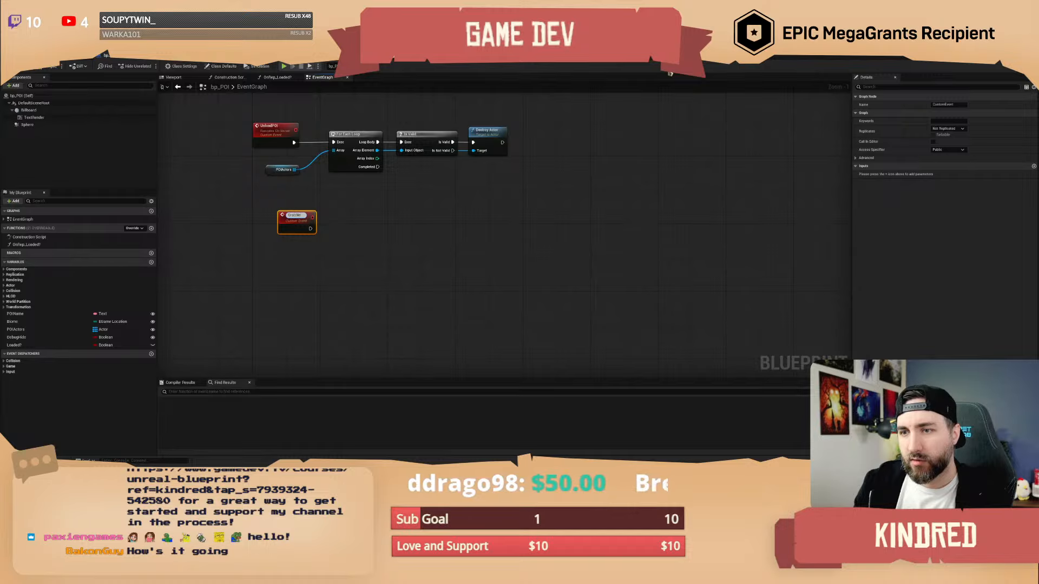
pyautogui.write('arbyActors')
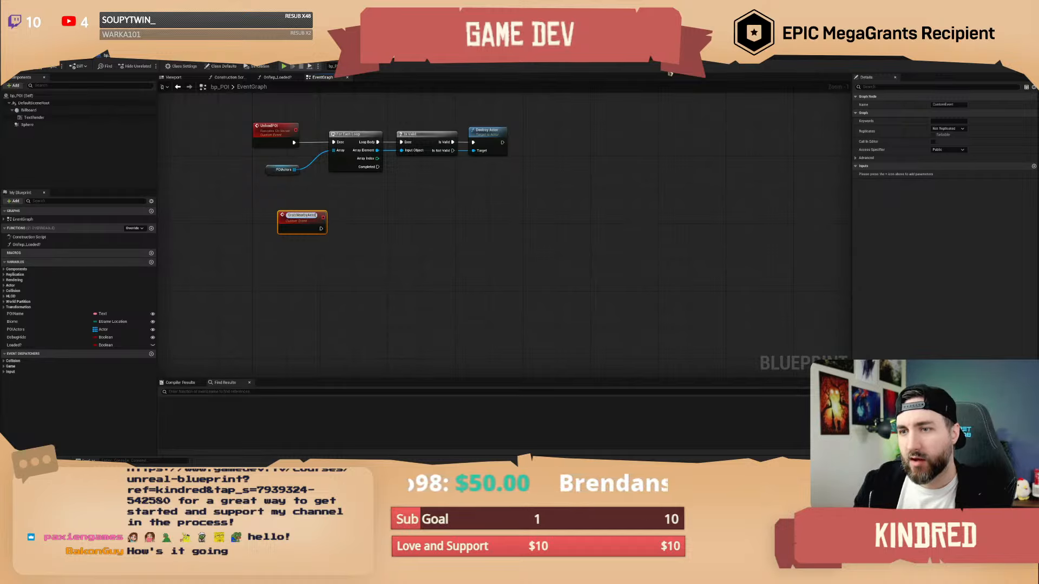
pyautogui.press('Return')
pyautogui.moveTo(305, 327); pyautogui.dragTo(348, 312, button='right')
pyautogui.scroll(1, 350, 308)
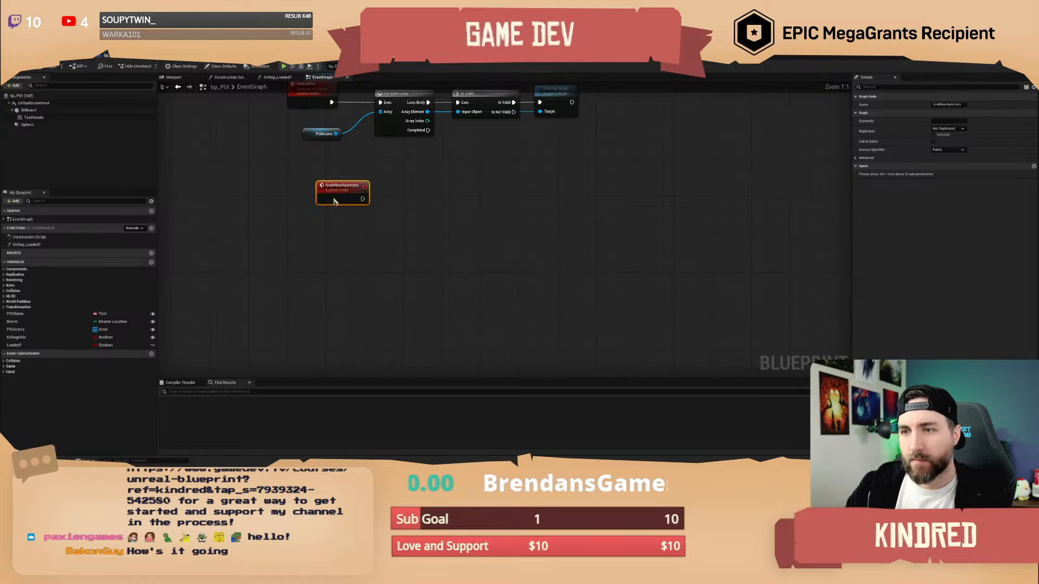
pyautogui.moveTo(334, 201); pyautogui.dragTo(303, 254)
pyautogui.click(332, 227)
# - Duplicate the For Each Loop, POIActors and Add Unique nodes from the attached-actors chain and place the copies beyond the GrabNearbyActors event
pyautogui.moveTo(357, 226)
pyautogui.mouseDown(button='right')
pyautogui.moveTo(327, 266)
pyautogui.moveTo(343, 211)
pyautogui.mouseUp(button='right')
pyautogui.moveTo(341, 254); pyautogui.dragTo(332, 255, button='right')
pyautogui.moveTo(373, 108); pyautogui.dragTo(364, 264, button='right')
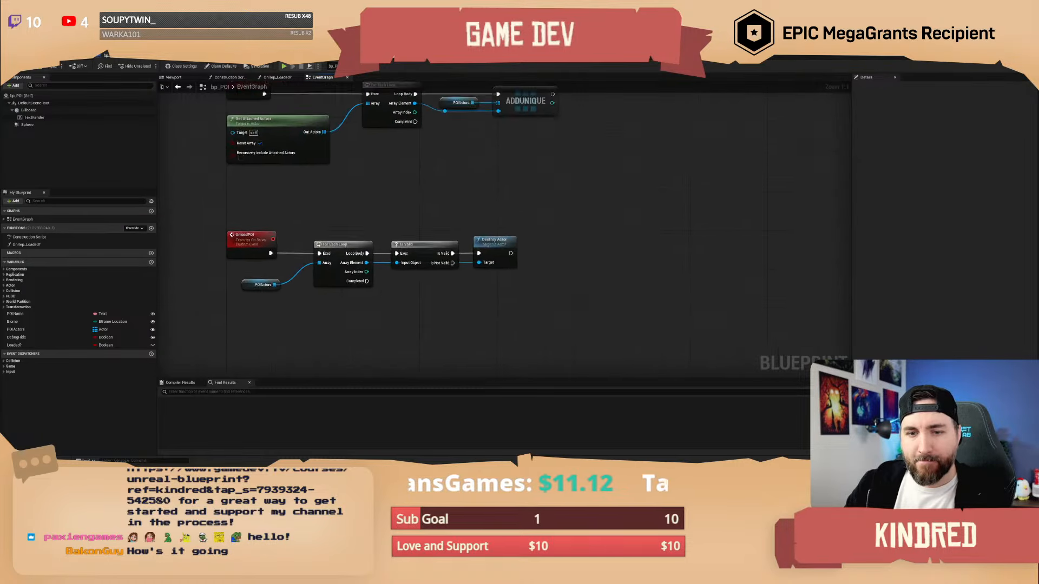
pyautogui.moveTo(363, 130); pyautogui.dragTo(362, 235, button='right')
pyautogui.moveTo(301, 161); pyautogui.dragTo(383, 185)
pyautogui.moveTo(406, 346); pyautogui.dragTo(396, 172, button='right')
pyautogui.moveTo(403, 219); pyautogui.dragTo(399, 216, button='right')
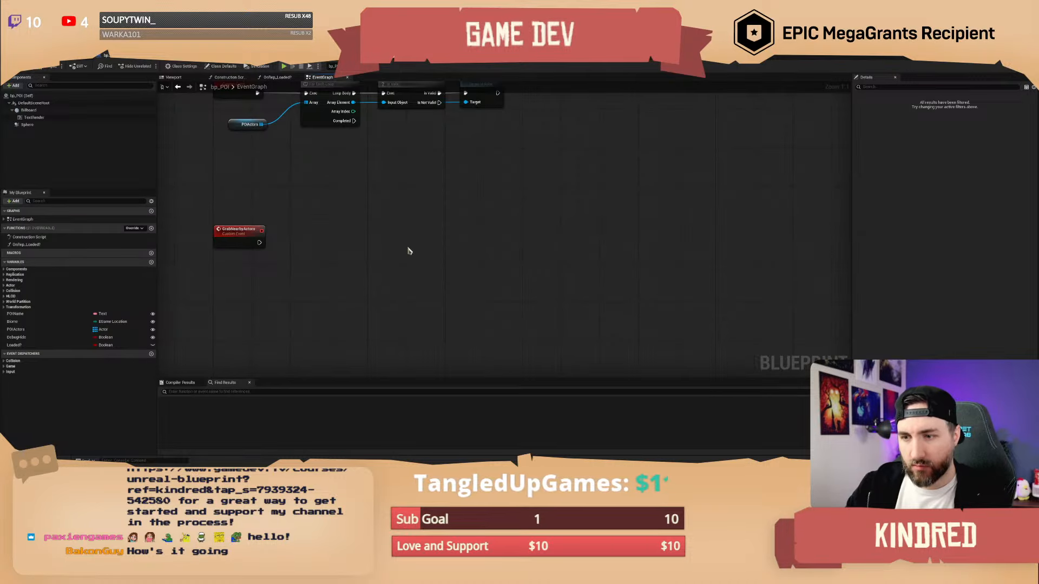
pyautogui.hotkey('ctrl', 'v')
pyautogui.moveTo(371, 236); pyautogui.dragTo(509, 246)
pyautogui.moveTo(381, 266)
pyautogui.mouseDown(button='right')
pyautogui.moveTo(432, 257)
pyautogui.moveTo(396, 261)
pyautogui.mouseUp(button='right')
pyautogui.click(433, 256)
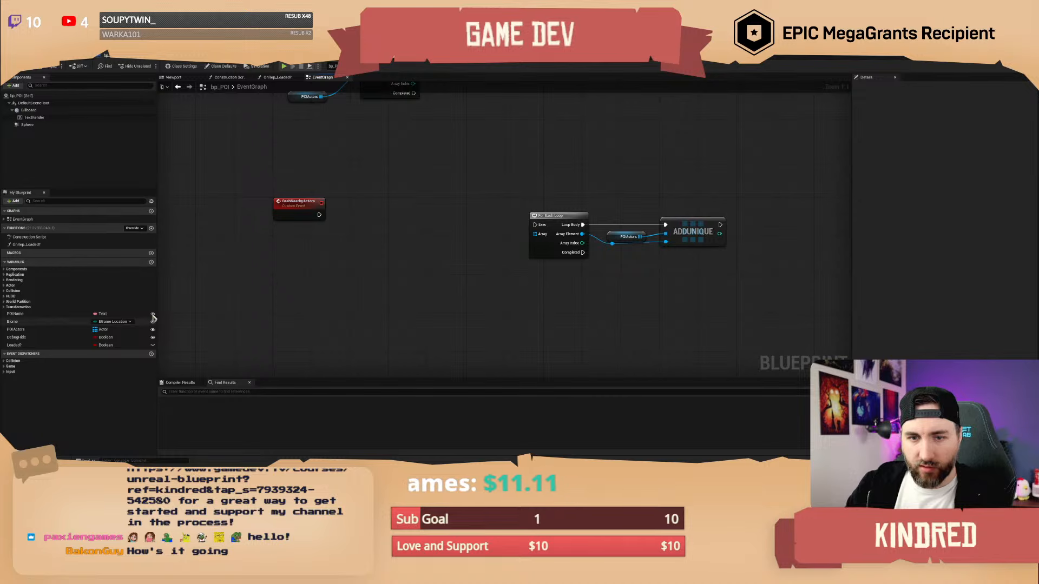
# - Add a reference to the Sphere component and feed it into a Get Overlapping Actors node below the GrabNearbyActors event
pyautogui.moveTo(278, 267); pyautogui.dragTo(283, 274, button='right')
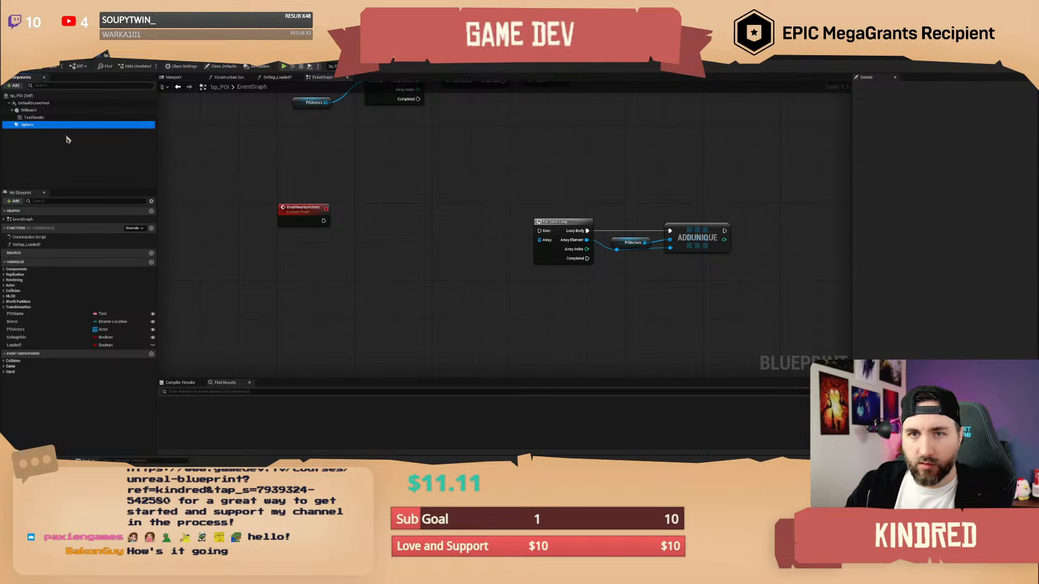
pyautogui.moveTo(27, 125); pyautogui.dragTo(331, 270)
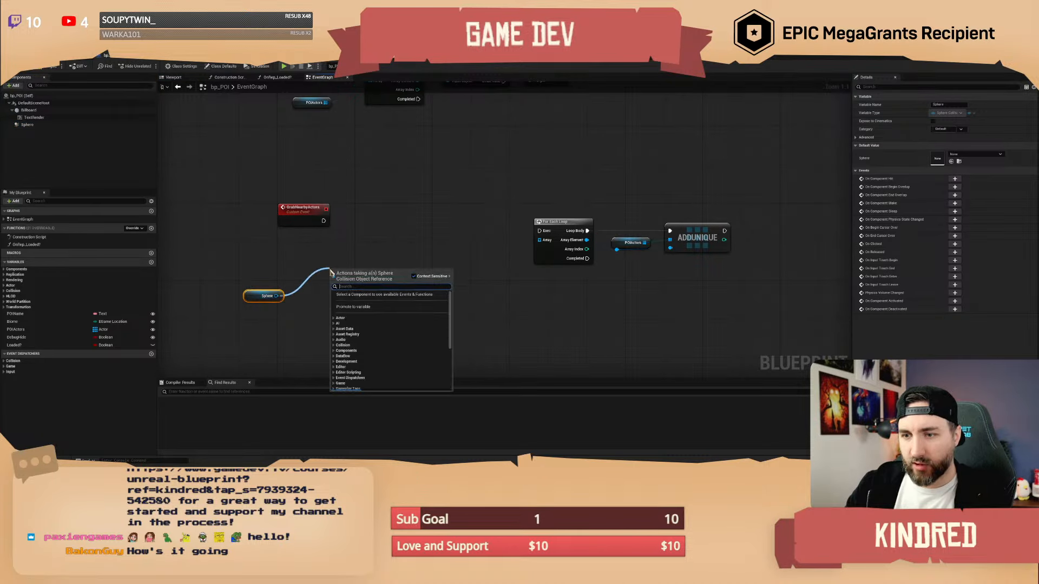
pyautogui.write('get overlapp')
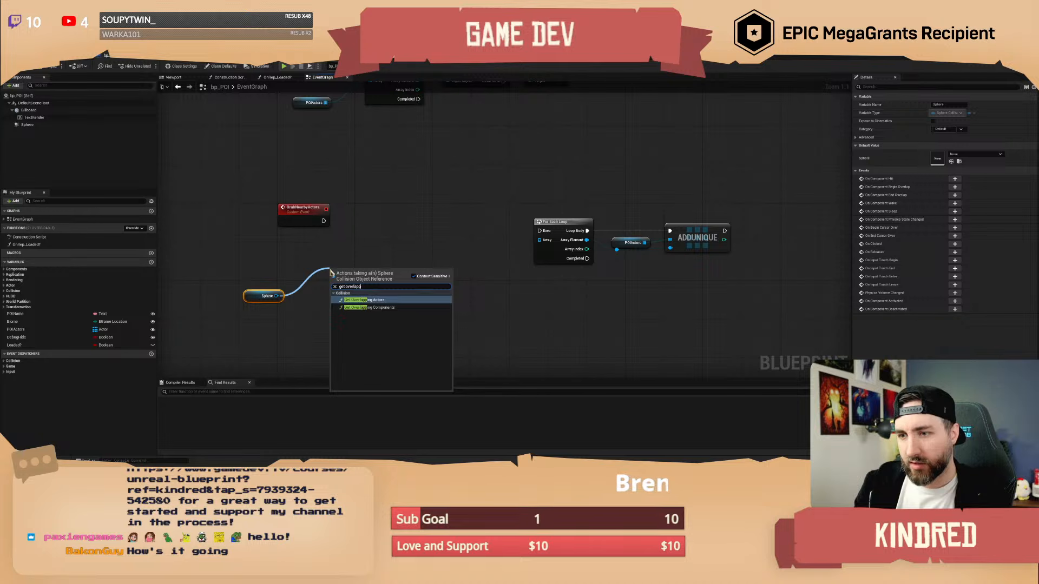
pyautogui.click(375, 302)
pyautogui.moveTo(332, 283); pyautogui.dragTo(297, 280)
pyautogui.click(358, 261)
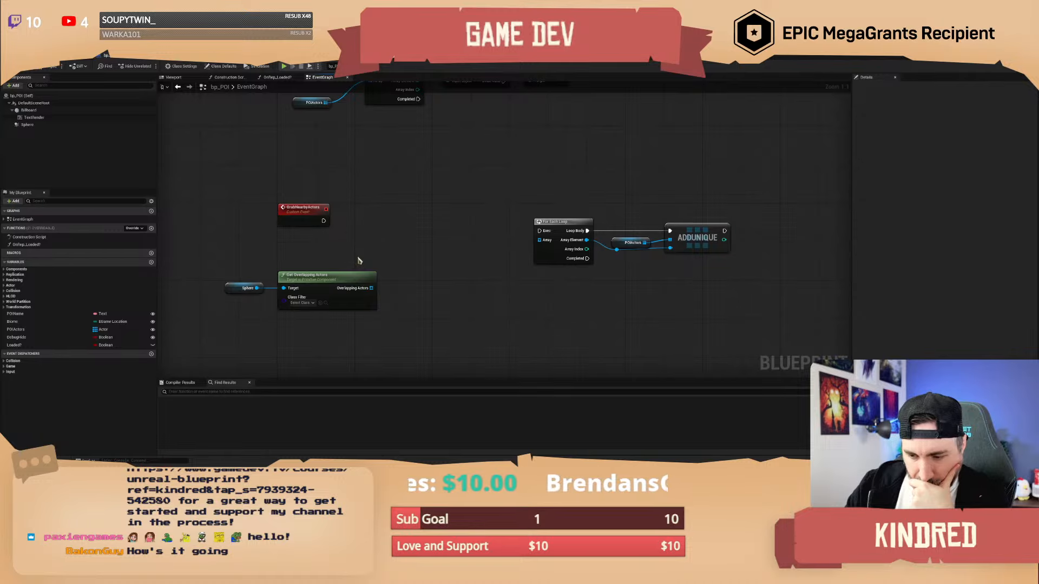
pyautogui.moveTo(406, 250); pyautogui.dragTo(391, 245, button='right')
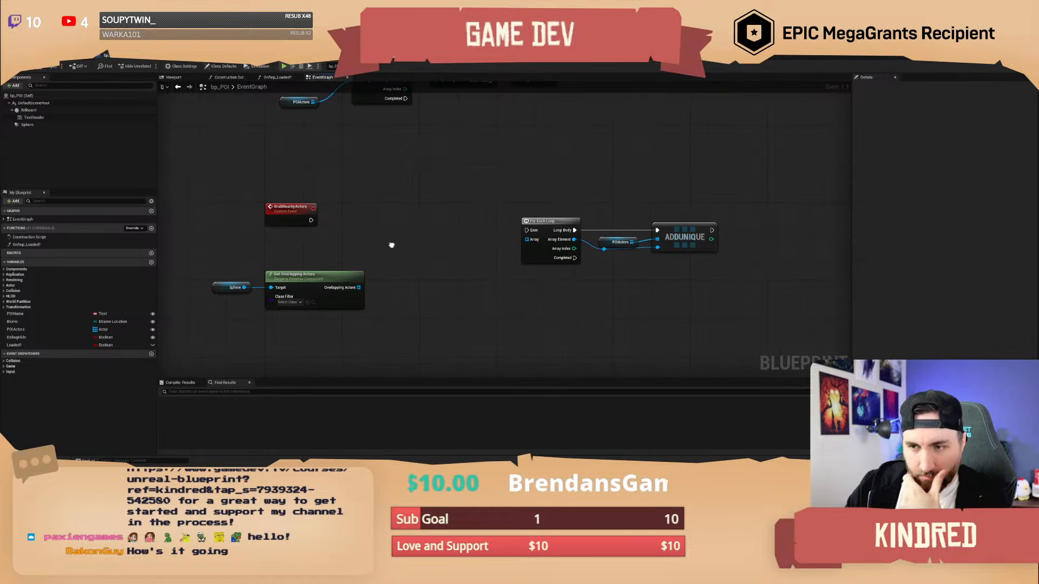
pyautogui.click(288, 302)
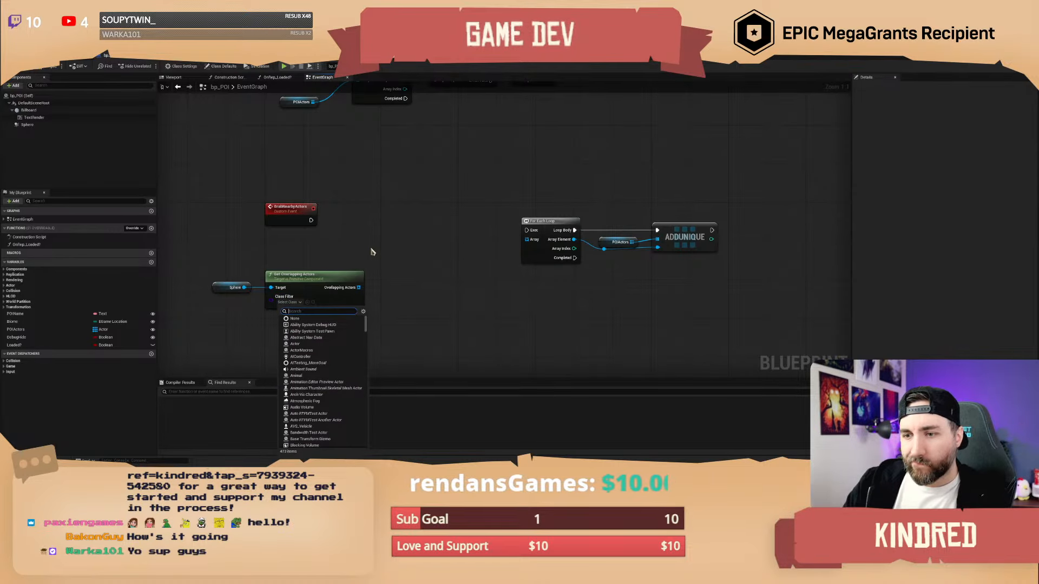
pyautogui.moveTo(380, 285)
pyautogui.mouseDown(button='right')
pyautogui.moveTo(377, 305)
pyautogui.moveTo(383, 288)
pyautogui.mouseUp(button='right')
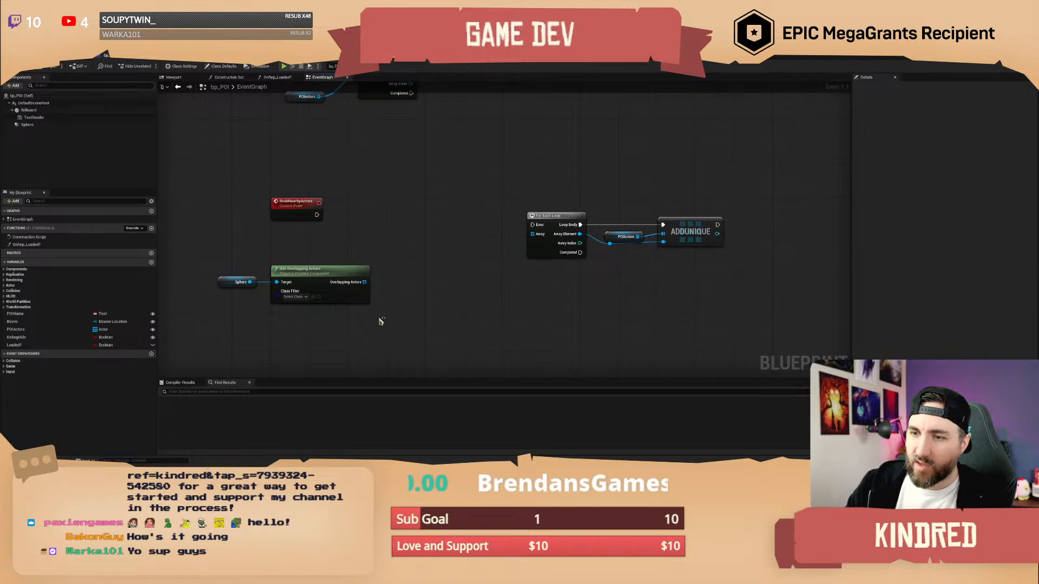
pyautogui.click(345, 300)
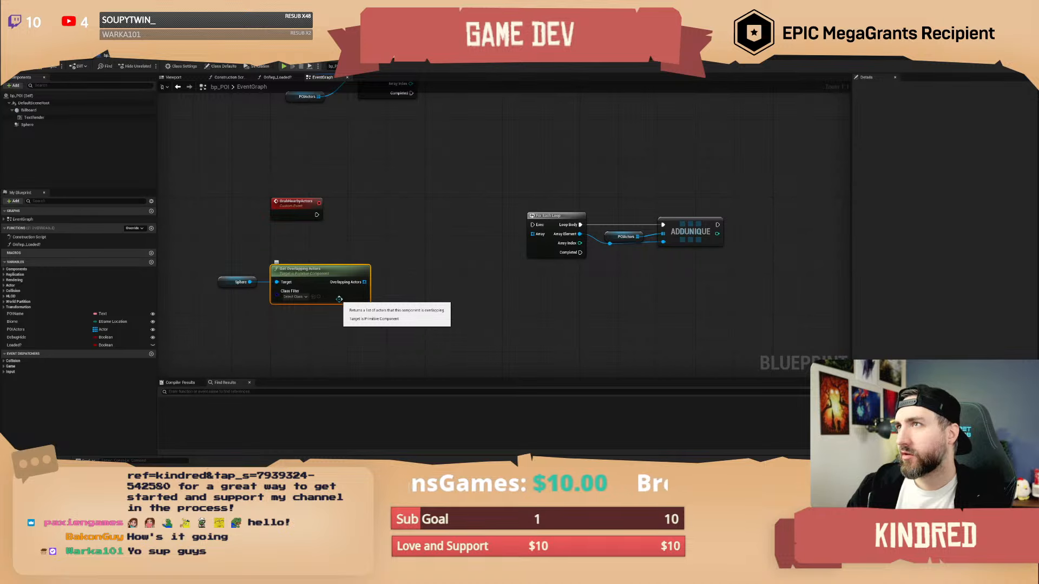
pyautogui.click(404, 250)
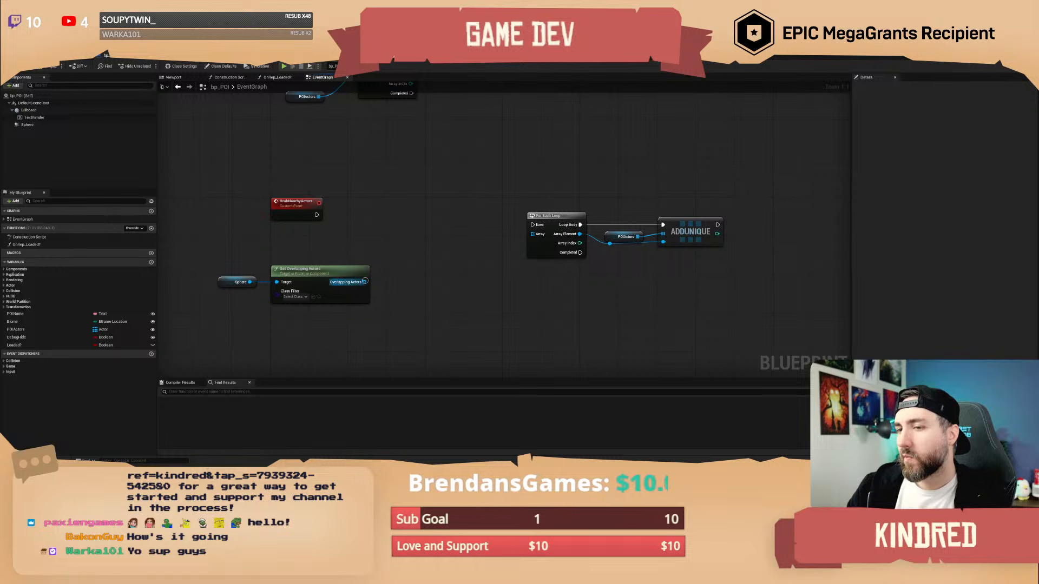
pyautogui.moveTo(364, 282); pyautogui.dragTo(399, 256)
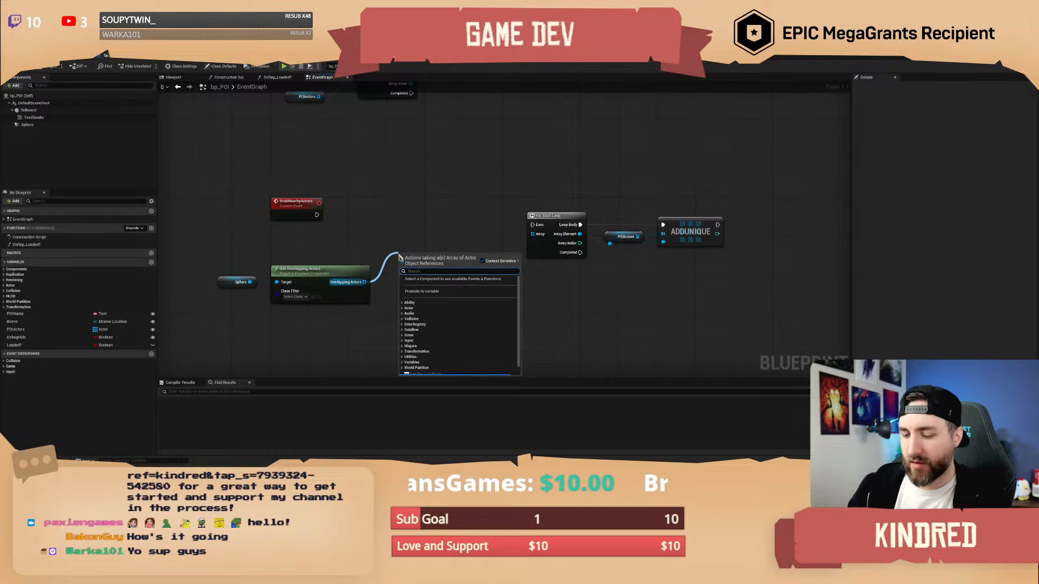
pyautogui.write('for eac')
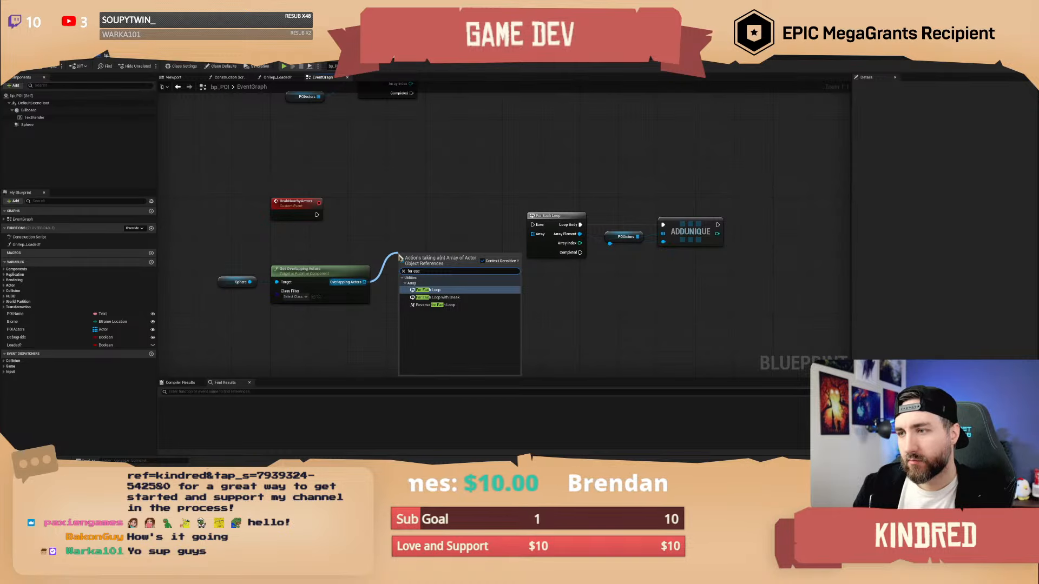
pyautogui.press('Escape')
# - Connect GrabNearbyActors and the Overlapping Actors output to the copied For Each Loop, and move the loop closer to them
pyautogui.moveTo(364, 282); pyautogui.dragTo(317, 215)
pyautogui.moveTo(592, 198); pyautogui.dragTo(543, 201, button='right')
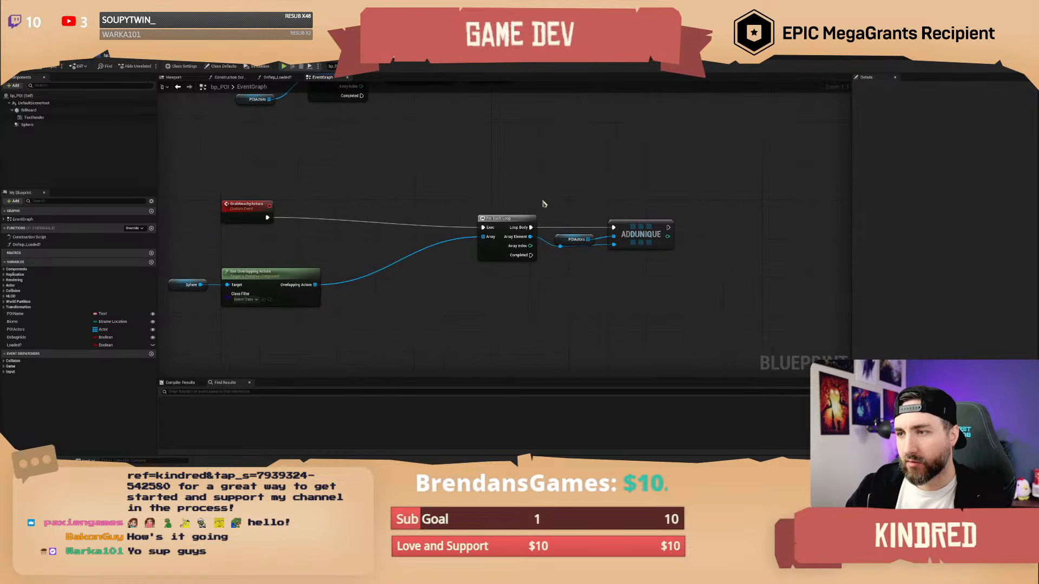
pyautogui.moveTo(509, 218); pyautogui.dragTo(444, 243)
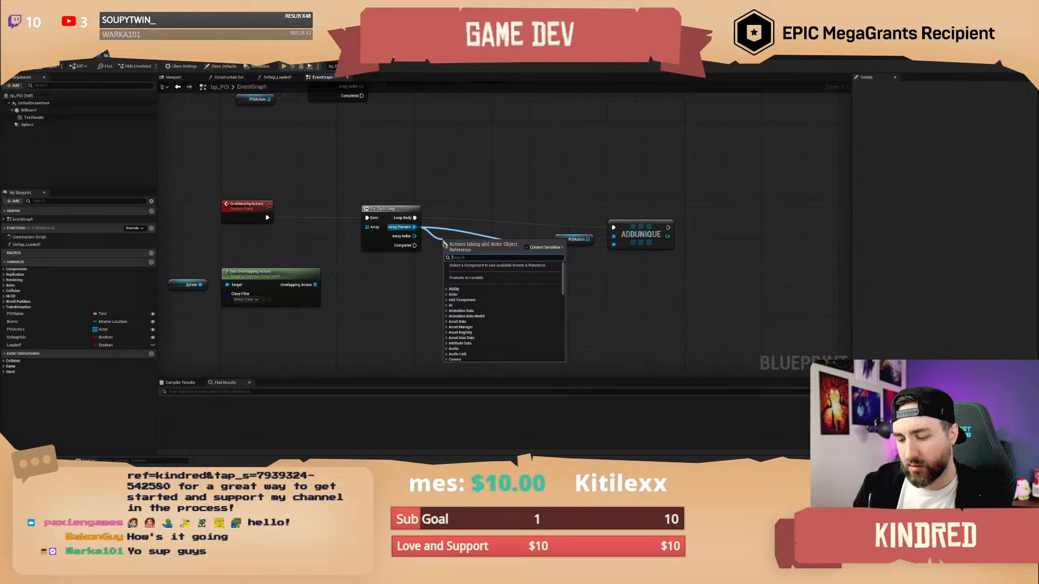
# - Cast the loop's Array Element to StaticMeshActor and run the cast from Loop Body
pyautogui.write('cast to sta')
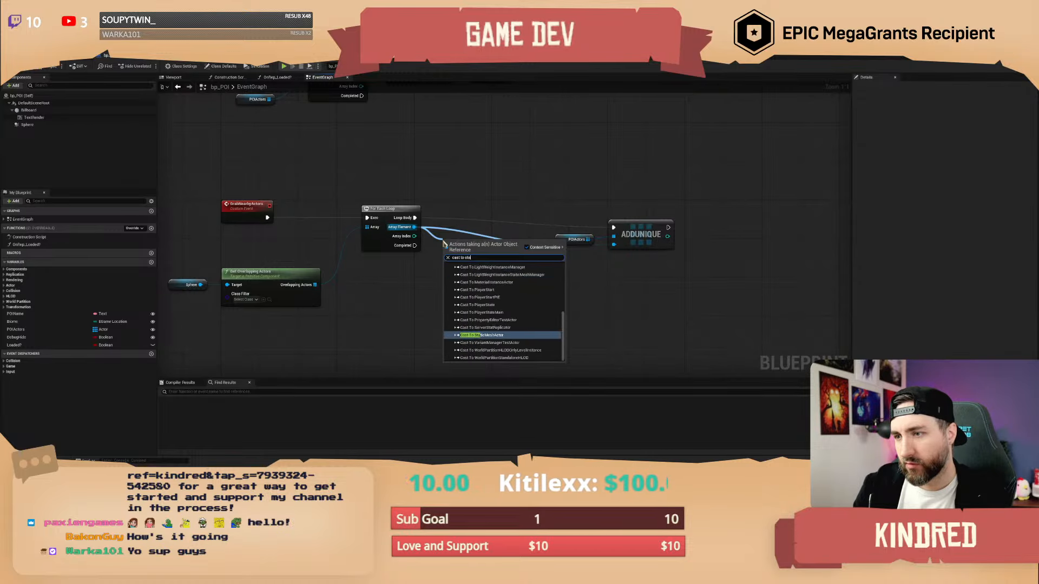
pyautogui.write('tic m')
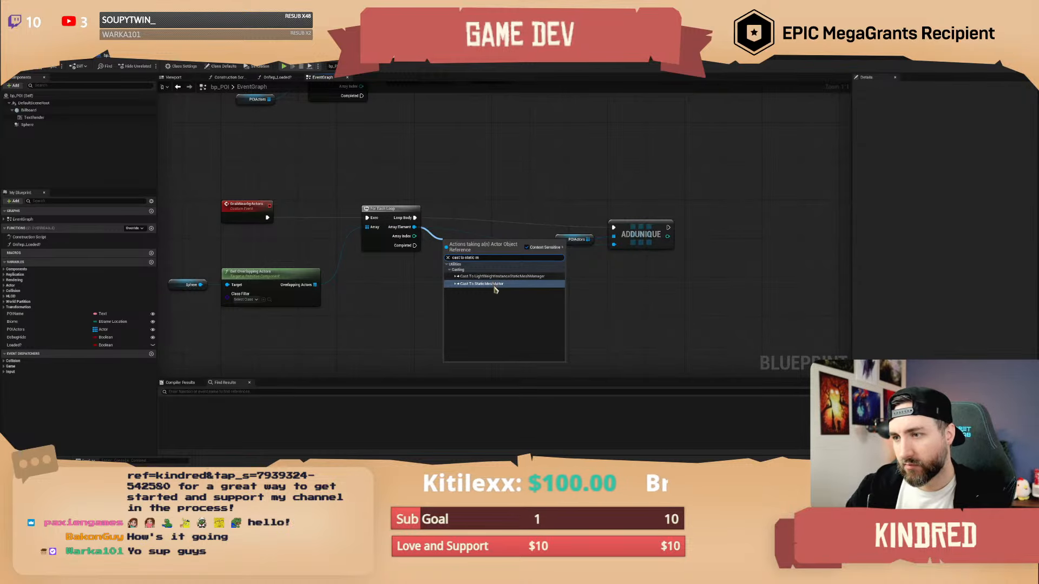
pyautogui.click(495, 284)
pyautogui.moveTo(469, 236); pyautogui.dragTo(415, 218)
pyautogui.click(532, 205)
pyautogui.moveTo(531, 205); pyautogui.dragTo(438, 205, button='right')
# - Move the POIActors and Add Unique nodes down, clear of the cast node
pyautogui.moveTo(448, 204); pyautogui.dragTo(539, 255)
pyautogui.moveTo(548, 244); pyautogui.dragTo(615, 336)
pyautogui.click(431, 234)
pyautogui.moveTo(431, 235); pyautogui.dragTo(387, 263, button='right')
pyautogui.moveTo(370, 264); pyautogui.dragTo(407, 240)
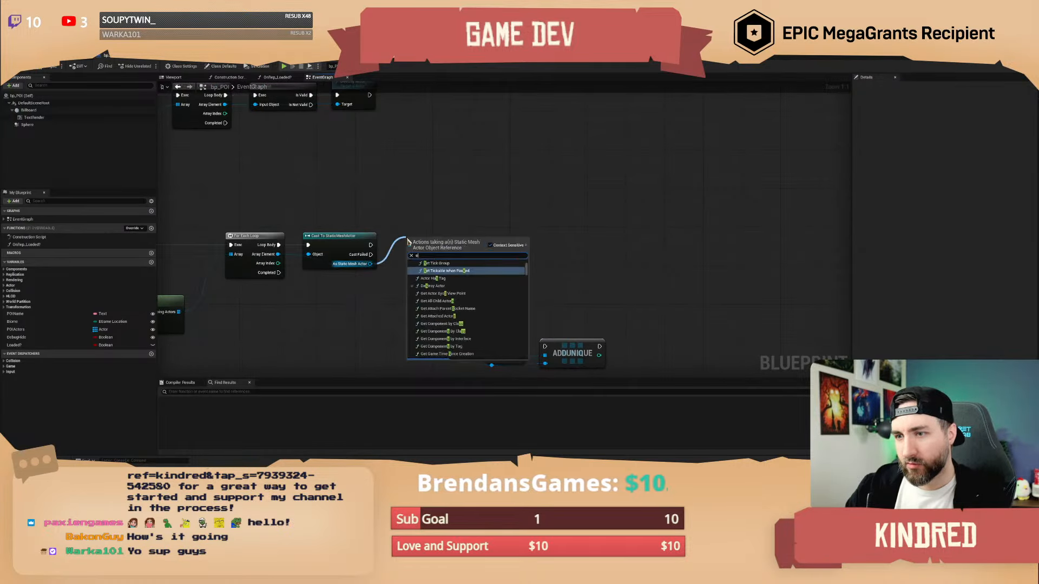
pyautogui.write('set mo')
pyautogui.press('BackSpace')
pyautogui.press('BackSpace')
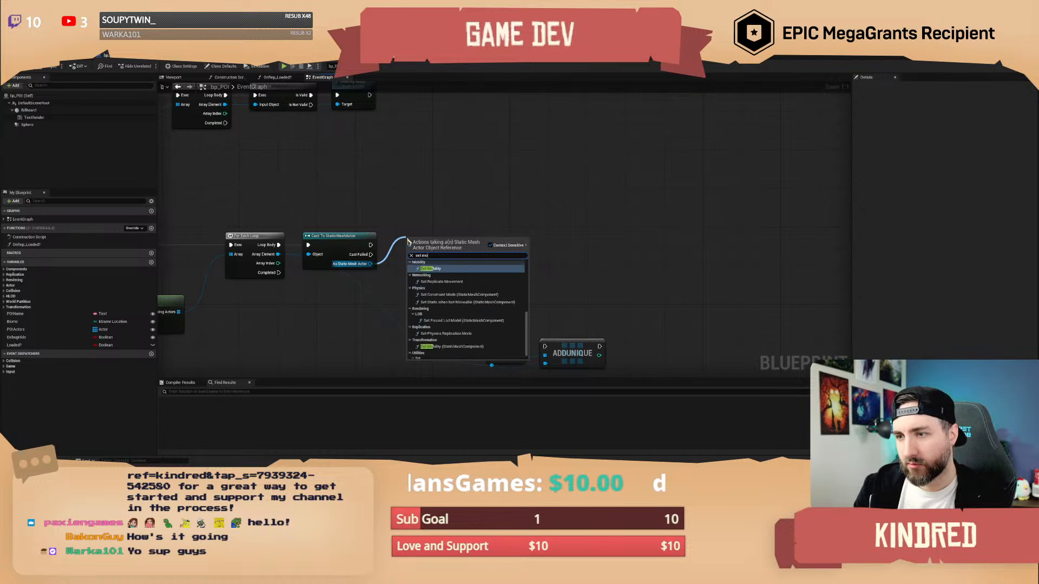
pyautogui.click(419, 221)
# - Check the mobility setting of the wagon's shell mesh in the level and return to the bp_POI graph
pyautogui.click(70, 56)
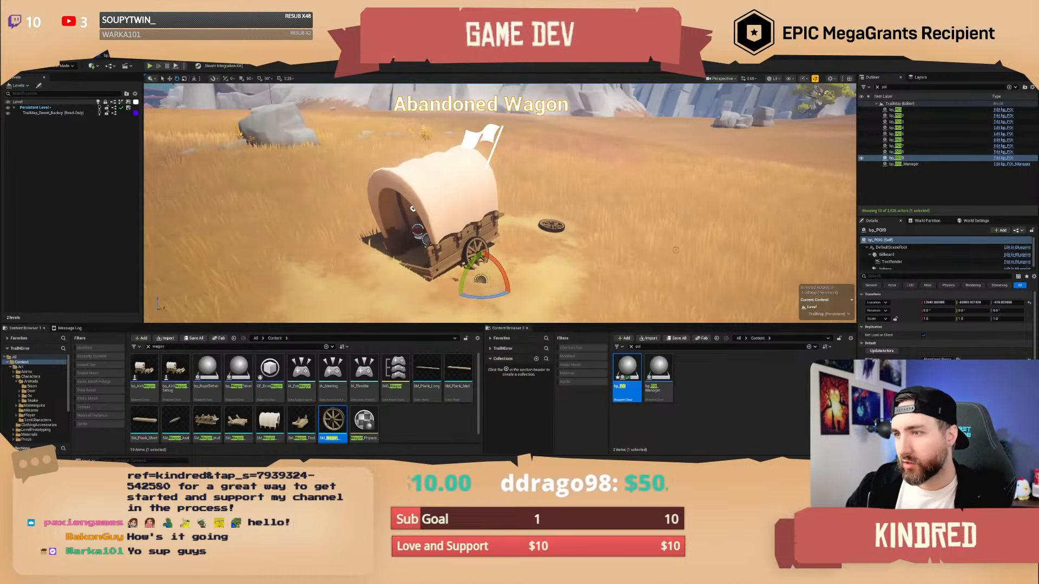
pyautogui.click(412, 208)
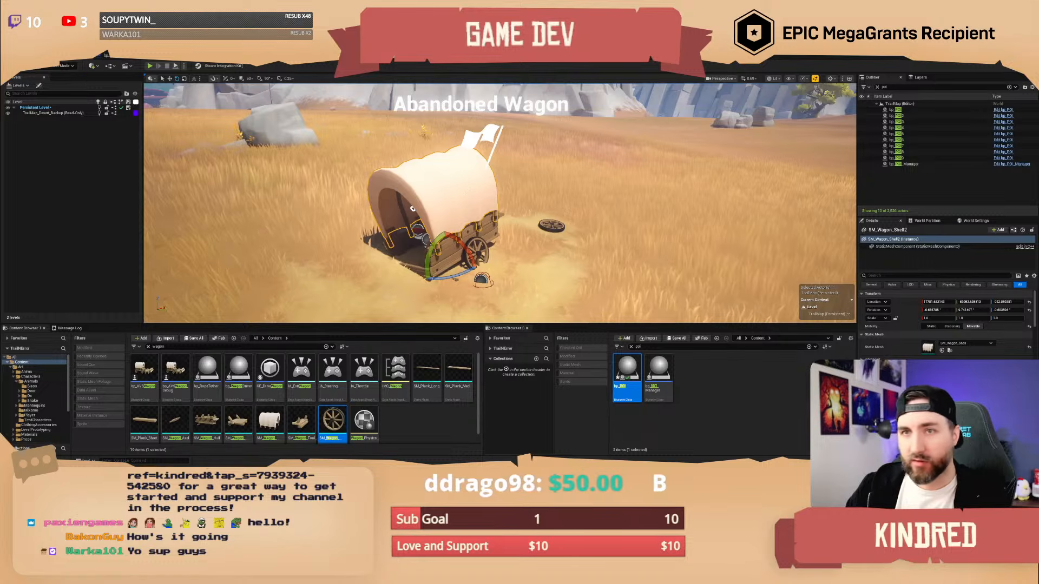
pyautogui.click(111, 56)
# - Add a Set Mobility node for the cast static mesh actor, align it after the cast and set In Mobility to Movable
pyautogui.moveTo(371, 264); pyautogui.dragTo(384, 259)
pyautogui.write('set')
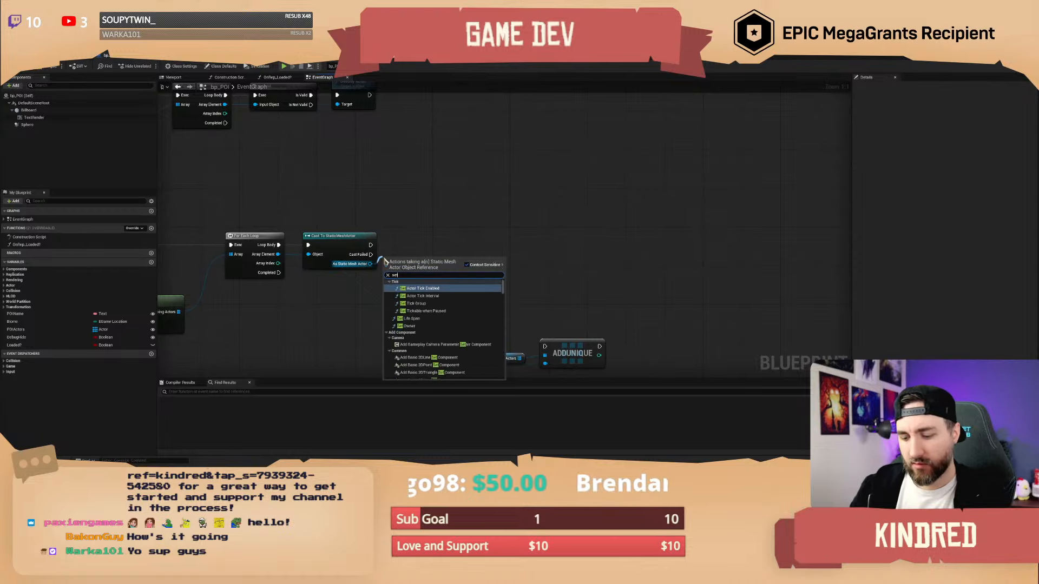
pyautogui.write(' mobili')
pyautogui.press('Return')
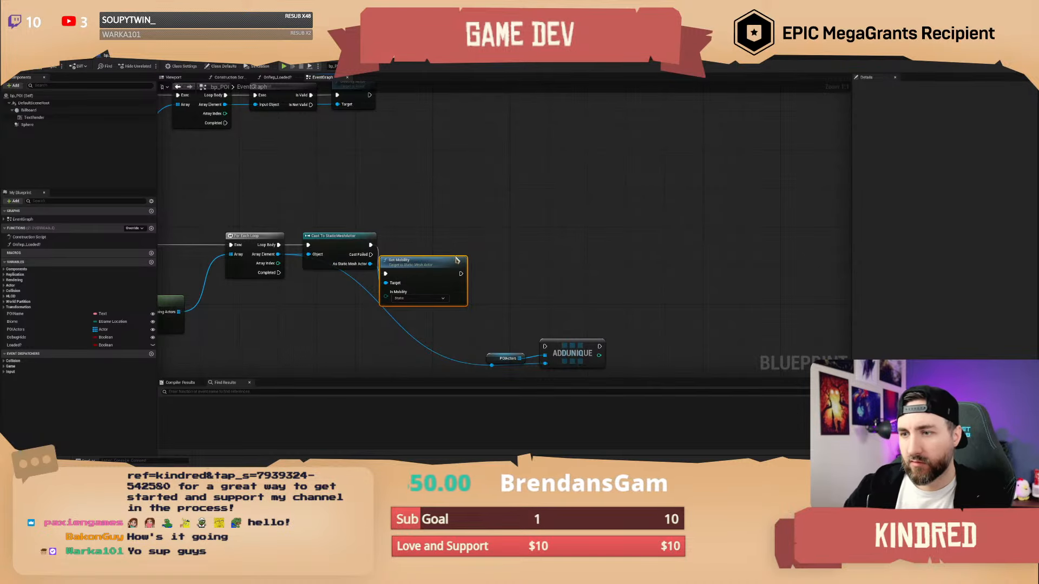
pyautogui.moveTo(458, 260); pyautogui.dragTo(471, 231)
pyautogui.click(431, 269)
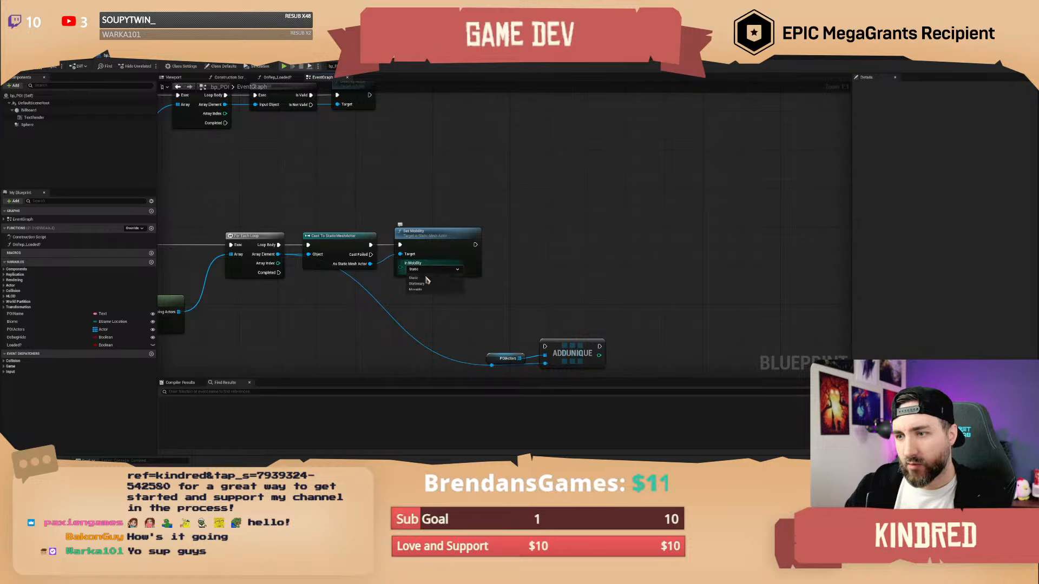
pyautogui.click(415, 290)
pyautogui.moveTo(471, 320); pyautogui.dragTo(466, 284, button='right')
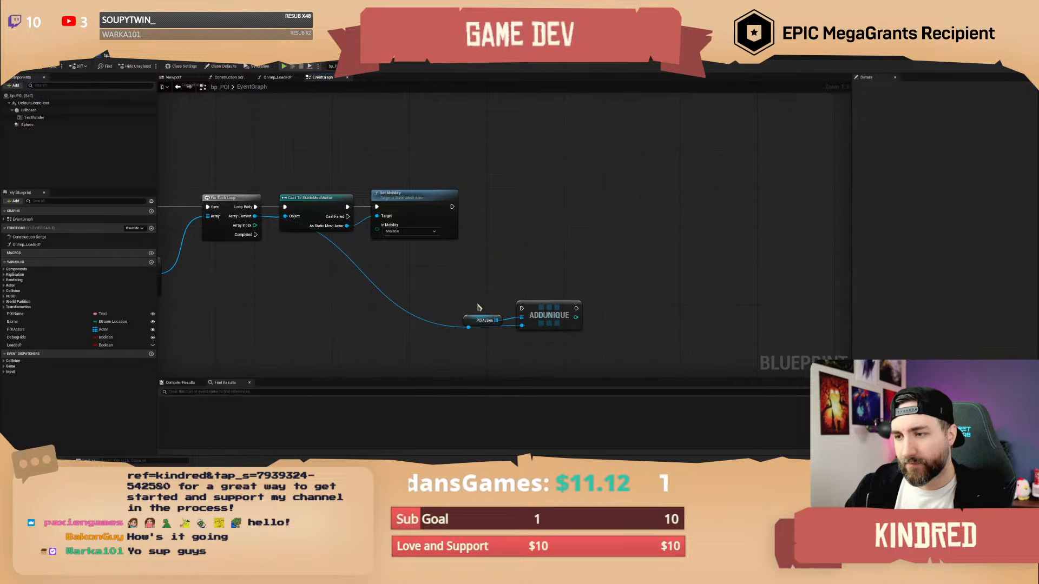
# - Connect Set Mobility's execution output to Add Unique and shift the POIActors and Add Unique nodes further from the chain
pyautogui.moveTo(522, 309); pyautogui.dragTo(452, 206)
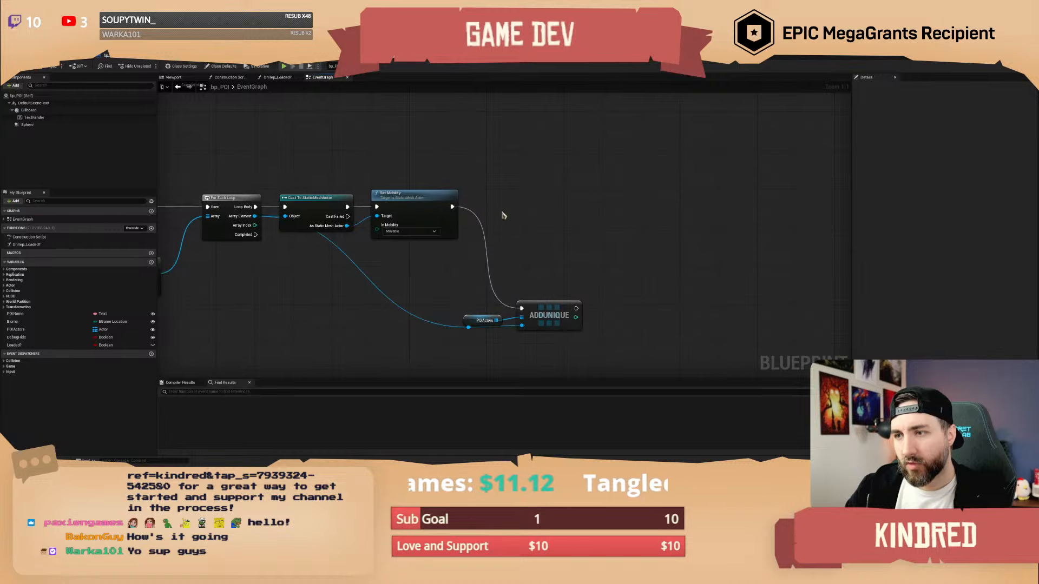
pyautogui.moveTo(476, 320); pyautogui.dragTo(537, 342)
pyautogui.moveTo(574, 323); pyautogui.dragTo(618, 348)
pyautogui.click(449, 284)
pyautogui.moveTo(449, 288); pyautogui.dragTo(469, 277, button='right')
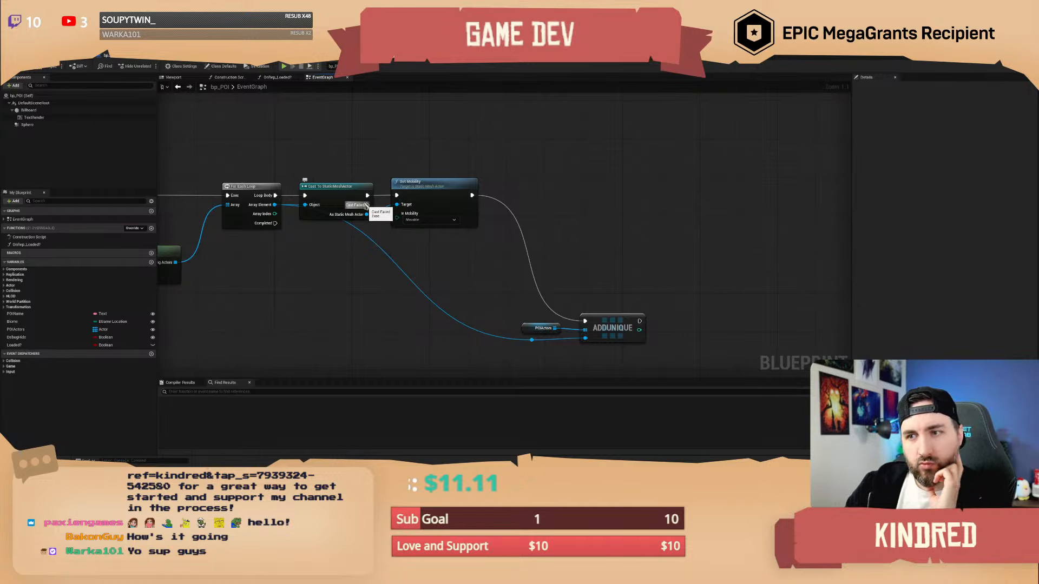
# - Try a Not Equal comparison on the loop's Array Element output
pyautogui.moveTo(367, 161); pyautogui.dragTo(349, 165, button='right')
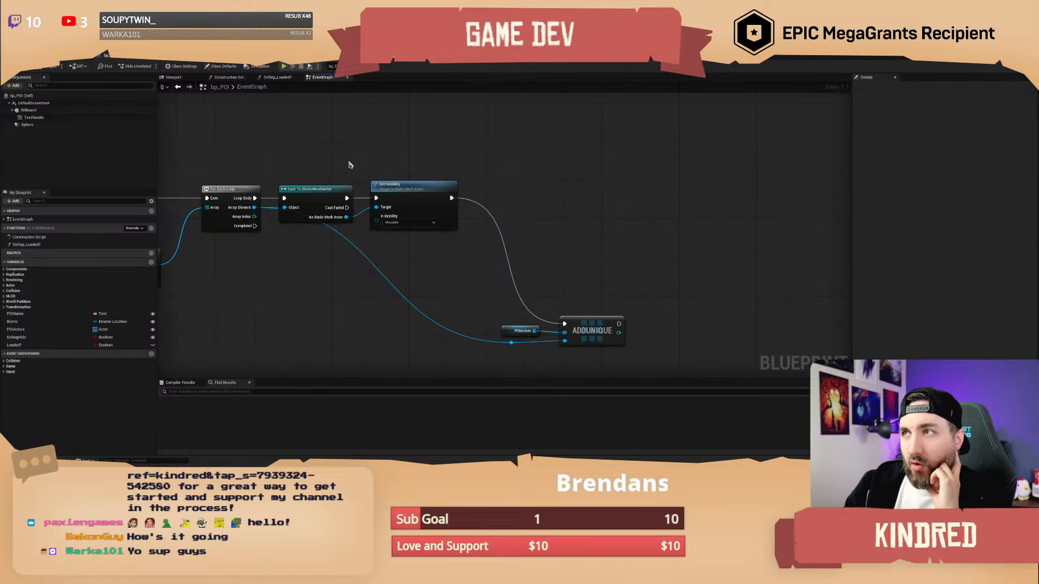
pyautogui.moveTo(349, 164); pyautogui.dragTo(328, 159, button='right')
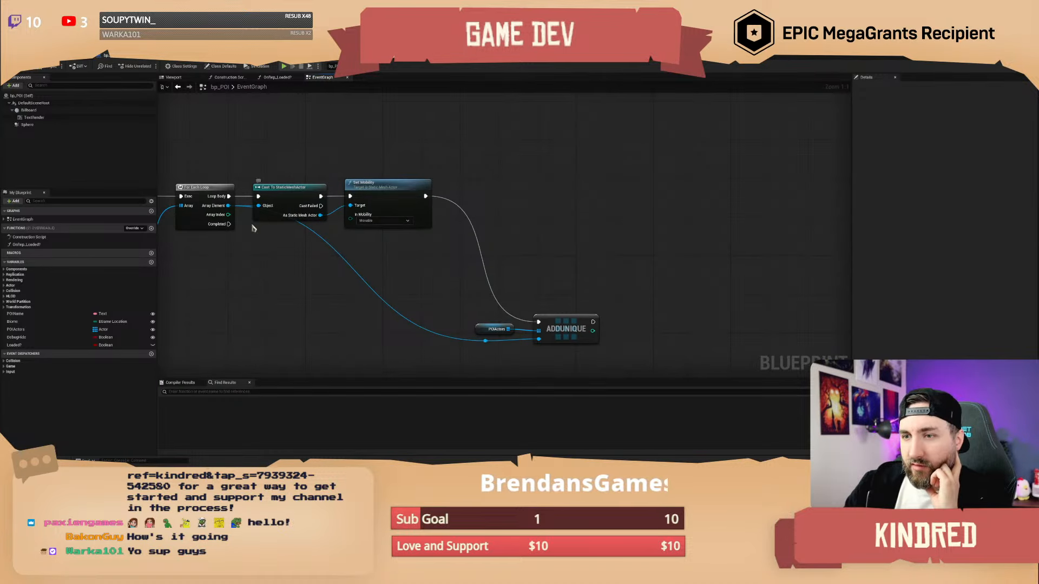
pyautogui.moveTo(229, 205); pyautogui.dragTo(300, 264)
pyautogui.write('cas')
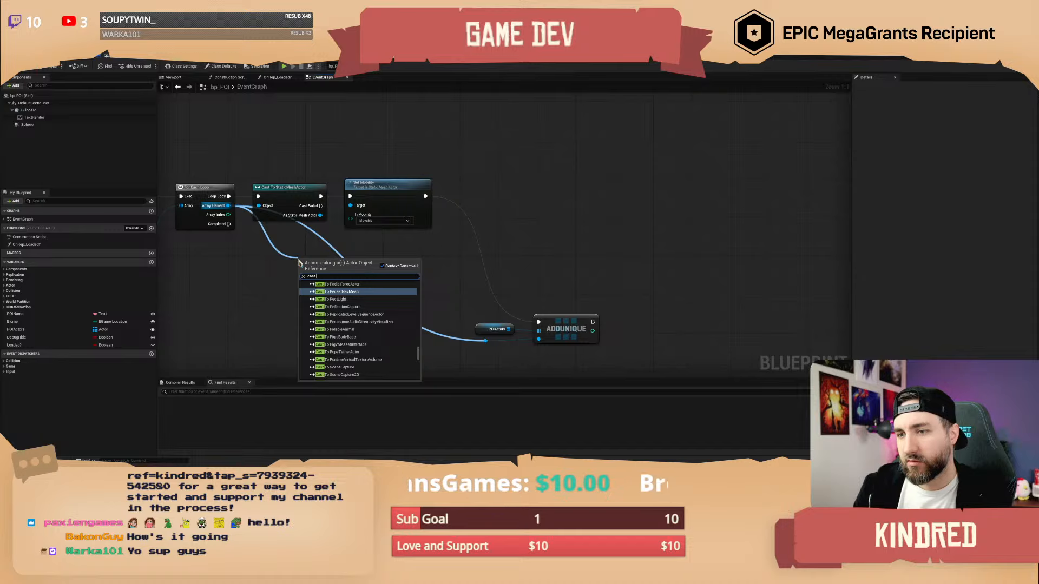
pyautogui.write('t')
pyautogui.press('BackSpace')
pyautogui.press('BackSpace')
pyautogui.press('BackSpace')
pyautogui.press('BackSpace')
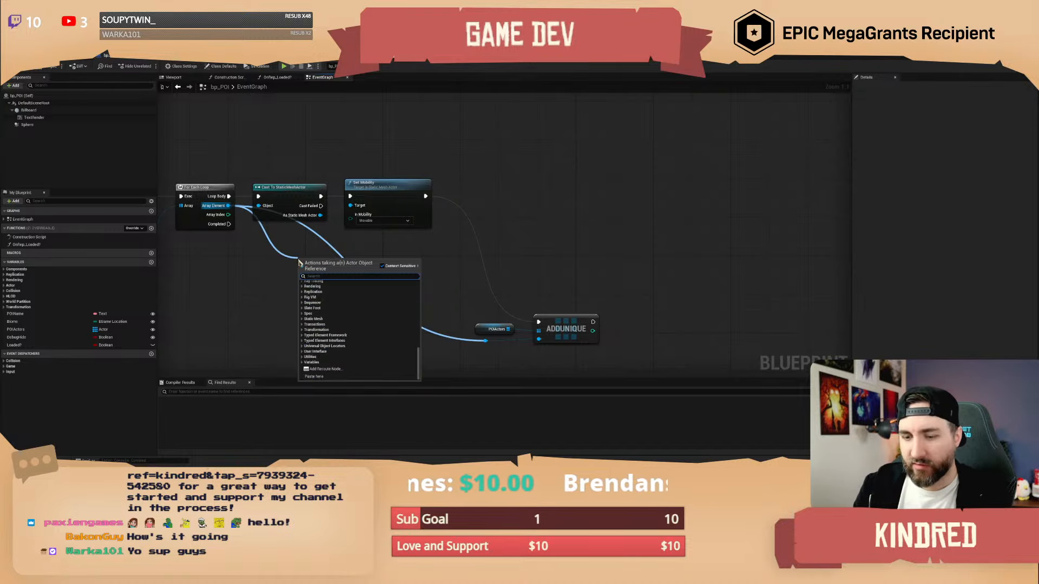
pyautogui.write('!=')
pyautogui.press('Return')
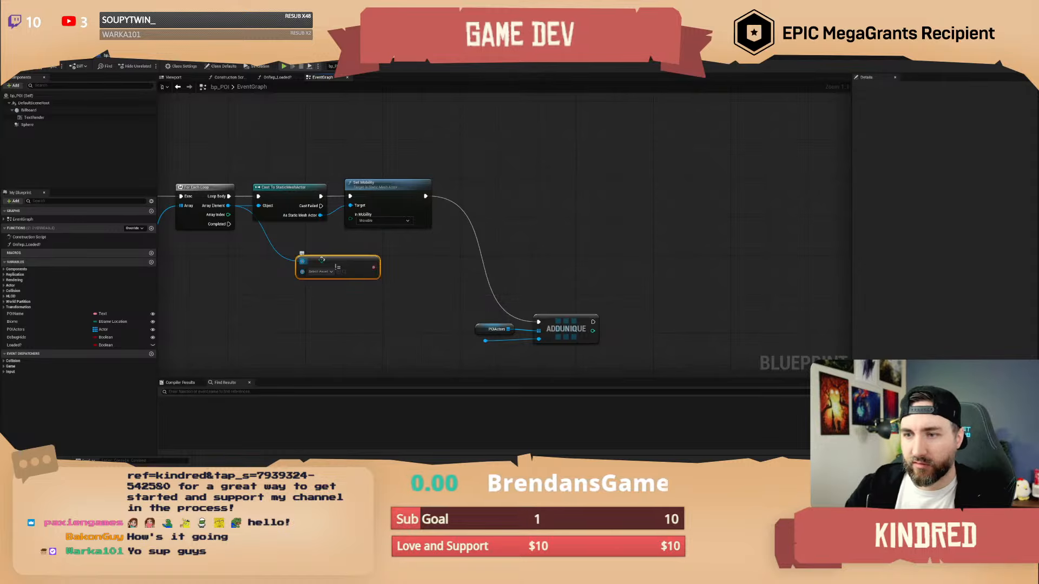
pyautogui.moveTo(292, 309); pyautogui.dragTo(324, 310, button='right')
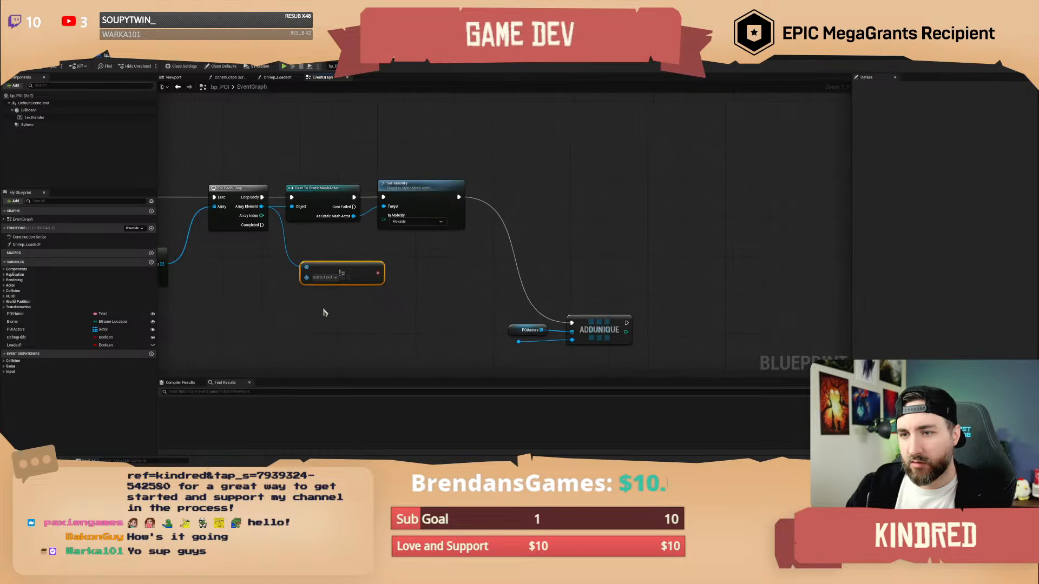
pyautogui.press('Delete')
# - Add a Get Class node fed by the loop's Array Element, below the cast node
pyautogui.moveTo(261, 206); pyautogui.dragTo(302, 268)
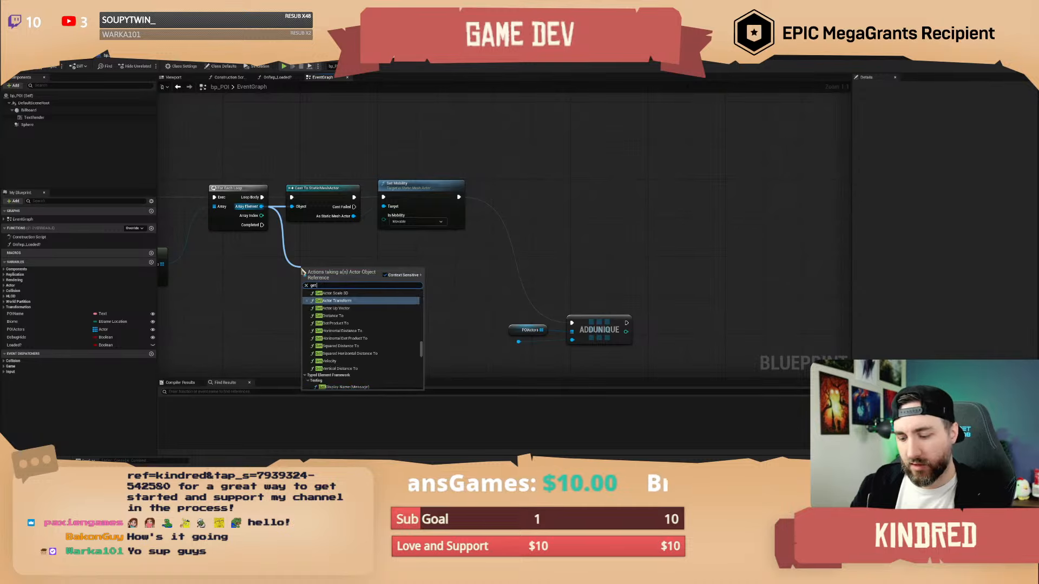
pyautogui.write('get class')
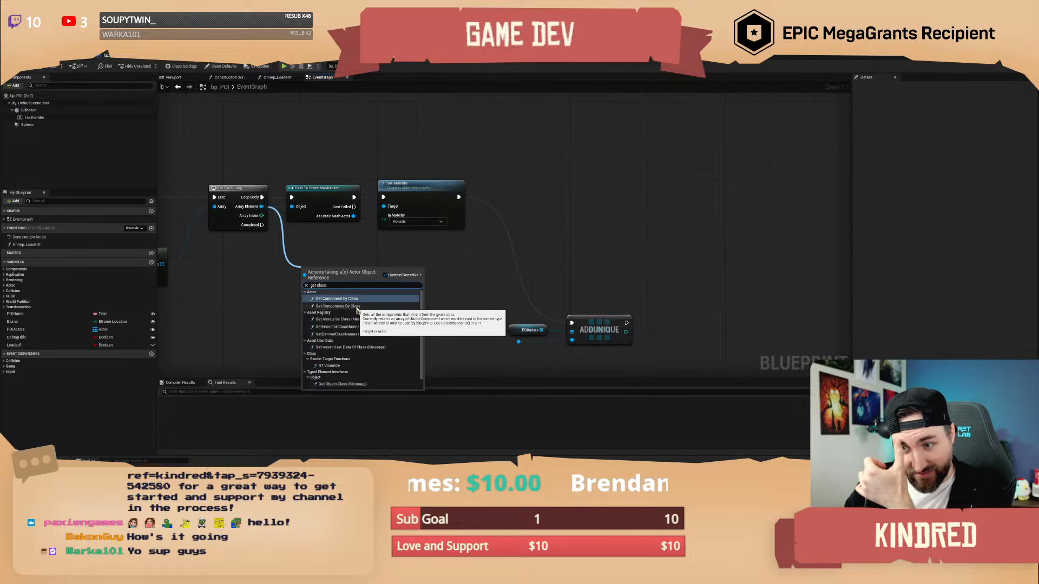
pyautogui.scroll(-1, 363, 356)
pyautogui.click(334, 386)
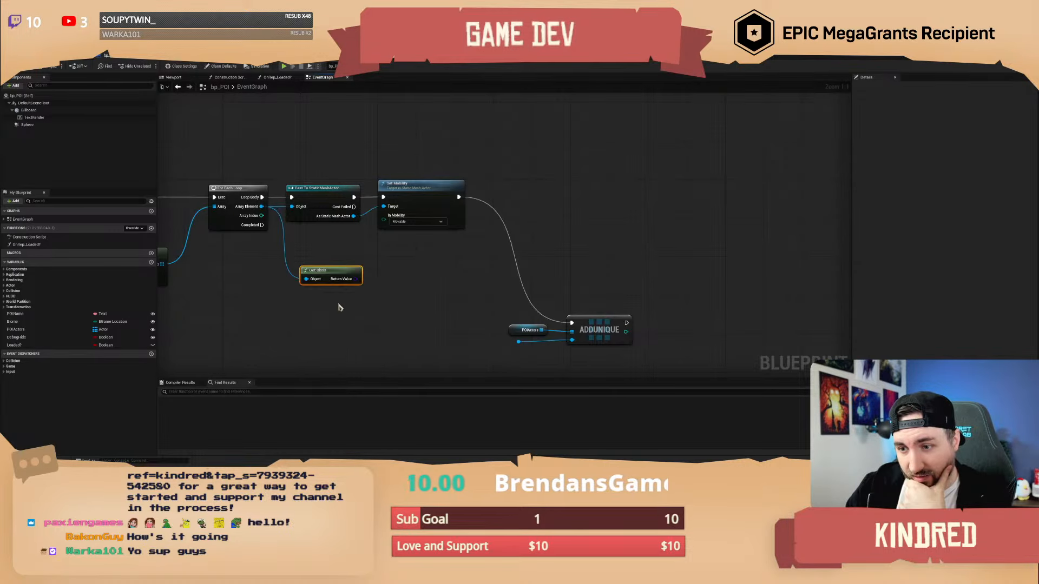
# - Try comparing the Get Class return value through three separate Not Equal nodes
pyautogui.moveTo(357, 279); pyautogui.dragTo(397, 291)
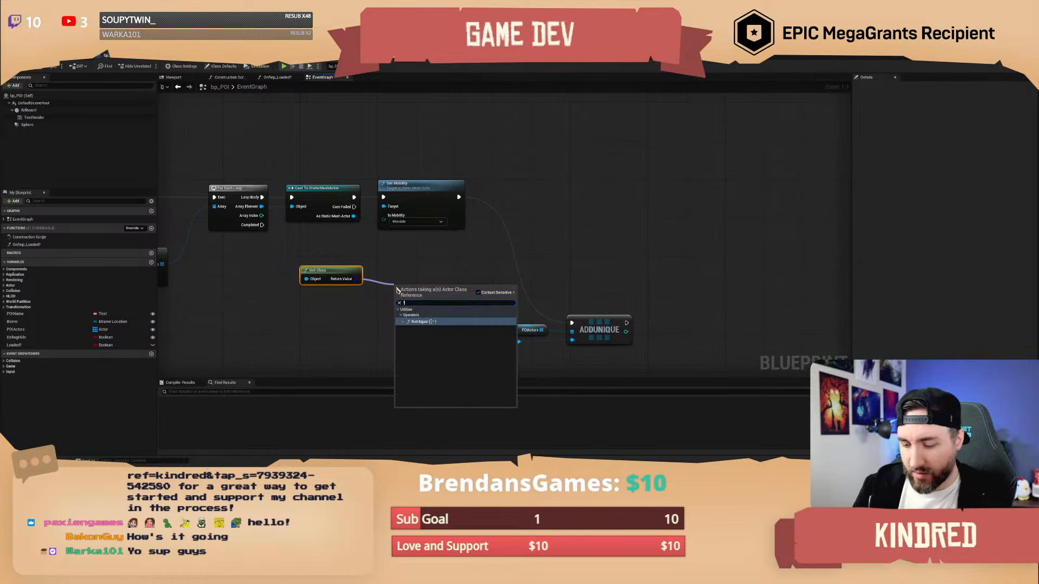
pyautogui.press('Return')
pyautogui.moveTo(412, 274); pyautogui.dragTo(406, 264, button='right')
pyautogui.moveTo(404, 256); pyautogui.dragTo(349, 269)
pyautogui.hotkey('ctrl', 'v')
pyautogui.moveTo(415, 358); pyautogui.dragTo(401, 311, button='right')
pyautogui.hotkey('ctrl', 'v')
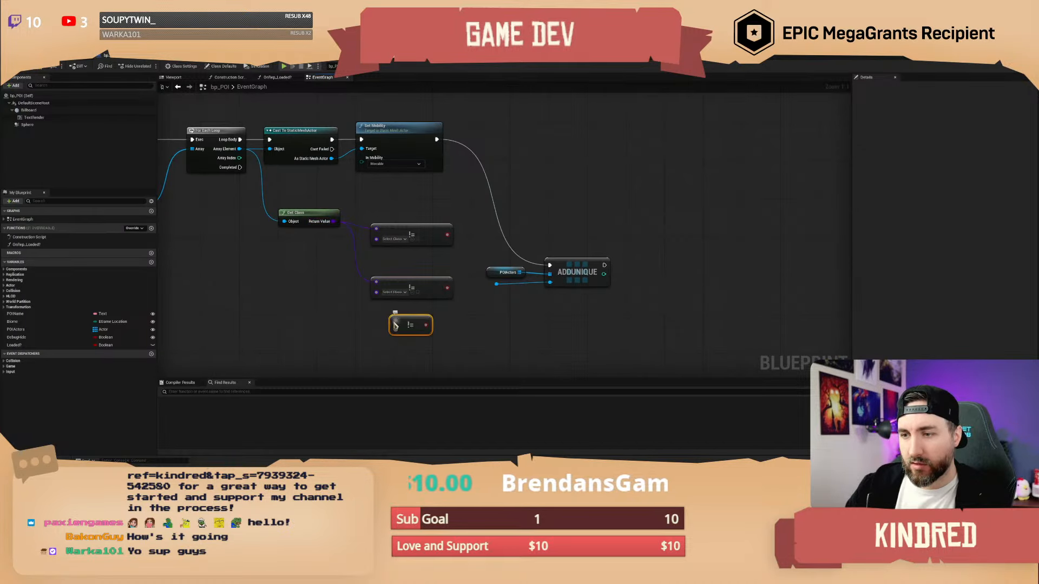
pyautogui.moveTo(395, 320); pyautogui.dragTo(333, 221)
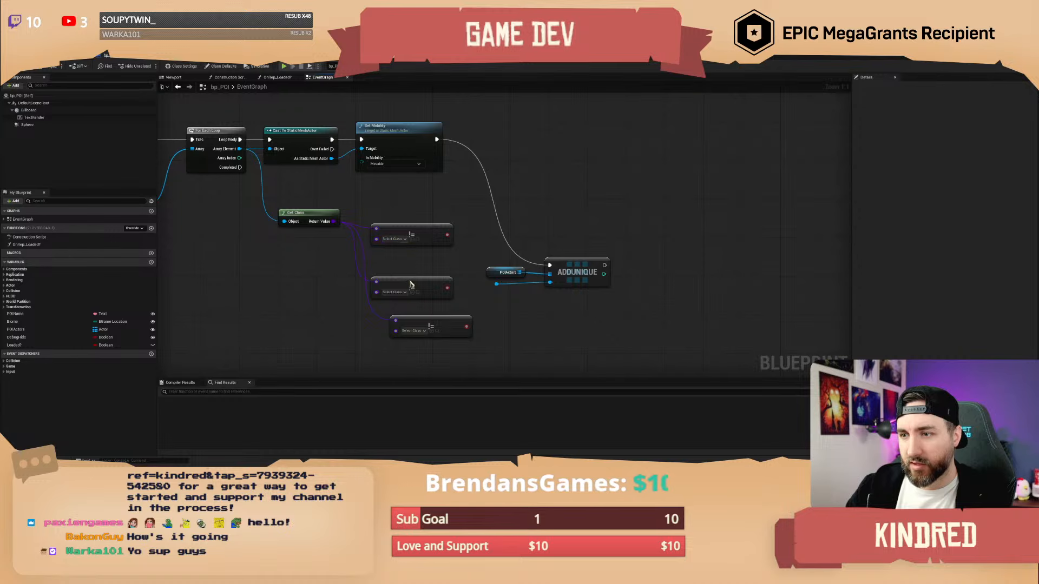
# - Line up the three Not Equal nodes in a column and delete all of them
pyautogui.moveTo(411, 285); pyautogui.dragTo(411, 260)
pyautogui.moveTo(408, 220); pyautogui.dragTo(416, 270)
pyautogui.moveTo(427, 266); pyautogui.dragTo(427, 262)
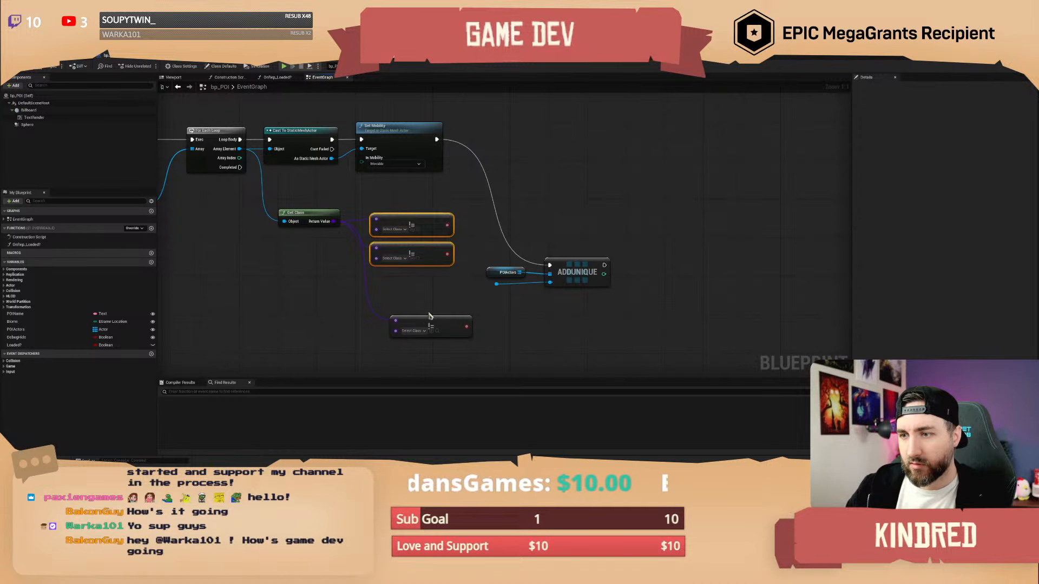
pyautogui.moveTo(432, 324); pyautogui.dragTo(413, 280)
pyautogui.moveTo(355, 298); pyautogui.dragTo(375, 319, button='right')
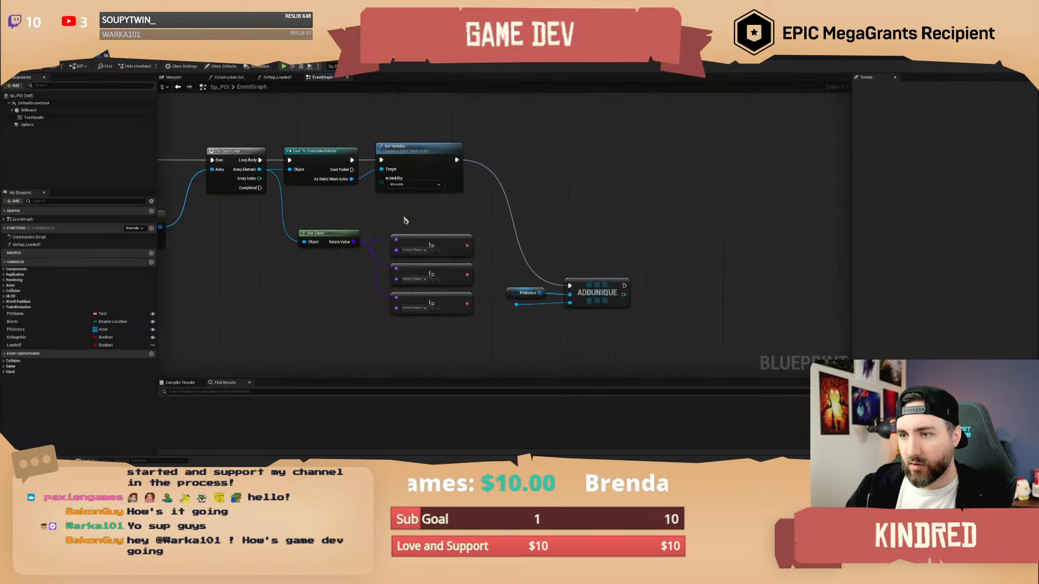
pyautogui.moveTo(405, 225); pyautogui.dragTo(428, 324)
pyautogui.press('Delete')
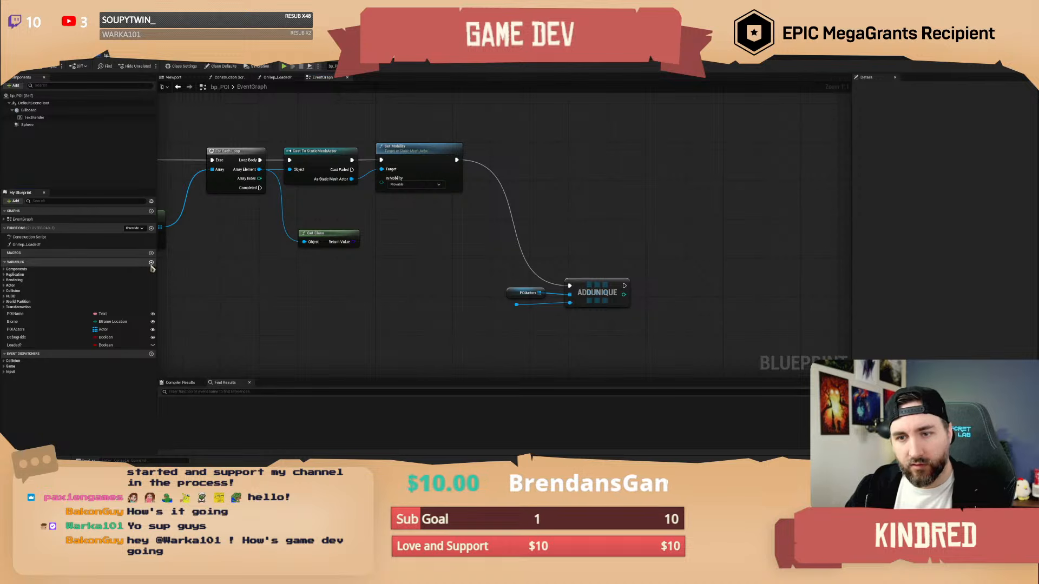
# - Add a new Boolean variable to the Blueprint and enter Ignored as its name
pyautogui.click(151, 262)
pyautogui.write('Is')
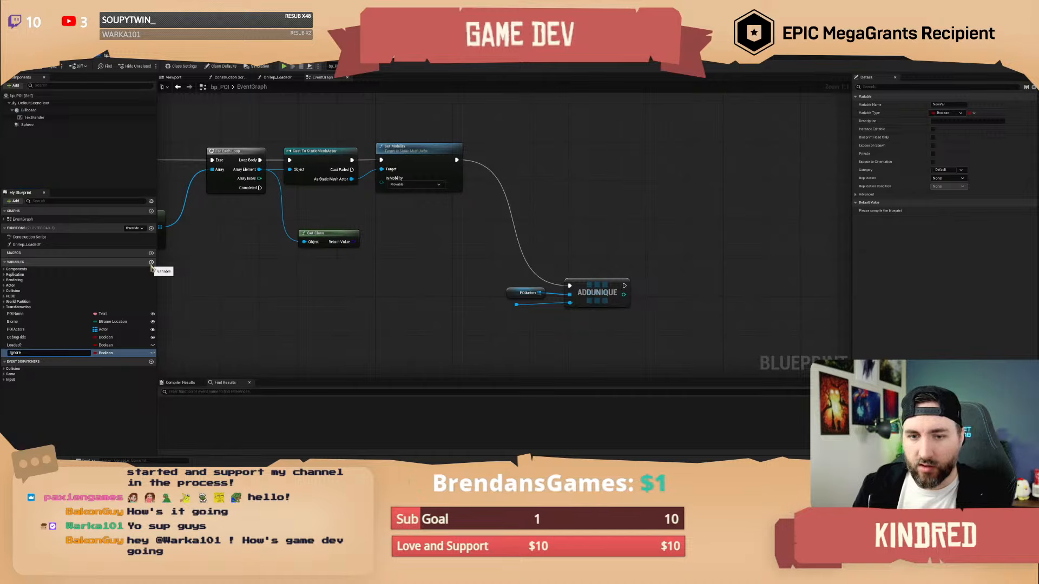
pyautogui.press('BackSpace')
pyautogui.press('BackSpace')
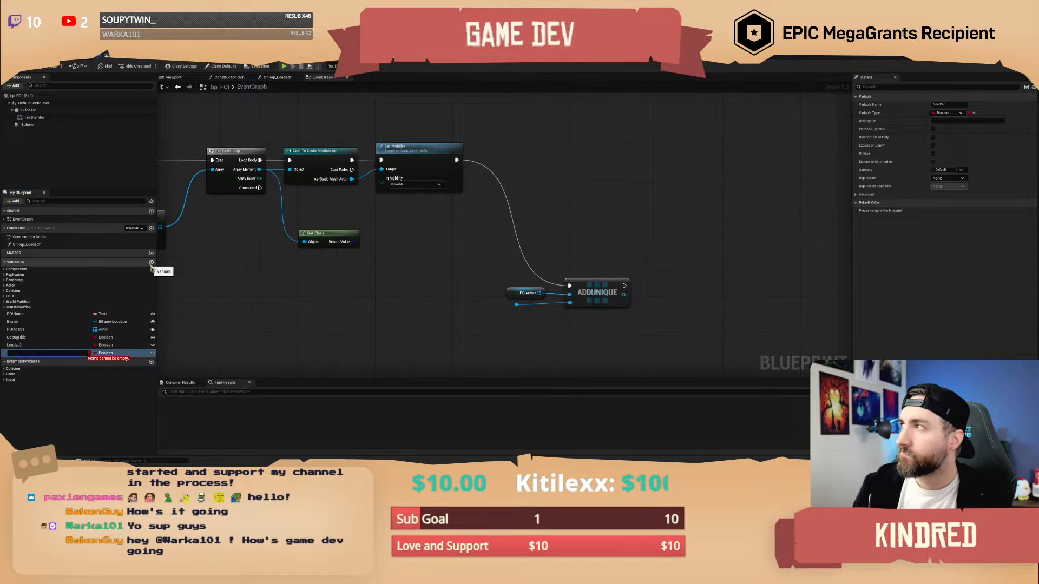
pyautogui.write('Ignored')
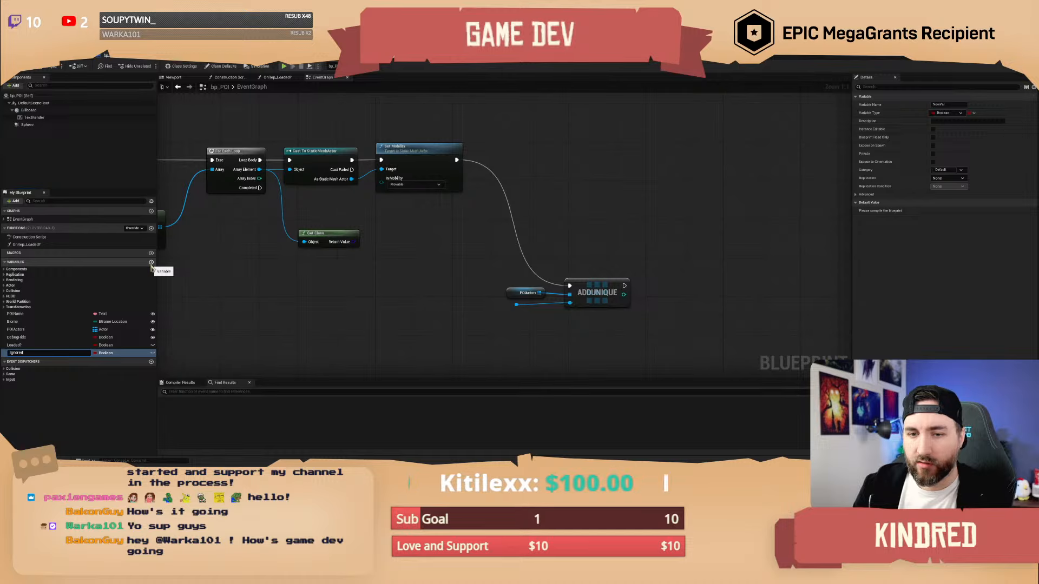
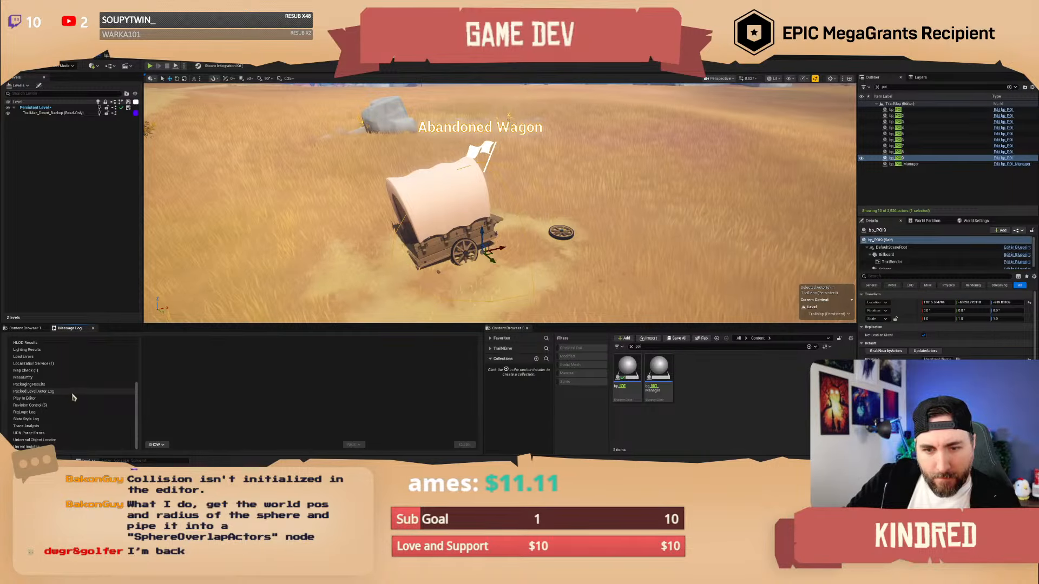
# - Look through the message log categories and run UpdateActors on the Abandoned Wagon point of interest
pyautogui.scroll(5, 75, 397)
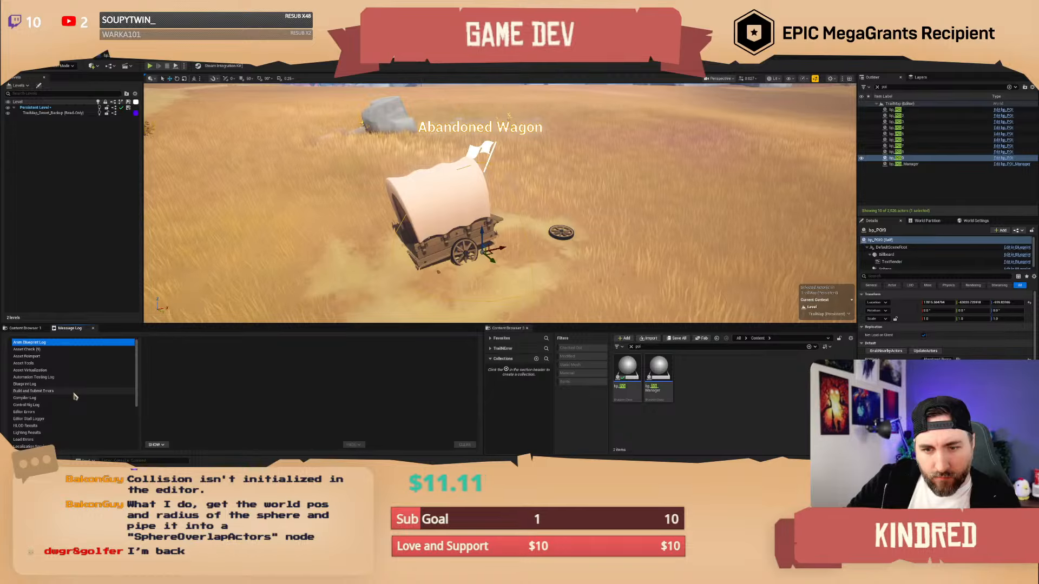
pyautogui.click(933, 353)
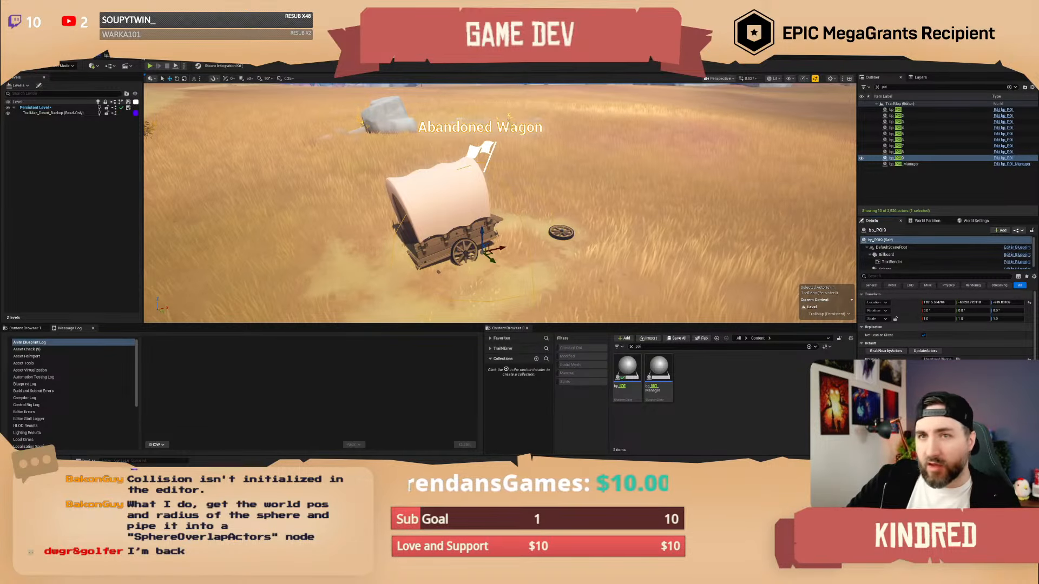
# - Add a Log String node to bp_POI's event graph, near the GrabNearbyActors event
pyautogui.click(140, 56)
pyautogui.rightClick(377, 207)
pyautogui.write('print to g')
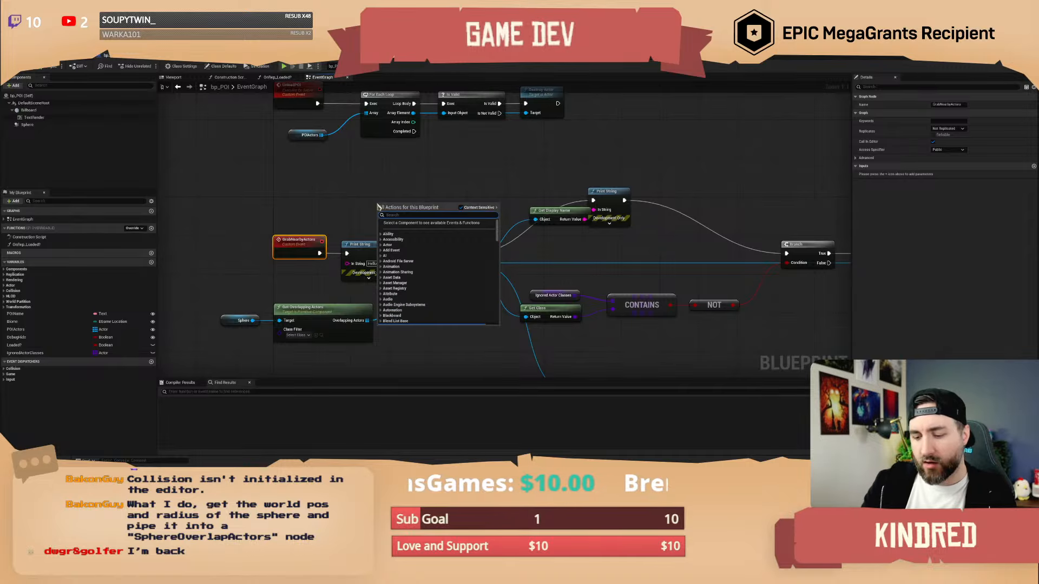
pyautogui.press('BackSpace')
pyautogui.write('log')
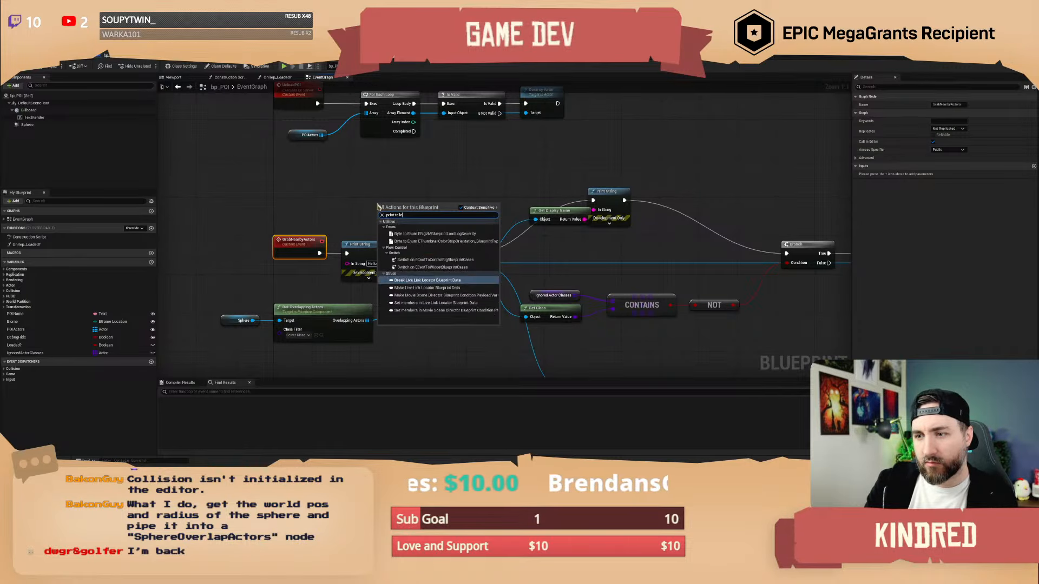
pyautogui.press('BackSpace')
pyautogui.press('BackSpace')
pyautogui.press('BackSpace')
pyautogui.press('BackSpace')
pyautogui.press('BackSpace')
pyautogui.press('BackSpace')
pyautogui.press('BackSpace')
pyautogui.write('lo')
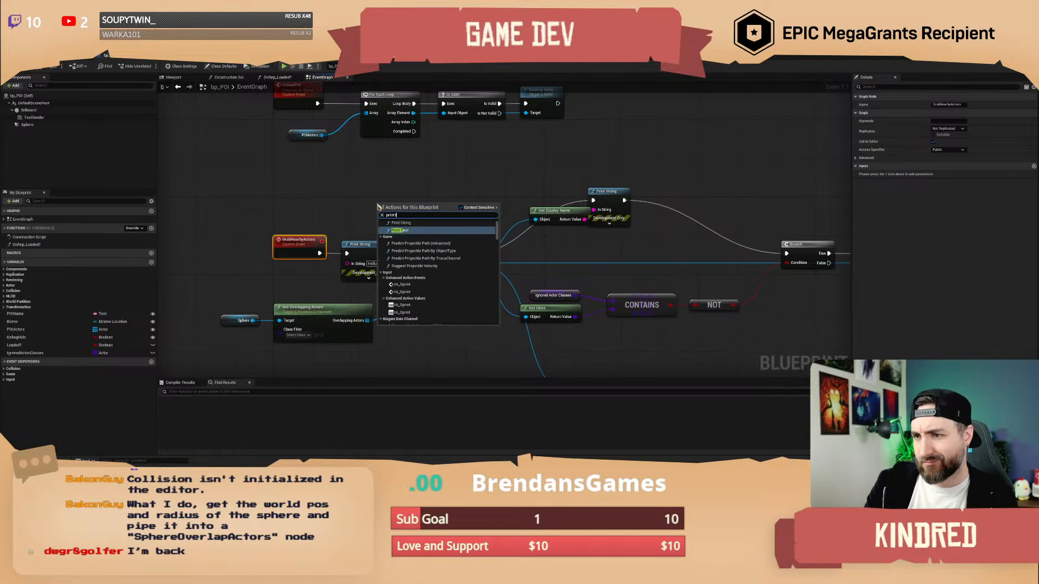
pyautogui.write('g')
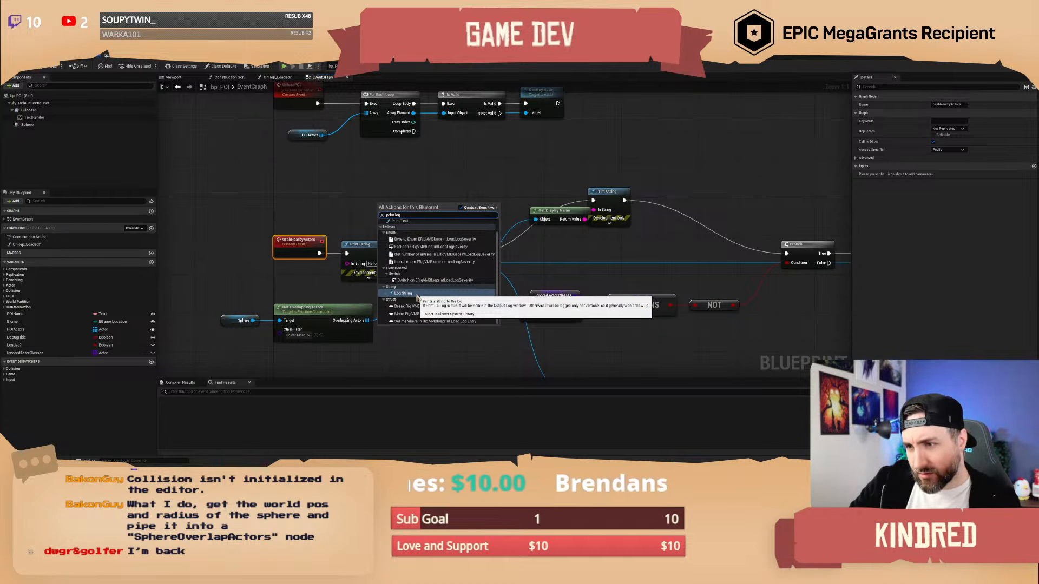
pyautogui.click(404, 293)
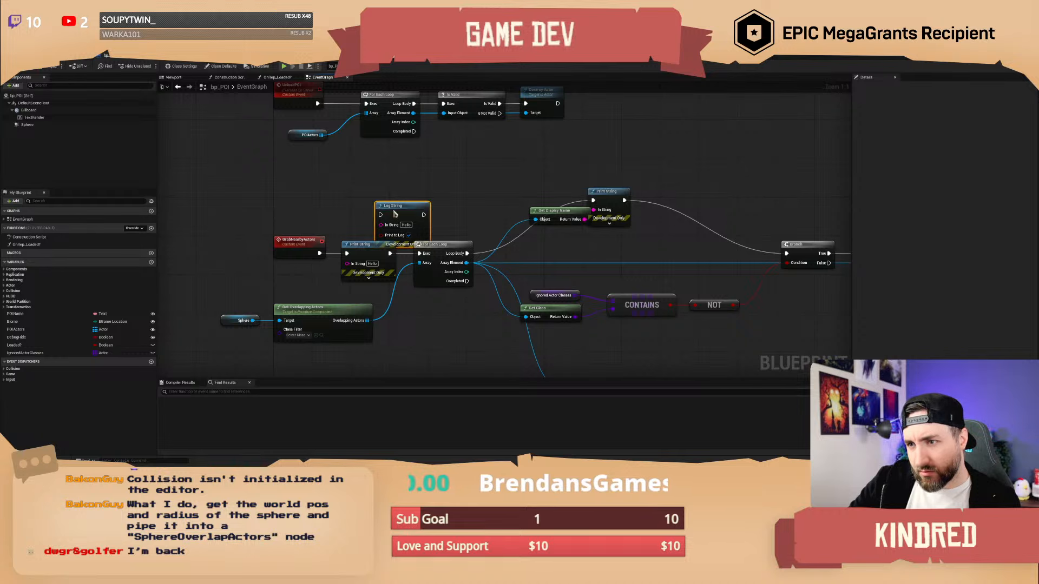
# - Wire the Log String node between the GrabNearbyActors event and the For Each Loop, bypassing the Print String node
pyautogui.moveTo(395, 214); pyautogui.dragTo(370, 195)
pyautogui.moveTo(321, 253); pyautogui.dragTo(421, 255)
pyautogui.moveTo(421, 254); pyautogui.dragTo(435, 283, button='right')
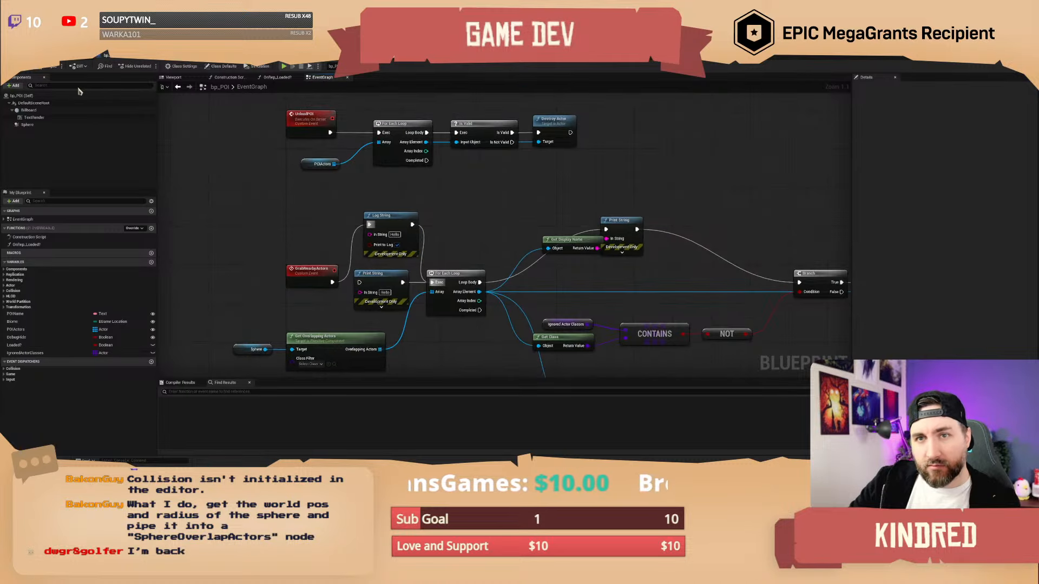
# - Run GrabNearbyActors on the Abandoned Wagon point of interest and check the debug tools and message log categories for its output
pyautogui.hotkey('alt', 'Tab')
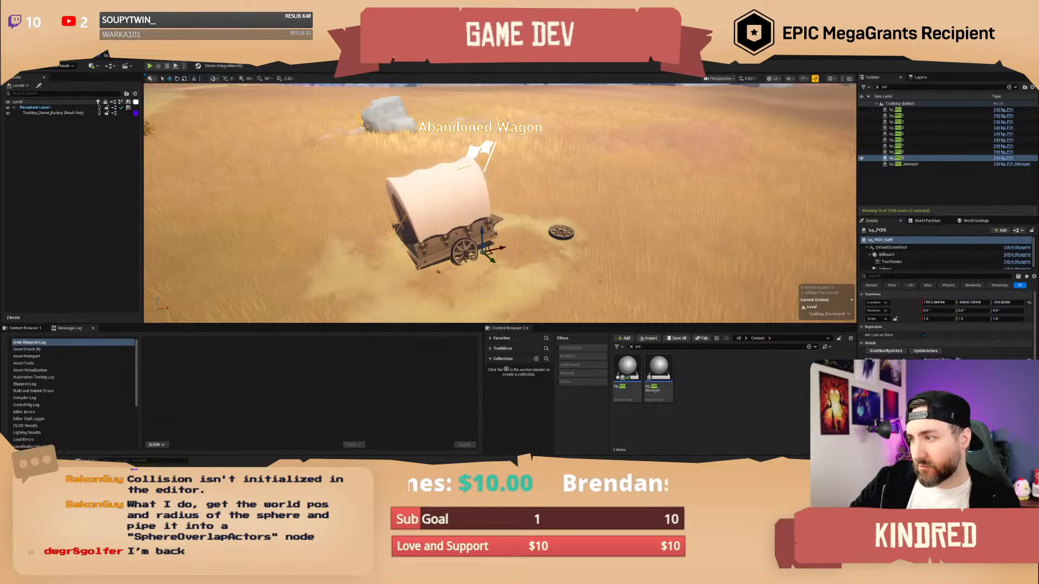
pyautogui.click(887, 352)
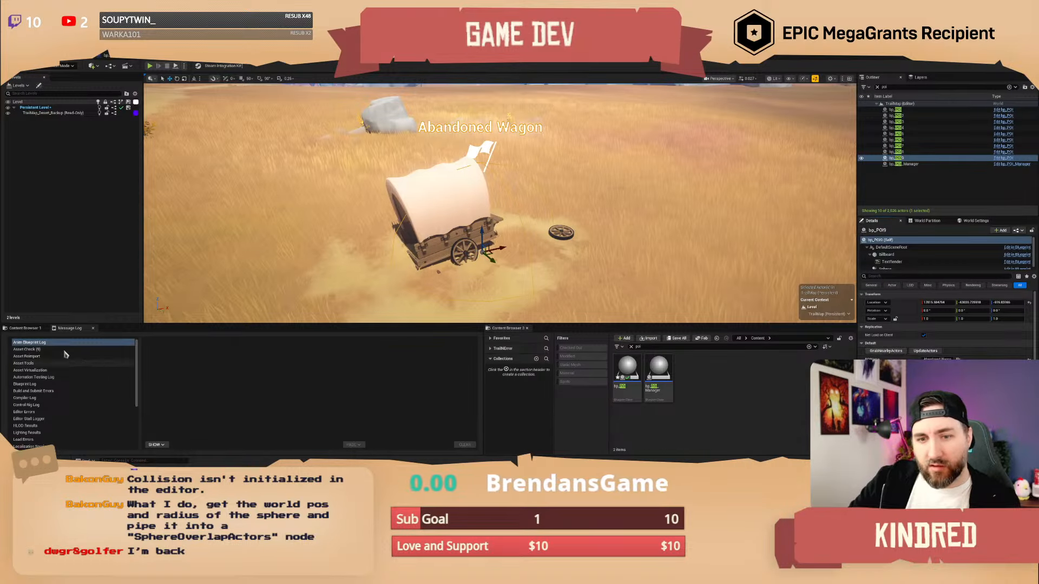
pyautogui.click(103, 55)
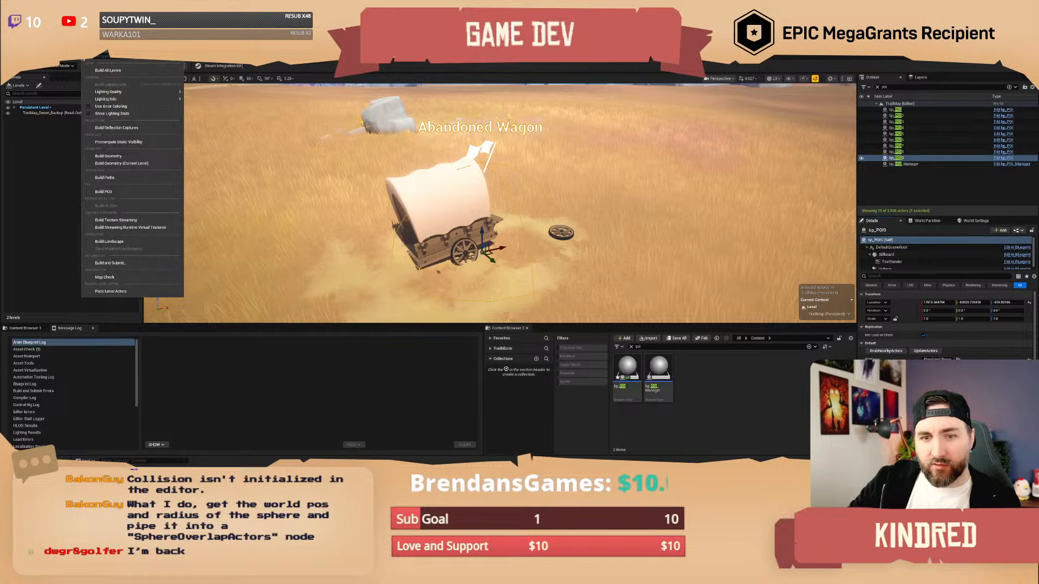
pyautogui.moveTo(86, 56)
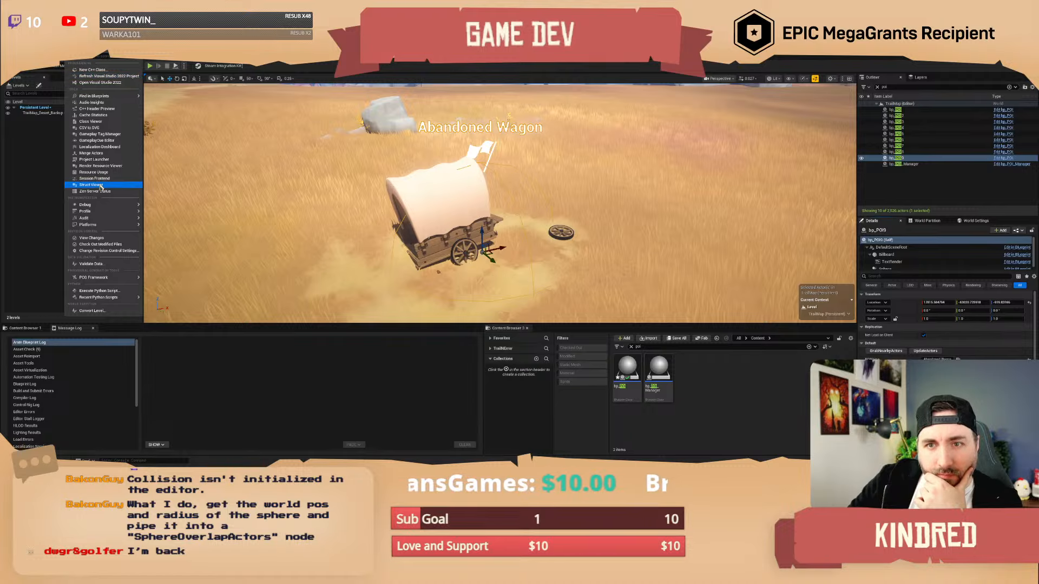
pyautogui.moveTo(117, 207)
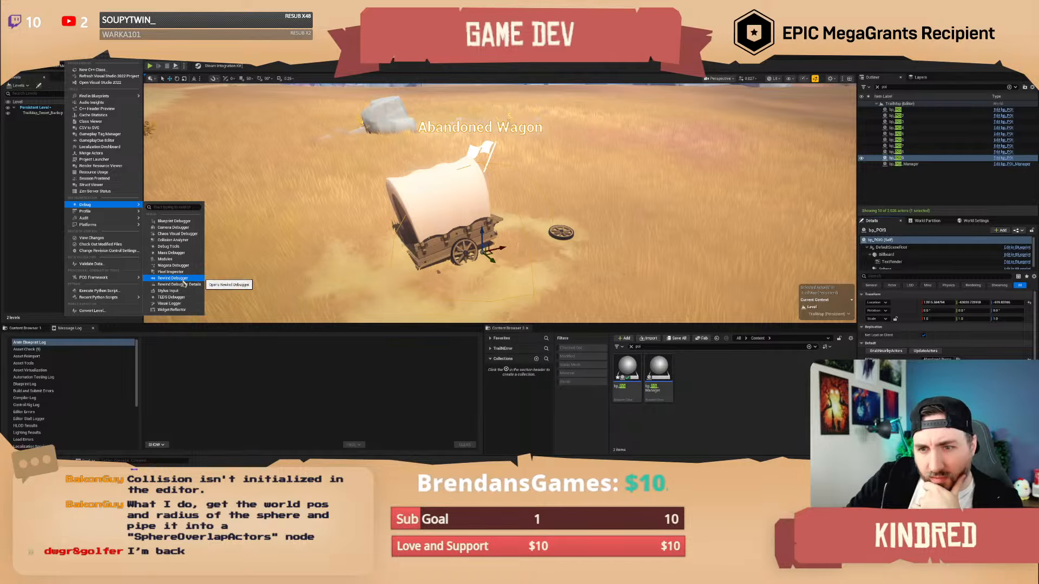
pyautogui.click(74, 388)
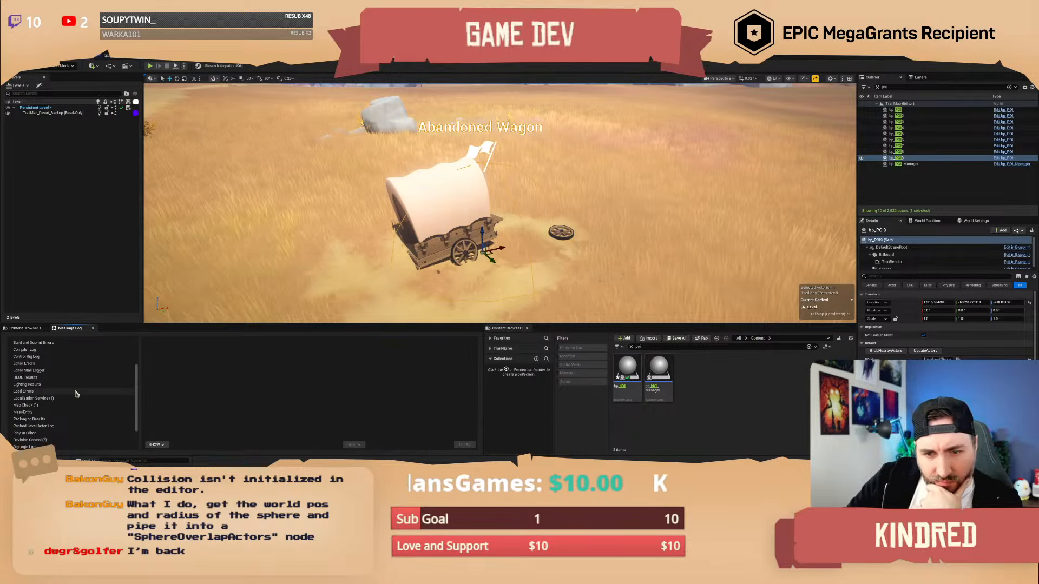
pyautogui.scroll(-3, 76, 394)
pyautogui.click(76, 389)
pyautogui.scroll(-2, 75, 401)
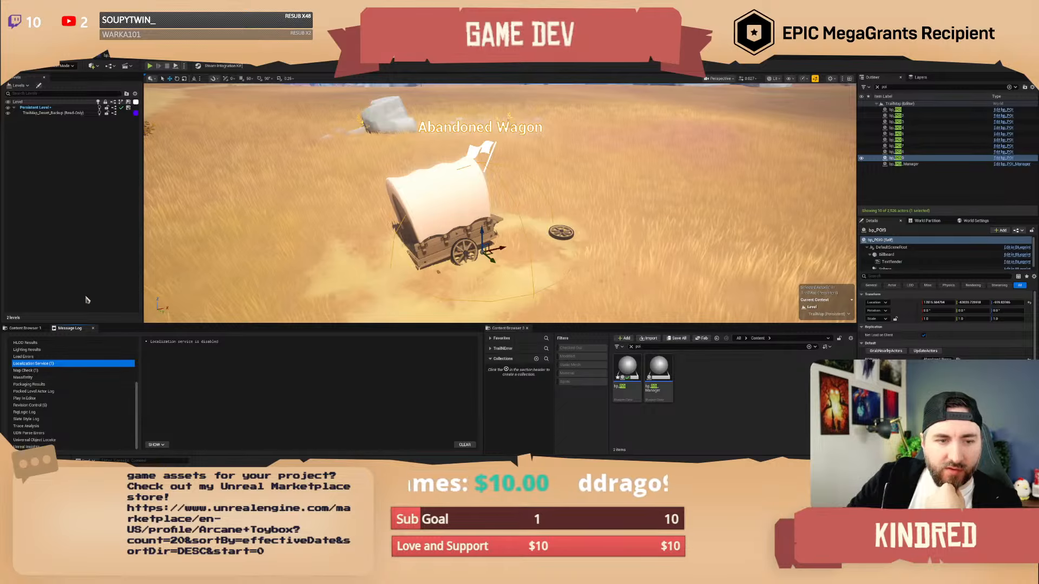
# - Examine the GrabNearbyActors node chain in bp_POI and the Sphere component's details
pyautogui.click(107, 56)
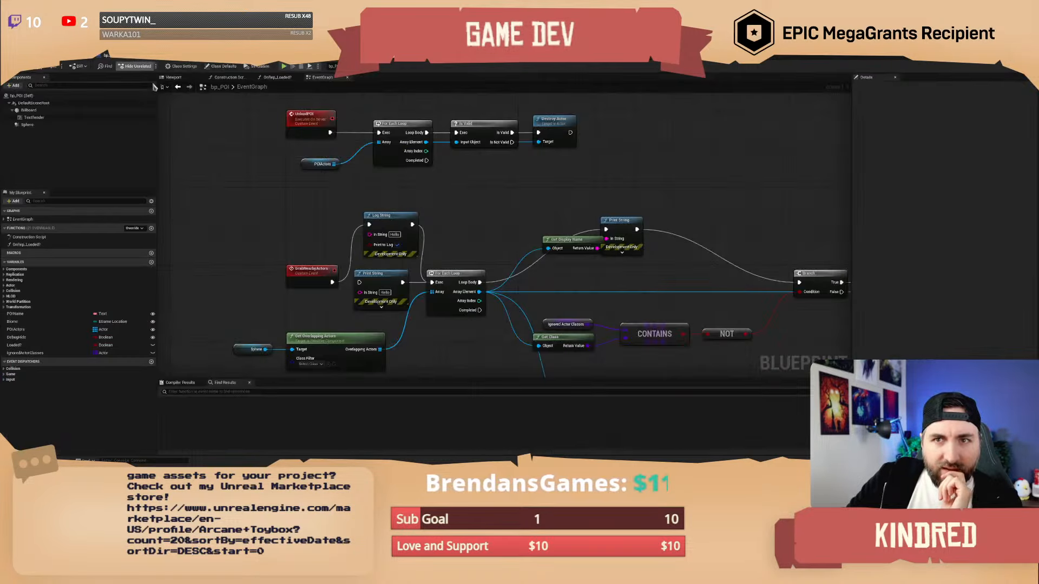
pyautogui.moveTo(475, 221); pyautogui.dragTo(445, 184, button='right')
pyautogui.moveTo(439, 330); pyautogui.dragTo(457, 311, button='right')
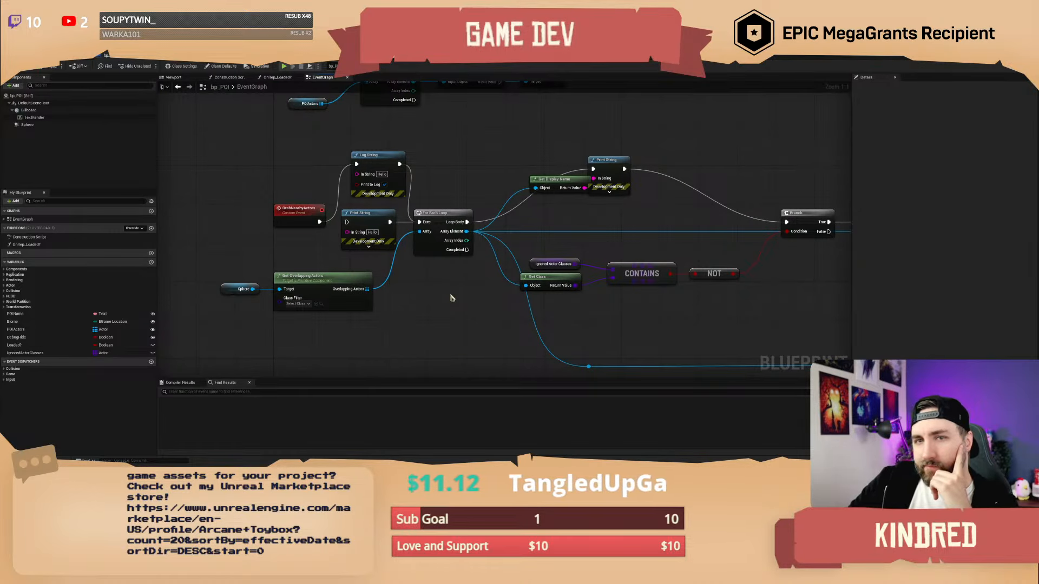
pyautogui.moveTo(449, 297); pyautogui.dragTo(355, 300, button='right')
pyautogui.moveTo(633, 163)
pyautogui.mouseDown(button='right')
pyautogui.moveTo(573, 198)
pyautogui.moveTo(628, 152)
pyautogui.mouseUp(button='right')
pyautogui.rightClick(574, 197)
pyautogui.click(591, 161)
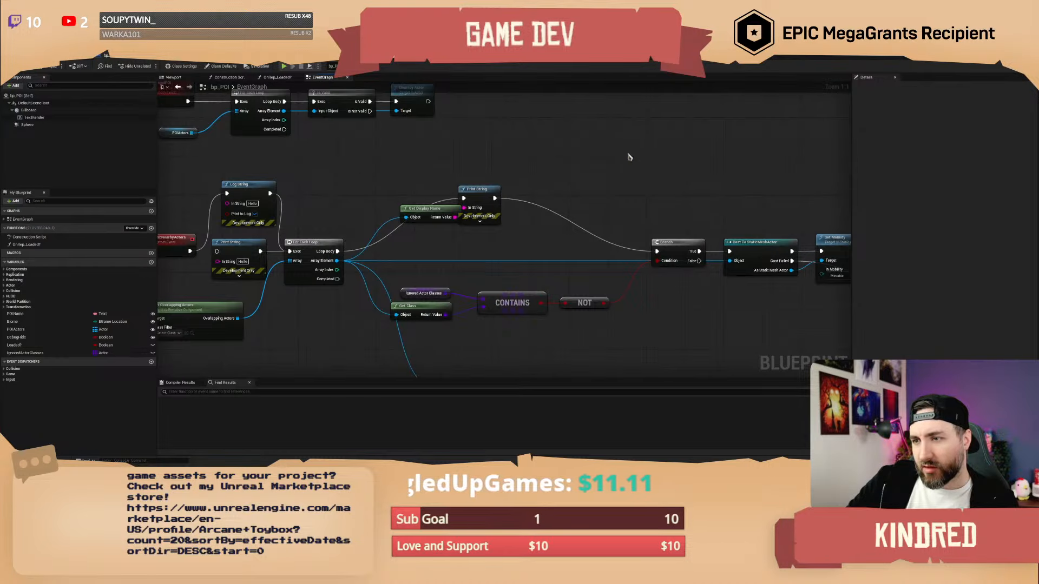
pyautogui.click(33, 125)
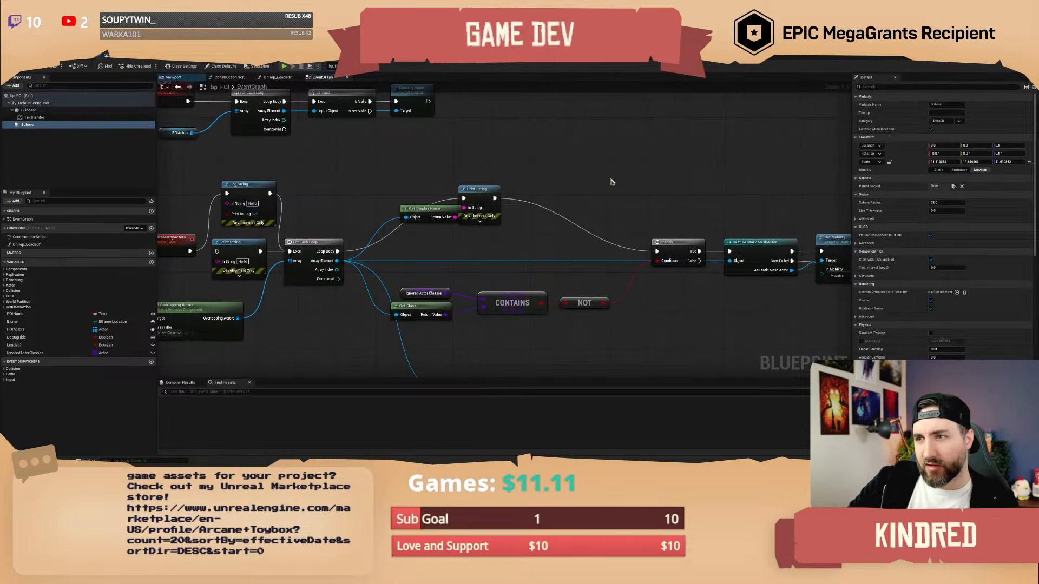
pyautogui.moveTo(620, 182); pyautogui.dragTo(592, 178, button='right')
pyautogui.scroll(-1, 591, 178)
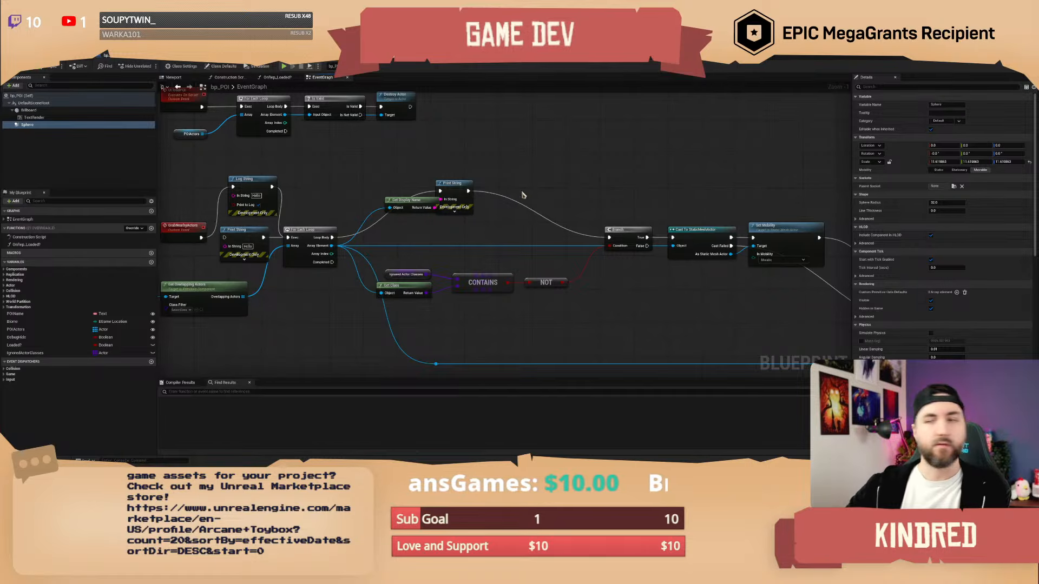
pyautogui.scroll(-1, 579, 172)
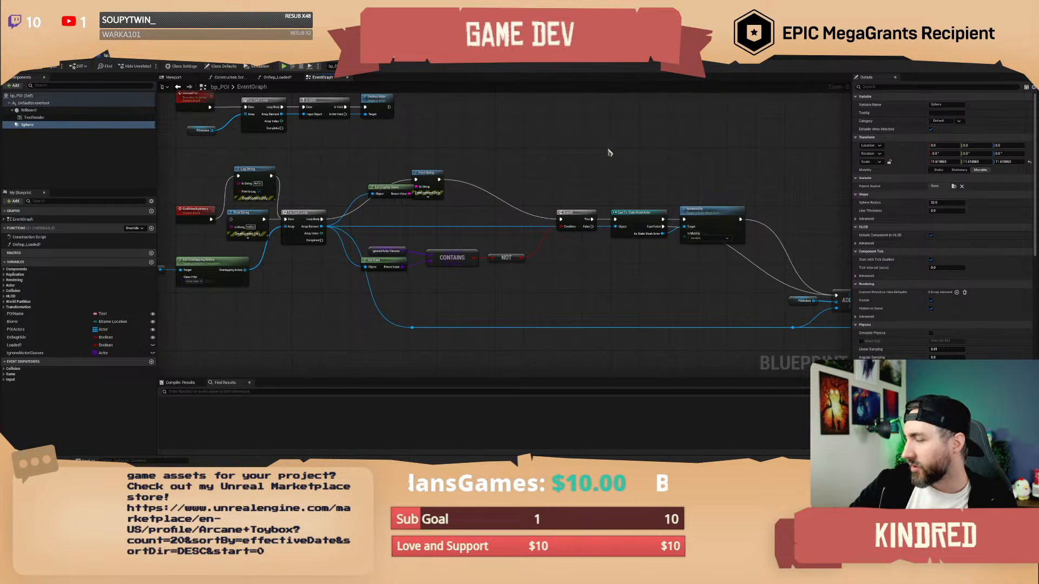
pyautogui.scroll(2, 490, 149)
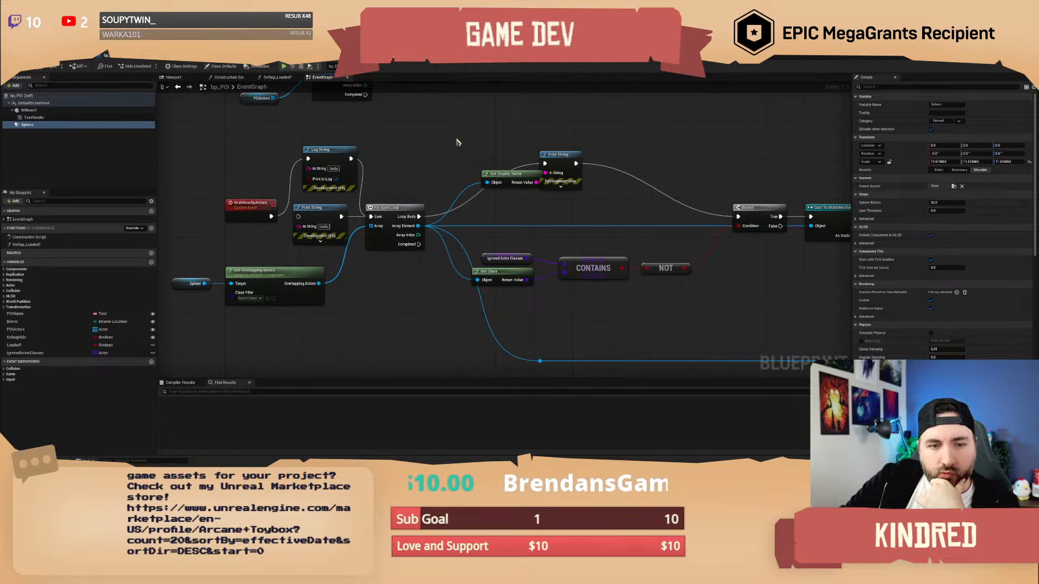
# - Add a Sphere Overlap Actors node to the event graph and place it above the Branch node
pyautogui.moveTo(465, 140); pyautogui.dragTo(294, 201, button='right')
pyautogui.rightClick(501, 170)
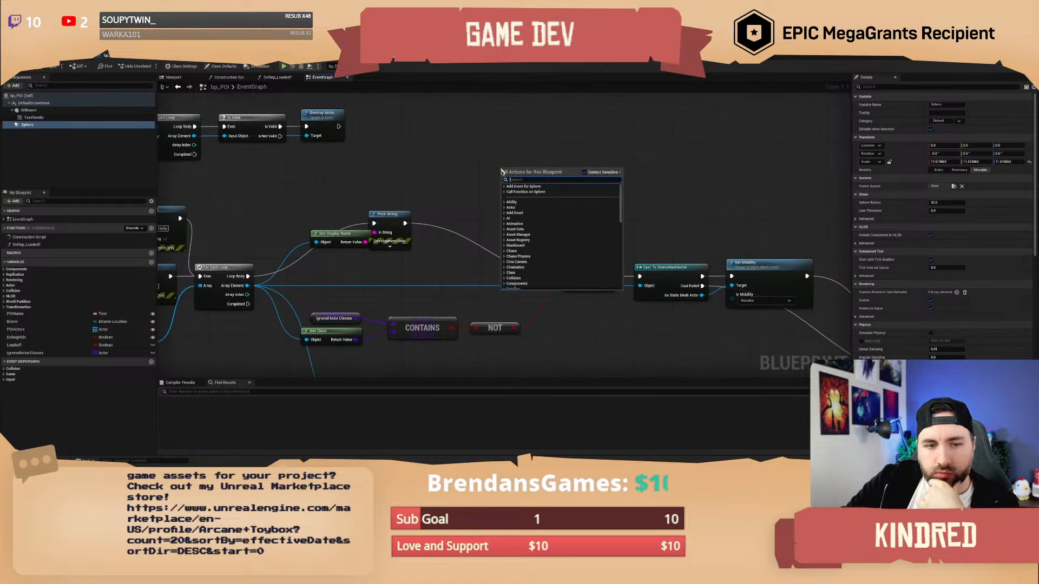
pyautogui.write('sphere overlap')
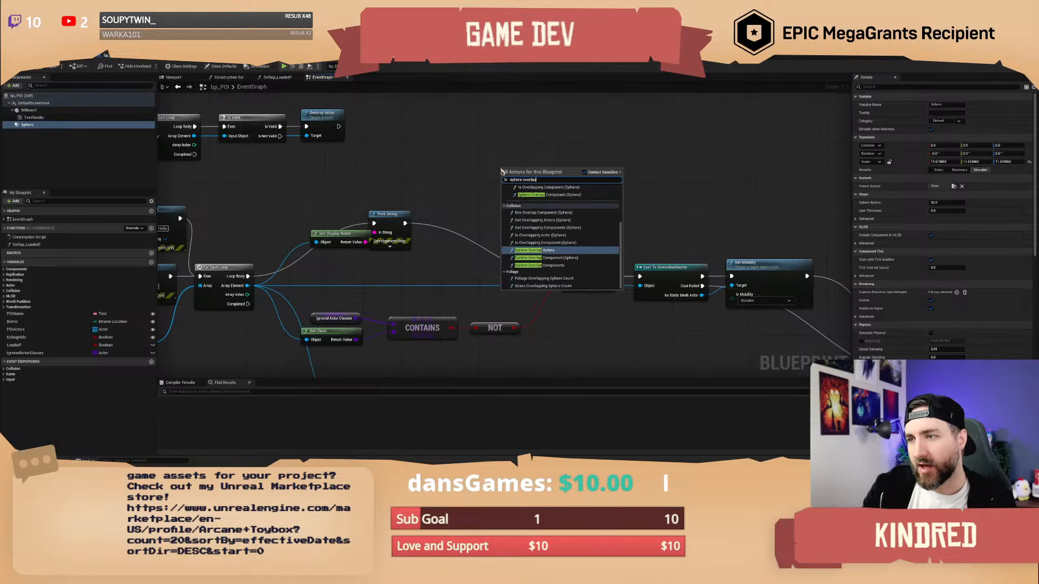
pyautogui.click(543, 250)
pyautogui.moveTo(573, 231); pyautogui.dragTo(593, 216)
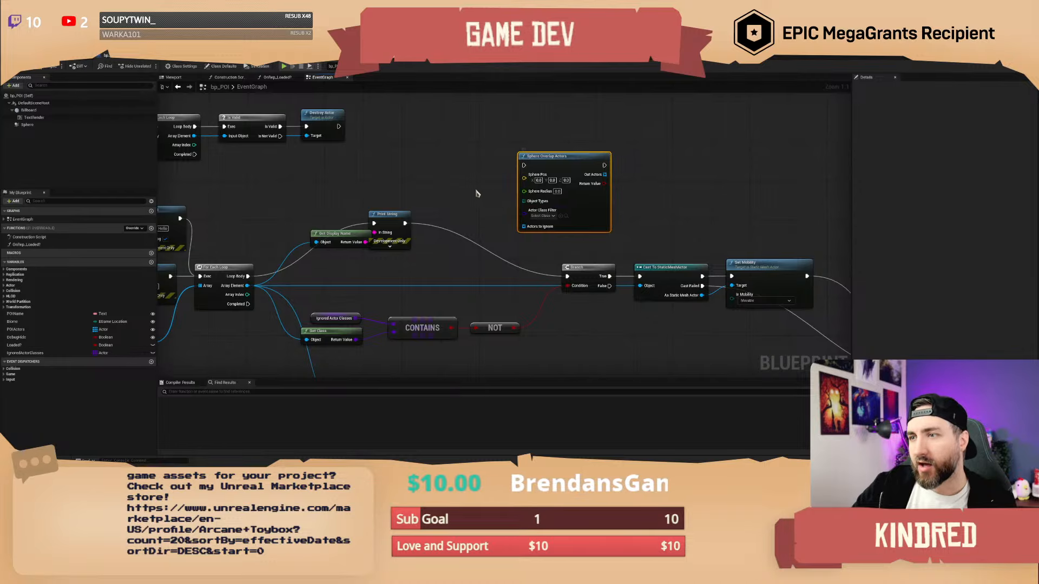
pyautogui.click(466, 189)
pyautogui.moveTo(466, 189); pyautogui.dragTo(480, 210, button='right')
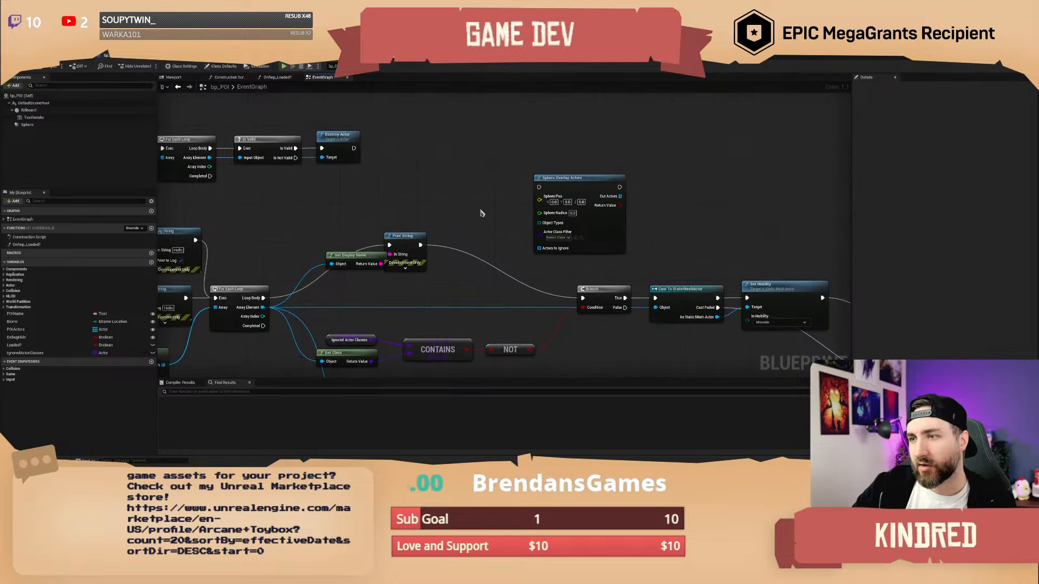
# - Reset the Sphere component's scale to 1.0 and enlarge its Sphere Radius so the sphere surrounds the Point of Interest marker
pyautogui.click(173, 76)
pyautogui.moveTo(551, 225); pyautogui.dragTo(535, 254, button='right')
pyautogui.scroll(8, 550, 225)
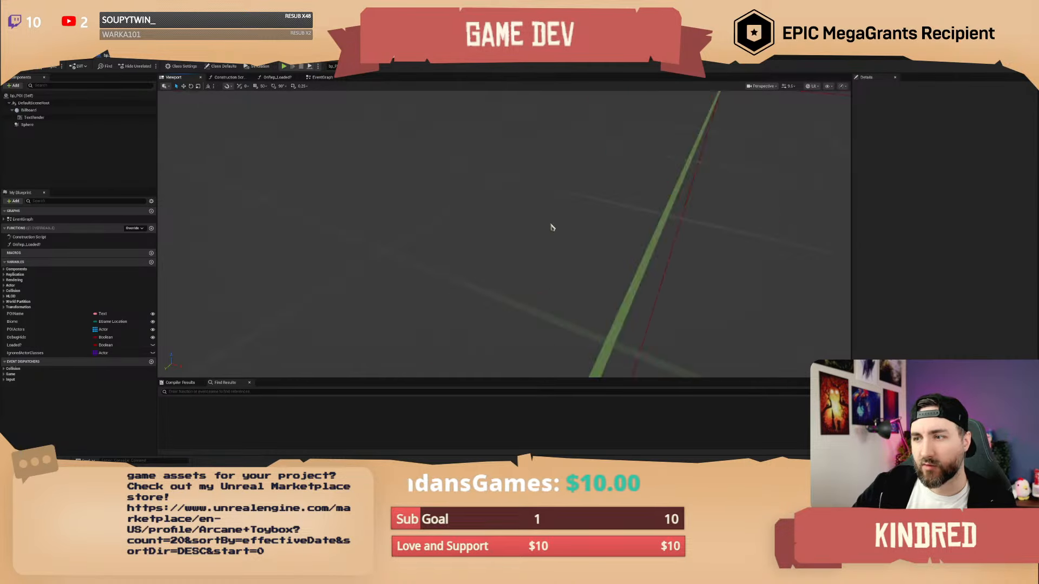
pyautogui.scroll(-5, 550, 225)
pyautogui.click(503, 240)
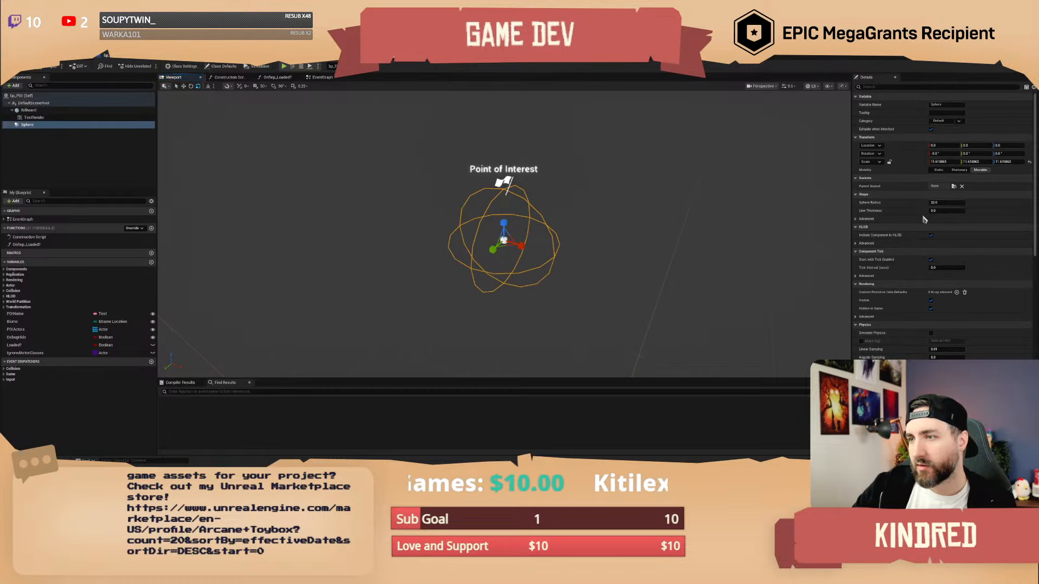
pyautogui.click(938, 202)
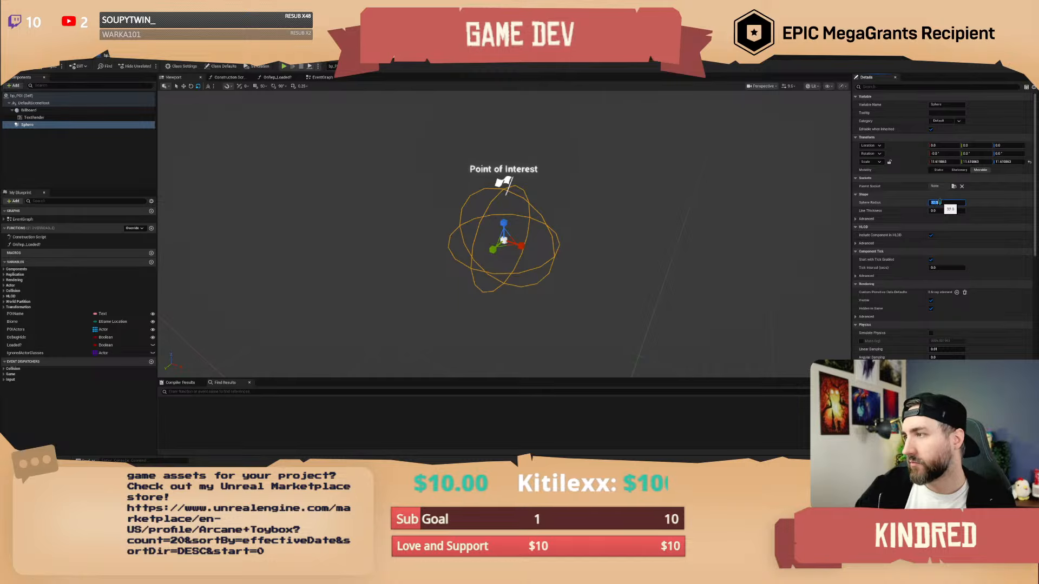
pyautogui.click(1029, 161)
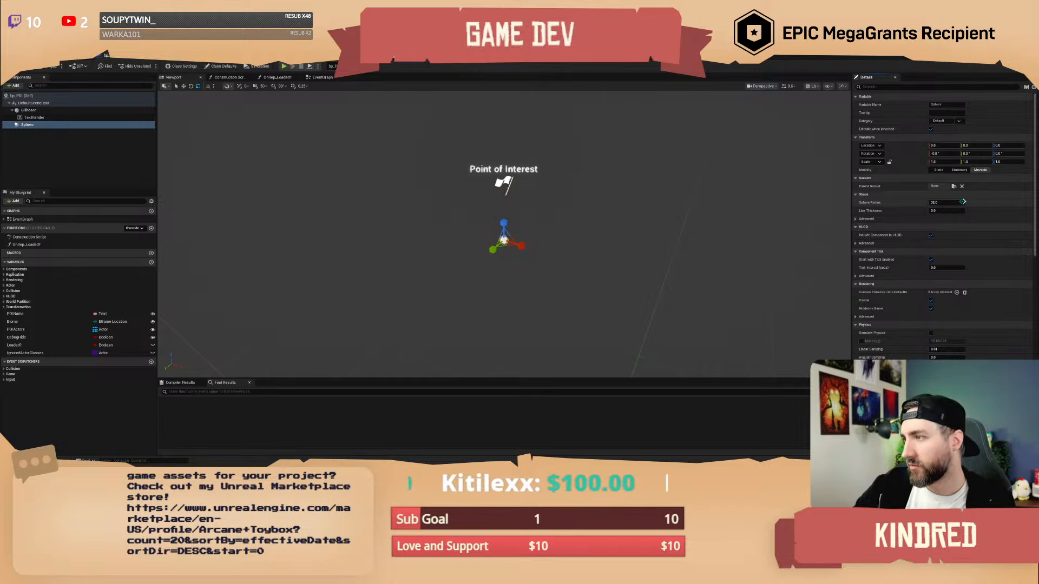
pyautogui.moveTo(940, 203); pyautogui.dragTo(1023, 202)
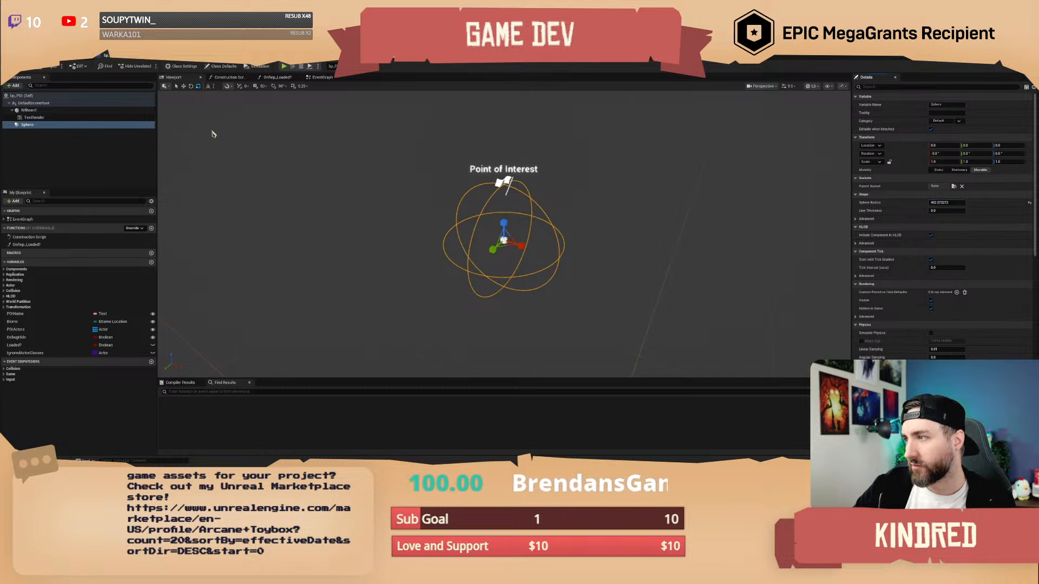
# - Feed the Sphere Pos input of Sphere Overlap Actors from a new Get Actor Location node and place that node beside it
pyautogui.click(322, 77)
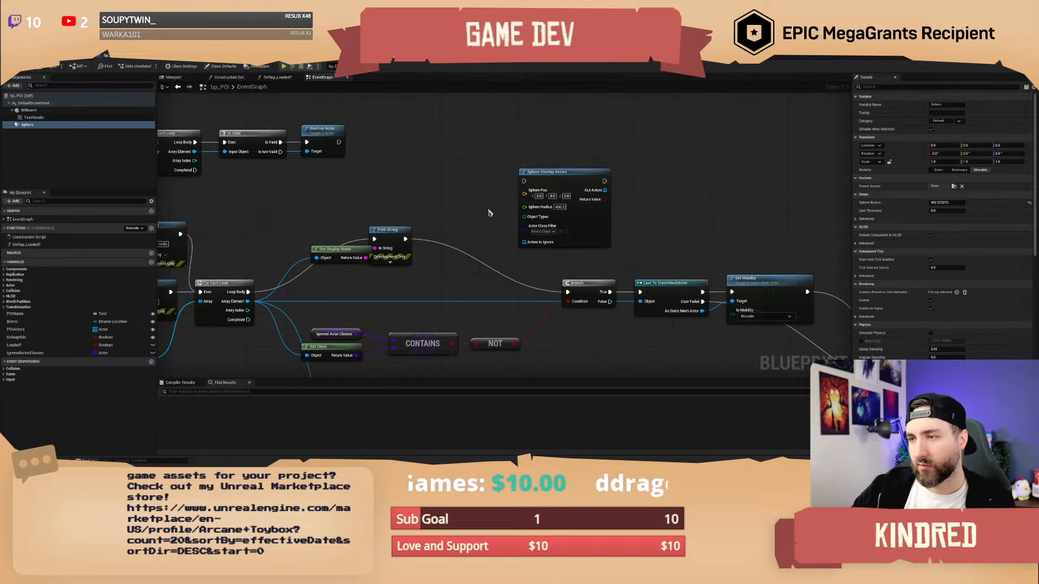
pyautogui.moveTo(524, 193); pyautogui.dragTo(554, 216, button='right')
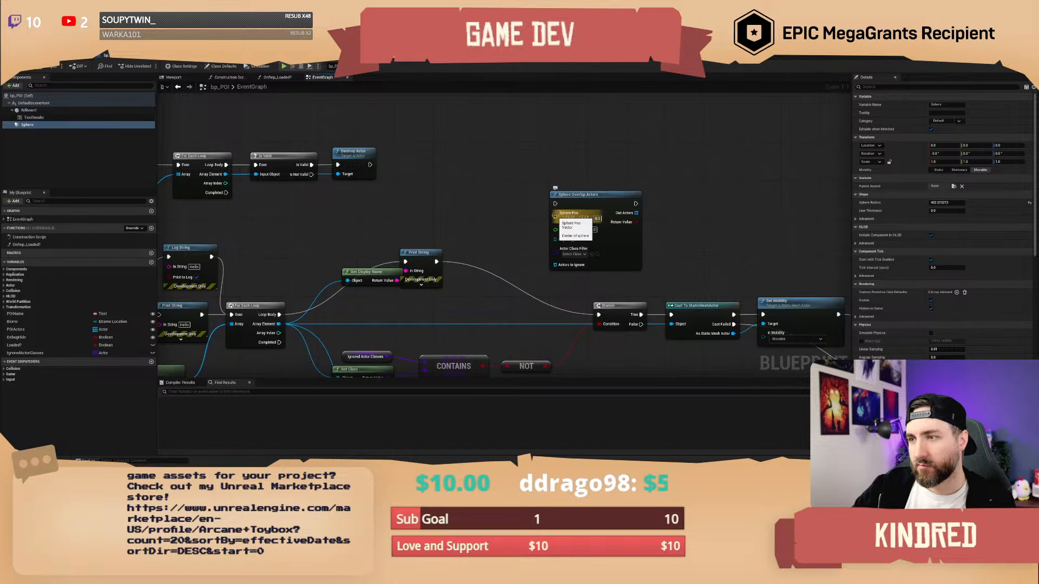
pyautogui.moveTo(555, 216); pyautogui.dragTo(496, 219)
pyautogui.write('get actor loc')
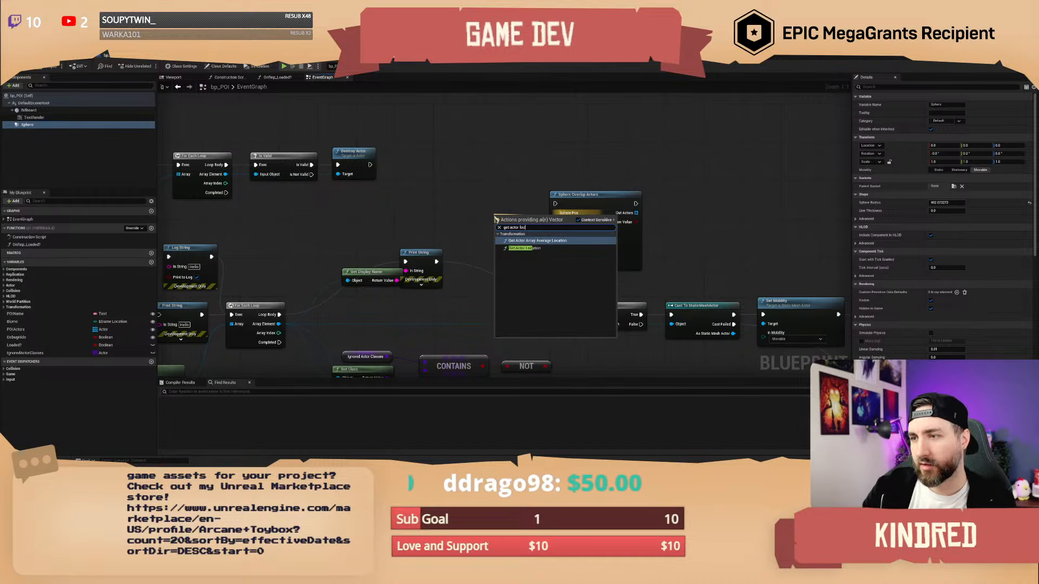
pyautogui.click(519, 248)
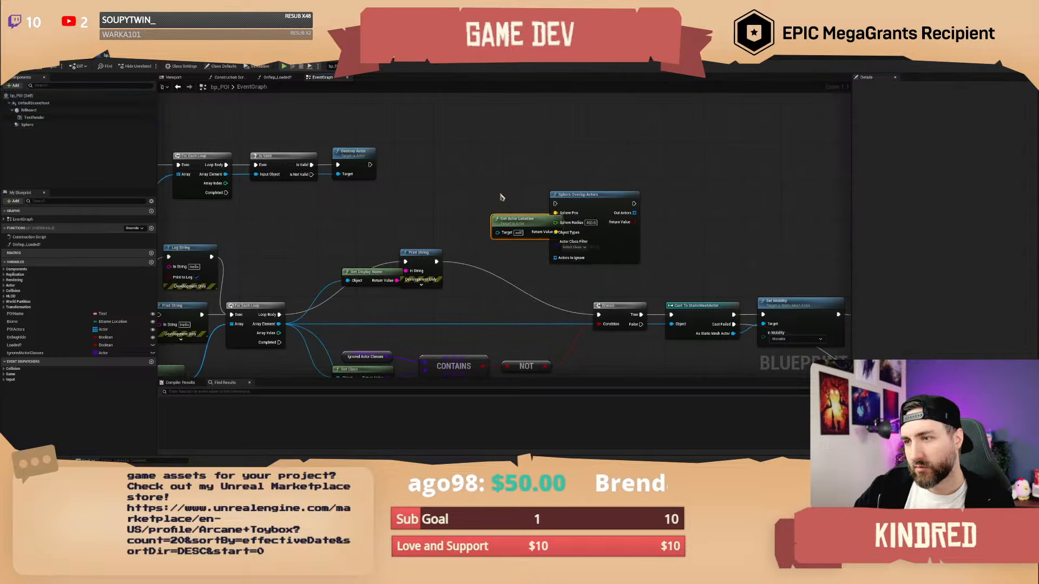
pyautogui.moveTo(522, 227); pyautogui.dragTo(498, 227)
pyautogui.click(496, 194)
# - Replace the old For Each Loop with a new one that iterates over the Out Actors of Sphere Overlap Actors
pyautogui.moveTo(519, 227); pyautogui.dragTo(573, 188, button='right')
pyautogui.moveTo(574, 243); pyautogui.dragTo(616, 230, button='right')
pyautogui.click(348, 254)
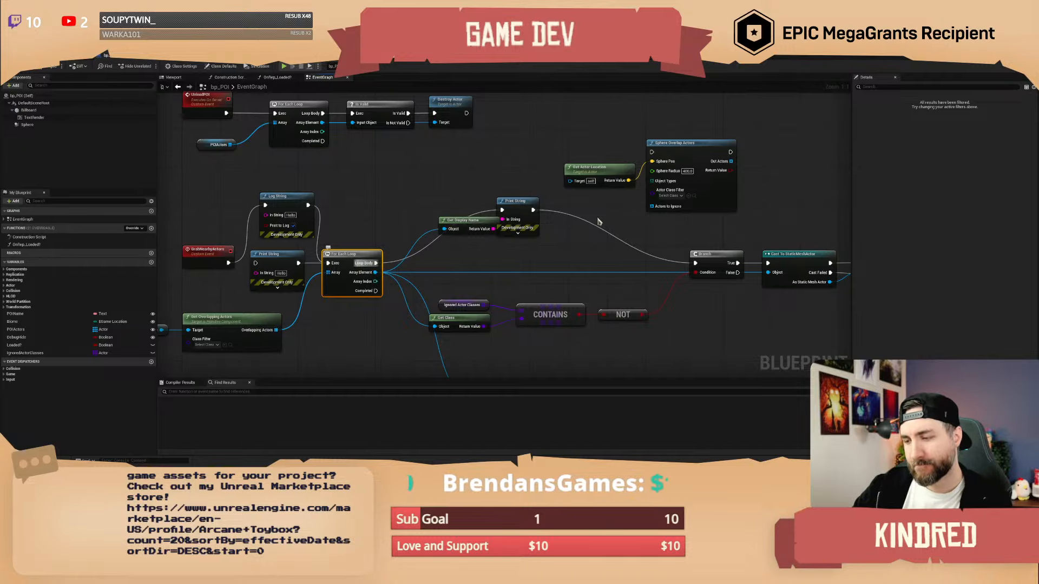
pyautogui.press('Delete')
pyautogui.moveTo(731, 161); pyautogui.dragTo(674, 163, button='right')
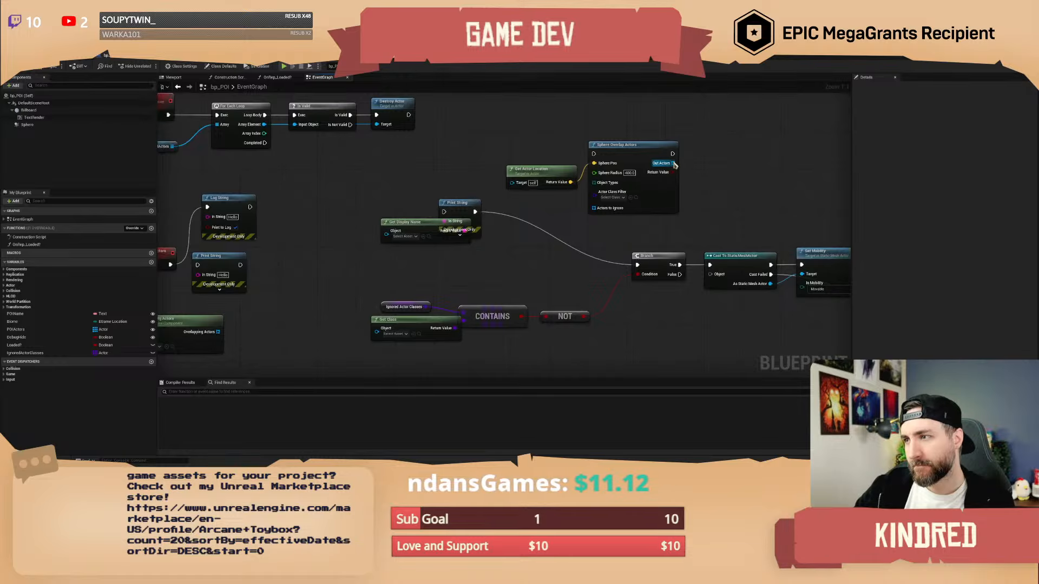
pyautogui.moveTo(674, 163); pyautogui.dragTo(522, 263)
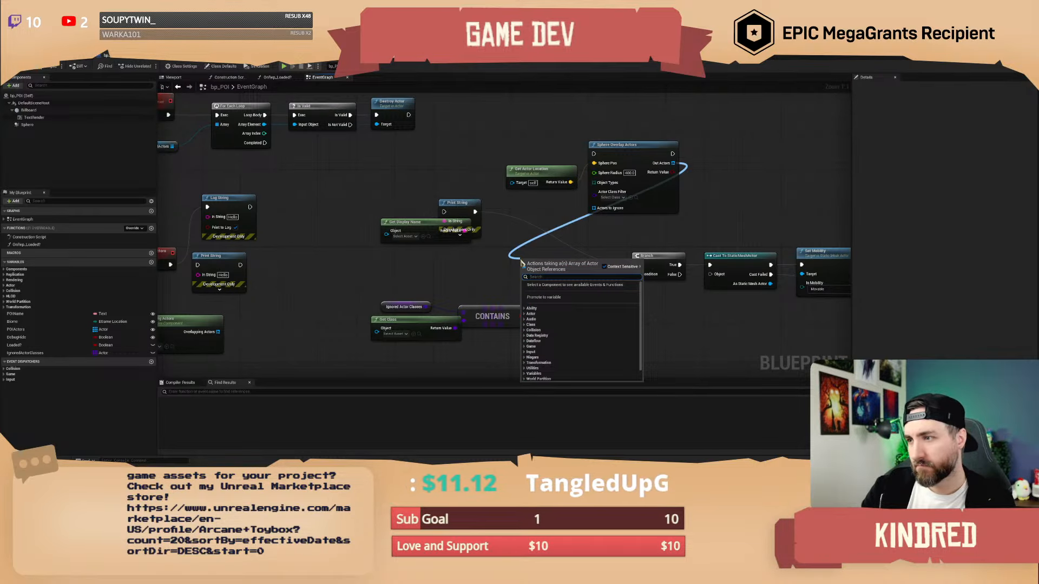
pyautogui.write('for each')
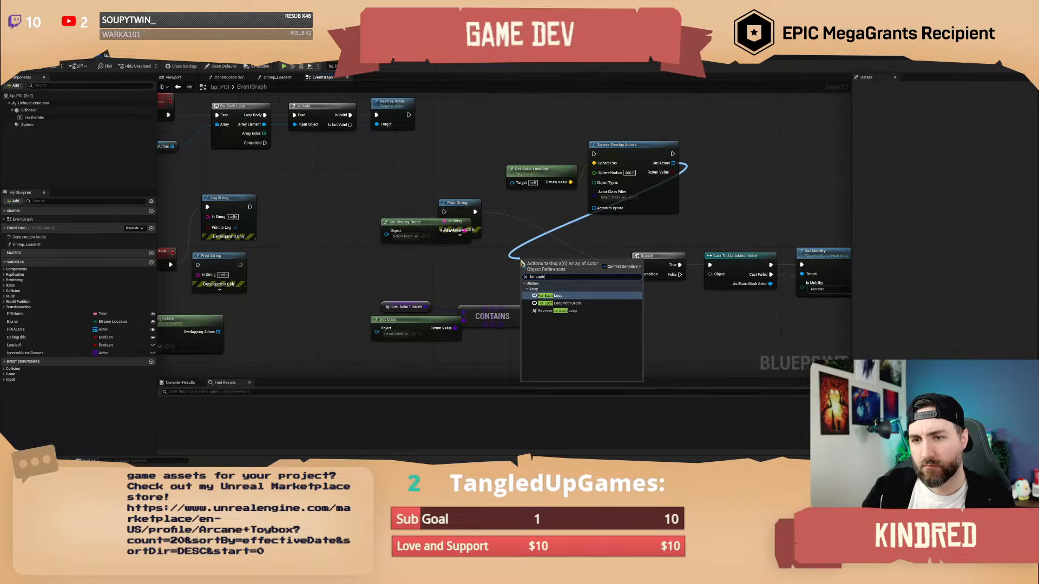
pyautogui.write(' l')
pyautogui.press('Return')
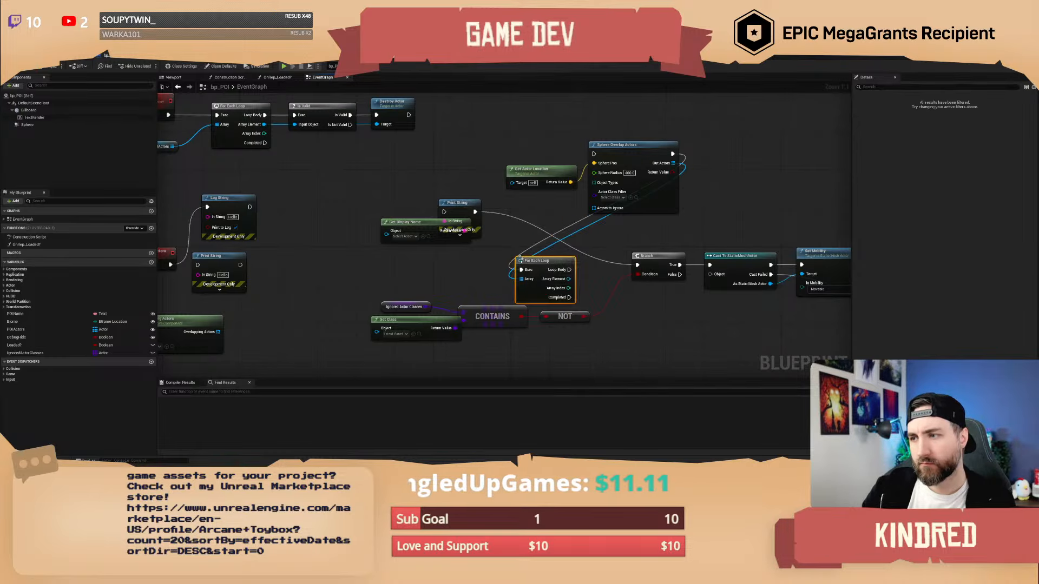
# - Move the new For Each Loop before the Get Display Name node and wire its Loop Body to the Print String ahead of Branch
pyautogui.moveTo(621, 246); pyautogui.dragTo(503, 245, button='right')
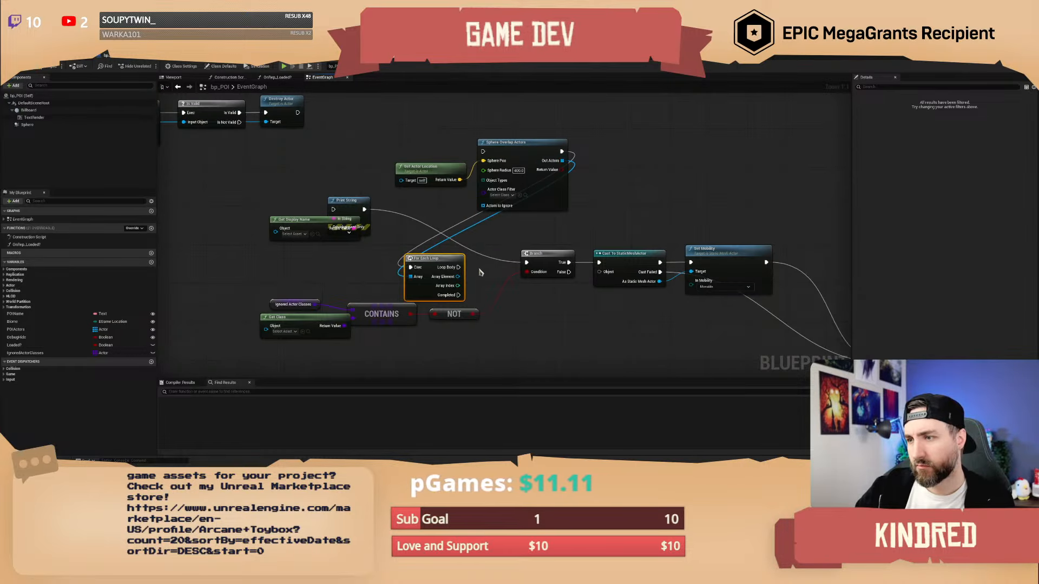
pyautogui.moveTo(459, 267); pyautogui.dragTo(526, 262)
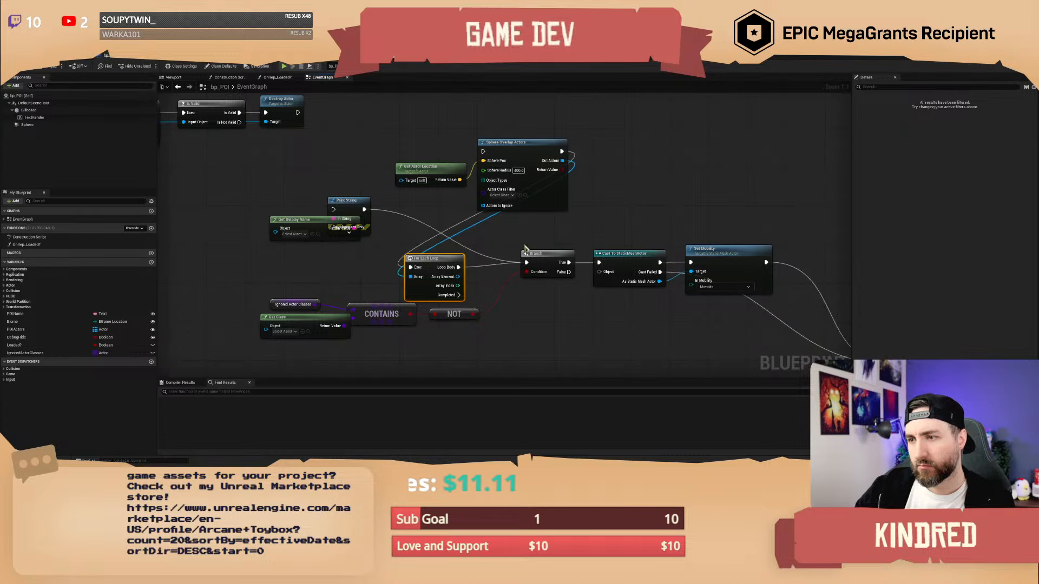
pyautogui.moveTo(411, 267); pyautogui.dragTo(234, 252)
pyautogui.moveTo(257, 259); pyautogui.dragTo(420, 265, button='right')
pyautogui.moveTo(436, 267); pyautogui.dragTo(496, 215)
# - Delete the old Get Overlapping Actors setup and the Hello Print String beside the GrabNearbyActors event
pyautogui.moveTo(305, 337); pyautogui.dragTo(396, 302, button='right')
pyautogui.moveTo(397, 302); pyautogui.dragTo(227, 299)
pyautogui.press('Delete')
pyautogui.press('Delete')
pyautogui.moveTo(413, 278); pyautogui.dragTo(382, 221)
pyautogui.press('Delete')
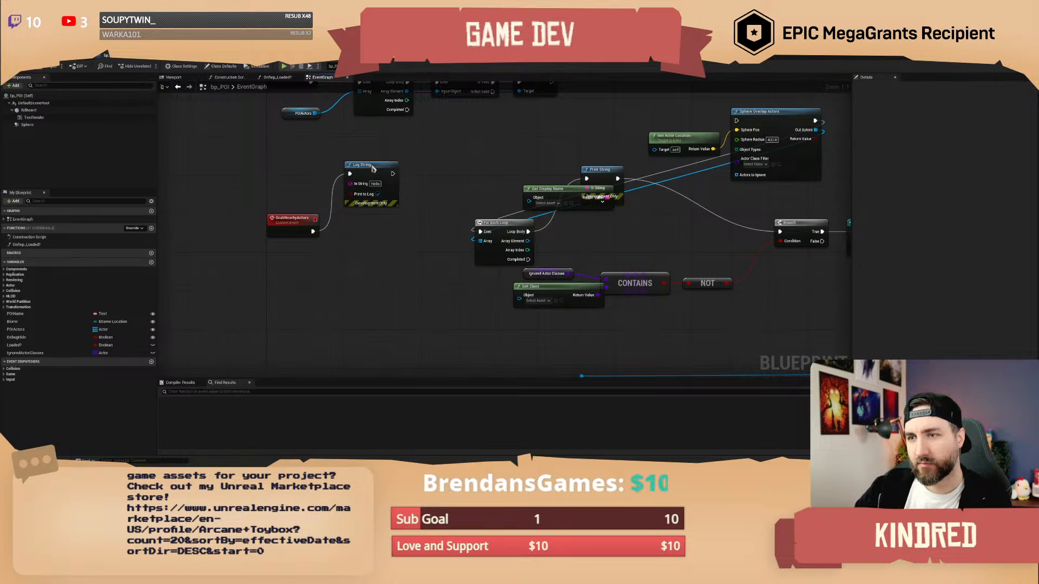
# - Connect the first Log String to Sphere Overlap Actors and move Sphere Overlap Actors close to the GrabNearbyActors event chain
pyautogui.moveTo(376, 167); pyautogui.dragTo(736, 121)
pyautogui.moveTo(752, 135); pyautogui.dragTo(379, 346)
pyautogui.moveTo(452, 227); pyautogui.dragTo(400, 238, button='right')
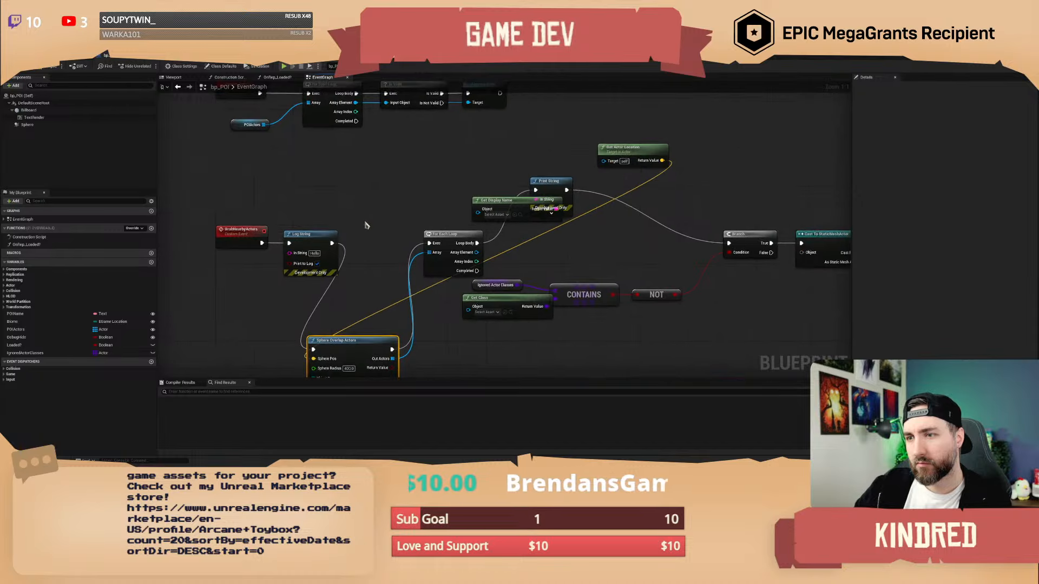
pyautogui.moveTo(368, 222); pyautogui.dragTo(189, 282)
pyautogui.moveTo(428, 175); pyautogui.dragTo(326, 180, button='right')
pyautogui.scroll(-2, 327, 180)
pyautogui.moveTo(325, 153); pyautogui.dragTo(532, 248)
pyautogui.click(477, 232)
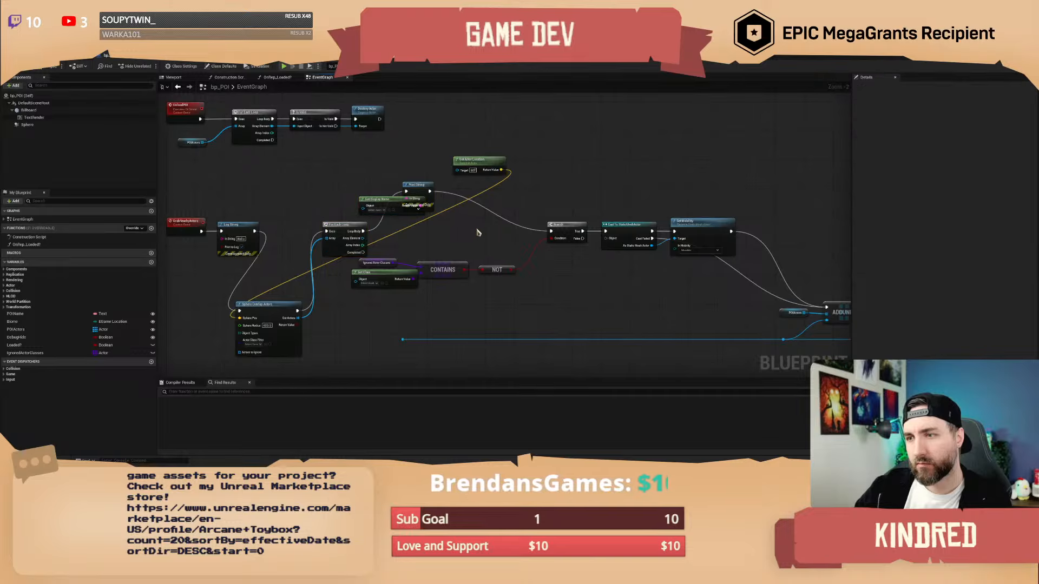
# - Connect the For Each Loop's Array Element to the Object input of Get Display Name
pyautogui.moveTo(414, 178); pyautogui.dragTo(424, 204, button='right')
pyautogui.scroll(2, 424, 204)
pyautogui.moveTo(424, 205); pyautogui.dragTo(427, 247)
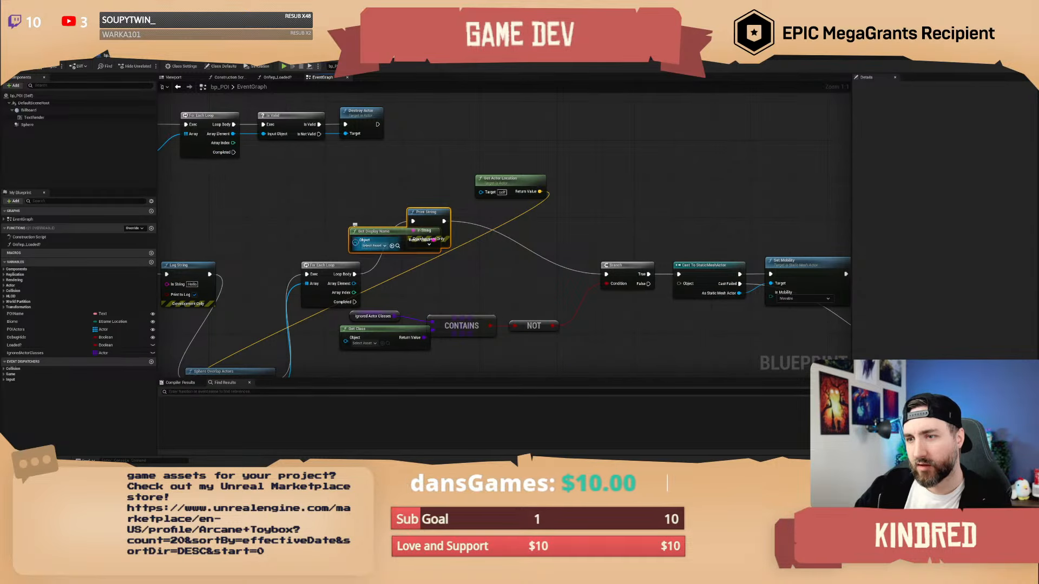
pyautogui.moveTo(355, 240); pyautogui.dragTo(354, 284)
pyautogui.click(469, 288)
# - Line up the For Each Loop, Get Display Name and Print String nodes in one row before the Branch
pyautogui.moveTo(469, 288); pyautogui.dragTo(419, 278, button='right')
pyautogui.moveTo(382, 206); pyautogui.dragTo(499, 259)
pyautogui.click(300, 261)
pyautogui.moveTo(301, 261); pyautogui.dragTo(379, 260)
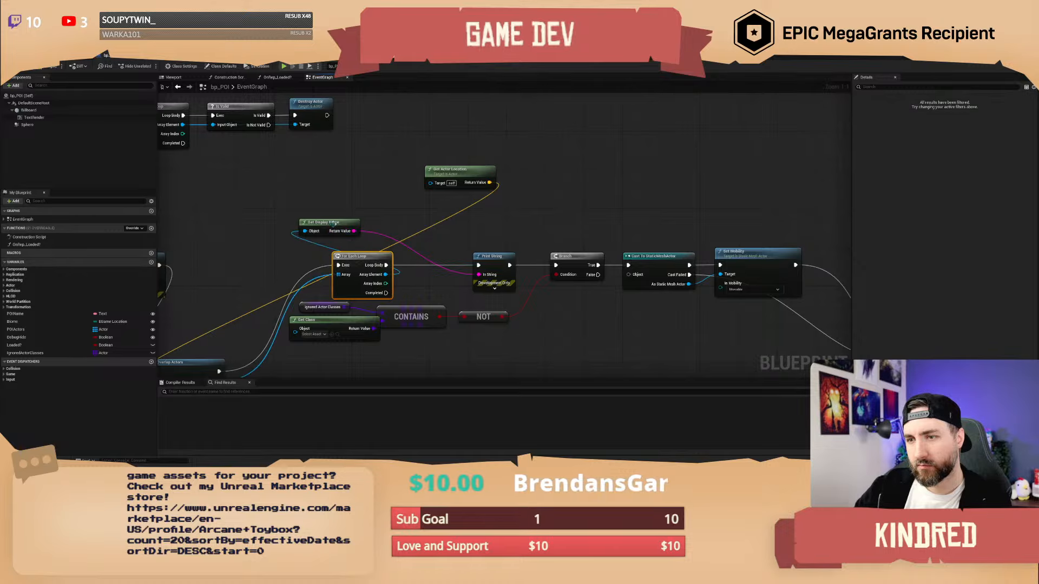
pyautogui.moveTo(337, 228); pyautogui.dragTo(442, 271)
pyautogui.moveTo(458, 243); pyautogui.dragTo(534, 216, button='right')
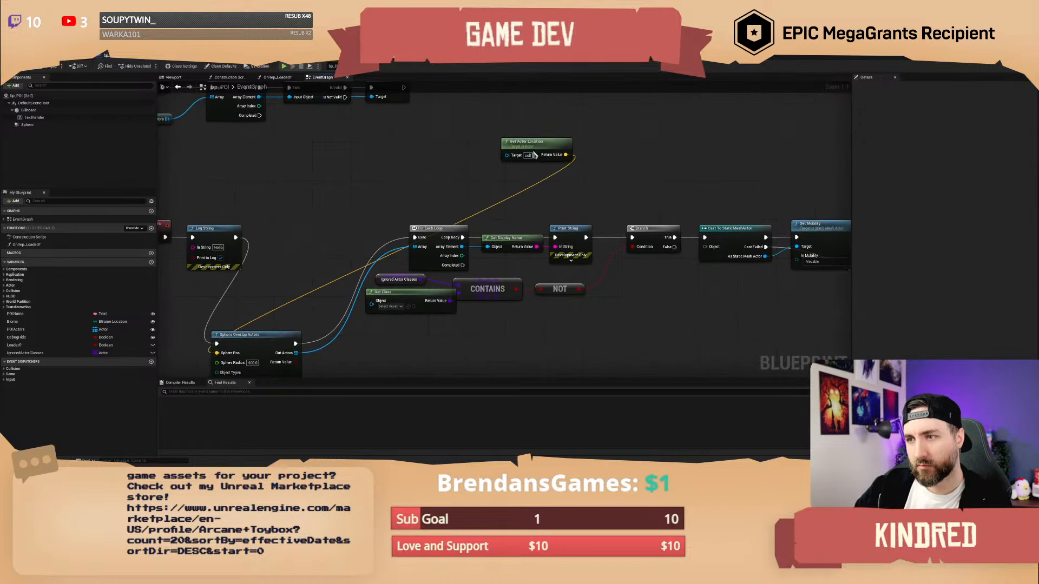
# - Place Get Actor Location below the first Log String and Sphere Overlap Actors in the row between Log String and the loop
pyautogui.moveTo(531, 152); pyautogui.dragTo(182, 323)
pyautogui.moveTo(271, 324); pyautogui.dragTo(267, 338, button='right')
pyautogui.moveTo(262, 350); pyautogui.dragTo(328, 245)
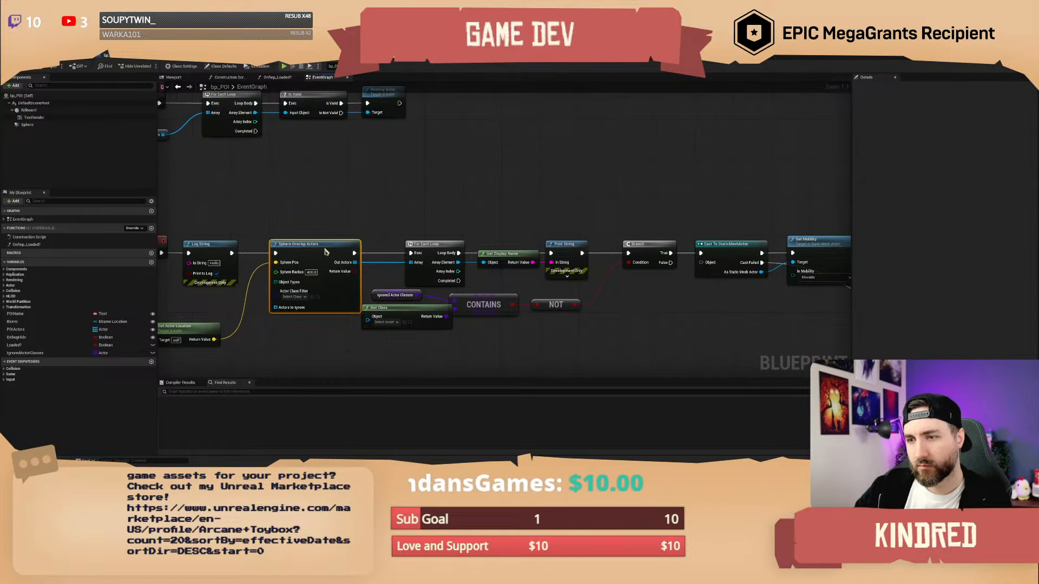
pyautogui.moveTo(327, 245); pyautogui.dragTo(259, 193, button='right')
# - Shift the Ignored Actor Classes, Get Class, Contains and Not nodes together beneath the loop row
pyautogui.moveTo(511, 296); pyautogui.dragTo(337, 239)
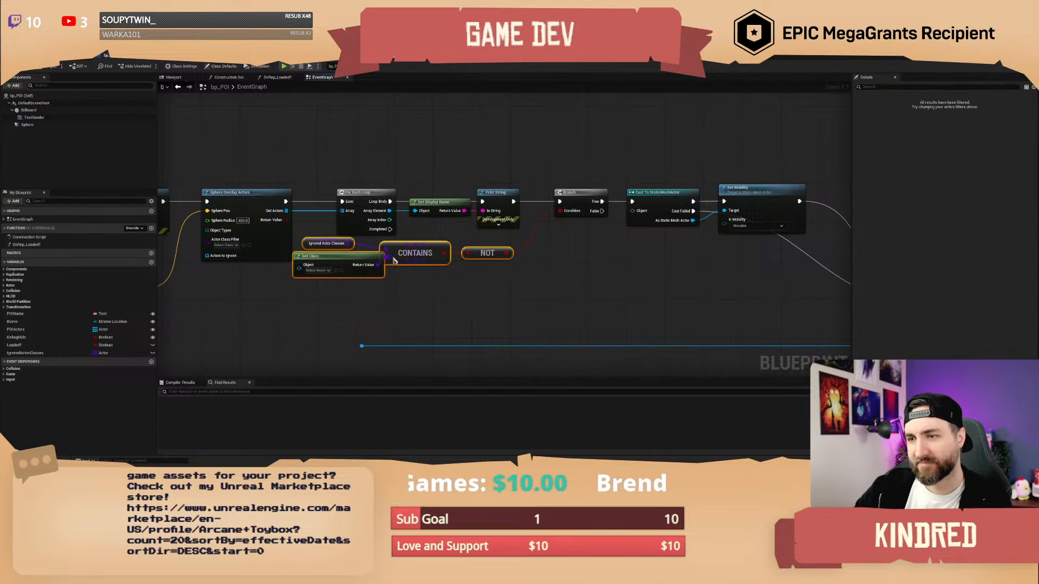
pyautogui.moveTo(417, 258); pyautogui.dragTo(440, 267)
pyautogui.click(474, 317)
pyautogui.moveTo(474, 317); pyautogui.dragTo(593, 303, button='right')
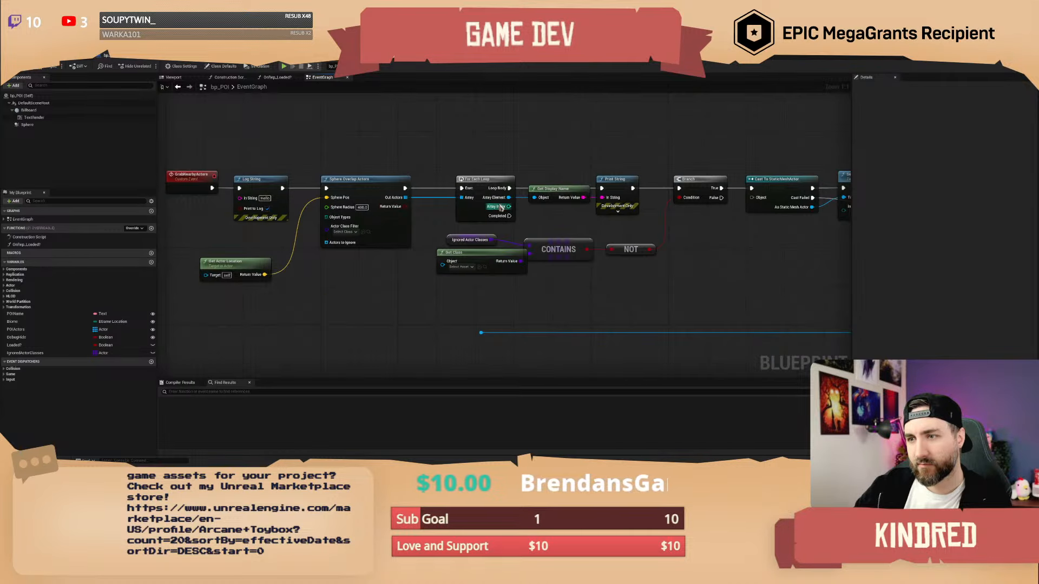
# - Connect the For Each Loop's Array Element to the reroute node that feeds the AddUnique and Attach Actor nodes
pyautogui.moveTo(501, 207); pyautogui.dragTo(481, 332)
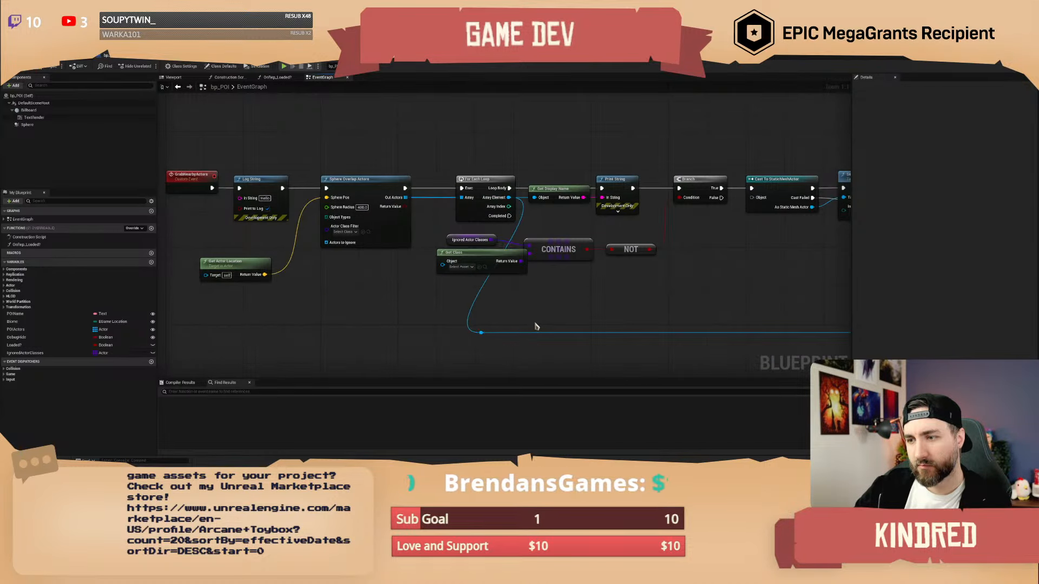
pyautogui.moveTo(535, 324); pyautogui.dragTo(318, 326, button='right')
pyautogui.scroll(-1, 384, 312)
pyautogui.moveTo(384, 312); pyautogui.dragTo(508, 331, button='right')
pyautogui.scroll(1, 431, 327)
# - Replace the Print String after the loop with a Log String on Loop Body, placed above Get Display Name
pyautogui.moveTo(528, 168); pyautogui.dragTo(509, 184, button='right')
pyautogui.moveTo(525, 199); pyautogui.dragTo(522, 249)
pyautogui.press('Delete')
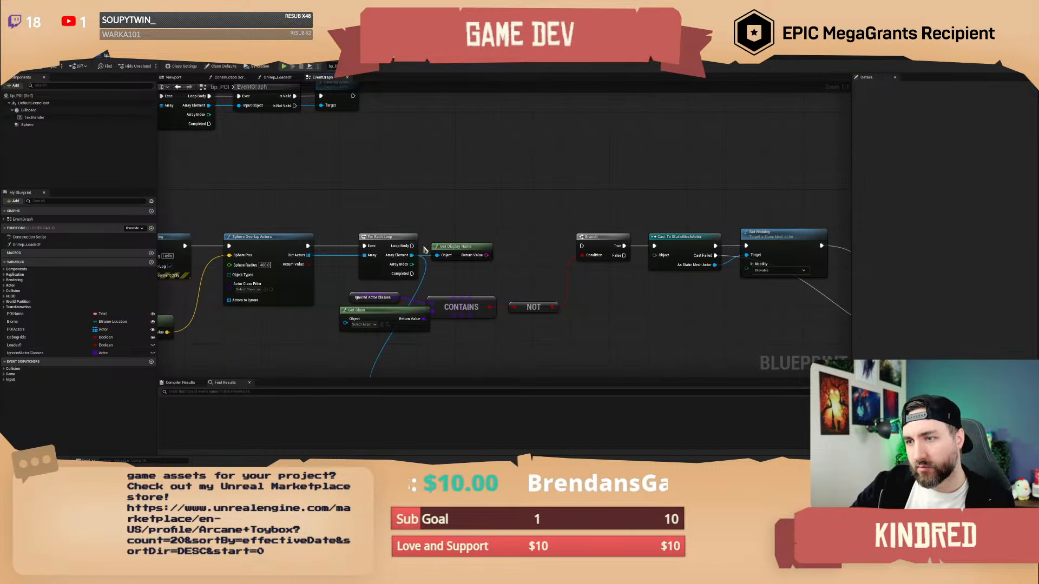
pyautogui.moveTo(412, 246); pyautogui.dragTo(461, 222)
pyautogui.write('log')
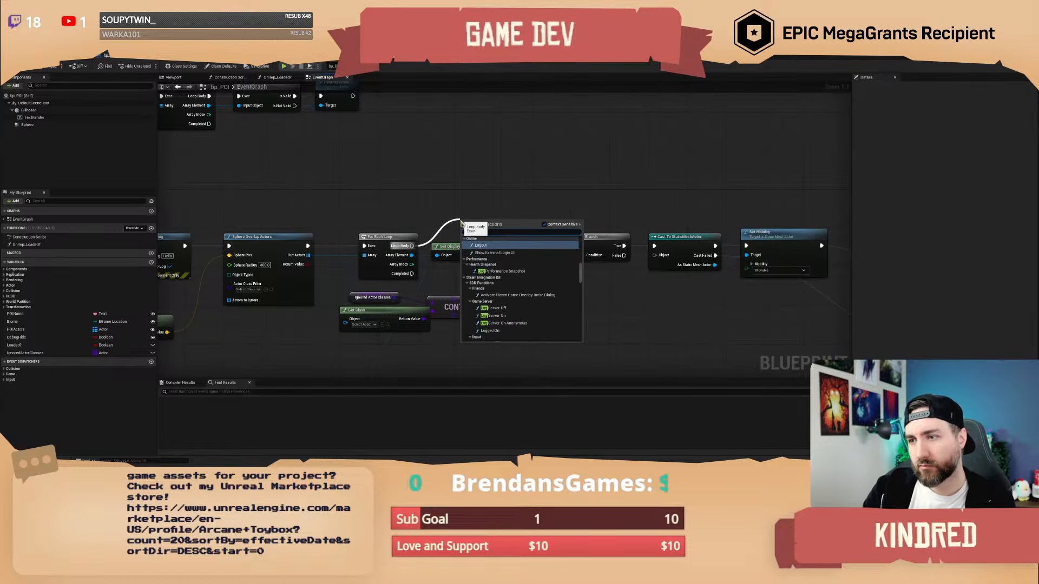
pyautogui.write(' str')
pyautogui.press('Return')
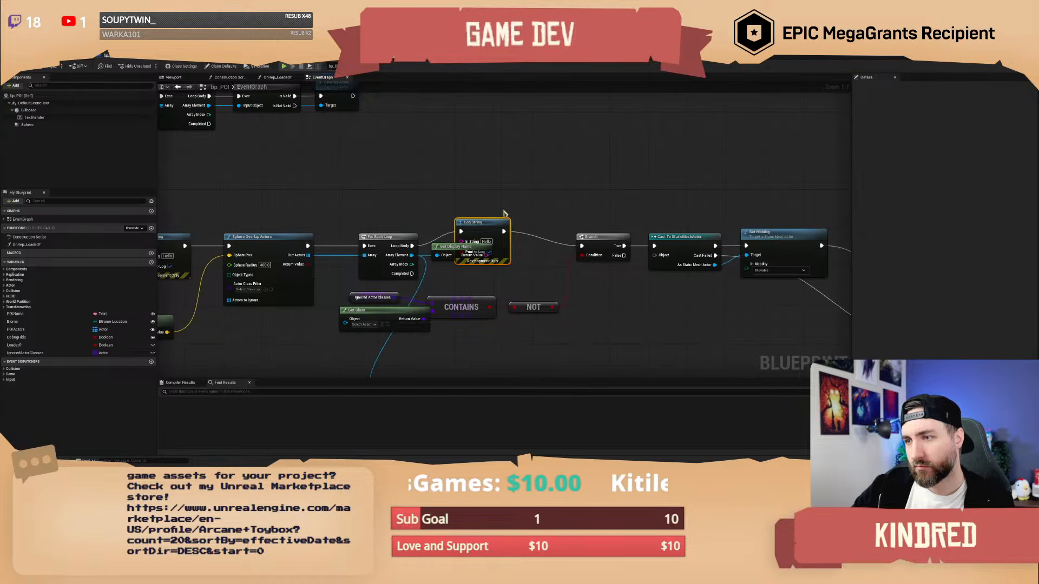
pyautogui.moveTo(503, 222); pyautogui.dragTo(542, 188)
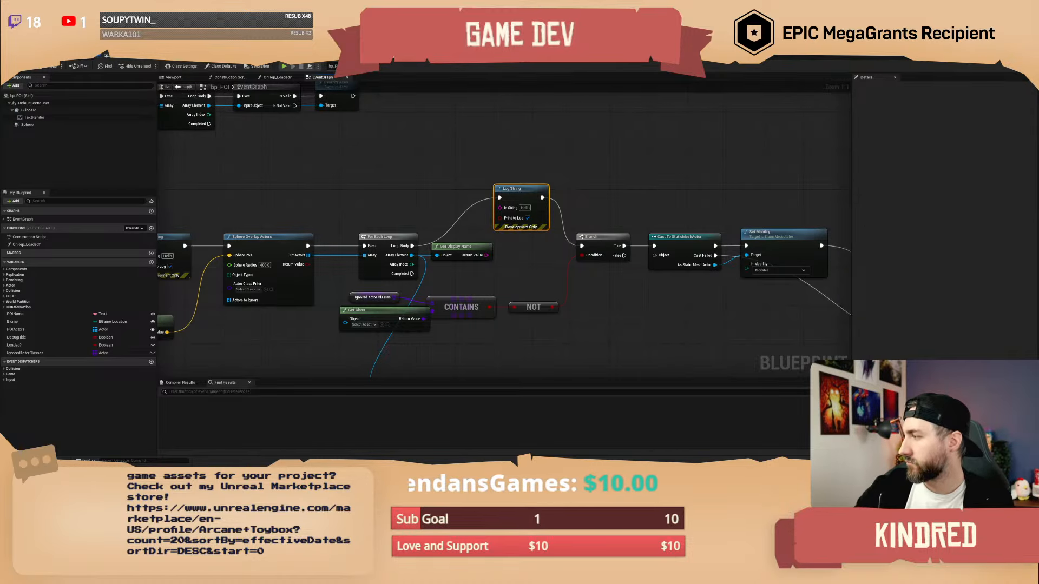
pyautogui.click(568, 167)
pyautogui.moveTo(568, 167)
pyautogui.mouseDown(button='right')
pyautogui.moveTo(603, 177)
pyautogui.moveTo(574, 171)
pyautogui.moveTo(581, 176)
pyautogui.mouseUp(button='right')
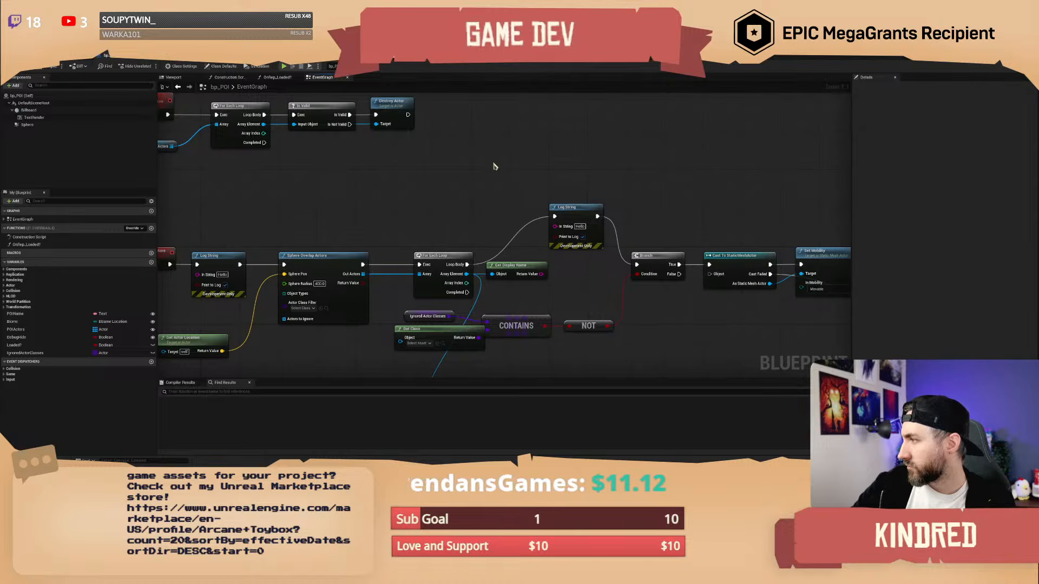
# - Open the Output Log and dock it beside the Message Log in the level editor
pyautogui.click(106, 53)
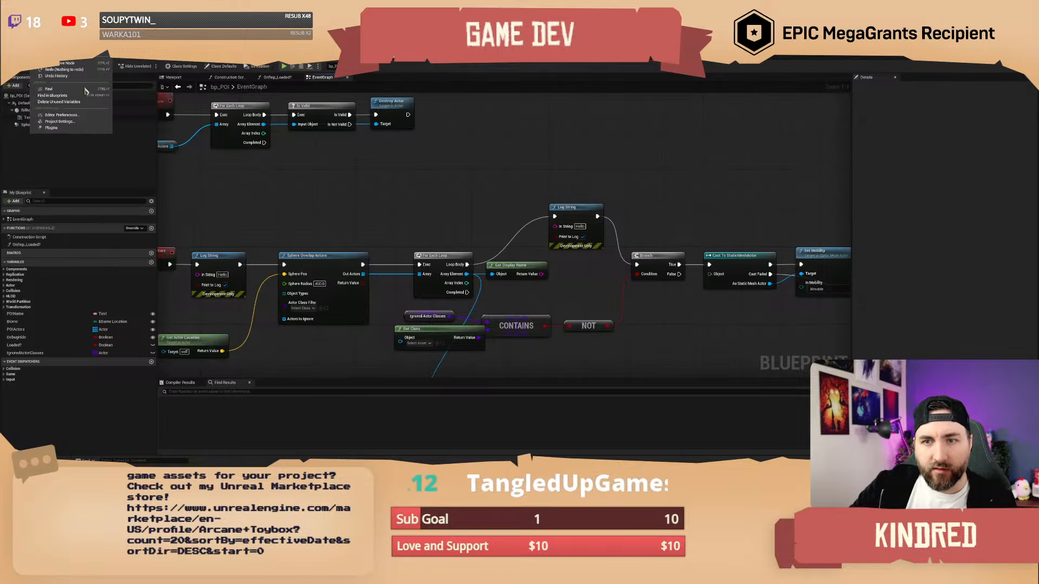
pyautogui.moveTo(85, 54)
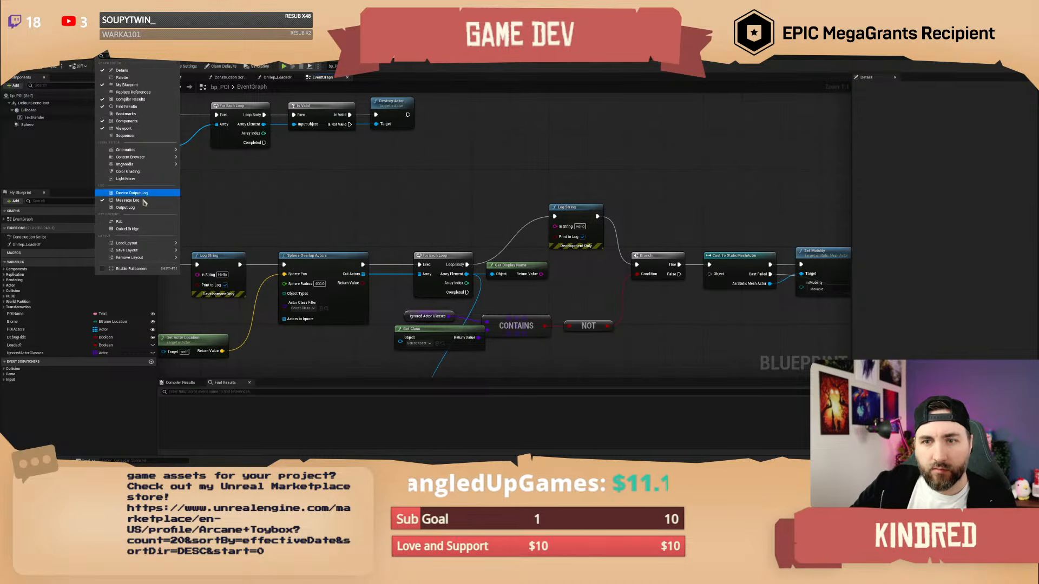
pyautogui.click(147, 208)
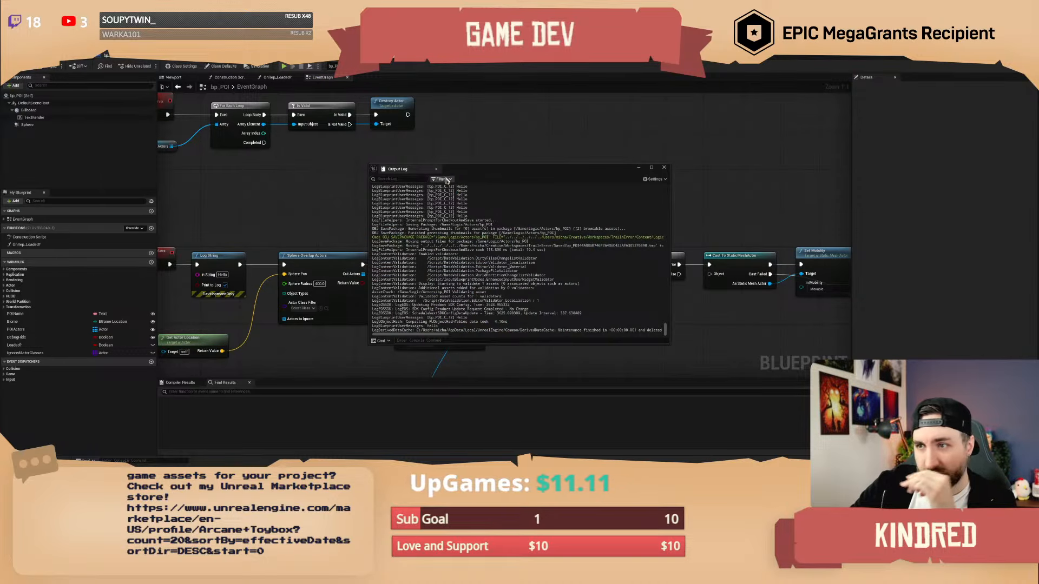
pyautogui.click(428, 175)
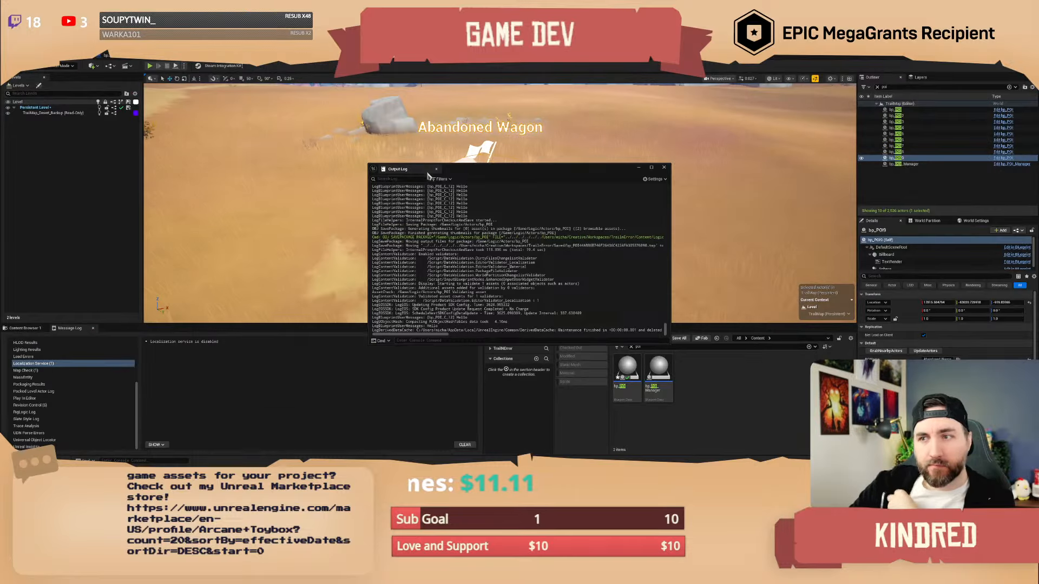
pyautogui.moveTo(410, 175); pyautogui.dragTo(247, 390)
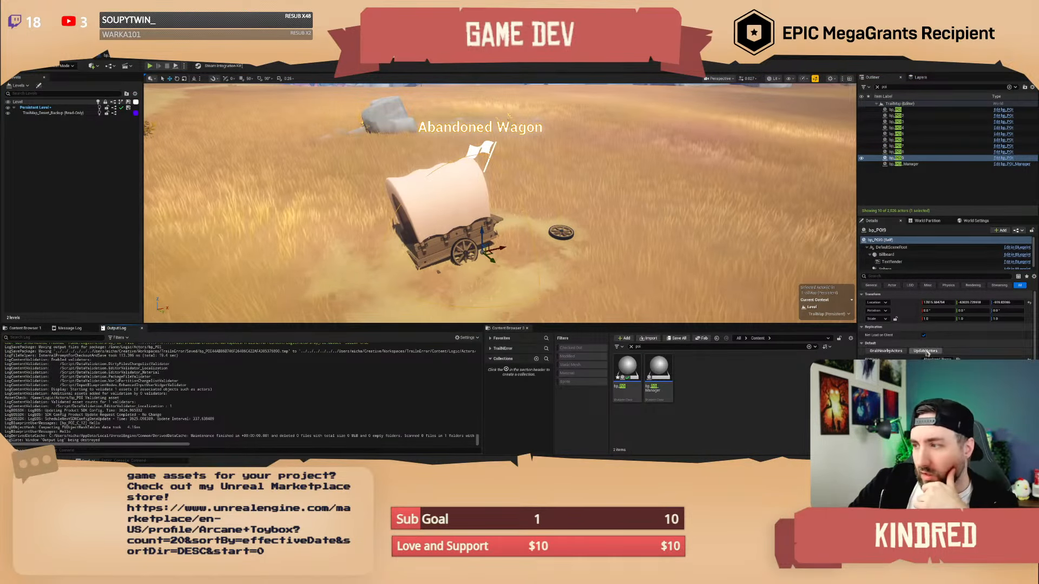
# - Return to the bp_POI event graph and move Get Actor Location closer beneath the GrabNearbyActors event and Log String
pyautogui.click(111, 56)
pyautogui.moveTo(335, 210); pyautogui.dragTo(437, 190, button='right')
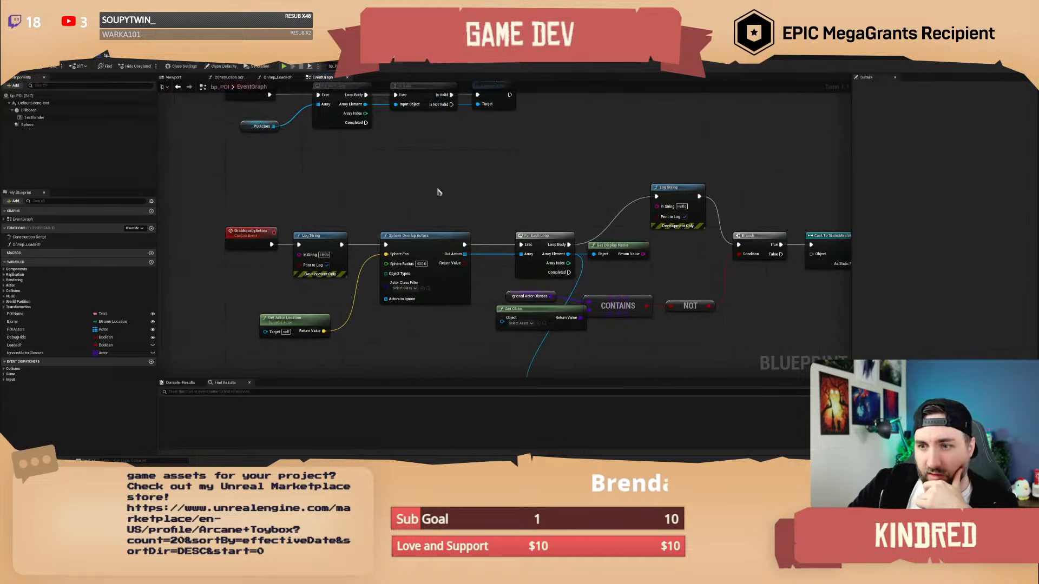
pyautogui.moveTo(320, 294); pyautogui.dragTo(303, 252, button='right')
pyautogui.moveTo(307, 275); pyautogui.dragTo(289, 256)
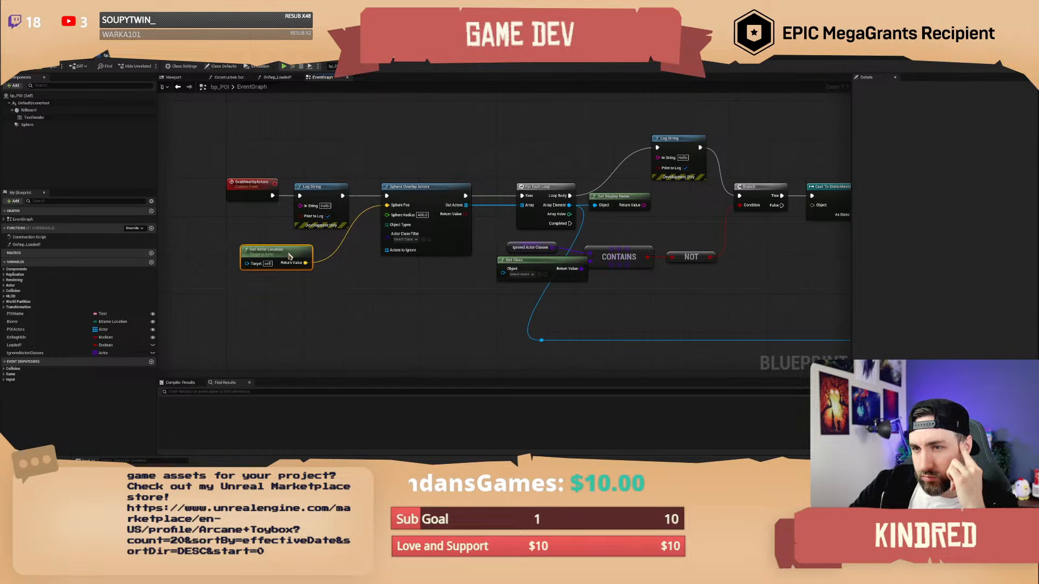
pyautogui.click(377, 298)
pyautogui.moveTo(376, 295); pyautogui.dragTo(435, 285, button='right')
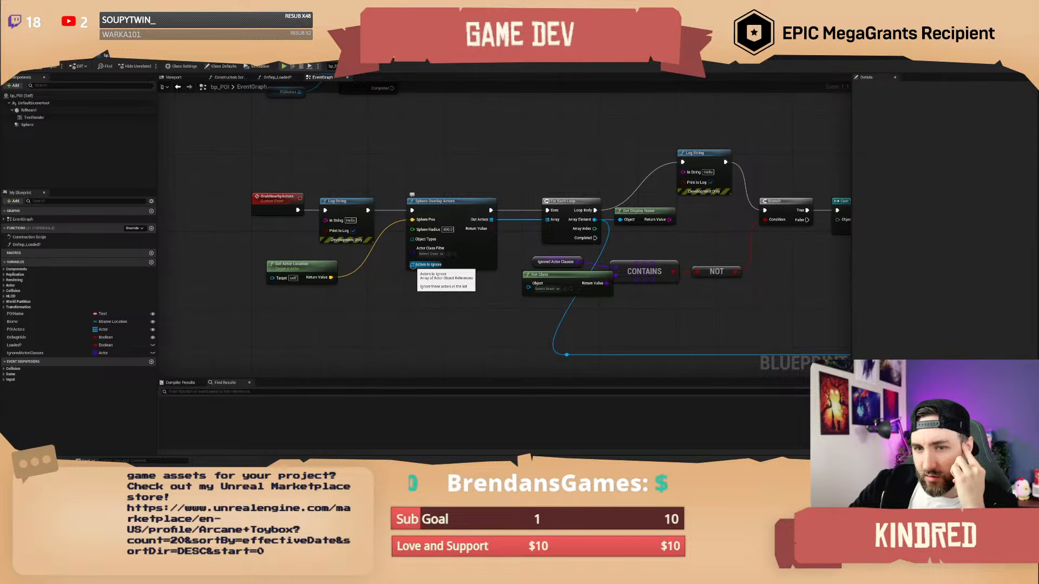
# - Connect Get Display Name's Return Value to the In String input of the loop's Log String
pyautogui.moveTo(503, 168); pyautogui.dragTo(362, 183, button='right')
pyautogui.moveTo(472, 237); pyautogui.dragTo(480, 190)
pyautogui.moveTo(584, 183); pyautogui.dragTo(581, 163, button='right')
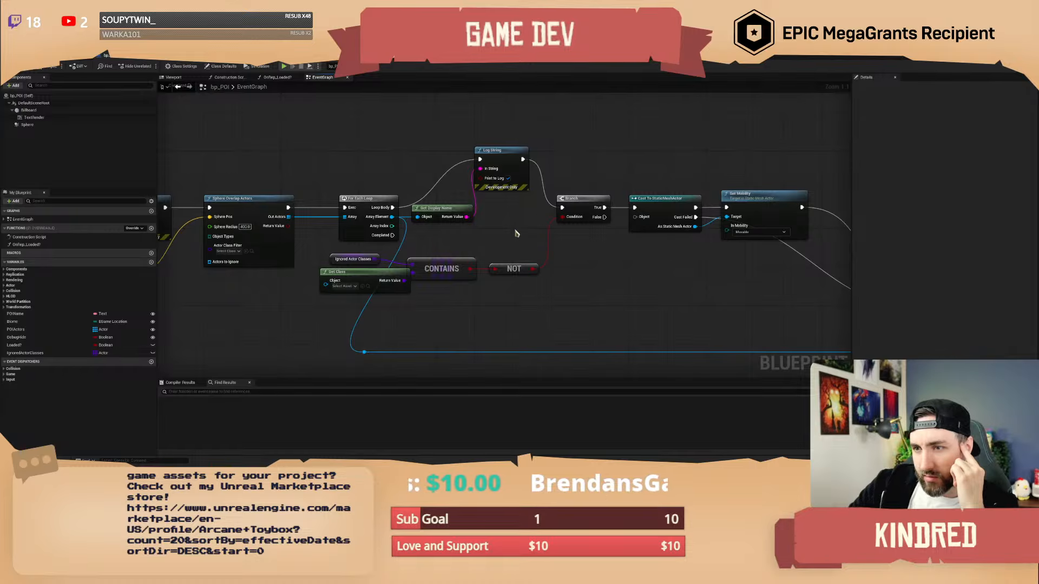
# - Connect the loop's Array Element to the Object inputs of Get Class and Cast To StaticMeshActor
pyautogui.moveTo(516, 233); pyautogui.dragTo(539, 236, button='right')
pyautogui.moveTo(347, 287); pyautogui.dragTo(414, 220)
pyautogui.moveTo(521, 244); pyautogui.dragTo(452, 260, button='right')
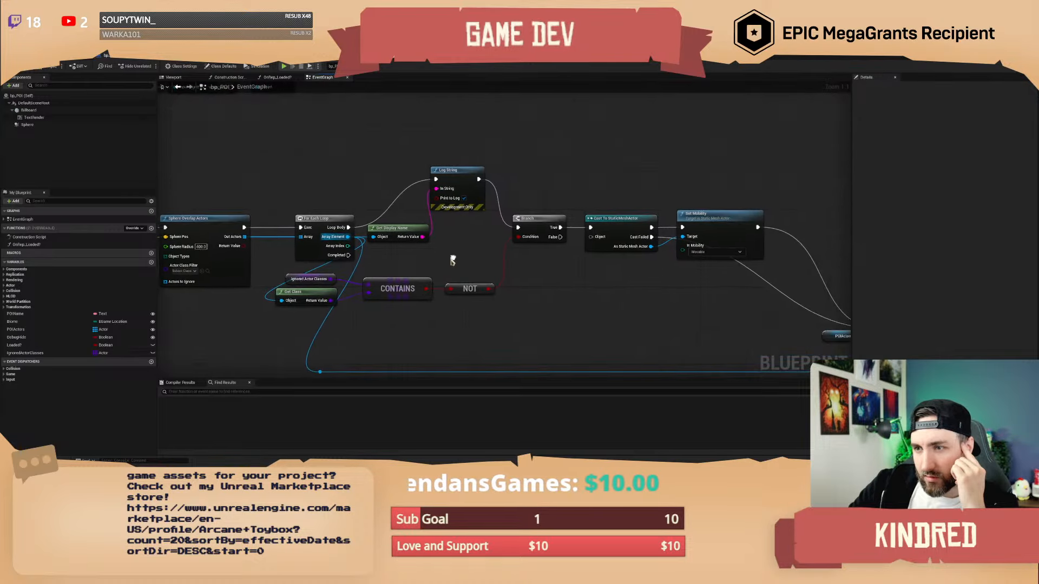
pyautogui.moveTo(565, 186); pyautogui.dragTo(477, 191, button='right')
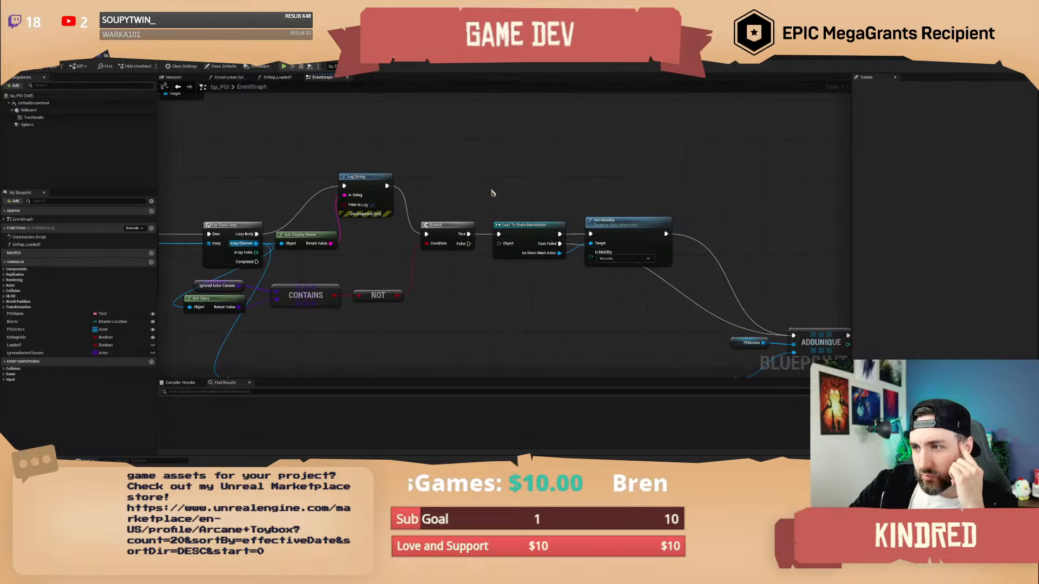
pyautogui.moveTo(595, 192); pyautogui.dragTo(391, 157, button='right')
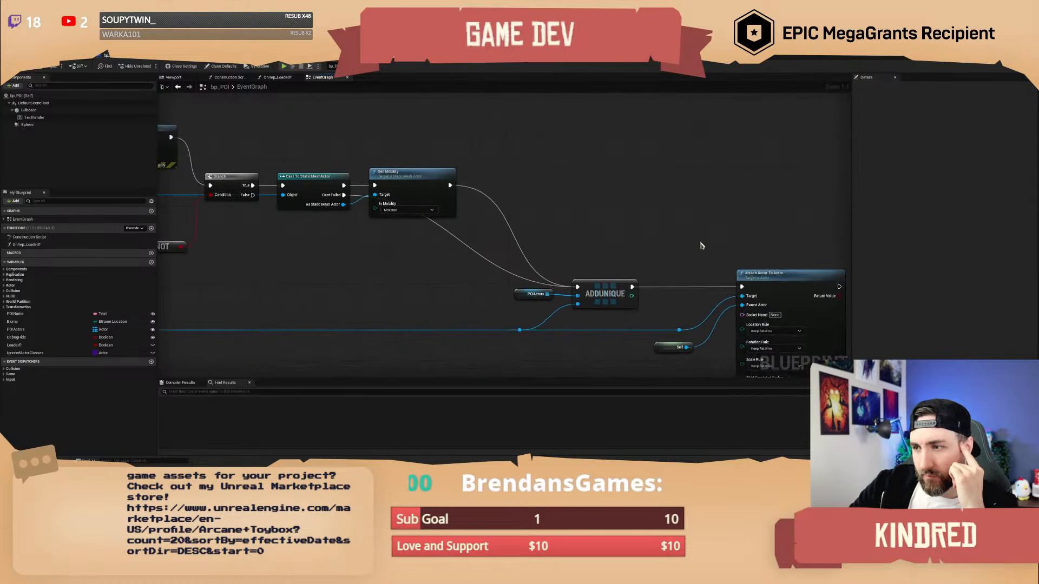
# - Compile the bp_POI blueprint
pyautogui.moveTo(701, 246); pyautogui.dragTo(918, 253, button='right')
pyautogui.moveTo(332, 213); pyautogui.dragTo(519, 232, button='right')
pyautogui.moveTo(319, 136); pyautogui.dragTo(456, 156, button='right')
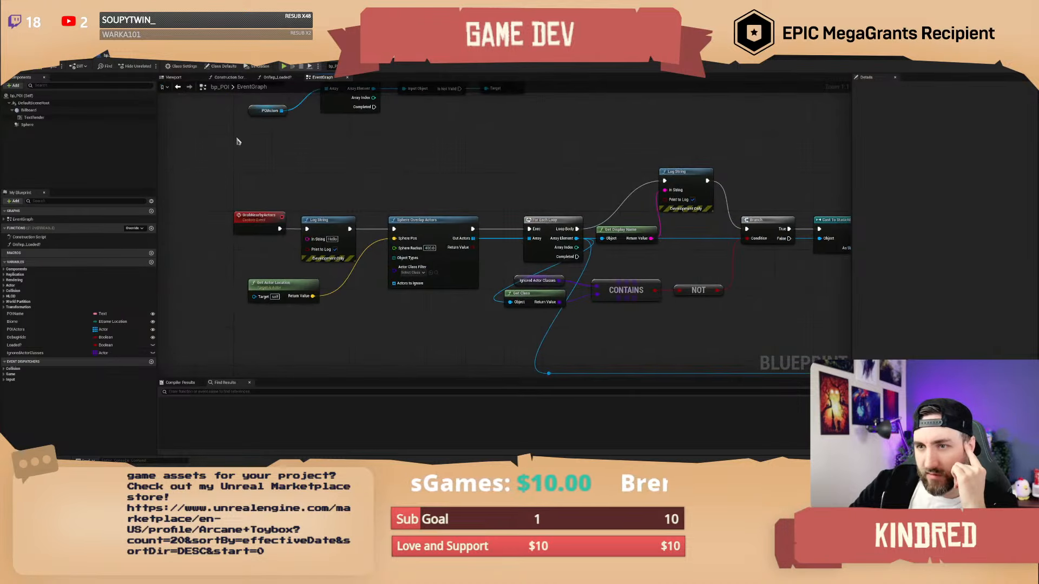
pyautogui.click(46, 66)
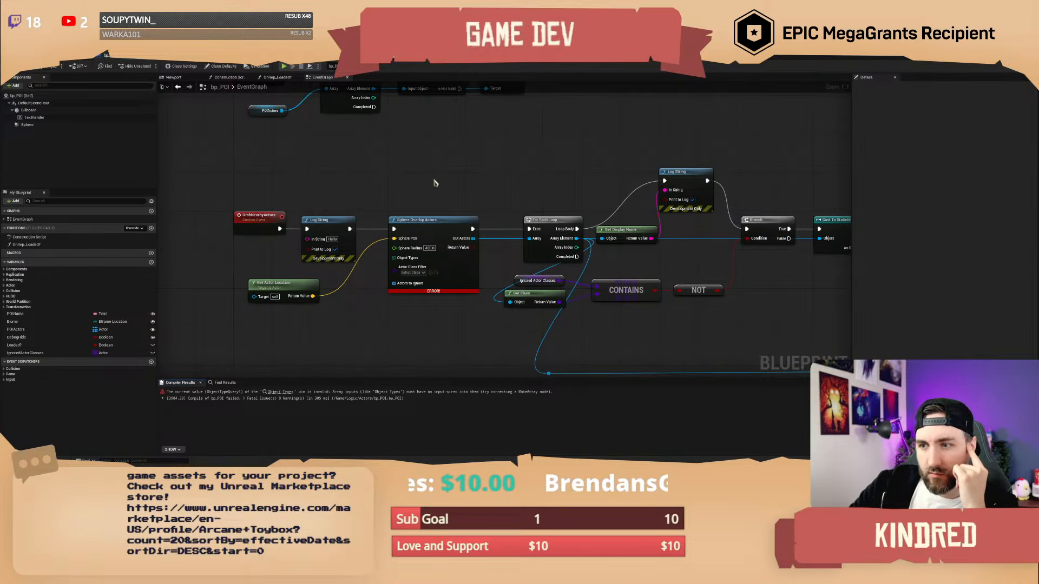
# - Add a Make Array node to the Object Types input of Sphere Overlap Actors, keeping WorldStatic as its first entry
pyautogui.moveTo(439, 189); pyautogui.dragTo(450, 180, button='right')
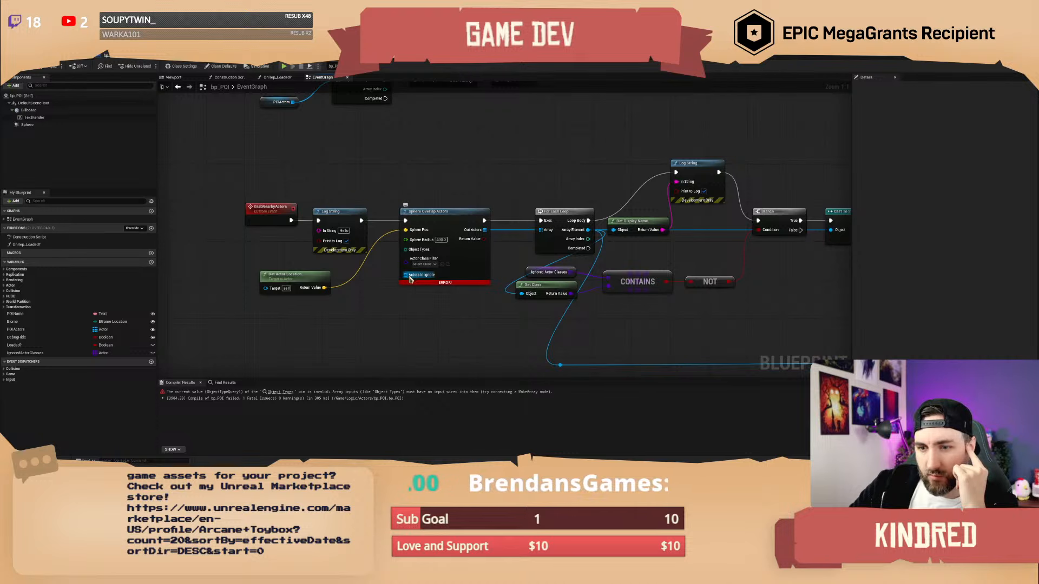
pyautogui.moveTo(406, 250); pyautogui.dragTo(305, 305)
pyautogui.write('make')
pyautogui.press('Return')
pyautogui.click(301, 319)
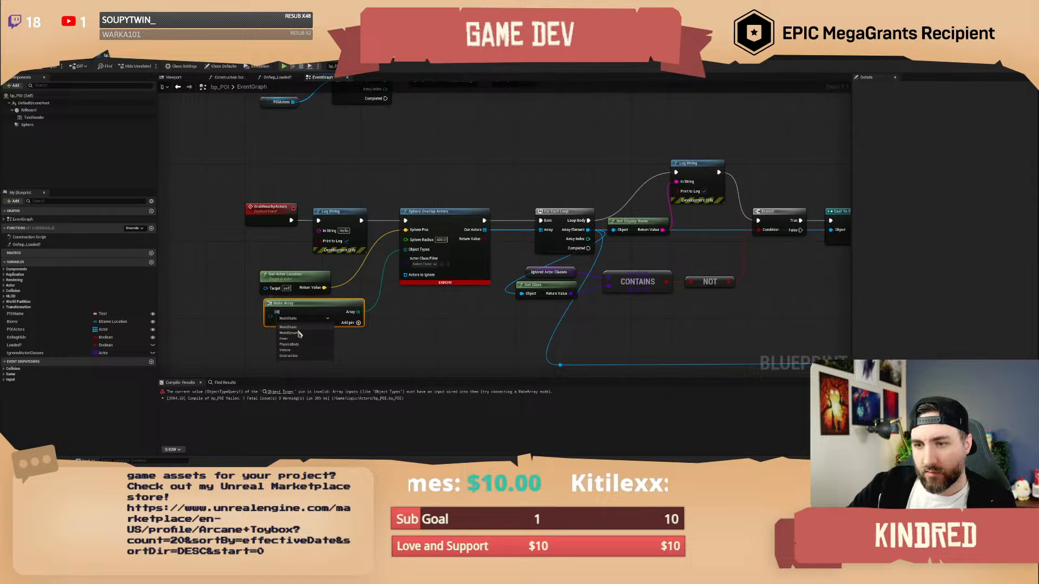
pyautogui.click(392, 328)
pyautogui.moveTo(392, 328); pyautogui.dragTo(408, 318, button='right')
# - Add two more entries to the Make Array node and set them to WorldDynamic and Pawn
pyautogui.click(374, 313)
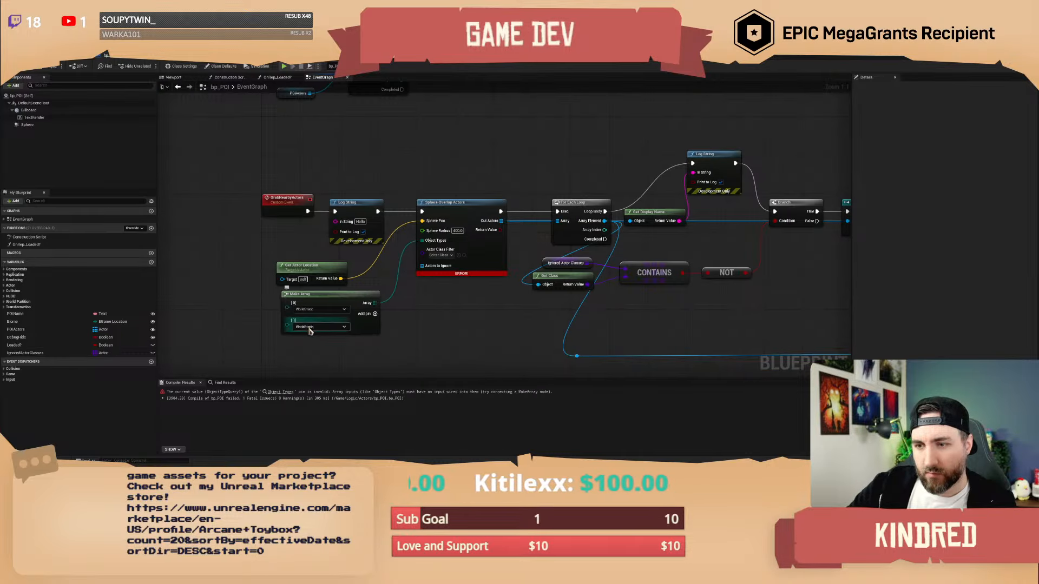
pyautogui.click(310, 327)
pyautogui.click(314, 341)
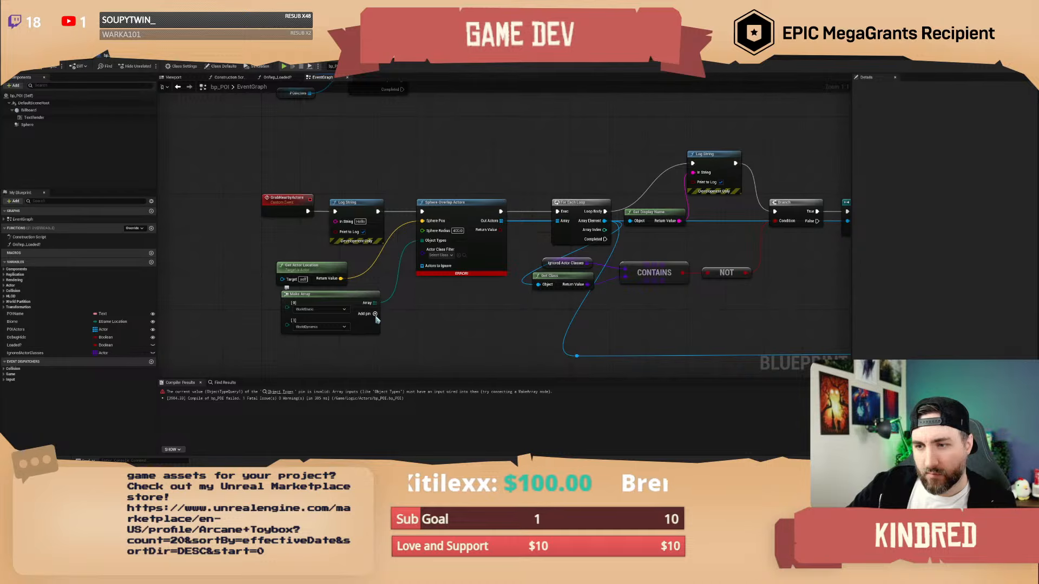
pyautogui.click(375, 314)
pyautogui.click(313, 344)
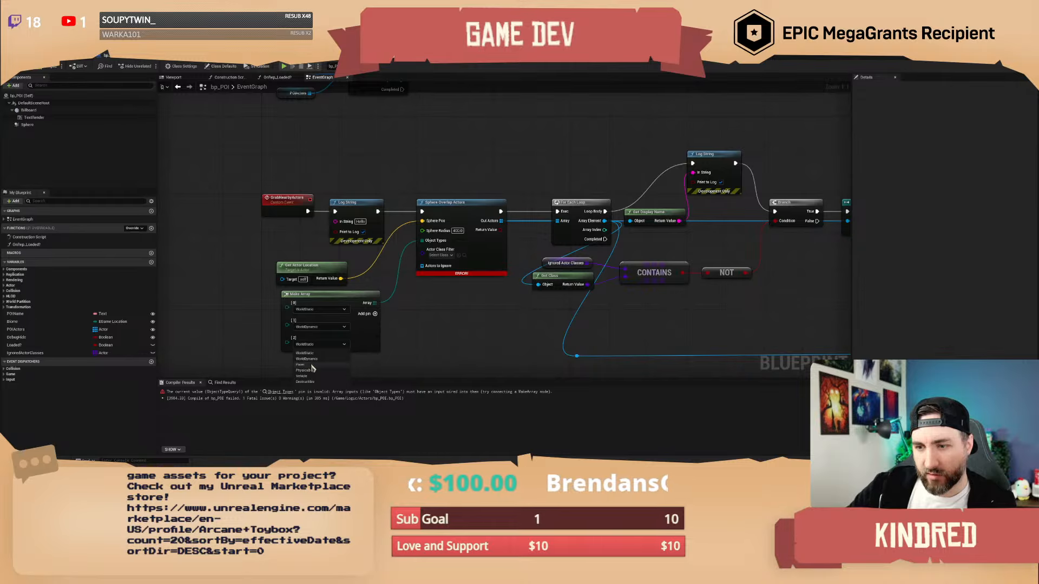
pyautogui.click(311, 365)
# - Compile and save the bp_POI blueprint, and return to the level editor
pyautogui.moveTo(479, 333); pyautogui.dragTo(452, 364, button='right')
pyautogui.moveTo(425, 189); pyautogui.dragTo(414, 158, button='right')
pyautogui.click(39, 69)
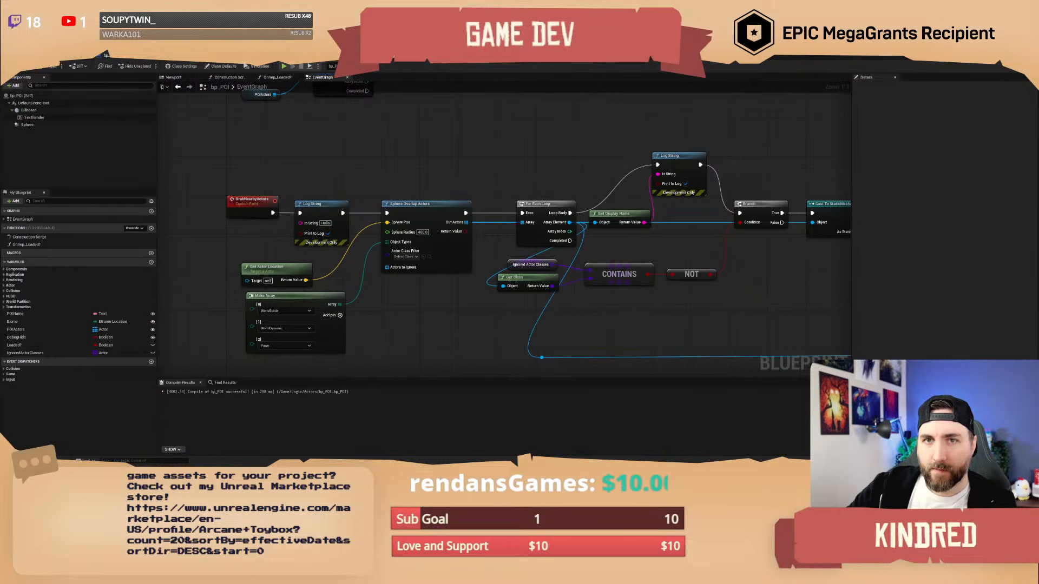
pyautogui.click(68, 65)
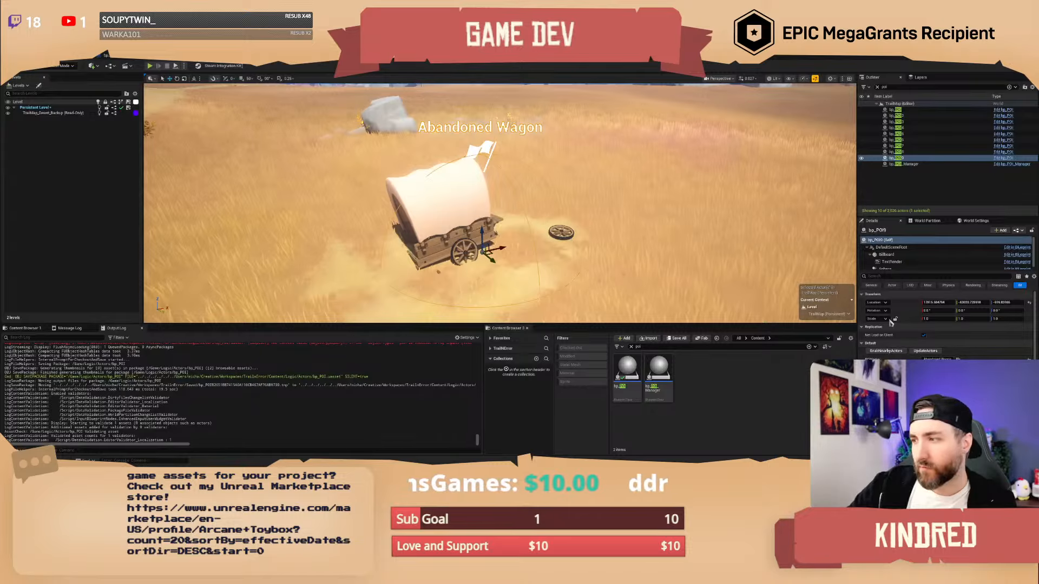
# - Save the level and run GrabNearbyActors on the Abandoned Wagon point of interest
pyautogui.moveTo(757, 270); pyautogui.dragTo(753, 269, button='right')
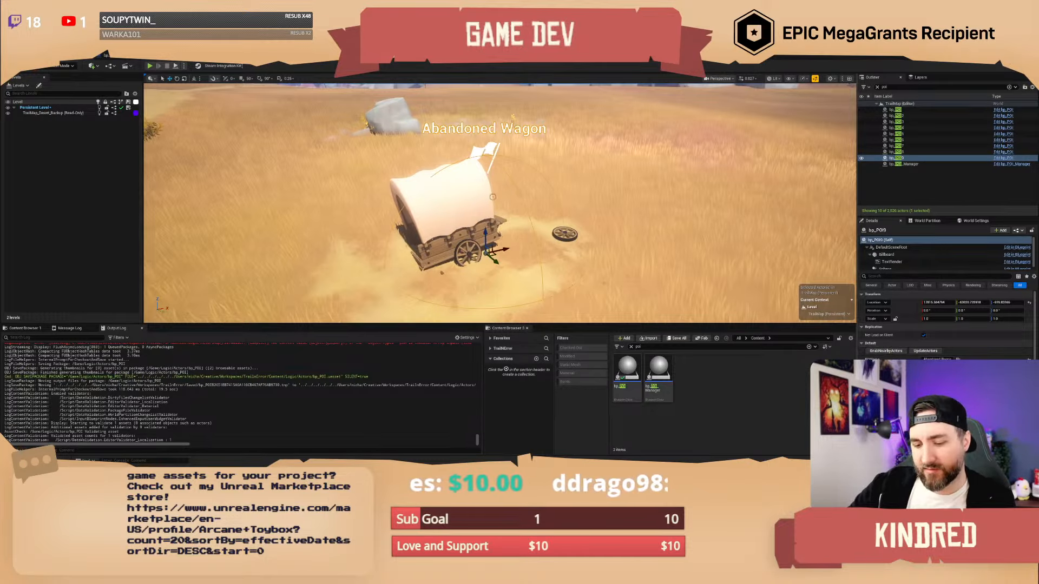
pyautogui.hotkey('ctrl', 's')
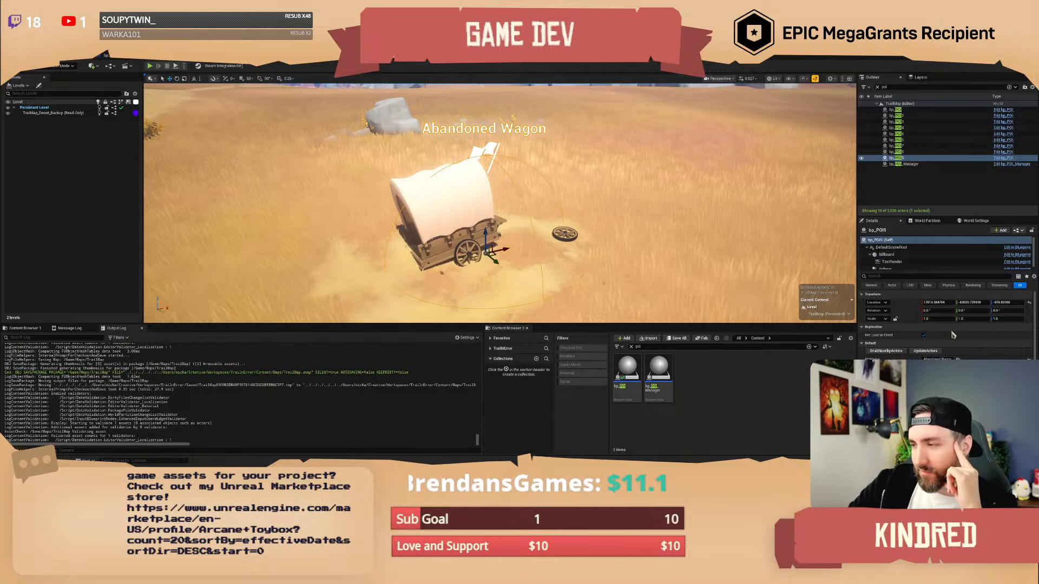
pyautogui.click(885, 351)
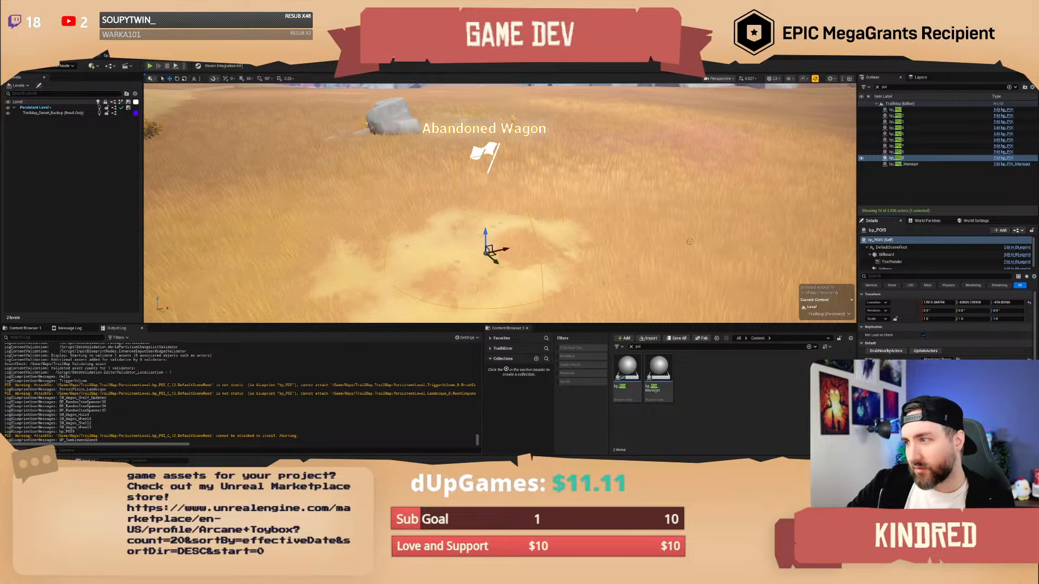
# - Undo the last three edits to try to bring the vanished wagon back
pyautogui.press('s')
pyautogui.moveTo(690, 242); pyautogui.dragTo(693, 254, button='right')
pyautogui.press('w')
pyautogui.scroll(1, 693, 248)
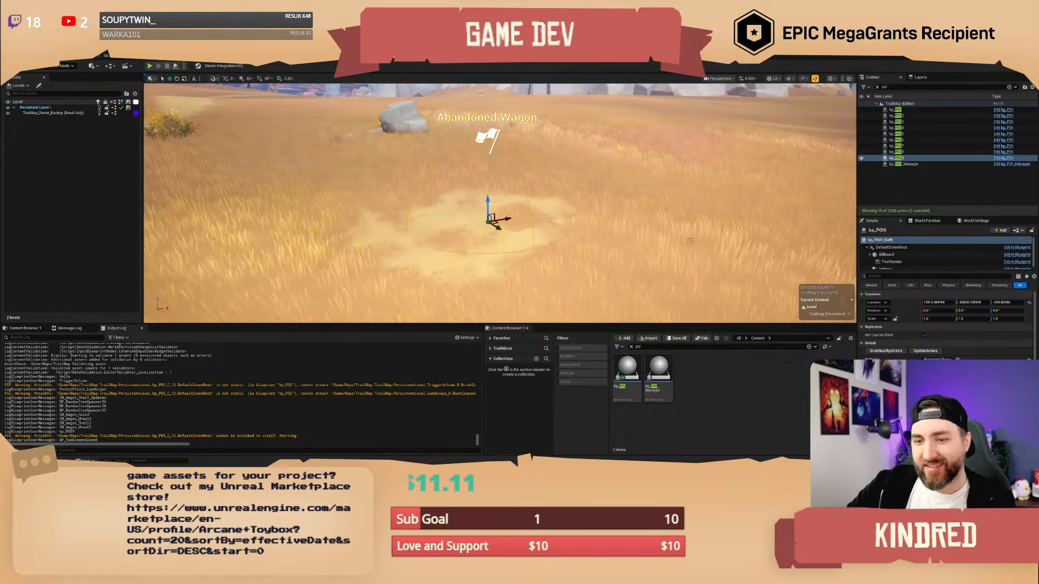
pyautogui.hotkey('ctrl', 'z')
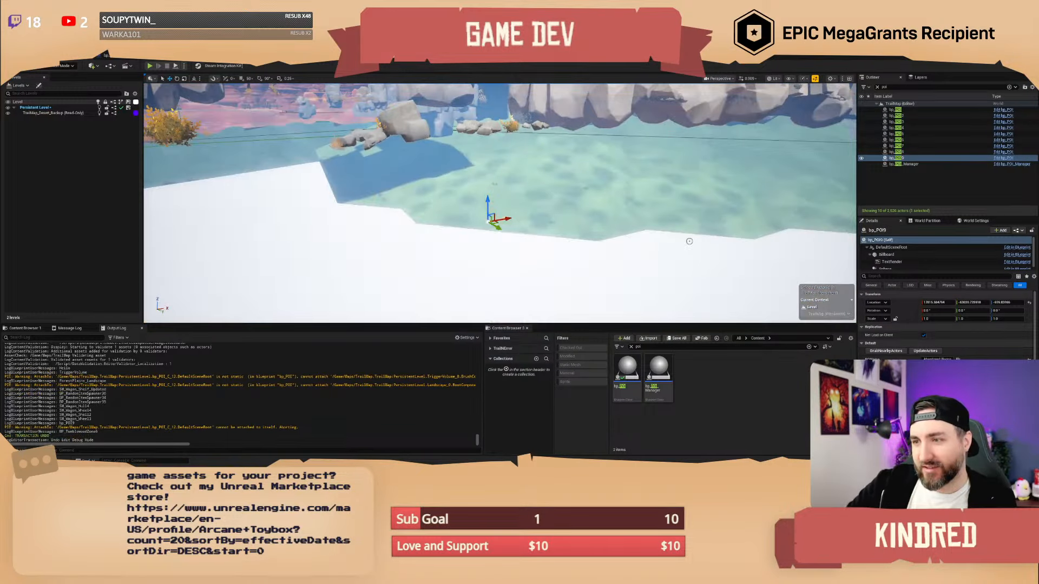
pyautogui.hotkey('ctrl', 'z')
pyautogui.hotkey('ctrl', 'z')
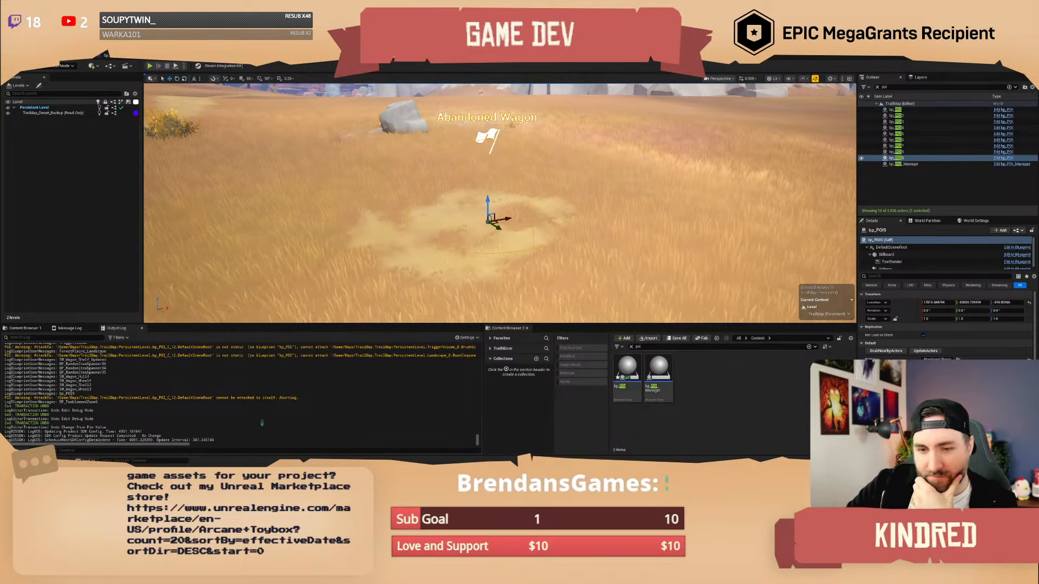
# - Examine the actor names in the Output Log and the collected actors array of the Abandoned Wagon point of interest
pyautogui.scroll(2, 252, 417)
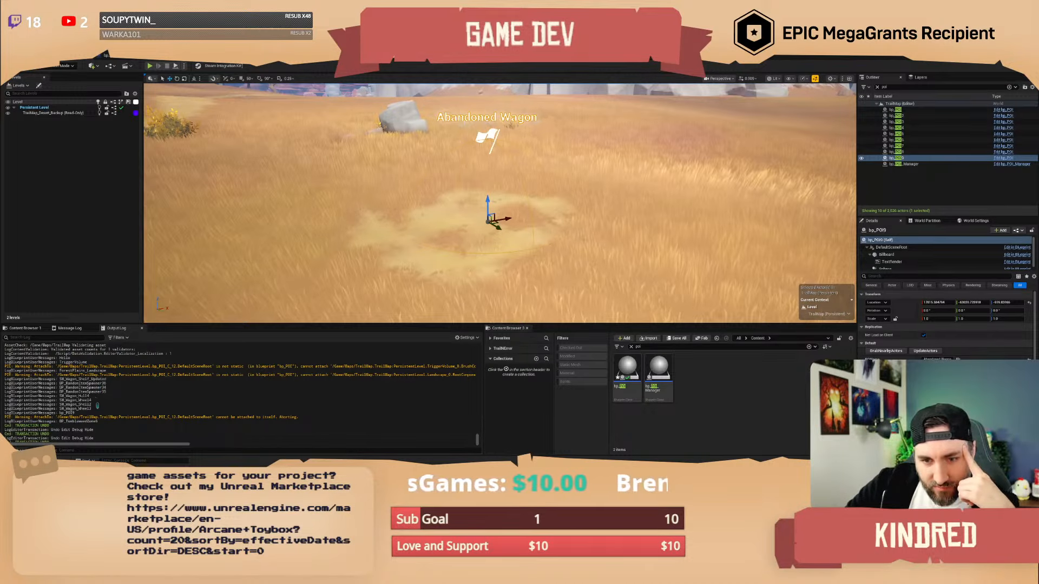
pyautogui.scroll(1, 108, 396)
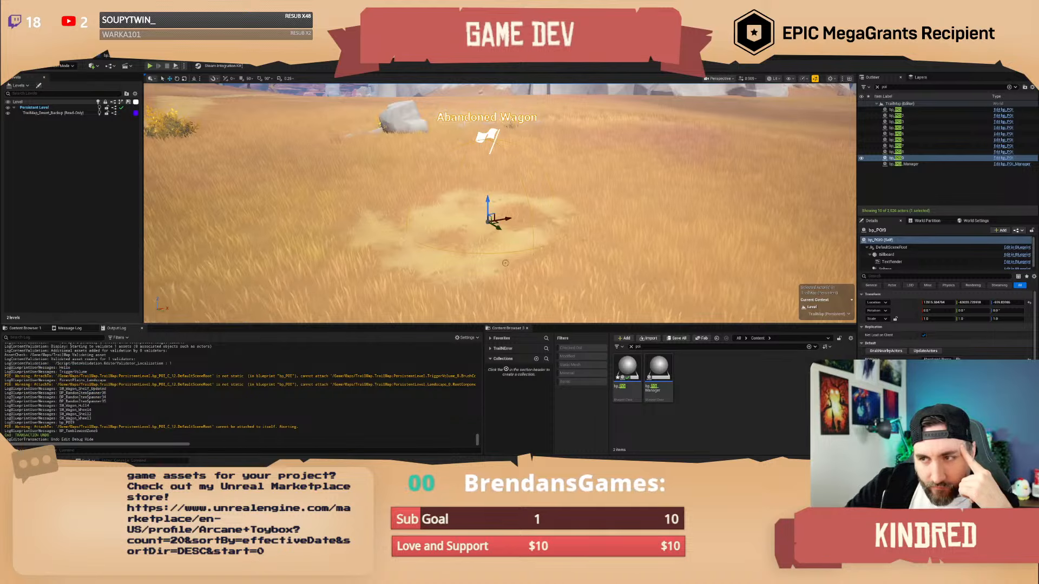
pyautogui.click(563, 152)
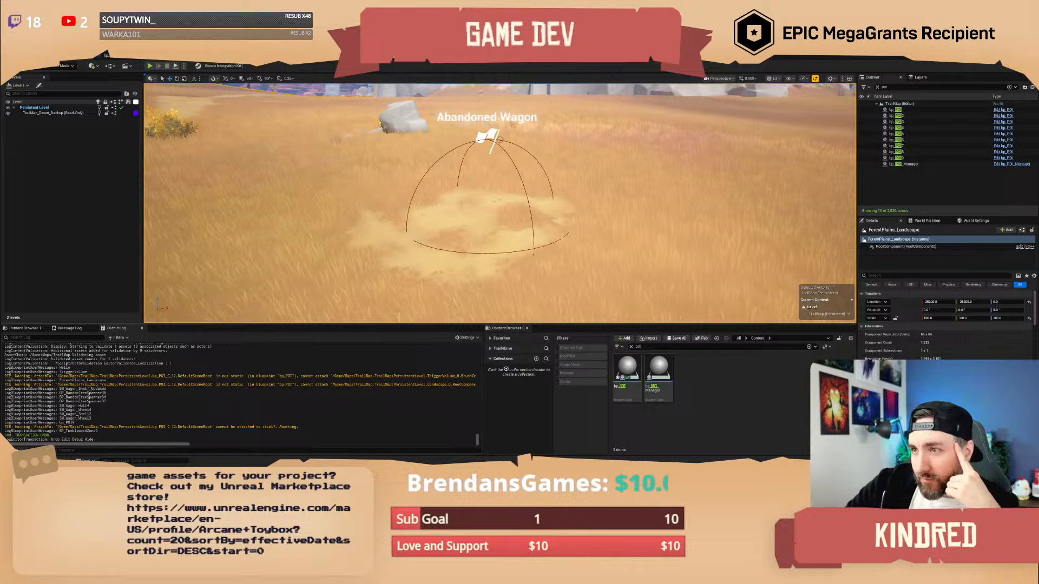
pyautogui.click(544, 161)
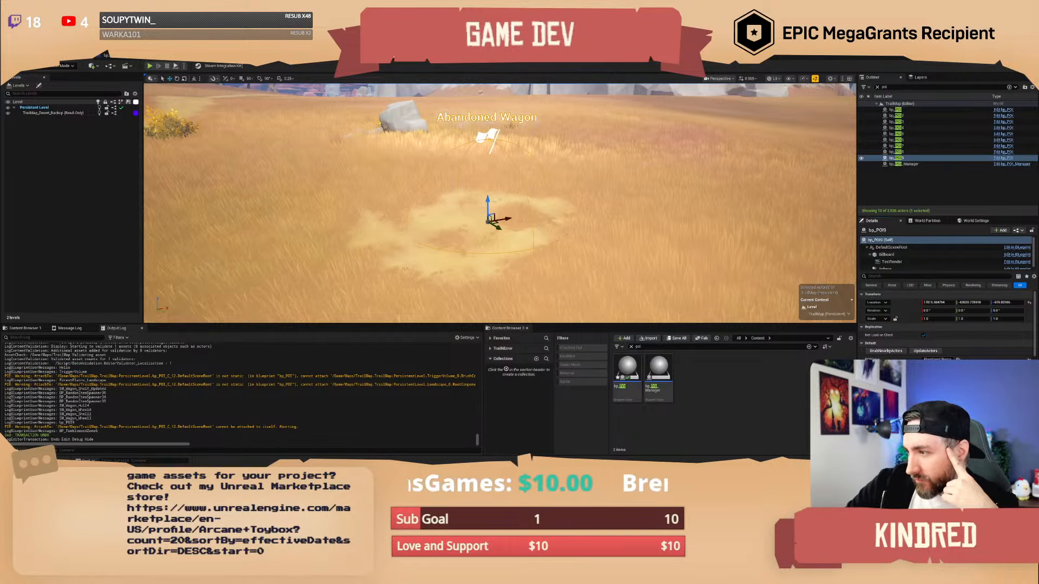
pyautogui.scroll(-3, 947, 324)
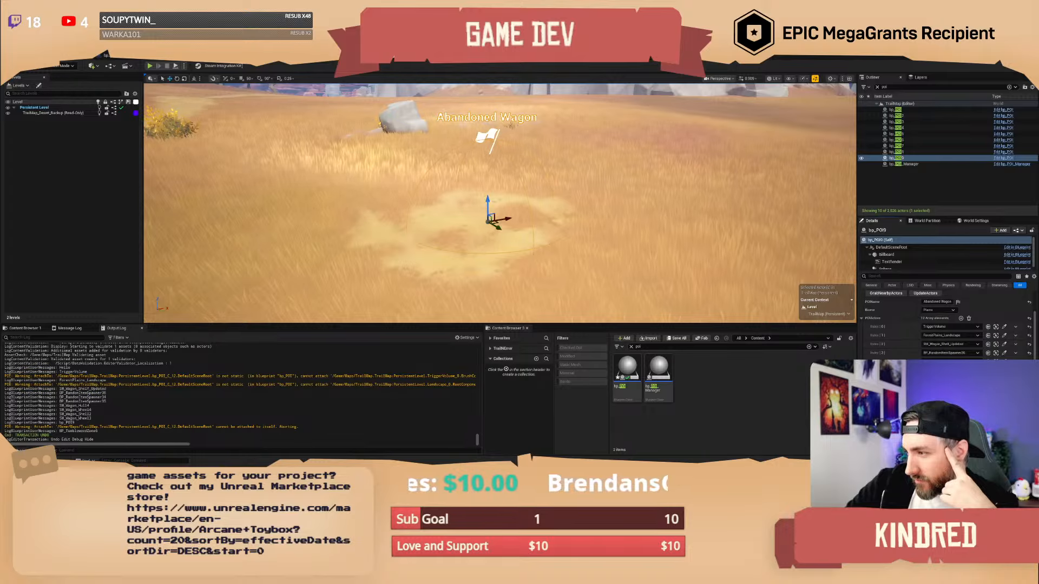
pyautogui.moveTo(499, 203); pyautogui.dragTo(606, 163, button='right')
pyautogui.scroll(3, 500, 203)
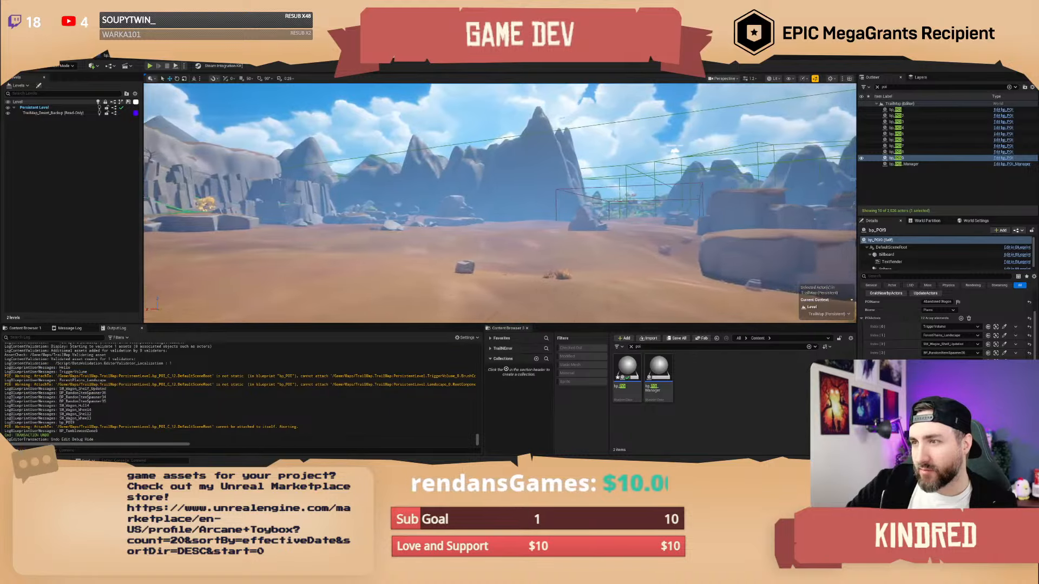
# - Clear the Outliner filter, select all spawners and wagon parts nested under the Abandoned Wagon point of interest, and detach them from it
pyautogui.press('f')
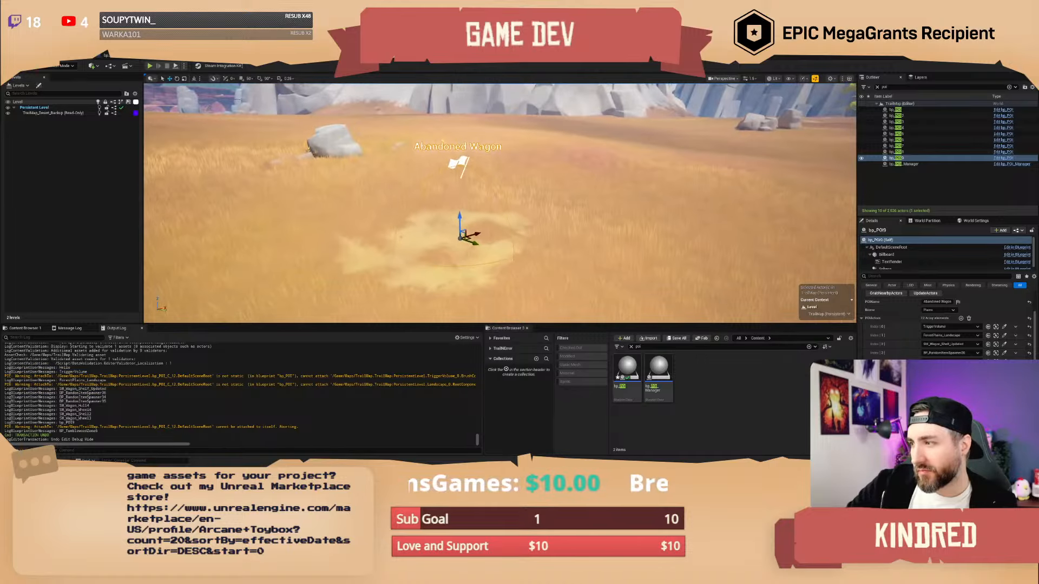
pyautogui.scroll(-1, 500, 203)
pyautogui.press('w')
pyautogui.click(877, 88)
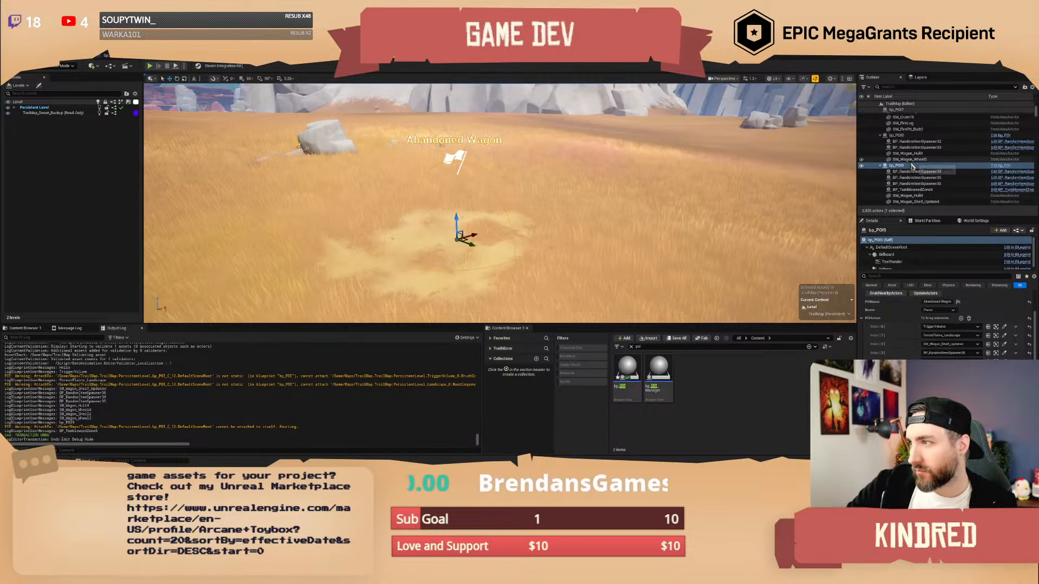
pyautogui.scroll(-1, 912, 167)
pyautogui.click(911, 163)
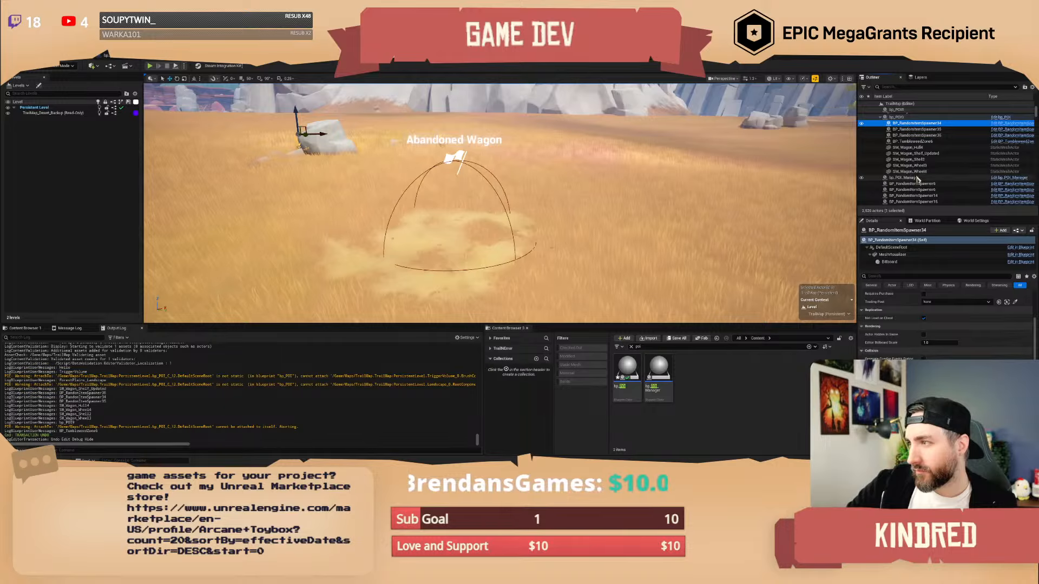
pyautogui.keyDown('shift'); pyautogui.click(914, 172); pyautogui.keyUp('shift')
pyautogui.scroll(1, 917, 173)
pyautogui.moveTo(905, 146); pyautogui.dragTo(898, 139)
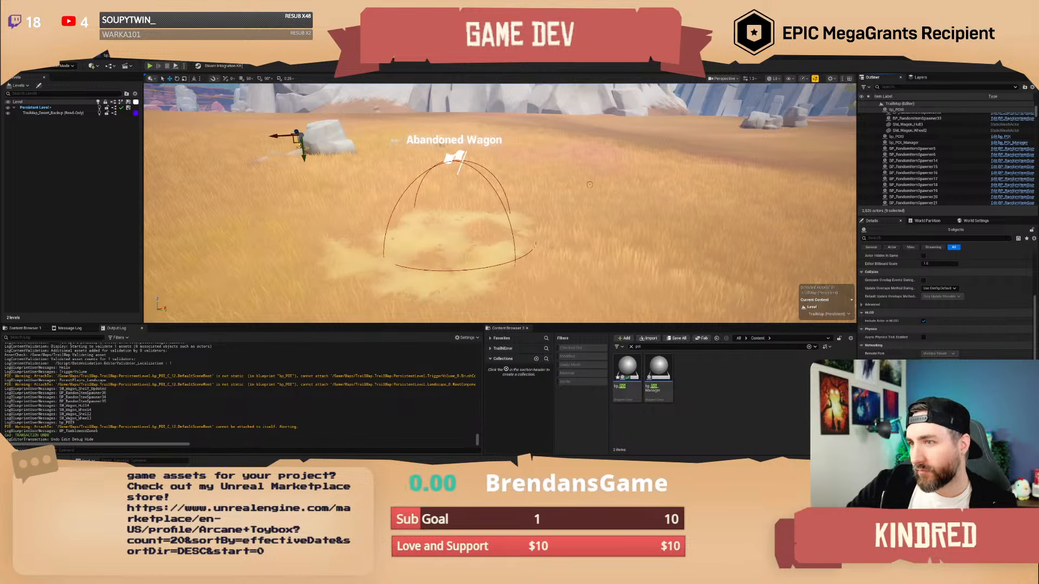
# - Find the displaced wagon actors far off in the map and move them back beside the Abandoned Wagon point of interest
pyautogui.press('w')
pyautogui.moveTo(633, 202); pyautogui.dragTo(690, 263, button='right')
pyautogui.scroll(3, 578, 186)
pyautogui.press('f')
pyautogui.press('w')
pyautogui.scroll(3, 571, 187)
pyautogui.press('w')
pyautogui.scroll(2, 585, 184)
pyautogui.press('w')
pyautogui.scroll(-4, 657, 238)
pyautogui.press('s')
pyautogui.scroll(4, 663, 232)
pyautogui.press('s')
pyautogui.scroll(5, 665, 249)
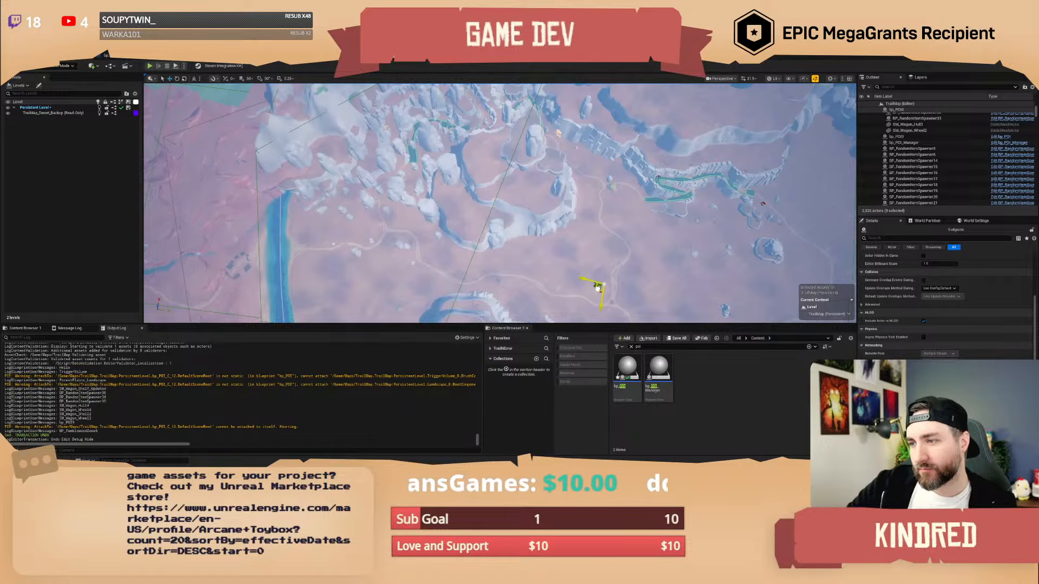
pyautogui.scroll(-3, 500, 203)
pyautogui.moveTo(500, 204)
pyautogui.mouseDown(button='right')
pyautogui.moveTo(520, 217)
pyautogui.moveTo(493, 208)
pyautogui.mouseUp(button='right')
pyautogui.moveTo(532, 264); pyautogui.dragTo(615, 105)
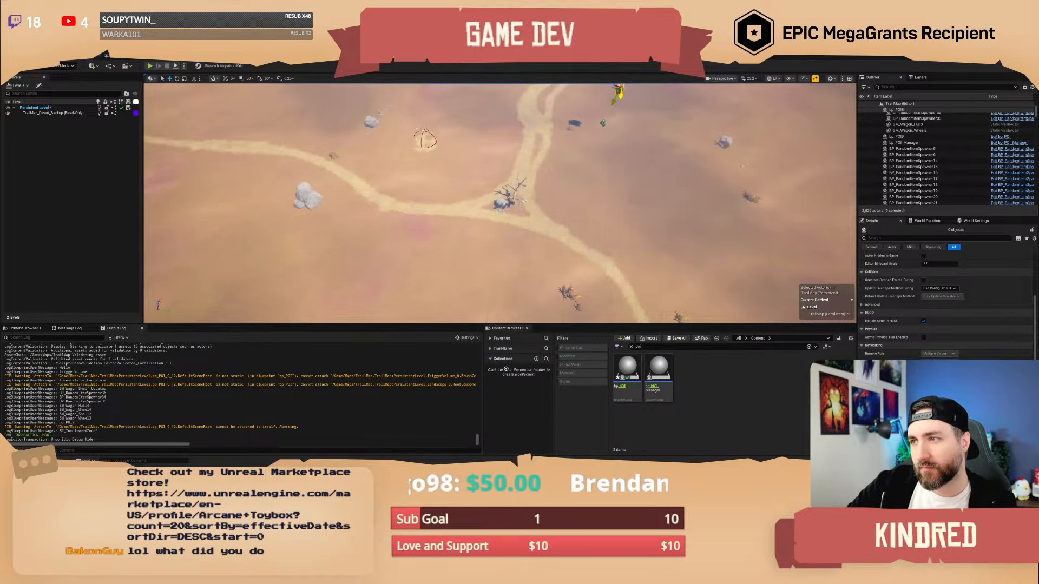
pyautogui.moveTo(615, 104); pyautogui.dragTo(622, 76, button='right')
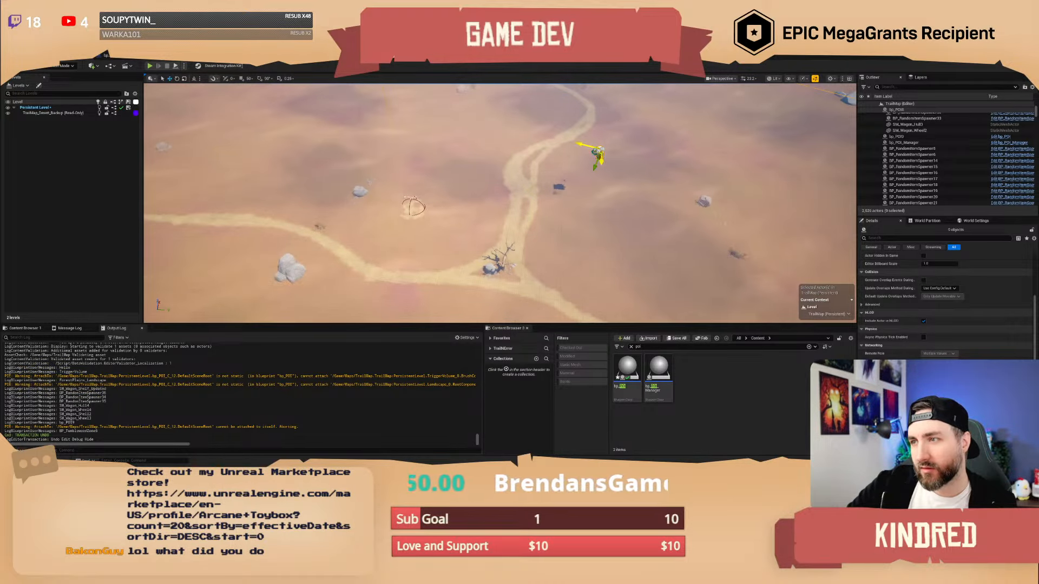
pyautogui.moveTo(597, 154); pyautogui.dragTo(422, 210)
pyautogui.press('f')
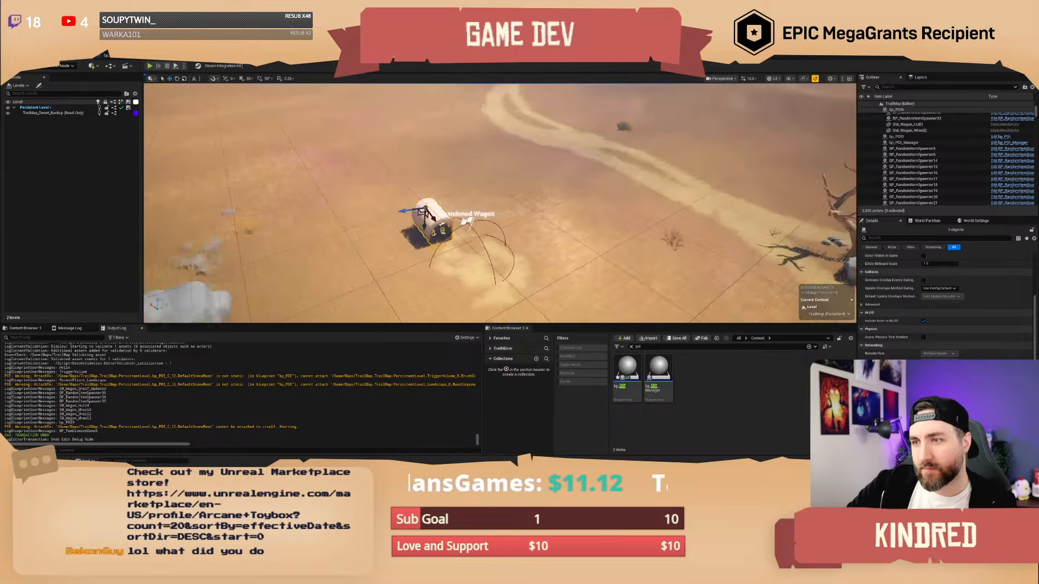
# - Fine-position the wagon parts and spawners on the sandy patch within the point of interest's sphere
pyautogui.press('w')
pyautogui.moveTo(422, 210); pyautogui.dragTo(379, 238, button='right')
pyautogui.scroll(-4, 422, 210)
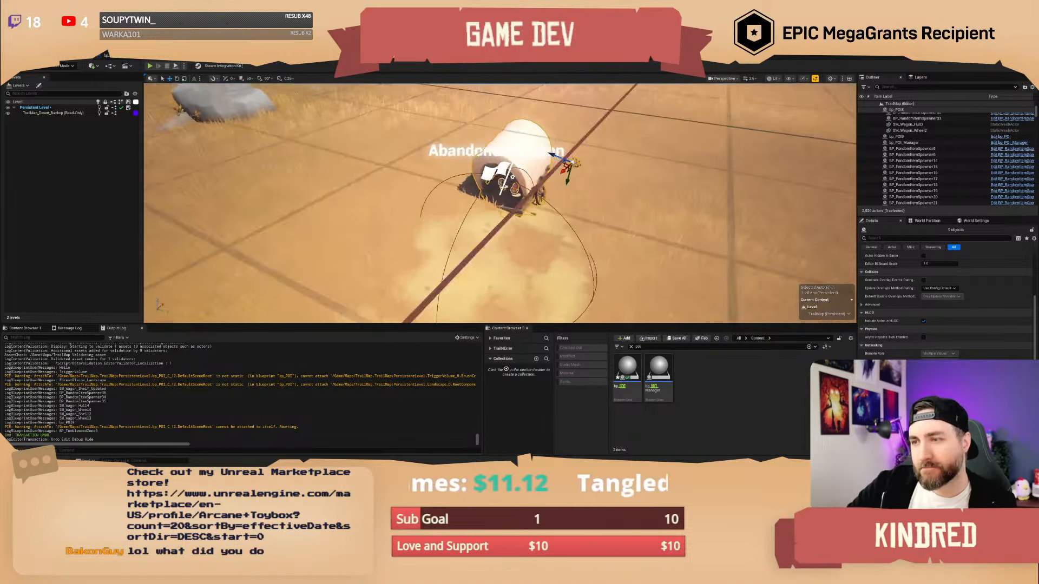
pyautogui.press('d')
pyautogui.moveTo(539, 167); pyautogui.dragTo(433, 167, button='right')
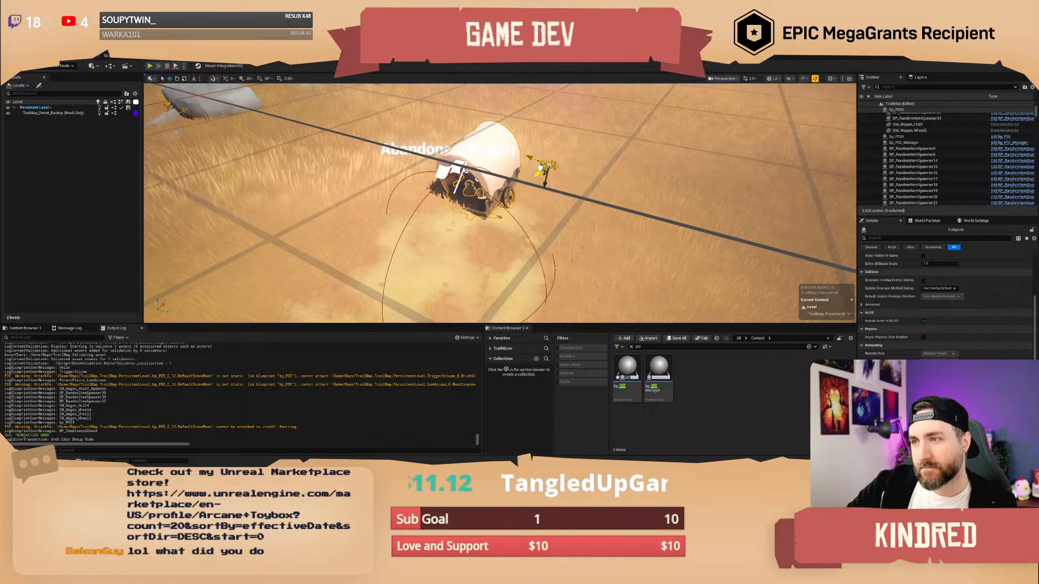
pyautogui.moveTo(541, 166); pyautogui.dragTo(518, 205)
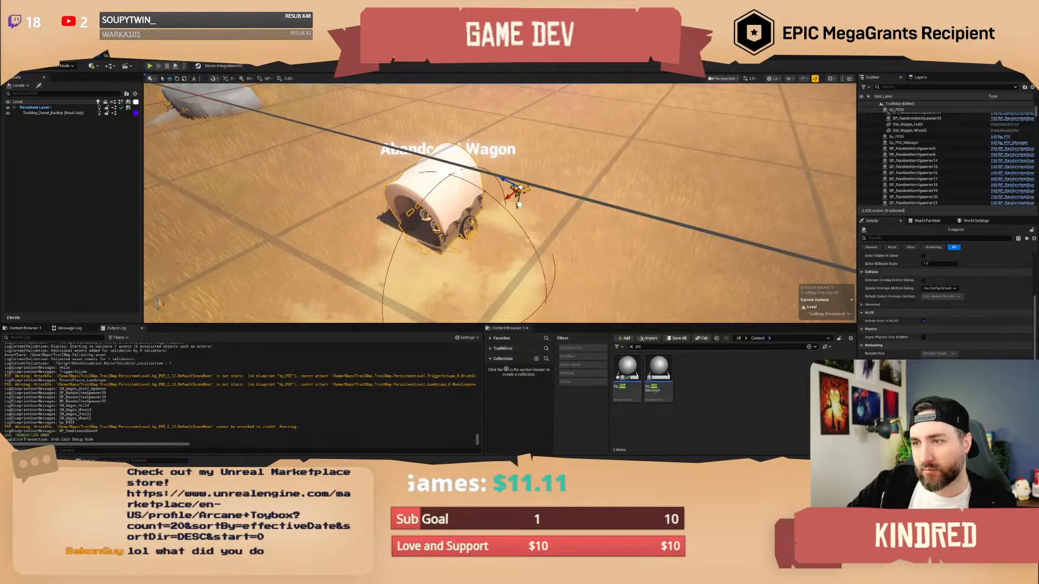
pyautogui.scroll(-2, 518, 200)
pyautogui.moveTo(518, 204); pyautogui.dragTo(495, 238, button='right')
pyautogui.press('w')
pyautogui.press('e')
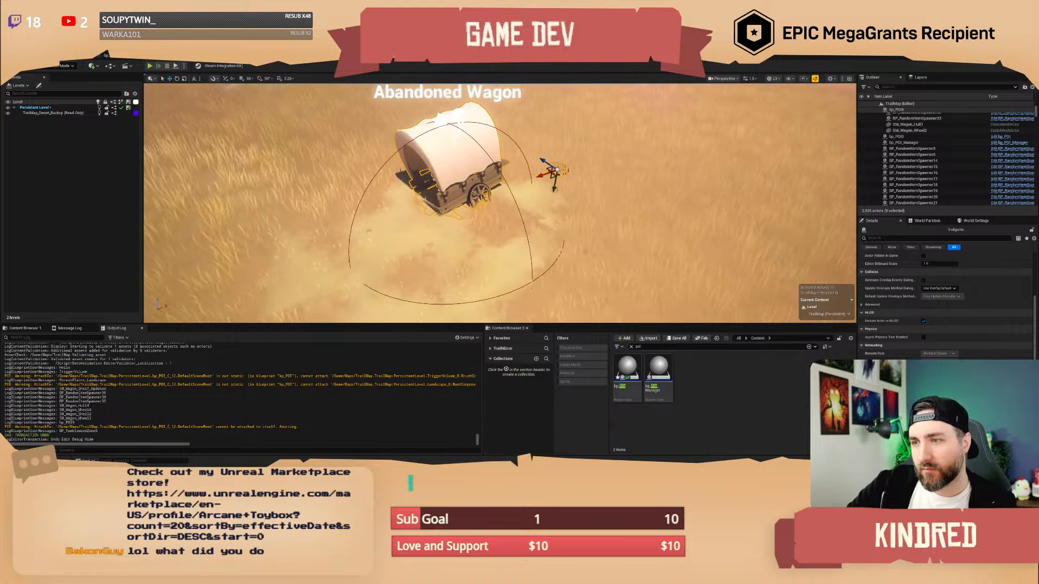
pyautogui.moveTo(538, 178); pyautogui.dragTo(530, 191)
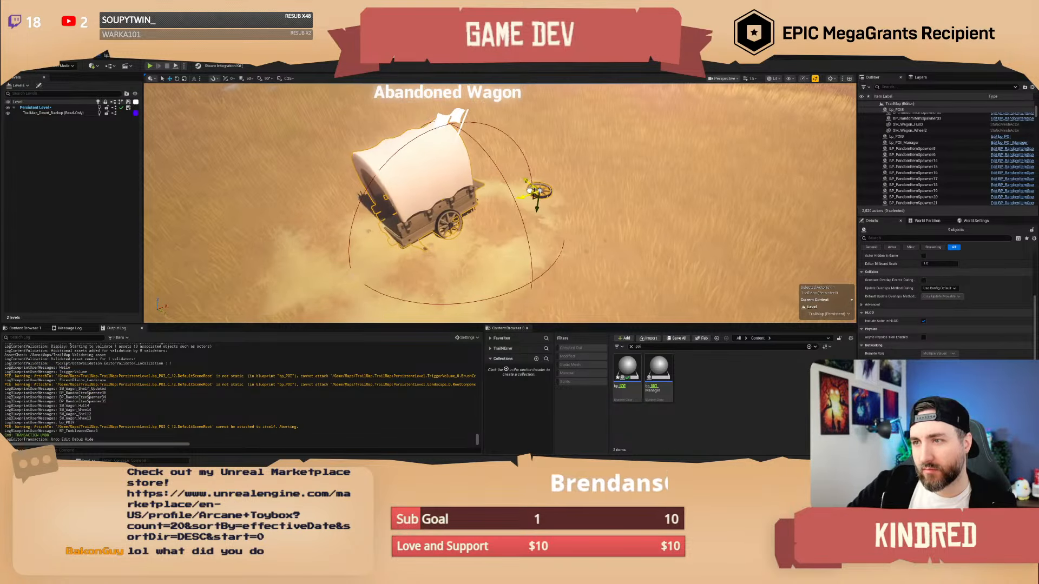
# - Select the Abandoned Wagon point of interest and shift it slightly closer to the wagon
pyautogui.moveTo(485, 122); pyautogui.dragTo(474, 119, button='right')
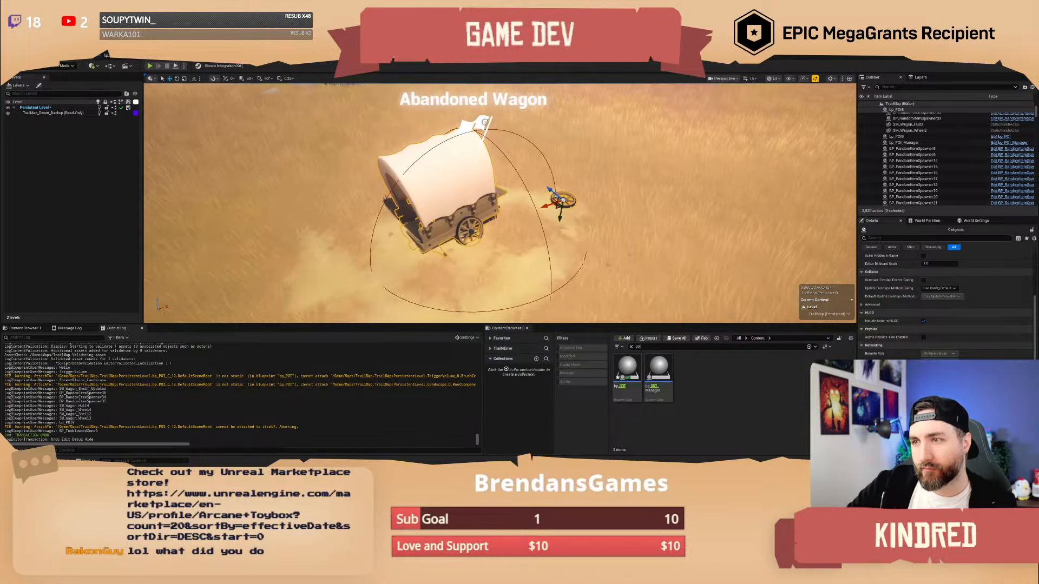
pyautogui.click(492, 161)
pyautogui.moveTo(490, 234); pyautogui.dragTo(495, 229)
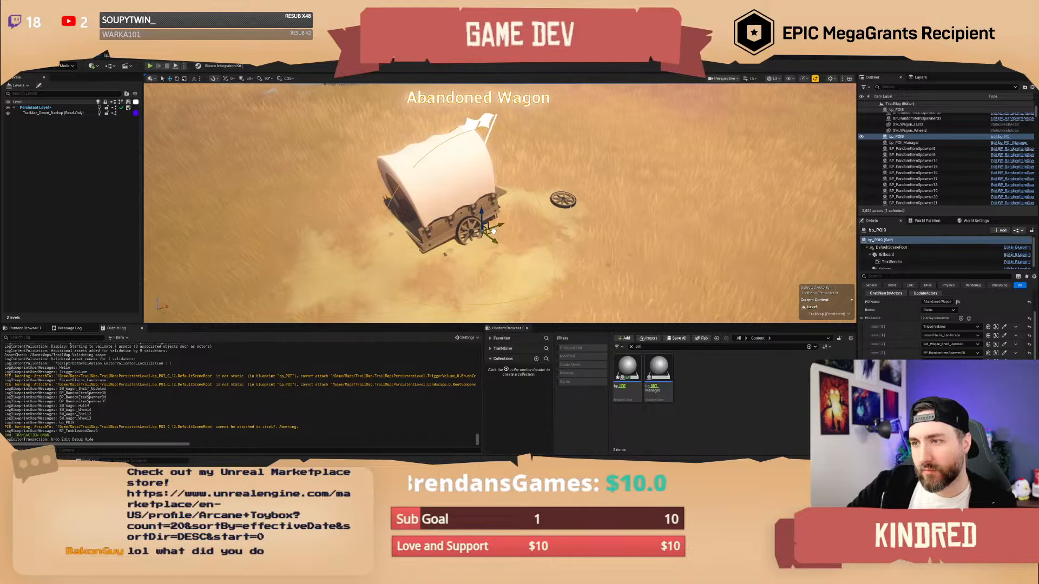
# - In the bp_POI event graph, add two elements to the Ignored Actor Classes array and set the first one to Landscape
pyautogui.click(106, 55)
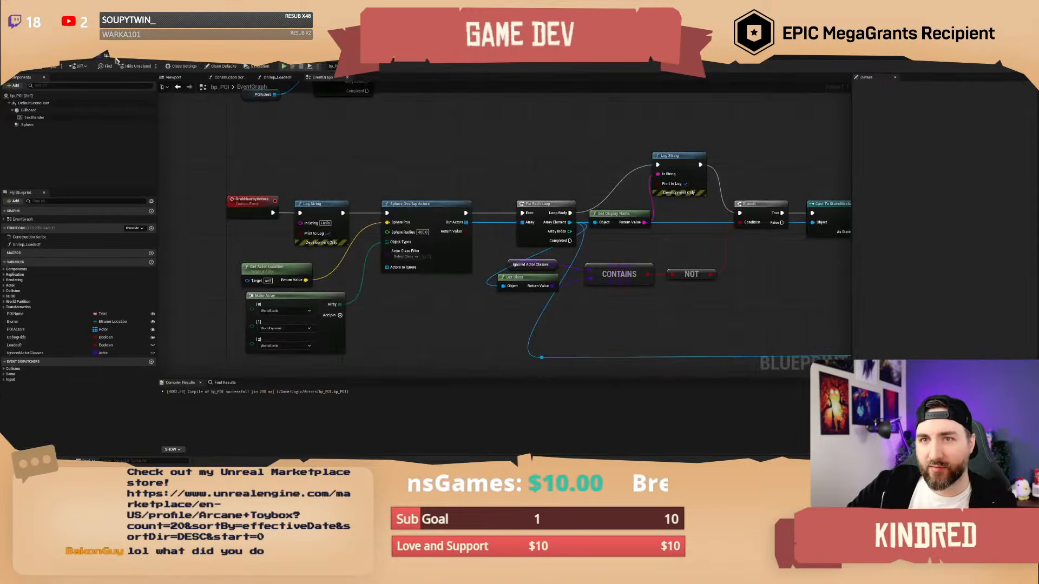
pyautogui.moveTo(503, 211); pyautogui.dragTo(424, 155, button='right')
pyautogui.moveTo(705, 245); pyautogui.dragTo(606, 269, button='right')
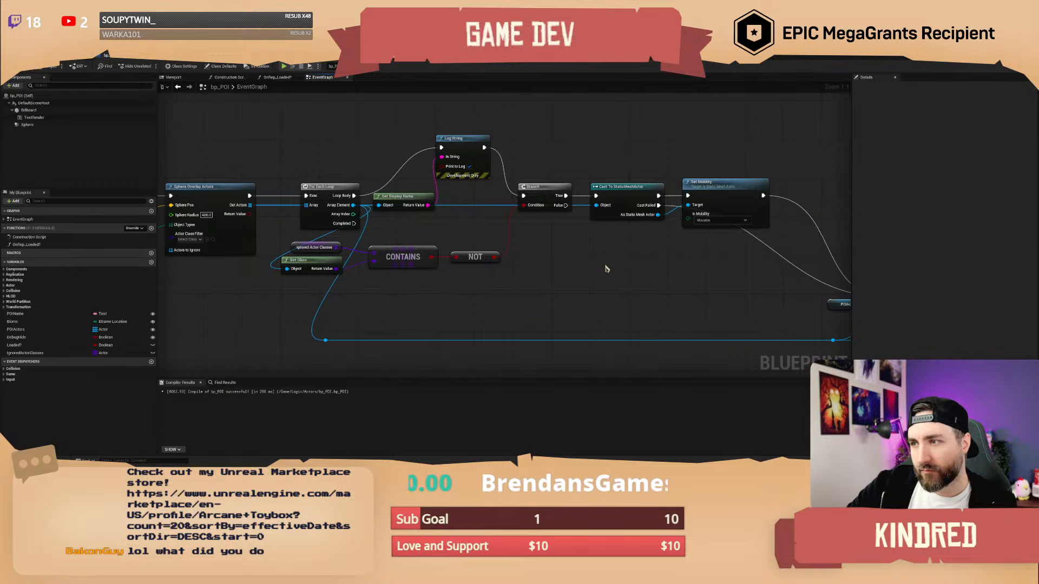
pyautogui.moveTo(430, 306); pyautogui.dragTo(462, 295, button='right')
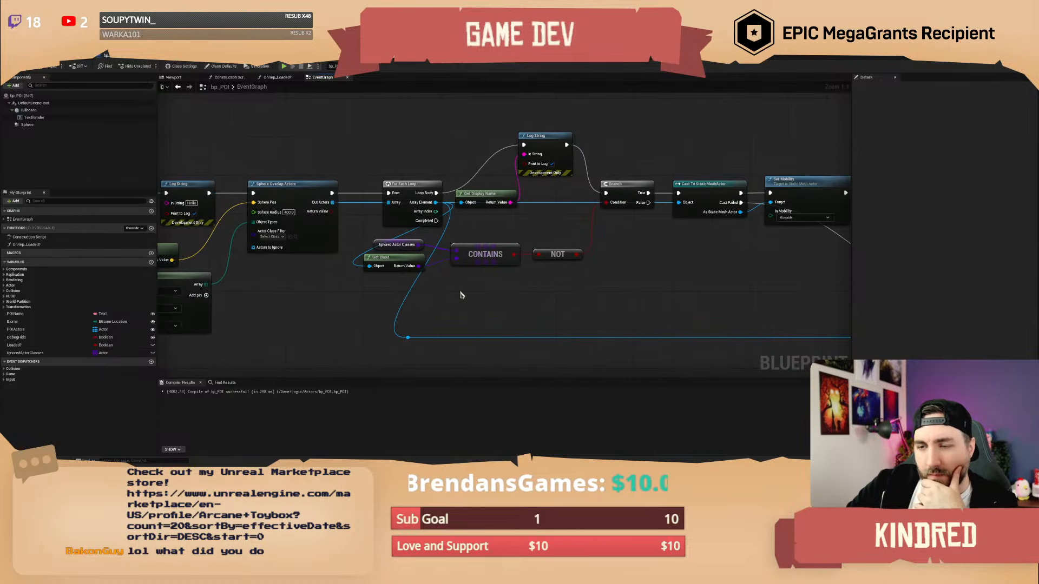
pyautogui.click(374, 245)
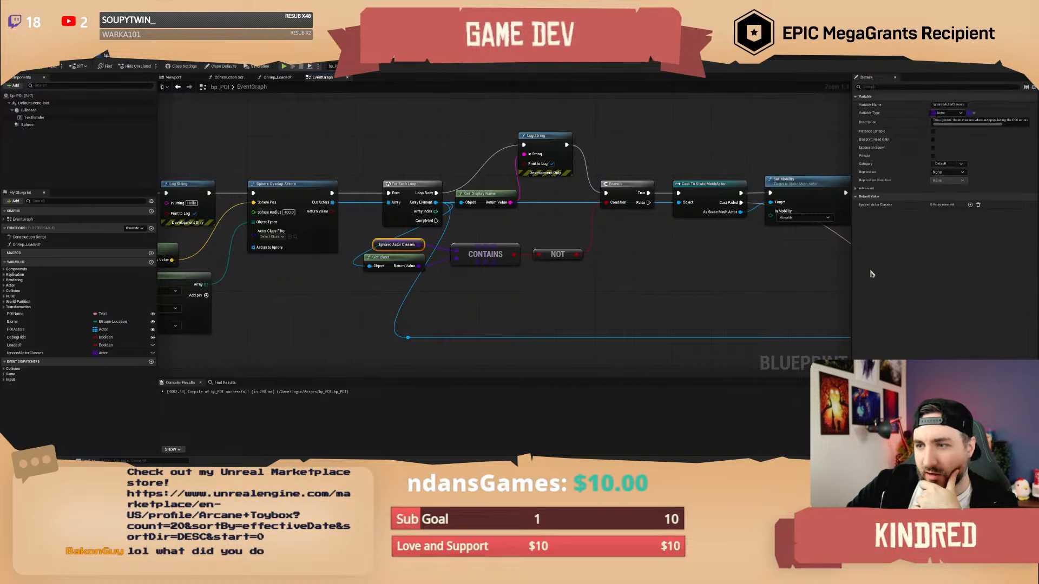
pyautogui.click(971, 206)
pyautogui.click(940, 213)
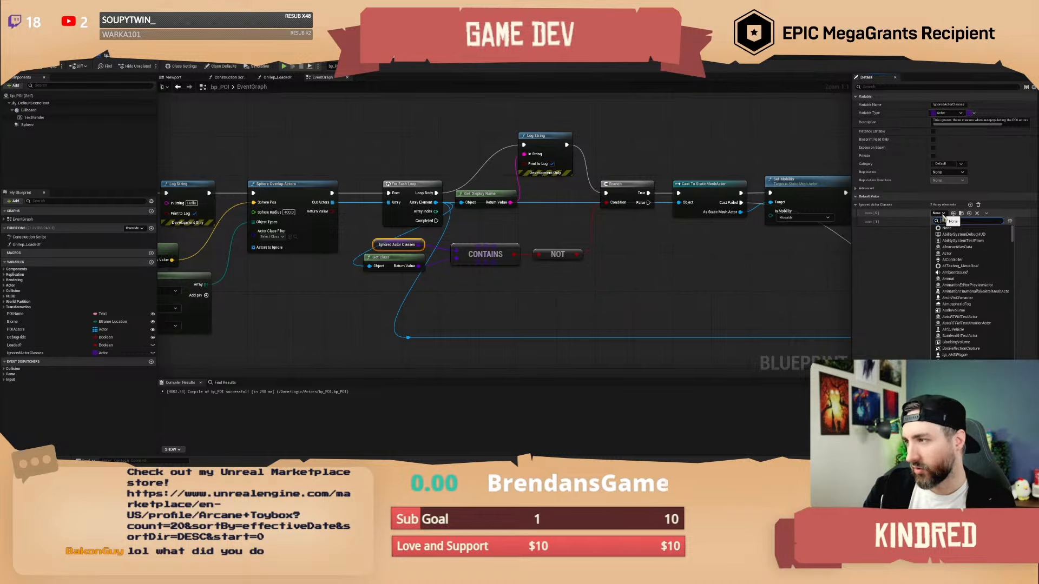
pyautogui.write('landscape')
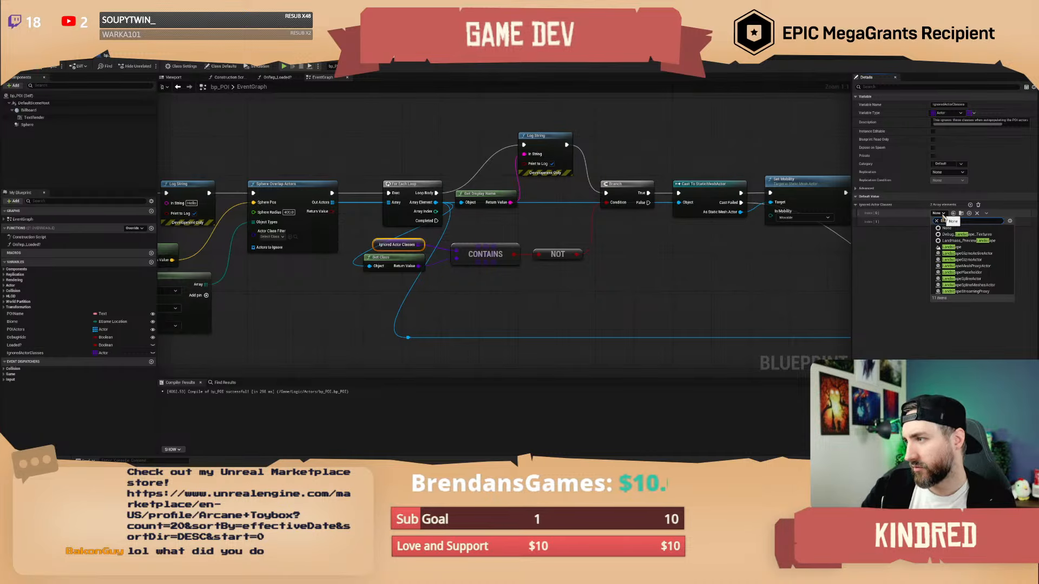
pyautogui.click(949, 248)
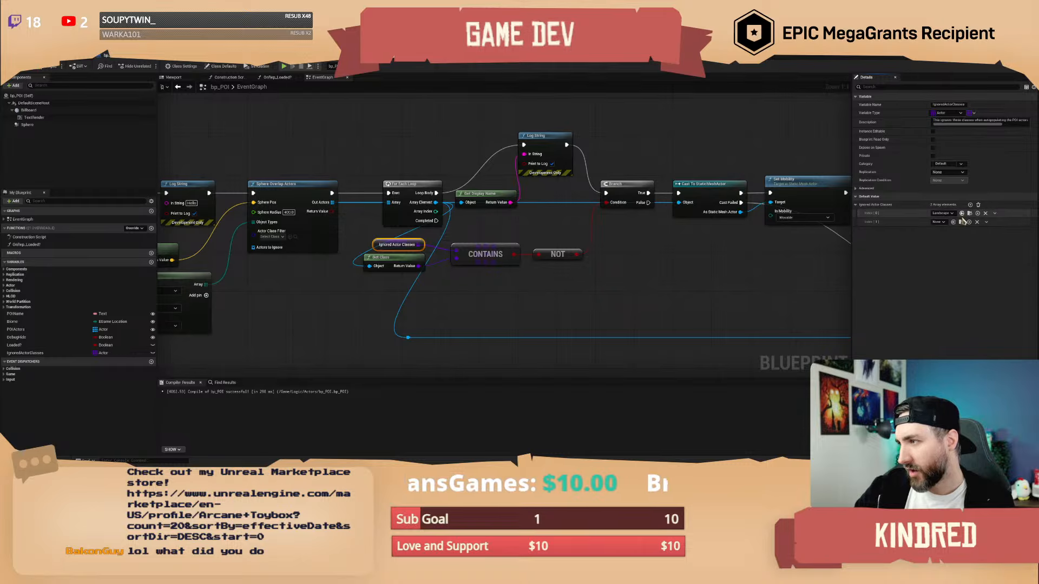
# - Set the second element of the Ignored Actor Classes array to InstancedFoliageActor and compile the blueprint
pyautogui.click(941, 222)
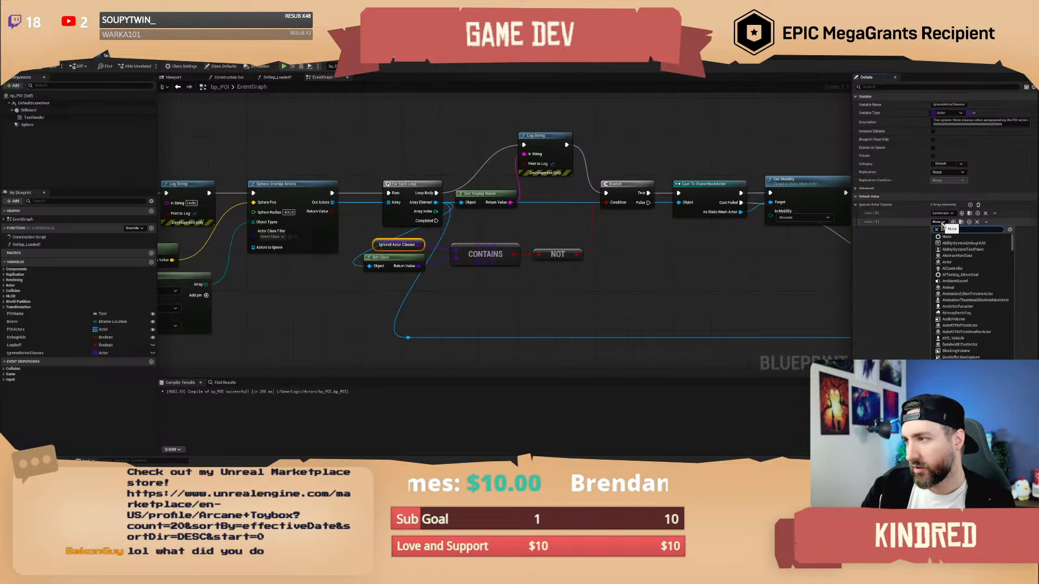
pyautogui.write('instance')
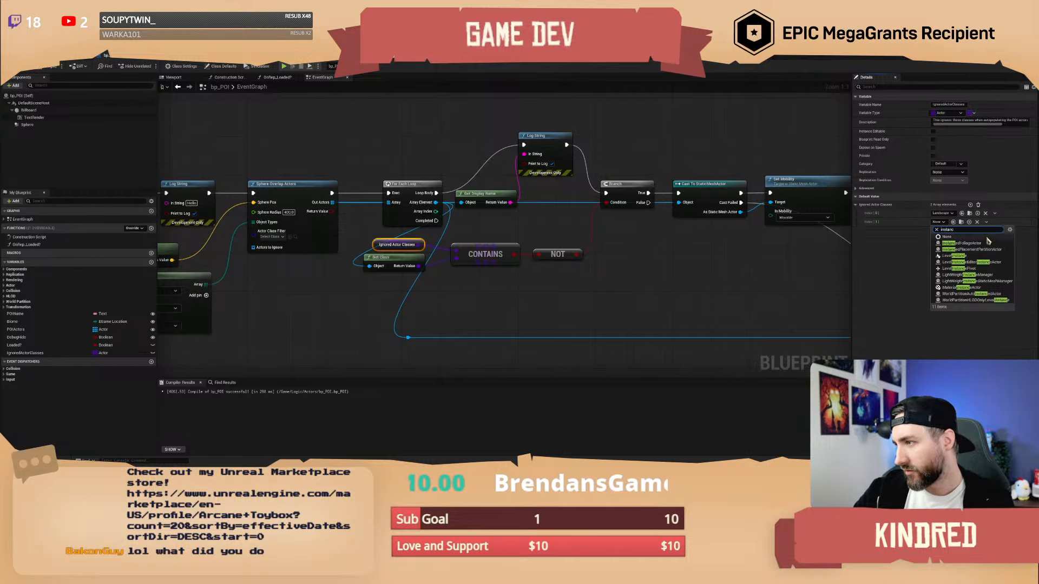
pyautogui.click(978, 245)
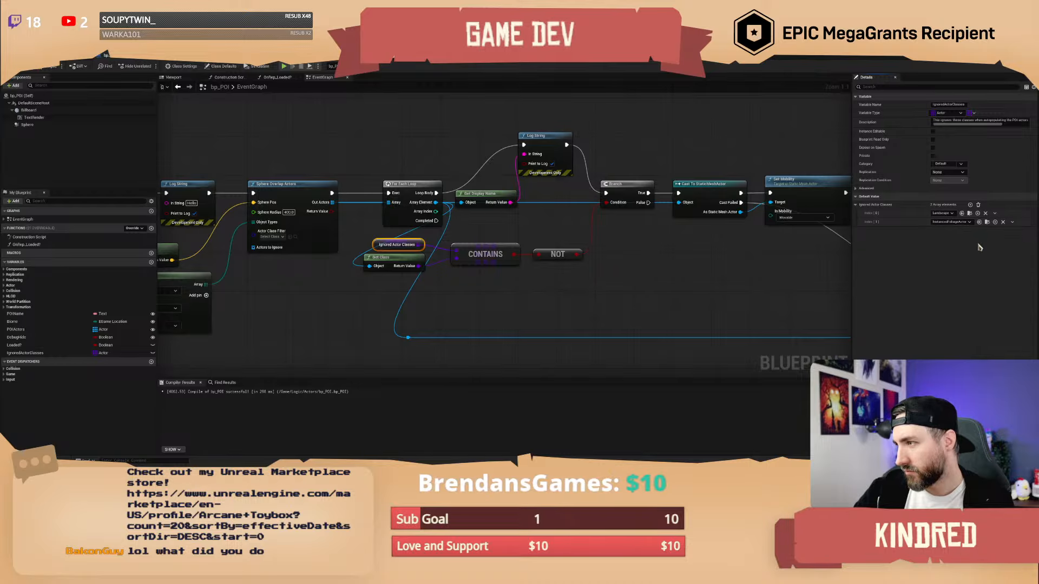
pyautogui.moveTo(714, 301); pyautogui.dragTo(626, 307, button='right')
pyautogui.click(626, 307)
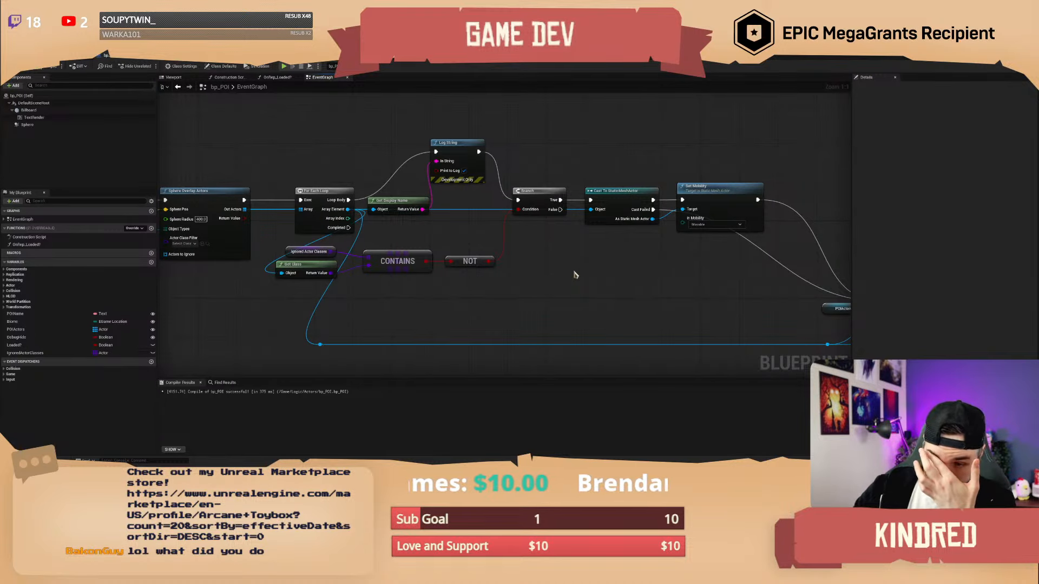
# - Set the location, rotation and scale rules of the Attach Actor To Actor node to Keep World
pyautogui.moveTo(575, 275); pyautogui.dragTo(462, 265, button='right')
pyautogui.moveTo(731, 258); pyautogui.dragTo(629, 299, button='right')
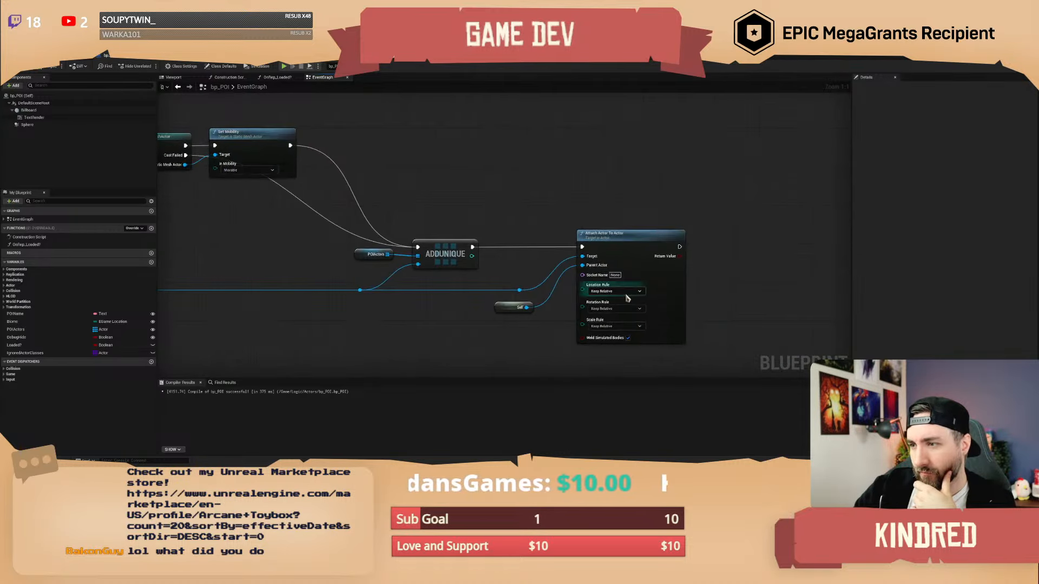
pyautogui.click(611, 307)
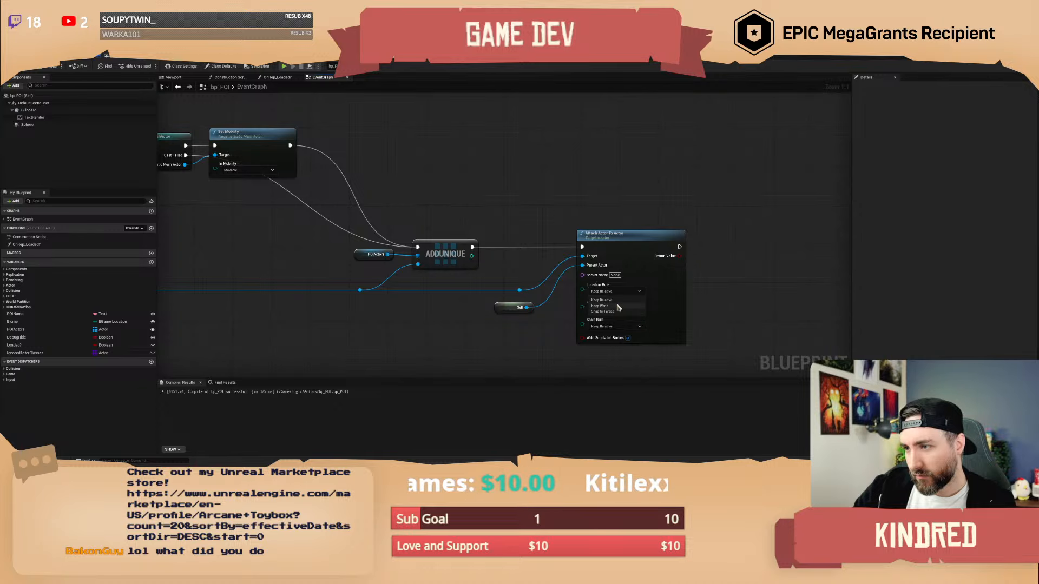
pyautogui.click(613, 306)
pyautogui.click(613, 308)
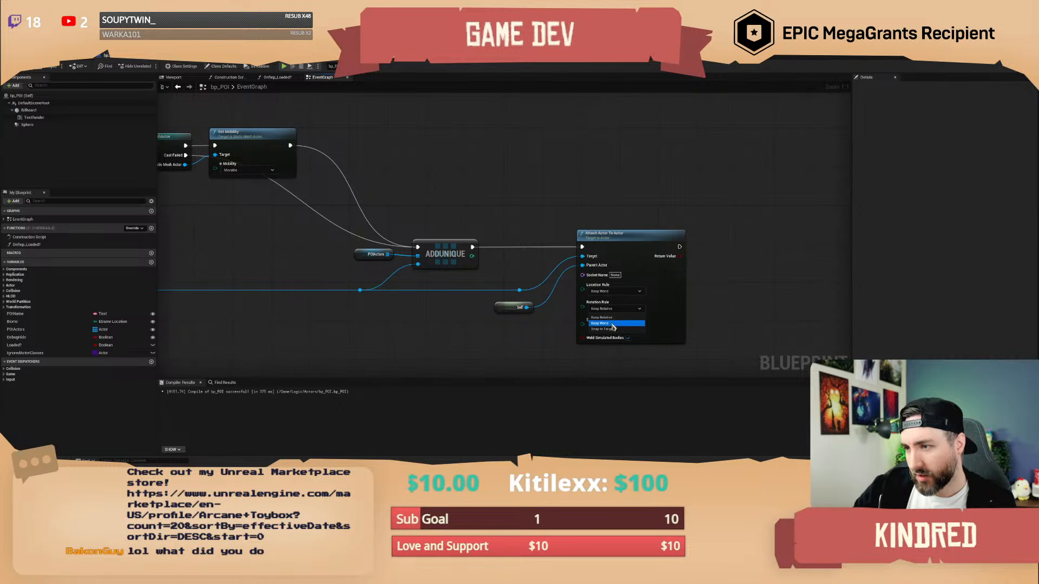
pyautogui.click(600, 323)
pyautogui.click(608, 326)
pyautogui.click(607, 341)
# - Move the reroute point on the loop's Array Element wire so it sits below the CONTAINS node, and compile the blueprint
pyautogui.moveTo(473, 221); pyautogui.dragTo(712, 257, button='right')
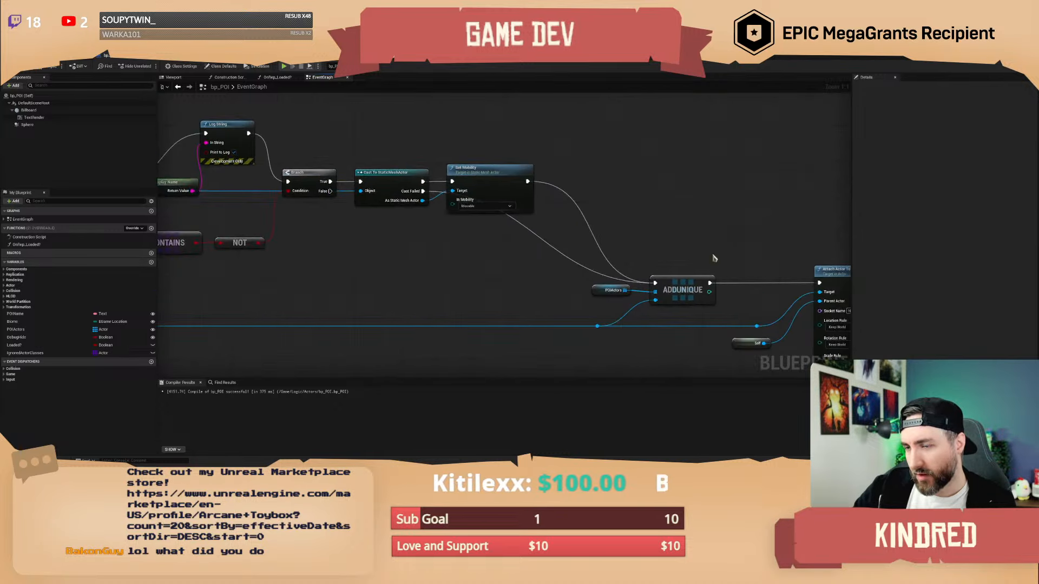
pyautogui.moveTo(378, 270); pyautogui.dragTo(598, 271, button='right')
pyautogui.moveTo(417, 294); pyautogui.dragTo(643, 294, button='right')
pyautogui.moveTo(356, 316); pyautogui.dragTo(255, 295, button='right')
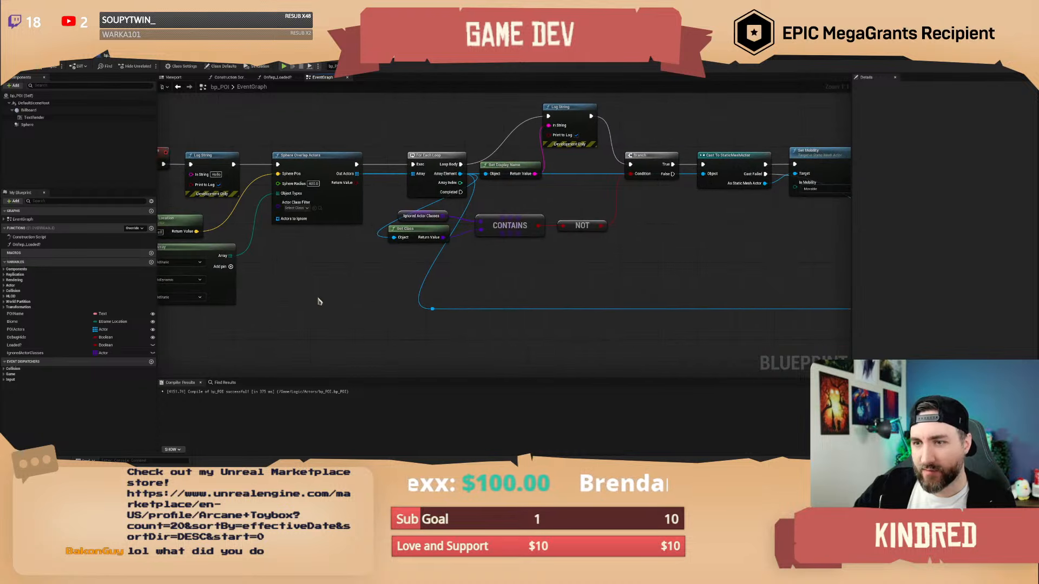
pyautogui.moveTo(439, 324); pyautogui.dragTo(356, 323, button='right')
pyautogui.moveTo(353, 315); pyautogui.dragTo(480, 314)
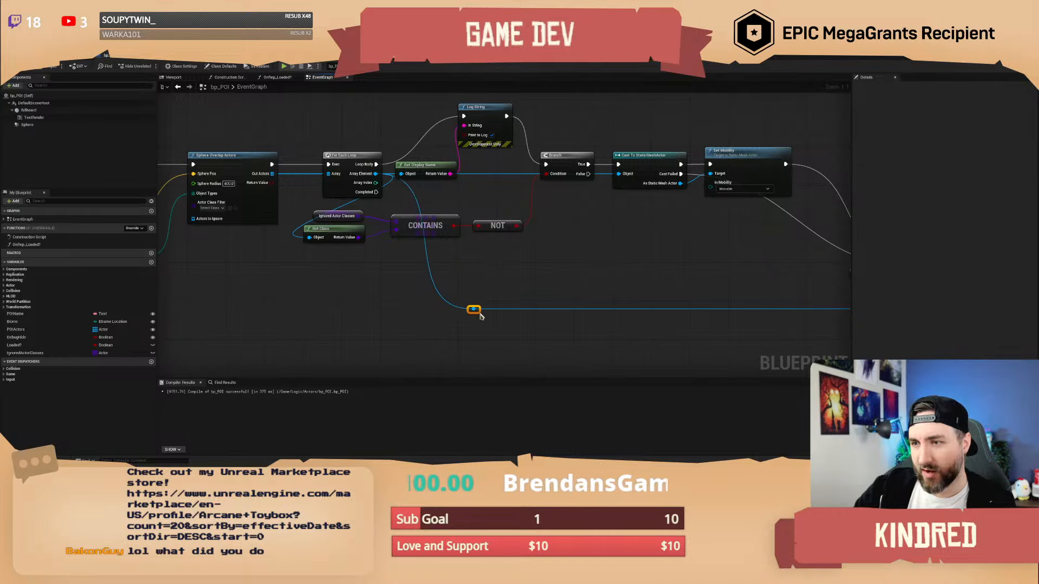
pyautogui.moveTo(561, 278); pyautogui.dragTo(619, 292, button='right')
pyautogui.click(328, 292)
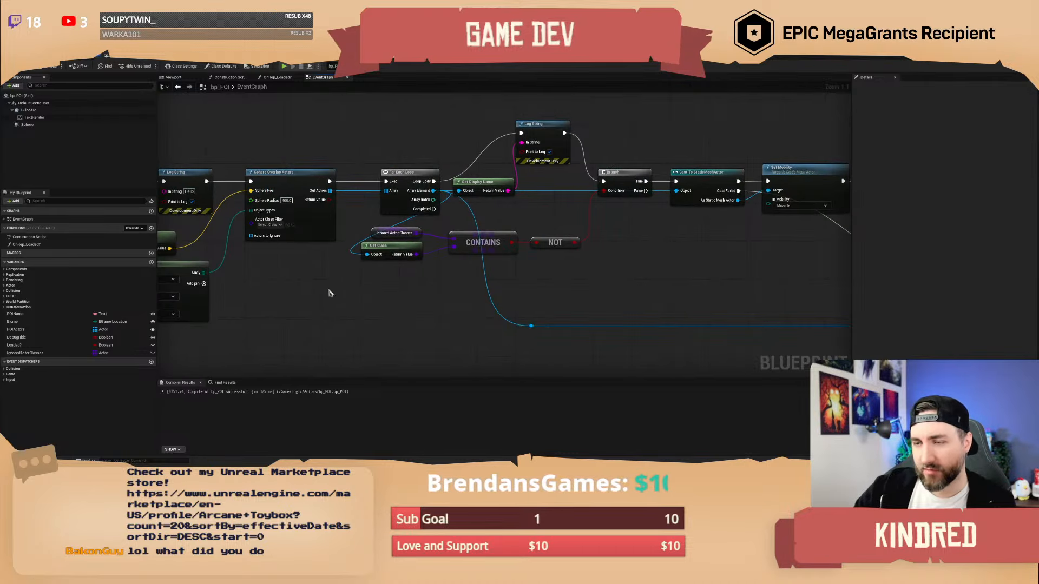
pyautogui.moveTo(326, 294); pyautogui.dragTo(405, 292, button='right')
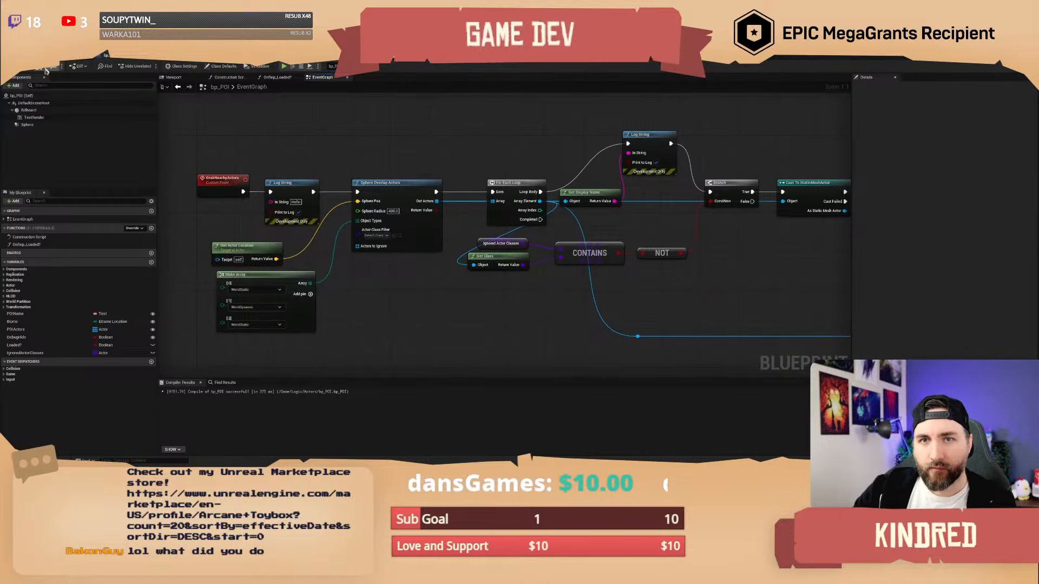
pyautogui.moveTo(372, 131); pyautogui.dragTo(375, 146, button='right')
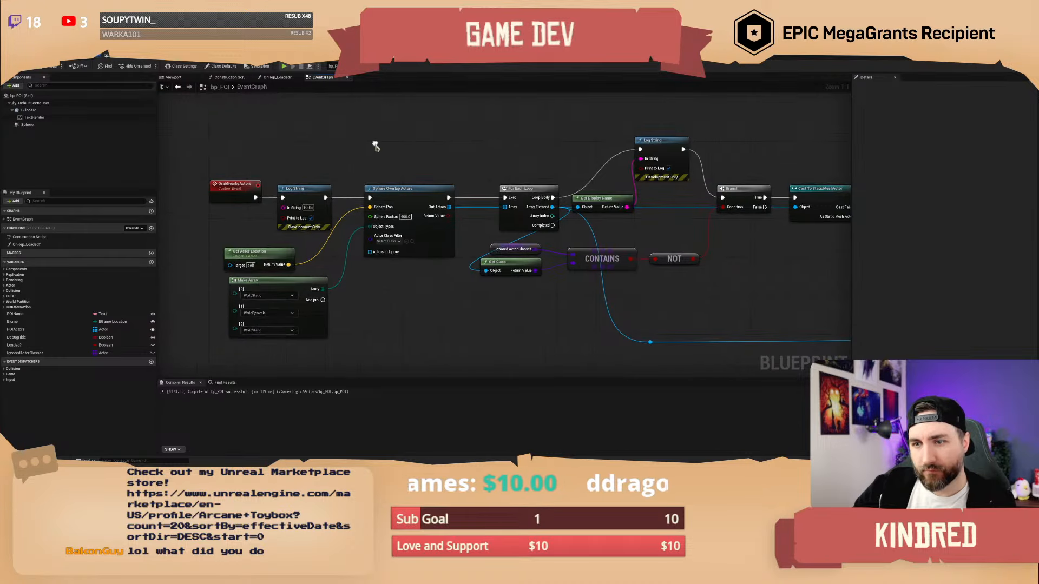
# - In the level, run GrabNearbyActors on the Abandoned Wagon point of interest, clear its POIActors array and run the function again
pyautogui.click(54, 55)
pyautogui.moveTo(500, 203); pyautogui.dragTo(527, 185, button='right')
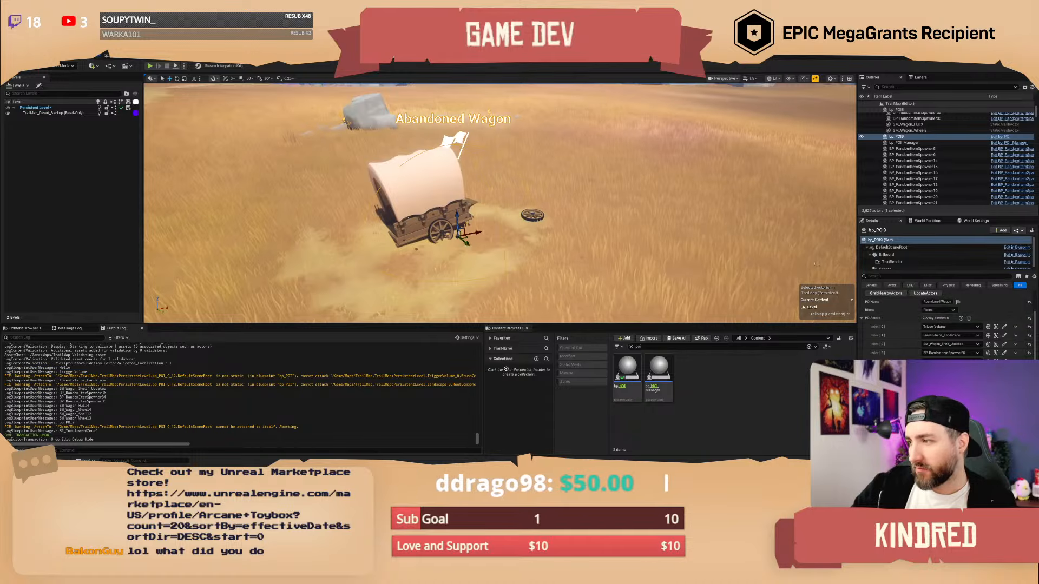
pyautogui.moveTo(451, 195); pyautogui.dragTo(451, 260, button='right')
pyautogui.moveTo(451, 194); pyautogui.dragTo(450, 167)
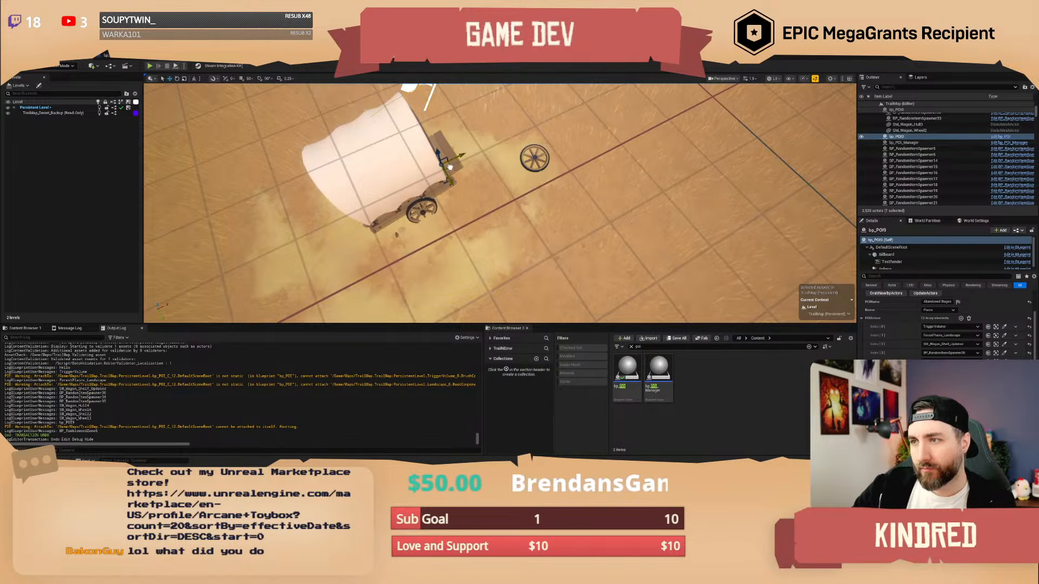
pyautogui.moveTo(451, 167); pyautogui.dragTo(427, 92, button='right')
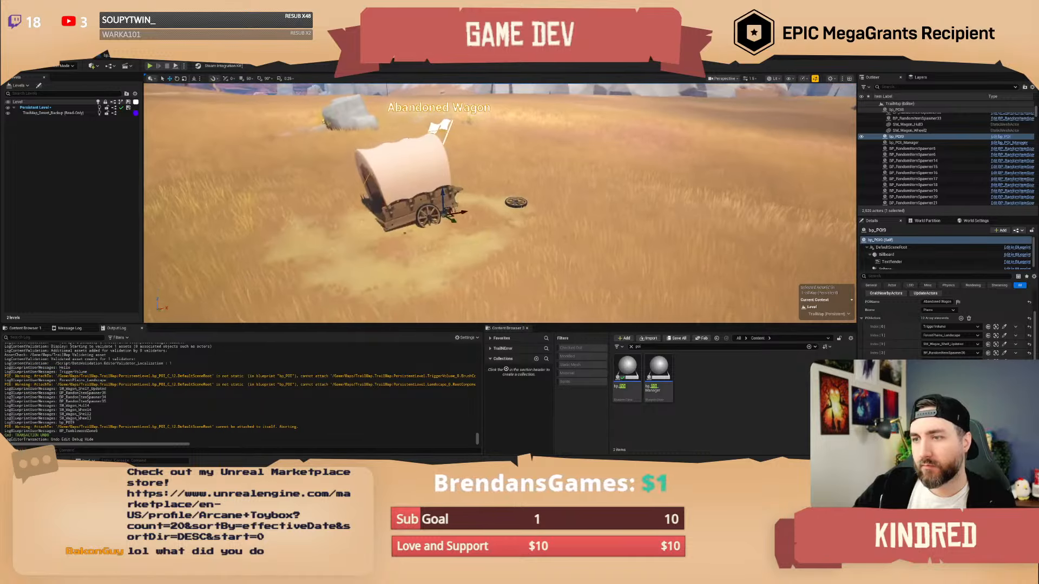
pyautogui.click(885, 293)
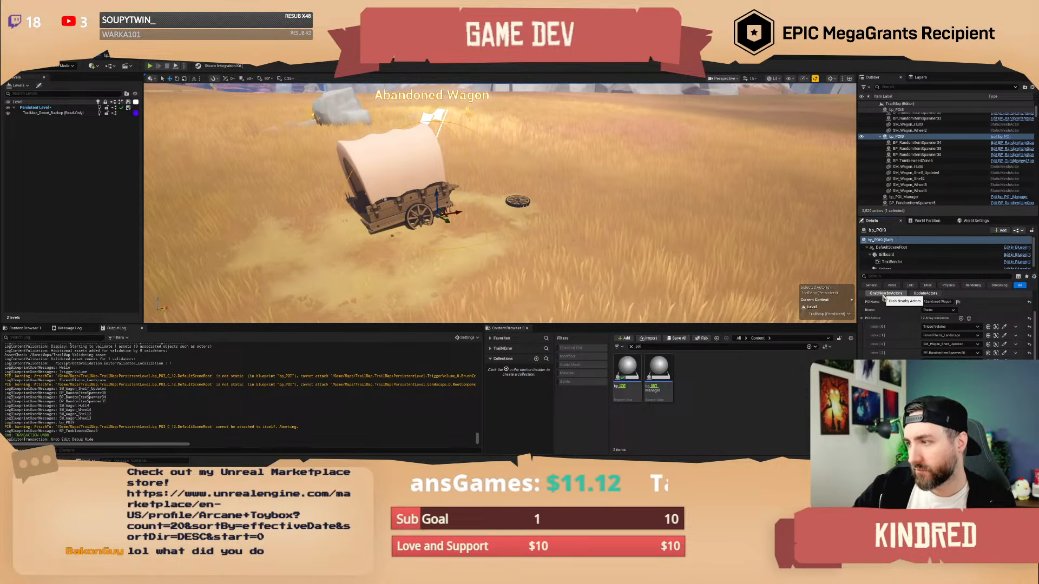
pyautogui.click(969, 320)
pyautogui.click(885, 293)
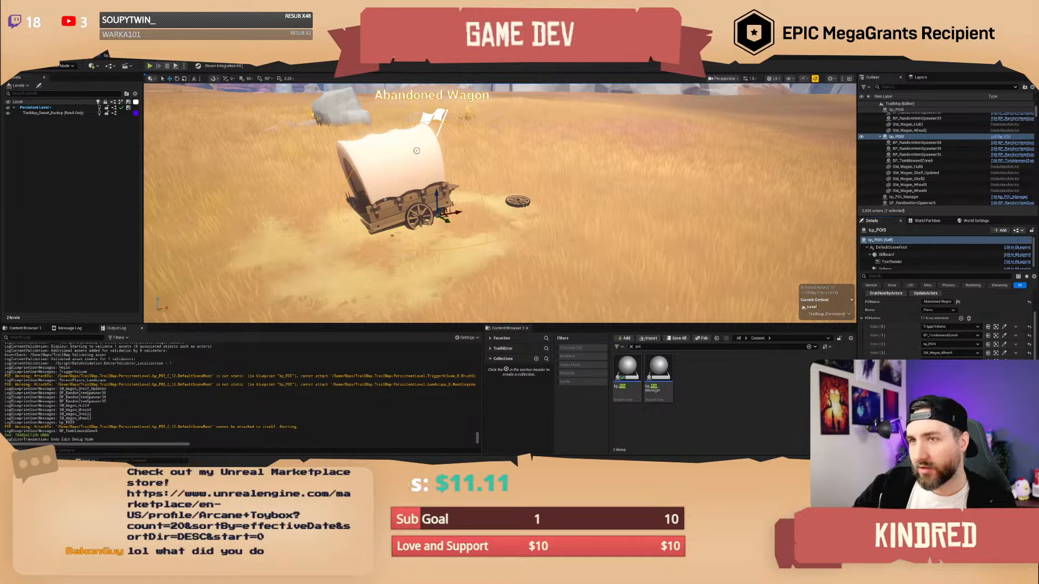
# - In the bp_POI event graph, add a Make Array node feeding Actors to Ignore on the Sphere Overlap Actors node
pyautogui.click(123, 58)
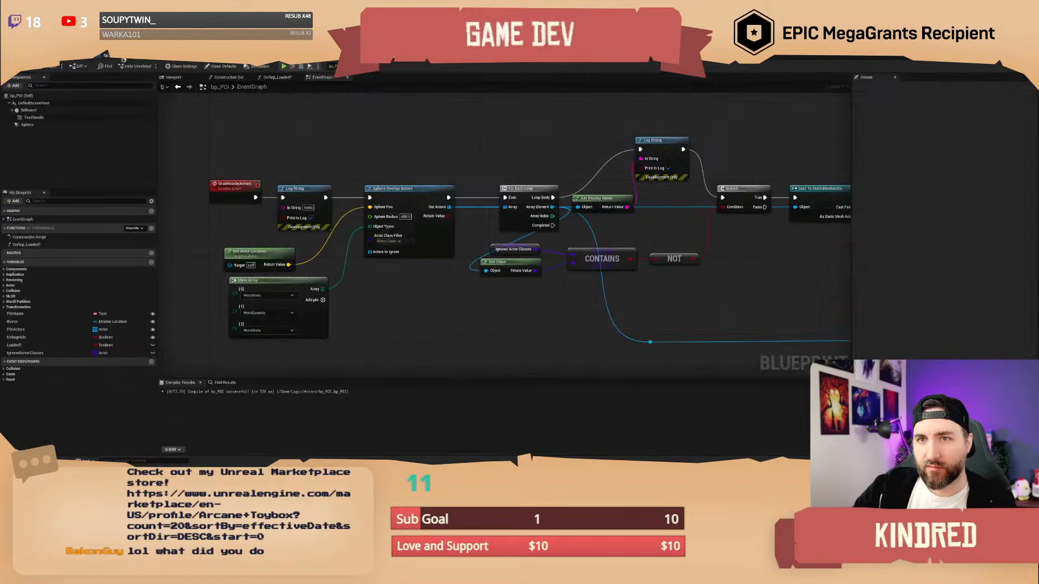
pyautogui.moveTo(418, 299); pyautogui.dragTo(477, 285, button='right')
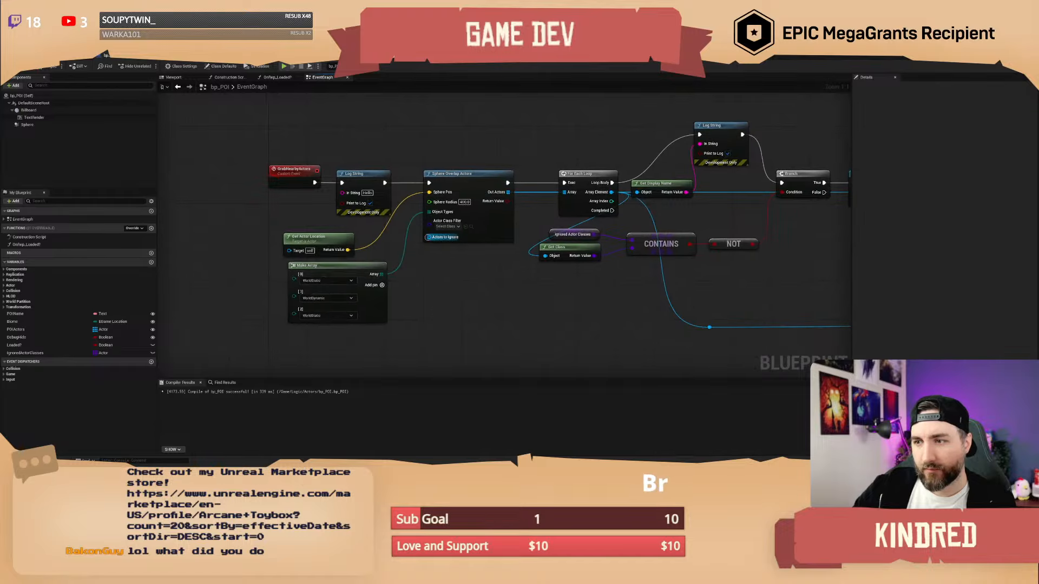
pyautogui.moveTo(429, 237); pyautogui.dragTo(407, 314)
pyautogui.write('ad')
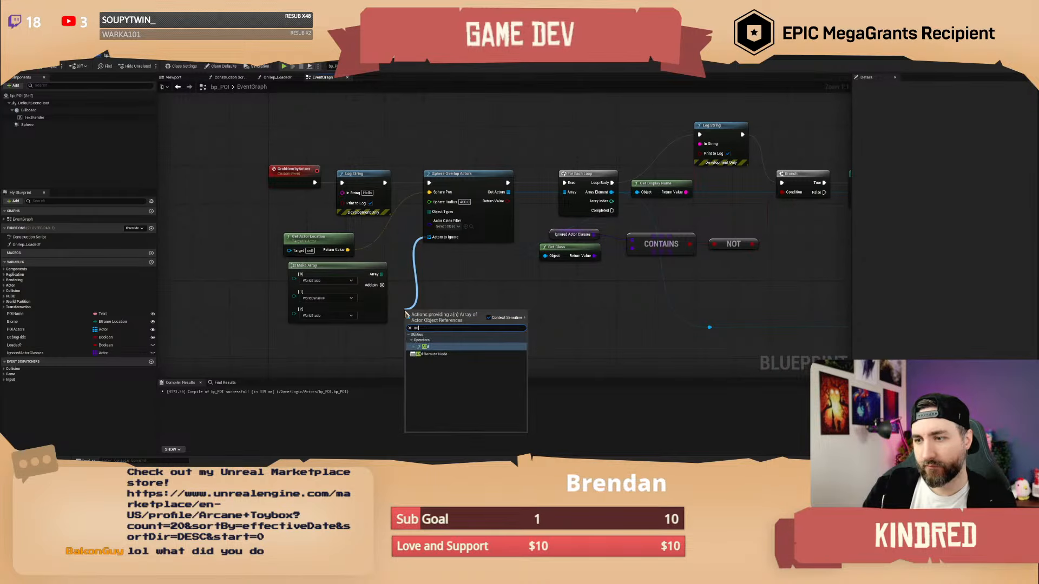
pyautogui.press('BackSpace')
pyautogui.press('BackSpace')
pyautogui.write('make')
pyautogui.press('Return')
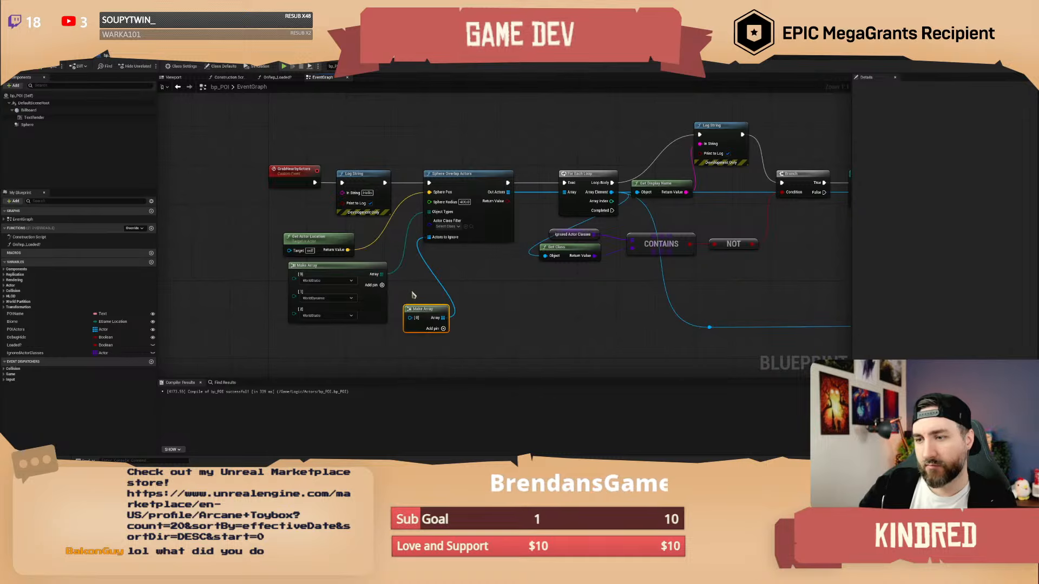
# - Feed a Self reference into the new Make Array node, align it and compile the blueprint
pyautogui.moveTo(439, 309); pyautogui.dragTo(447, 239, button='right')
pyautogui.moveTo(448, 239); pyautogui.dragTo(391, 276)
pyautogui.write('self')
pyautogui.press('Return')
pyautogui.press('q')
pyautogui.moveTo(487, 247); pyautogui.dragTo(464, 284, button='right')
pyautogui.click(280, 167)
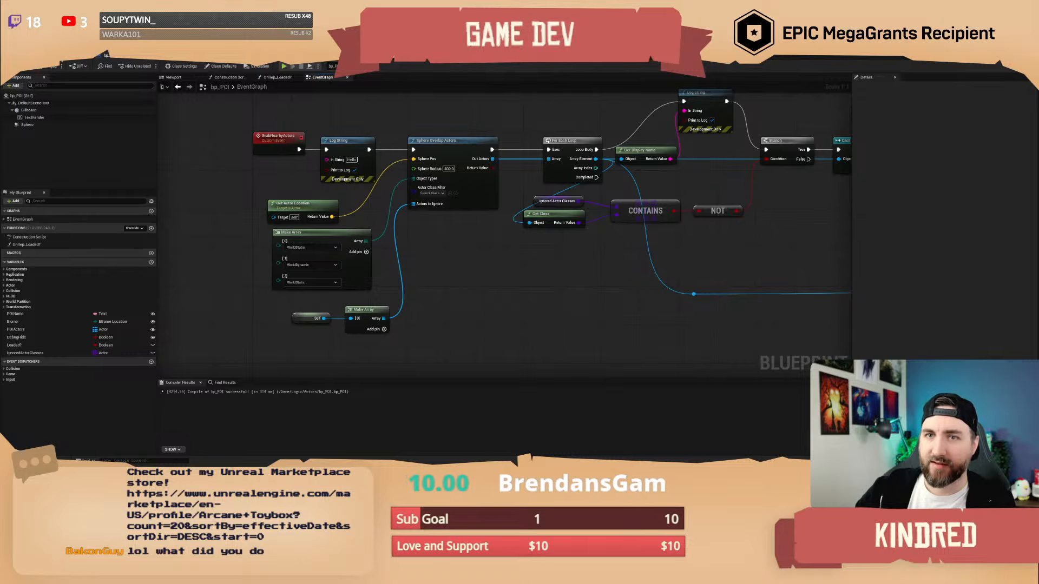
# - Delete the point of interest's own entry from the Abandoned Wagon's POIActors array in the level
pyautogui.click(82, 56)
pyautogui.click(1015, 345)
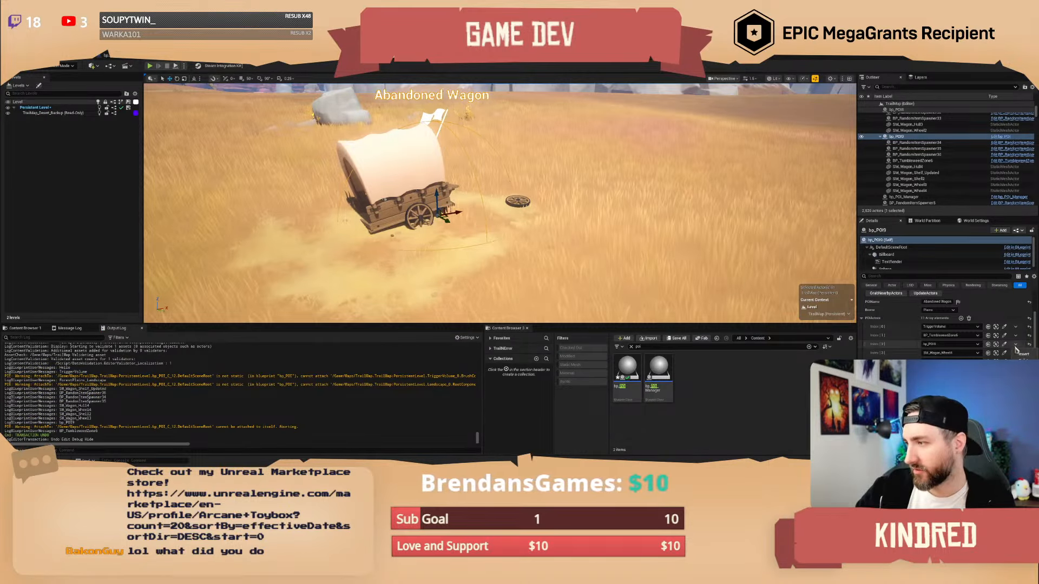
pyautogui.click(1021, 362)
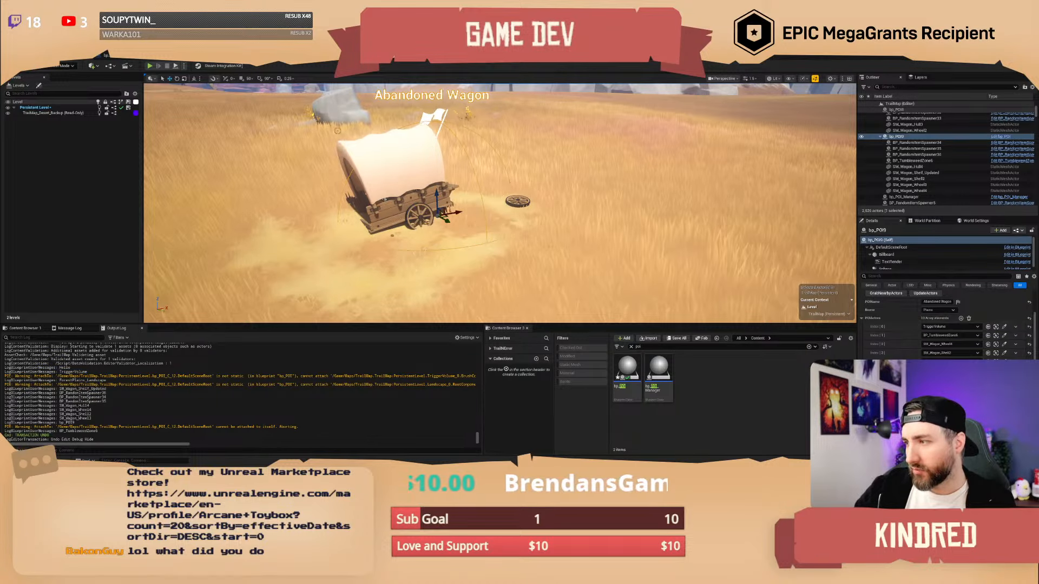
# - In the bp_POI graph, set the third object type of the sphere overlap to Pawn and compile the blueprint
pyautogui.click(126, 58)
pyautogui.moveTo(476, 254); pyautogui.dragTo(481, 274, button='right')
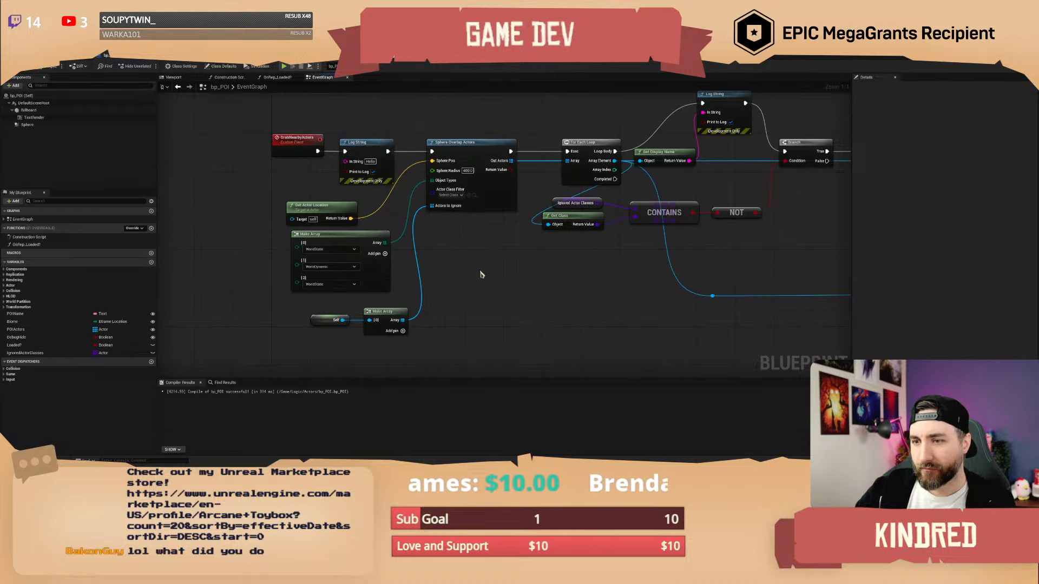
pyautogui.click(330, 284)
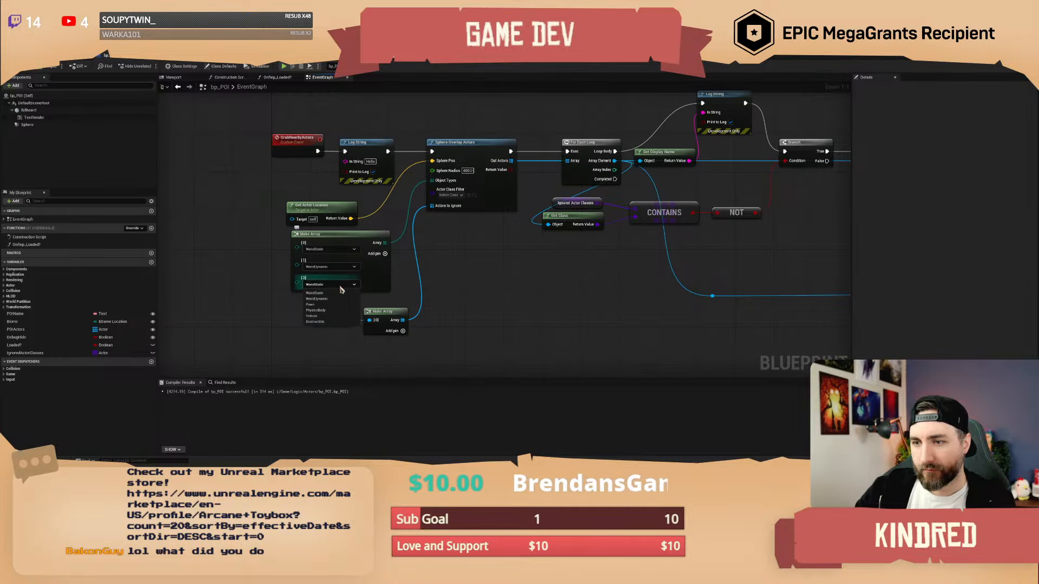
pyautogui.click(319, 308)
pyautogui.moveTo(469, 283)
pyautogui.mouseDown(button='right')
pyautogui.moveTo(412, 298)
pyautogui.moveTo(463, 281)
pyautogui.mouseUp(button='right')
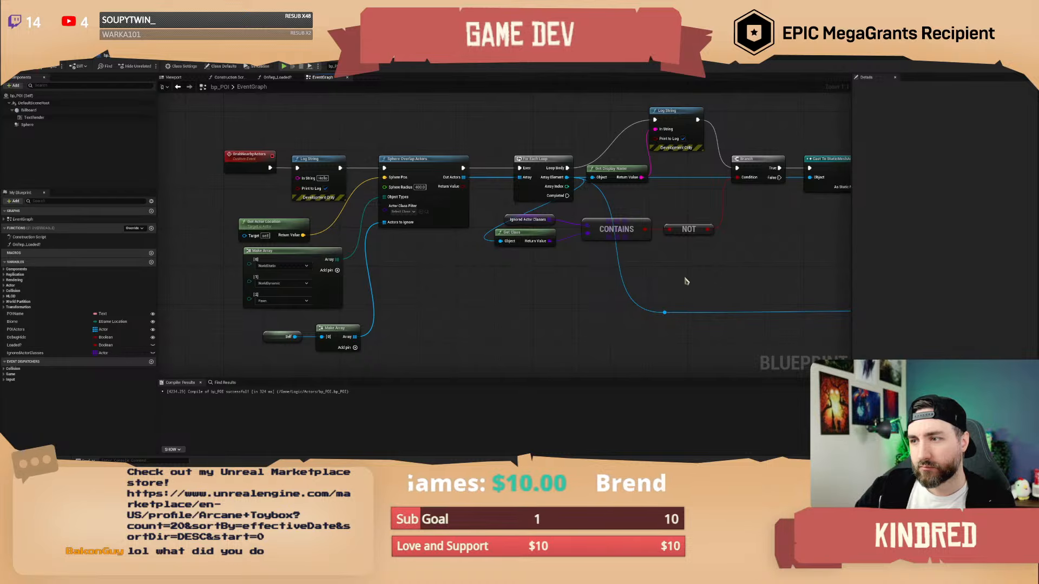
# - Add a third element to the Ignored Actor Classes array and set it to TriggerVolume
pyautogui.moveTo(686, 281); pyautogui.dragTo(581, 292, button='right')
pyautogui.click(411, 231)
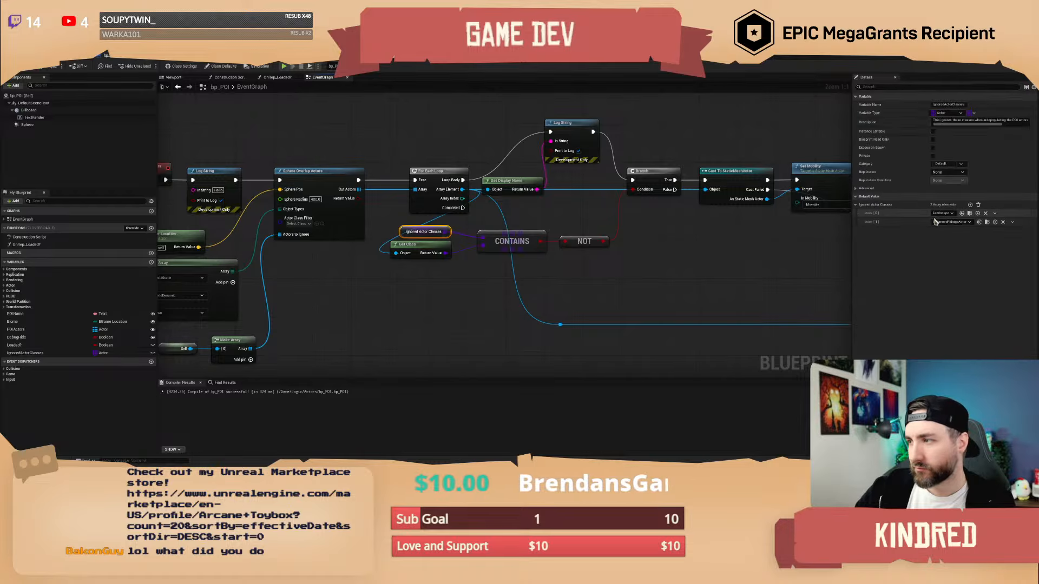
pyautogui.click(970, 204)
pyautogui.click(941, 231)
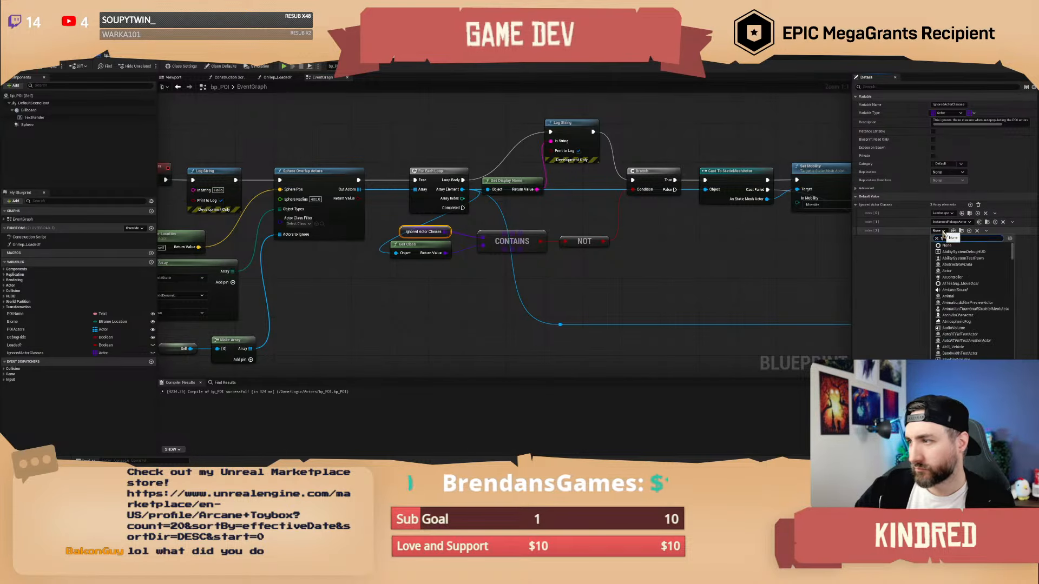
pyautogui.write('trigger')
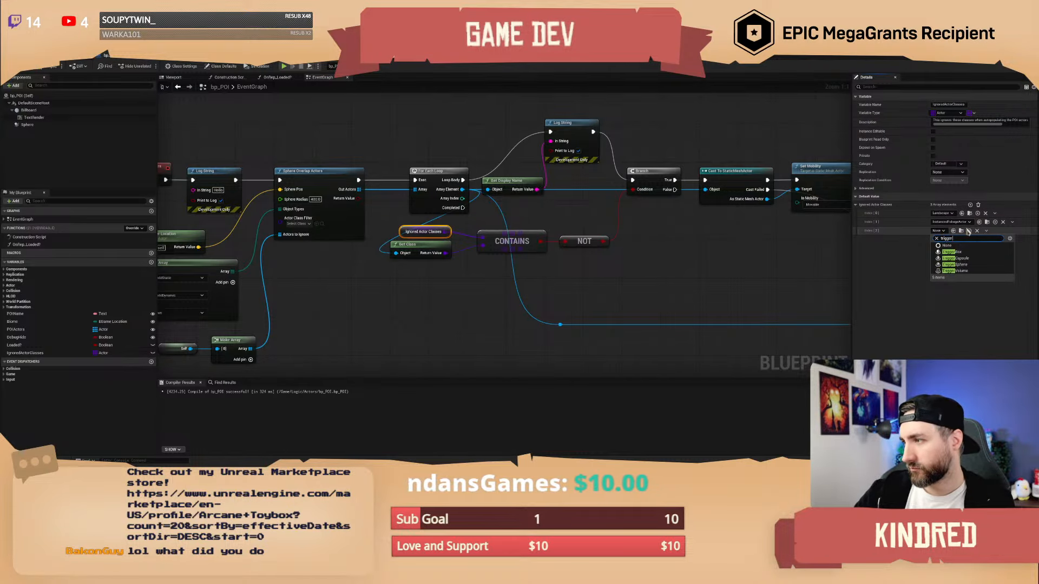
pyautogui.click(968, 270)
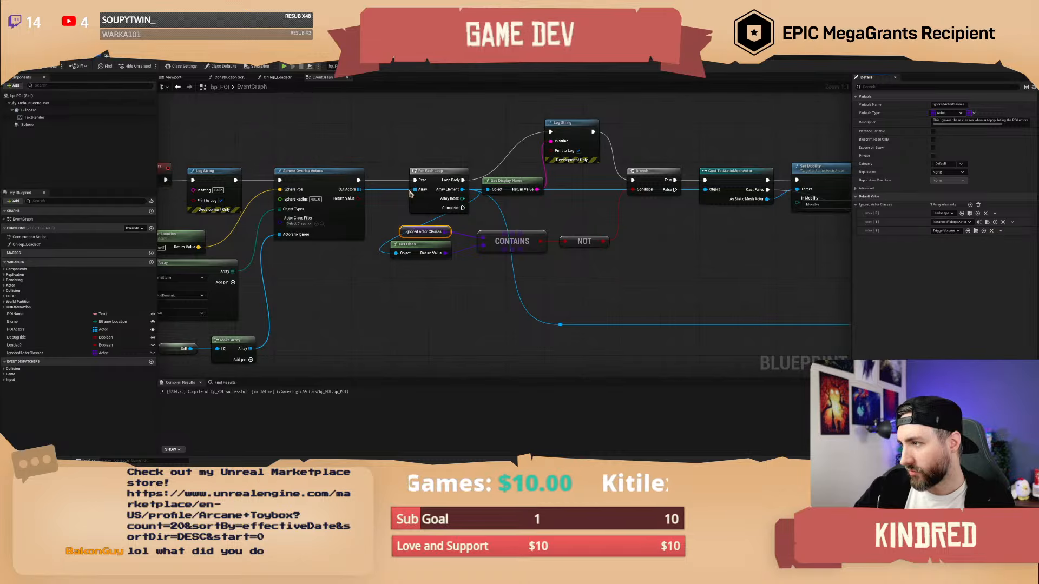
# - In the level, delete the TriggerVolume entry from the Abandoned Wagon's POIActors array and clear the remaining entries
pyautogui.click(54, 55)
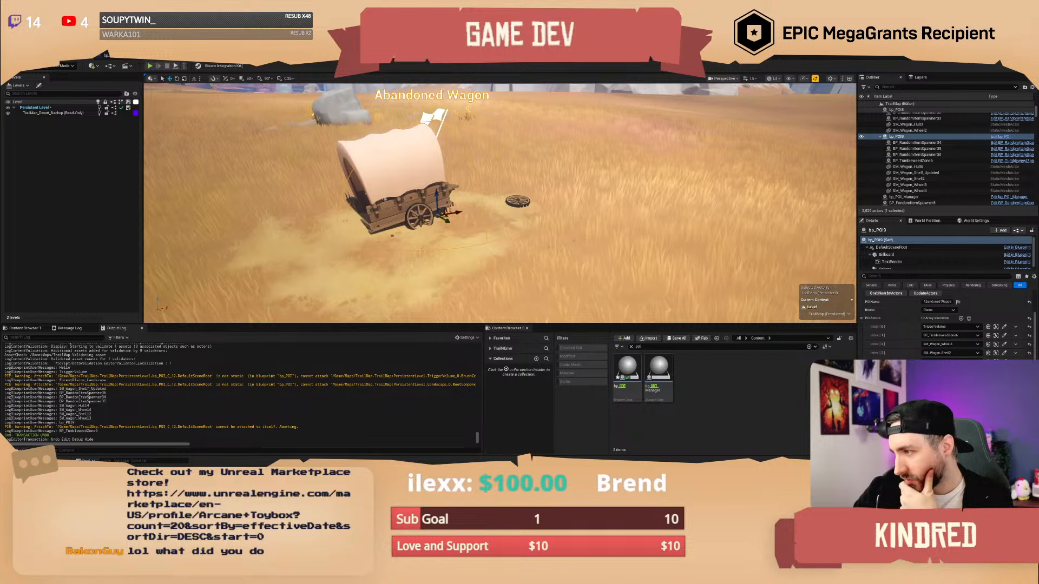
pyautogui.click(1015, 327)
pyautogui.click(1023, 343)
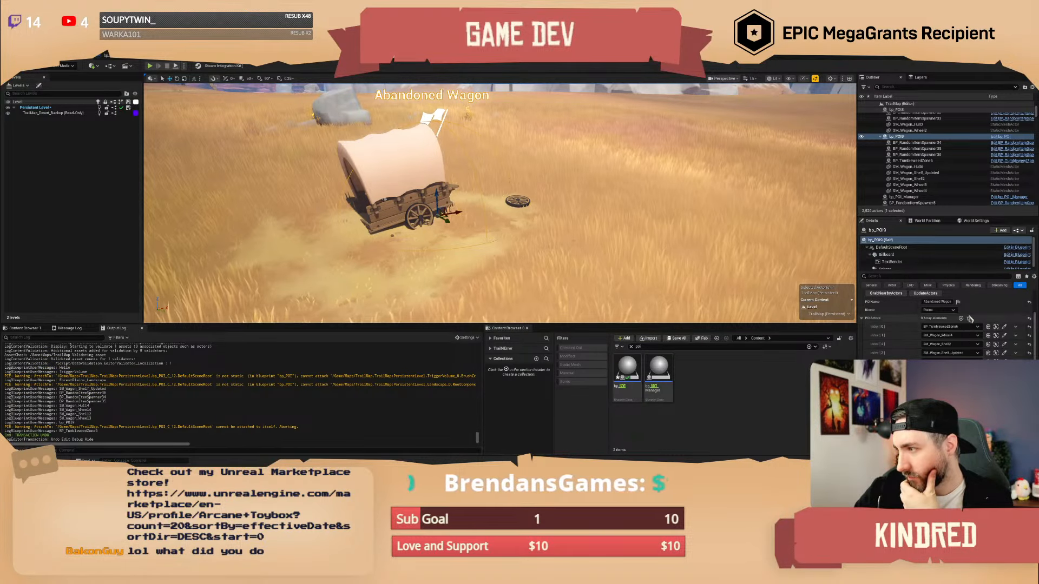
pyautogui.click(968, 318)
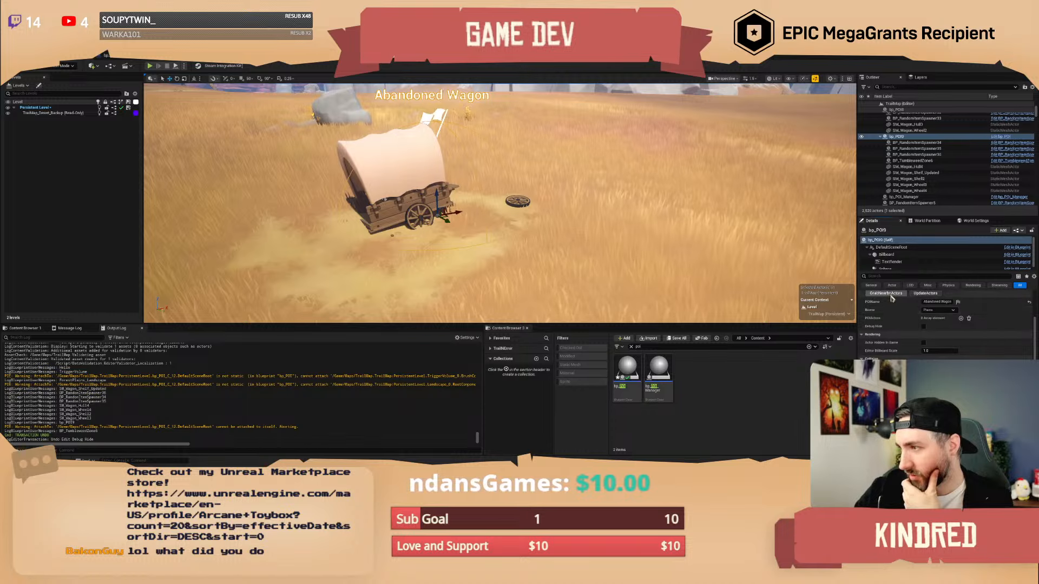
# - Run GrabNearbyActors on the Abandoned Wagon, and add BP_TumbleweedZone as a fourth Ignored Actor Classes element in bp_POI
pyautogui.click(885, 293)
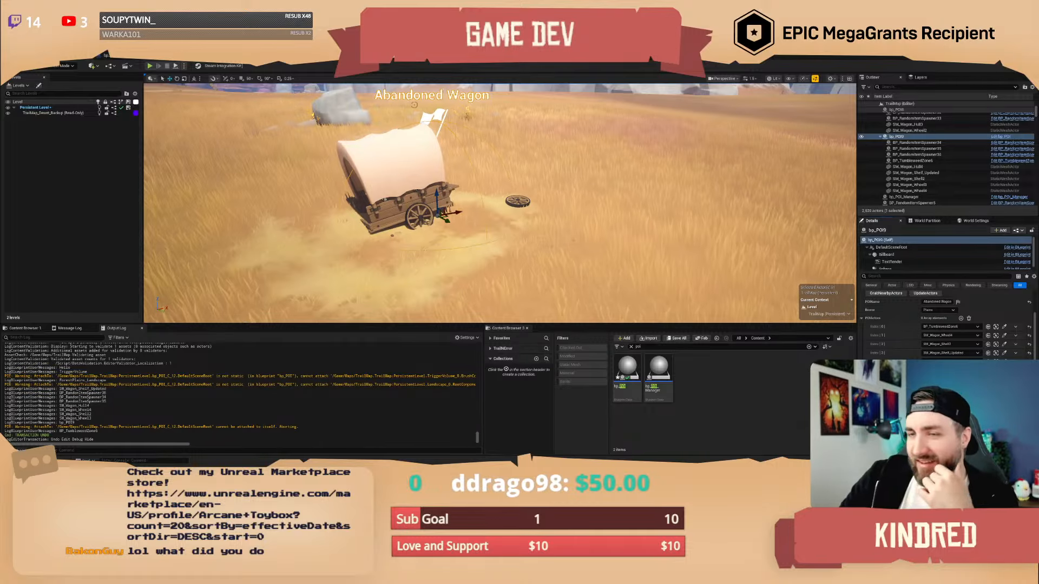
pyautogui.click(116, 55)
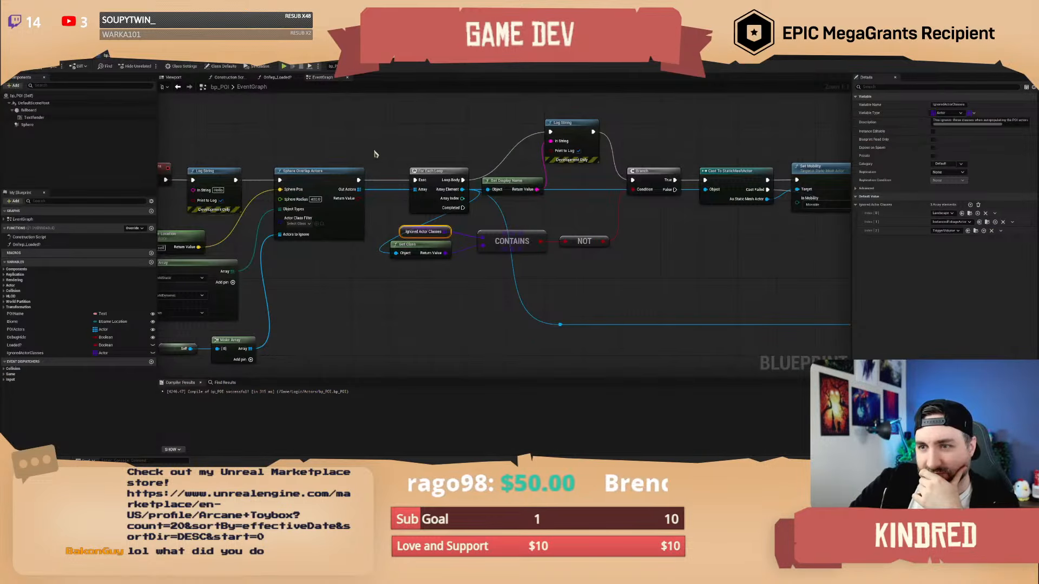
pyautogui.moveTo(375, 154); pyautogui.dragTo(401, 136, button='right')
pyautogui.click(970, 204)
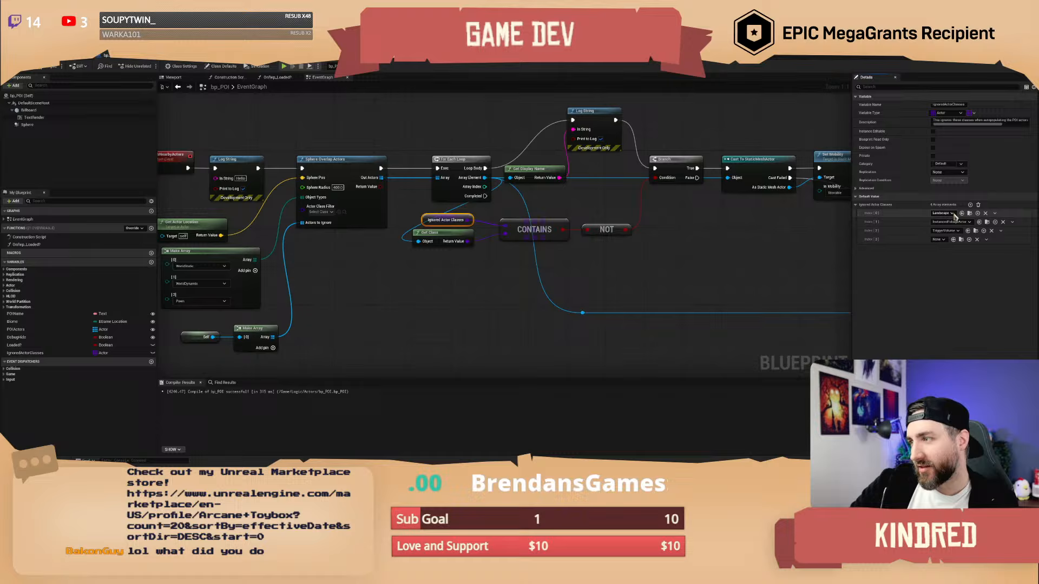
pyautogui.click(940, 239)
pyautogui.write('tumble')
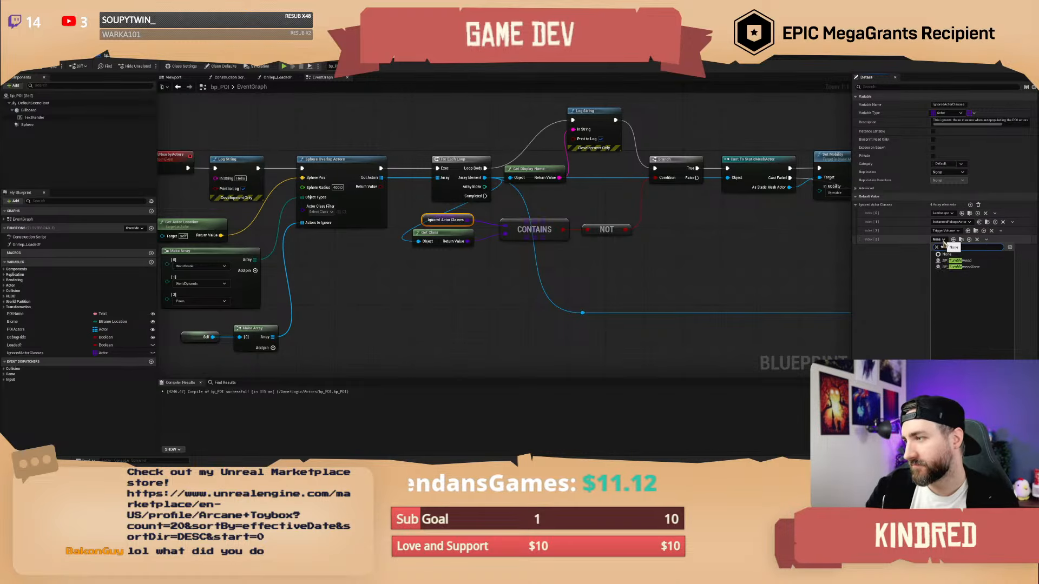
pyautogui.click(971, 269)
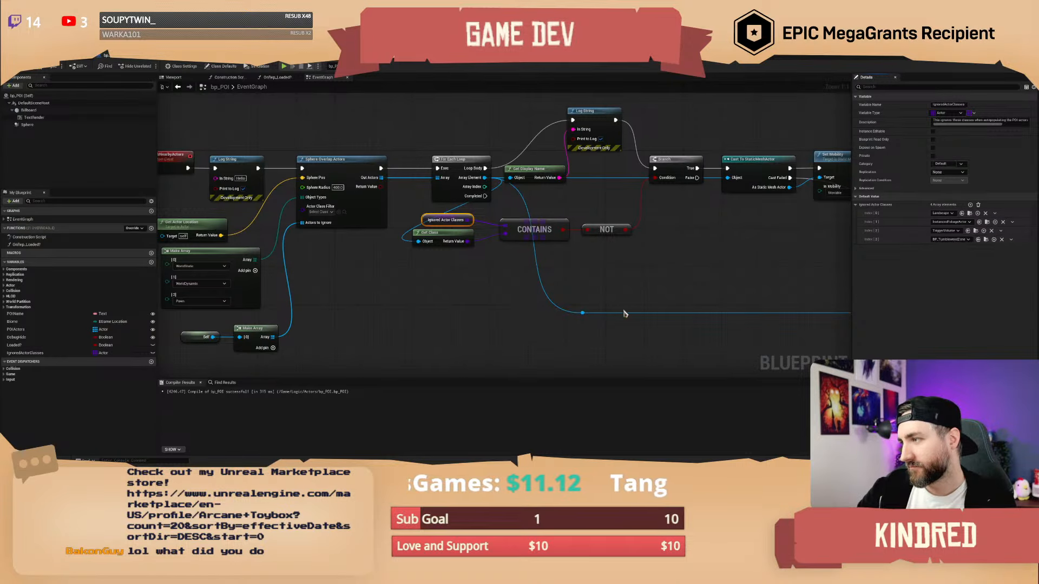
pyautogui.click(453, 296)
pyautogui.moveTo(453, 294); pyautogui.dragTo(464, 310, button='right')
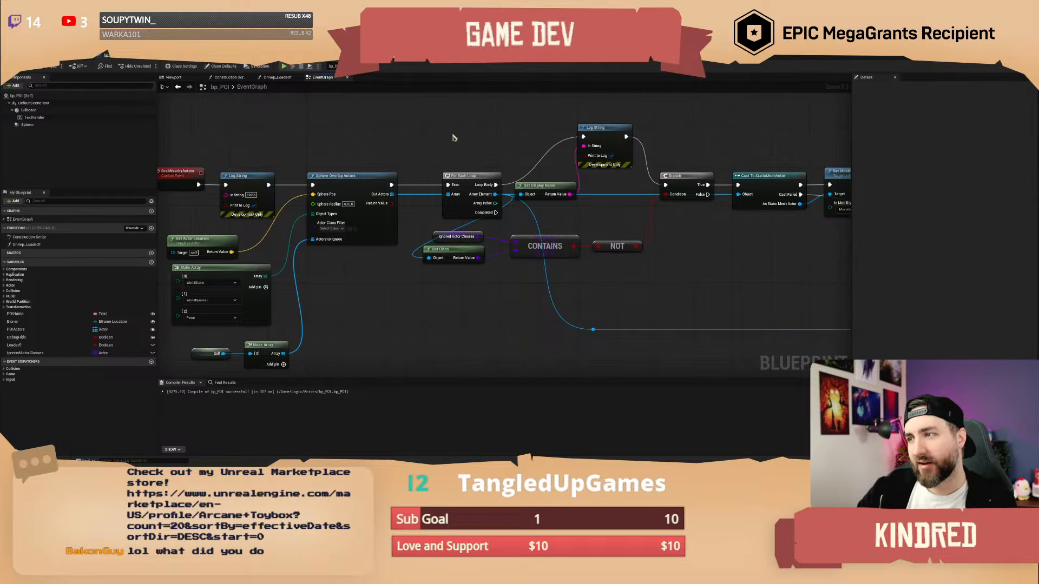
# - Connect the Contains result directly to the Branch condition, bypassing the NOT node
pyautogui.moveTo(453, 137); pyautogui.dragTo(382, 143, button='right')
pyautogui.scroll(-1, 382, 143)
pyautogui.scroll(1, 387, 158)
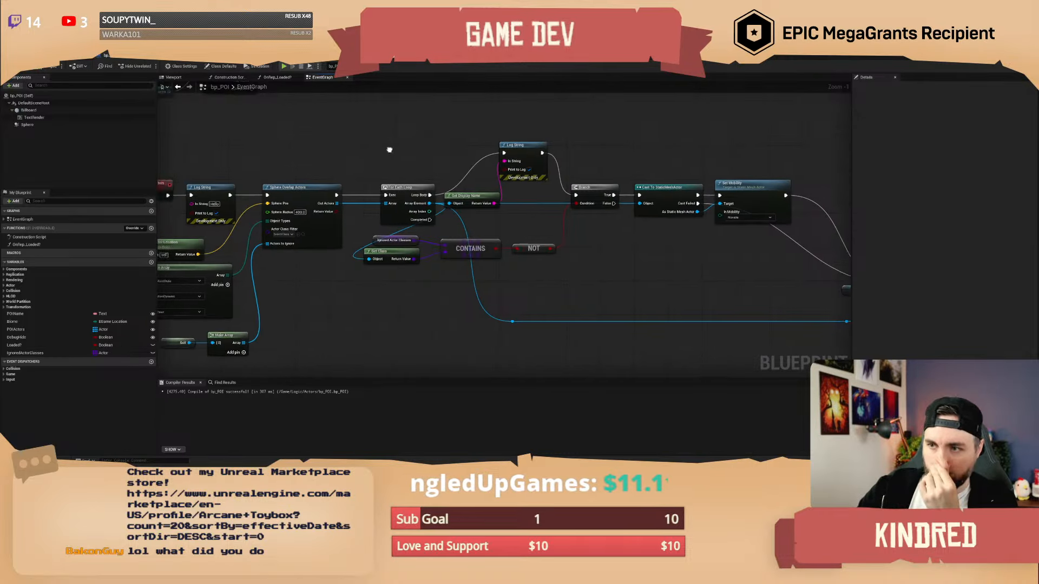
pyautogui.moveTo(365, 227); pyautogui.dragTo(388, 247)
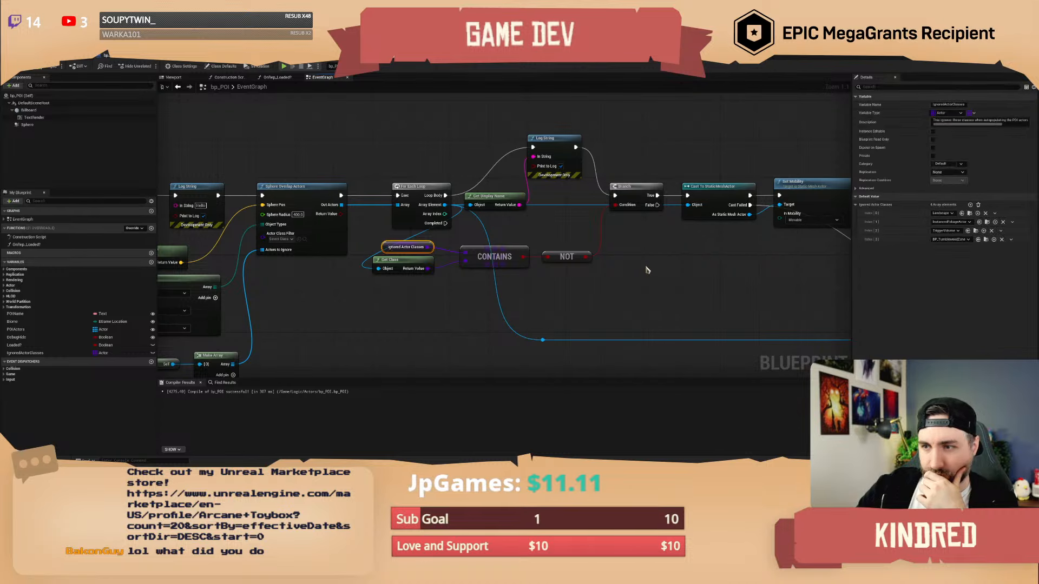
pyautogui.moveTo(599, 265); pyautogui.dragTo(487, 265, button='right')
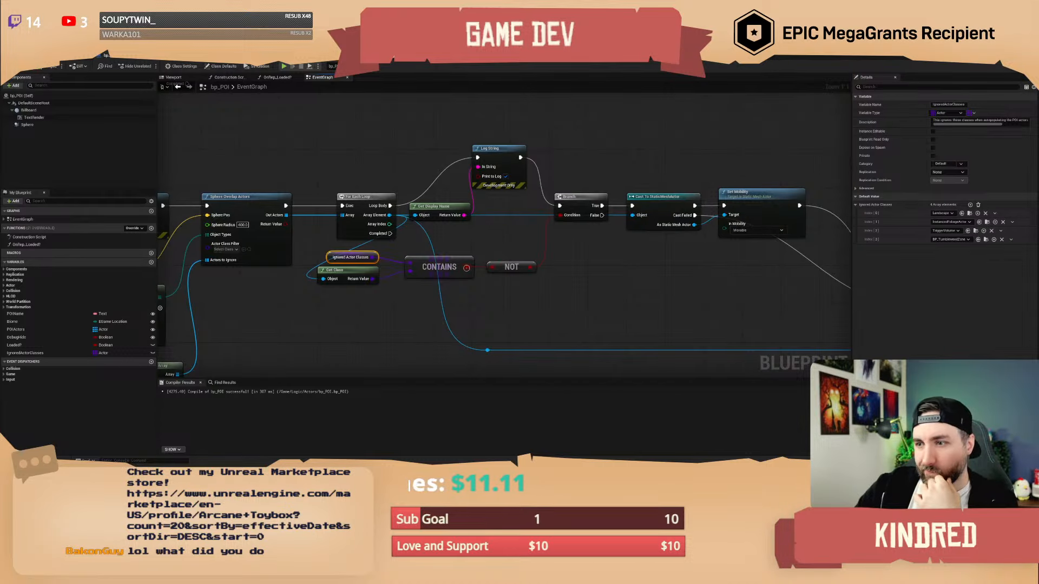
pyautogui.moveTo(490, 267); pyautogui.dragTo(563, 220)
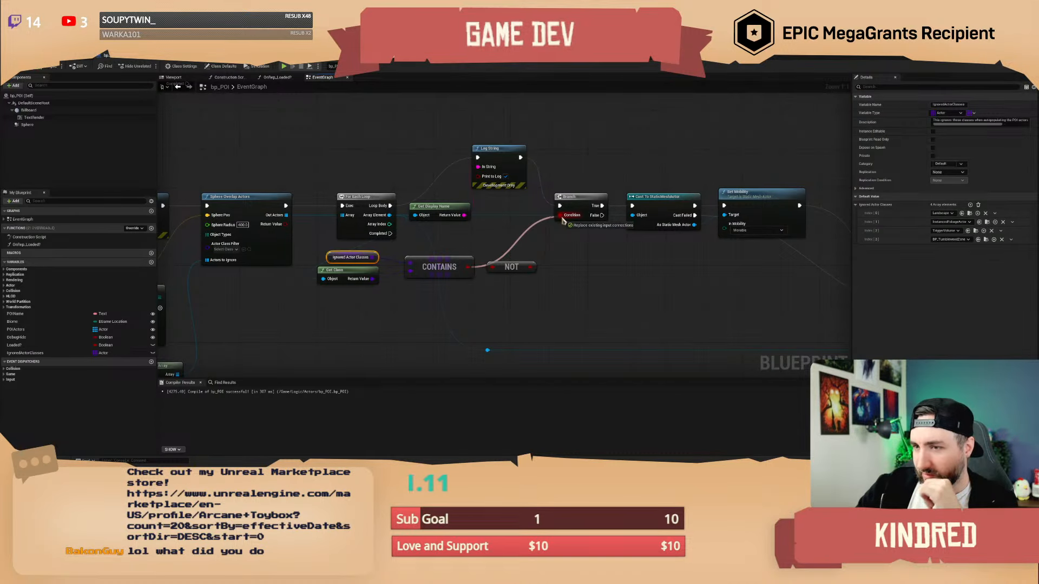
pyautogui.moveTo(565, 283); pyautogui.dragTo(613, 277, button='right')
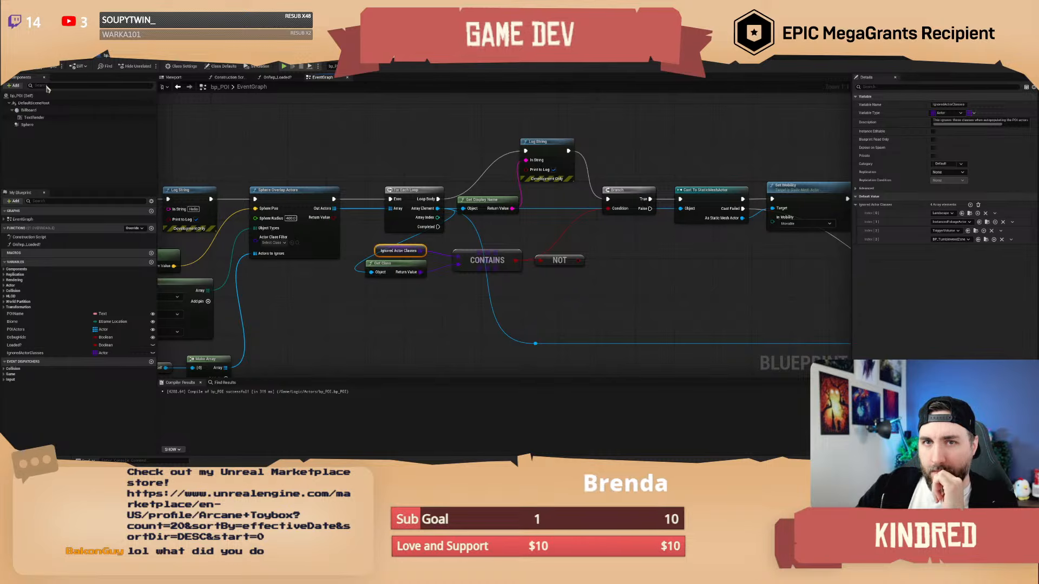
# - Clear all elements of the Ignored Actor Classes array and rename the variable to POIActorWhitelist
pyautogui.click(978, 205)
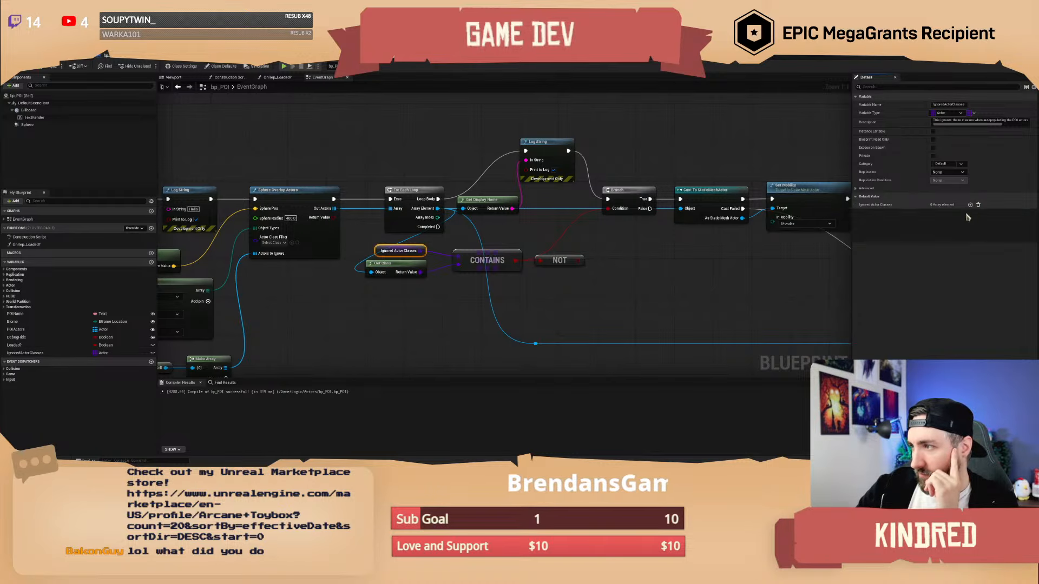
pyautogui.click(953, 104)
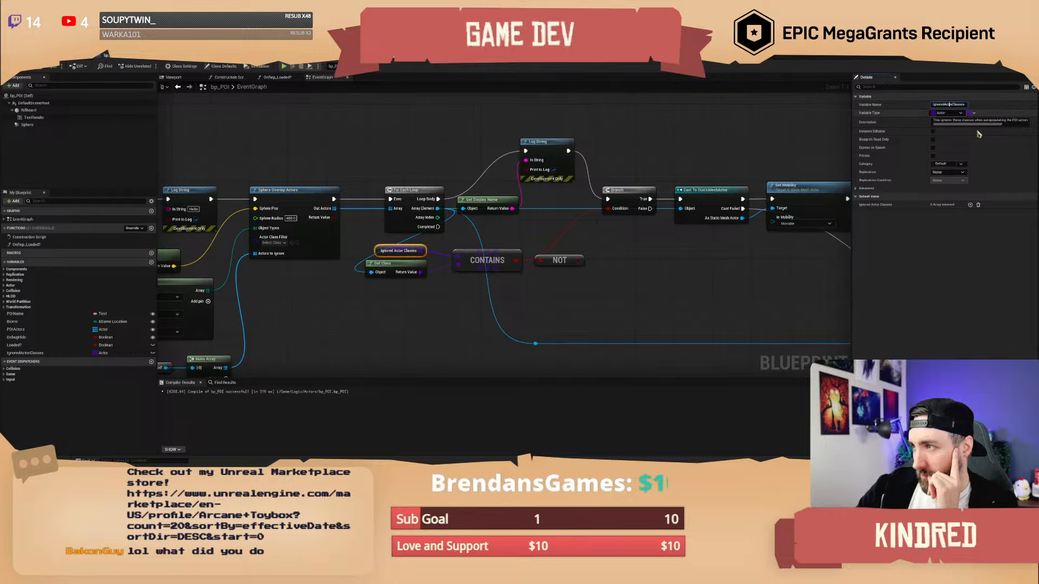
pyautogui.hotkey('ctrl', 'a')
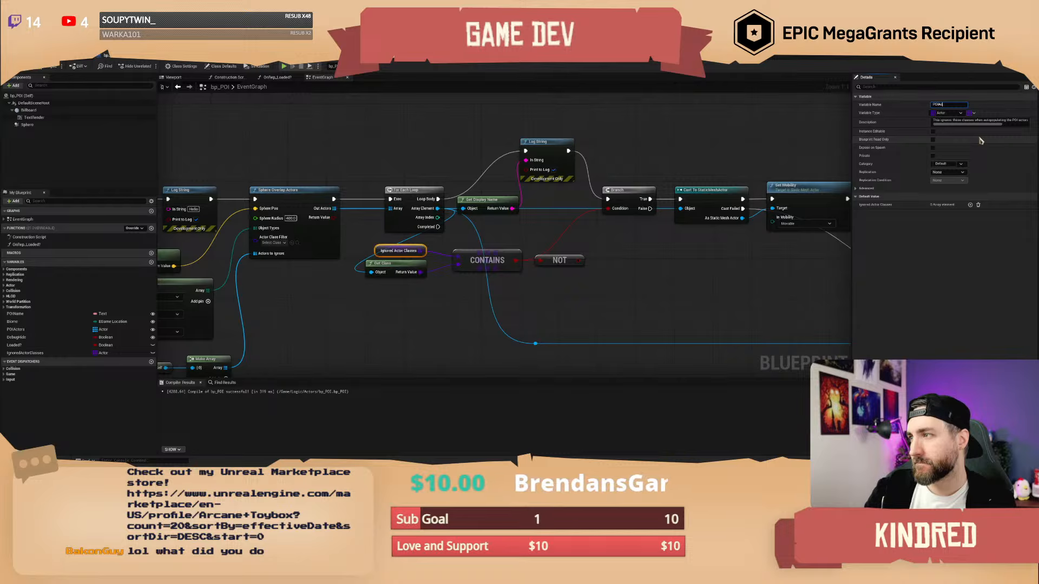
pyautogui.press('Return')
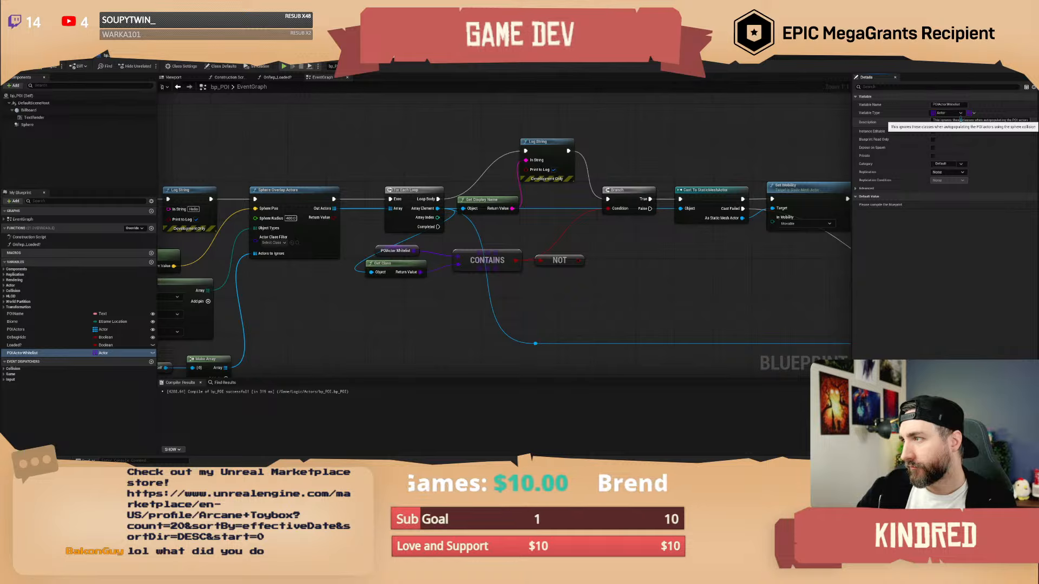
# - Reword the whitelist variable's description to say it only grabs these classes when autopopulating the POI actors
pyautogui.doubleClick(957, 119)
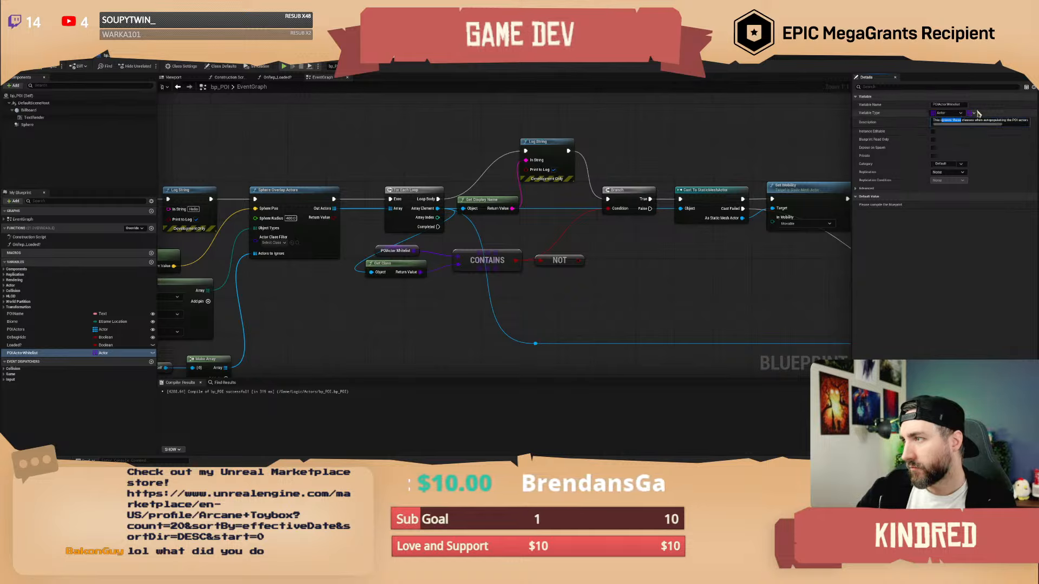
pyautogui.write('only grab')
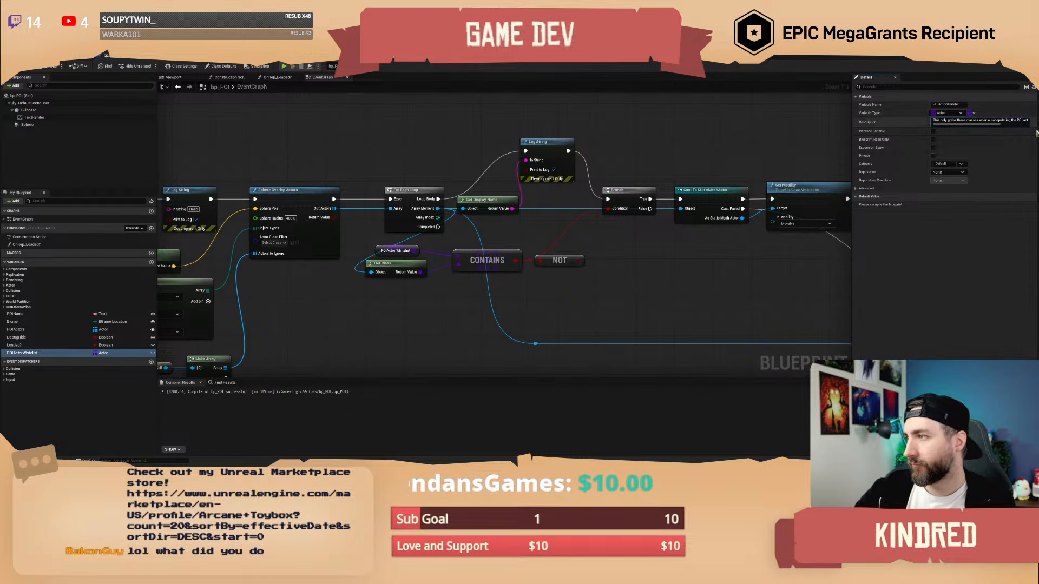
pyautogui.click(972, 238)
# - Delete the unused NOT node beside the Contains node
pyautogui.moveTo(597, 285); pyautogui.dragTo(549, 276, button='right')
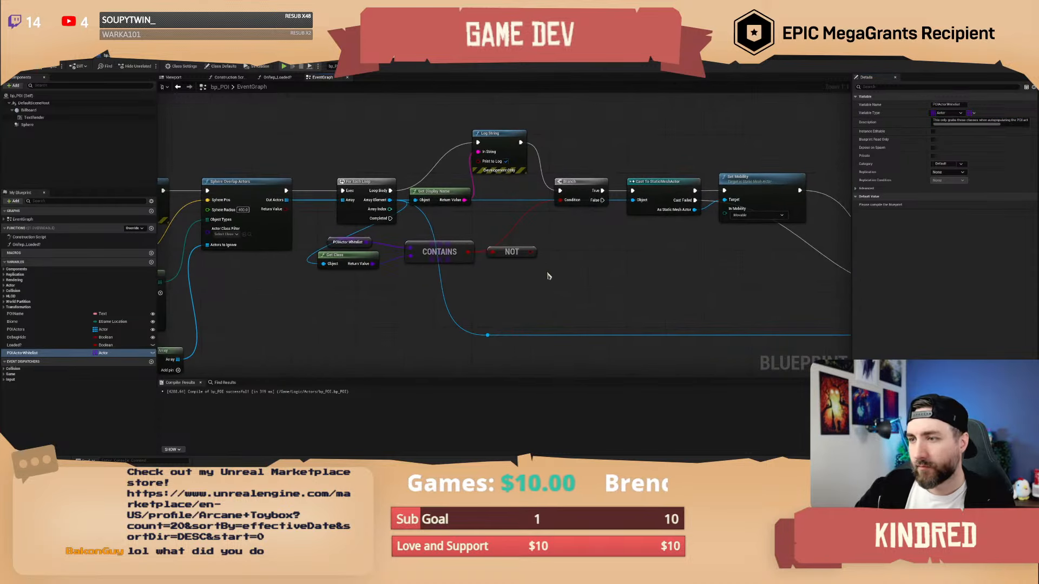
pyautogui.click(501, 250)
pyautogui.press('Delete')
pyautogui.moveTo(474, 265); pyautogui.dragTo(493, 271, button='right')
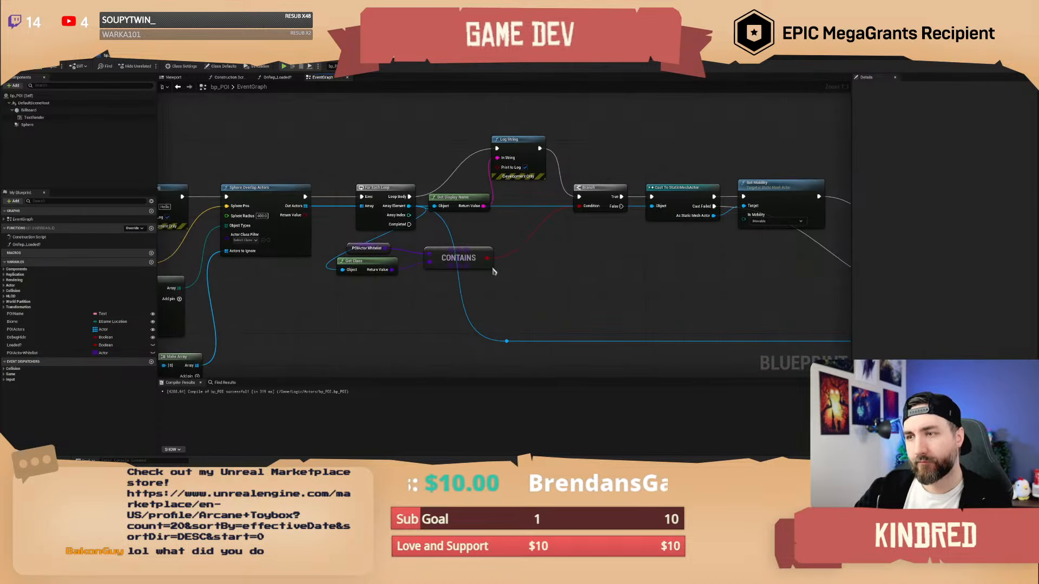
# - Compile bp_POI, add three elements to the POIActorWhitelist array and set the first one to Pawn
pyautogui.click(355, 248)
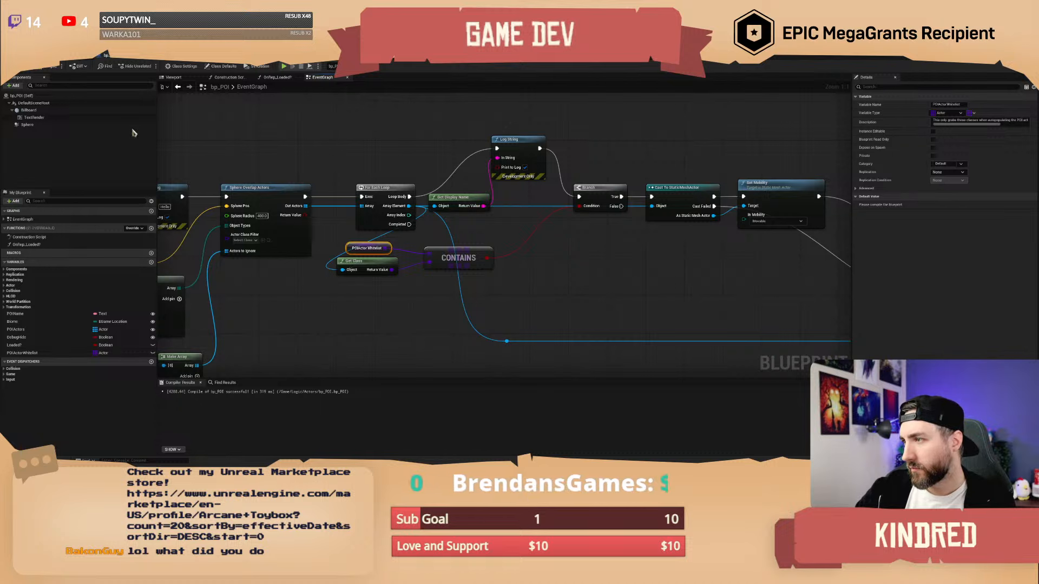
pyautogui.press('F7')
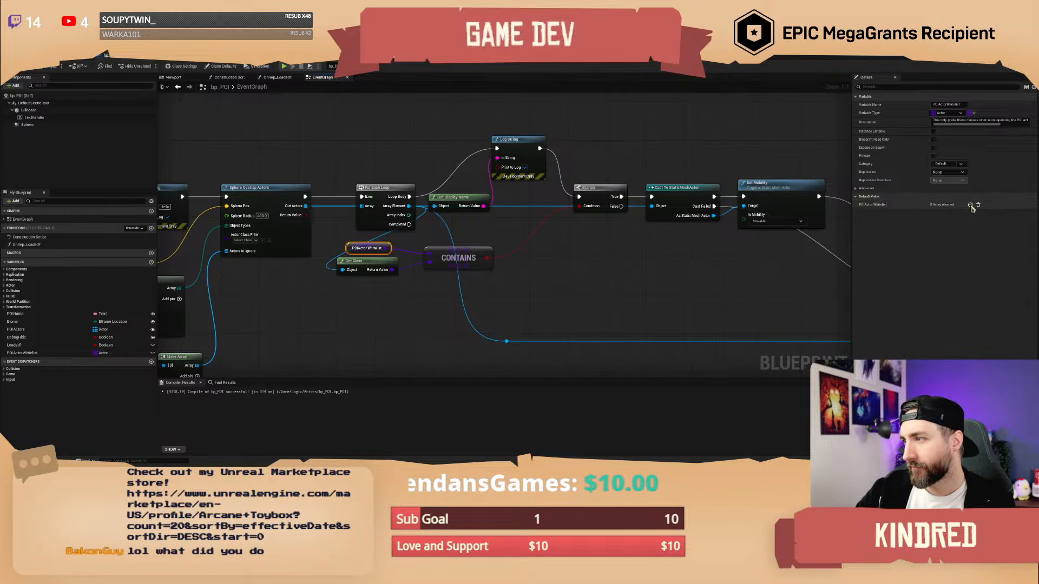
pyautogui.click(970, 204)
pyautogui.click(970, 205)
pyautogui.click(940, 214)
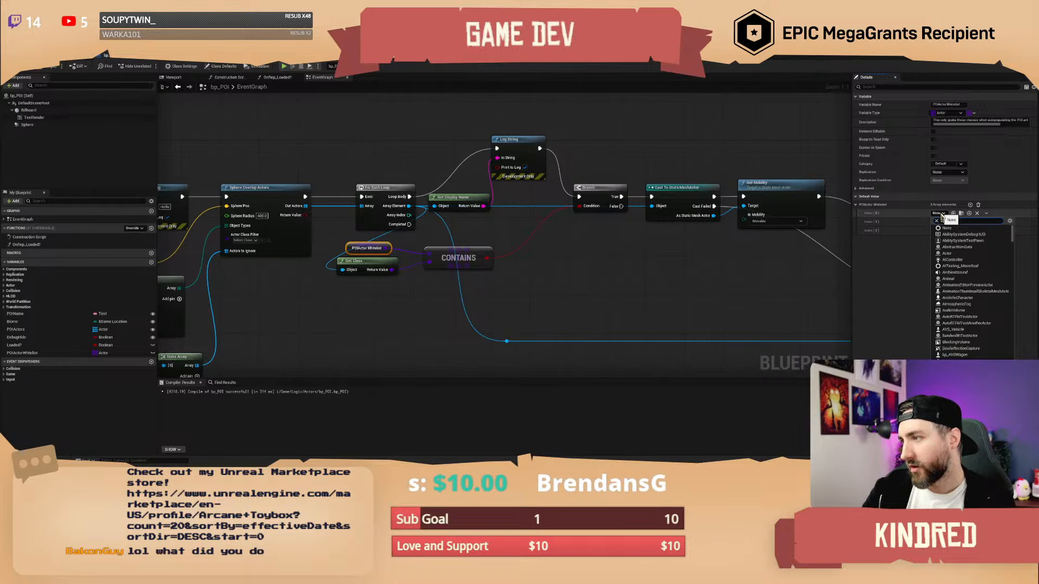
pyautogui.write('npc')
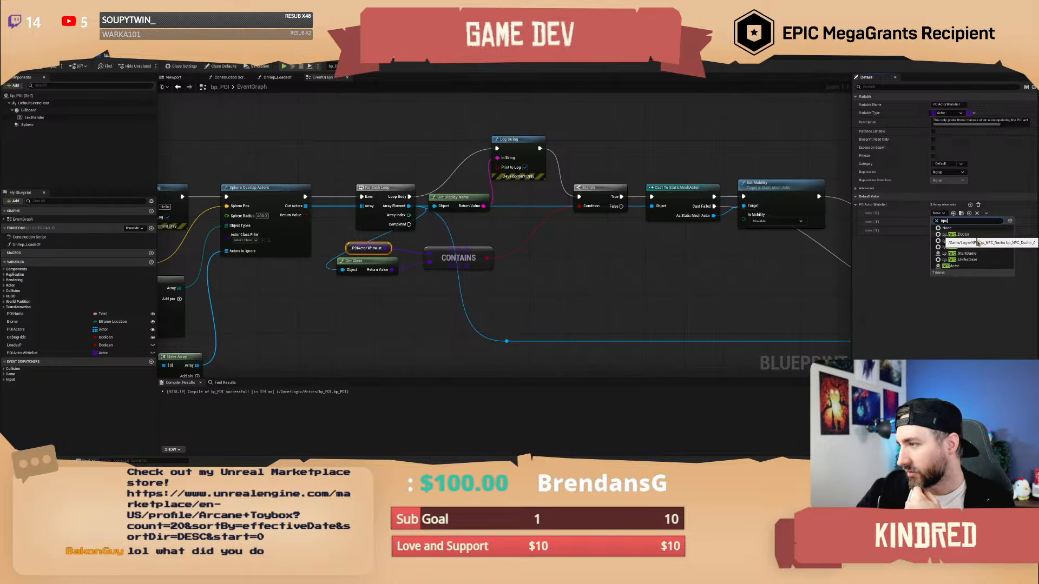
pyautogui.moveTo(957, 220); pyautogui.dragTo(864, 221)
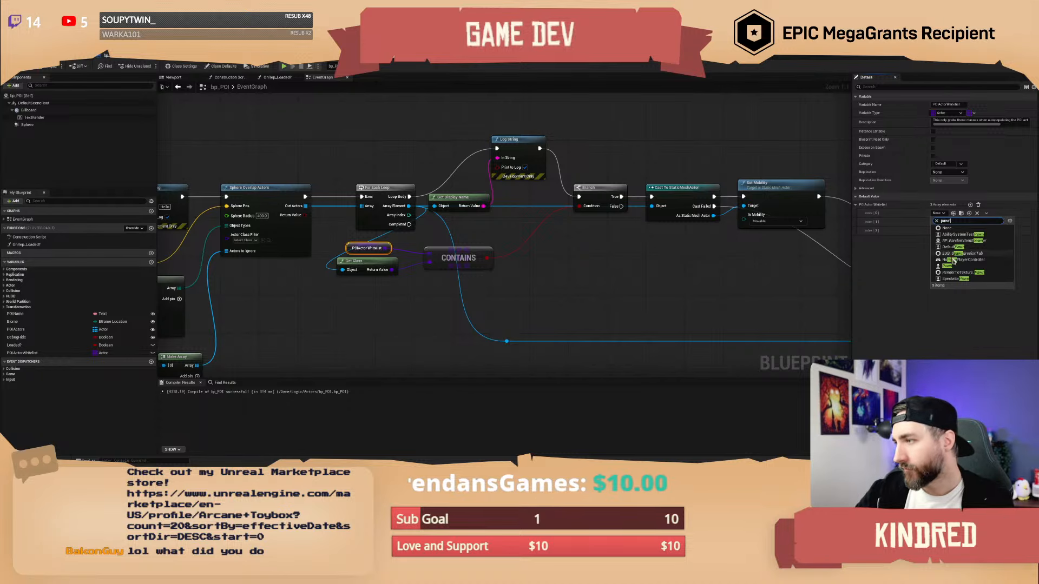
pyautogui.click(944, 231)
# - Set the second POIActorWhitelist element to StaticMeshActor and the third to BP_RandomItemSpawner
pyautogui.click(941, 221)
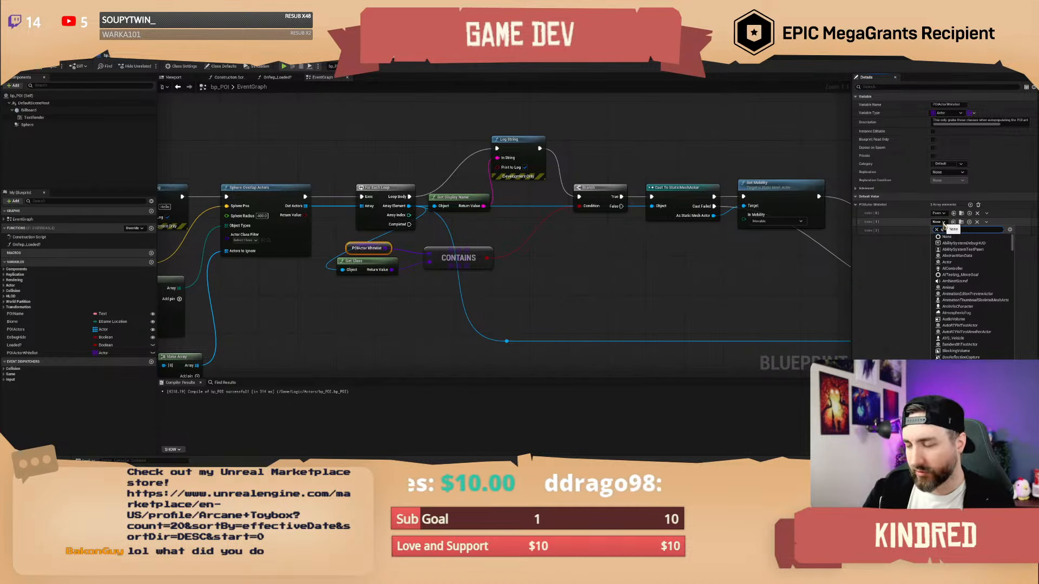
pyautogui.write('static me')
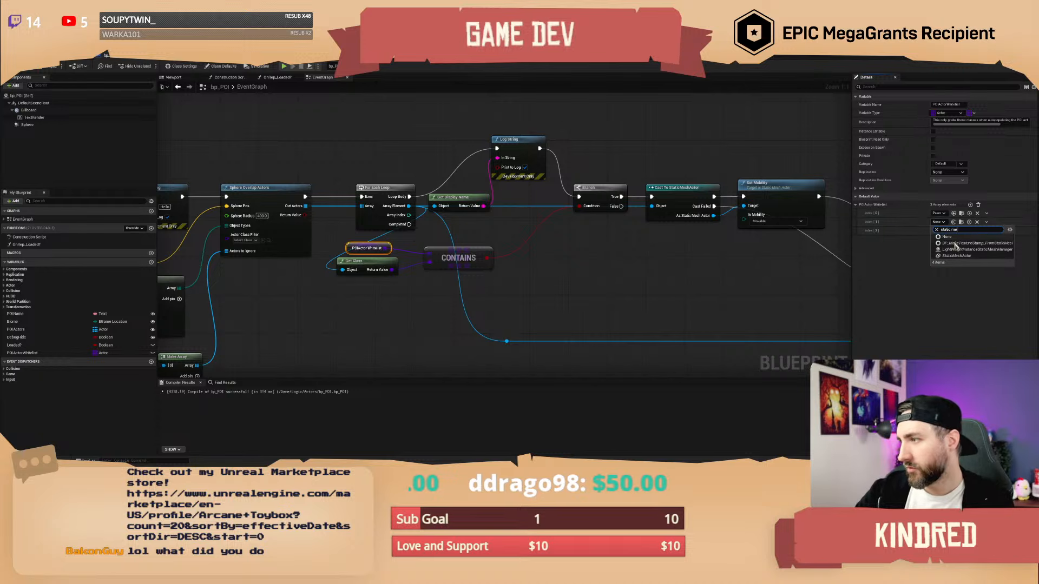
pyautogui.click(969, 257)
pyautogui.click(939, 231)
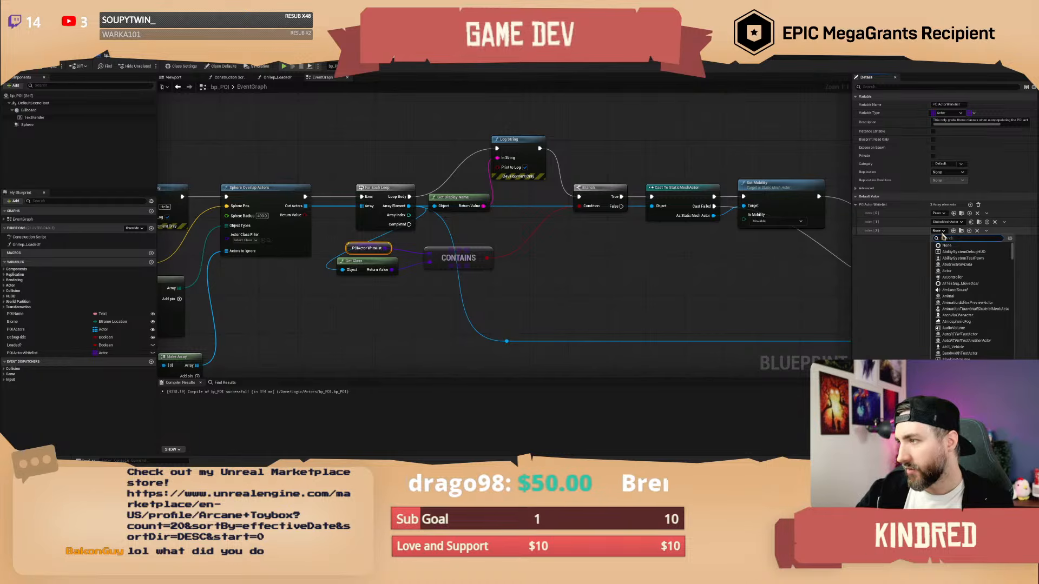
pyautogui.write('random')
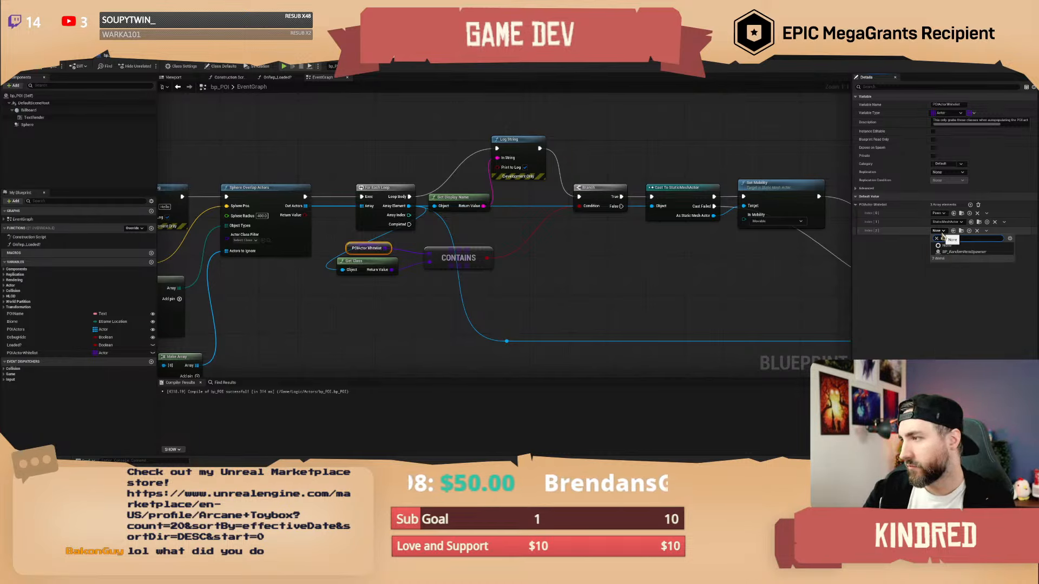
pyautogui.click(963, 252)
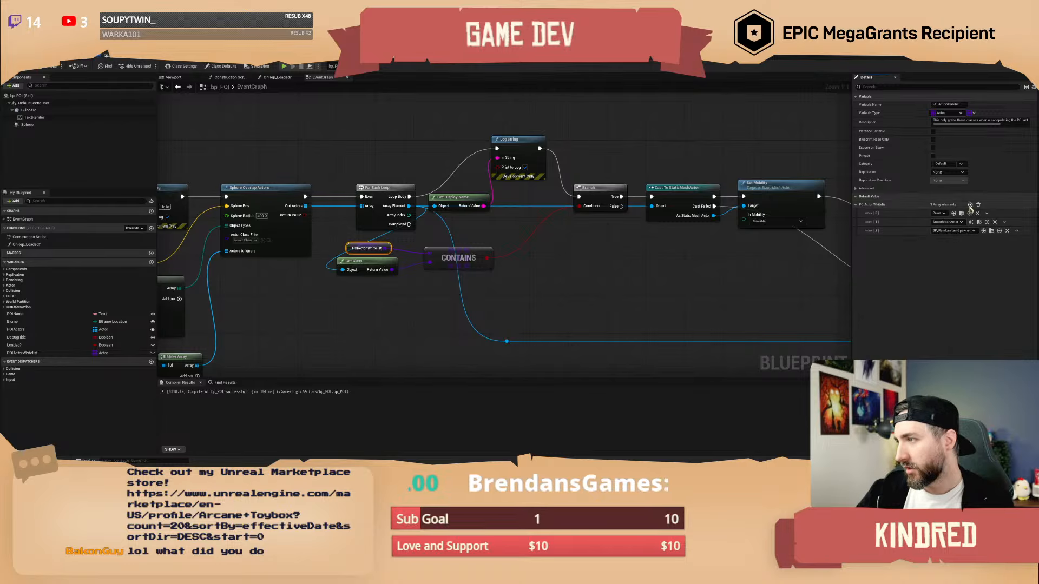
# - Add a fourth POIActorWhitelist element set to bp_AVSWagon_Debug and compile the blueprint
pyautogui.click(970, 205)
pyautogui.click(940, 240)
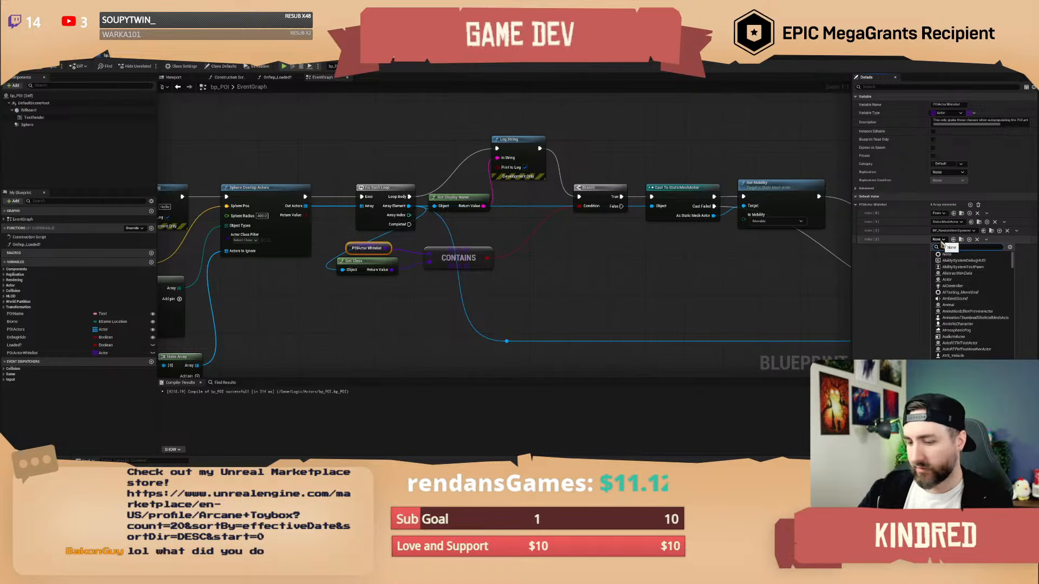
pyautogui.write('wagon deb')
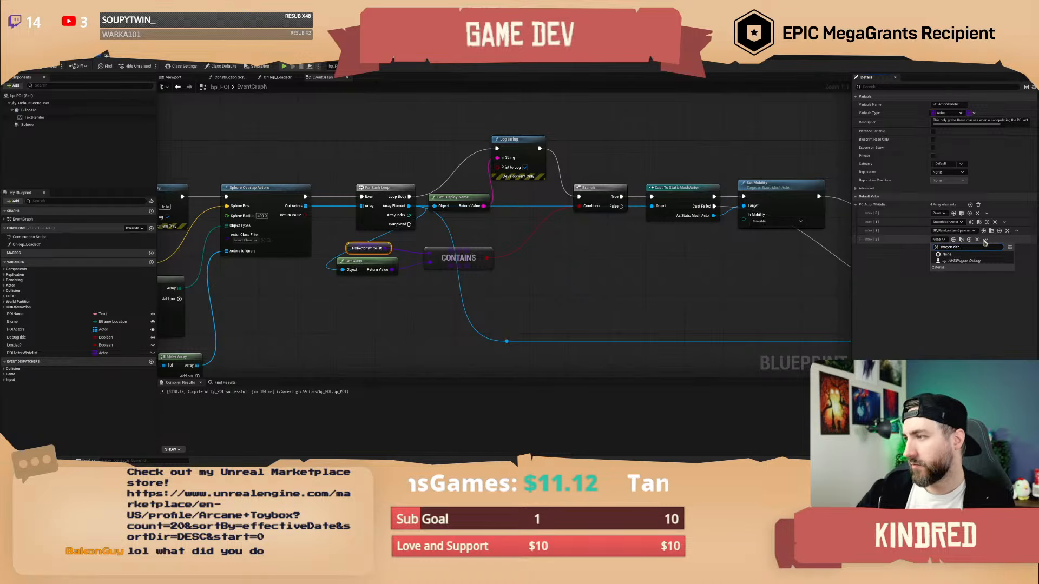
pyautogui.click(979, 262)
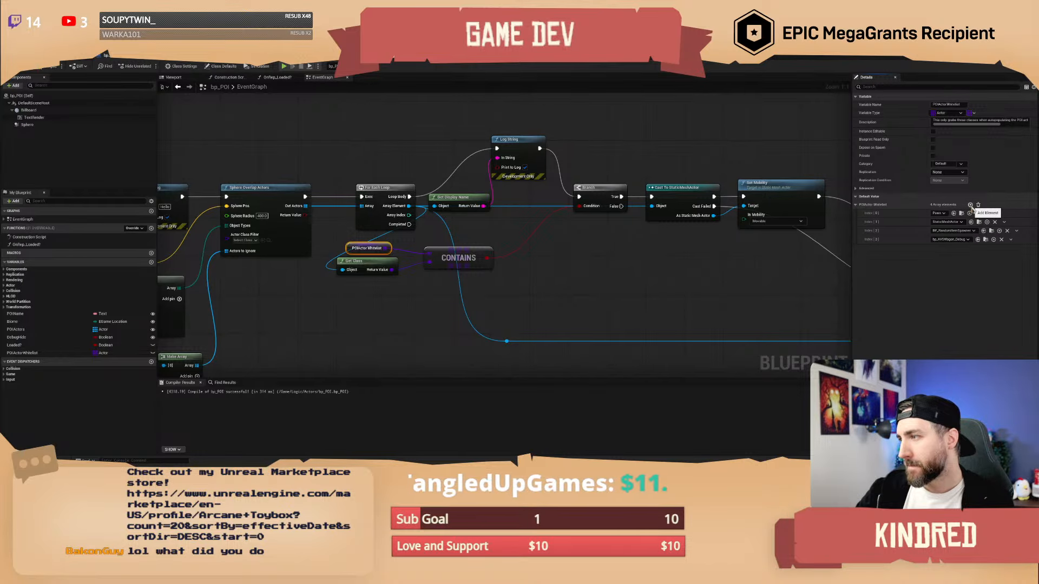
pyautogui.click(644, 277)
pyautogui.moveTo(652, 278); pyautogui.dragTo(638, 276, button='right')
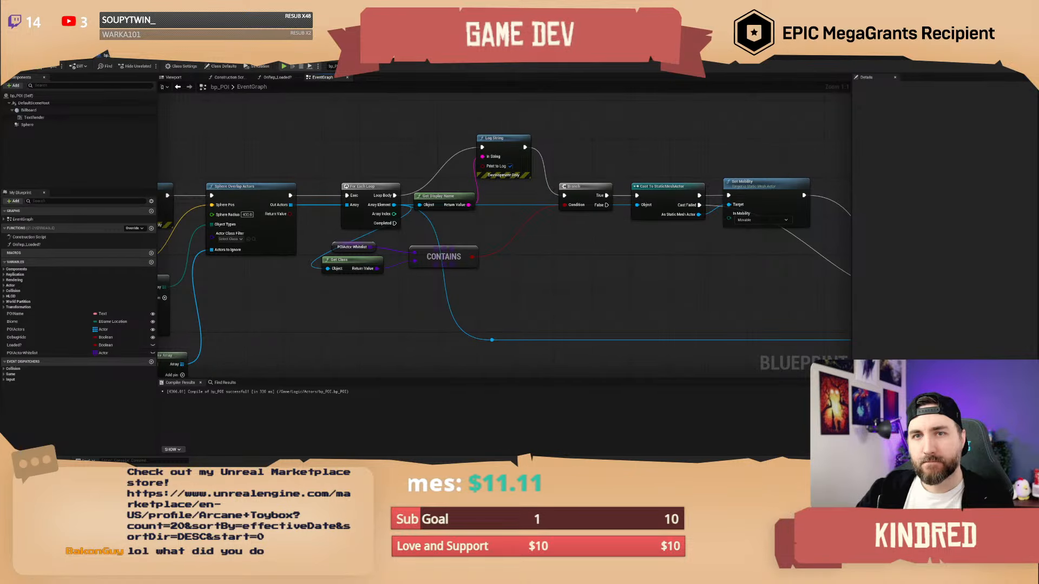
# - Back in the level, clear the Abandoned Wagon's POIActors array
pyautogui.click(60, 55)
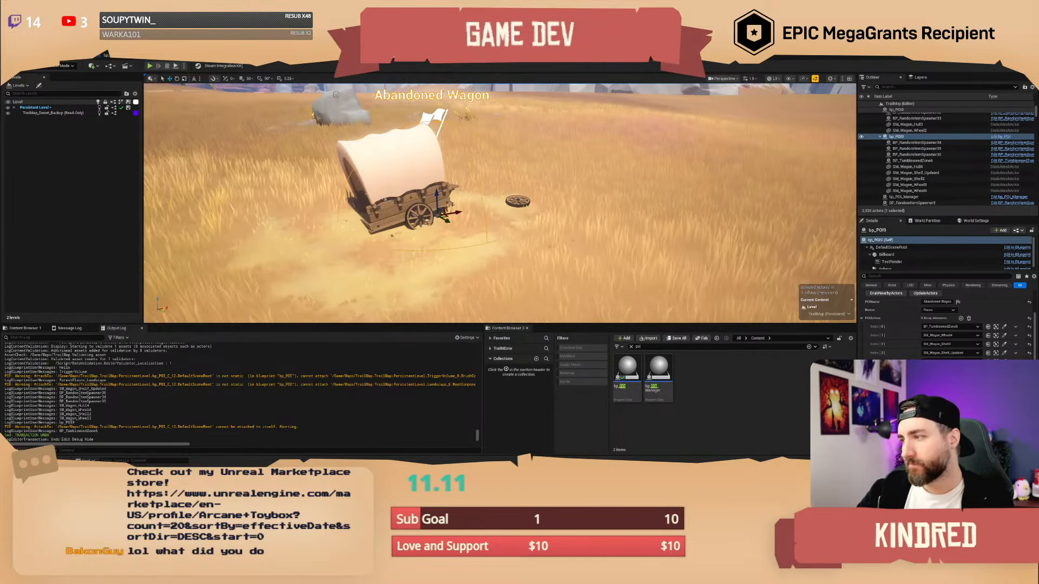
pyautogui.click(968, 320)
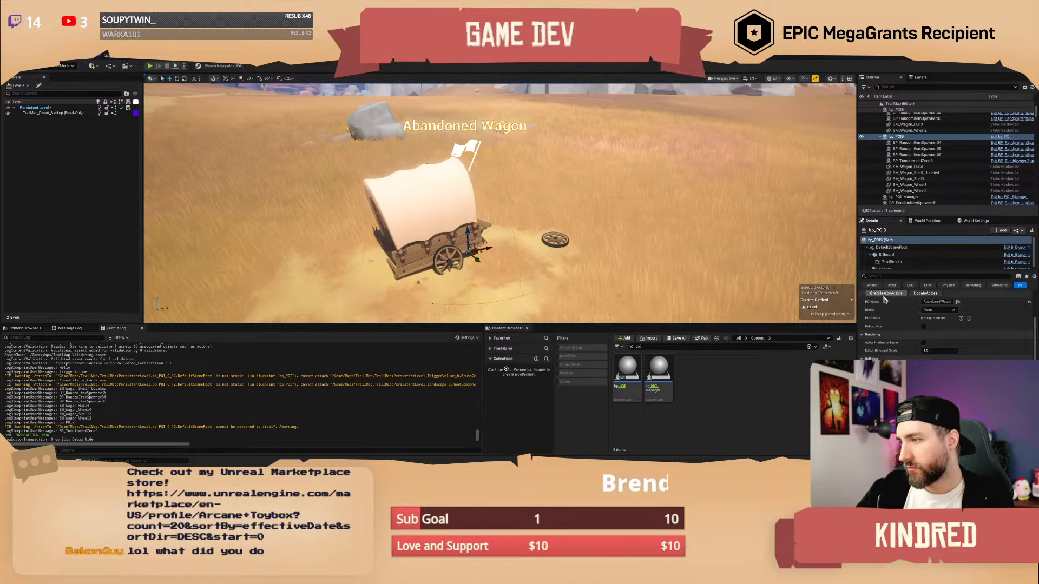
# - Run GrabNearbyActors on the Abandoned Wagon POI, then move it to test the attached actors and undo the move
pyautogui.click(885, 295)
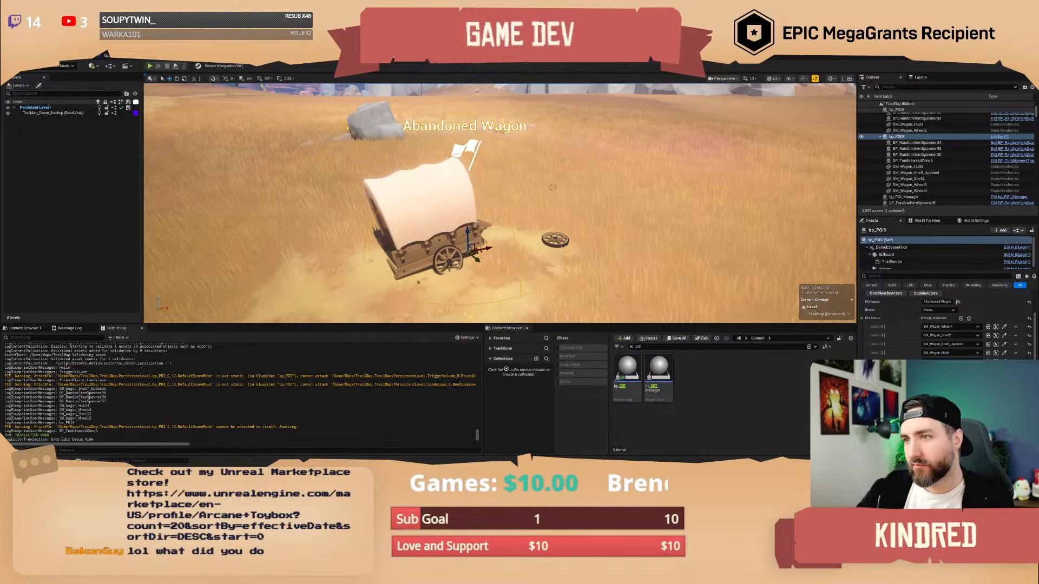
pyautogui.press('e')
pyautogui.moveTo(552, 187); pyautogui.dragTo(552, 221, button='right')
pyautogui.moveTo(485, 248); pyautogui.dragTo(611, 208)
pyautogui.hotkey('ctrl', 'z')
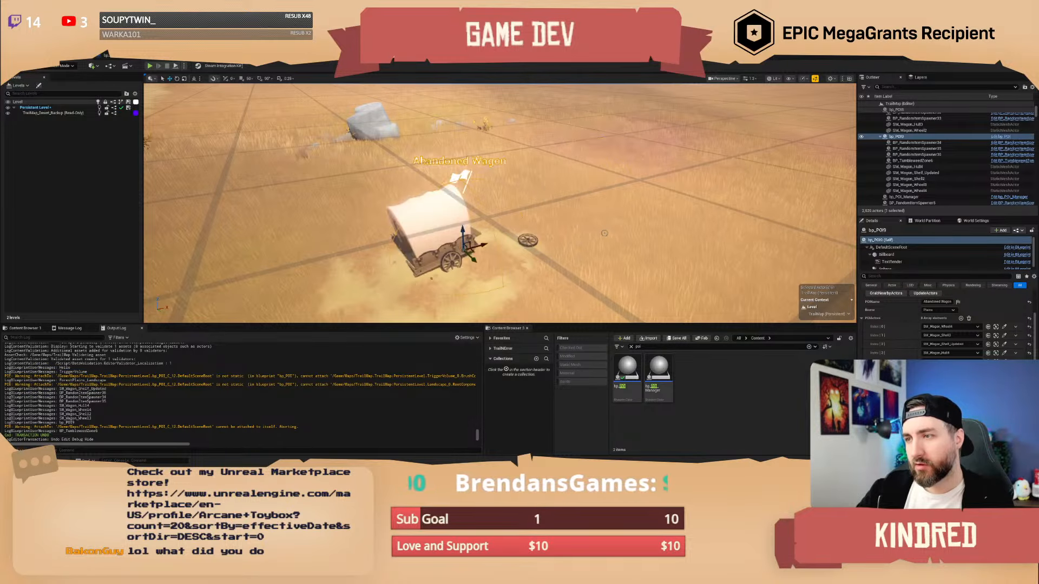
# - Deselect the Abandoned Wagon POI and save the TrailMap level
pyautogui.press('Escape')
pyautogui.moveTo(586, 222)
pyautogui.mouseDown(button='right')
pyautogui.moveTo(587, 186)
pyautogui.moveTo(649, 162)
pyautogui.moveTo(541, 179)
pyautogui.moveTo(509, 200)
pyautogui.moveTo(589, 224)
pyautogui.mouseUp(button='right')
pyautogui.press('q')
pyautogui.scroll(1, 586, 221)
pyautogui.press('s')
pyautogui.scroll(2, 520, 190)
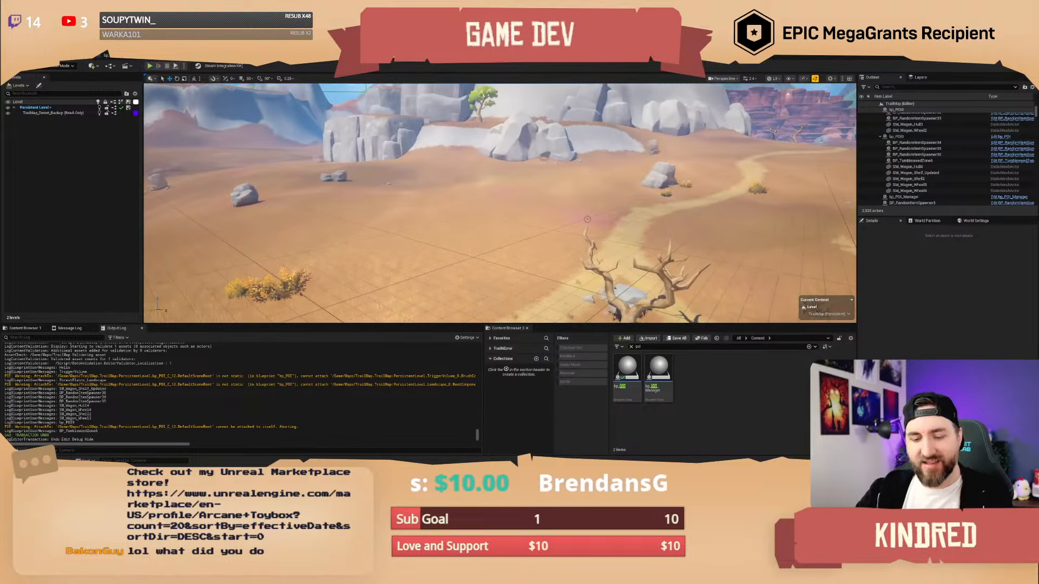
pyautogui.hotkey('ctrl', 's')
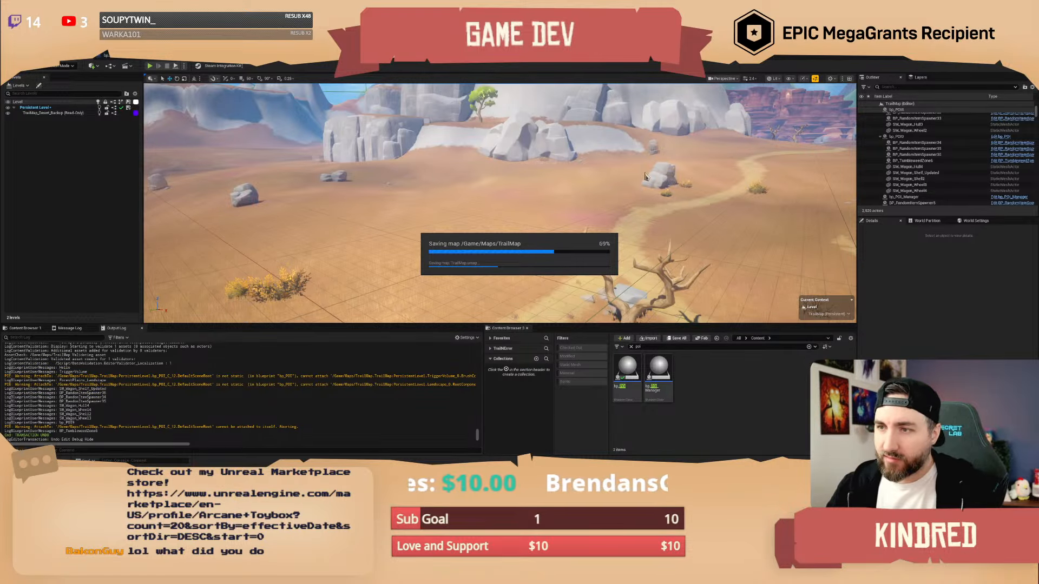
# - Find an open grassy spot between the trails and place the SM_FirePit_Built mesh there
pyautogui.press('s')
pyautogui.moveTo(645, 176); pyautogui.dragTo(482, 233, button='right')
pyautogui.scroll(2, 601, 197)
pyautogui.press('s')
pyautogui.scroll(2, 471, 206)
pyautogui.press('w')
pyautogui.scroll(-2, 476, 222)
pyautogui.press('s')
pyautogui.scroll(-3, 476, 229)
pyautogui.press('w')
pyautogui.press('w')
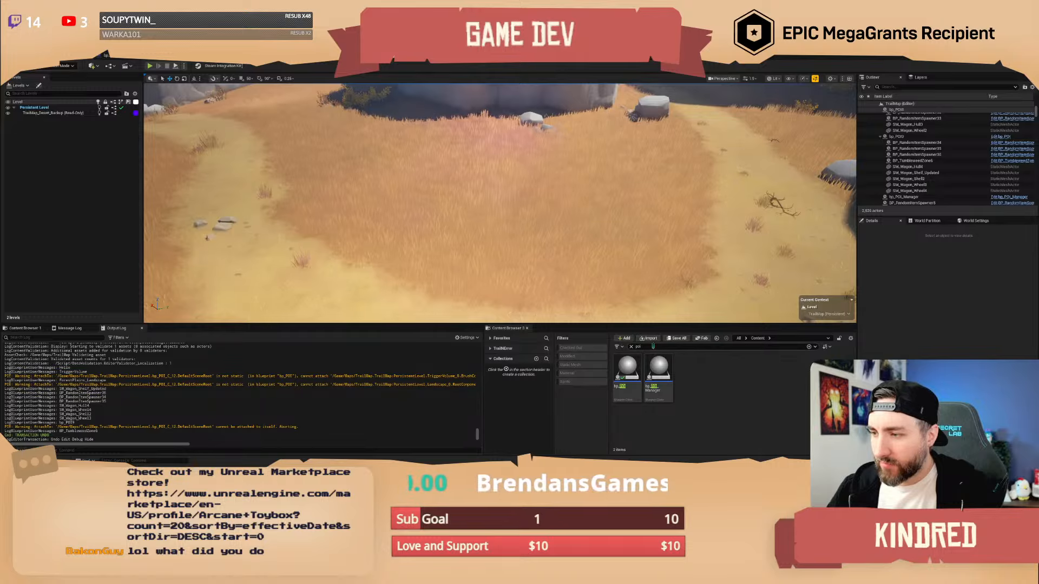
pyautogui.moveTo(654, 347); pyautogui.dragTo(554, 341)
pyautogui.write('firepl')
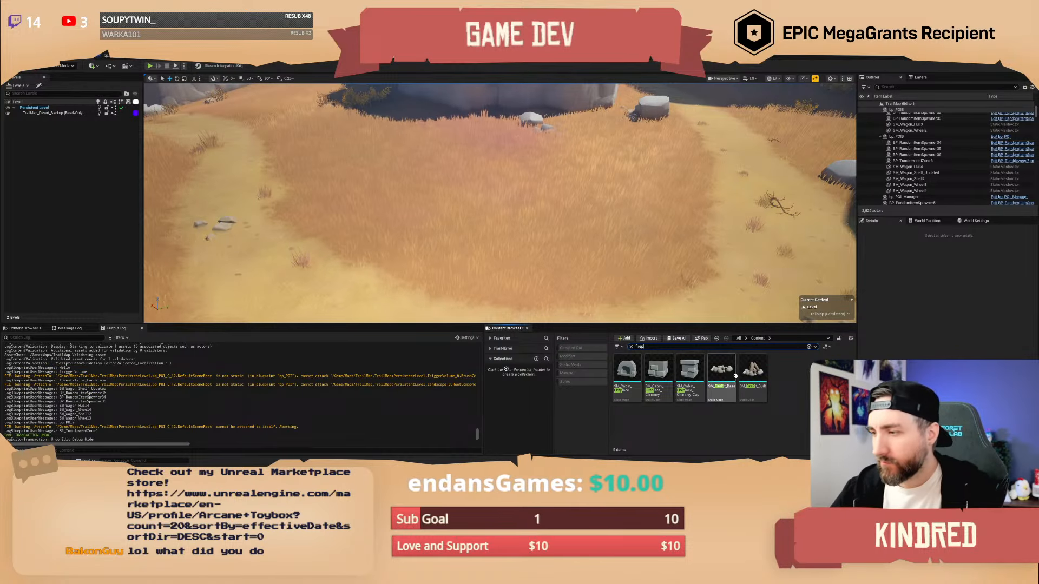
pyautogui.moveTo(752, 374); pyautogui.dragTo(512, 208)
# - Find the fire log static mesh, place SM_FireLog beside the fire pit and scale it up into a seat-sized log
pyautogui.moveTo(651, 347); pyautogui.dragTo(615, 343)
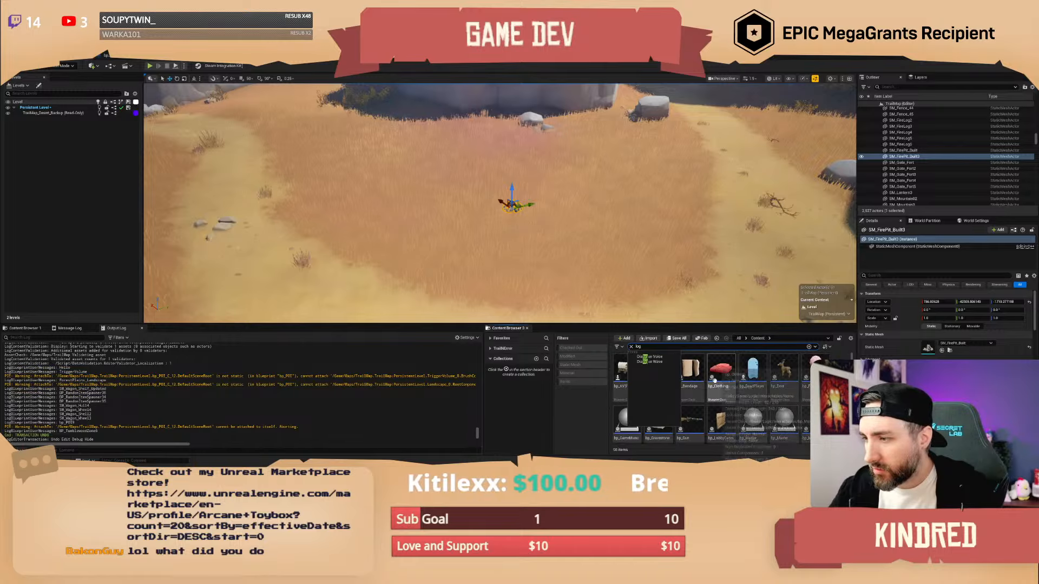
pyautogui.click(715, 373)
pyautogui.click(573, 364)
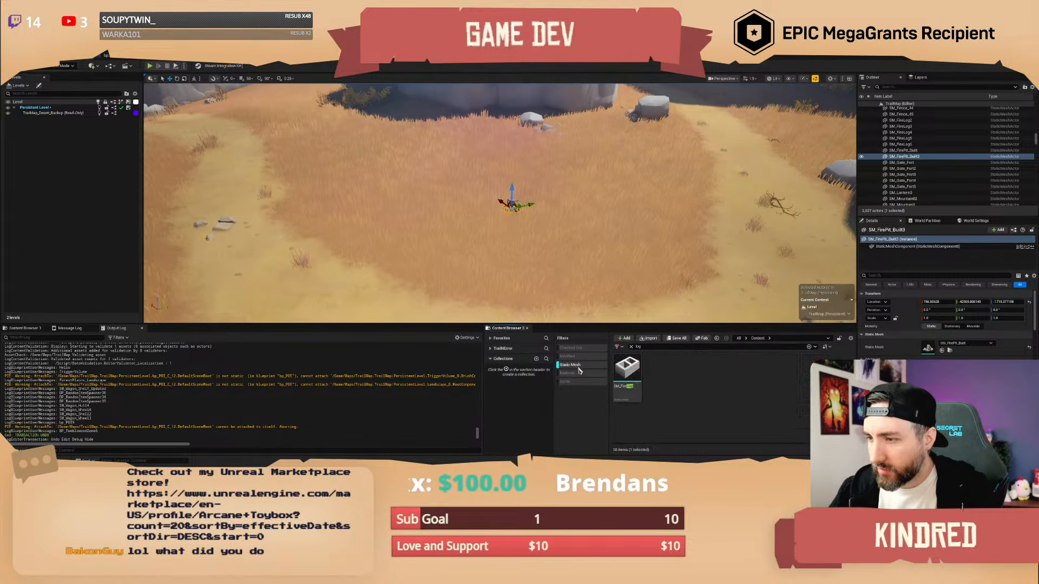
pyautogui.moveTo(626, 371); pyautogui.dragTo(485, 257)
pyautogui.moveTo(488, 193); pyautogui.dragTo(486, 196)
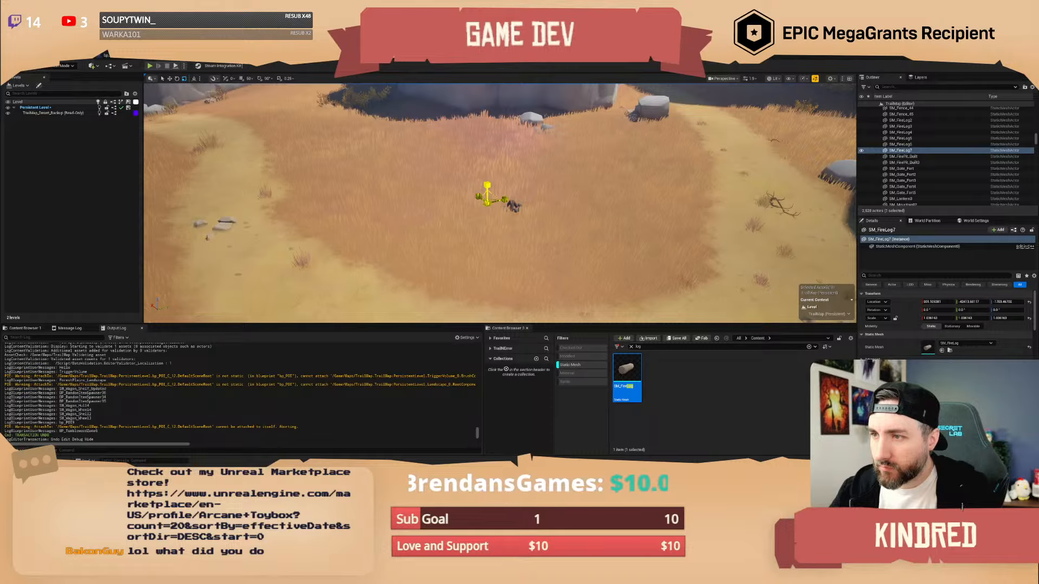
pyautogui.moveTo(488, 203); pyautogui.dragTo(476, 209)
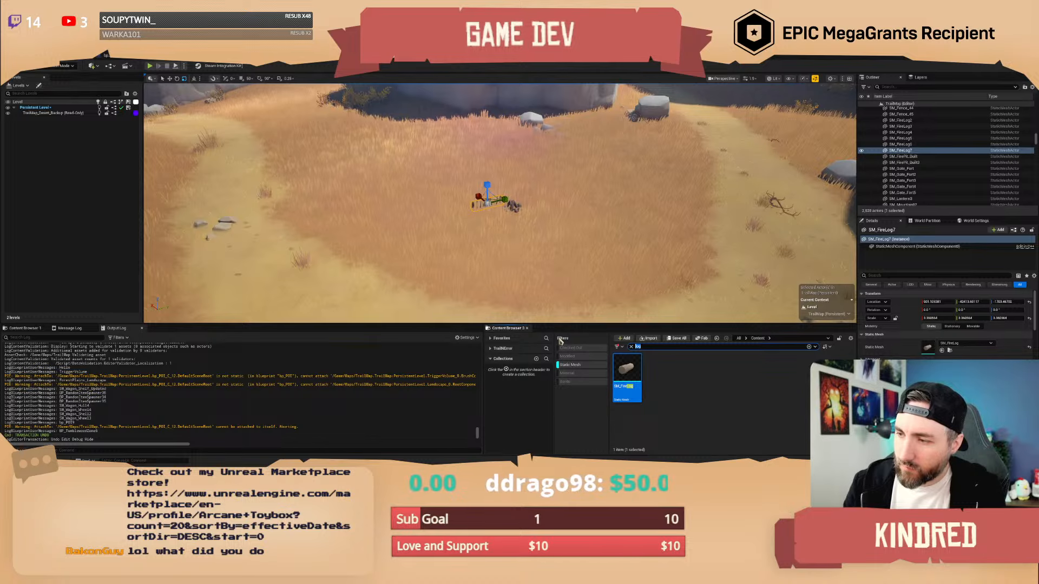
# - Search the content for the clothed male skeletal mesh and place SK_Char_Male_Clothed near the fire pit
pyautogui.write('sk mal')
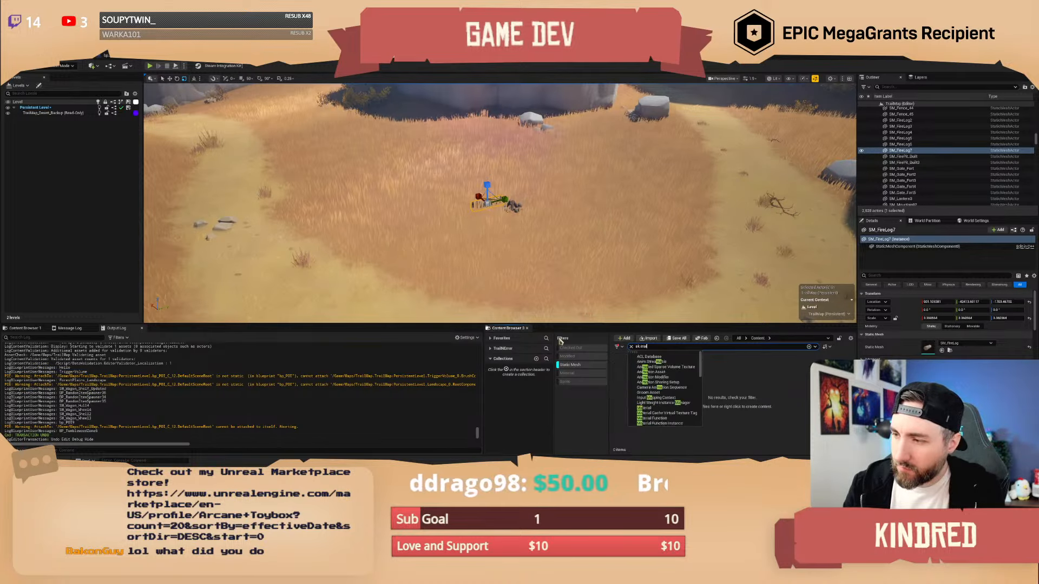
pyautogui.write(' cl')
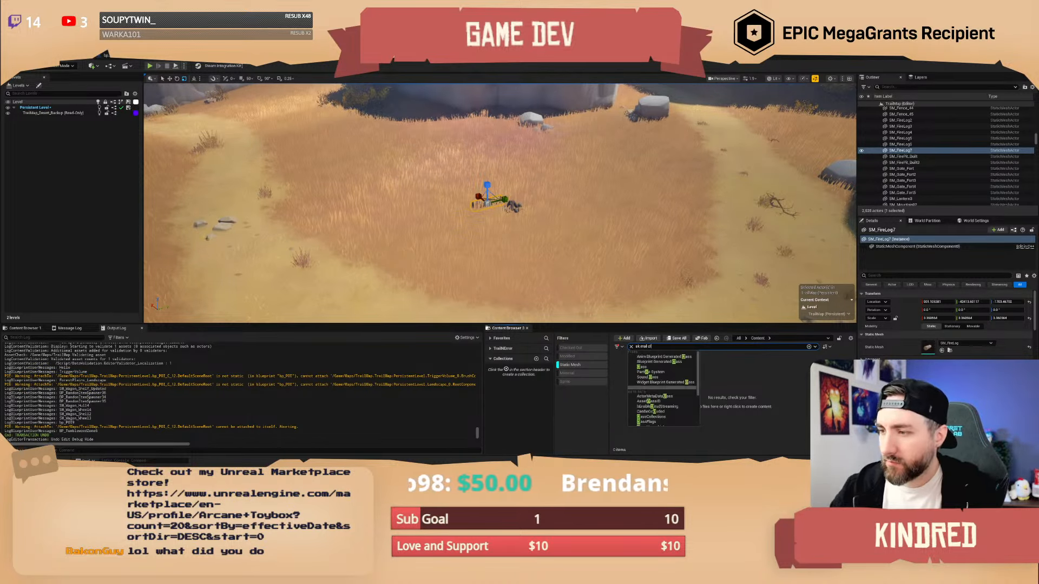
pyautogui.click(782, 379)
pyautogui.click(568, 365)
pyautogui.moveTo(659, 370); pyautogui.dragTo(545, 189)
# - Duplicate the fire log to the opposite side of the fire pit and angle both logs around it
pyautogui.moveTo(545, 188); pyautogui.dragTo(545, 161, button='right')
pyautogui.press('w')
pyautogui.click(476, 230)
pyautogui.press('w')
pyautogui.moveTo(476, 231); pyautogui.dragTo(495, 251, button='right')
pyautogui.keyDown('alt'); pyautogui.moveTo(441, 222); pyautogui.dragTo(601, 232); pyautogui.keyUp('alt')
pyautogui.press('e')
pyautogui.press('w')
pyautogui.click(448, 221)
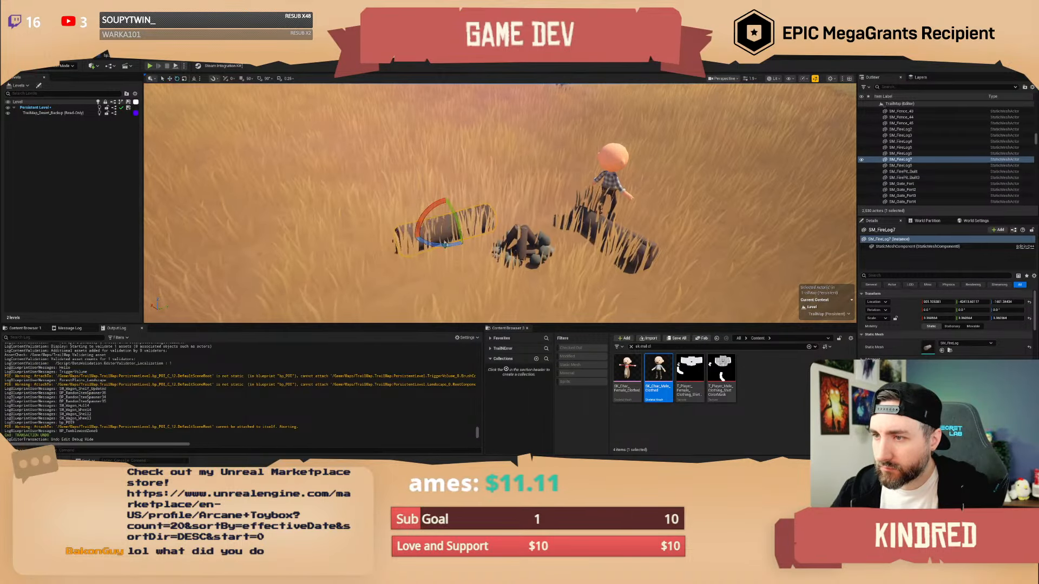
# - Move the male character in front of the duplicated log and rotate him to face the fire pit
pyautogui.click(611, 166)
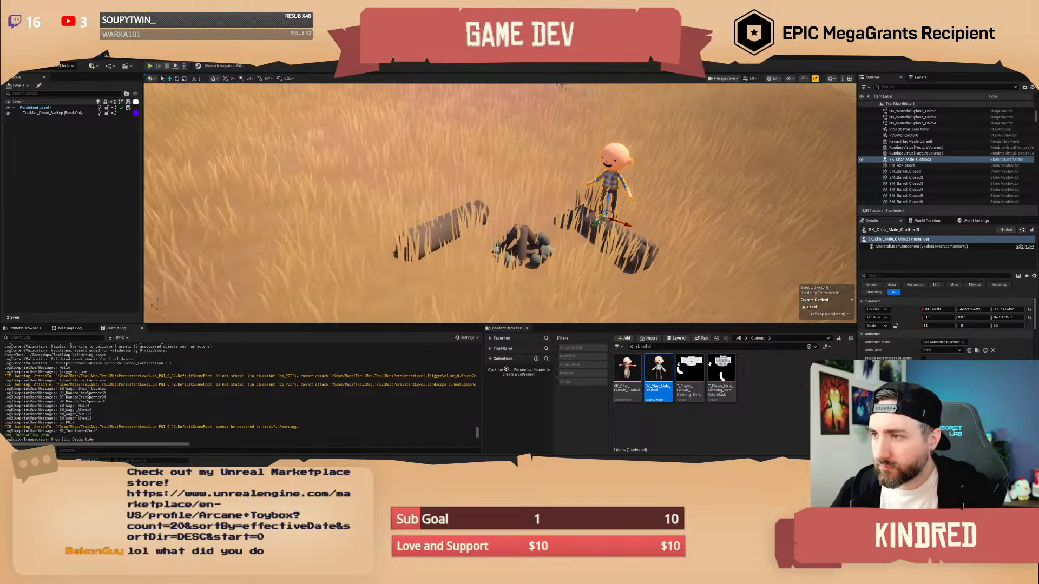
pyautogui.moveTo(606, 221)
pyautogui.mouseDown()
pyautogui.moveTo(590, 232)
pyautogui.moveTo(589, 218)
pyautogui.mouseUp()
pyautogui.press('e')
pyautogui.moveTo(590, 218); pyautogui.dragTo(578, 284, button='right')
pyautogui.scroll(-2, 579, 271)
pyautogui.press('w')
# - Duplicate the male character to the original log, turn the copy toward the fire pit and adjust its height to the ground
pyautogui.moveTo(542, 214); pyautogui.dragTo(420, 220)
pyautogui.press('e')
pyautogui.press('w')
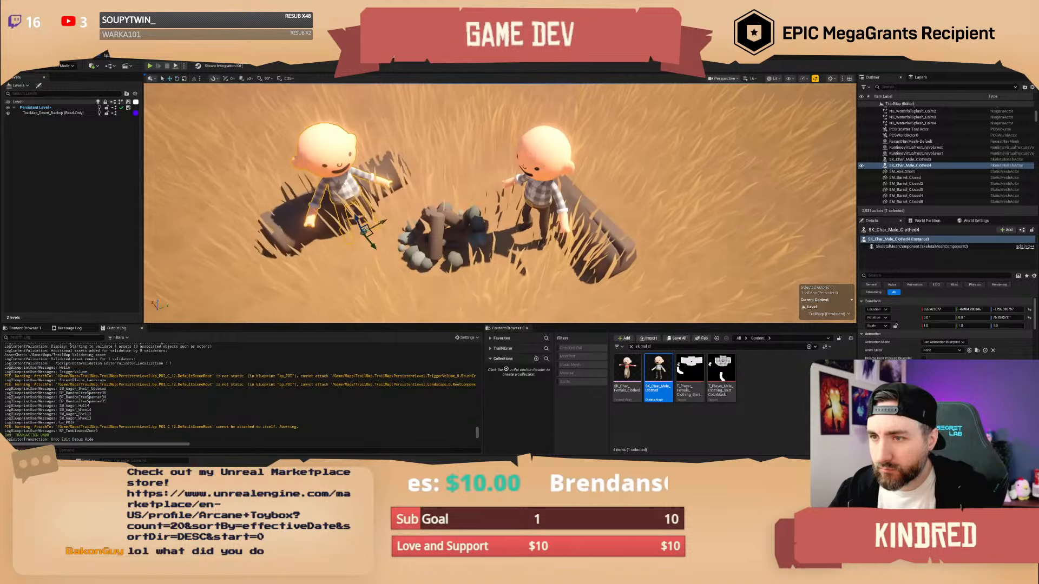
pyautogui.moveTo(419, 220); pyautogui.dragTo(546, 203, button='right')
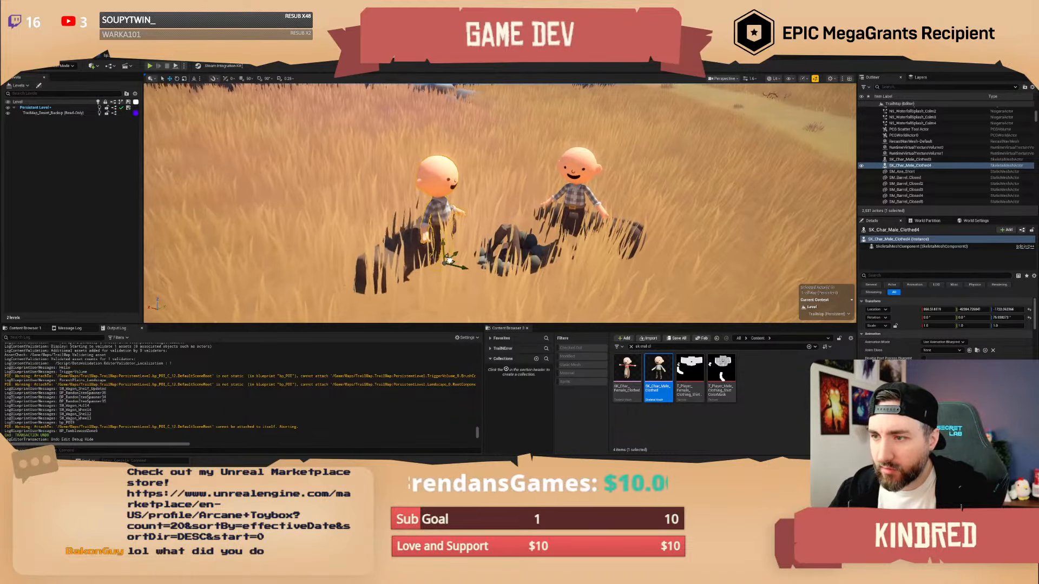
pyautogui.moveTo(439, 270); pyautogui.dragTo(439, 272)
pyautogui.moveTo(438, 272)
pyautogui.mouseDown(button='right')
pyautogui.moveTo(401, 270)
pyautogui.moveTo(401, 254)
pyautogui.moveTo(443, 276)
pyautogui.mouseUp(button='right')
pyautogui.scroll(-3, 400, 262)
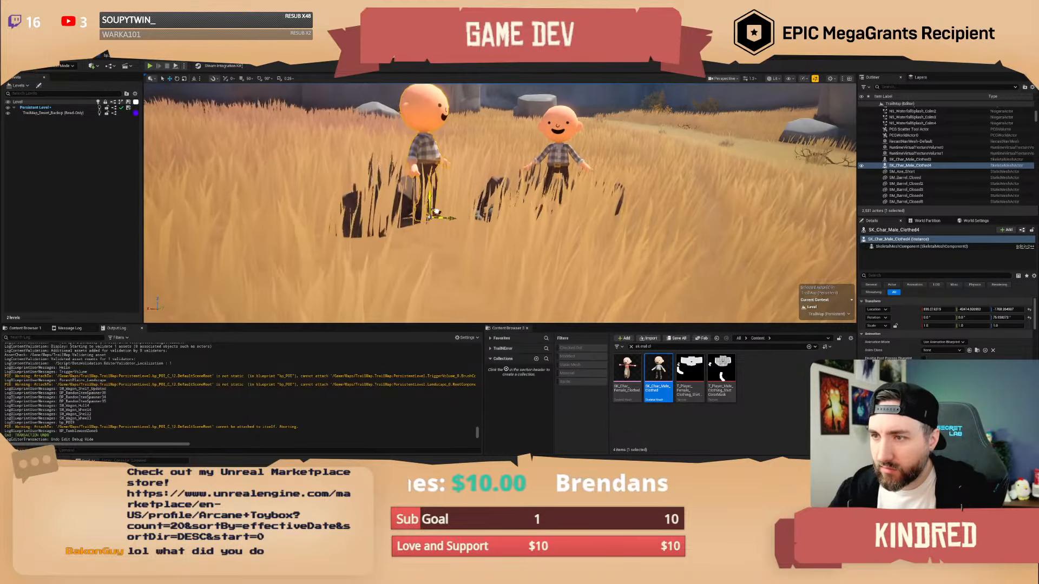
pyautogui.press('Escape')
# - Find BP_RandomItemSpawner and place two of them near the original log
pyautogui.moveTo(498, 205); pyautogui.dragTo(492, 254, button='right')
pyautogui.scroll(-3, 487, 246)
pyautogui.scroll(1, 492, 255)
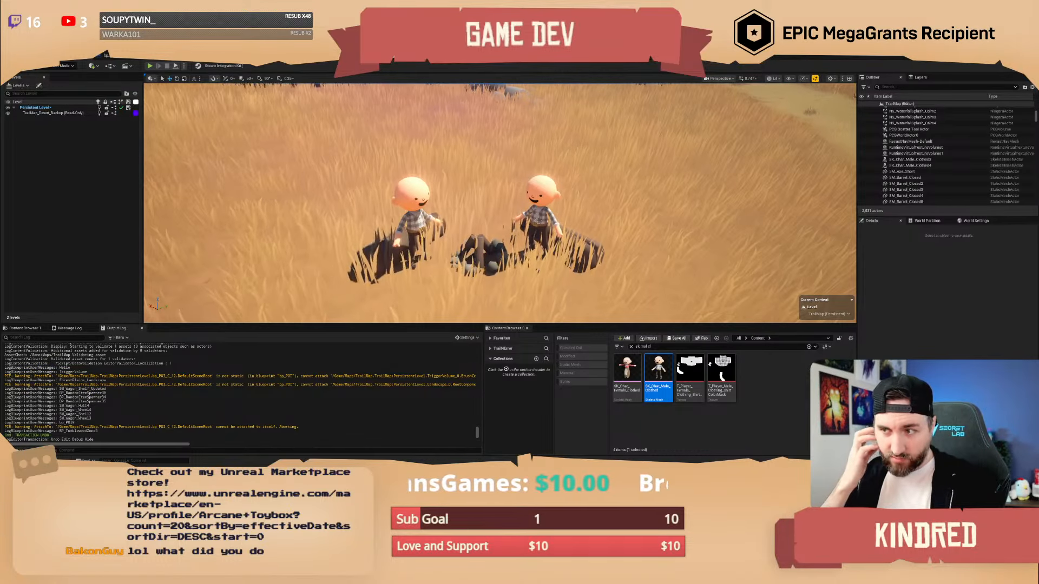
pyautogui.moveTo(521, 216); pyautogui.dragTo(517, 192, button='right')
pyautogui.press('s')
pyautogui.press('w')
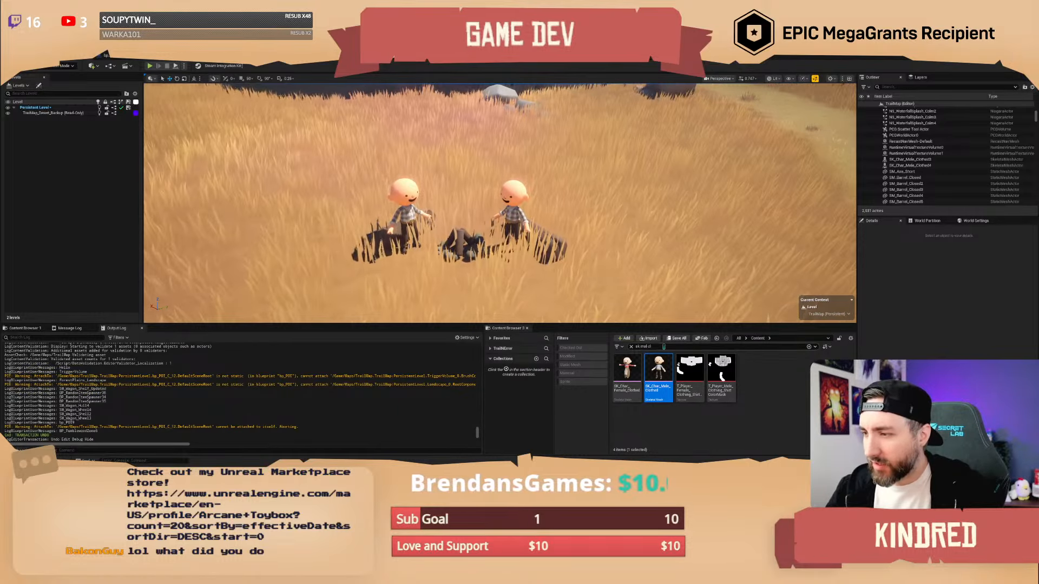
pyautogui.moveTo(665, 346); pyautogui.dragTo(584, 343)
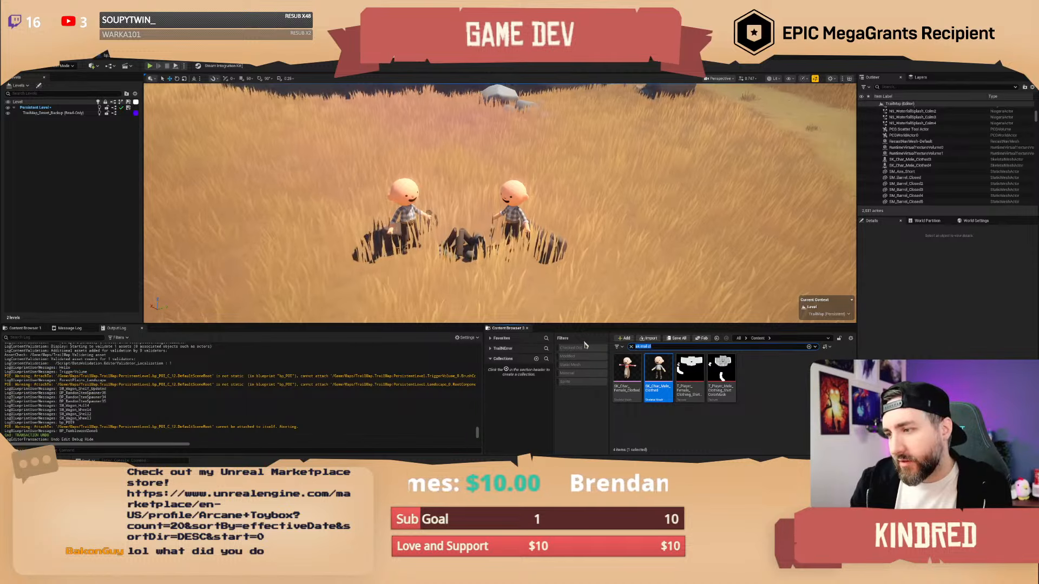
pyautogui.write('random item')
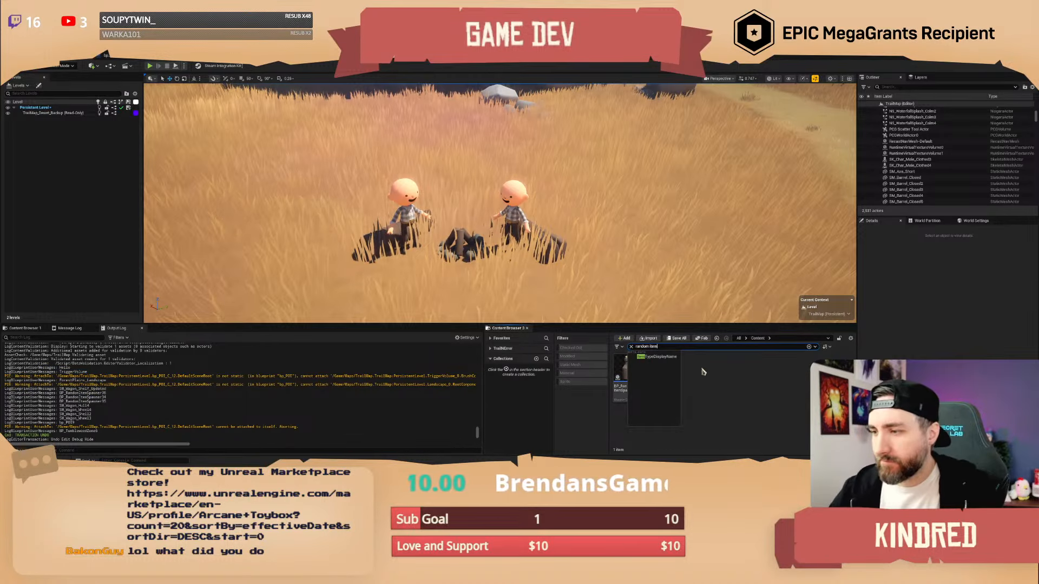
pyautogui.click(722, 373)
pyautogui.moveTo(612, 243); pyautogui.dragTo(611, 292)
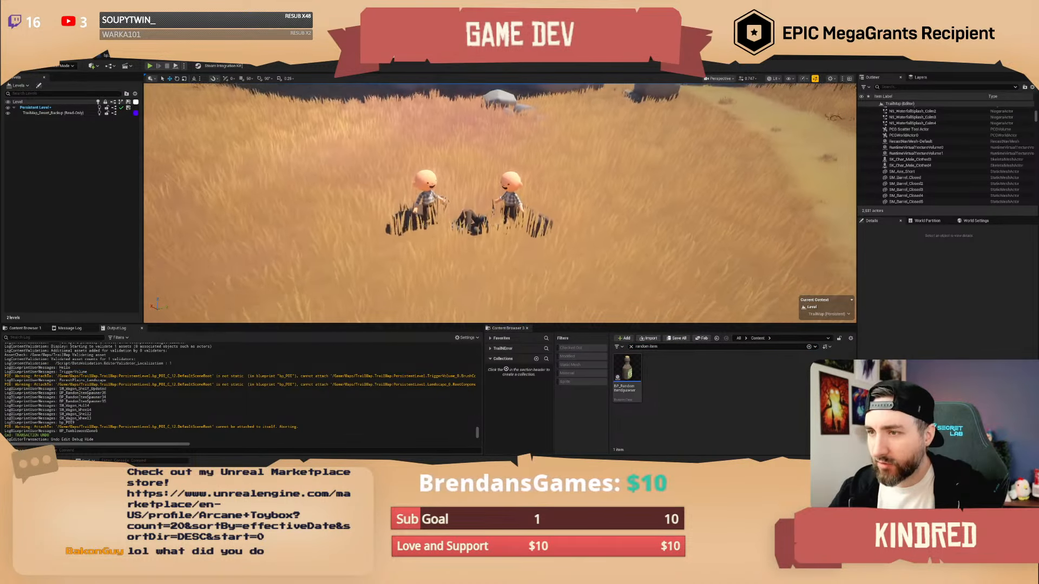
pyautogui.moveTo(737, 282); pyautogui.dragTo(737, 282, button='right')
pyautogui.moveTo(636, 382); pyautogui.dragTo(579, 340)
pyautogui.moveTo(436, 245); pyautogui.dragTo(405, 249)
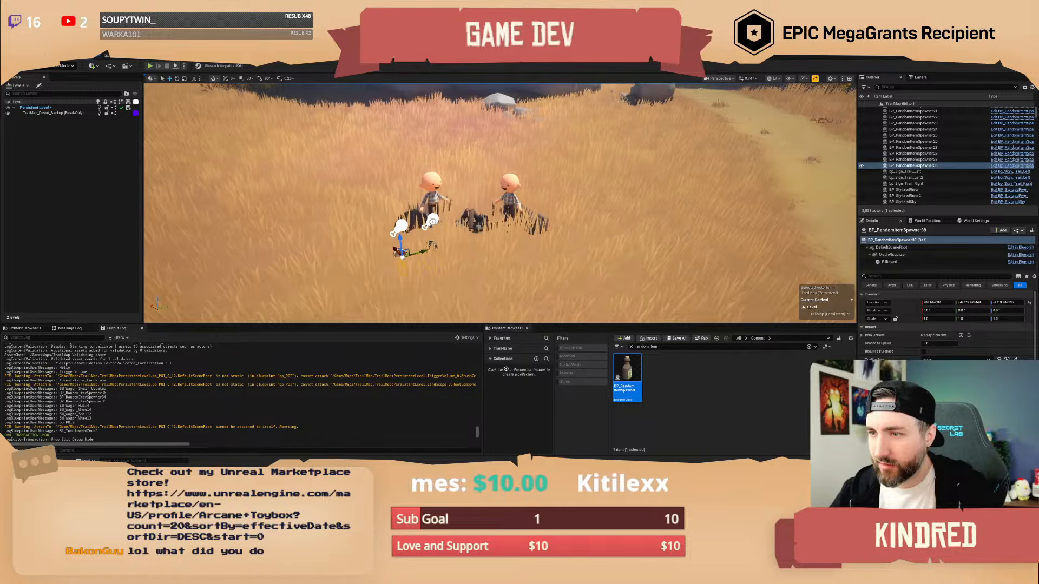
# - Raise both new item spawners out of the ground and place a third beside the other character
pyautogui.keyDown('shift'); pyautogui.click(432, 221); pyautogui.keyUp('shift')
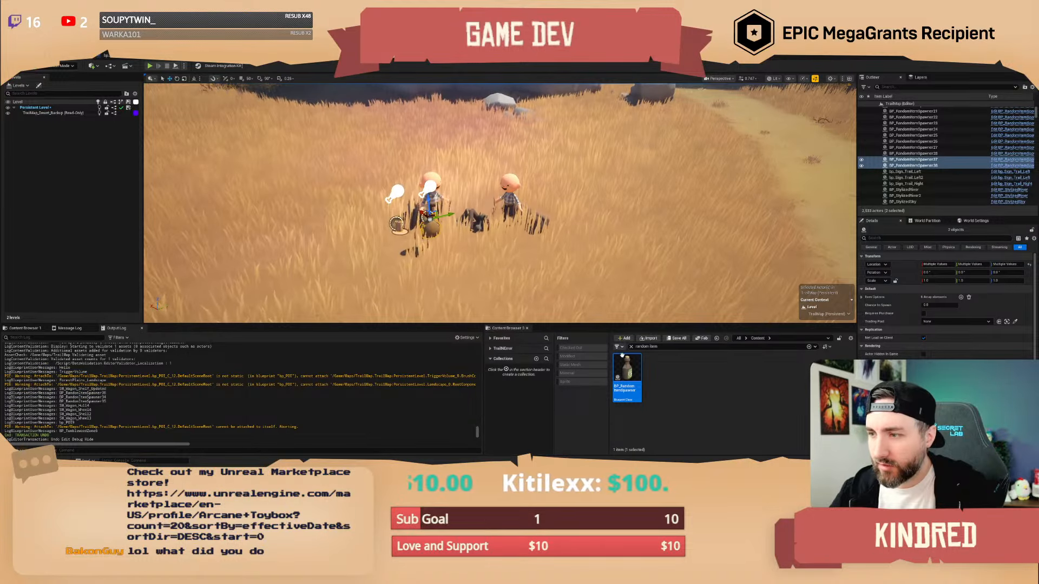
pyautogui.moveTo(624, 368); pyautogui.dragTo(521, 239)
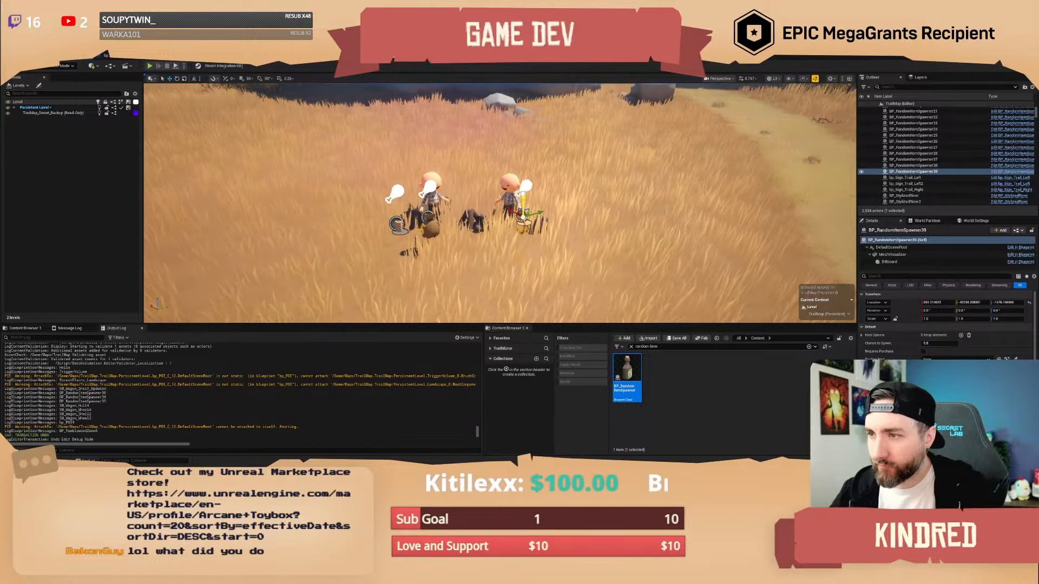
pyautogui.press('Escape')
# - Place a bp_POI actor at the fire pit and set its POIName to Two Brothers
pyautogui.press('w')
pyautogui.scroll(-1, 533, 173)
pyautogui.moveTo(551, 173); pyautogui.dragTo(519, 173, button='right')
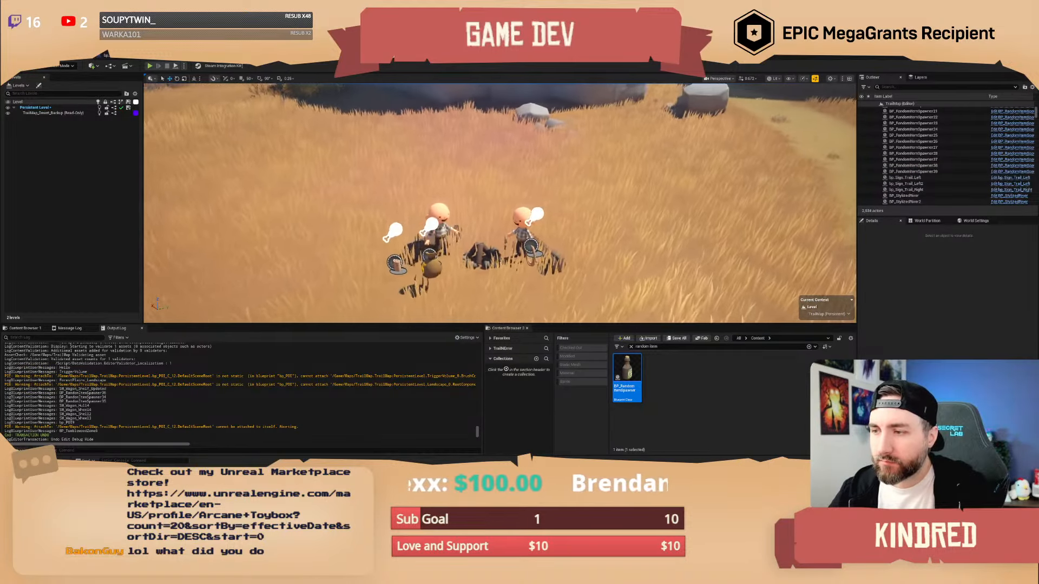
pyautogui.click(657, 347)
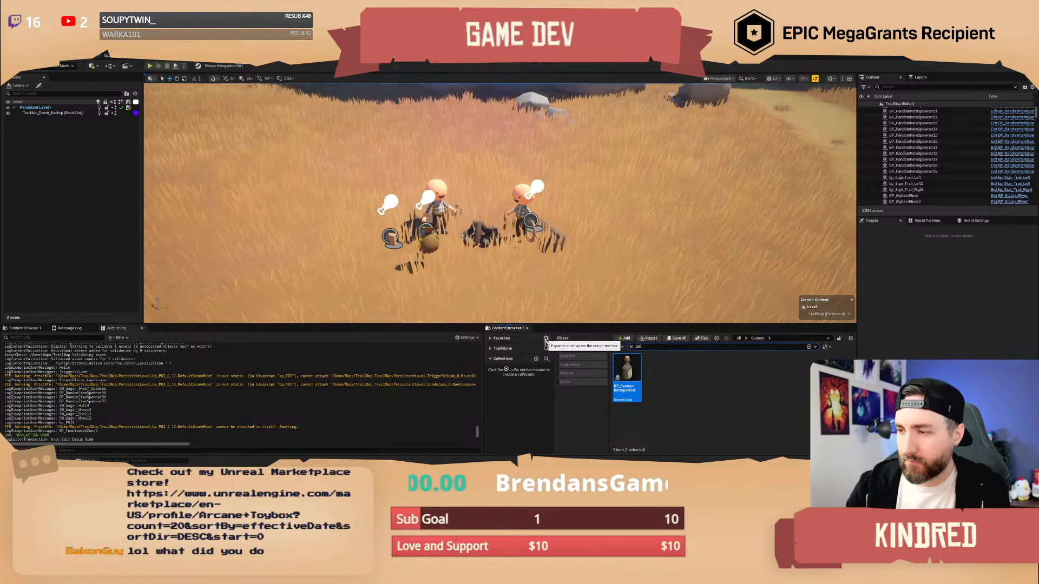
pyautogui.moveTo(626, 378); pyautogui.dragTo(476, 218)
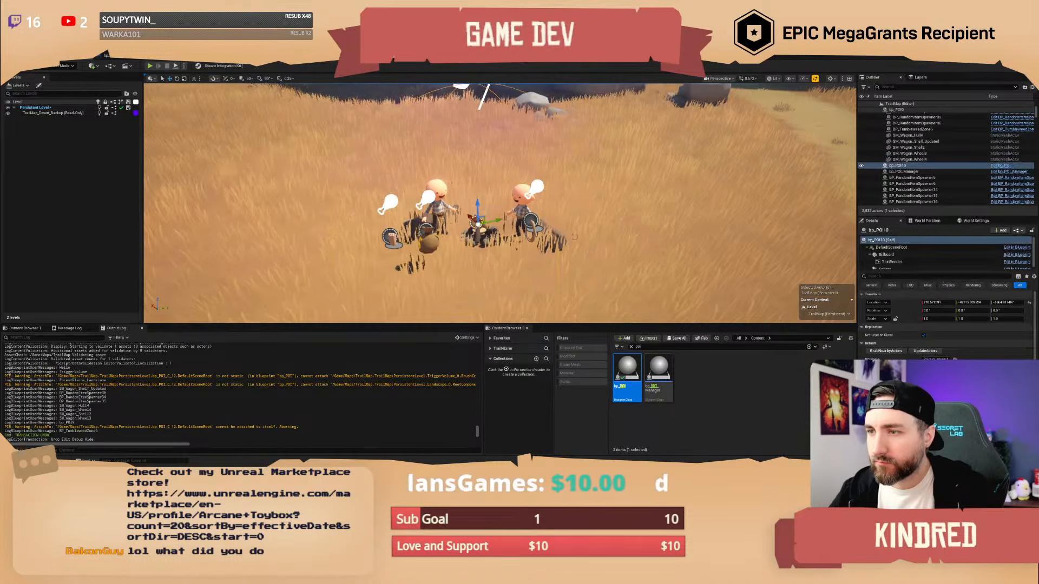
pyautogui.moveTo(574, 236); pyautogui.dragTo(568, 224, button='right')
pyautogui.press('s')
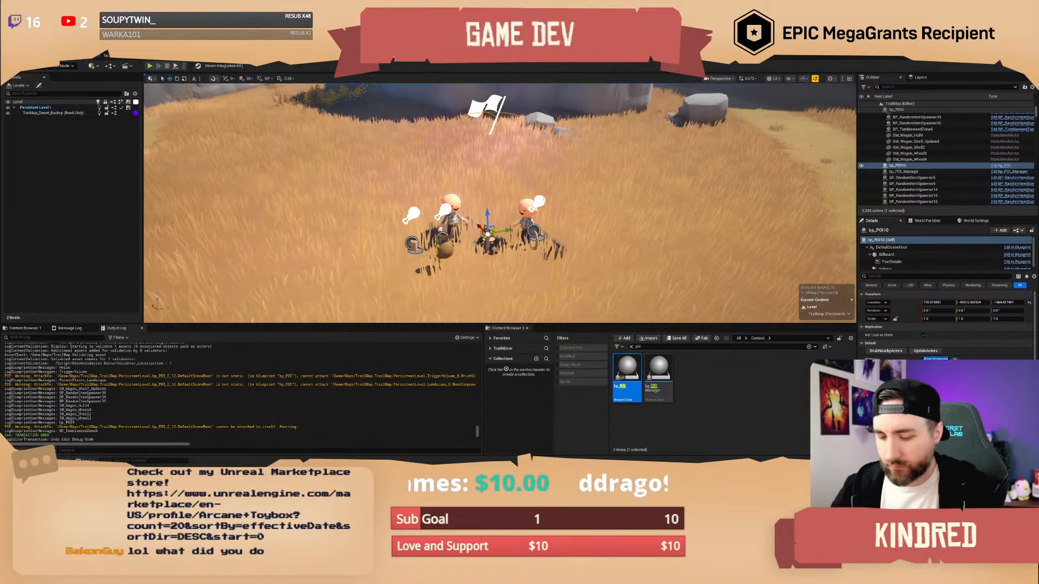
pyautogui.write('Two Brothers')
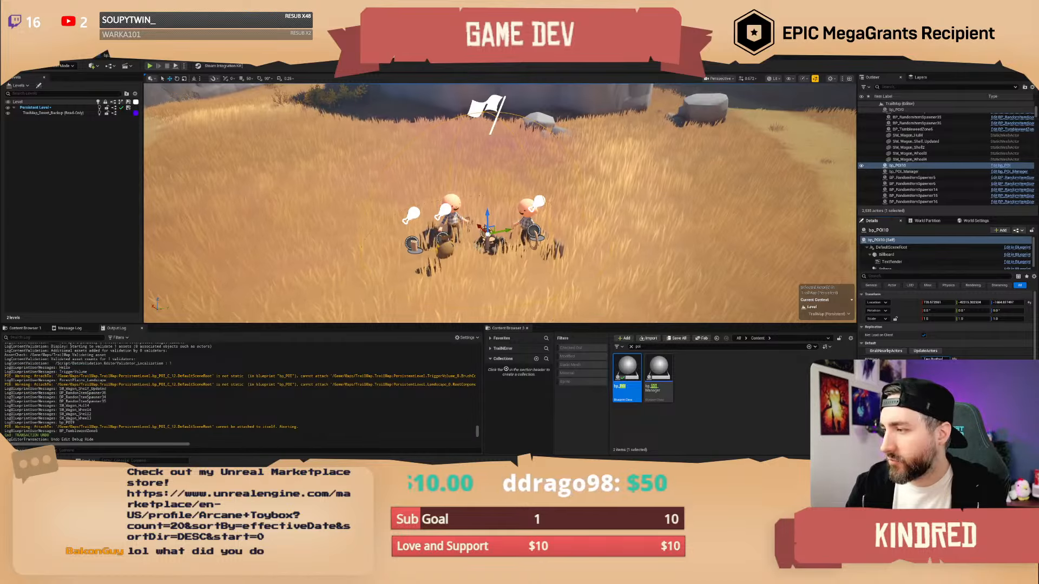
pyautogui.moveTo(574, 236); pyautogui.dragTo(588, 196, button='right')
pyautogui.press('s')
pyautogui.scroll(-1, 594, 203)
# - Add SkeletalMeshActor as a new entry in the default value of bp_POI's actor whitelist variable
pyautogui.click(108, 55)
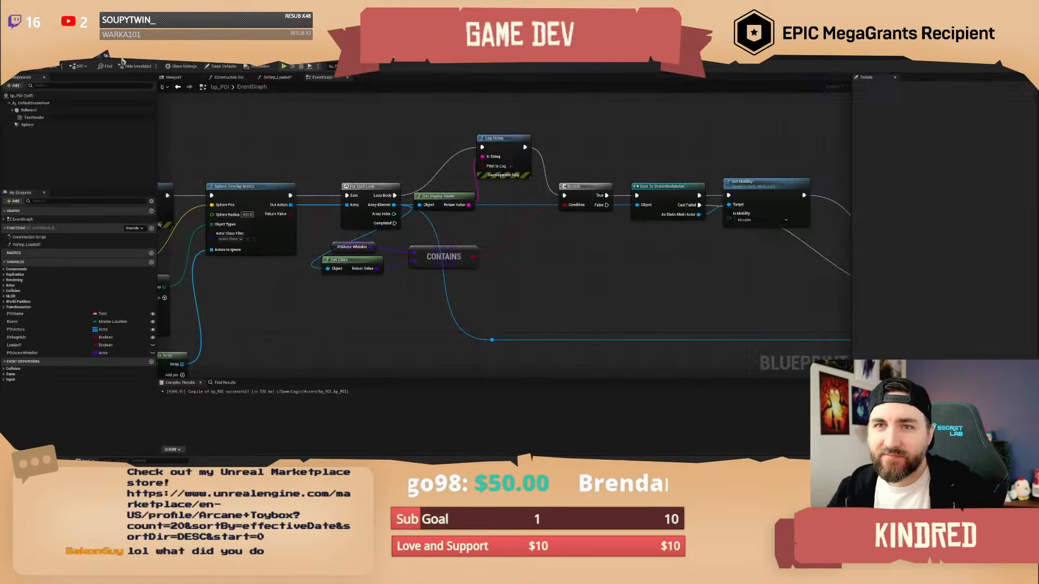
pyautogui.moveTo(374, 148); pyautogui.dragTo(425, 177, button='right')
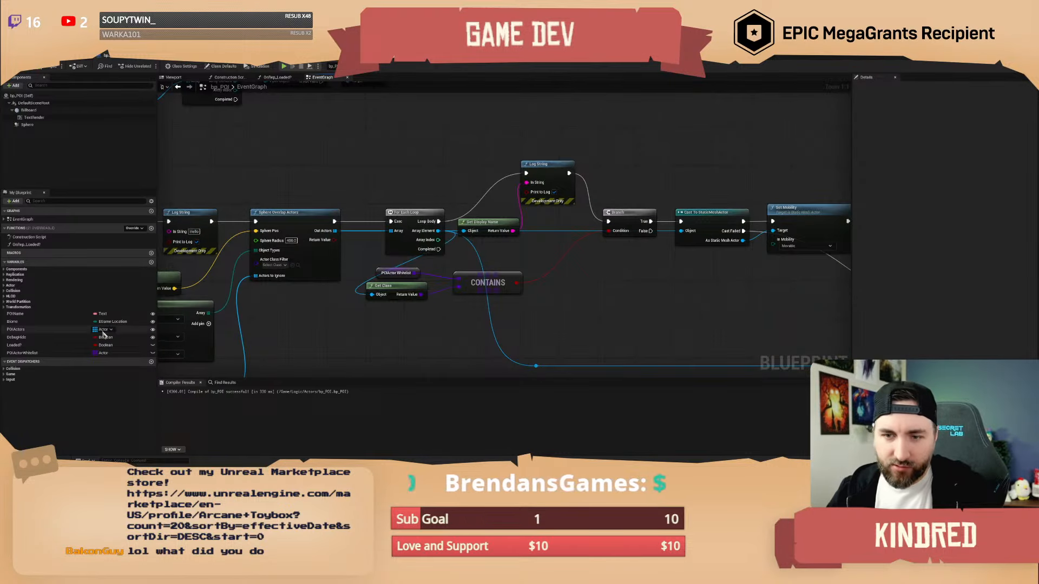
pyautogui.click(56, 322)
pyautogui.click(36, 353)
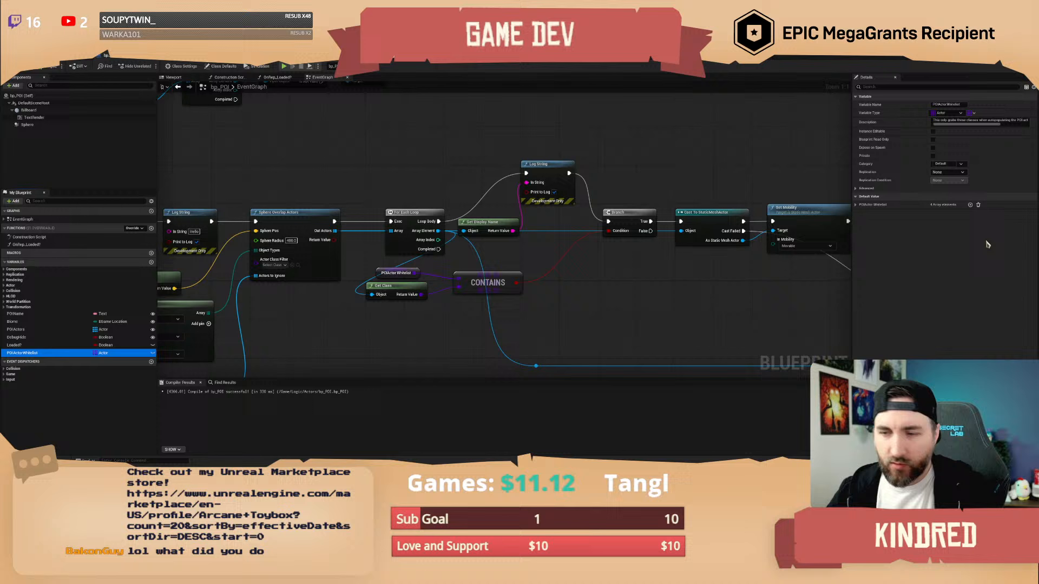
pyautogui.click(970, 205)
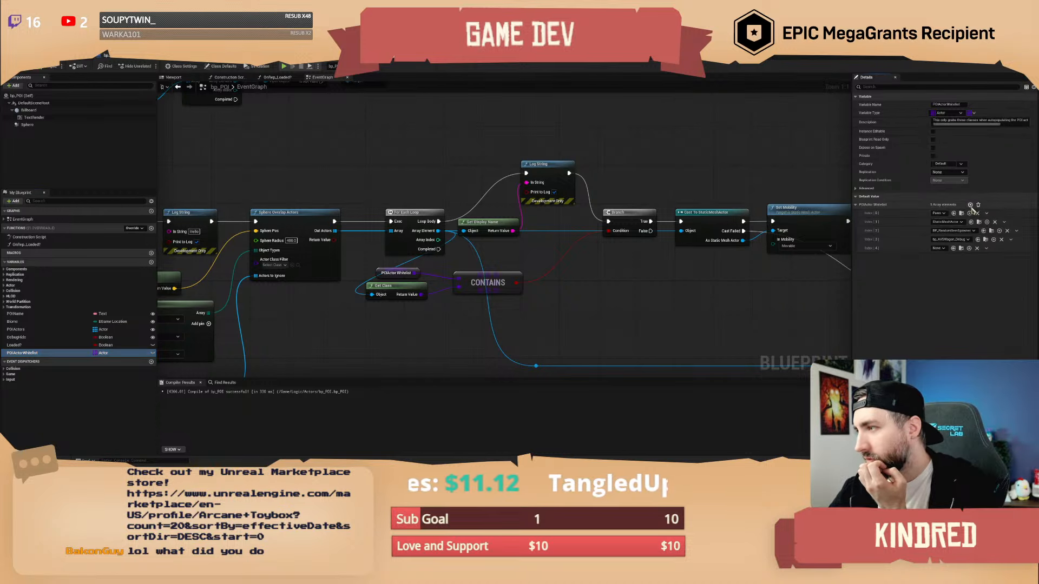
pyautogui.click(940, 248)
pyautogui.write('skelet')
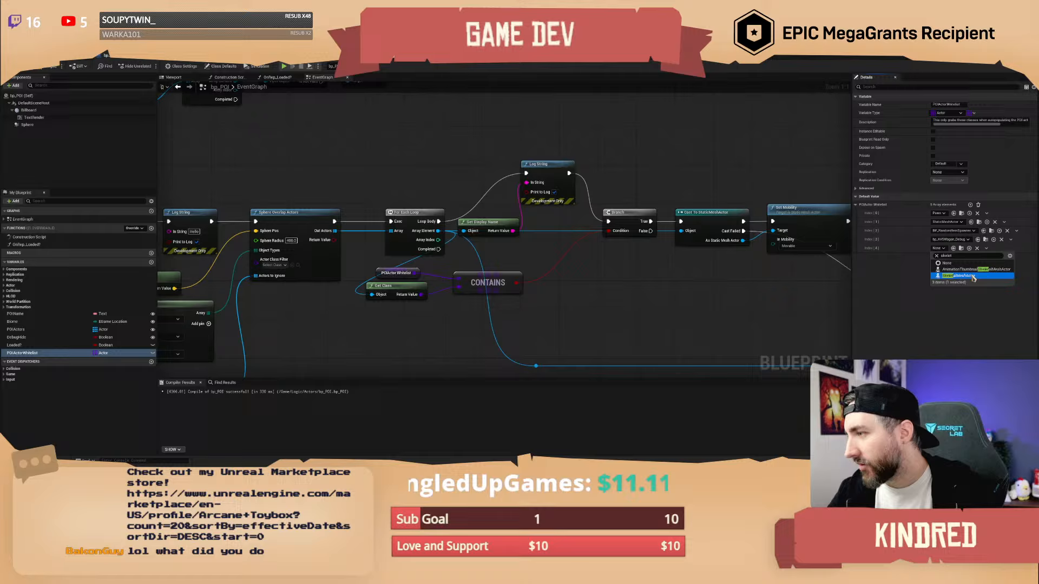
pyautogui.click(972, 277)
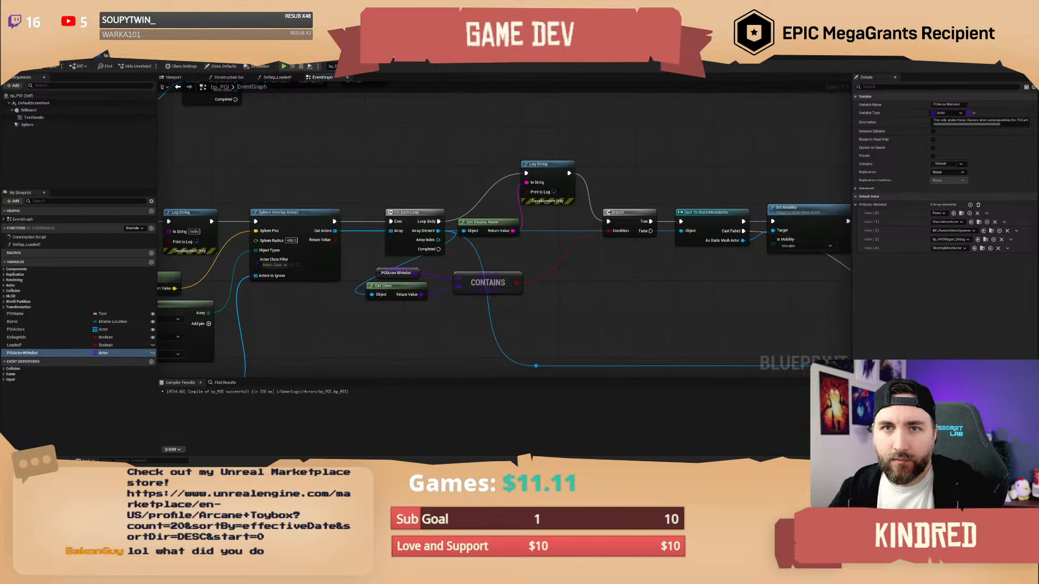
# - Run GrabNearbyActors on the campsite POI in the level
pyautogui.click(65, 60)
pyautogui.moveTo(500, 204)
pyautogui.mouseDown(button='right')
pyautogui.moveTo(499, 188)
pyautogui.moveTo(500, 204)
pyautogui.mouseUp(button='right')
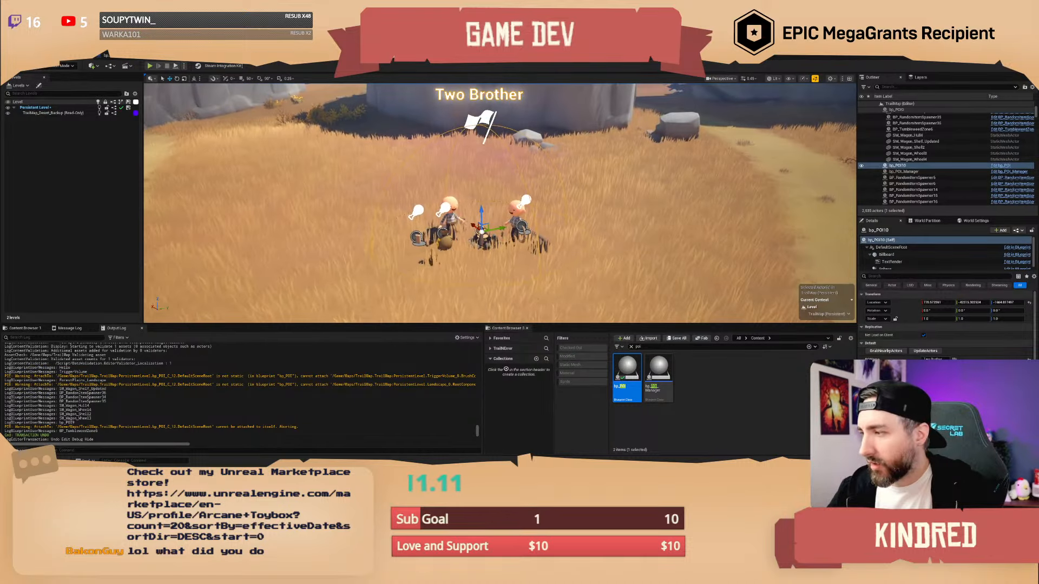
pyautogui.click(890, 351)
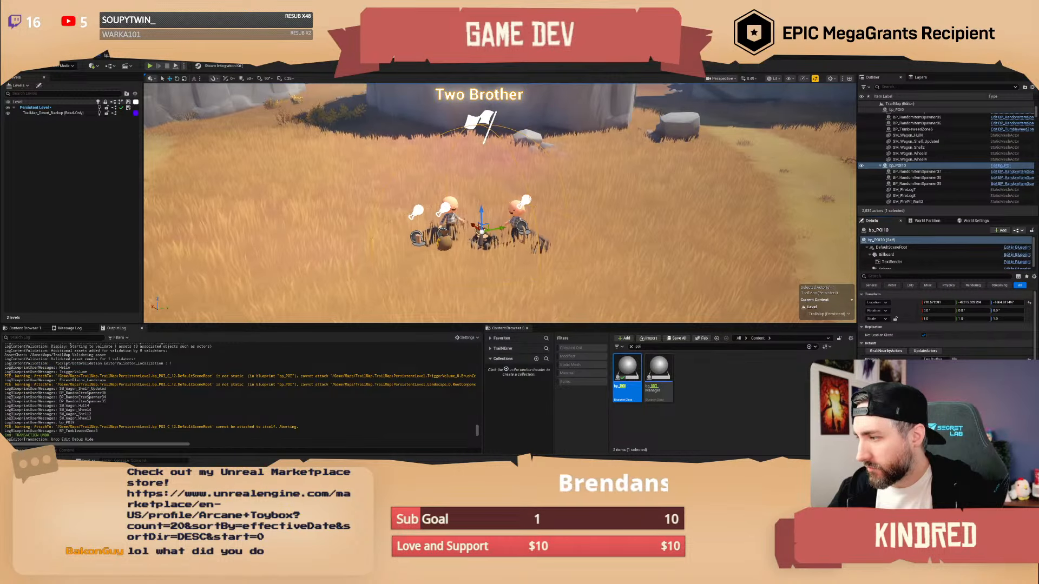
# - Review the whitelist entries and the branch and StaticMeshActor cast that follow the overlap loop in bp_POI's event graph
pyautogui.click(114, 59)
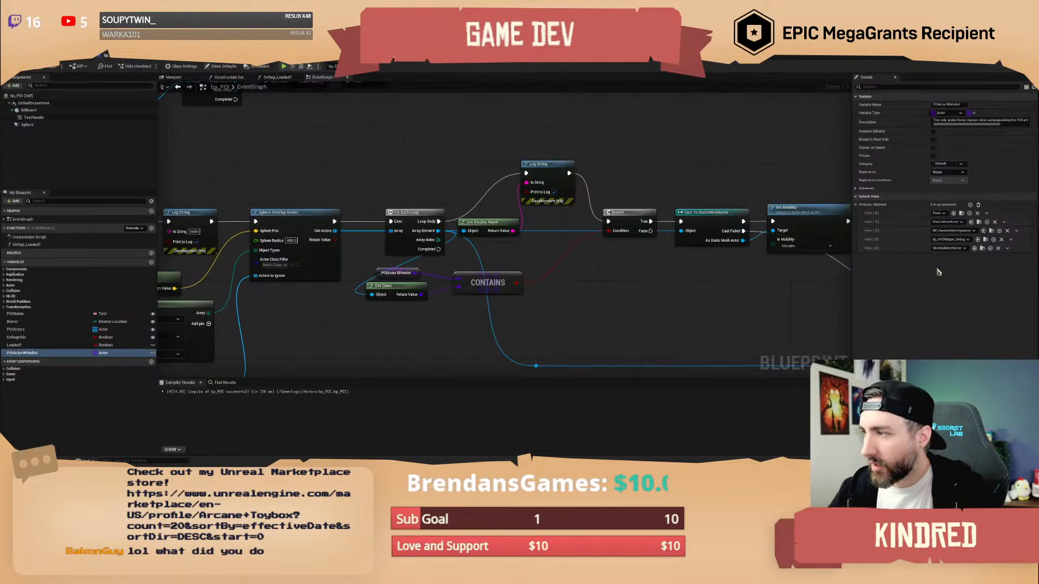
pyautogui.moveTo(709, 304); pyautogui.dragTo(606, 284, button='right')
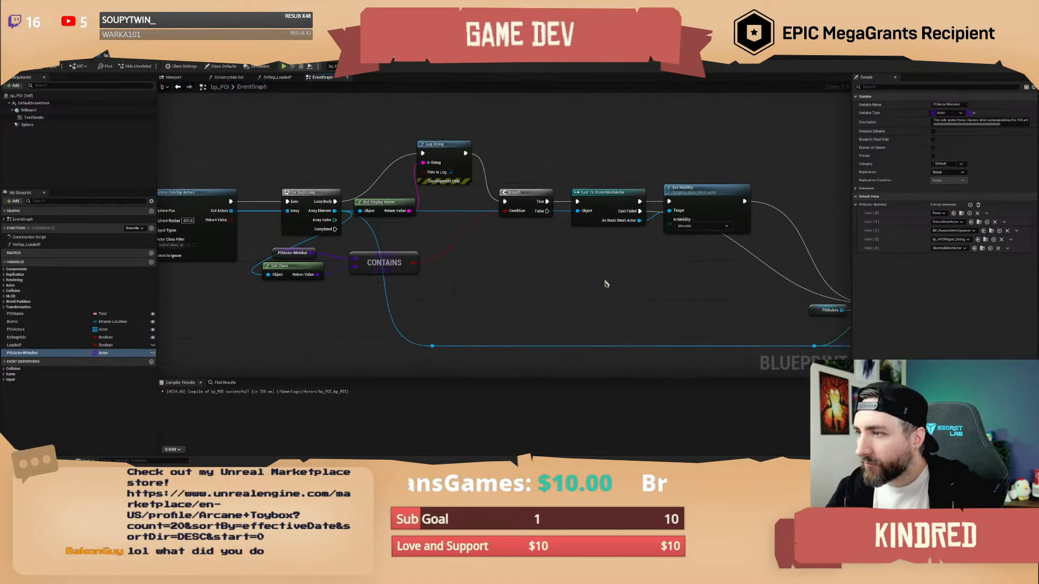
pyautogui.scroll(-1, 606, 284)
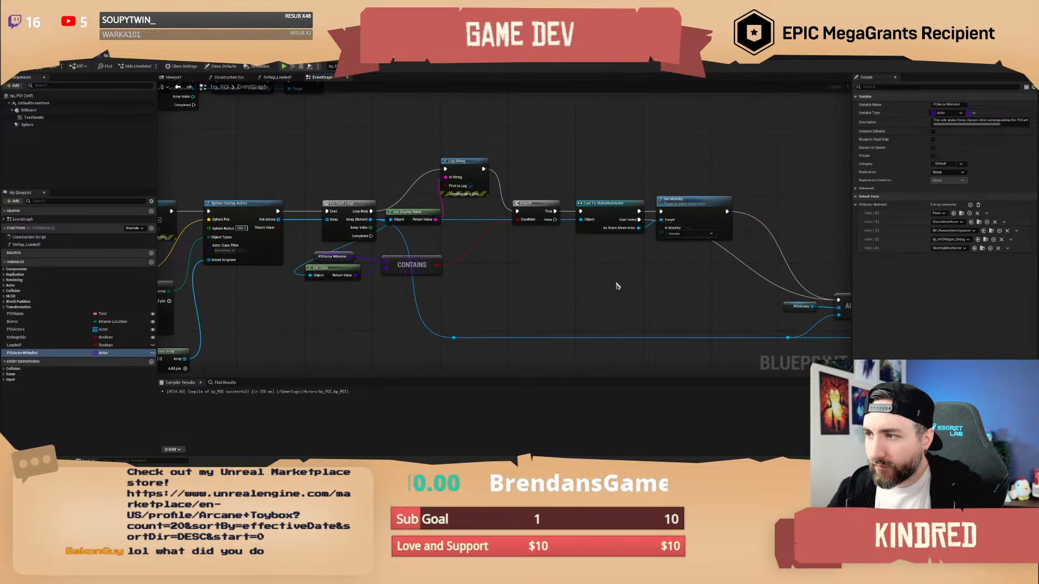
pyautogui.moveTo(552, 277); pyautogui.dragTo(576, 282, button='right')
pyautogui.scroll(1, 576, 283)
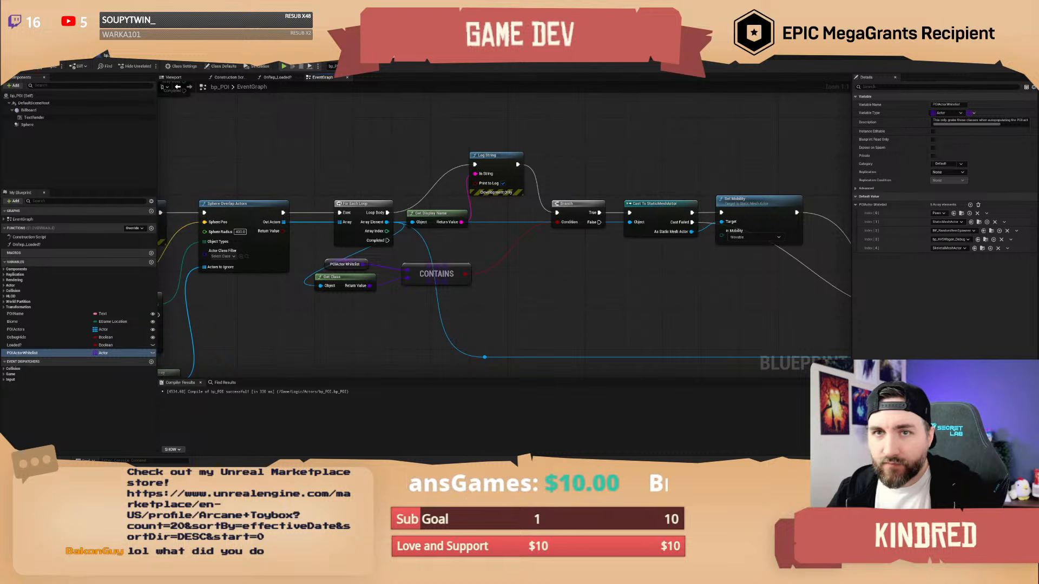
# - Attach both male characters at the campsite to the campsite's bp_POI actor
pyautogui.click(54, 55)
pyautogui.click(520, 202)
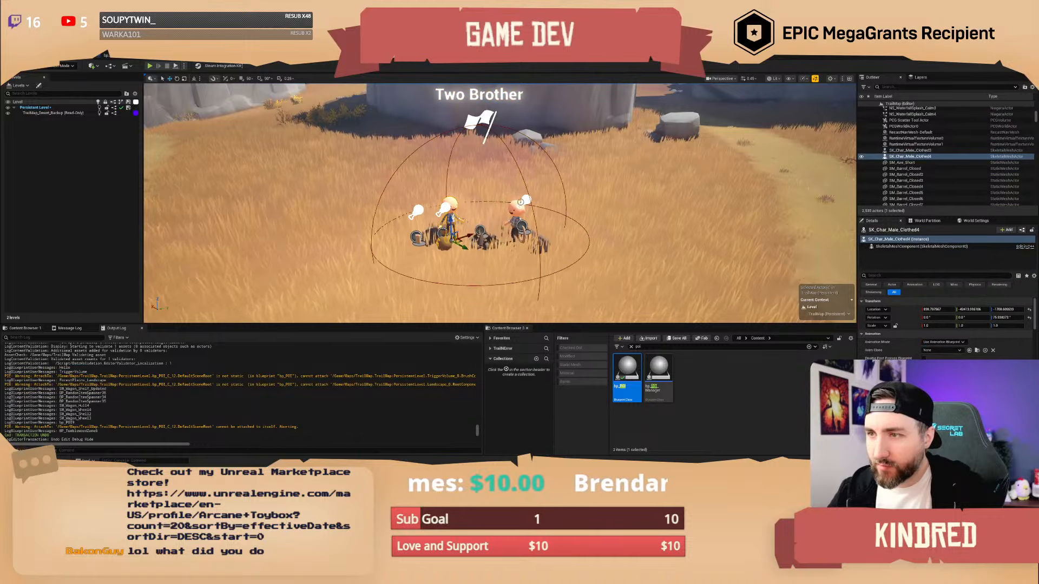
pyautogui.keyDown('ctrl'); pyautogui.click(516, 210); pyautogui.keyUp('ctrl')
pyautogui.rightClick(515, 208)
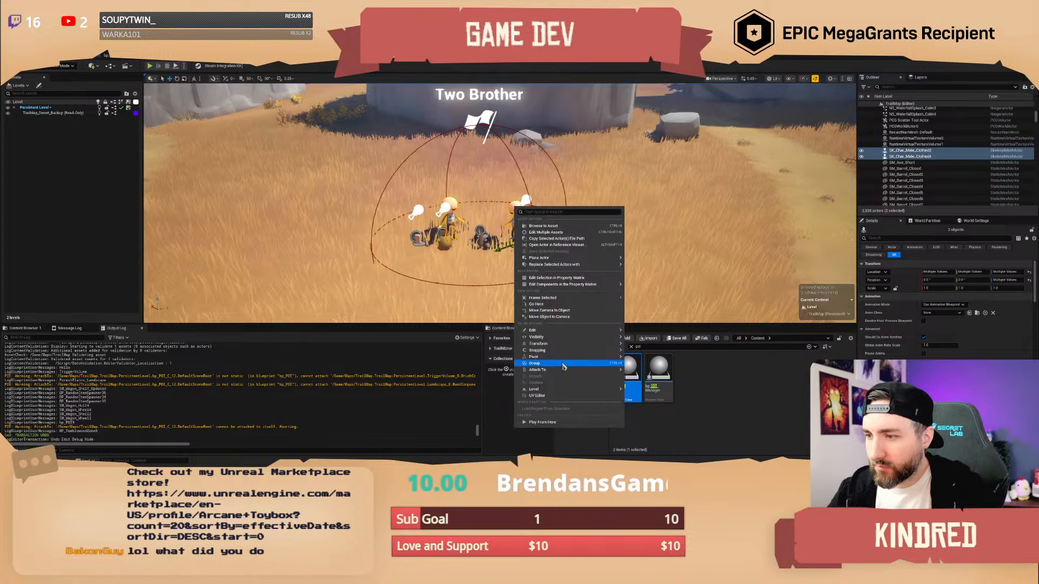
pyautogui.moveTo(568, 371)
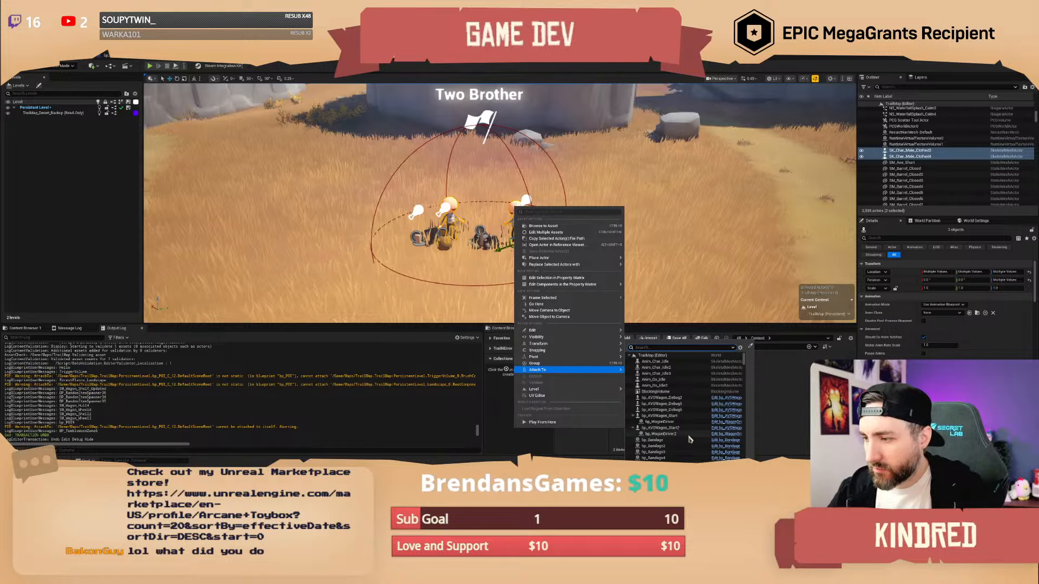
pyautogui.click(750, 347)
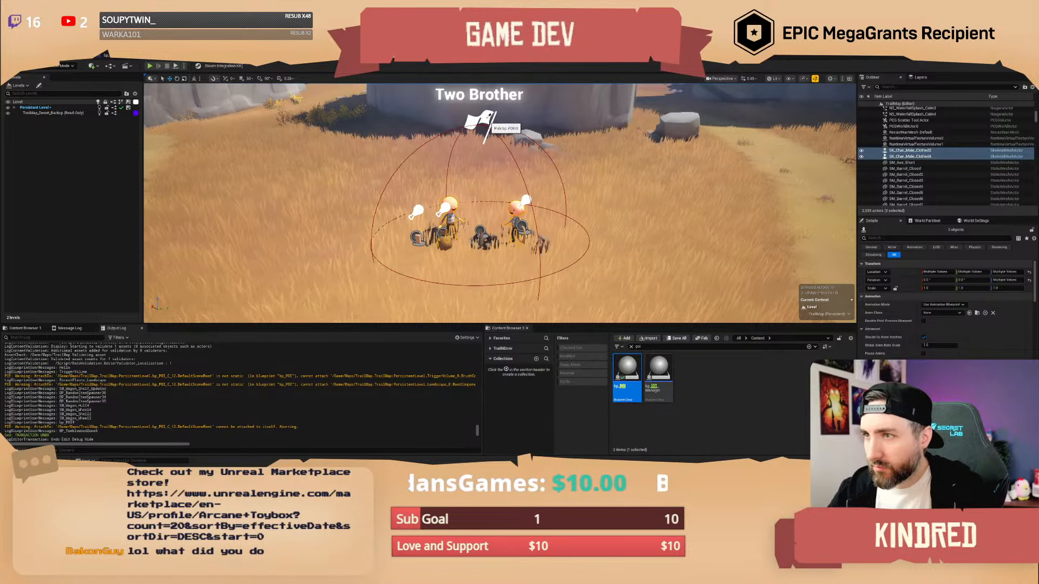
pyautogui.click(486, 119)
# - Correct the campsite POI's POIName to Two Brothers and save the level
pyautogui.click(487, 117)
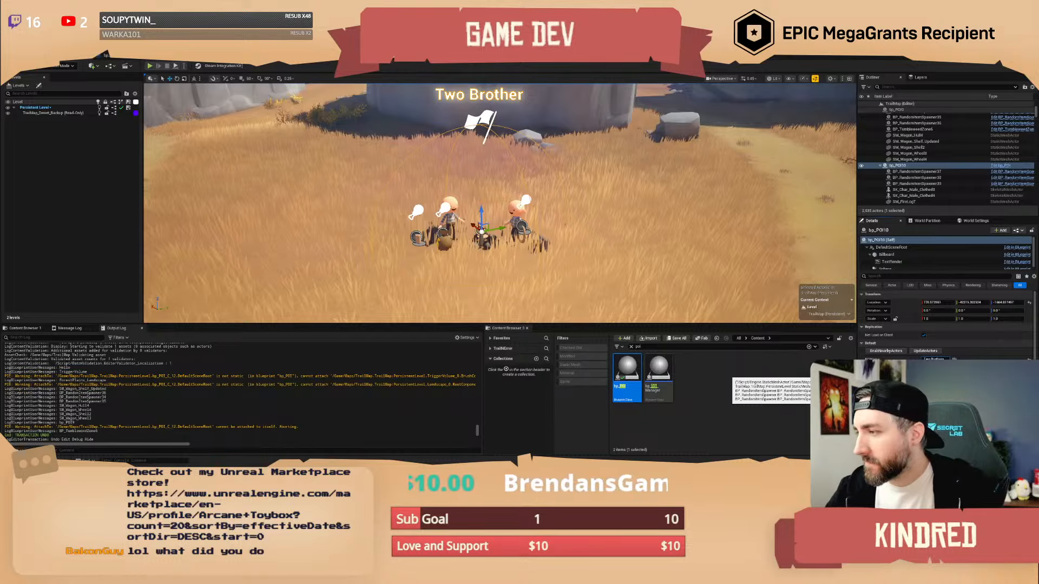
pyautogui.press('Return')
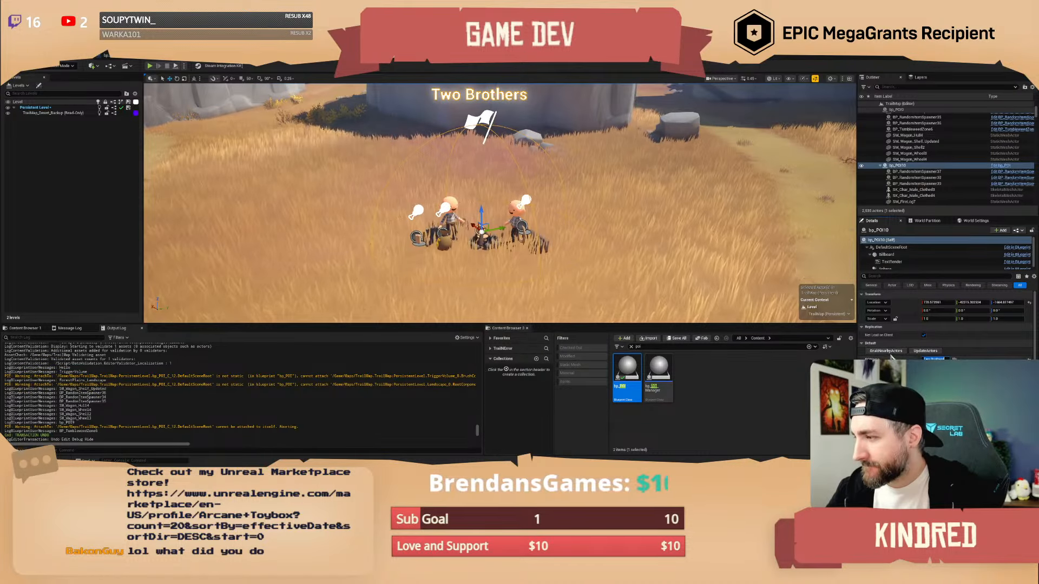
pyautogui.scroll(-1, 889, 357)
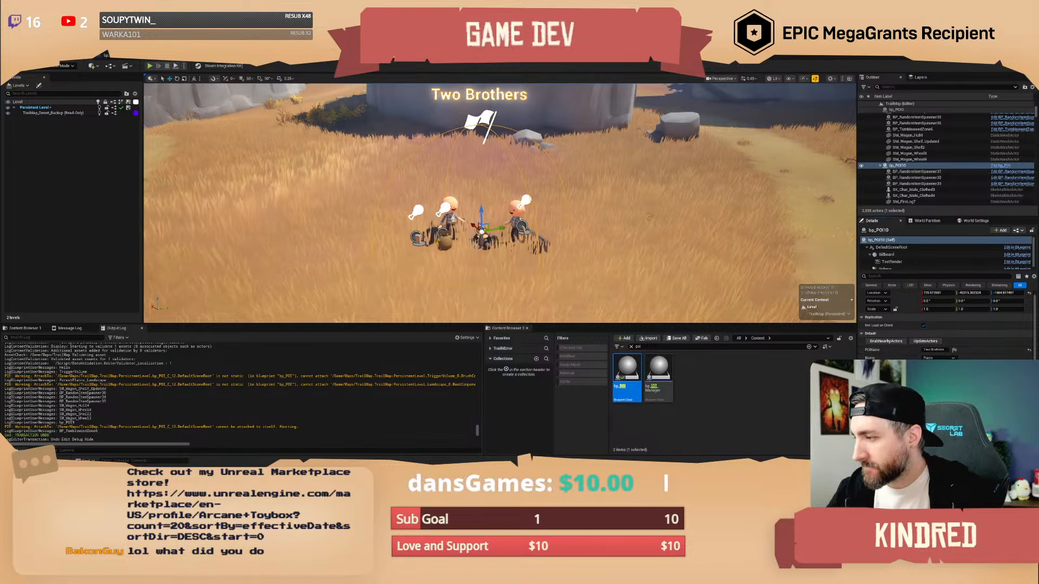
pyautogui.moveTo(649, 216); pyautogui.dragTo(594, 182, button='right')
pyautogui.hotkey('ctrl', 's')
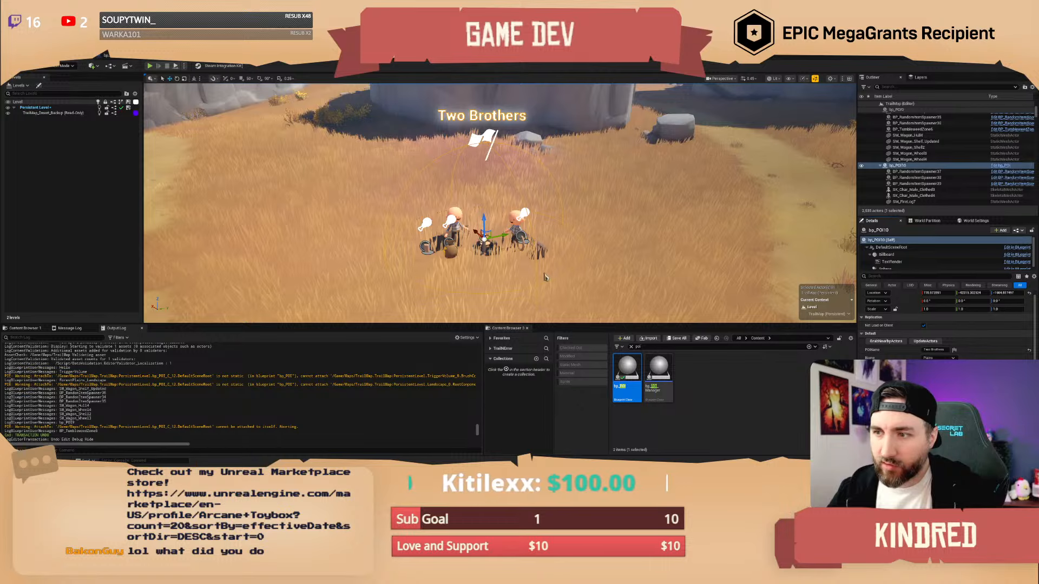
# - Paint bare ground around the Two Brothers campsite on the landscape's Paint edit layer, and return to Selection mode
pyautogui.hotkey('shift', '2')
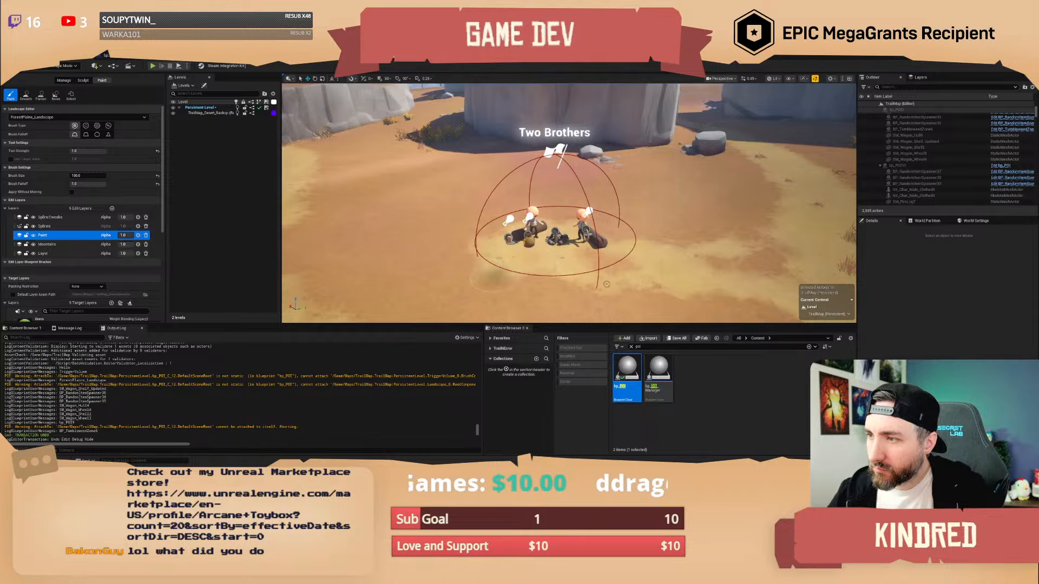
pyautogui.scroll(-4, 470, 261)
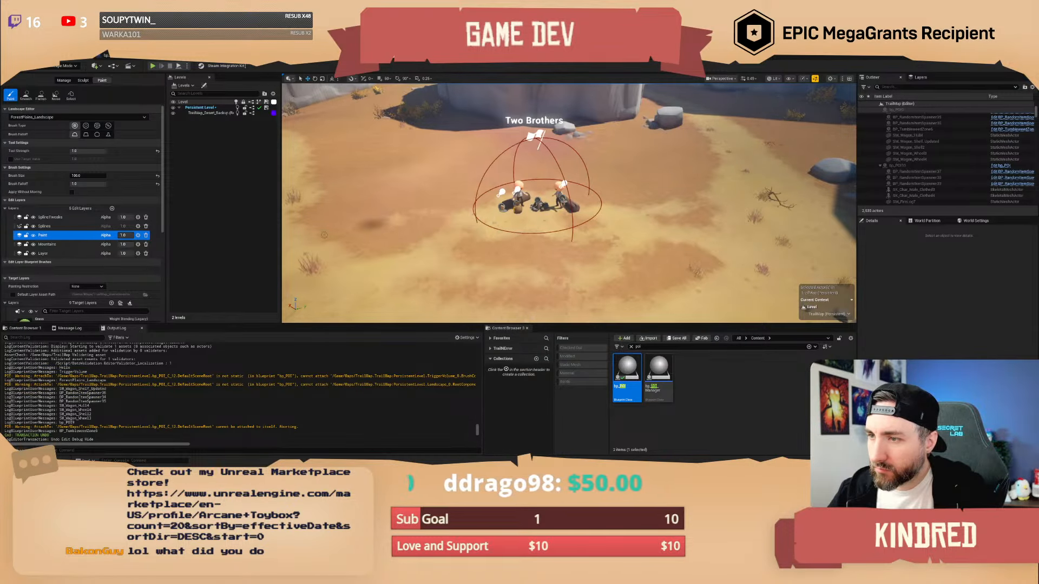
pyautogui.moveTo(443, 250); pyautogui.dragTo(590, 255, button='right')
pyautogui.press('w')
pyautogui.scroll(2, 444, 254)
pyautogui.press('d')
pyautogui.scroll(5, 459, 254)
pyautogui.press('w')
pyautogui.press('a')
pyautogui.press('s')
pyautogui.press('w')
pyautogui.press('w')
pyautogui.scroll(-4, 590, 251)
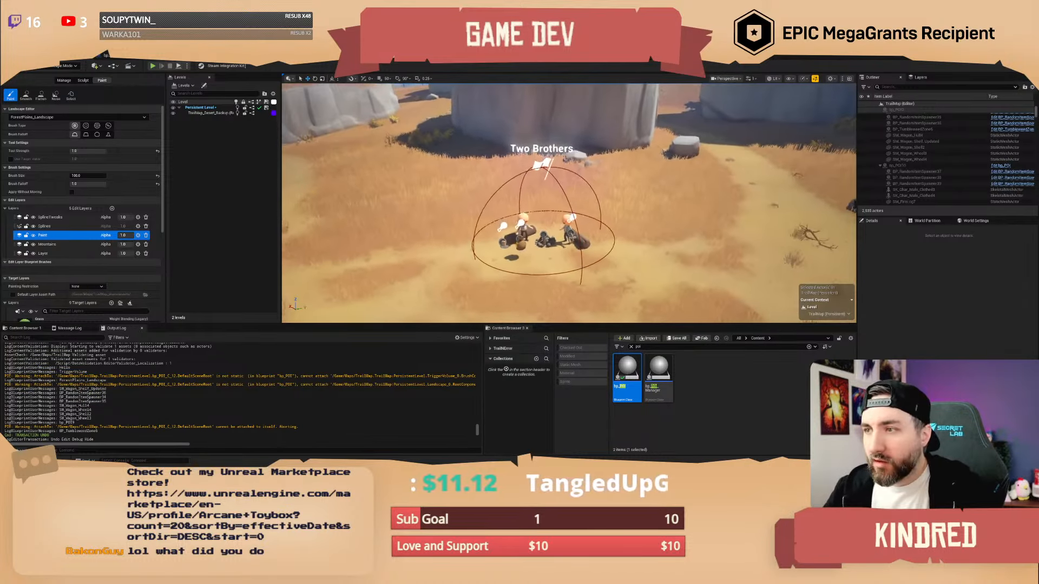
pyautogui.click(65, 67)
pyautogui.click(66, 75)
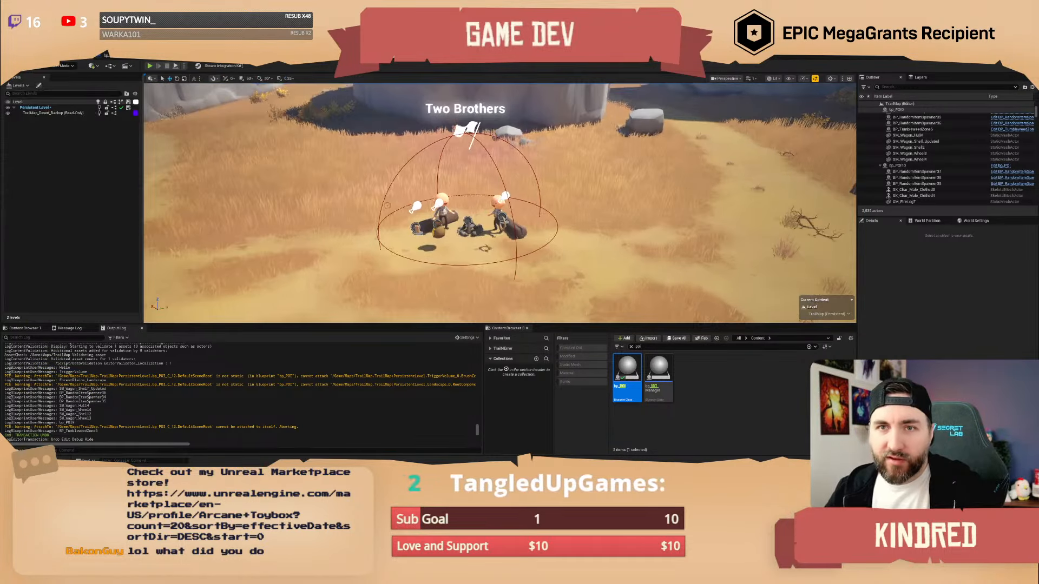
# - Inspect the Two Brothers campsite and its surroundings from several viewpoints
pyautogui.press('e')
pyautogui.moveTo(486, 216); pyautogui.dragTo(411, 240, button='right')
pyautogui.press('d')
pyautogui.scroll(2, 411, 201)
pyautogui.press('w')
pyautogui.scroll(2, 341, 202)
pyautogui.press('s')
pyautogui.press('w')
pyautogui.press('d')
pyautogui.click(464, 192)
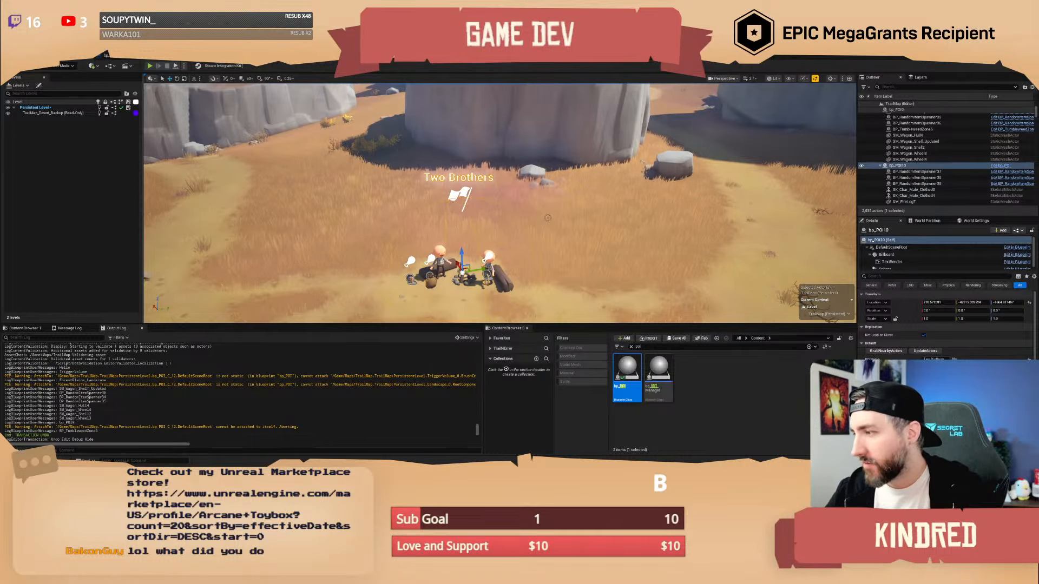
pyautogui.press('Escape')
# - Place a bp_POI actor on the grass beside the yellow-leaved tree
pyautogui.moveTo(547, 217); pyautogui.dragTo(626, 201, button='right')
pyautogui.press('w')
pyautogui.scroll(3, 497, 200)
pyautogui.press('w')
pyautogui.scroll(5, 476, 197)
pyautogui.press('w')
pyautogui.scroll(-5, 503, 211)
pyautogui.press('w')
pyautogui.scroll(-6, 563, 208)
pyautogui.press('d')
pyautogui.scroll(-1, 630, 198)
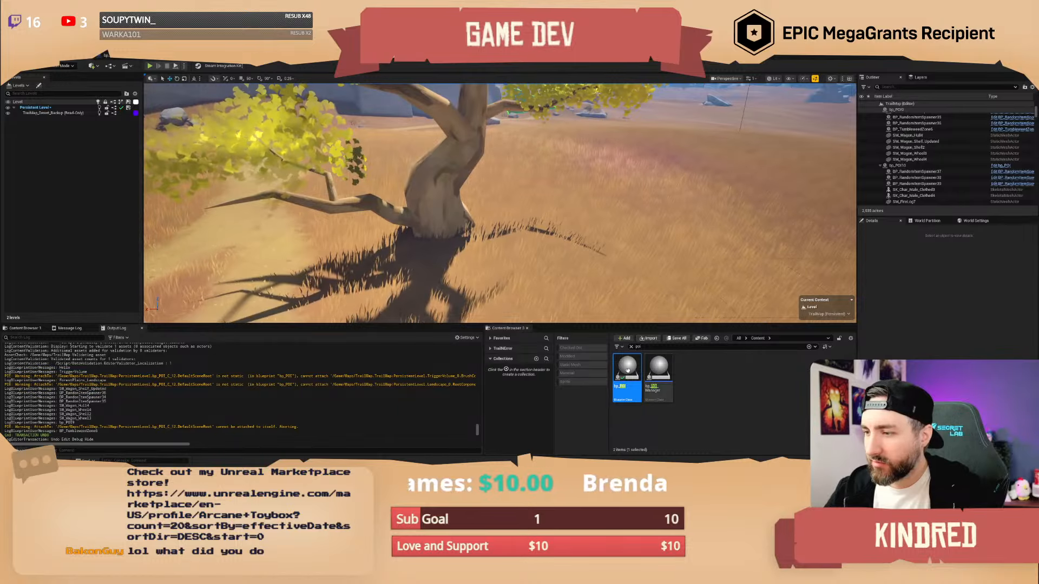
pyautogui.moveTo(628, 370); pyautogui.dragTo(508, 238)
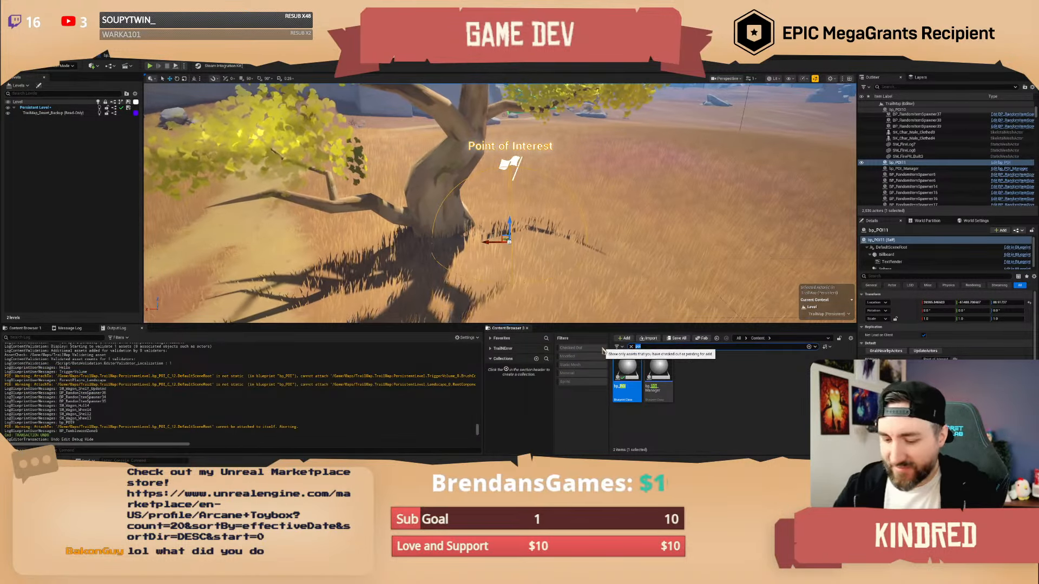
# - Search the project assets for "fem clo" and delete the POI beside the tree
pyautogui.write('fem clo')
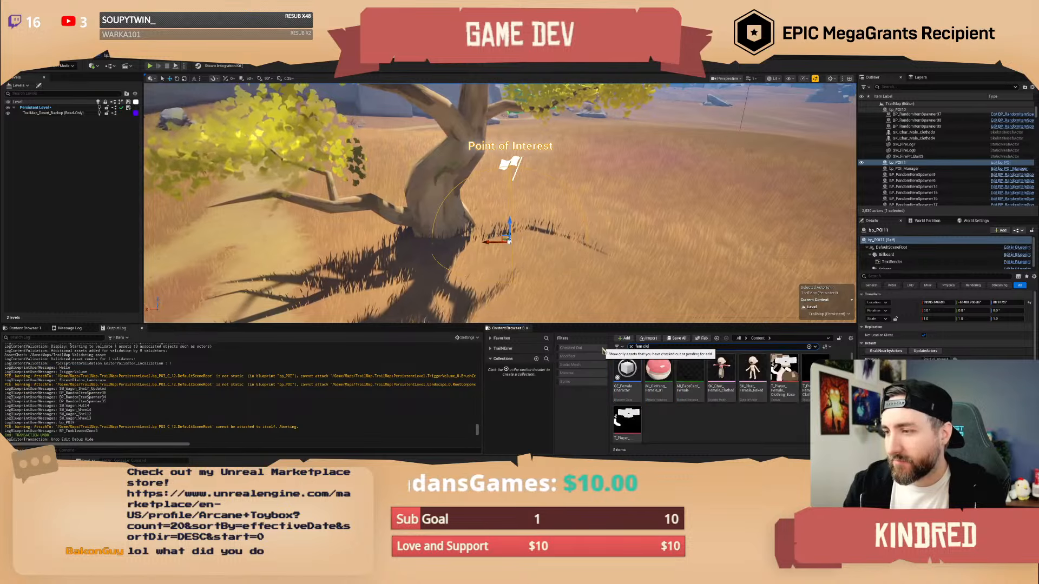
pyautogui.click(689, 373)
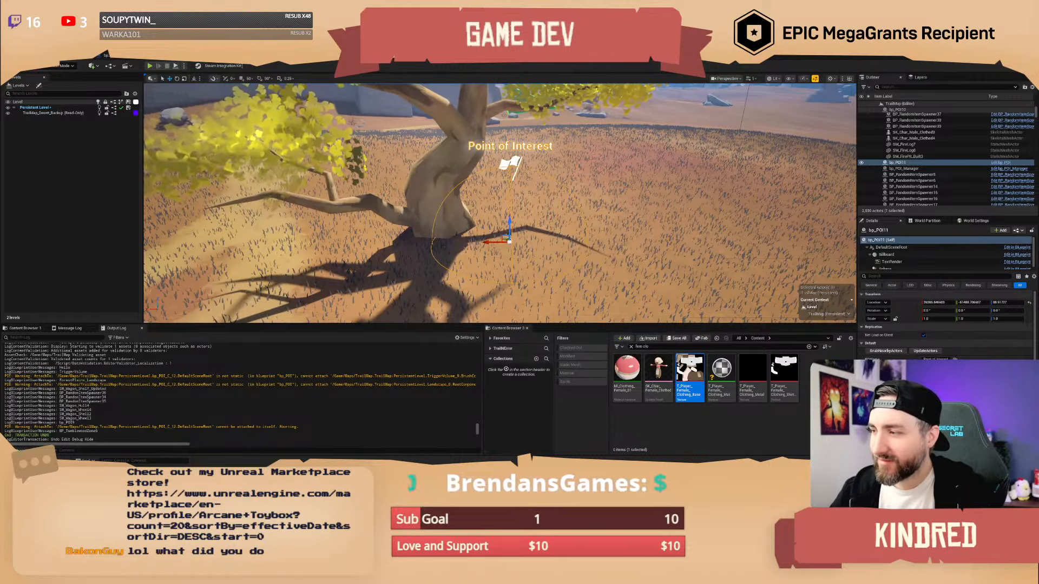
pyautogui.moveTo(500, 202); pyautogui.dragTo(529, 211, button='right')
pyautogui.press('s')
pyautogui.press('Delete')
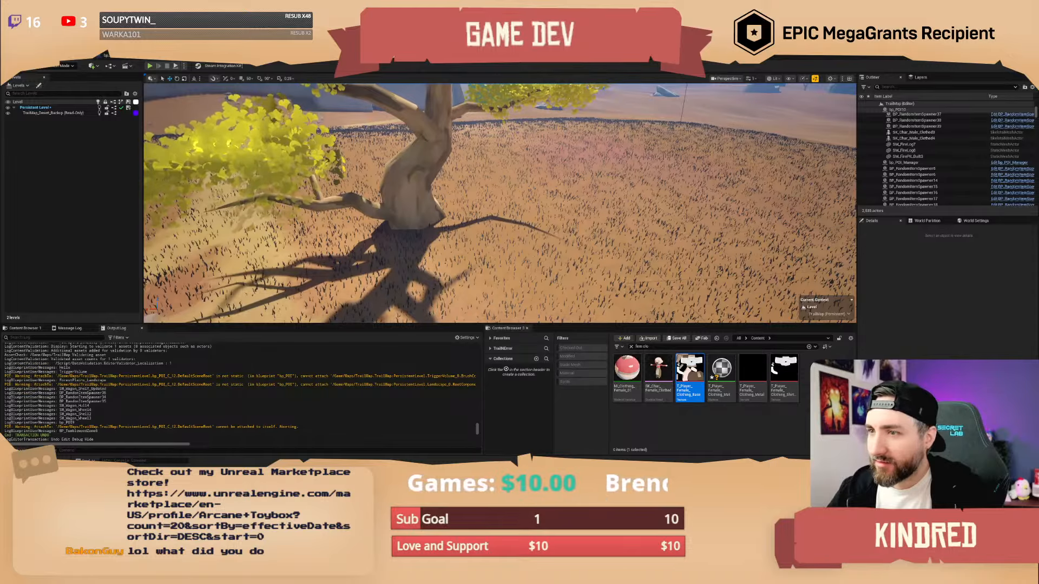
# - Select ForestPlains_Landscape beside the yellow-leaved tree and look through its landscape, rendering and virtual texture properties
pyautogui.moveTo(499, 203); pyautogui.dragTo(525, 182, button='right')
pyautogui.press('w')
pyautogui.click(587, 249)
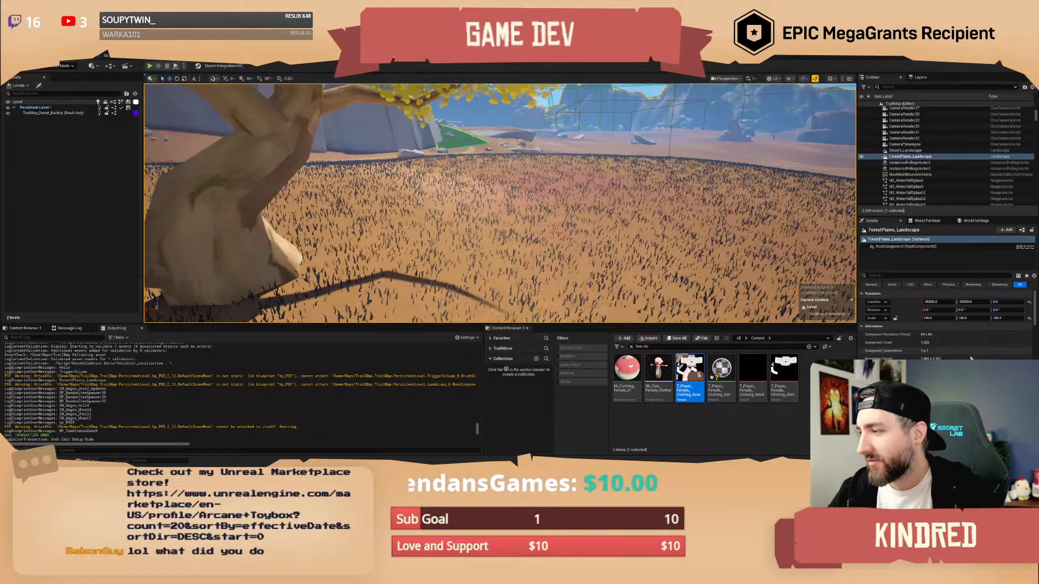
pyautogui.scroll(-5, 954, 359)
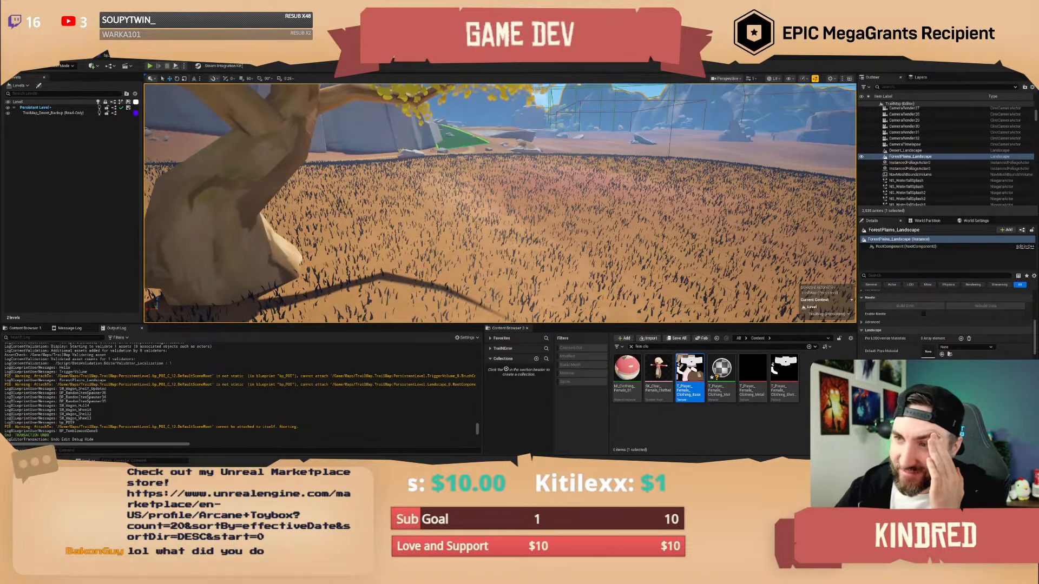
pyautogui.scroll(-5, 946, 325)
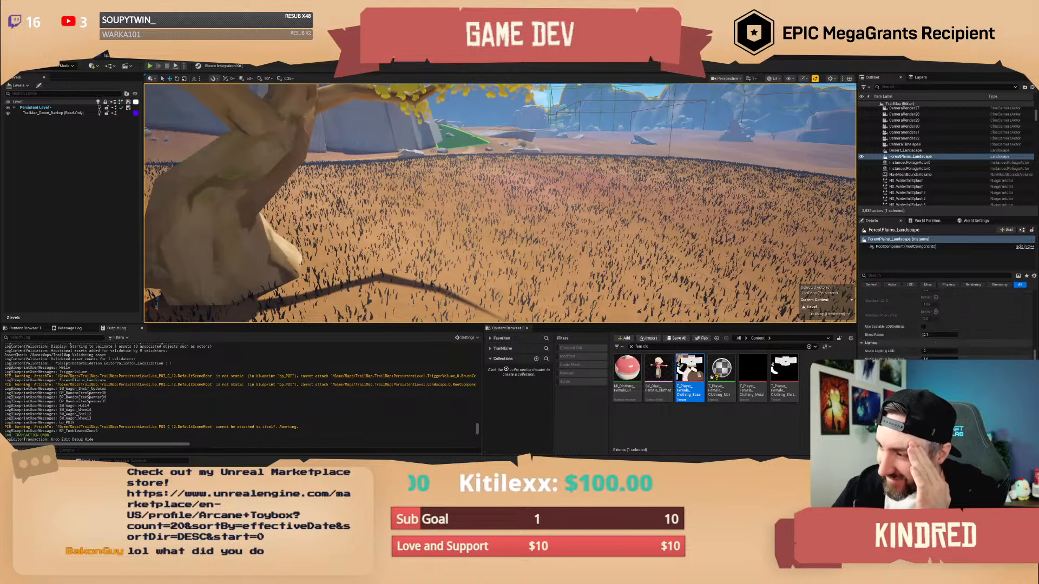
pyautogui.scroll(-5, 946, 324)
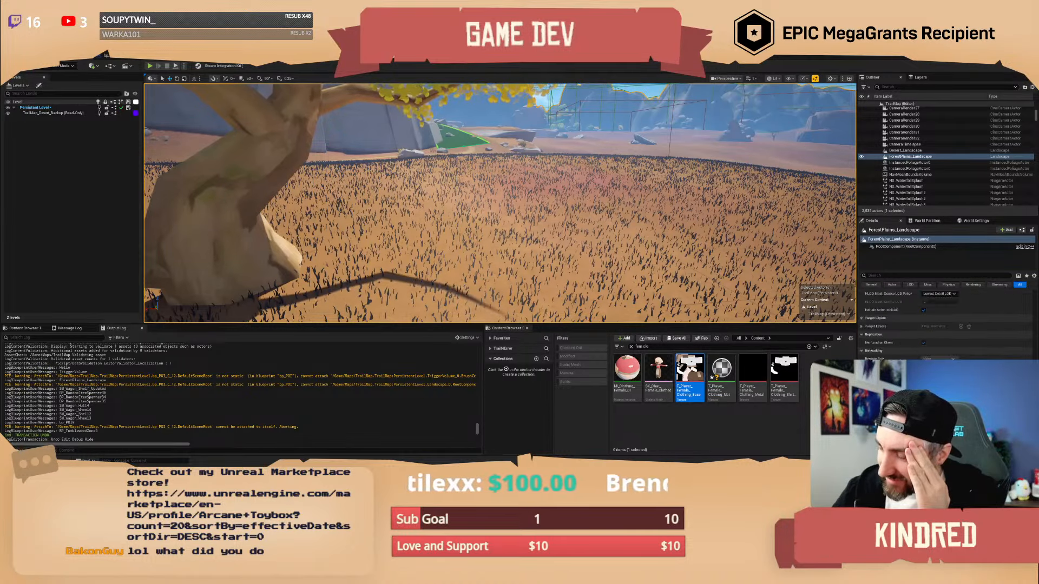
pyautogui.scroll(-5, 946, 325)
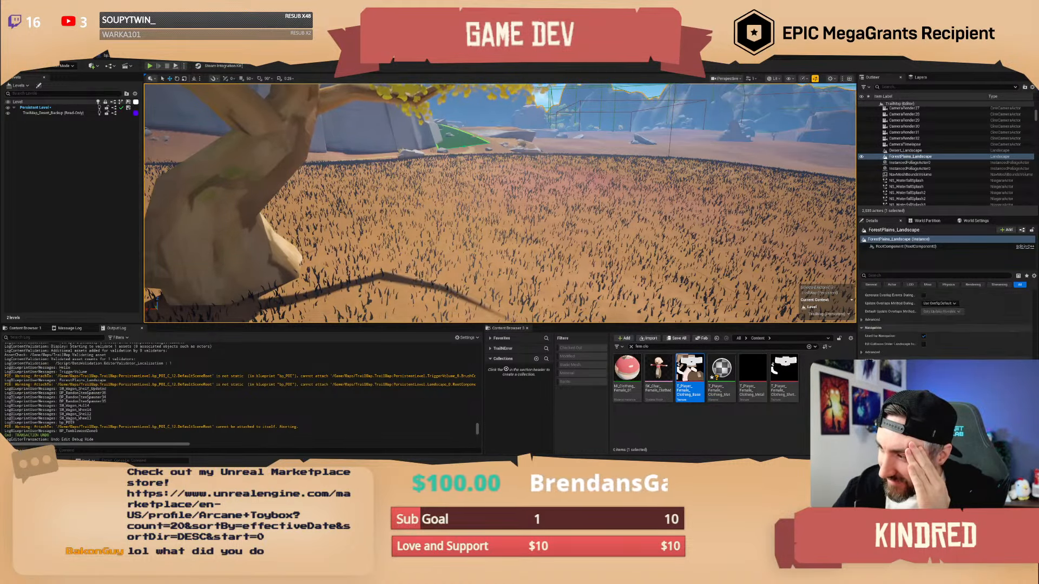
pyautogui.scroll(15, 947, 325)
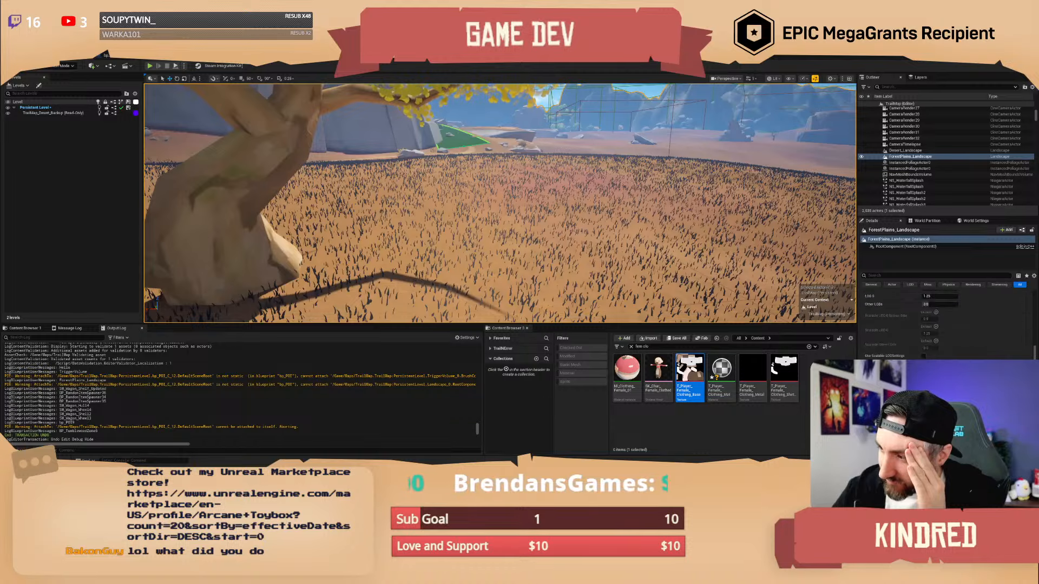
pyautogui.scroll(1, 946, 325)
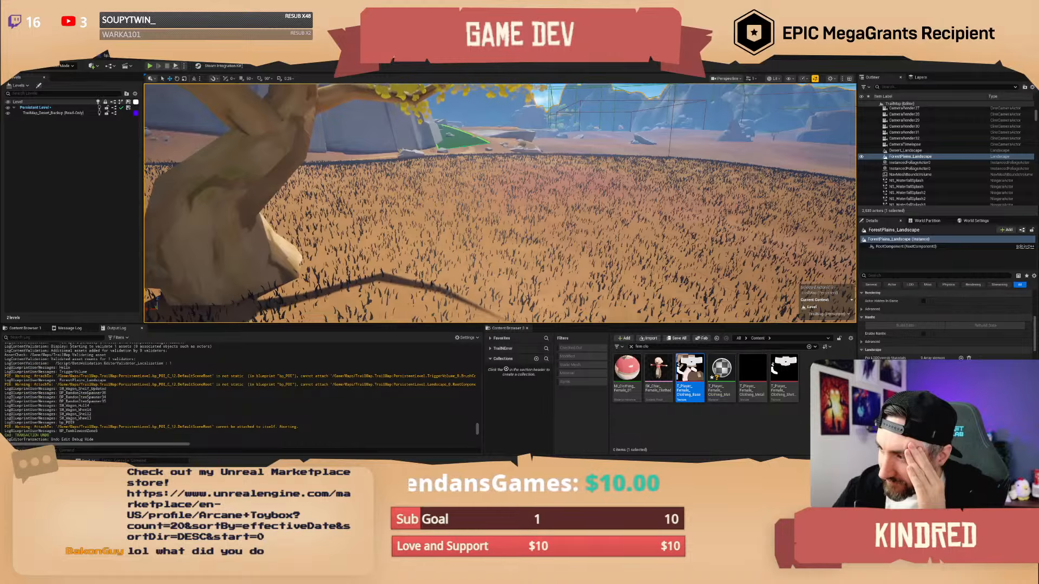
pyautogui.scroll(-4, 947, 325)
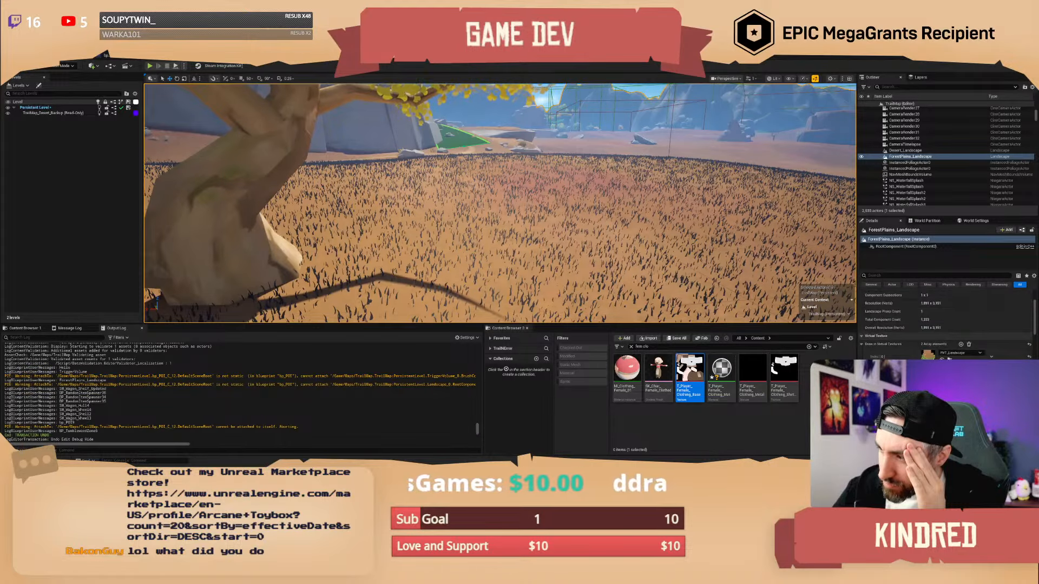
# - Examine the dark grass at ground level and the terrain around the yellow-leaved tree
pyautogui.press('w')
pyautogui.moveTo(500, 203); pyautogui.dragTo(499, 176, button='right')
pyautogui.press('w')
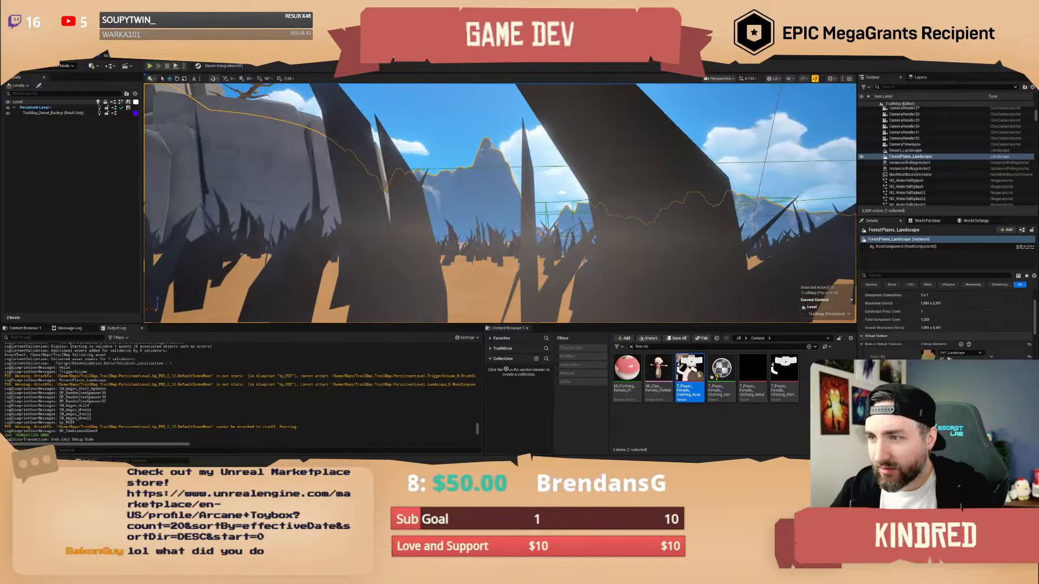
pyautogui.press('e')
pyautogui.moveTo(500, 203); pyautogui.dragTo(244, 257, button='right')
pyautogui.scroll(4, 499, 203)
pyautogui.press('w')
pyautogui.scroll(4, 433, 203)
pyautogui.press('w')
pyautogui.scroll(3, 308, 227)
pyautogui.press('w')
pyautogui.scroll(-4, 238, 227)
pyautogui.press('s')
pyautogui.scroll(-1, 227, 240)
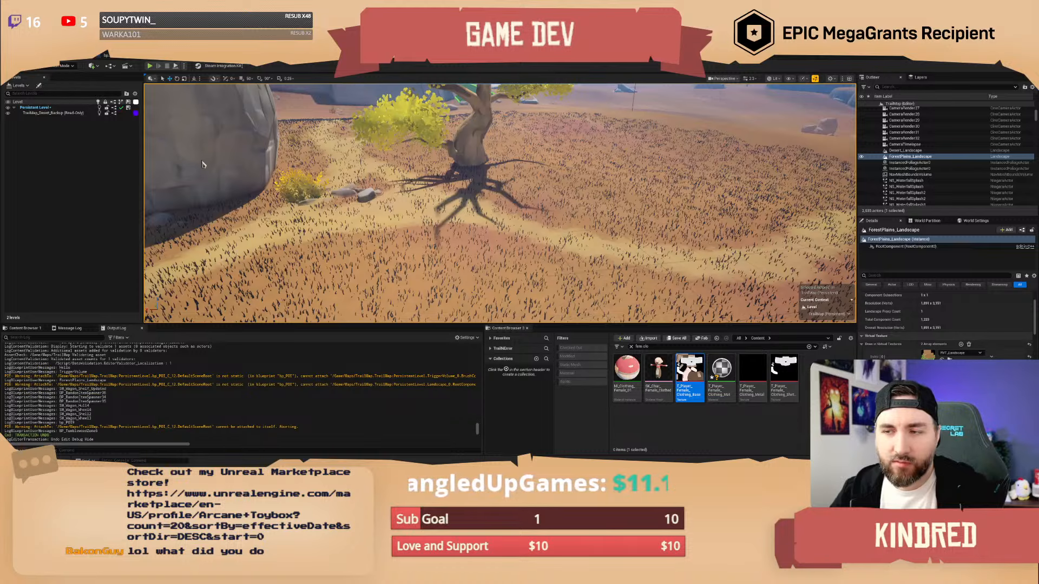
# - Paint bare ground around the base of the yellow-leaved tree on the landscape's Paint edit layer
pyautogui.hotkey('shift', '2')
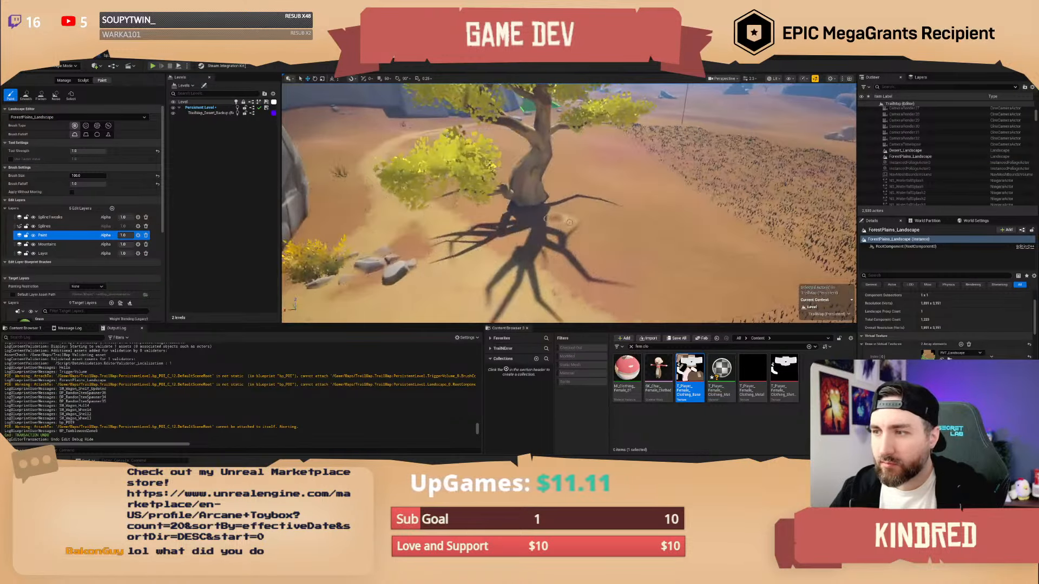
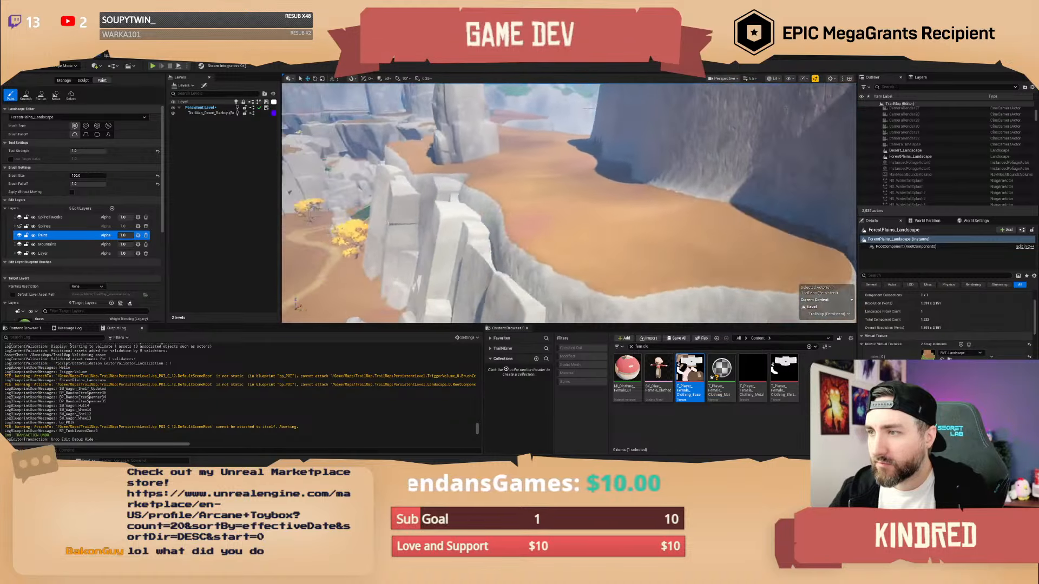
pyautogui.press('w')
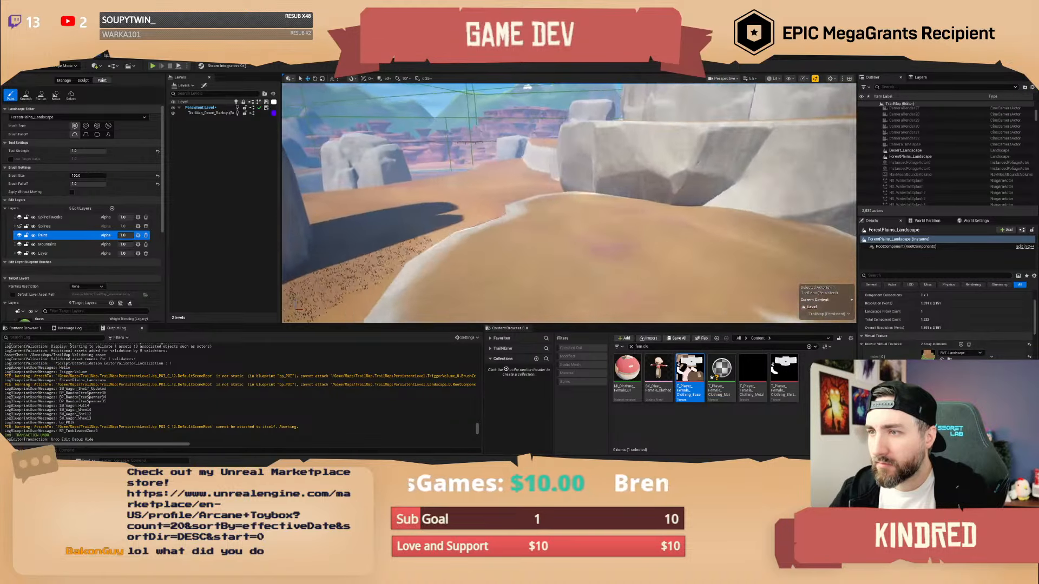
pyautogui.moveTo(528, 224); pyautogui.dragTo(433, 205, button='right')
pyautogui.press('w')
pyautogui.press('w')
pyautogui.press('w')
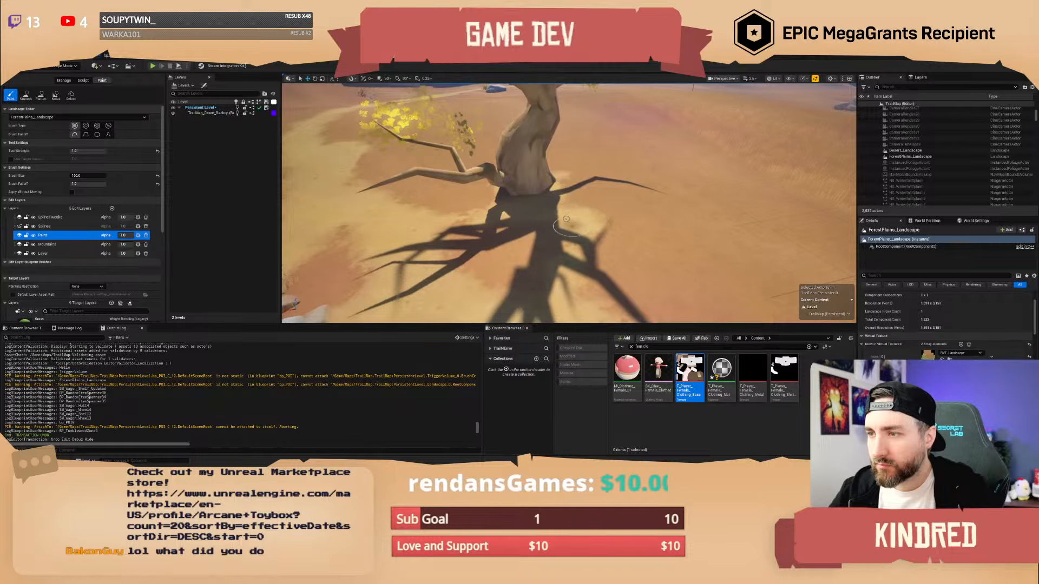
pyautogui.press('w')
pyautogui.moveTo(625, 252); pyautogui.dragTo(652, 242, button='right')
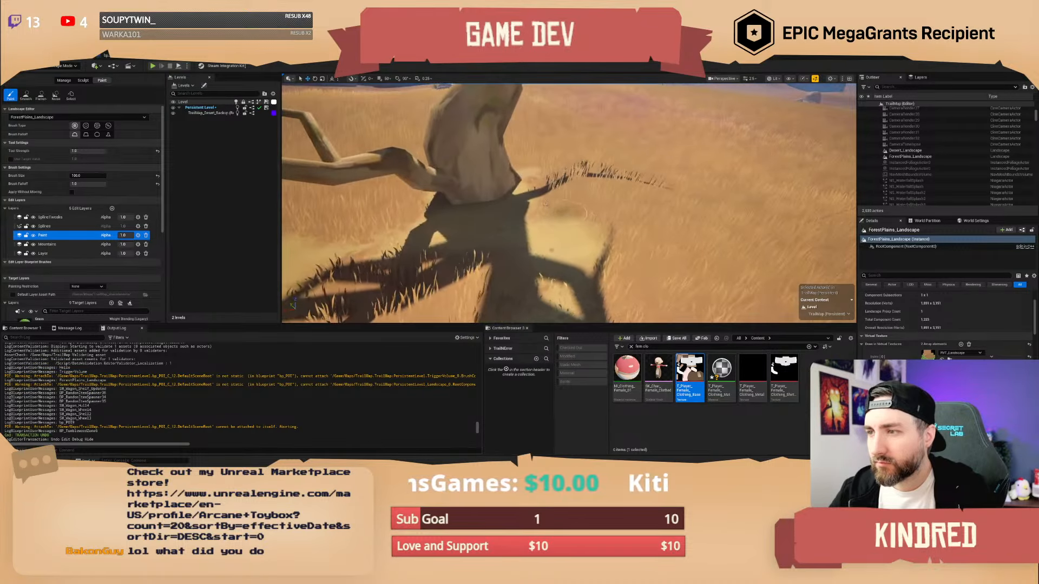
pyautogui.moveTo(589, 235); pyautogui.dragTo(545, 207)
pyautogui.moveTo(544, 207); pyautogui.dragTo(549, 184, button='right')
# - Return to Selection mode, place SK_Char_Female_Clothed beside the tree trunk and rotate it to face outward
pyautogui.click(65, 66)
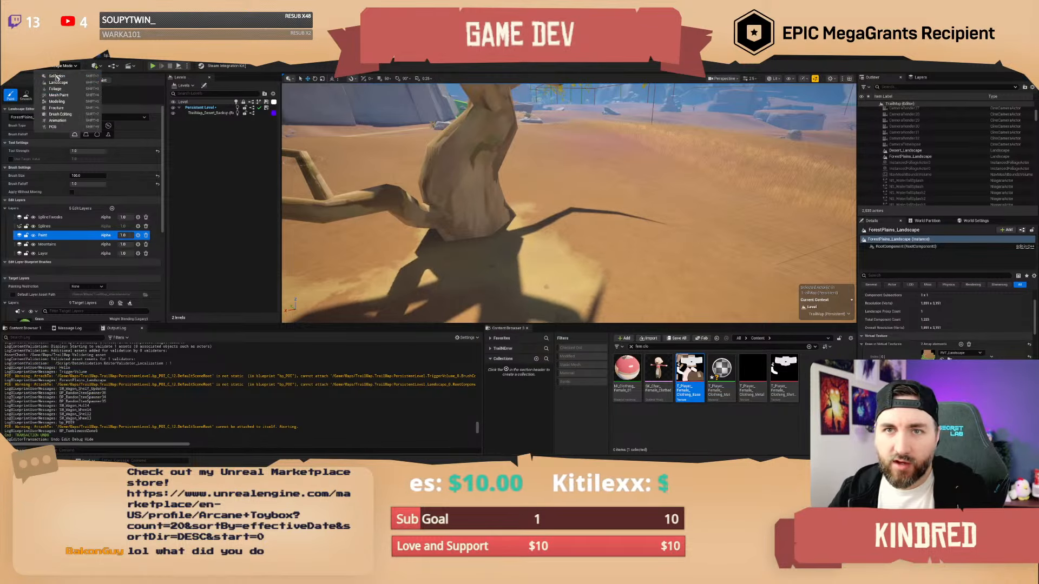
pyautogui.click(56, 79)
pyautogui.moveTo(658, 373); pyautogui.dragTo(460, 269)
pyautogui.moveTo(476, 265); pyautogui.dragTo(436, 284, button='right')
pyautogui.scroll(-1, 476, 265)
# - Place a bp_POI actor at the female character's feet and a BP_RandomItemSpawner raised slightly above the ground against the trunk
pyautogui.click(644, 346)
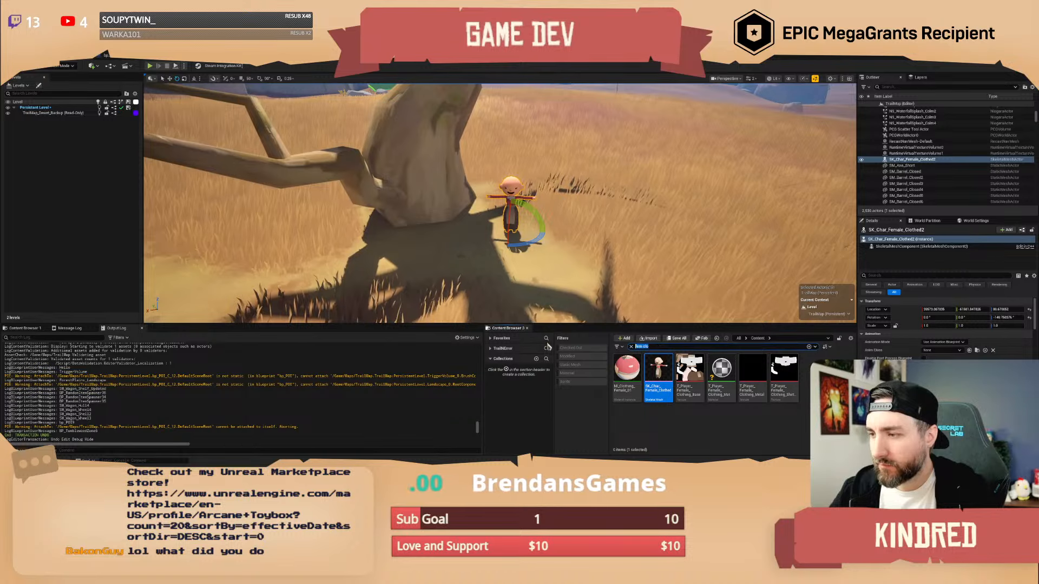
pyautogui.write('poi')
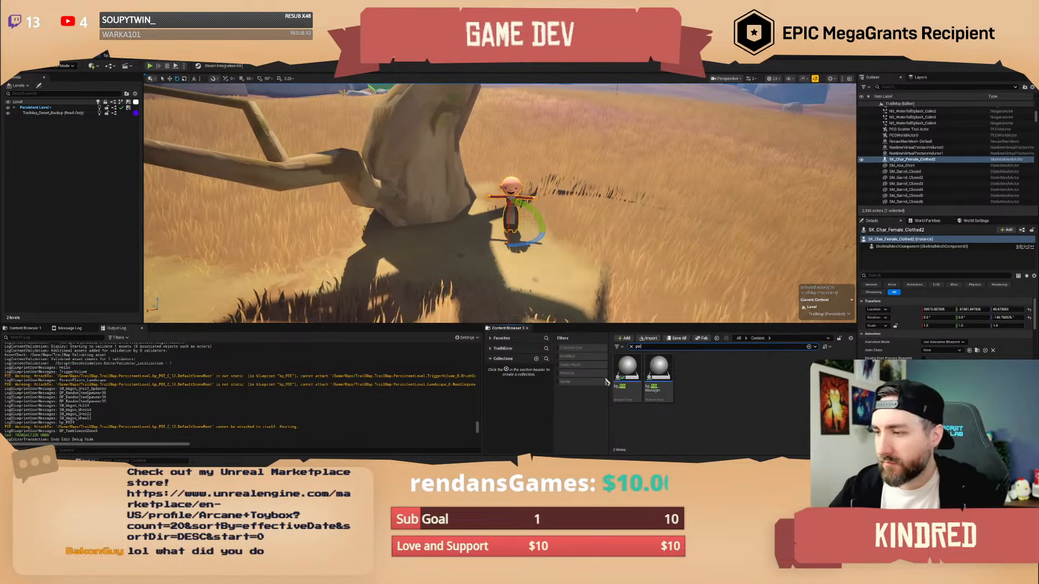
pyautogui.moveTo(626, 373); pyautogui.dragTo(503, 241)
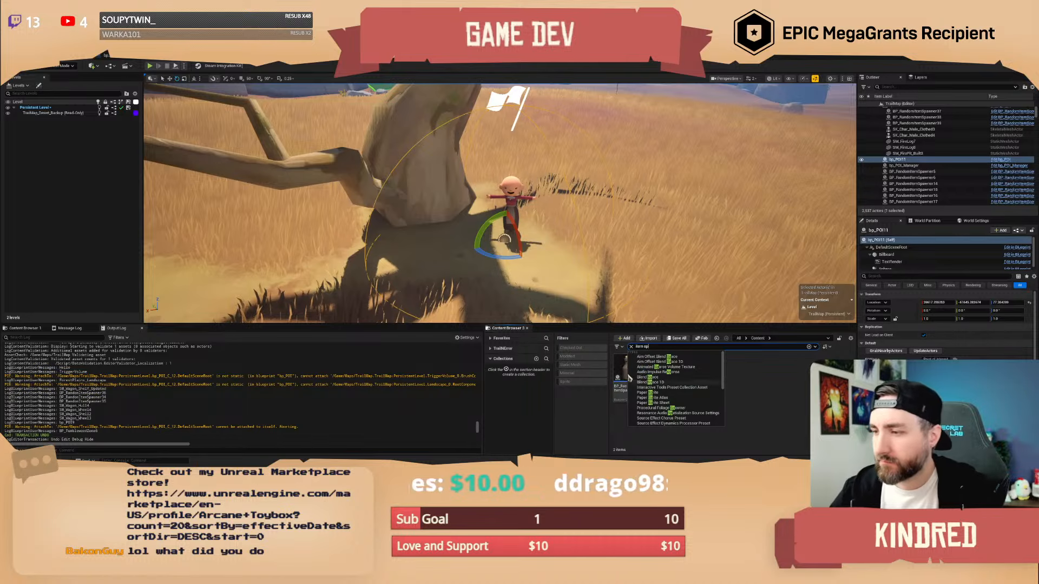
pyautogui.moveTo(622, 378); pyautogui.dragTo(460, 241)
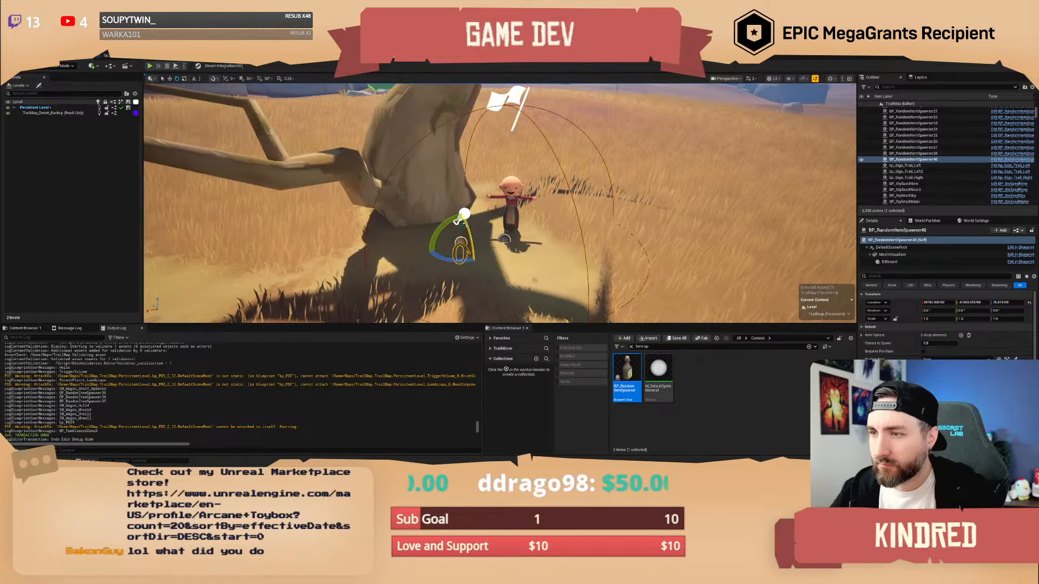
pyautogui.moveTo(460, 204); pyautogui.dragTo(461, 201)
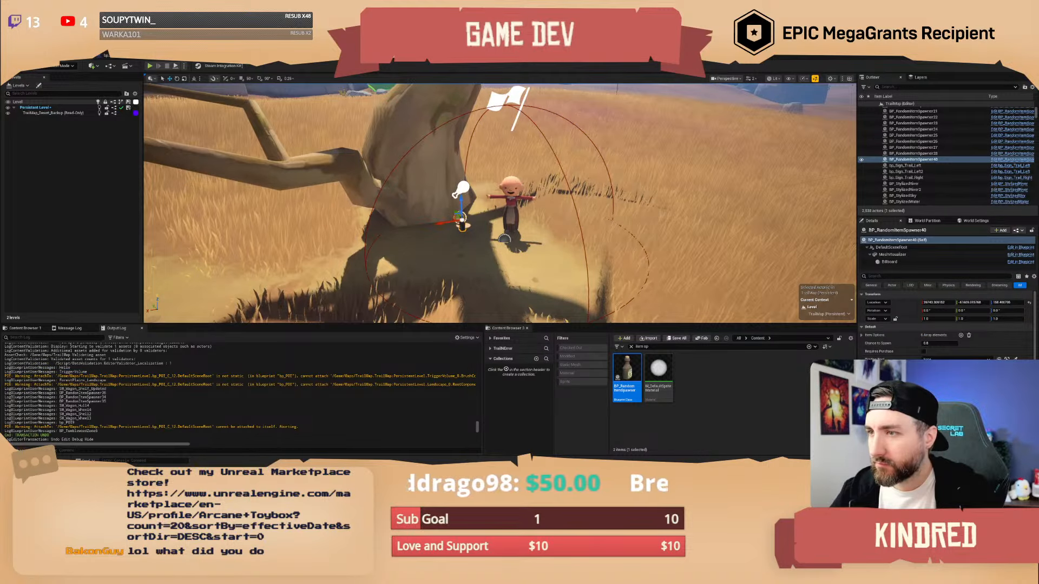
# - Name the new point of interest beside the tree "Hiding From Lightning"
pyautogui.click(504, 238)
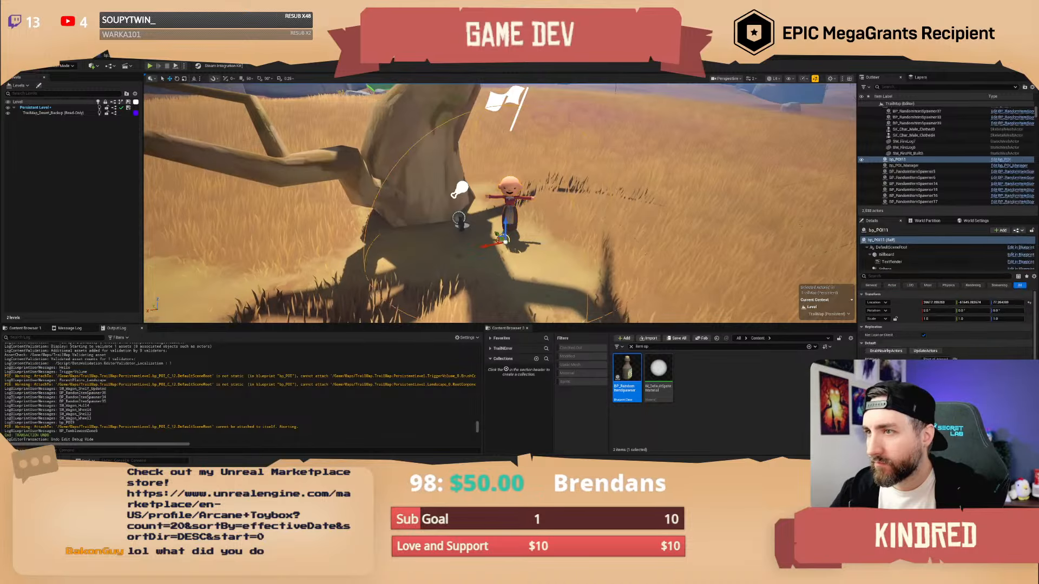
pyautogui.click(937, 358)
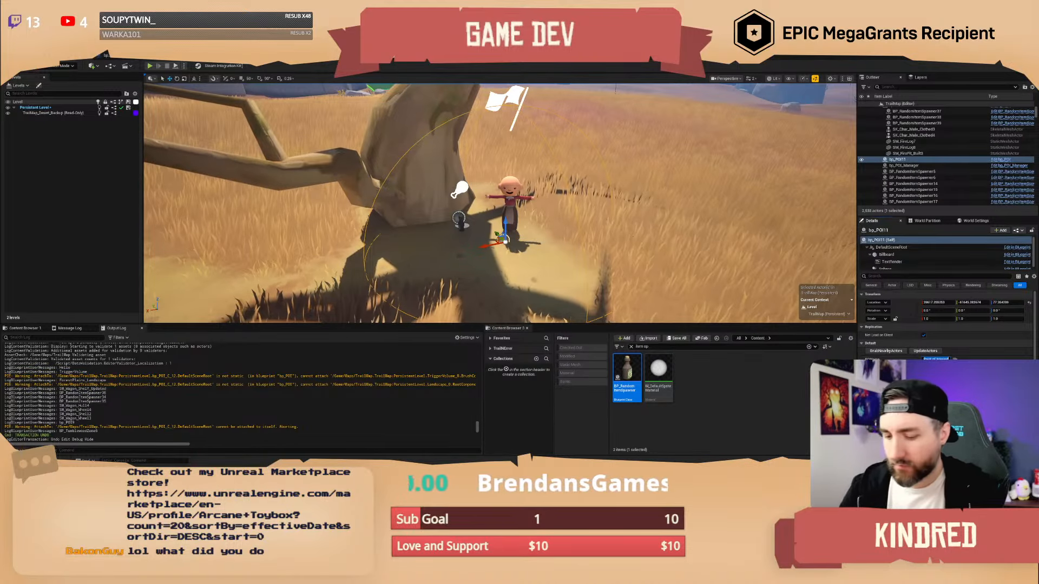
pyautogui.write('Hiding P')
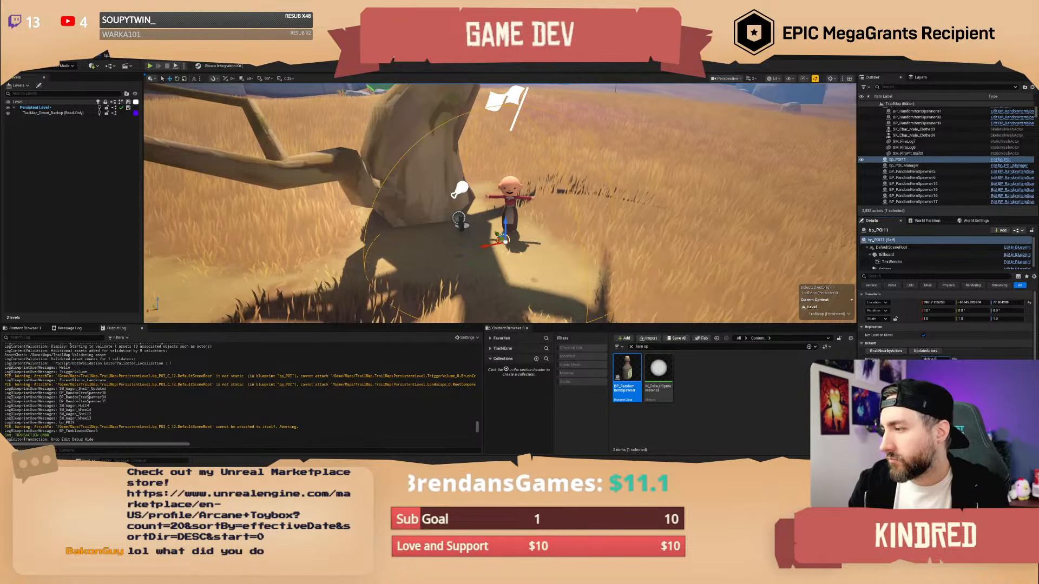
pyautogui.write('rom Light')
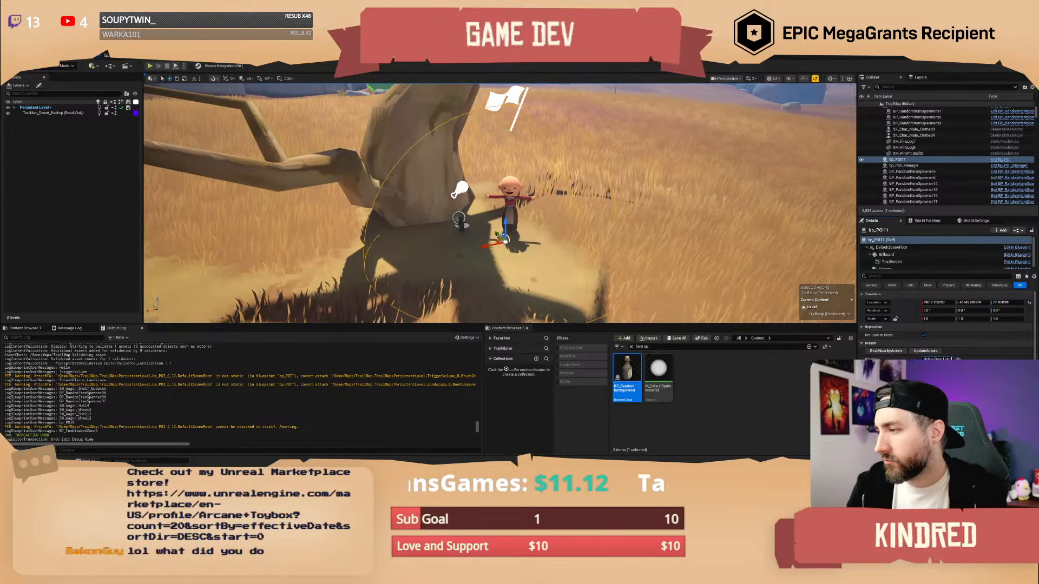
pyautogui.write('ning')
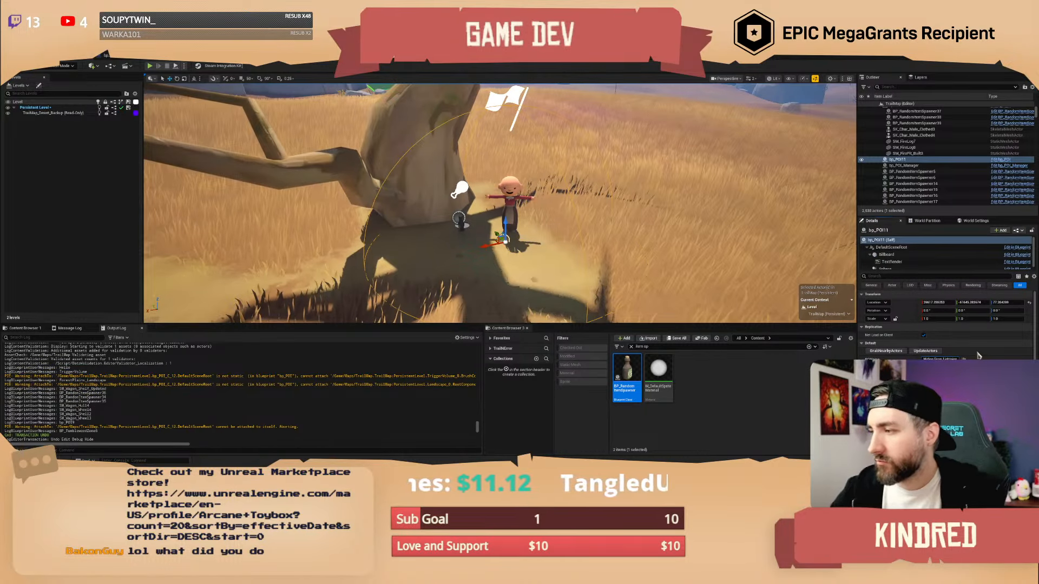
pyautogui.press('Return')
pyautogui.press('f')
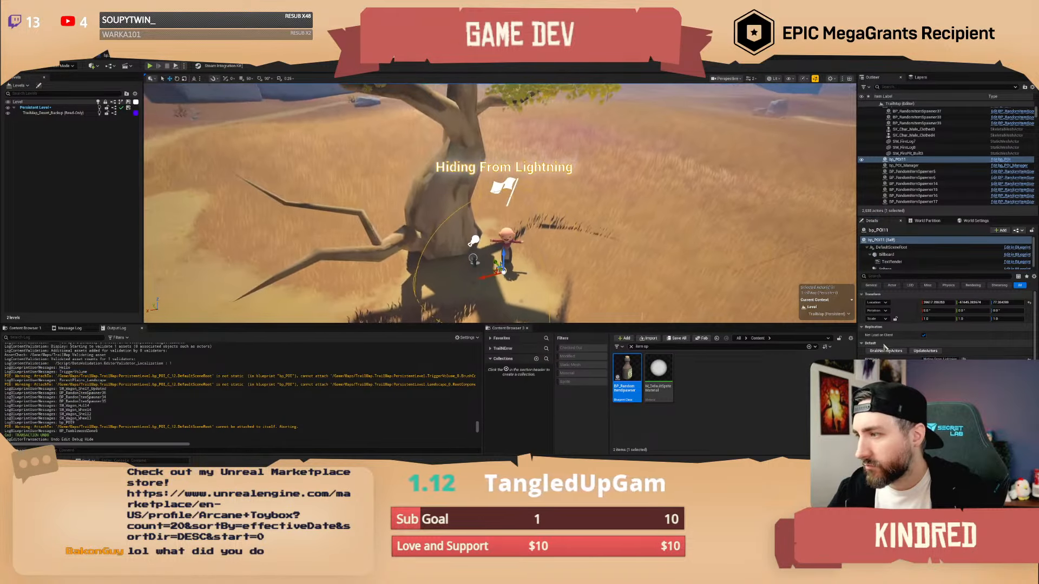
# - Run GrabNearbyActors on the Hiding From Lightning POI and save the level
pyautogui.click(885, 351)
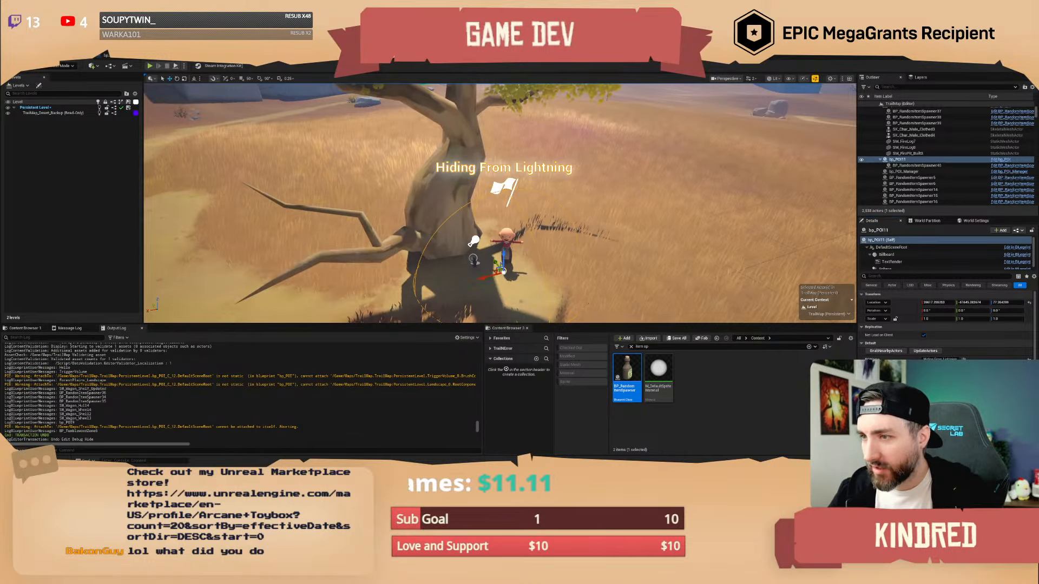
pyautogui.moveTo(500, 203); pyautogui.dragTo(500, 254, button='right')
pyautogui.press('Escape')
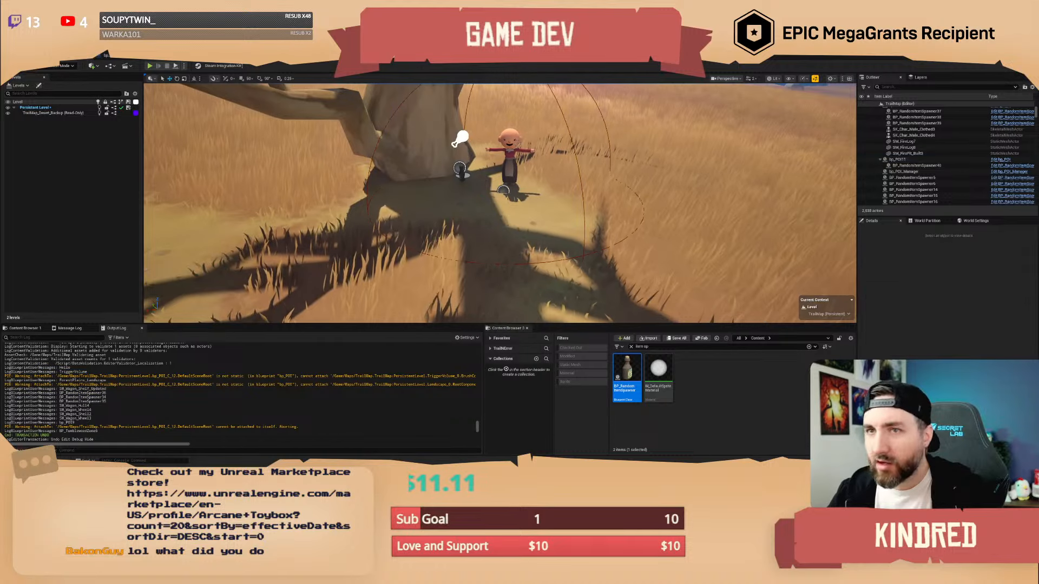
pyautogui.hotkey('ctrl', 's')
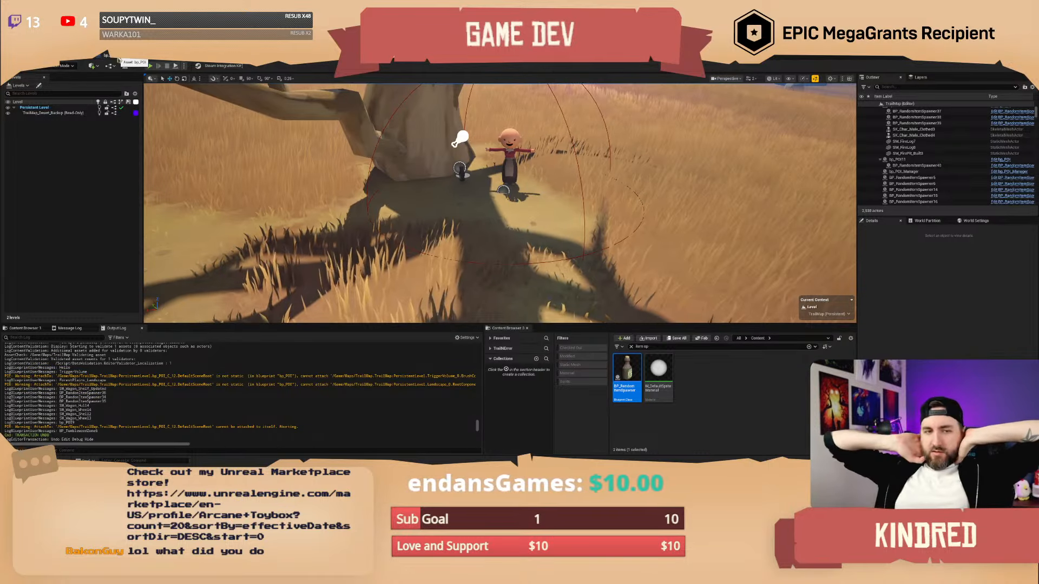
# - Check bp_POI's whitelist entry for skeletal mesh actors against the class of the female character in the level
pyautogui.click(118, 59)
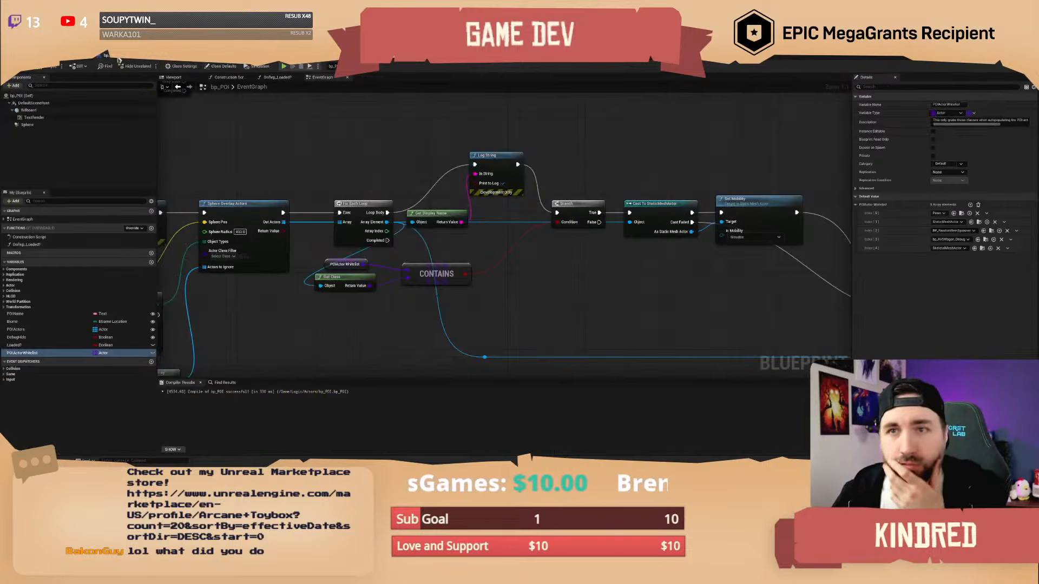
pyautogui.click(957, 250)
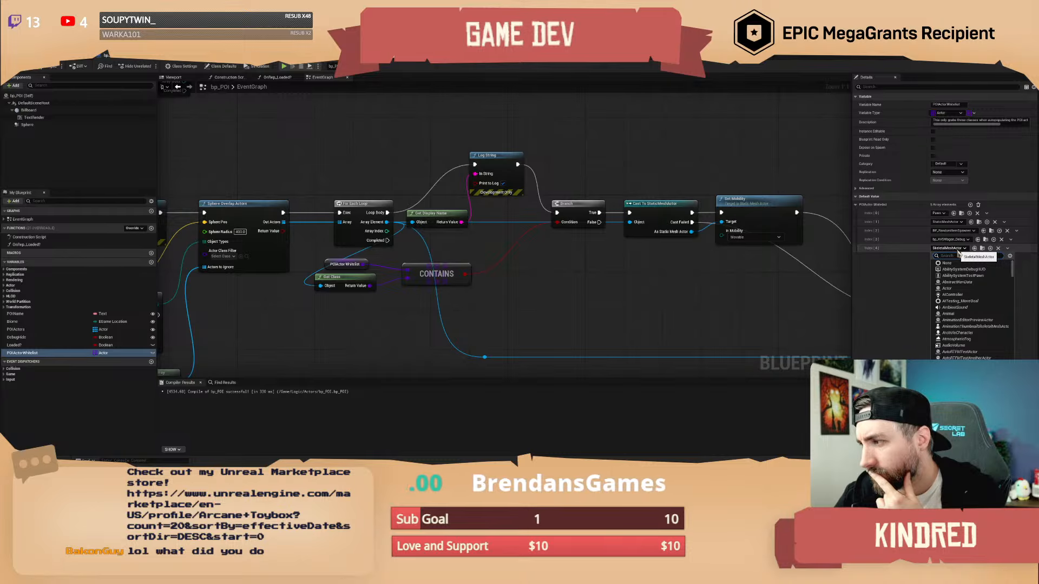
pyautogui.write('skeletal')
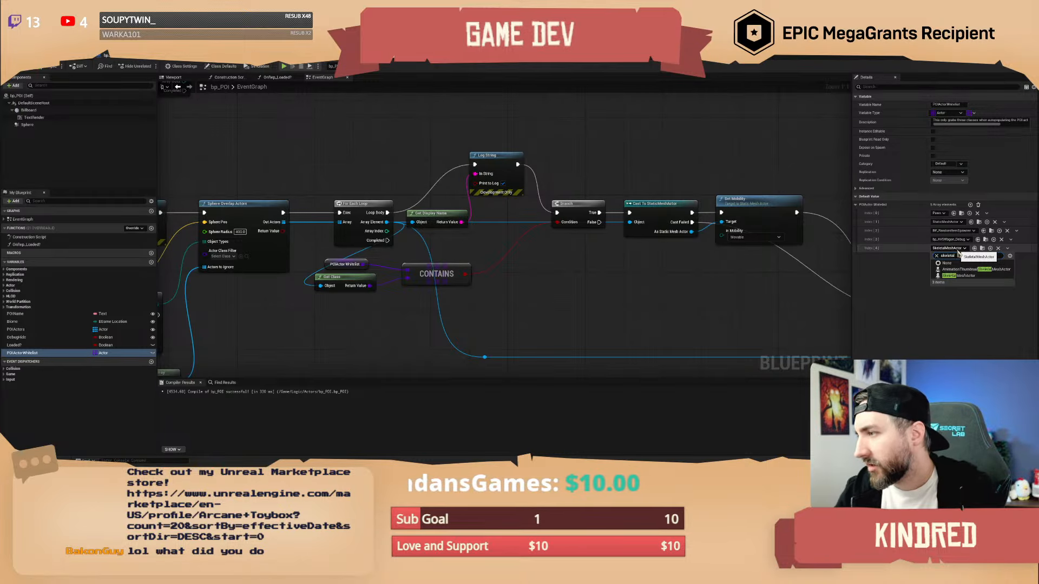
pyautogui.click(772, 282)
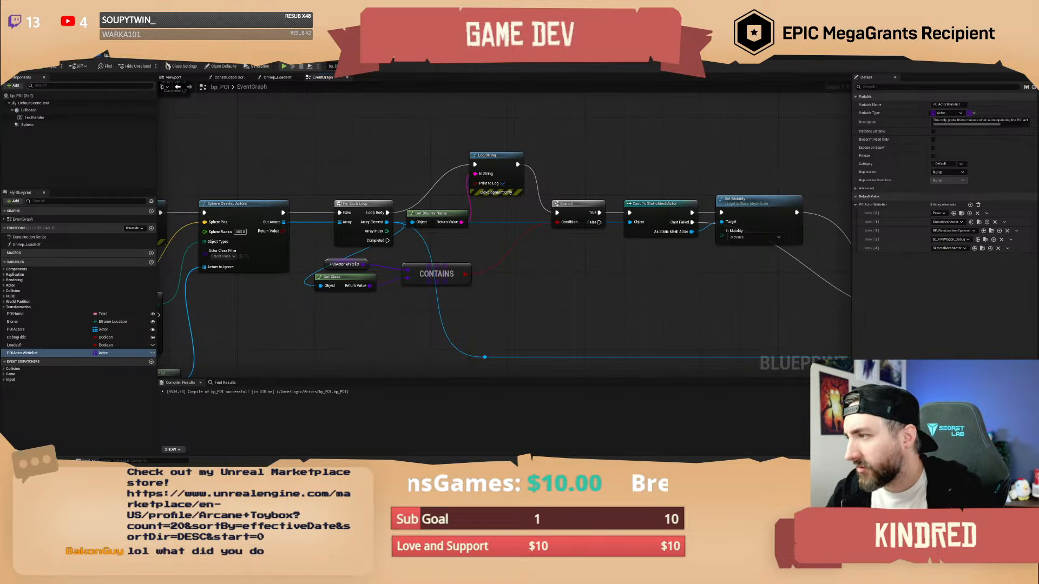
pyautogui.click(59, 55)
pyautogui.click(509, 157)
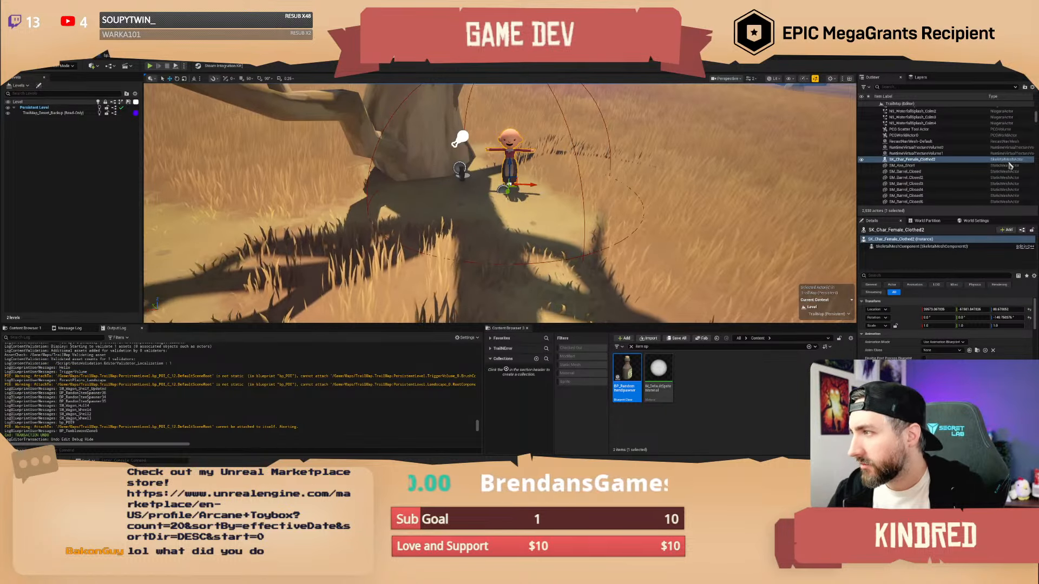
# - Review the GrabNearbyActors graph in bp_POI, including the object type options feeding its Sphere Overlap Actors node
pyautogui.press('s')
pyautogui.moveTo(595, 189); pyautogui.dragTo(649, 188, button='right')
pyautogui.scroll(-6, 644, 136)
pyautogui.press('w')
pyautogui.scroll(-3, 671, 174)
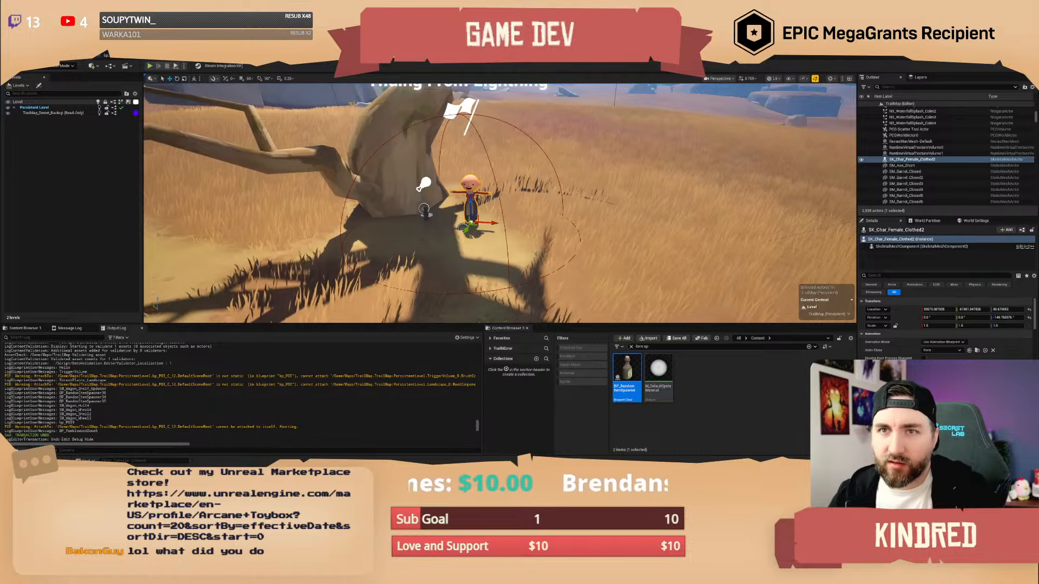
pyautogui.click(118, 58)
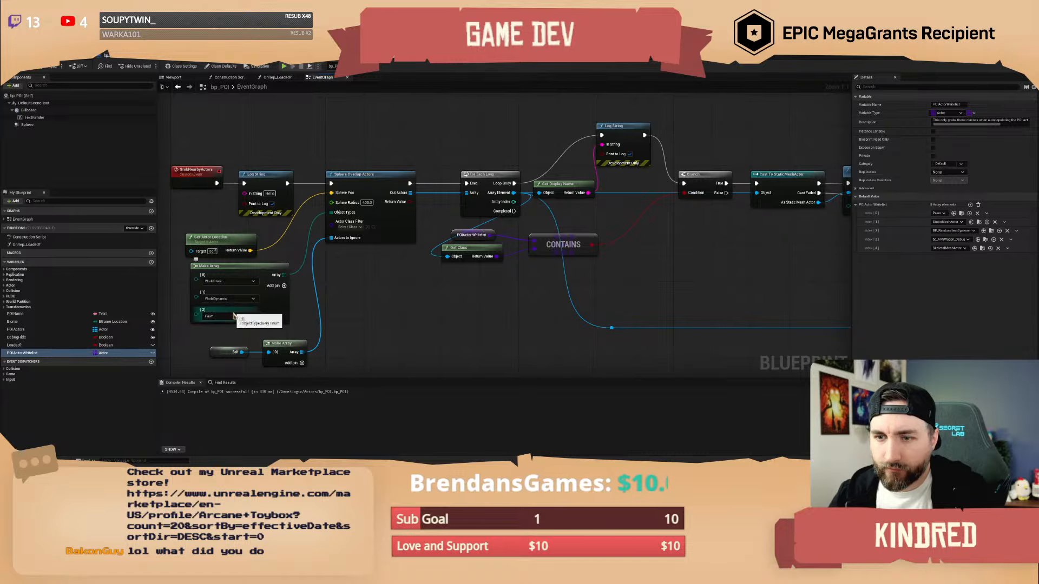
pyautogui.click(237, 281)
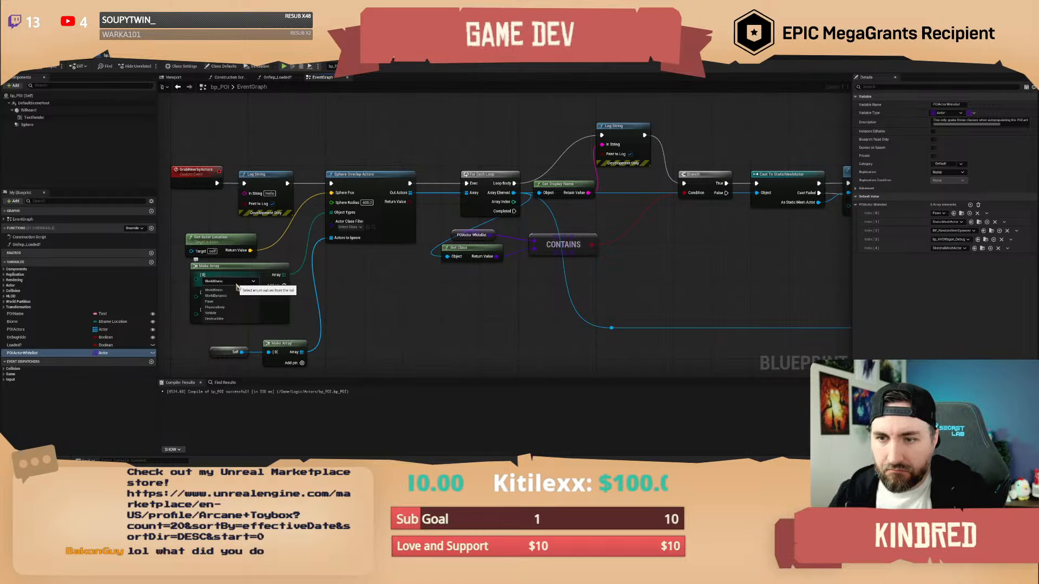
pyautogui.click(236, 288)
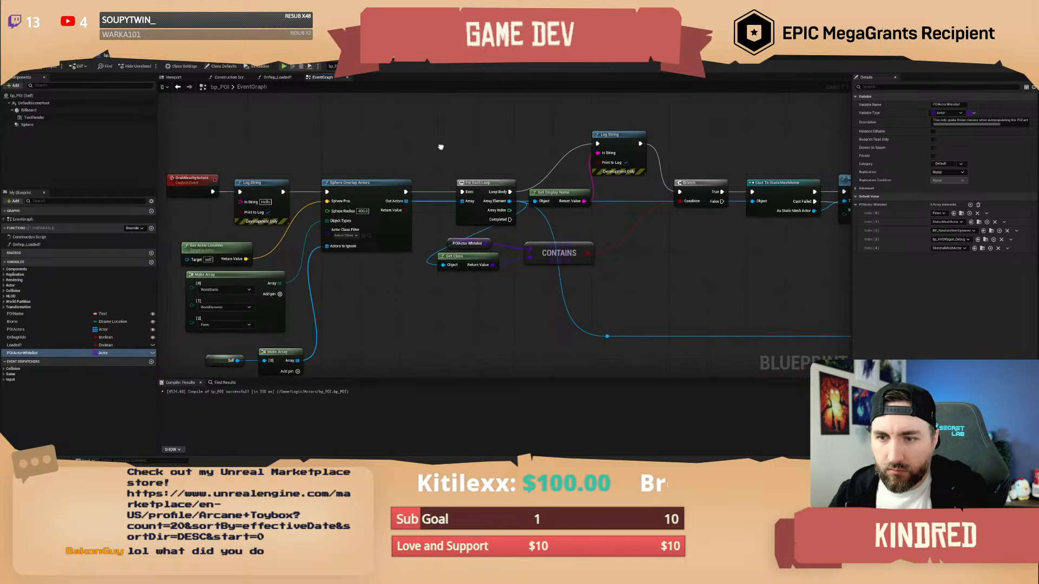
pyautogui.scroll(-1, 440, 152)
pyautogui.moveTo(514, 175); pyautogui.dragTo(411, 186, button='right')
pyautogui.moveTo(551, 256); pyautogui.dragTo(507, 272, button='right')
pyautogui.scroll(-1, 481, 276)
pyautogui.moveTo(327, 184); pyautogui.dragTo(448, 183, button='right')
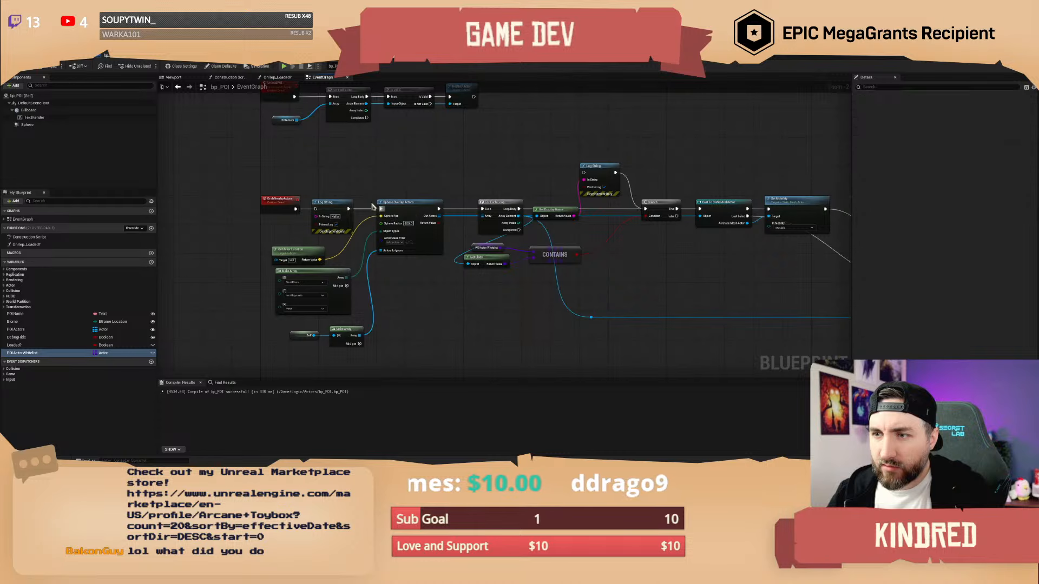
# - Delete both Log String debug nodes and the Get Display Name node from the GrabNearbyActors graph
pyautogui.click(330, 207)
pyautogui.press('Delete')
pyautogui.click(605, 178)
pyautogui.press('Delete')
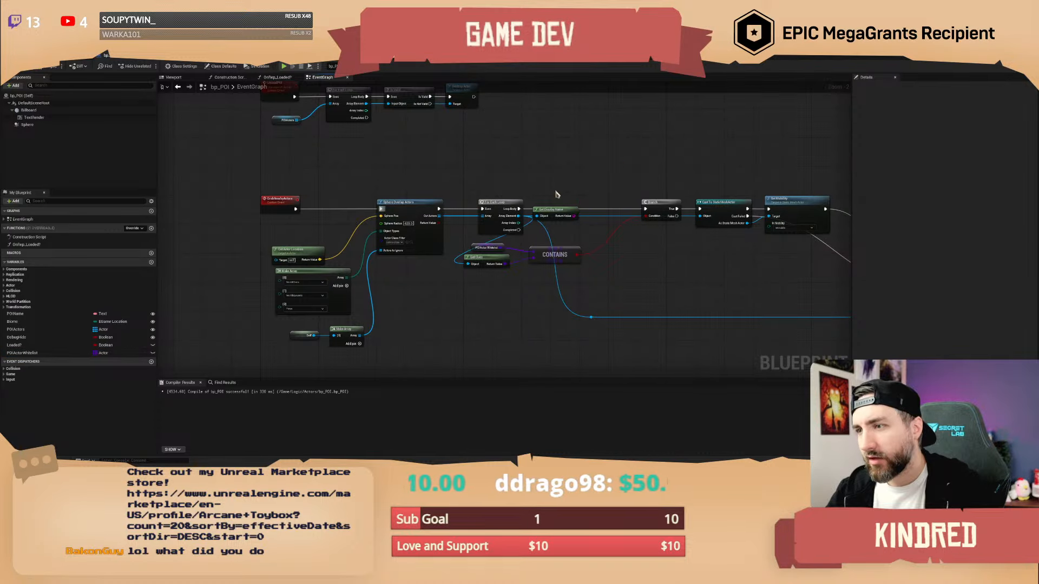
pyautogui.click(567, 219)
pyautogui.press('Delete')
# - Tidy the GrabNearbyActors graph by repositioning the whitelist check nodes and the input nodes around Sphere Overlap Actors
pyautogui.moveTo(594, 184); pyautogui.dragTo(452, 202, button='right')
pyautogui.moveTo(451, 293); pyautogui.dragTo(337, 261)
pyautogui.moveTo(420, 272); pyautogui.dragTo(493, 254)
pyautogui.moveTo(576, 275); pyautogui.dragTo(411, 264, button='right')
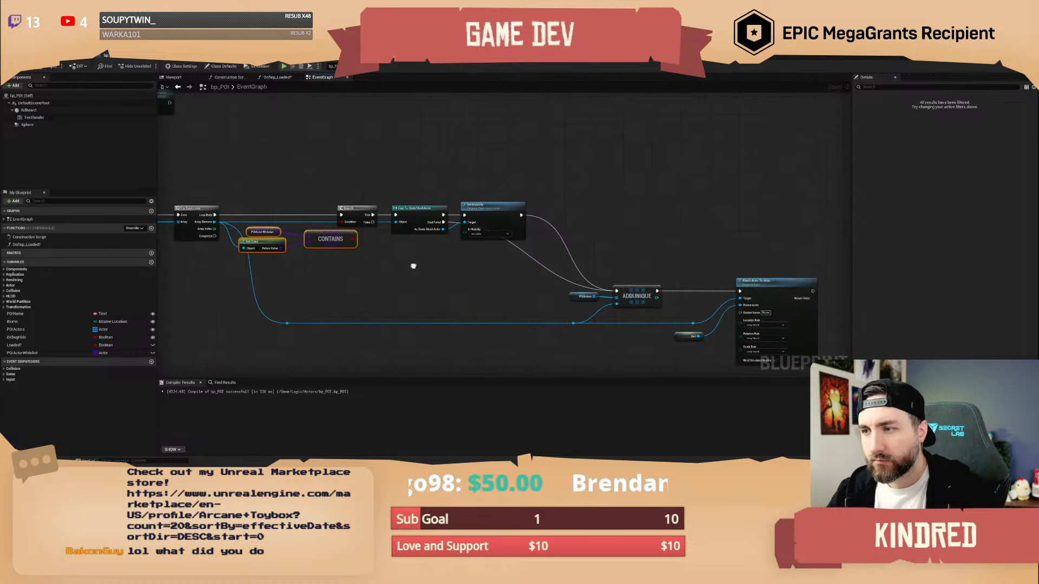
pyautogui.moveTo(372, 185); pyautogui.dragTo(476, 256)
pyautogui.moveTo(492, 214); pyautogui.dragTo(533, 217)
pyautogui.click(475, 174)
pyautogui.moveTo(319, 179); pyautogui.dragTo(466, 179, button='right')
pyautogui.moveTo(293, 252); pyautogui.dragTo(249, 257)
pyautogui.moveTo(400, 313); pyautogui.dragTo(282, 316)
pyautogui.moveTo(367, 314); pyautogui.dragTo(392, 323, button='right')
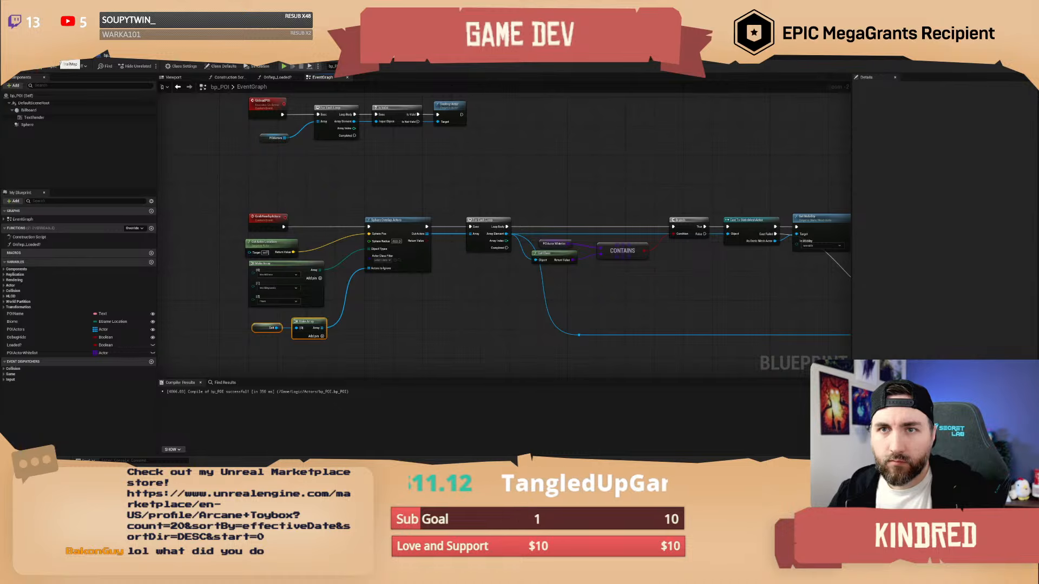
# - Return to the TrailMap level, look over the Hiding From Lightning point of interest and save the level
pyautogui.click(71, 59)
pyautogui.moveTo(573, 238); pyautogui.dragTo(586, 199, button='right')
pyautogui.press('Escape')
pyautogui.press('s')
pyautogui.scroll(1, 572, 219)
pyautogui.click(463, 143)
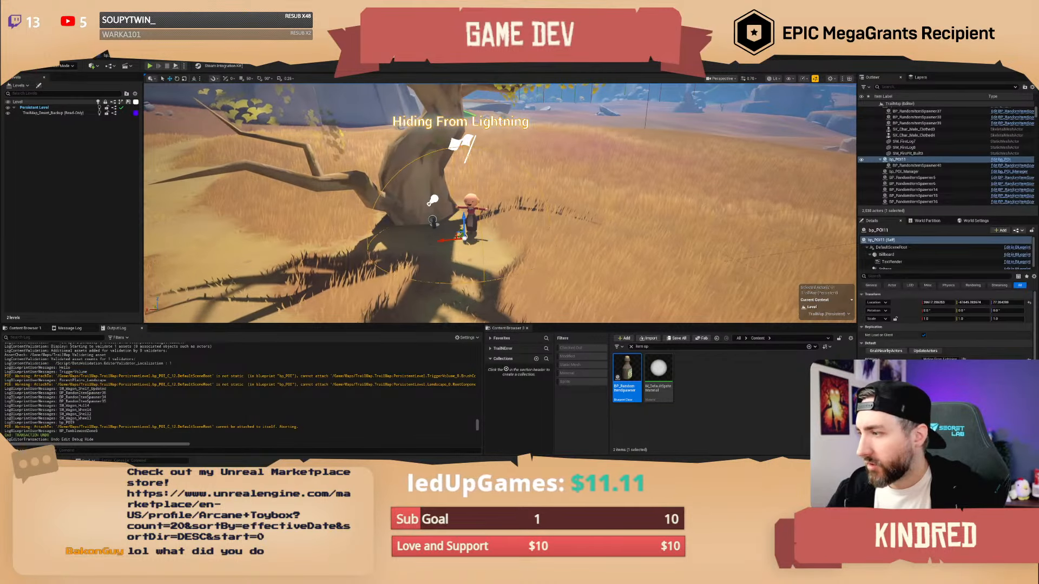
pyautogui.press('Escape')
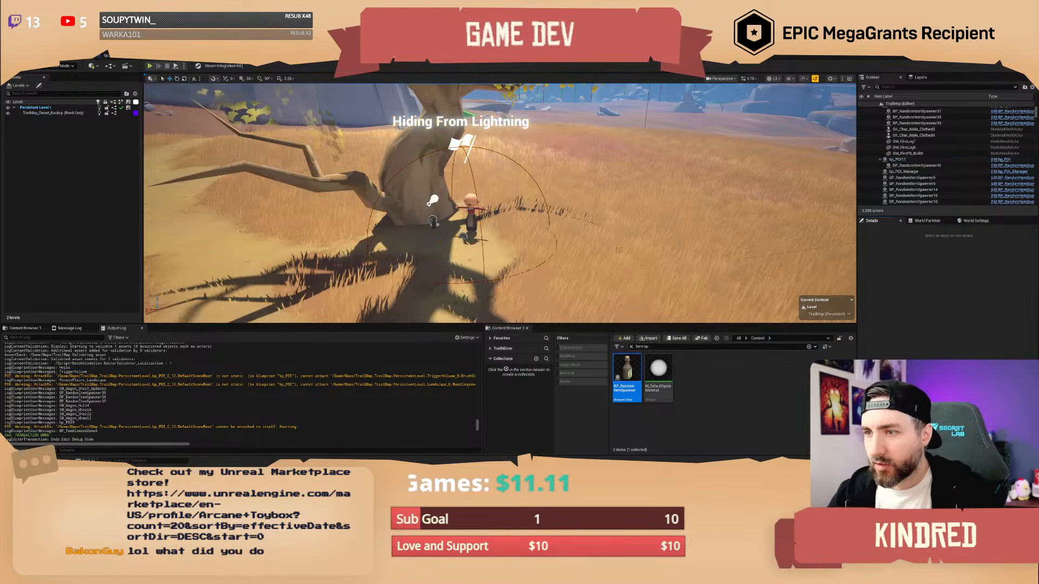
pyautogui.press('s')
pyautogui.moveTo(627, 275); pyautogui.dragTo(620, 255, button='right')
pyautogui.scroll(1, 563, 259)
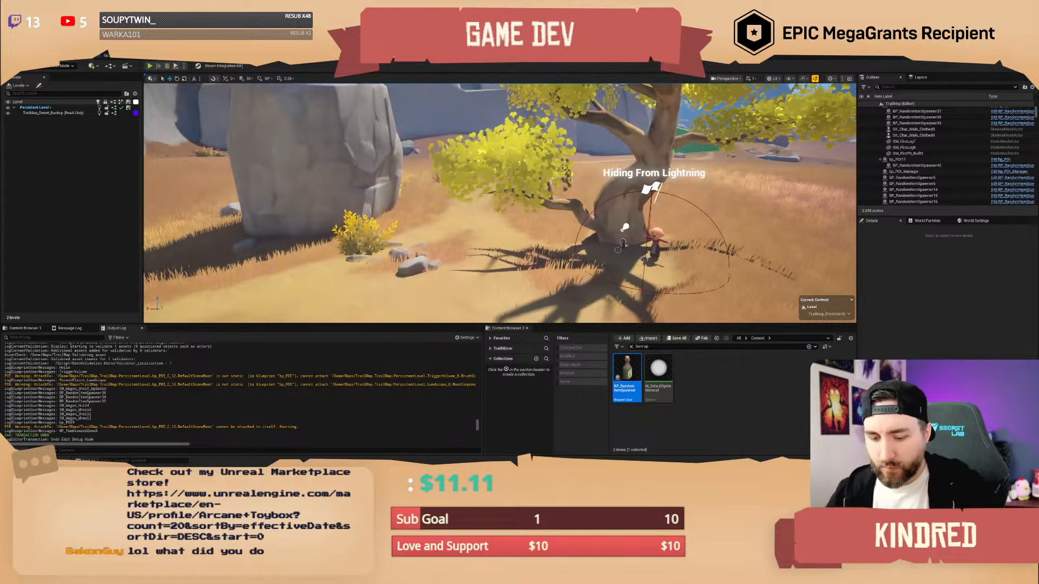
pyautogui.hotkey('ctrl', 's')
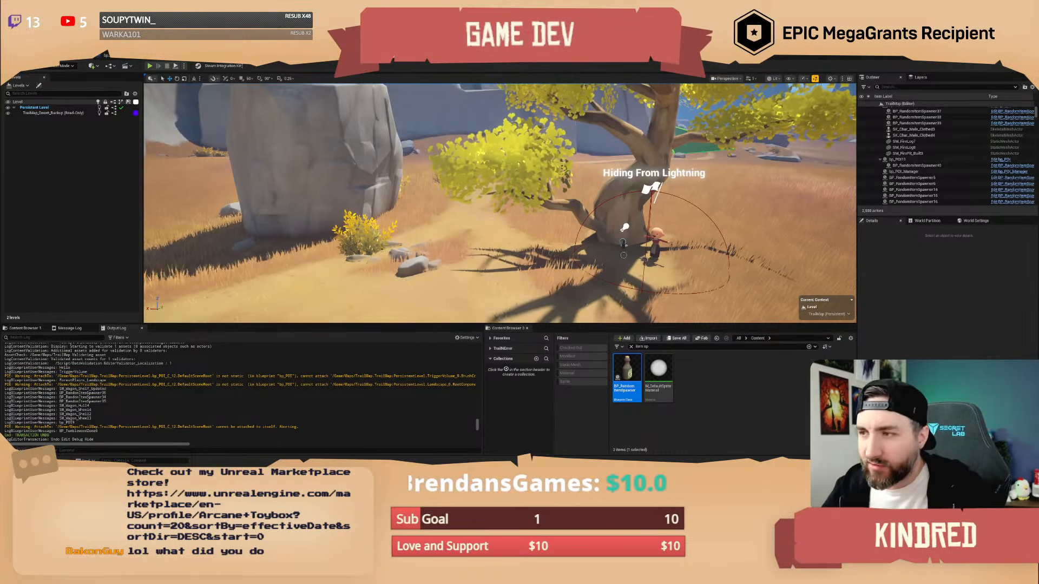
# - Place a BP_RandomItemSpawner on the ground in the shaded gap between the large canyon rocks
pyautogui.moveTo(618, 250); pyautogui.dragTo(741, 194, button='right')
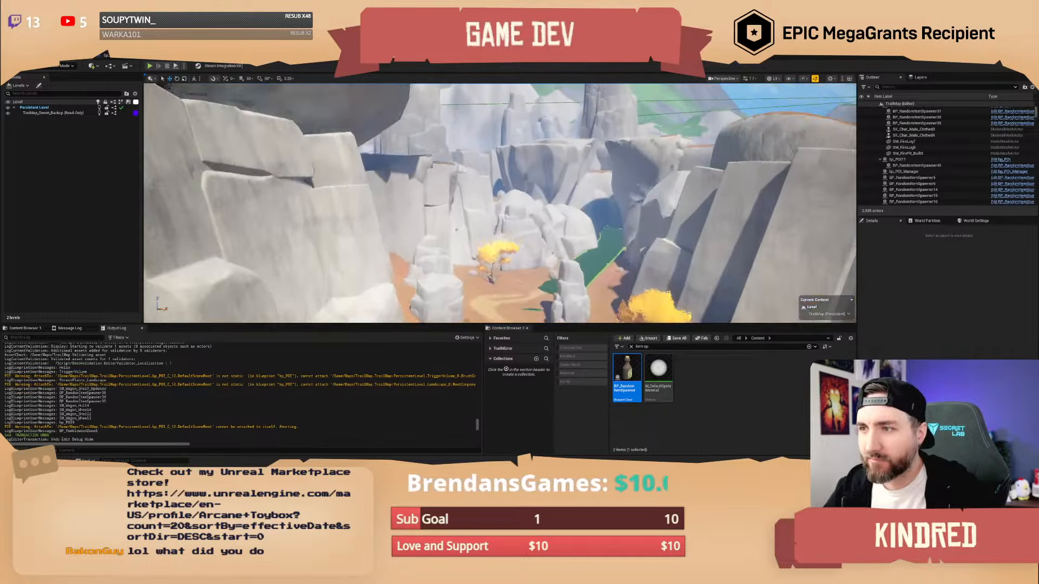
pyautogui.moveTo(499, 203); pyautogui.dragTo(595, 249, button='right')
pyautogui.scroll(-2, 470, 238)
pyautogui.scroll(-3, 484, 200)
pyautogui.scroll(-2, 520, 255)
pyautogui.scroll(-1, 618, 258)
pyautogui.press('g')
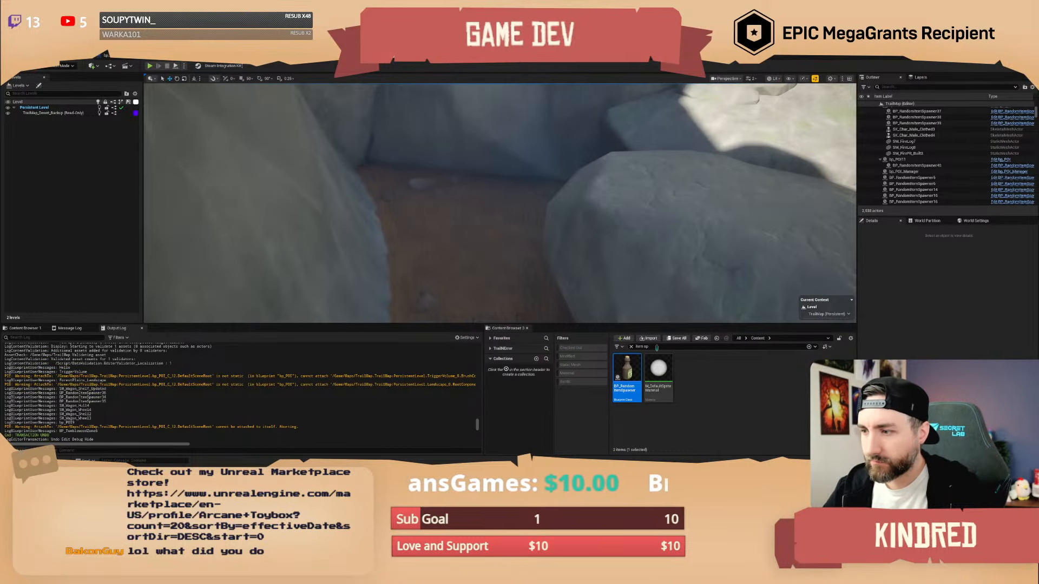
pyautogui.moveTo(626, 373); pyautogui.dragTo(511, 181)
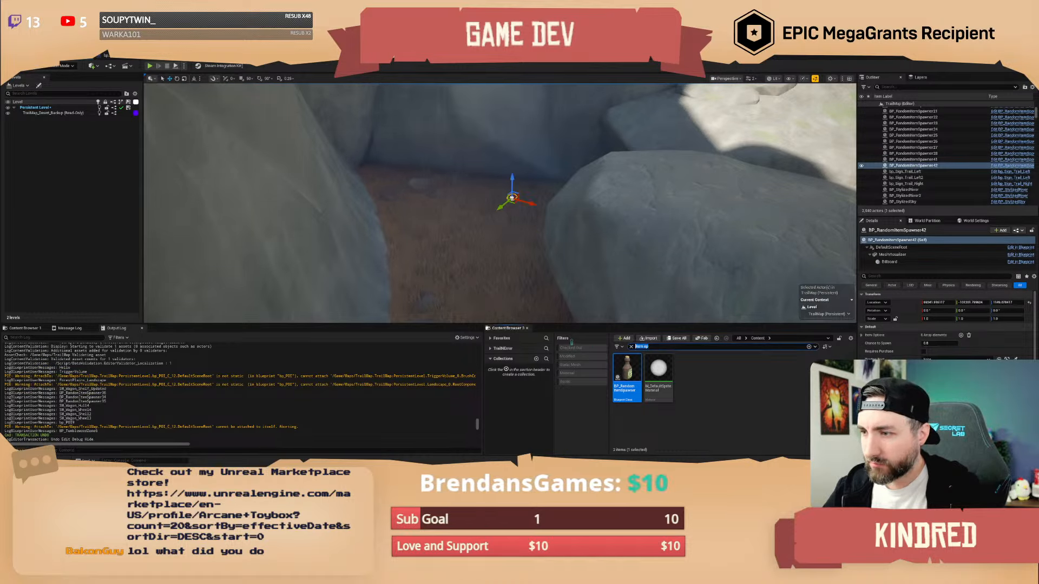
# - Find the wagon assets and place the wagon hull and shell together between the rocks, tilted into the ground
pyautogui.write('wagon')
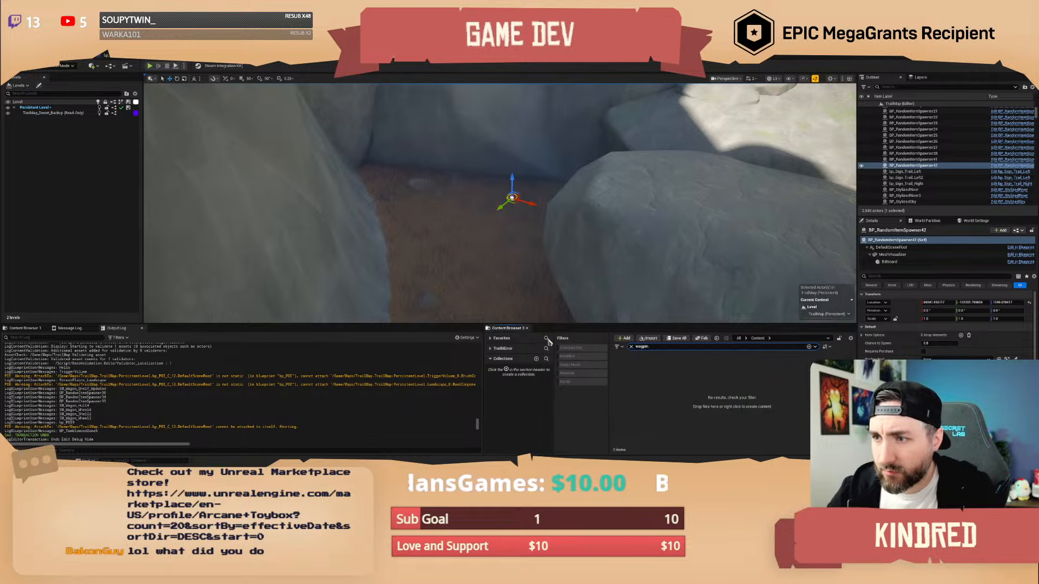
pyautogui.press('w')
pyautogui.moveTo(622, 244); pyautogui.dragTo(630, 265, button='right')
pyautogui.scroll(-1, 630, 262)
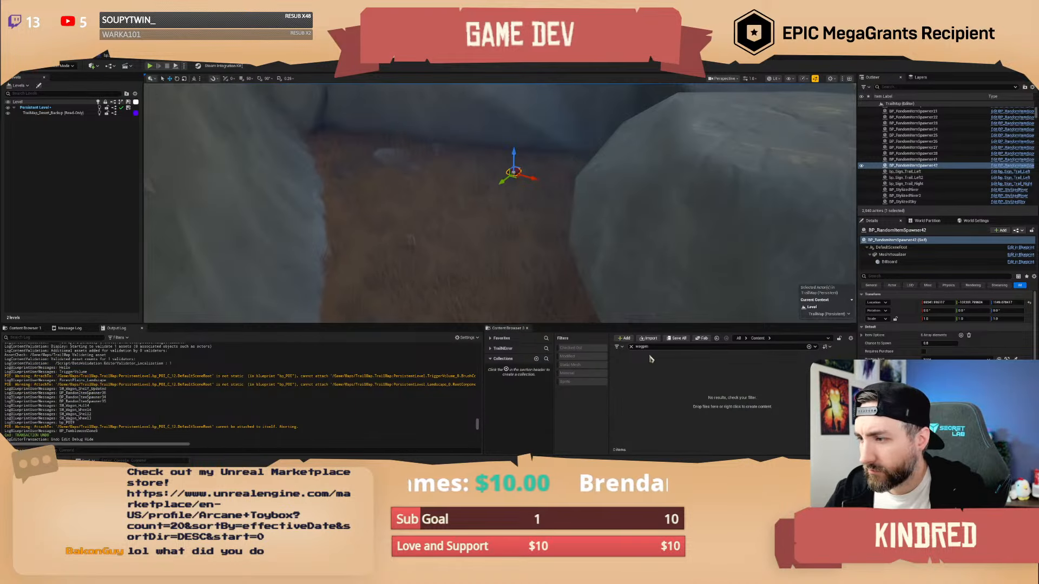
pyautogui.write('wagon')
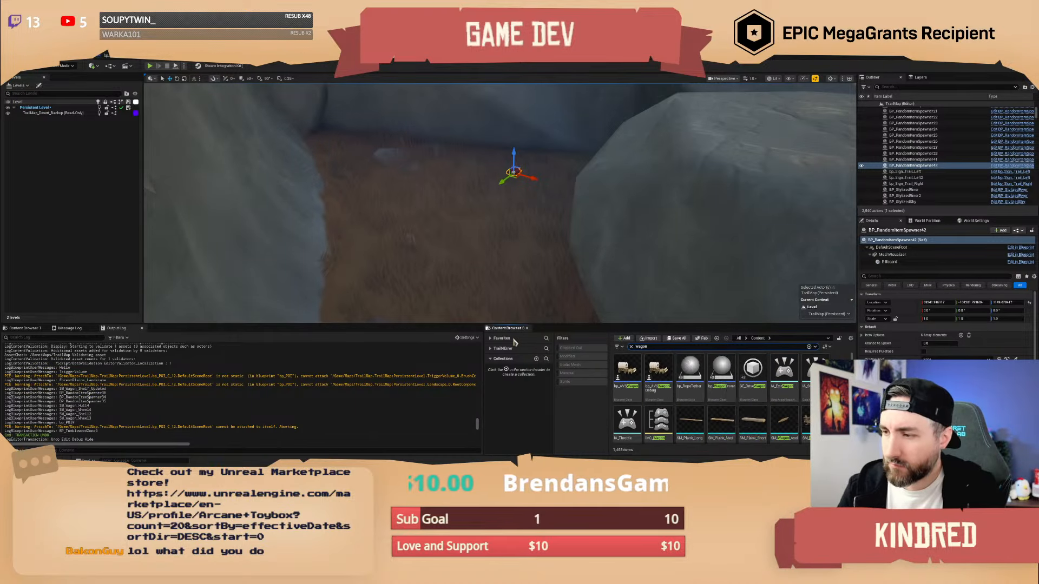
pyautogui.moveTo(676, 244); pyautogui.dragTo(649, 243, button='right')
pyautogui.press('s')
pyautogui.scroll(-3, 771, 407)
pyautogui.click(805, 407)
pyautogui.scroll(-2, 752, 408)
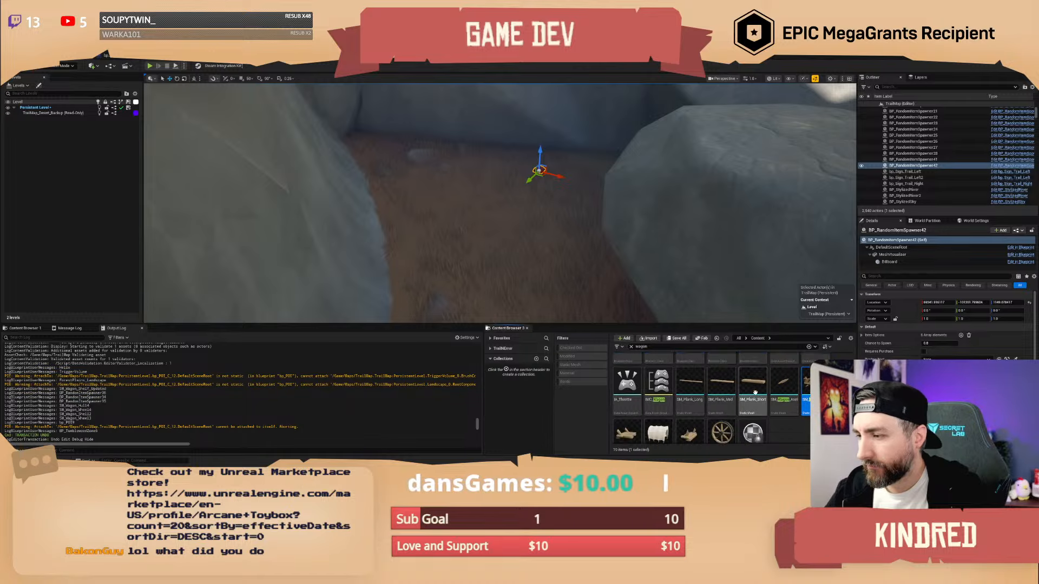
pyautogui.keyDown('ctrl'); pyautogui.click(659, 426); pyautogui.keyUp('ctrl')
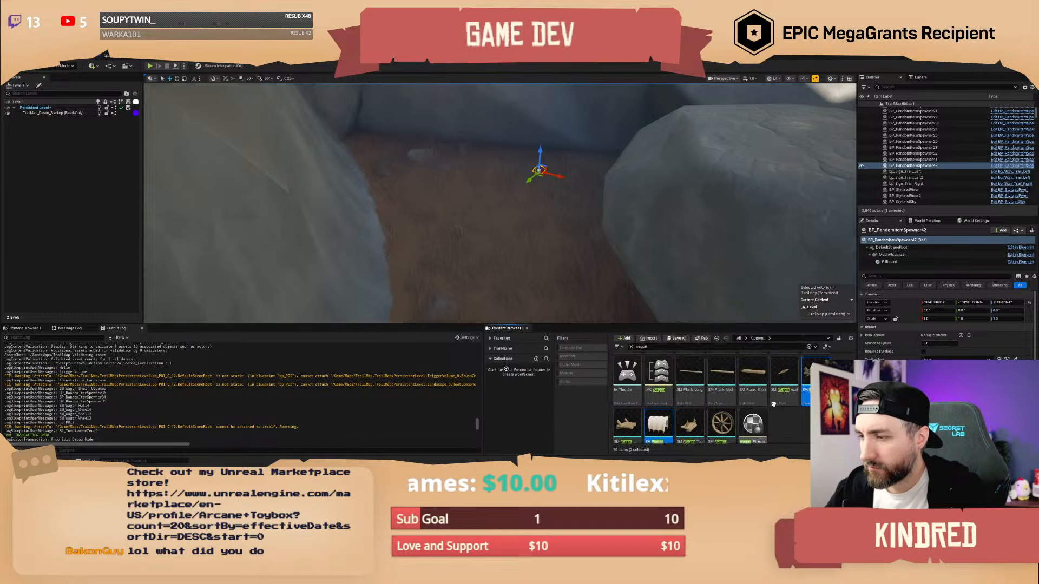
pyautogui.moveTo(658, 426); pyautogui.dragTo(468, 196)
pyautogui.press('e')
pyautogui.press('w')
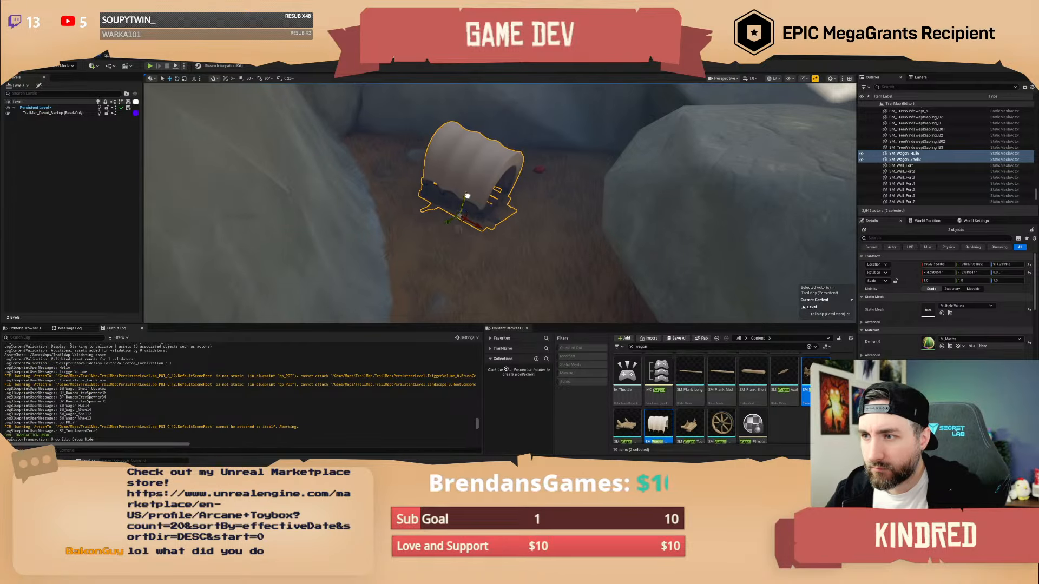
# - Put one random item spawner inside the wagon's opening and set two more on the ground beside the hull
pyautogui.press('Escape')
pyautogui.moveTo(518, 210); pyautogui.dragTo(514, 233, button='right')
pyautogui.press('w')
pyautogui.scroll(-6, 518, 210)
pyautogui.press('w')
pyautogui.scroll(-2, 518, 211)
pyautogui.click(585, 164)
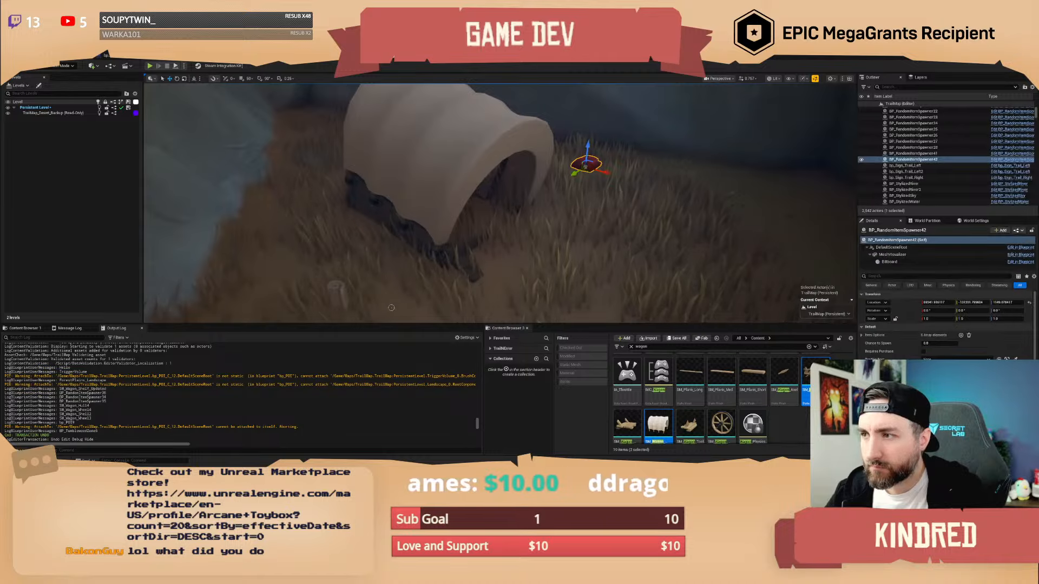
pyautogui.moveTo(593, 160); pyautogui.dragTo(489, 172)
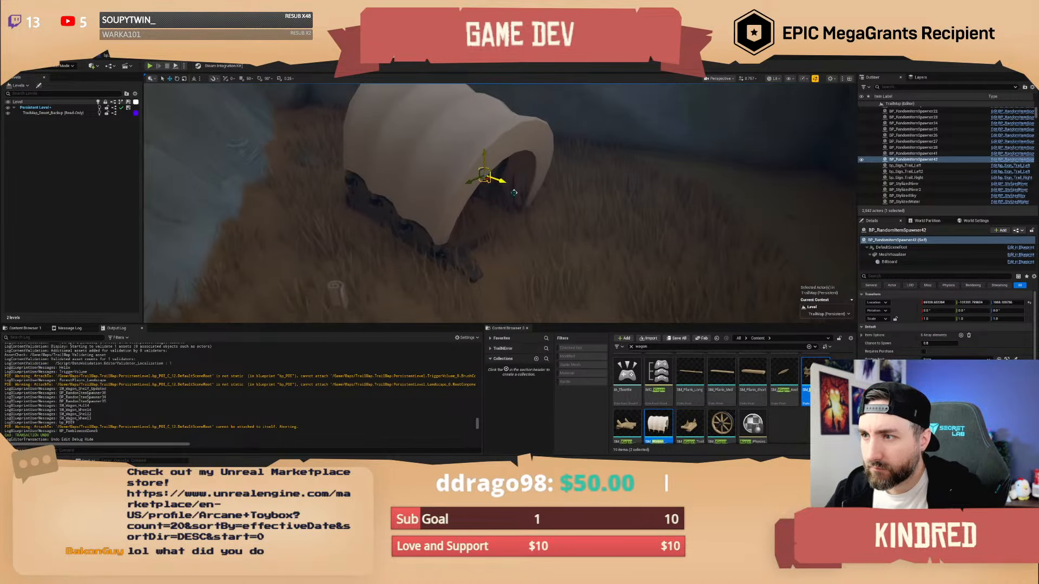
pyautogui.press('d')
pyautogui.moveTo(518, 244); pyautogui.dragTo(393, 253, button='right')
pyautogui.press('a')
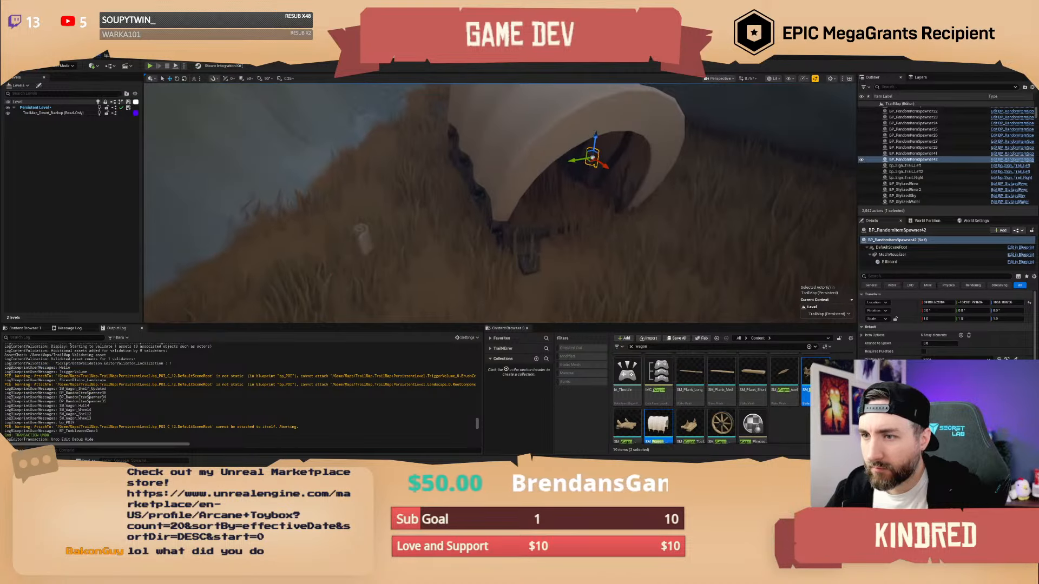
pyautogui.click(367, 242)
pyautogui.moveTo(358, 242); pyautogui.dragTo(449, 215)
# - Place a wagon wheel lying flat on the ground in front of the wagon's opening
pyautogui.press('s')
pyautogui.scroll(-1, 449, 192)
pyautogui.moveTo(449, 216); pyautogui.dragTo(487, 162, button='right')
pyautogui.moveTo(721, 425); pyautogui.dragTo(606, 254)
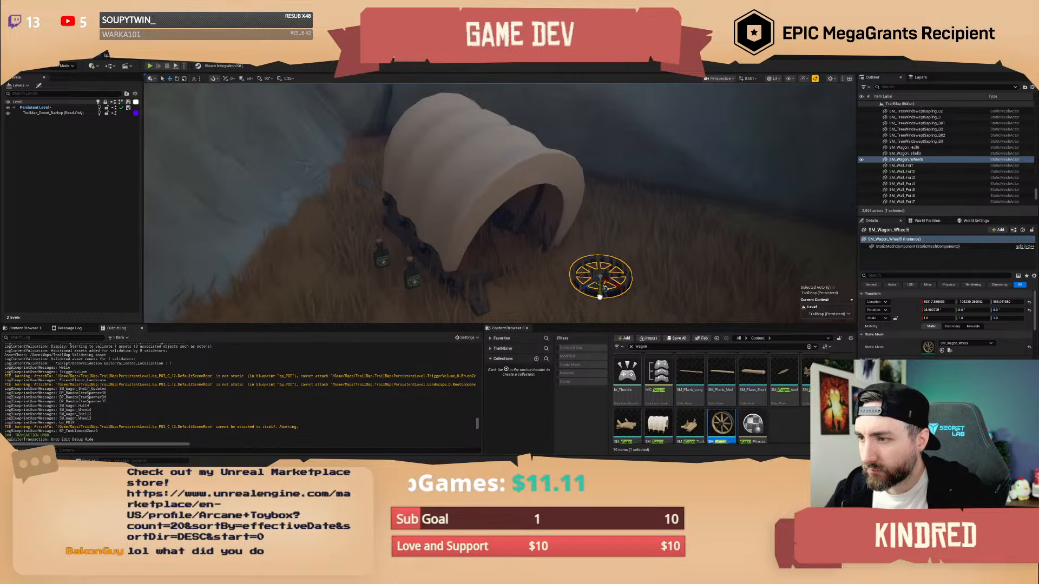
pyautogui.press('Escape')
# - Place a wagon axle on the ground next to the loose wheel and rotate it
pyautogui.press('w')
pyautogui.moveTo(598, 297); pyautogui.dragTo(639, 322, button='right')
pyautogui.press('s')
pyautogui.scroll(-1, 650, 295)
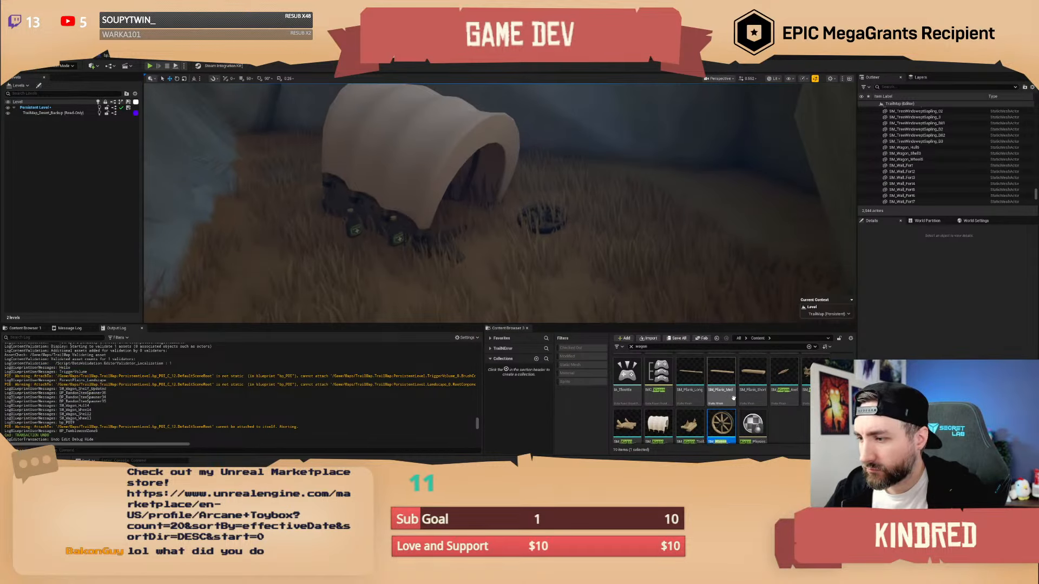
pyautogui.scroll(1, 785, 399)
pyautogui.moveTo(797, 399); pyautogui.dragTo(590, 250)
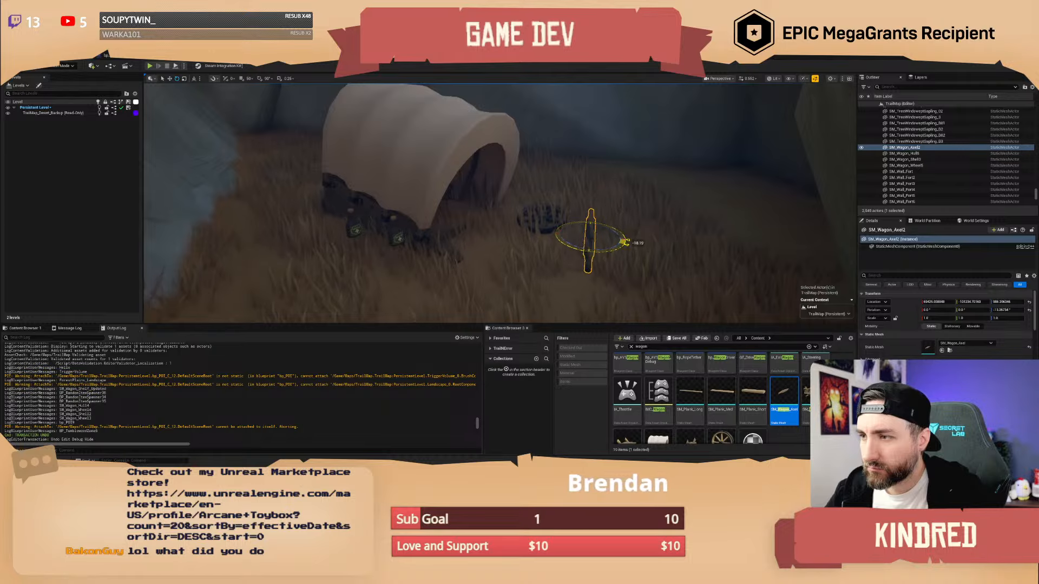
pyautogui.press('Escape')
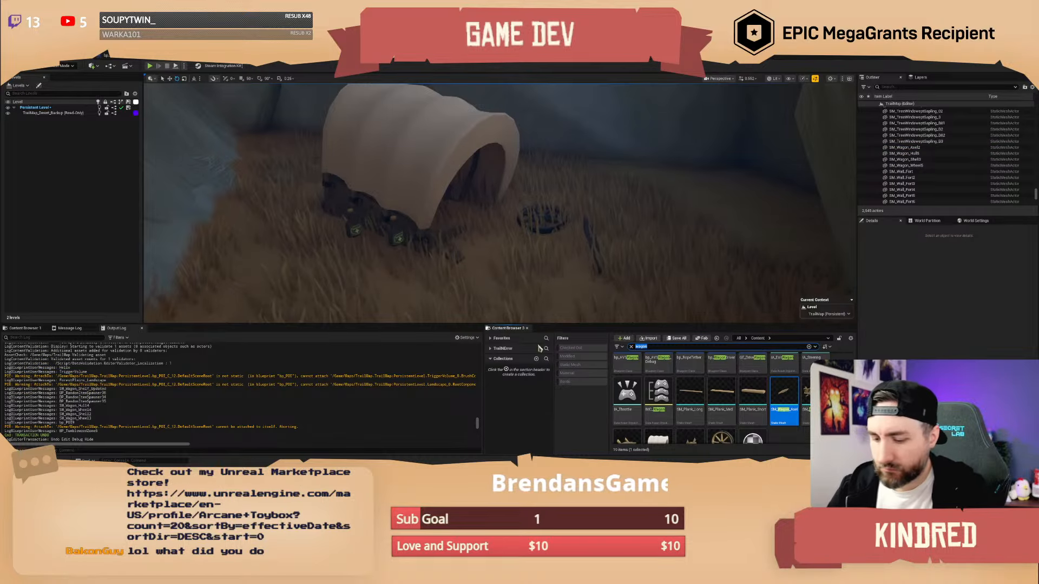
# - Place a bp_POI actor at the wagon's opening and run GrabNearbyActors to attach the wagon parts and item spawners
pyautogui.write('poi')
pyautogui.scroll(-4, 589, 265)
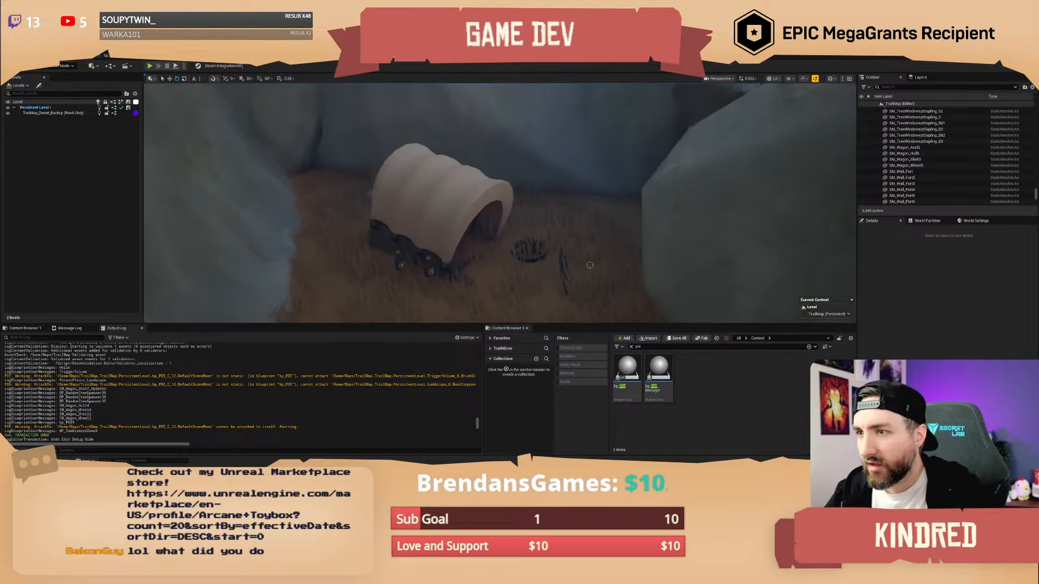
pyautogui.click(617, 358)
pyautogui.moveTo(486, 254)
pyautogui.mouseDown()
pyautogui.moveTo(567, 262)
pyautogui.moveTo(482, 260)
pyautogui.mouseUp()
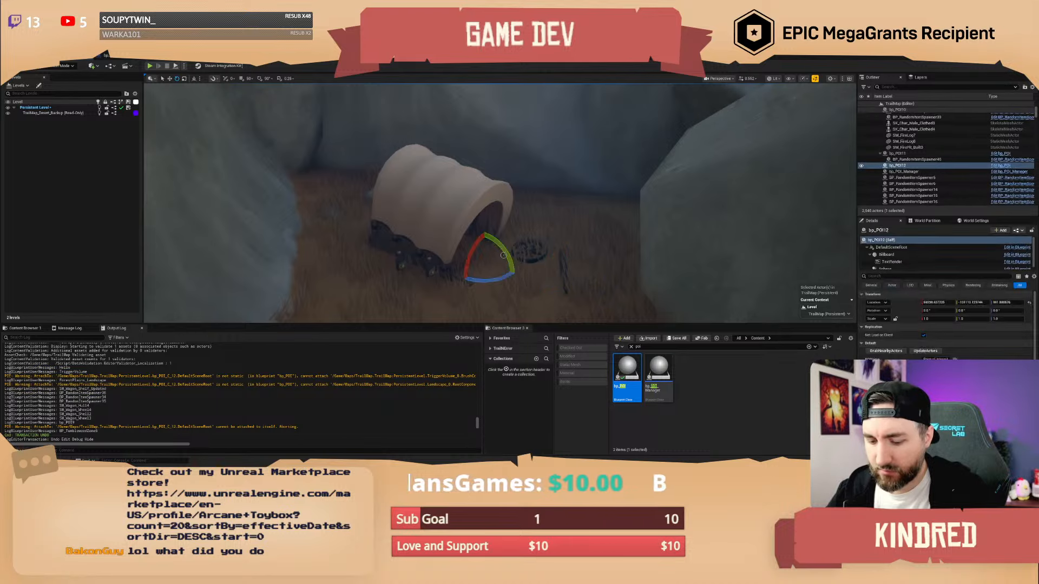
pyautogui.press('g')
pyautogui.moveTo(482, 261)
pyautogui.mouseDown(button='right')
pyautogui.moveTo(462, 279)
pyautogui.moveTo(484, 276)
pyautogui.mouseUp(button='right')
pyautogui.press('w')
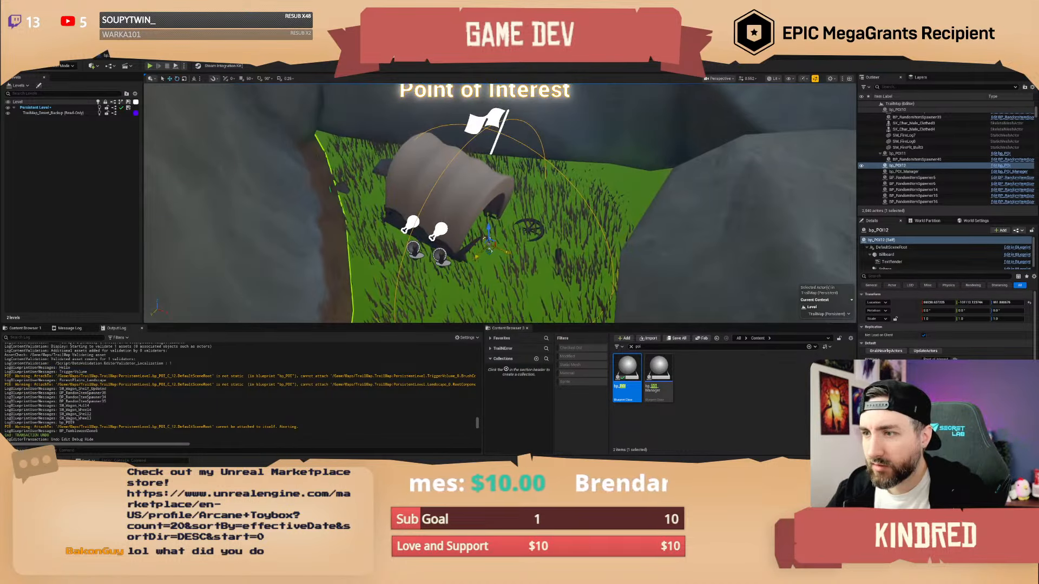
pyautogui.moveTo(492, 238); pyautogui.dragTo(479, 240)
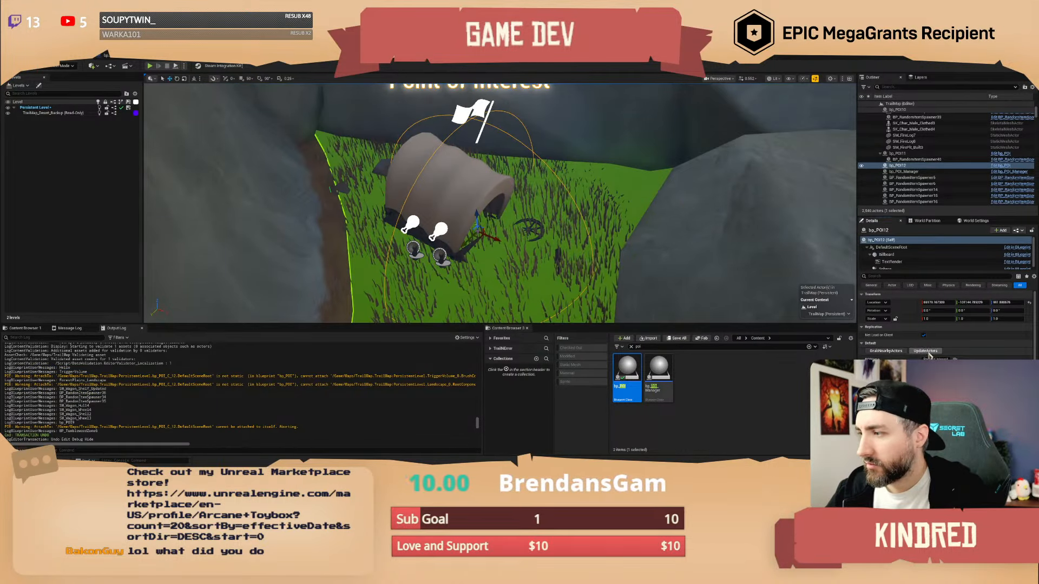
pyautogui.click(926, 351)
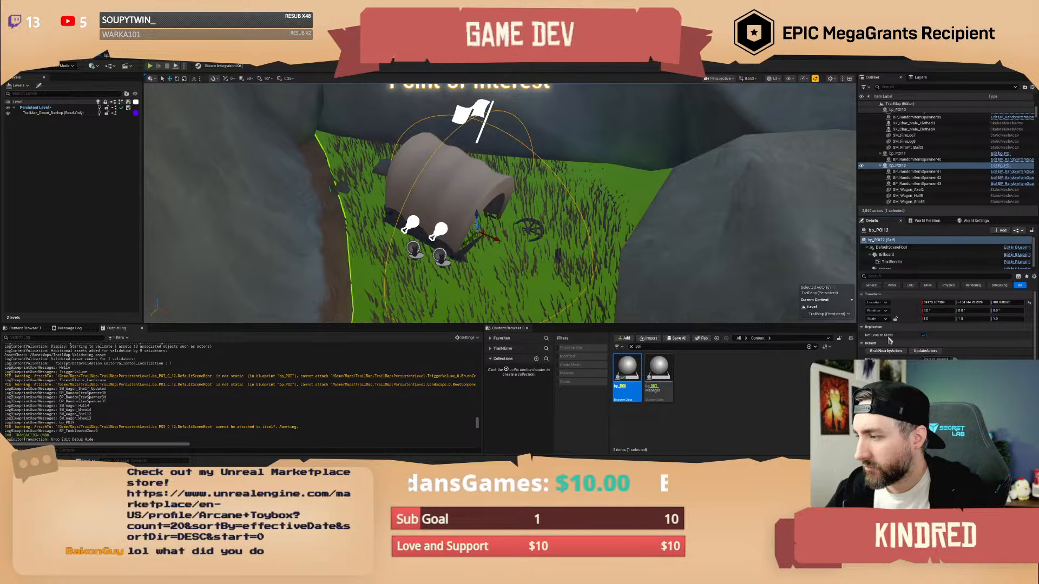
# - Paint the landscape around the crashed wagon to clear the surrounding grass and check the area in game view
pyautogui.press('q')
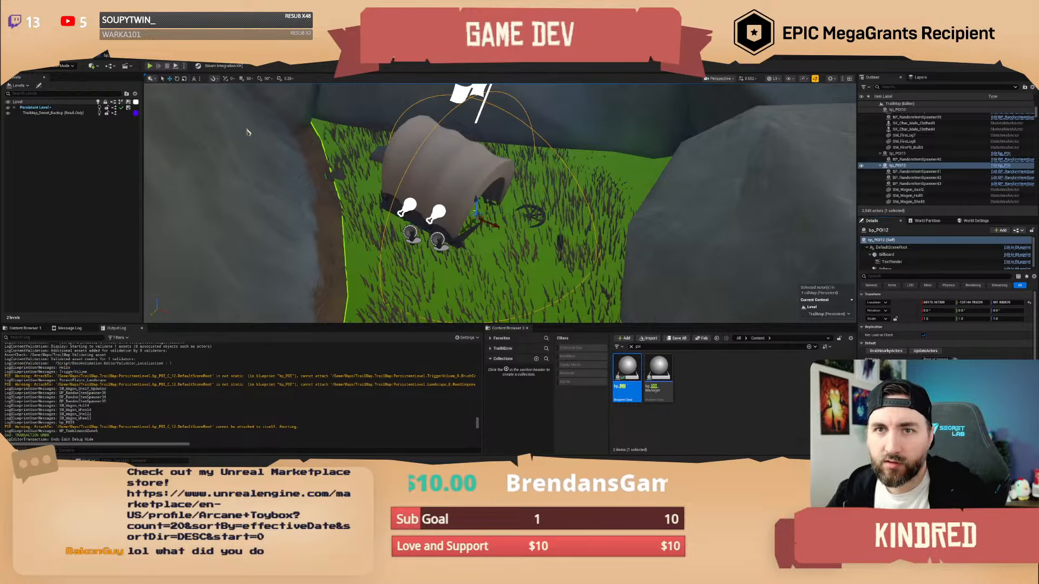
pyautogui.hotkey('shift', '2')
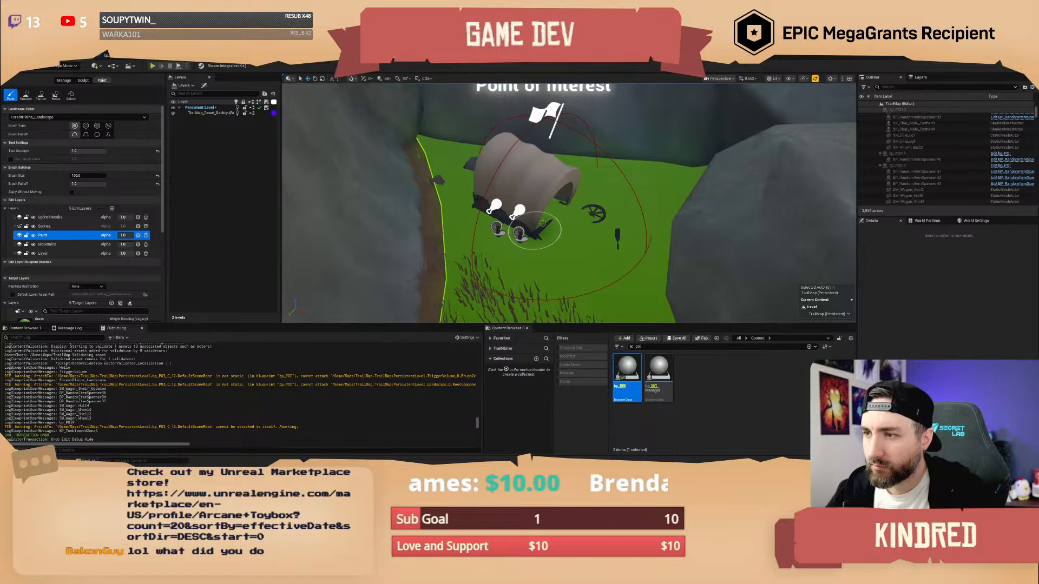
pyautogui.press('g')
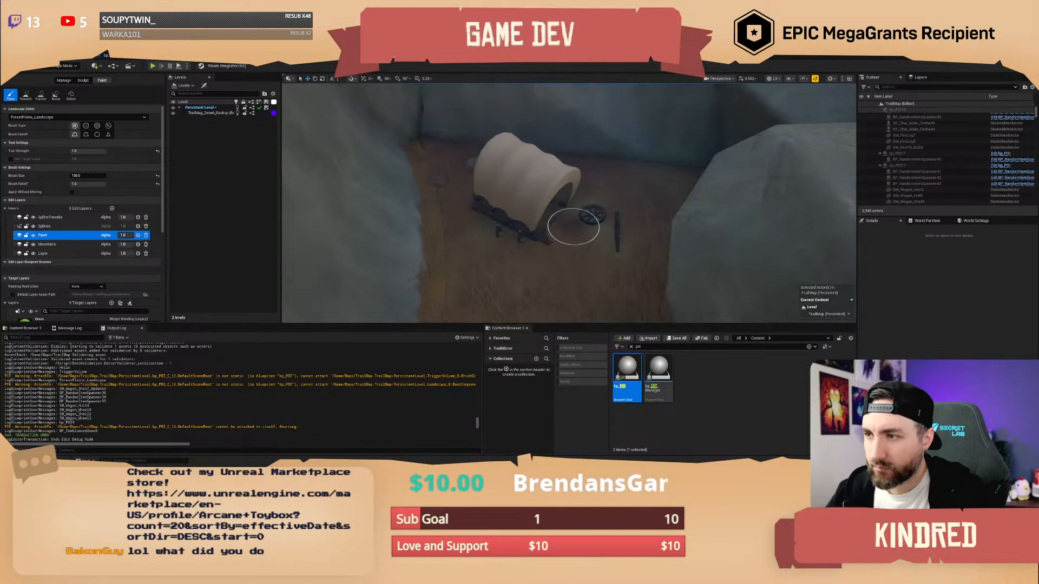
pyautogui.moveTo(575, 230); pyautogui.dragTo(575, 254, button='right')
pyautogui.moveTo(517, 231); pyautogui.dragTo(514, 231, button='right')
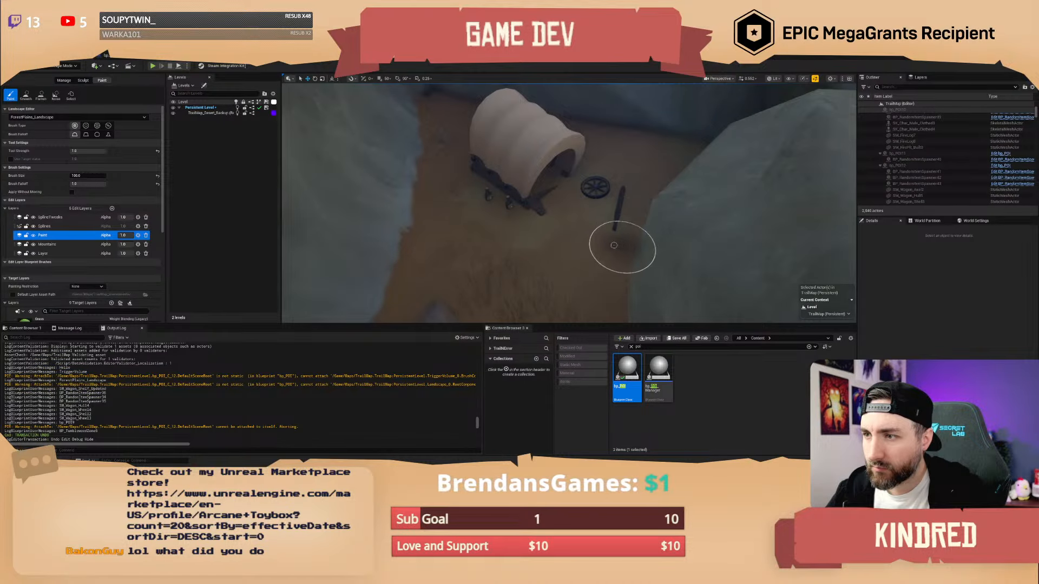
pyautogui.moveTo(583, 245)
pyautogui.mouseDown(button='right')
pyautogui.moveTo(652, 213)
pyautogui.moveTo(614, 182)
pyautogui.moveTo(606, 200)
pyautogui.moveTo(649, 200)
pyautogui.moveTo(587, 238)
pyautogui.mouseUp(button='right')
pyautogui.press('s')
pyautogui.scroll(4, 614, 182)
pyautogui.press('w')
pyautogui.press('g')
pyautogui.press('g')
pyautogui.press('g')
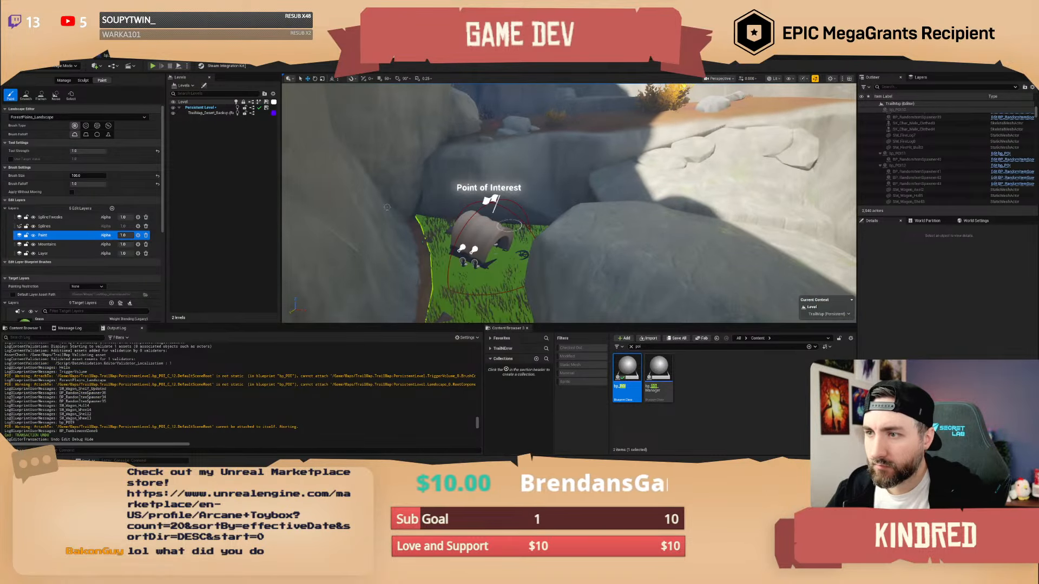
# - Name the wagon's point of interest Crashed Wagon and save the level
pyautogui.hotkey('shift', '1')
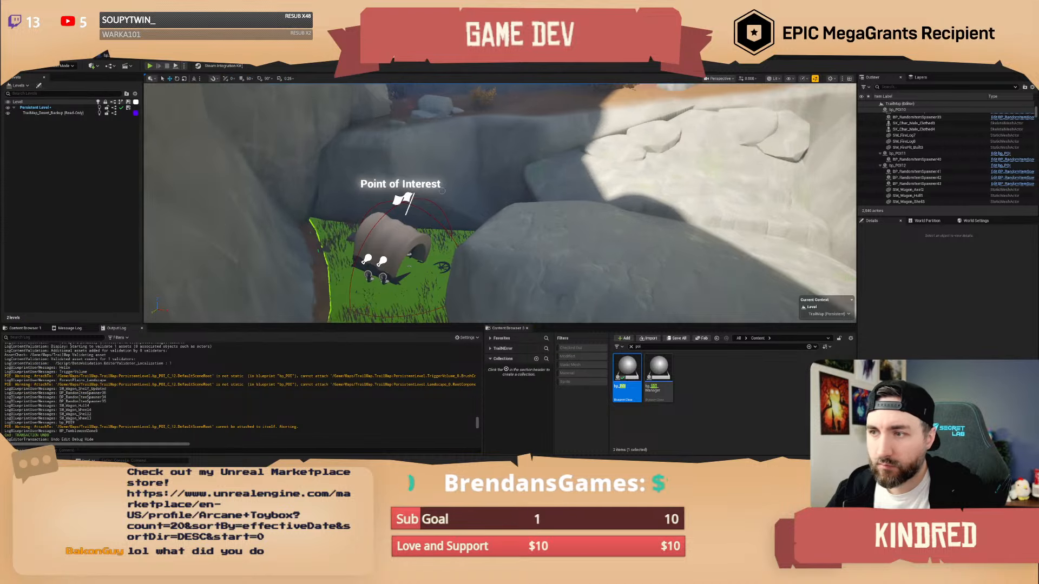
pyautogui.click(410, 254)
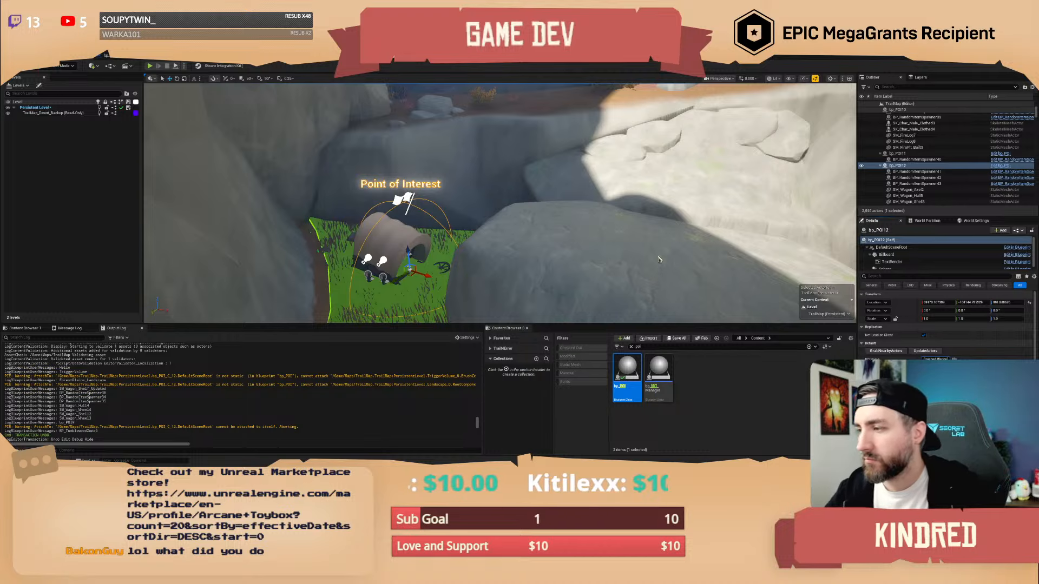
pyautogui.moveTo(660, 259); pyautogui.dragTo(636, 254, button='right')
pyautogui.press('Escape')
pyautogui.hotkey('ctrl', 's')
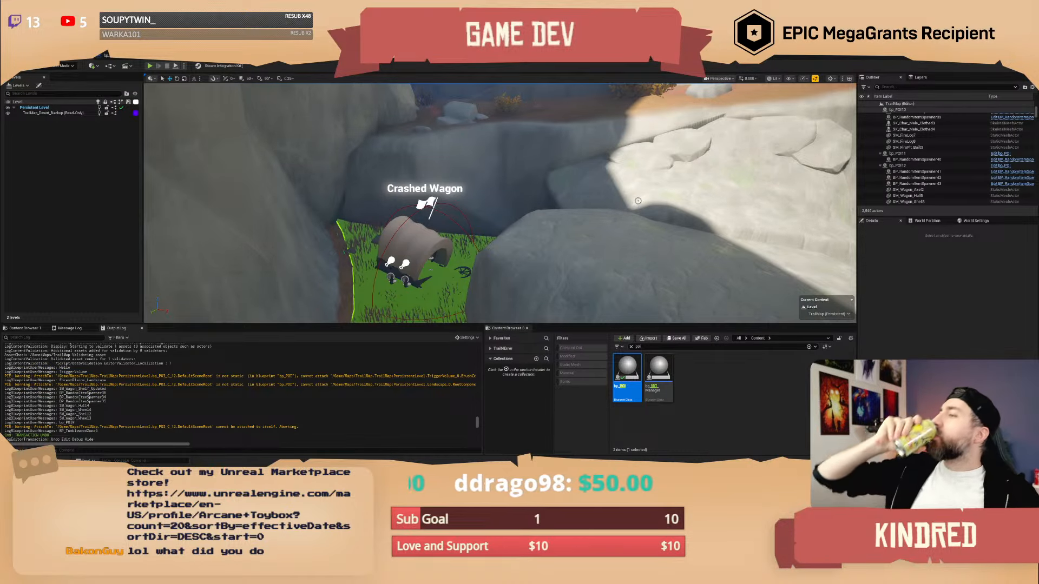
# - Place a new bp_POI actor in the open dry-grass field near the yellow bush and bare tree
pyautogui.press('w')
pyautogui.moveTo(637, 201)
pyautogui.mouseDown(button='right')
pyautogui.moveTo(643, 173)
pyautogui.moveTo(595, 162)
pyautogui.moveTo(492, 171)
pyautogui.moveTo(492, 227)
pyautogui.moveTo(465, 230)
pyautogui.moveTo(454, 178)
pyautogui.moveTo(417, 163)
pyautogui.moveTo(590, 168)
pyautogui.moveTo(568, 165)
pyautogui.mouseUp(button='right')
pyautogui.scroll(6, 638, 200)
pyautogui.press('w')
pyautogui.press('w')
pyautogui.press('w')
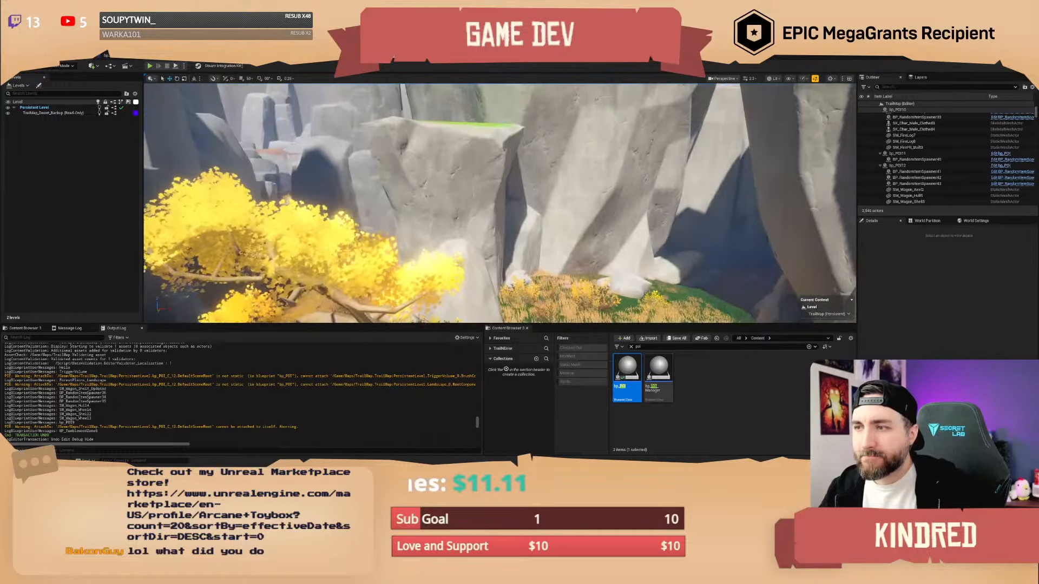
pyautogui.moveTo(499, 202); pyautogui.dragTo(379, 246, button='right')
pyautogui.scroll(2, 499, 203)
pyautogui.scroll(-2, 499, 203)
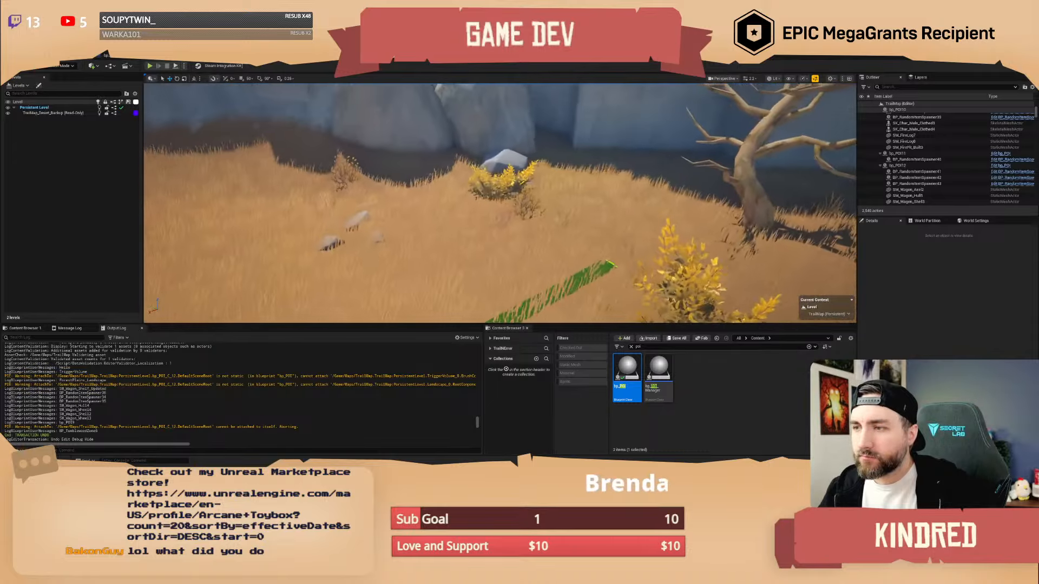
pyautogui.moveTo(507, 284); pyautogui.dragTo(538, 284, button='right')
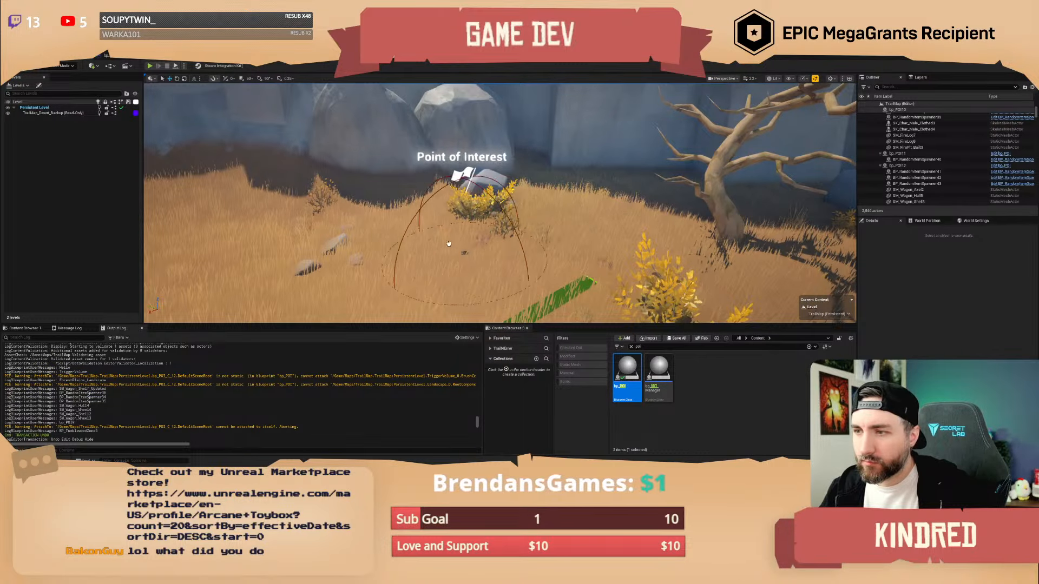
pyautogui.moveTo(517, 260); pyautogui.dragTo(443, 251)
pyautogui.moveTo(443, 251); pyautogui.dragTo(378, 275, button='right')
pyautogui.scroll(-1, 427, 265)
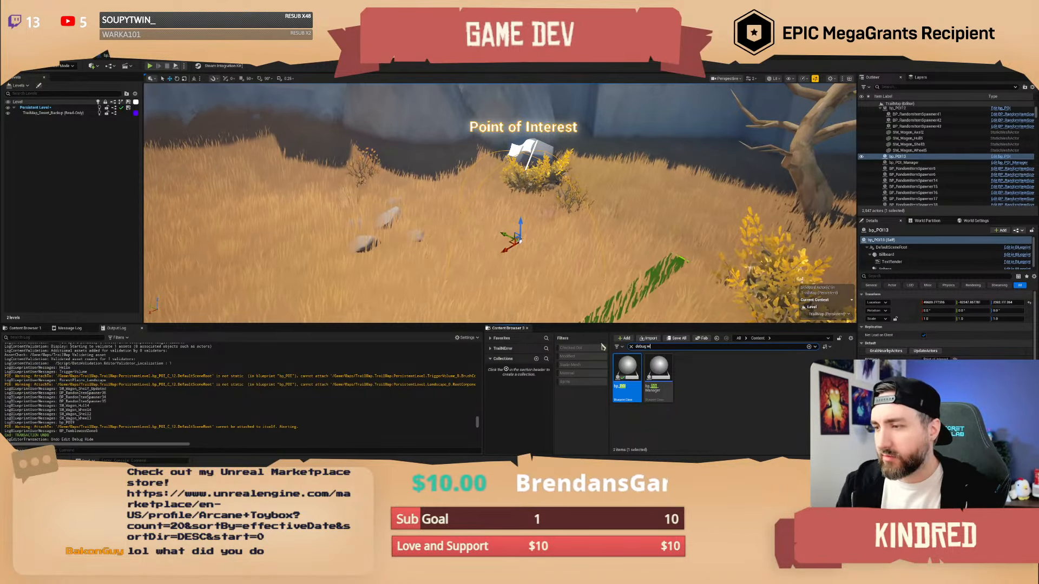
# - Find the debug wagon blueprint and place the ox-drawn wagon inside the new point of interest's radius
pyautogui.press('Escape')
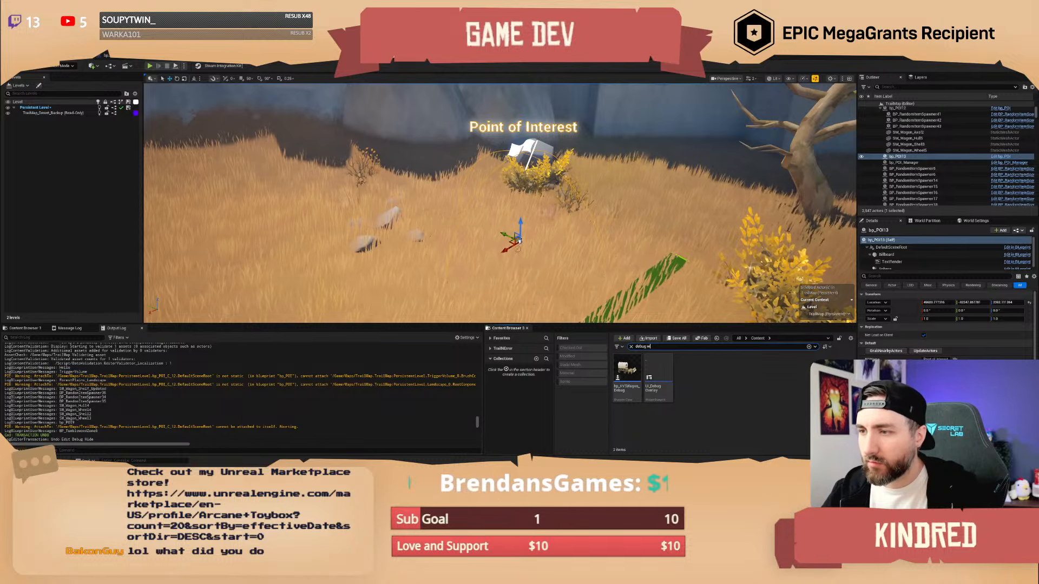
pyautogui.moveTo(626, 373); pyautogui.dragTo(503, 214)
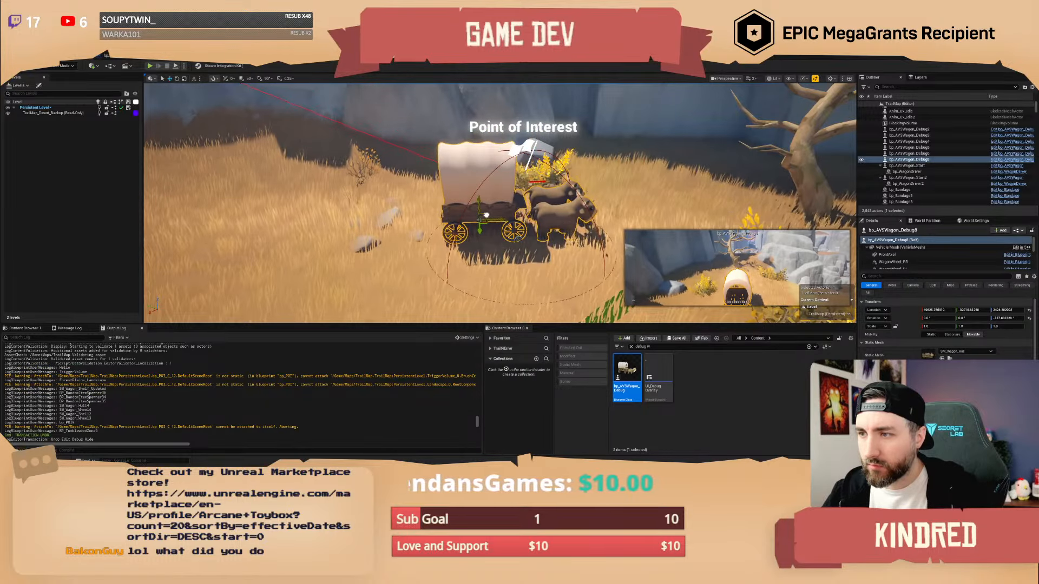
pyautogui.press('Escape')
pyautogui.press('a')
pyautogui.moveTo(508, 222)
pyautogui.mouseDown(button='right')
pyautogui.moveTo(606, 227)
pyautogui.moveTo(514, 233)
pyautogui.moveTo(549, 225)
pyautogui.moveTo(518, 245)
pyautogui.moveTo(525, 202)
pyautogui.moveTo(517, 213)
pyautogui.mouseUp(button='right')
pyautogui.scroll(-2, 508, 223)
pyautogui.press('w')
pyautogui.press('d')
pyautogui.scroll(-1, 515, 235)
pyautogui.scroll(-1, 533, 235)
pyautogui.press('a')
pyautogui.press('d')
pyautogui.scroll(-2, 523, 212)
pyautogui.scroll(-1, 517, 214)
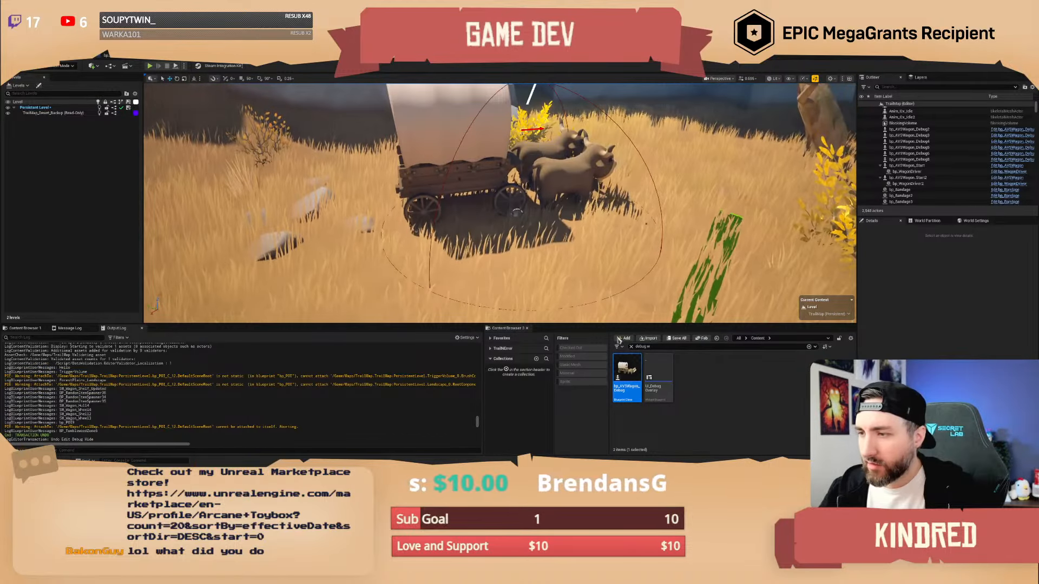
# - Search the assets for table and place SM_Furniture_Table_Long on the grass beside the wagon, rotated alongside it
pyautogui.write('table')
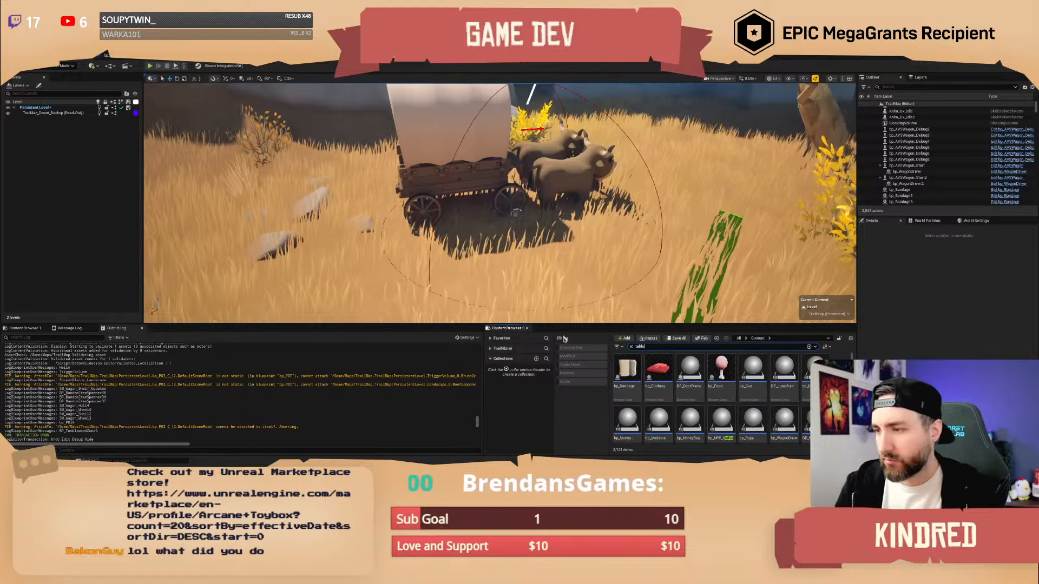
pyautogui.scroll(-4, 725, 381)
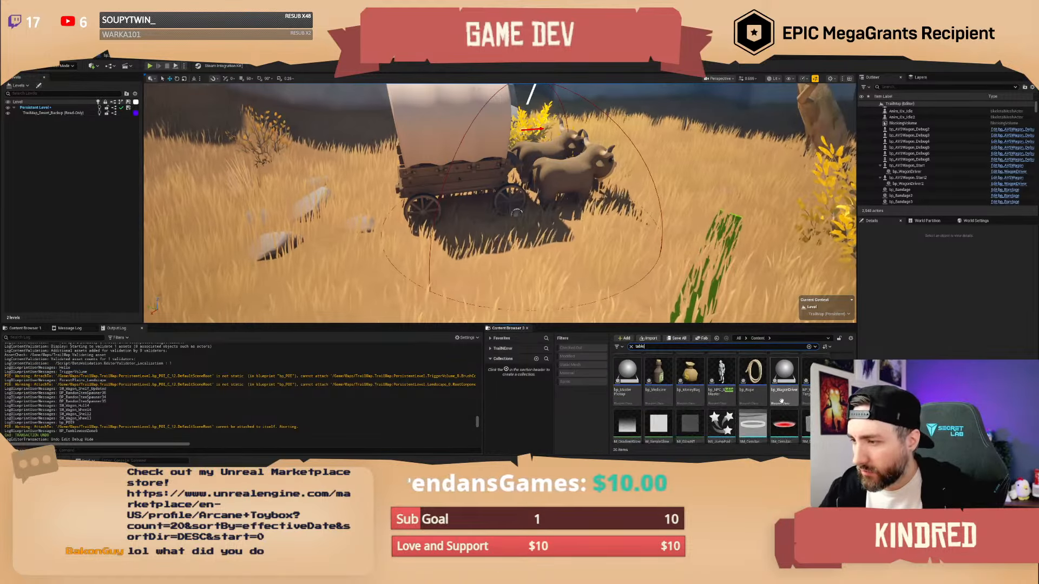
pyautogui.click(688, 403)
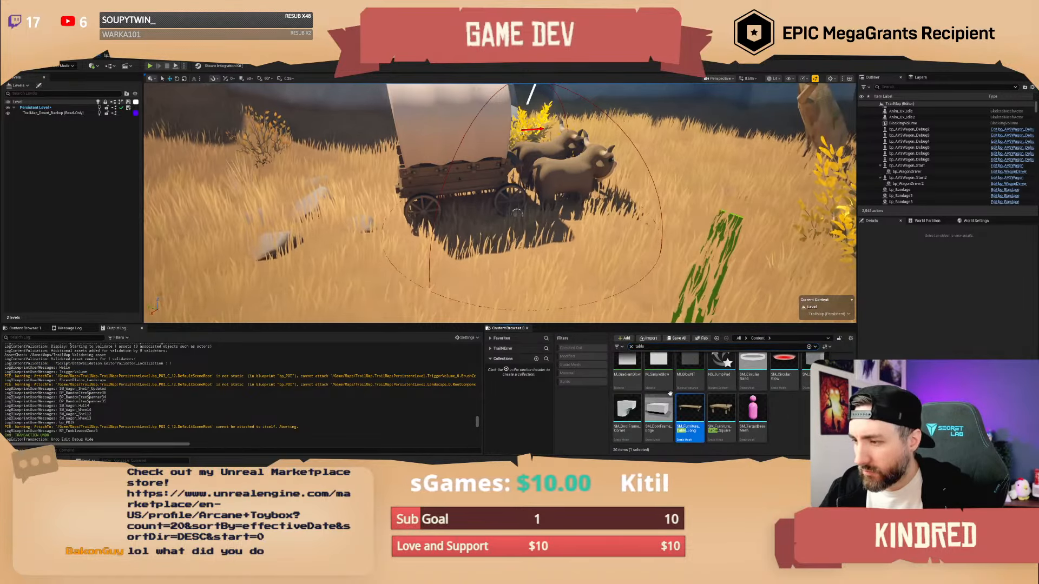
pyautogui.moveTo(520, 277); pyautogui.dragTo(479, 292)
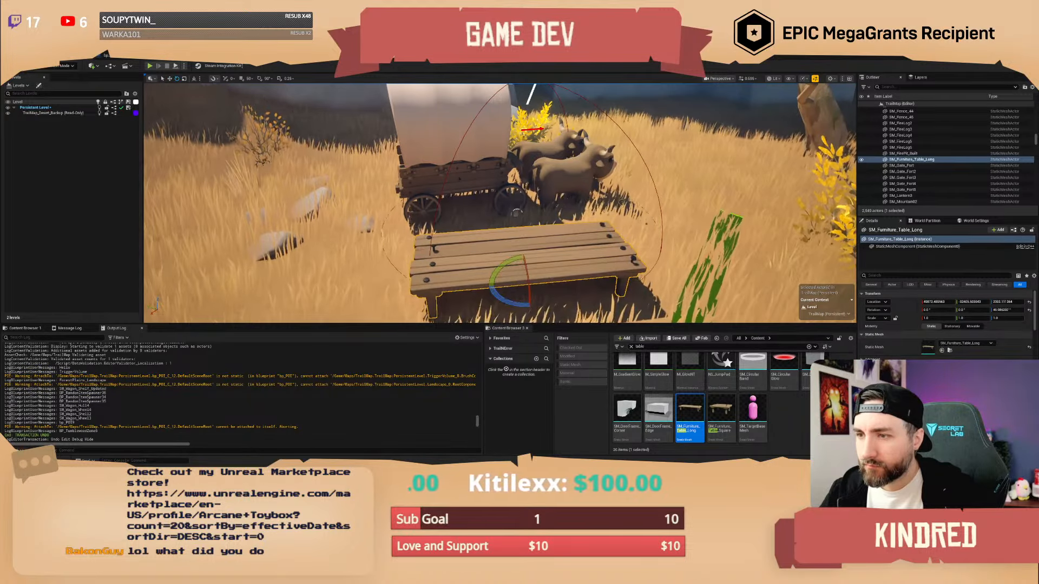
pyautogui.moveTo(479, 292); pyautogui.dragTo(563, 210, button='right')
pyautogui.press('w')
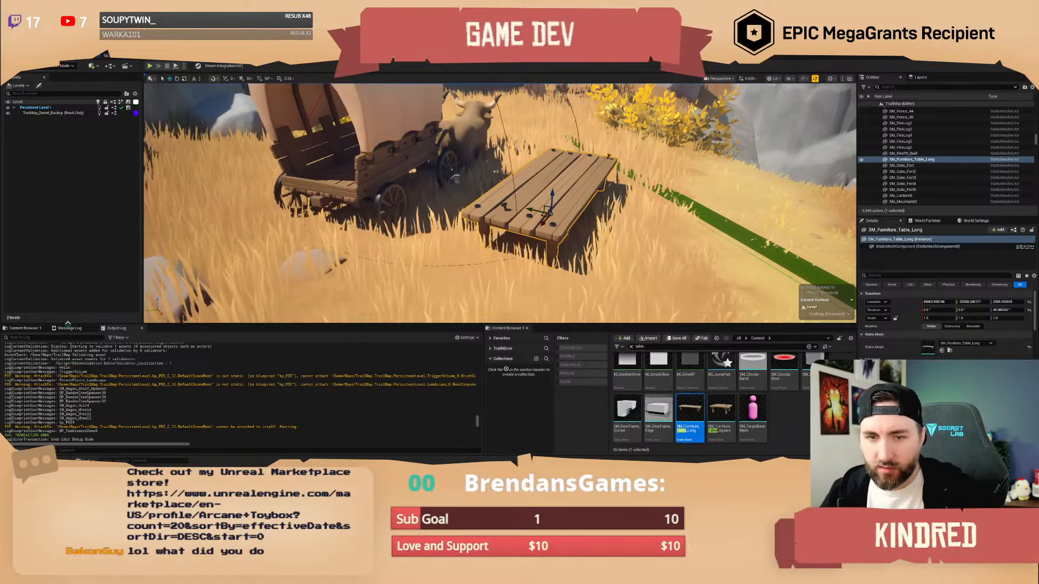
# - Search for the clothed male character and place SK_Char_Male_Clothed between the wagon and the long table, facing over the table
pyautogui.click(24, 329)
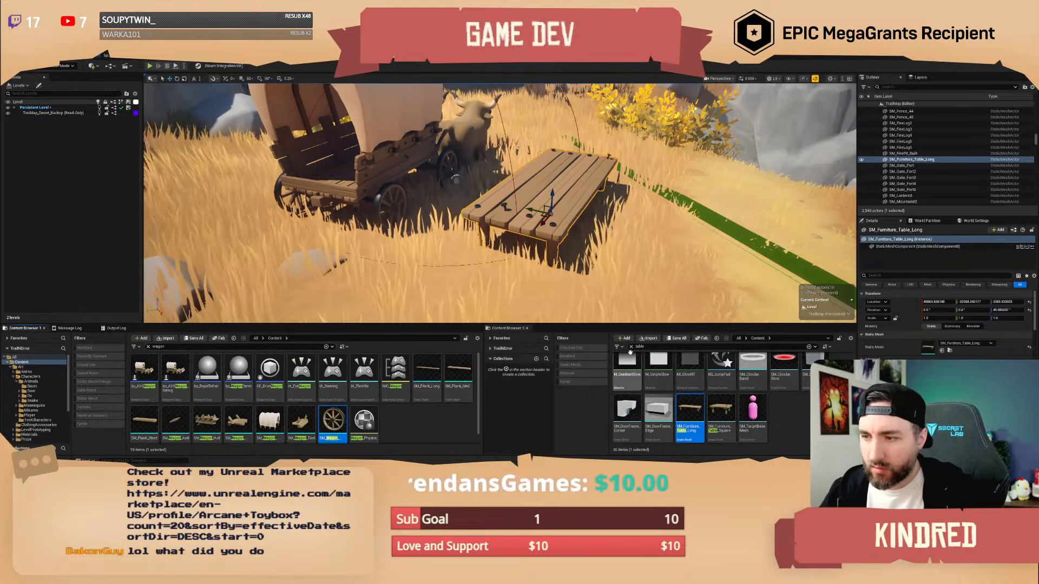
pyautogui.moveTo(647, 348); pyautogui.dragTo(546, 347)
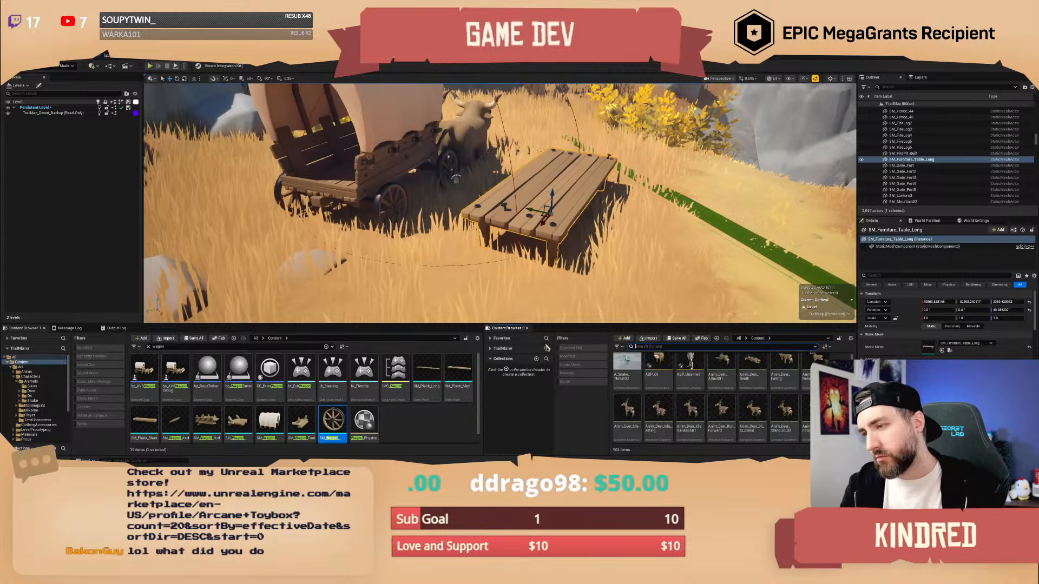
pyautogui.write('male clo')
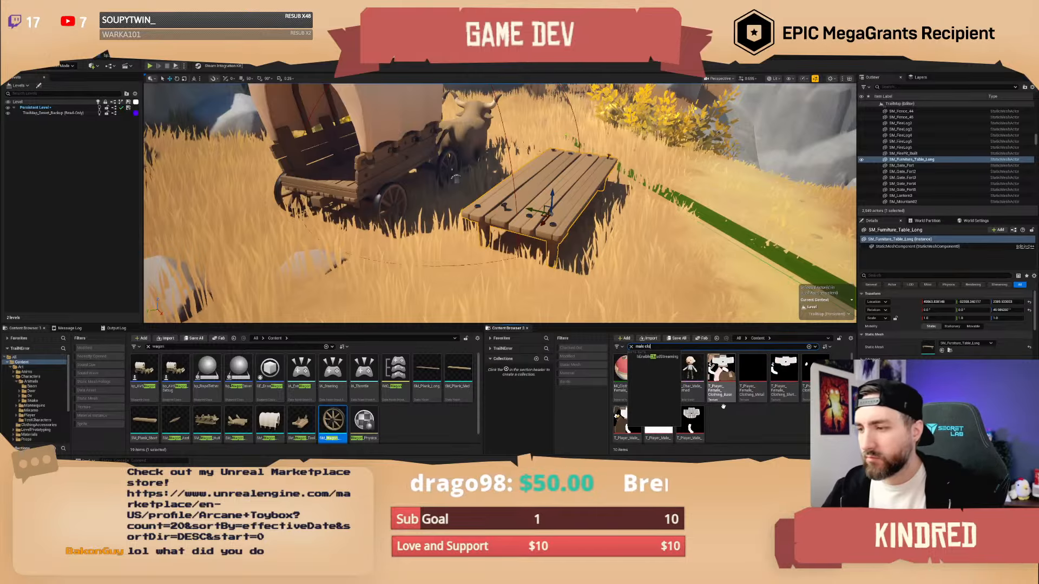
pyautogui.moveTo(690, 374); pyautogui.dragTo(469, 212)
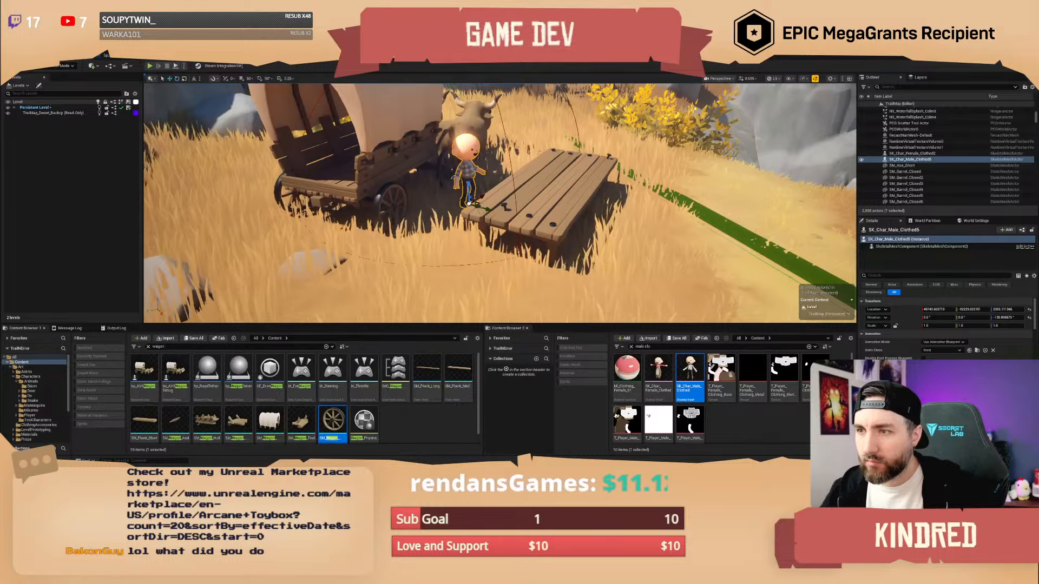
pyautogui.moveTo(494, 211); pyautogui.dragTo(496, 211)
pyautogui.moveTo(497, 212); pyautogui.dragTo(604, 211, button='right')
pyautogui.scroll(1, 496, 211)
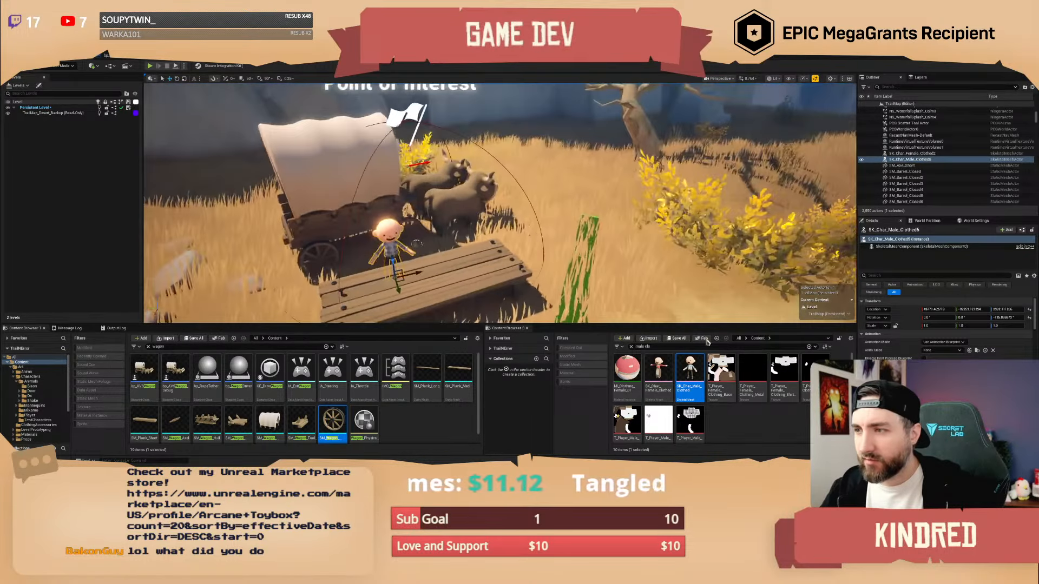
# - Search for tent and place SM_Tent on the grass in front of the oxen, turning its opening toward the wagon
pyautogui.click(657, 346)
pyautogui.write('tent')
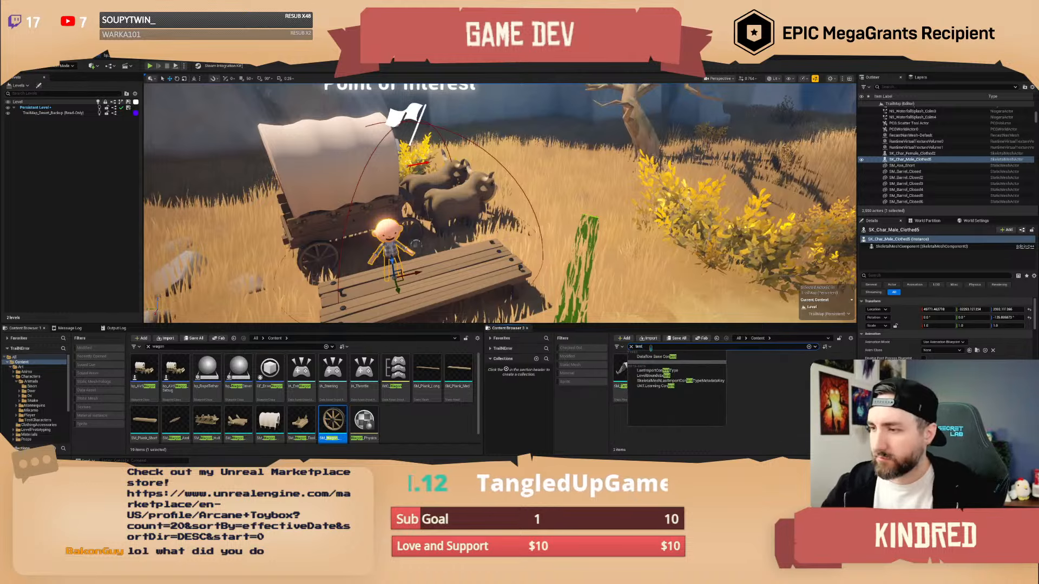
pyautogui.moveTo(621, 327); pyautogui.dragTo(614, 198)
pyautogui.moveTo(579, 278)
pyautogui.mouseDown(button='right')
pyautogui.moveTo(493, 276)
pyautogui.moveTo(579, 270)
pyautogui.mouseUp(button='right')
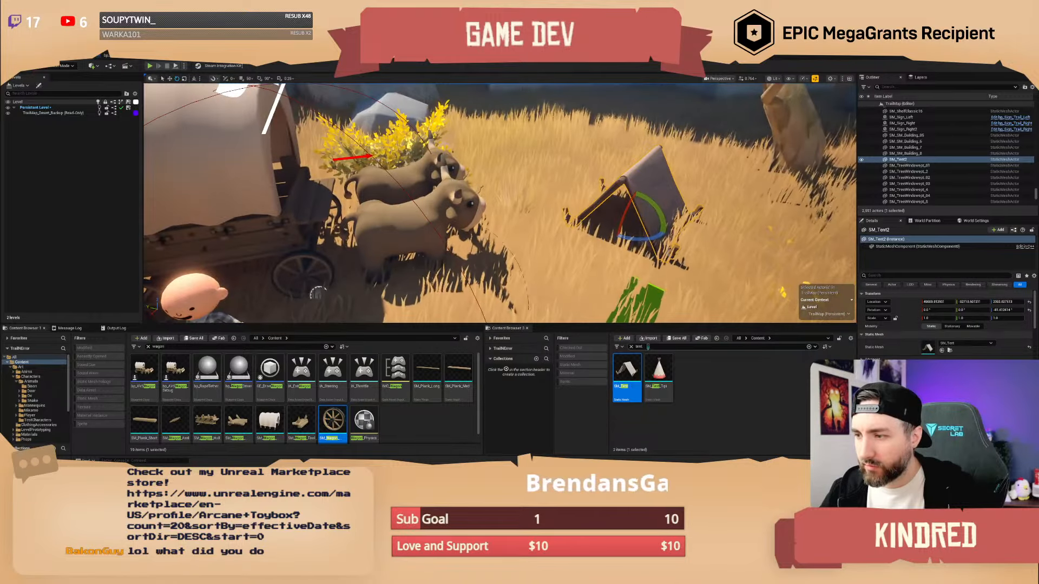
# - Locate SM_Crate in the Props folder, place it beside the tent, and stack a smaller copy on top
pyautogui.write('rate')
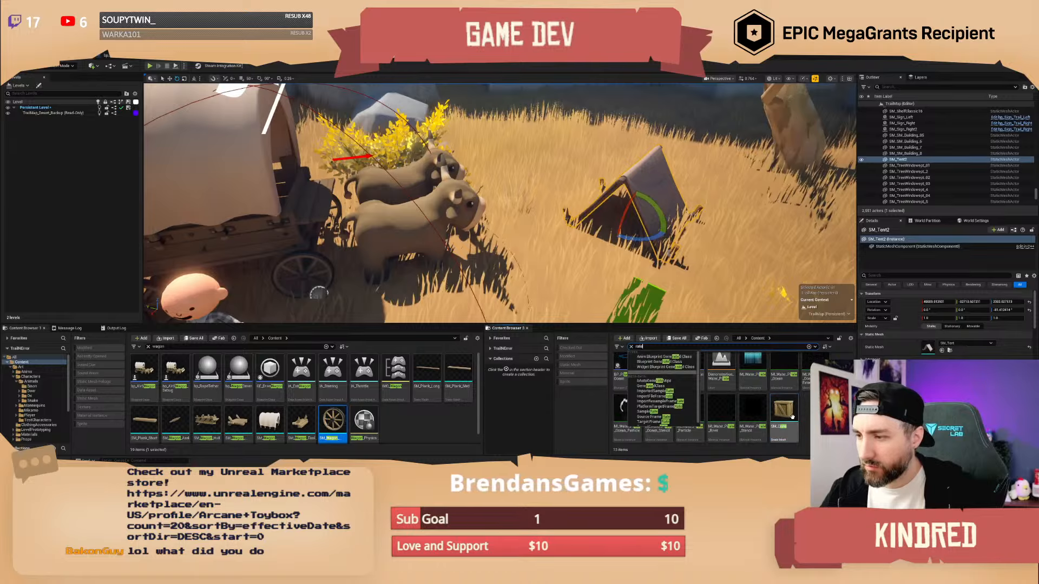
pyautogui.rightClick(785, 410)
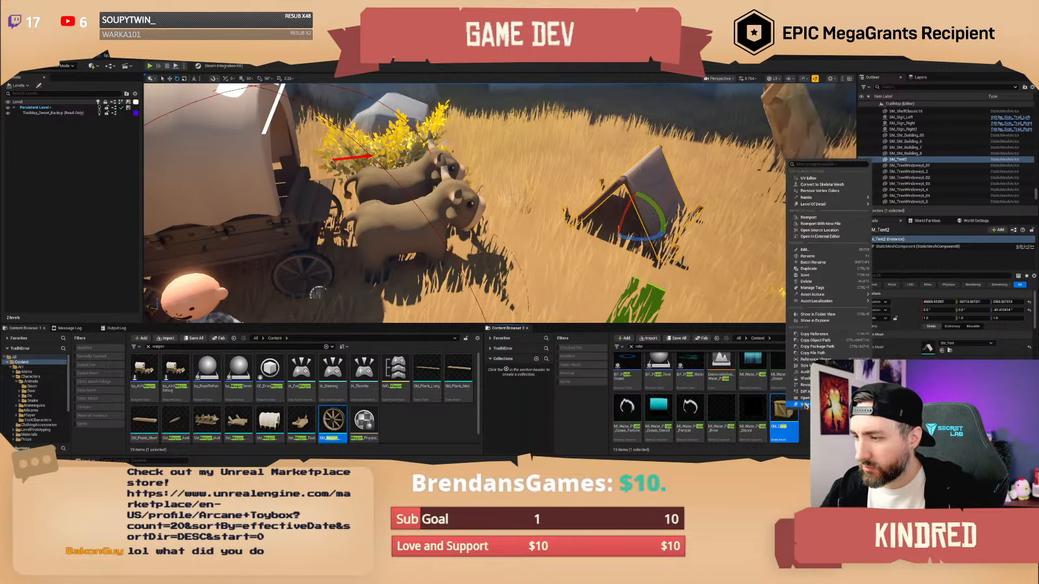
pyautogui.click(821, 315)
pyautogui.moveTo(752, 374); pyautogui.dragTo(556, 185)
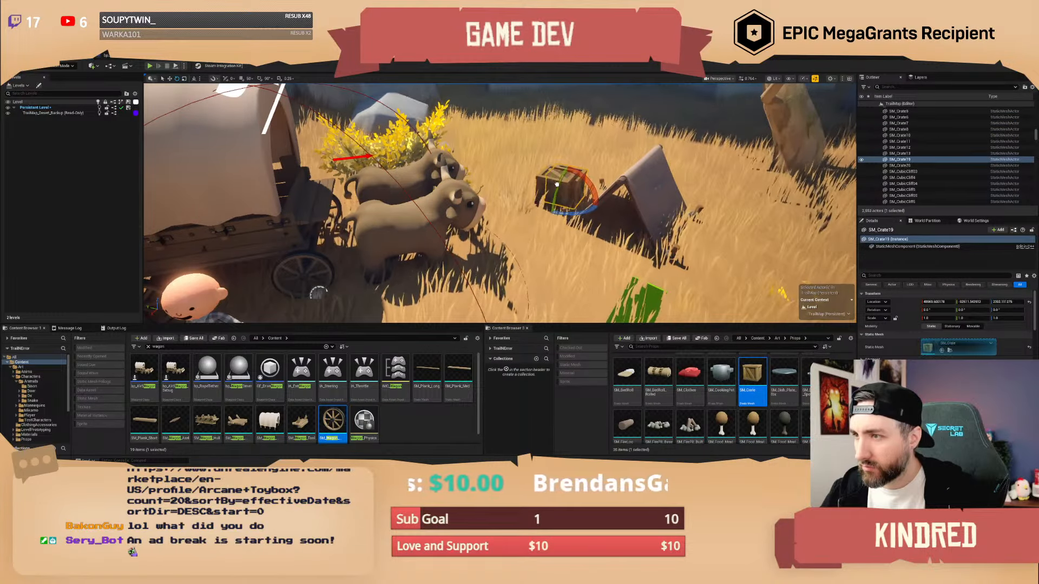
pyautogui.click(570, 174)
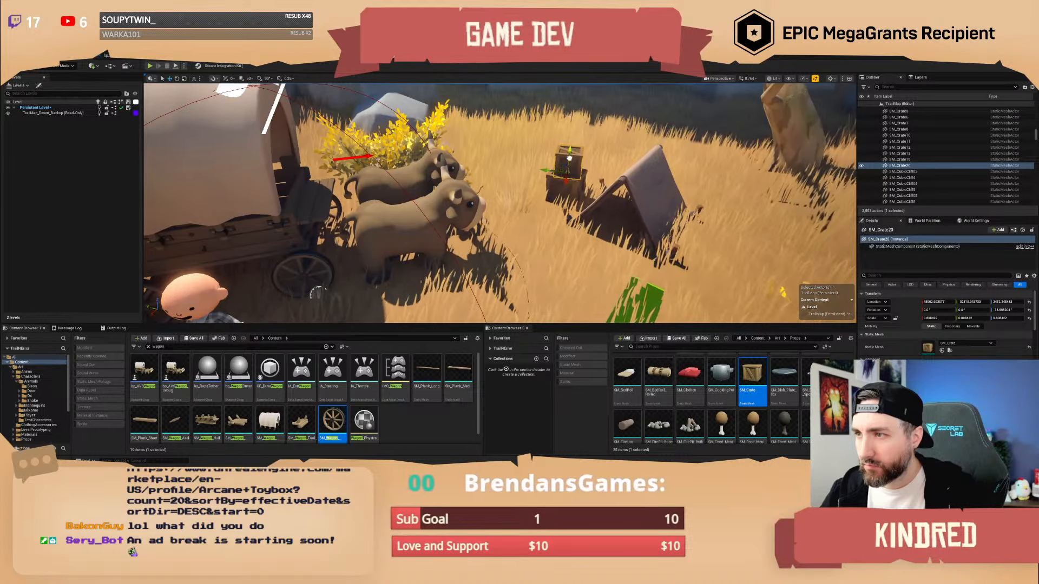
pyautogui.press('Escape')
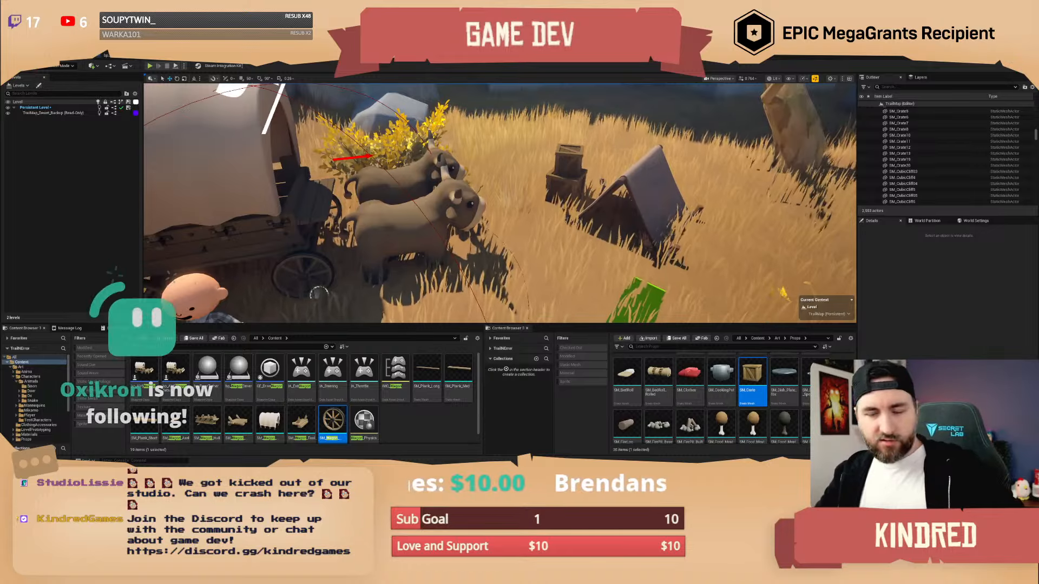
# - Place SM_BedRoll_Rolled on the grass in front of the stacked crates beside the tent
pyautogui.moveTo(552, 194)
pyautogui.mouseDown(button='right')
pyautogui.moveTo(517, 196)
pyautogui.moveTo(552, 194)
pyautogui.mouseUp(button='right')
pyautogui.scroll(-1, 737, 397)
pyautogui.scroll(1, 737, 396)
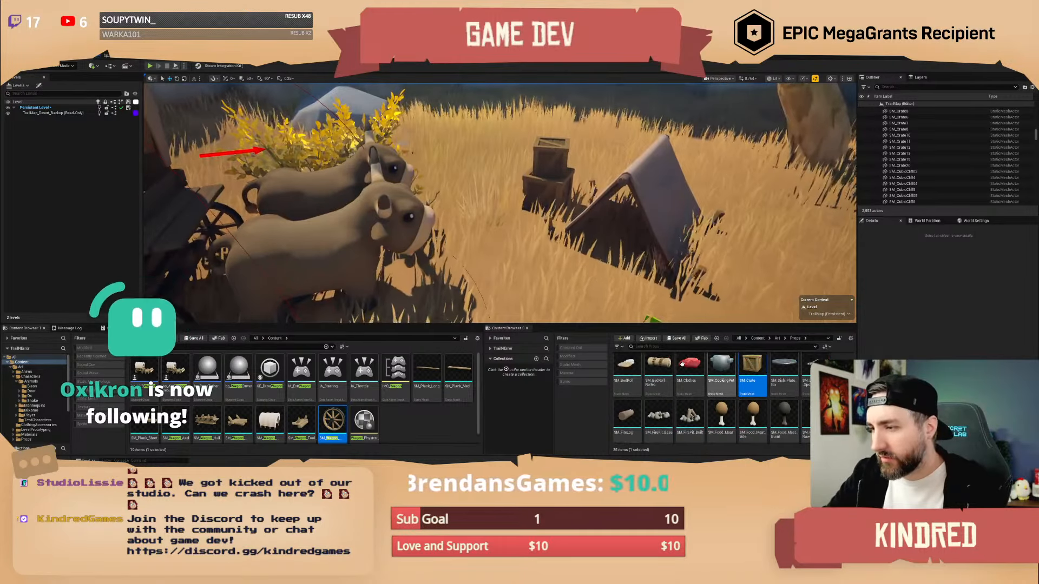
pyautogui.moveTo(658, 373); pyautogui.dragTo(536, 198)
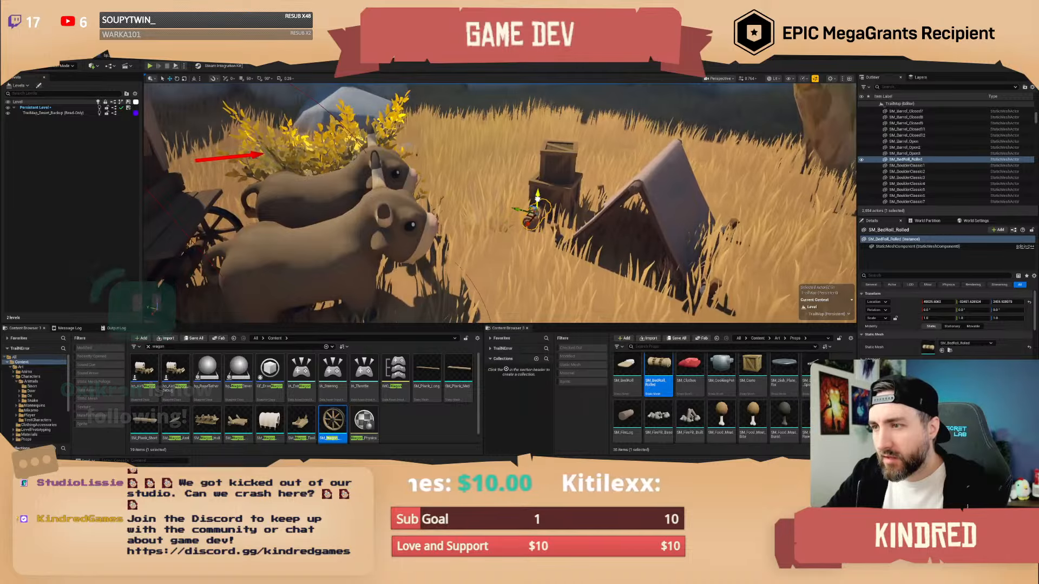
pyautogui.press('e')
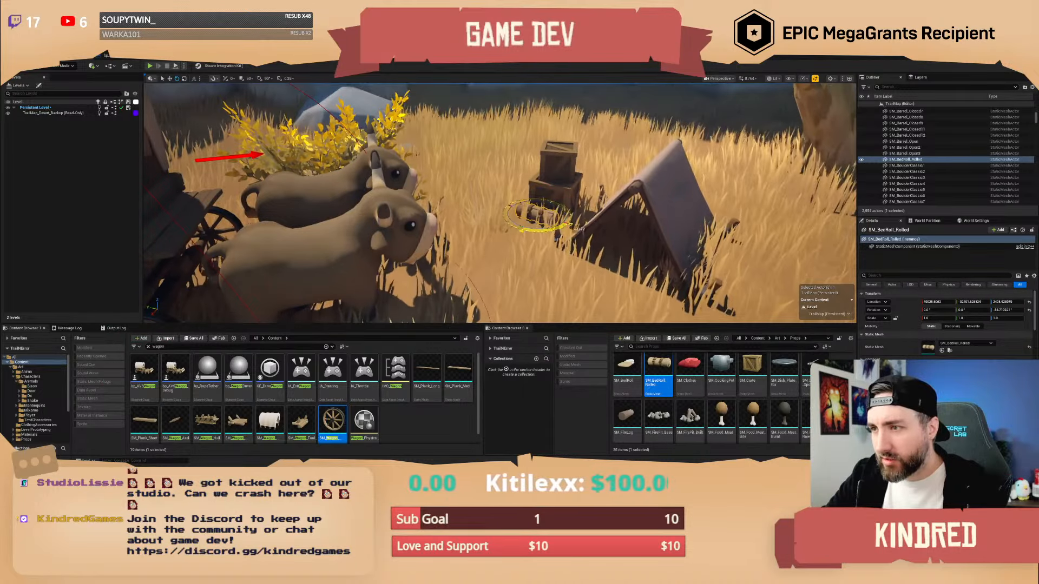
pyautogui.press('Escape')
# - Place SM_FirePit_Base on the grass between the oxen and the tent opening
pyautogui.scroll(-2, 586, 243)
pyautogui.moveTo(568, 224); pyautogui.dragTo(644, 273, button='right')
pyautogui.scroll(-2, 714, 390)
pyautogui.click(654, 385)
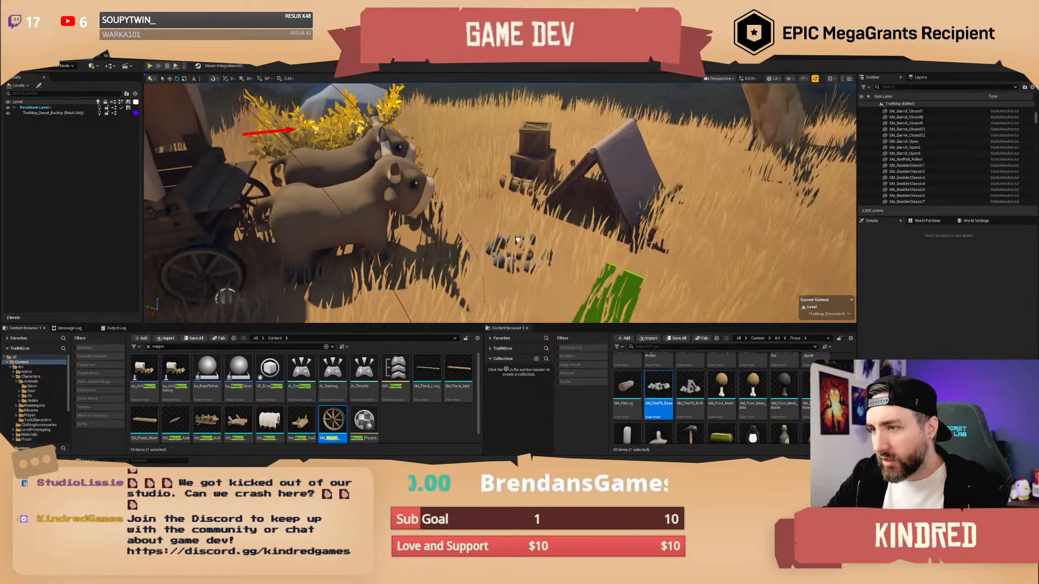
pyautogui.moveTo(511, 238); pyautogui.dragTo(514, 238)
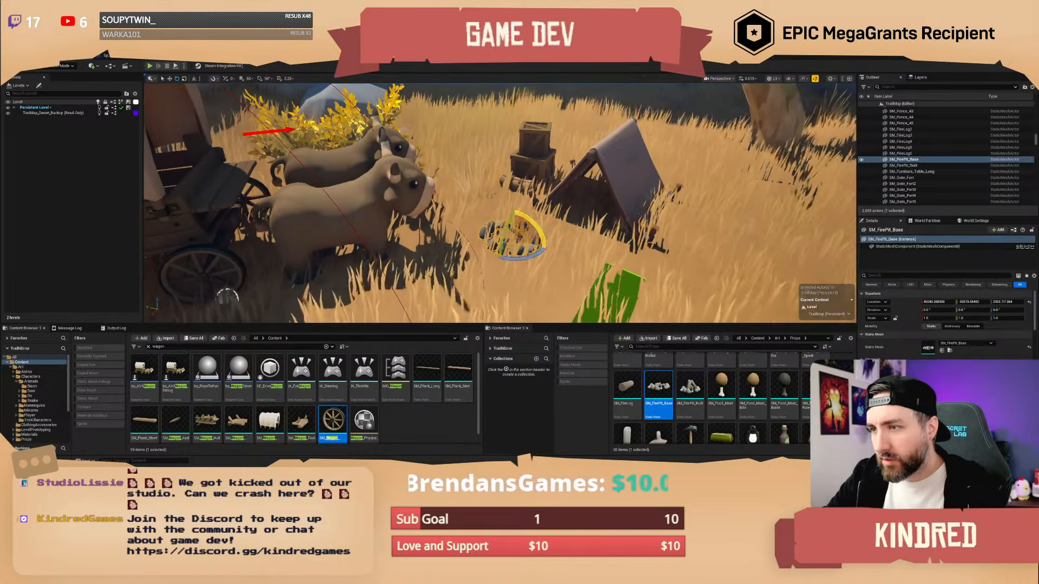
pyautogui.press('Escape')
# - Try SM_Gravestone_Dirt on the grass behind the tent, and delete it
pyautogui.moveTo(598, 281); pyautogui.dragTo(622, 268, button='right')
pyautogui.scroll(-4, 719, 400)
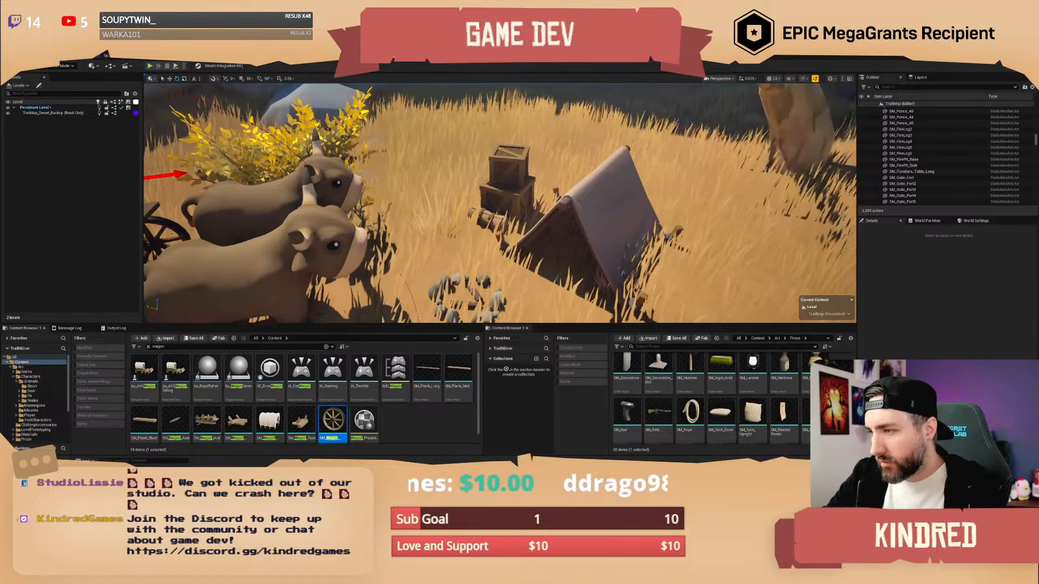
pyautogui.moveTo(682, 265); pyautogui.dragTo(741, 260, button='right')
pyautogui.moveTo(658, 368); pyautogui.dragTo(558, 248)
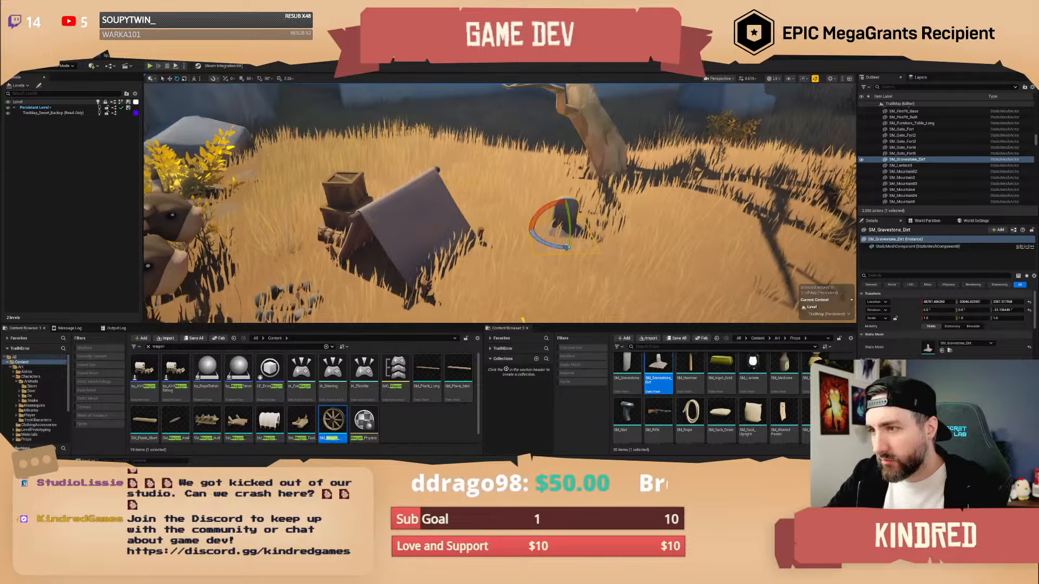
pyautogui.press('Escape')
pyautogui.press('s')
pyautogui.moveTo(581, 261); pyautogui.dragTo(557, 248, button='right')
pyautogui.press('w')
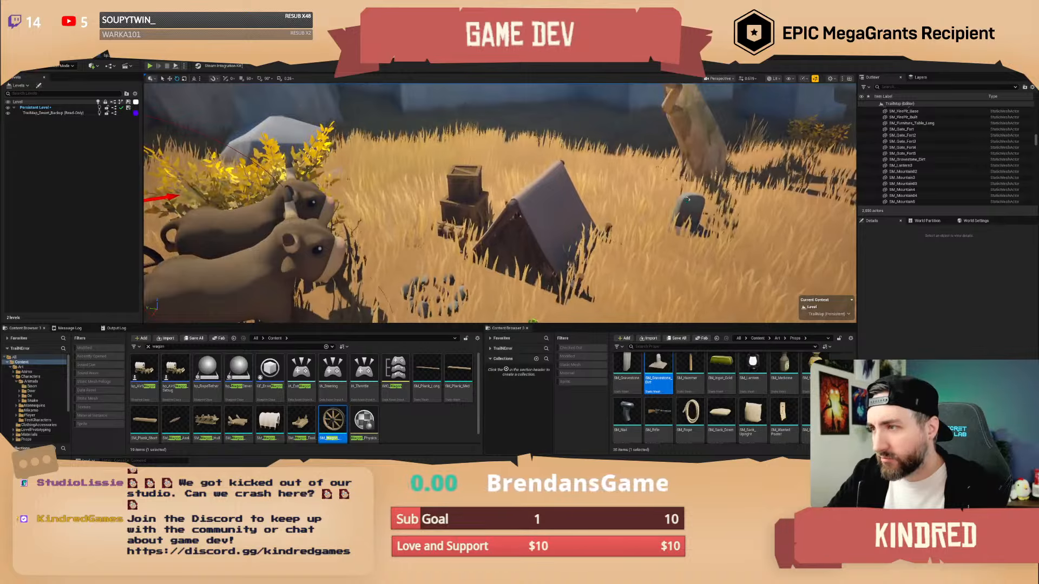
pyautogui.click(687, 200)
pyautogui.press('Delete')
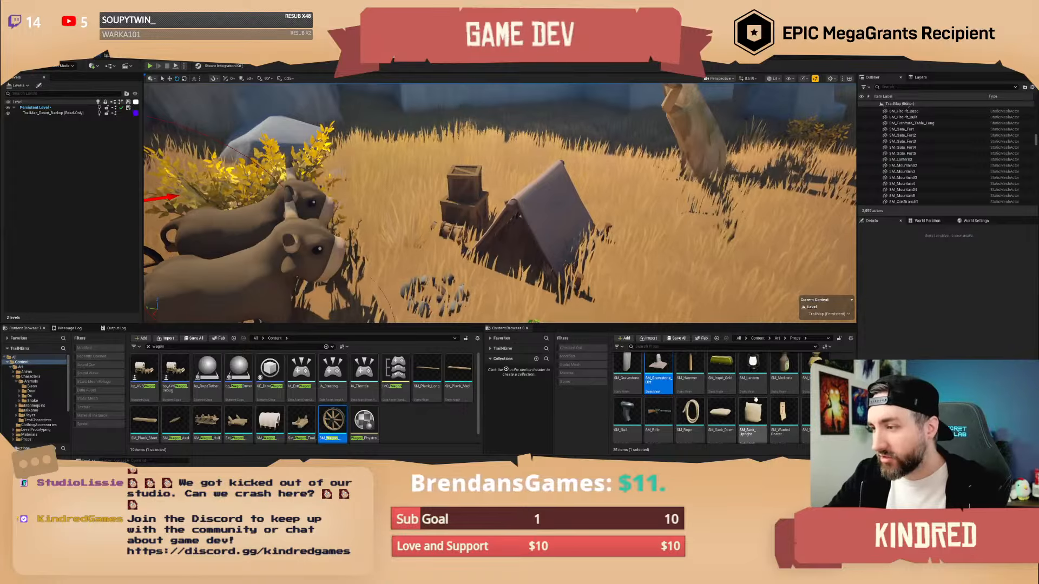
# - Place SM_Sack_Upright against the stacked crates, next to the rolled bedroll
pyautogui.scroll(-1, 802, 413)
pyautogui.moveTo(753, 408); pyautogui.dragTo(433, 250)
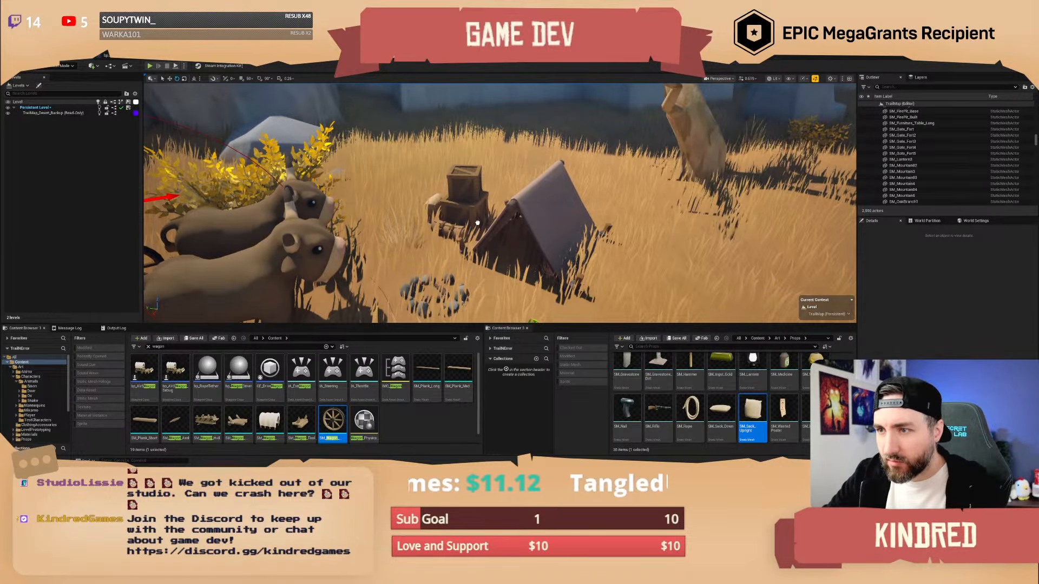
pyautogui.moveTo(477, 223); pyautogui.dragTo(454, 224)
pyautogui.press('Escape')
pyautogui.moveTo(454, 224); pyautogui.dragTo(444, 276, button='right')
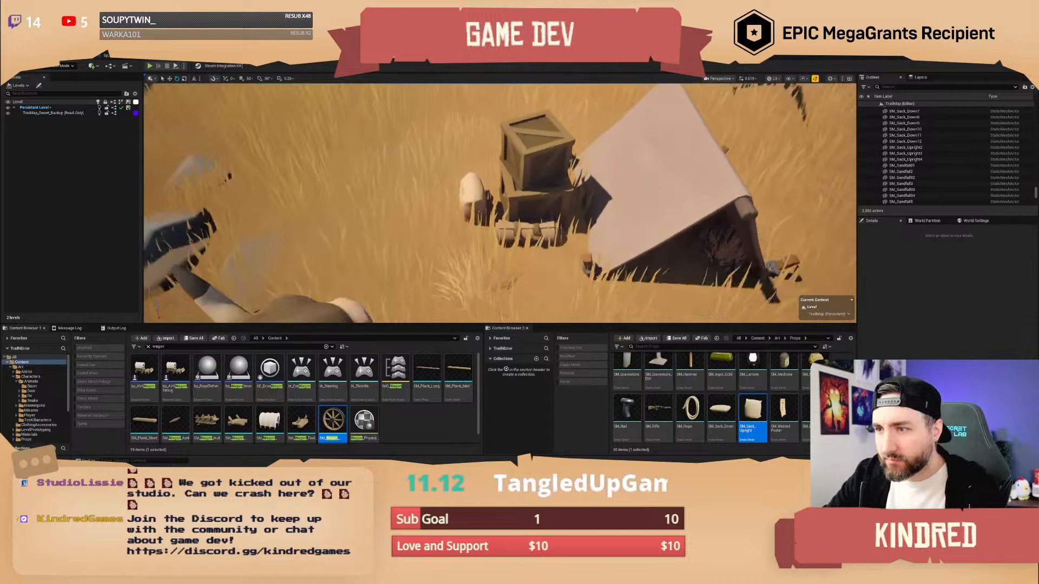
pyautogui.click(480, 213)
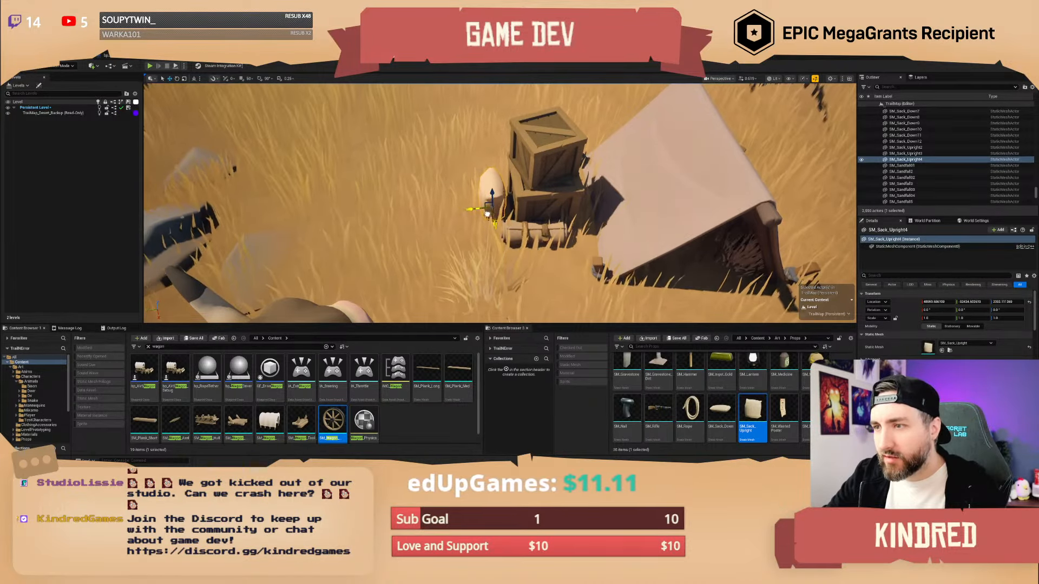
pyautogui.press('Escape')
# - Examine the layout of the wagon camp and its surroundings from several distances and angles
pyautogui.moveTo(490, 216); pyautogui.dragTo(455, 168, button='right')
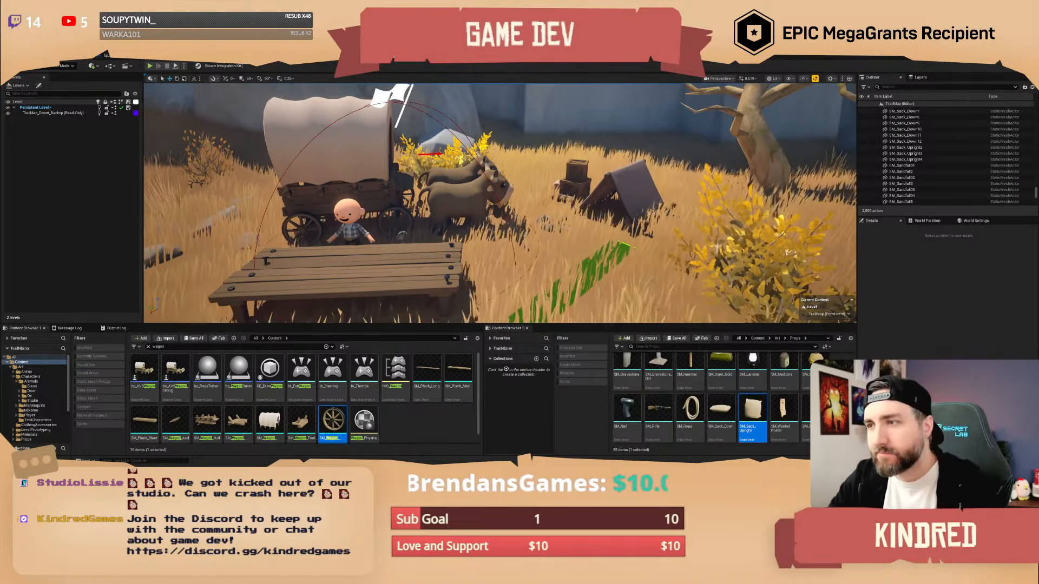
pyautogui.press('s')
pyautogui.scroll(4, 499, 203)
pyautogui.moveTo(499, 203)
pyautogui.mouseDown(button='right')
pyautogui.moveTo(499, 176)
pyautogui.moveTo(476, 184)
pyautogui.moveTo(481, 208)
pyautogui.moveTo(452, 200)
pyautogui.moveTo(481, 197)
pyautogui.moveTo(481, 184)
pyautogui.moveTo(495, 203)
pyautogui.moveTo(494, 193)
pyautogui.mouseUp(button='right')
pyautogui.press('w')
pyautogui.press('q')
pyautogui.scroll(-4, 476, 209)
pyautogui.press('s')
pyautogui.press('a')
pyautogui.scroll(-2, 496, 198)
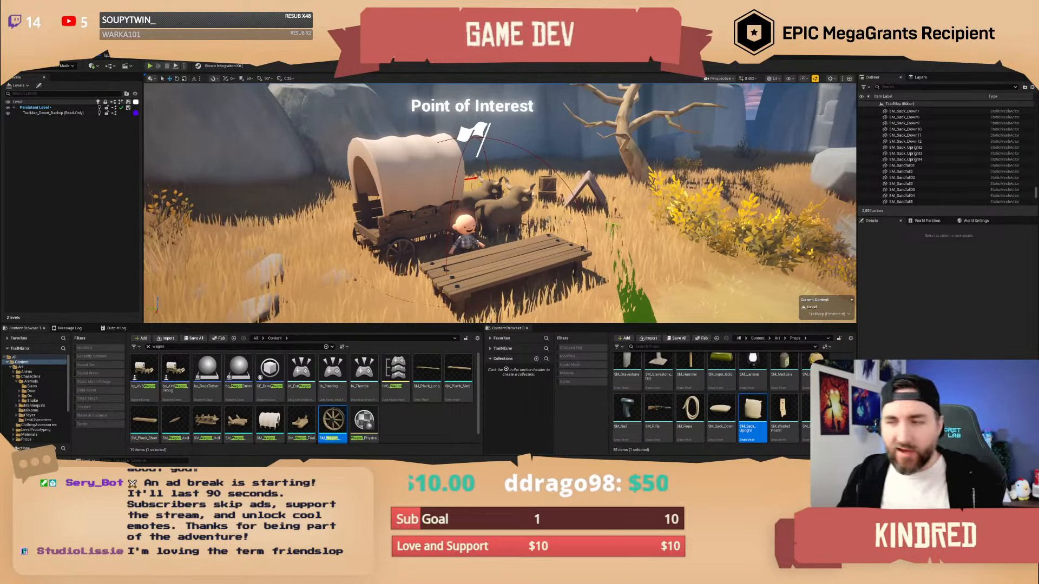
pyautogui.moveTo(684, 182); pyautogui.dragTo(480, 249, button='right')
pyautogui.scroll(6, 488, 251)
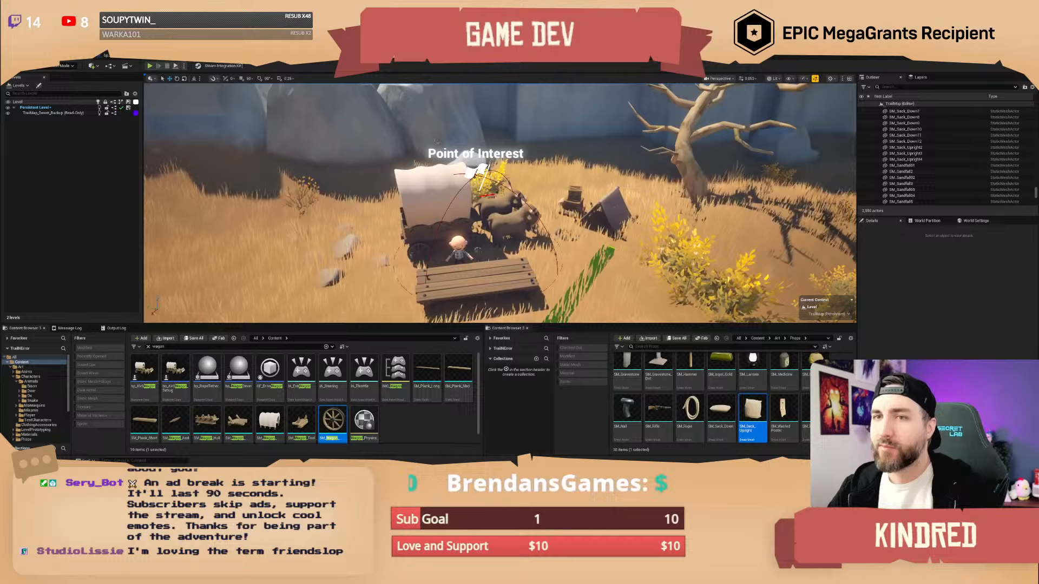
# - In the bp_POI event graph, add a Sphere reference with a Get Scaled Sphere Radius node above GrabNearbyActors
pyautogui.click(105, 56)
pyautogui.scroll(2, 451, 154)
pyautogui.moveTo(370, 188); pyautogui.dragTo(465, 104, button='right')
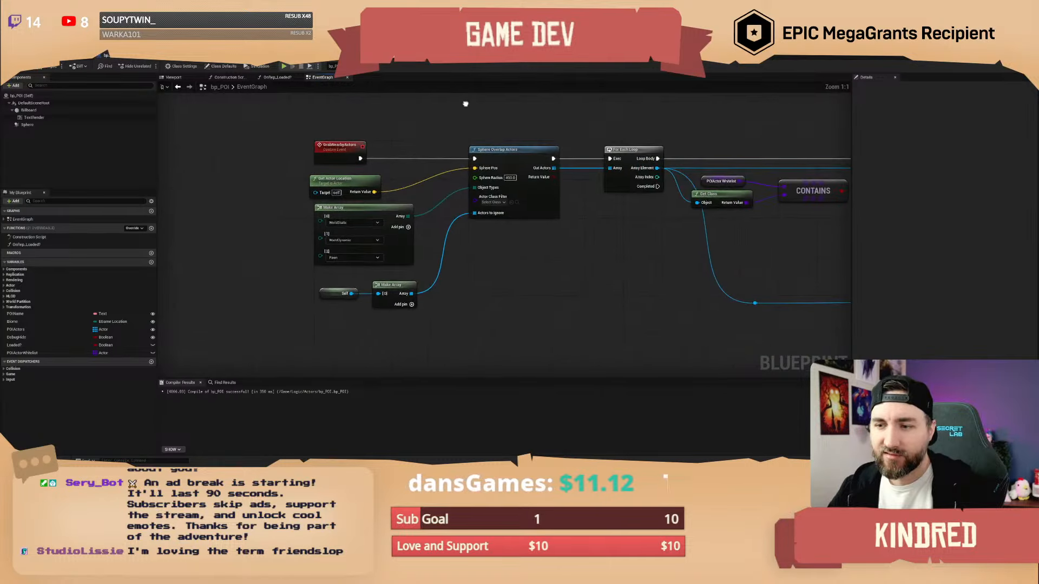
pyautogui.moveTo(454, 129); pyautogui.dragTo(478, 145, button='right')
pyautogui.moveTo(32, 125); pyautogui.dragTo(390, 161)
pyautogui.click(424, 164)
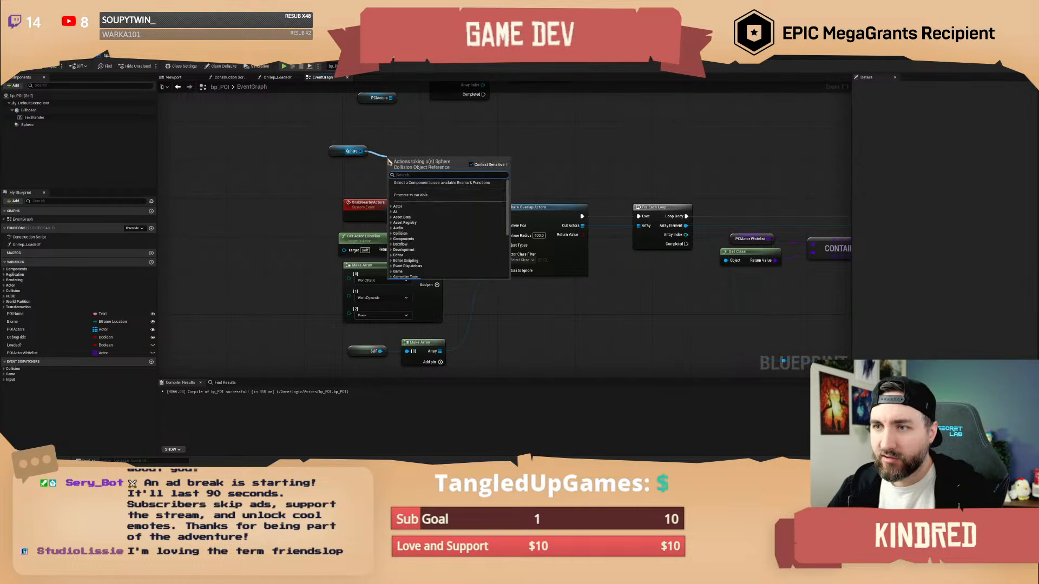
pyautogui.write('get radius')
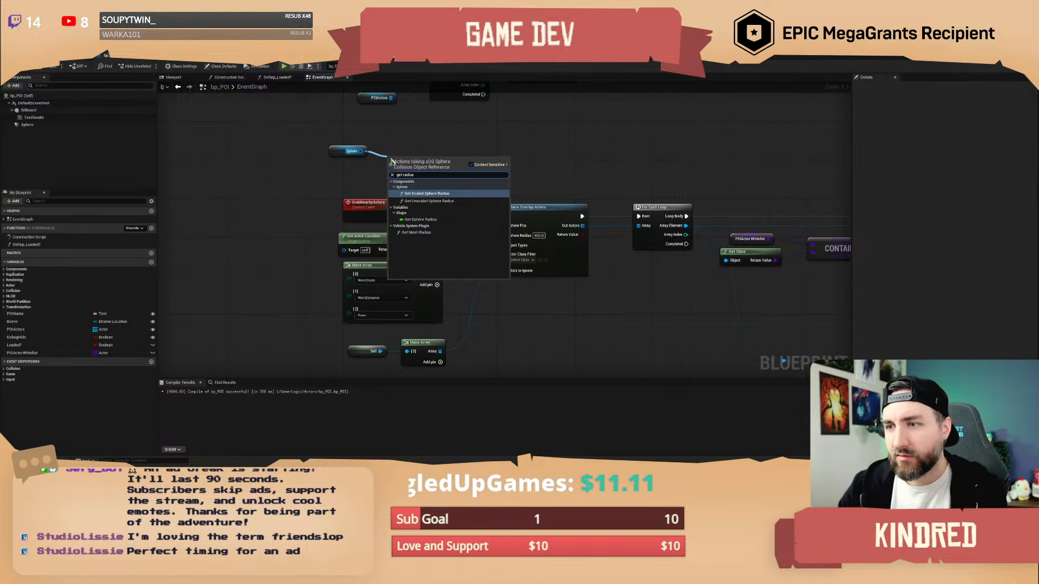
pyautogui.click(420, 196)
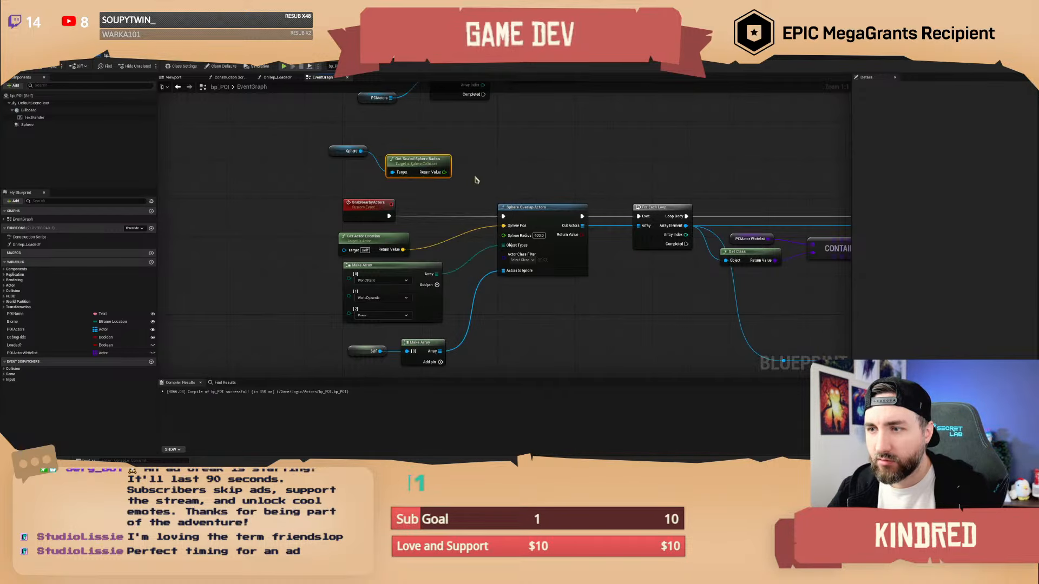
# - Connect the scaled radius to the Sphere Radius of Sphere Overlap Actors, tidy the nodes, compile, and return to the level
pyautogui.click(475, 179)
pyautogui.moveTo(457, 179); pyautogui.dragTo(427, 187, button='right')
pyautogui.moveTo(415, 182); pyautogui.dragTo(473, 244)
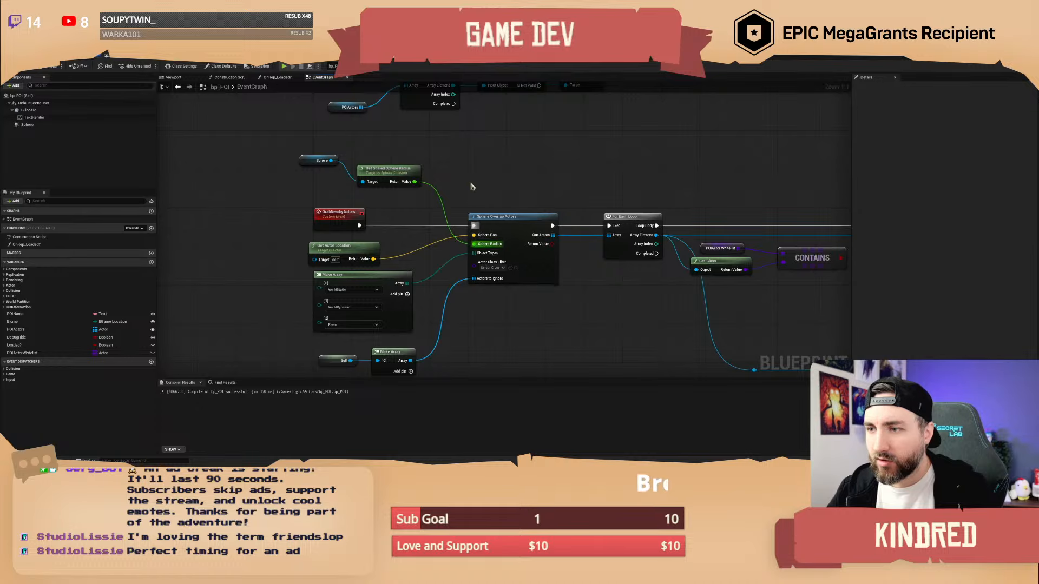
pyautogui.moveTo(418, 176); pyautogui.dragTo(450, 199, button='right')
pyautogui.moveTo(426, 193); pyautogui.dragTo(364, 198)
pyautogui.click(47, 66)
pyautogui.click(49, 55)
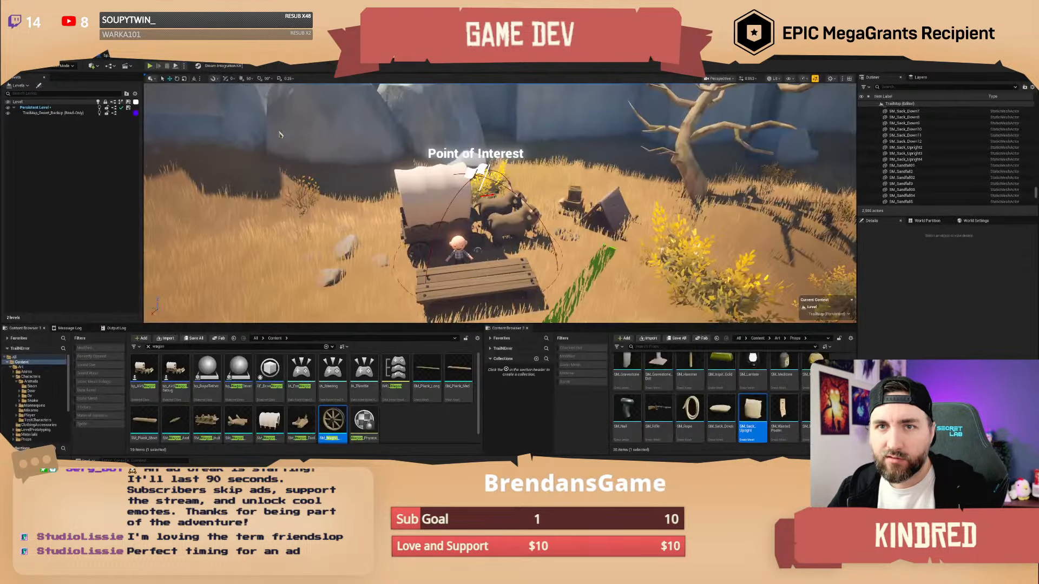
# - Enlarge the Sphere Radius of the wagon camp's bp_POI and adjust the sphere's position over the camp
pyautogui.moveTo(379, 203); pyautogui.dragTo(373, 176, button='right')
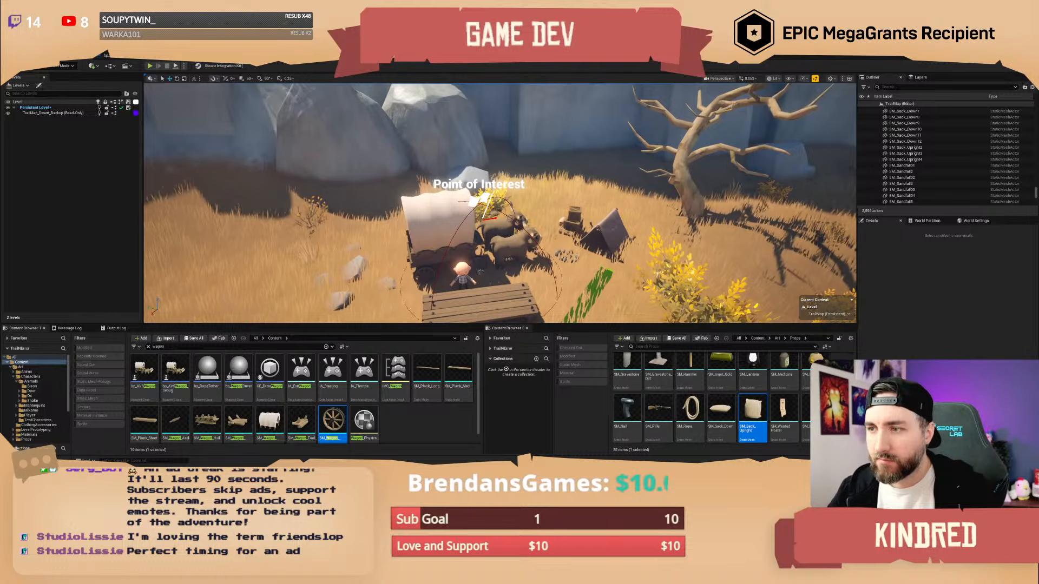
pyautogui.click(476, 201)
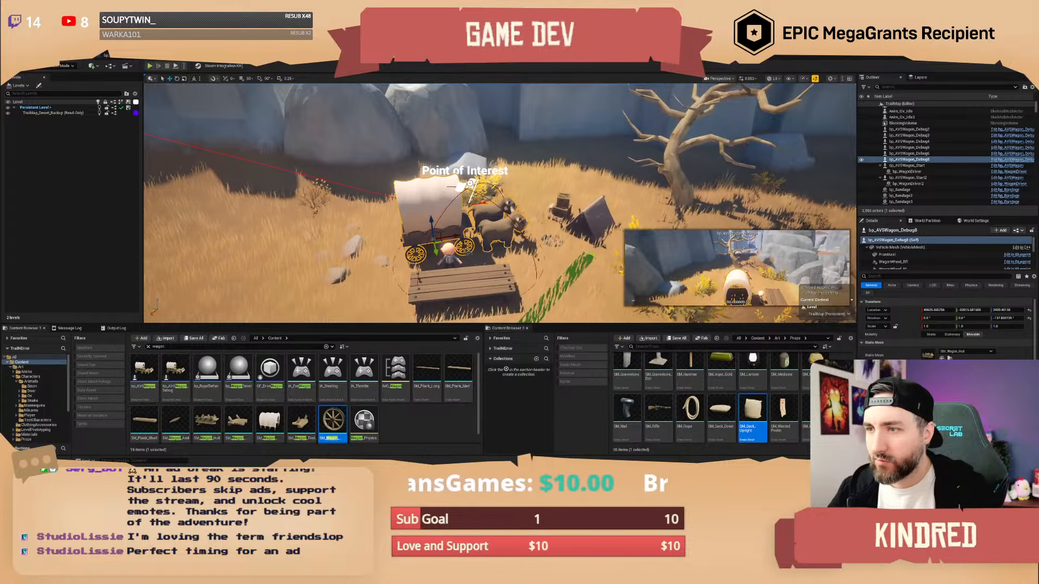
pyautogui.click(469, 253)
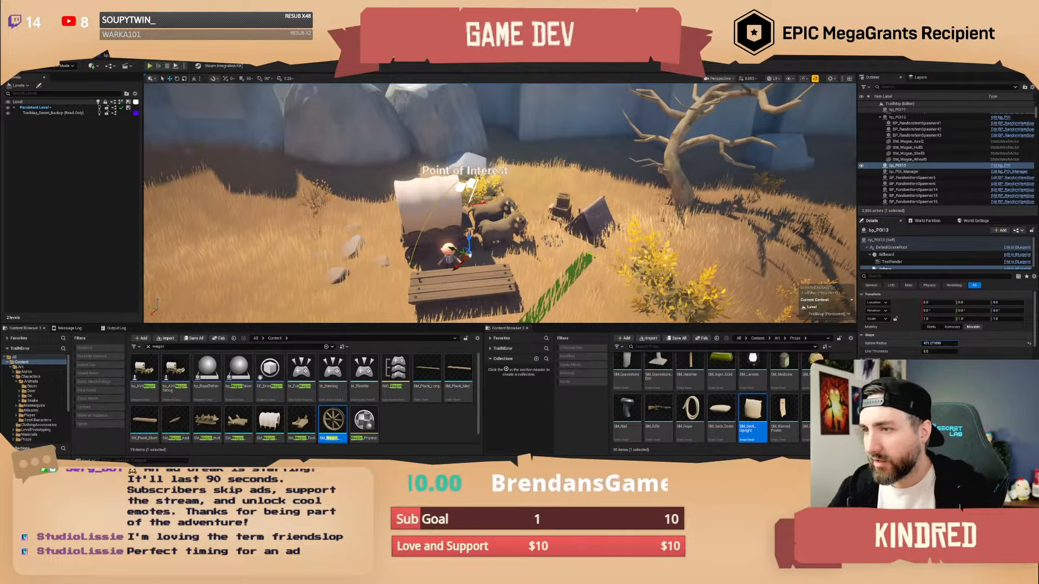
pyautogui.moveTo(939, 342); pyautogui.dragTo(957, 343)
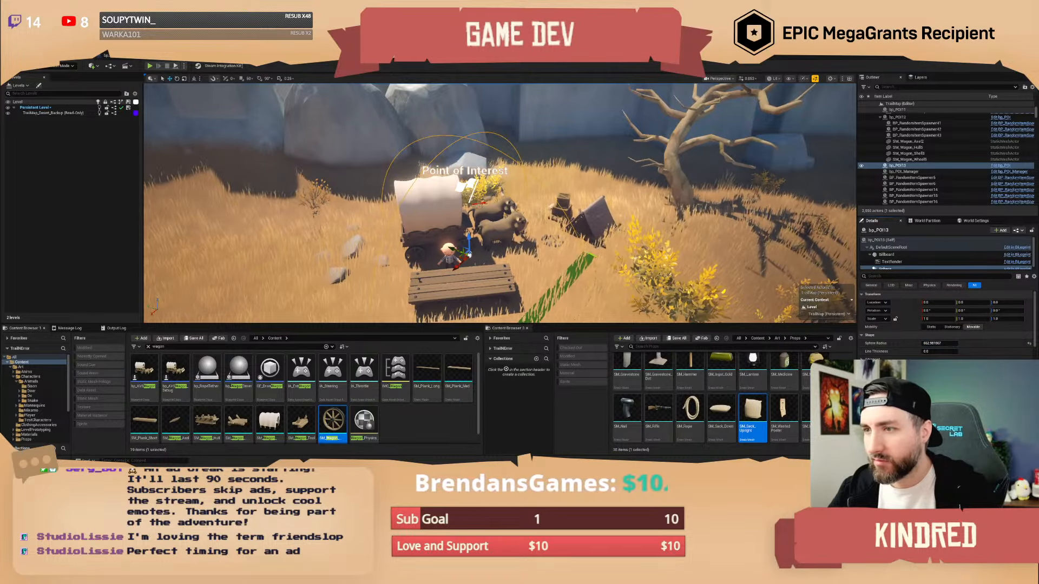
pyautogui.moveTo(476, 200); pyautogui.dragTo(465, 255, button='right')
pyautogui.moveTo(470, 196); pyautogui.dragTo(493, 185)
pyautogui.press('Escape')
pyautogui.moveTo(497, 184); pyautogui.dragTo(506, 136, button='right')
pyautogui.scroll(-1, 509, 138)
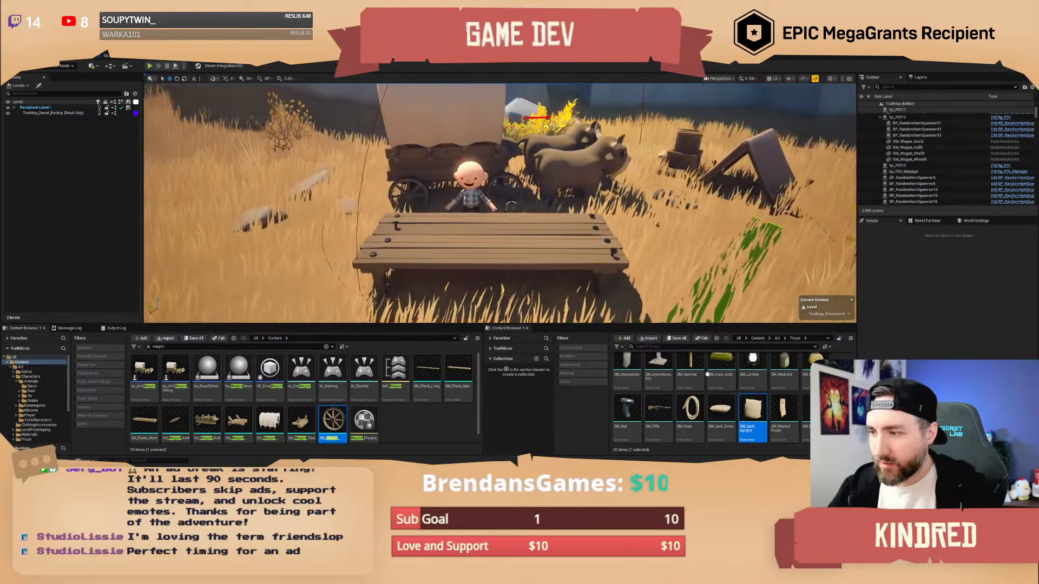
# - Search all content for random item and place three BP_RandomItemSpawner actors in a row on the long table
pyautogui.scroll(2, 719, 381)
pyautogui.scroll(3, 712, 395)
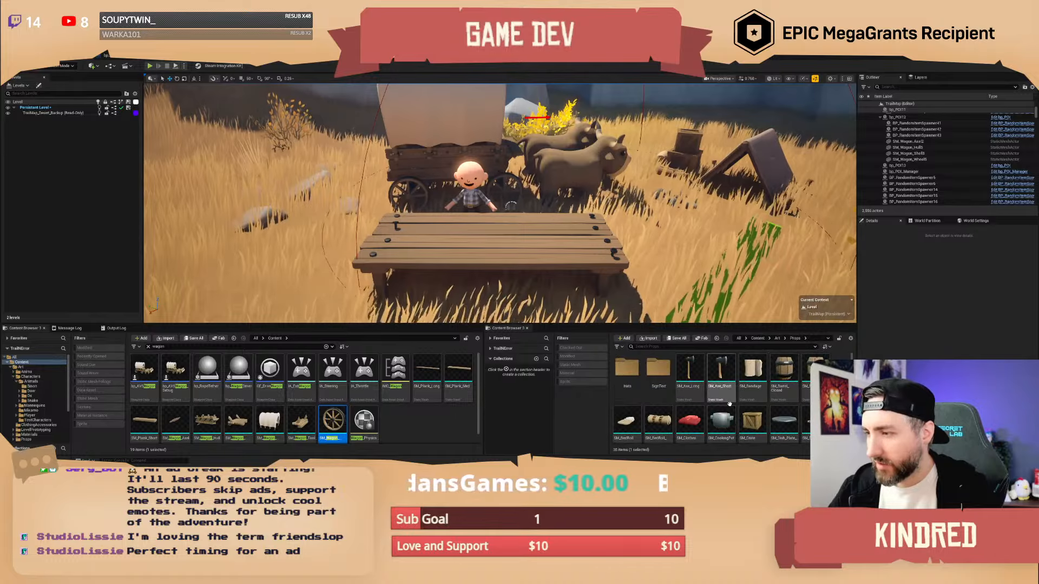
pyautogui.click(757, 339)
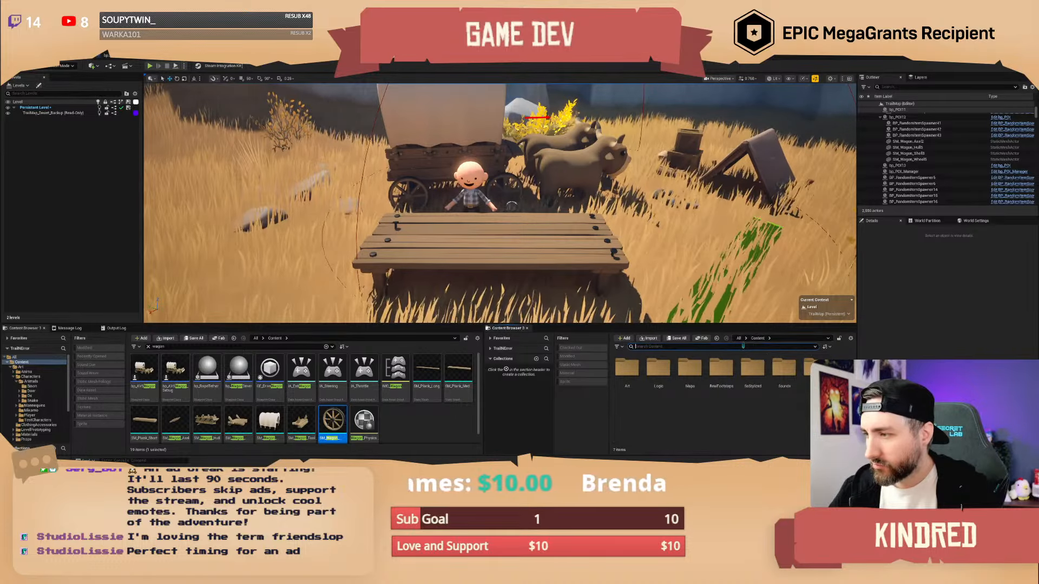
pyautogui.click(742, 346)
pyautogui.write('random item')
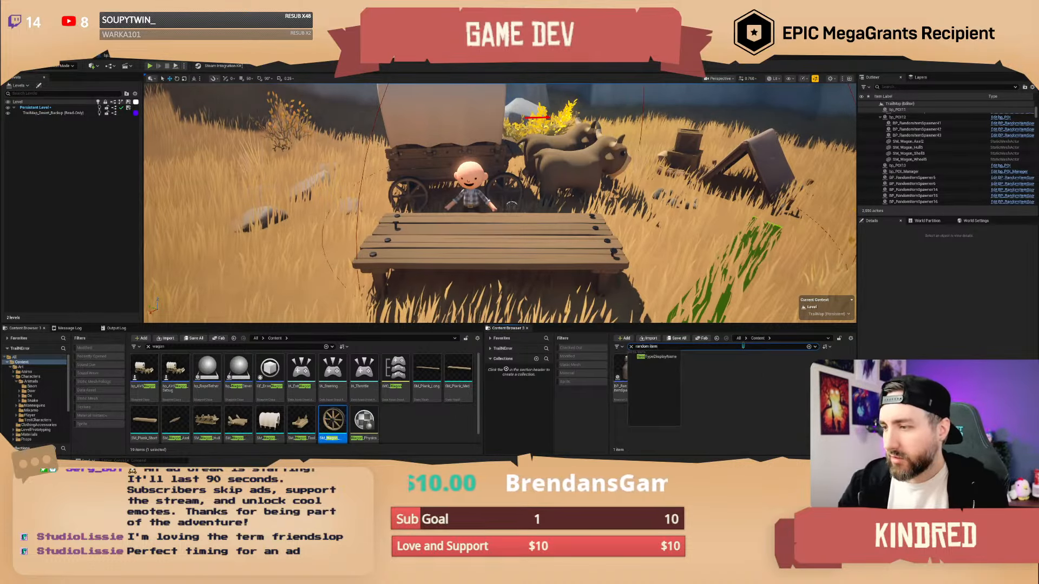
pyautogui.moveTo(627, 378); pyautogui.dragTo(574, 204)
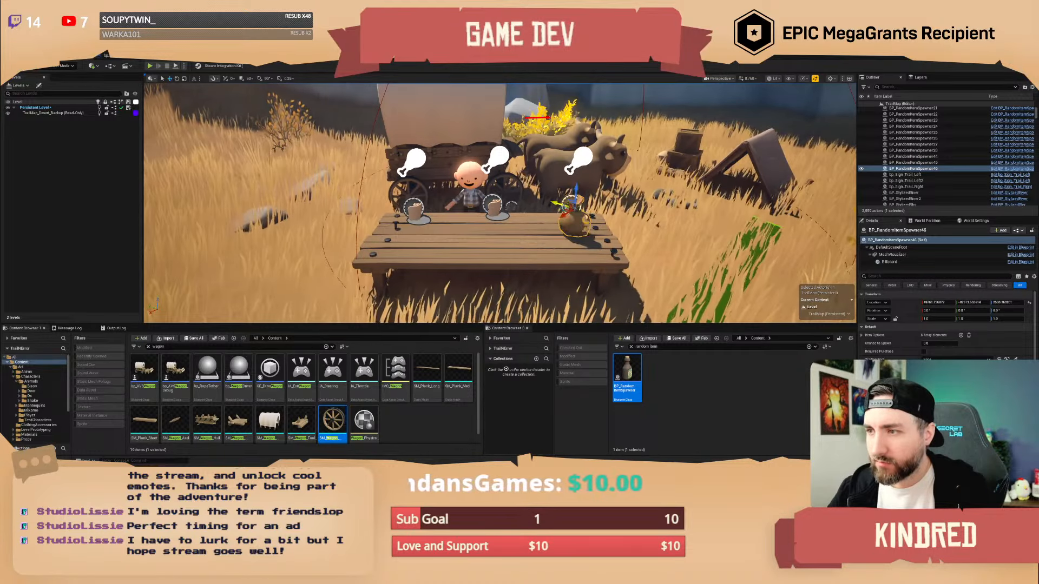
# - Select the three item spawners on the table and clear the index 4 entry of their Item Options
pyautogui.moveTo(574, 208)
pyautogui.mouseDown(button='right')
pyautogui.moveTo(546, 228)
pyautogui.moveTo(576, 222)
pyautogui.moveTo(563, 216)
pyautogui.mouseUp(button='right')
pyautogui.scroll(-2, 574, 208)
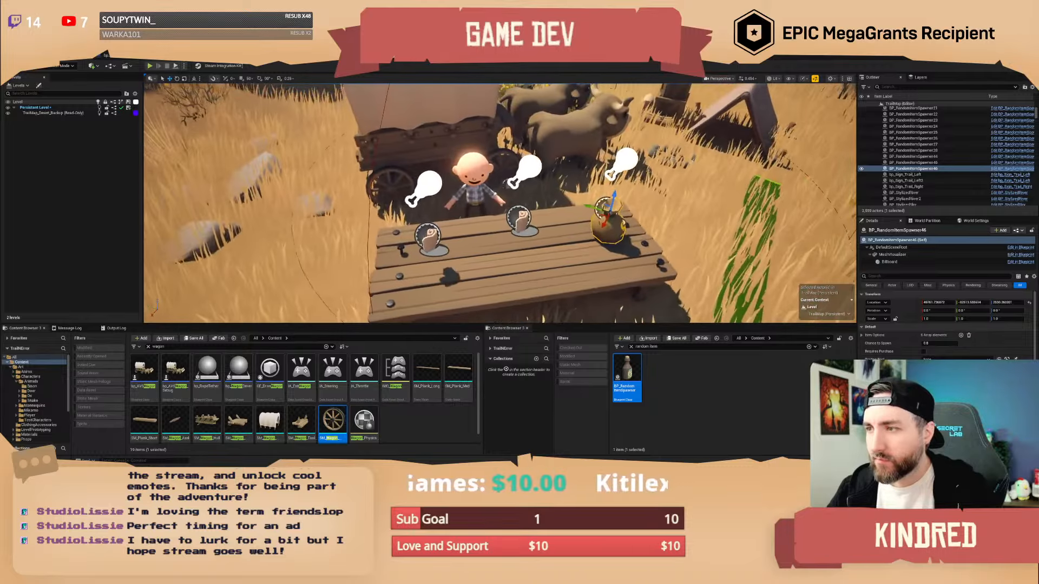
pyautogui.keyDown('shift'); pyautogui.click(913, 157); pyautogui.keyUp('shift')
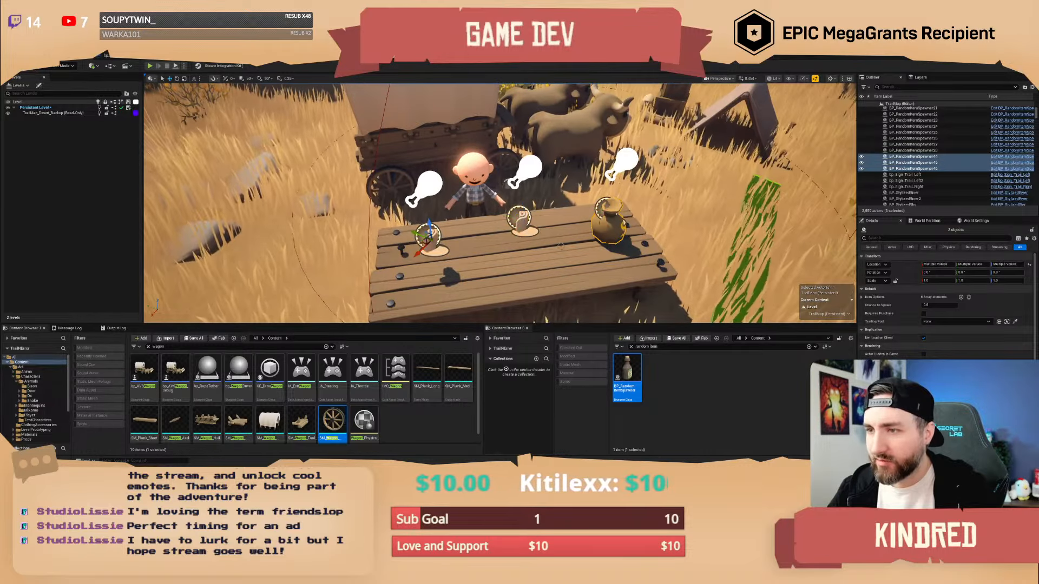
pyautogui.click(862, 297)
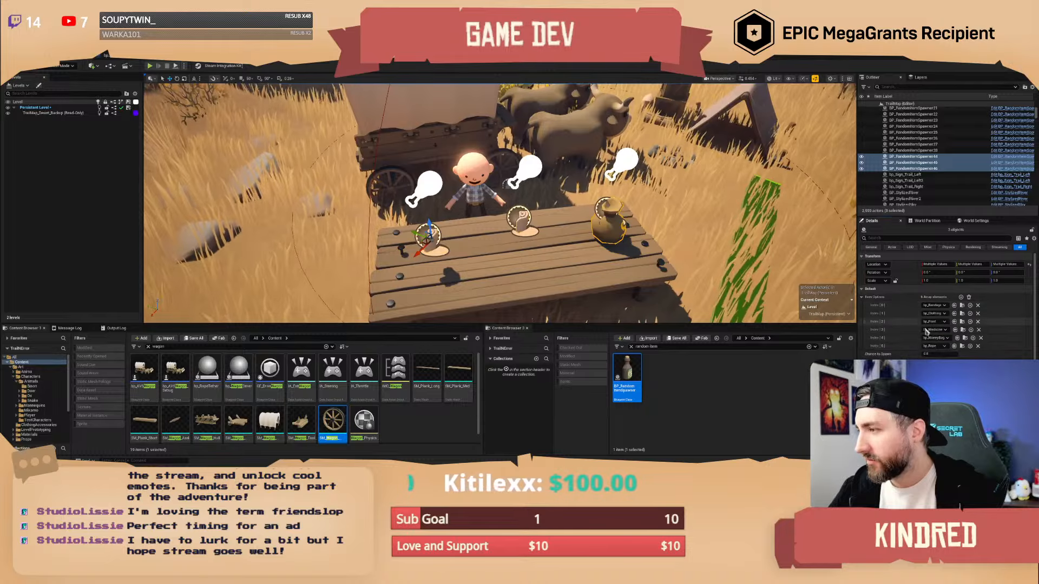
pyautogui.click(973, 338)
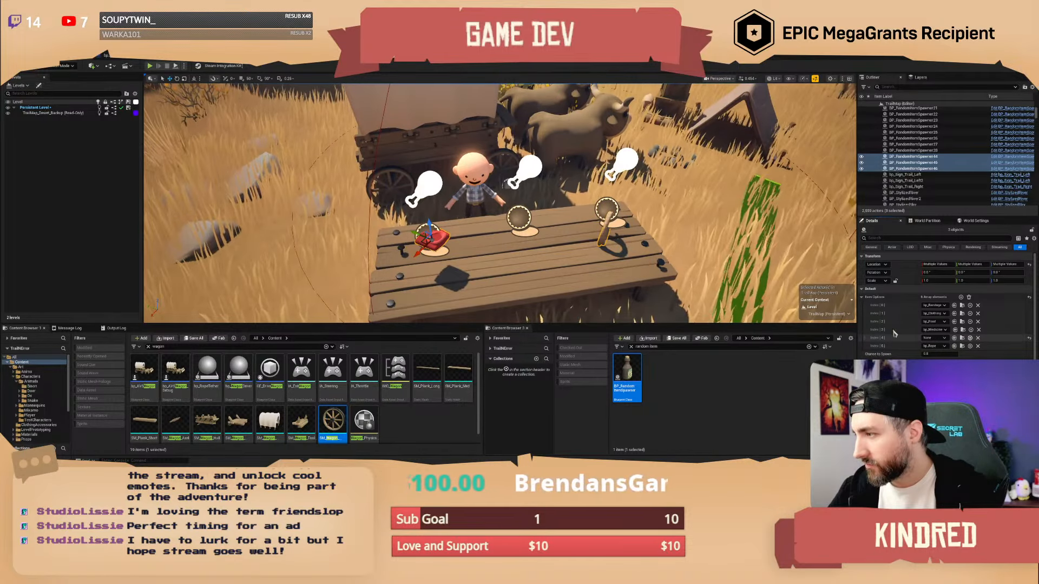
pyautogui.click(607, 221)
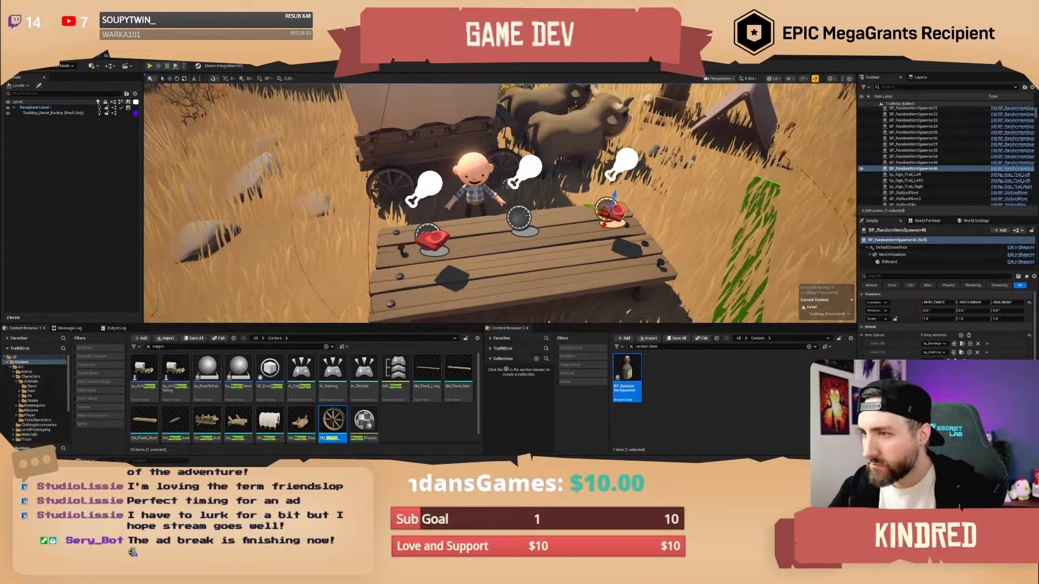
# - Check the Item Options of the middle spawner and of the end spawner nearest the wagon wheel, then clear the selection
pyautogui.click(519, 216)
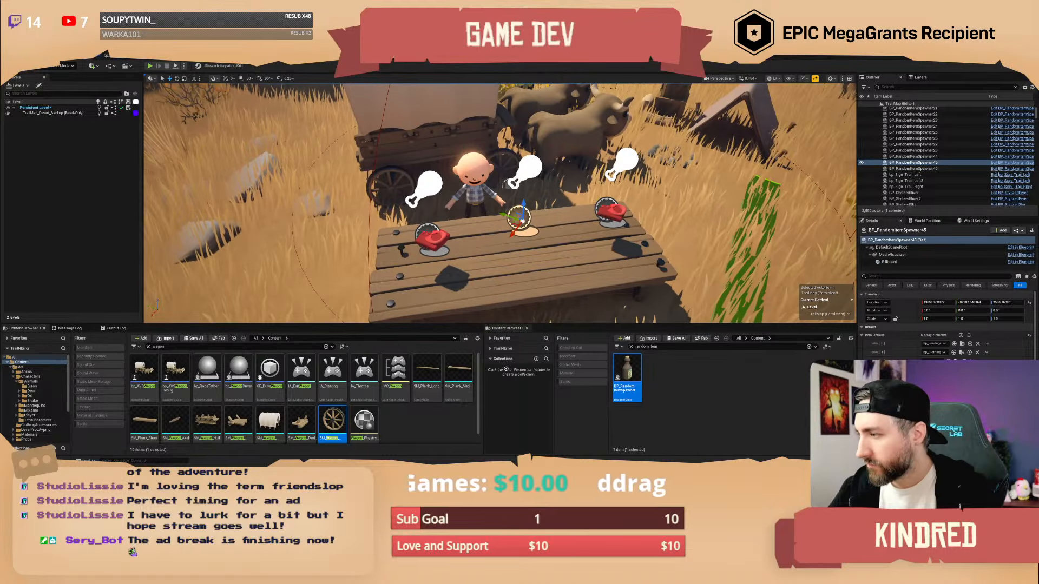
pyautogui.click(428, 242)
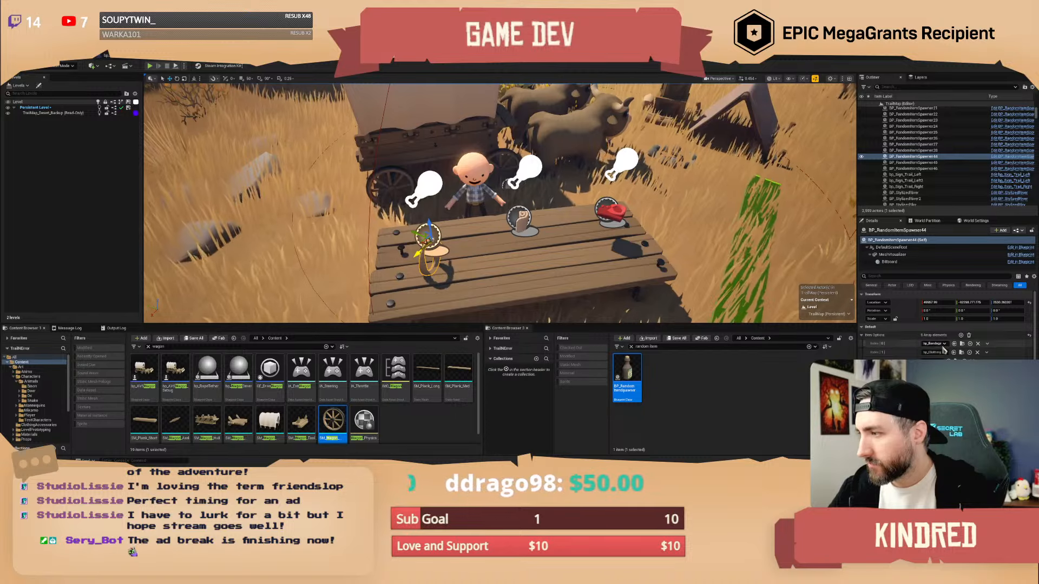
pyautogui.press('Escape')
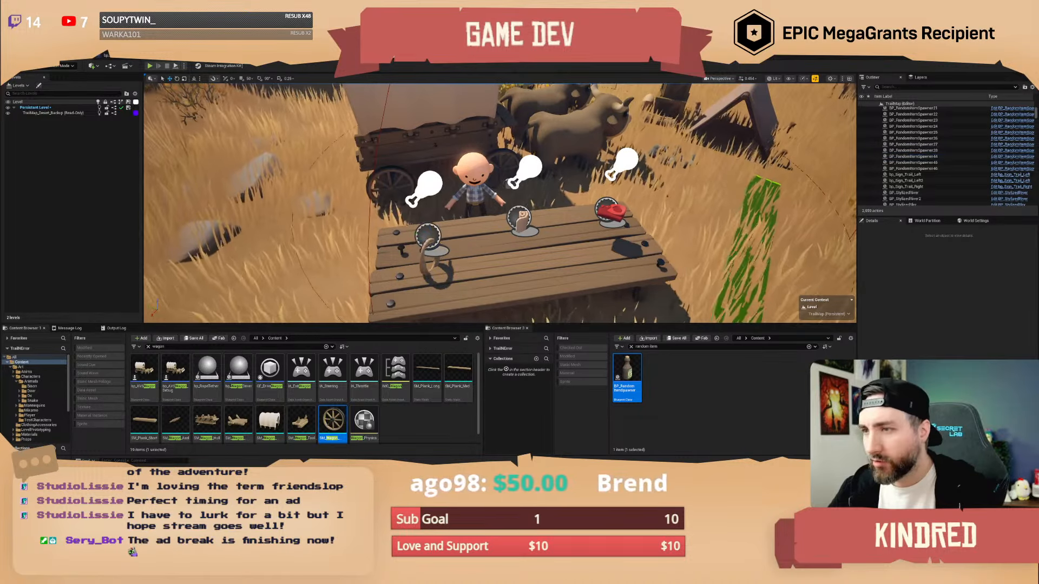
# - Shift the male character standing behind the long table sideways toward the middle item spawner
pyautogui.moveTo(526, 196); pyautogui.dragTo(526, 168, button='right')
pyautogui.click(477, 234)
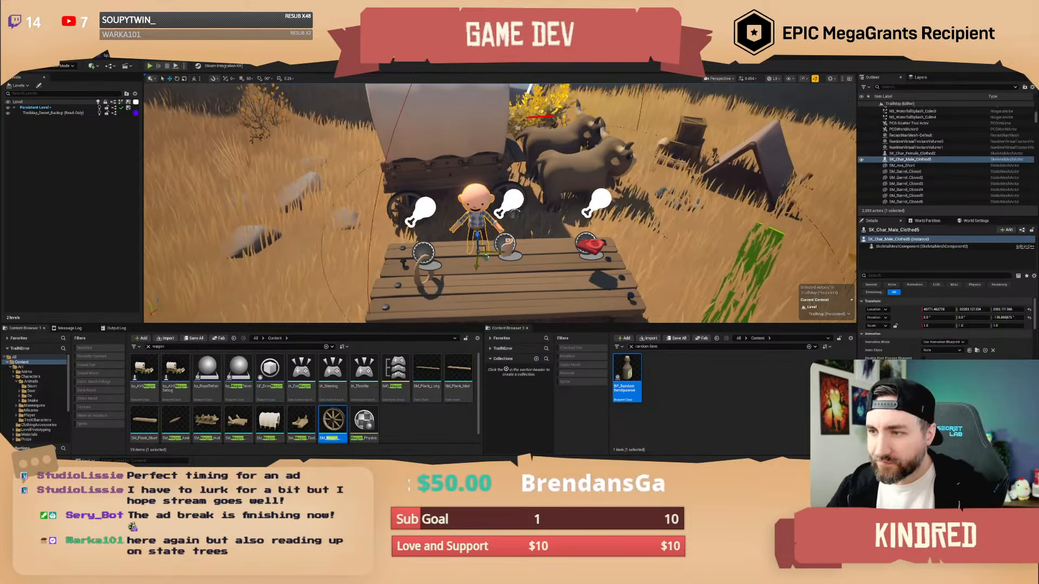
pyautogui.moveTo(480, 252); pyautogui.dragTo(497, 252)
# - Scale down the wooden table so its length fits the row of three item spawners more closely
pyautogui.click(501, 267)
pyautogui.moveTo(500, 268); pyautogui.dragTo(606, 297, button='right')
pyautogui.press('r')
pyautogui.moveTo(491, 235)
pyautogui.mouseDown()
pyautogui.moveTo(501, 227)
pyautogui.moveTo(481, 240)
pyautogui.mouseUp()
pyautogui.moveTo(481, 241); pyautogui.dragTo(352, 238, button='right')
# - Select all three item spawners on the table together and review their shared Item Options
pyautogui.click(598, 191)
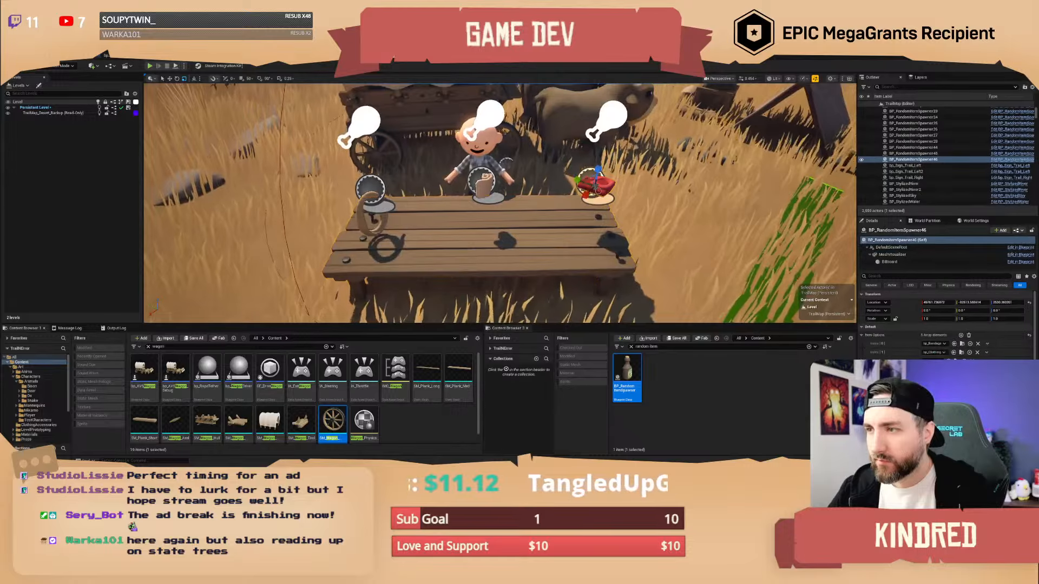
pyautogui.press('Escape')
pyautogui.moveTo(602, 191); pyautogui.dragTo(575, 162, button='right')
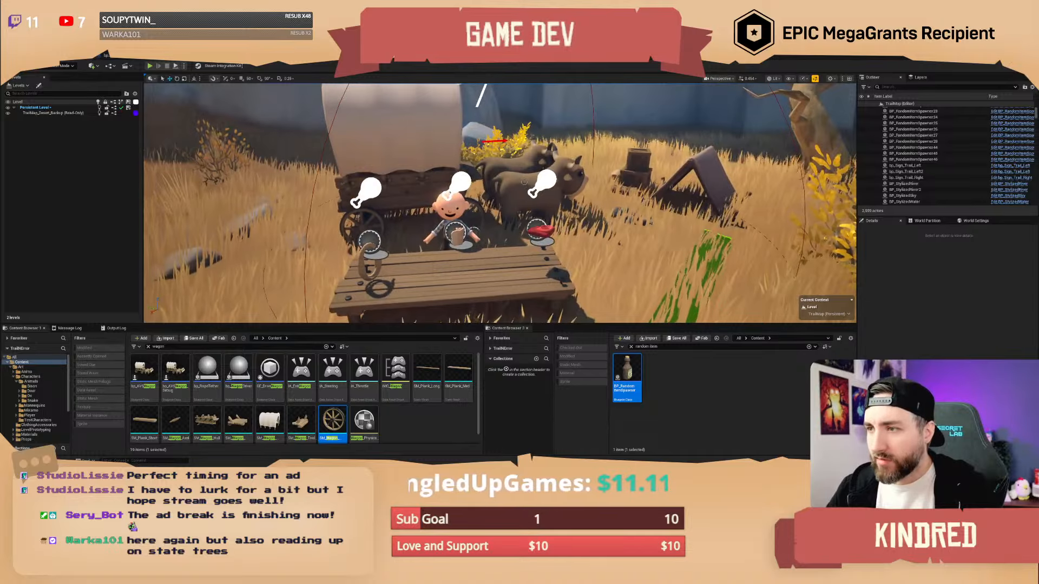
pyautogui.click(540, 232)
pyautogui.keyDown('shift'); pyautogui.click(456, 235); pyautogui.keyUp('shift')
pyautogui.keyDown('shift'); pyautogui.click(370, 243); pyautogui.keyUp('shift')
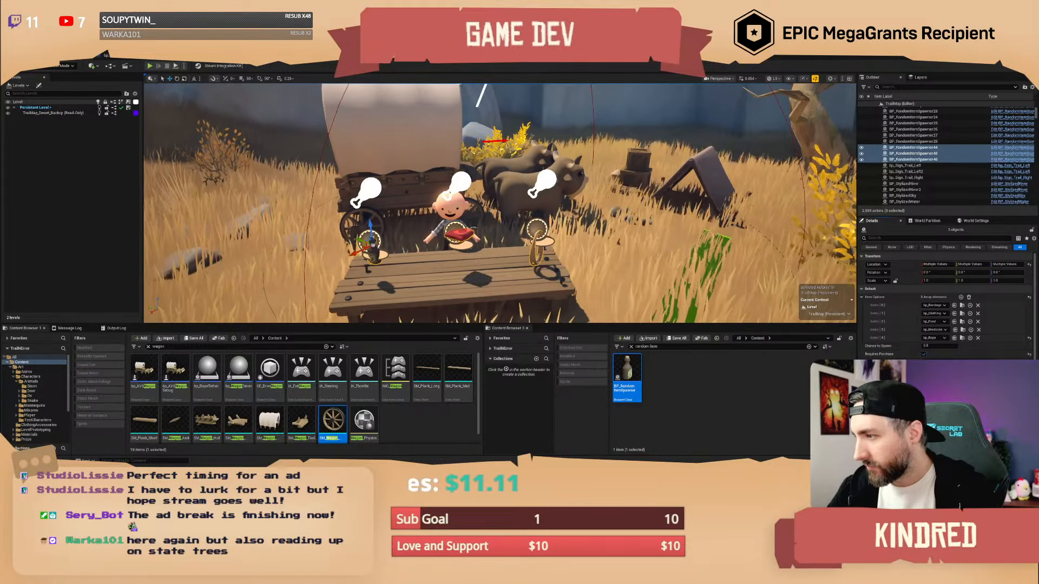
# - Search the content for trading and place a bp_TradingPost actor behind the table beside the male character
pyautogui.moveTo(606, 217); pyautogui.dragTo(569, 200, button='right')
pyautogui.scroll(-1, 581, 205)
pyautogui.press('s')
pyautogui.scroll(2, 566, 199)
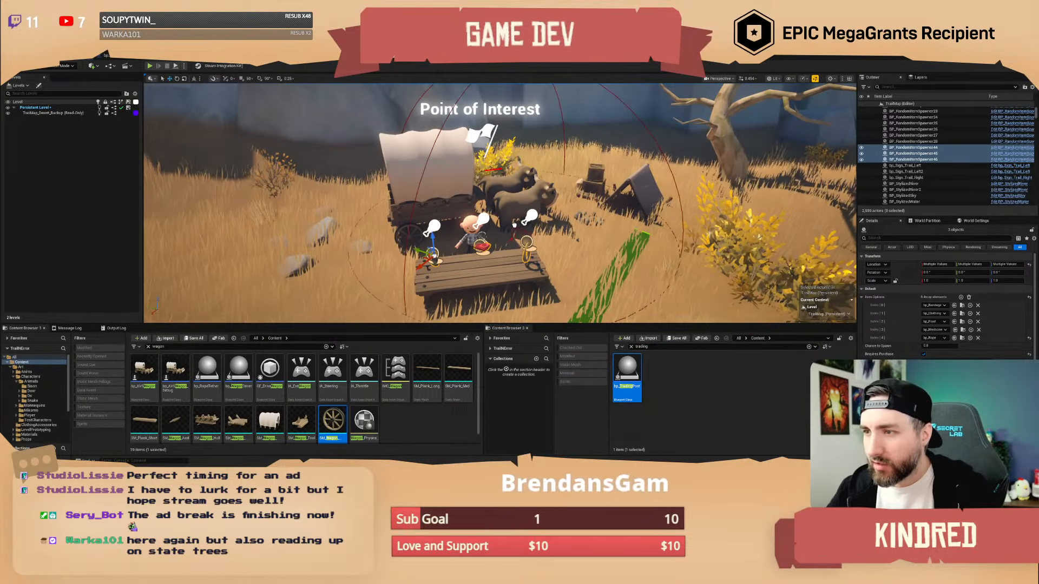
pyautogui.moveTo(514, 224); pyautogui.dragTo(512, 224)
pyautogui.moveTo(511, 224); pyautogui.dragTo(514, 233, button='right')
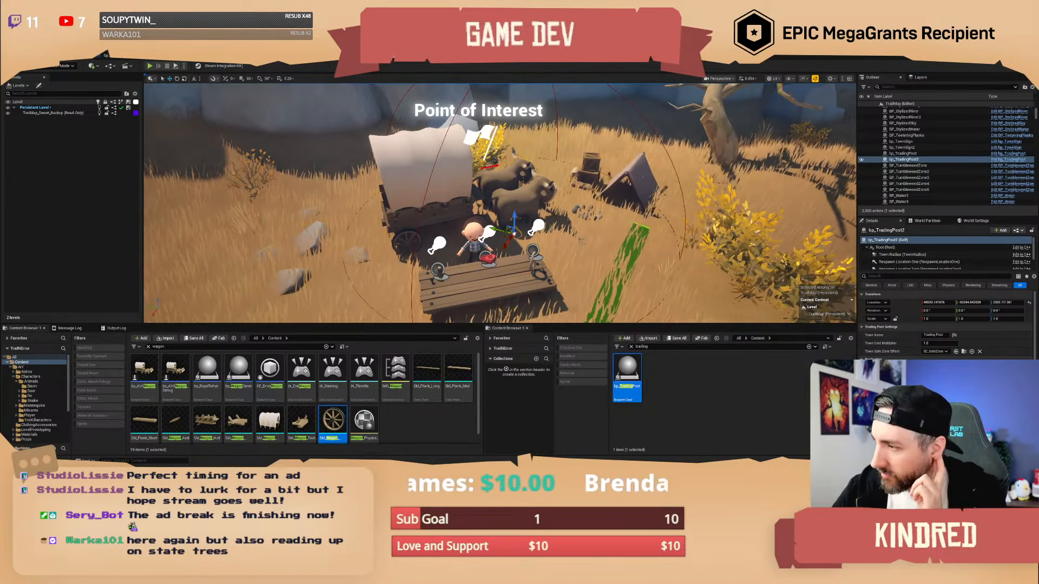
# - Move the trading post actor to the shopkeeper's end of the wooden table beside the wagon and edit its Town Name
pyautogui.click(938, 352)
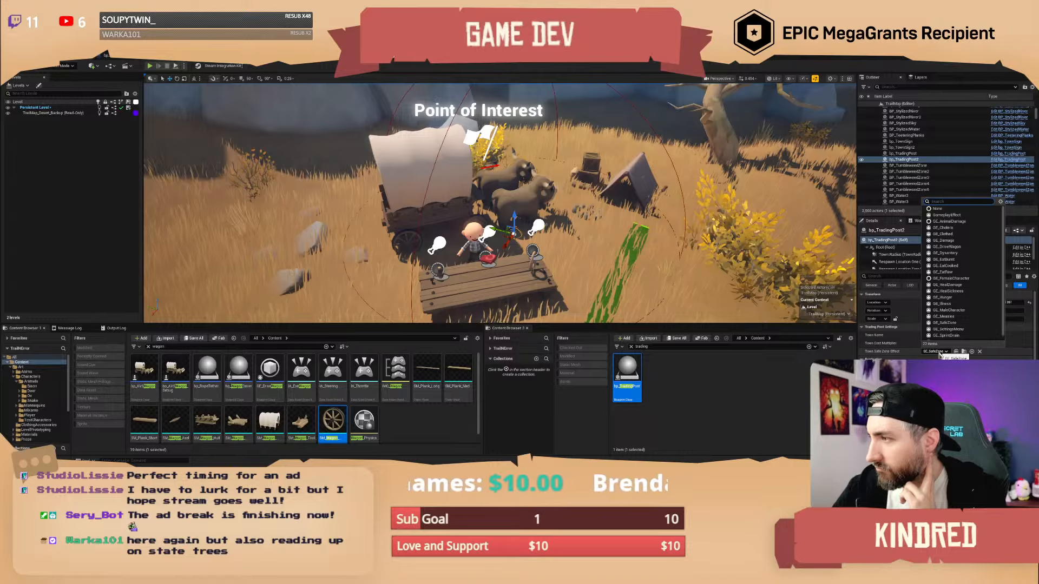
pyautogui.click(993, 355)
pyautogui.moveTo(649, 244); pyautogui.dragTo(631, 252, button='right')
pyautogui.moveTo(515, 228); pyautogui.dragTo(425, 218)
pyautogui.moveTo(424, 218); pyautogui.dragTo(407, 198, button='right')
pyautogui.scroll(4, 470, 211)
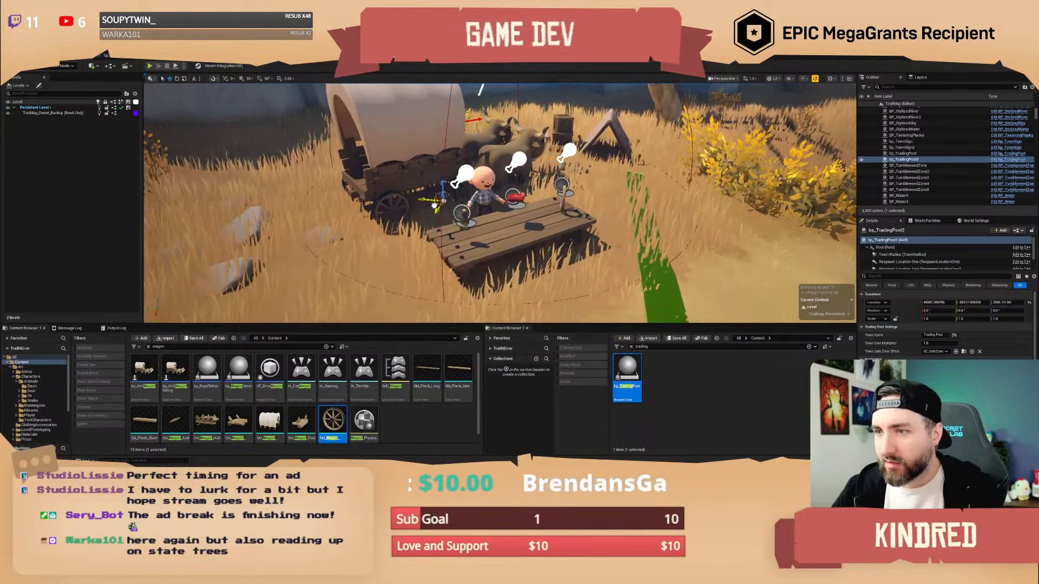
pyautogui.moveTo(469, 206); pyautogui.dragTo(469, 223)
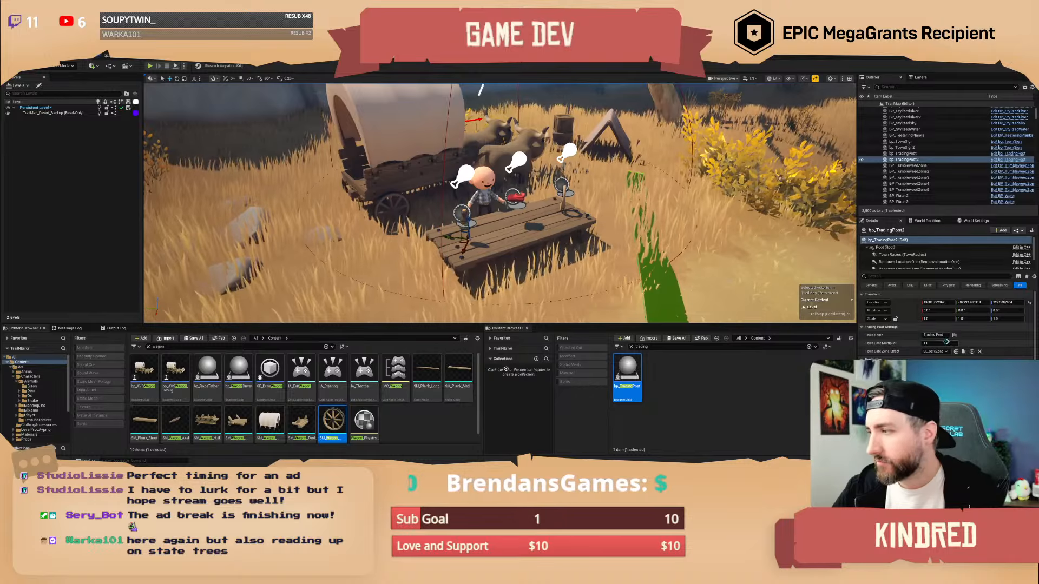
pyautogui.click(935, 335)
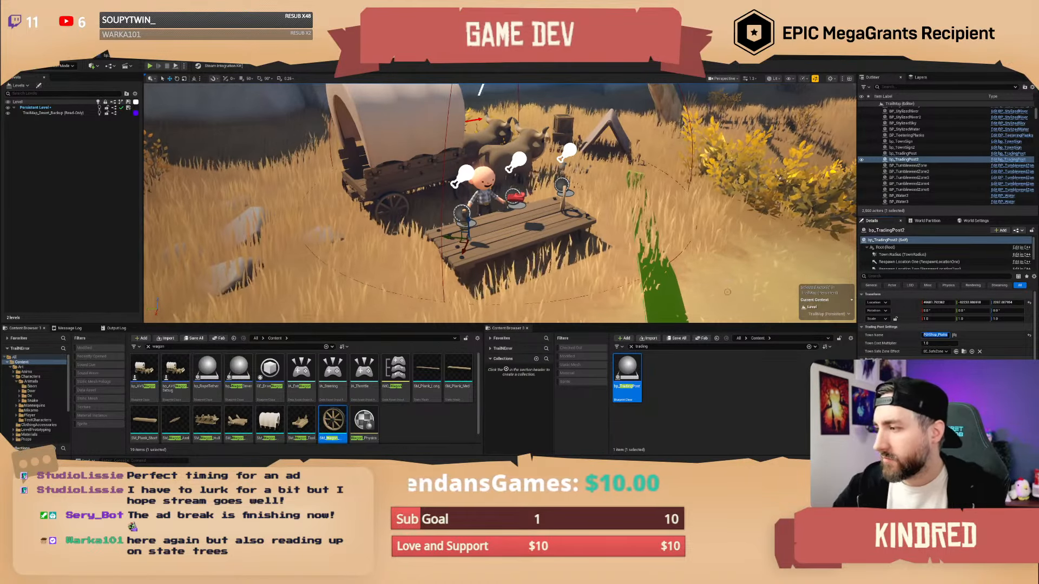
# - Select the three random item spawners on the trading table and examine their shared item options
pyautogui.moveTo(727, 292); pyautogui.dragTo(676, 303, button='right')
pyautogui.click(484, 226)
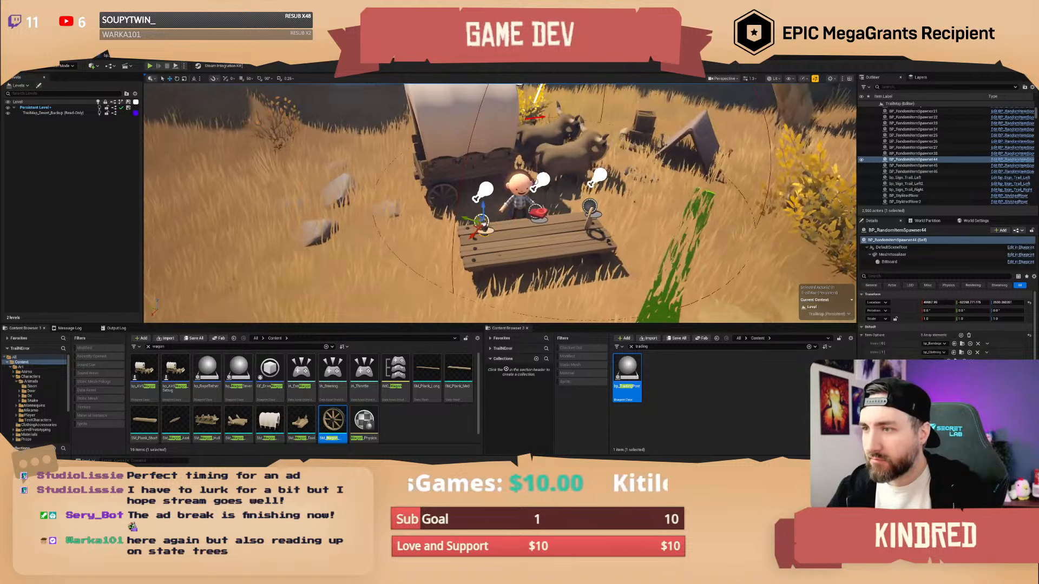
pyautogui.keyDown('ctrl'); pyautogui.click(537, 213); pyautogui.keyUp('ctrl')
pyautogui.keyDown('ctrl'); pyautogui.click(590, 209); pyautogui.keyUp('ctrl')
pyautogui.keyDown('alt'); pyautogui.moveTo(591, 209); pyautogui.dragTo(590, 135); pyautogui.keyUp('alt')
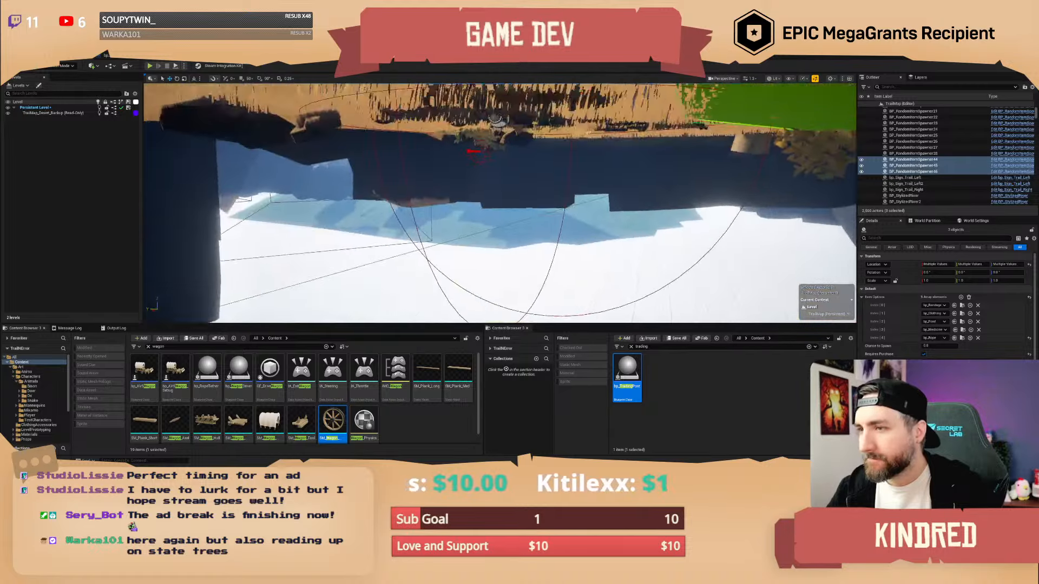
pyautogui.moveTo(591, 136); pyautogui.dragTo(594, 110, button='right')
pyautogui.press('w')
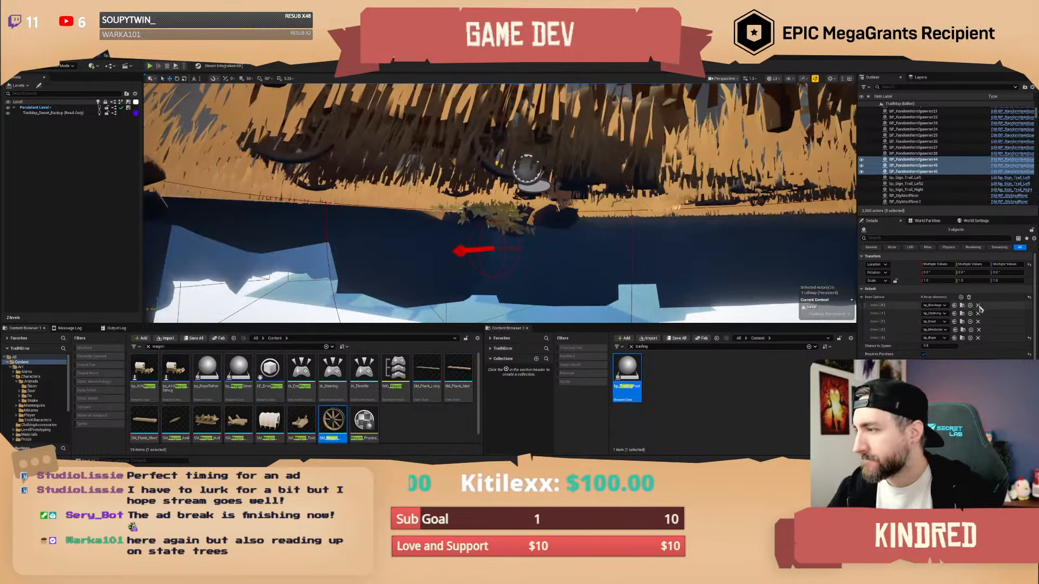
pyautogui.click(986, 363)
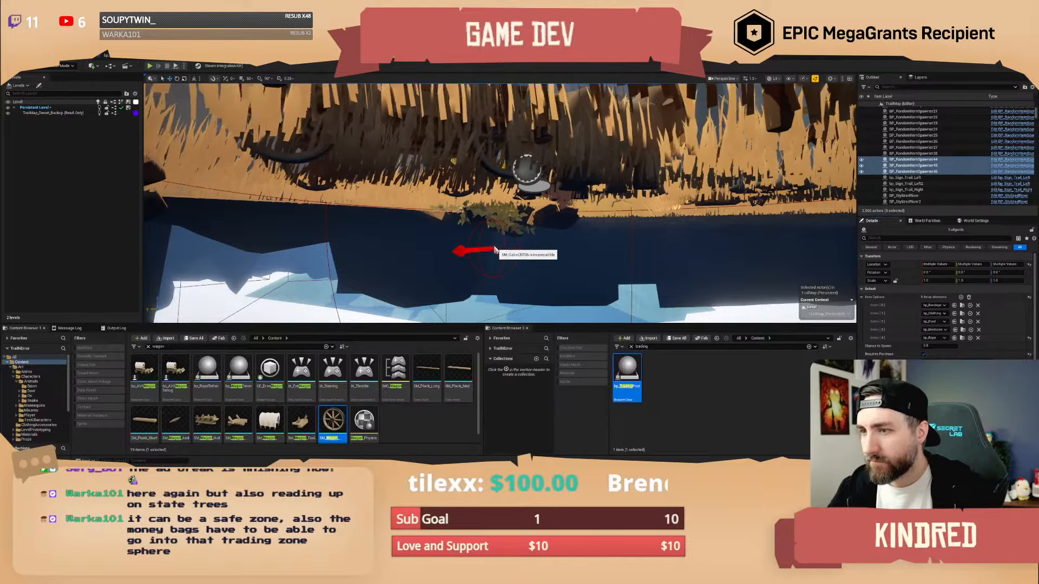
pyautogui.moveTo(495, 248); pyautogui.dragTo(537, 306, button='right')
pyautogui.press('e')
pyautogui.press('s')
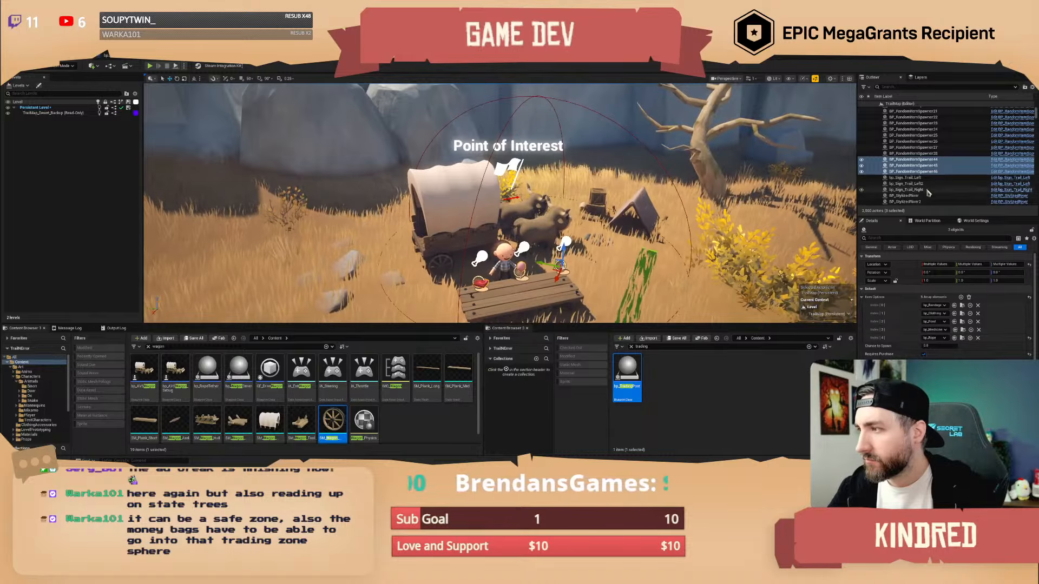
# - Find the new trading post among the level's actors by "trading", rename it as bp_TradingPost_PlainsShop and save the level
pyautogui.click(899, 87)
pyautogui.write('trading')
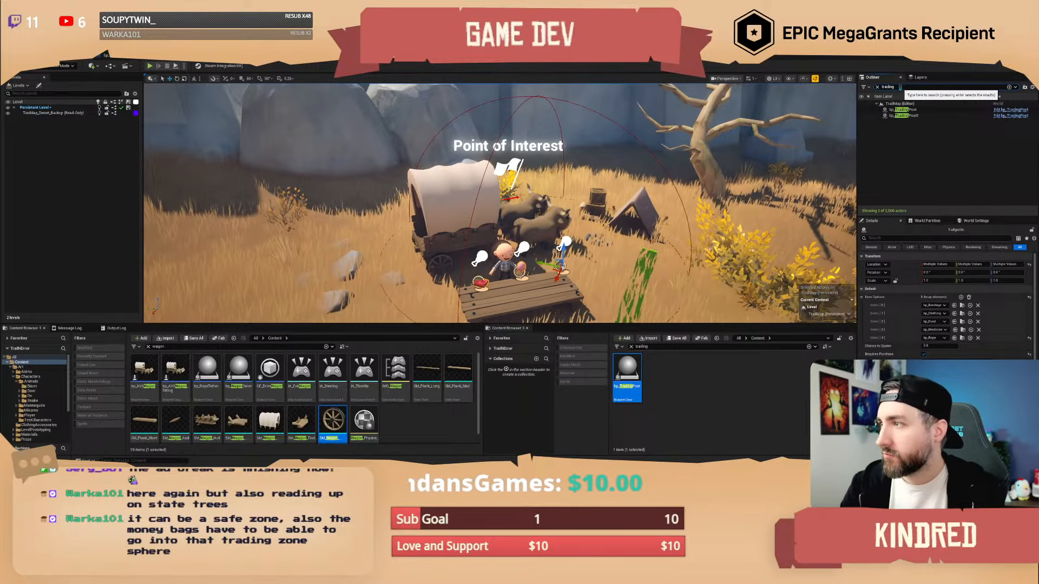
pyautogui.click(902, 116)
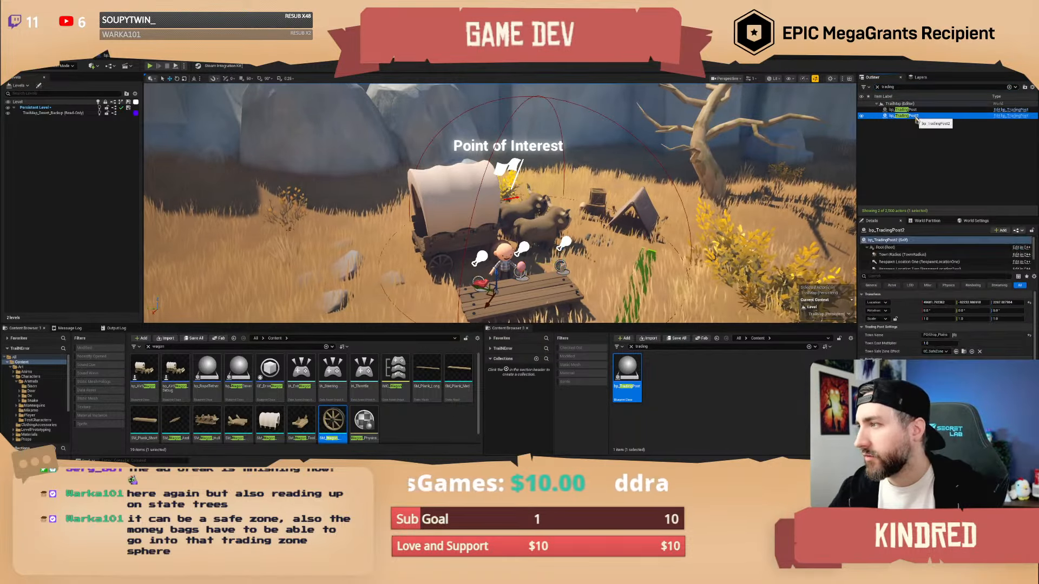
pyautogui.press('F2')
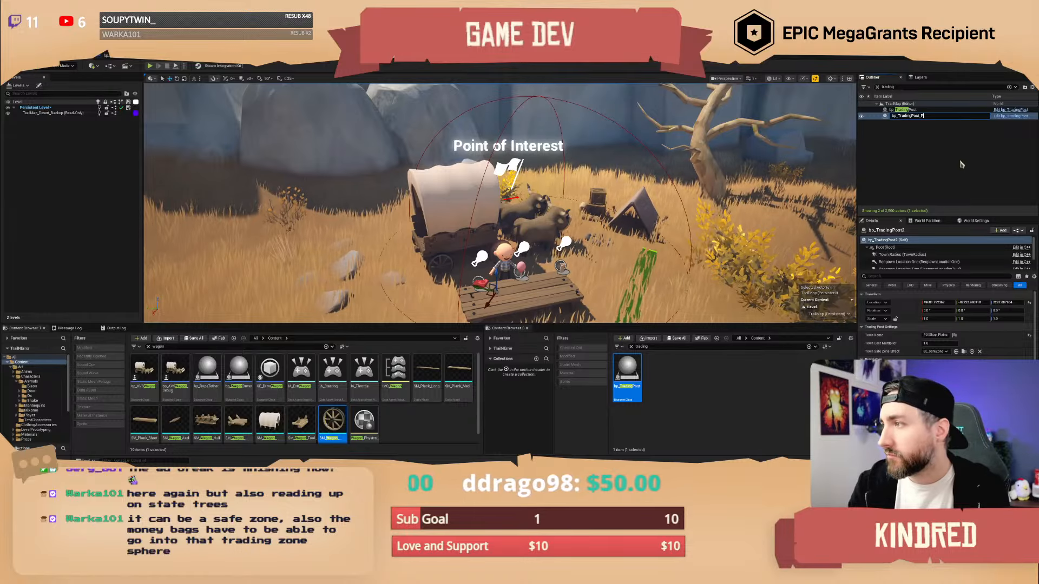
pyautogui.click(961, 164)
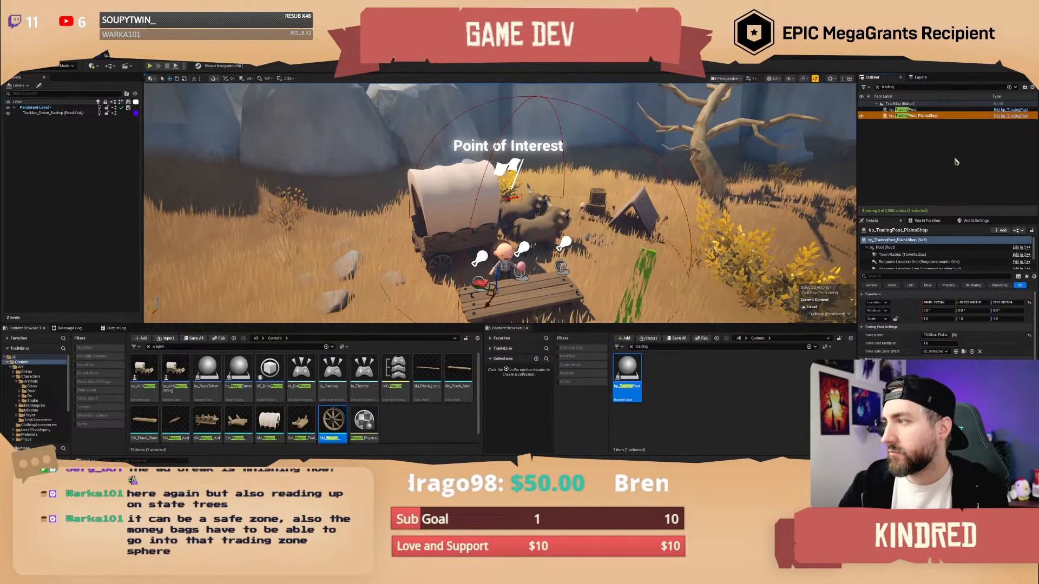
pyautogui.hotkey('ctrl', 's')
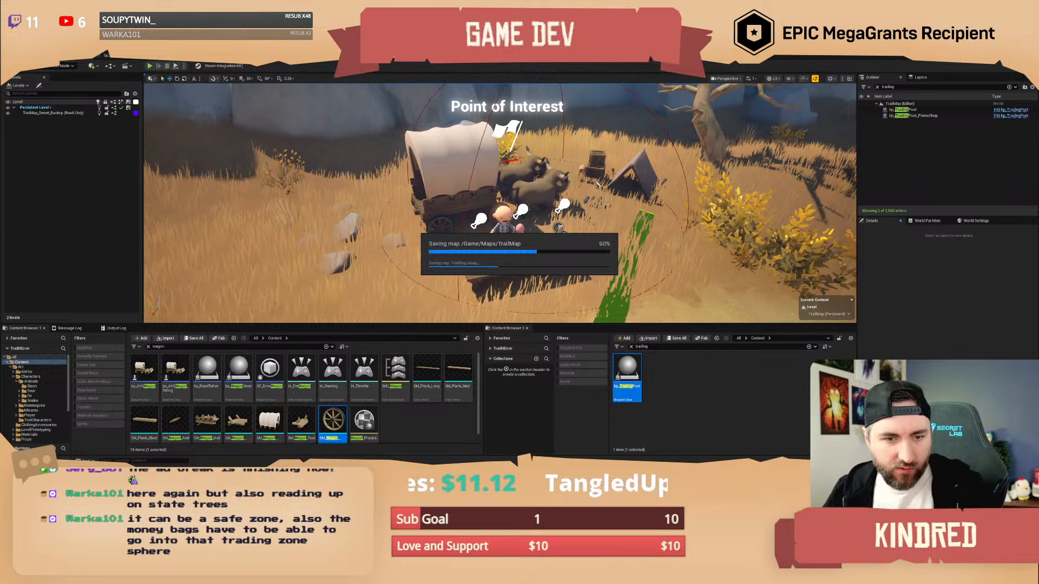
# - Reselect the plains trading post and nudge it toward the shopkeeper behind the table
pyautogui.moveTo(598, 184); pyautogui.dragTo(598, 108, button='right')
pyautogui.click(480, 215)
pyautogui.moveTo(481, 215); pyautogui.dragTo(493, 244, button='right')
pyautogui.scroll(1, 481, 227)
pyautogui.moveTo(479, 250)
pyautogui.mouseDown()
pyautogui.moveTo(480, 233)
pyautogui.moveTo(497, 243)
pyautogui.mouseUp()
pyautogui.moveTo(497, 242); pyautogui.dragTo(481, 260, button='right')
# - Enlarge the trading post's Town Radius sphere to about 1730 and shift its center toward the table
pyautogui.click(904, 255)
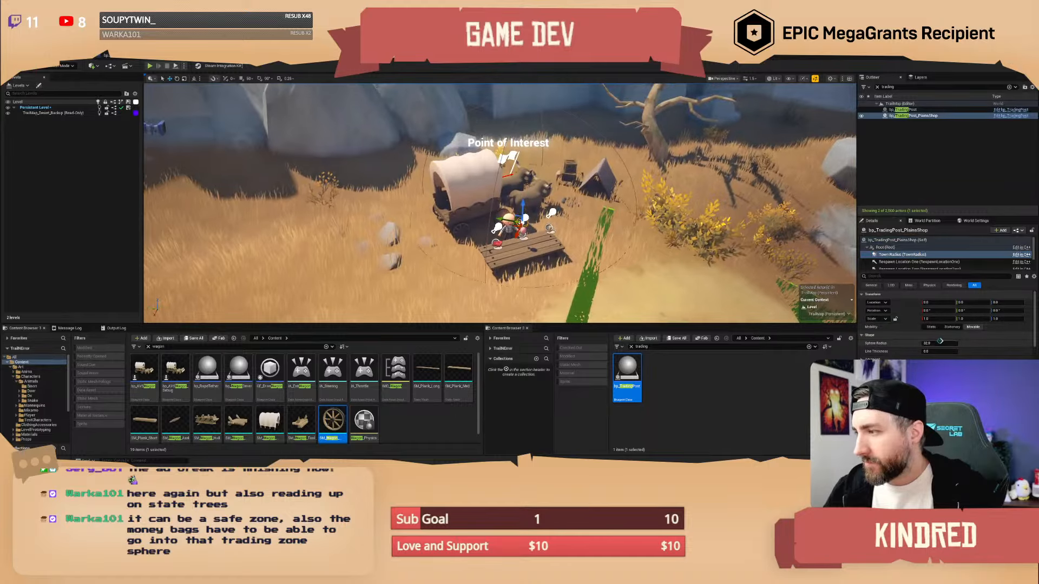
pyautogui.moveTo(939, 343); pyautogui.dragTo(987, 343)
pyautogui.moveTo(603, 302); pyautogui.dragTo(526, 237, button='right')
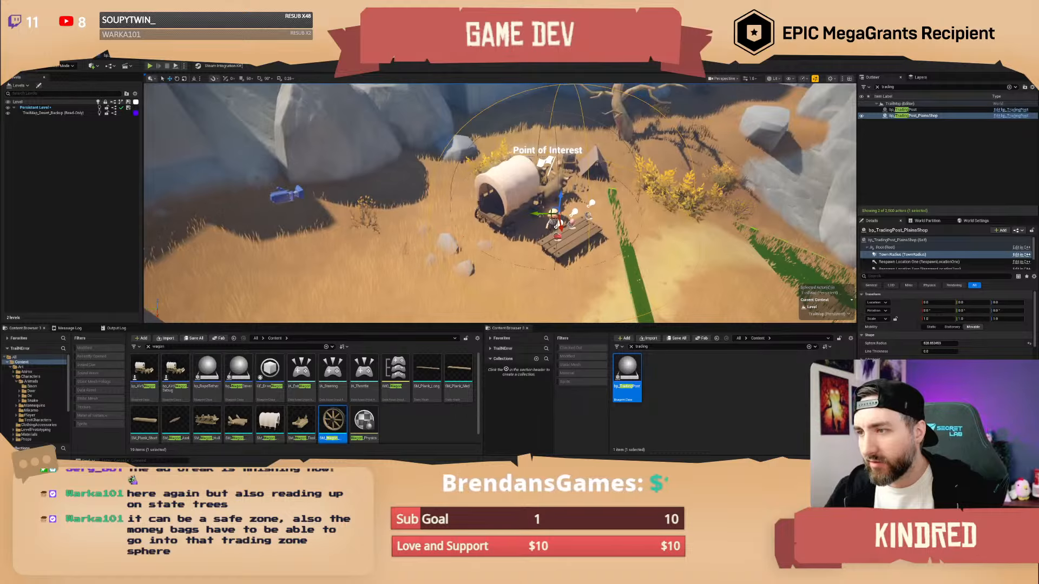
pyautogui.moveTo(553, 216); pyautogui.dragTo(567, 221)
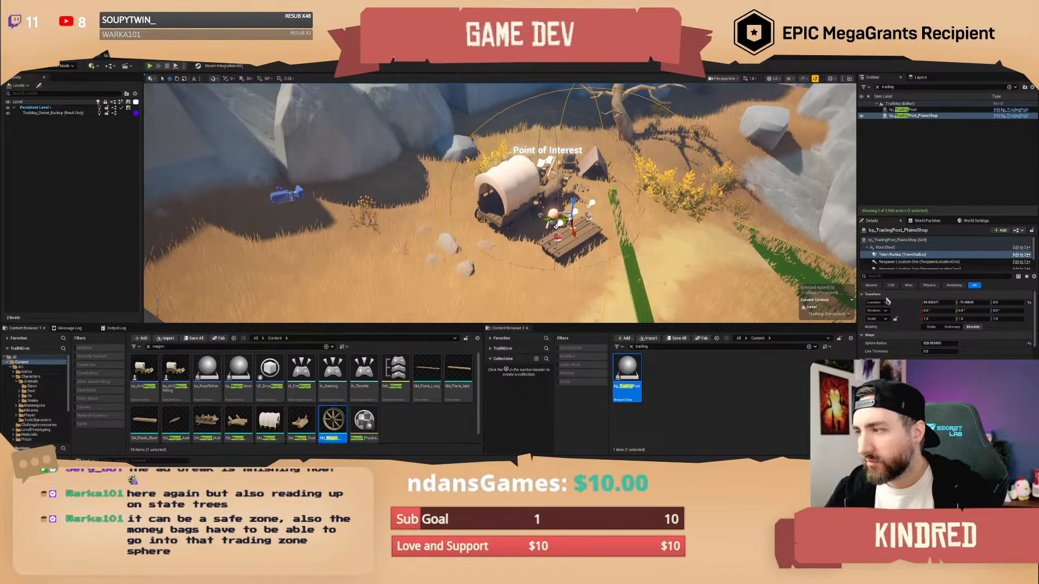
pyautogui.moveTo(933, 343); pyautogui.dragTo(968, 343)
pyautogui.moveTo(573, 227); pyautogui.dragTo(490, 263, button='right')
pyautogui.scroll(1, 533, 254)
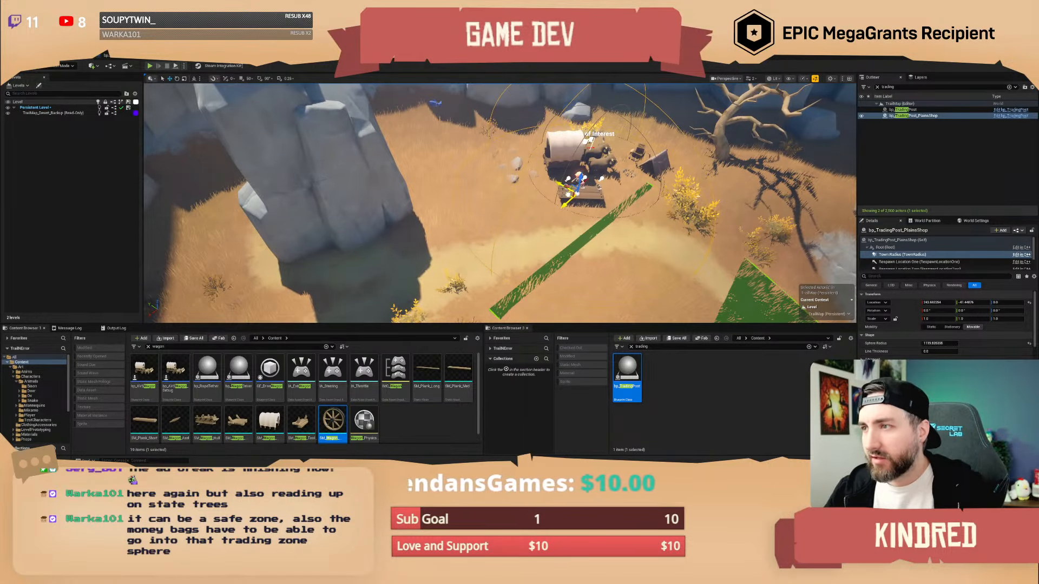
# - Deselect the trading post and inspect the radius coverage around the wagon, table and tent
pyautogui.press('w')
pyautogui.moveTo(499, 203); pyautogui.dragTo(526, 205, button='right')
pyautogui.scroll(-3, 509, 184)
pyautogui.press('Escape')
pyautogui.press('s')
pyautogui.press('w')
pyautogui.scroll(-3, 514, 173)
pyautogui.press('a')
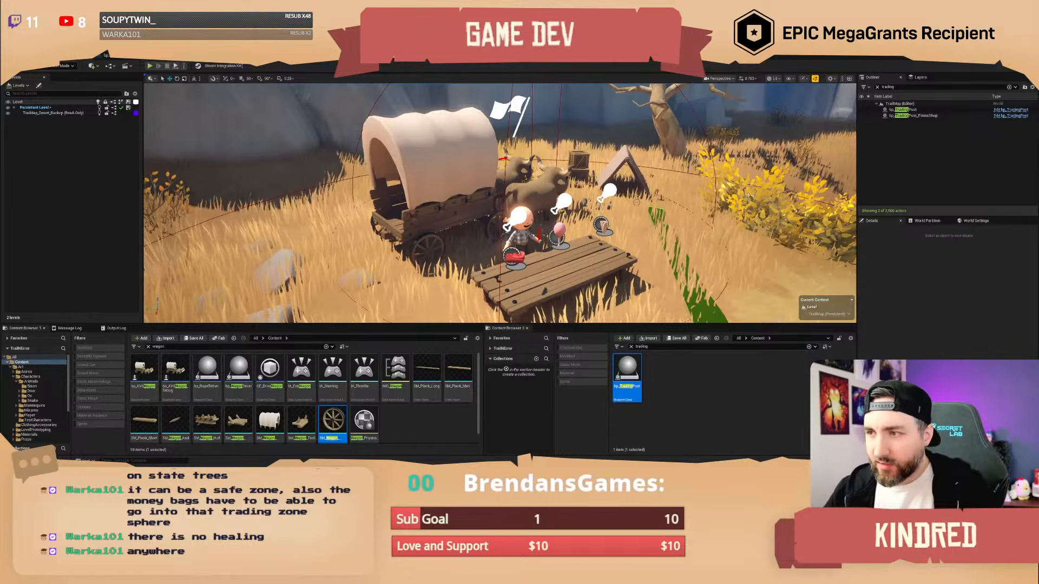
pyautogui.press('s')
pyautogui.moveTo(636, 203)
pyautogui.mouseDown(button='right')
pyautogui.moveTo(645, 182)
pyautogui.moveTo(643, 197)
pyautogui.mouseUp(button='right')
pyautogui.scroll(-4, 637, 188)
pyautogui.press('w')
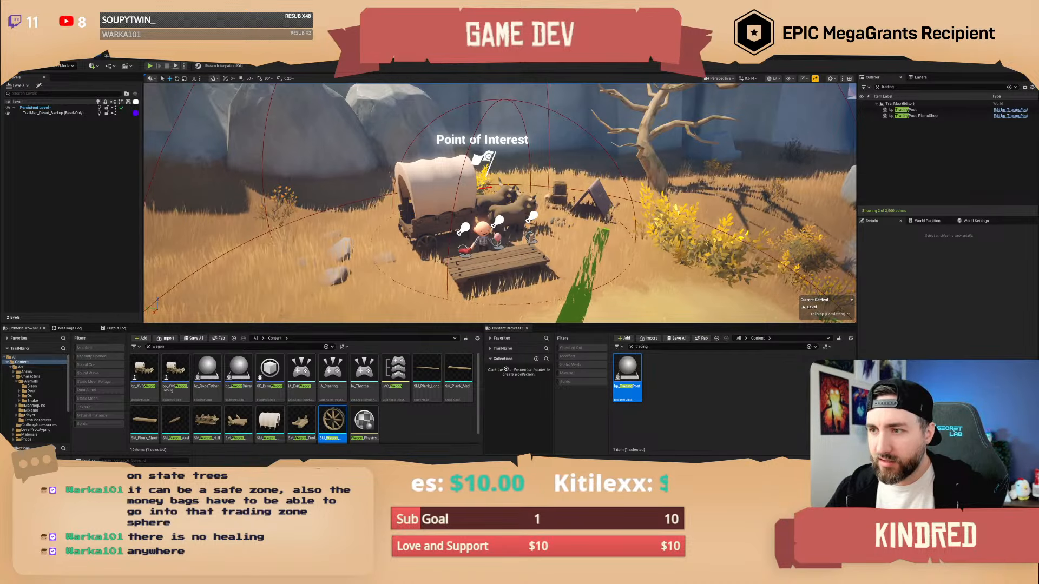
# - Add bp_TradingPost_PlainsShop as a new element in the actor array of the Point of Interest at the wagon camp
pyautogui.click(488, 156)
pyautogui.moveTo(488, 156); pyautogui.dragTo(488, 146, button='right')
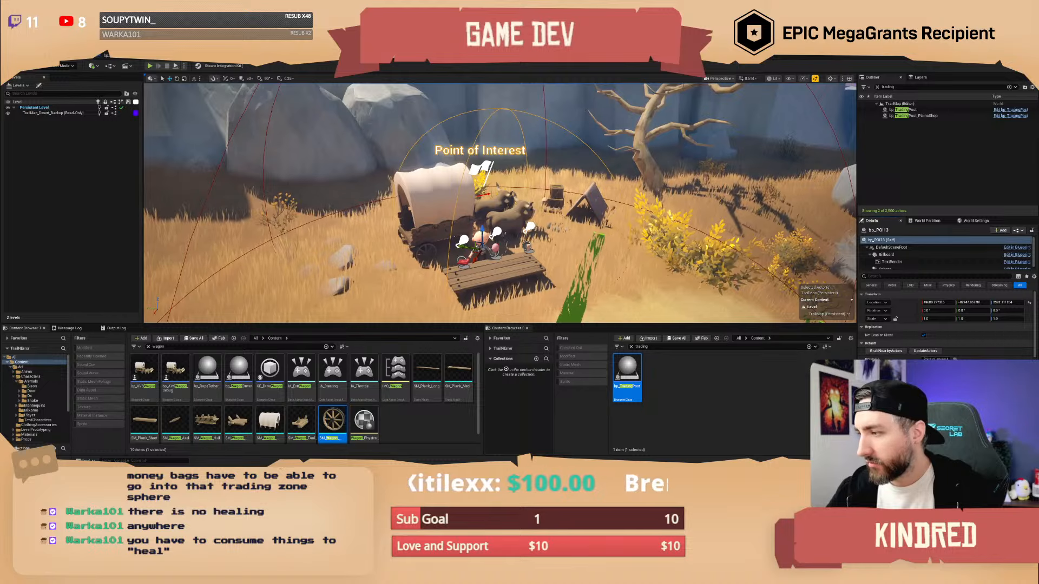
pyautogui.scroll(-3, 947, 319)
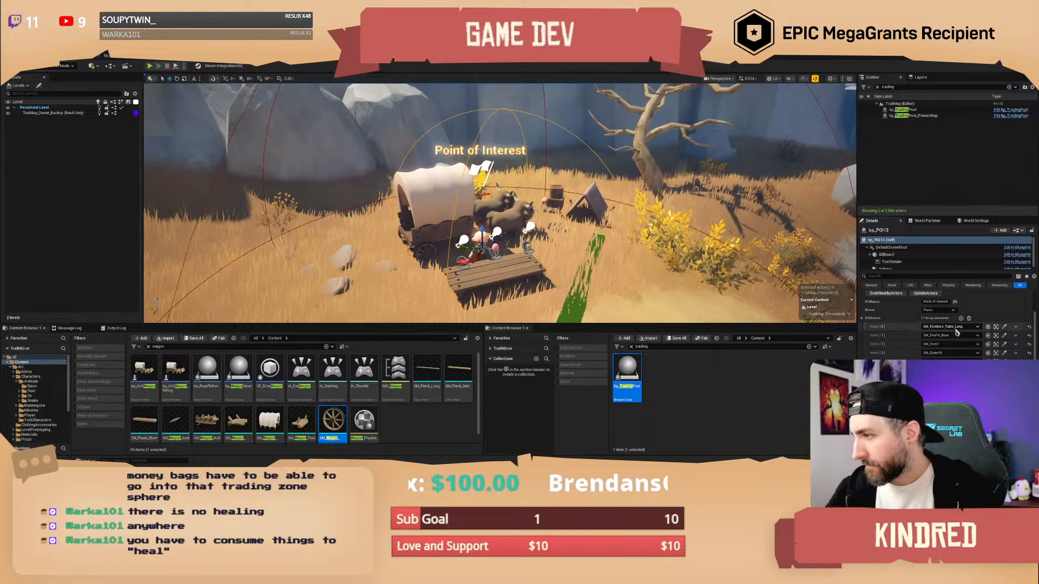
pyautogui.hotkey('ctrl', 'z')
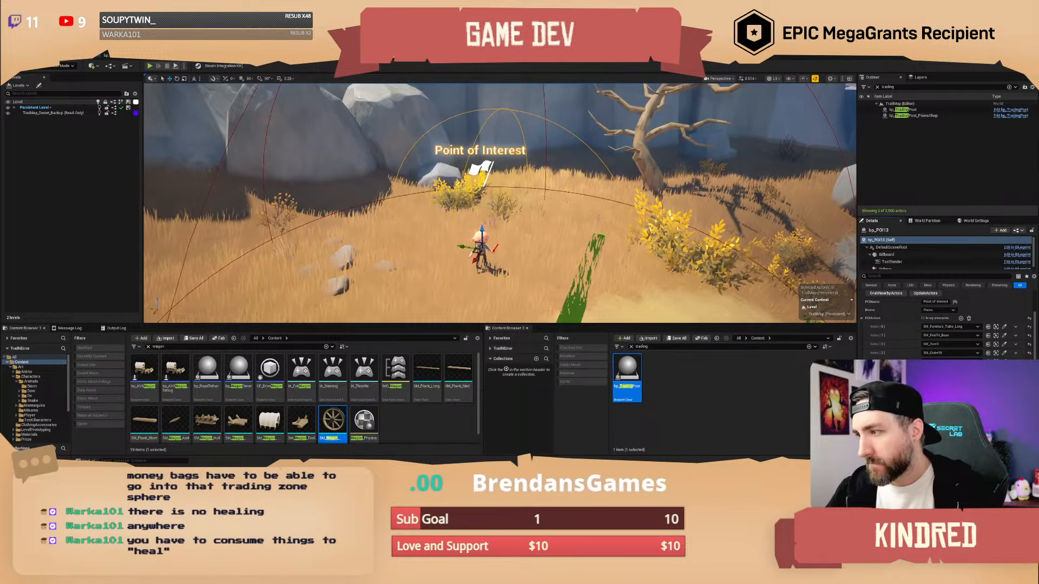
pyautogui.hotkey('ctrl', 'y')
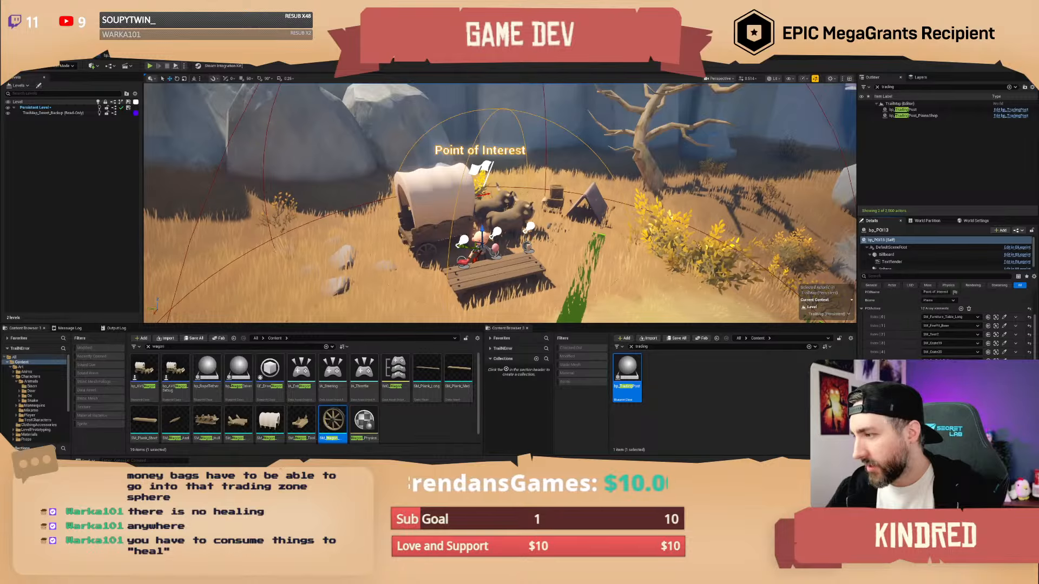
pyautogui.click(951, 412)
pyautogui.write('trad')
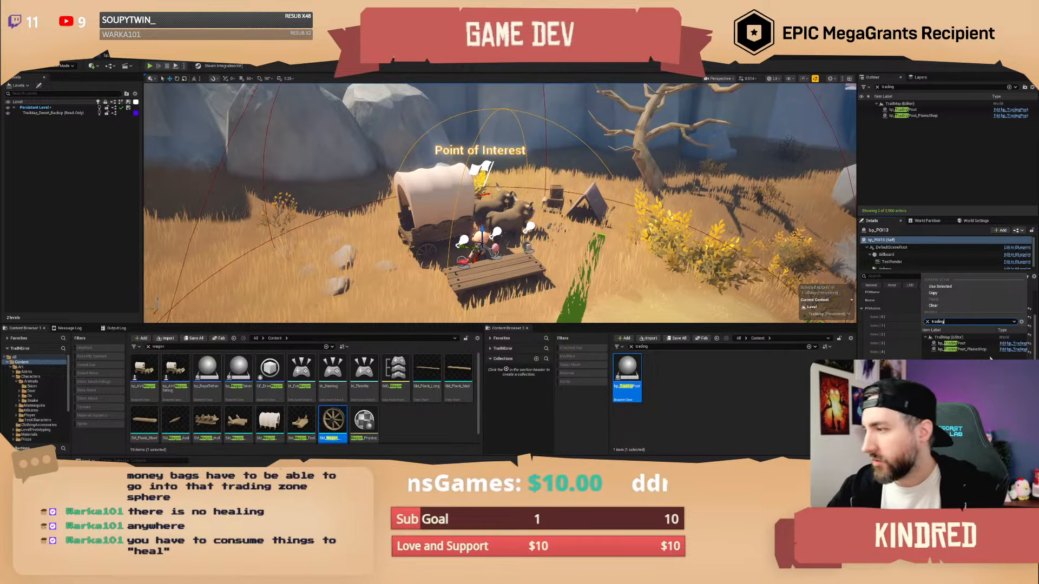
pyautogui.write('ing')
pyautogui.click(968, 350)
# - Undo and redo the last Point of Interest edit to check which camp objects belong to it
pyautogui.hotkey('ctrl', 'z')
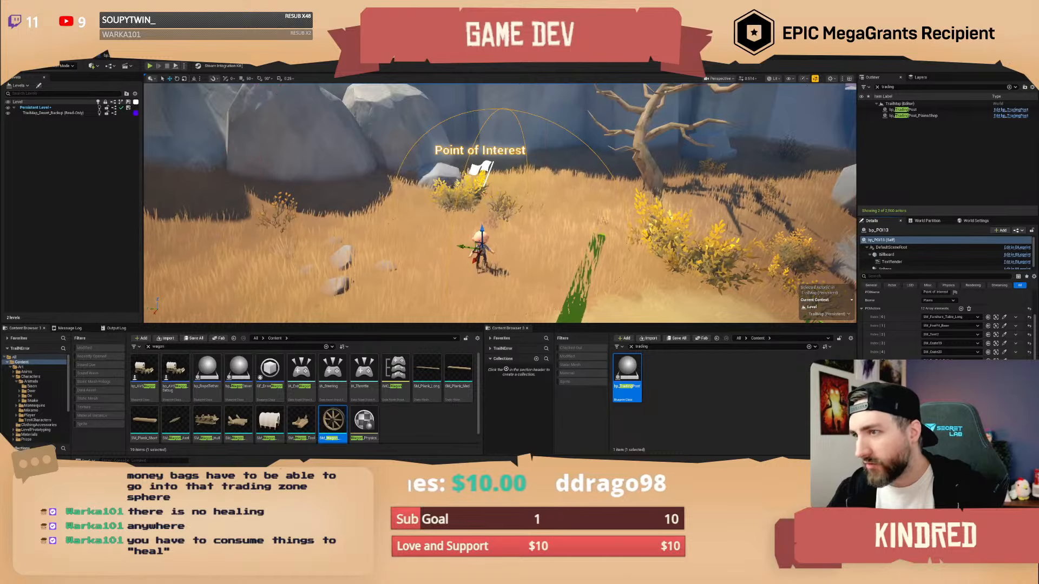
pyautogui.moveTo(500, 203); pyautogui.dragTo(507, 233, button='right')
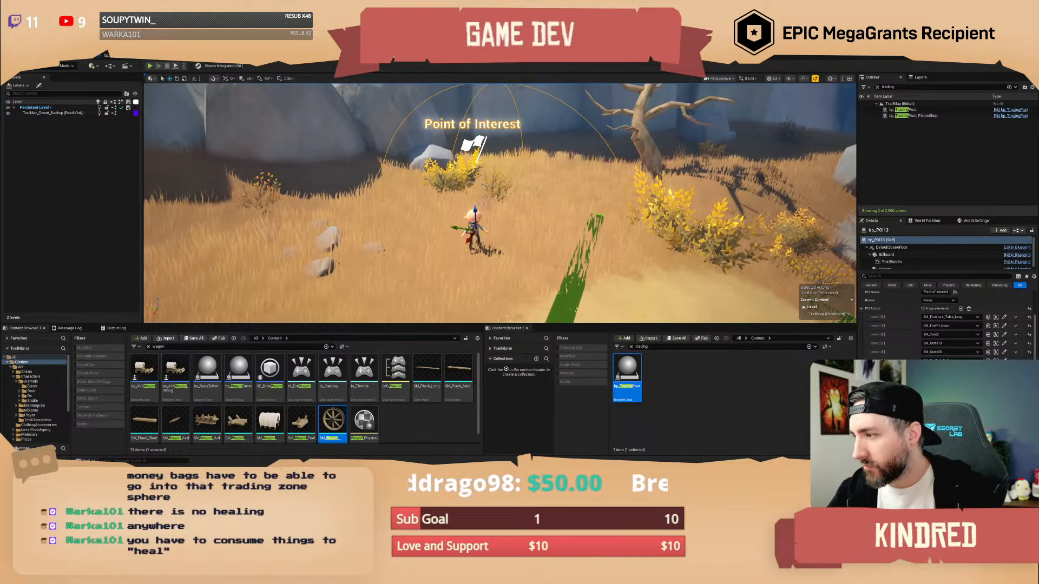
pyautogui.hotkey('ctrl', 'y')
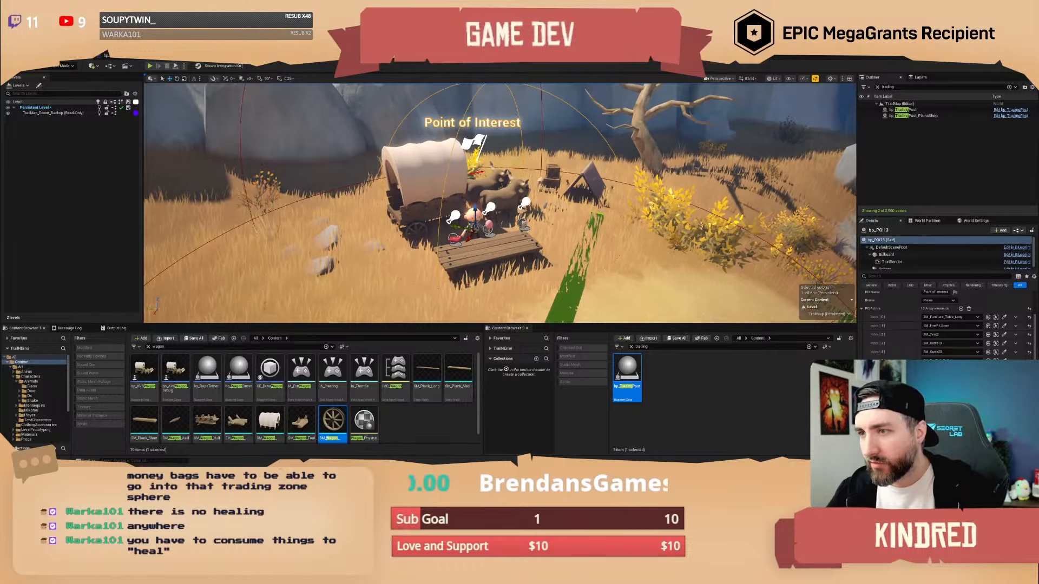
pyautogui.moveTo(588, 228); pyautogui.dragTo(589, 253, button='right')
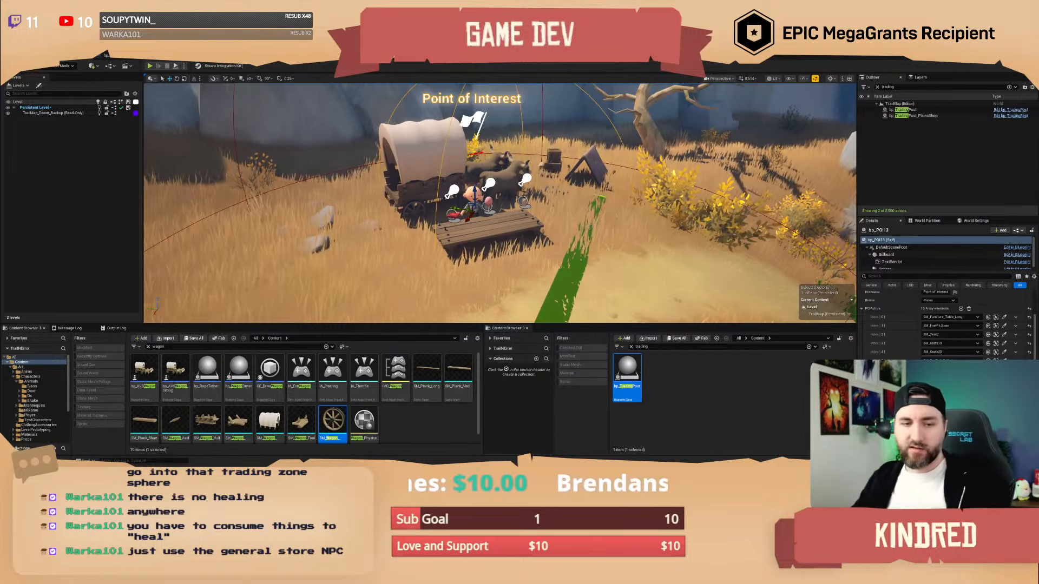
# - Select the shopkeeper character behind the table and search the project assets for "npc" to find a store NPC blueprint
pyautogui.moveTo(499, 203); pyautogui.dragTo(506, 209, button='right')
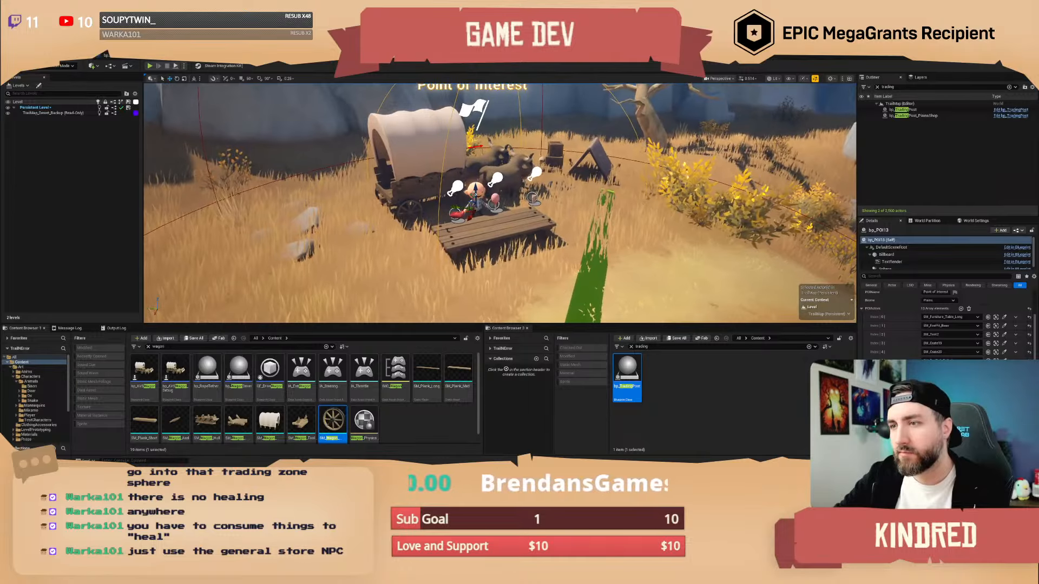
pyautogui.click(476, 208)
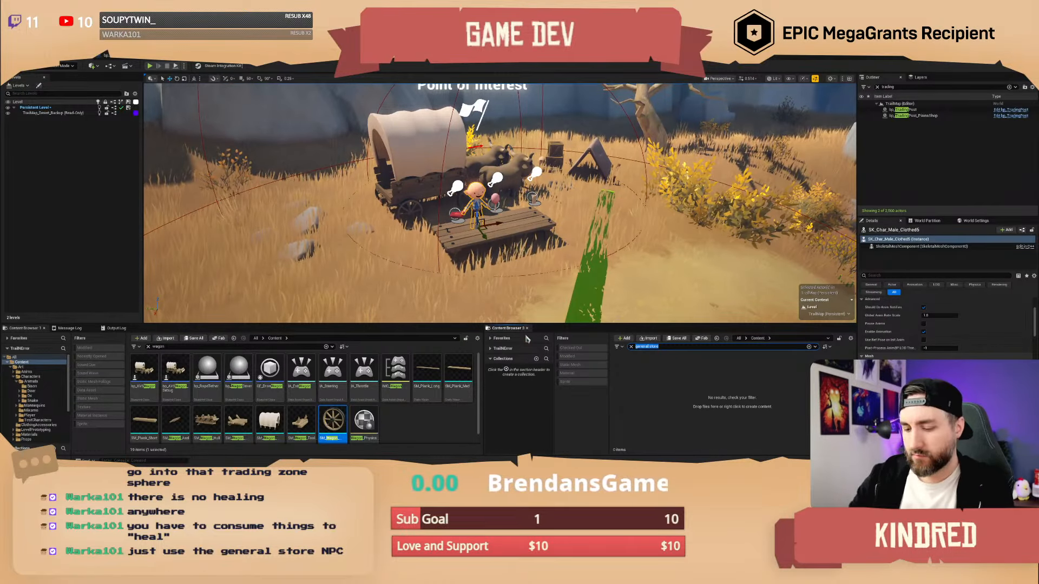
pyautogui.write('npc')
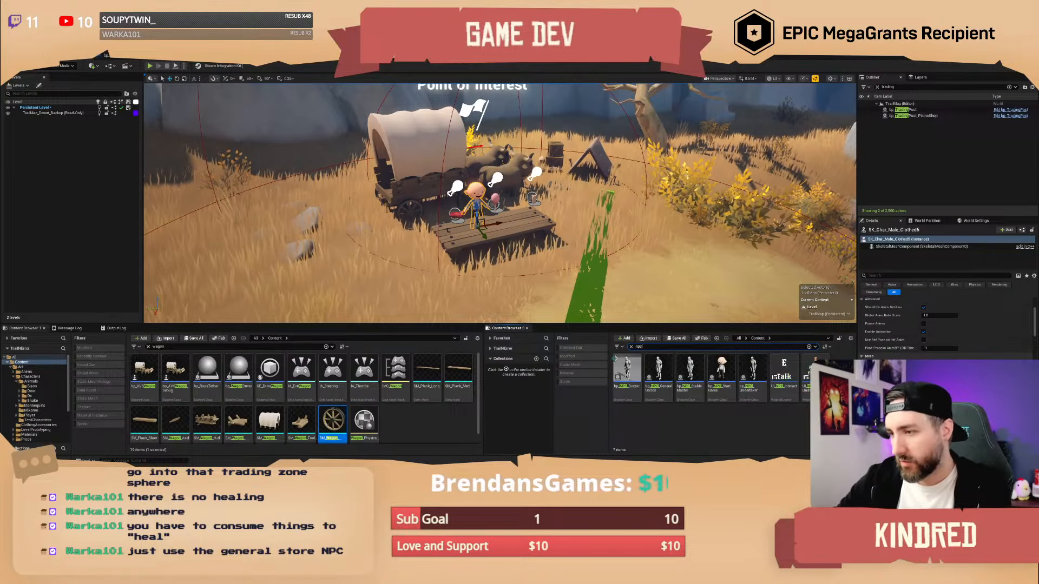
pyautogui.click(656, 379)
pyautogui.press('w')
pyautogui.moveTo(541, 227)
pyautogui.mouseDown(button='right')
pyautogui.moveTo(525, 227)
pyautogui.moveTo(525, 241)
pyautogui.moveTo(541, 217)
pyautogui.moveTo(554, 217)
pyautogui.moveTo(538, 227)
pyautogui.moveTo(536, 217)
pyautogui.moveTo(541, 230)
pyautogui.mouseUp(button='right')
pyautogui.scroll(-2, 524, 227)
pyautogui.scroll(-1, 535, 217)
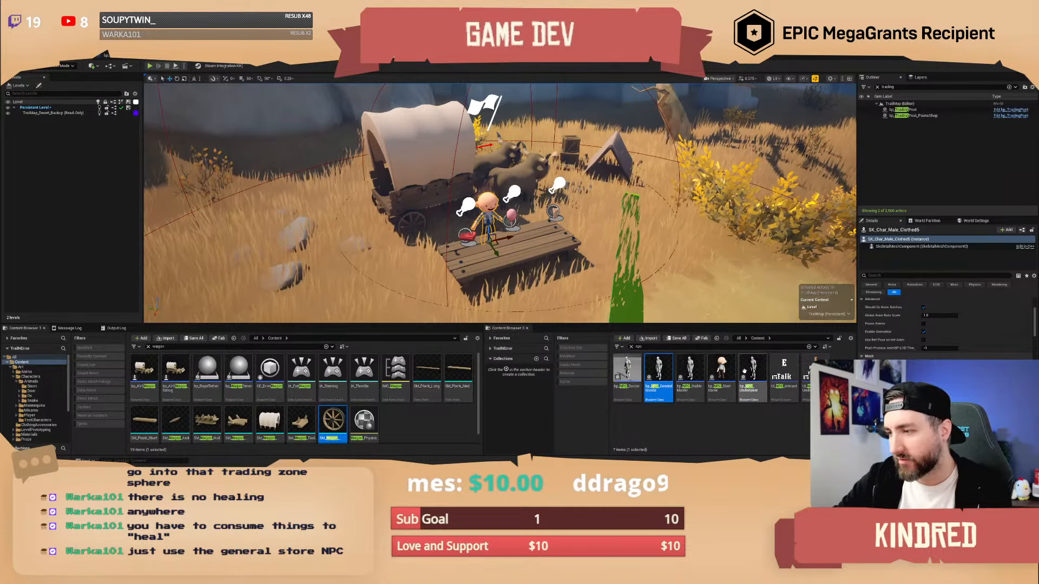
pyautogui.click(672, 422)
pyautogui.click(663, 383)
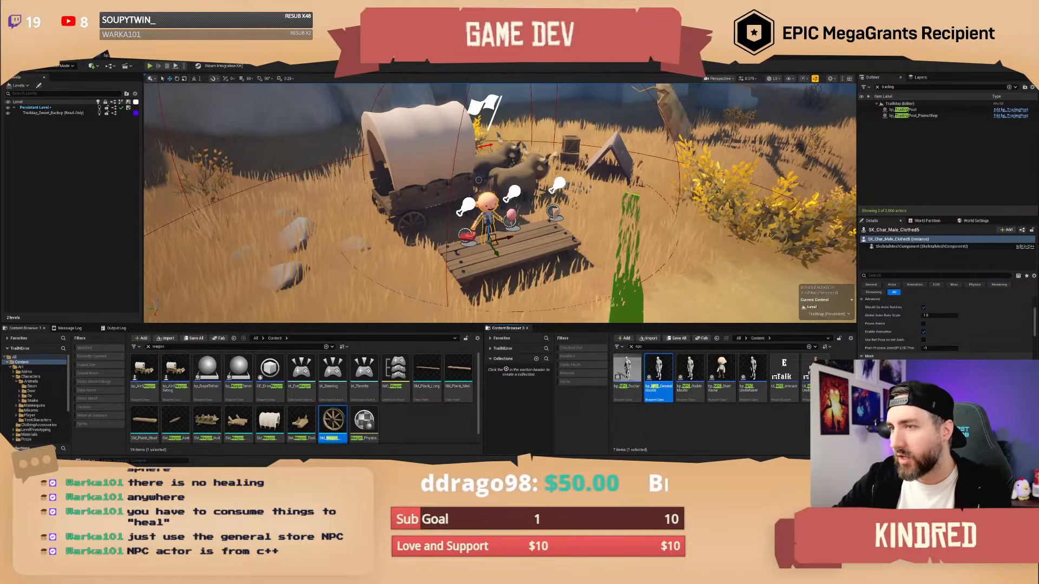
pyautogui.hotkey('ctrl', 'z')
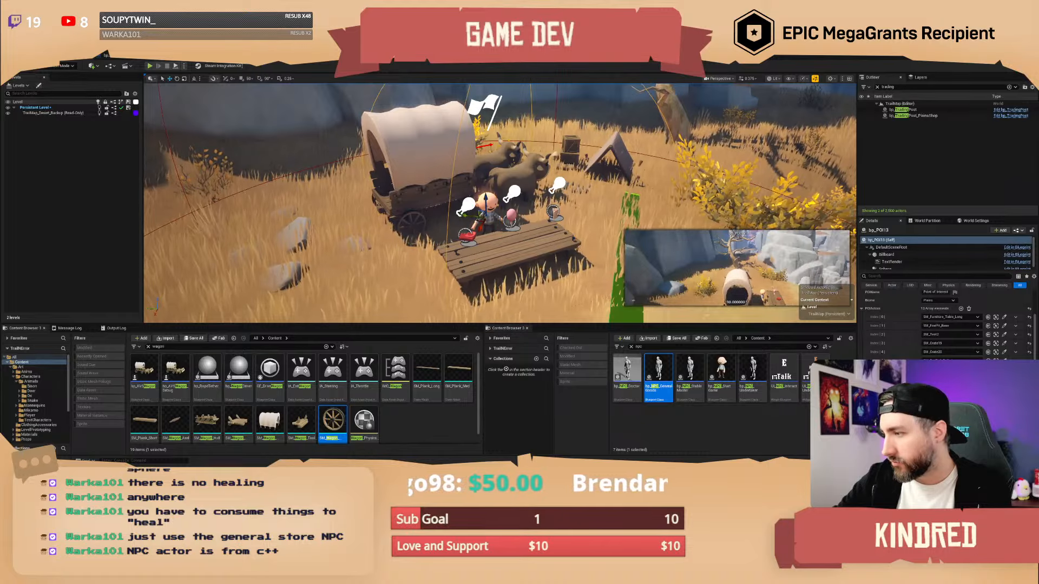
# - Replace the shopkeeper character behind the table with the selected general store NPC blueprint
pyautogui.hotkey('ctrl', 'z')
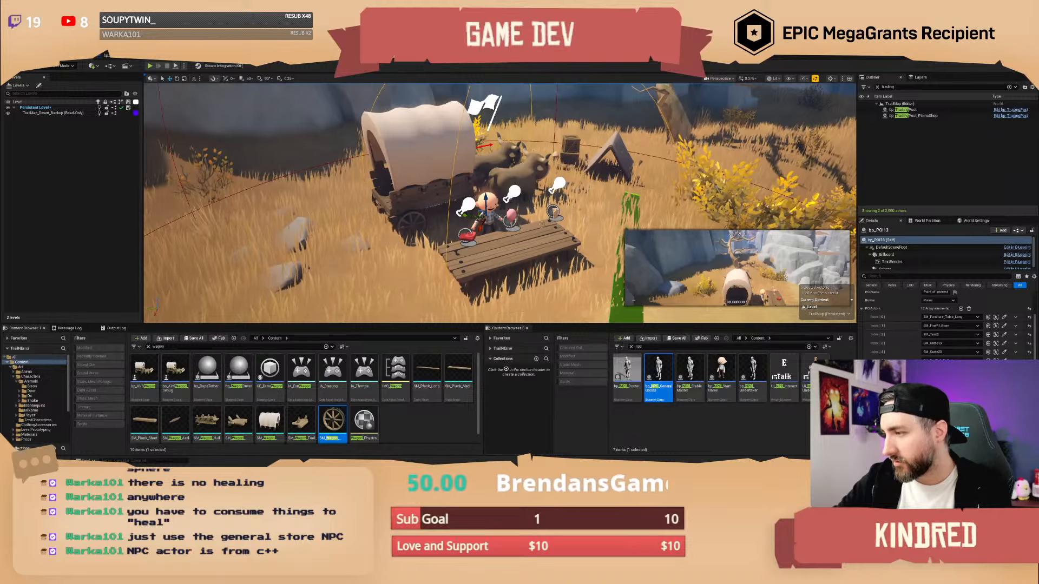
pyautogui.click(487, 205)
pyautogui.rightClick(489, 204)
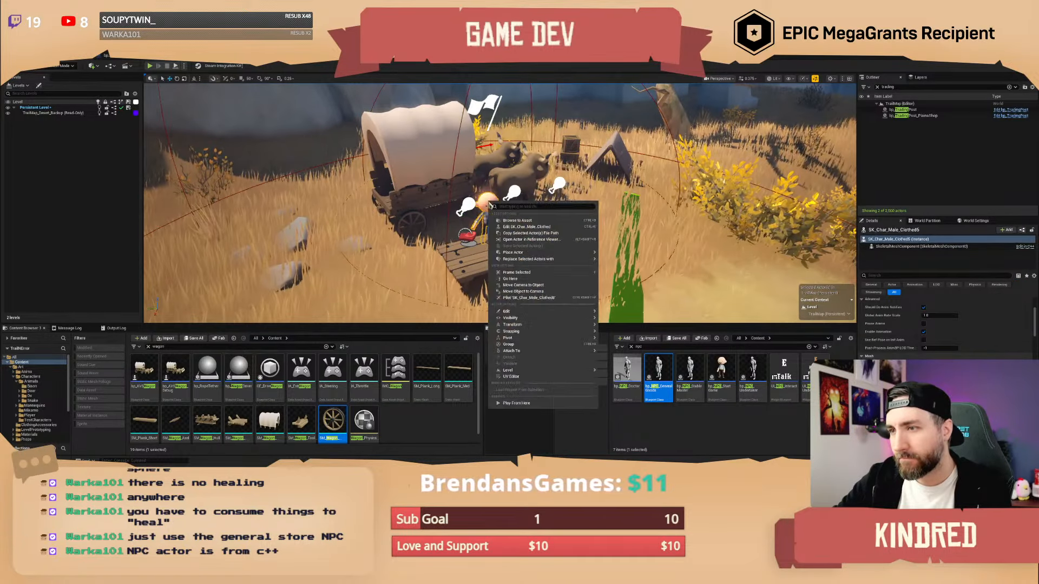
pyautogui.moveTo(575, 262)
pyautogui.click(633, 297)
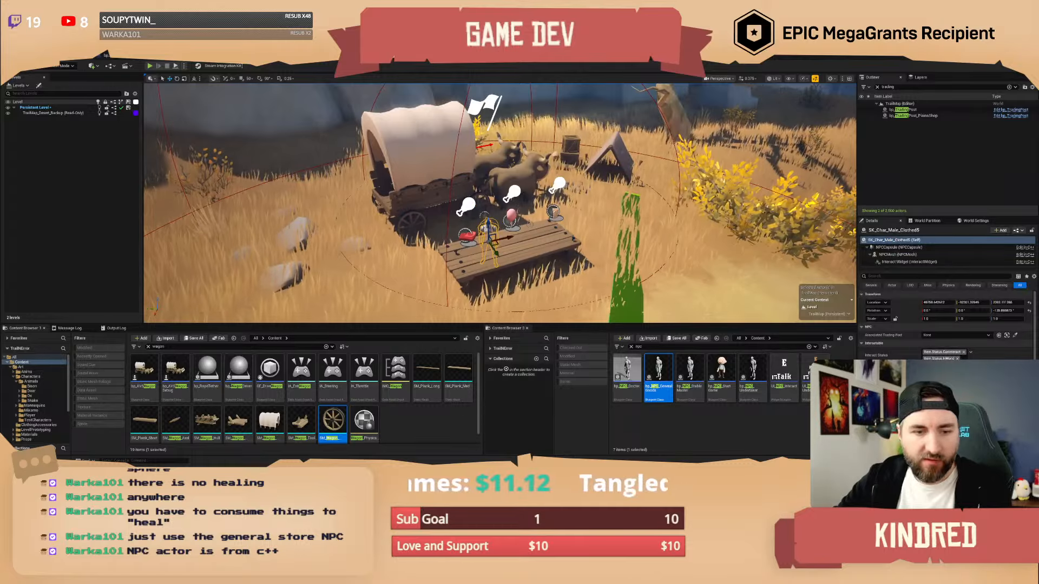
# - Raise the store NPC until it stands upright behind the table, and clear the selection
pyautogui.press('f')
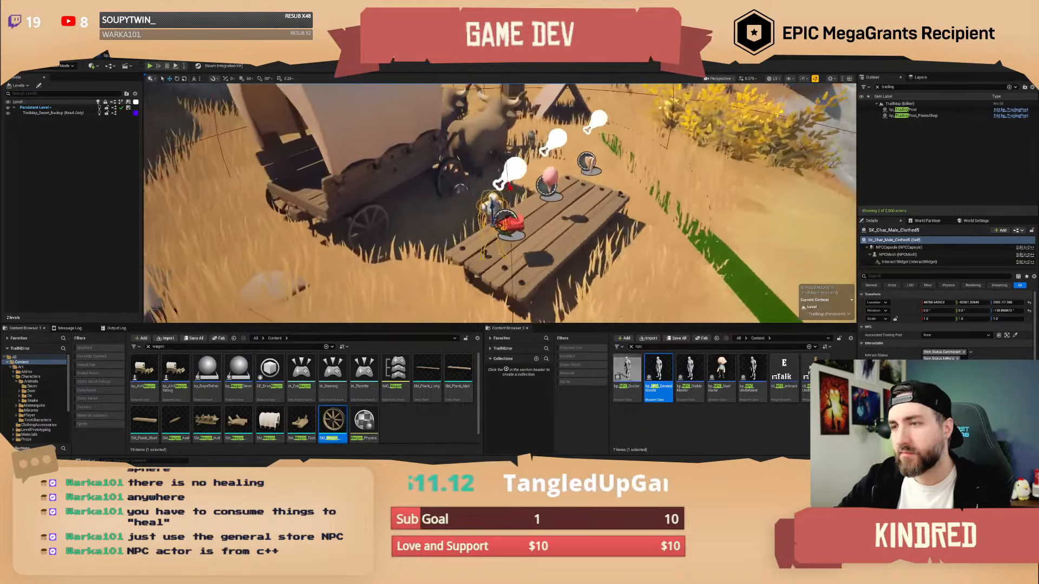
pyautogui.moveTo(533, 208); pyautogui.dragTo(535, 150)
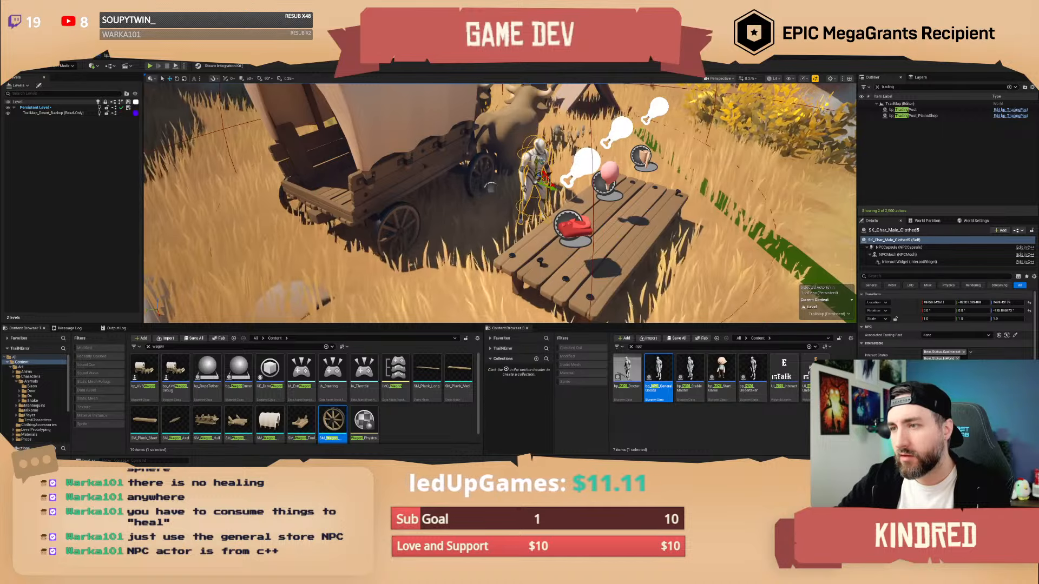
pyautogui.press('Escape')
pyautogui.press('s')
pyautogui.scroll(1, 499, 203)
pyautogui.press('d')
pyautogui.moveTo(499, 204); pyautogui.dragTo(421, 204, button='right')
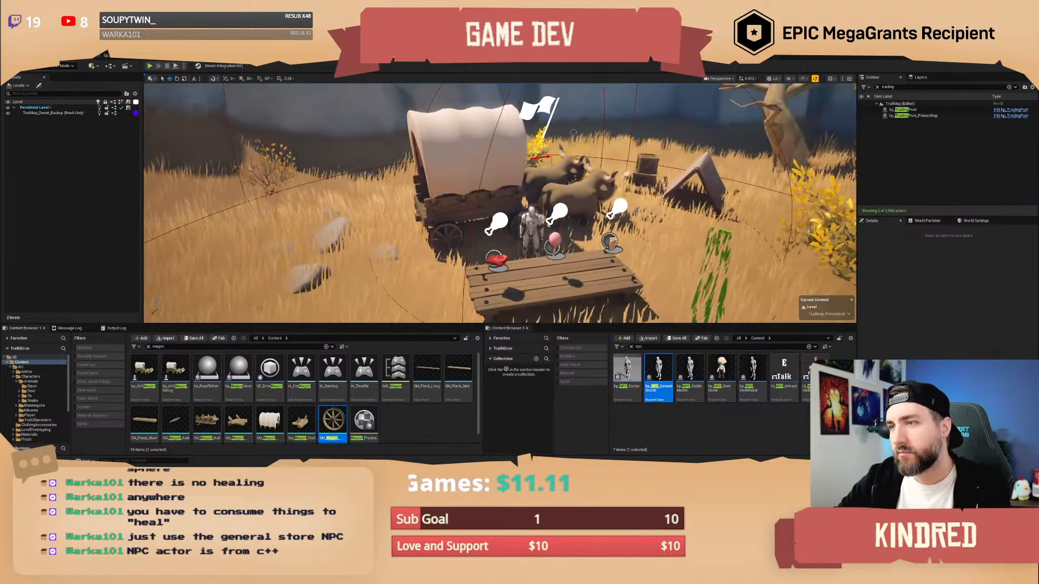
# - Review the actor array of the Point of Interest at the camp and save the TrailMap level
pyautogui.click(539, 111)
pyautogui.moveTo(538, 111); pyautogui.dragTo(579, 149, button='right')
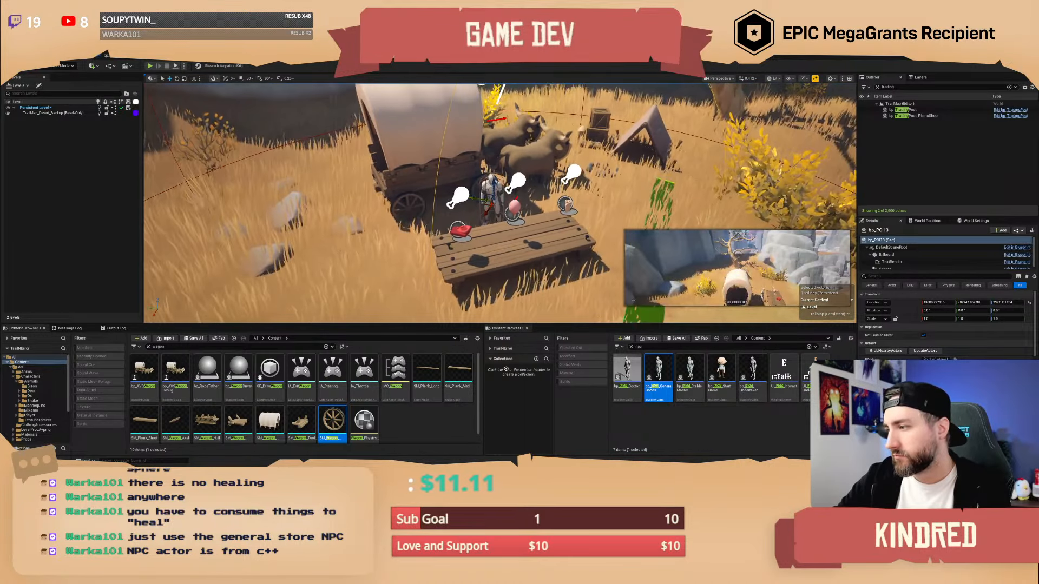
pyautogui.scroll(-5, 944, 325)
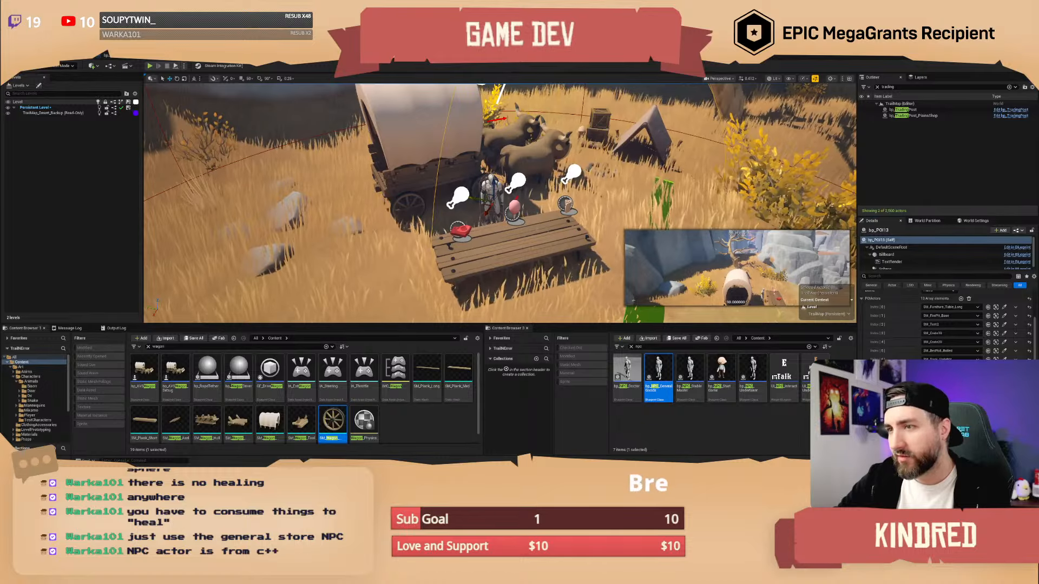
pyautogui.press('Escape')
pyautogui.moveTo(555, 221); pyautogui.dragTo(552, 199, button='right')
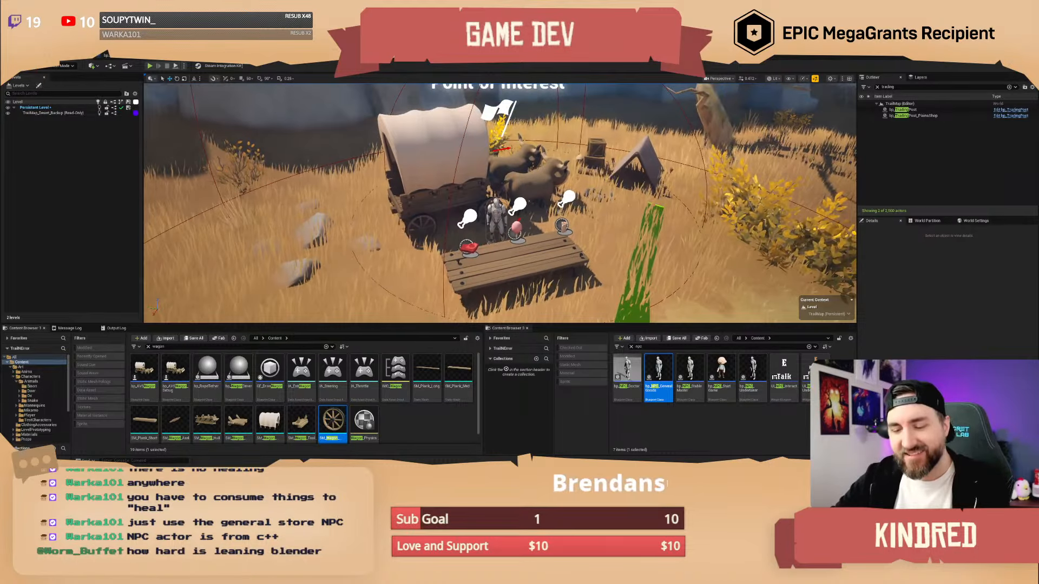
pyautogui.hotkey('ctrl', 's')
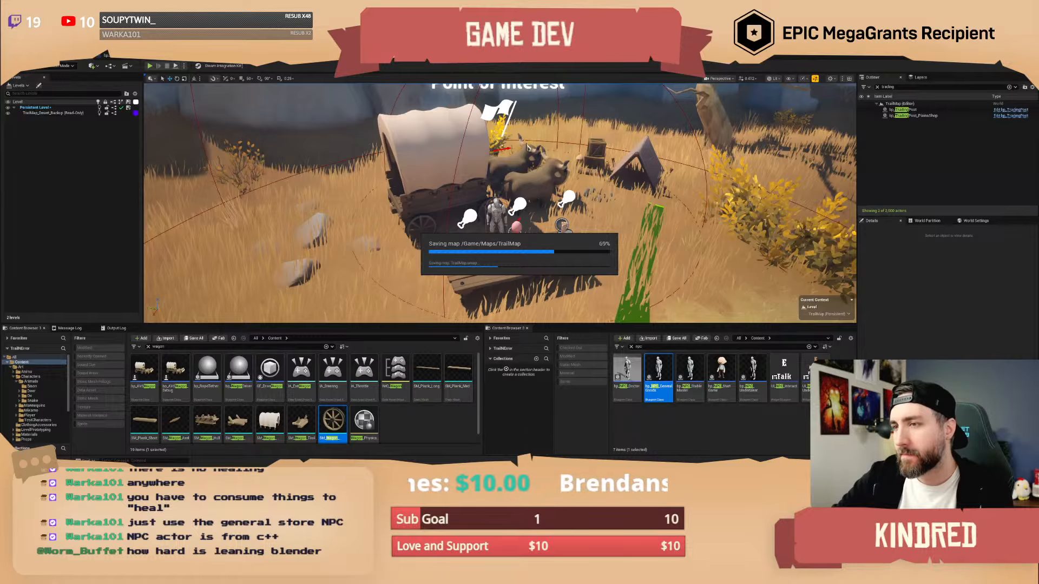
pyautogui.click(501, 112)
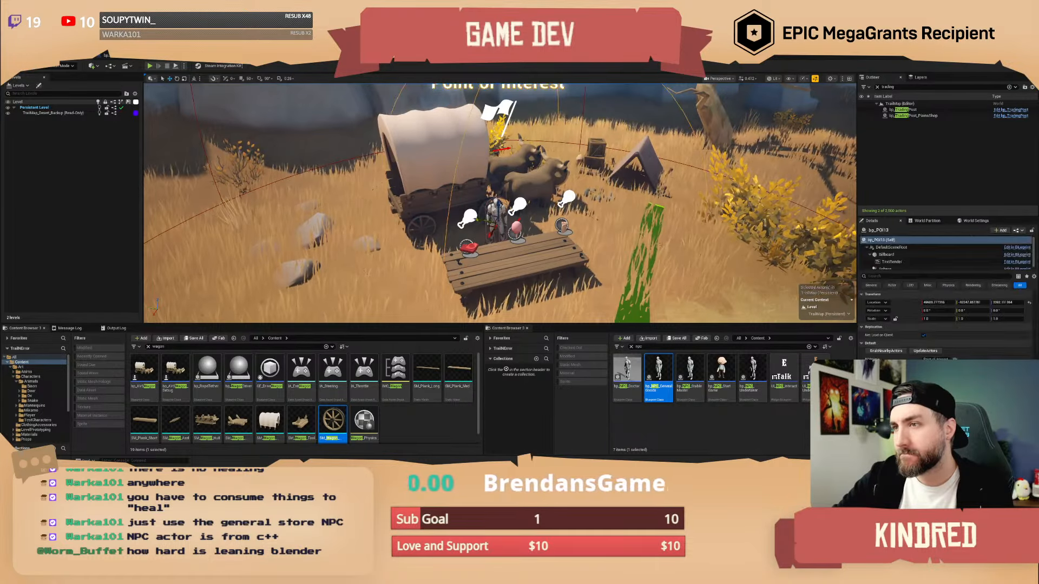
pyautogui.scroll(-5, 943, 325)
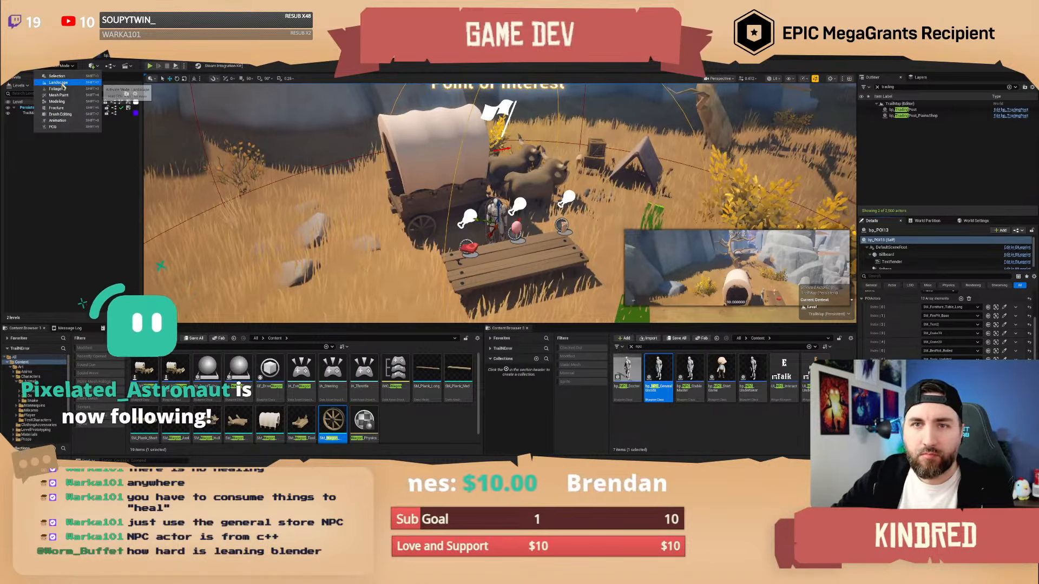
# - Paint the dirt landscape layer over the grass around the wagon, table and tent
pyautogui.hotkey('shift', '2')
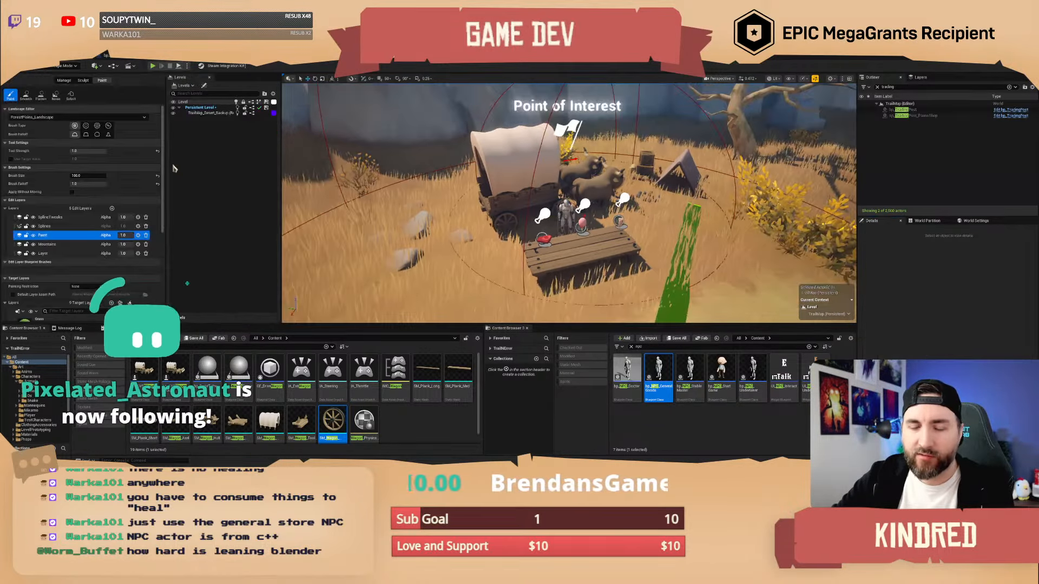
pyautogui.moveTo(568, 203); pyautogui.dragTo(595, 205, button='right')
pyautogui.press('s')
pyautogui.press('w')
pyautogui.scroll(-5, 79, 292)
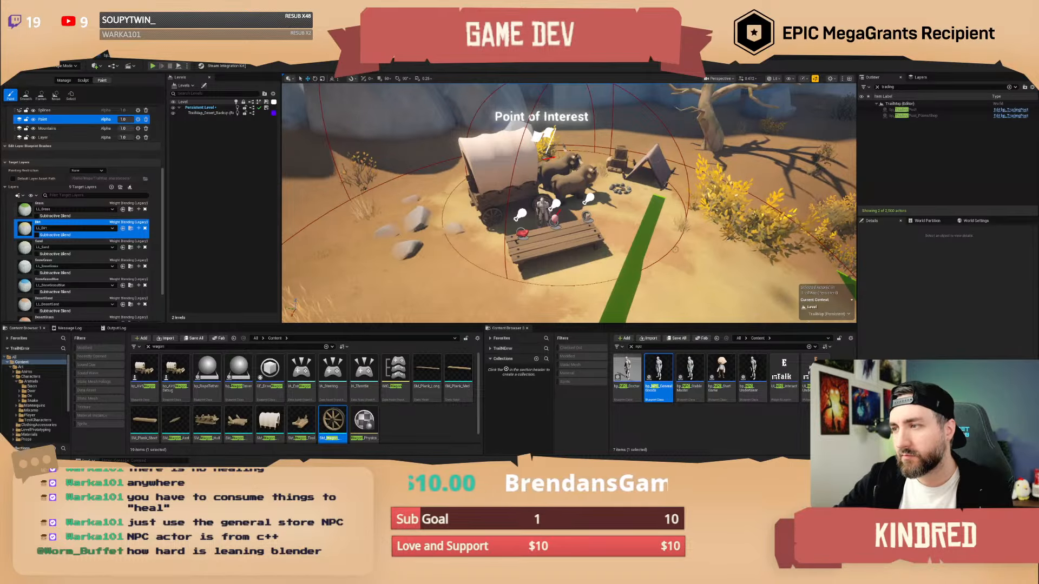
pyautogui.moveTo(782, 300); pyautogui.dragTo(709, 292, button='right')
pyautogui.moveTo(528, 268)
pyautogui.mouseDown()
pyautogui.moveTo(524, 318)
pyautogui.moveTo(554, 219)
pyautogui.moveTo(517, 211)
pyautogui.moveTo(481, 349)
pyautogui.mouseUp()
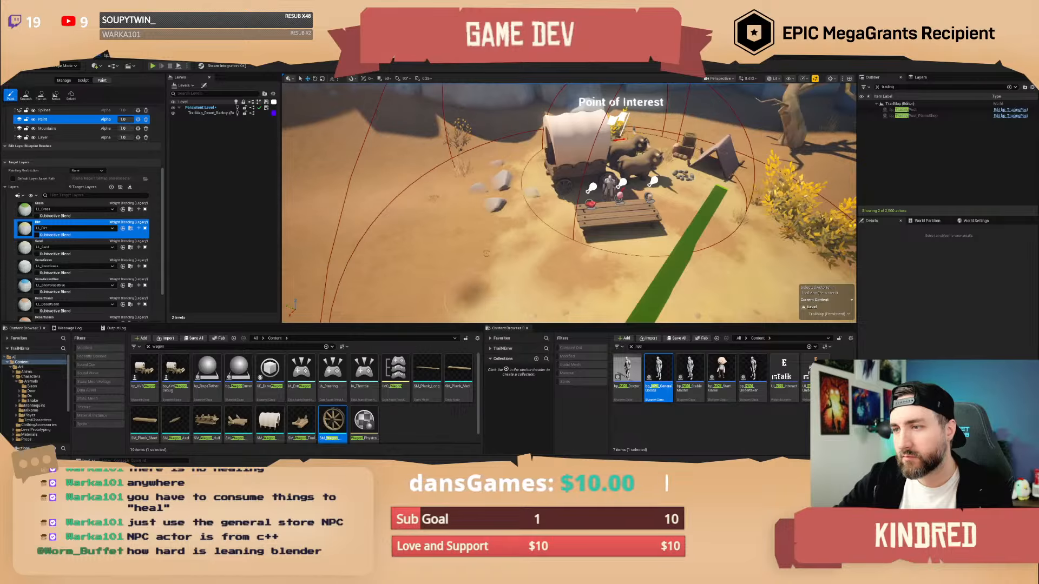
pyautogui.moveTo(482, 261)
pyautogui.mouseDown(button='right')
pyautogui.moveTo(512, 246)
pyautogui.moveTo(554, 257)
pyautogui.moveTo(508, 236)
pyautogui.mouseUp(button='right')
pyautogui.scroll(2, 511, 246)
pyautogui.scroll(1, 525, 243)
pyautogui.moveTo(508, 236)
pyautogui.mouseDown()
pyautogui.moveTo(504, 251)
pyautogui.moveTo(700, 194)
pyautogui.mouseUp()
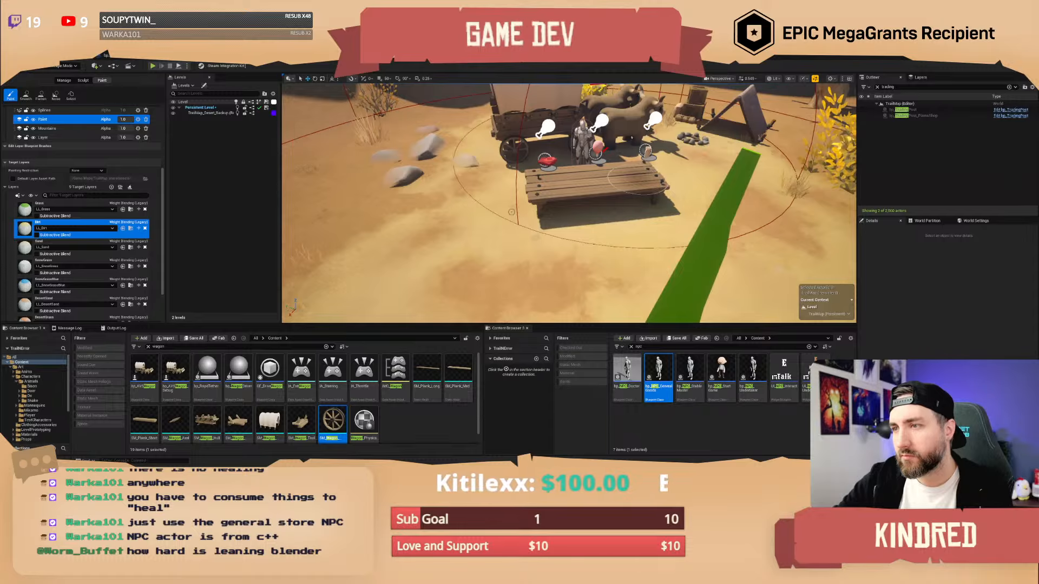
# - Check the painted ground around the wagon camp and save the level
pyautogui.moveTo(638, 180); pyautogui.dragTo(592, 142, button='right')
pyautogui.press('s')
pyautogui.moveTo(589, 142); pyautogui.dragTo(590, 167, button='right')
pyautogui.scroll(1, 589, 142)
pyautogui.moveTo(607, 209); pyautogui.dragTo(600, 175, button='right')
pyautogui.press('w')
pyautogui.press('w')
pyautogui.scroll(-2, 622, 184)
pyautogui.press('s')
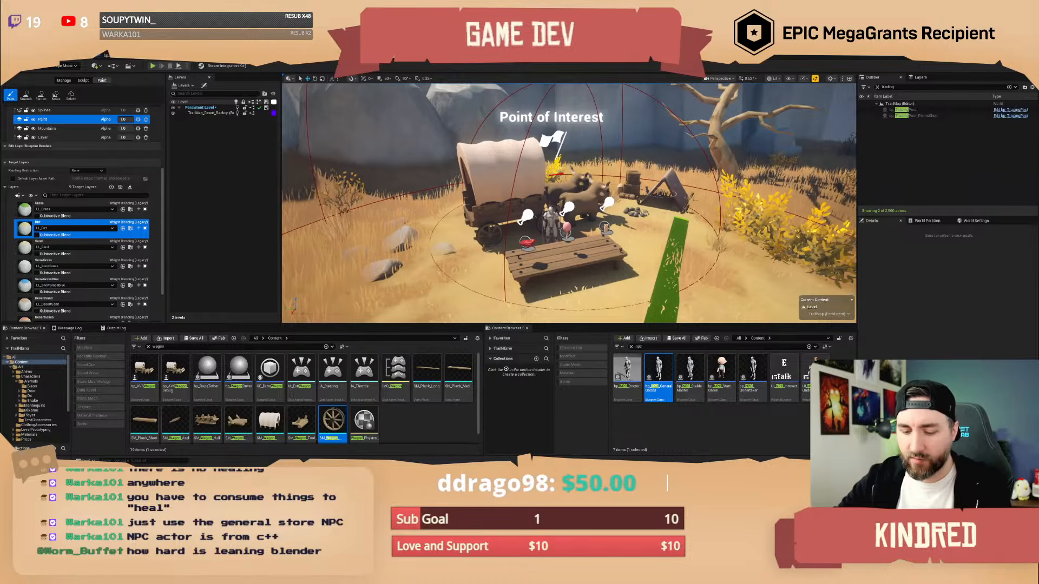
pyautogui.hotkey('ctrl', 's')
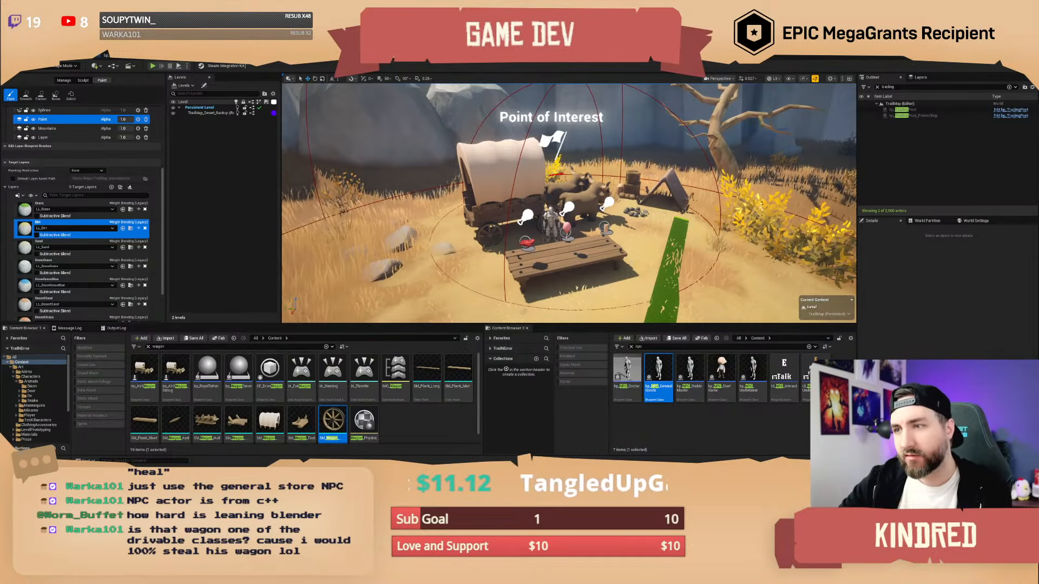
# - Return to Selection mode and select the Point of Interest at the wagon camp
pyautogui.press('w')
pyautogui.moveTo(569, 203)
pyautogui.mouseDown(button='right')
pyautogui.moveTo(570, 193)
pyautogui.moveTo(580, 215)
pyautogui.moveTo(579, 207)
pyautogui.mouseUp(button='right')
pyautogui.click(63, 66)
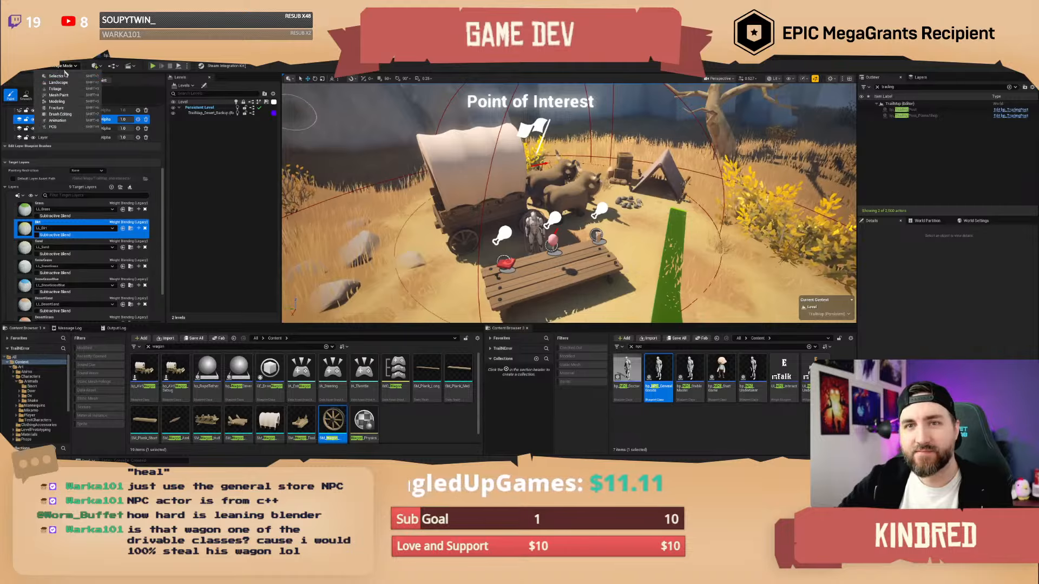
pyautogui.click(56, 76)
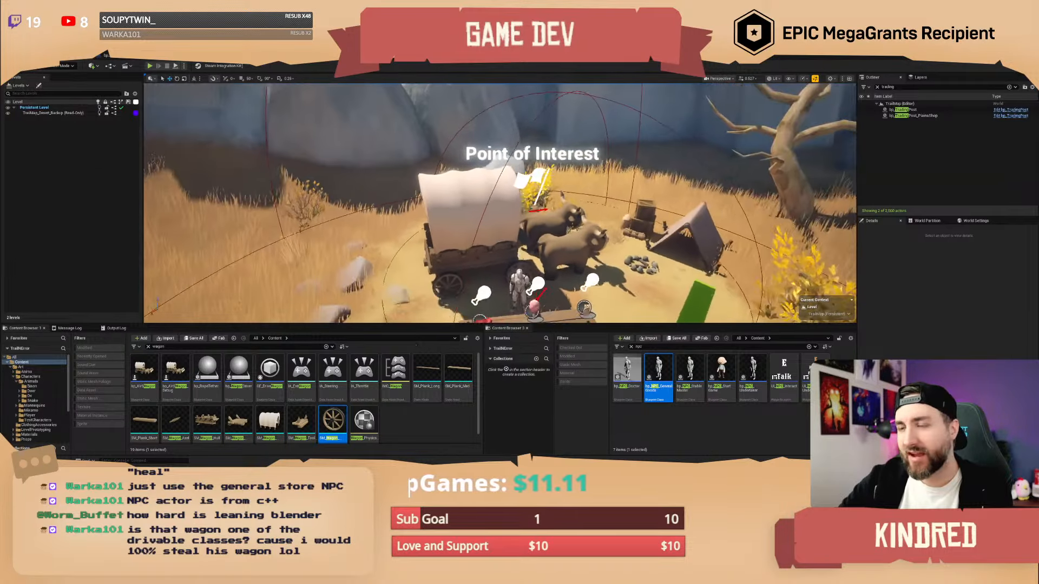
pyautogui.moveTo(519, 203); pyautogui.dragTo(527, 197, button='right')
pyautogui.click(522, 154)
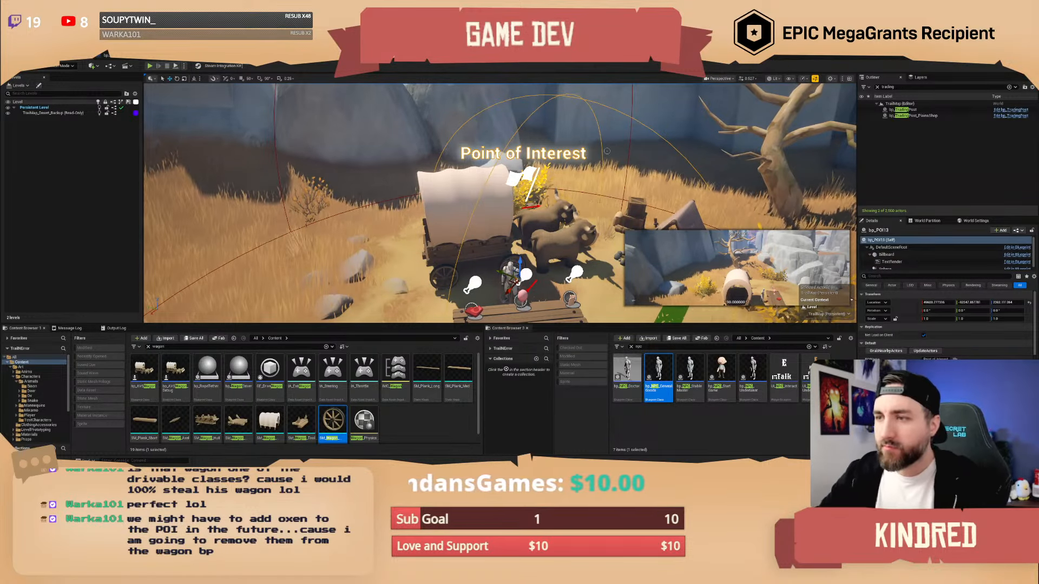
# - Deselect the Point of Interest and examine the camp and its surroundings from farther away and up close
pyautogui.press('s')
pyautogui.scroll(2, 500, 203)
pyautogui.moveTo(499, 203); pyautogui.dragTo(533, 217, button='right')
pyautogui.press('Escape')
pyautogui.press('s')
pyautogui.scroll(4, 595, 171)
pyautogui.moveTo(595, 171)
pyautogui.mouseDown(button='right')
pyautogui.moveTo(547, 160)
pyautogui.moveTo(582, 165)
pyautogui.moveTo(579, 190)
pyautogui.moveTo(587, 162)
pyautogui.moveTo(598, 165)
pyautogui.mouseUp(button='right')
pyautogui.press('w')
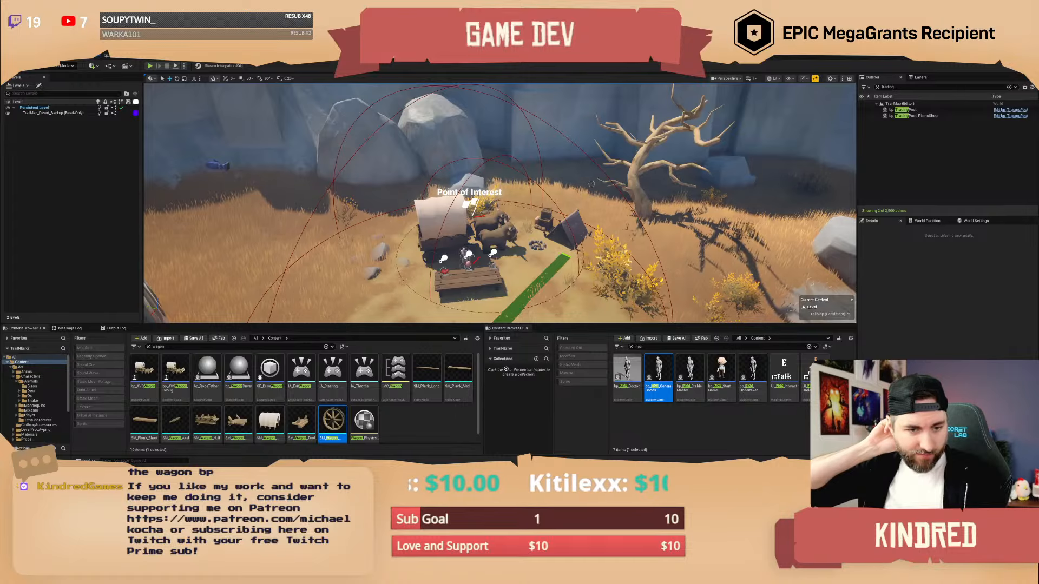
pyautogui.press('w')
pyautogui.moveTo(592, 183); pyautogui.dragTo(574, 205, button='right')
pyautogui.scroll(-2, 591, 184)
pyautogui.press('w')
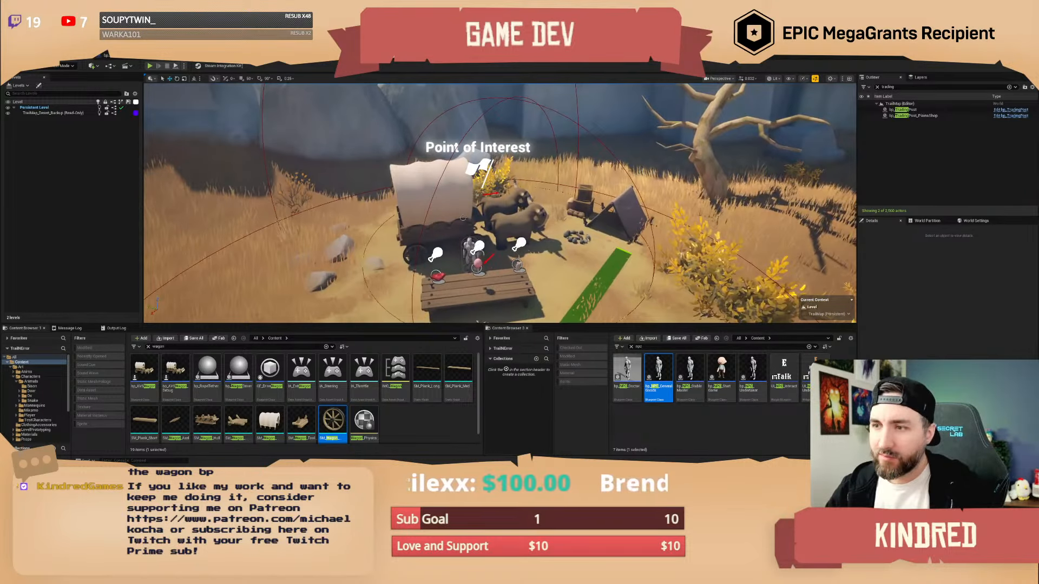
# - Select the covered wagon to inspect its properties, deselect it and examine the whole camp layout
pyautogui.click(463, 217)
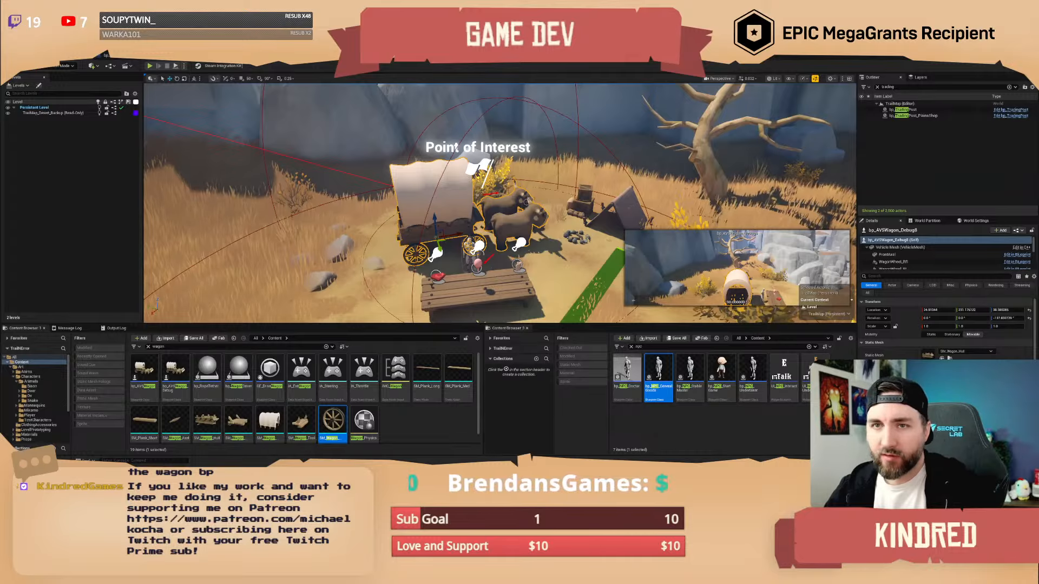
pyautogui.scroll(-2, 499, 203)
pyautogui.press('Escape')
pyautogui.scroll(-5, 500, 203)
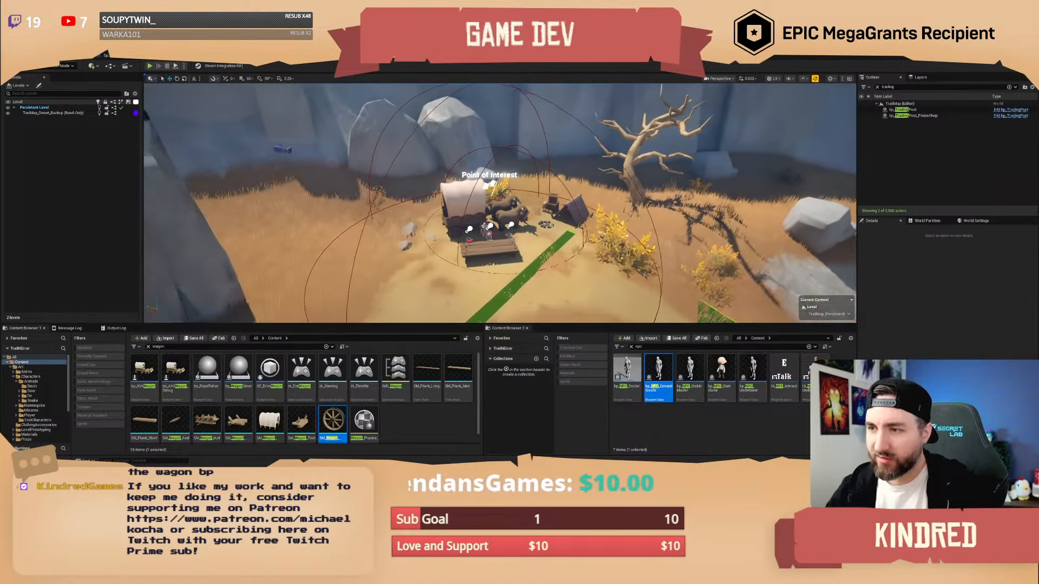
pyautogui.moveTo(499, 202); pyautogui.dragTo(499, 226, button='right')
pyautogui.press('w')
pyautogui.press('w')
pyautogui.press('s')
pyautogui.press('w')
# - Review the Point of Interest's actor array, hide its camp objects and clear the selection
pyautogui.click(478, 234)
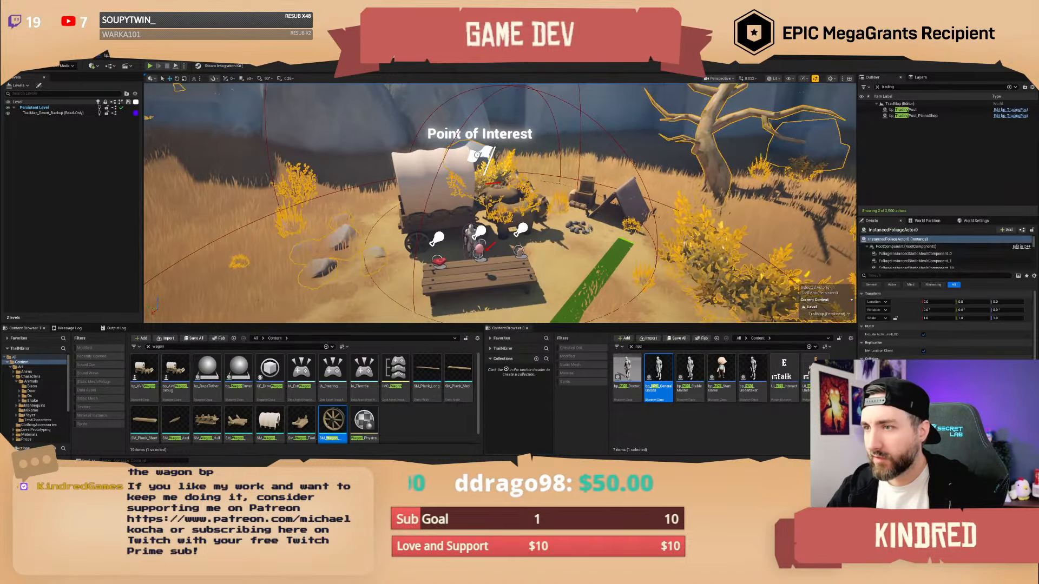
pyautogui.scroll(-5, 946, 320)
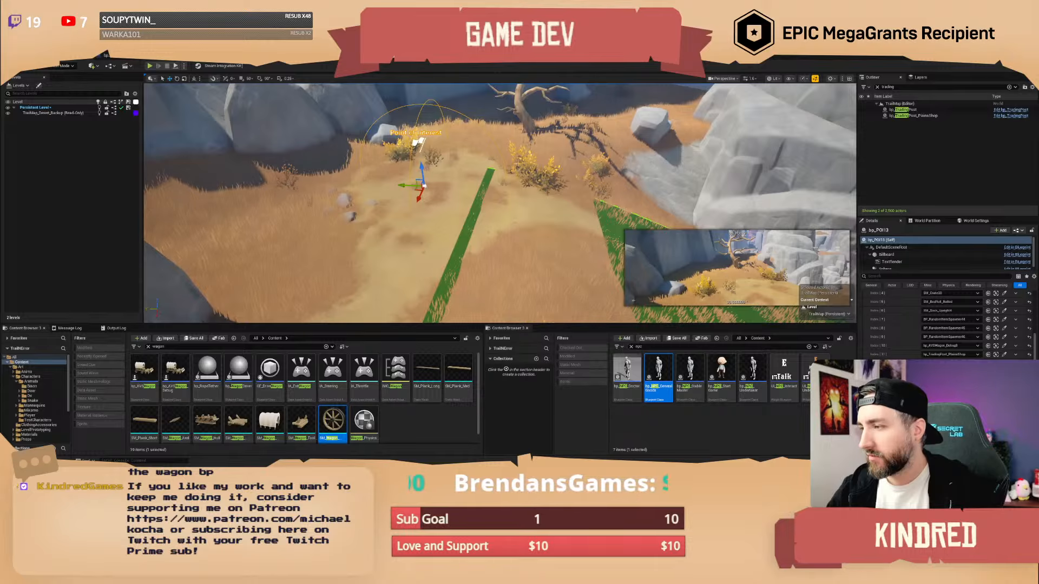
pyautogui.moveTo(552, 241); pyautogui.dragTo(531, 212, button='right')
pyautogui.press('Escape')
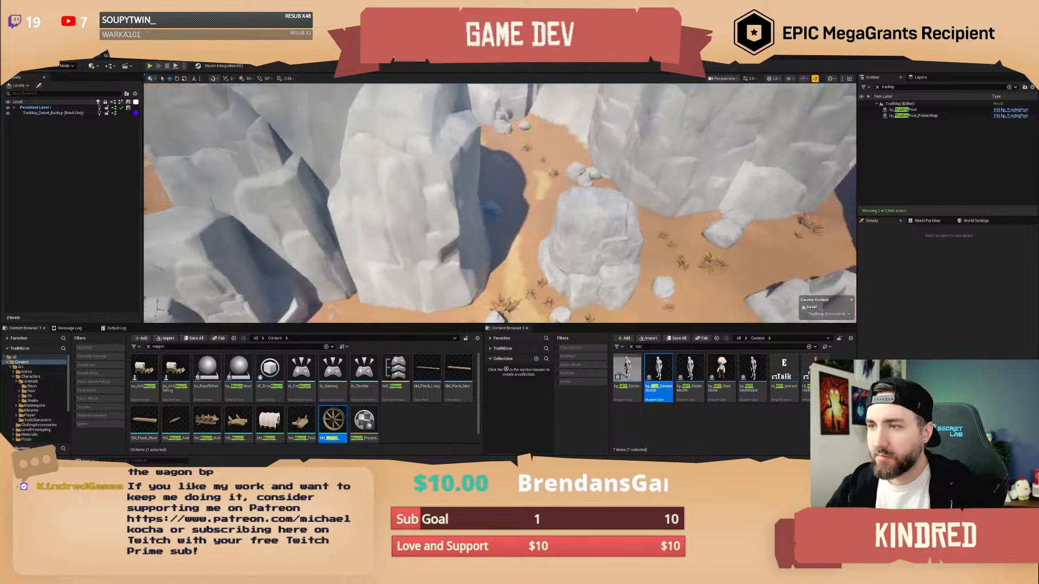
# - Search the project assets for "wagon" and place the SM_Wagon_Hull mesh on the grassy canyon floor between the cliffs
pyautogui.moveTo(499, 203); pyautogui.dragTo(608, 203, button='right')
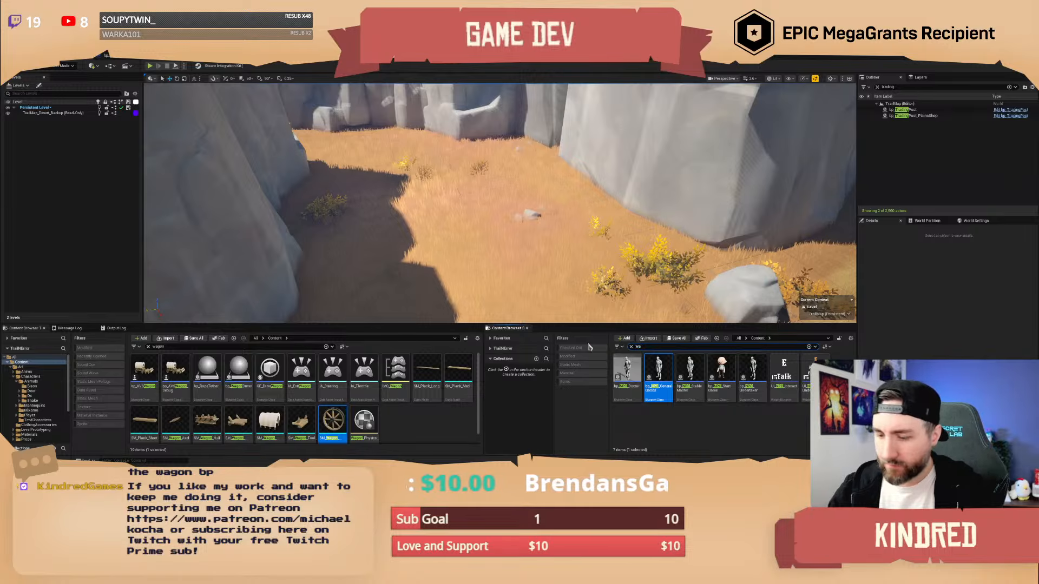
pyautogui.write('wagon')
pyautogui.scroll(-2, 733, 411)
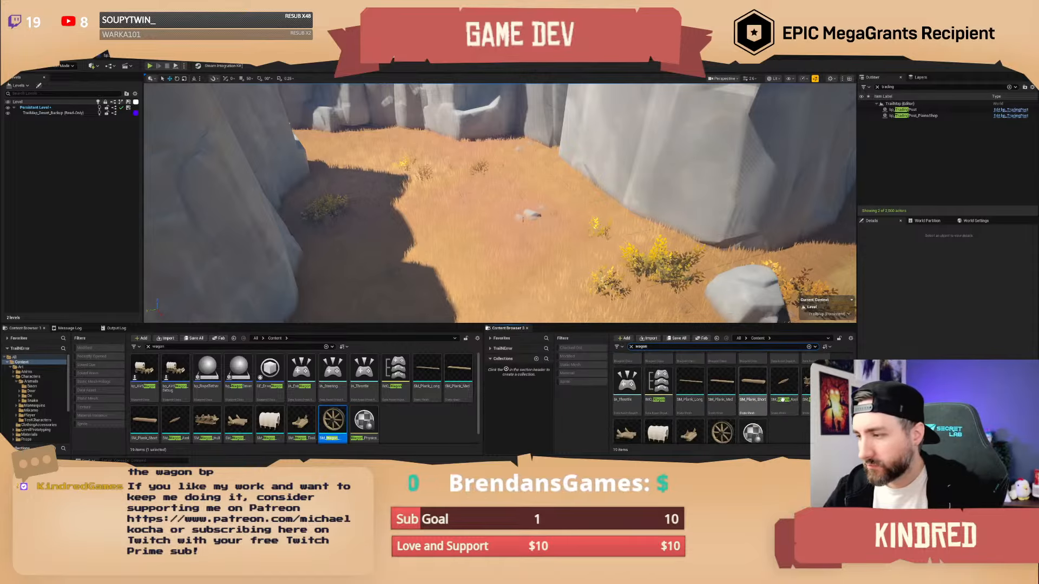
pyautogui.moveTo(806, 389); pyautogui.dragTo(441, 210)
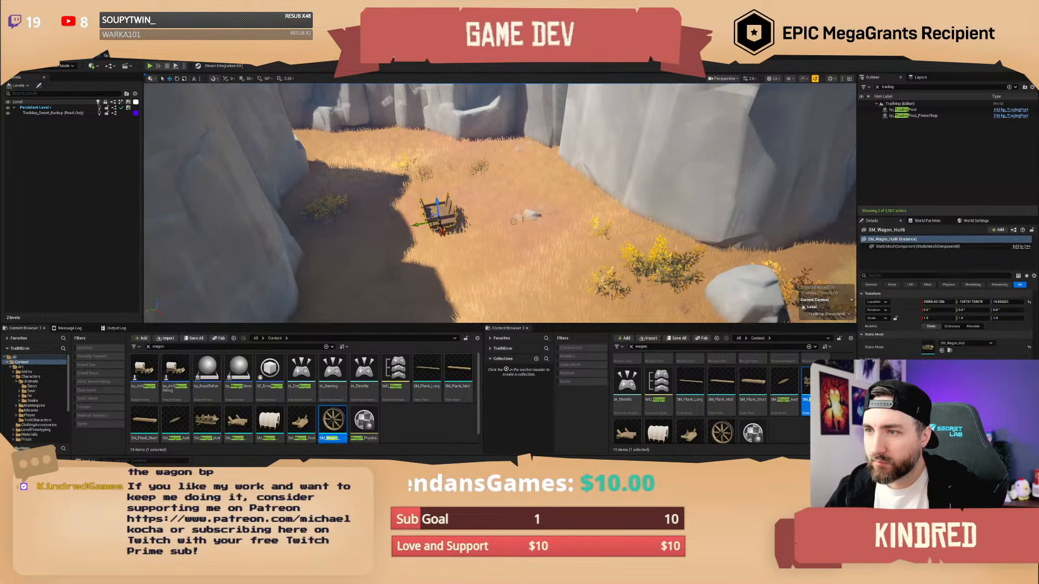
# - Sink the wagon hull partly into the ground and tilt it like an abandoned wreck
pyautogui.press('w')
pyautogui.scroll(-3, 457, 214)
pyautogui.moveTo(441, 210); pyautogui.dragTo(480, 221, button='right')
pyautogui.moveTo(487, 223); pyautogui.dragTo(486, 227)
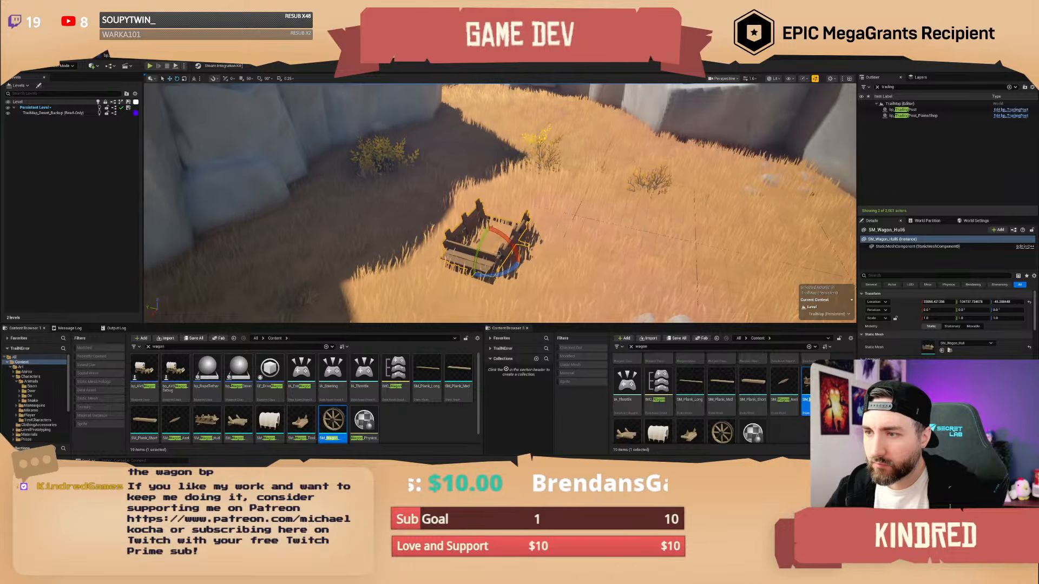
pyautogui.moveTo(498, 254); pyautogui.dragTo(519, 244)
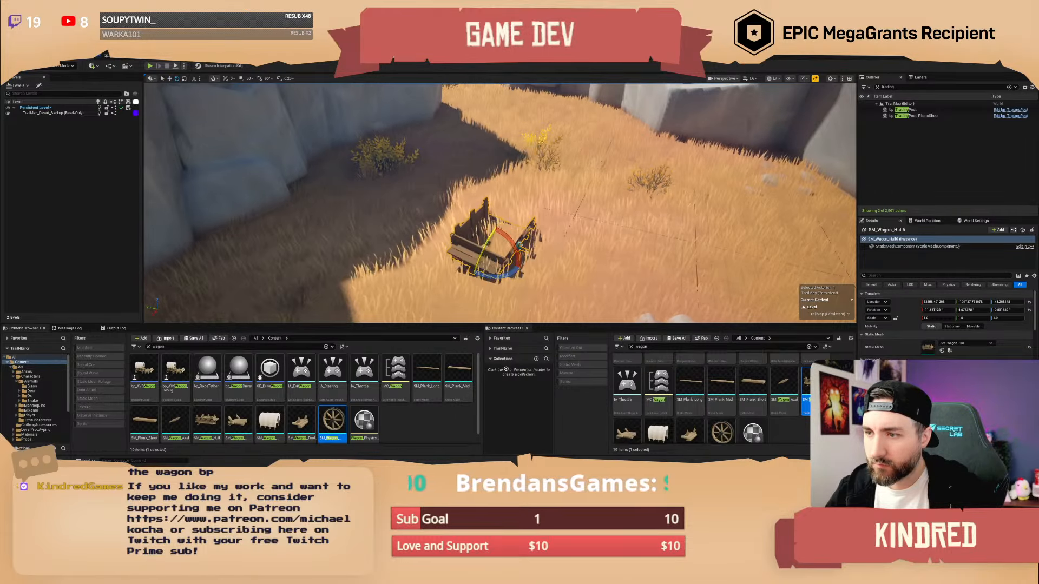
pyautogui.press('d')
pyautogui.moveTo(519, 244); pyautogui.dragTo(368, 254, button='right')
pyautogui.scroll(-2, 518, 245)
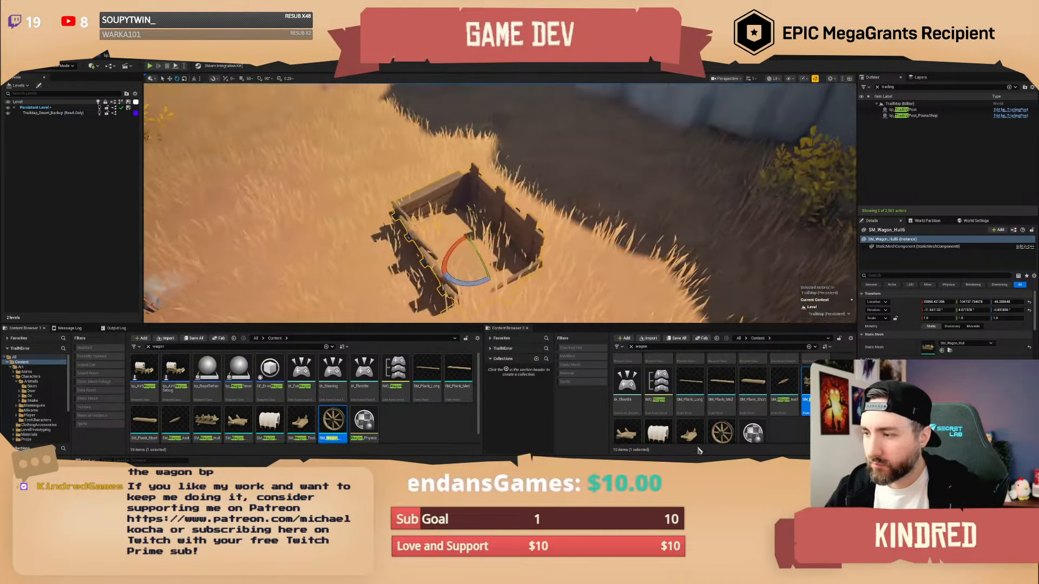
# - Place an SM_Wagon_Wheel mesh against the side of the sunken wagon hull
pyautogui.moveTo(722, 432); pyautogui.dragTo(413, 262)
pyautogui.moveTo(413, 262); pyautogui.dragTo(479, 215, button='right')
pyautogui.scroll(-10, 460, 227)
pyautogui.press('w')
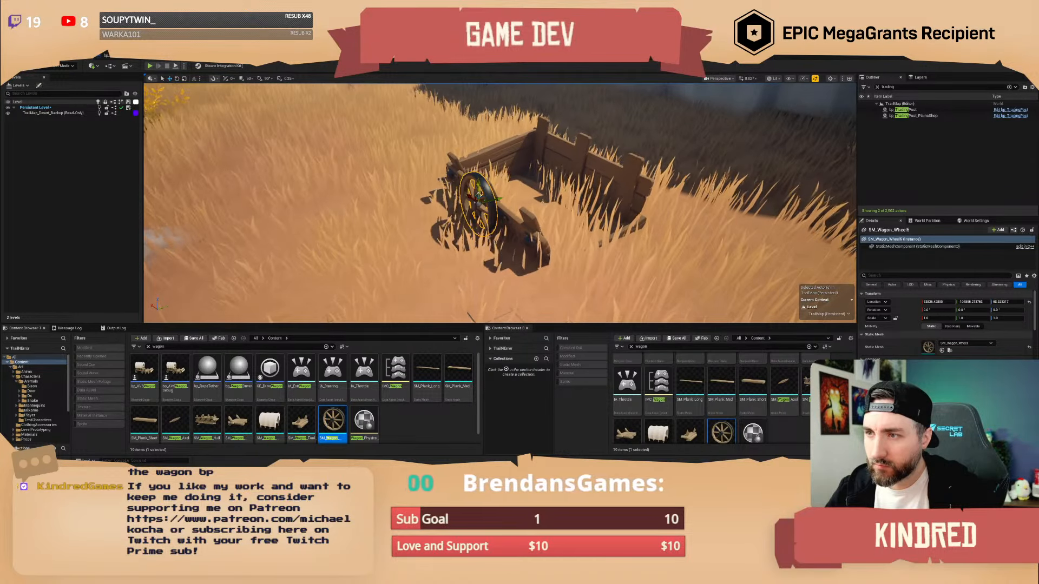
# - Tilt the wagon wheel and shift it so that it leans against the side of the sunken hull
pyautogui.press('e')
pyautogui.moveTo(487, 187); pyautogui.dragTo(495, 200)
pyautogui.press('w')
pyautogui.moveTo(494, 200); pyautogui.dragTo(473, 204, button='right')
pyautogui.scroll(-2, 481, 208)
pyautogui.press('w')
pyautogui.moveTo(523, 206)
pyautogui.mouseDown()
pyautogui.moveTo(509, 209)
pyautogui.moveTo(518, 215)
pyautogui.mouseUp()
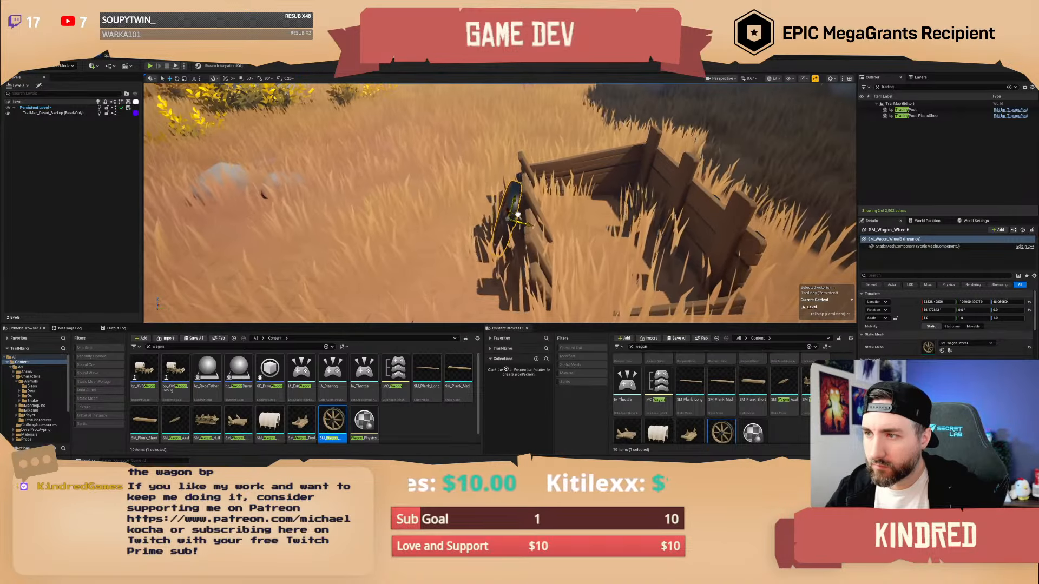
pyautogui.press('Escape')
# - Inspect the leaning wheel and the whole wagon wreck from close up and from farther away
pyautogui.press('w')
pyautogui.moveTo(518, 216); pyautogui.dragTo(617, 238, button='right')
pyautogui.scroll(-1, 518, 215)
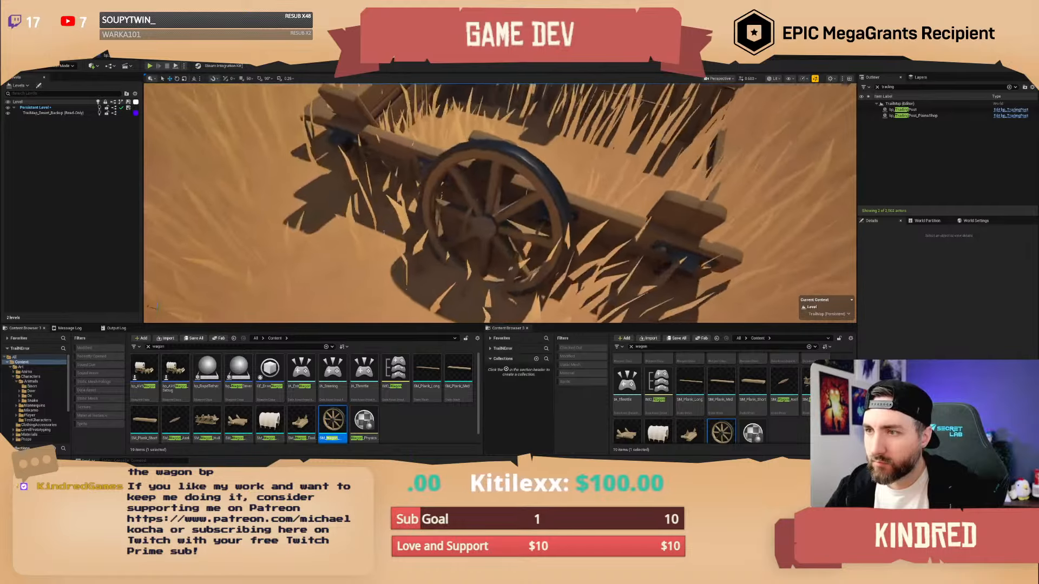
pyautogui.press('a')
pyautogui.moveTo(457, 211); pyautogui.dragTo(465, 248, button='right')
pyautogui.click(428, 240)
pyautogui.press('Escape')
pyautogui.press('s')
pyautogui.scroll(1, 427, 240)
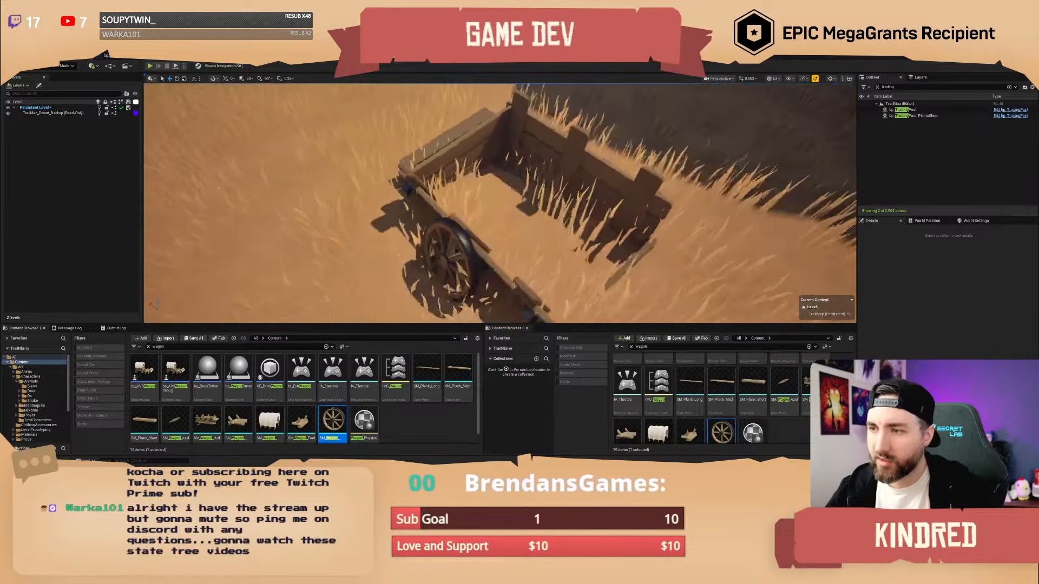
pyautogui.press('s')
pyautogui.moveTo(515, 285); pyautogui.dragTo(528, 243, button='right')
pyautogui.press('w')
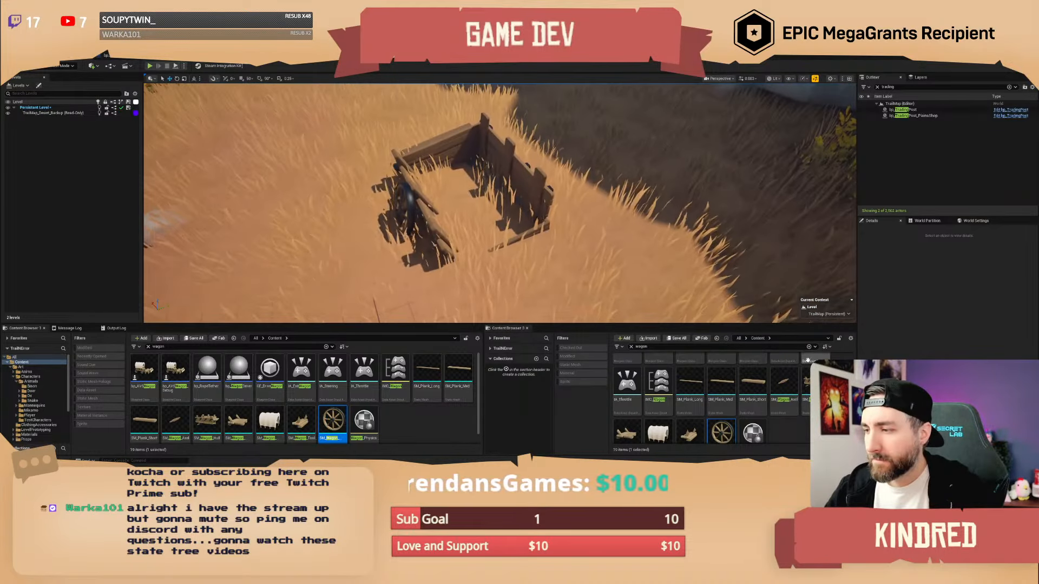
# - Place an SM_Wagon_Axel mesh in the grass beside the hull's open end and tilt it partly into the ground
pyautogui.click(784, 383)
pyautogui.moveTo(600, 223); pyautogui.dragTo(621, 246)
pyautogui.press('e')
pyautogui.moveTo(602, 201); pyautogui.dragTo(613, 210)
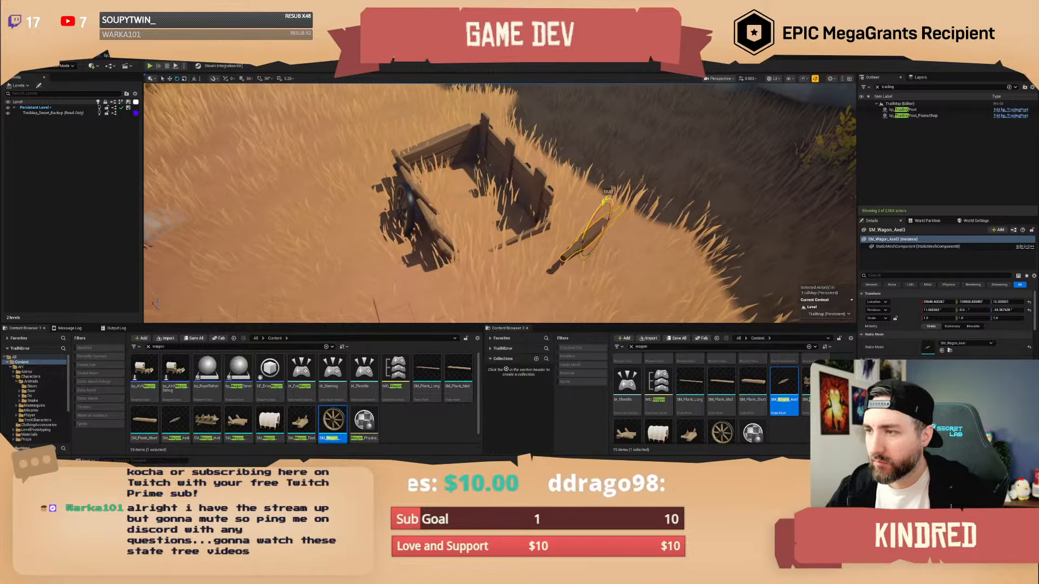
pyautogui.press('Escape')
pyautogui.scroll(-1, 616, 198)
pyautogui.press('w')
pyautogui.moveTo(613, 210)
pyautogui.mouseDown(button='right')
pyautogui.moveTo(617, 198)
pyautogui.moveTo(635, 201)
pyautogui.moveTo(617, 200)
pyautogui.mouseUp(button='right')
pyautogui.press('s')
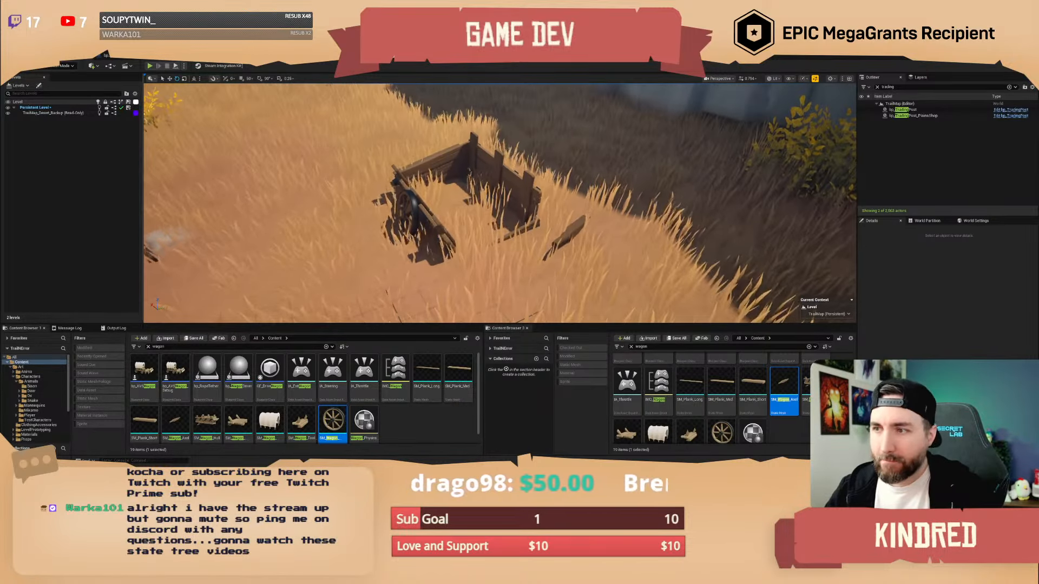
# - Search the project assets for "poi" and place a bp_POI actor inside the wagon hull
pyautogui.doubleClick(653, 347)
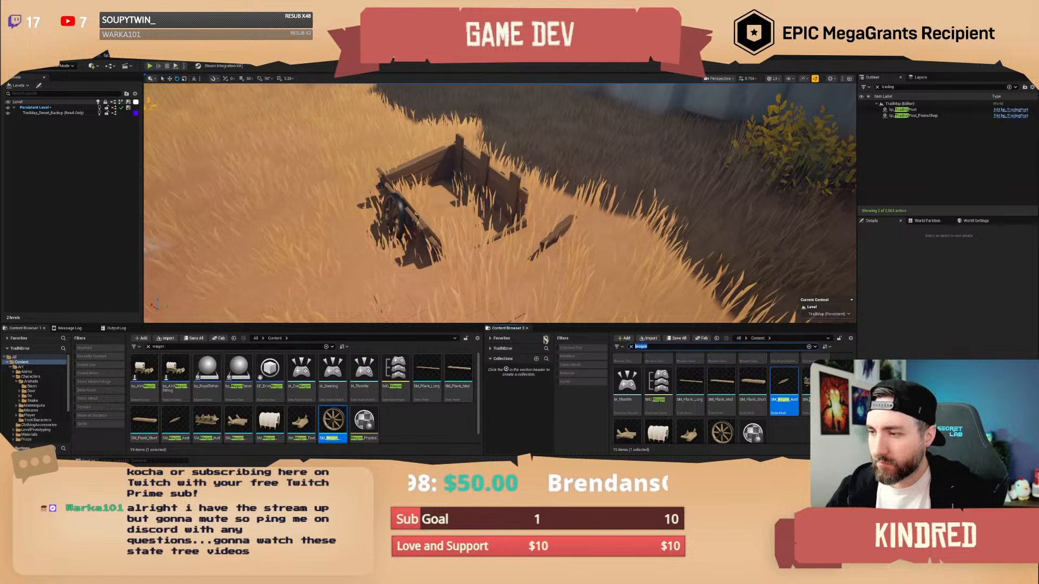
pyautogui.write('poi')
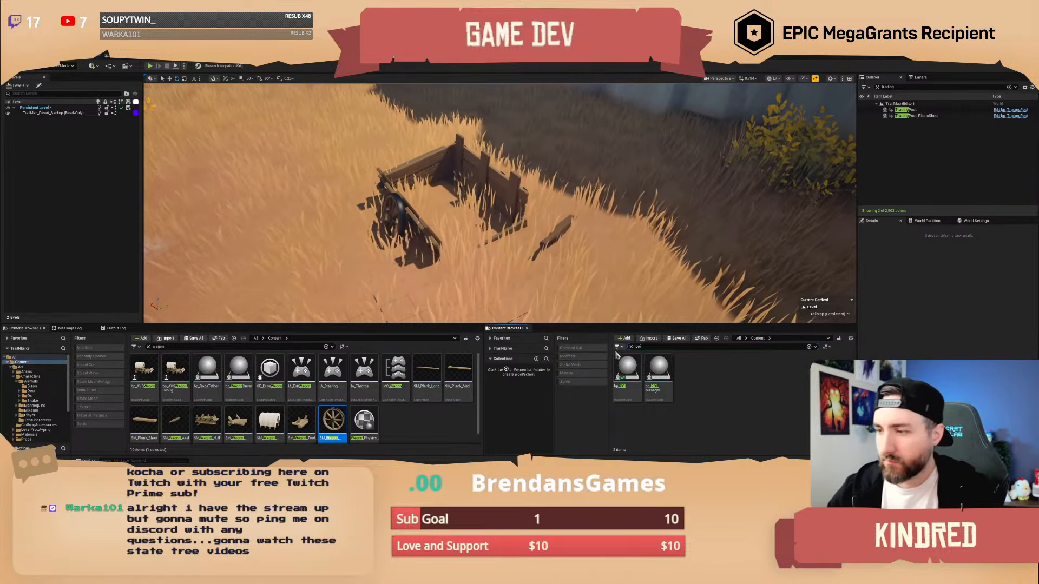
pyautogui.moveTo(627, 373); pyautogui.dragTo(459, 202)
pyautogui.press('w')
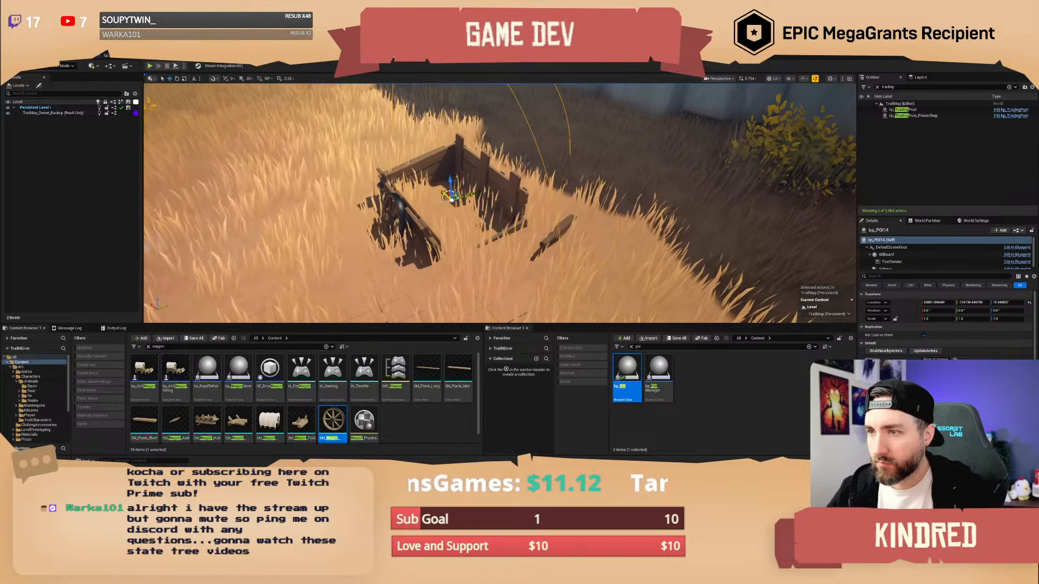
# - Search the project assets for "random" and place three BP_RandomItemSpawner actors inside the wagon hull
pyautogui.click(649, 346)
pyautogui.write('random')
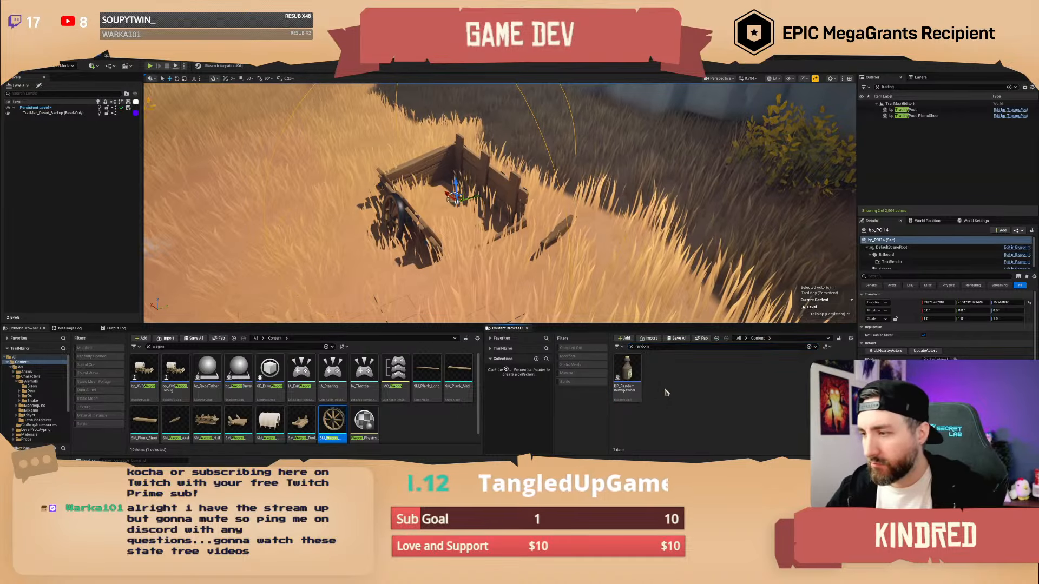
pyautogui.moveTo(626, 376); pyautogui.dragTo(474, 207)
pyautogui.moveTo(472, 203); pyautogui.dragTo(472, 169)
pyautogui.moveTo(626, 379); pyautogui.dragTo(450, 210)
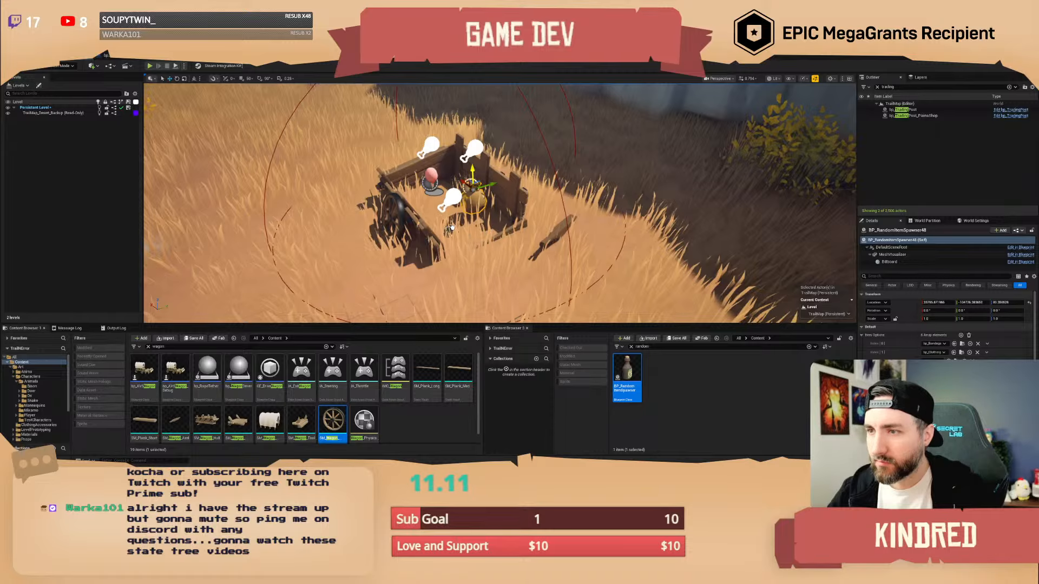
pyautogui.moveTo(492, 213); pyautogui.dragTo(497, 146, button='right')
pyautogui.press('s')
# - Paint a bare sandy patch on the landscape around the wagon wreck and return to Selection mode
pyautogui.click(495, 125)
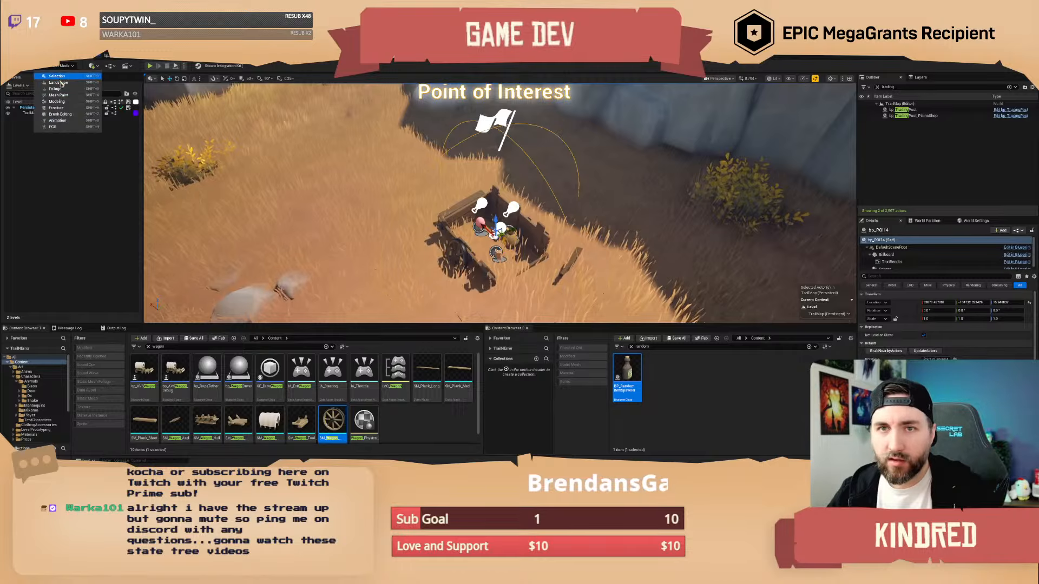
pyautogui.hotkey('shift', '2')
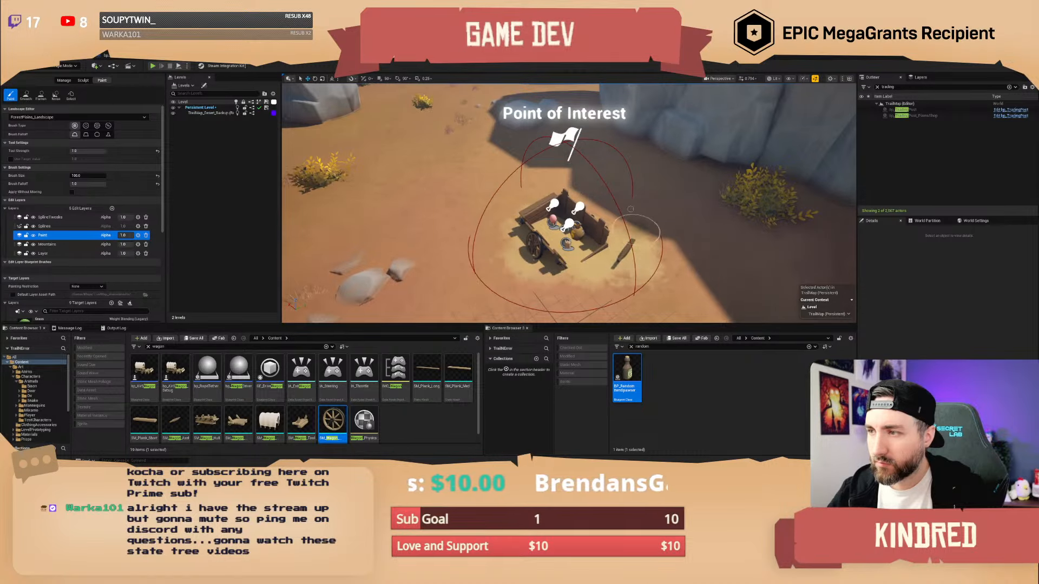
pyautogui.moveTo(552, 224)
pyautogui.mouseDown(button='right')
pyautogui.moveTo(598, 254)
pyautogui.moveTo(625, 254)
pyautogui.mouseUp(button='right')
pyautogui.click(61, 66)
pyautogui.click(60, 76)
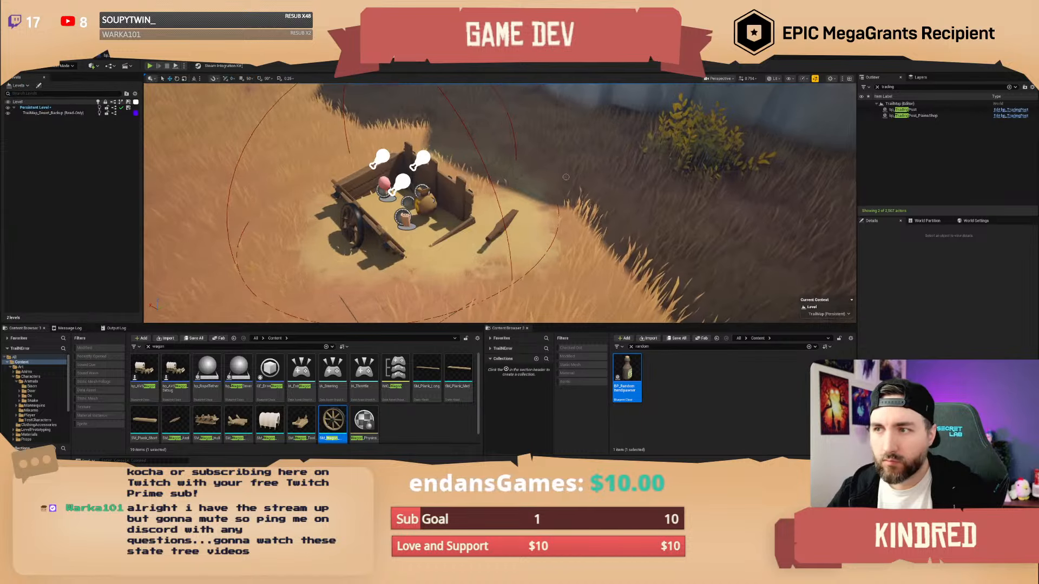
# - Try grabbing the nearby actors into the wreck's Point of Interest
pyautogui.moveTo(566, 177); pyautogui.dragTo(494, 143, button='right')
pyautogui.click(478, 129)
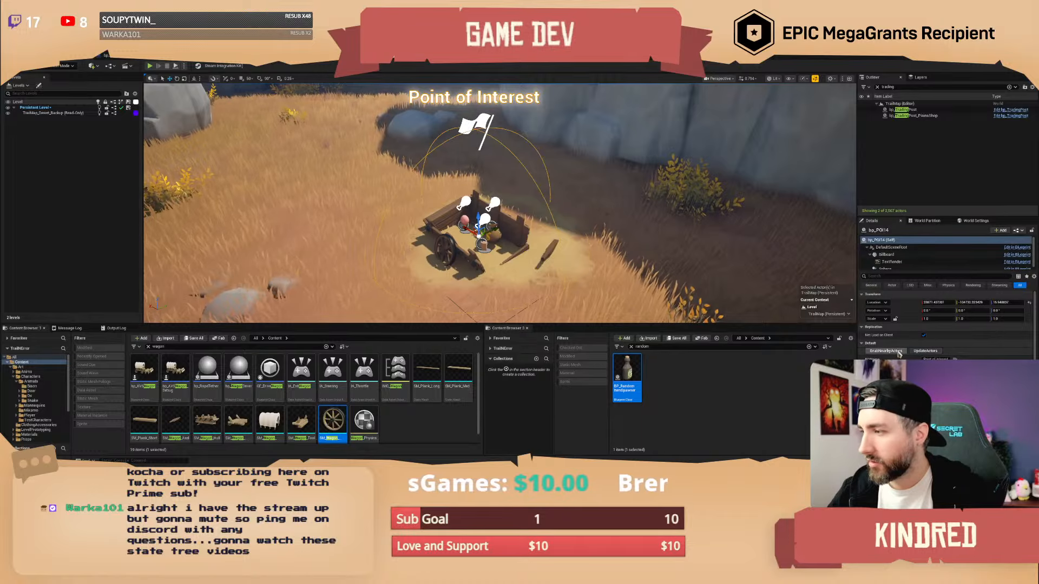
pyautogui.click(898, 353)
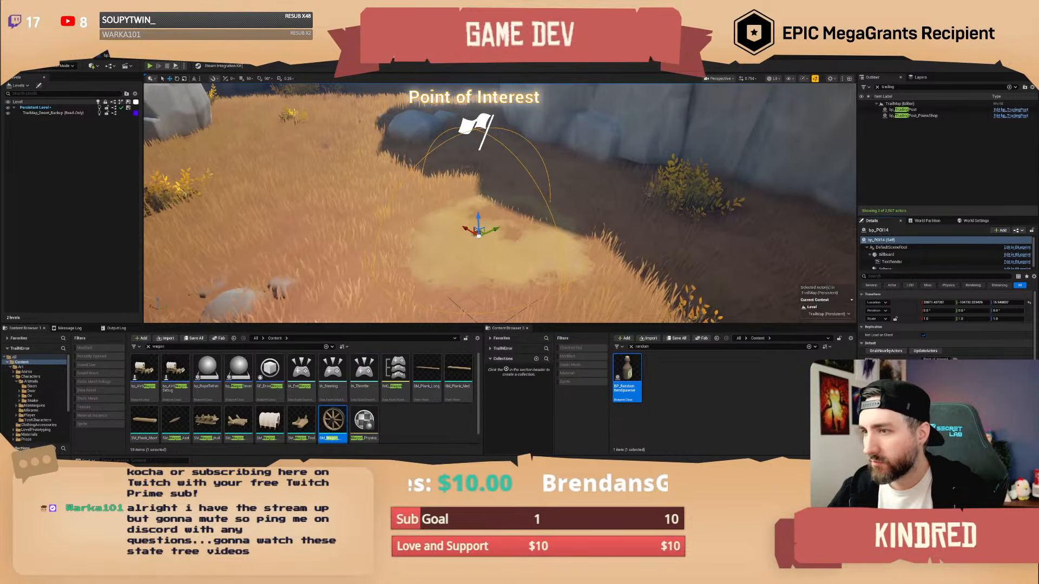
pyautogui.hotkey('ctrl', 'z')
pyautogui.moveTo(523, 130); pyautogui.dragTo(496, 117, button='right')
pyautogui.press('Escape')
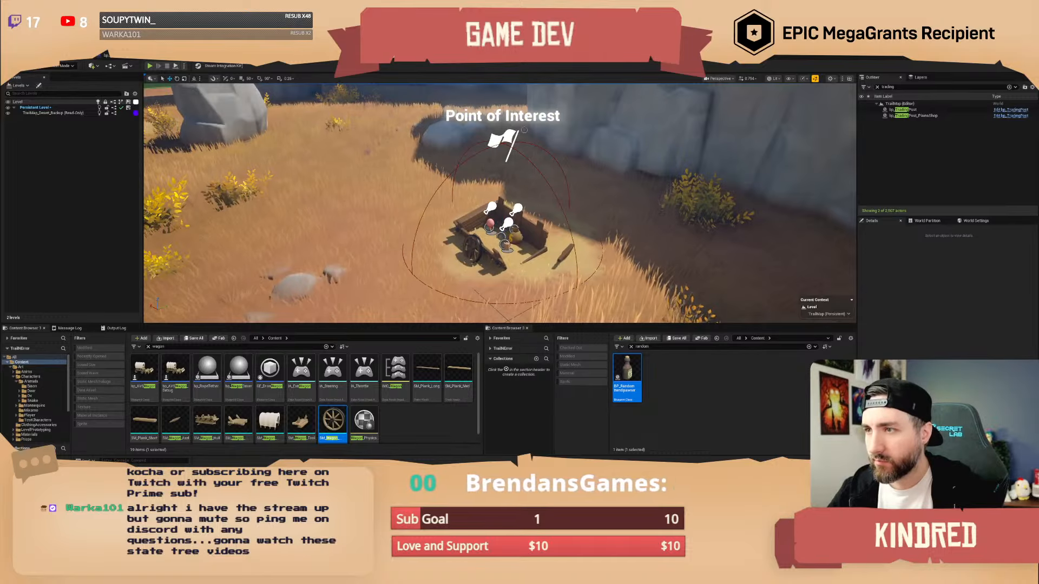
# - Name the wreck's Point of Interest "Broken Wagon" and save the map
pyautogui.click(524, 130)
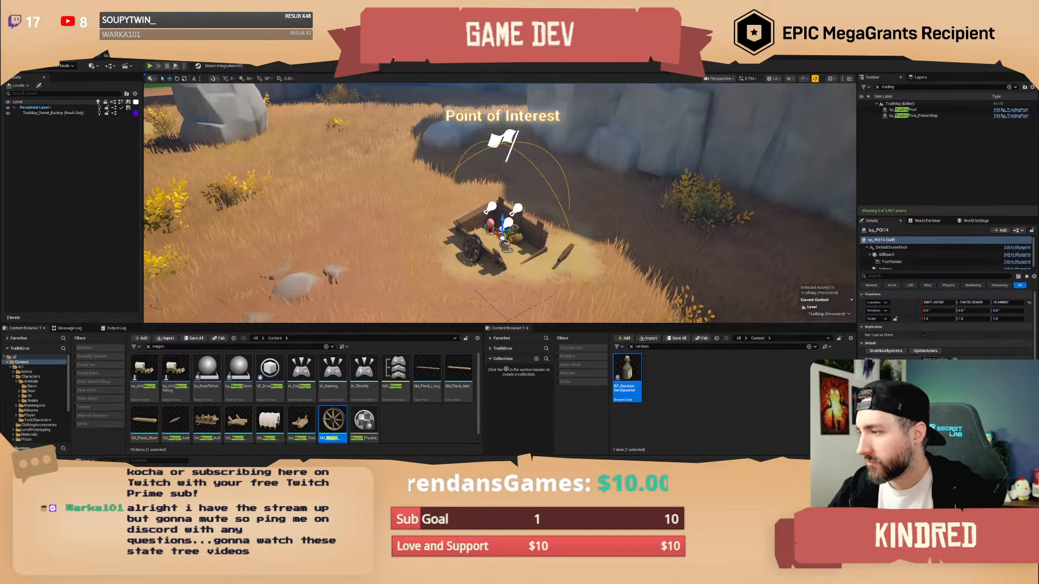
pyautogui.click(942, 358)
pyautogui.write('Broke')
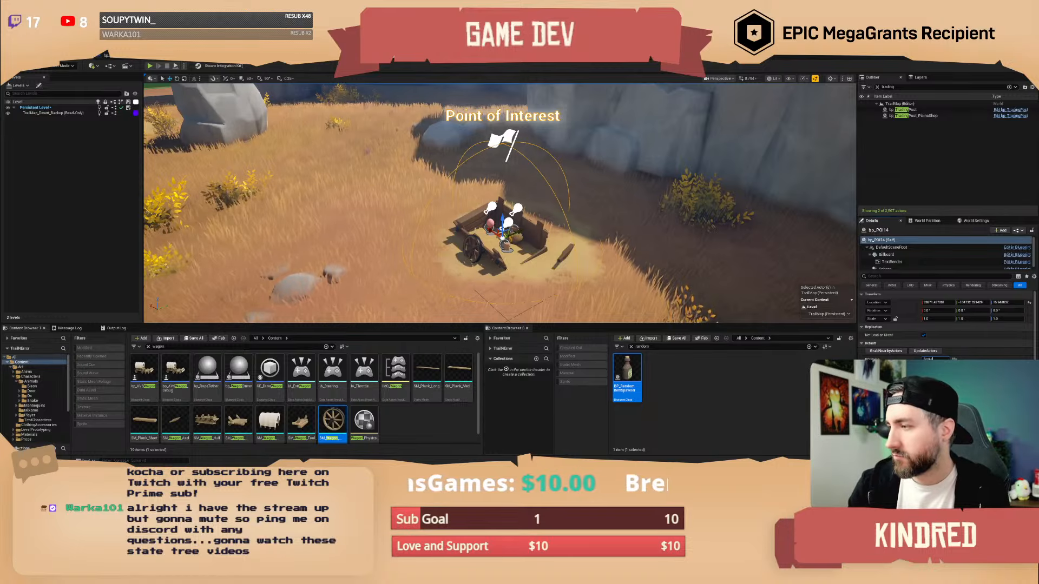
pyautogui.write('n Wagon')
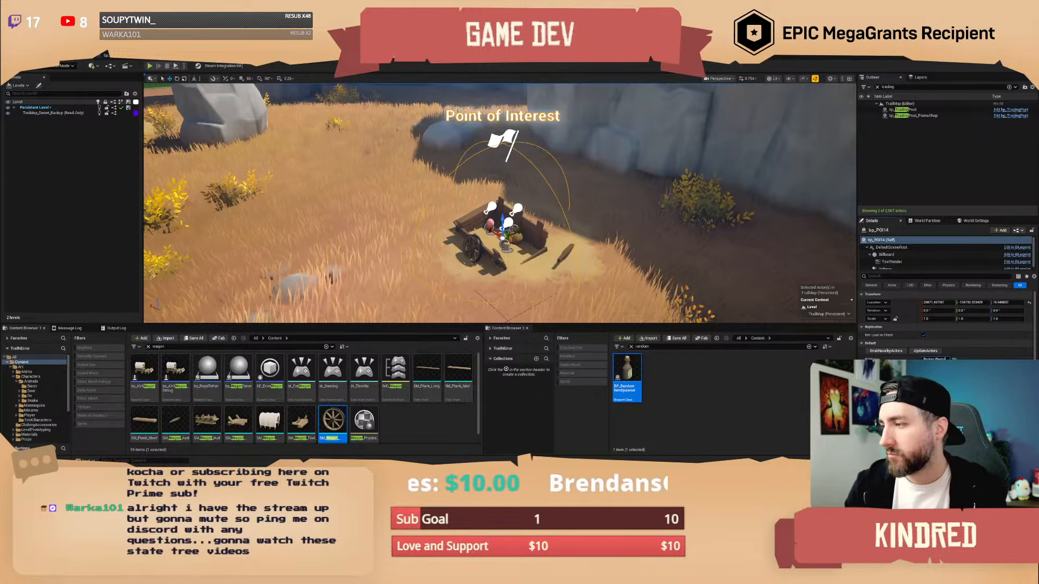
pyautogui.moveTo(520, 215); pyautogui.dragTo(582, 225, button='right')
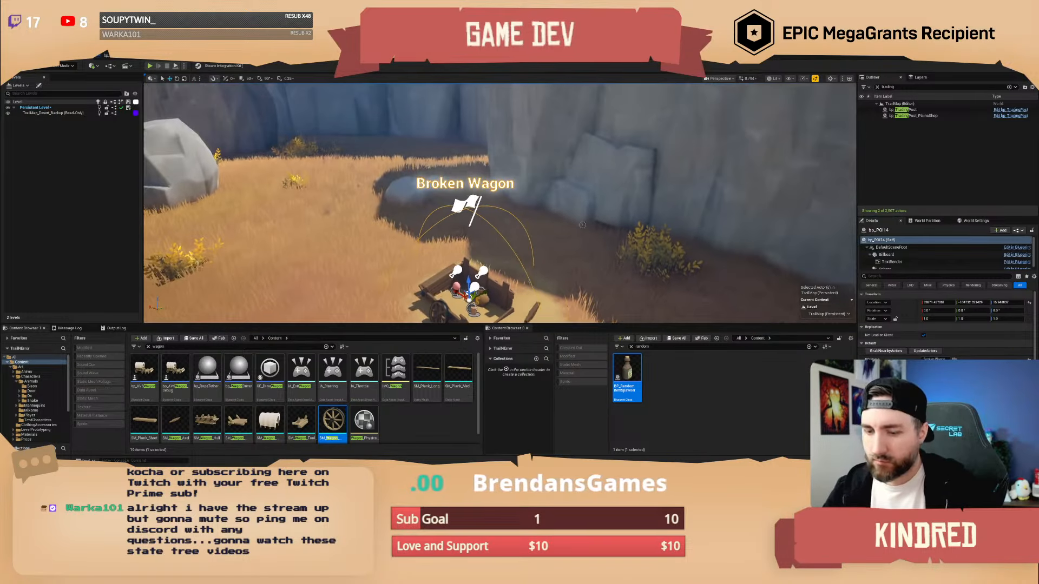
pyautogui.hotkey('ctrl', 's')
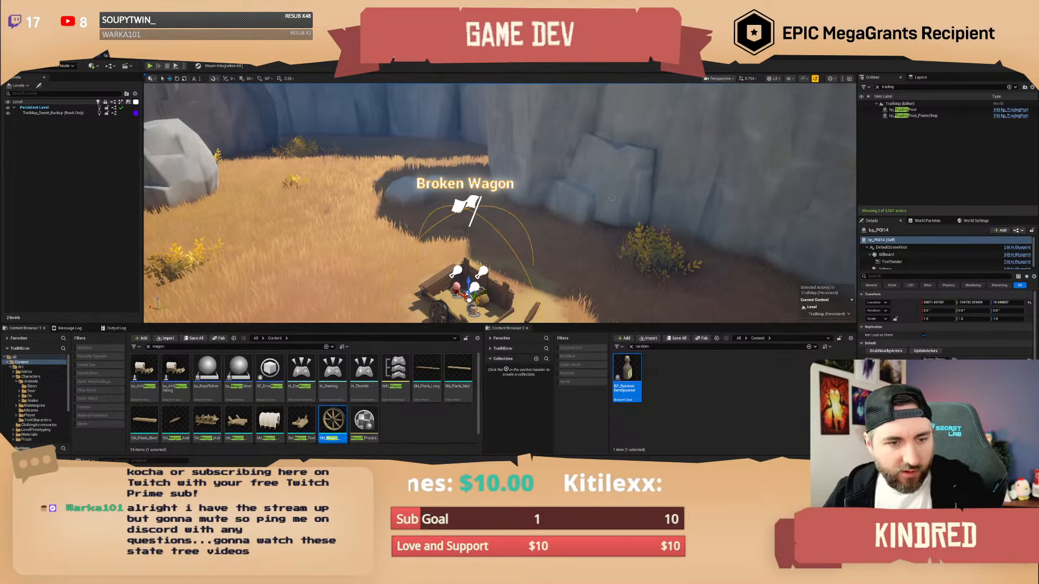
# - Name the trading post camp's Point of Interest "Plains Shop"
pyautogui.press('Escape')
pyautogui.moveTo(620, 206); pyautogui.dragTo(557, 211, button='right')
pyautogui.press('w')
pyautogui.scroll(5, 620, 206)
pyautogui.press('w')
pyautogui.scroll(3, 541, 200)
pyautogui.press('w')
pyautogui.scroll(-1, 574, 221)
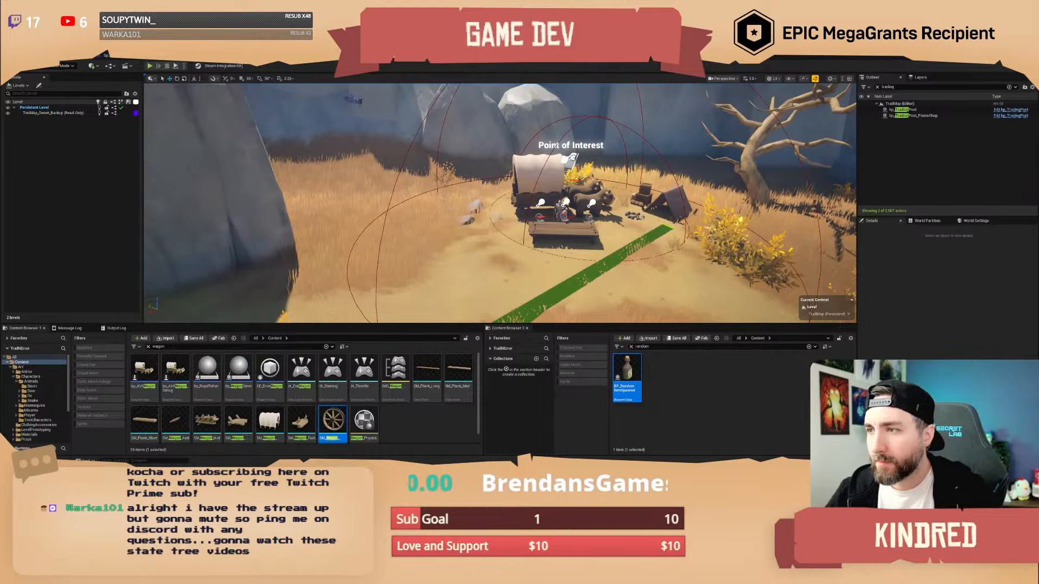
pyautogui.click(565, 206)
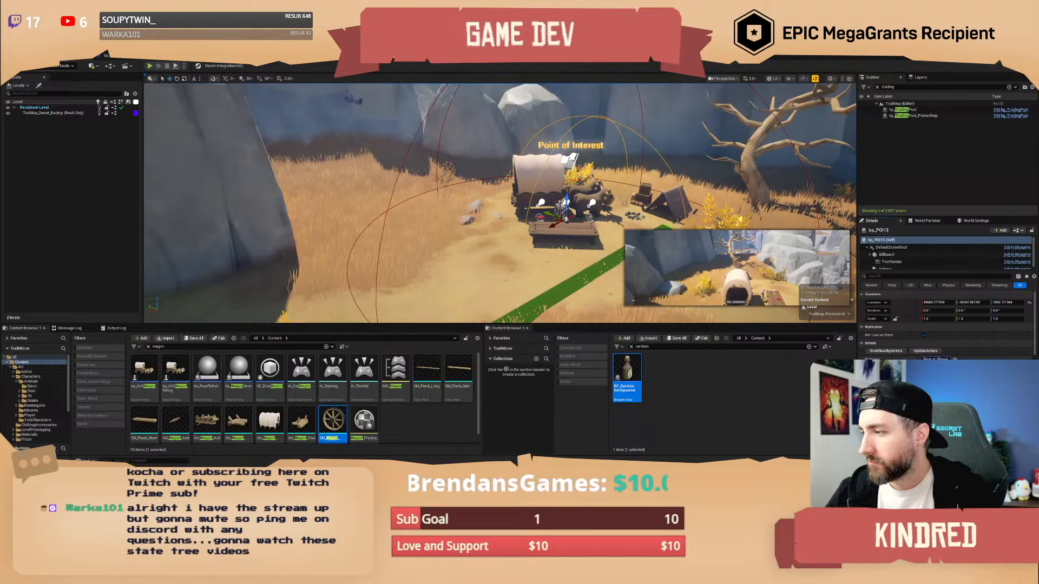
pyautogui.click(935, 358)
pyautogui.write('Plains Shop')
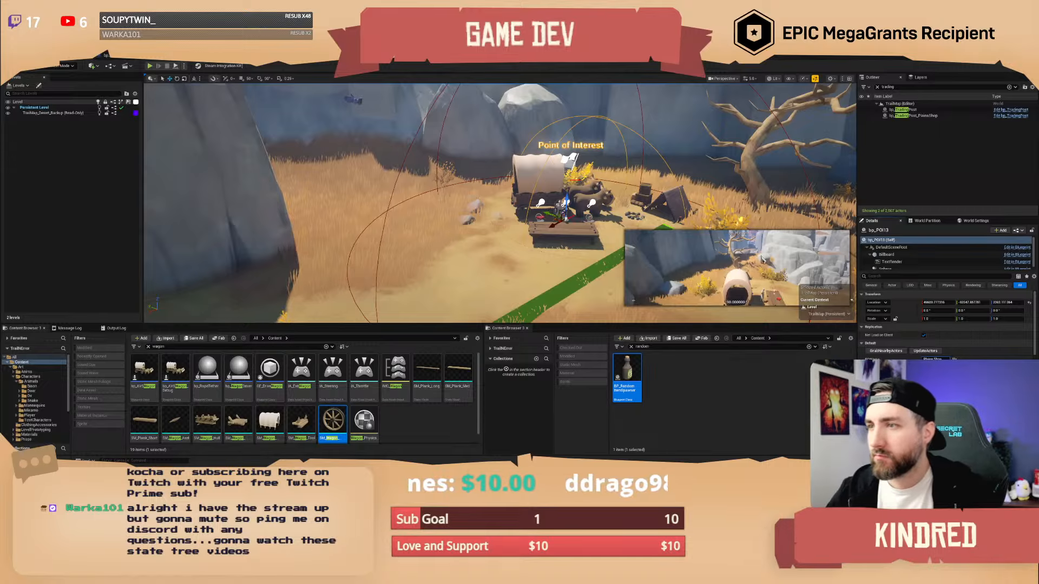
pyautogui.moveTo(743, 264); pyautogui.dragTo(811, 260, button='right')
pyautogui.press('Escape')
# - Save the TrailMap level with the renamed trading post Point of Interest
pyautogui.scroll(3, 744, 264)
pyautogui.moveTo(743, 265); pyautogui.dragTo(613, 186, button='right')
pyautogui.press('w')
pyautogui.scroll(9, 743, 265)
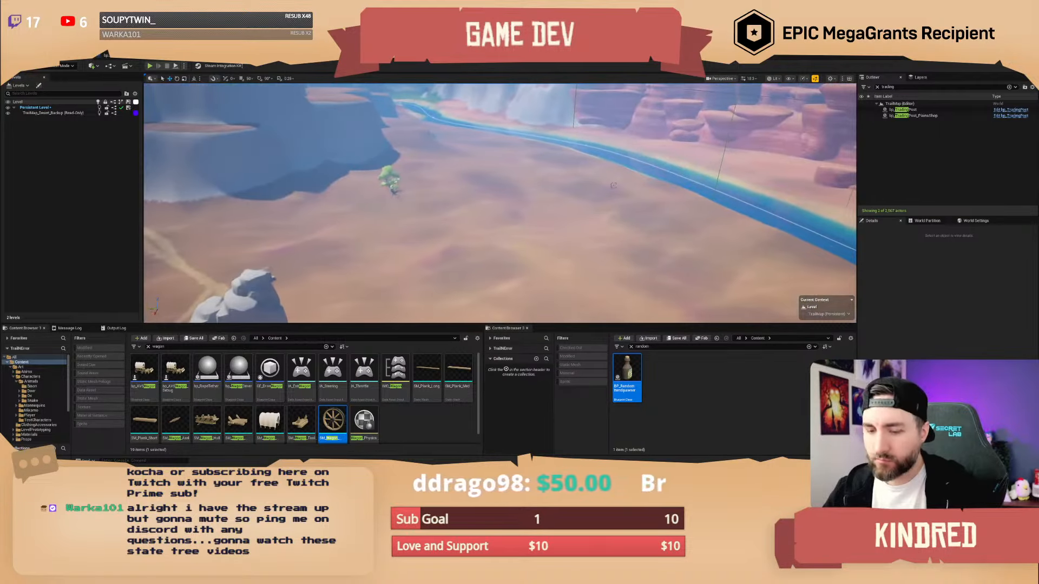
pyautogui.hotkey('ctrl', 's')
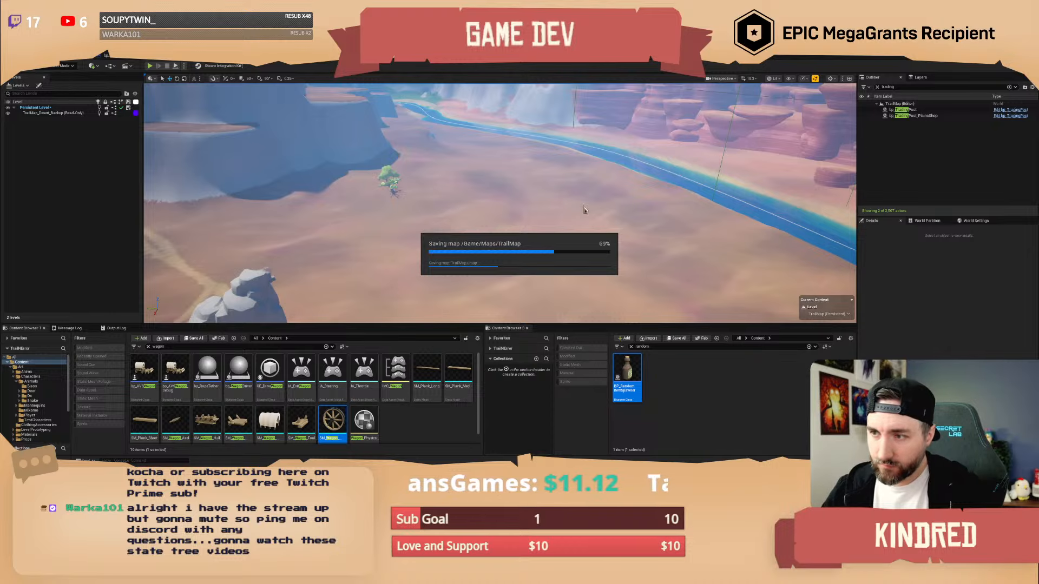
# - Place the wagon hull and canvas cover meshes together on the grassy slope near the green tree
pyautogui.moveTo(584, 205); pyautogui.dragTo(465, 241, button='right')
pyautogui.press('w')
pyautogui.scroll(3, 585, 205)
pyautogui.press('w')
pyautogui.press('s')
pyautogui.moveTo(474, 277); pyautogui.dragTo(497, 207, button='right')
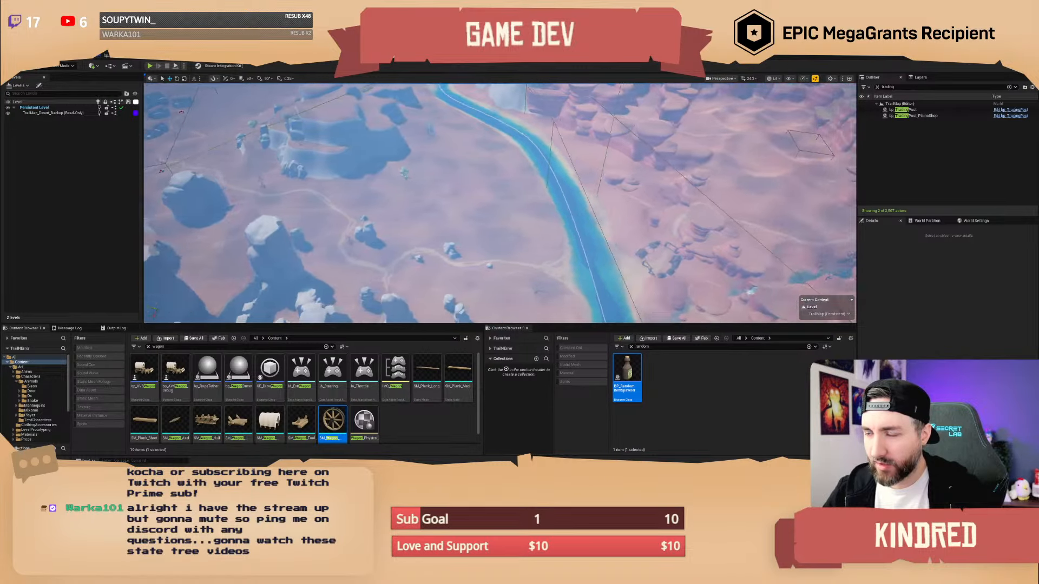
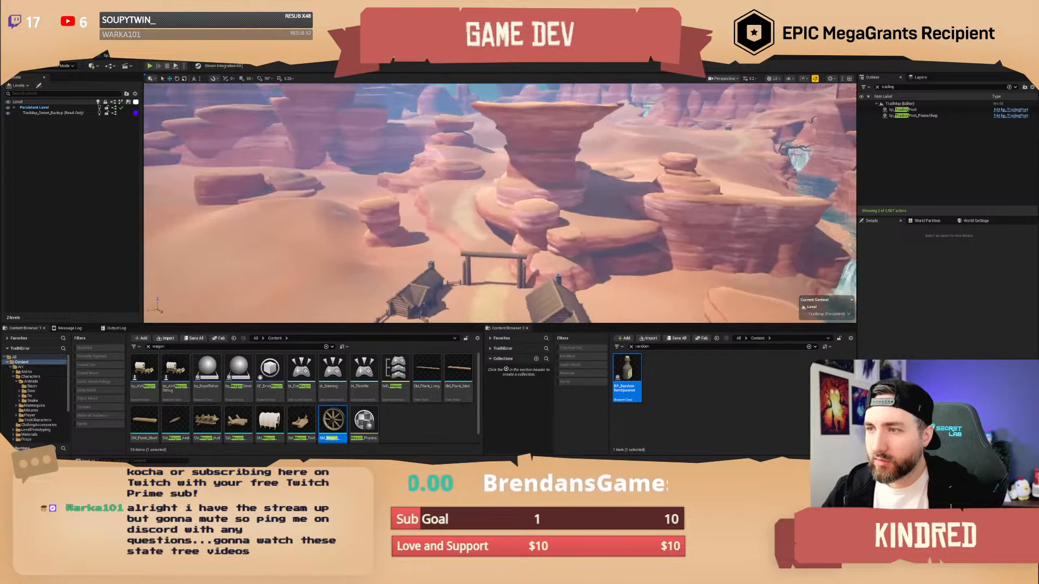
pyautogui.moveTo(500, 203); pyautogui.dragTo(650, 202, button='right')
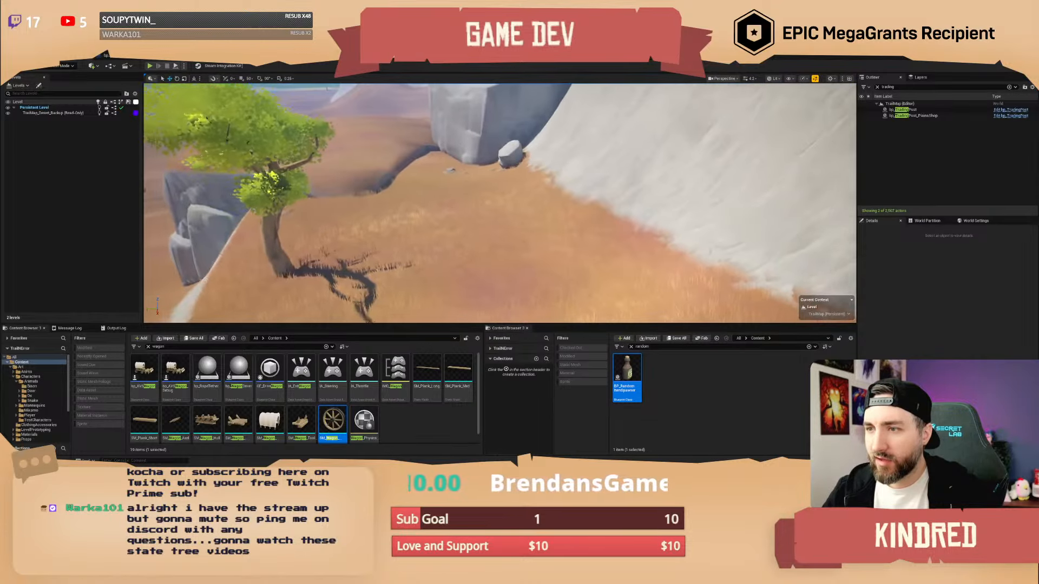
pyautogui.click(208, 422)
pyautogui.keyDown('ctrl'); pyautogui.click(268, 422); pyautogui.keyUp('ctrl')
pyautogui.moveTo(267, 423); pyautogui.dragTo(525, 222)
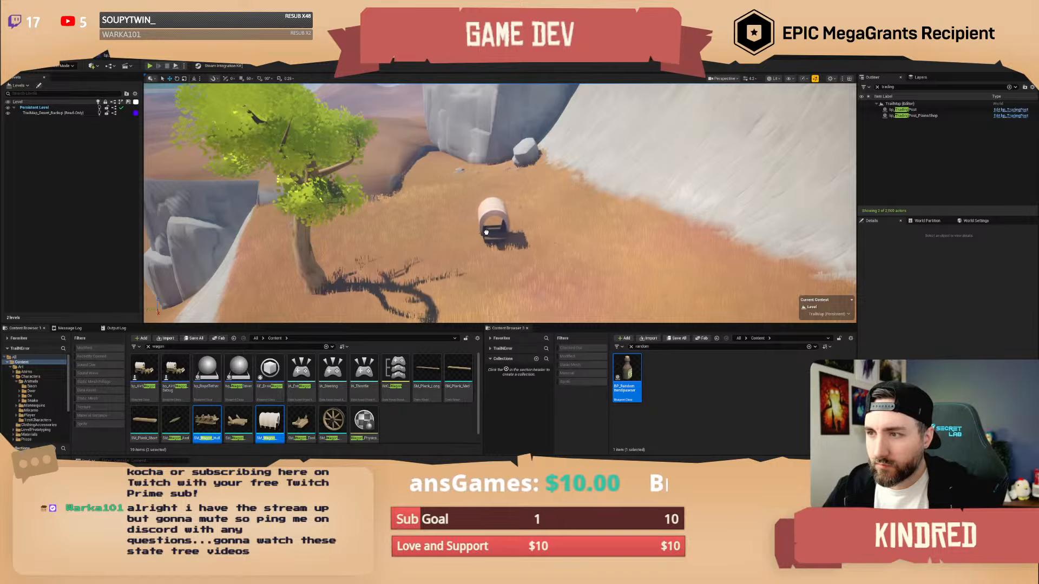
pyautogui.moveTo(451, 249); pyautogui.dragTo(447, 249)
# - Place a second hull and cover pair beside the first wagon, turning, tilting and sinking it into the grass
pyautogui.moveTo(270, 423); pyautogui.dragTo(524, 221)
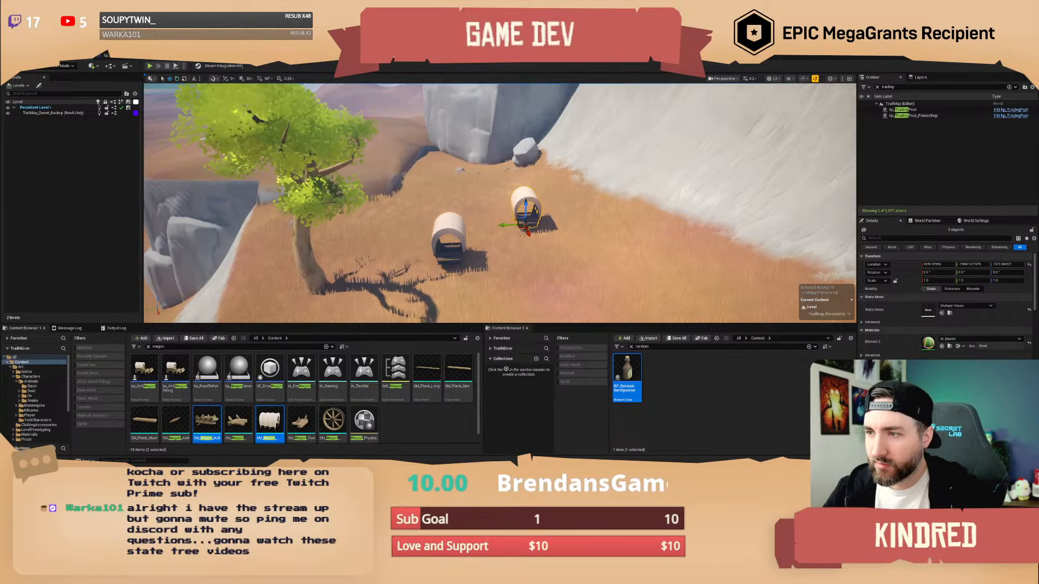
pyautogui.moveTo(550, 236); pyautogui.dragTo(555, 234)
pyautogui.moveTo(555, 235)
pyautogui.mouseDown(button='right')
pyautogui.moveTo(532, 234)
pyautogui.moveTo(567, 224)
pyautogui.mouseUp(button='right')
pyautogui.press('w')
pyautogui.scroll(-5, 552, 235)
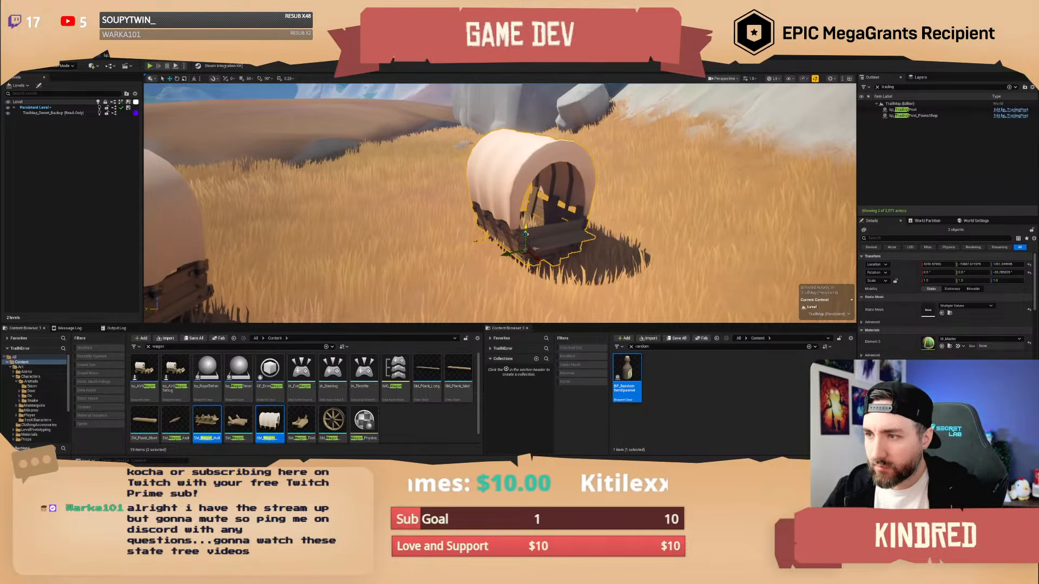
pyautogui.moveTo(526, 229)
pyautogui.mouseDown()
pyautogui.moveTo(534, 251)
pyautogui.moveTo(528, 220)
pyautogui.mouseUp()
pyautogui.press('w')
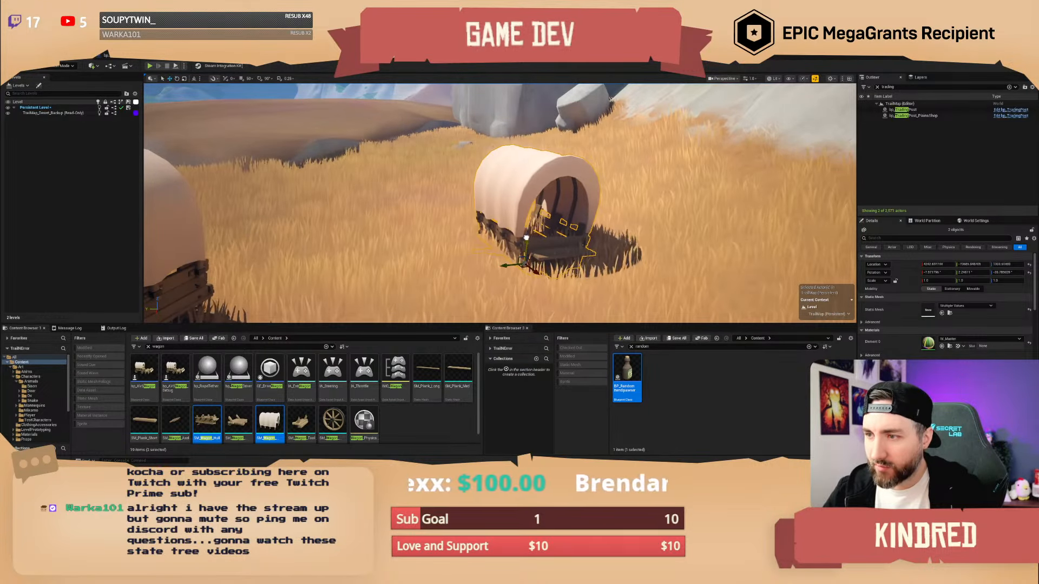
# - Rotate and tilt the first wagon's hull and canvas cover together and lower them slightly into the grass
pyautogui.press('Escape')
pyautogui.moveTo(526, 238); pyautogui.dragTo(612, 263, button='right')
pyautogui.press('w')
pyautogui.scroll(-3, 525, 237)
pyautogui.press('a')
pyautogui.press('d')
pyautogui.click(516, 259)
pyautogui.keyDown('shift'); pyautogui.click(541, 195); pyautogui.keyUp('shift')
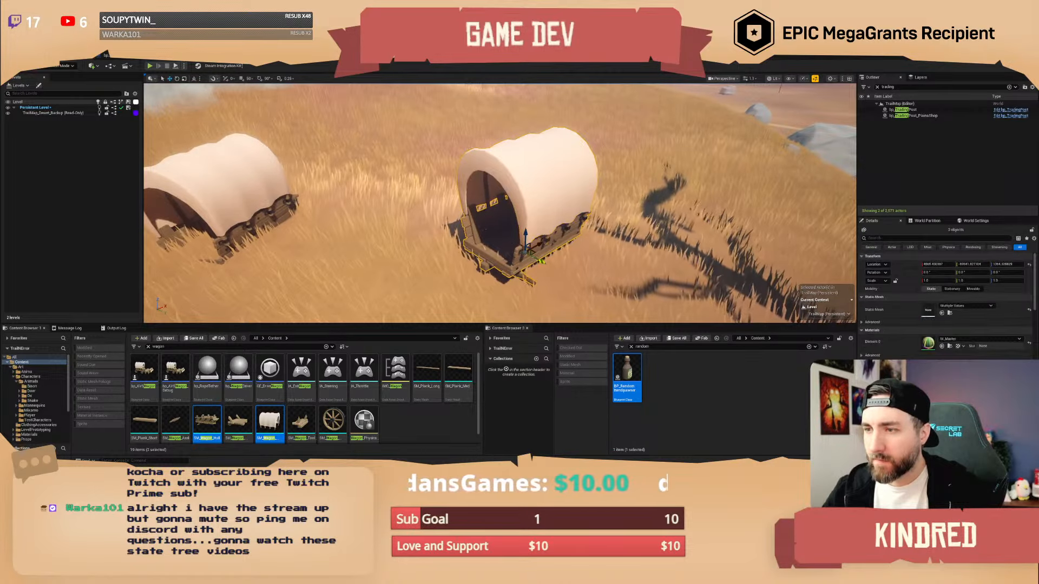
pyautogui.press('e')
pyautogui.moveTo(529, 269); pyautogui.dragTo(508, 268)
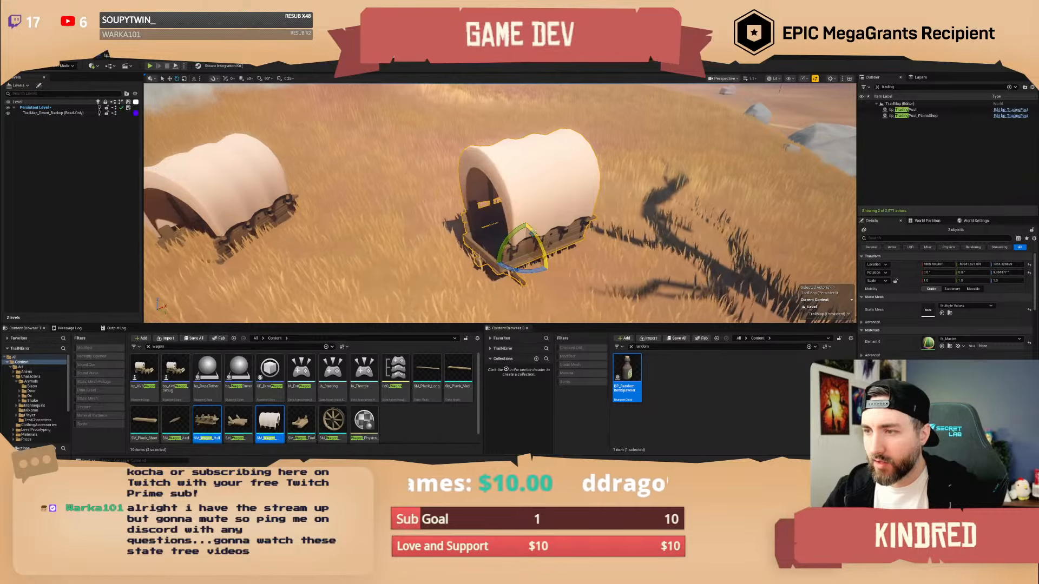
pyautogui.moveTo(532, 233); pyautogui.dragTo(496, 270)
pyautogui.press('w')
pyautogui.moveTo(525, 228); pyautogui.dragTo(526, 248)
pyautogui.press('Escape')
# - Place a wagon wheel upright against the side of the first covered wagon
pyautogui.moveTo(527, 249)
pyautogui.mouseDown(button='right')
pyautogui.moveTo(563, 248)
pyautogui.moveTo(508, 238)
pyautogui.moveTo(547, 232)
pyautogui.moveTo(519, 244)
pyautogui.moveTo(487, 233)
pyautogui.moveTo(519, 235)
pyautogui.moveTo(509, 238)
pyautogui.mouseUp(button='right')
pyautogui.press('w')
pyautogui.scroll(2, 519, 243)
pyautogui.press('w')
pyautogui.scroll(-4, 514, 233)
pyautogui.moveTo(332, 423); pyautogui.dragTo(411, 282)
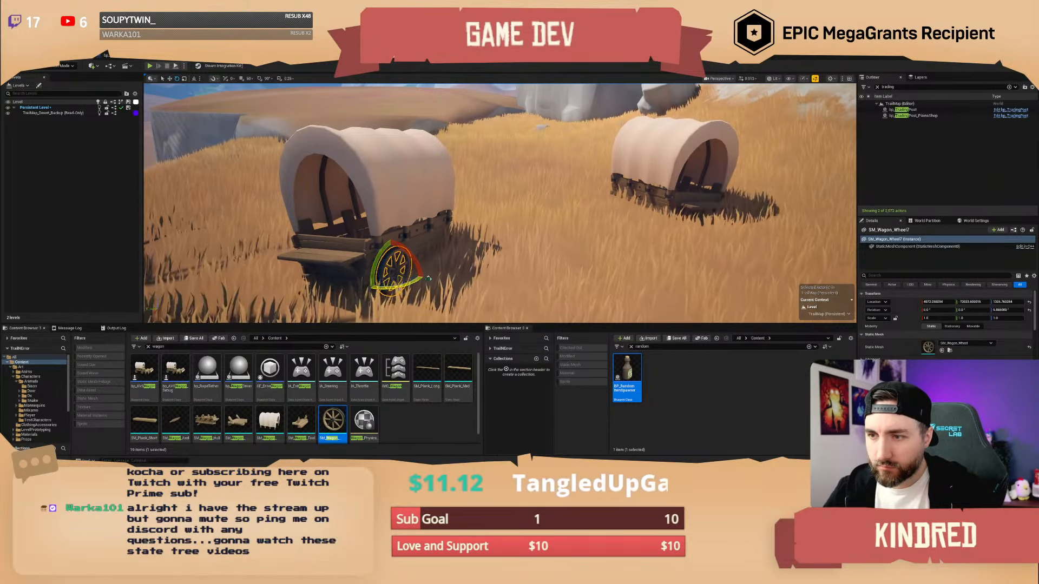
# - Lay a second wagon wheel flat in the grass between the two wagons
pyautogui.press('d')
pyautogui.moveTo(411, 282); pyautogui.dragTo(385, 301, button='right')
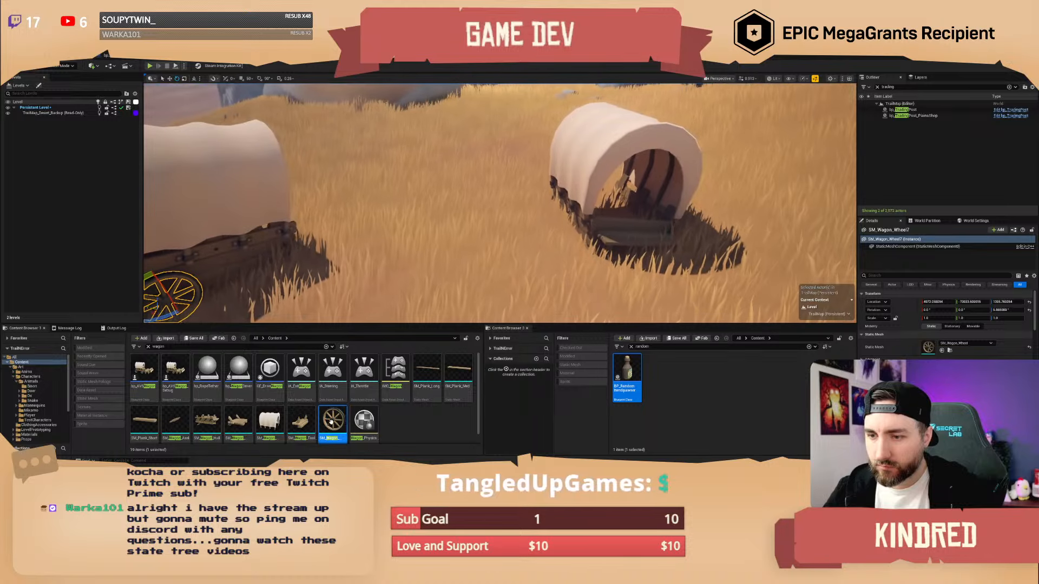
pyautogui.moveTo(332, 423); pyautogui.dragTo(522, 240)
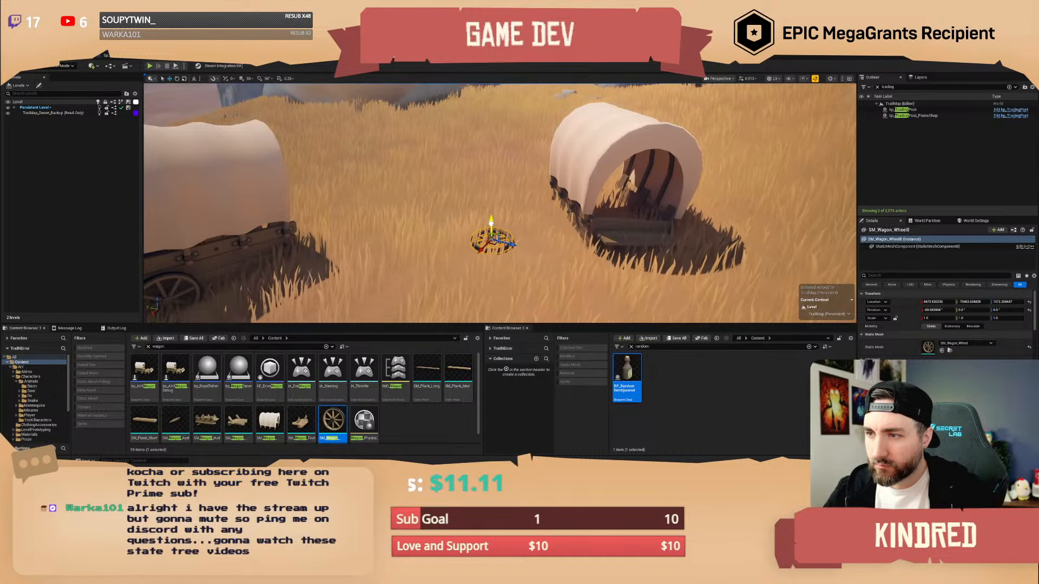
pyautogui.press('Escape')
pyautogui.moveTo(504, 228)
pyautogui.mouseDown(button='right')
pyautogui.moveTo(523, 223)
pyautogui.moveTo(483, 234)
pyautogui.moveTo(521, 234)
pyautogui.mouseUp(button='right')
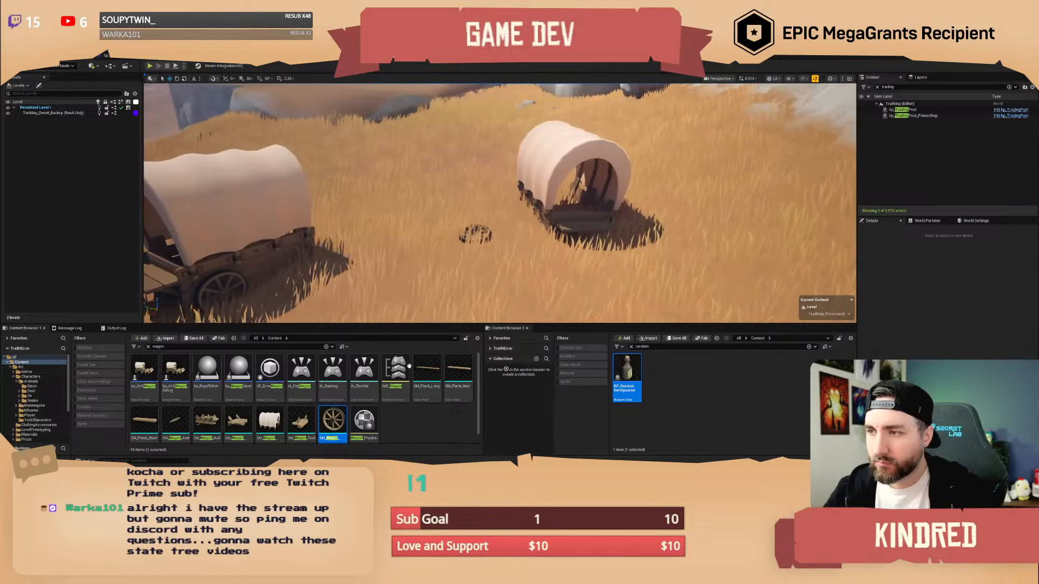
# - Place a third wagon wheel beside the second wagon and tilt it against the ground
pyautogui.moveTo(334, 417); pyautogui.dragTo(508, 204)
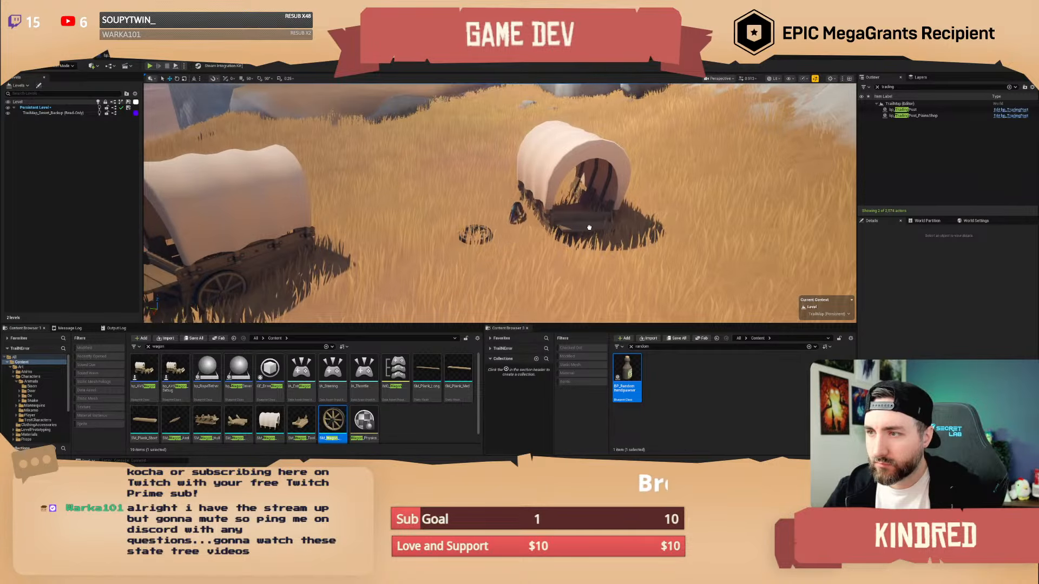
pyautogui.moveTo(589, 227); pyautogui.dragTo(688, 227)
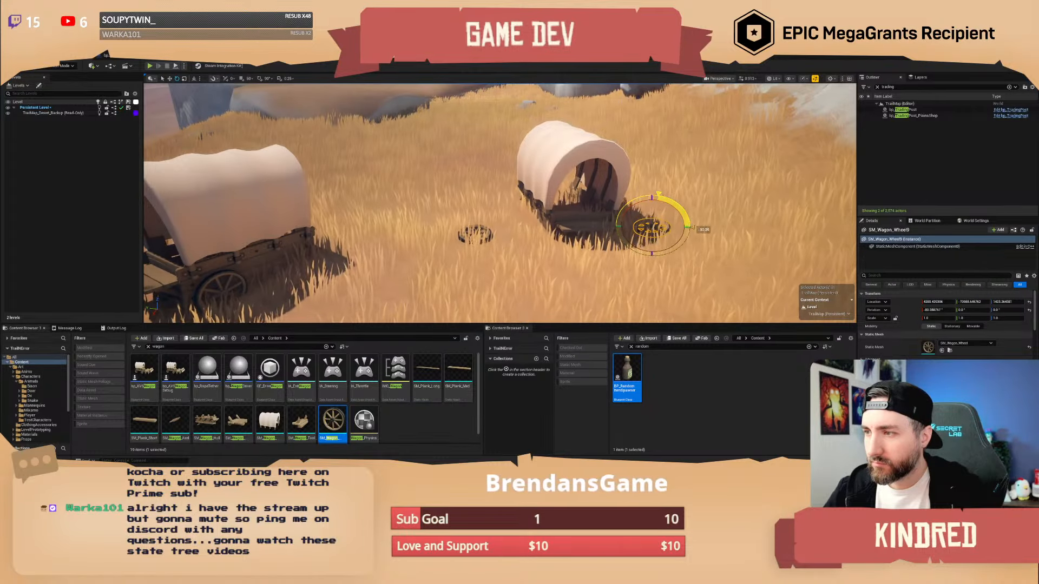
pyautogui.press('w')
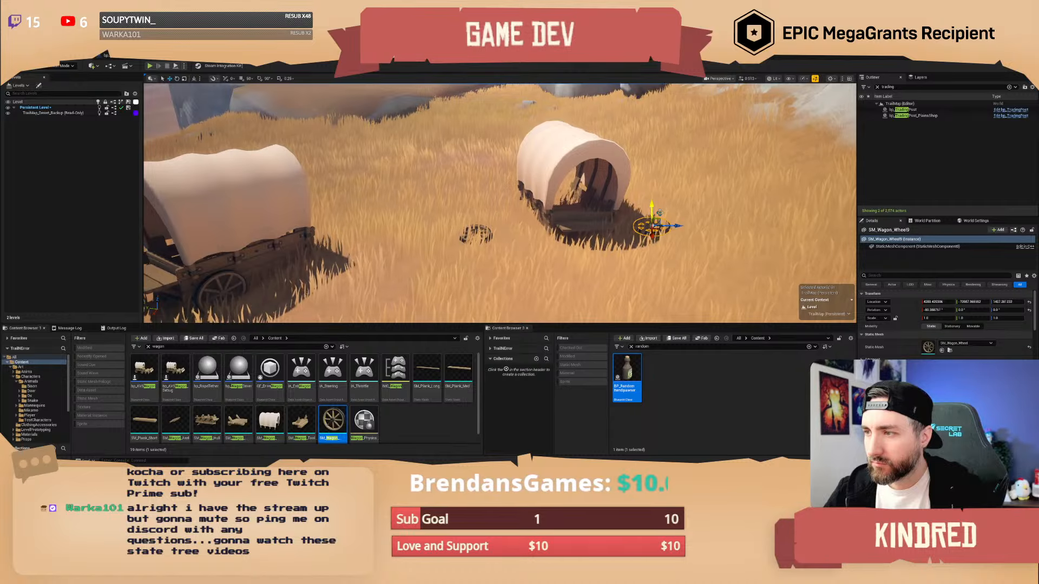
pyautogui.press('e')
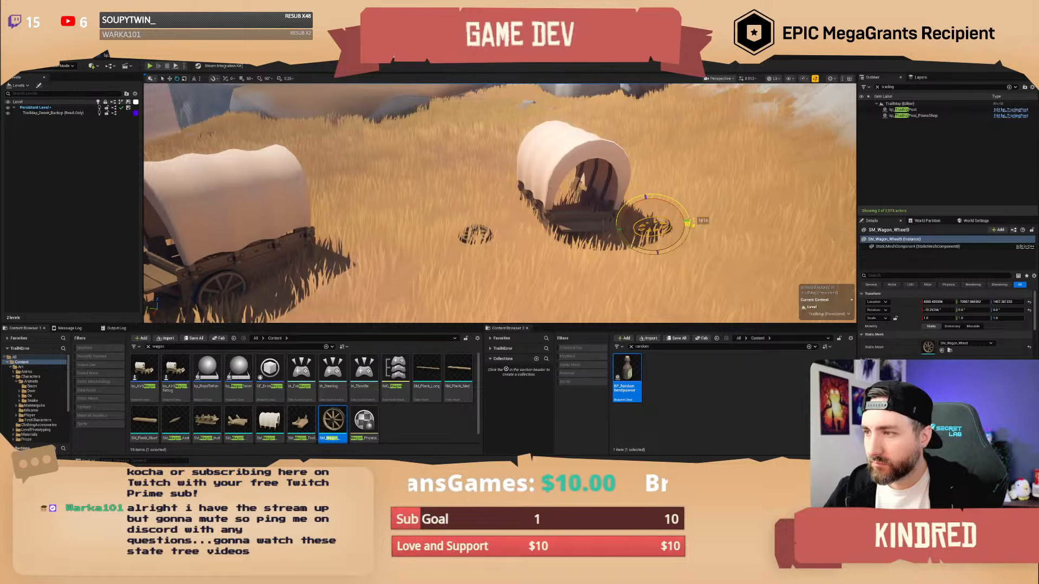
pyautogui.moveTo(691, 222); pyautogui.dragTo(691, 220)
pyautogui.press('Escape')
pyautogui.moveTo(692, 220); pyautogui.dragTo(600, 238, button='right')
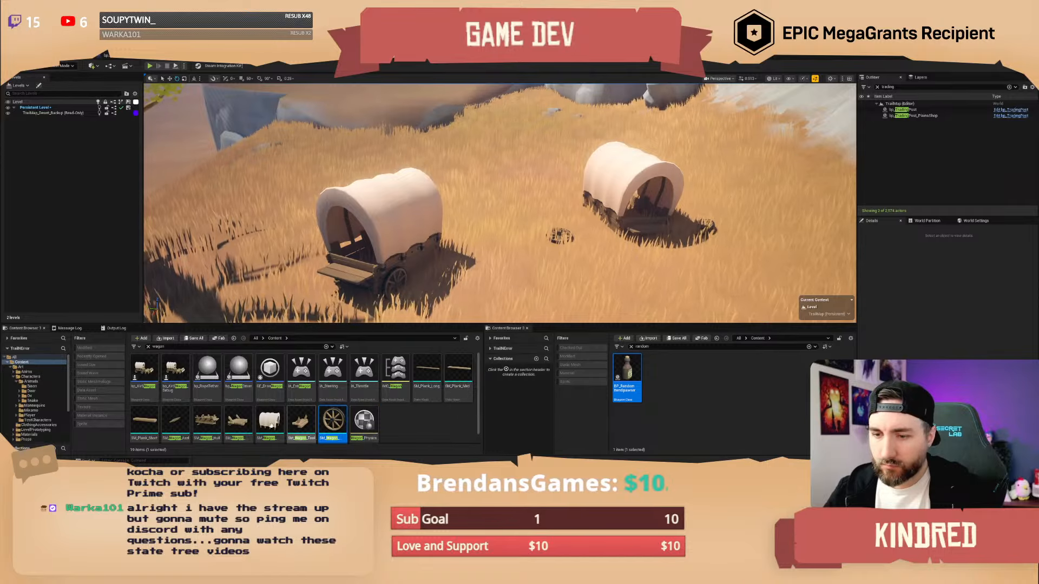
# - Lay one wagon axle beside the first wagon and another in the grass in front of the second wagon
pyautogui.moveTo(175, 422); pyautogui.dragTo(453, 250)
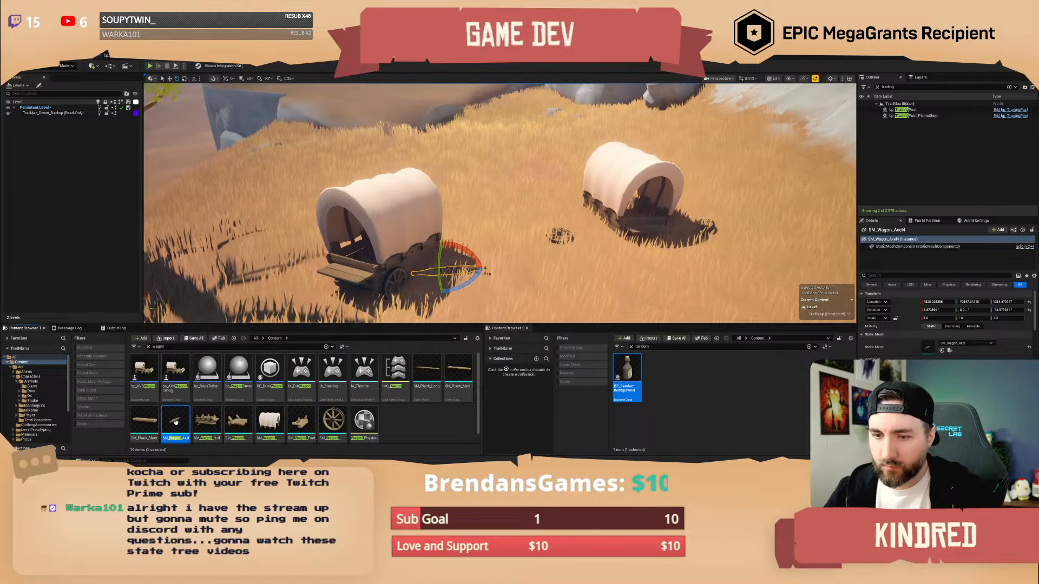
pyautogui.moveTo(176, 422); pyautogui.dragTo(618, 251)
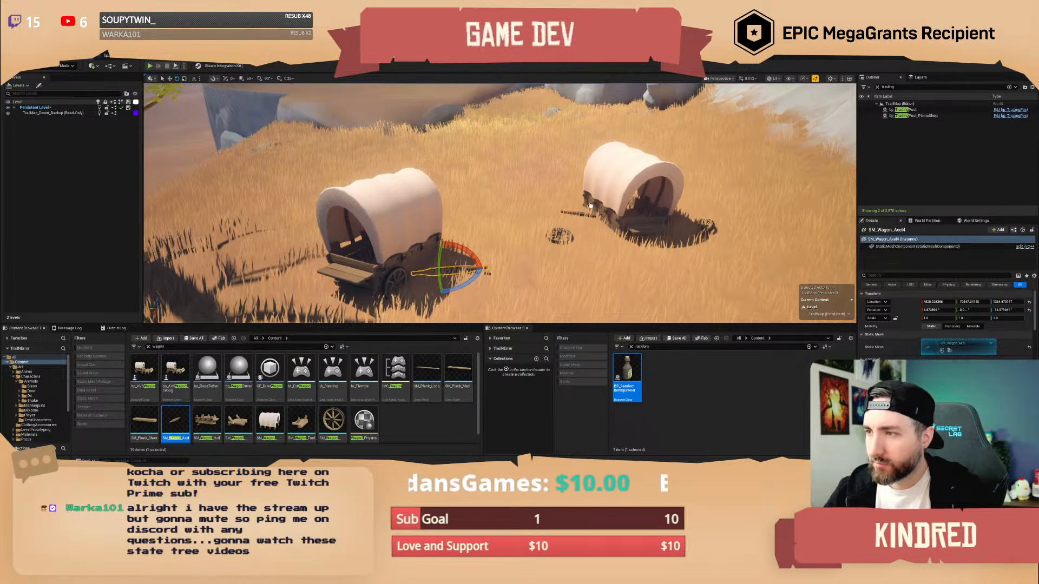
pyautogui.click(673, 266)
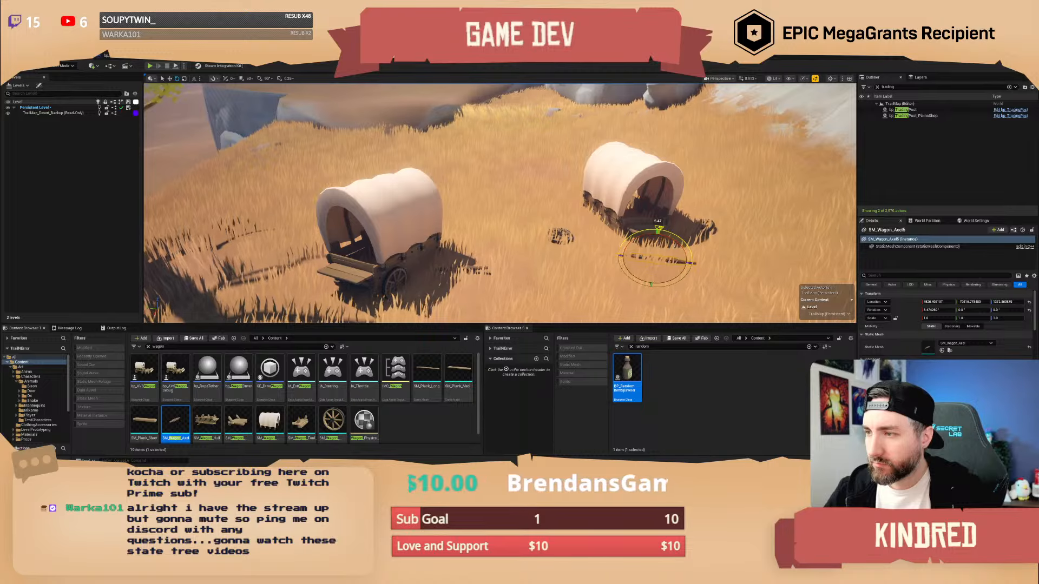
pyautogui.press('Escape')
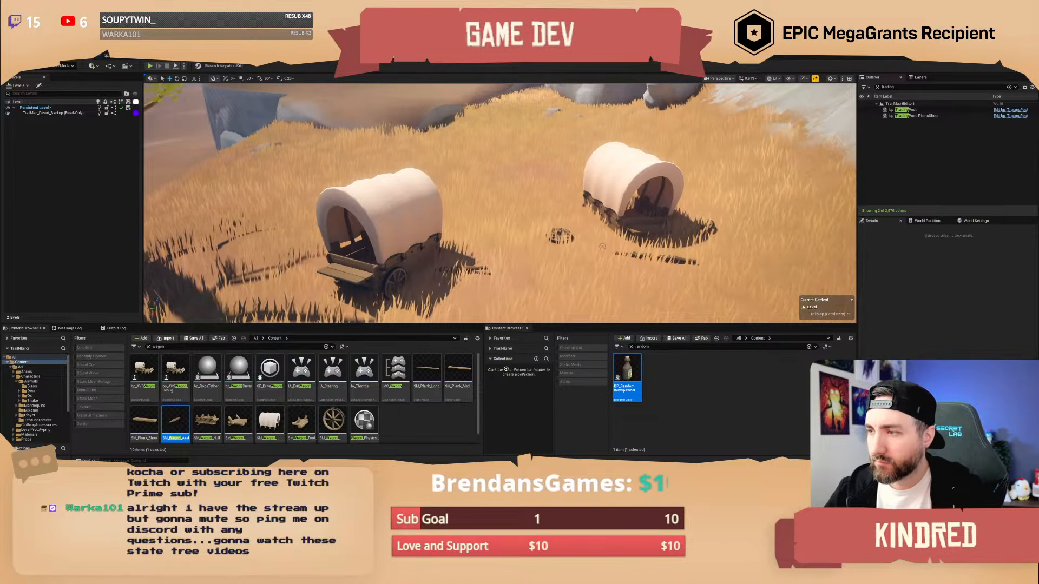
pyautogui.moveTo(654, 238); pyautogui.dragTo(633, 243, button='right')
# - Paint bare ground on the landscape around both wagons to clear the tall grass
pyautogui.click(62, 66)
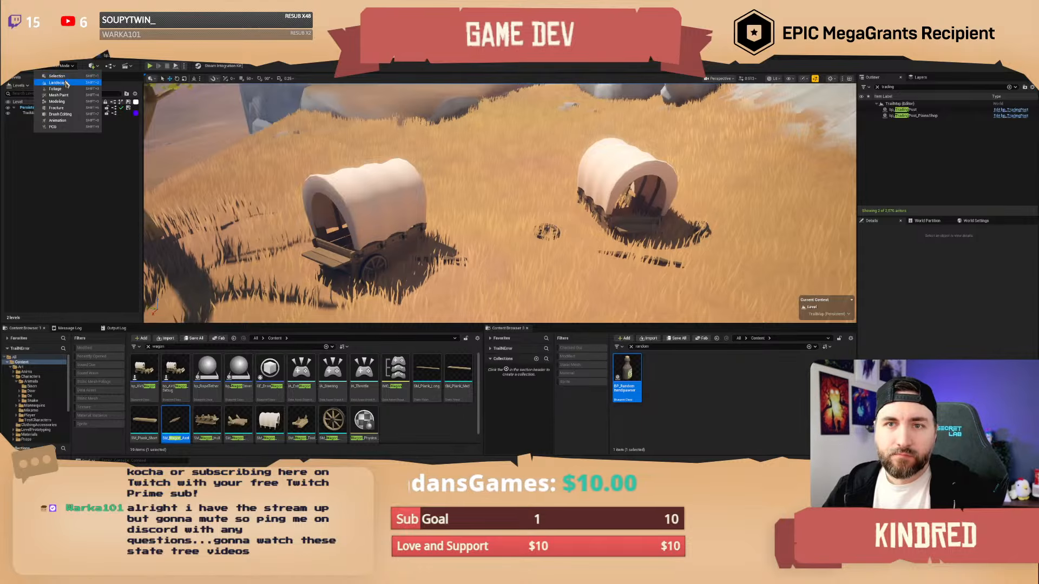
pyautogui.click(66, 82)
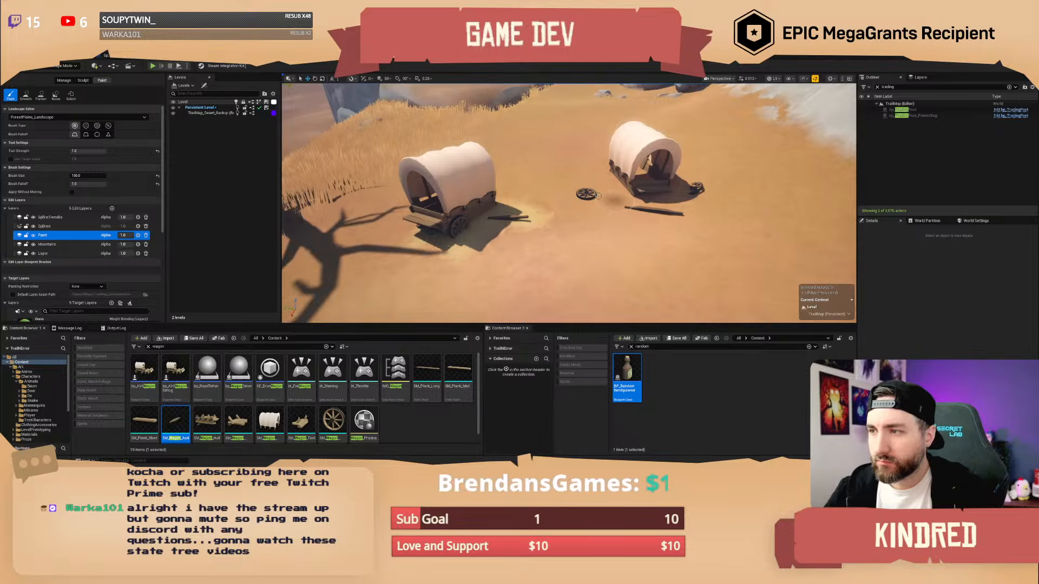
pyautogui.moveTo(650, 182); pyautogui.dragTo(633, 159)
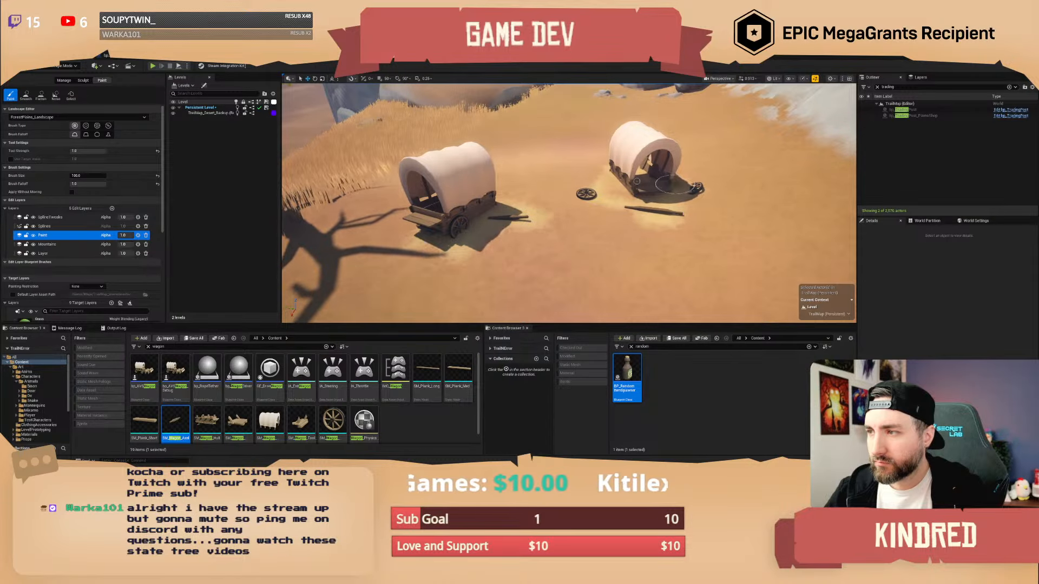
# - Paint a winding bare-ground trail across the landscape, leading away from the wagons down the slope
pyautogui.moveTo(675, 184)
pyautogui.mouseDown(button='right')
pyautogui.moveTo(727, 202)
pyautogui.moveTo(779, 203)
pyautogui.moveTo(778, 190)
pyautogui.mouseUp(button='right')
pyautogui.press('s')
pyautogui.scroll(1, 728, 202)
pyautogui.moveTo(563, 234)
pyautogui.mouseDown()
pyautogui.moveTo(721, 311)
pyautogui.moveTo(686, 286)
pyautogui.moveTo(554, 239)
pyautogui.mouseUp()
pyautogui.press('s')
pyautogui.moveTo(554, 239); pyautogui.dragTo(587, 249, button='right')
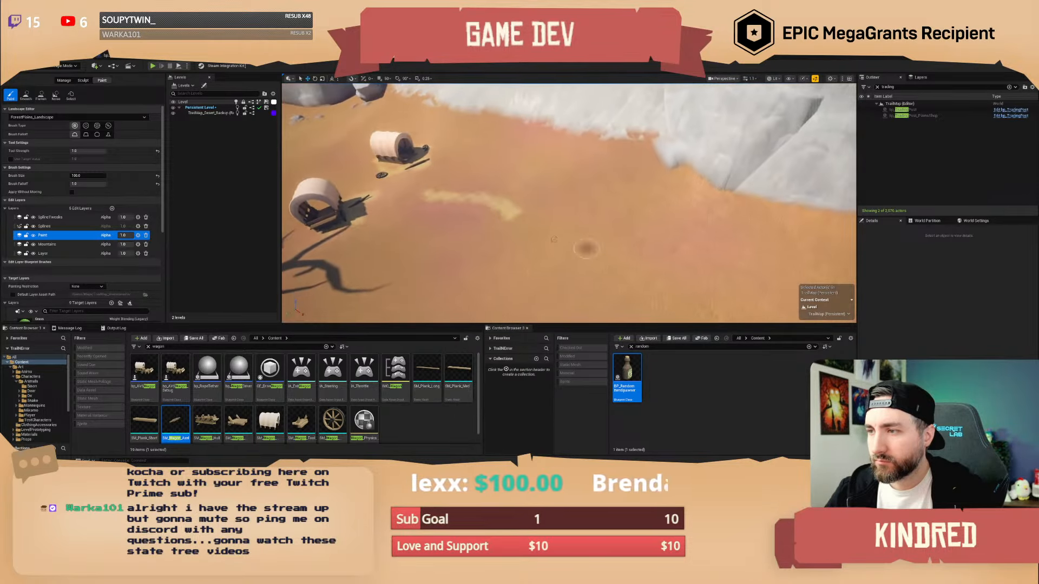
pyautogui.moveTo(513, 222); pyautogui.dragTo(544, 252)
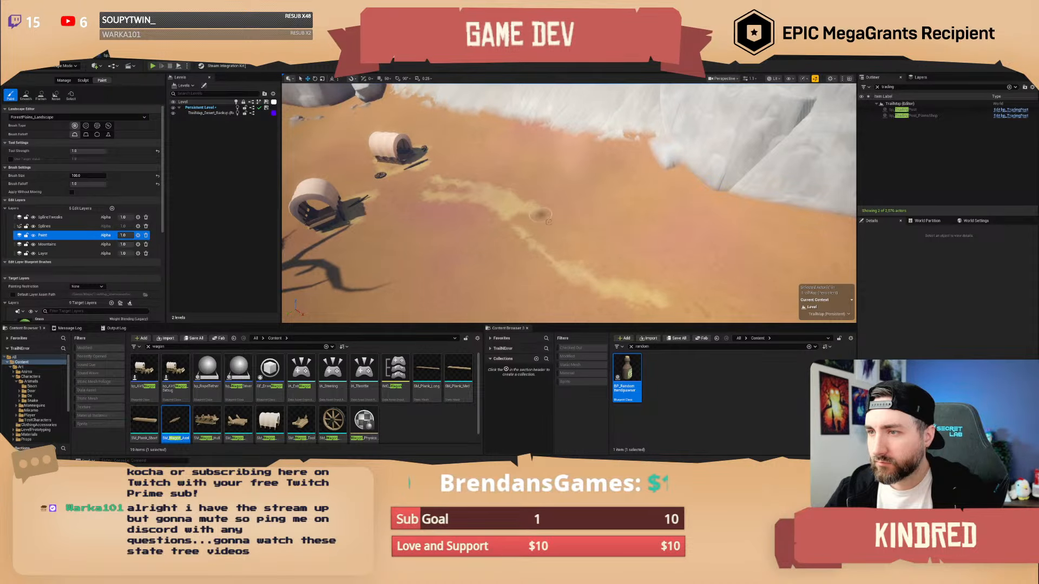
pyautogui.moveTo(654, 235)
pyautogui.mouseDown(button='right')
pyautogui.moveTo(683, 254)
pyautogui.moveTo(637, 250)
pyautogui.moveTo(646, 252)
pyautogui.mouseUp(button='right')
pyautogui.press('s')
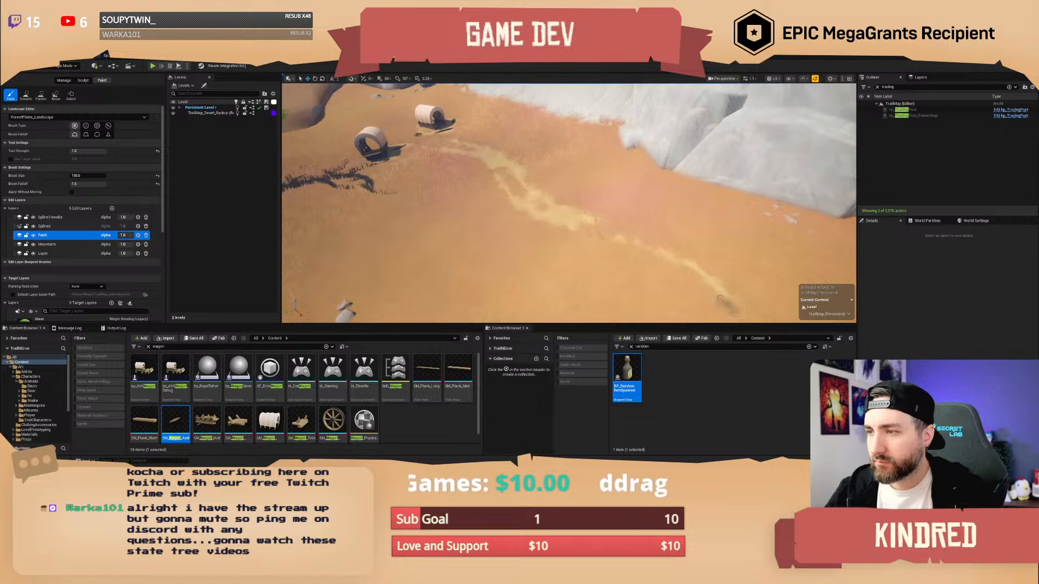
pyautogui.press('s')
# - Paint a bare patch of ground in the grass between and behind the two wagons
pyautogui.moveTo(739, 258)
pyautogui.mouseDown(button='right')
pyautogui.moveTo(653, 239)
pyautogui.moveTo(676, 241)
pyautogui.moveTo(683, 252)
pyautogui.moveTo(669, 253)
pyautogui.moveTo(697, 297)
pyautogui.mouseUp(button='right')
pyautogui.scroll(4, 693, 241)
pyautogui.press('w')
pyautogui.scroll(1, 683, 252)
pyautogui.press('a')
pyautogui.moveTo(592, 244)
pyautogui.mouseDown()
pyautogui.moveTo(669, 286)
pyautogui.moveTo(563, 301)
pyautogui.mouseUp()
pyautogui.press('d')
pyautogui.moveTo(562, 301); pyautogui.dragTo(470, 246, button='right')
pyautogui.scroll(-5, 538, 292)
pyautogui.press('w')
pyautogui.scroll(-2, 476, 255)
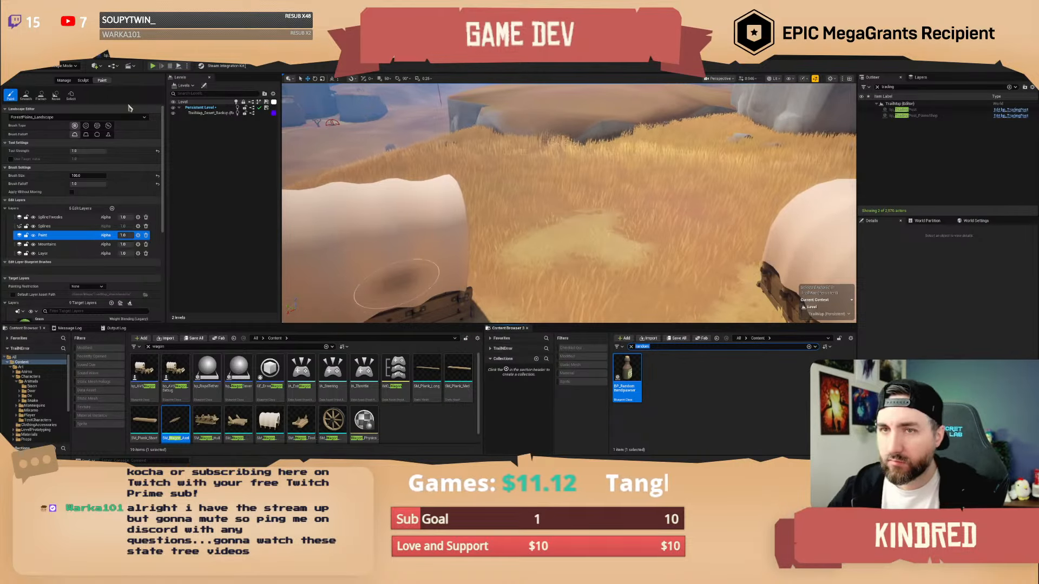
# - Return to Selection mode and place a random item spawner at the bare patch behind the wagons
pyautogui.click(63, 66)
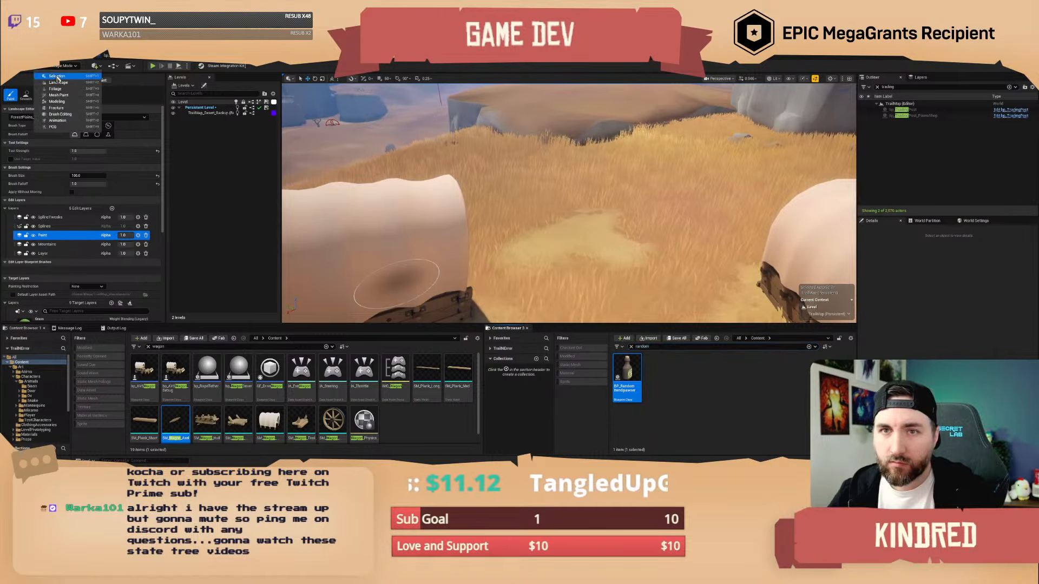
pyautogui.click(58, 76)
pyautogui.press('s')
pyautogui.moveTo(472, 232); pyautogui.dragTo(472, 279, button='right')
pyautogui.moveTo(555, 230); pyautogui.dragTo(555, 238, button='right')
pyautogui.press('w')
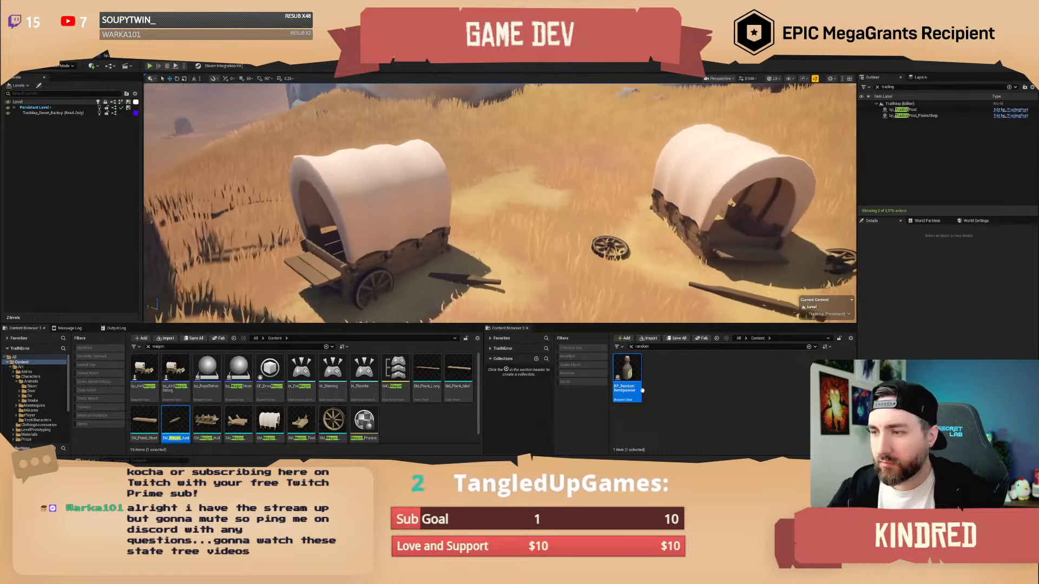
pyautogui.moveTo(539, 251); pyautogui.dragTo(481, 201)
# - Place a random item spawner inside the first covered wagon
pyautogui.press('a')
pyautogui.moveTo(481, 202); pyautogui.dragTo(525, 265, button='right')
pyautogui.press('w')
pyautogui.moveTo(626, 385); pyautogui.dragTo(461, 251)
pyautogui.moveTo(460, 252)
pyautogui.mouseDown(button='right')
pyautogui.moveTo(546, 232)
pyautogui.moveTo(476, 254)
pyautogui.moveTo(465, 271)
pyautogui.mouseUp(button='right')
pyautogui.press('w')
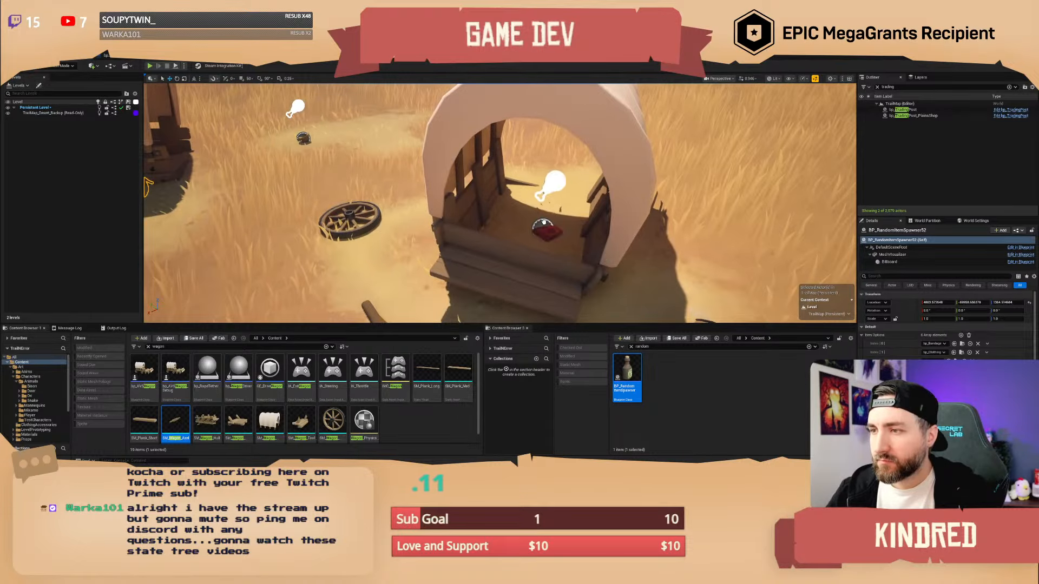
# - Place random item spawners inside the second wagon and on the ground beside its loose axle
pyautogui.moveTo(544, 222); pyautogui.dragTo(544, 222)
pyautogui.press('s')
pyautogui.moveTo(544, 223); pyautogui.dragTo(508, 224, button='right')
pyautogui.moveTo(627, 385); pyautogui.dragTo(584, 265)
pyautogui.moveTo(584, 265); pyautogui.dragTo(560, 246, button='right')
# - Select the random item spawners in and around both wagons together
pyautogui.keyDown('shift'); pyautogui.click(603, 205); pyautogui.keyUp('shift')
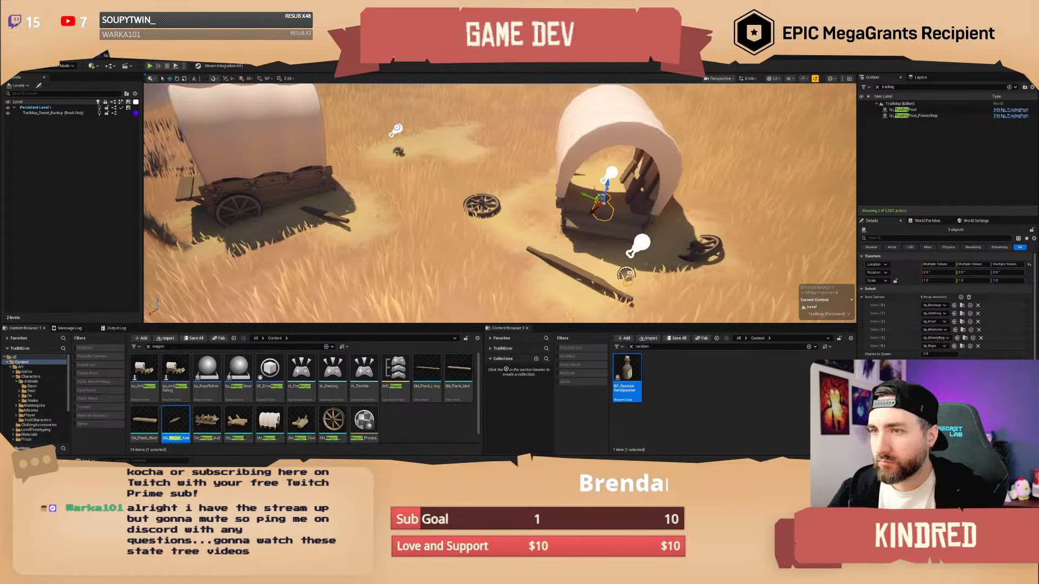
pyautogui.keyDown('shift'); pyautogui.click(418, 146); pyautogui.keyUp('shift')
pyautogui.press('a')
pyautogui.moveTo(417, 146); pyautogui.dragTo(466, 157, button='right')
pyautogui.press('a')
pyautogui.scroll(1, 443, 146)
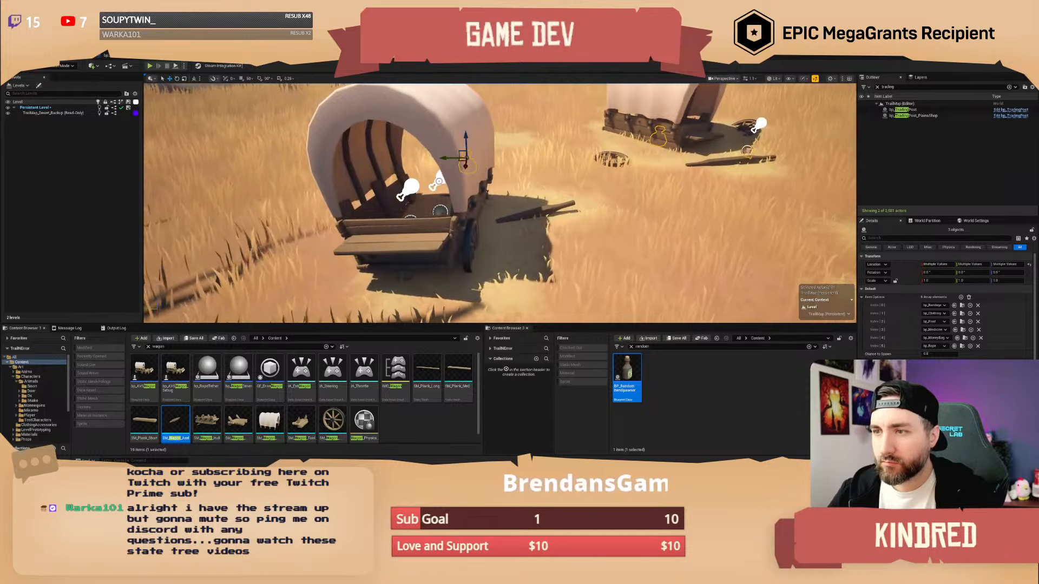
pyautogui.keyDown('shift'); pyautogui.click(440, 211); pyautogui.keyUp('shift')
pyautogui.moveTo(410, 208); pyautogui.dragTo(399, 155)
pyautogui.press('Escape')
# - Place the stone fire pit base mesh on the bare patch behind the wagons
pyautogui.press('d')
pyautogui.moveTo(399, 156); pyautogui.dragTo(368, 87, button='right')
pyautogui.press('d')
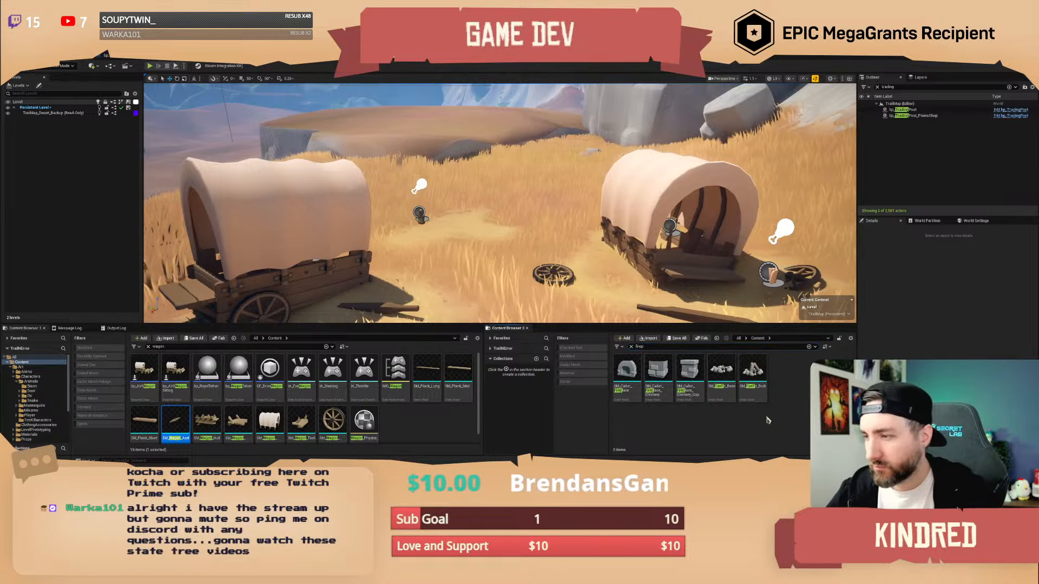
pyautogui.moveTo(721, 379); pyautogui.dragTo(520, 277)
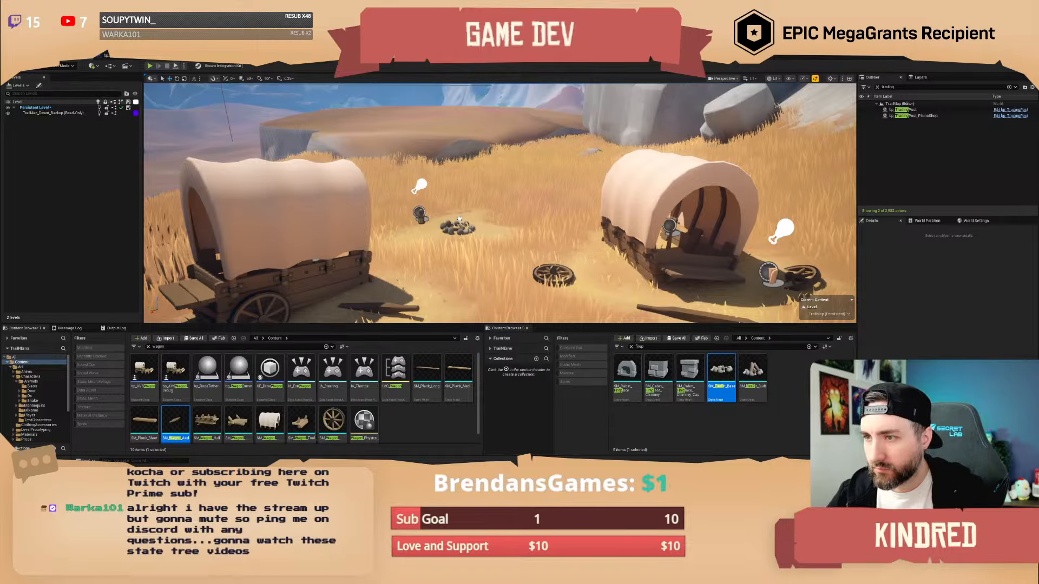
# - Place a Point of Interest actor in the grass between the two wagons and select it
pyautogui.press('s')
pyautogui.moveTo(521, 245); pyautogui.dragTo(514, 276, button='right')
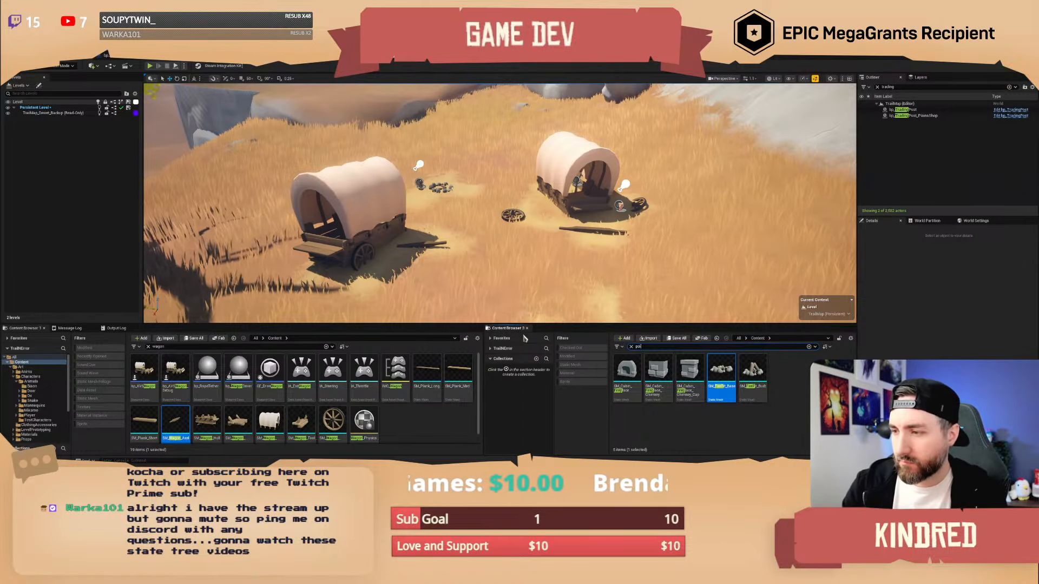
pyautogui.moveTo(626, 379); pyautogui.dragTo(488, 204)
pyautogui.click(489, 204)
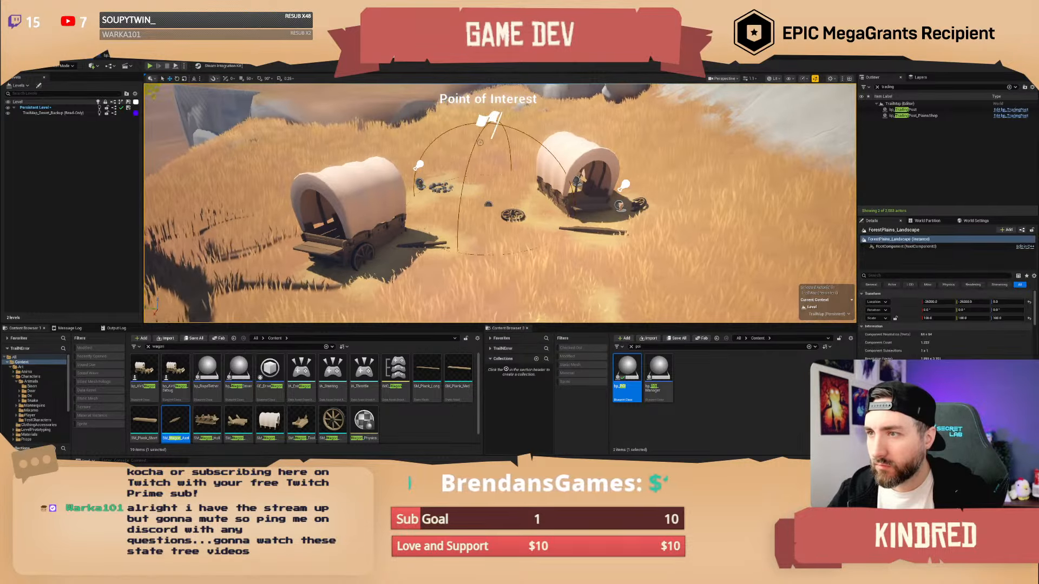
pyautogui.click(477, 139)
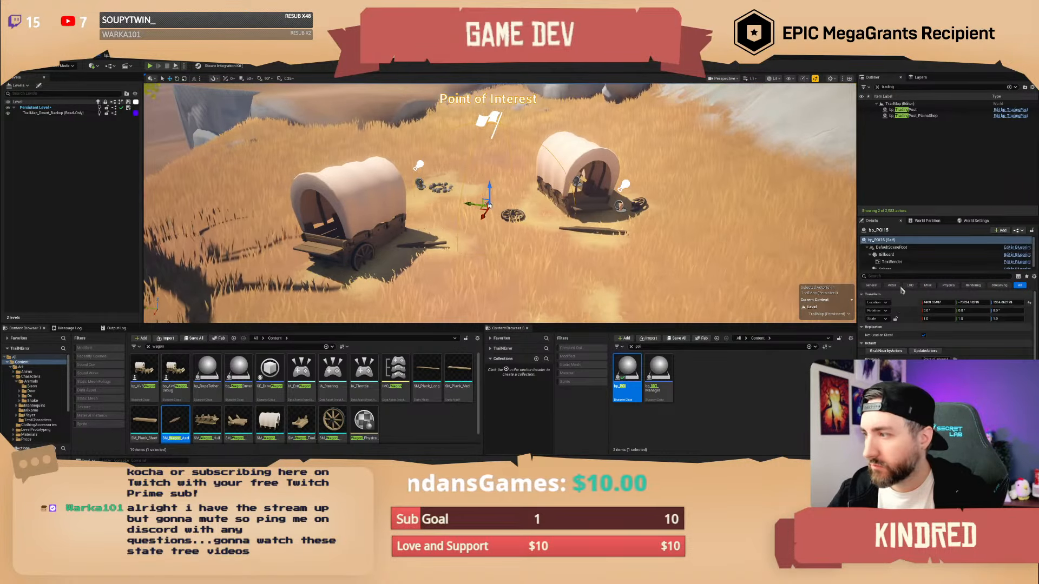
# - Check the point of interest's sphere and billboard components, and grab the nearby actors into its actor list
pyautogui.scroll(-1, 897, 267)
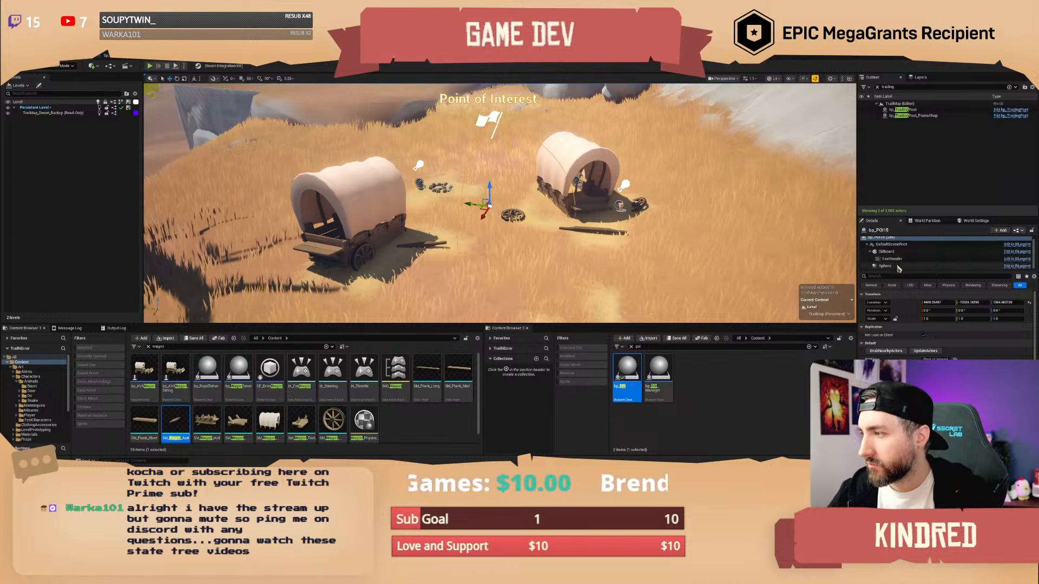
pyautogui.click(898, 268)
pyautogui.moveTo(595, 205); pyautogui.dragTo(573, 227, button='right')
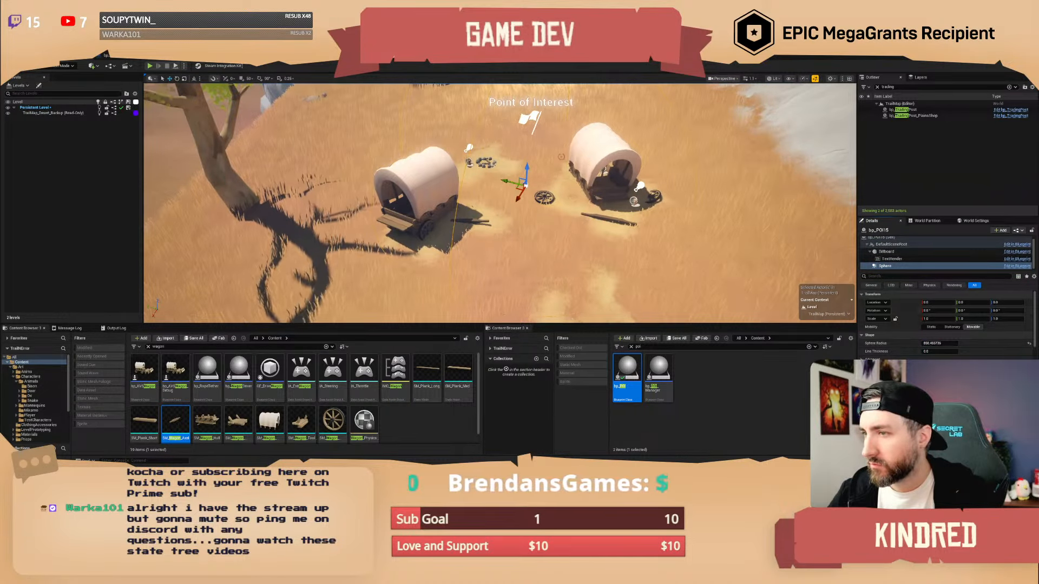
pyautogui.click(886, 252)
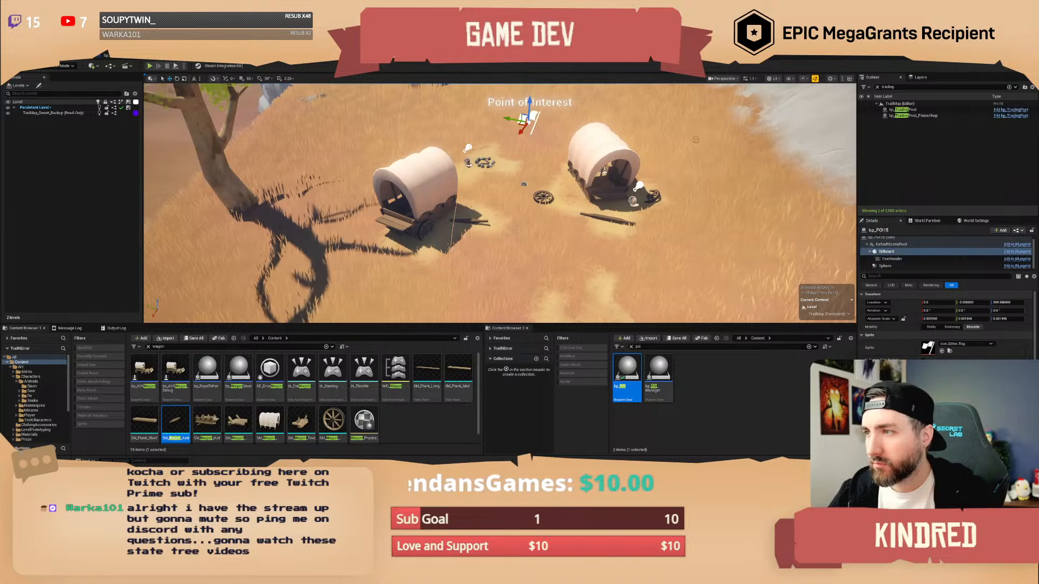
pyautogui.click(571, 129)
pyautogui.click(522, 184)
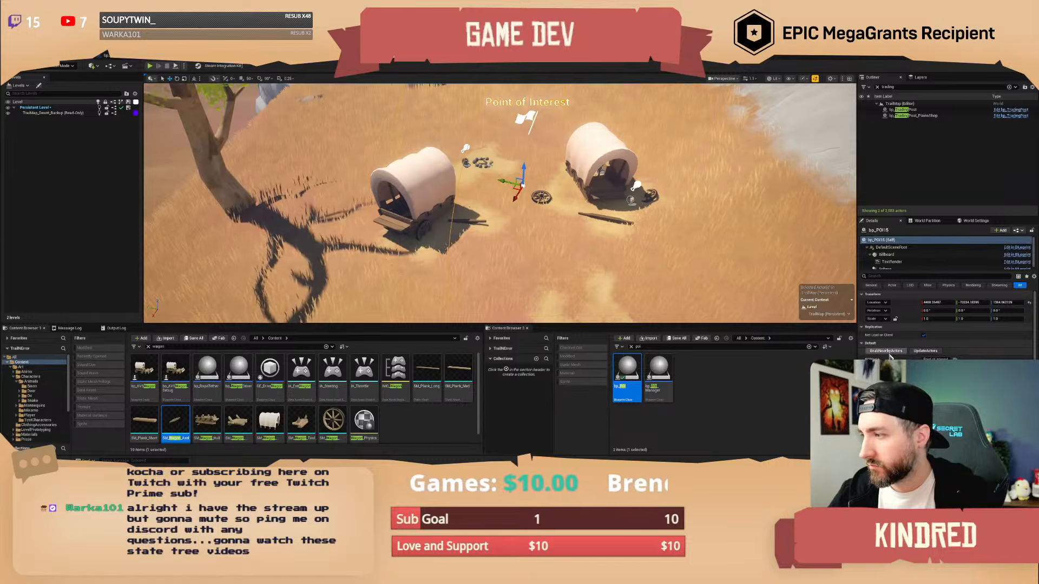
pyautogui.scroll(-5, 946, 325)
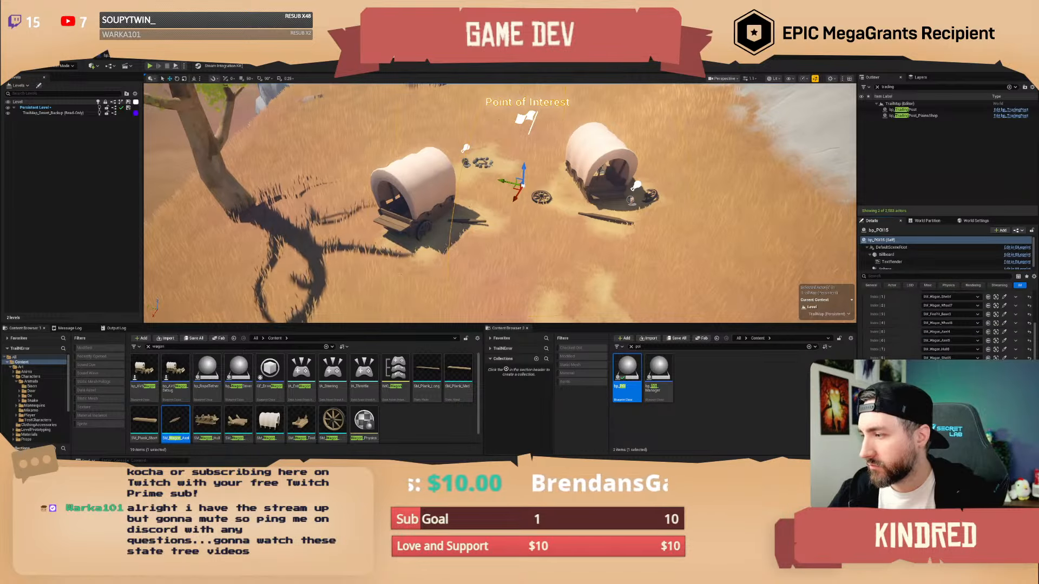
pyautogui.scroll(5, 924, 330)
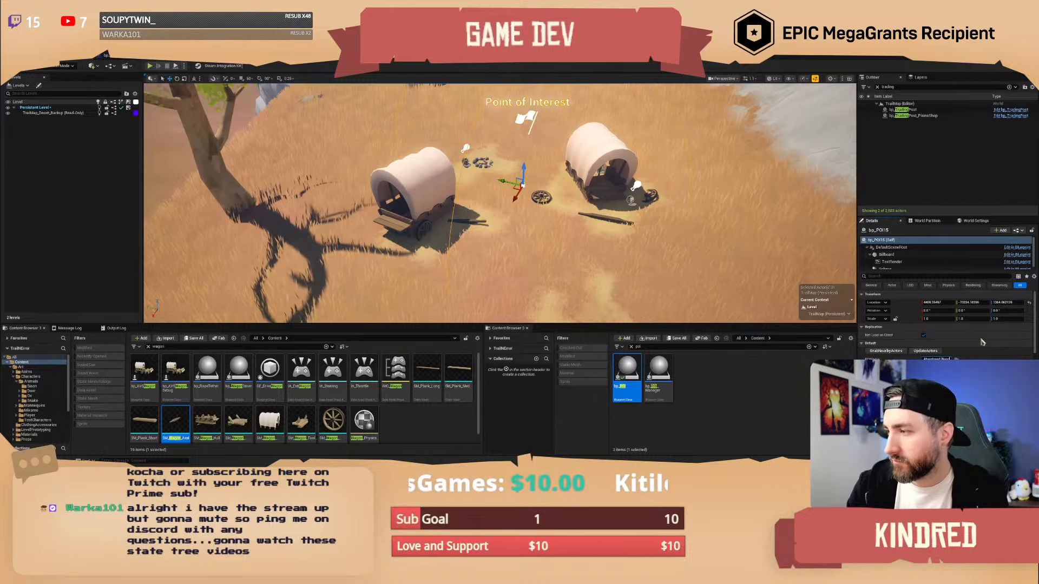
# - Name the point of interest between the two covered wagons Abandoned Wagons
pyautogui.moveTo(499, 204)
pyautogui.mouseDown(button='right')
pyautogui.moveTo(499, 190)
pyautogui.moveTo(546, 203)
pyautogui.moveTo(609, 187)
pyautogui.moveTo(574, 130)
pyautogui.moveTo(527, 149)
pyautogui.moveTo(546, 152)
pyautogui.moveTo(495, 186)
pyautogui.mouseUp(button='right')
pyautogui.click(574, 165)
pyautogui.press('s')
pyautogui.scroll(3, 546, 141)
pyautogui.press('Escape')
pyautogui.press('d')
pyautogui.scroll(1, 533, 154)
pyautogui.press('w')
pyautogui.click(595, 180)
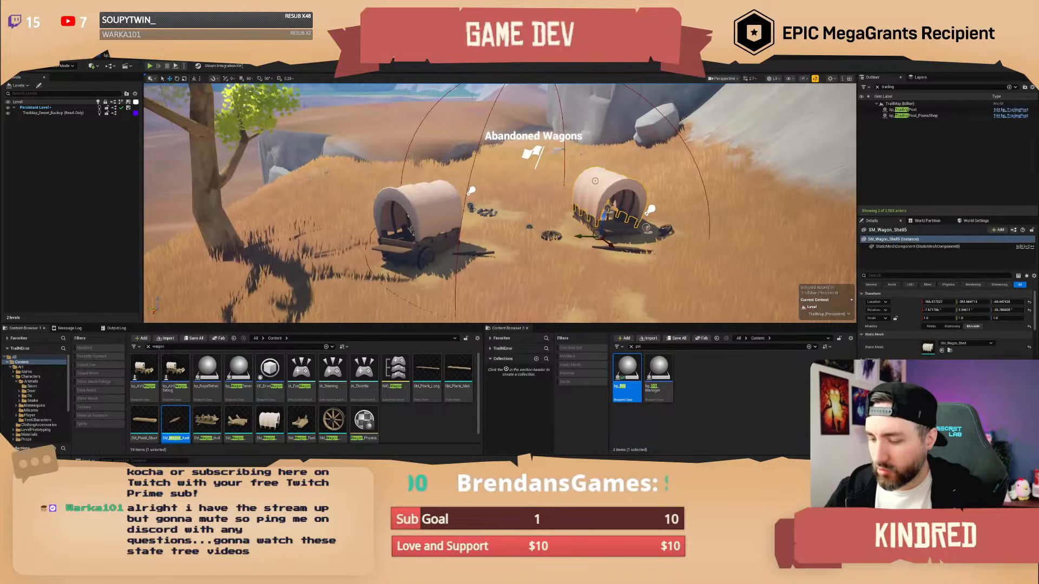
pyautogui.press('Delete')
pyautogui.click(600, 279)
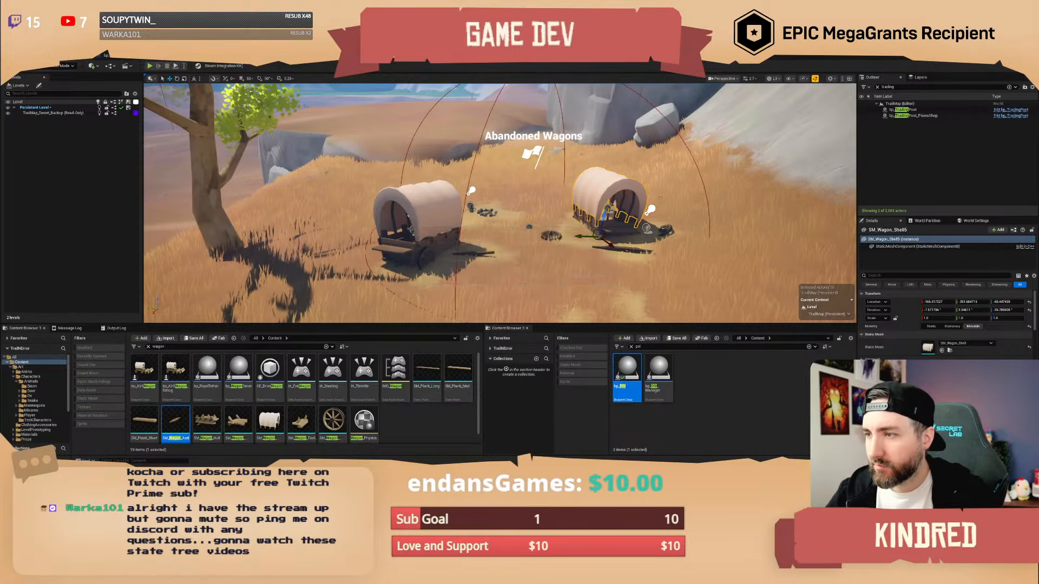
pyautogui.press('s')
pyautogui.moveTo(599, 279); pyautogui.dragTo(616, 273, button='right')
pyautogui.press('e')
pyautogui.press('h')
pyautogui.moveTo(661, 196); pyautogui.dragTo(635, 211, button='right')
pyautogui.hotkey('ctrl', 'z')
pyautogui.hotkey('ctrl', 'z')
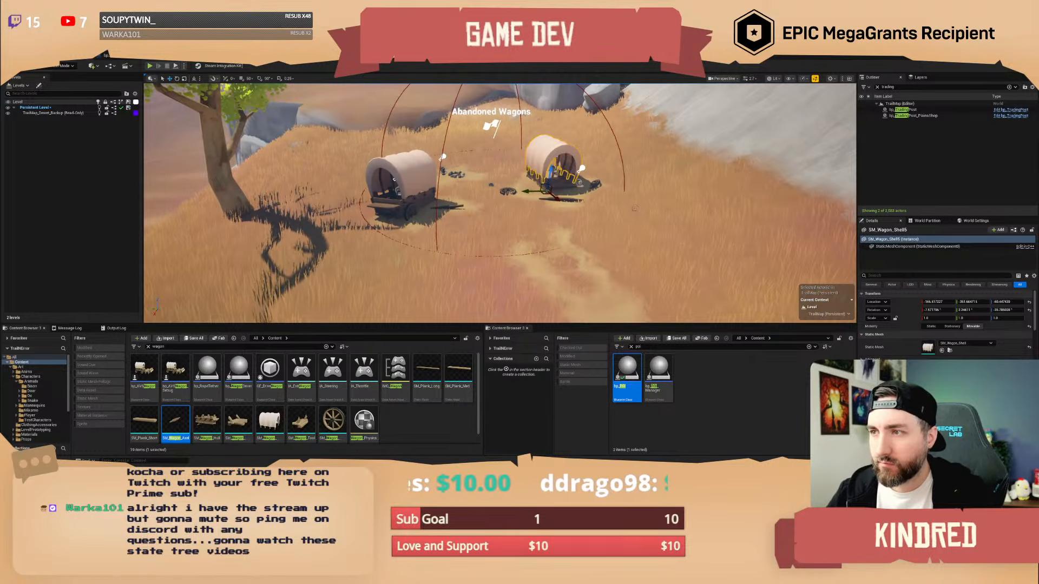
pyautogui.click(542, 152)
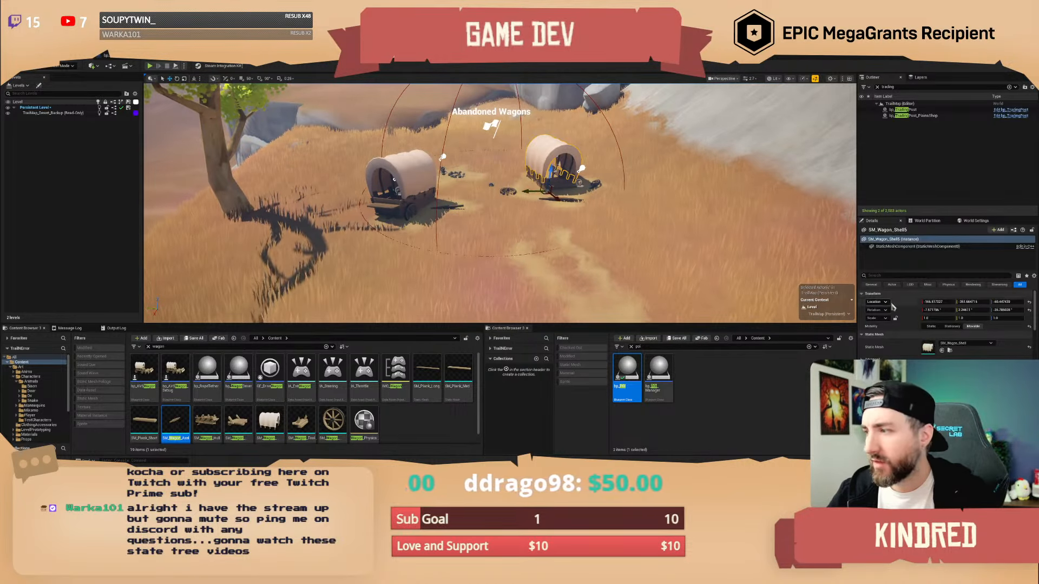
# - Deselect the second wagon's shell and save the trail map level
pyautogui.press('Escape')
pyautogui.press('s')
pyautogui.moveTo(662, 236); pyautogui.dragTo(611, 252, button='right')
pyautogui.scroll(3, 652, 219)
pyautogui.press('w')
pyautogui.scroll(3, 622, 219)
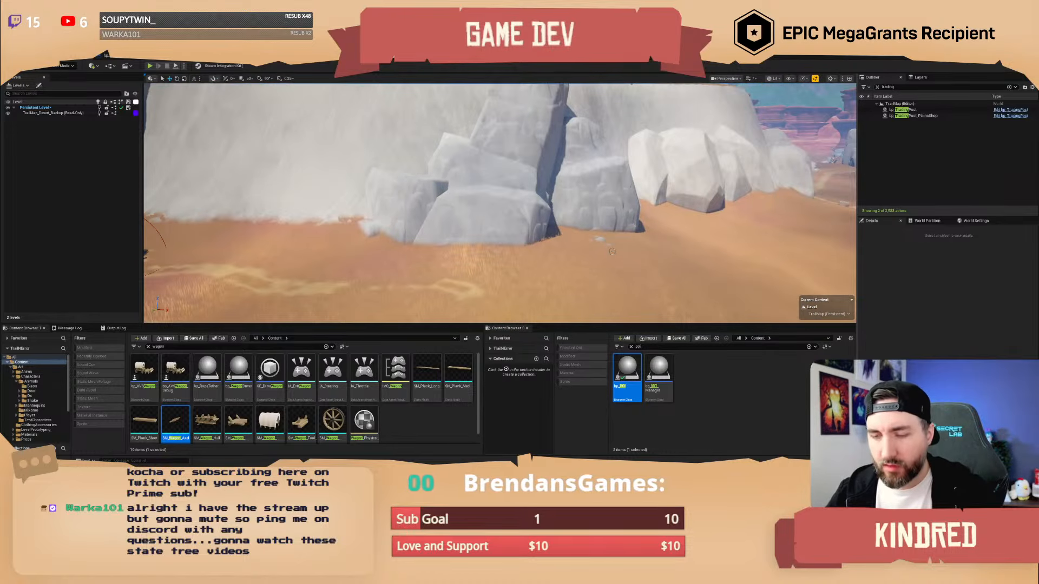
pyautogui.hotkey('ctrl', 's')
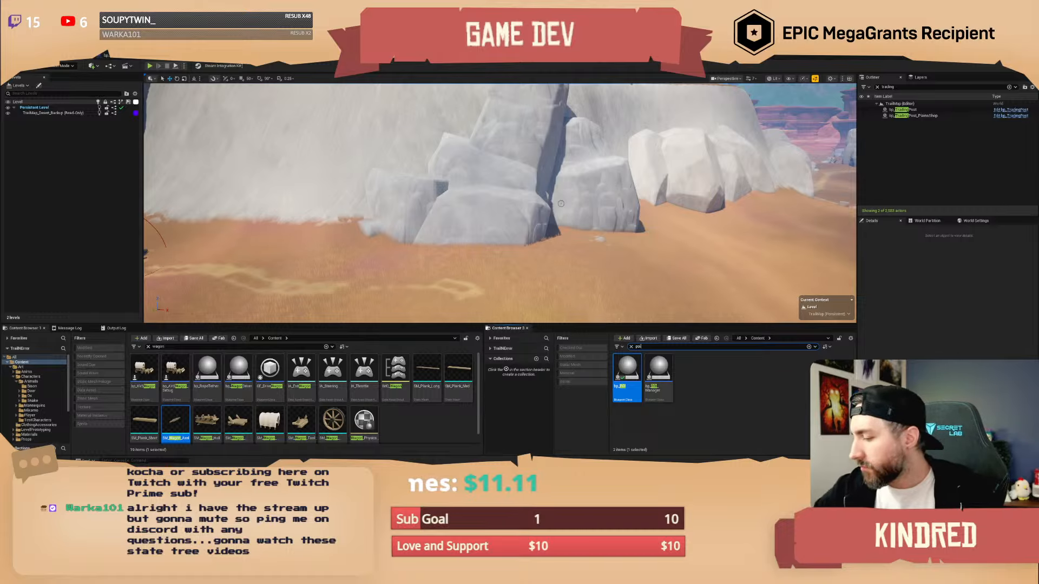
# - Place a new Point of Interest actor on the open desert sand in front of the red cliffs
pyautogui.press('w')
pyautogui.moveTo(555, 203)
pyautogui.mouseDown(button='right')
pyautogui.moveTo(665, 206)
pyautogui.moveTo(671, 190)
pyautogui.moveTo(706, 221)
pyautogui.moveTo(639, 203)
pyautogui.moveTo(611, 211)
pyautogui.moveTo(697, 238)
pyautogui.moveTo(719, 219)
pyautogui.moveTo(762, 214)
pyautogui.mouseUp(button='right')
pyautogui.scroll(3, 555, 203)
pyautogui.scroll(1, 555, 204)
pyautogui.scroll(-5, 401, 192)
pyautogui.moveTo(465, 198)
pyautogui.mouseDown(button='right')
pyautogui.moveTo(741, 197)
pyautogui.moveTo(611, 216)
pyautogui.moveTo(747, 205)
pyautogui.mouseUp(button='right')
pyautogui.scroll(-7, 620, 213)
pyautogui.scroll(-2, 665, 211)
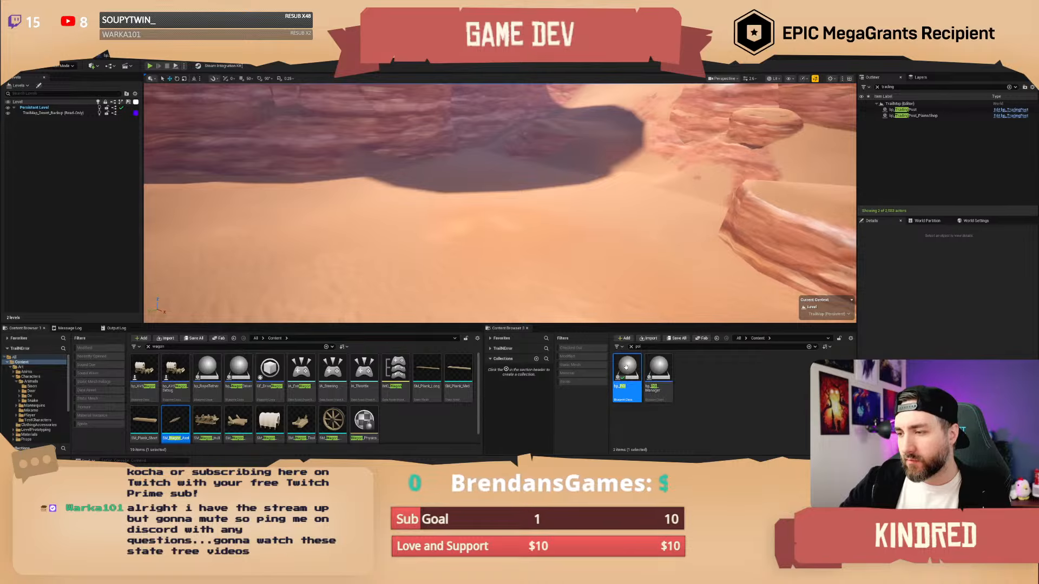
pyautogui.moveTo(626, 367); pyautogui.dragTo(497, 227)
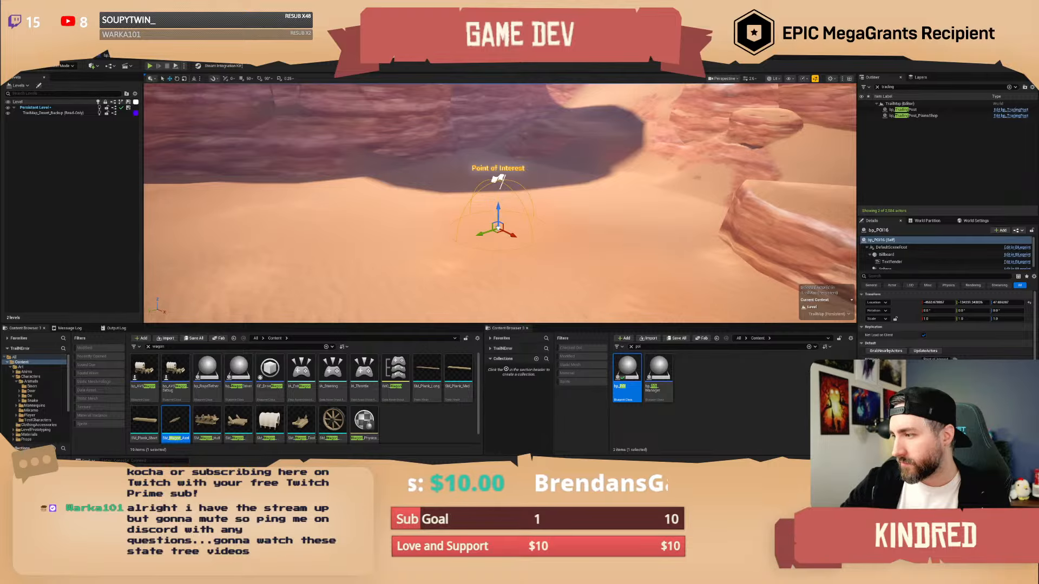
pyautogui.moveTo(514, 199)
pyautogui.mouseDown(button='right')
pyautogui.moveTo(533, 198)
pyautogui.moveTo(512, 201)
pyautogui.mouseUp(button='right')
pyautogui.scroll(-3, 514, 200)
pyautogui.press('w')
pyautogui.press('s')
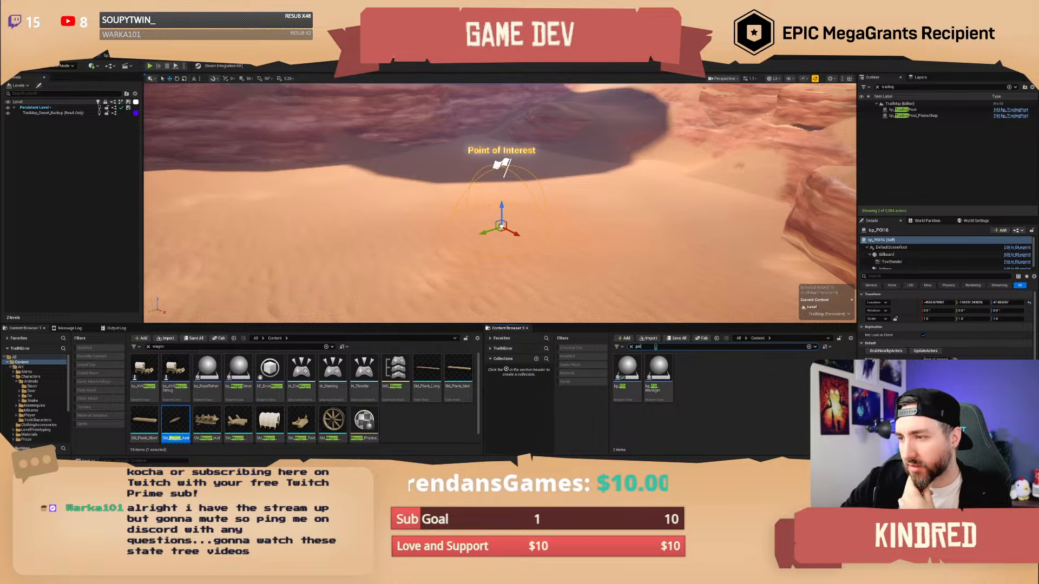
# - Search the project assets for grave, limiting the results to static meshes
pyautogui.moveTo(656, 346); pyautogui.dragTo(628, 353)
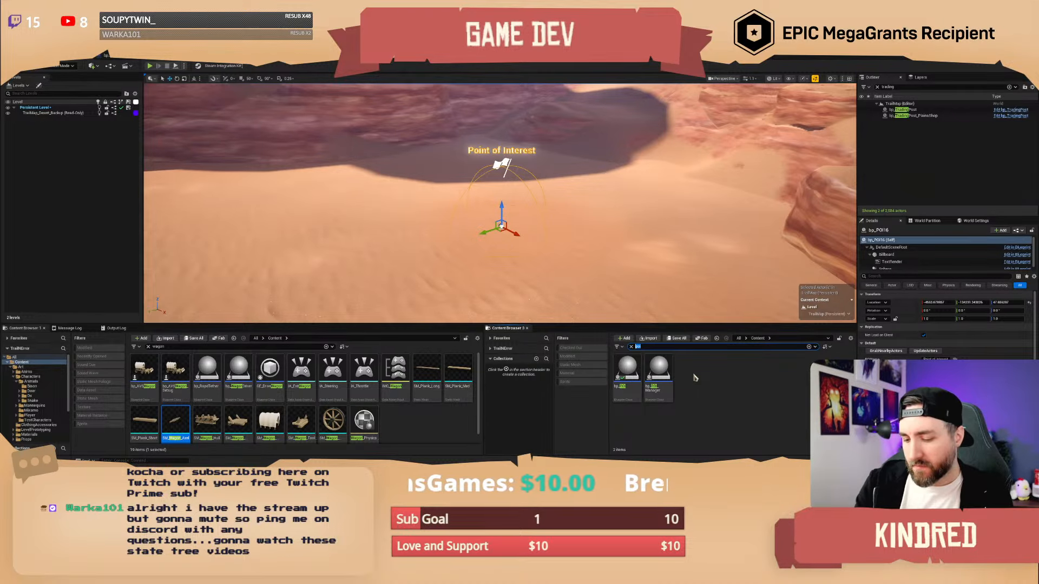
pyautogui.write('gravel')
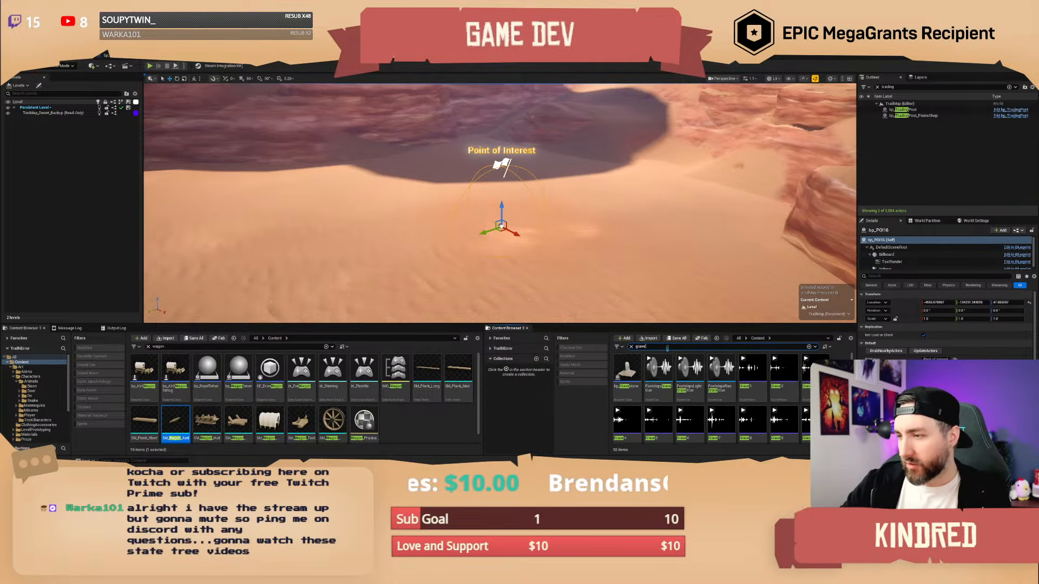
pyautogui.scroll(-5, 742, 377)
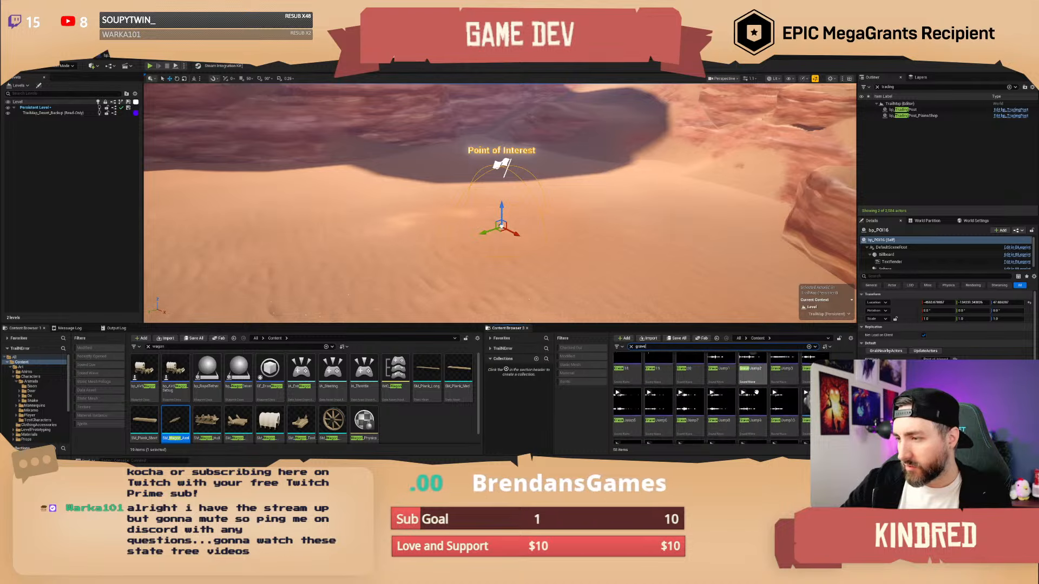
pyautogui.click(572, 365)
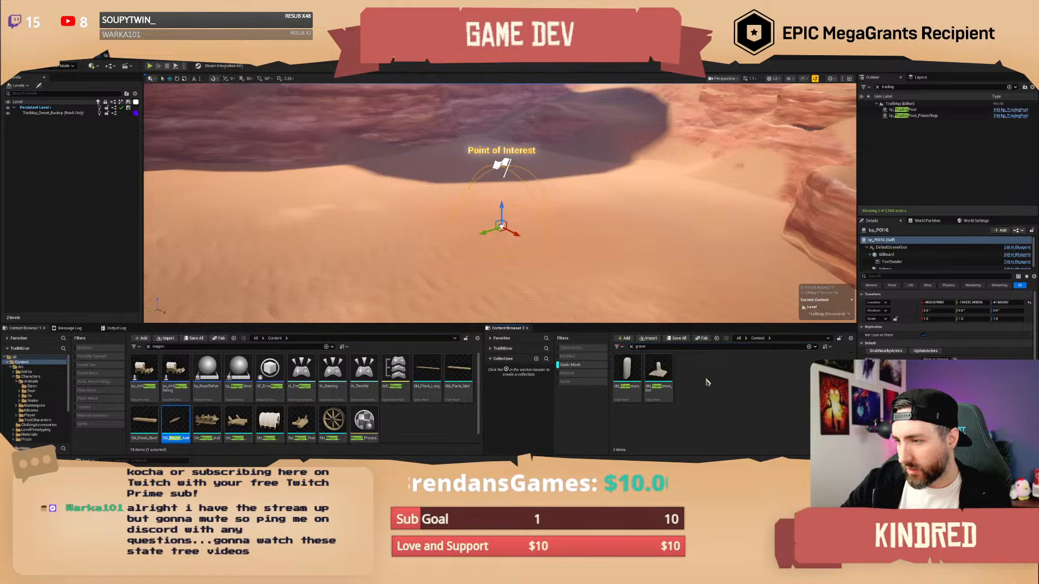
# - Place two gravestone meshes with dirt mounds on the sand near the desert point of interest, rotating the first one
pyautogui.moveTo(658, 374); pyautogui.dragTo(569, 216)
pyautogui.press('w')
pyautogui.moveTo(569, 216); pyautogui.dragTo(609, 214, button='right')
pyautogui.scroll(-2, 581, 225)
pyautogui.press('e')
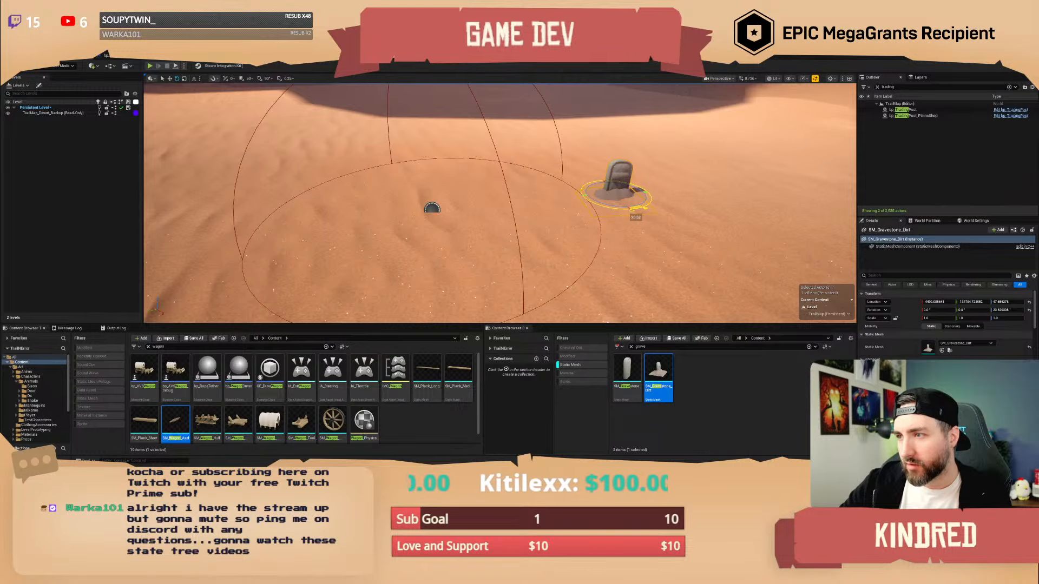
pyautogui.moveTo(658, 373); pyautogui.dragTo(536, 174)
pyautogui.press('w')
# - Move both gravestones together inside the point of interest's sphere, one on each side of its centre, and deselect them
pyautogui.keyDown('ctrl'); pyautogui.click(616, 187); pyautogui.keyUp('ctrl')
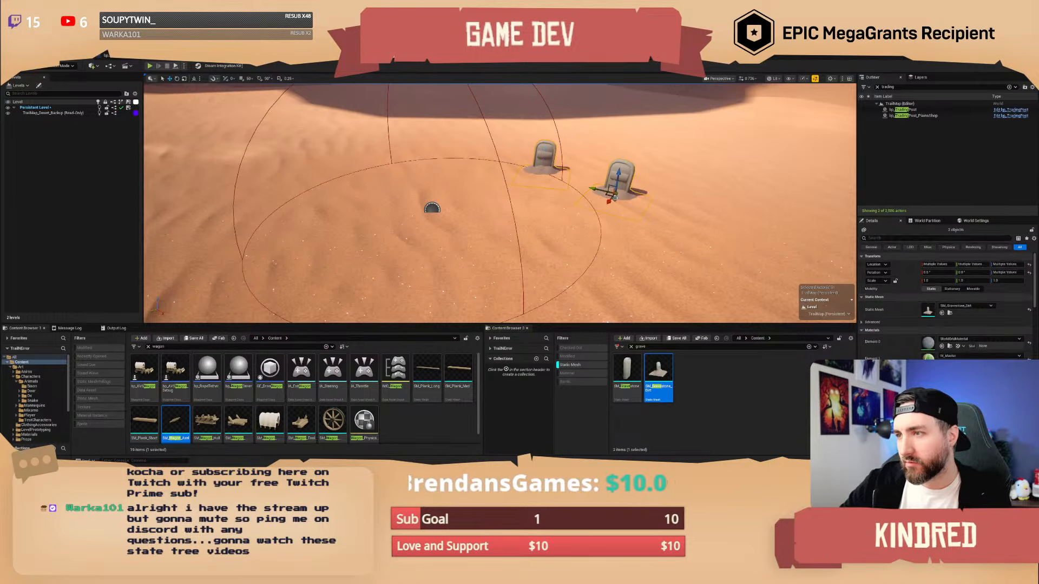
pyautogui.moveTo(608, 193); pyautogui.dragTo(439, 176)
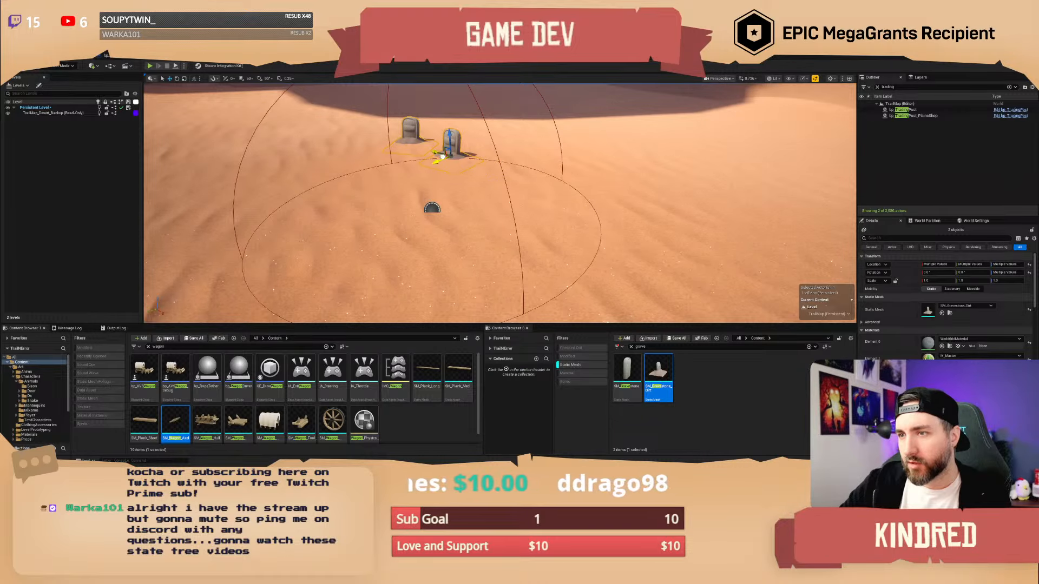
pyautogui.moveTo(442, 156); pyautogui.dragTo(476, 212)
pyautogui.press('e')
pyautogui.click(469, 216)
pyautogui.press('w')
pyautogui.moveTo(575, 226); pyautogui.dragTo(645, 338, button='right')
pyautogui.press('Escape')
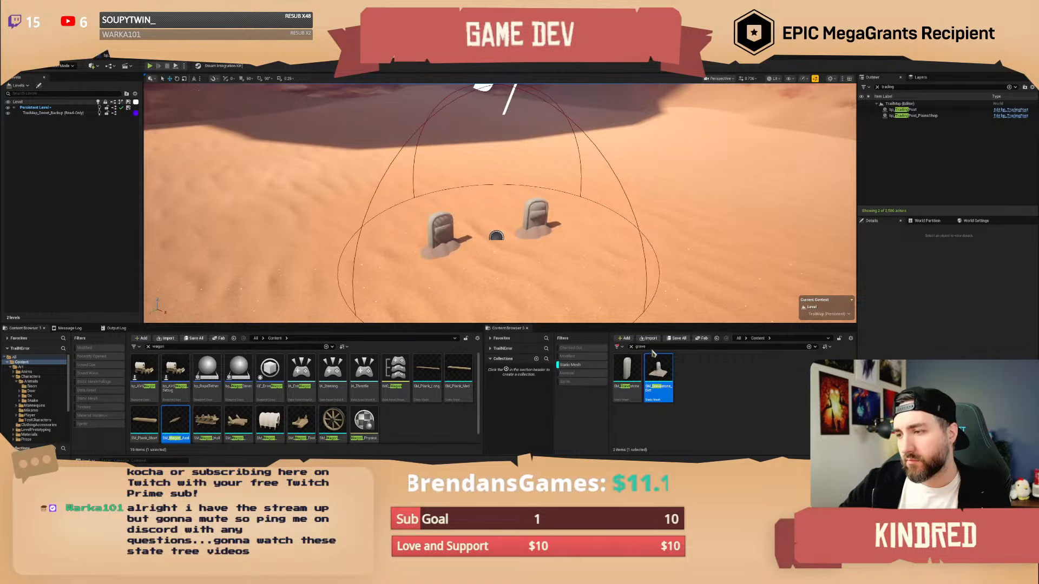
# - Search all asset types for the random item spawner and place one in front of each gravestone
pyautogui.write('andom it')
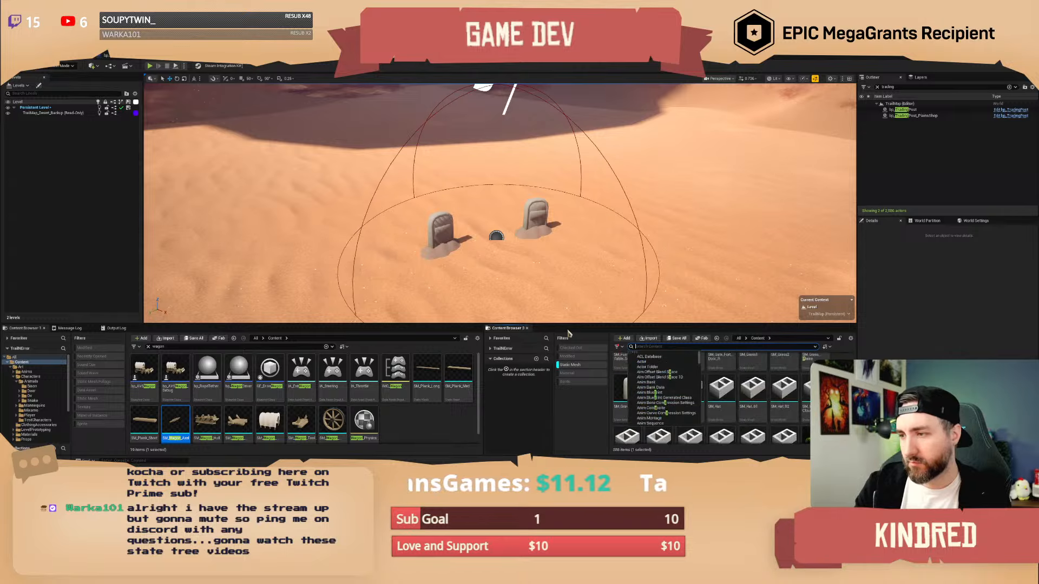
pyautogui.click(562, 368)
pyautogui.moveTo(627, 377); pyautogui.dragTo(464, 255)
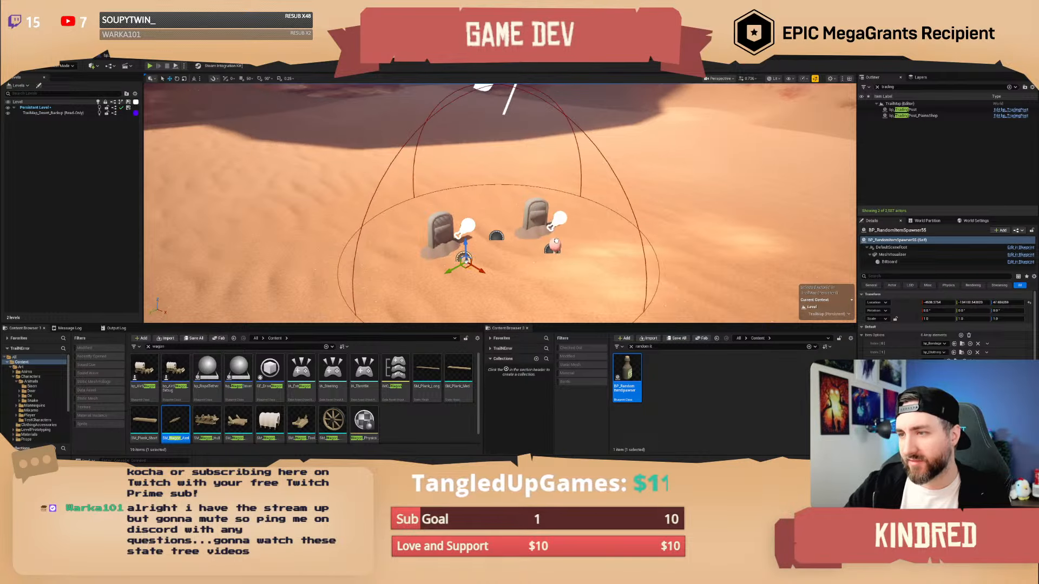
# - Raise both random item spawners together above the sand beside the gravestones, and deselect them
pyautogui.keyDown('shift'); pyautogui.click(552, 248); pyautogui.keyUp('shift')
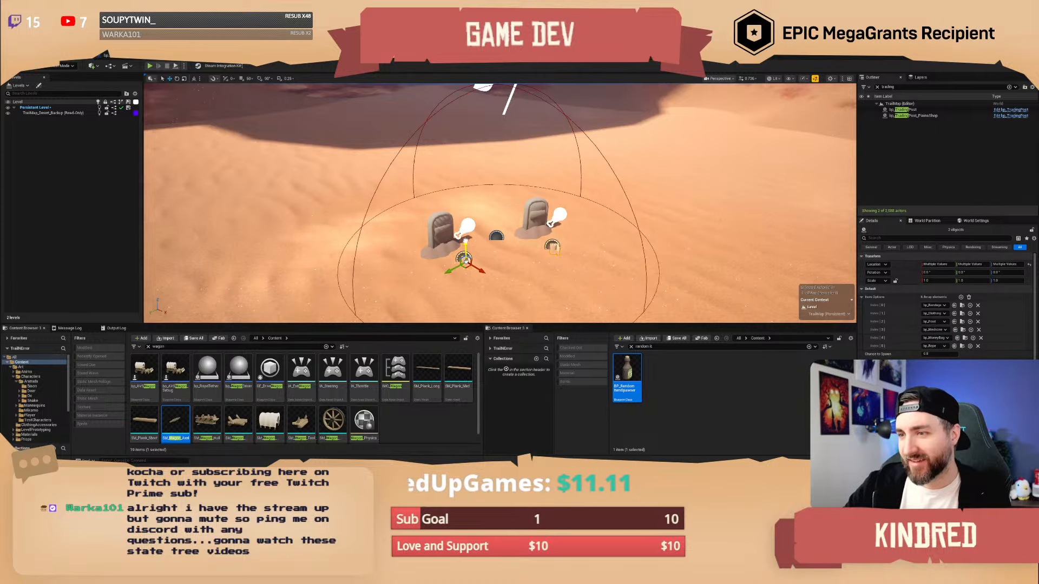
pyautogui.moveTo(465, 240); pyautogui.dragTo(464, 198)
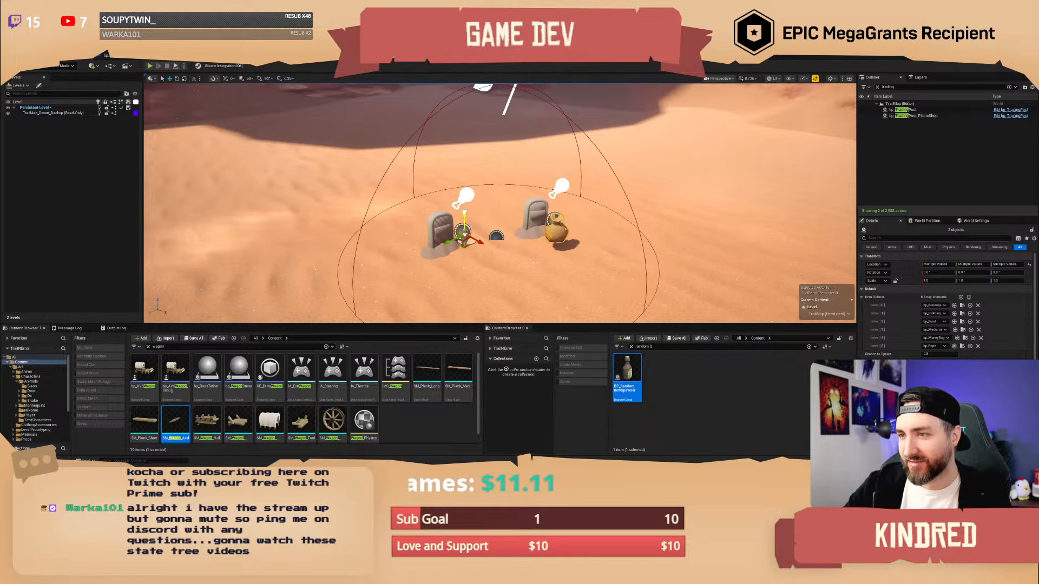
pyautogui.moveTo(464, 239); pyautogui.dragTo(464, 239)
pyautogui.press('Escape')
pyautogui.press('s')
pyautogui.moveTo(463, 239); pyautogui.dragTo(467, 270, button='right')
pyautogui.scroll(3, 438, 232)
pyautogui.press('w')
pyautogui.press('w')
pyautogui.scroll(-3, 476, 276)
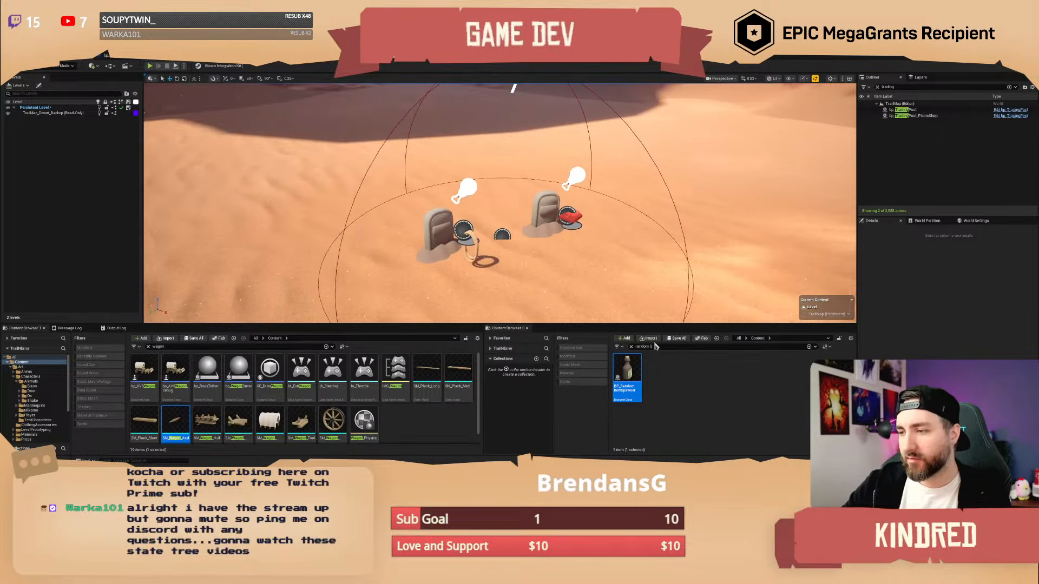
# - Search for hat meshes and place the SM_Hat mesh on the gravestone beside the lasso
pyautogui.click(655, 346)
pyautogui.write('hel')
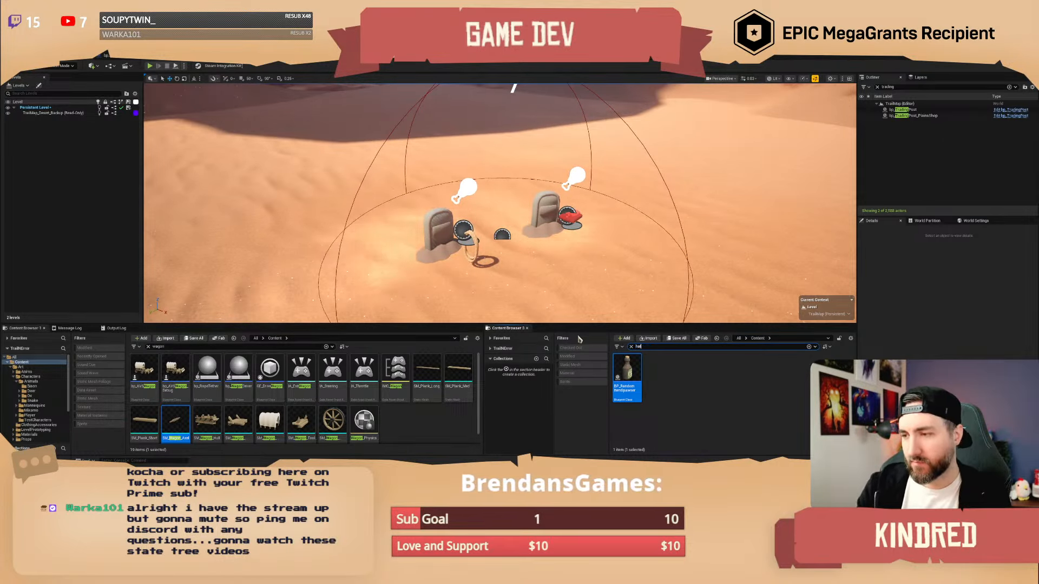
pyautogui.press('w')
pyautogui.scroll(-3, 498, 254)
pyautogui.moveTo(509, 260); pyautogui.dragTo(478, 241, button='right')
pyautogui.press('w')
pyautogui.scroll(-2, 487, 248)
pyautogui.moveTo(657, 373); pyautogui.dragTo(495, 163)
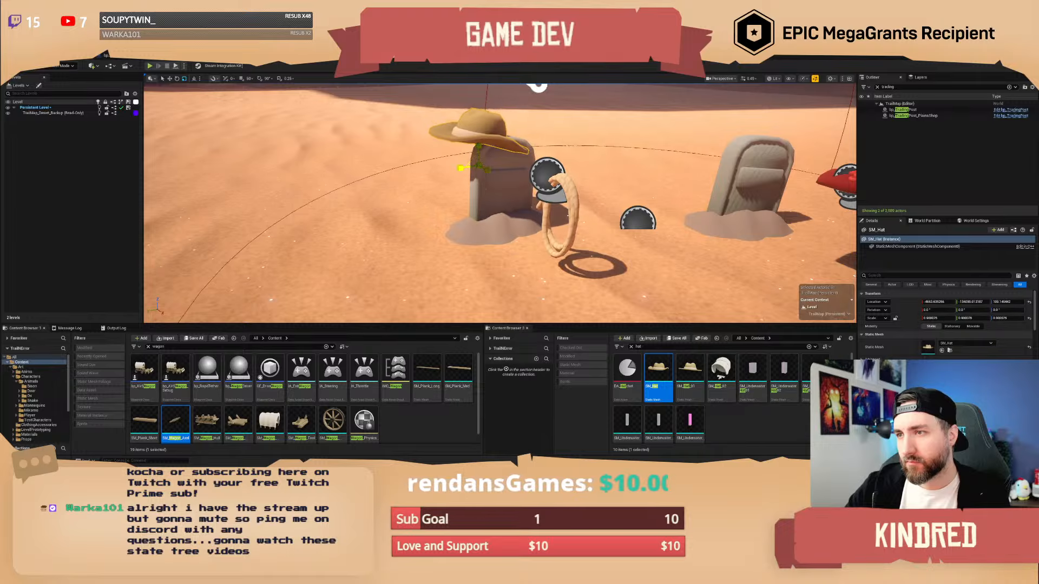
# - Scale the hat down slightly and rotate it so it tilts on the gravestone
pyautogui.moveTo(509, 165); pyautogui.dragTo(512, 167)
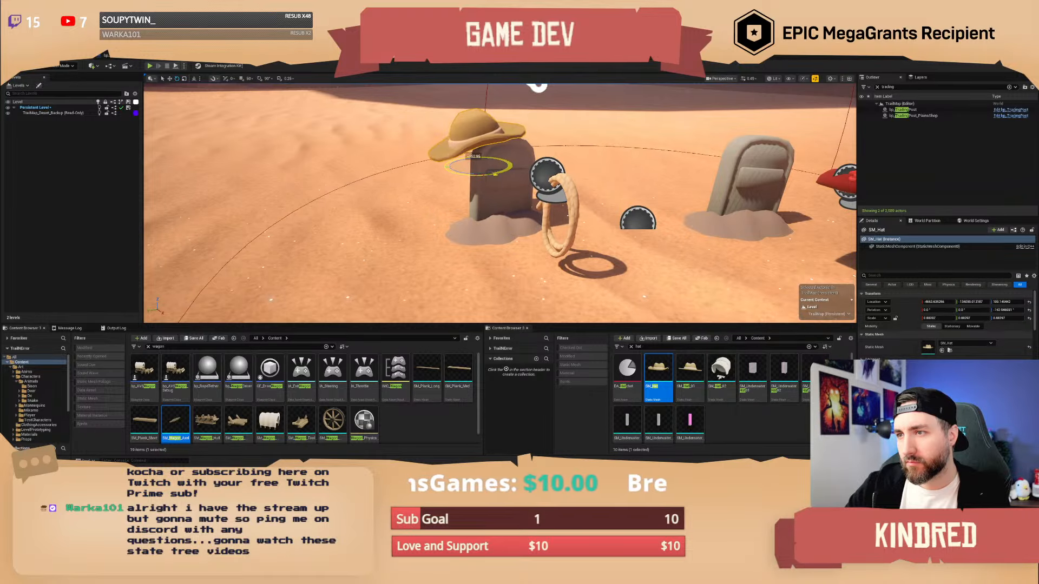
pyautogui.moveTo(467, 135); pyautogui.dragTo(475, 133)
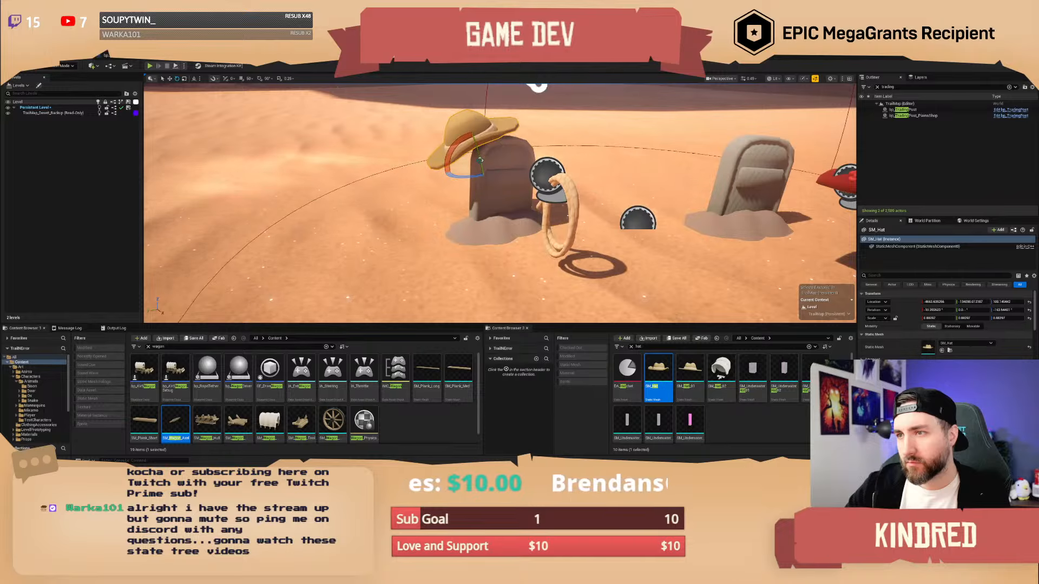
pyautogui.moveTo(490, 172); pyautogui.dragTo(466, 176)
pyautogui.moveTo(471, 137); pyautogui.dragTo(464, 142)
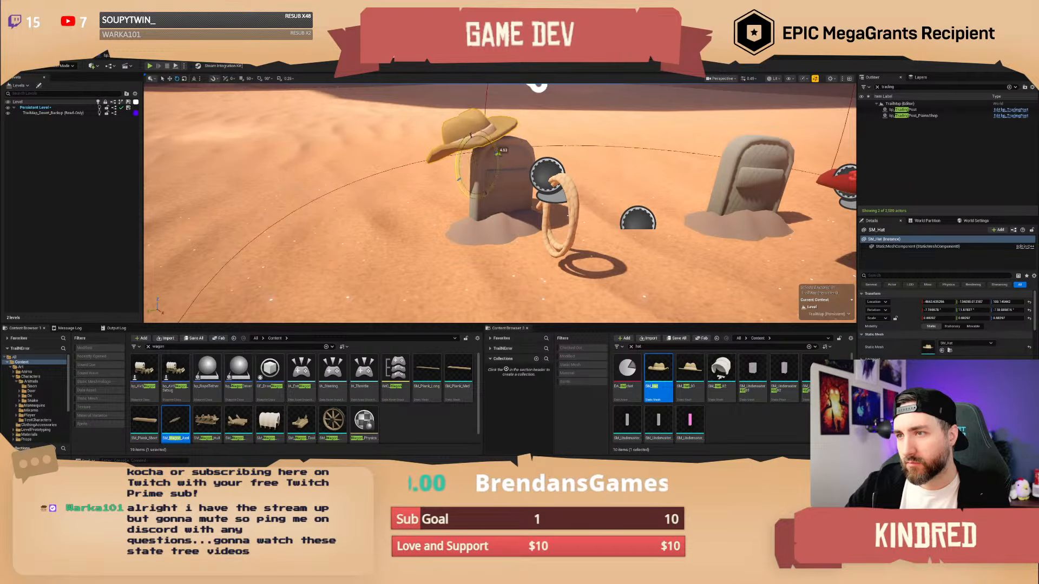
# - Move the tilted hat so it sits centred on top of the gravestone beside the lasso, and deselect it
pyautogui.moveTo(465, 141); pyautogui.dragTo(416, 146, button='right')
pyautogui.press('w')
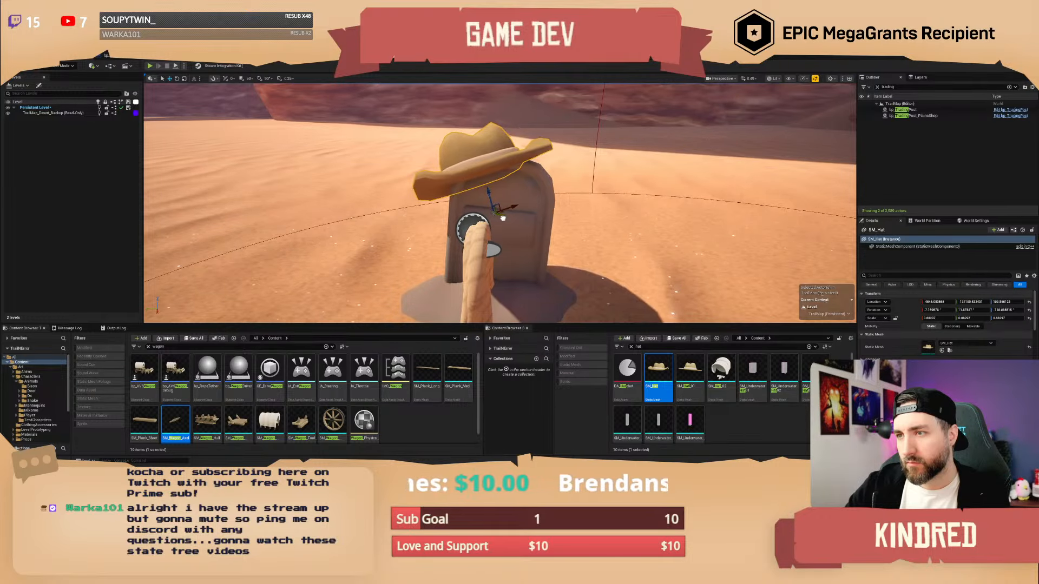
pyautogui.press('Escape')
pyautogui.moveTo(514, 207); pyautogui.dragTo(465, 201, button='right')
pyautogui.click(533, 214)
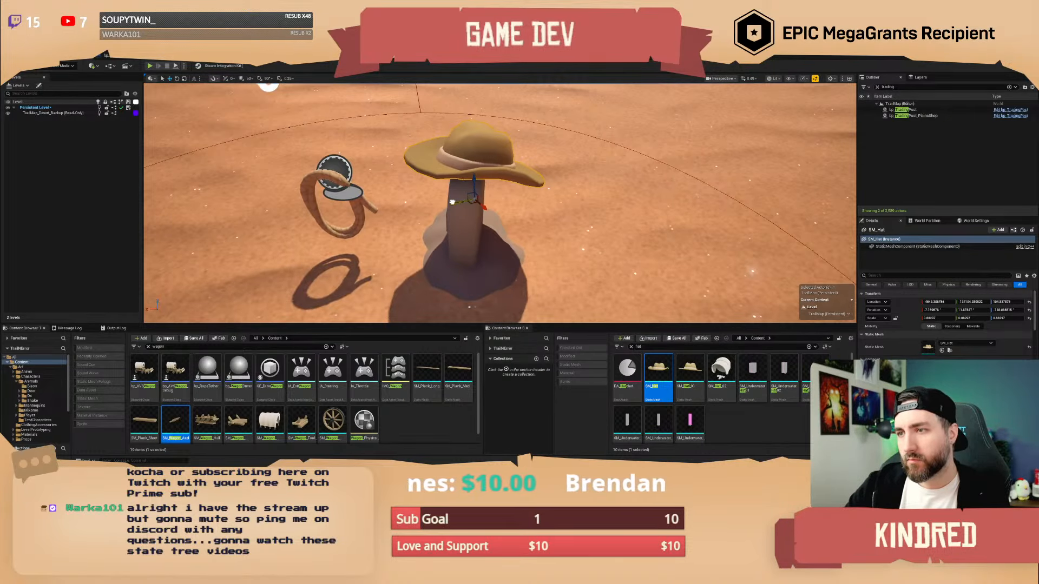
pyautogui.moveTo(458, 202); pyautogui.dragTo(411, 189, button='right')
pyautogui.moveTo(597, 214); pyautogui.dragTo(595, 215)
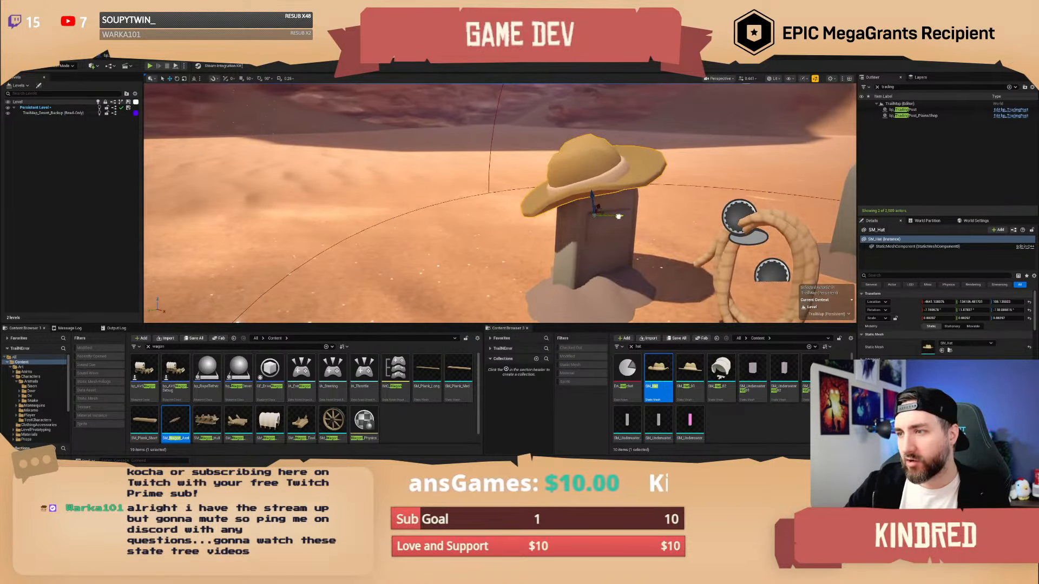
pyautogui.moveTo(595, 215); pyautogui.dragTo(500, 184, button='right')
pyautogui.press('Escape')
# - Name the point of interest around the desert grave site "Gravestones", deselect it, and save the map
pyautogui.scroll(2, 500, 216)
pyautogui.press('s')
pyautogui.press('s')
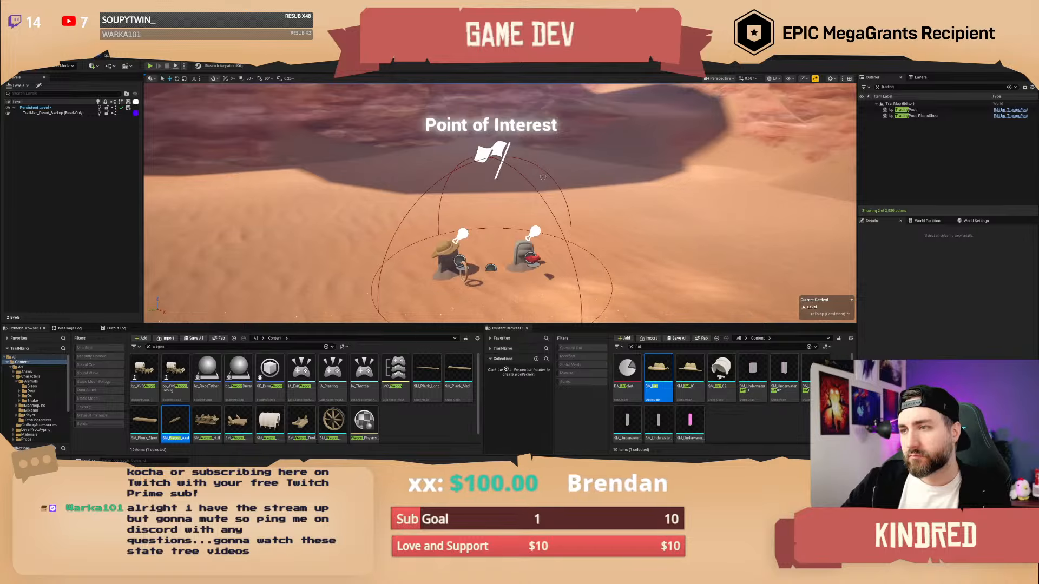
pyautogui.click(501, 161)
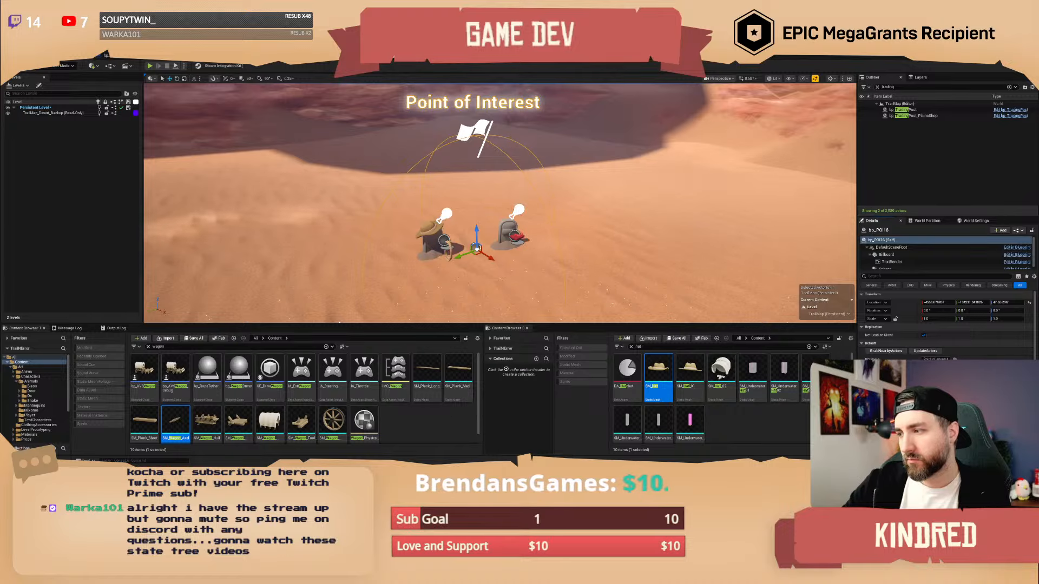
pyautogui.press('Escape')
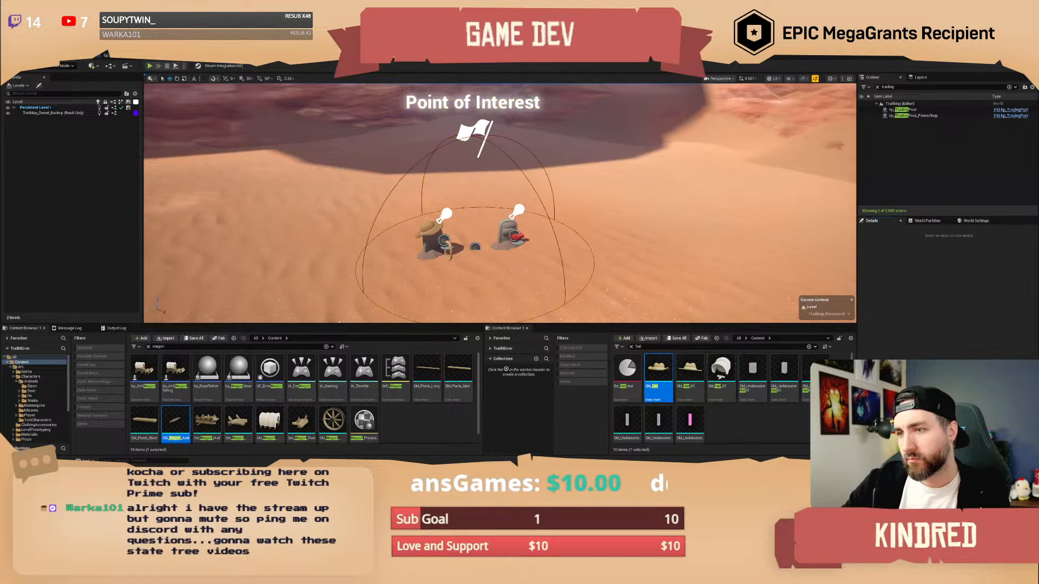
pyautogui.press('s')
pyautogui.moveTo(707, 307); pyautogui.dragTo(555, 212, button='right')
pyautogui.scroll(1, 606, 249)
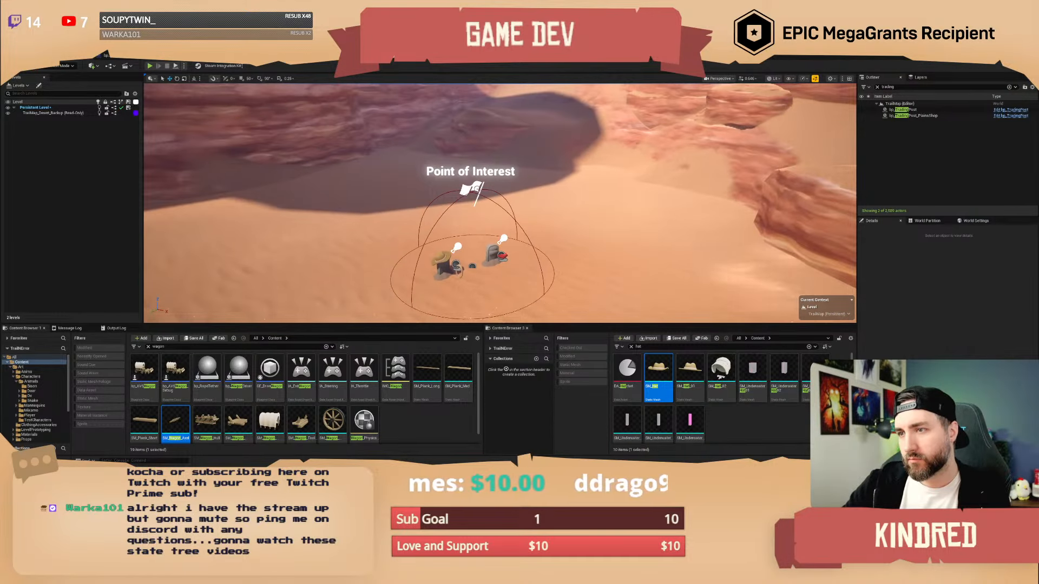
pyautogui.click(472, 265)
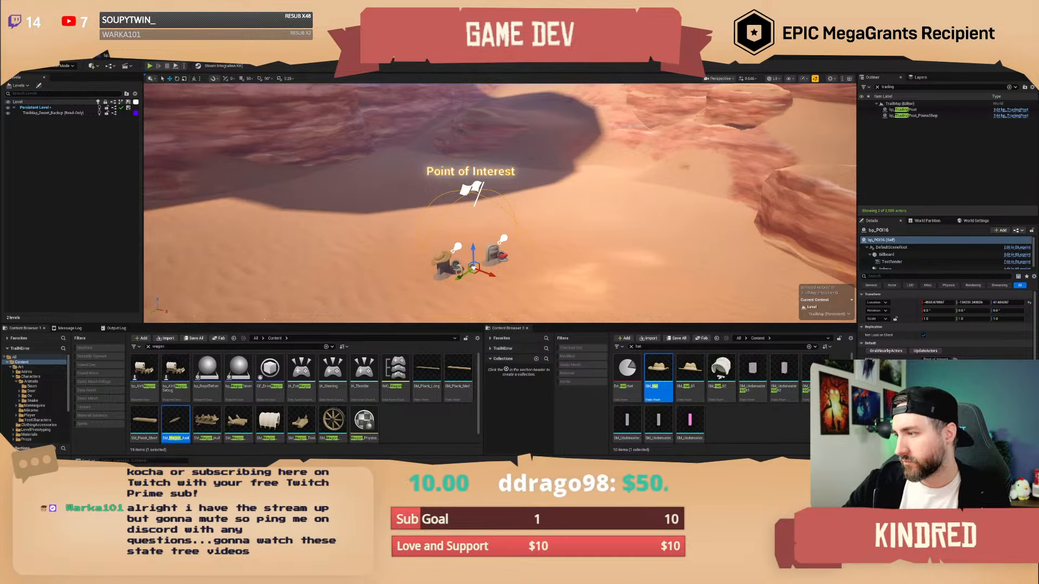
pyautogui.click(1000, 357)
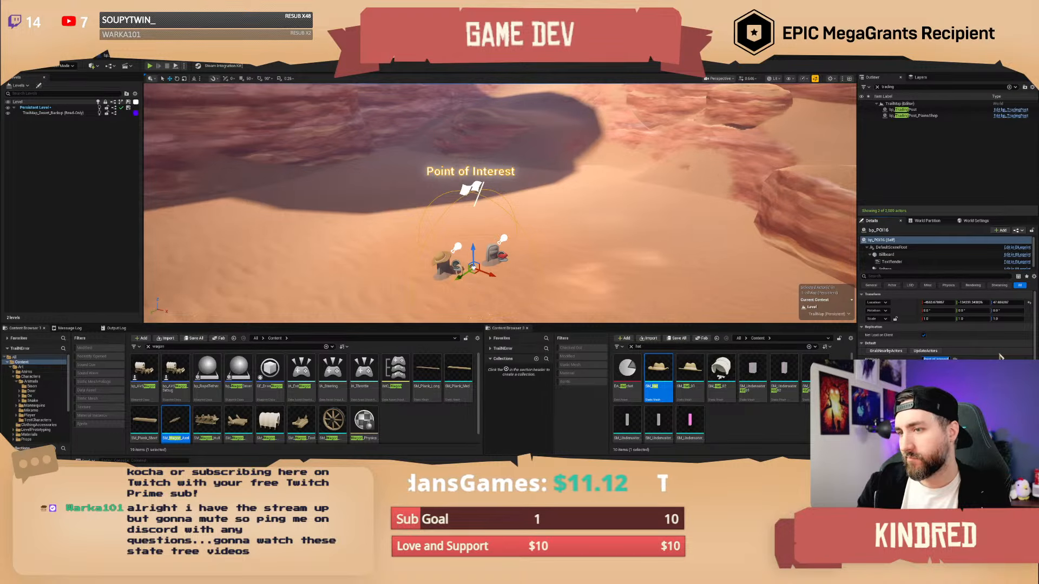
pyautogui.write('Graveyard')
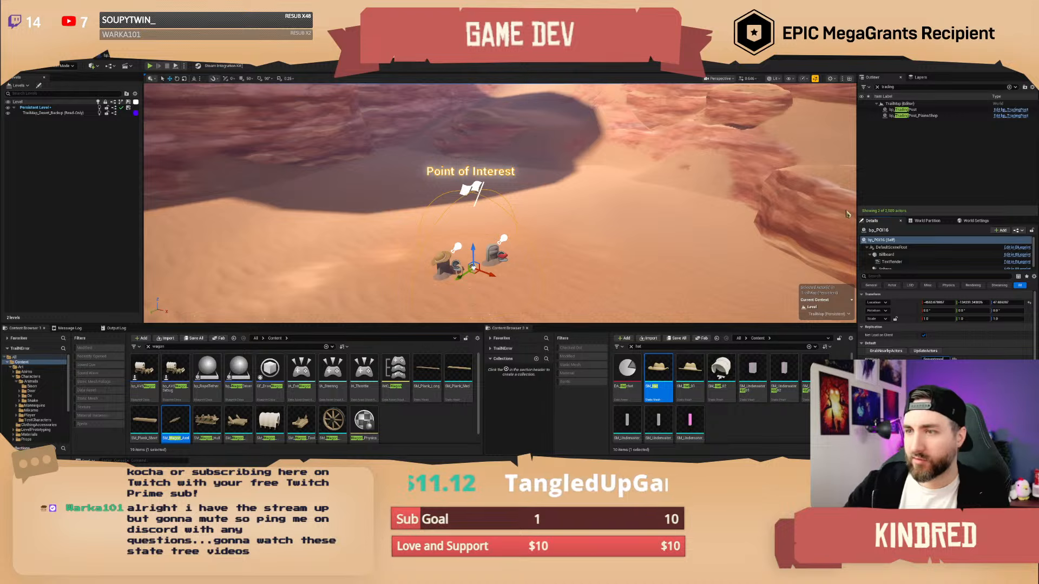
pyautogui.moveTo(500, 216); pyautogui.dragTo(462, 212, button='right')
pyautogui.press('Escape')
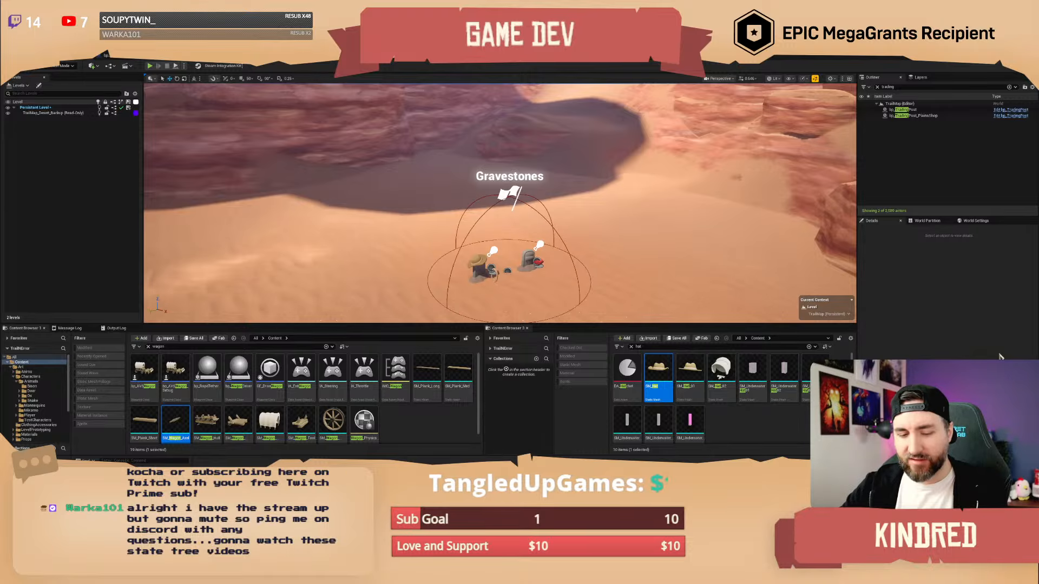
pyautogui.hotkey('ctrl', 's')
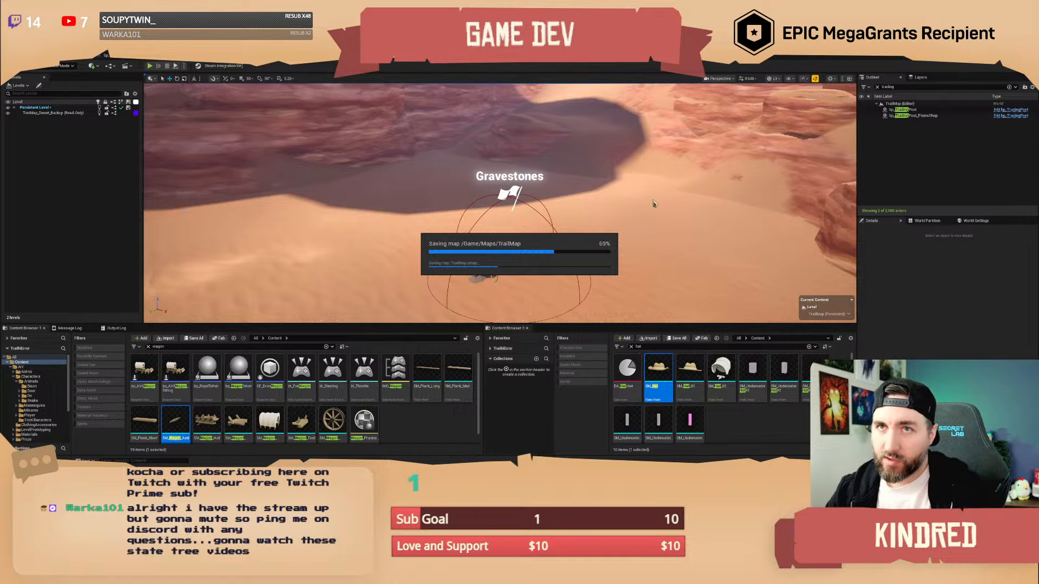
# - Survey the canyon trail from the grave site back to the starting ox wagon
pyautogui.moveTo(654, 203); pyautogui.dragTo(730, 162, button='right')
pyautogui.scroll(1, 654, 204)
pyautogui.press('s')
pyautogui.scroll(5, 654, 204)
pyautogui.scroll(1, 654, 204)
pyautogui.press('w')
pyautogui.scroll(-4, 653, 204)
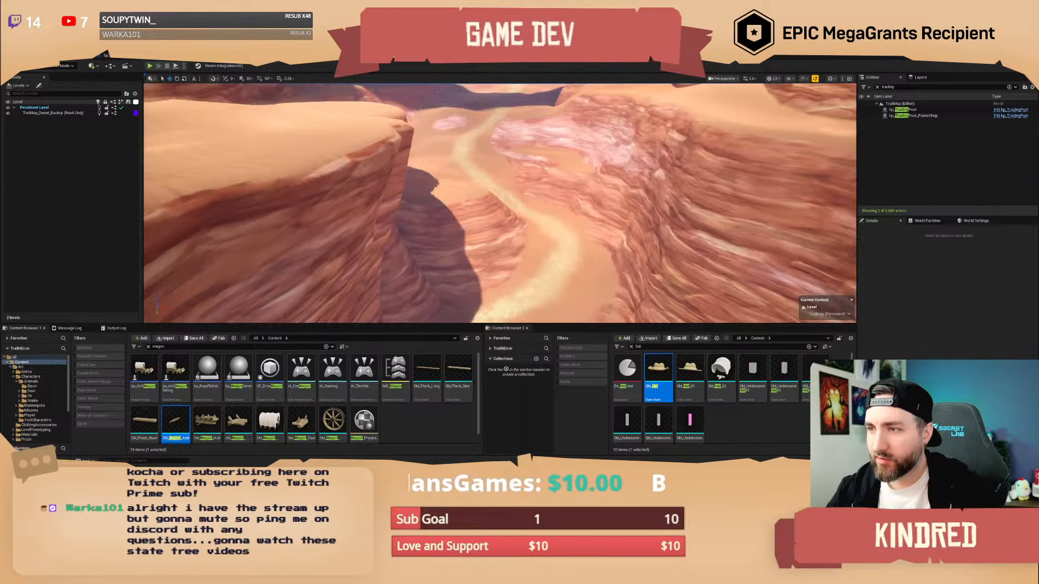
pyautogui.press('w')
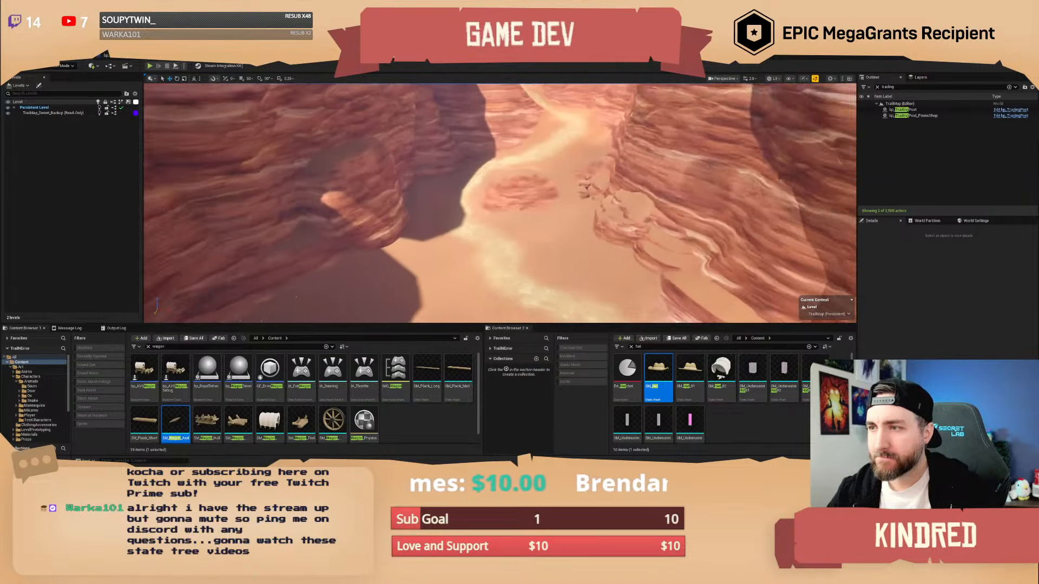
pyautogui.scroll(3, 499, 203)
pyautogui.press('w')
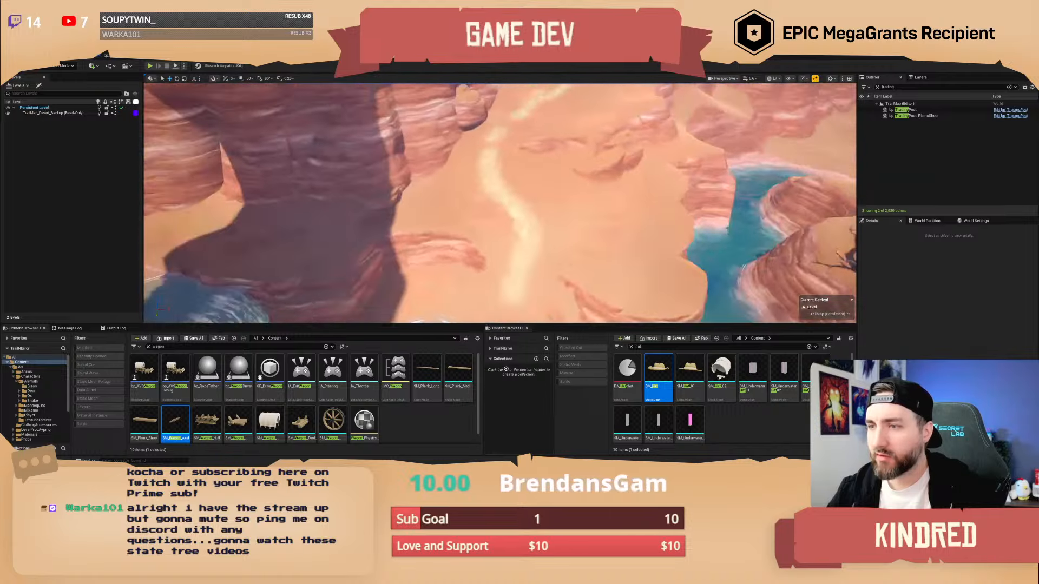
pyautogui.scroll(-1, 500, 203)
pyautogui.press('w')
pyautogui.scroll(-2, 500, 203)
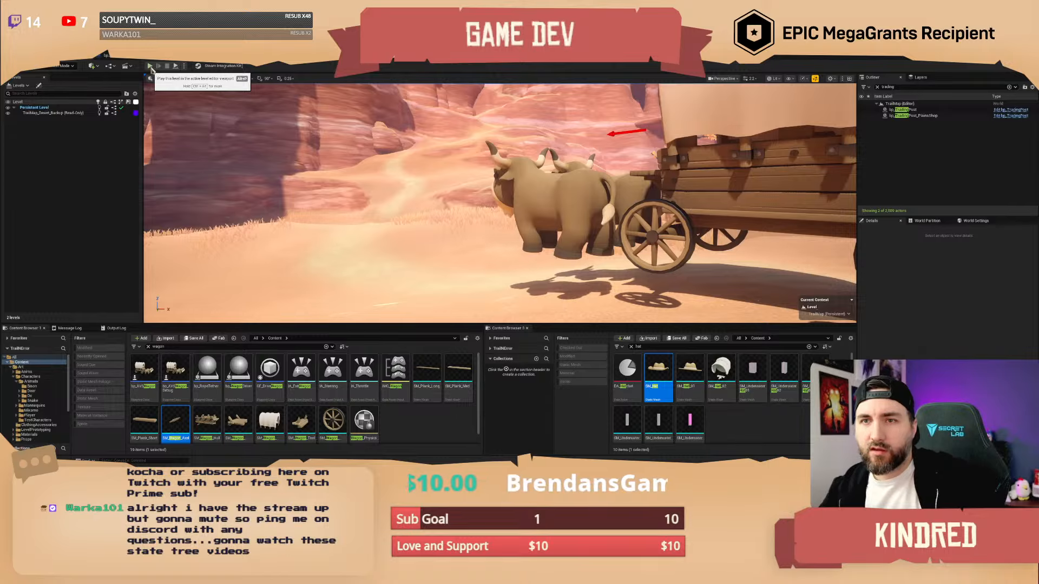
# - Play-test the level, walk to the ox wagon and drive it along the trail
pyautogui.click(184, 66)
pyautogui.click(185, 67)
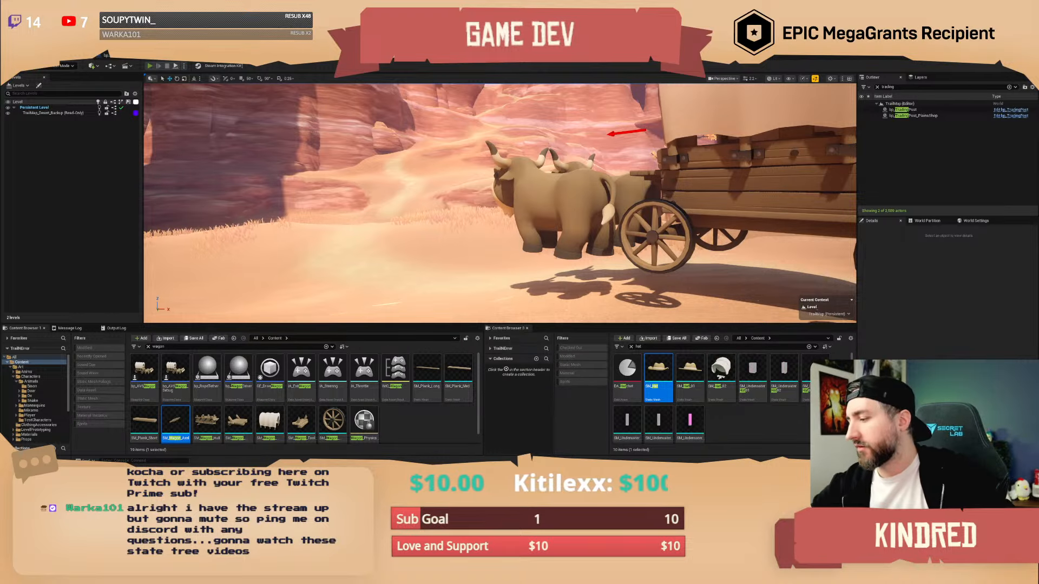
pyautogui.hotkey('alt', 'p')
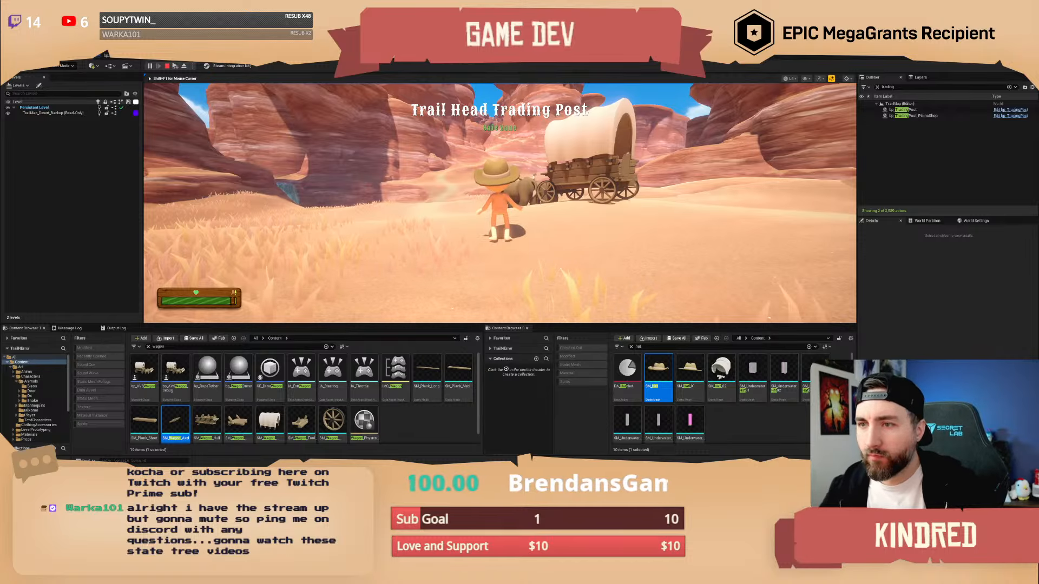
pyautogui.press('w')
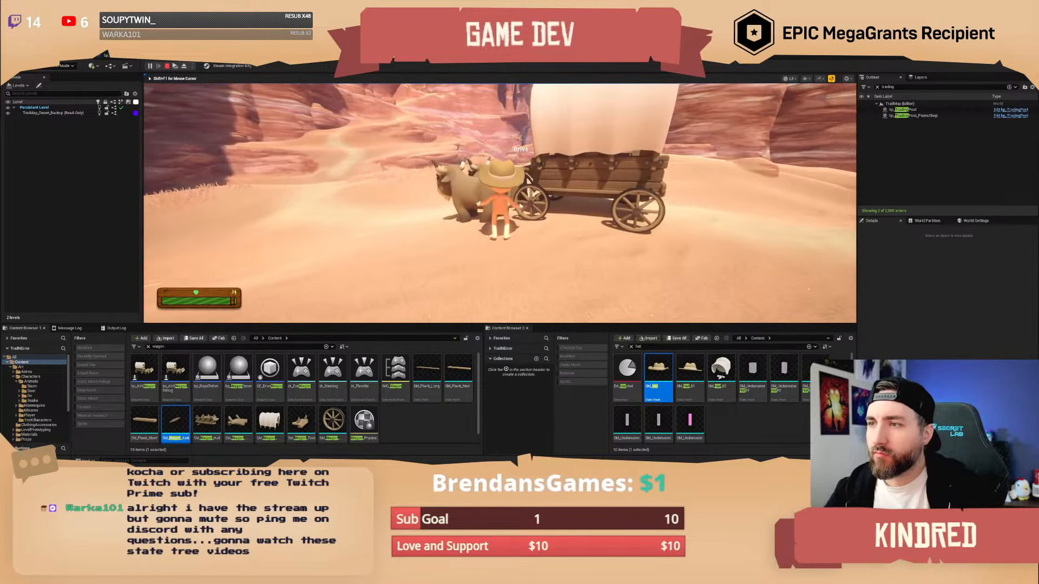
pyautogui.press('e')
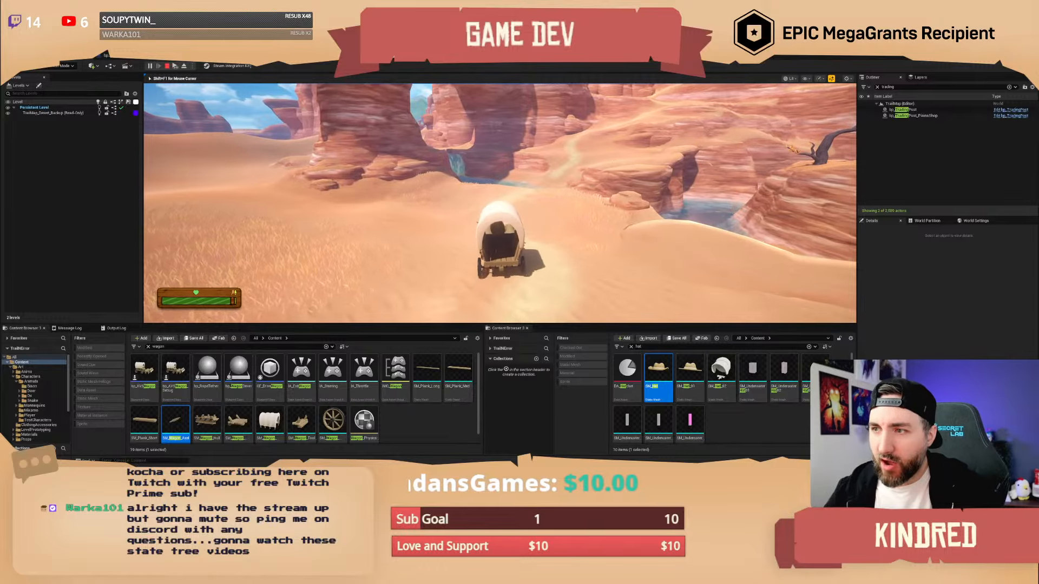
pyautogui.press('w')
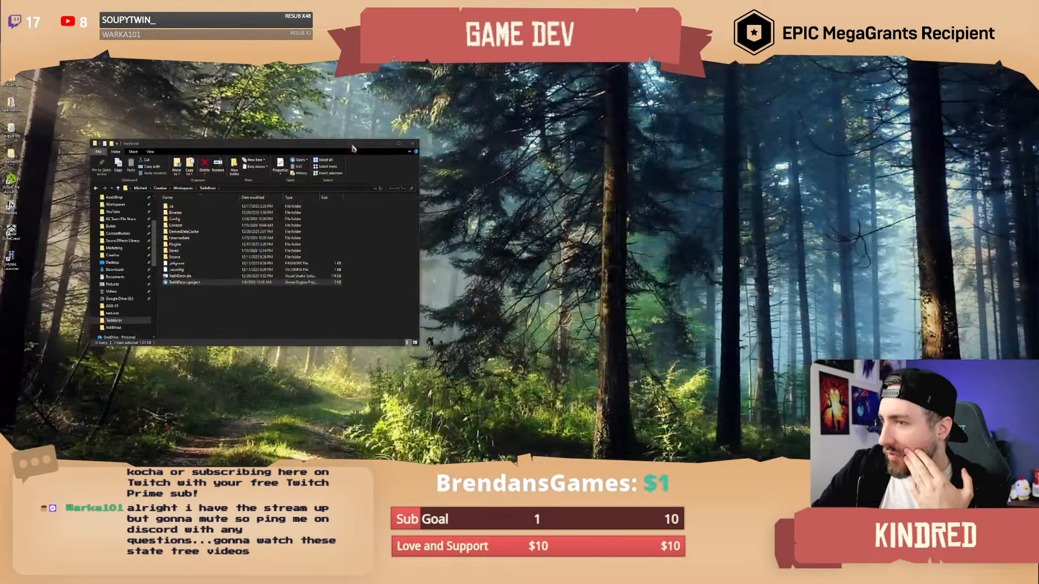
# - Send the crash report and restart the editor, then reopen the TrailMap level from the recent levels
pyautogui.click(232, 282)
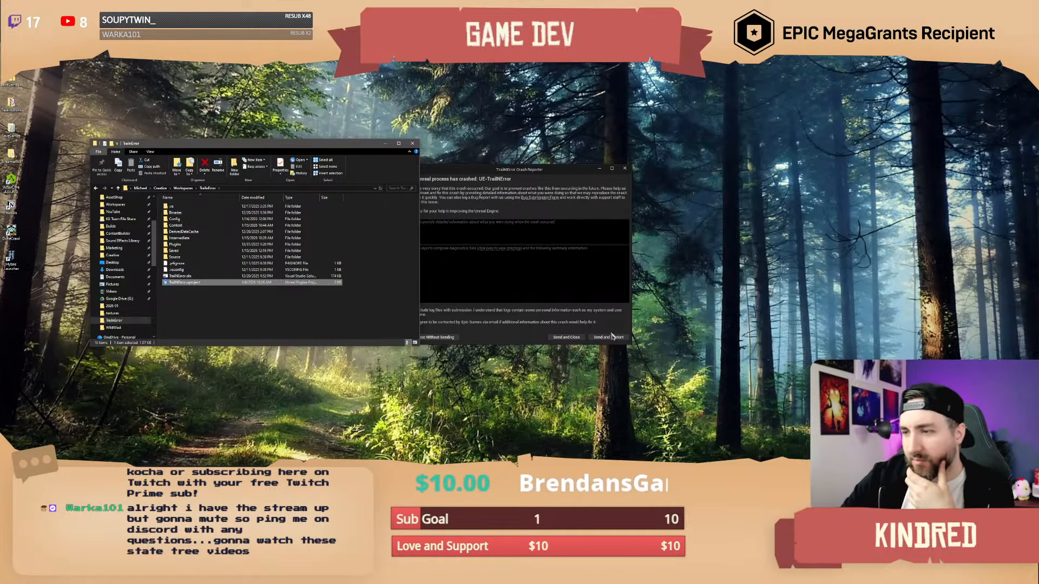
pyautogui.click(608, 337)
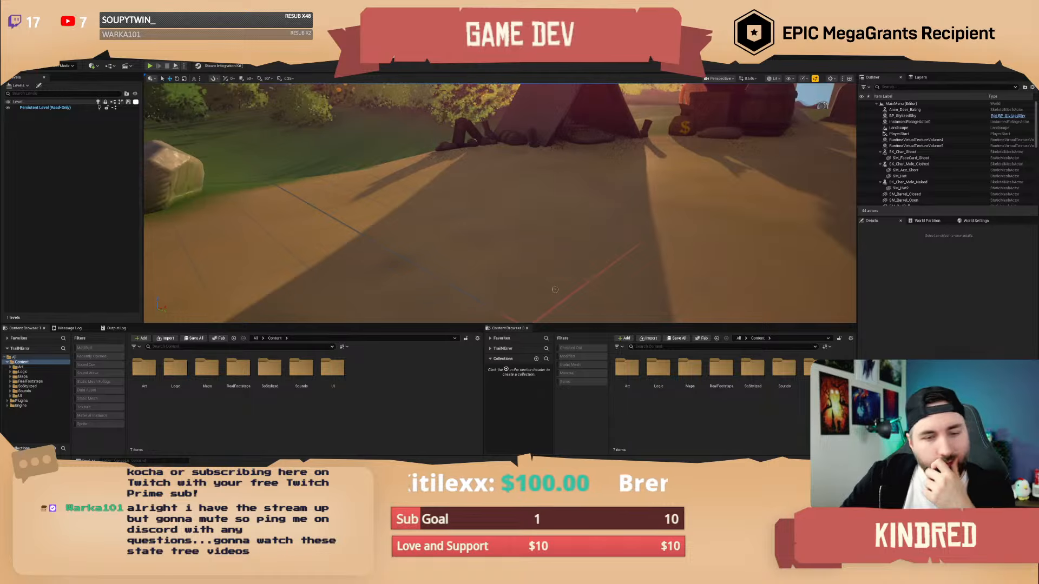
pyautogui.moveTo(499, 203); pyautogui.dragTo(588, 143, button='right')
pyautogui.click(25, 55)
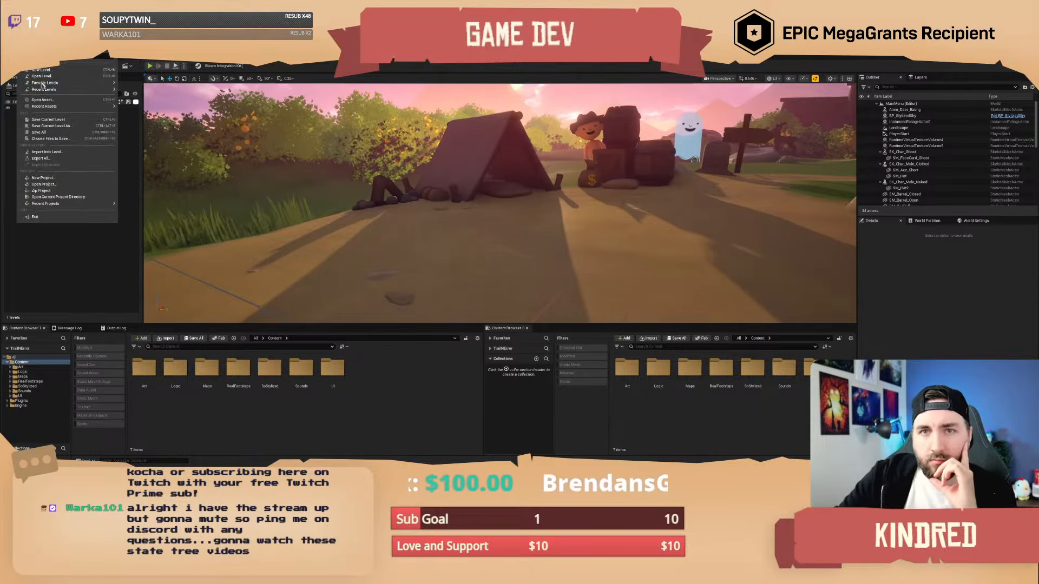
pyautogui.moveTo(73, 92)
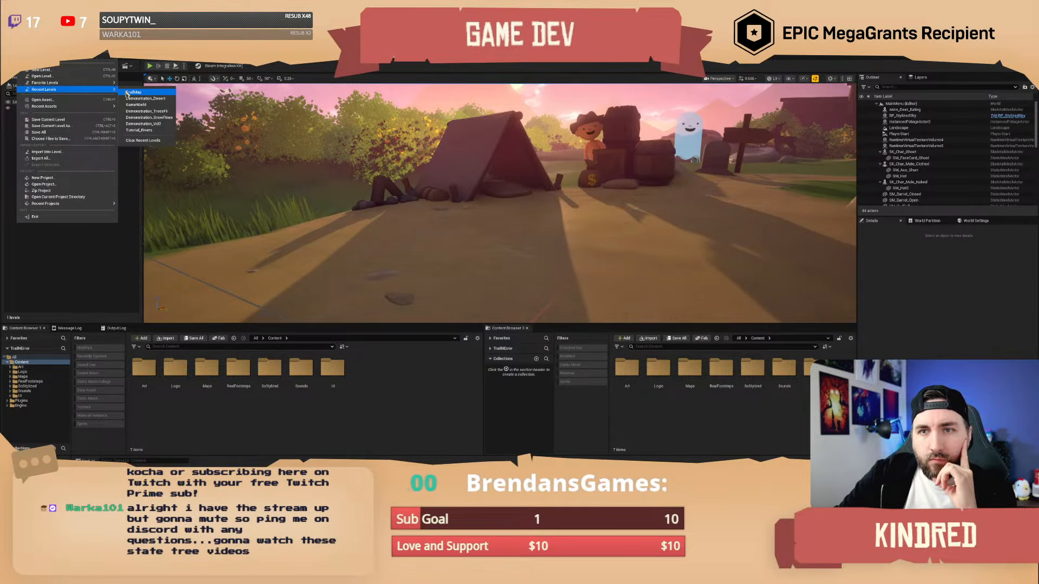
pyautogui.click(192, 109)
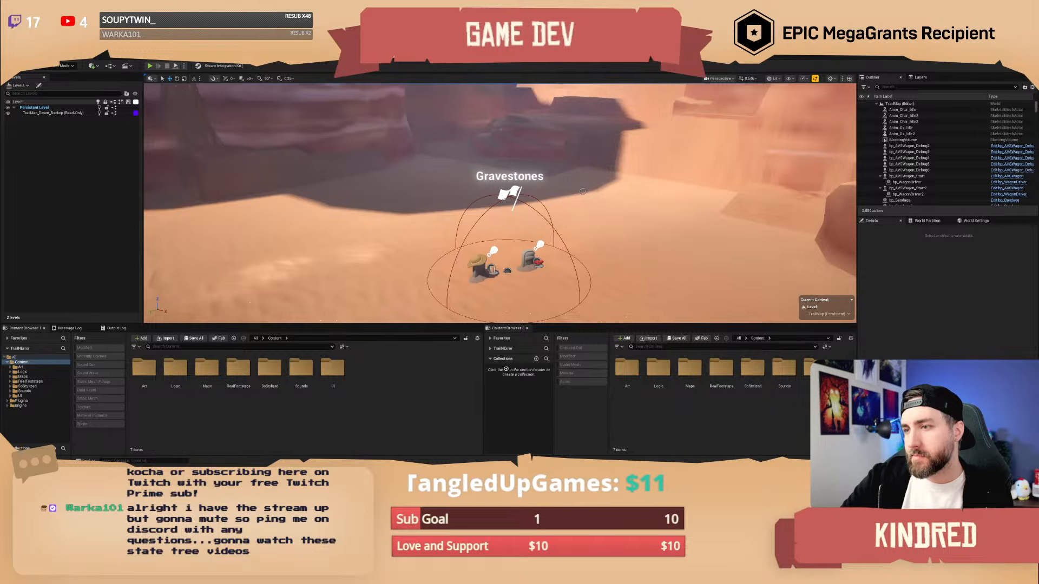
# - Inspect the canyon trail from the grave site onward for missing or unfinished areas
pyautogui.moveTo(583, 190); pyautogui.dragTo(522, 125, button='right')
pyautogui.press('w')
pyautogui.scroll(8, 657, 173)
pyautogui.scroll(3, 552, 122)
pyautogui.scroll(-2, 517, 151)
pyautogui.press('w')
pyautogui.scroll(-1, 466, 146)
pyautogui.scroll(-1, 513, 128)
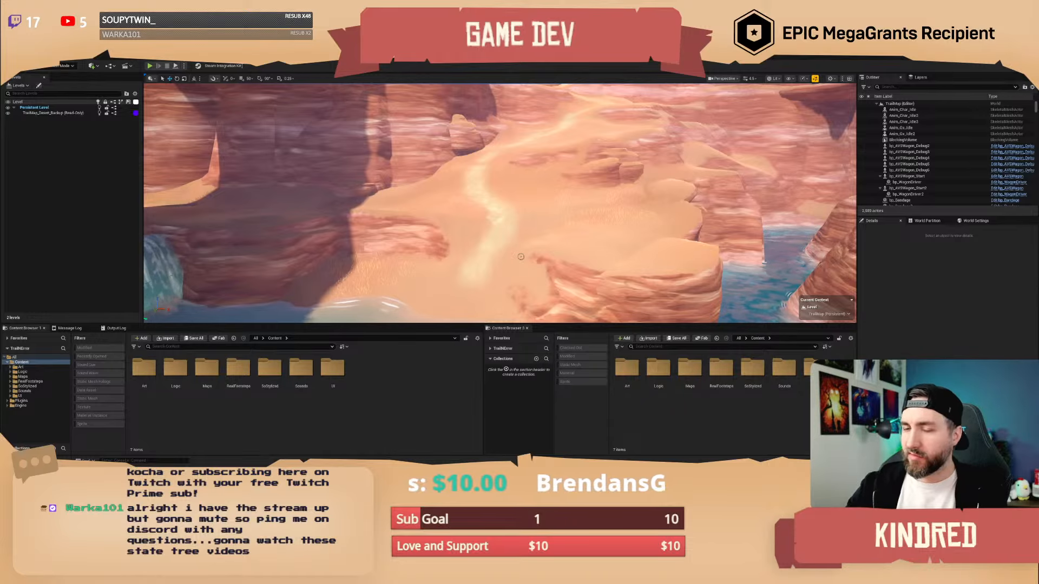
pyautogui.moveTo(520, 257); pyautogui.dragTo(611, 246, button='right')
pyautogui.press('w')
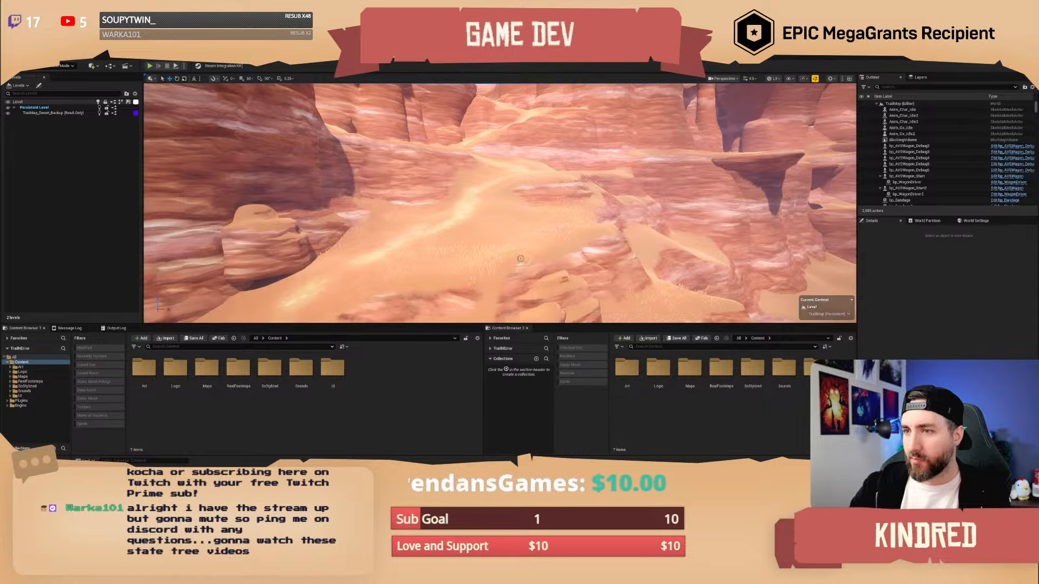
pyautogui.press('w')
pyautogui.moveTo(520, 259); pyautogui.dragTo(503, 241, button='right')
pyautogui.press('s')
pyautogui.press('w')
pyautogui.scroll(-3, 499, 203)
pyautogui.press('w')
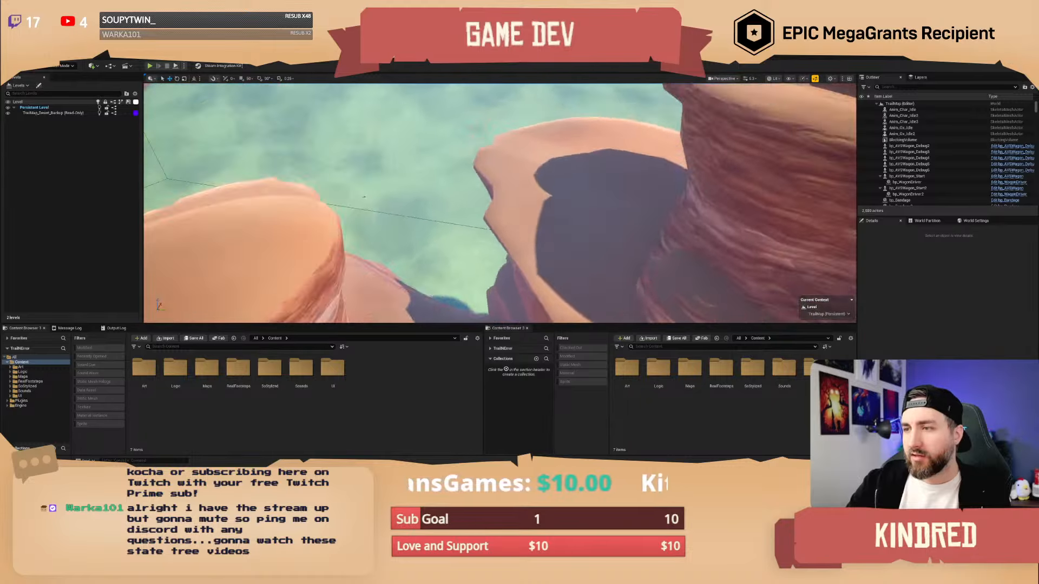
# - Examine the whole desert map from above, including the rivers and waterfalls between the mesas
pyautogui.press('w')
pyautogui.moveTo(499, 203); pyautogui.dragTo(676, 211, button='right')
pyautogui.scroll(5, 499, 203)
pyautogui.press('w')
pyautogui.moveTo(520, 259); pyautogui.dragTo(527, 260, button='right')
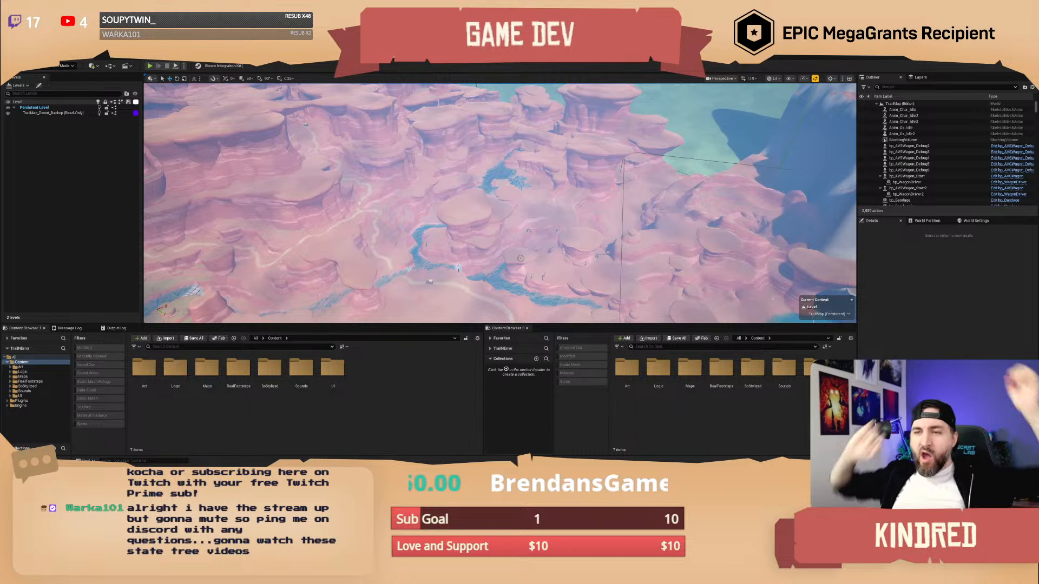
pyautogui.press('w')
pyautogui.moveTo(547, 248)
pyautogui.mouseDown(button='right')
pyautogui.moveTo(476, 241)
pyautogui.moveTo(498, 211)
pyautogui.moveTo(535, 208)
pyautogui.moveTo(541, 238)
pyautogui.moveTo(524, 260)
pyautogui.moveTo(487, 254)
pyautogui.moveTo(519, 222)
pyautogui.moveTo(536, 227)
pyautogui.moveTo(533, 257)
pyautogui.moveTo(514, 268)
pyautogui.moveTo(498, 259)
pyautogui.moveTo(541, 230)
pyautogui.mouseUp(button='right')
pyautogui.press('w')
pyautogui.scroll(-2, 535, 208)
pyautogui.press('w')
pyautogui.press('w')
pyautogui.press('e')
pyautogui.press('w')
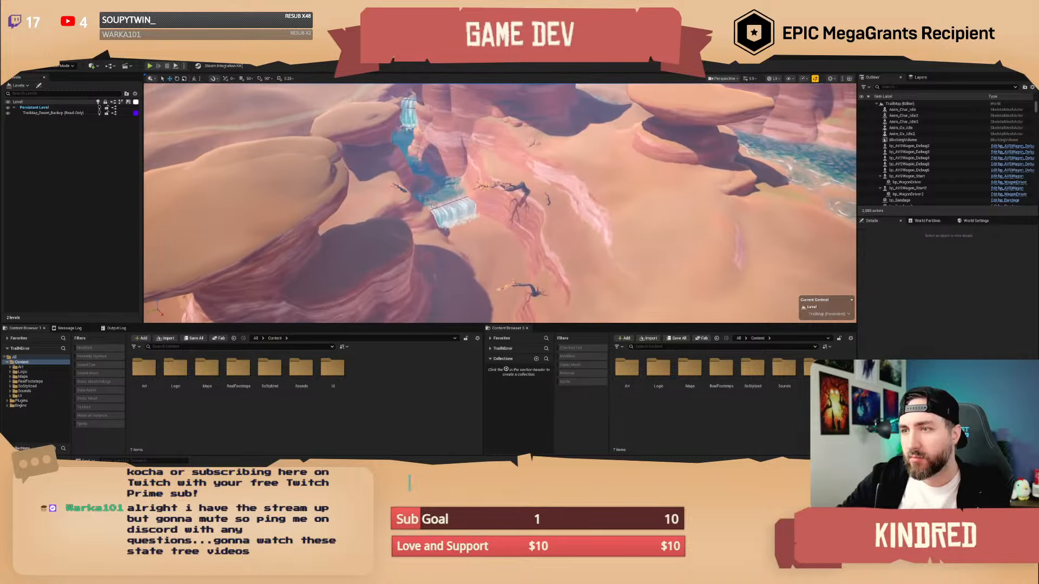
# - Duplicate the river's water plane by the waterfalls, and place the rotated copy over the adjacent dry channel
pyautogui.click(499, 206)
pyautogui.moveTo(499, 206); pyautogui.dragTo(499, 227, button='right')
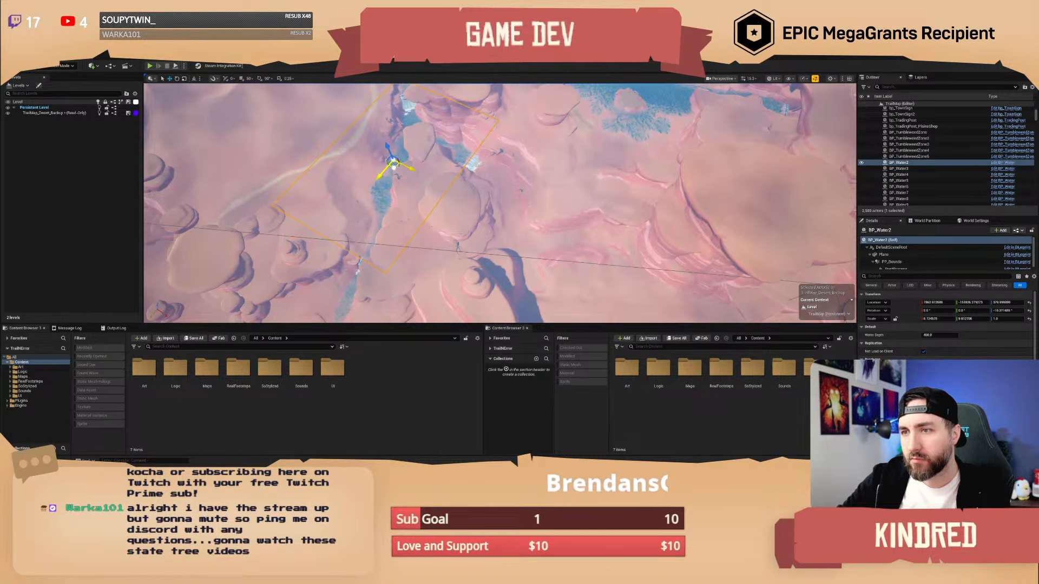
pyautogui.keyDown('alt'); pyautogui.moveTo(394, 165); pyautogui.dragTo(461, 202); pyautogui.keyUp('alt')
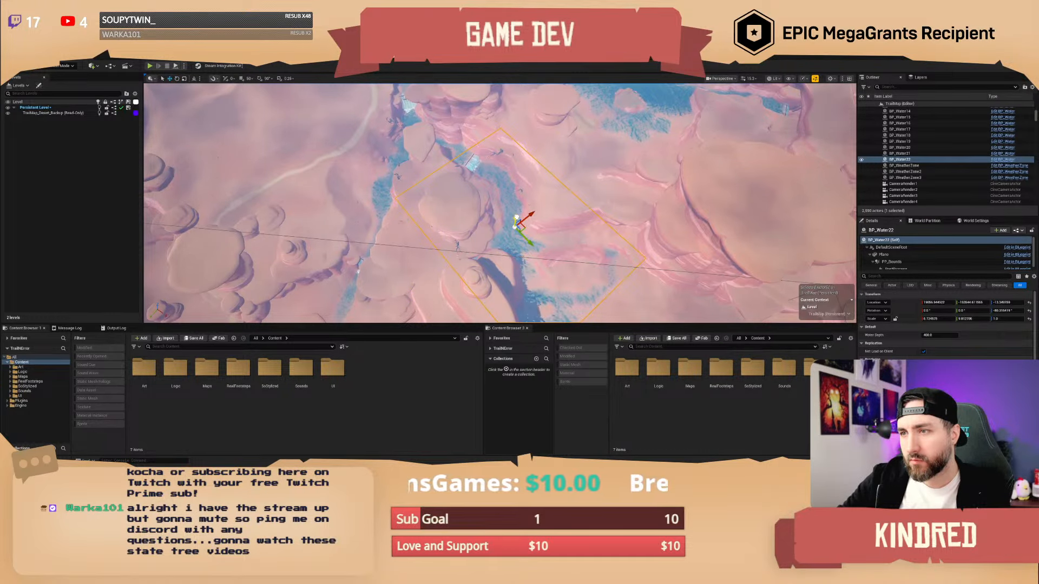
# - Enlarge the duplicated water plane and shift it toward the map's edge so it fills the river channel
pyautogui.press('w')
pyautogui.moveTo(499, 202)
pyautogui.mouseDown(button='right')
pyautogui.moveTo(499, 152)
pyautogui.moveTo(486, 146)
pyautogui.moveTo(547, 136)
pyautogui.moveTo(432, 157)
pyautogui.moveTo(430, 176)
pyautogui.moveTo(293, 178)
pyautogui.moveTo(313, 170)
pyautogui.moveTo(379, 189)
pyautogui.moveTo(433, 184)
pyautogui.moveTo(465, 233)
pyautogui.moveTo(487, 238)
pyautogui.moveTo(503, 215)
pyautogui.mouseUp(button='right')
pyautogui.scroll(-3, 499, 203)
pyautogui.press('s')
pyautogui.press('w')
pyautogui.scroll(-10, 499, 203)
pyautogui.press('s')
pyautogui.scroll(-1, 499, 203)
pyautogui.press('w')
pyautogui.scroll(7, 499, 203)
pyautogui.press('s')
pyautogui.scroll(11, 499, 203)
pyautogui.press('r')
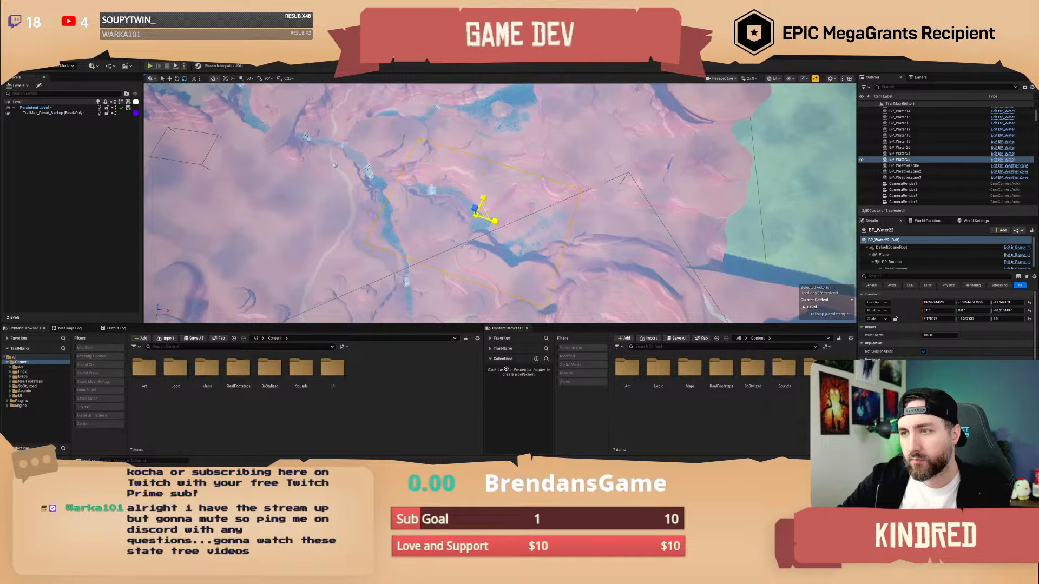
pyautogui.press('w')
pyautogui.moveTo(477, 212); pyautogui.dragTo(503, 211)
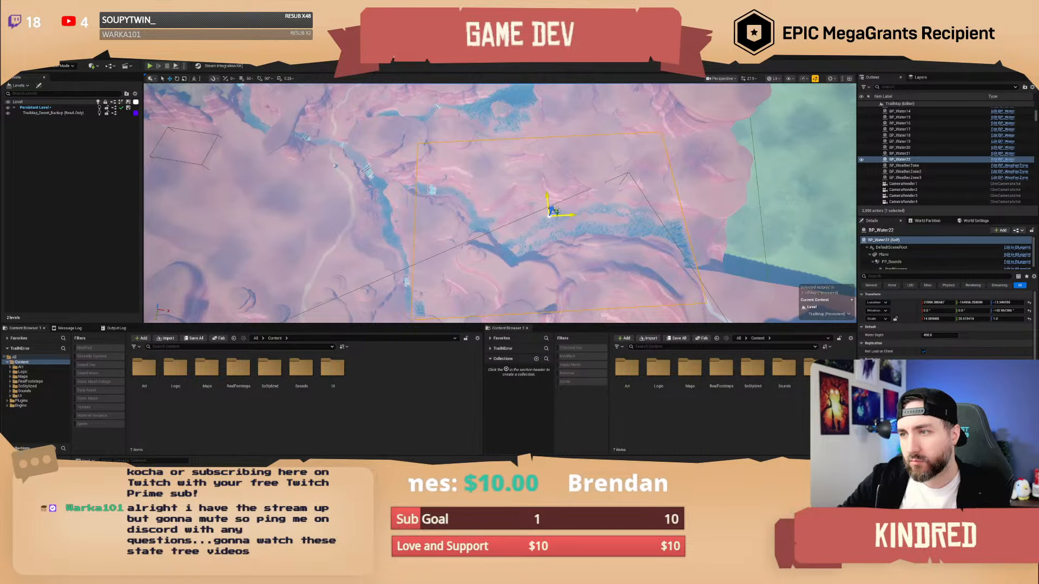
# - Nudge the duplicated water plane a little farther along the river channel
pyautogui.moveTo(556, 210); pyautogui.dragTo(564, 216)
pyautogui.press('w')
pyautogui.moveTo(563, 217); pyautogui.dragTo(647, 176, button='right')
pyautogui.press('Escape')
# - Select the mesa's cliff mesh near the river's end and locate its asset in the desert rocks folder
pyautogui.scroll(-2, 563, 216)
pyautogui.press('w')
pyautogui.scroll(-6, 649, 168)
pyautogui.press('e')
pyautogui.scroll(7, 638, 162)
pyautogui.moveTo(420, 141)
pyautogui.mouseDown(button='right')
pyautogui.moveTo(404, 153)
pyautogui.moveTo(427, 146)
pyautogui.mouseUp(button='right')
pyautogui.click(404, 154)
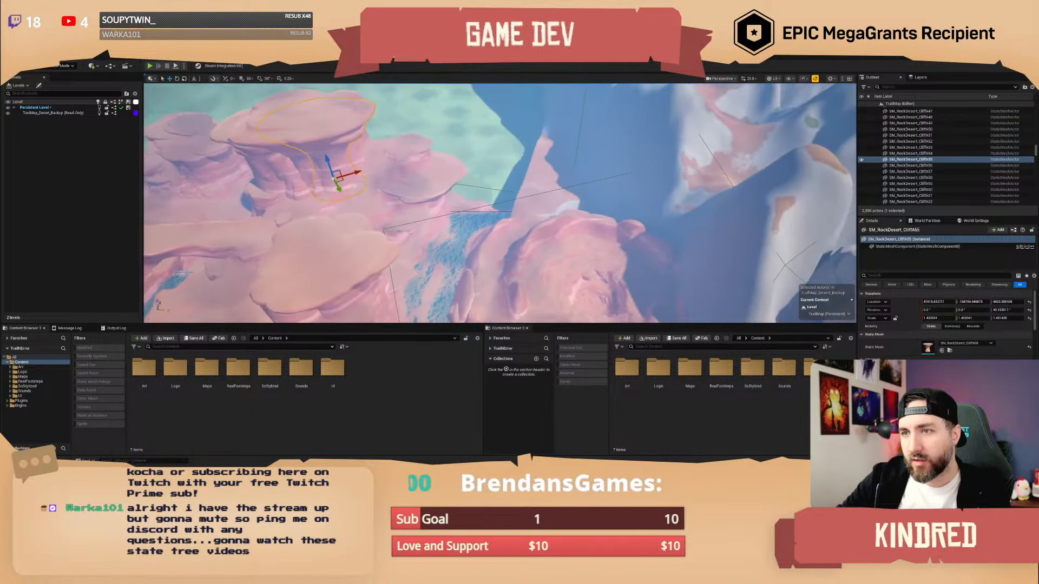
pyautogui.click(950, 350)
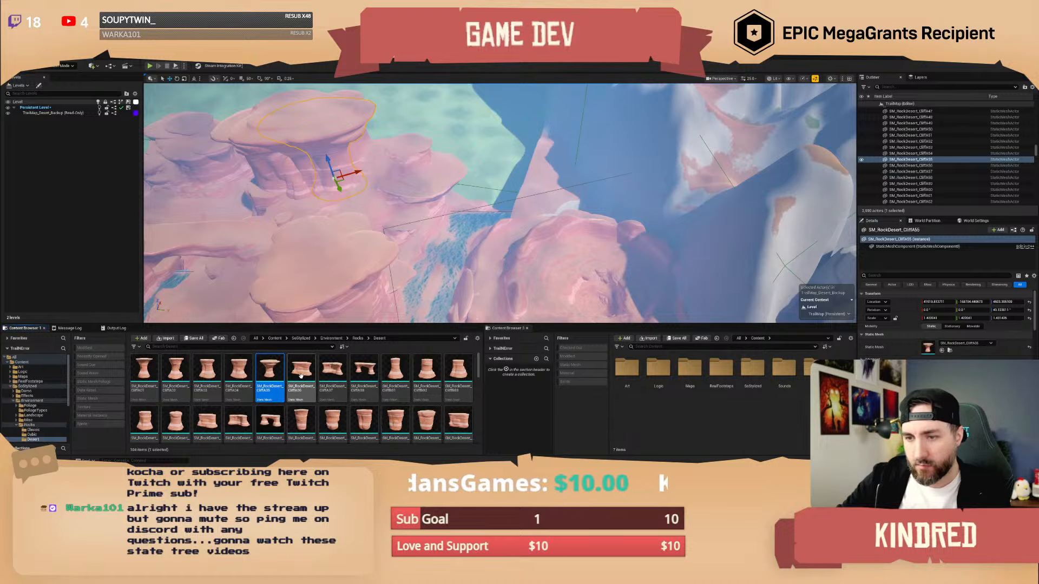
# - Place a desert cliff mesh across the far end of the river channel and rotate it to close the gap
pyautogui.click(460, 237)
pyautogui.press('e')
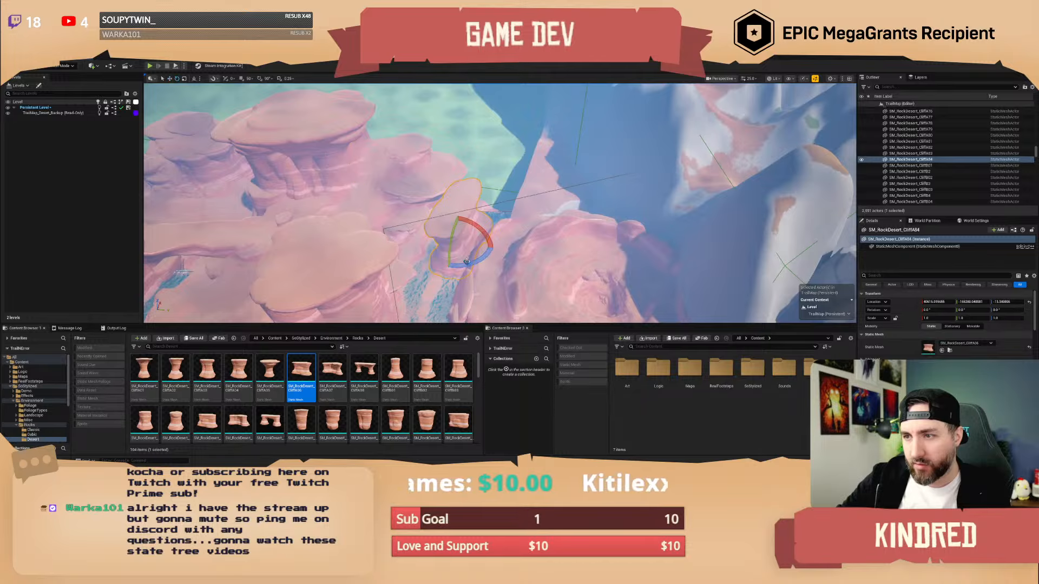
pyautogui.moveTo(472, 221); pyautogui.dragTo(490, 235)
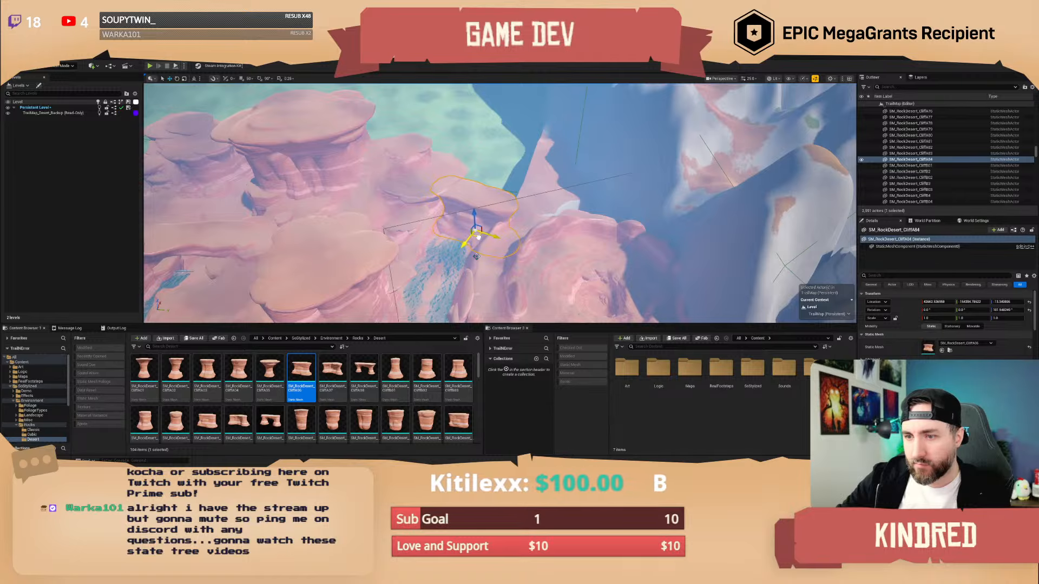
# - Add an arch-shaped desert cliff mesh spanning the river, then rotate and scale it to fit the channel
pyautogui.moveTo(365, 373); pyautogui.dragTo(458, 280)
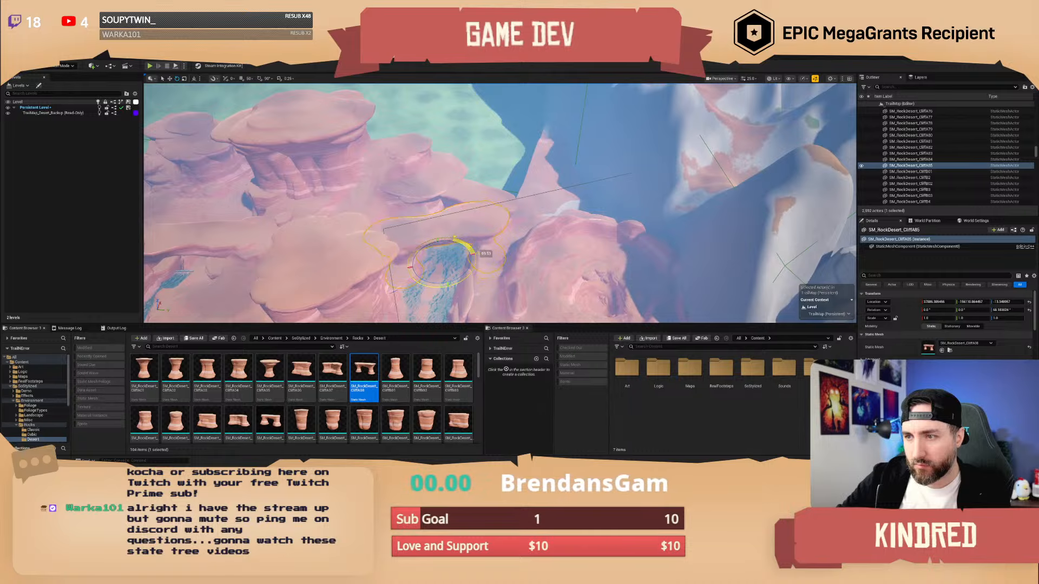
pyautogui.moveTo(454, 238)
pyautogui.mouseDown()
pyautogui.moveTo(445, 232)
pyautogui.moveTo(472, 286)
pyautogui.moveTo(454, 252)
pyautogui.moveTo(465, 242)
pyautogui.moveTo(442, 250)
pyautogui.mouseUp()
pyautogui.press('w')
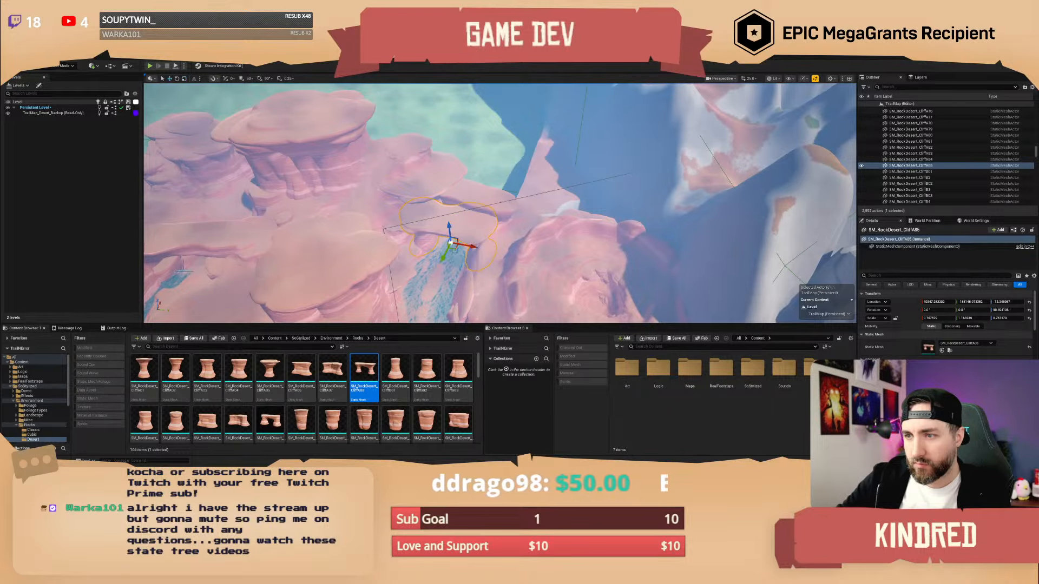
pyautogui.press('Escape')
# - Duplicate the rock arch over the river, then rotate and lower the copy in front of the first arch
pyautogui.moveTo(465, 243); pyautogui.dragTo(454, 162, button='right')
pyautogui.press('w')
pyautogui.scroll(-4, 466, 244)
pyautogui.scroll(-2, 466, 243)
pyautogui.click(466, 243)
pyautogui.moveTo(497, 252); pyautogui.dragTo(465, 265, button='right')
pyautogui.press('s')
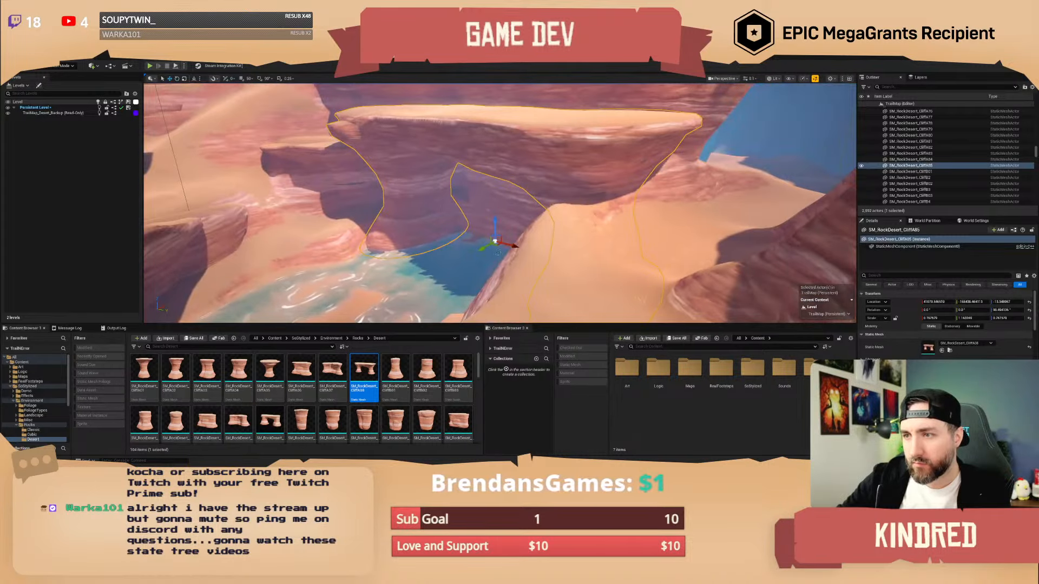
pyautogui.moveTo(523, 248); pyautogui.dragTo(475, 274)
pyautogui.press('e')
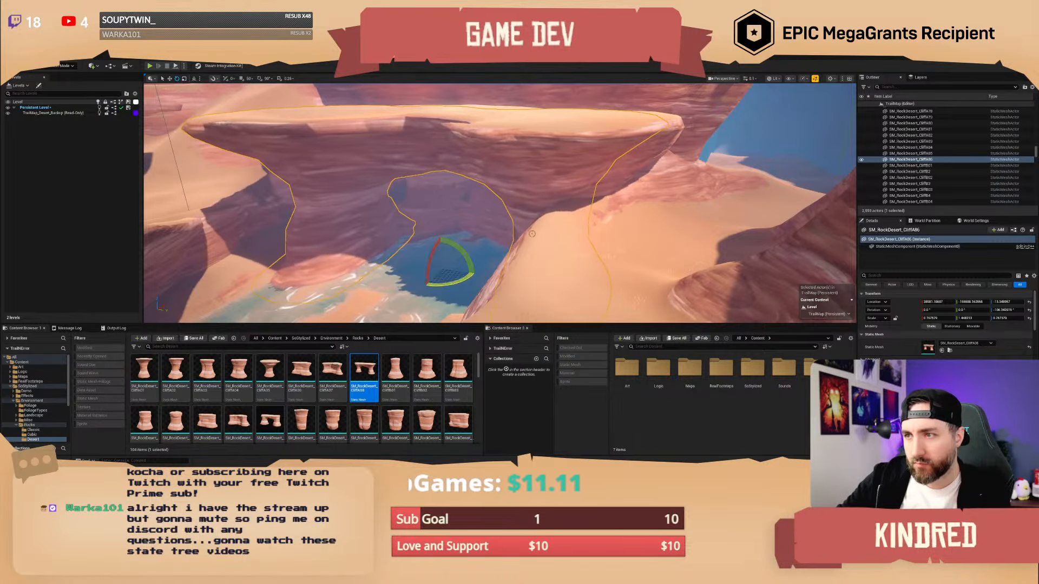
pyautogui.press('Escape')
pyautogui.moveTo(532, 234); pyautogui.dragTo(486, 222, button='right')
pyautogui.click(513, 233)
pyautogui.press('w')
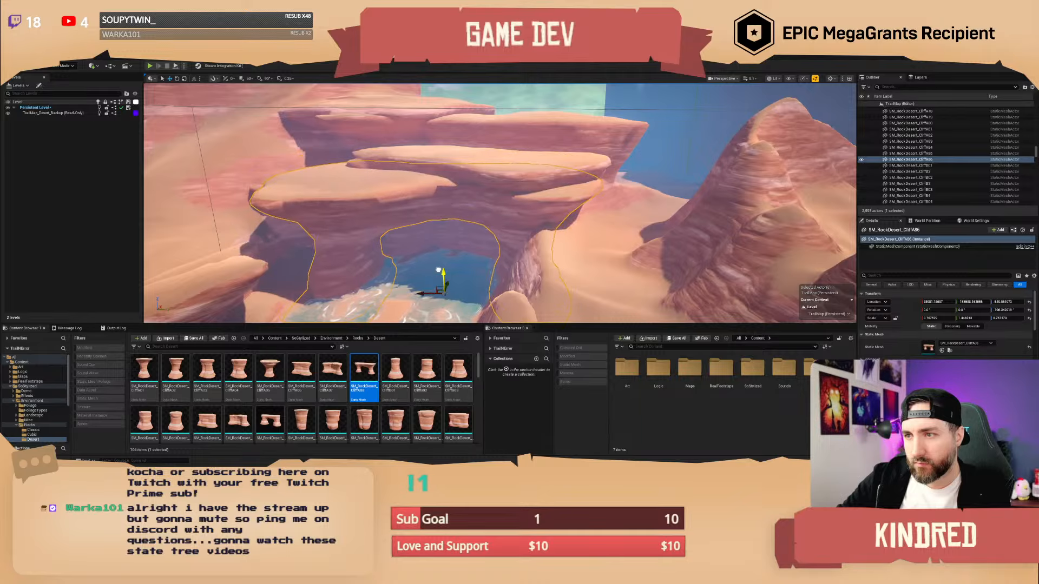
pyautogui.press('Escape')
# - Place a round desert cliff pillar in the gap between the flat ledges and the striped rock ridge
pyautogui.moveTo(509, 250); pyautogui.dragTo(736, 270, button='right')
pyautogui.press('w')
pyautogui.scroll(-3, 476, 254)
pyautogui.press('w')
pyautogui.press('w')
pyautogui.scroll(1, 582, 227)
pyautogui.press('w')
pyautogui.press('e')
pyautogui.scroll(2, 649, 259)
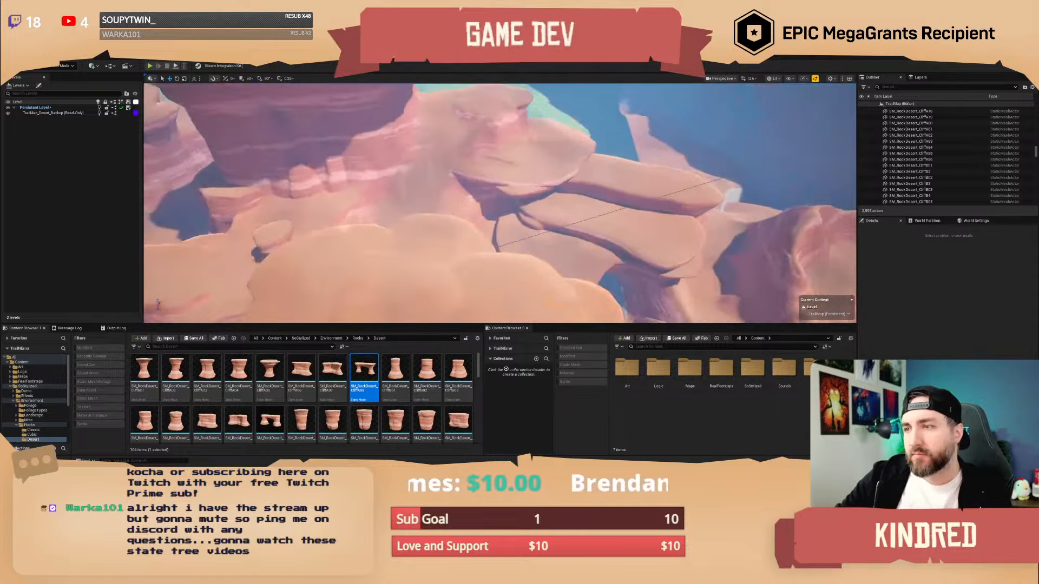
pyautogui.moveTo(478, 218); pyautogui.dragTo(479, 259, button='right')
pyautogui.press('w')
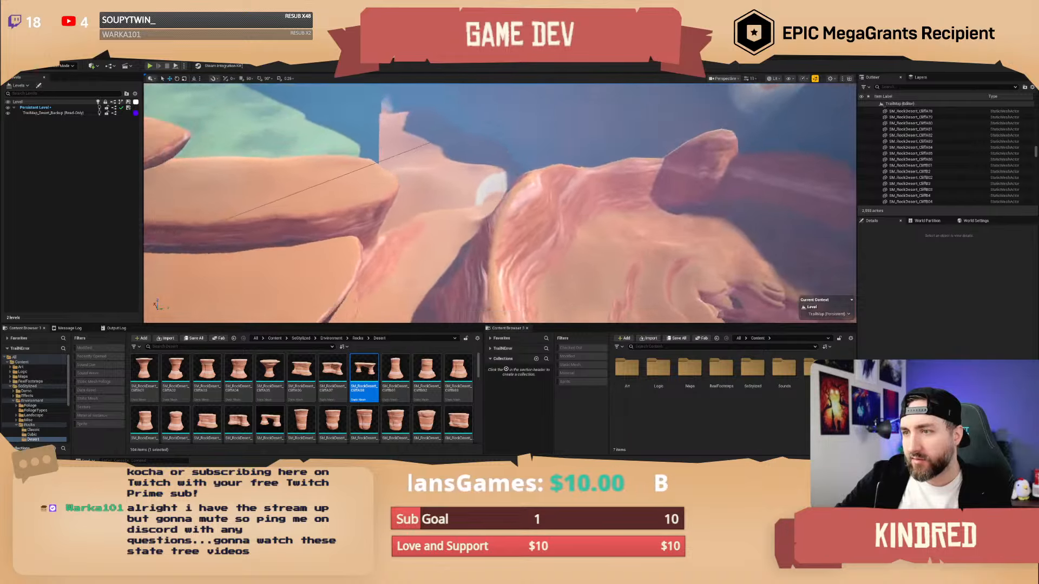
pyautogui.moveTo(427, 372); pyautogui.dragTo(493, 225)
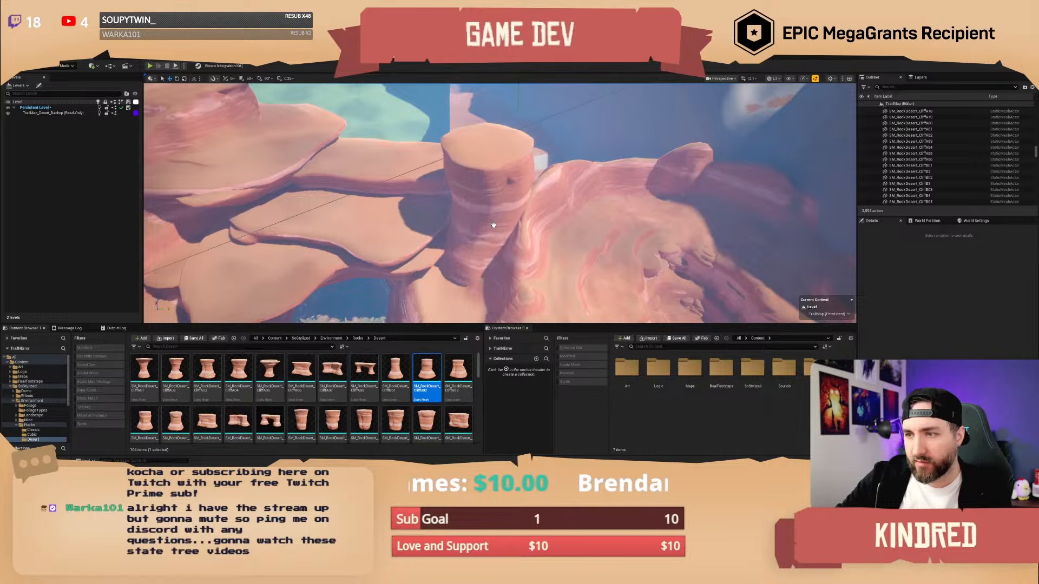
pyautogui.click(495, 205)
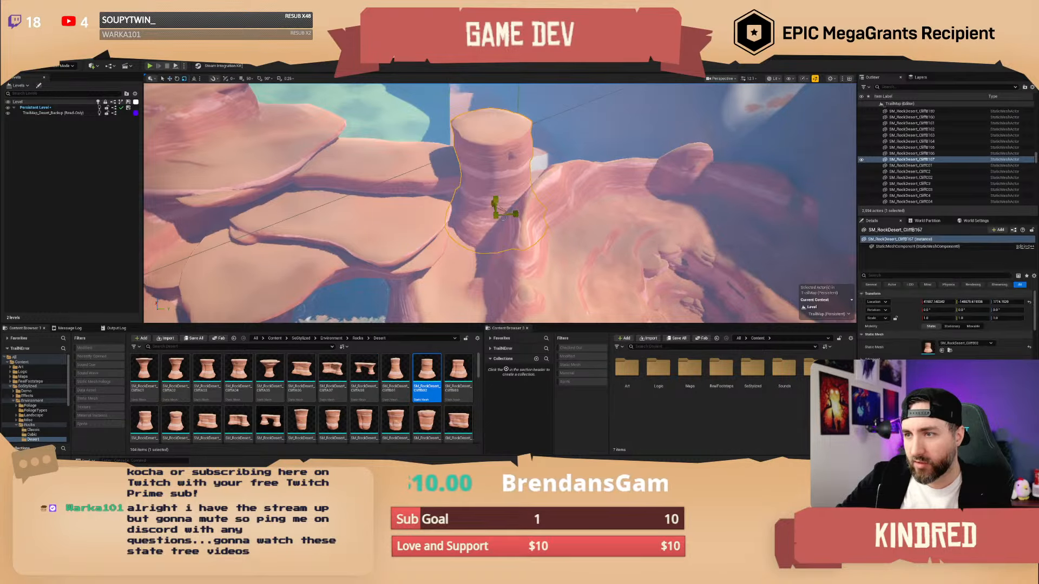
pyautogui.press('Delete')
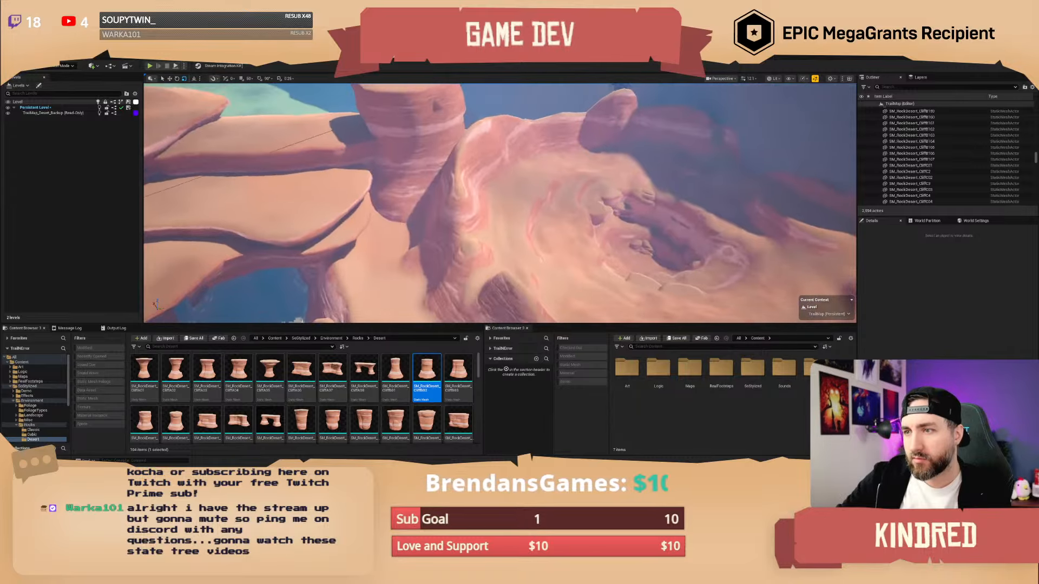
# - Duplicate the flat-topped cliff above the river and place the copy higher up, against the tall mesa
pyautogui.moveTo(495, 205); pyautogui.dragTo(614, 209, button='right')
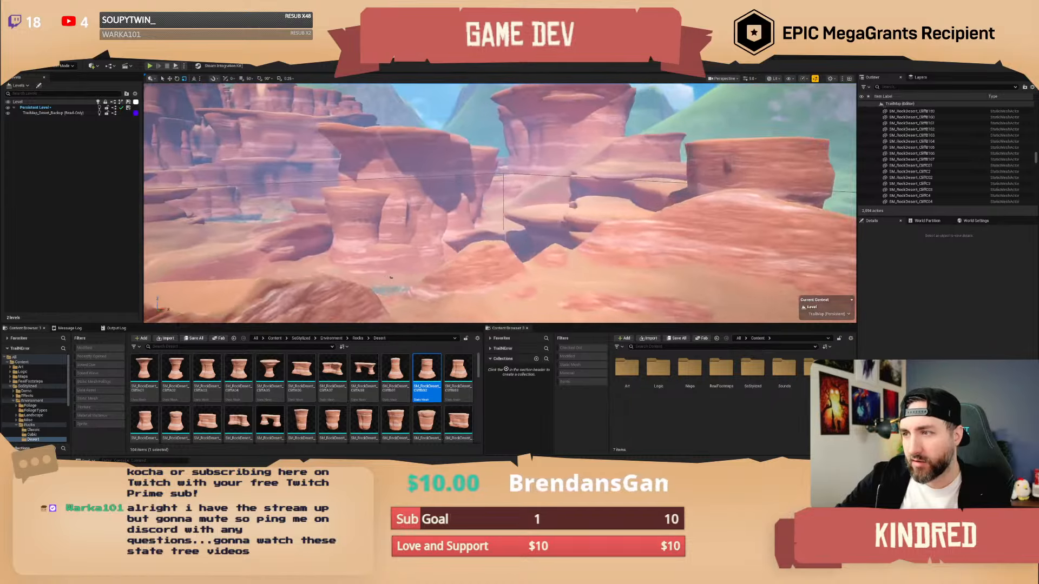
pyautogui.moveTo(499, 203); pyautogui.dragTo(811, 235, button='right')
pyautogui.scroll(5, 500, 203)
pyautogui.scroll(4, 499, 203)
pyautogui.scroll(4, 499, 203)
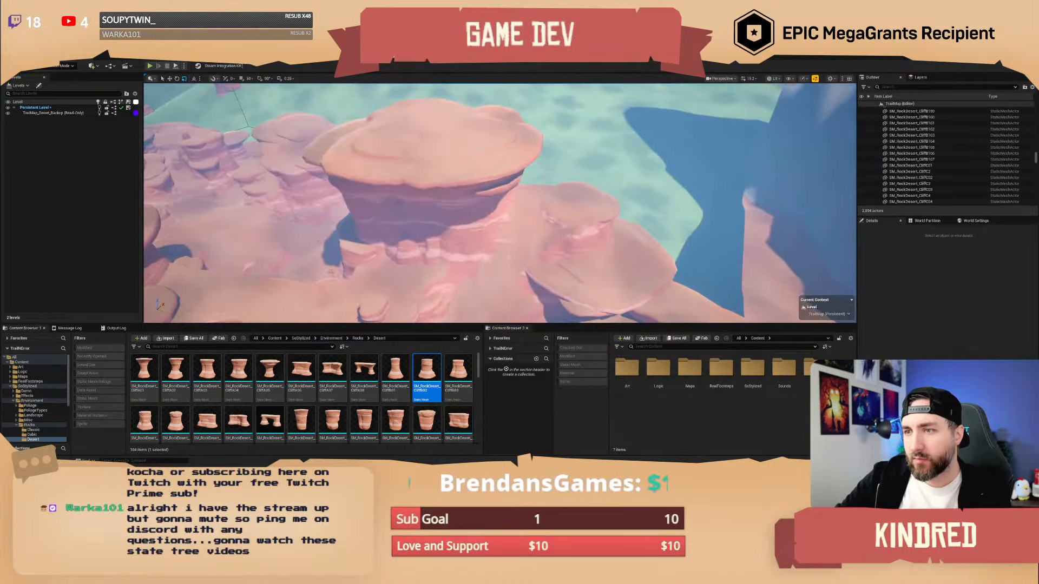
pyautogui.click(444, 249)
pyautogui.moveTo(444, 249); pyautogui.dragTo(437, 284, button='right')
pyautogui.click(622, 228)
pyautogui.moveTo(622, 227); pyautogui.dragTo(657, 208, button='right')
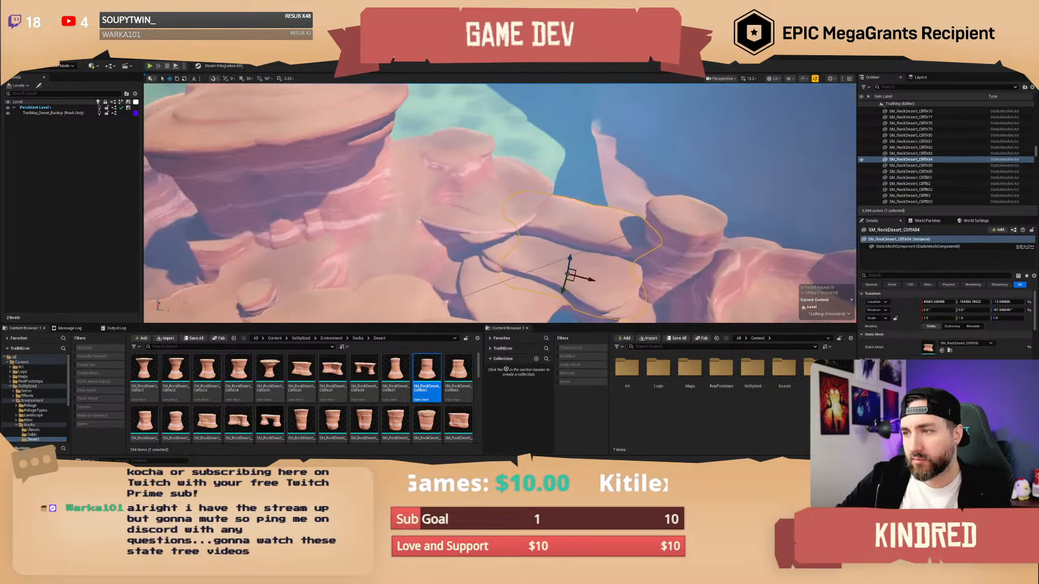
pyautogui.moveTo(606, 273); pyautogui.dragTo(593, 274, button='right')
pyautogui.keyDown('alt'); pyautogui.moveTo(592, 270); pyautogui.dragTo(479, 182); pyautogui.keyUp('alt')
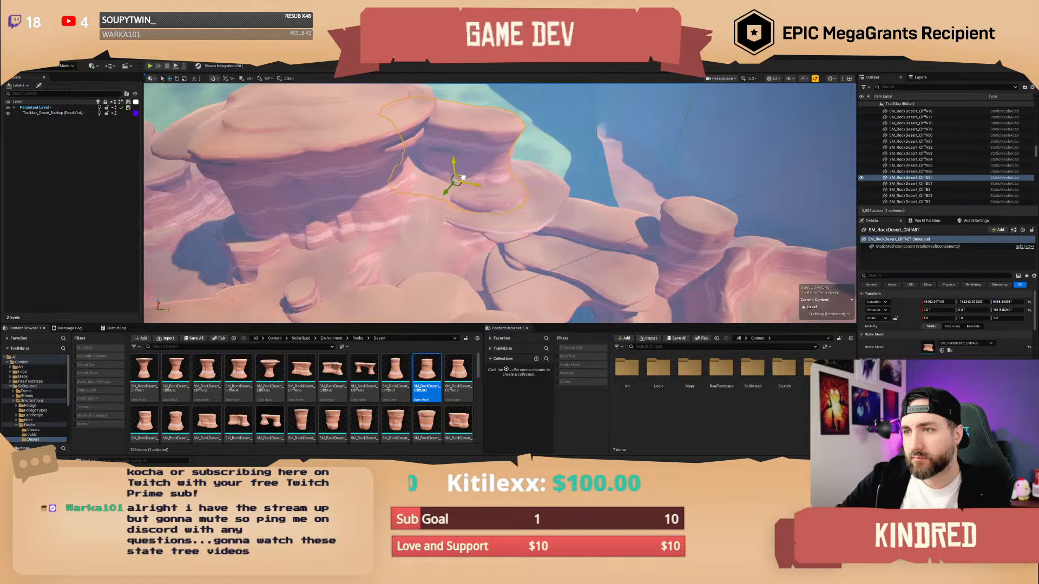
pyautogui.moveTo(479, 181); pyautogui.dragTo(490, 165, button='right')
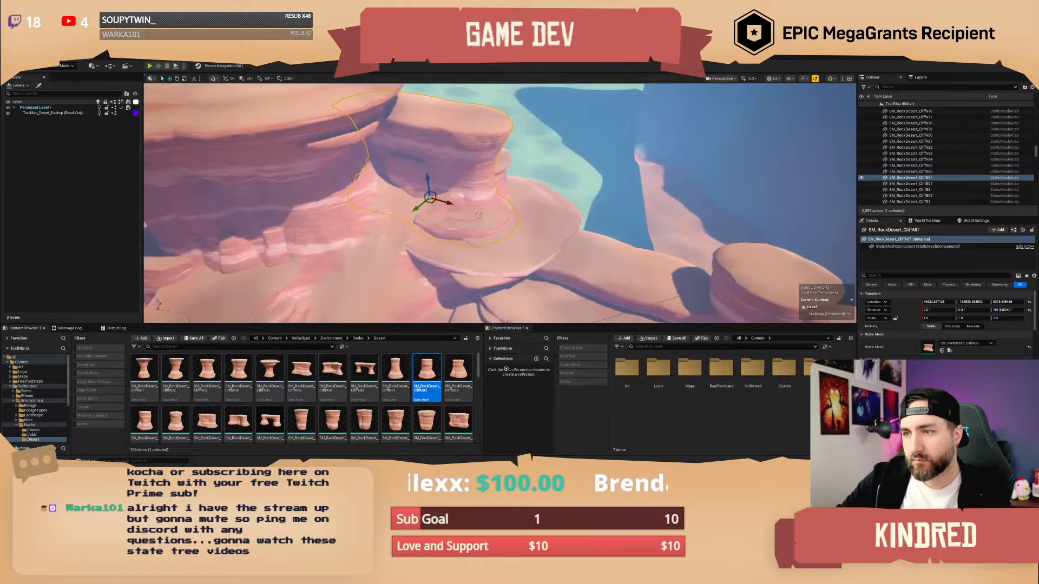
# - Duplicate the raised cliff toward the round pillar, then enlarge and rotate the copy to extend the cliff wall
pyautogui.keyDown('alt'); pyautogui.moveTo(430, 203); pyautogui.dragTo(591, 233); pyautogui.keyUp('alt')
pyautogui.press('w')
pyautogui.press('e')
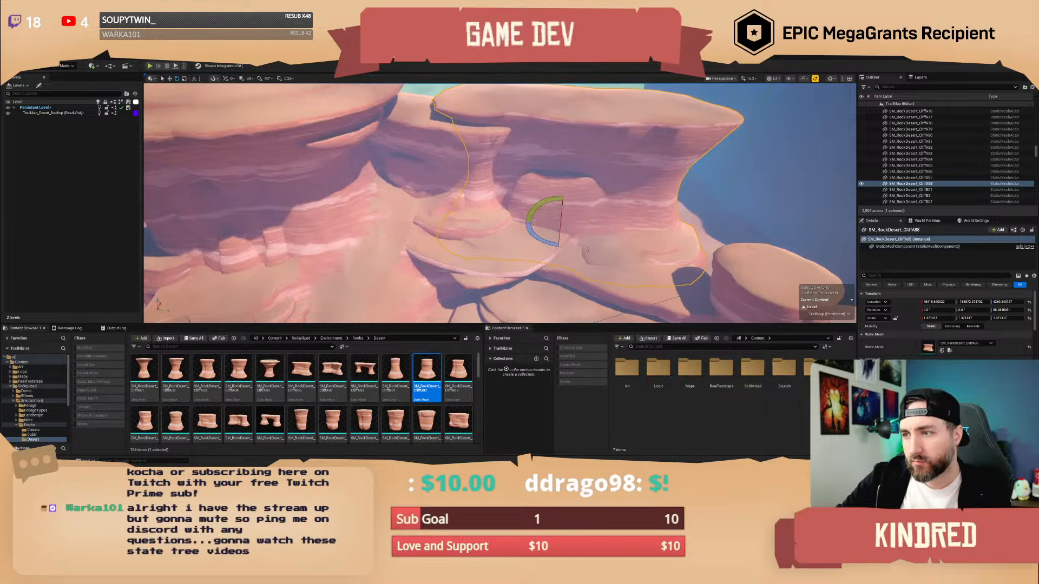
pyautogui.moveTo(591, 233); pyautogui.dragTo(416, 202, button='right')
pyautogui.press('w')
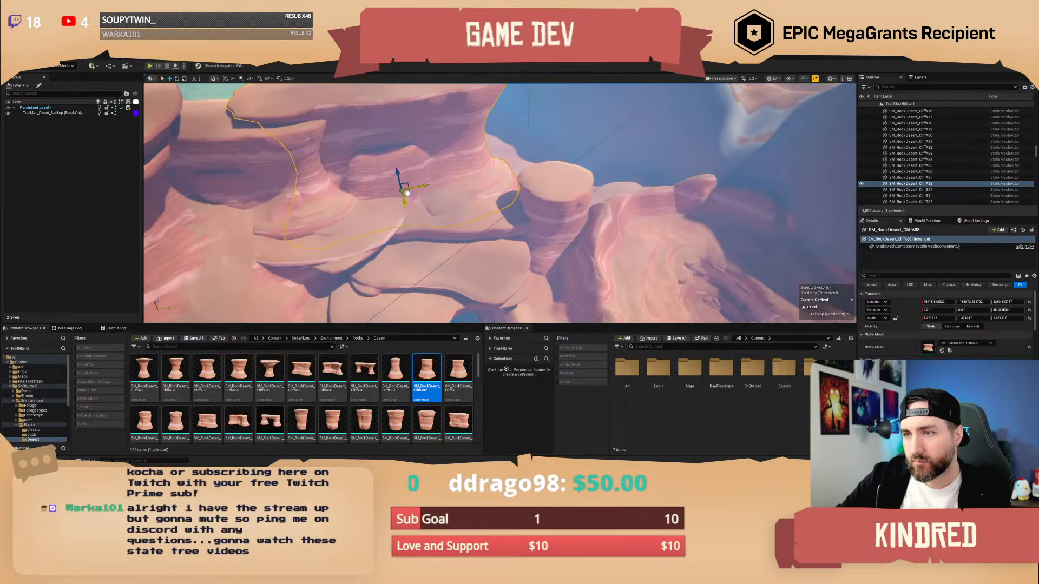
# - Duplicate the enlarged cliff once more and rotate the copy into place behind the round pillar
pyautogui.keyDown('alt'); pyautogui.moveTo(408, 194); pyautogui.dragTo(497, 174); pyautogui.keyUp('alt')
pyautogui.press('e')
pyautogui.press('w')
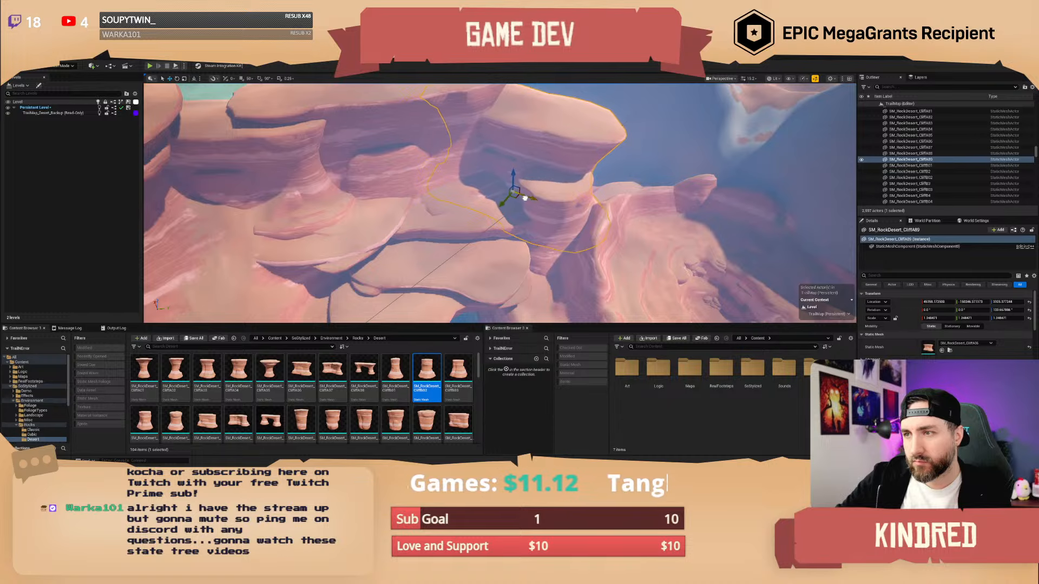
pyautogui.press('Escape')
# - Place a wide desert cliff wall mesh in the opening between the two mesas and rotate it to block the gap
pyautogui.moveTo(525, 198); pyautogui.dragTo(400, 190, button='right')
pyautogui.scroll(2, 465, 162)
pyautogui.scroll(1, 395, 183)
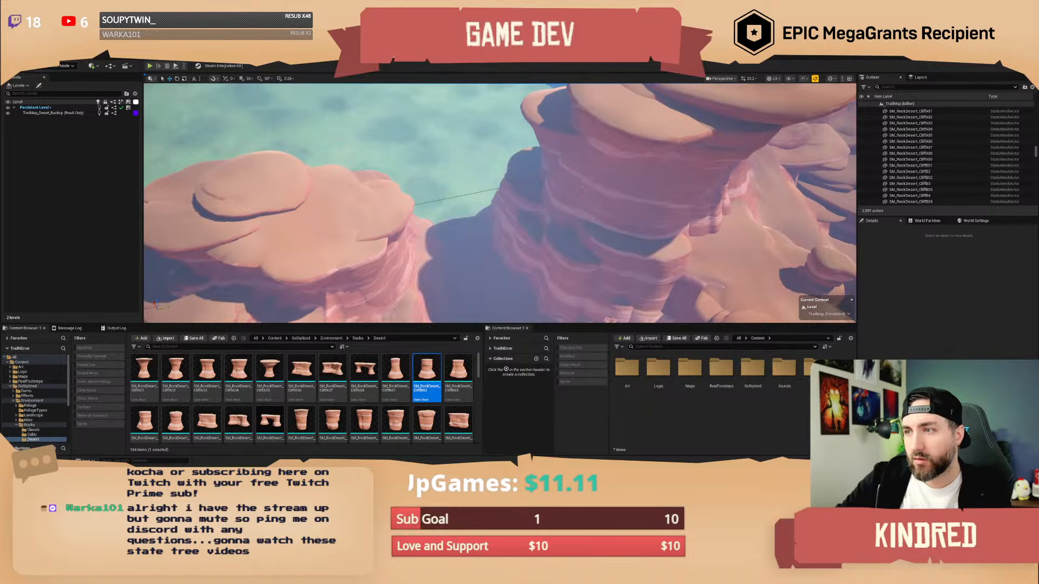
pyautogui.click(582, 190)
pyautogui.moveTo(582, 190); pyautogui.dragTo(584, 251, button='right')
pyautogui.click(524, 186)
pyautogui.click(463, 224)
pyautogui.click(537, 174)
pyautogui.moveTo(459, 421); pyautogui.dragTo(507, 195)
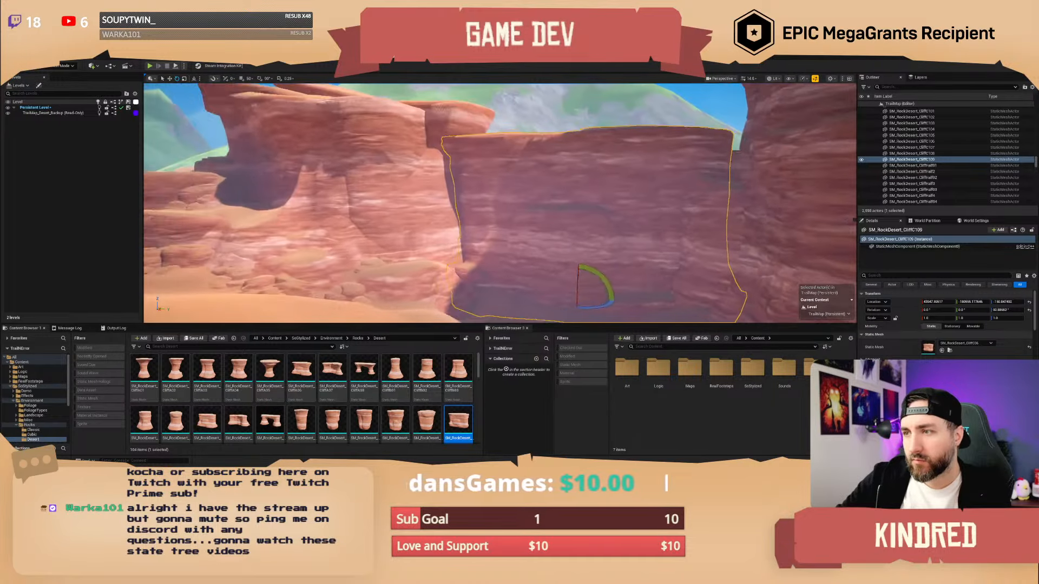
# - Add a second wide cliff wall mesh among the stepped ledges and rotate it to line up with them
pyautogui.moveTo(499, 203); pyautogui.dragTo(536, 336, button='right')
pyautogui.scroll(2, 483, 216)
pyautogui.moveTo(471, 414); pyautogui.dragTo(484, 222)
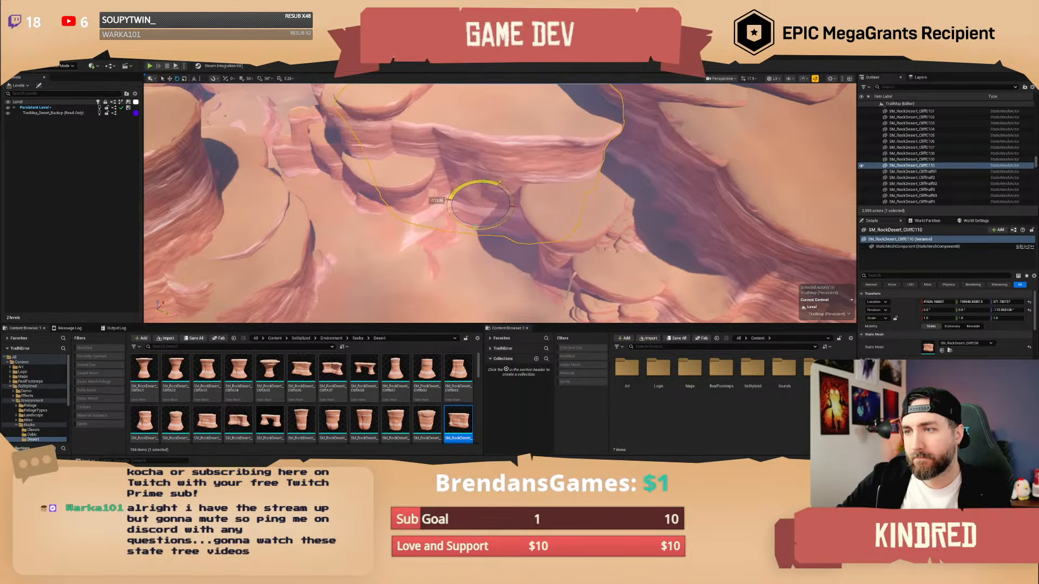
pyautogui.press('Escape')
# - Switch to landscape sculpting with the Flatten tool and enlarge its brush size
pyautogui.moveTo(483, 195)
pyautogui.mouseDown(button='right')
pyautogui.moveTo(454, 195)
pyautogui.moveTo(432, 179)
pyautogui.moveTo(389, 189)
pyautogui.moveTo(379, 211)
pyautogui.moveTo(476, 190)
pyautogui.moveTo(492, 173)
pyautogui.moveTo(411, 206)
pyautogui.moveTo(346, 194)
pyautogui.moveTo(411, 222)
pyautogui.moveTo(398, 187)
pyautogui.moveTo(474, 196)
pyautogui.mouseUp(button='right')
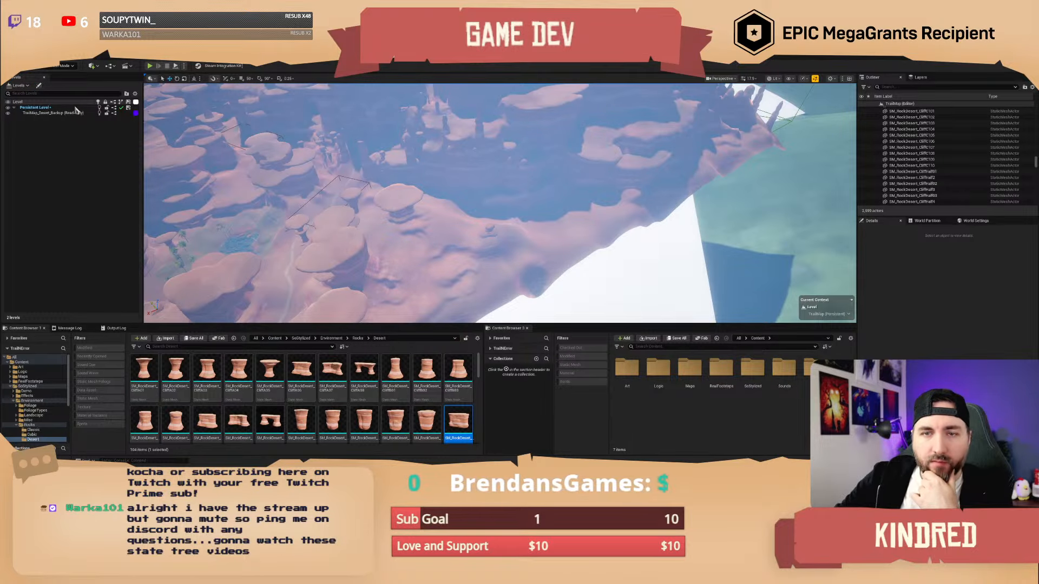
pyautogui.hotkey('shift', '2')
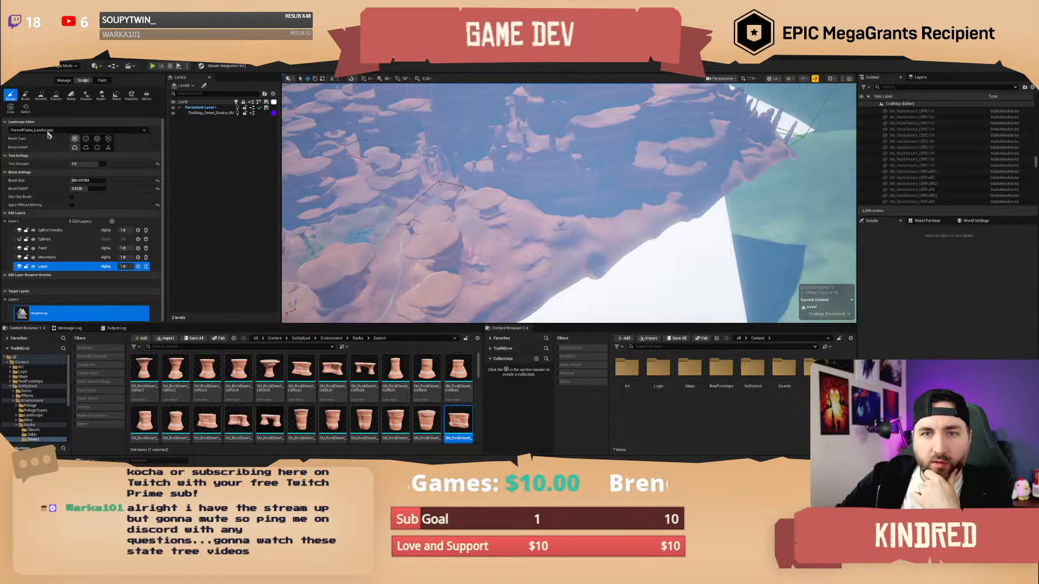
pyautogui.click(56, 95)
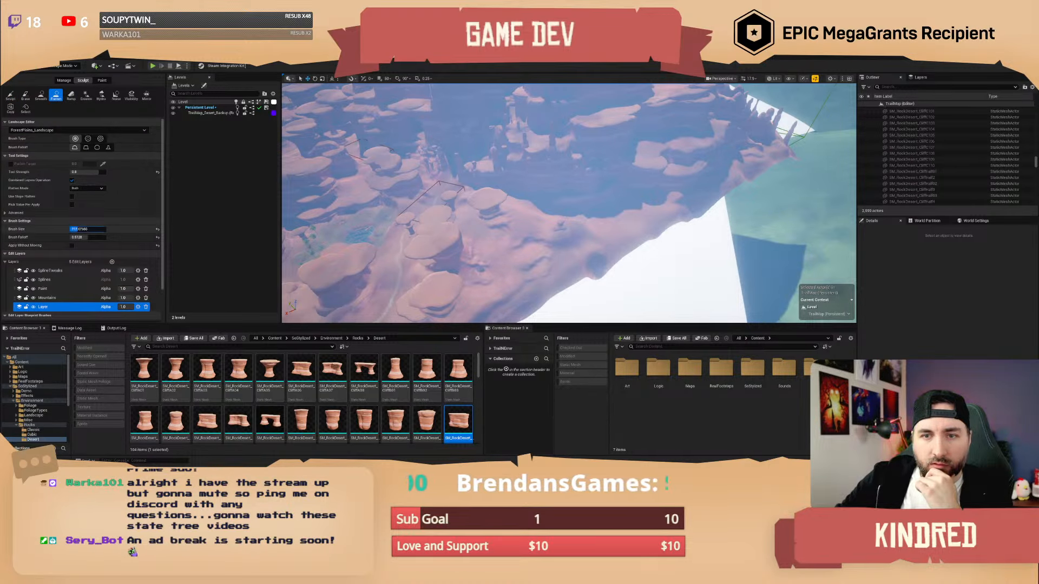
pyautogui.click(86, 229)
pyautogui.moveTo(89, 229); pyautogui.dragTo(91, 229)
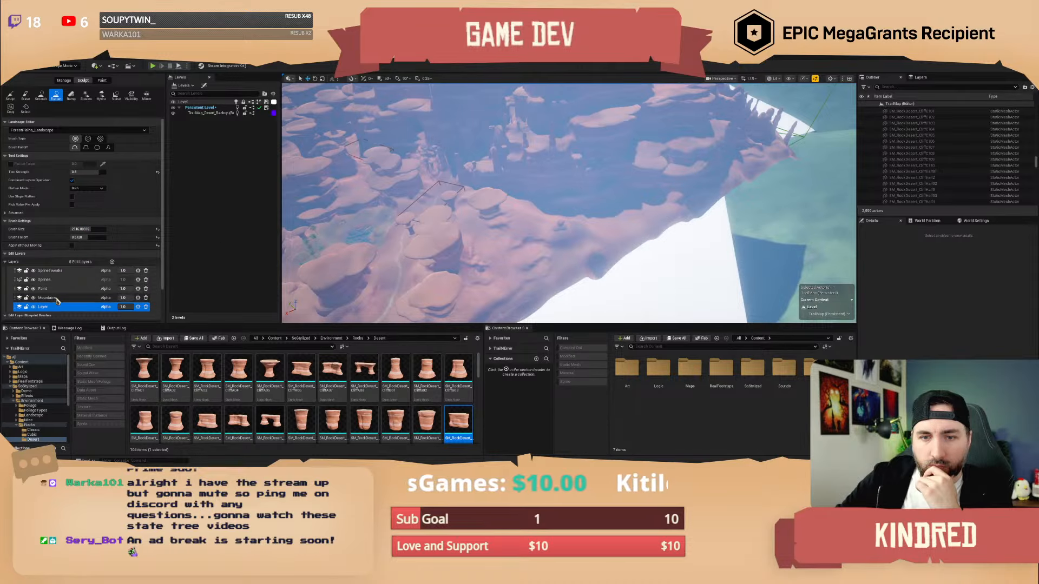
# - Set Desert_Landscape as the landscape to sculpt and make its SculptLayer the active edit layer
pyautogui.click(56, 297)
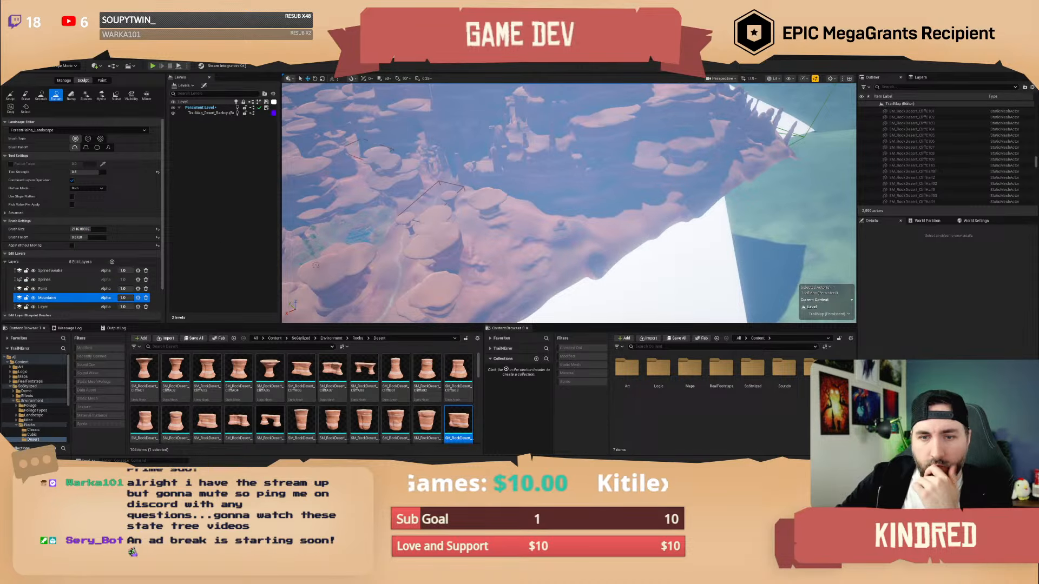
pyautogui.click(37, 131)
pyautogui.click(32, 141)
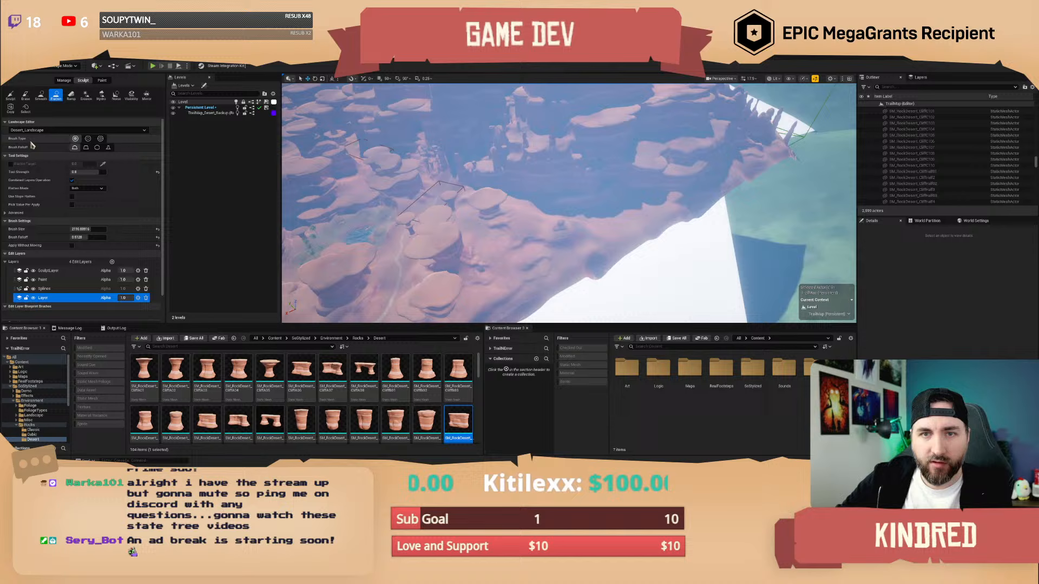
pyautogui.click(50, 270)
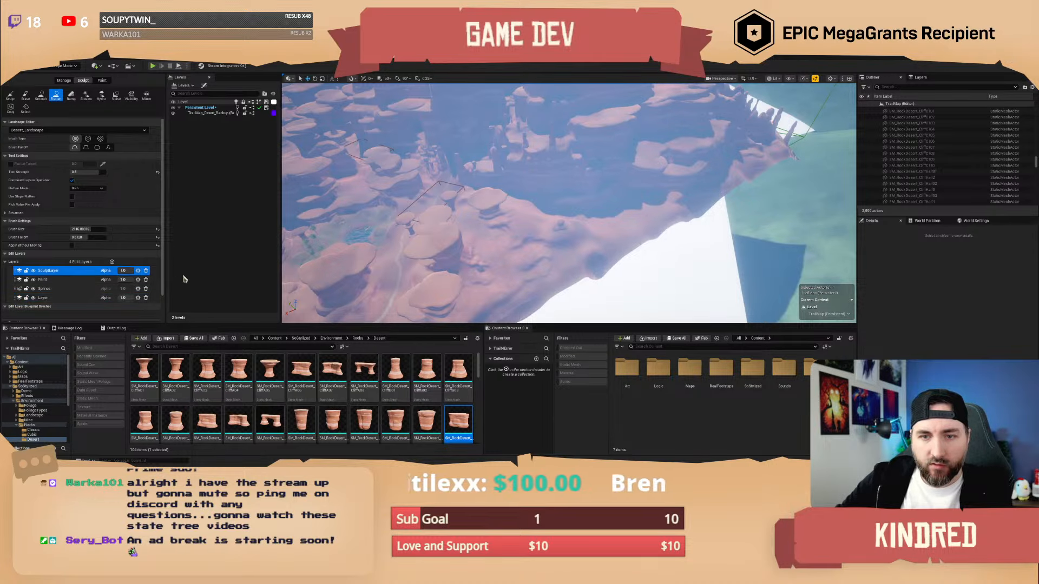
pyautogui.moveTo(568, 204); pyautogui.dragTo(547, 204, button='right')
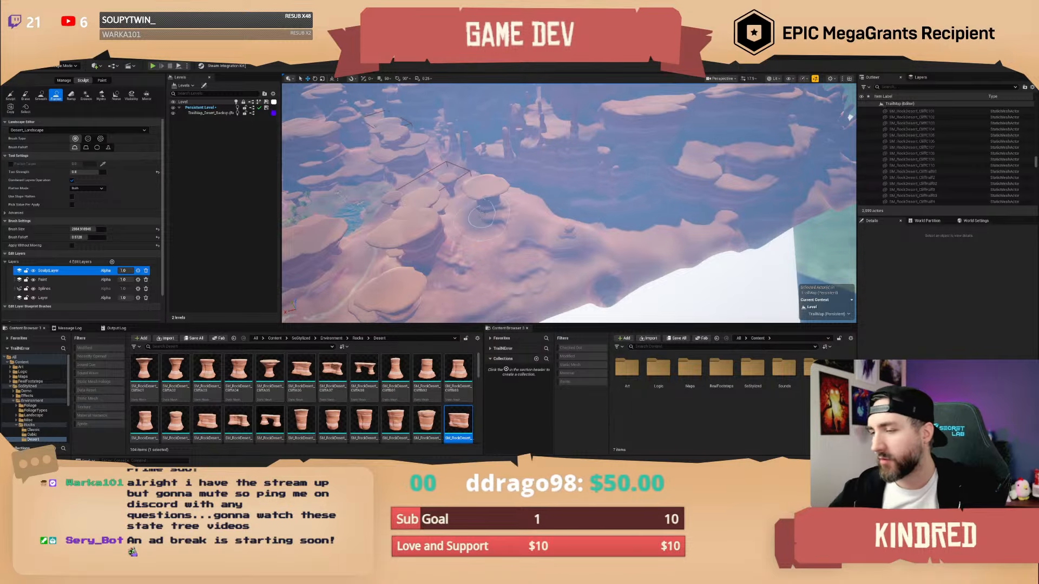
pyautogui.moveTo(482, 212); pyautogui.dragTo(582, 186, button='right')
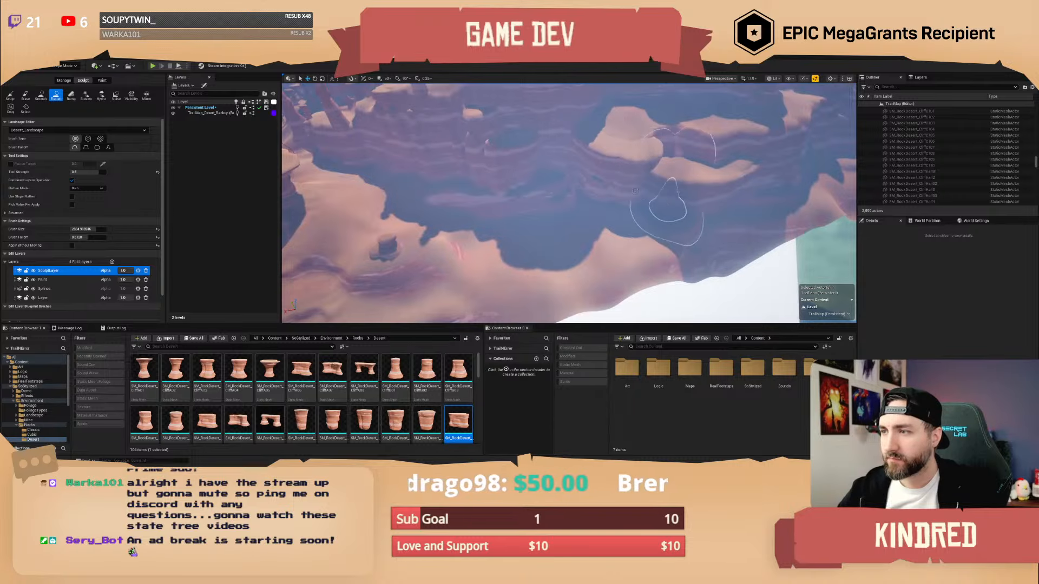
pyautogui.moveTo(632, 135)
pyautogui.mouseDown()
pyautogui.moveTo(619, 178)
pyautogui.moveTo(507, 221)
pyautogui.moveTo(479, 181)
pyautogui.mouseUp()
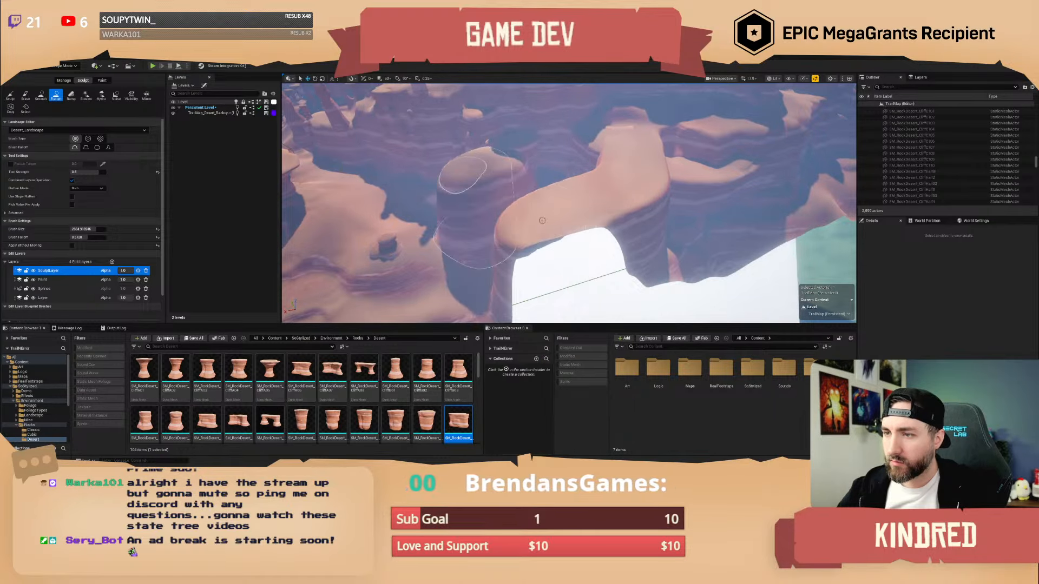
pyautogui.moveTo(478, 181)
pyautogui.mouseDown(button='right')
pyautogui.moveTo(583, 212)
pyautogui.moveTo(508, 199)
pyautogui.mouseUp(button='right')
pyautogui.hotkey('ctrl', 'z')
pyautogui.hotkey('ctrl', 'z')
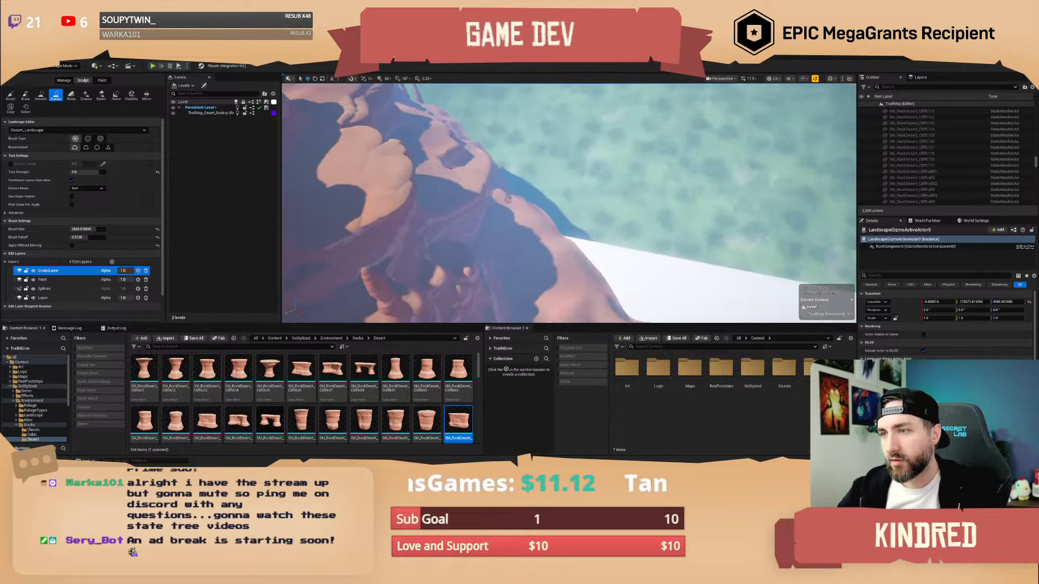
# - Flatten the ridge along the landscape's outer edge, working along the canyon rim beside the open gap
pyautogui.moveTo(508, 199)
pyautogui.mouseDown()
pyautogui.moveTo(465, 179)
pyautogui.moveTo(487, 208)
pyautogui.moveTo(513, 173)
pyautogui.moveTo(537, 210)
pyautogui.moveTo(476, 180)
pyautogui.mouseUp()
pyautogui.moveTo(476, 180); pyautogui.dragTo(460, 183, button='right')
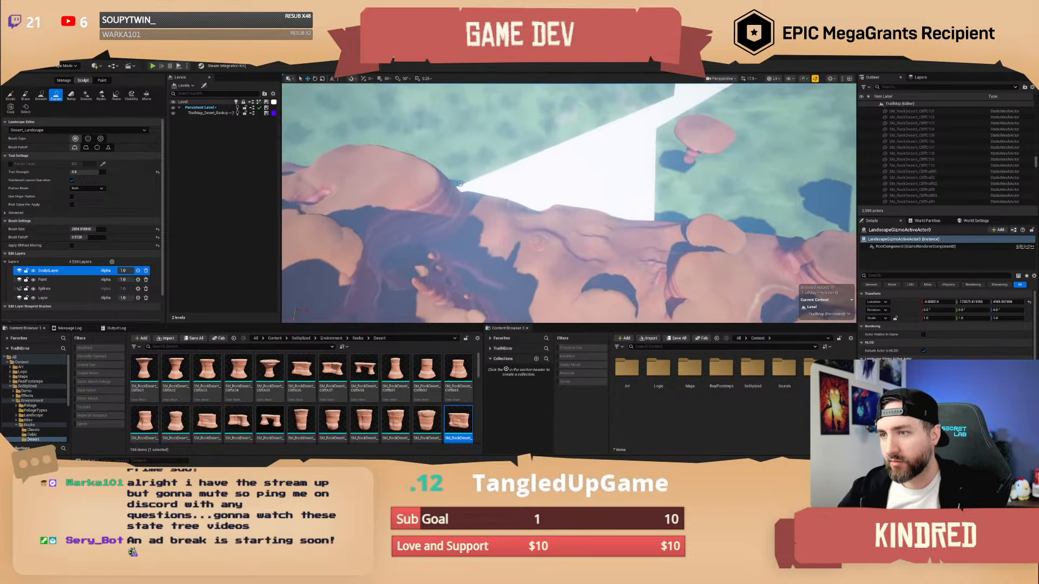
pyautogui.moveTo(460, 183)
pyautogui.mouseDown()
pyautogui.moveTo(430, 178)
pyautogui.moveTo(507, 177)
pyautogui.moveTo(541, 194)
pyautogui.moveTo(673, 219)
pyautogui.moveTo(680, 233)
pyautogui.mouseUp()
pyautogui.moveTo(680, 241)
pyautogui.mouseDown(button='right')
pyautogui.moveTo(769, 249)
pyautogui.moveTo(828, 225)
pyautogui.mouseUp(button='right')
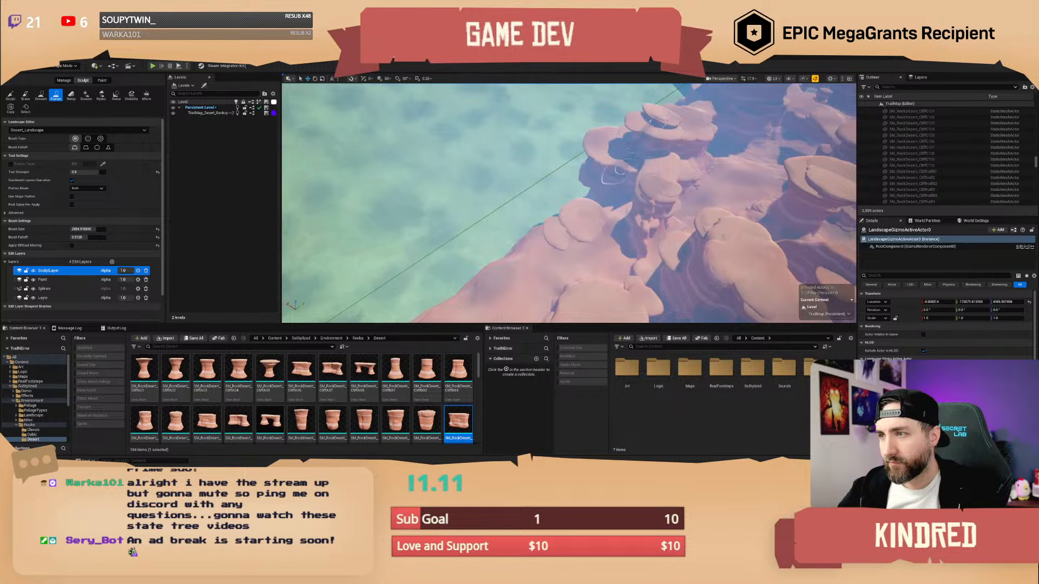
# - Extend the flattened plateau along the outer rim behind the mesas to form a continuous curved wall
pyautogui.moveTo(627, 145)
pyautogui.mouseDown()
pyautogui.moveTo(574, 210)
pyautogui.moveTo(666, 141)
pyautogui.moveTo(514, 233)
pyautogui.moveTo(588, 228)
pyautogui.moveTo(594, 248)
pyautogui.moveTo(663, 132)
pyautogui.moveTo(633, 136)
pyautogui.moveTo(569, 174)
pyautogui.mouseUp()
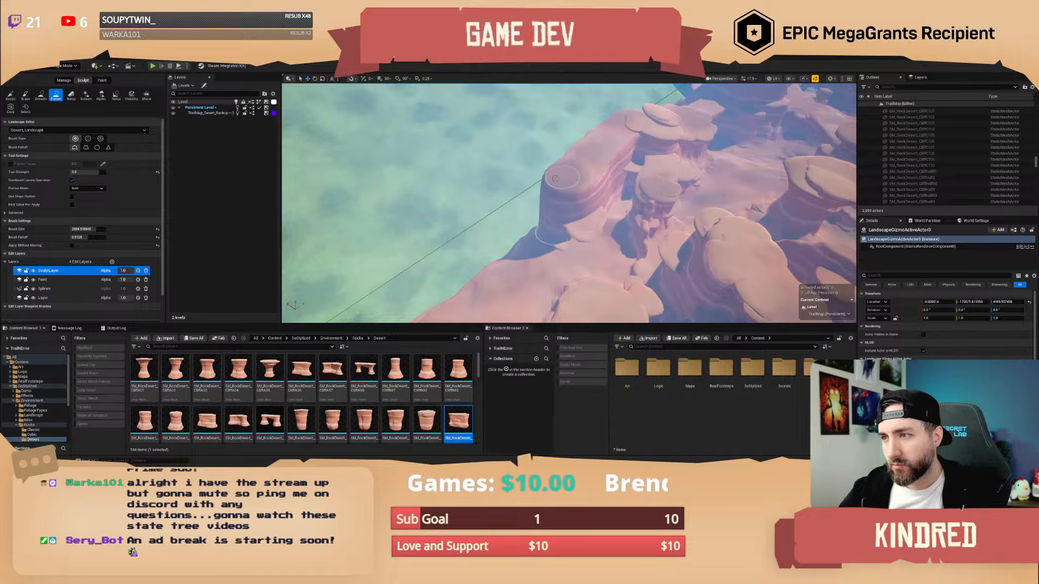
pyautogui.moveTo(513, 192); pyautogui.dragTo(408, 241)
pyautogui.moveTo(454, 270); pyautogui.dragTo(400, 303, button='right')
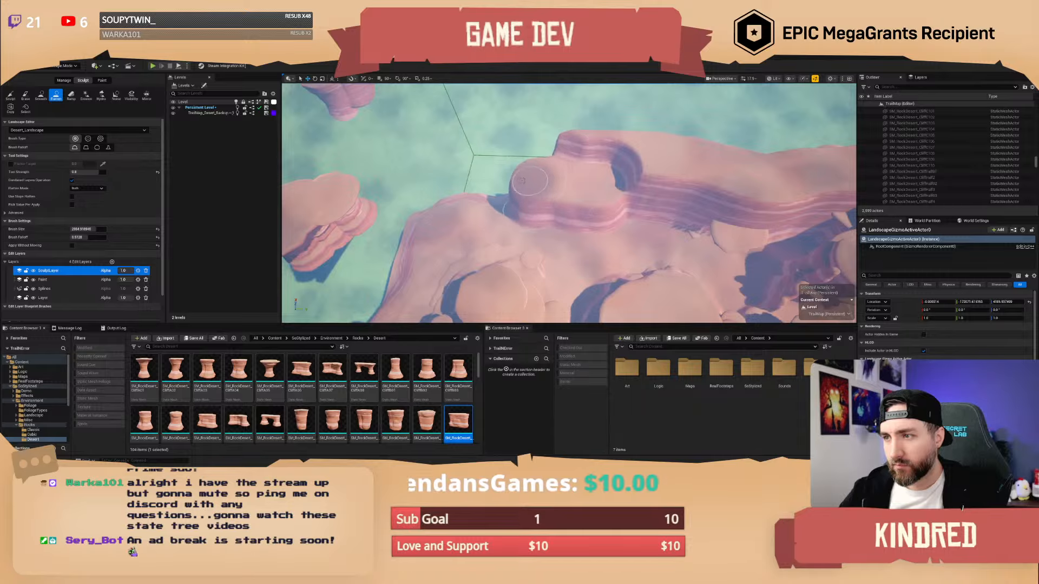
pyautogui.moveTo(505, 177); pyautogui.dragTo(405, 152, button='right')
pyautogui.scroll(1, 505, 176)
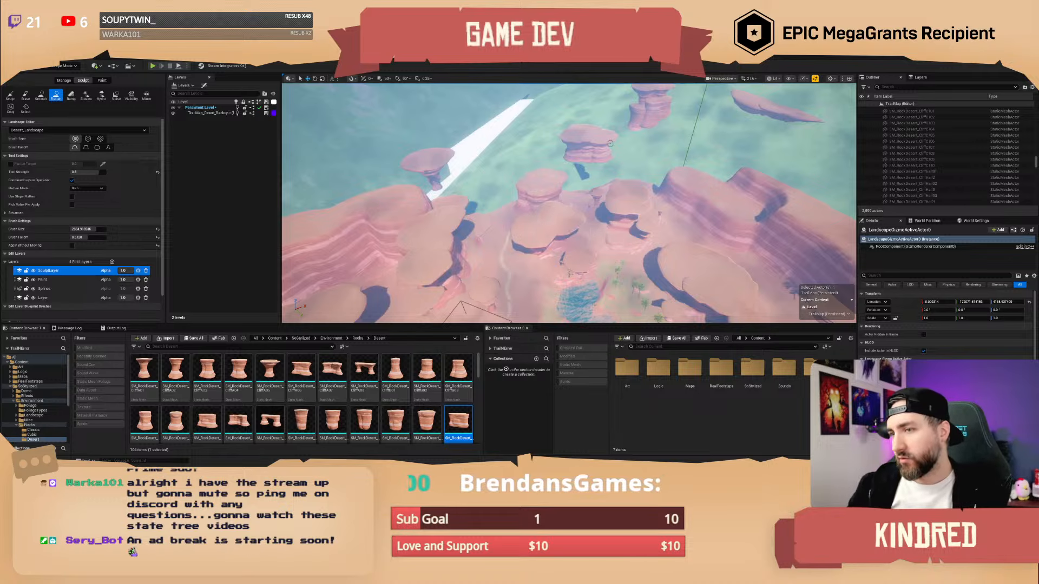
pyautogui.moveTo(568, 203); pyautogui.dragTo(514, 203, button='right')
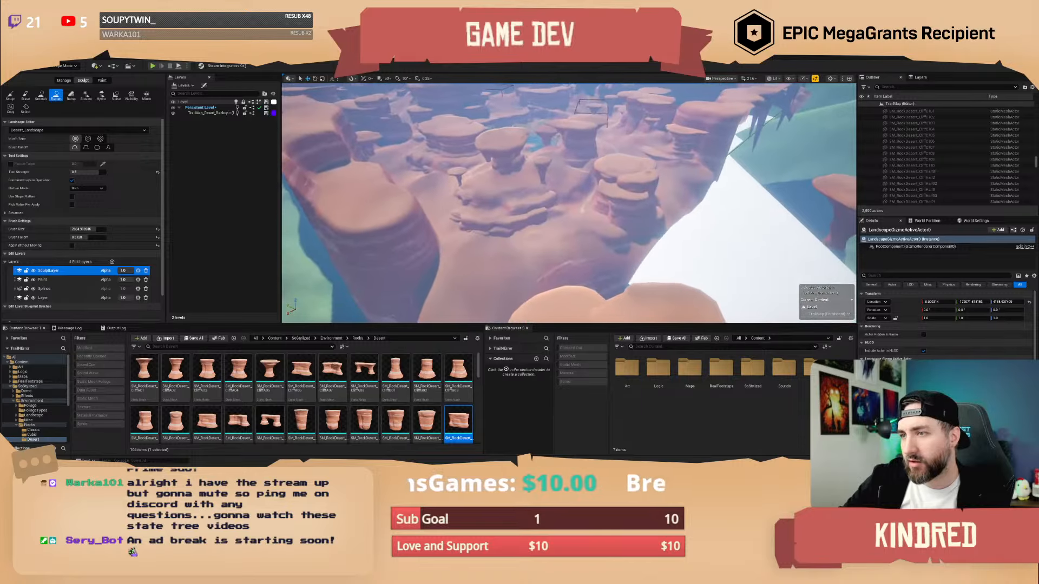
pyautogui.press('w')
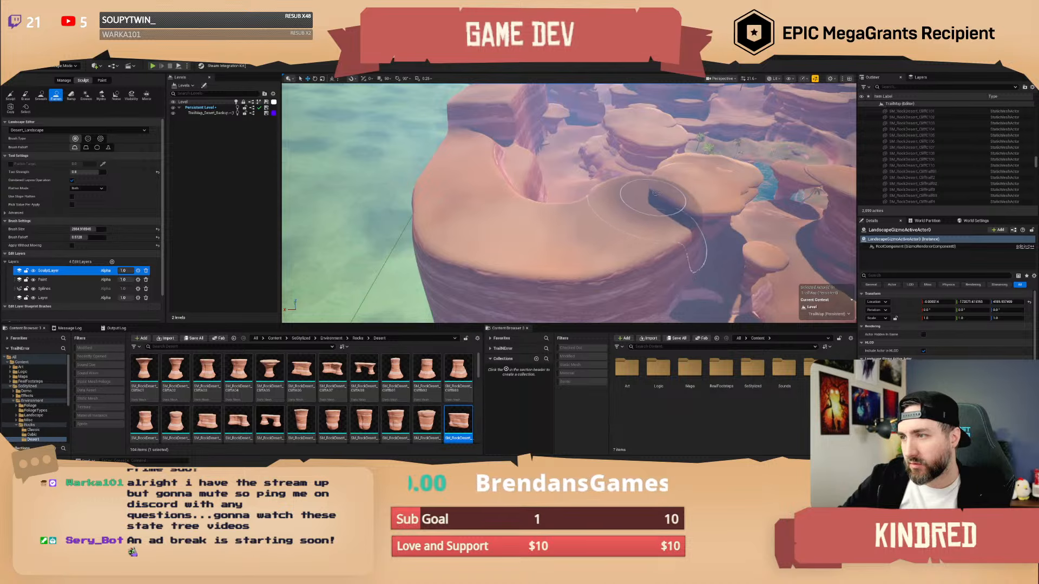
pyautogui.moveTo(656, 192)
pyautogui.mouseDown(button='right')
pyautogui.moveTo(853, 184)
pyautogui.moveTo(830, 206)
pyautogui.mouseUp(button='right')
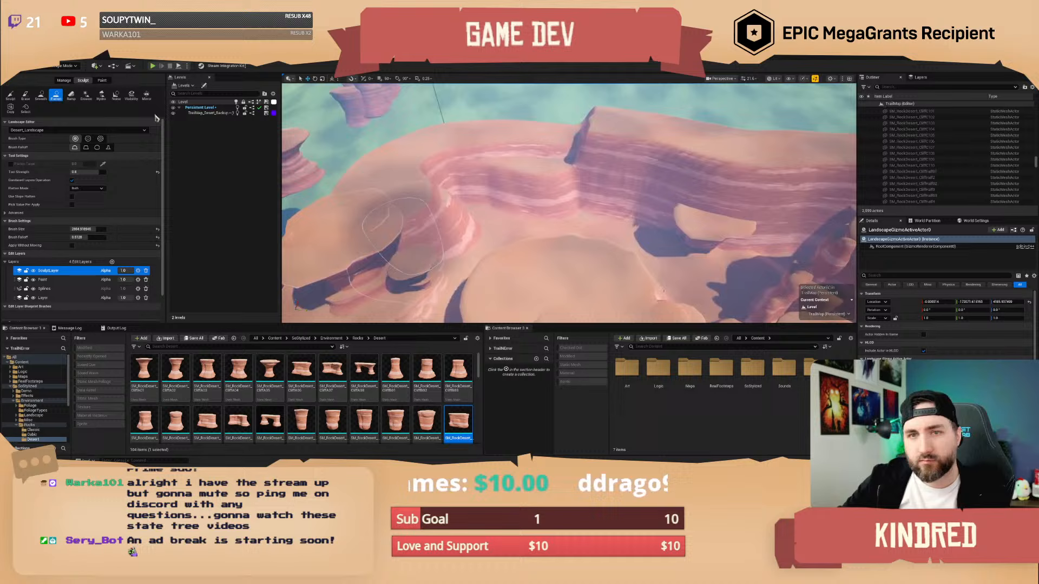
# - Switch to the Sculpt tool with a smaller brush and raise rounded mounds along the flat rim top
pyautogui.click(11, 95)
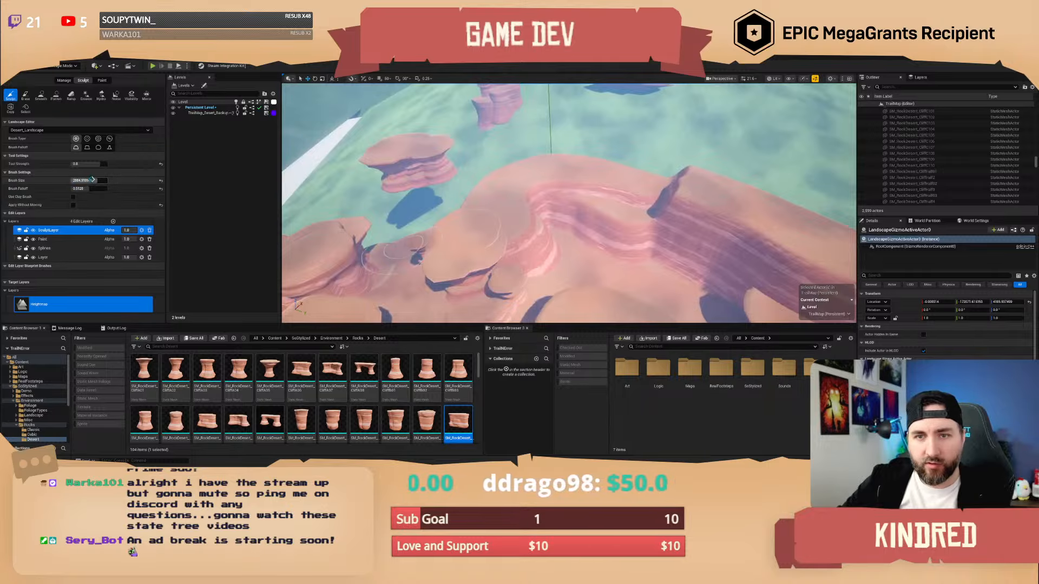
pyautogui.moveTo(92, 179); pyautogui.dragTo(82, 179)
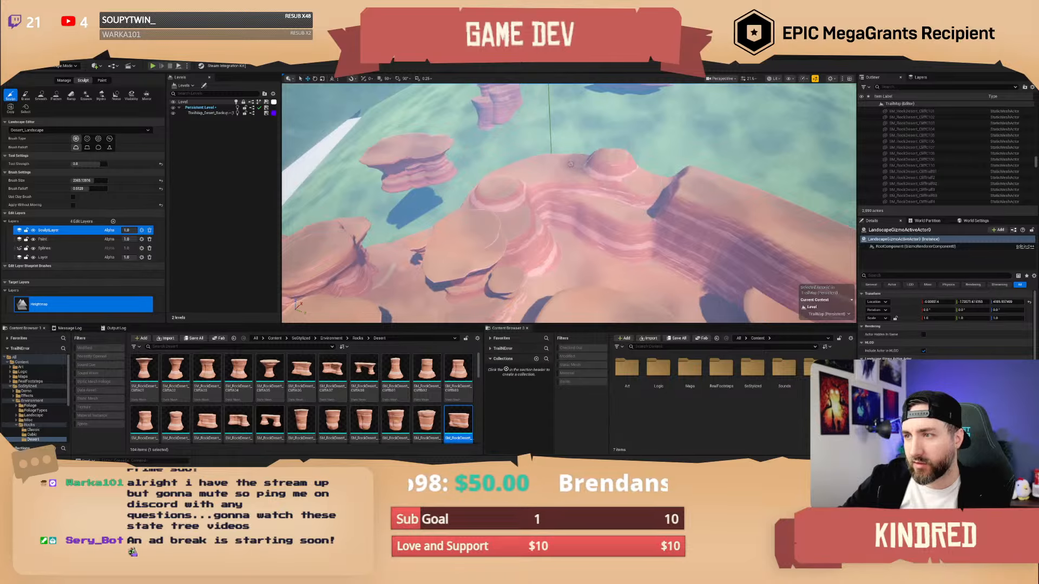
pyautogui.moveTo(643, 203); pyautogui.dragTo(510, 169, button='right')
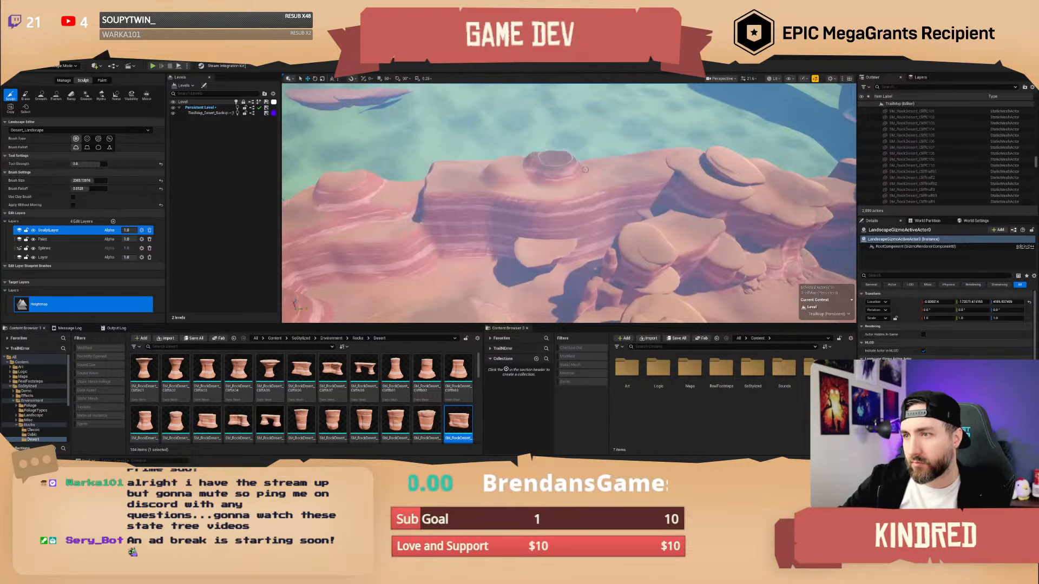
pyautogui.moveTo(610, 171)
pyautogui.mouseDown(button='right')
pyautogui.moveTo(663, 180)
pyautogui.moveTo(649, 195)
pyautogui.moveTo(543, 204)
pyautogui.moveTo(520, 180)
pyautogui.mouseUp(button='right')
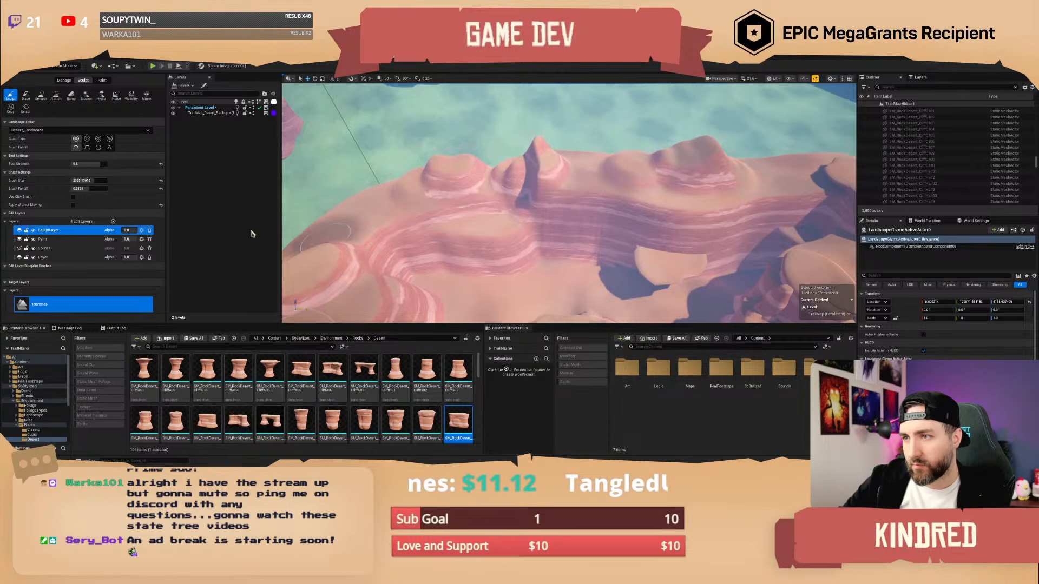
# - Switch to the Smooth tool and soften the raised mounds along the rim wall
pyautogui.click(39, 99)
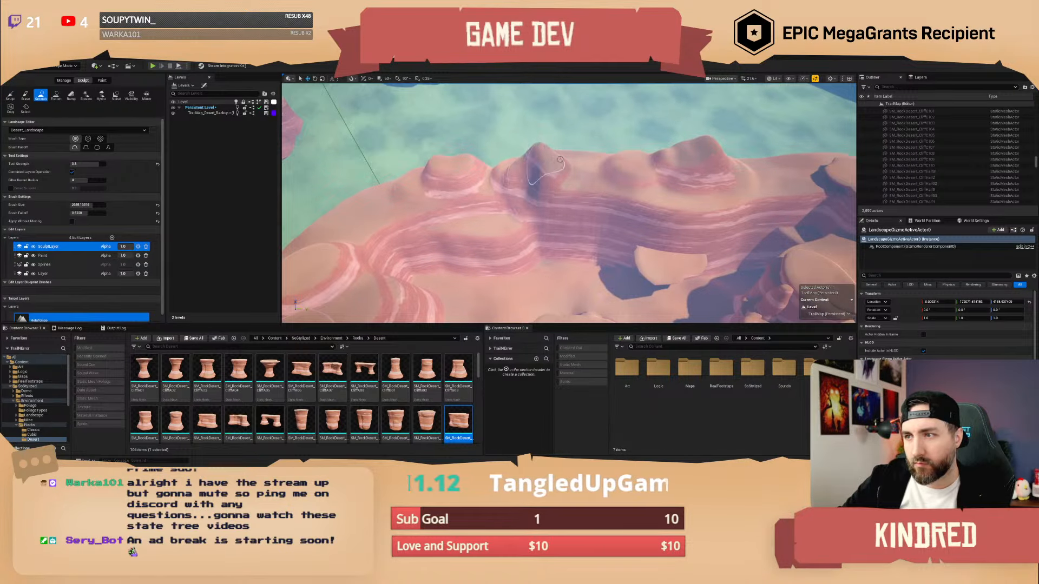
pyautogui.moveTo(635, 168)
pyautogui.mouseDown()
pyautogui.moveTo(722, 170)
pyautogui.moveTo(739, 219)
pyautogui.moveTo(607, 217)
pyautogui.moveTo(620, 234)
pyautogui.mouseUp()
pyautogui.moveTo(621, 235); pyautogui.dragTo(596, 166, button='right')
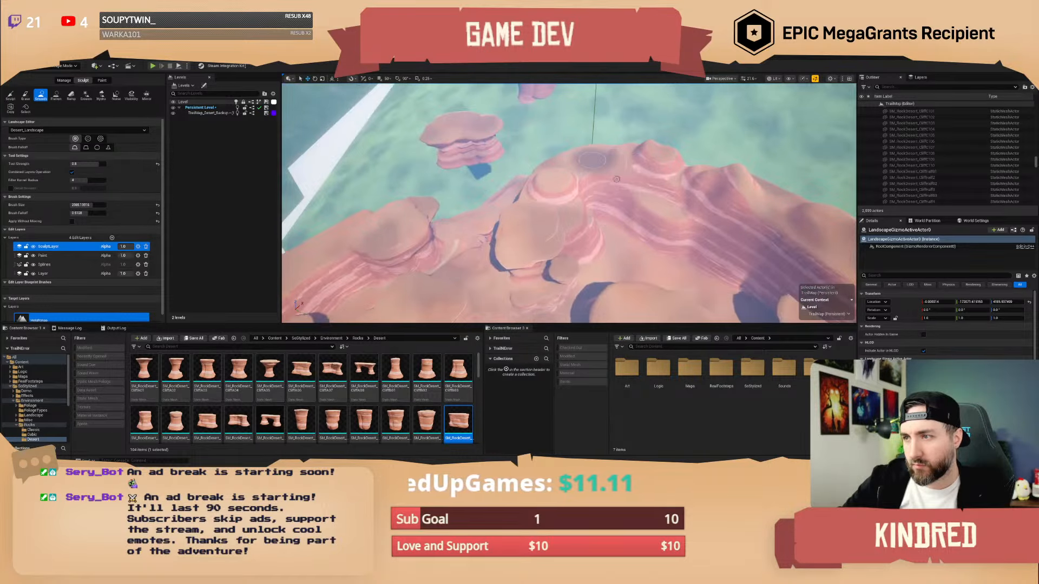
pyautogui.moveTo(652, 234); pyautogui.dragTo(628, 194, button='right')
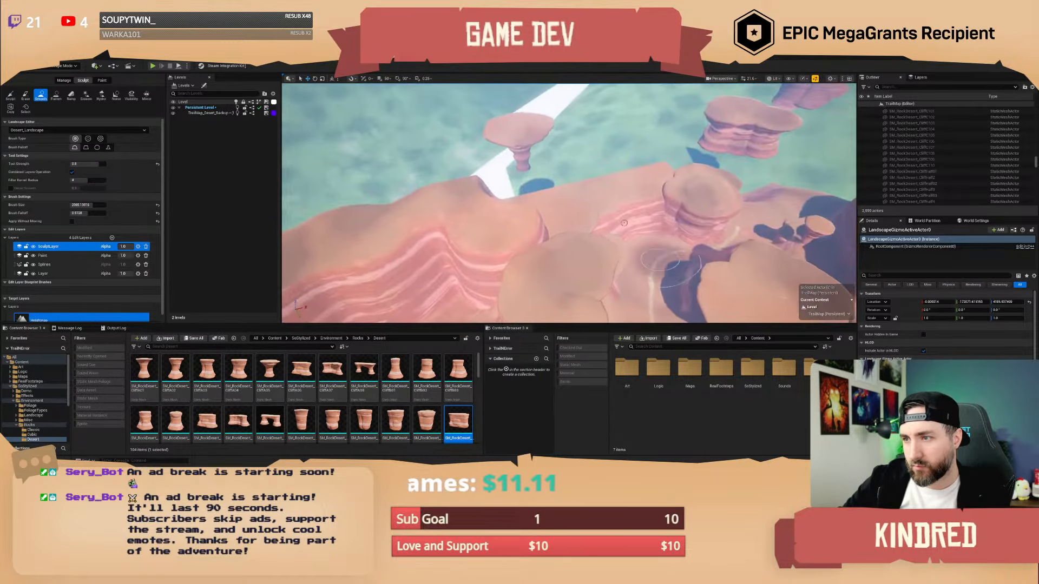
pyautogui.moveTo(628, 195)
pyautogui.mouseDown()
pyautogui.moveTo(641, 190)
pyautogui.moveTo(622, 211)
pyautogui.mouseUp()
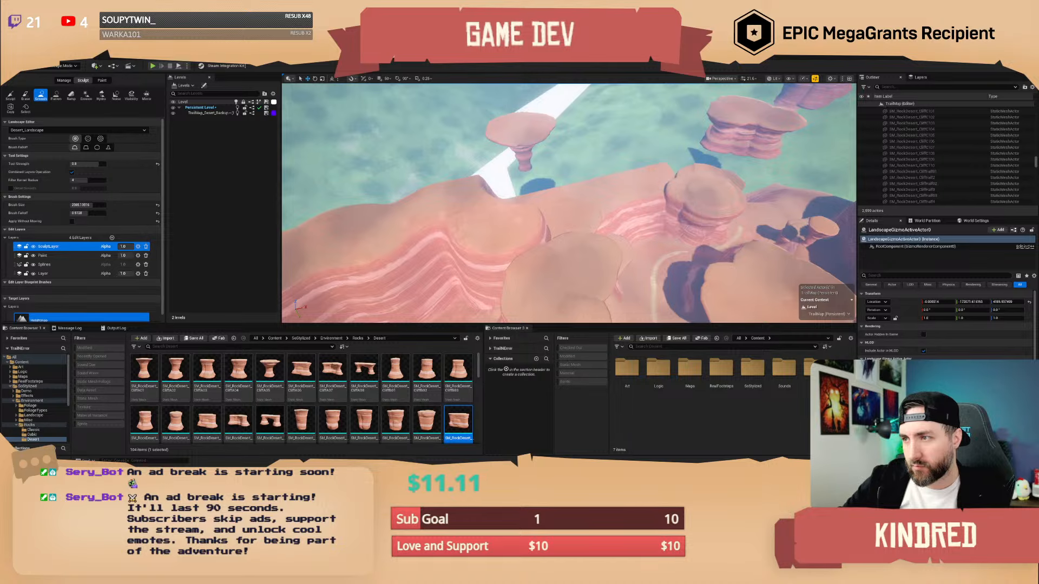
# - Return to the Sculpt tool and raise more mounds farther along the rim wall above the rock spires
pyautogui.moveTo(622, 211); pyautogui.dragTo(401, 246, button='right')
pyautogui.click(10, 95)
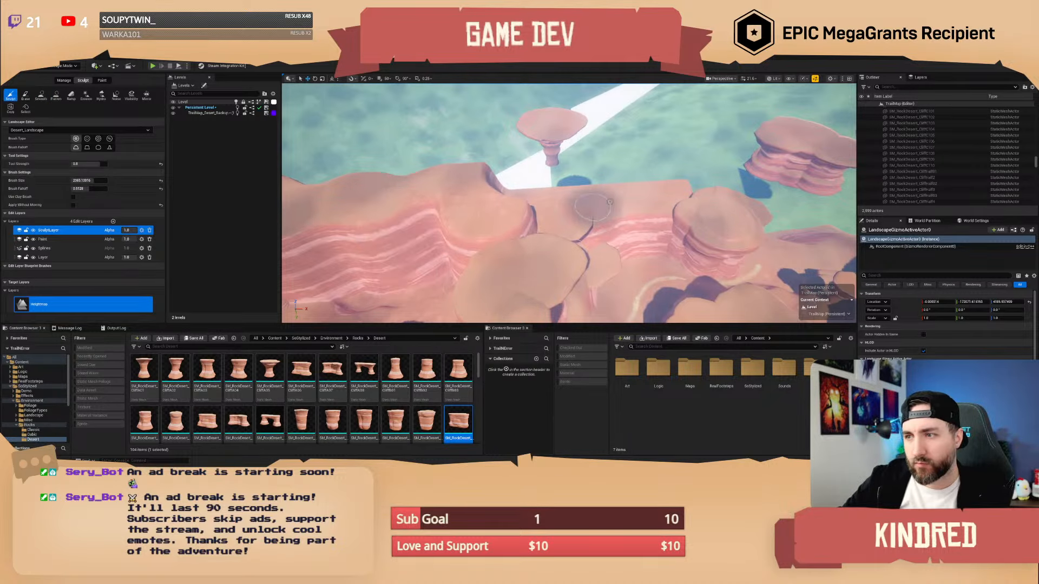
pyautogui.moveTo(641, 228)
pyautogui.mouseDown(button='right')
pyautogui.moveTo(595, 227)
pyautogui.moveTo(582, 190)
pyautogui.moveTo(534, 172)
pyautogui.mouseUp(button='right')
pyautogui.moveTo(534, 172)
pyautogui.mouseDown()
pyautogui.moveTo(563, 163)
pyautogui.moveTo(593, 184)
pyautogui.mouseUp()
pyautogui.moveTo(593, 184); pyautogui.dragTo(527, 174, button='right')
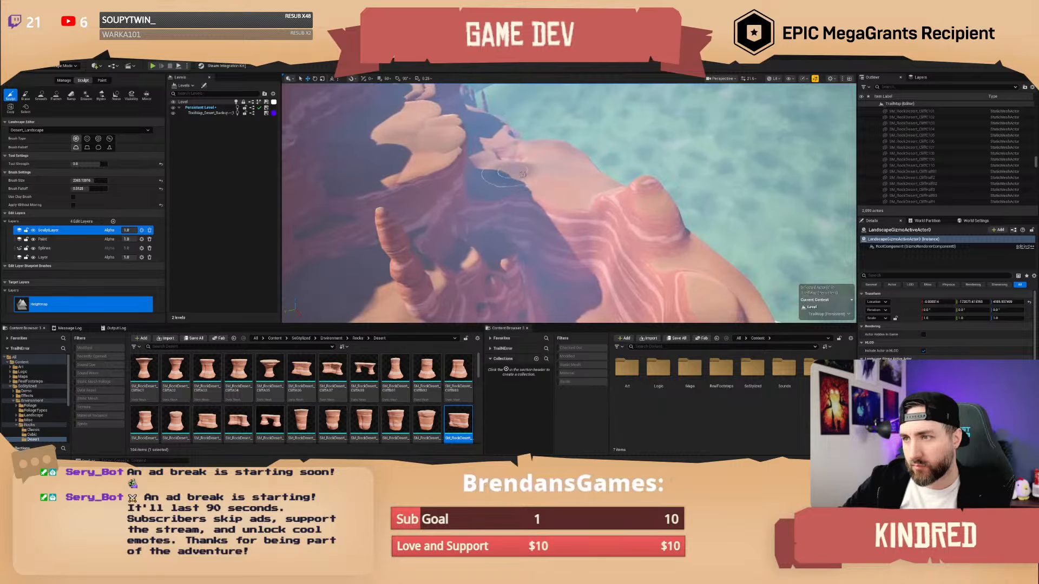
pyautogui.moveTo(528, 173); pyautogui.dragTo(535, 165)
pyautogui.moveTo(552, 179)
pyautogui.mouseDown(button='right')
pyautogui.moveTo(562, 187)
pyautogui.moveTo(482, 175)
pyautogui.mouseUp(button='right')
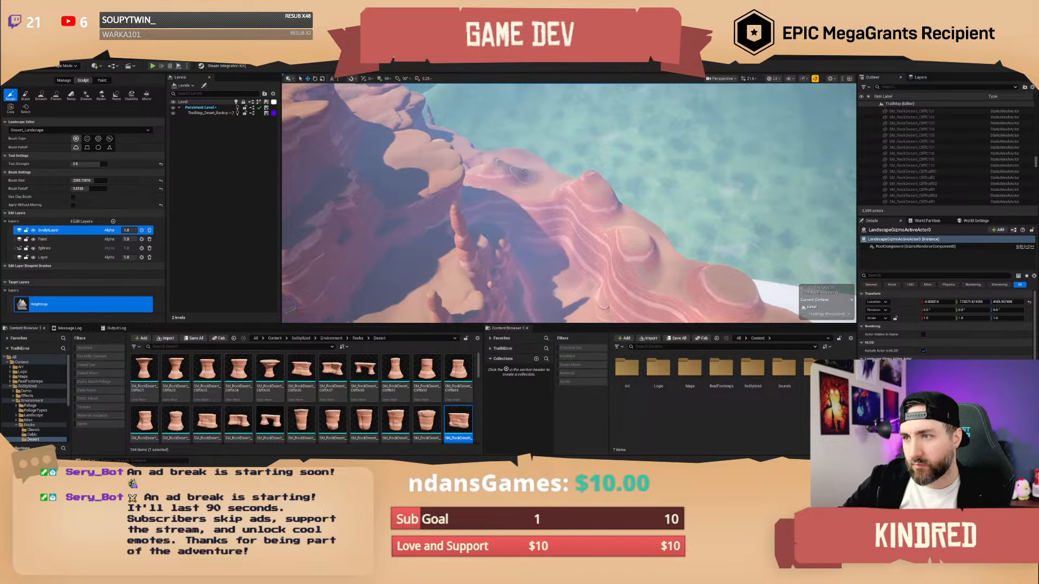
# - Smooth the newly raised mounds and slopes along the striped rim wall
pyautogui.click(56, 96)
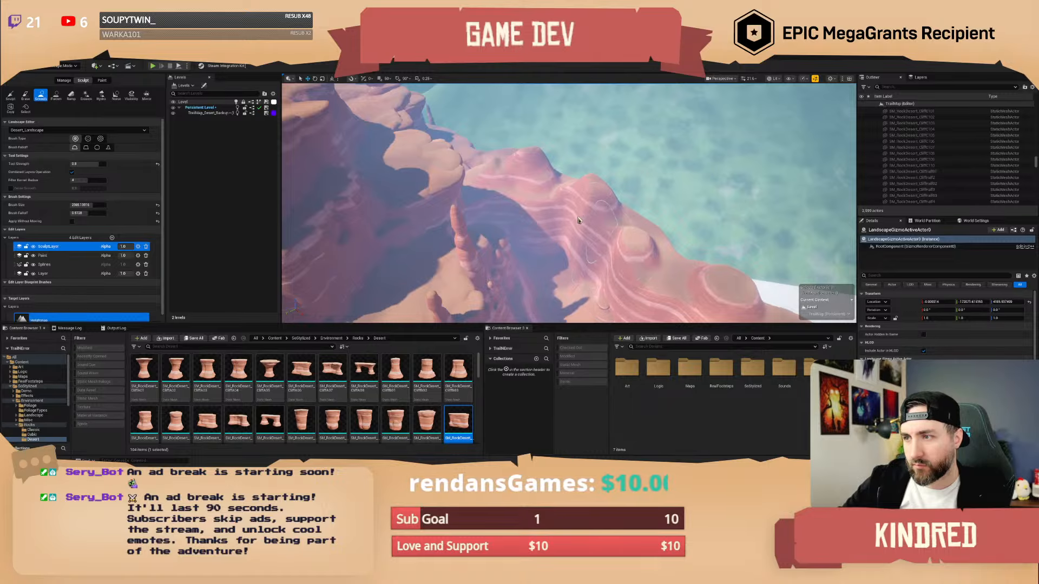
pyautogui.moveTo(576, 255); pyautogui.dragTo(569, 243, button='right')
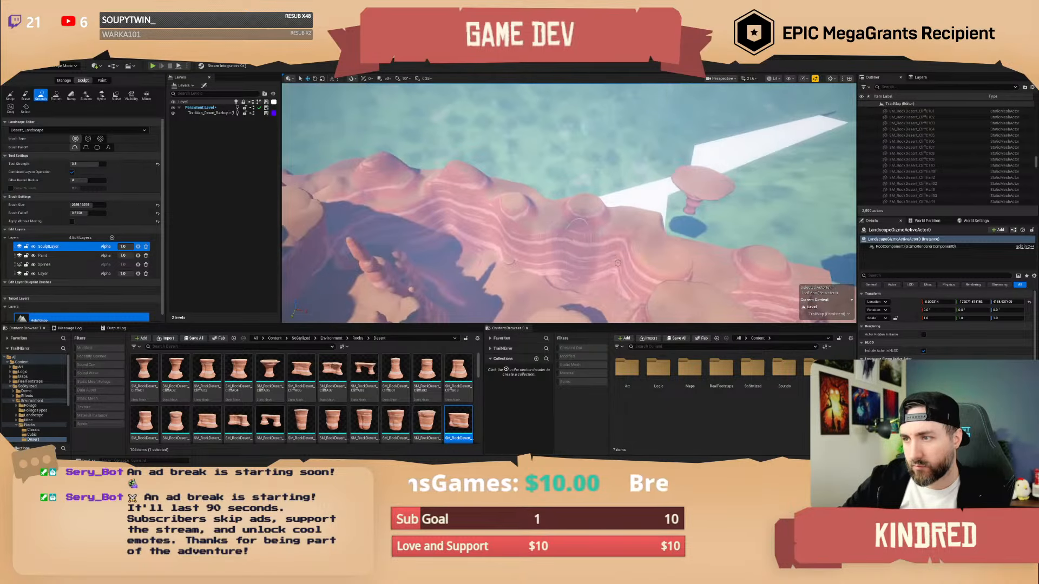
pyautogui.moveTo(665, 223); pyautogui.dragTo(586, 211, button='right')
pyautogui.moveTo(651, 251); pyautogui.dragTo(643, 214, button='right')
pyautogui.scroll(-3, 649, 222)
# - Switch back to the Flatten tool and reduce its brush size
pyautogui.click(55, 96)
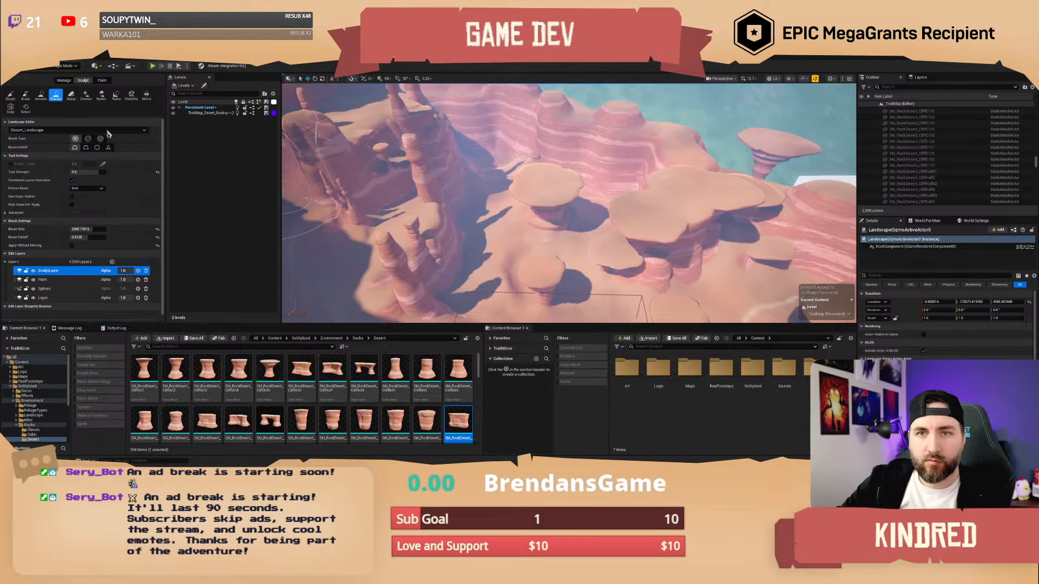
pyautogui.moveTo(497, 238); pyautogui.dragTo(518, 244, button='right')
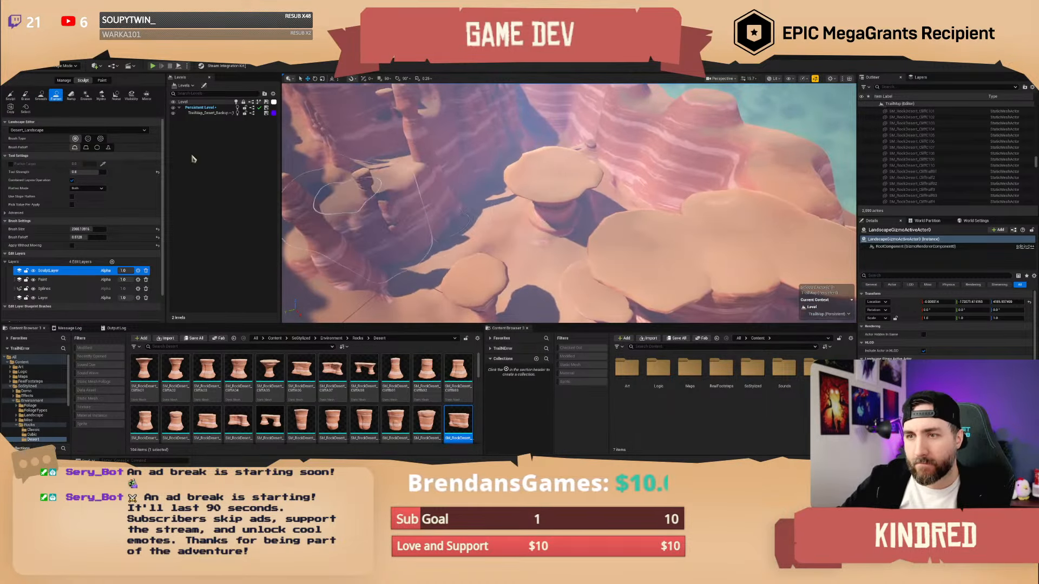
pyautogui.moveTo(92, 229); pyautogui.dragTo(87, 229)
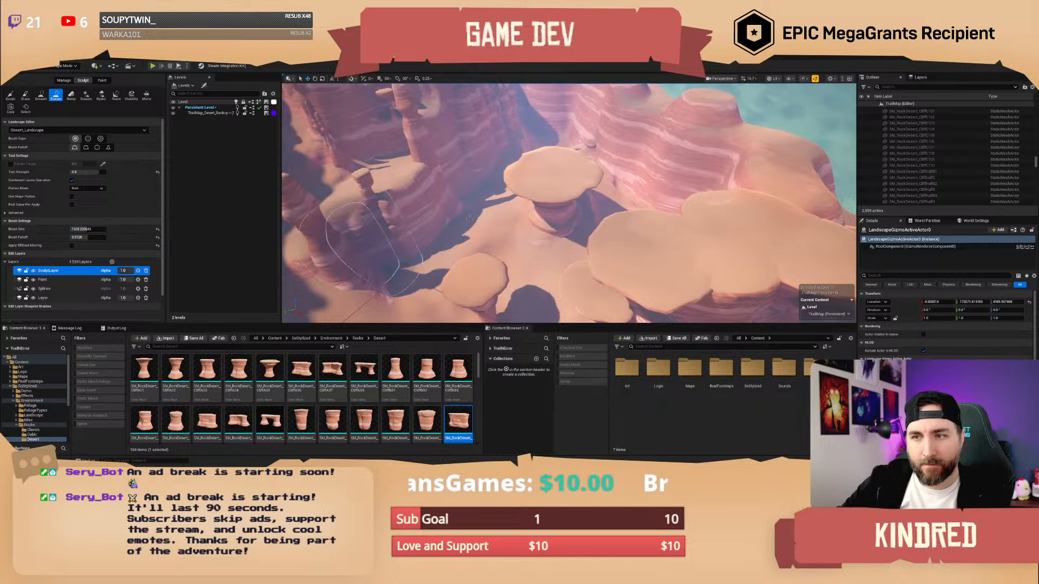
# - Examine the canyon behind the new rim wall, including its rock spires, floor and side walls
pyautogui.press('s')
pyautogui.moveTo(646, 223); pyautogui.dragTo(646, 178, button='right')
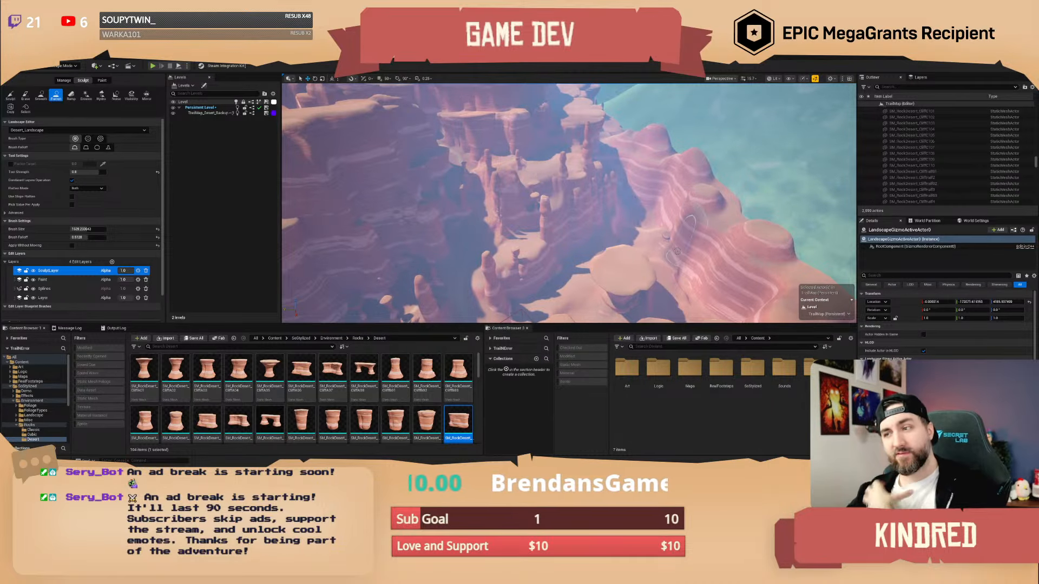
pyautogui.moveTo(647, 223)
pyautogui.mouseDown(button='right')
pyautogui.moveTo(616, 215)
pyautogui.moveTo(665, 233)
pyautogui.moveTo(746, 208)
pyautogui.moveTo(719, 206)
pyautogui.moveTo(730, 189)
pyautogui.moveTo(735, 211)
pyautogui.moveTo(704, 233)
pyautogui.moveTo(676, 209)
pyautogui.moveTo(649, 208)
pyautogui.moveTo(595, 238)
pyautogui.moveTo(514, 216)
pyautogui.moveTo(606, 197)
pyautogui.mouseUp(button='right')
pyautogui.press('w')
pyautogui.scroll(-3, 665, 232)
pyautogui.press('w')
pyautogui.scroll(-3, 733, 192)
pyautogui.press('w')
pyautogui.scroll(1, 649, 209)
pyautogui.press('s')
pyautogui.scroll(2, 558, 232)
pyautogui.press('w')
pyautogui.scroll(1, 574, 206)
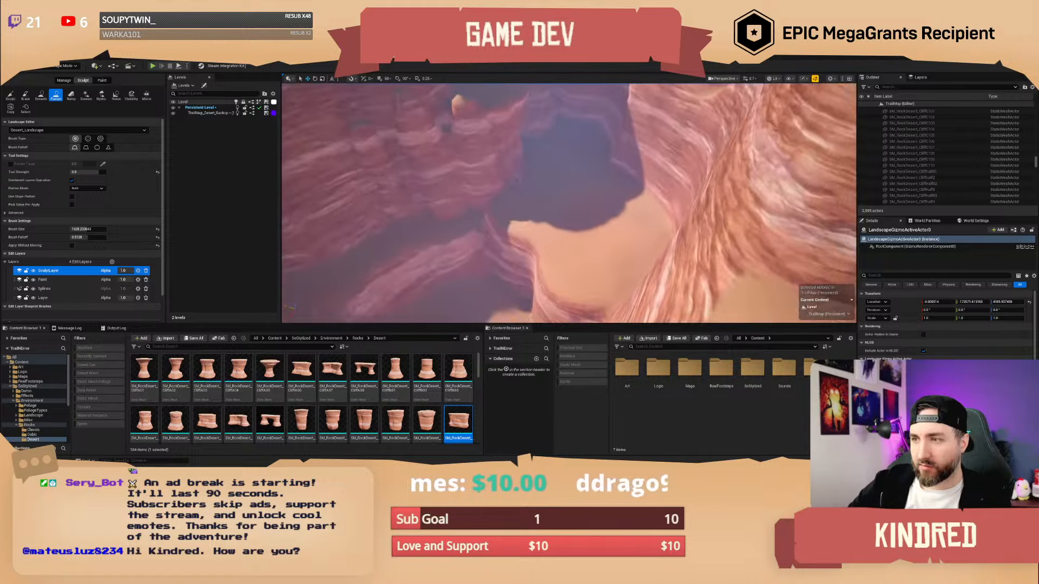
# - Inspect the sandy ledges and narrow canyon passage, and the landscape's outer edge from above
pyautogui.moveTo(568, 203); pyautogui.dragTo(547, 259, button='right')
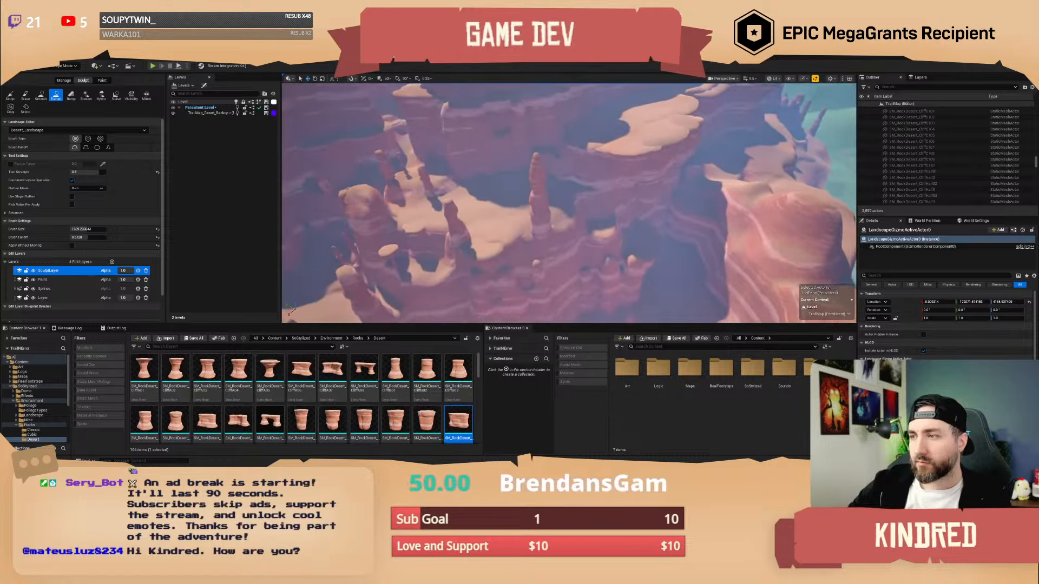
pyautogui.moveTo(568, 204); pyautogui.dragTo(507, 197, button='right')
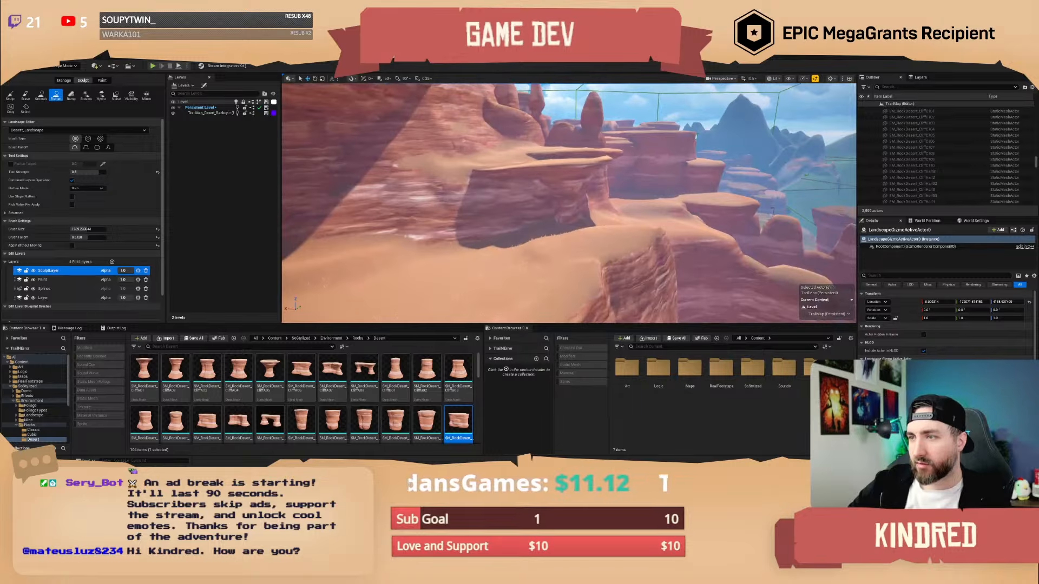
pyautogui.moveTo(568, 204); pyautogui.dragTo(492, 201, button='right')
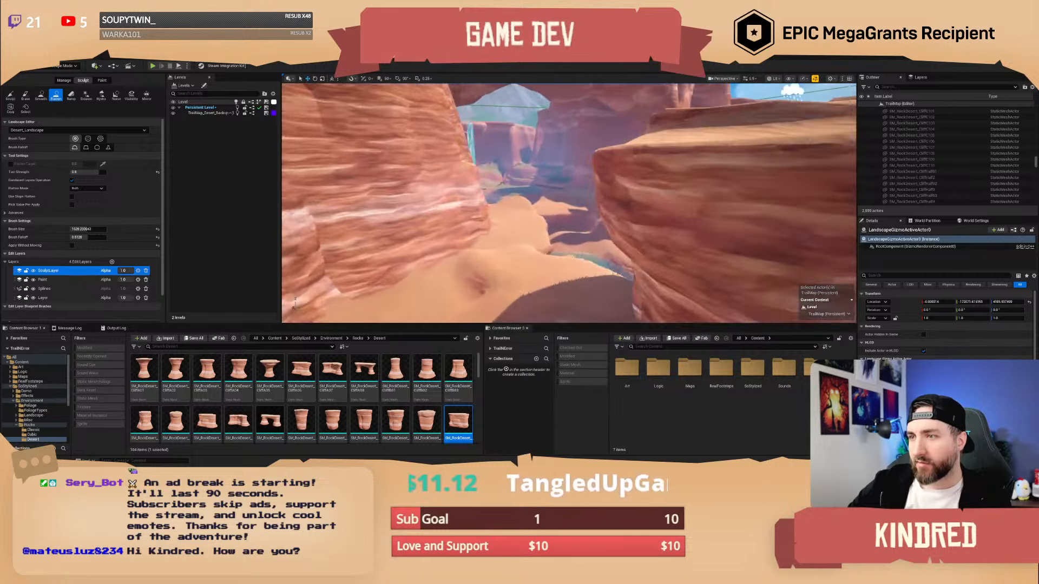
pyautogui.moveTo(568, 203); pyautogui.dragTo(487, 203, button='right')
pyautogui.press('w')
pyautogui.scroll(-2, 568, 203)
pyautogui.press('w')
pyautogui.moveTo(568, 203); pyautogui.dragTo(601, 298, button='right')
pyautogui.press('e')
pyautogui.scroll(10, 568, 204)
pyautogui.press('e')
pyautogui.scroll(3, 568, 204)
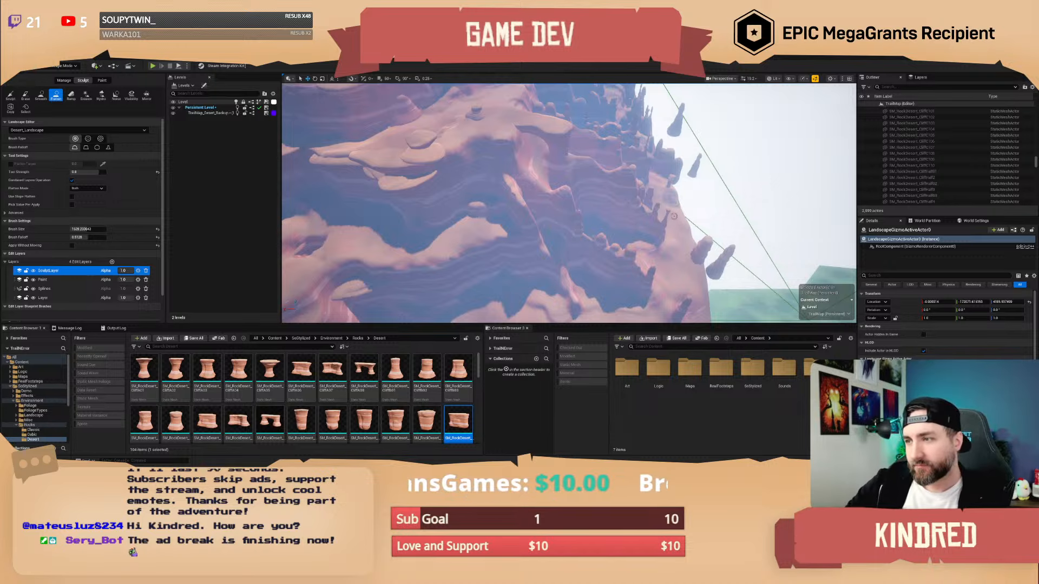
pyautogui.moveTo(674, 215)
pyautogui.mouseDown(button='right')
pyautogui.moveTo(671, 273)
pyautogui.moveTo(657, 238)
pyautogui.moveTo(621, 234)
pyautogui.mouseUp(button='right')
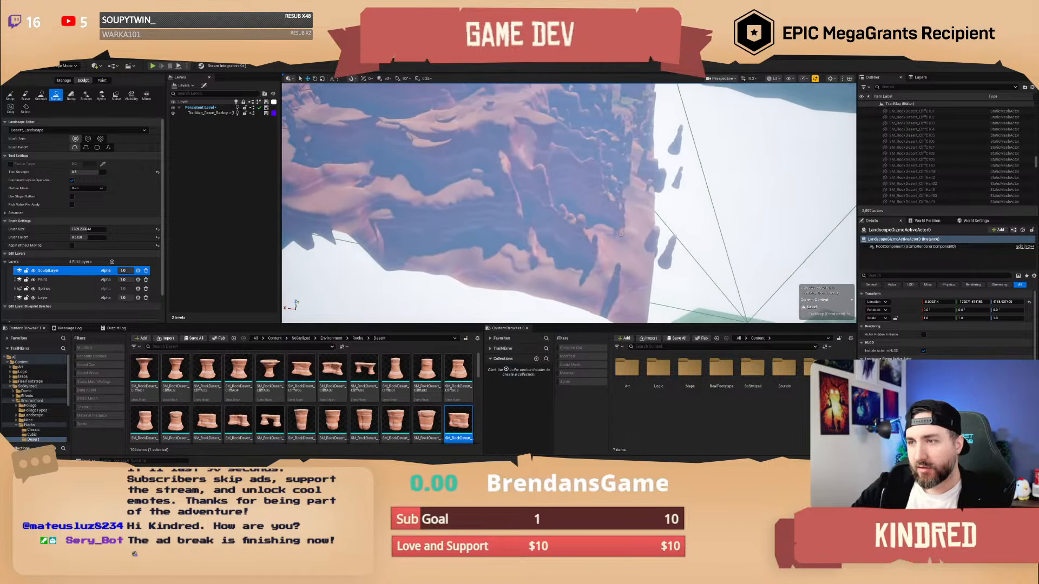
# - Flatten more terrain along the landscape's outer edge to extend the striped rim wall behind the rock spires
pyautogui.moveTo(433, 230)
pyautogui.mouseDown()
pyautogui.moveTo(637, 298)
pyautogui.moveTo(641, 271)
pyautogui.mouseUp()
pyautogui.moveTo(642, 271)
pyautogui.mouseDown(button='right')
pyautogui.moveTo(757, 255)
pyautogui.moveTo(801, 298)
pyautogui.moveTo(785, 292)
pyautogui.moveTo(779, 254)
pyautogui.moveTo(754, 249)
pyautogui.mouseUp(button='right')
pyautogui.scroll(3, 709, 263)
pyautogui.press('w')
pyautogui.scroll(-2, 757, 254)
pyautogui.press('s')
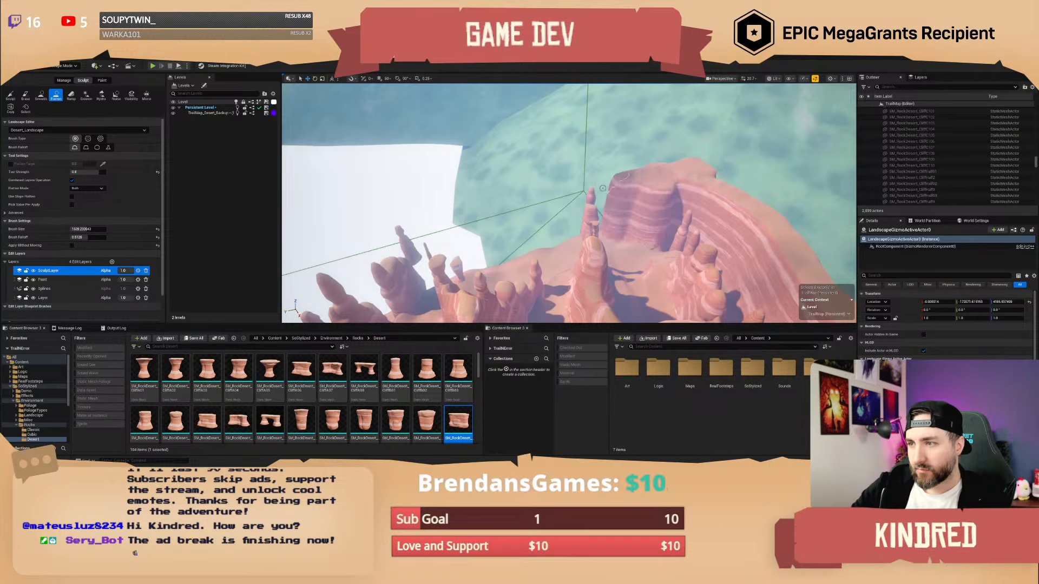
pyautogui.moveTo(602, 188)
pyautogui.mouseDown()
pyautogui.moveTo(410, 244)
pyautogui.moveTo(379, 240)
pyautogui.mouseUp()
pyautogui.moveTo(378, 241); pyautogui.dragTo(670, 192, button='right')
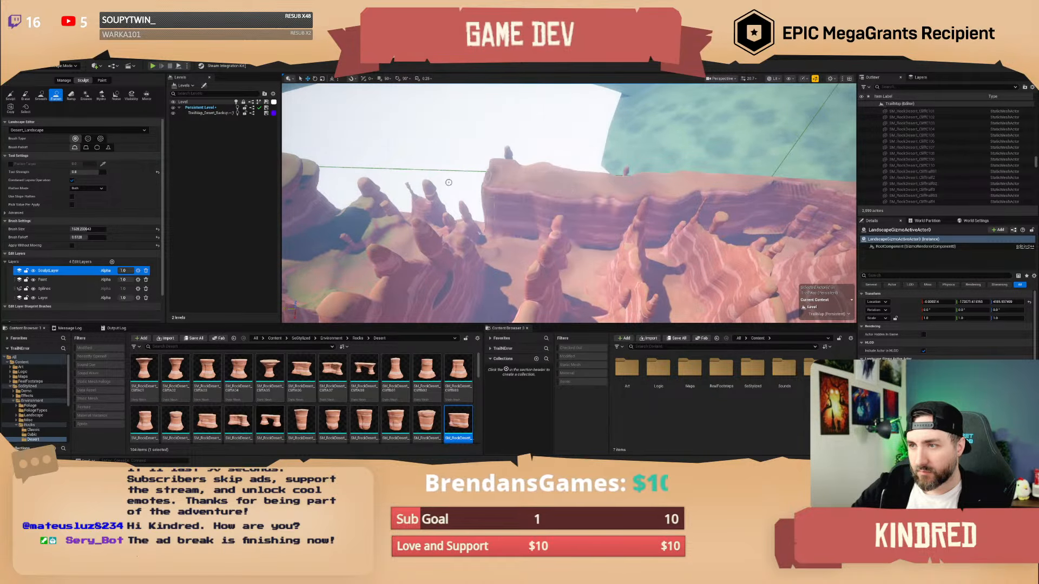
# - Examine the river valley, its mushroom-shaped rocks and the rim wall along the map's edge for open spots
pyautogui.moveTo(345, 185); pyautogui.dragTo(637, 212, button='right')
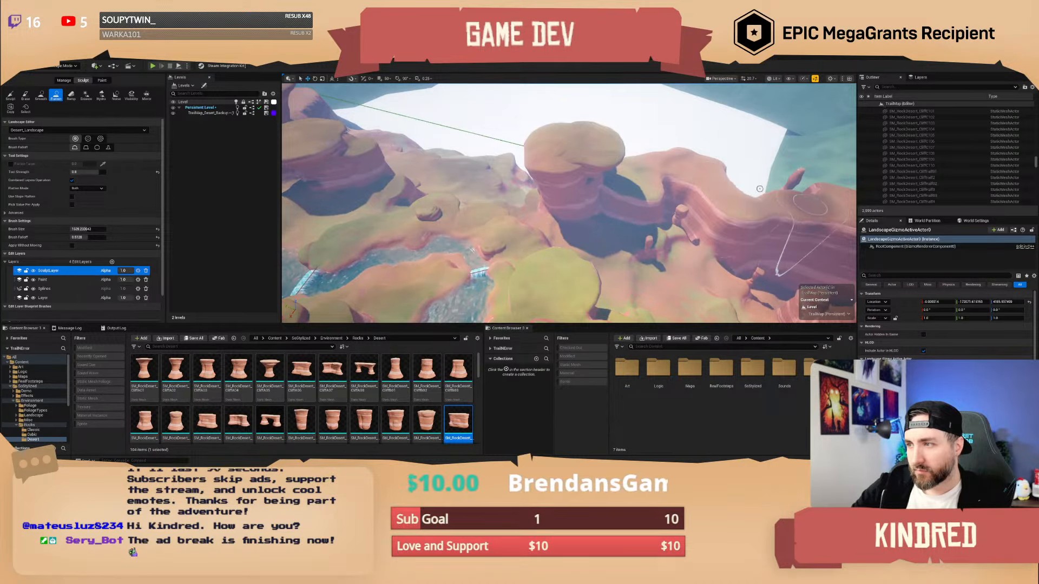
pyautogui.moveTo(737, 186); pyautogui.dragTo(844, 209, button='right')
pyautogui.scroll(2, 738, 186)
pyautogui.moveTo(568, 203); pyautogui.dragTo(459, 190, button='right')
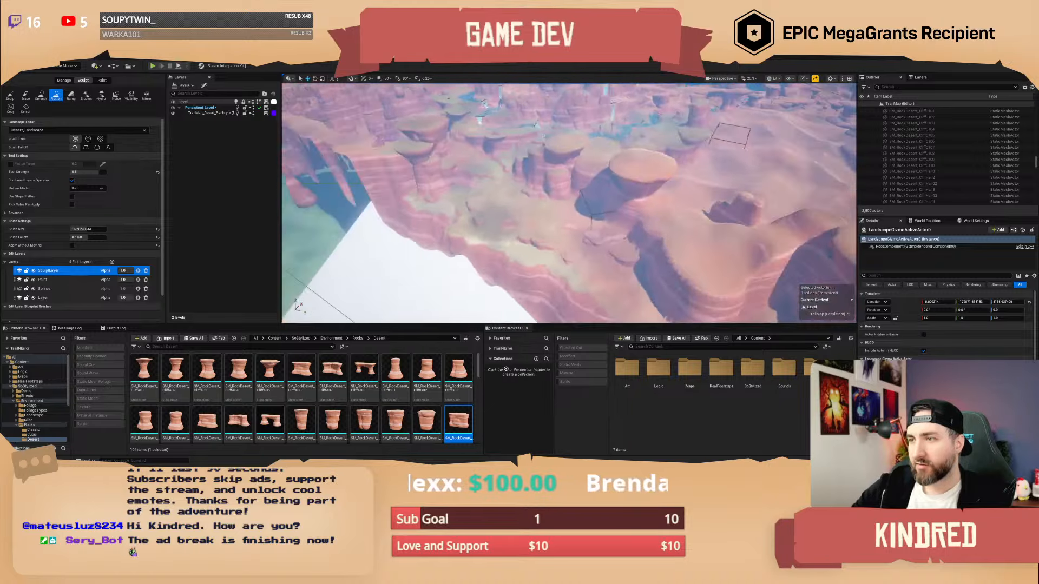
pyautogui.moveTo(568, 203); pyautogui.dragTo(593, 190, button='right')
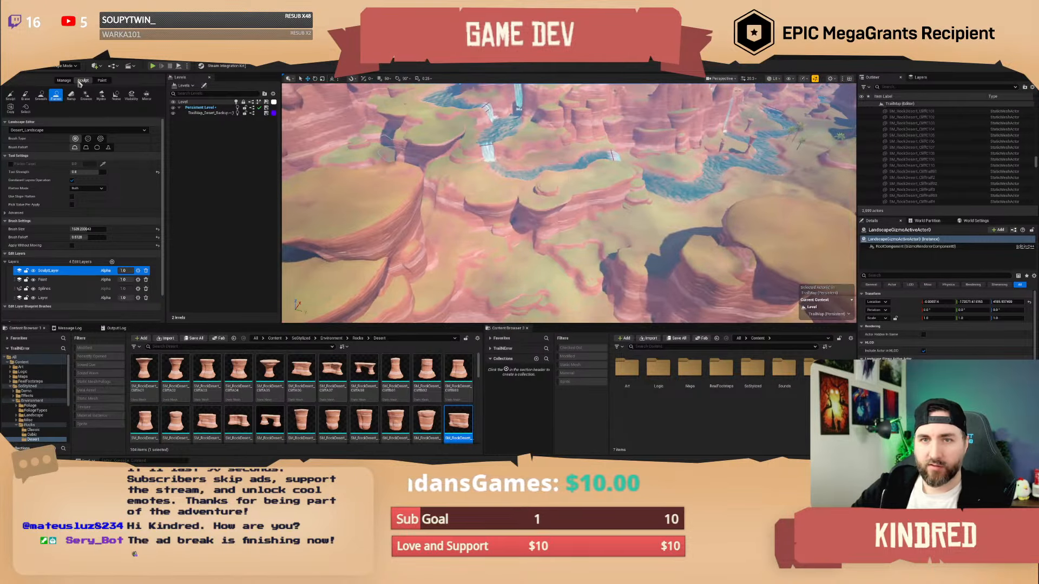
pyautogui.moveTo(569, 204)
pyautogui.mouseDown(button='right')
pyautogui.moveTo(416, 201)
pyautogui.moveTo(368, 222)
pyautogui.moveTo(319, 209)
pyautogui.mouseUp(button='right')
pyautogui.scroll(1, 498, 204)
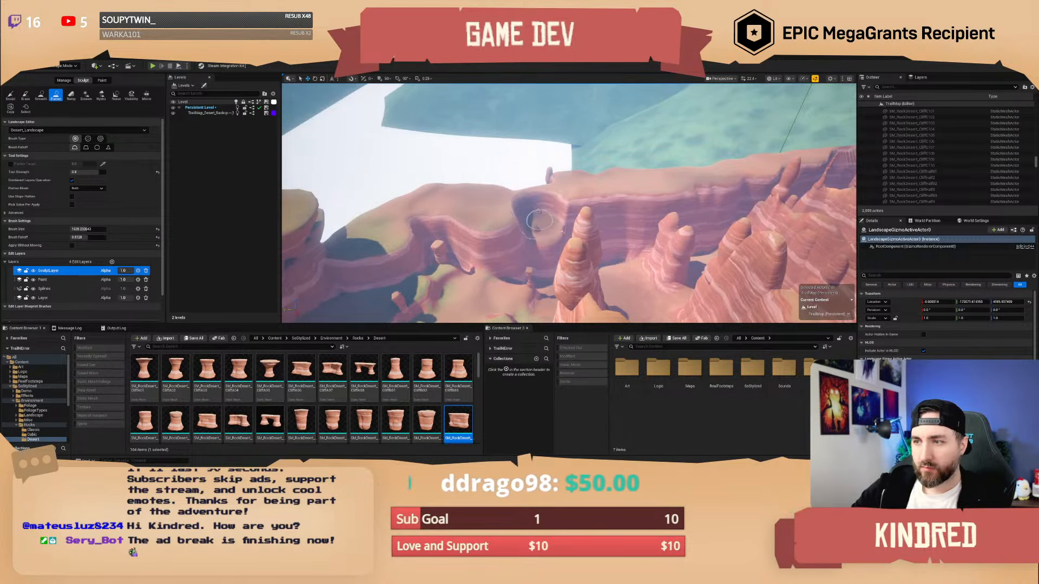
# - Inspect the rim wall's dips and the mountain backdrop from above the spires and from trail level
pyautogui.moveTo(576, 215); pyautogui.dragTo(559, 208, button='right')
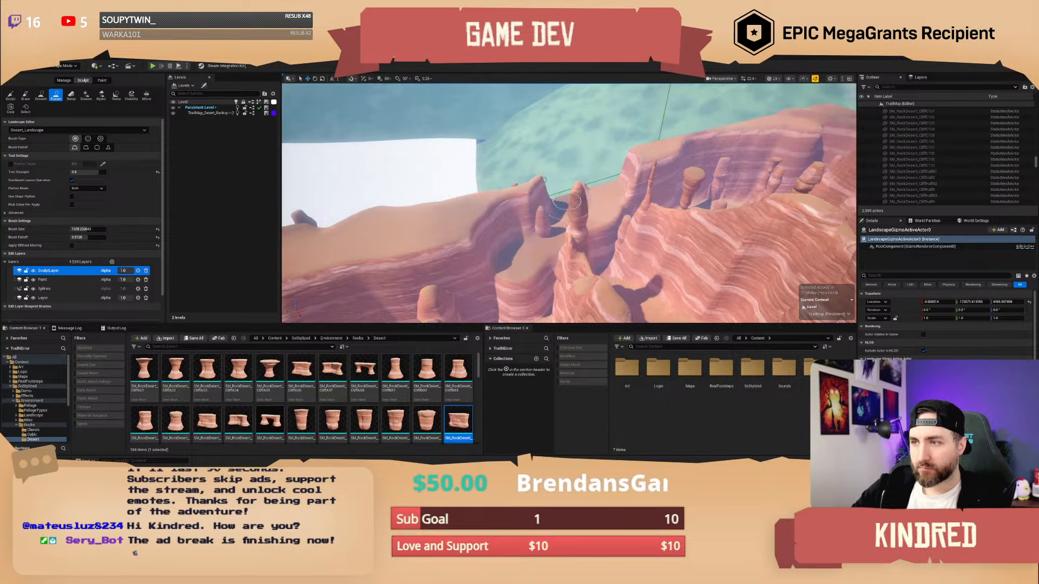
pyautogui.moveTo(588, 217); pyautogui.dragTo(576, 193, button='right')
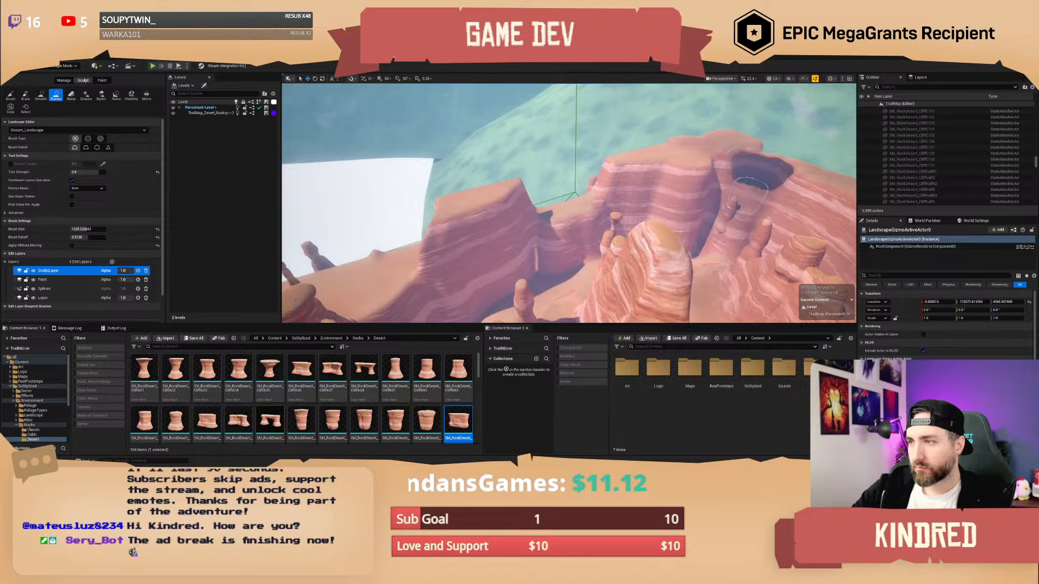
pyautogui.moveTo(793, 209); pyautogui.dragTo(833, 211, button='right')
pyautogui.moveTo(546, 178)
pyautogui.mouseDown(button='right')
pyautogui.moveTo(582, 161)
pyautogui.moveTo(630, 186)
pyautogui.mouseUp(button='right')
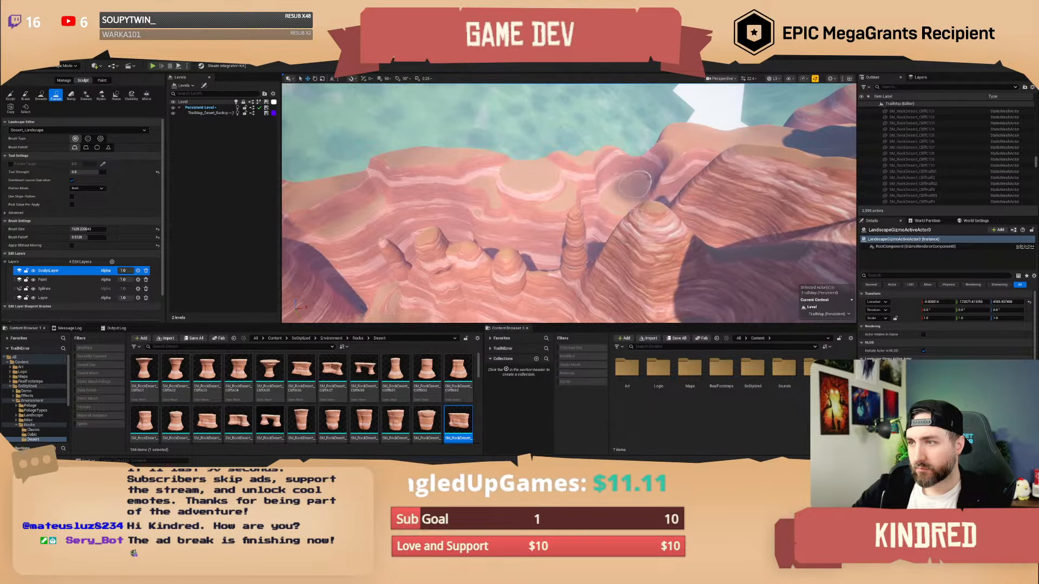
pyautogui.moveTo(625, 180)
pyautogui.mouseDown(button='right')
pyautogui.moveTo(676, 189)
pyautogui.moveTo(633, 190)
pyautogui.mouseUp(button='right')
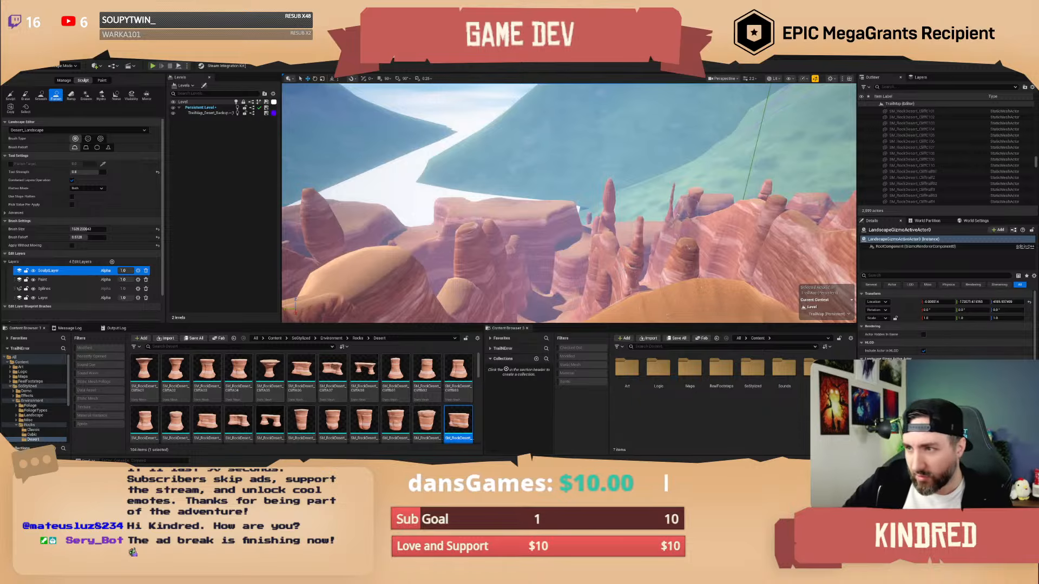
pyautogui.moveTo(674, 203); pyautogui.dragTo(335, 203, button='right')
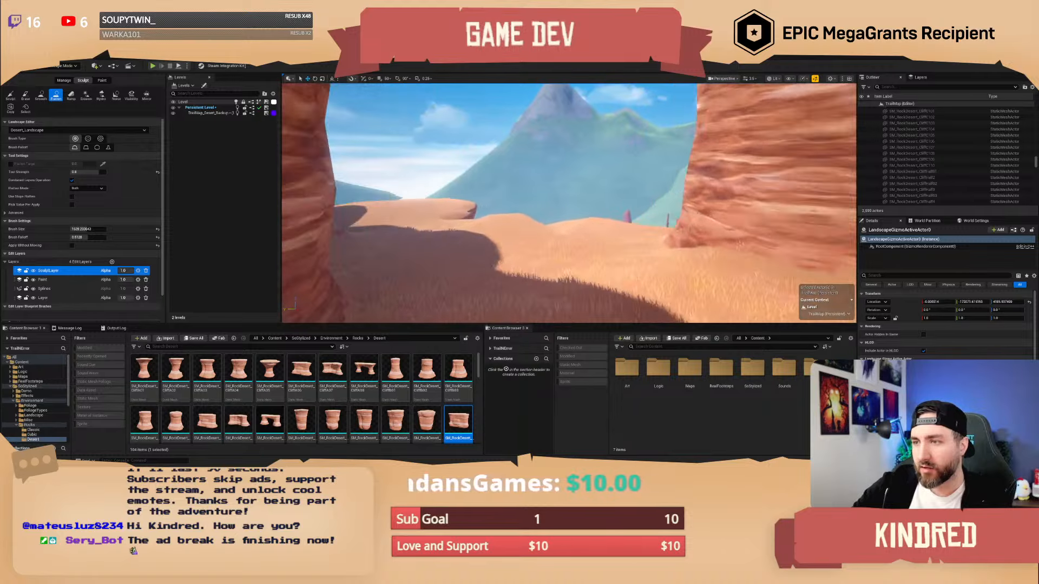
pyautogui.moveTo(335, 204); pyautogui.dragTo(281, 203, button='right')
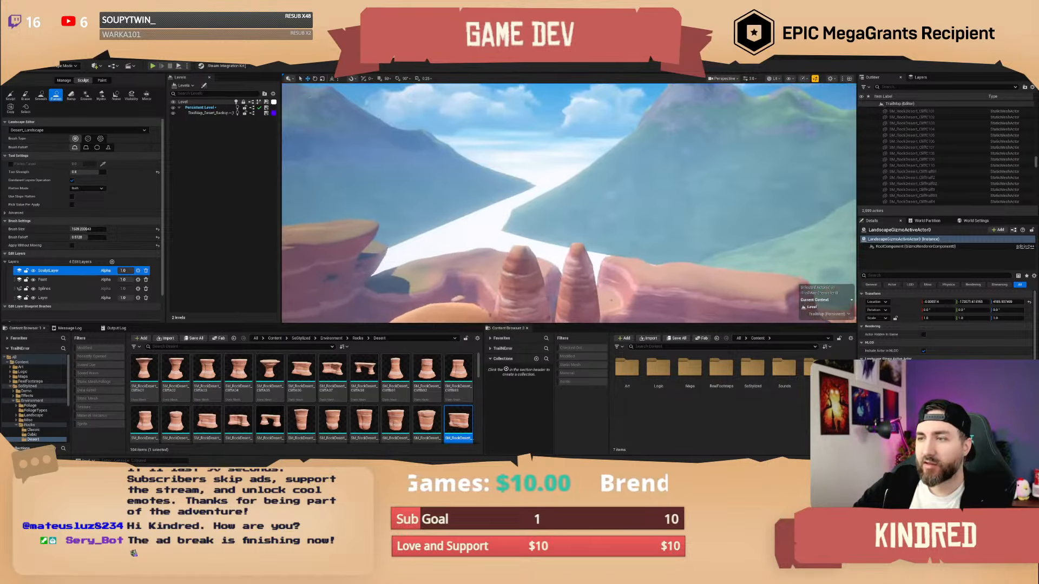
# - Duplicate the large background mountain into the open valley gap between the distant mountains and reduce the copy's height
pyautogui.click(54, 67)
pyautogui.click(57, 76)
pyautogui.click(621, 218)
pyautogui.press('w')
pyautogui.scroll(5, 622, 218)
pyautogui.moveTo(622, 219); pyautogui.dragTo(669, 209, button='right')
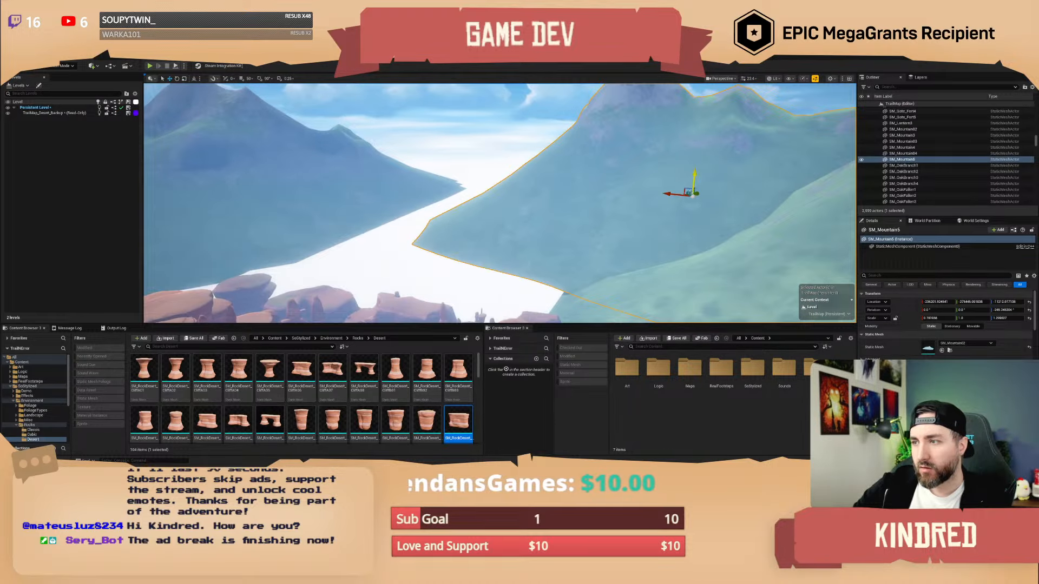
pyautogui.keyDown('alt'); pyautogui.moveTo(689, 193); pyautogui.dragTo(420, 199); pyautogui.keyUp('alt')
pyautogui.moveTo(417, 183); pyautogui.dragTo(416, 208)
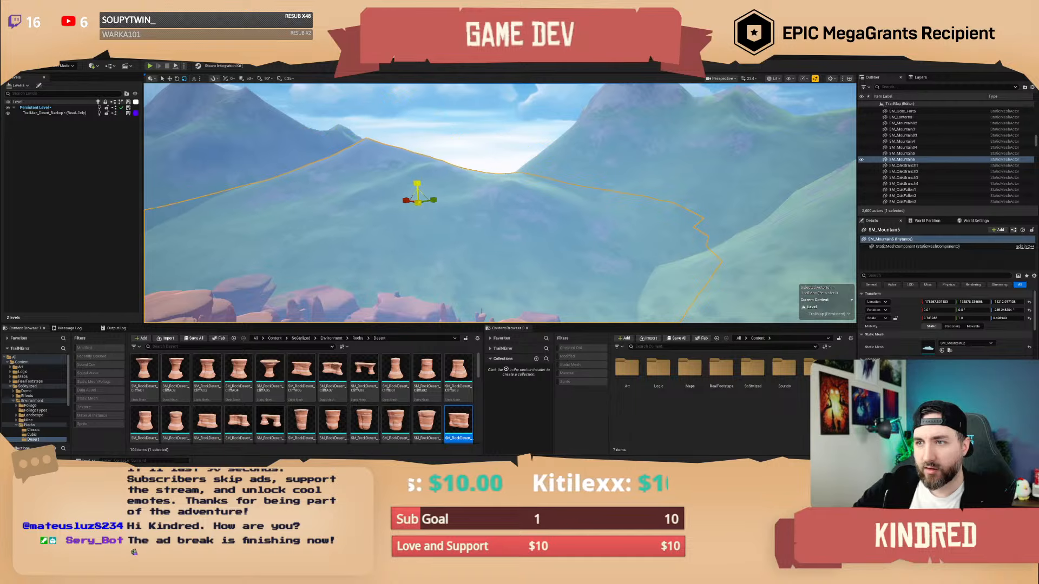
# - Select ForestPlains_Landscape and open it for sculpting with its Mountains edit layer active
pyautogui.moveTo(421, 201); pyautogui.dragTo(341, 184, button='right')
pyautogui.scroll(2, 394, 222)
pyautogui.scroll(2, 244, 213)
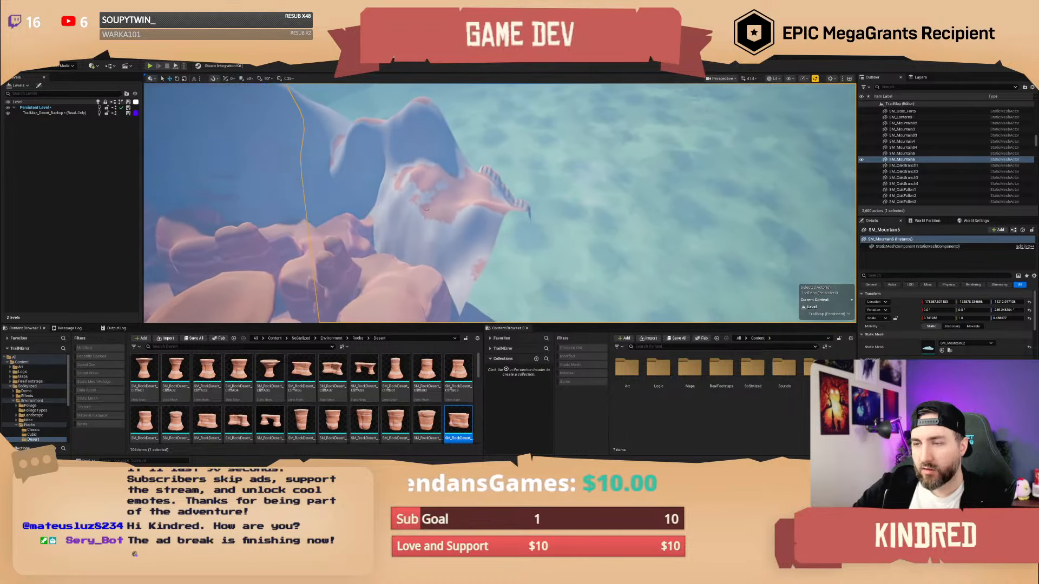
pyautogui.click(340, 184)
pyautogui.click(66, 66)
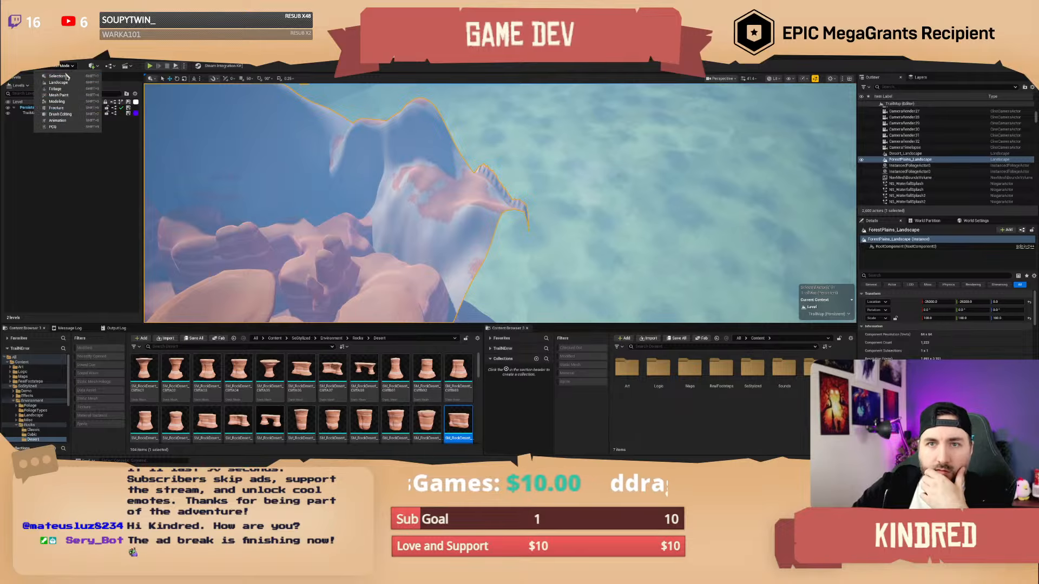
pyautogui.click(64, 85)
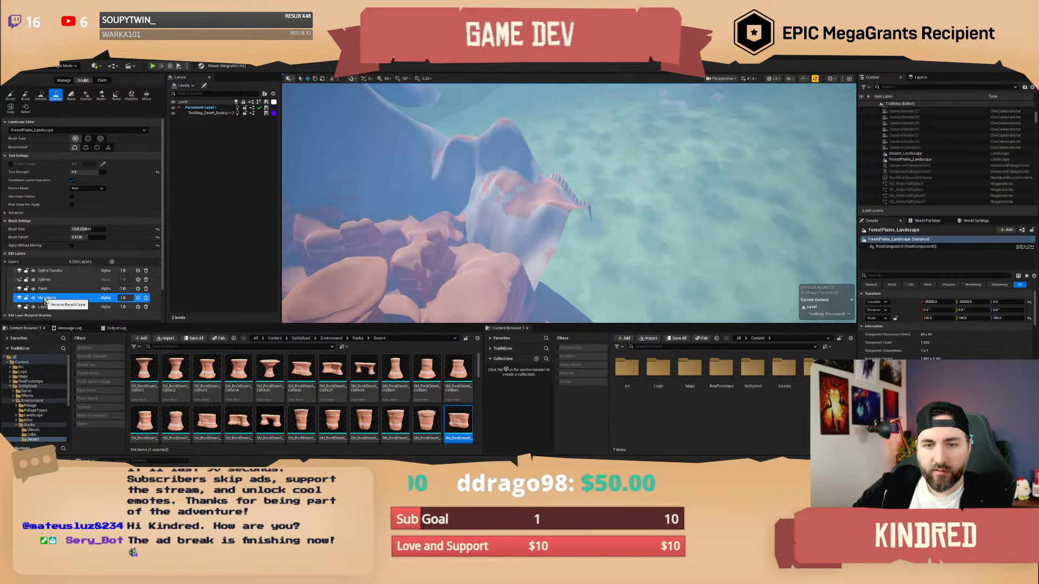
# - Flatten the jagged outer corner of the forest landscape beside the desert rocks and smooth its steep slope
pyautogui.moveTo(485, 219); pyautogui.dragTo(485, 270, button='right')
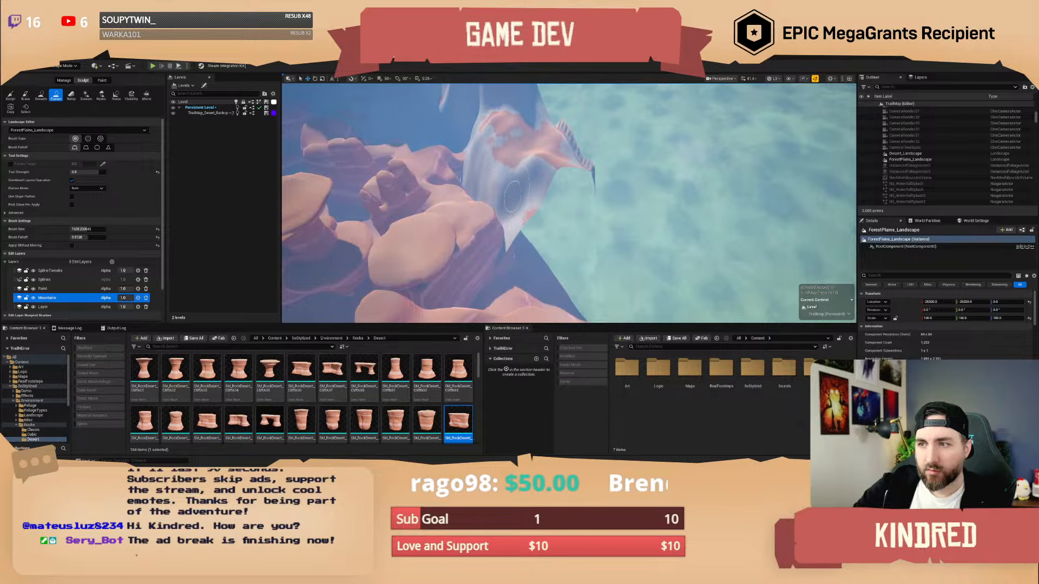
pyautogui.moveTo(517, 196)
pyautogui.mouseDown(button='right')
pyautogui.moveTo(517, 176)
pyautogui.moveTo(495, 167)
pyautogui.moveTo(517, 163)
pyautogui.mouseUp(button='right')
pyautogui.moveTo(527, 235)
pyautogui.mouseDown()
pyautogui.moveTo(517, 243)
pyautogui.moveTo(561, 246)
pyautogui.moveTo(567, 215)
pyautogui.moveTo(592, 204)
pyautogui.mouseUp()
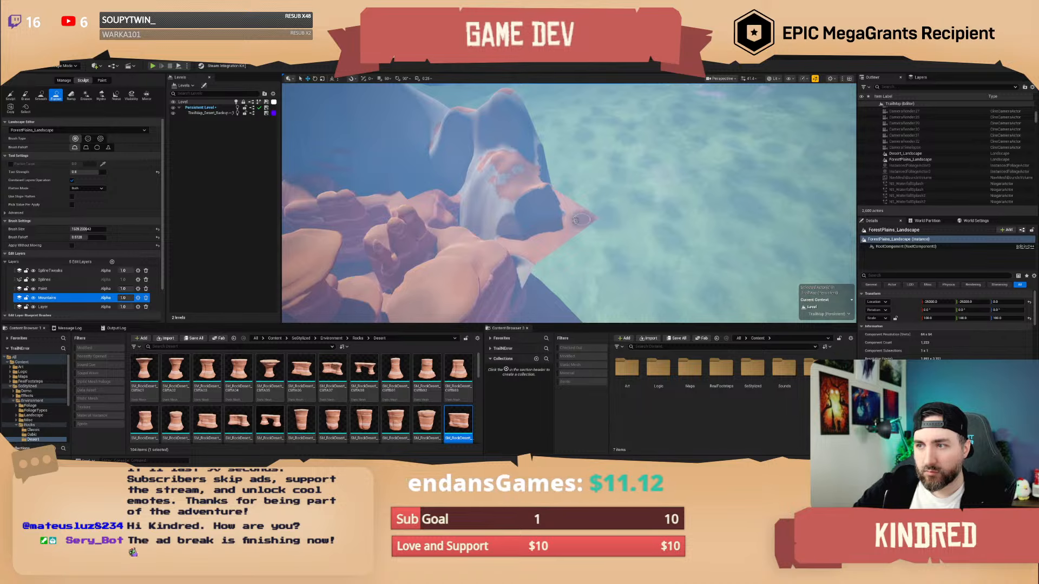
pyautogui.click(41, 95)
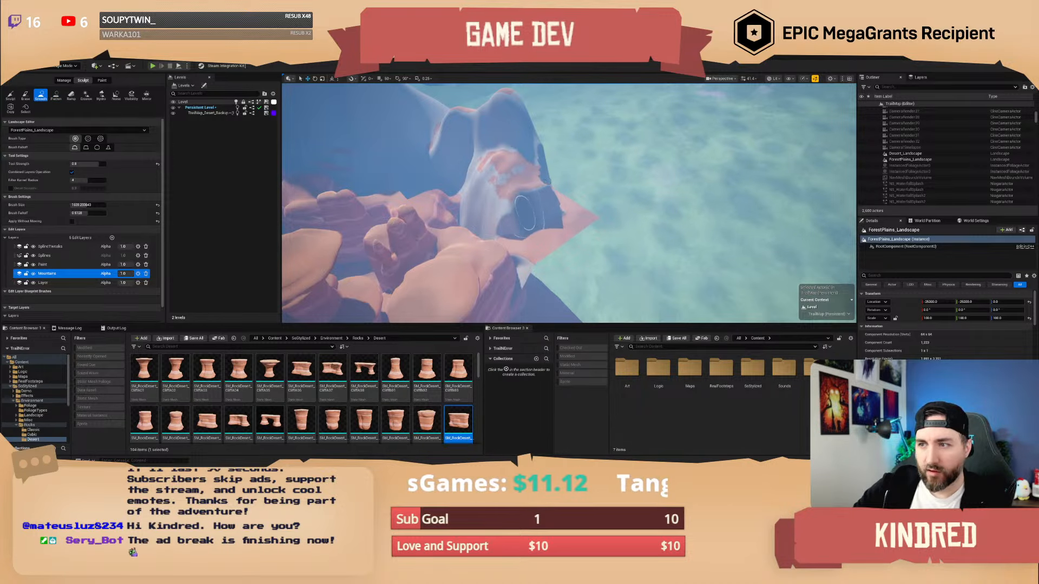
pyautogui.moveTo(523, 212)
pyautogui.mouseDown()
pyautogui.moveTo(506, 205)
pyautogui.moveTo(532, 177)
pyautogui.mouseUp()
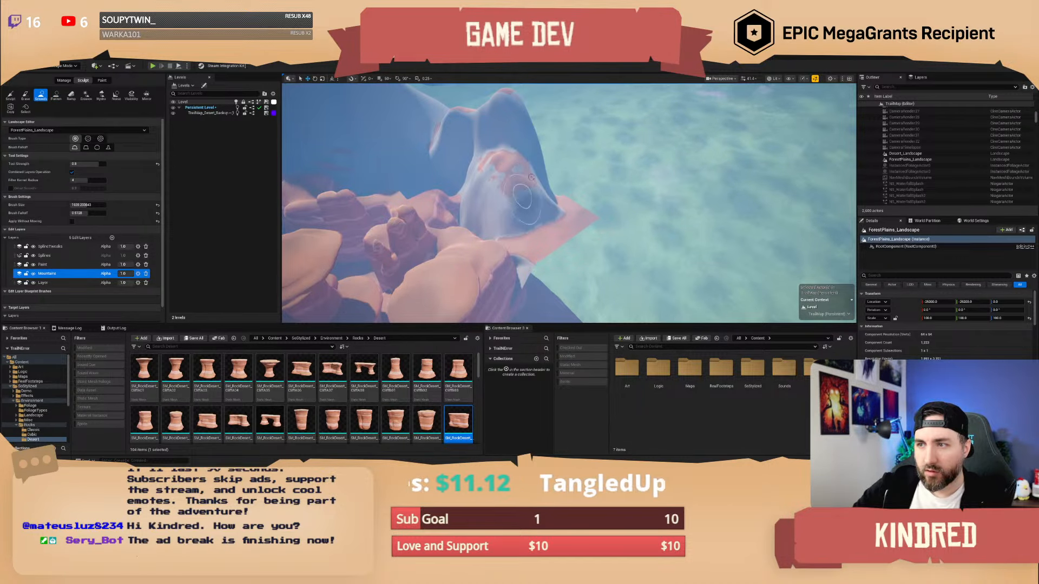
# - Place an enlarged, wide desert cliff mesh over the desert landscape's exposed edge and rotate it into the rock line
pyautogui.click(63, 66)
pyautogui.click(73, 78)
pyautogui.moveTo(469, 233); pyautogui.dragTo(411, 227, button='right')
pyautogui.click(468, 233)
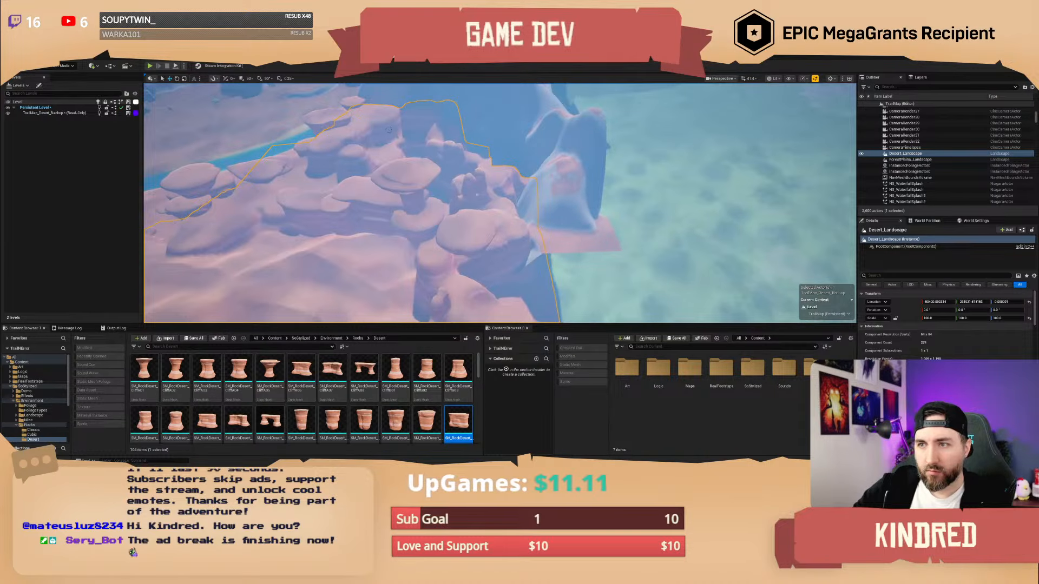
pyautogui.click(409, 181)
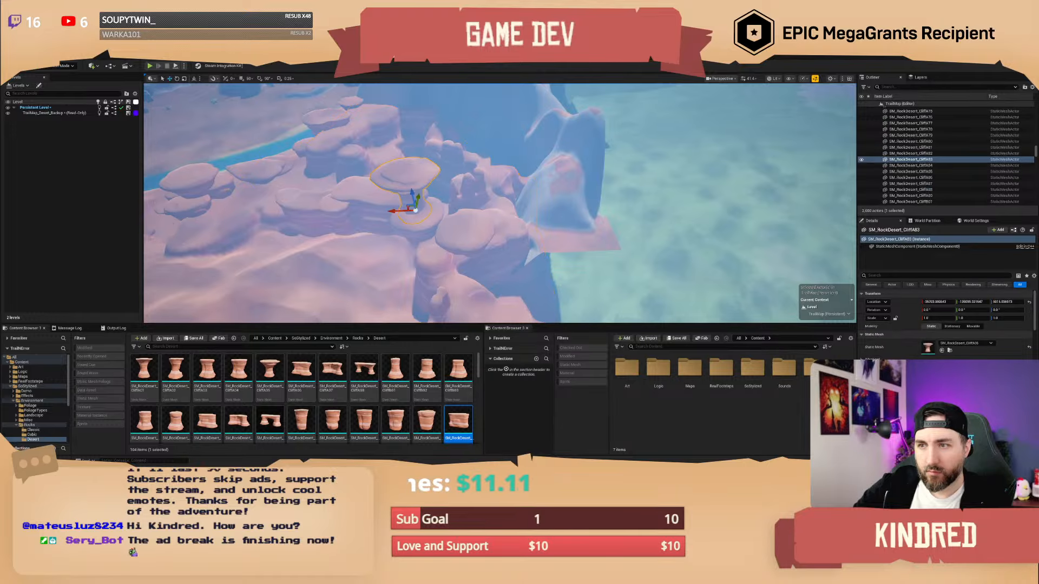
pyautogui.moveTo(408, 181); pyautogui.dragTo(449, 200, button='right')
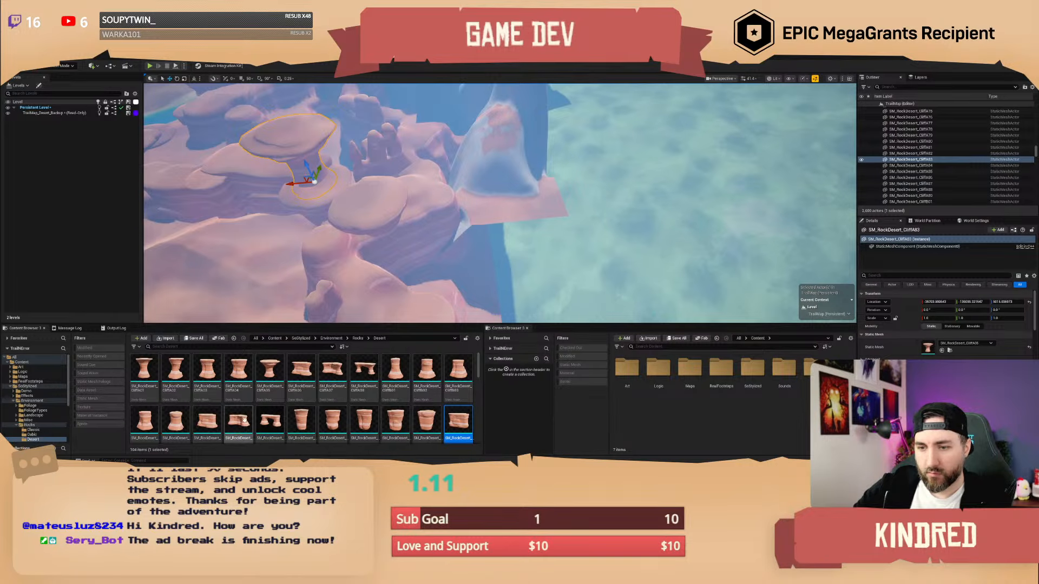
pyautogui.moveTo(244, 420); pyautogui.dragTo(533, 222)
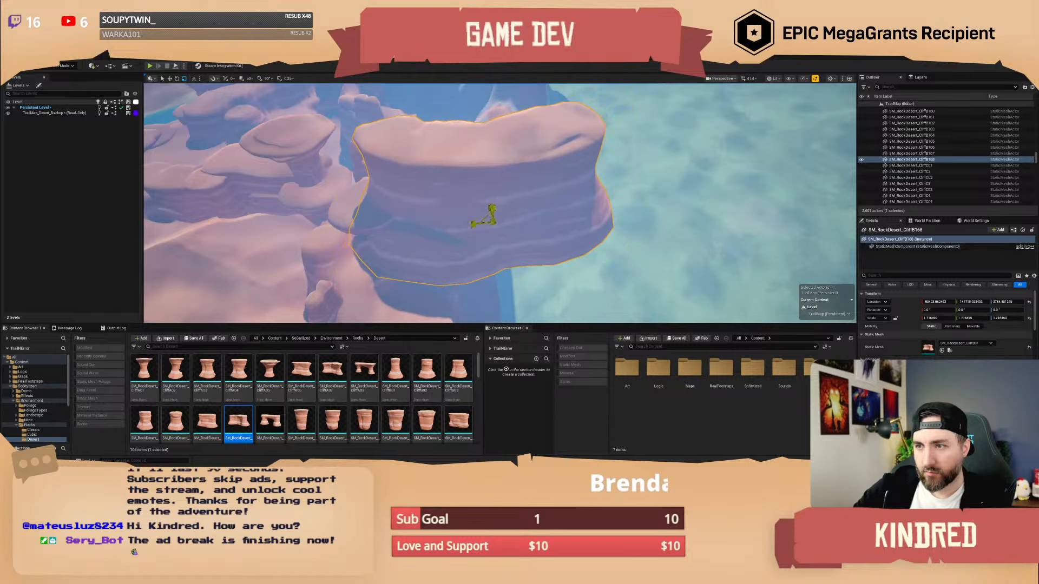
pyautogui.press('End')
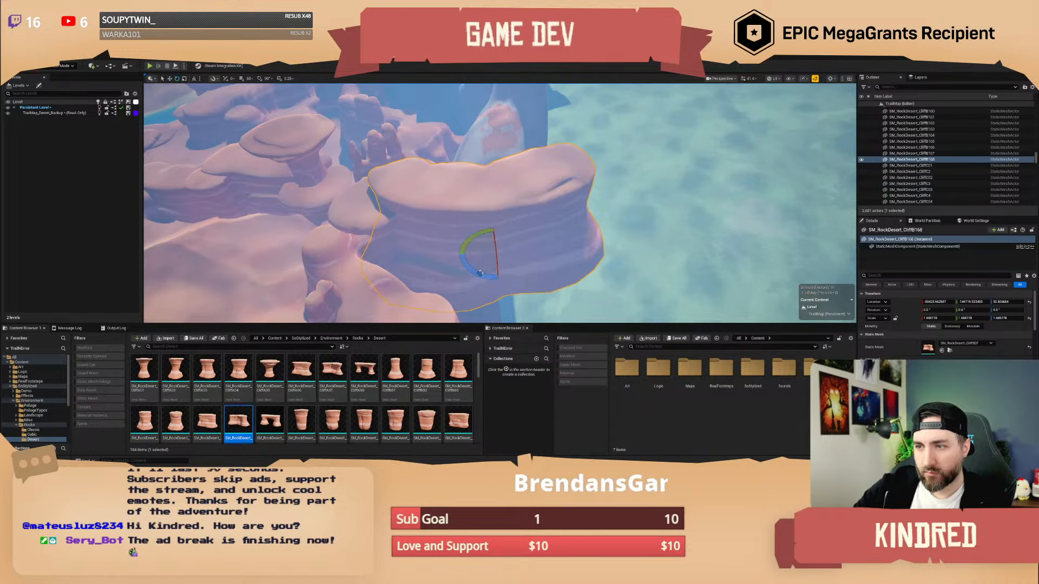
pyautogui.moveTo(479, 273); pyautogui.dragTo(507, 255)
pyautogui.press('Escape')
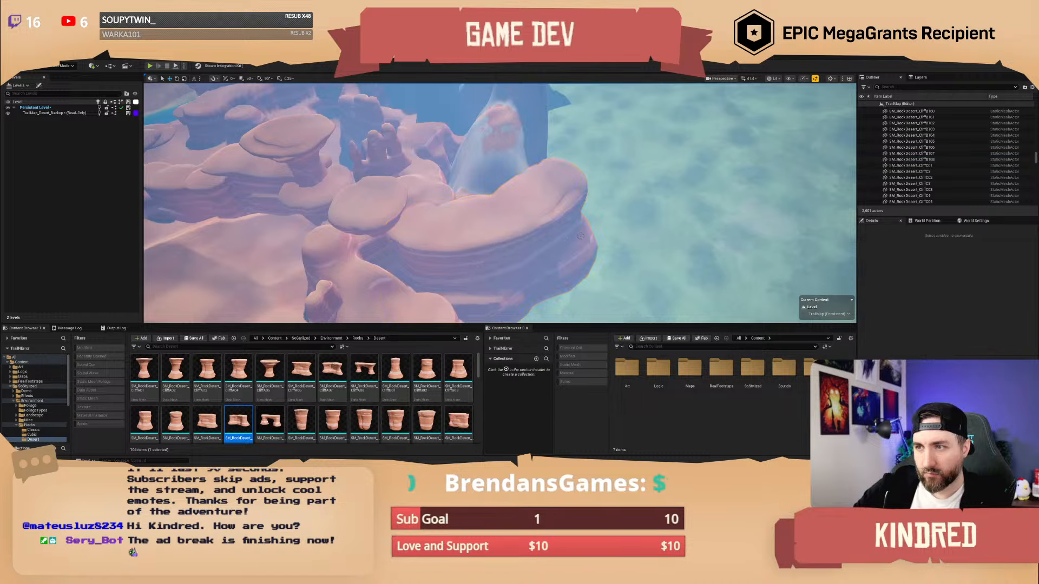
# - Position another large copy of the wide cliff mesh behind the flat-topped rock at the edge of the river valley
pyautogui.press('s')
pyautogui.scroll(-3, 508, 254)
pyautogui.moveTo(507, 255); pyautogui.dragTo(579, 235, button='right')
pyautogui.press('w')
pyautogui.scroll(-5, 487, 260)
pyautogui.press('w')
pyautogui.scroll(-4, 509, 227)
pyautogui.click(477, 232)
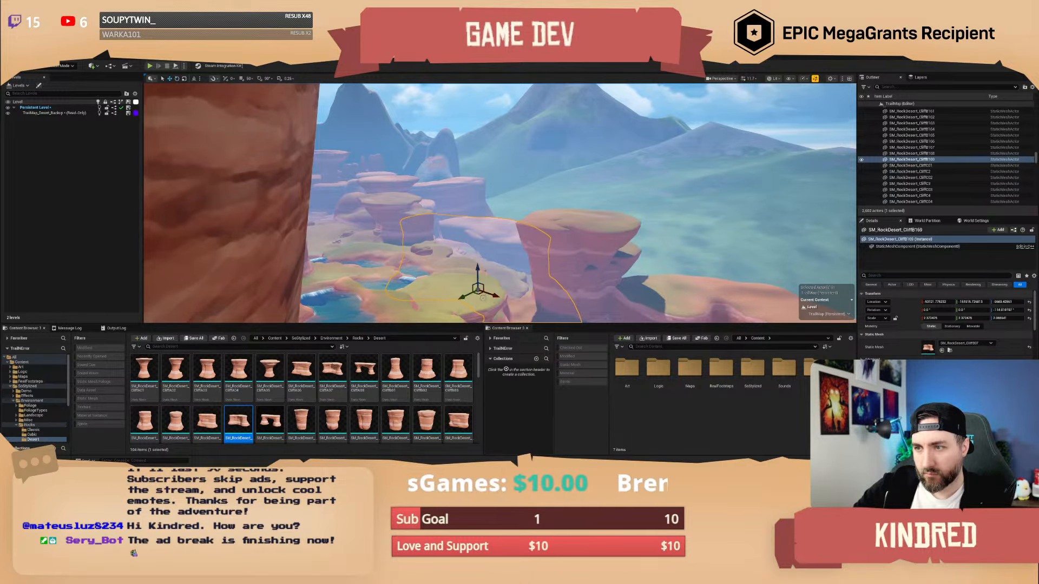
pyautogui.moveTo(479, 292); pyautogui.dragTo(491, 296)
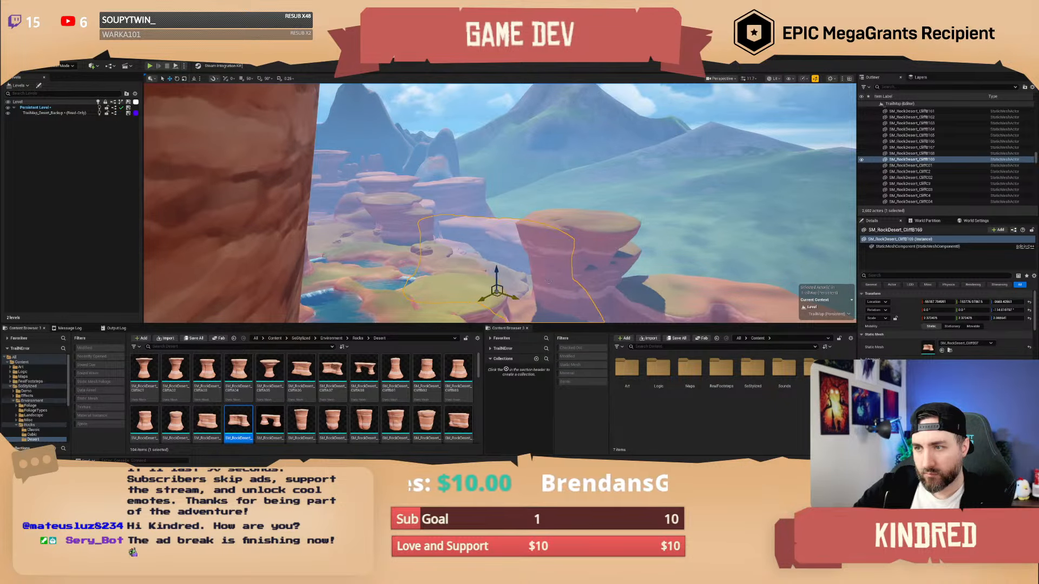
pyautogui.press('Escape')
# - Duplicate the large cliff mesh along the outer ridge behind the hoodoo spires and lower the copy
pyautogui.moveTo(548, 281); pyautogui.dragTo(595, 322, button='right')
pyautogui.scroll(-5, 548, 281)
pyautogui.scroll(5, 541, 277)
pyautogui.click(341, 262)
pyautogui.moveTo(340, 263); pyautogui.dragTo(365, 254, button='right')
pyautogui.scroll(3, 341, 262)
pyautogui.keyDown('alt'); pyautogui.moveTo(301, 219); pyautogui.dragTo(532, 213); pyautogui.keyUp('alt')
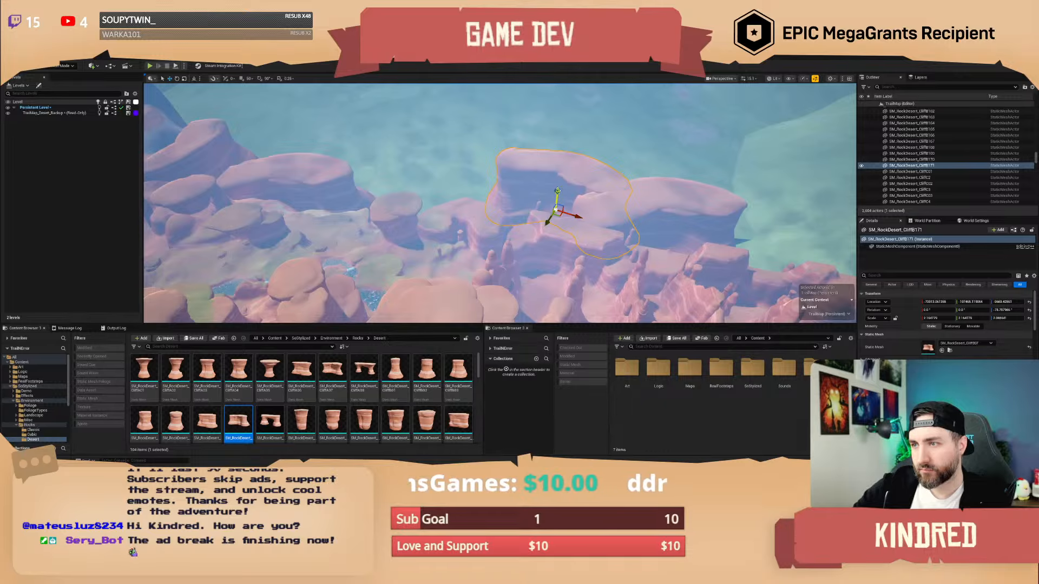
pyautogui.moveTo(559, 198); pyautogui.dragTo(420, 181, button='right')
pyautogui.press('g')
pyautogui.scroll(-3, 533, 173)
pyautogui.scroll(-1, 447, 206)
pyautogui.scroll(-5, 379, 192)
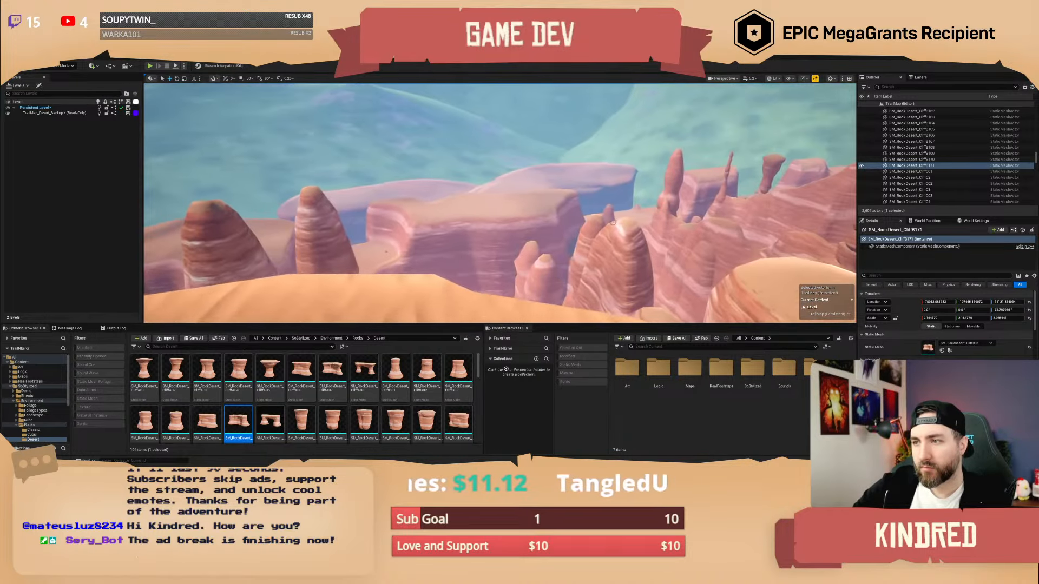
# - Rotate the large cliff mesh standing behind the striped rim wall
pyautogui.click(577, 231)
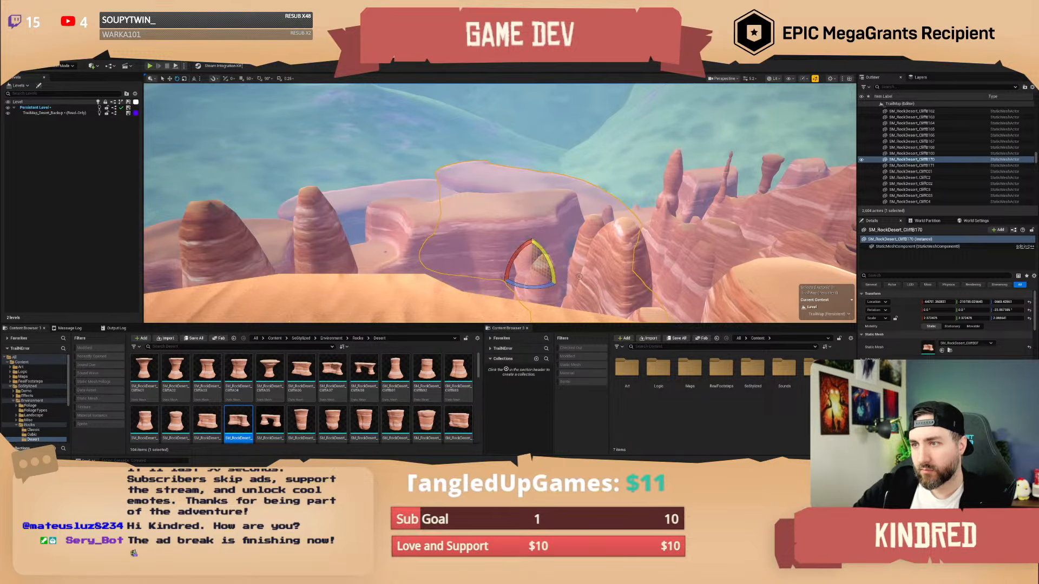
pyautogui.moveTo(593, 254); pyautogui.dragTo(535, 208, button='right')
pyautogui.scroll(3, 546, 251)
# - Duplicate a hoodoo cluster from the canyon onto the top of the outer curved cliff
pyautogui.click(590, 249)
pyautogui.click(519, 172)
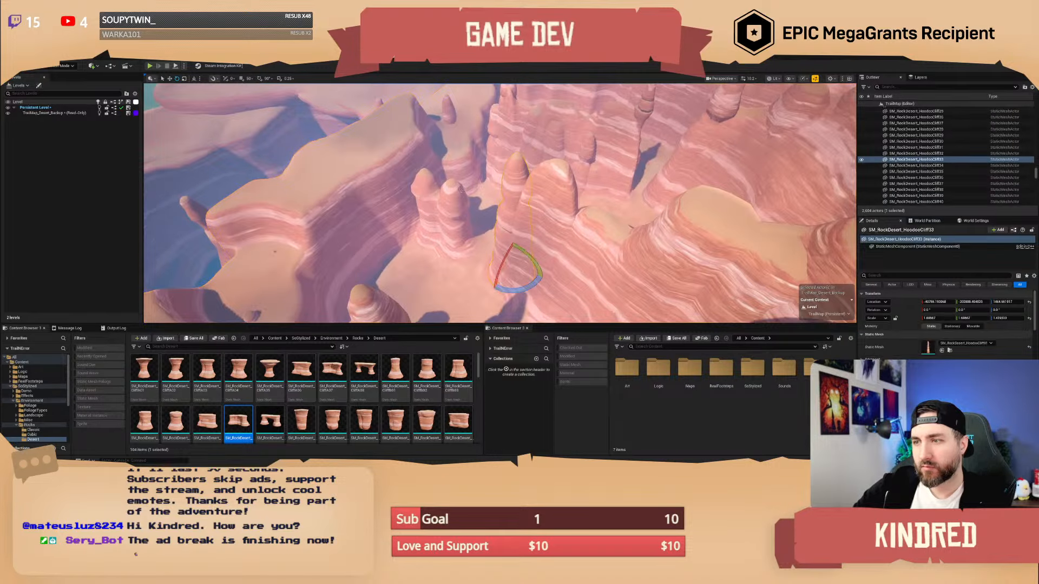
pyautogui.moveTo(519, 172); pyautogui.dragTo(480, 174, button='right')
pyautogui.click(535, 211)
pyautogui.moveTo(536, 211); pyautogui.dragTo(532, 162, button='right')
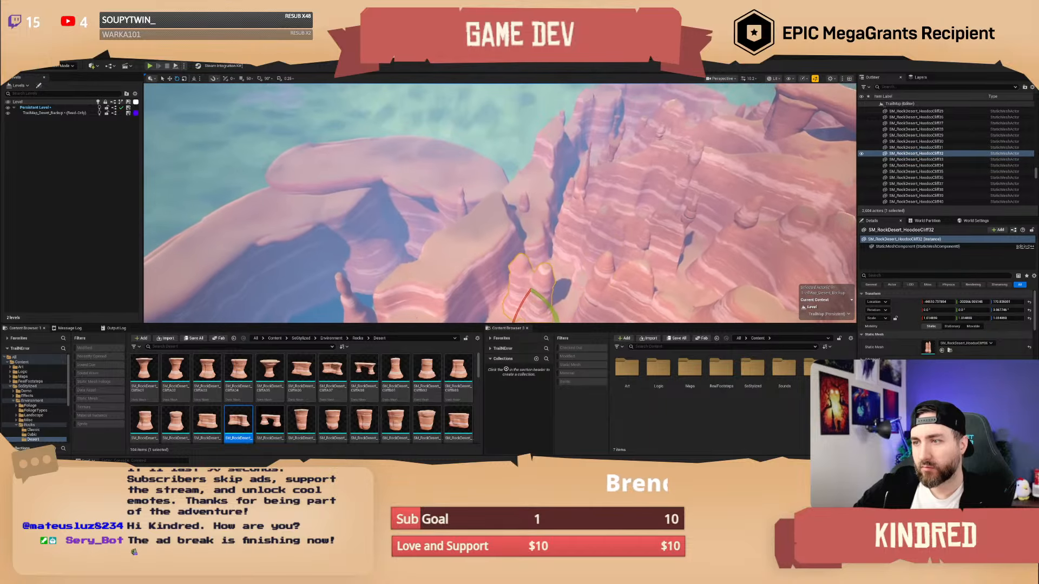
pyautogui.press('w')
pyautogui.moveTo(533, 211); pyautogui.dragTo(530, 233, button='right')
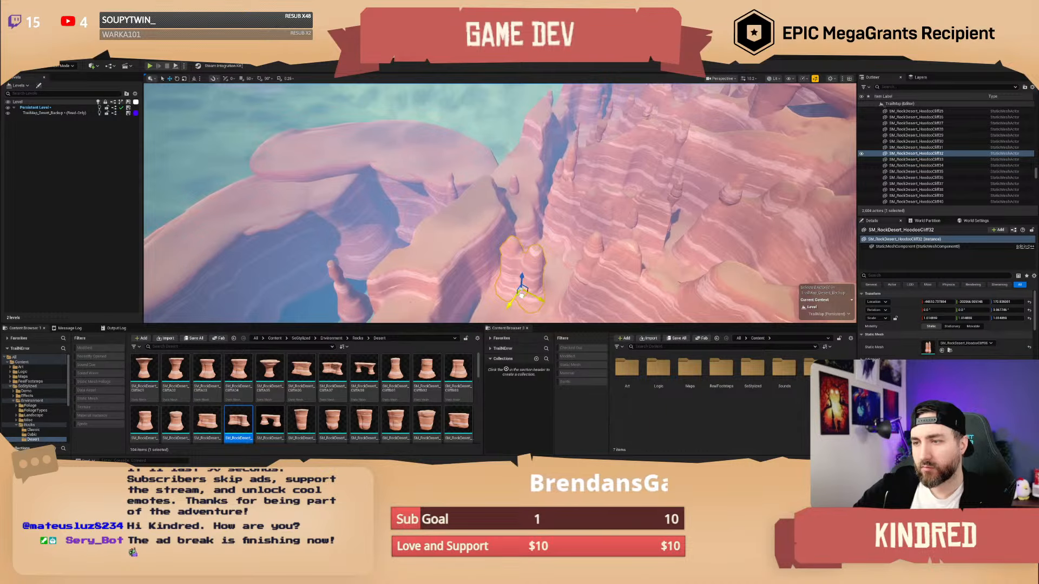
pyautogui.keyDown('alt'); pyautogui.moveTo(521, 294); pyautogui.dragTo(438, 147); pyautogui.keyUp('alt')
pyautogui.moveTo(438, 148); pyautogui.dragTo(376, 158, button='right')
# - Duplicate slim hoodoo spires onto the far end and the back plateau of the outer curved cliffs
pyautogui.click(463, 254)
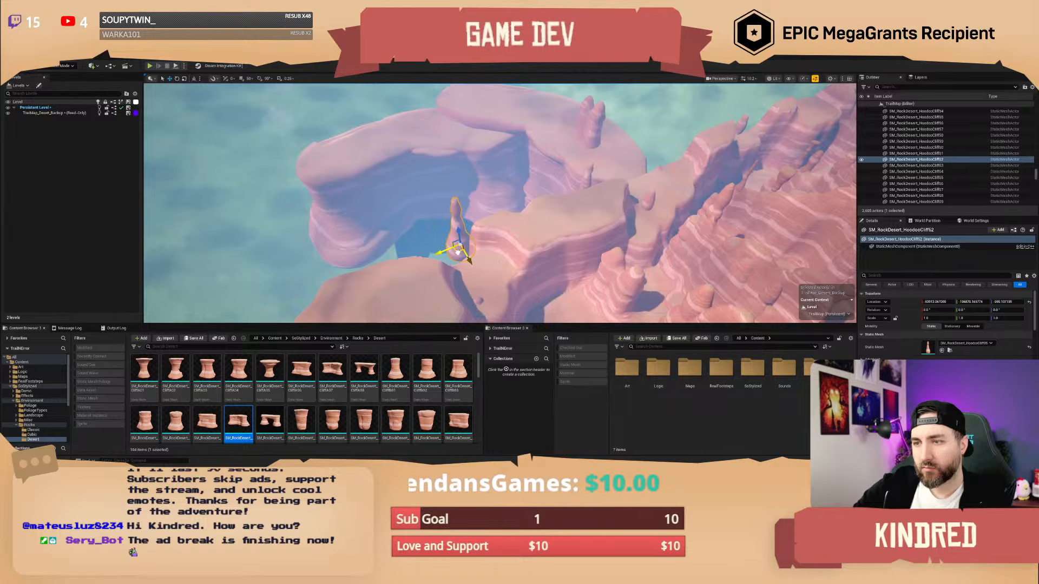
pyautogui.keyDown('alt'); pyautogui.moveTo(458, 251); pyautogui.dragTo(355, 150); pyautogui.keyUp('alt')
pyautogui.moveTo(480, 159); pyautogui.dragTo(481, 117, button='right')
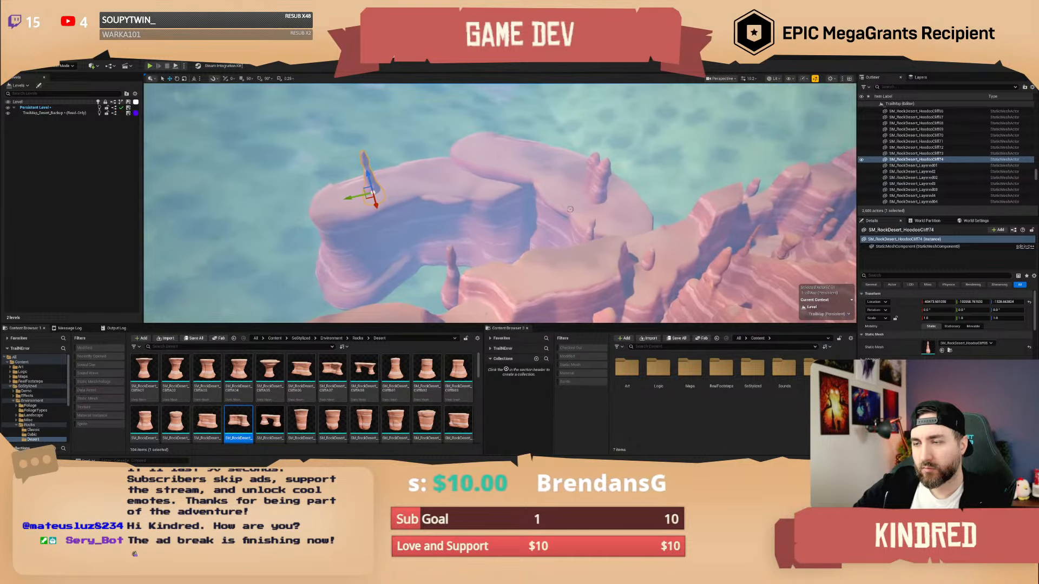
pyautogui.click(588, 241)
pyautogui.keyDown('alt'); pyautogui.moveTo(584, 252); pyautogui.dragTo(537, 197); pyautogui.keyUp('alt')
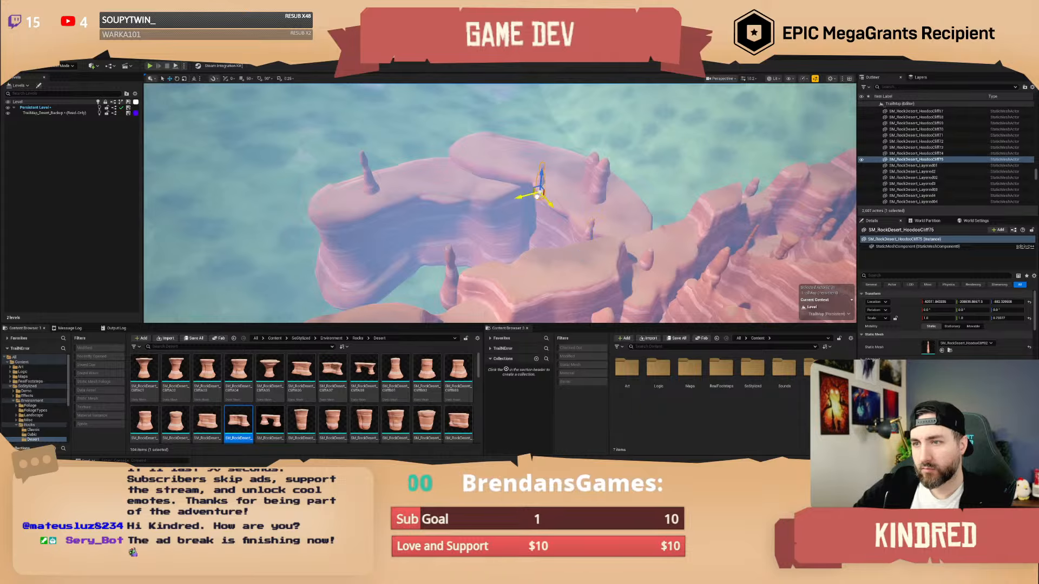
pyautogui.press('Escape')
# - Place a mushroom-shaped cliff mesh on the outer plateau and stack a tapered half-cliff mesh on top of it
pyautogui.moveTo(565, 179); pyautogui.dragTo(715, 204, button='right')
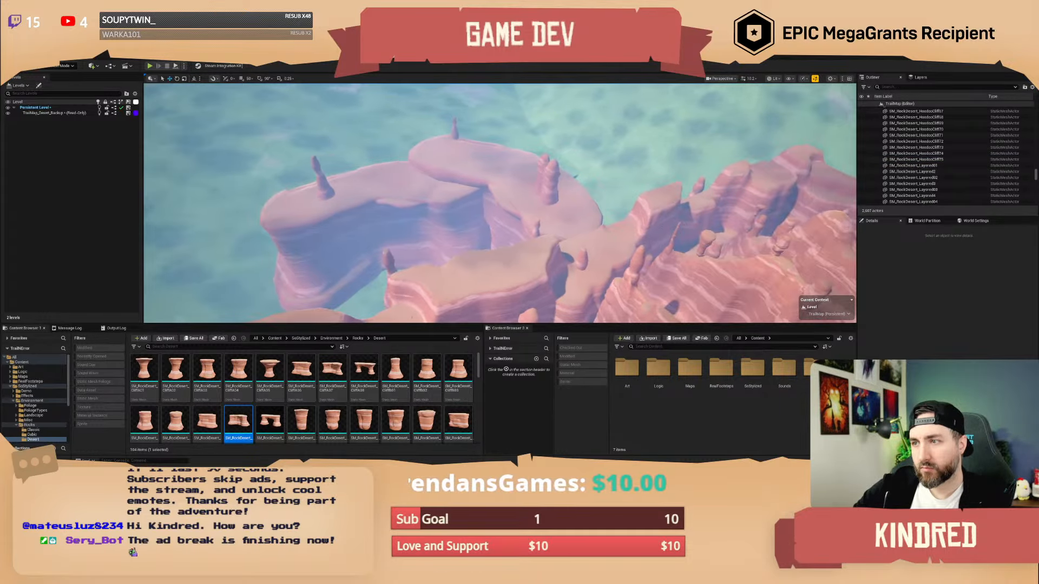
pyautogui.moveTo(565, 203); pyautogui.dragTo(612, 328, button='right')
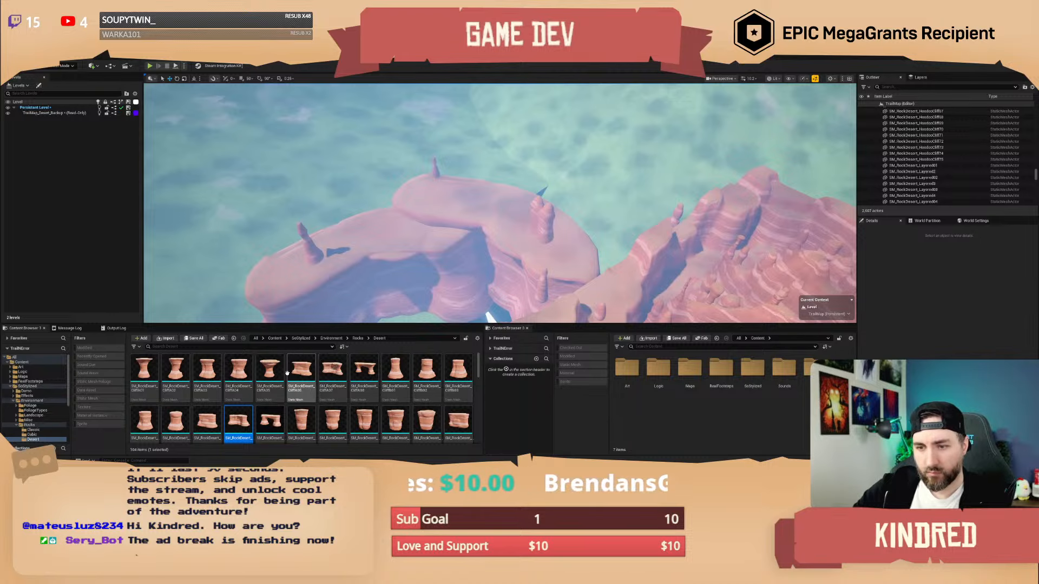
pyautogui.moveTo(269, 376); pyautogui.dragTo(377, 215)
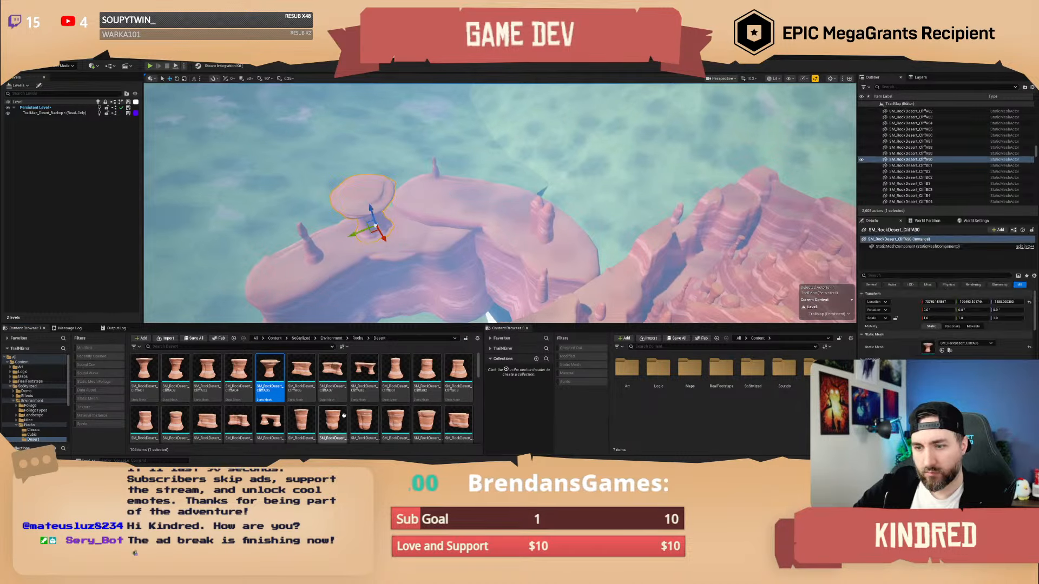
pyautogui.scroll(-2, 347, 410)
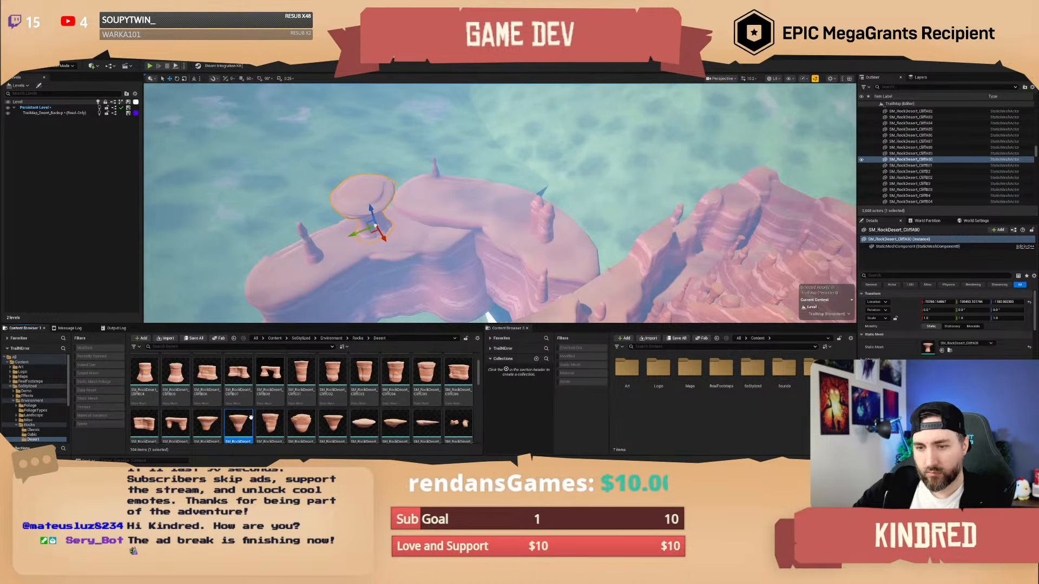
pyautogui.moveTo(251, 417); pyautogui.dragTo(369, 178)
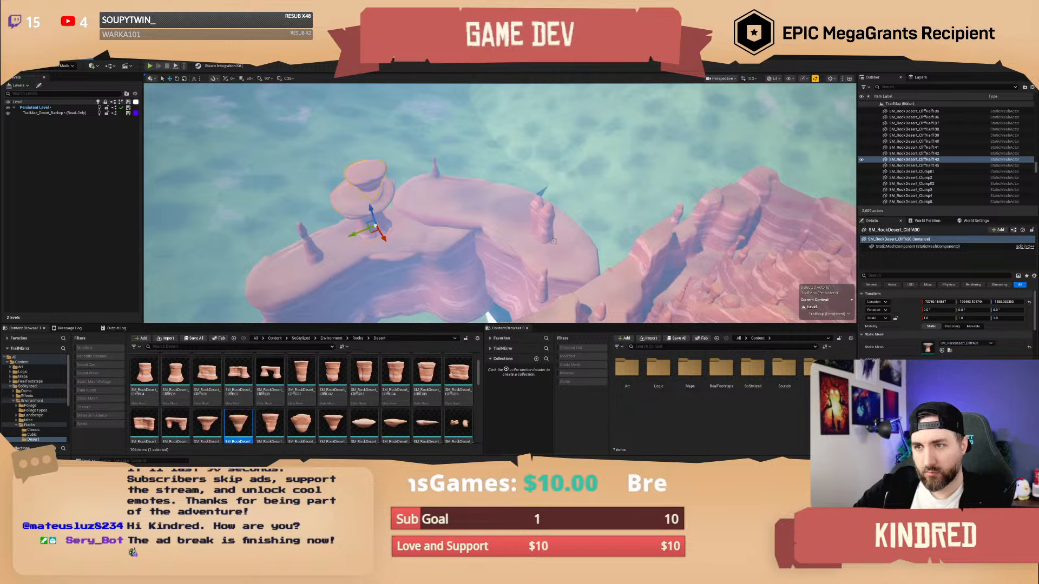
pyautogui.press('Escape')
# - Examine the stacked mushroom rock and the outer cliff skyline from ground level near the trail
pyautogui.press('s')
pyautogui.moveTo(368, 178); pyautogui.dragTo(178, 179, button='right')
pyautogui.scroll(-1, 192, 170)
pyautogui.moveTo(499, 203); pyautogui.dragTo(412, 130, button='right')
pyautogui.press('w')
pyautogui.scroll(-2, 367, 133)
pyautogui.press('w')
pyautogui.scroll(-1, 548, 241)
pyautogui.moveTo(514, 241); pyautogui.dragTo(551, 242, button='right')
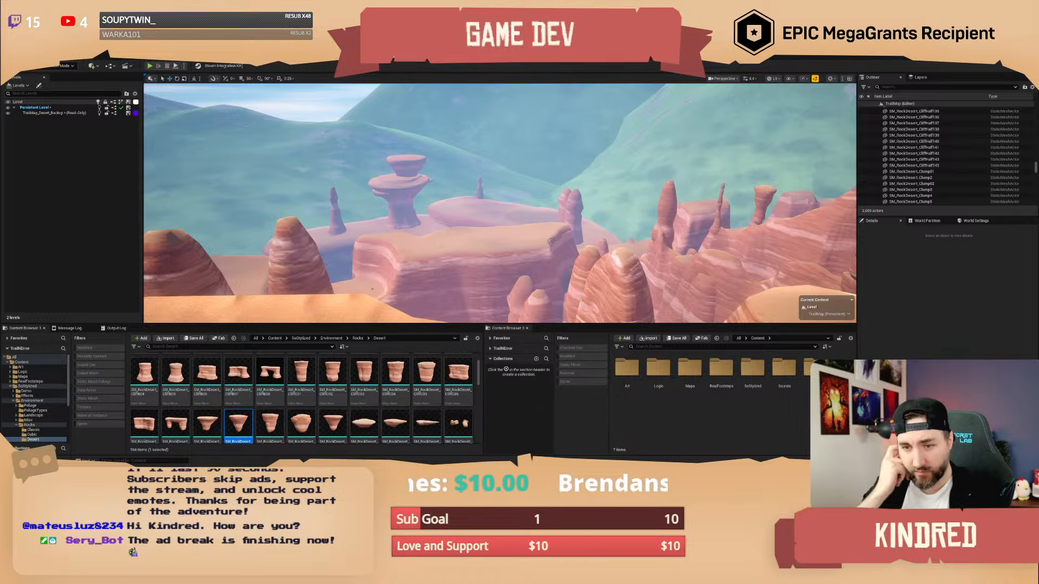
# - Place the SM_RockDesert_Clump10 rock clump on top of the far round plateau
pyautogui.scroll(-5, 452, 363)
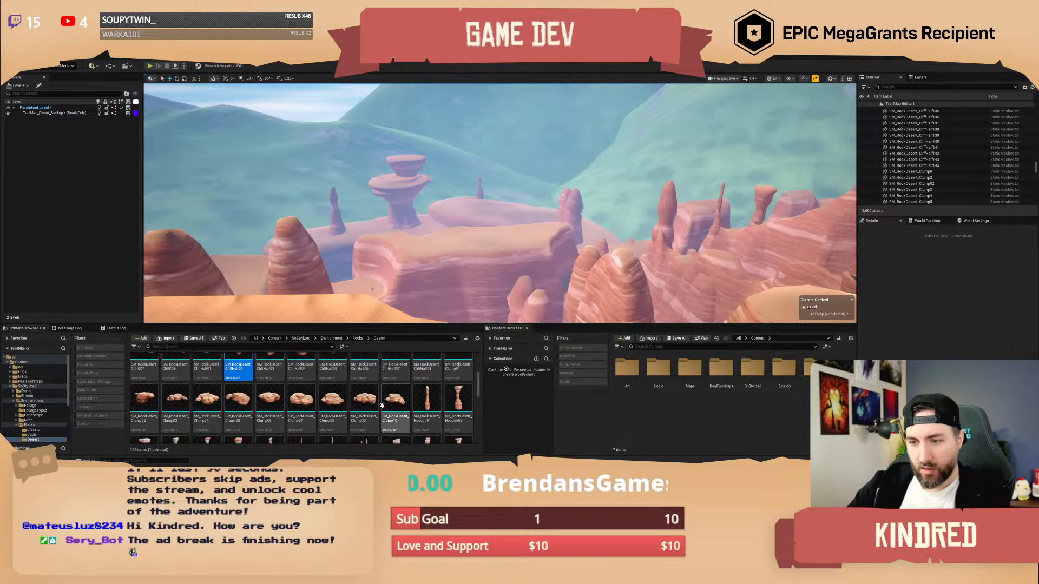
pyautogui.scroll(2, 411, 397)
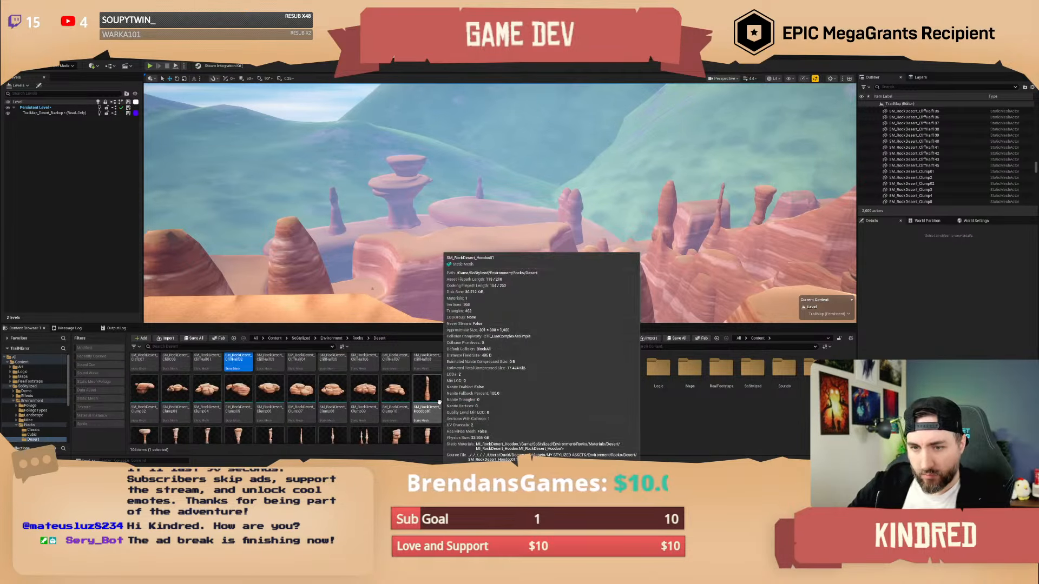
pyautogui.click(478, 198)
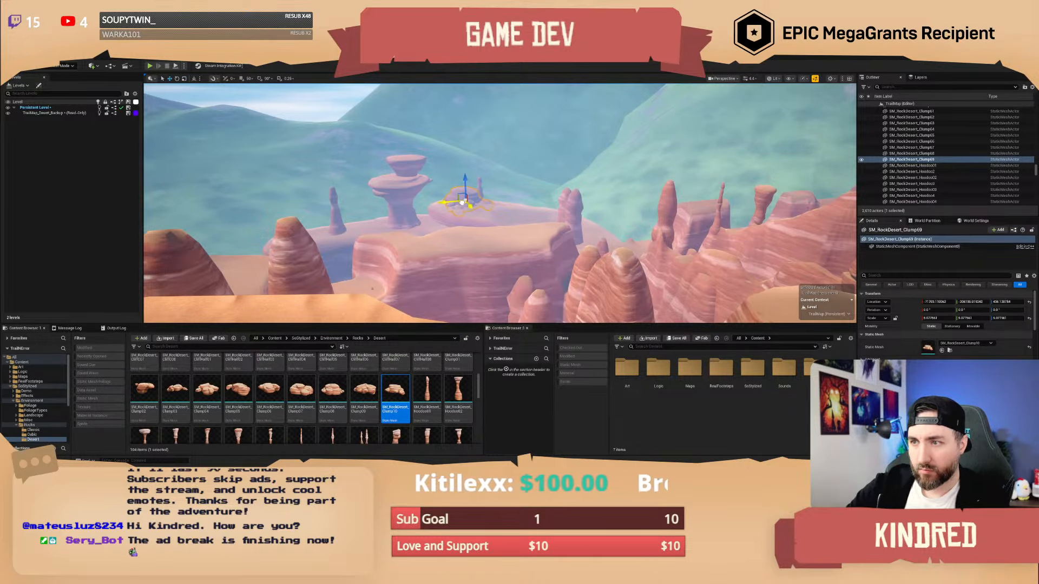
pyautogui.press('Escape')
pyautogui.moveTo(552, 203); pyautogui.dragTo(593, 214, button='right')
pyautogui.press('d')
# - Place the SM_RockDesert_Clump08 rock clump on the nearer flat-topped cliff and rotate it
pyautogui.click(341, 396)
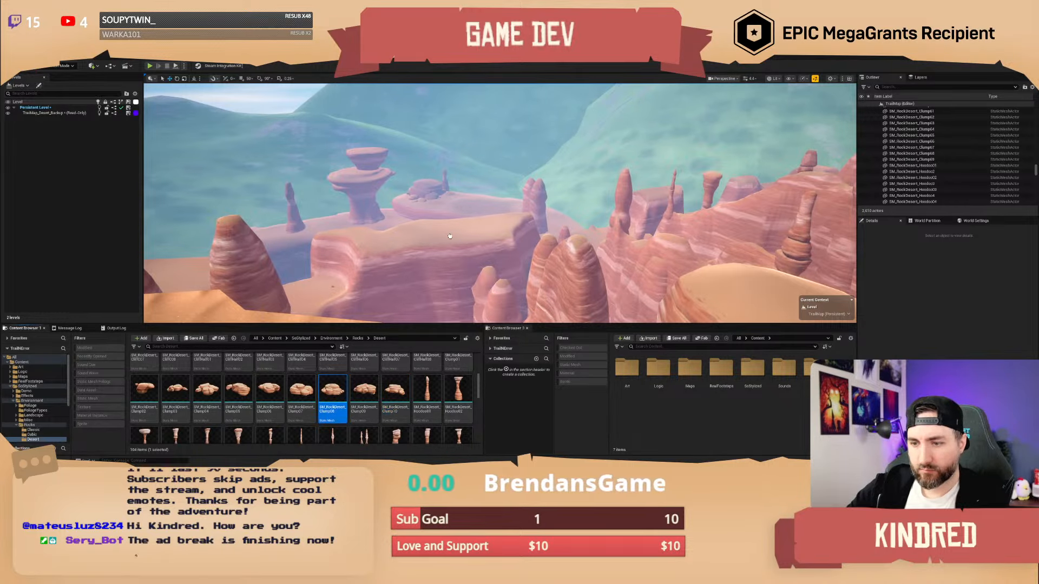
pyautogui.moveTo(458, 220); pyautogui.dragTo(458, 232)
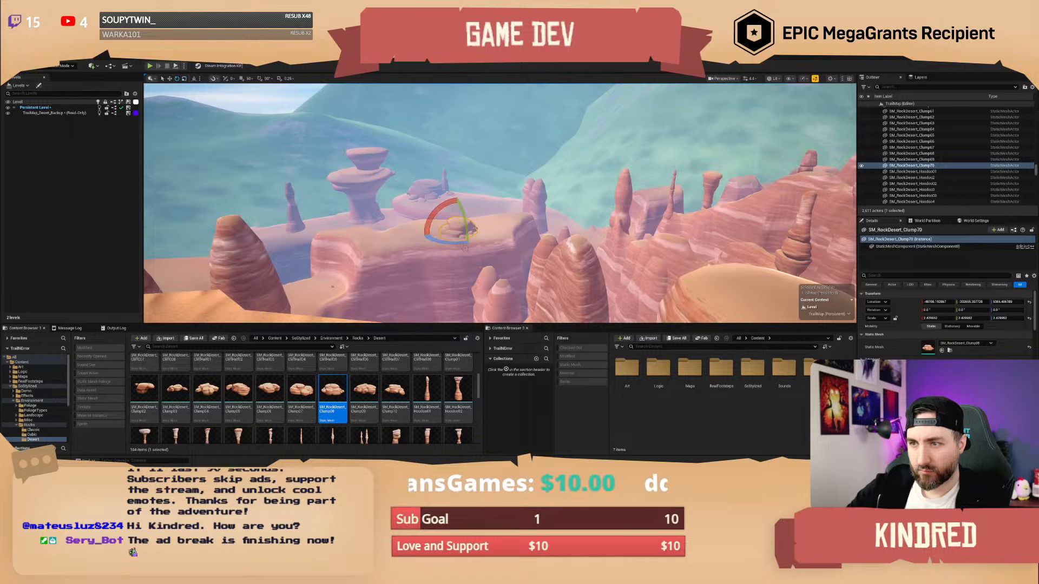
pyautogui.moveTo(464, 247); pyautogui.dragTo(466, 245)
pyautogui.press('w')
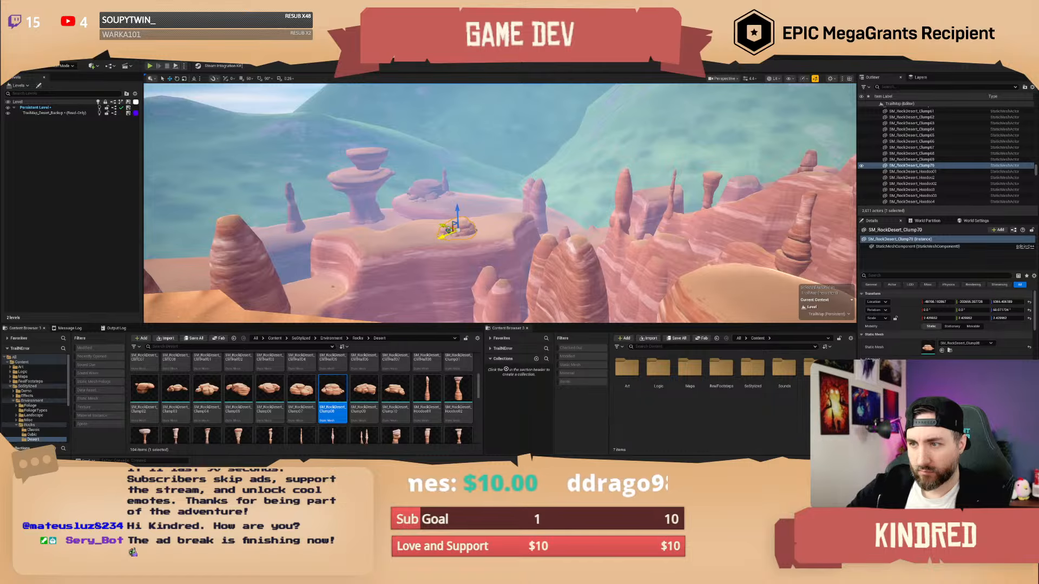
pyautogui.press('Escape')
# - Add an SM_RockDesert_Clump10 rock clump to the sandy mesa top beside the hoodoo spires
pyautogui.moveTo(576, 242); pyautogui.dragTo(649, 262, button='right')
pyautogui.moveTo(399, 390); pyautogui.dragTo(556, 208)
pyautogui.press('Escape')
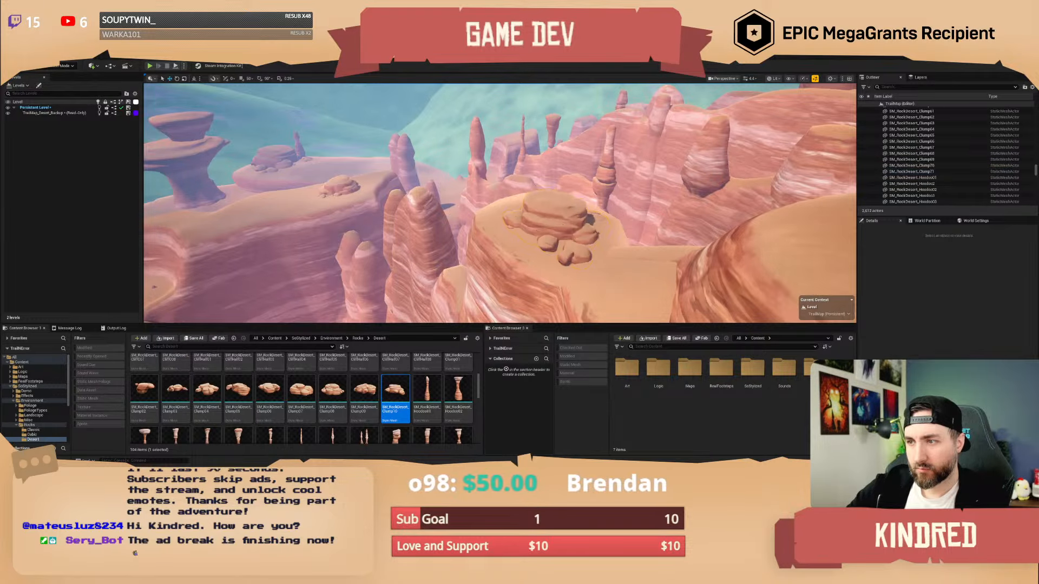
# - Place the SM_RockDesert_Clump09 rock clump on the plateau behind the twin rounded hoodoos
pyautogui.moveTo(556, 207); pyautogui.dragTo(530, 234, button='right')
pyautogui.scroll(1, 547, 201)
pyautogui.scroll(1, 589, 222)
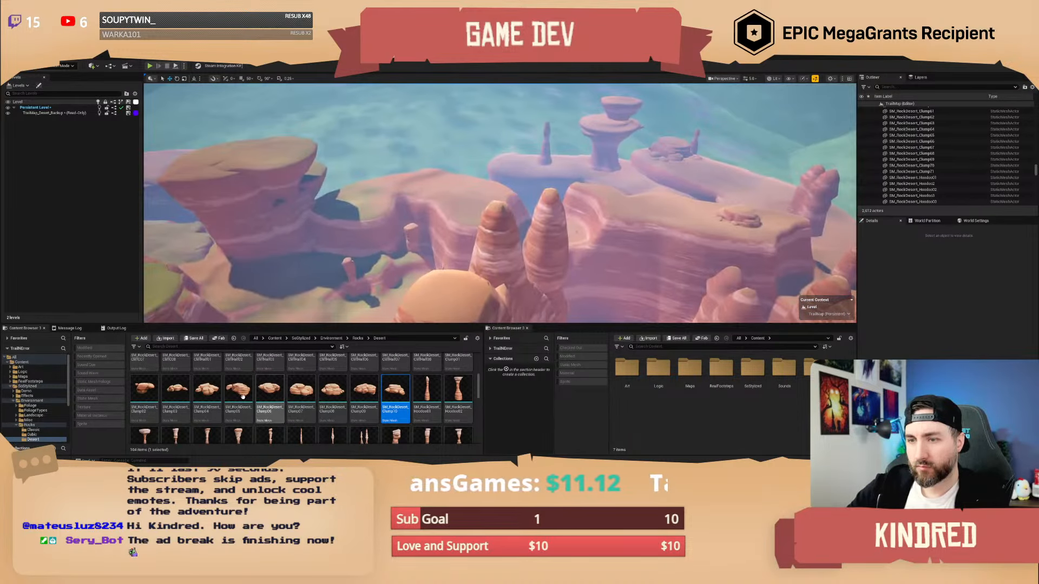
pyautogui.moveTo(364, 388); pyautogui.dragTo(464, 206)
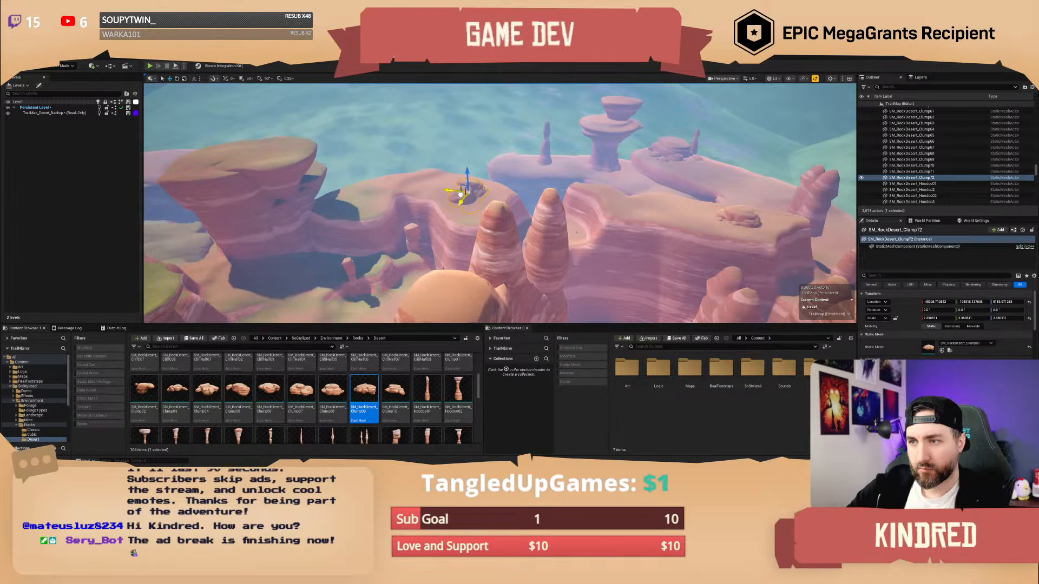
pyautogui.press('Escape')
# - Duplicate the two outer curved cliffs together with their rock clump, stacked mushroom rock and hoodoo spire over to the neighbouring ridge
pyautogui.moveTo(490, 200); pyautogui.dragTo(565, 190, button='right')
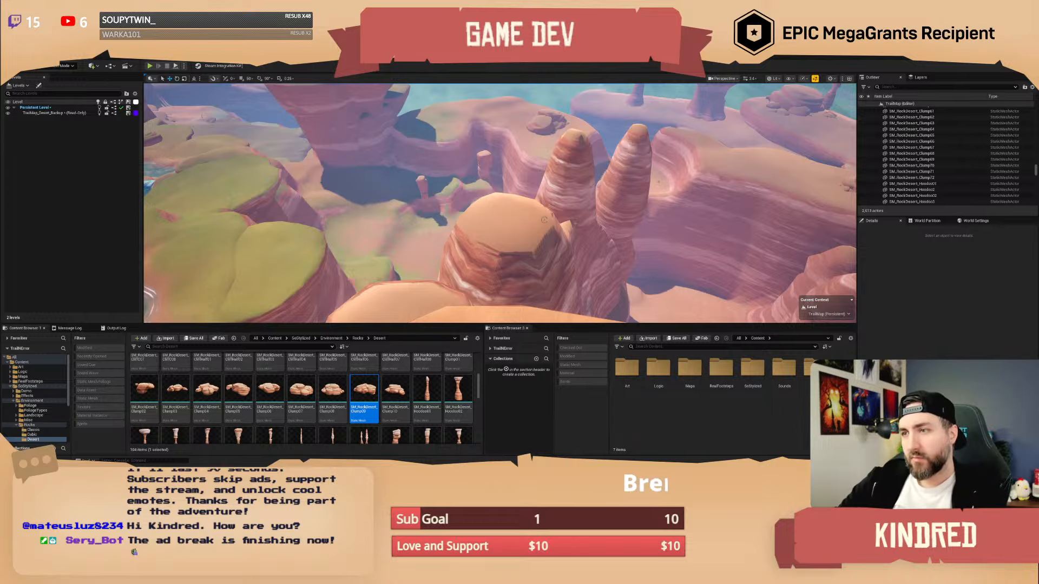
pyautogui.scroll(2, 499, 203)
pyautogui.moveTo(499, 203); pyautogui.dragTo(459, 214, button='right')
pyautogui.scroll(-1, 470, 211)
pyautogui.scroll(1, 525, 227)
pyautogui.scroll(-2, 643, 244)
pyautogui.click(423, 201)
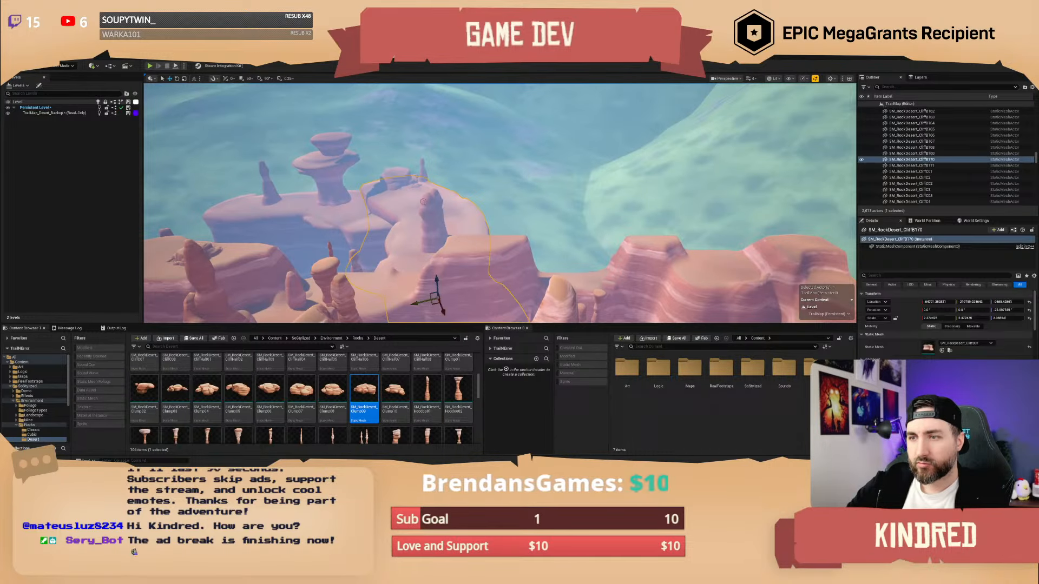
pyautogui.keyDown('ctrl'); pyautogui.click(396, 181); pyautogui.keyUp('ctrl')
pyautogui.keyDown('ctrl'); pyautogui.click(336, 224); pyautogui.keyUp('ctrl')
pyautogui.keyDown('ctrl'); pyautogui.click(328, 142); pyautogui.keyUp('ctrl')
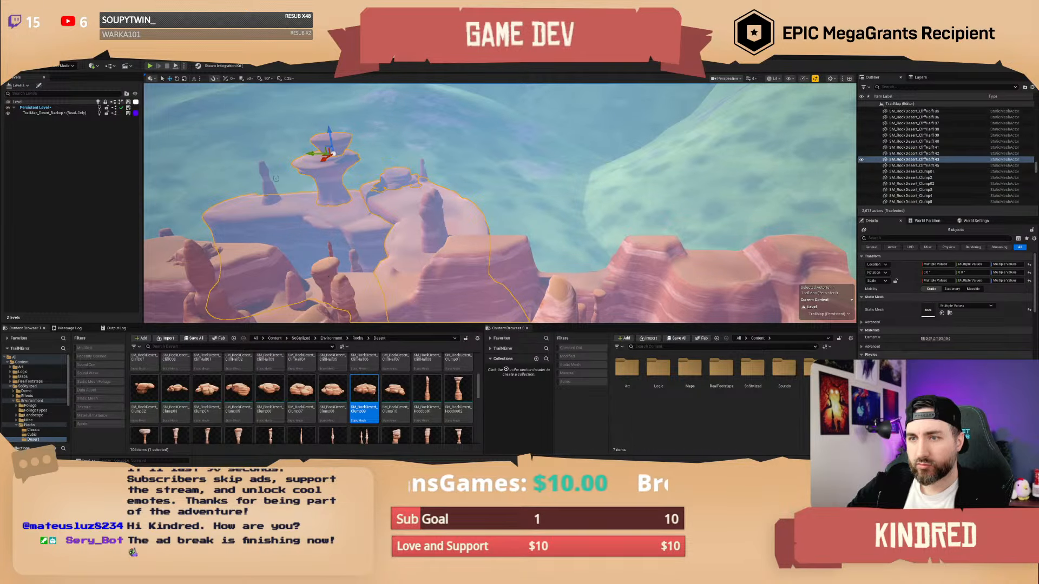
pyautogui.keyDown('ctrl'); pyautogui.click(267, 185); pyautogui.keyUp('ctrl')
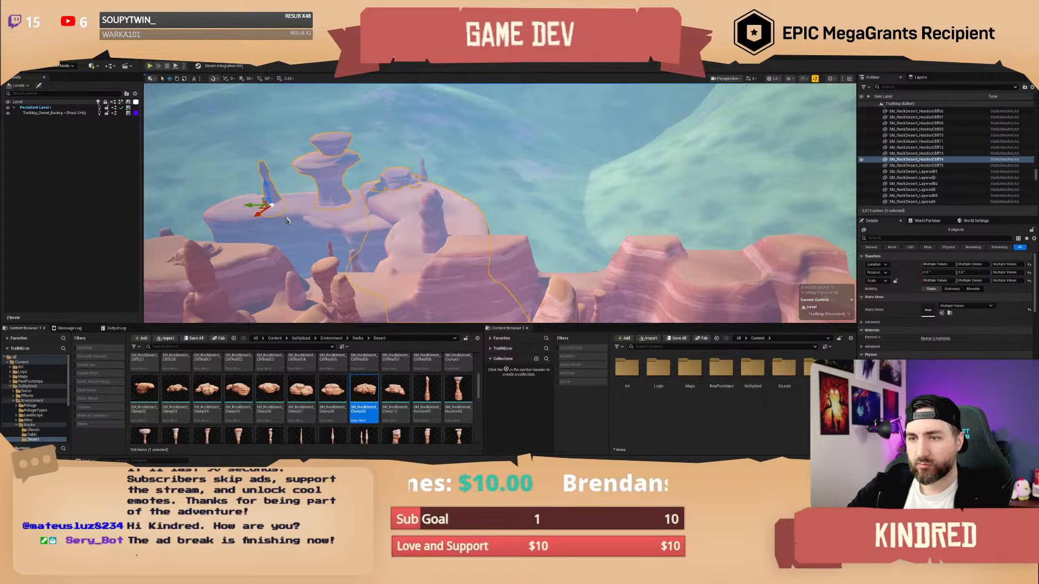
pyautogui.keyDown('ctrl'); pyautogui.click(288, 219); pyautogui.keyUp('ctrl')
pyautogui.keyDown('alt'); pyautogui.moveTo(333, 287); pyautogui.dragTo(692, 296); pyautogui.keyUp('alt')
pyautogui.press('f')
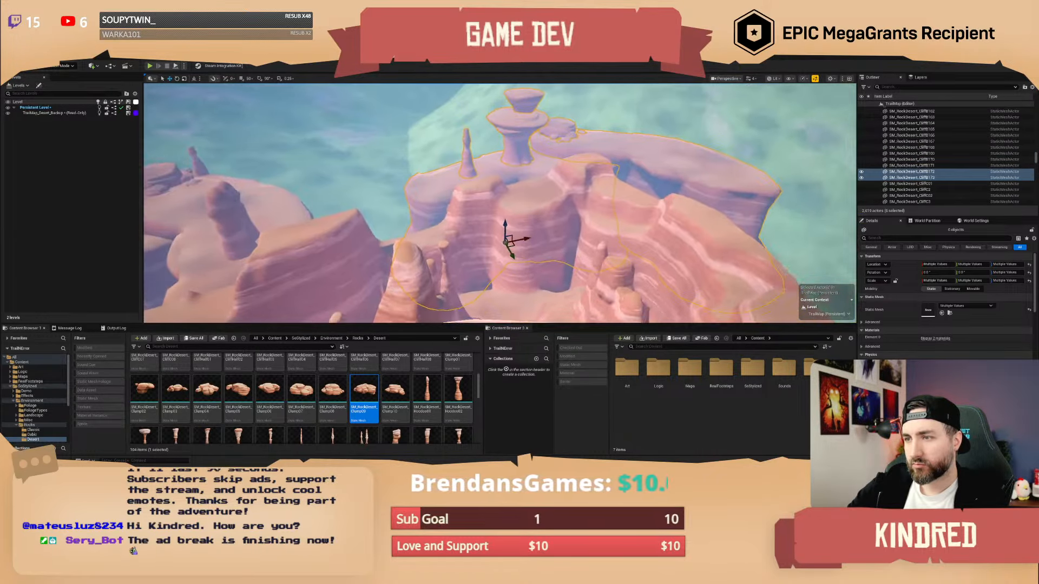
# - Adjust the position of the duplicated cliff group so it sits behind the striped ridge wall
pyautogui.moveTo(467, 250); pyautogui.dragTo(505, 316)
pyautogui.moveTo(506, 232); pyautogui.dragTo(486, 251, button='right')
pyautogui.scroll(3, 489, 245)
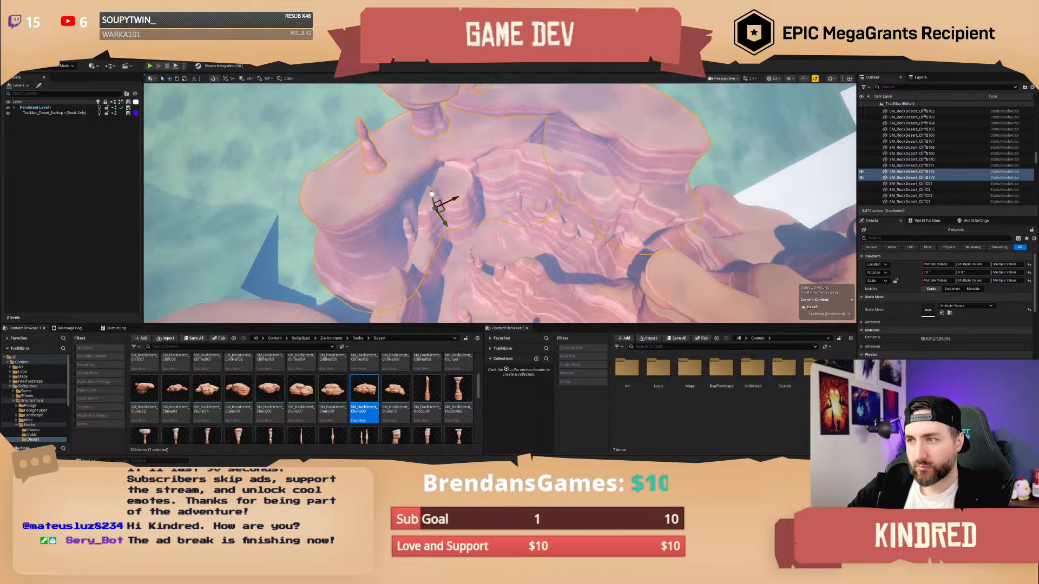
pyautogui.moveTo(431, 193); pyautogui.dragTo(464, 256, button='right')
pyautogui.scroll(-2, 425, 201)
pyautogui.scroll(-2, 424, 220)
pyautogui.scroll(2, 453, 253)
pyautogui.scroll(-1, 444, 241)
pyautogui.press('Escape')
pyautogui.scroll(1, 450, 236)
pyautogui.scroll(1, 456, 243)
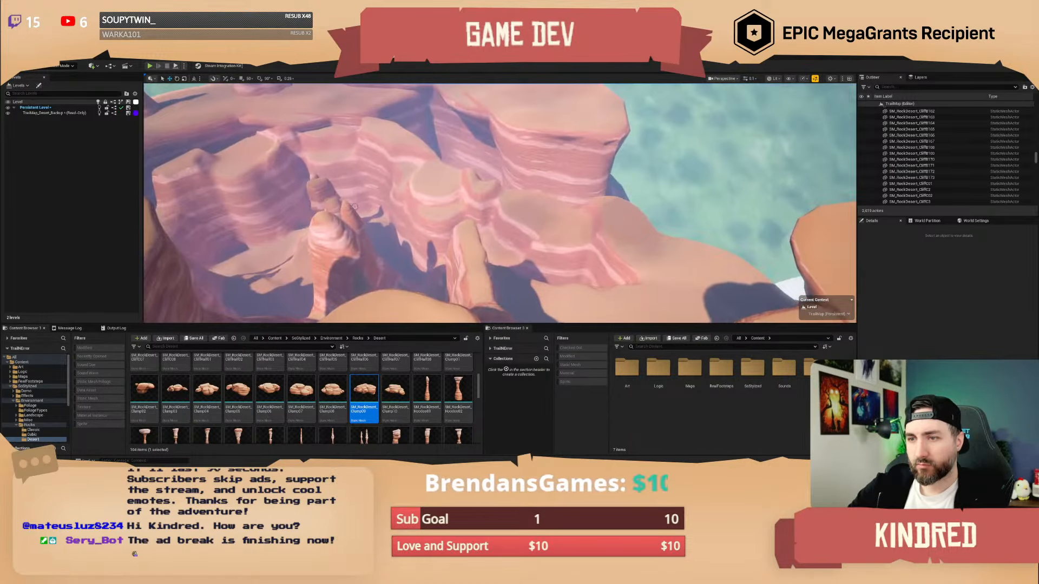
# - Copy a hoodoo spire onto the end of the duplicated cliff and raise it onto the flat top
pyautogui.click(354, 207)
pyautogui.scroll(-2, 456, 253)
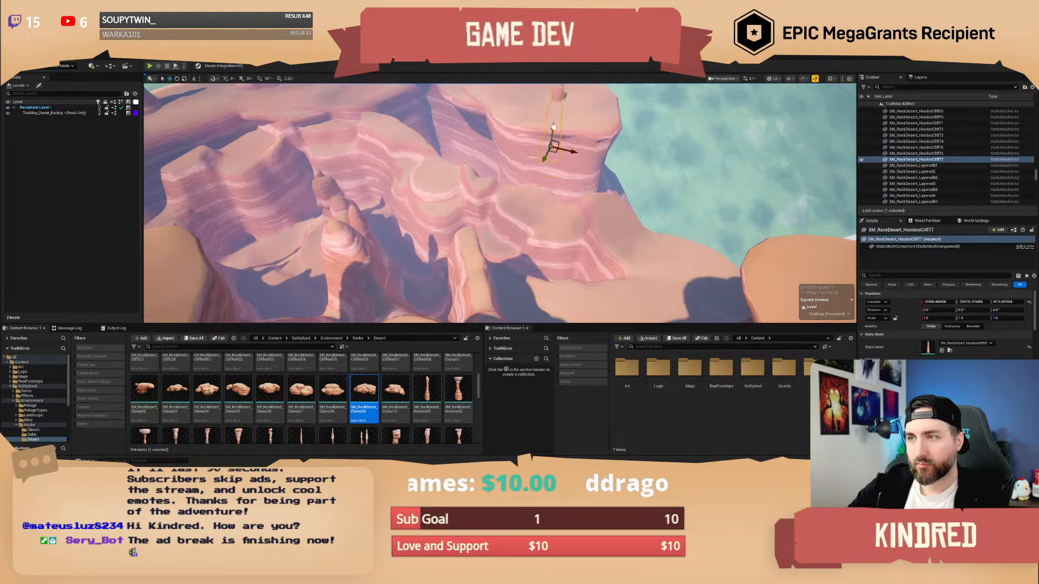
pyautogui.moveTo(553, 128); pyautogui.dragTo(556, 102)
pyautogui.moveTo(556, 102); pyautogui.dragTo(555, 228, button='right')
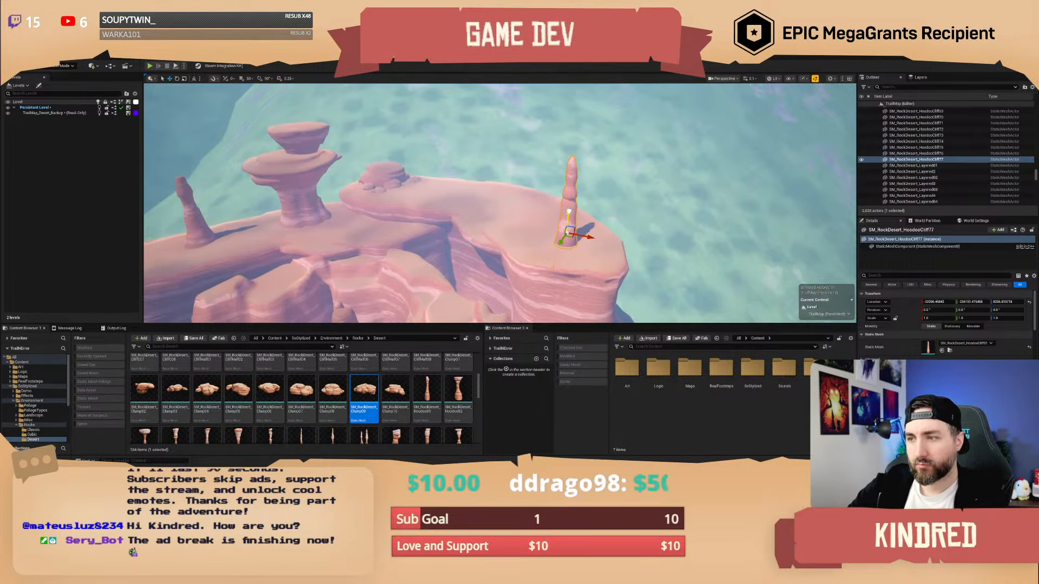
# - Duplicate the hoodoo spire beside itself as an enlarged, rotated copy
pyautogui.moveTo(573, 213)
pyautogui.keyDown('alt'); pyautogui.mouseDown()
pyautogui.moveTo(550, 211)
pyautogui.moveTo(581, 211)
pyautogui.mouseUp(); pyautogui.keyUp('alt')
pyautogui.press('e')
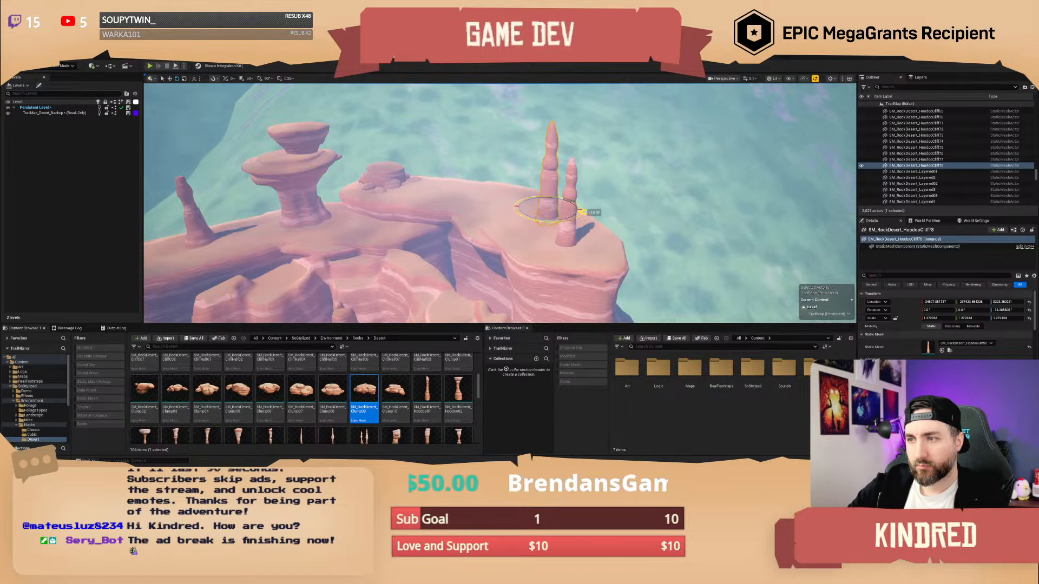
pyautogui.press('Escape')
pyautogui.press('s')
pyautogui.moveTo(582, 212); pyautogui.dragTo(527, 213, button='right')
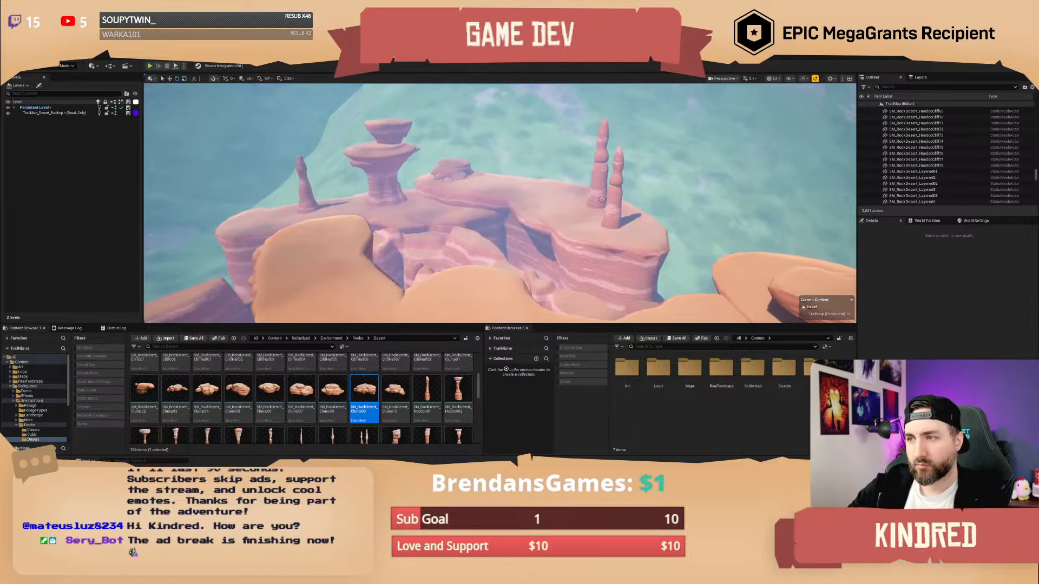
# - Delete both hoodoo spires from the end of the duplicated cliff
pyautogui.click(603, 184)
pyautogui.keyDown('ctrl'); pyautogui.click(615, 204); pyautogui.keyUp('ctrl')
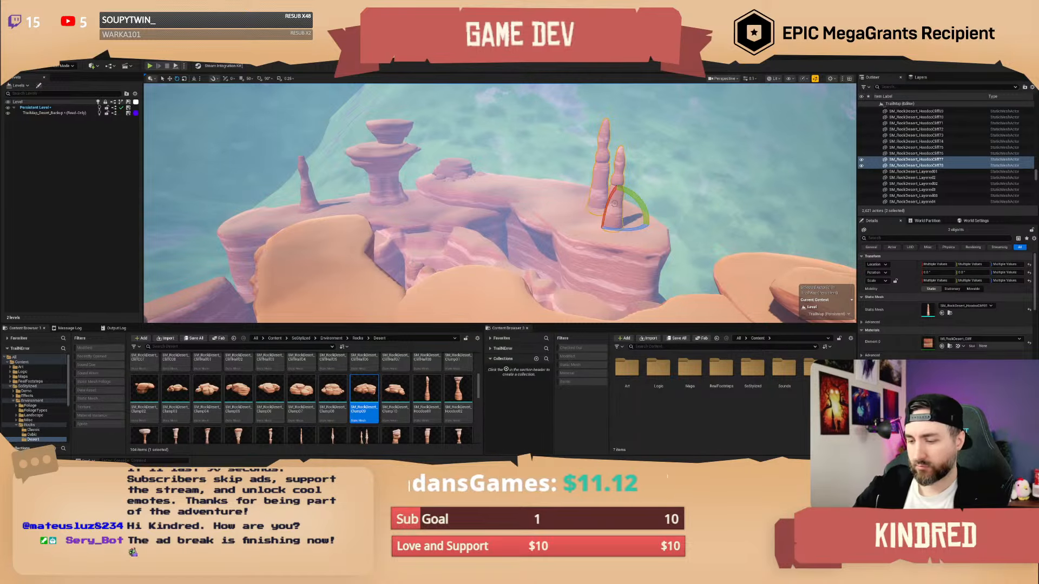
pyautogui.press('Delete')
# - Try to cap the end of the duplicated cliff with the thin, flat half-cliff mesh
pyautogui.scroll(-5, 394, 412)
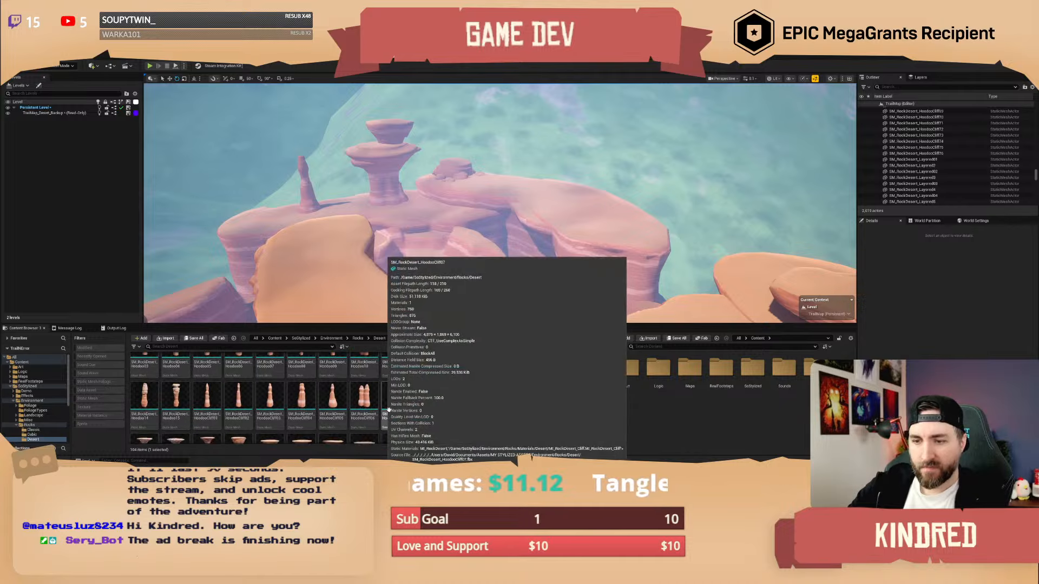
pyautogui.scroll(5, 411, 411)
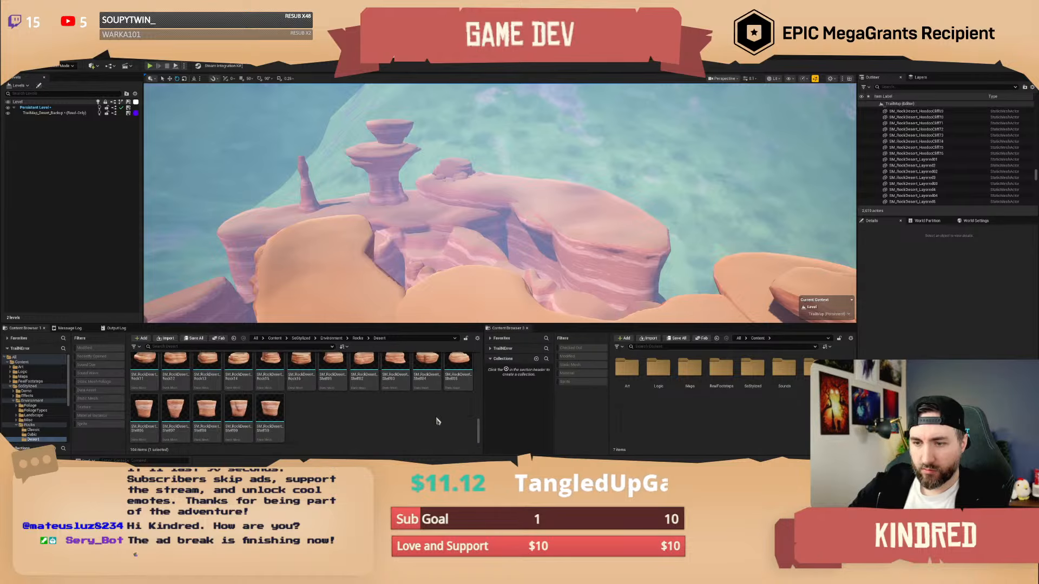
pyautogui.scroll(3, 395, 409)
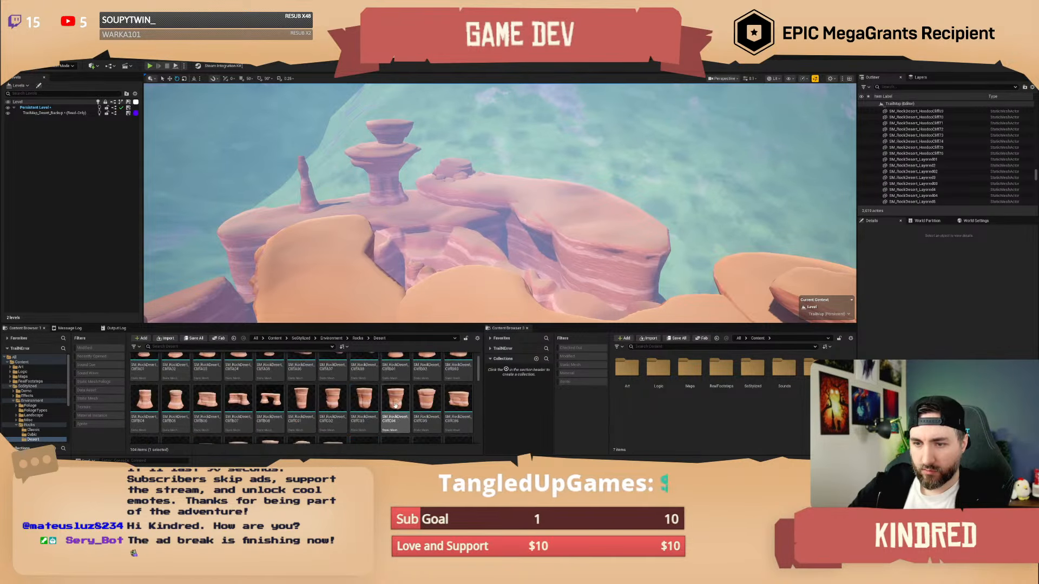
pyautogui.moveTo(420, 413); pyautogui.dragTo(606, 222)
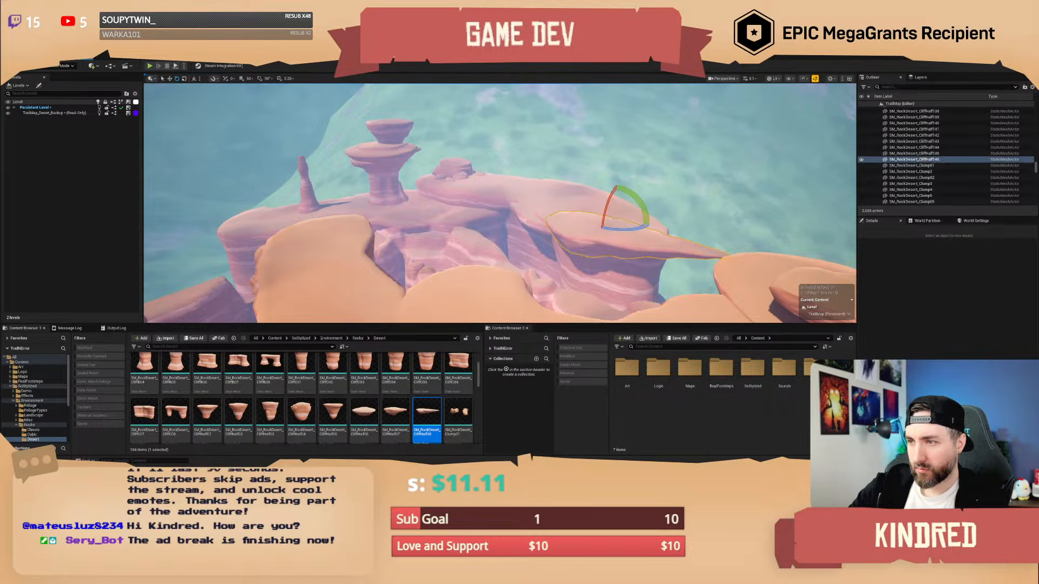
pyautogui.press('Escape')
pyautogui.moveTo(606, 222); pyautogui.dragTo(646, 242, button='right')
pyautogui.click(494, 208)
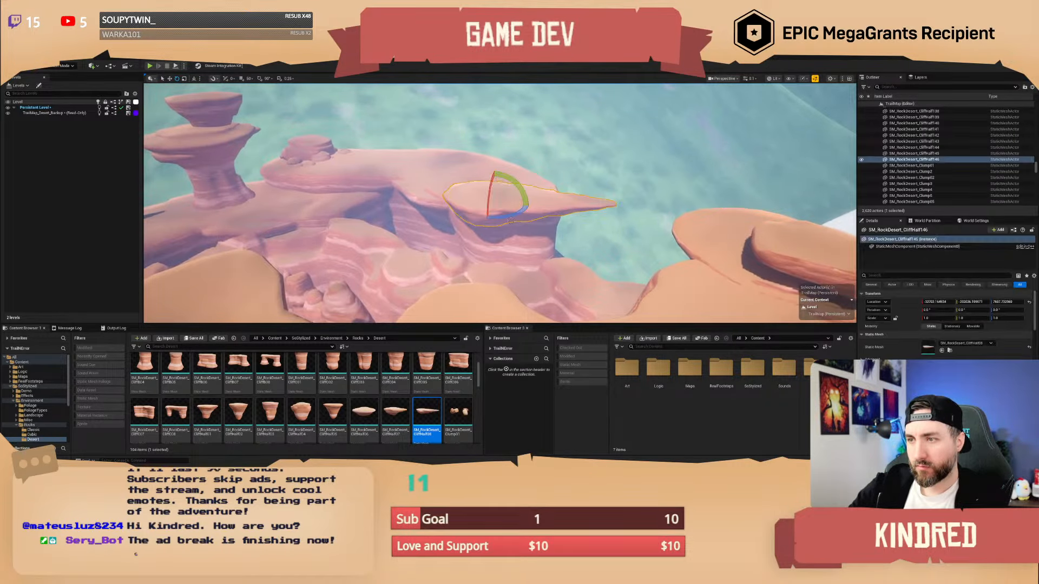
pyautogui.moveTo(499, 206); pyautogui.dragTo(508, 197)
pyautogui.press('Delete')
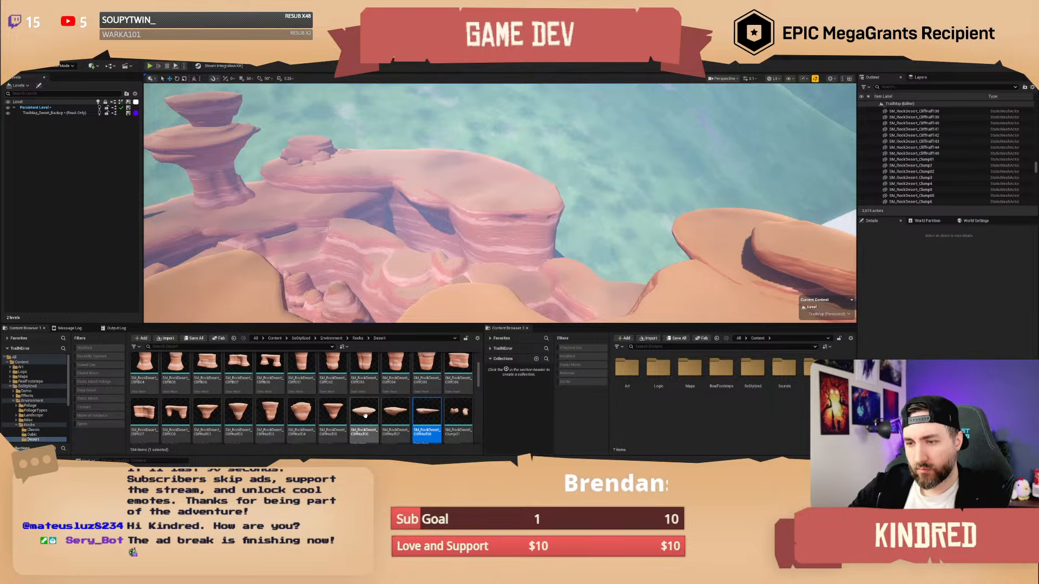
# - Place three flat SM_RockDesert cliff cap pieces from the Desert rocks folder on the tops of the distant plateau
pyautogui.moveTo(393, 414); pyautogui.dragTo(530, 186)
pyautogui.press('Escape')
pyautogui.moveTo(530, 186); pyautogui.dragTo(501, 309, button='right')
pyautogui.moveTo(364, 413); pyautogui.dragTo(396, 139)
pyautogui.press('Escape')
pyautogui.moveTo(396, 139); pyautogui.dragTo(487, 94, button='right')
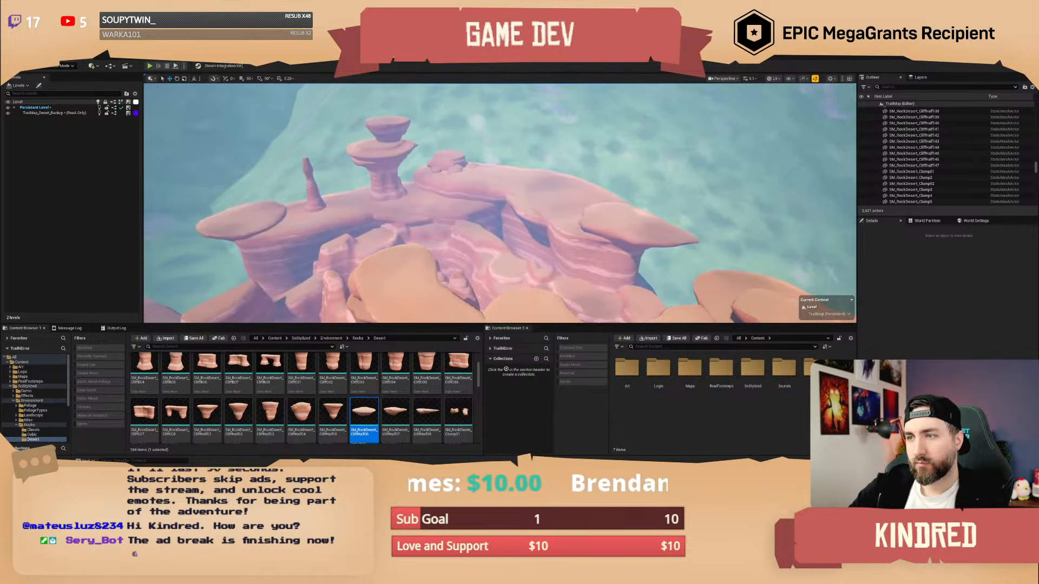
pyautogui.moveTo(395, 414); pyautogui.dragTo(521, 184)
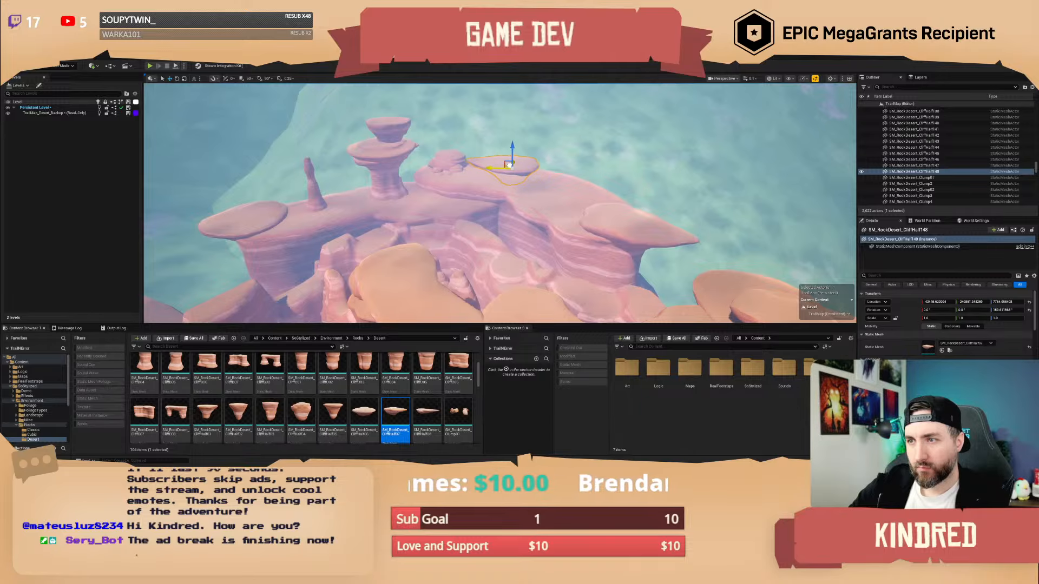
pyautogui.press('Escape')
# - Select the background mountain SM_Mountain7 and move it horizontally to stand behind the pink desert plateau
pyautogui.press('s')
pyautogui.moveTo(540, 186); pyautogui.dragTo(546, 141, button='right')
pyautogui.press('w')
pyautogui.scroll(3, 490, 173)
pyautogui.press('w')
pyautogui.scroll(-2, 562, 173)
pyautogui.press('w')
pyautogui.scroll(-1, 527, 146)
pyautogui.press('w')
pyautogui.scroll(10, 514, 129)
pyautogui.click(379, 227)
pyautogui.moveTo(379, 227); pyautogui.dragTo(368, 269, button='right')
pyautogui.press('s')
pyautogui.scroll(6, 308, 257)
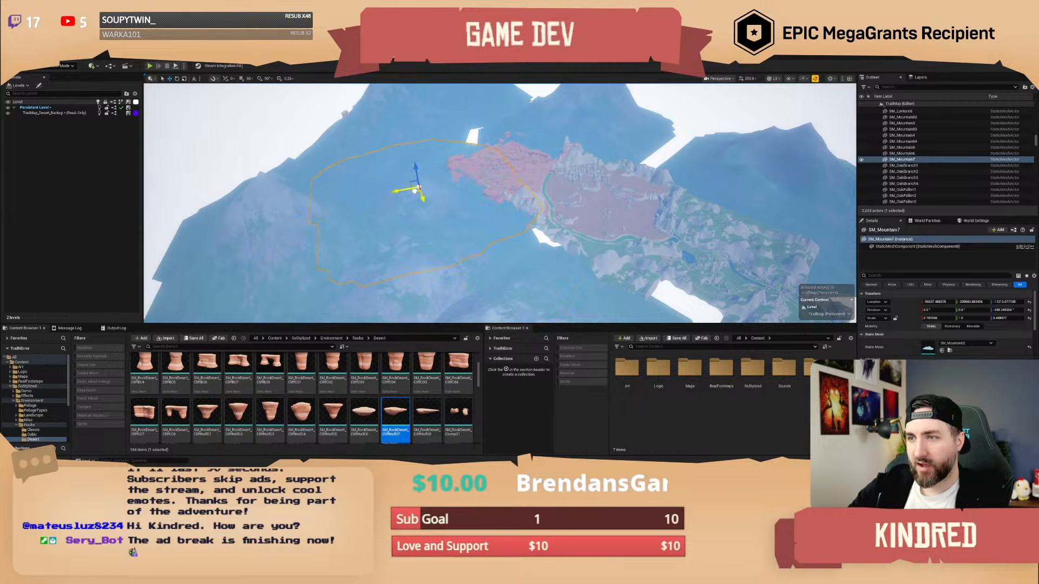
pyautogui.moveTo(458, 130); pyautogui.dragTo(479, 141)
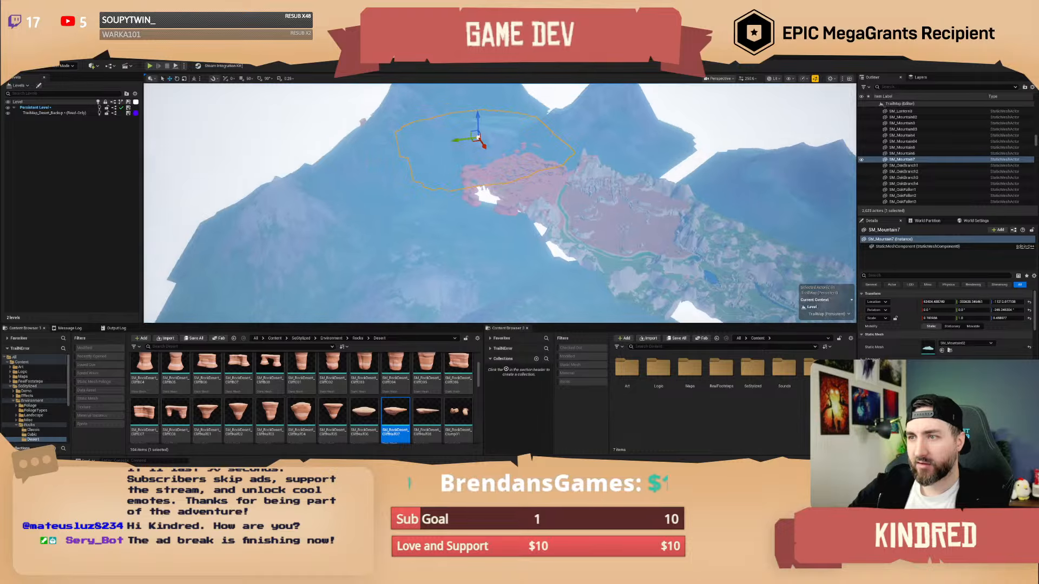
# - Fine-tune the height of SM_Mountain7 so its peak rises higher behind the desert cliffs
pyautogui.press('w')
pyautogui.moveTo(480, 141); pyautogui.dragTo(568, 161, button='right')
pyautogui.scroll(-6, 433, 141)
pyautogui.press('w')
pyautogui.scroll(-6, 467, 143)
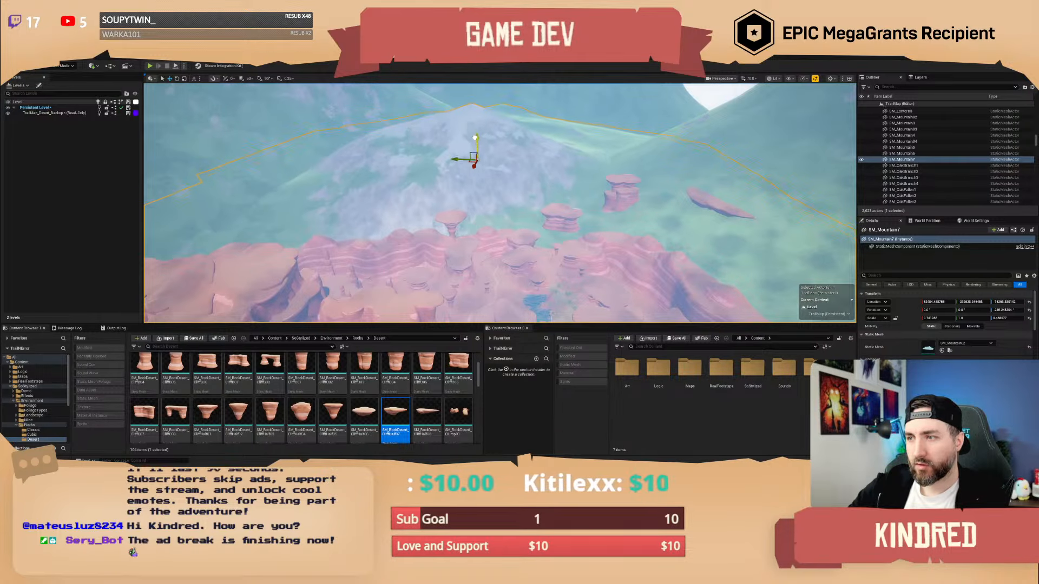
pyautogui.moveTo(476, 133); pyautogui.dragTo(470, 124)
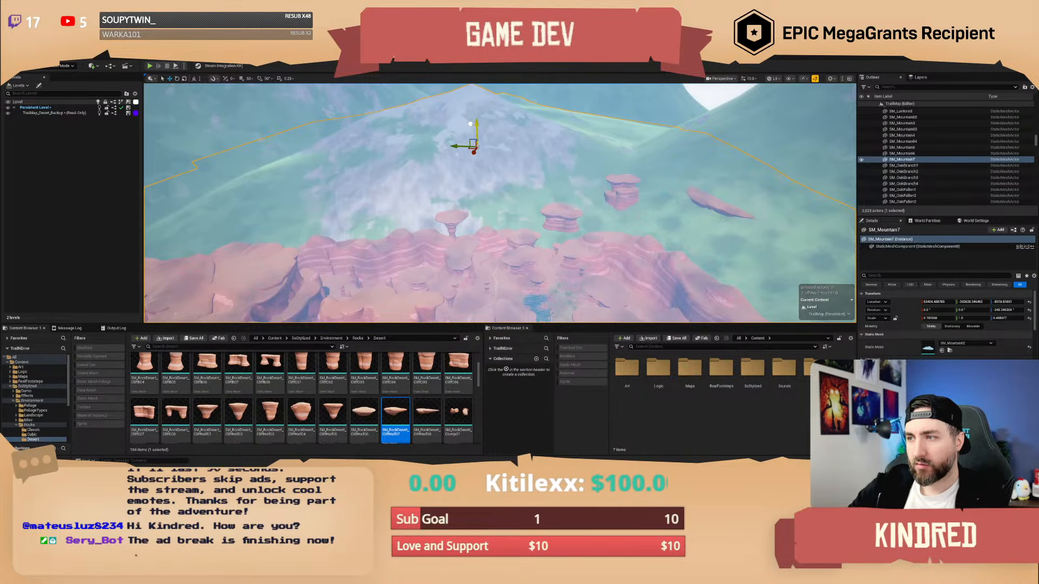
# - Reselect SM_Mountain7 and shift its position and height further along the backdrop behind the floating desert rocks
pyautogui.moveTo(689, 199); pyautogui.dragTo(722, 205, button='right')
pyautogui.click(700, 208)
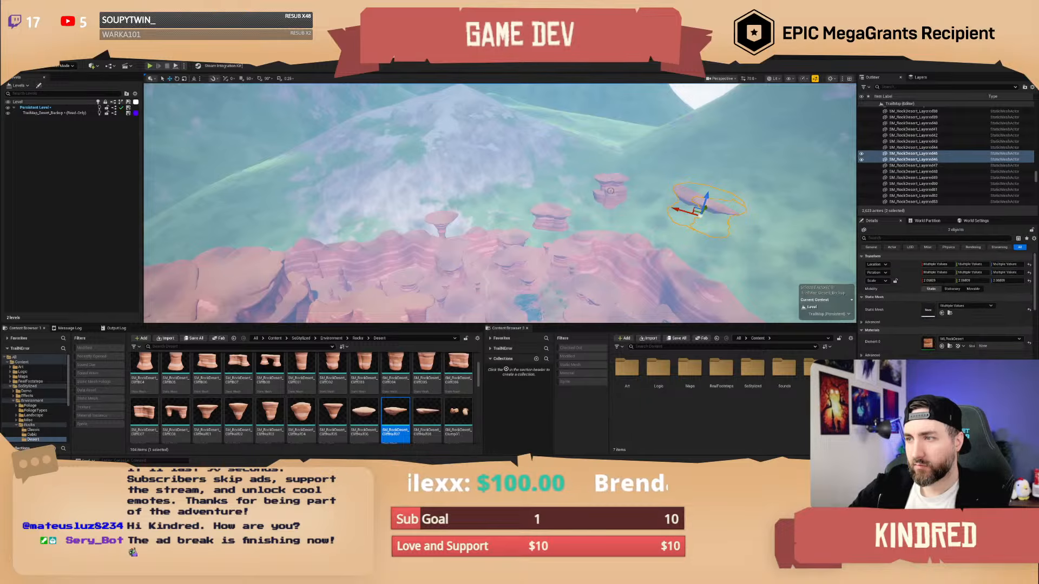
pyautogui.moveTo(517, 154)
pyautogui.mouseDown(button='right')
pyautogui.moveTo(530, 156)
pyautogui.moveTo(500, 179)
pyautogui.moveTo(518, 156)
pyautogui.mouseUp(button='right')
pyautogui.press('w')
pyautogui.scroll(-1, 516, 154)
pyautogui.click(517, 154)
pyautogui.press('s')
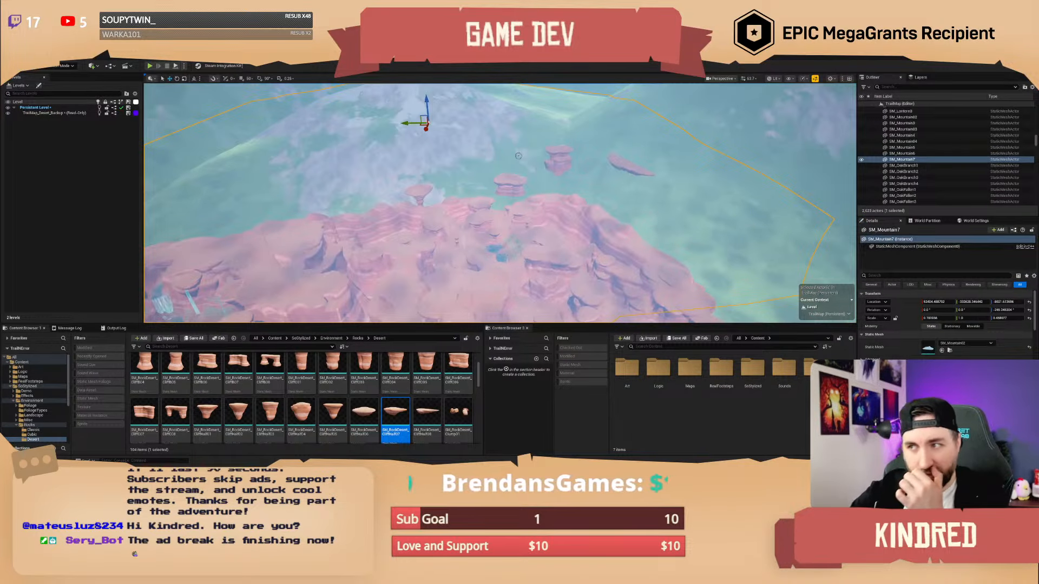
pyautogui.press('s')
pyautogui.moveTo(444, 218); pyautogui.dragTo(444, 163, button='right')
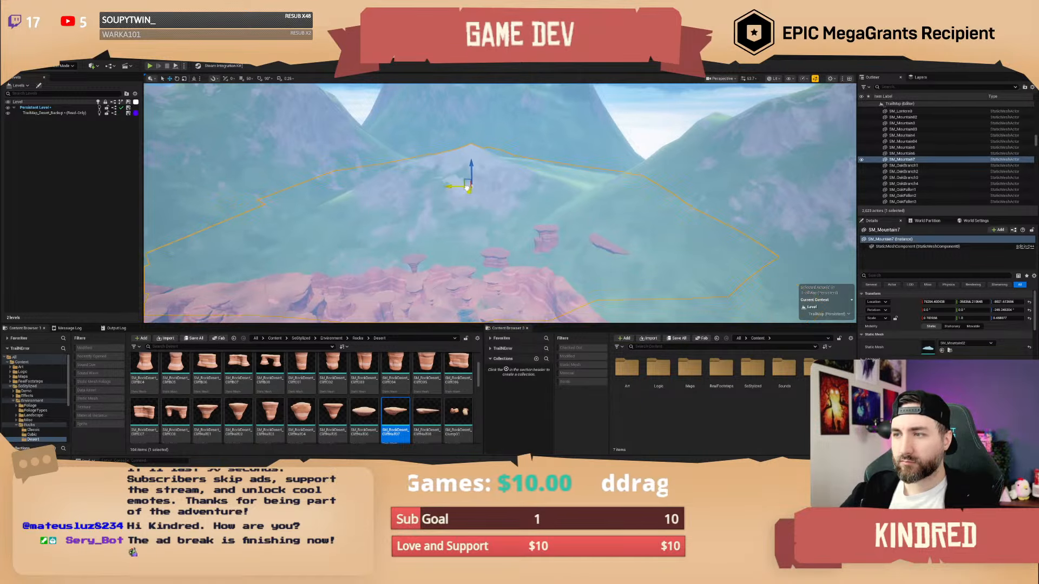
pyautogui.press('w')
pyautogui.moveTo(552, 242); pyautogui.dragTo(507, 263, button='right')
pyautogui.scroll(-4, 552, 242)
pyautogui.press('w')
pyautogui.scroll(-3, 552, 243)
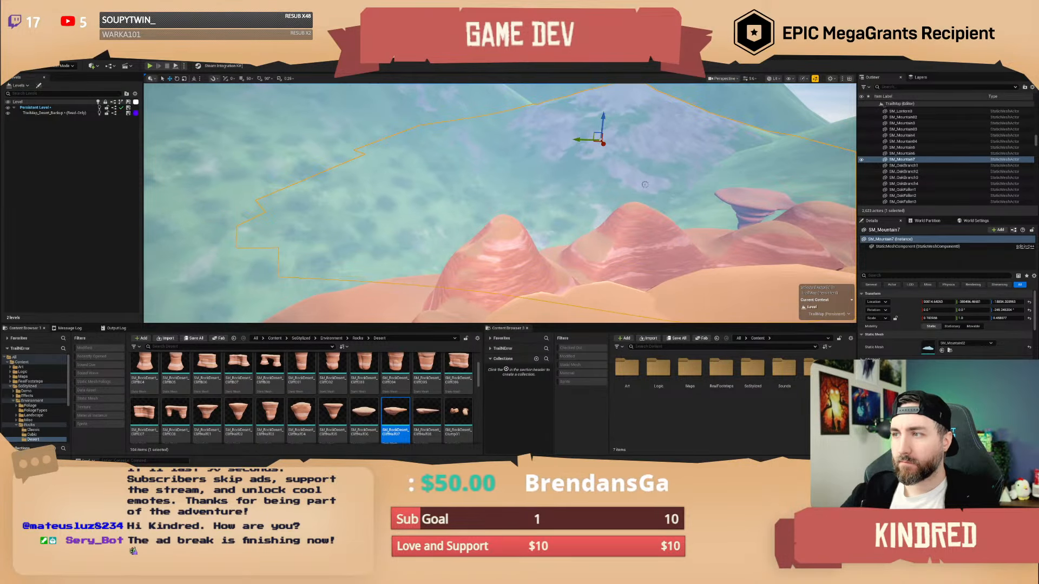
# - Scale SM_Mountain7 wider horizontally to cover the white gap between the mountains beside the desert area
pyautogui.press('Escape')
pyautogui.press('w')
pyautogui.moveTo(645, 185); pyautogui.dragTo(509, 238, button='right')
pyautogui.press('w')
pyautogui.scroll(-2, 499, 203)
pyautogui.press('w')
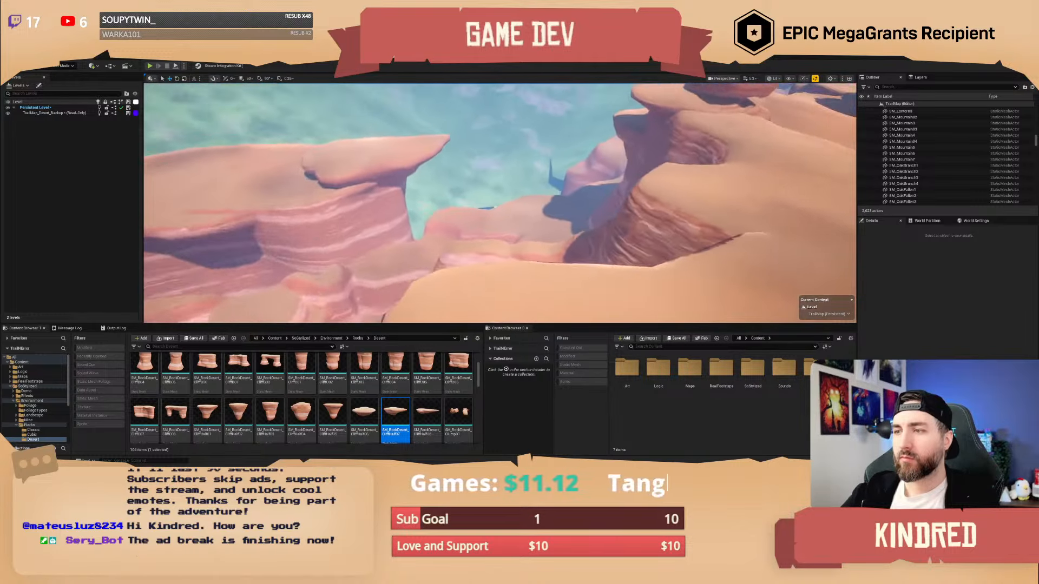
pyautogui.click(519, 164)
pyautogui.moveTo(519, 164); pyautogui.dragTo(559, 102, button='right')
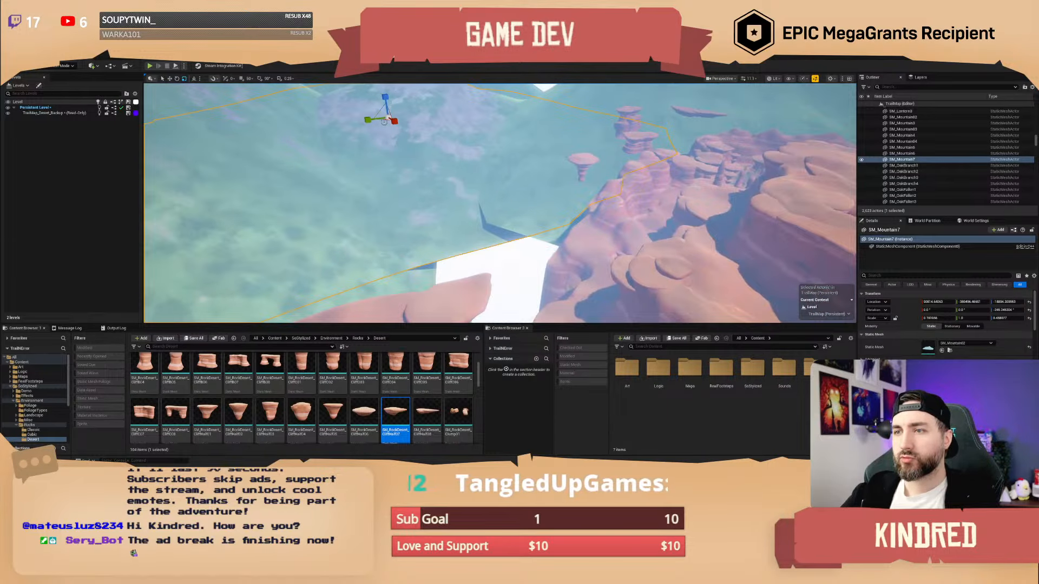
pyautogui.click(519, 163)
pyautogui.moveTo(518, 164); pyautogui.dragTo(622, 119, button='right')
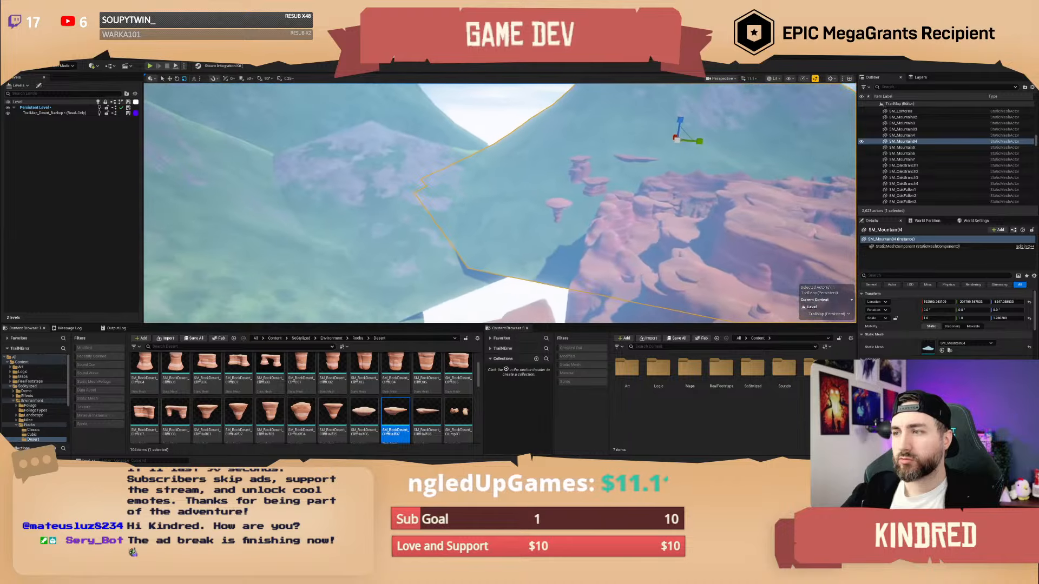
pyautogui.click(383, 213)
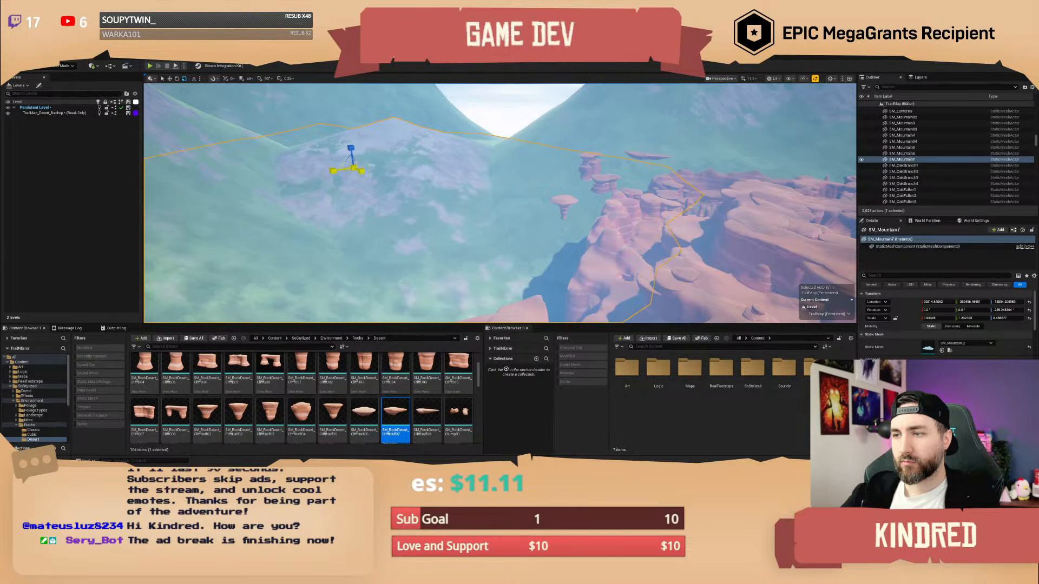
pyautogui.press('Escape')
# - Duplicate two large desert cliff pieces at the end of the ridge and place the copies further along the plateau's rim
pyautogui.moveTo(382, 213); pyautogui.dragTo(270, 271, button='right')
pyautogui.press('w')
pyautogui.press('w')
pyautogui.press('w')
pyautogui.scroll(-2, 352, 217)
pyautogui.press('w')
pyautogui.scroll(10, 340, 228)
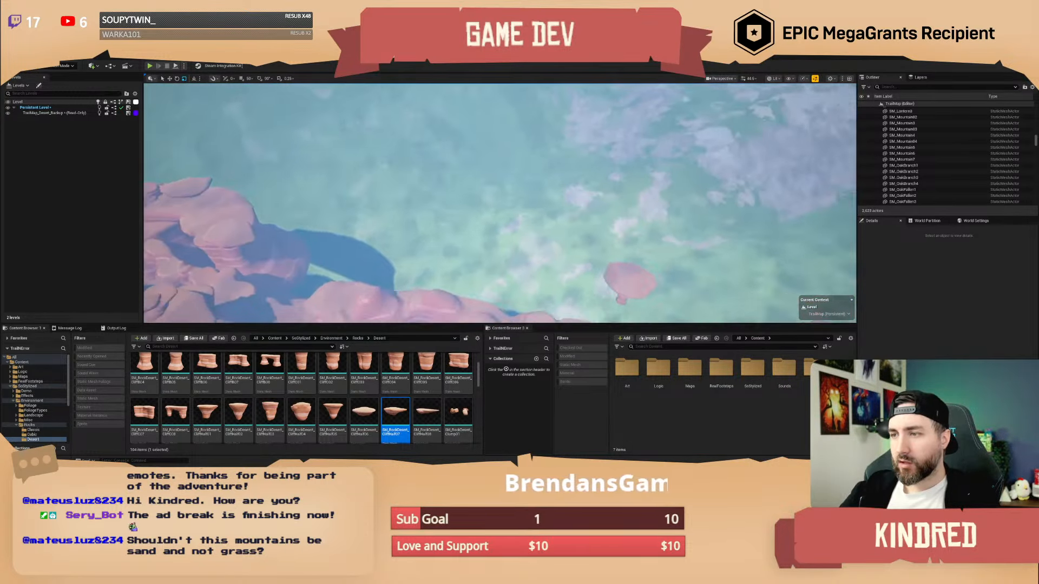
pyautogui.press('s')
pyautogui.scroll(3, 354, 201)
pyautogui.moveTo(354, 200); pyautogui.dragTo(292, 198, button='right')
pyautogui.click(354, 200)
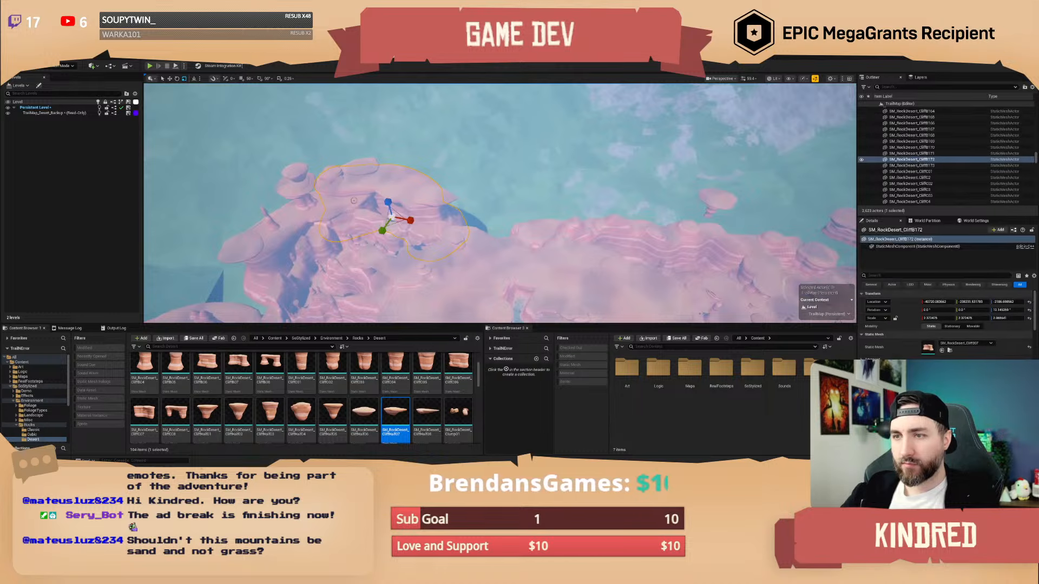
pyautogui.keyDown('ctrl'); pyautogui.click(351, 217); pyautogui.keyUp('ctrl')
pyautogui.keyDown('alt'); pyautogui.moveTo(327, 252); pyautogui.dragTo(453, 250); pyautogui.keyUp('alt')
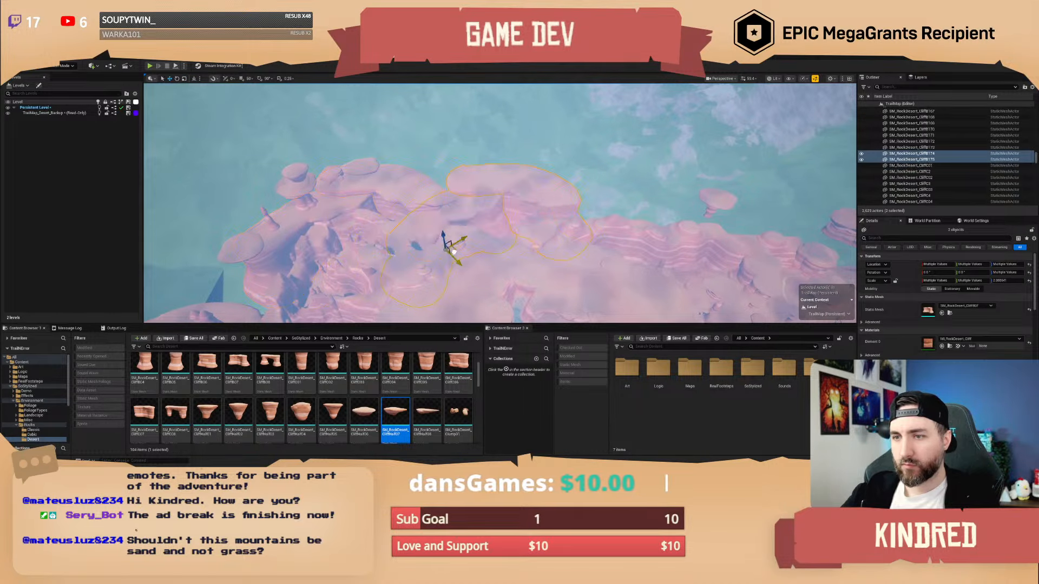
pyautogui.keyDown('alt'); pyautogui.moveTo(638, 252); pyautogui.dragTo(722, 257); pyautogui.keyUp('alt')
pyautogui.moveTo(723, 257); pyautogui.dragTo(793, 250, button='right')
pyautogui.press('w')
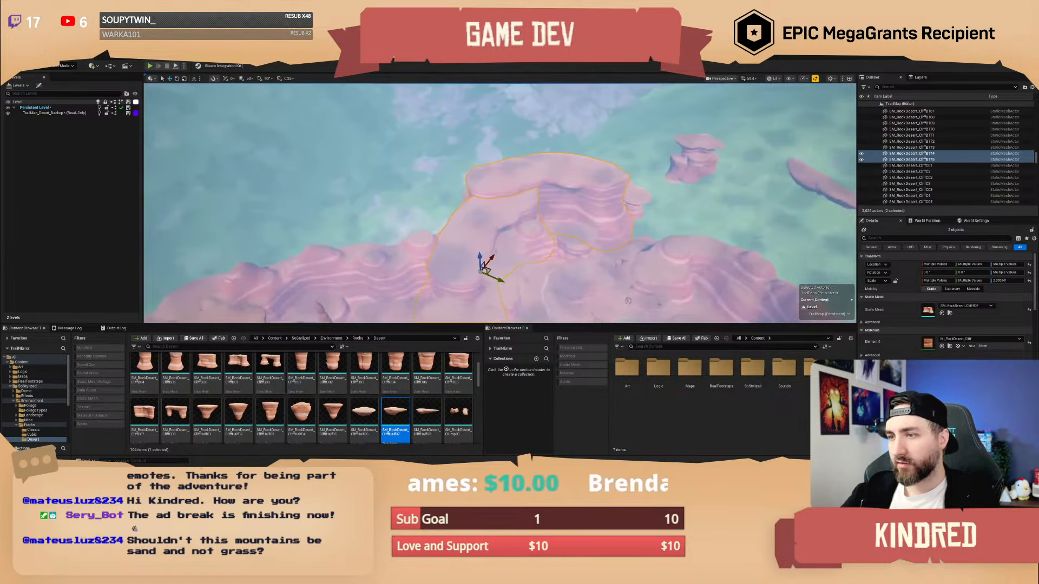
# - Reposition and rotate the copied cliff pair, and turn one of the two cliffs separately about the vertical axis
pyautogui.moveTo(502, 251); pyautogui.dragTo(511, 260)
pyautogui.moveTo(511, 261); pyautogui.dragTo(563, 294, button='right')
pyautogui.moveTo(504, 229); pyautogui.dragTo(563, 241, button='right')
pyautogui.press('w')
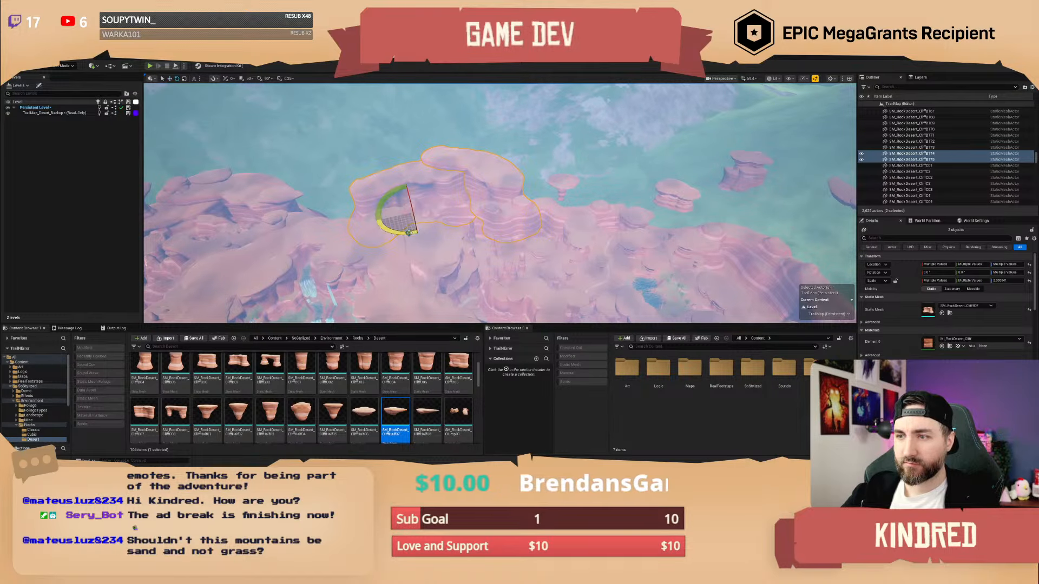
pyautogui.press('e')
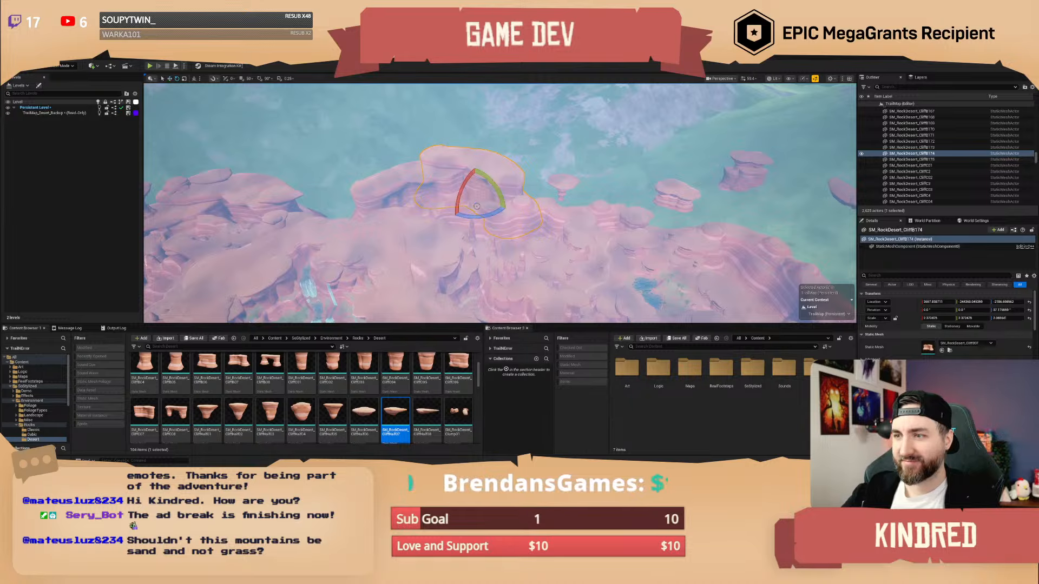
pyautogui.moveTo(476, 215); pyautogui.dragTo(514, 189)
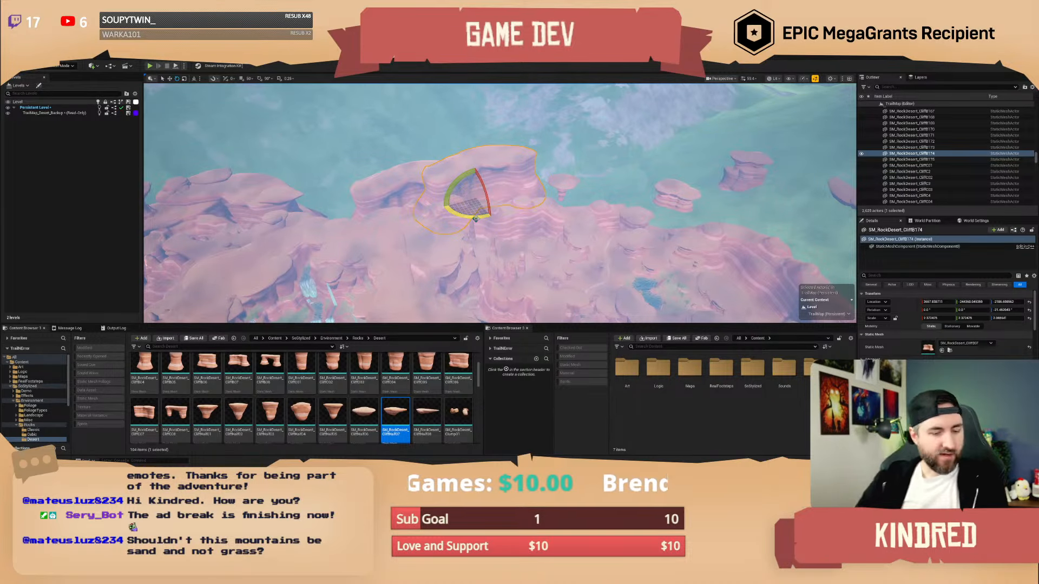
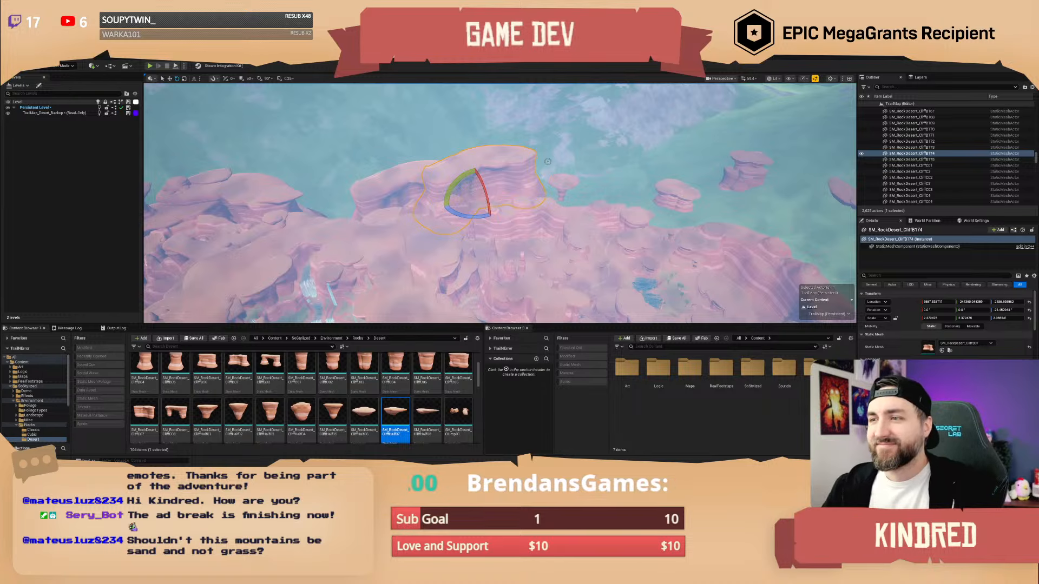
# - Rotate the same single cliff copy again and adjust its height so it blends into the ridge
pyautogui.press('w')
pyautogui.moveTo(548, 161)
pyautogui.mouseDown(button='right')
pyautogui.moveTo(520, 161)
pyautogui.moveTo(535, 161)
pyautogui.mouseUp(button='right')
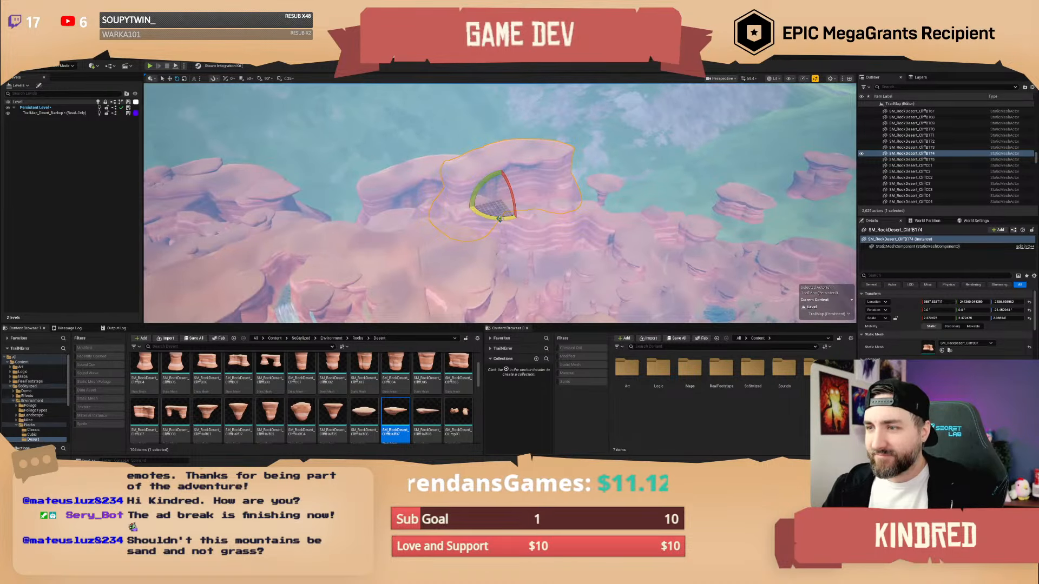
pyautogui.moveTo(500, 219); pyautogui.dragTo(544, 214)
pyautogui.press('Escape')
pyautogui.press('s')
pyautogui.moveTo(547, 212); pyautogui.dragTo(519, 209, button='right')
pyautogui.press('w')
pyautogui.click(519, 209)
pyautogui.press('w')
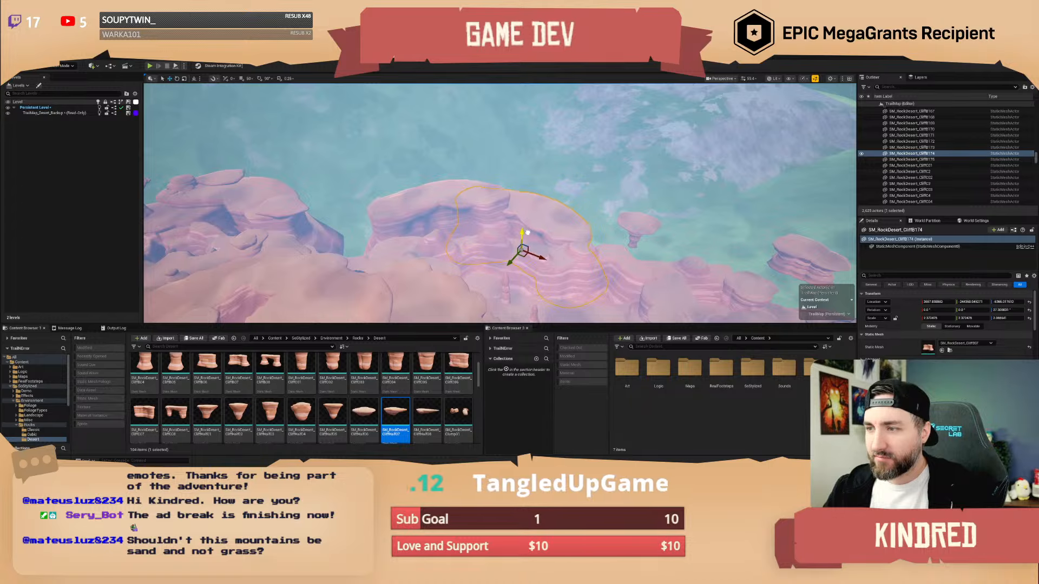
# - Select both copied cliffs together and adjust their horizontal position and height on the plateau's edge
pyautogui.press('Escape')
pyautogui.press('s')
pyautogui.moveTo(585, 226); pyautogui.dragTo(549, 227, button='right')
pyautogui.scroll(-2, 535, 226)
pyautogui.press('w')
pyautogui.scroll(-4, 574, 226)
pyautogui.press('w')
pyautogui.scroll(-2, 573, 222)
pyautogui.press('w')
pyautogui.scroll(2, 563, 225)
pyautogui.press('e')
pyautogui.click(487, 238)
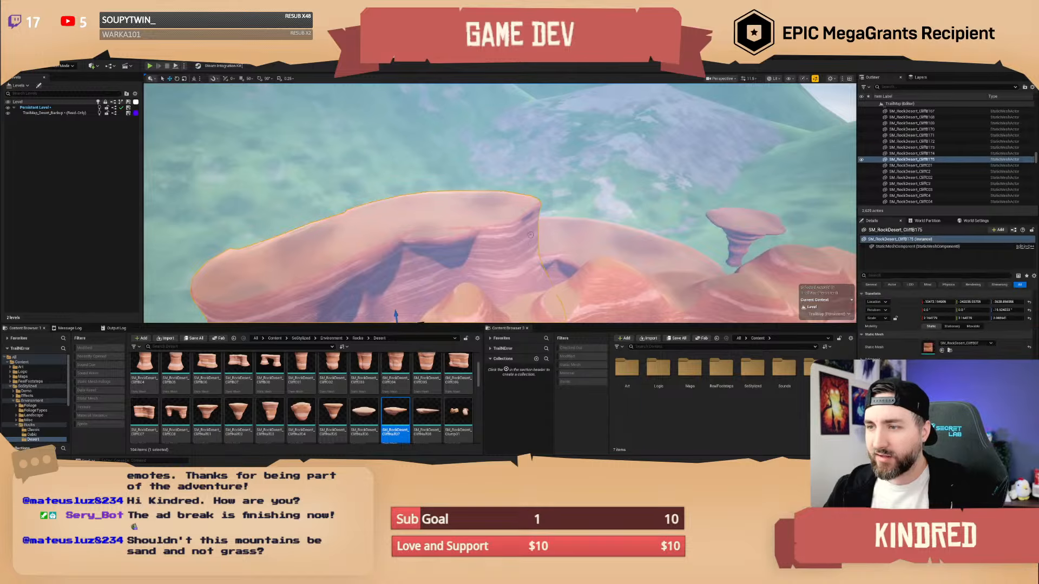
pyautogui.moveTo(487, 238); pyautogui.dragTo(484, 260, button='right')
pyautogui.press('s')
pyautogui.keyDown('ctrl'); pyautogui.click(530, 267); pyautogui.keyUp('ctrl')
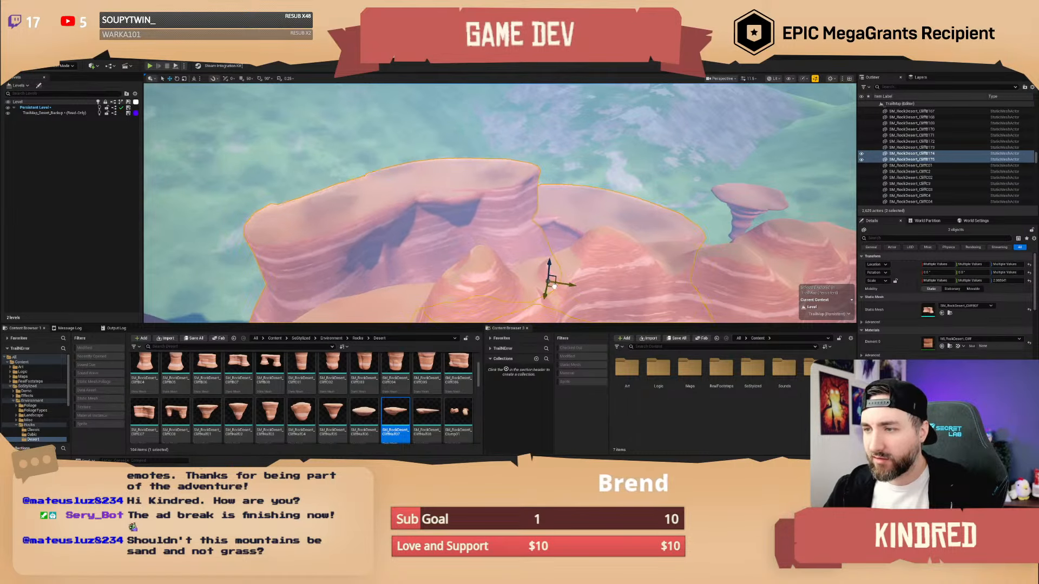
pyautogui.moveTo(535, 263); pyautogui.dragTo(573, 279)
pyautogui.moveTo(531, 240); pyautogui.dragTo(531, 270)
pyautogui.press('Escape')
# - Place copies of the five-piece floating rock pillar and the two-piece tilted slab on top of the new cliffs
pyautogui.moveTo(532, 270); pyautogui.dragTo(579, 254, button='right')
pyautogui.scroll(3, 499, 203)
pyautogui.scroll(2, 499, 203)
pyautogui.click(647, 159)
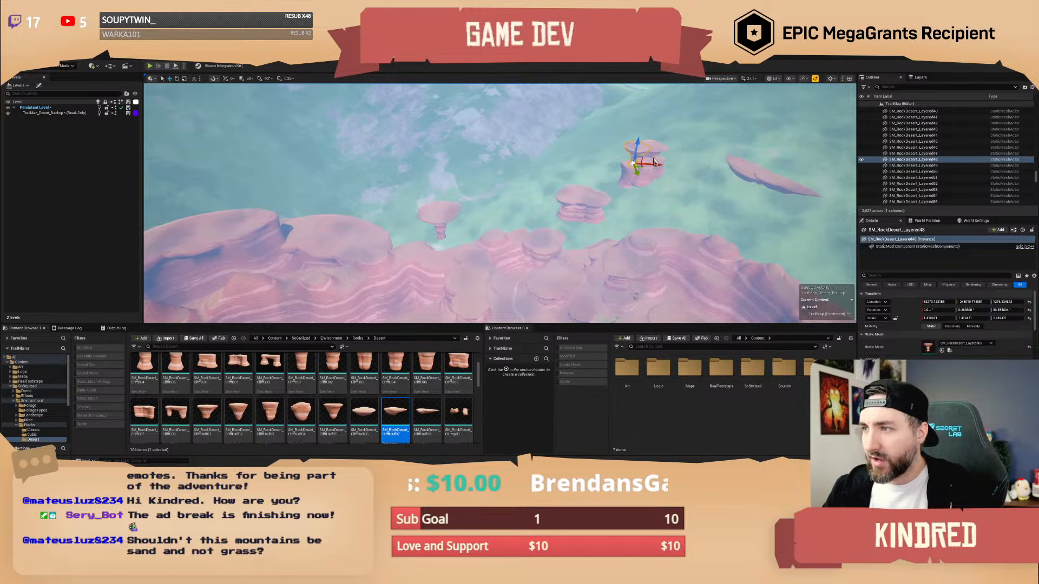
pyautogui.keyDown('shift'); pyautogui.click(653, 148); pyautogui.keyUp('shift')
pyautogui.keyDown('shift'); pyautogui.click(655, 176); pyautogui.keyUp('shift')
pyautogui.keyDown('shift'); pyautogui.click(635, 177); pyautogui.keyUp('shift')
pyautogui.keyDown('shift'); pyautogui.click(642, 172); pyautogui.keyUp('shift')
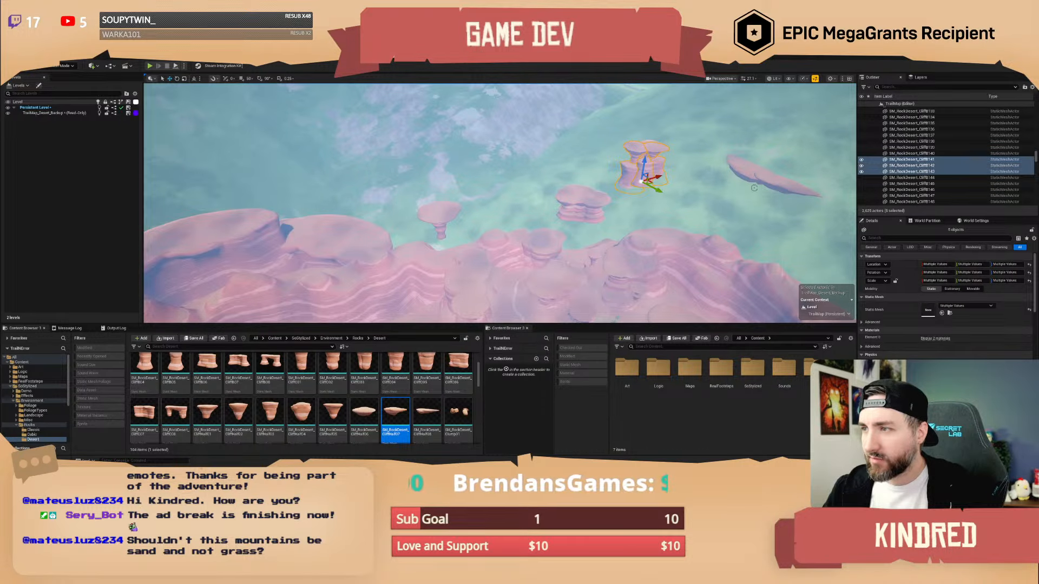
pyautogui.keyDown('shift'); pyautogui.click(760, 181); pyautogui.keyUp('shift')
pyautogui.keyDown('shift'); pyautogui.click(744, 185); pyautogui.keyUp('shift')
pyautogui.moveTo(745, 185); pyautogui.dragTo(722, 214, button='right')
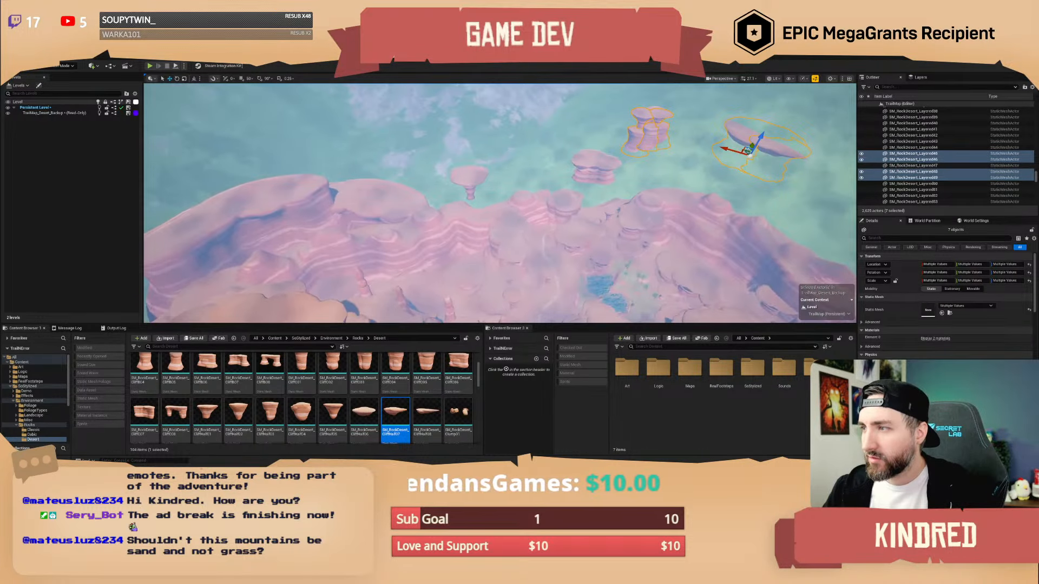
pyautogui.moveTo(745, 149); pyautogui.dragTo(397, 174)
pyautogui.press('f')
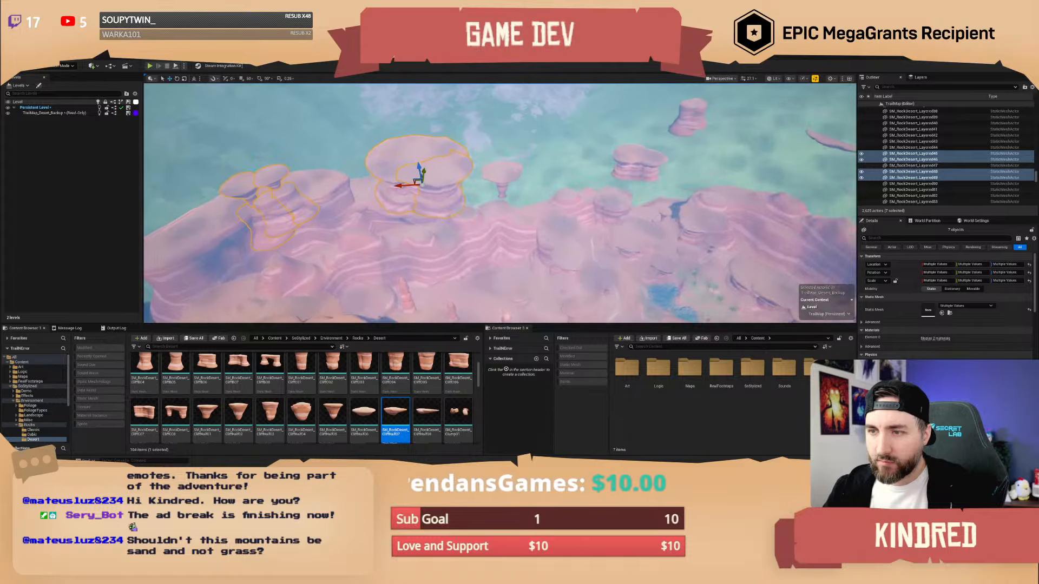
pyautogui.moveTo(521, 169); pyautogui.dragTo(492, 155)
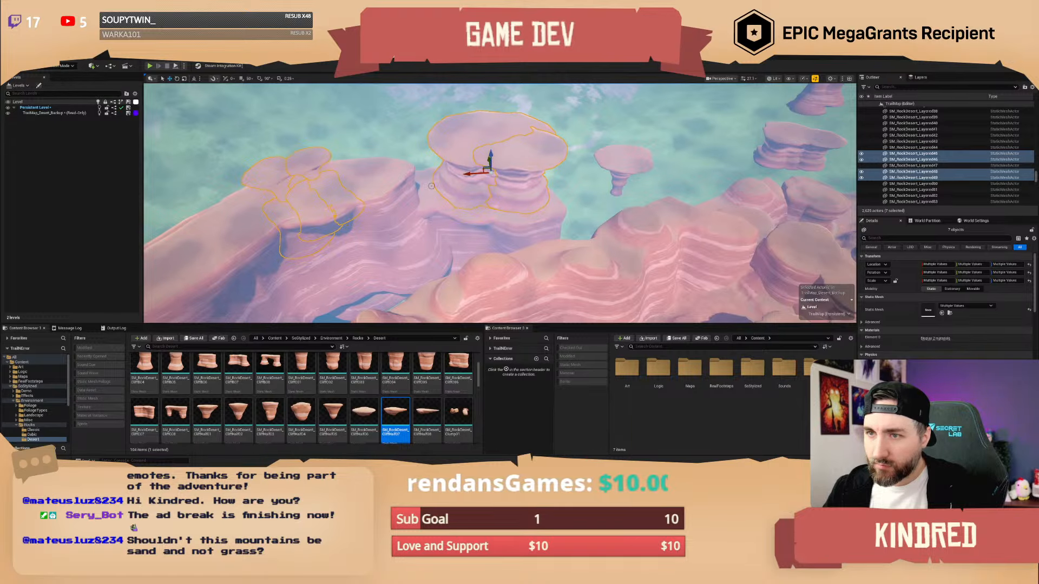
# - Remove the wide mushroom-shaped rock from the selection and move the five-piece pillar to the outer end of the cliffs
pyautogui.keyDown('ctrl'); pyautogui.click(469, 142); pyautogui.keyUp('ctrl')
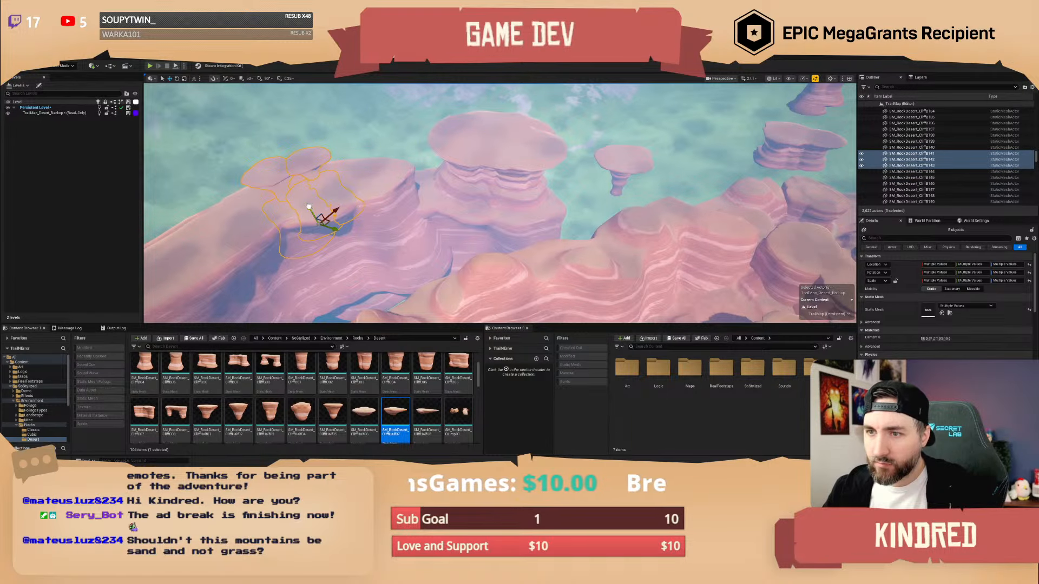
pyautogui.moveTo(308, 207); pyautogui.dragTo(205, 250)
pyautogui.press('e')
# - Select the two-piece layered rock tower further along the ridge and move it beside the wide mushroom-shaped rock
pyautogui.moveTo(206, 249); pyautogui.dragTo(448, 176, button='right')
pyautogui.click(520, 174)
pyautogui.keyDown('ctrl'); pyautogui.click(500, 177); pyautogui.keyUp('ctrl')
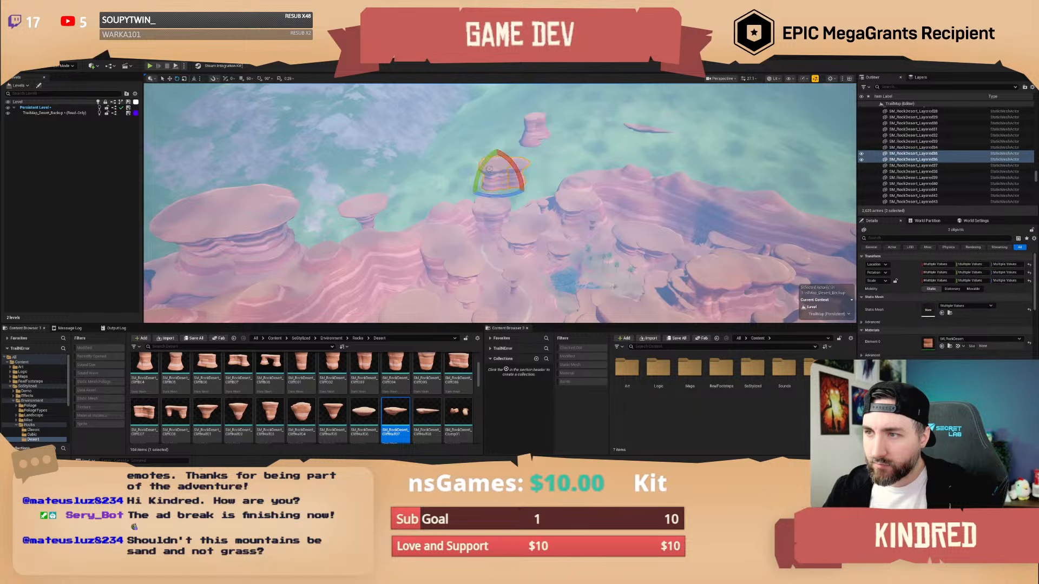
pyautogui.moveTo(552, 187); pyautogui.dragTo(608, 204, button='right')
pyautogui.press('w')
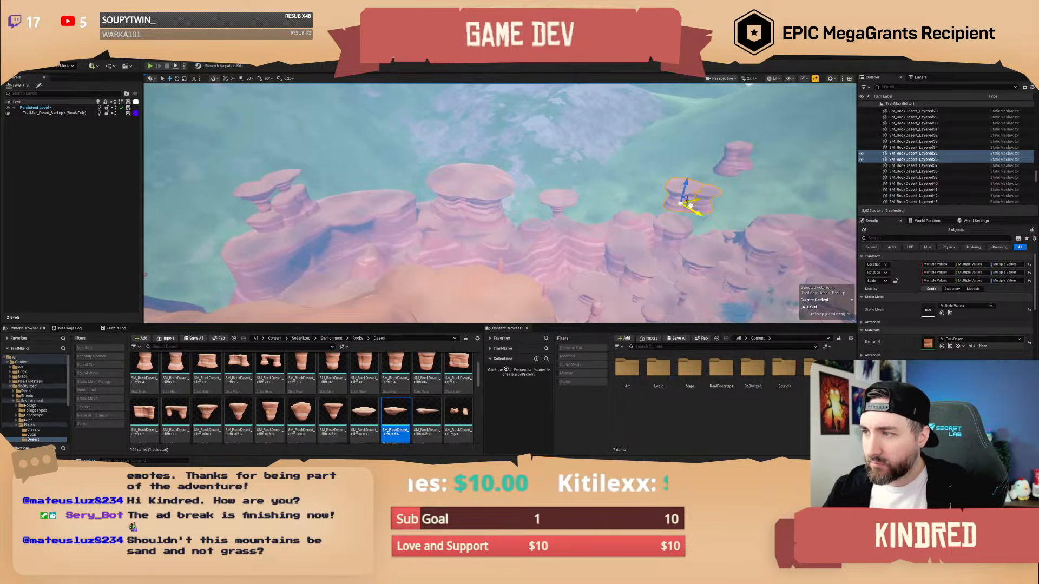
pyautogui.moveTo(691, 205); pyautogui.dragTo(427, 203)
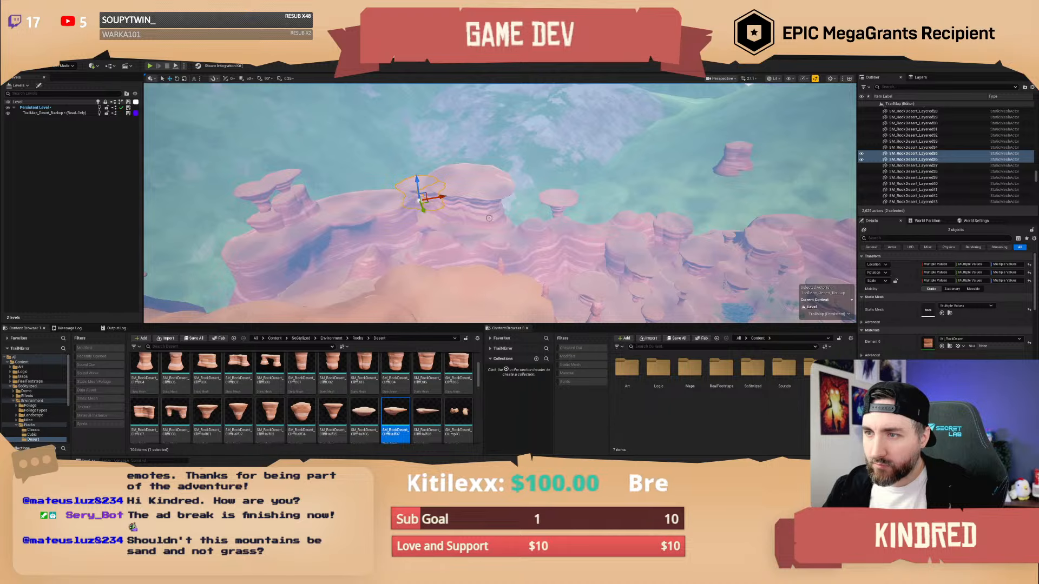
# - Tuck the two-piece layered rock tower into the seam between the cliff and the wide mushroom-shaped rock
pyautogui.press('Escape')
pyautogui.moveTo(489, 218); pyautogui.dragTo(483, 158, button='right')
pyautogui.press('w')
pyautogui.click(483, 158)
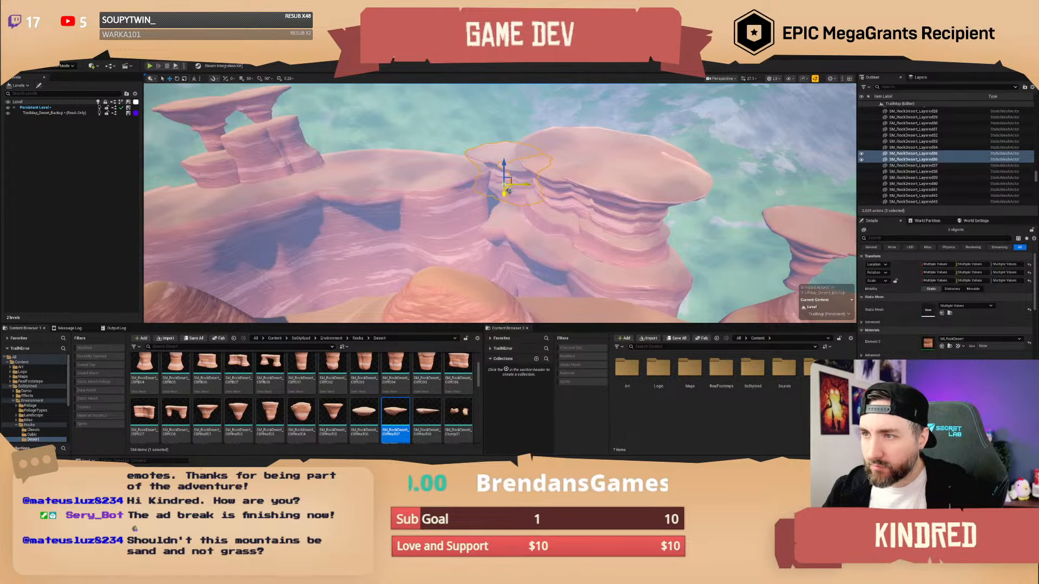
pyautogui.moveTo(509, 190)
pyautogui.mouseDown()
pyautogui.moveTo(480, 168)
pyautogui.moveTo(508, 192)
pyautogui.moveTo(497, 178)
pyautogui.mouseUp()
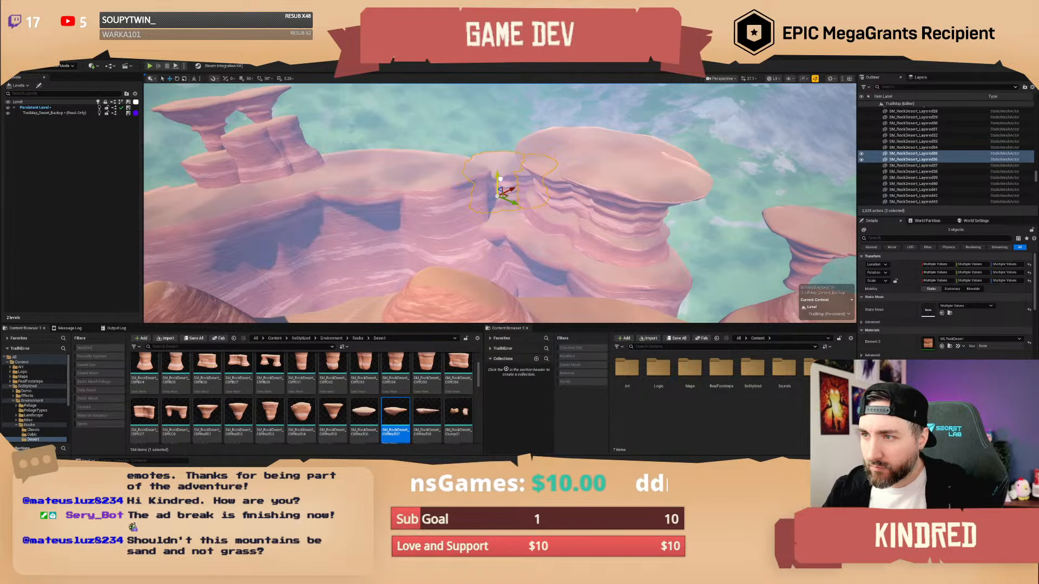
pyautogui.press('Escape')
# - Move the small mushroom-shaped rock from the ridge onto the top of the wide mushroom-shaped rock
pyautogui.press('s')
pyautogui.moveTo(527, 265); pyautogui.dragTo(449, 243, button='right')
pyautogui.scroll(3, 545, 233)
pyautogui.click(570, 241)
pyautogui.moveTo(575, 247); pyautogui.dragTo(487, 178)
pyautogui.press('Escape')
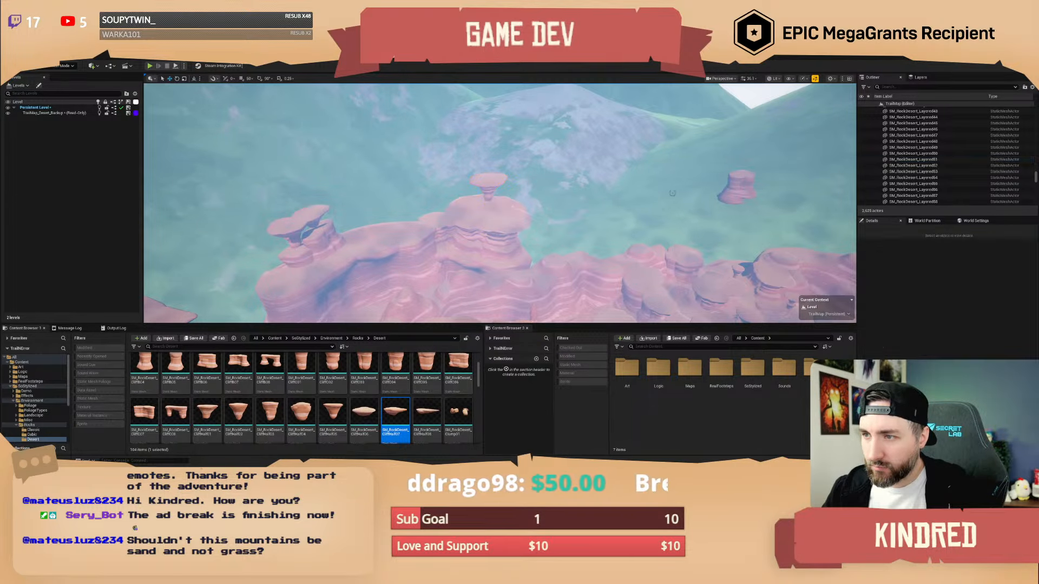
# - Select both pieces of the floating rock stump and move them onto the cliff between the pillar and the wide mushroom-shaped rock
pyautogui.click(734, 187)
pyautogui.keyDown('shift'); pyautogui.click(749, 183); pyautogui.keyUp('shift')
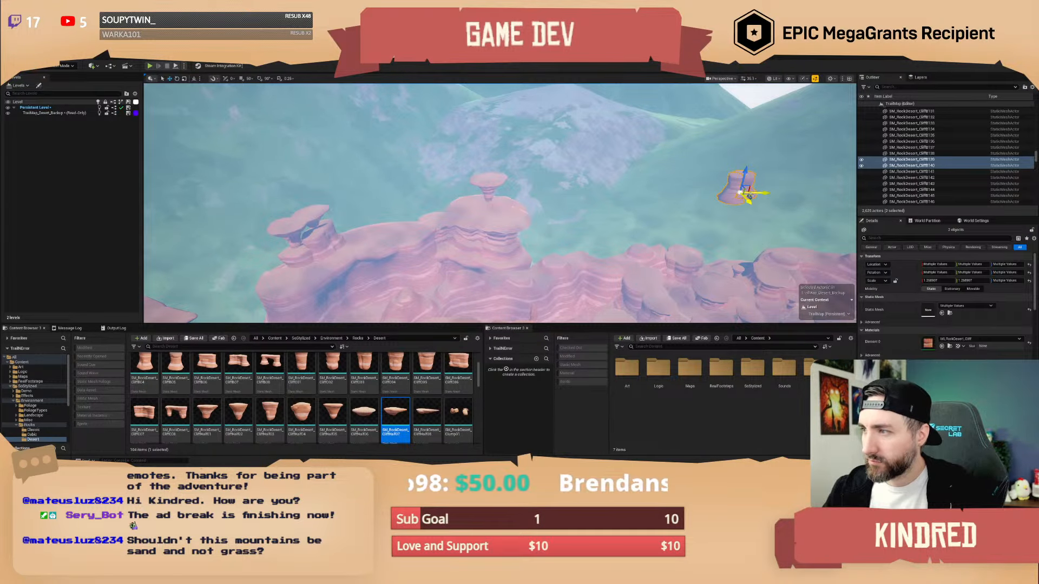
pyautogui.moveTo(750, 196); pyautogui.dragTo(411, 227)
pyautogui.press('Escape')
# - Place a rock clump from the desert rock assets on top of the wide mushroom-shaped rock and adjust it
pyautogui.press('w')
pyautogui.moveTo(414, 229); pyautogui.dragTo(495, 253, button='right')
pyautogui.scroll(-3, 486, 271)
pyautogui.press('w')
pyautogui.scroll(-5, 573, 228)
pyautogui.press('d')
pyautogui.scroll(1, 519, 246)
pyautogui.scroll(-5, 426, 414)
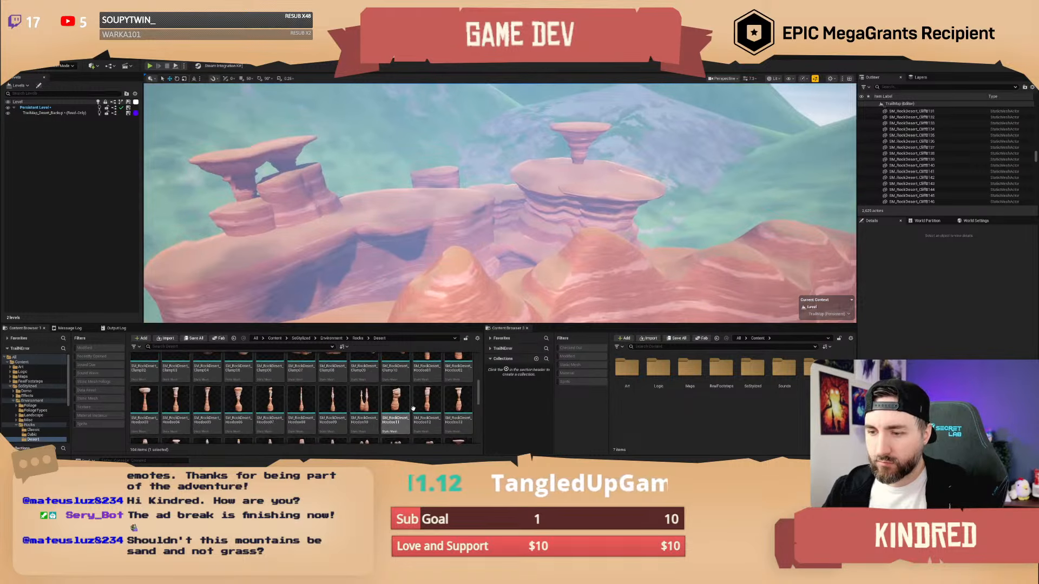
pyautogui.scroll(2, 426, 406)
pyautogui.moveTo(396, 392); pyautogui.dragTo(650, 171)
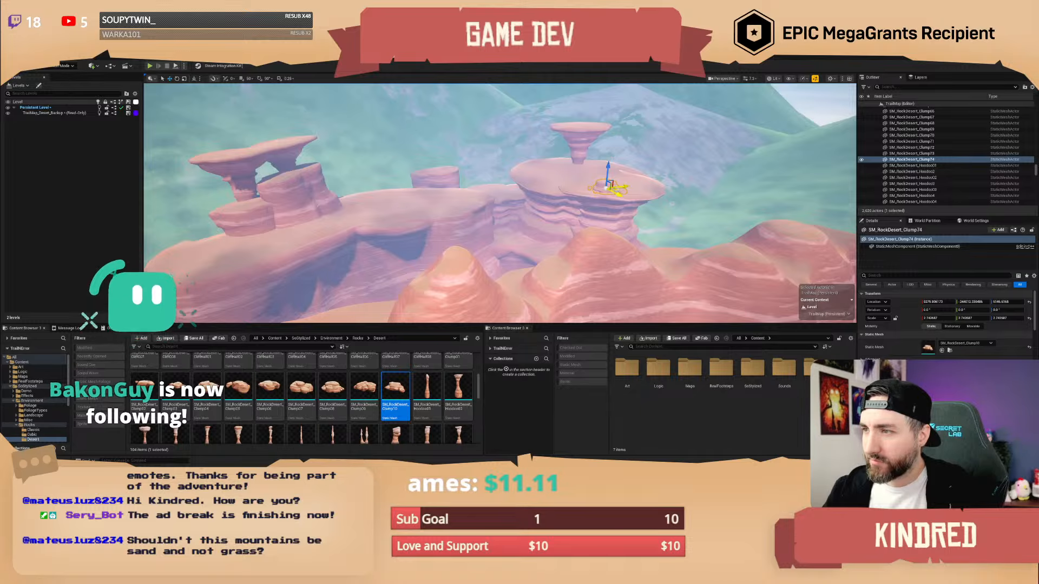
pyautogui.press('Escape')
pyautogui.moveTo(610, 223); pyautogui.dragTo(587, 227, button='right')
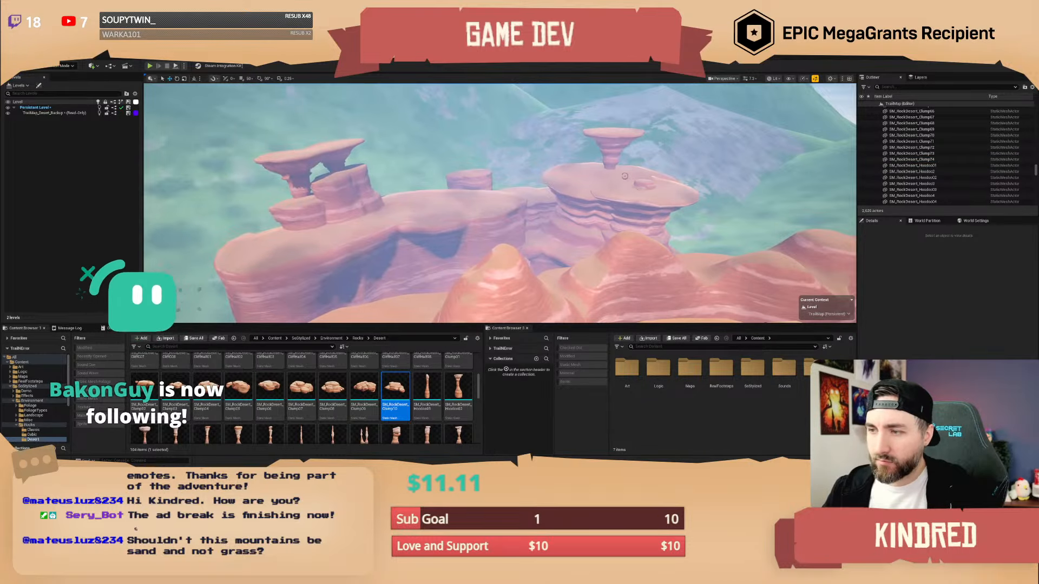
pyautogui.click(645, 183)
pyautogui.press('Escape')
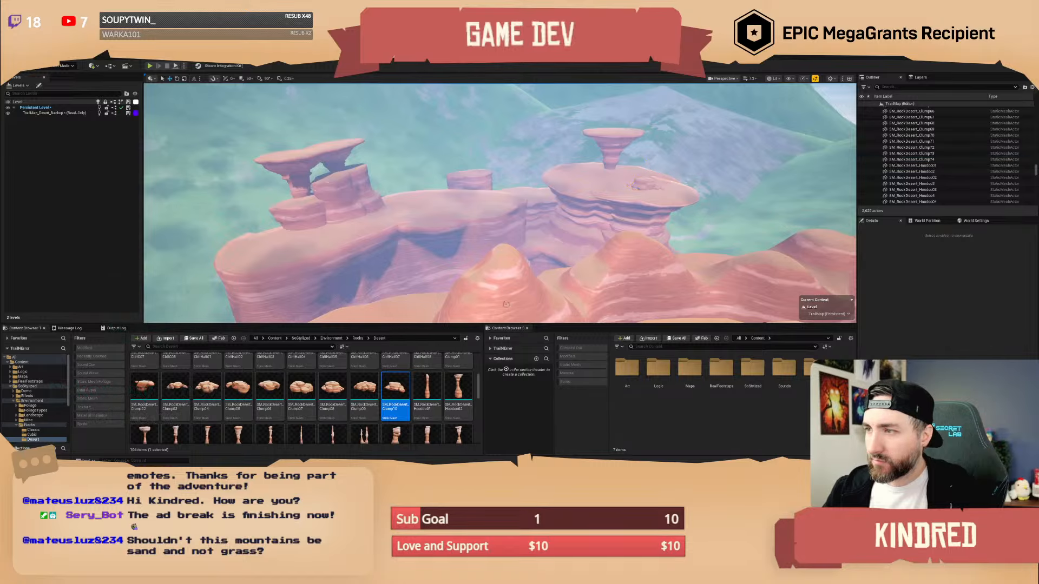
# - Add a large rounded boulder clump on the cliff between the pillar group and the low rock stump
pyautogui.click(307, 391)
pyautogui.moveTo(307, 391); pyautogui.dragTo(449, 195)
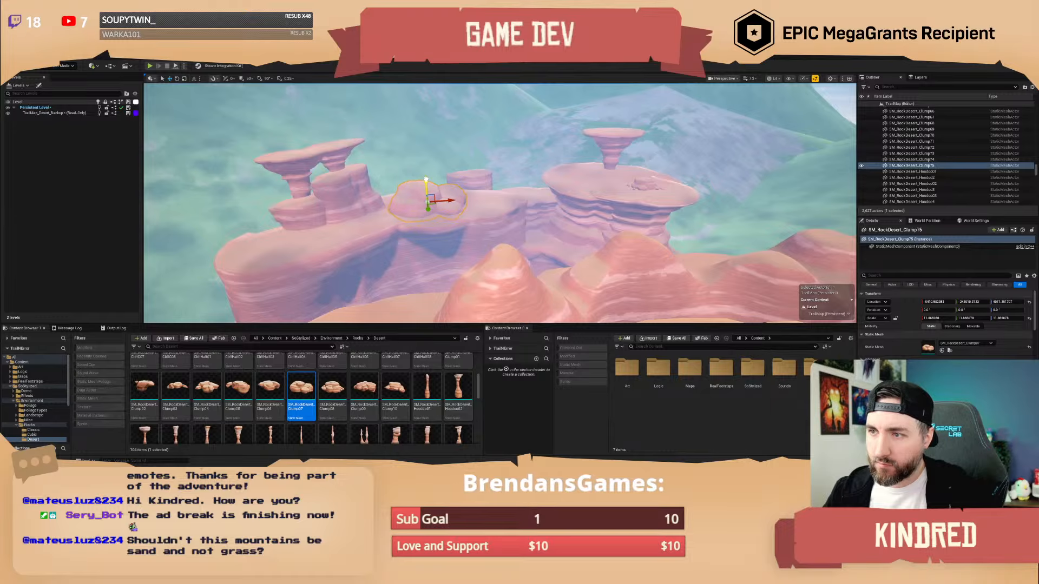
pyautogui.press('Escape')
# - Duplicate the large new cliff, then move and turn the copy to fill the gap towards the neighbouring plateau edge
pyautogui.moveTo(483, 221); pyautogui.dragTo(606, 211, button='right')
pyautogui.moveTo(499, 204); pyautogui.dragTo(758, 208, button='right')
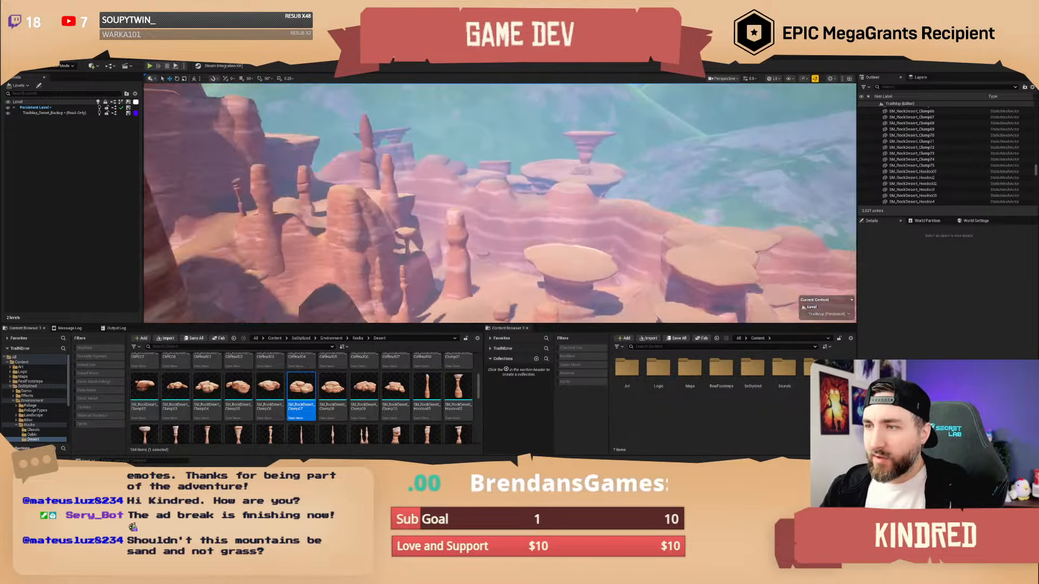
pyautogui.moveTo(757, 209); pyautogui.dragTo(467, 250, button='right')
pyautogui.scroll(-2, 499, 203)
pyautogui.scroll(-3, 499, 204)
pyautogui.scroll(-2, 499, 203)
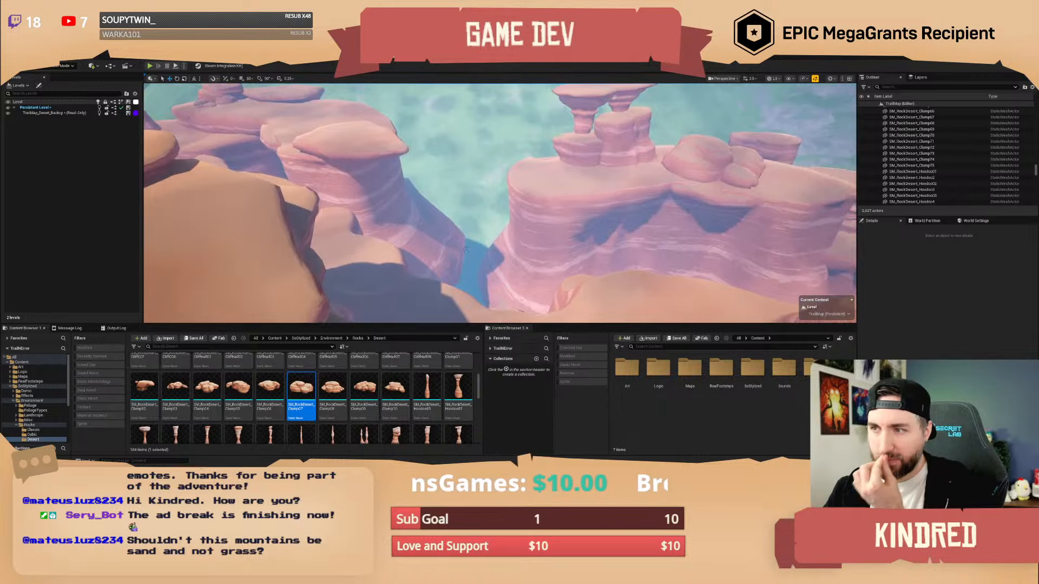
pyautogui.moveTo(573, 240); pyautogui.dragTo(575, 220, button='right')
pyautogui.click(579, 226)
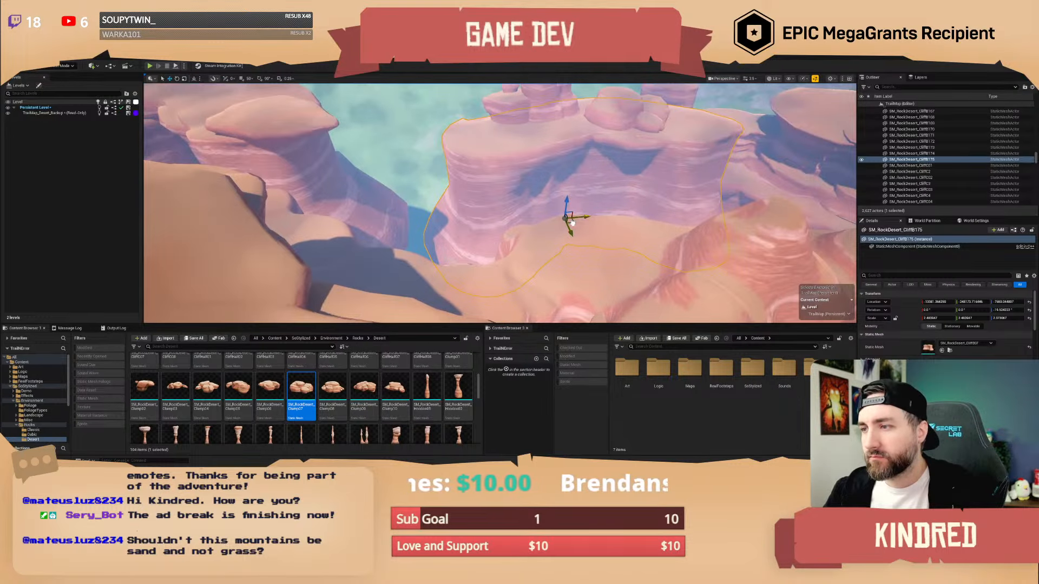
pyautogui.keyDown('alt'); pyautogui.moveTo(571, 223); pyautogui.dragTo(419, 229); pyautogui.keyUp('alt')
pyautogui.press('e')
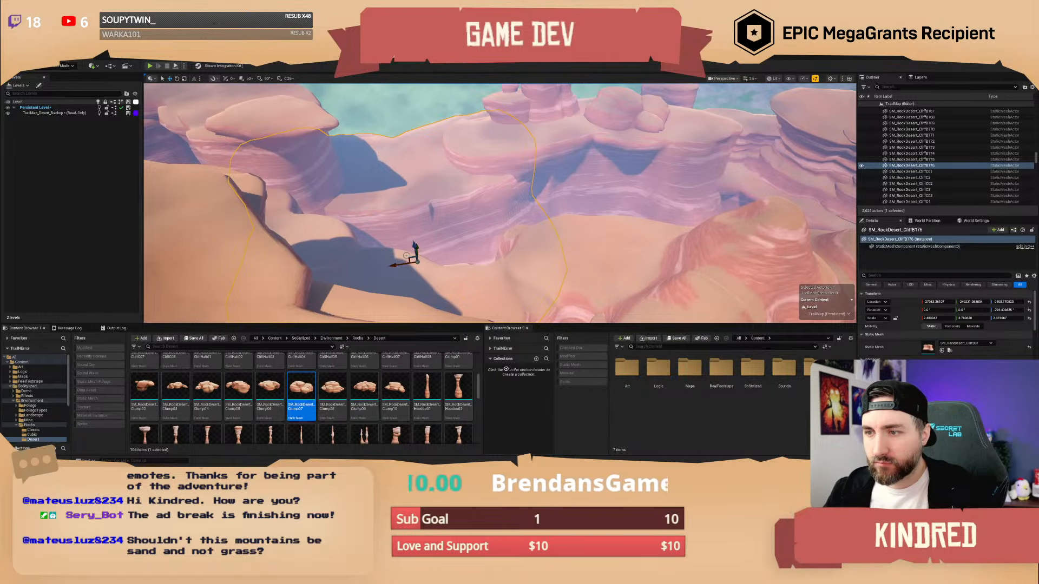
pyautogui.moveTo(465, 262); pyautogui.dragTo(376, 262, button='right')
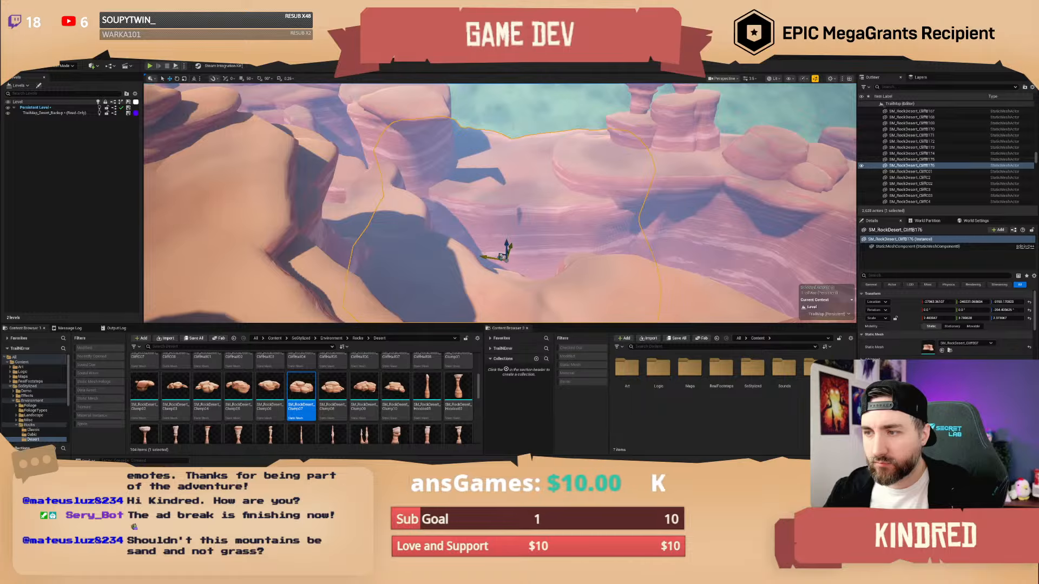
pyautogui.moveTo(502, 257)
pyautogui.mouseDown()
pyautogui.moveTo(535, 250)
pyautogui.moveTo(522, 266)
pyautogui.moveTo(496, 270)
pyautogui.mouseUp()
pyautogui.press('e')
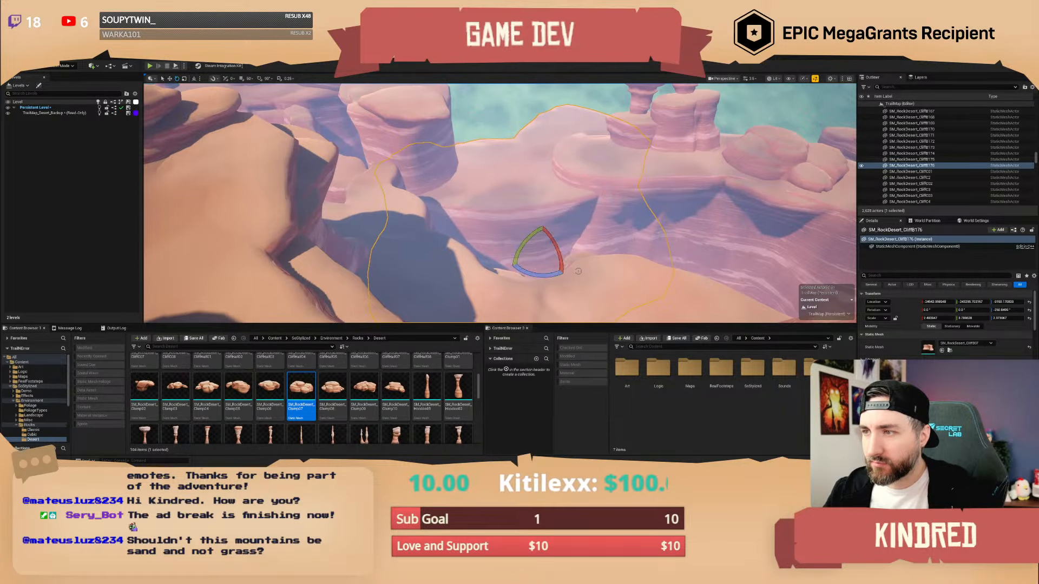
pyautogui.press('Escape')
# - Place a flat cliff-half rock in the remaining gap between the cliffs, then reposition and rotate it to cover the opening
pyautogui.moveTo(577, 271); pyautogui.dragTo(614, 276, button='right')
pyautogui.scroll(2, 577, 271)
pyautogui.scroll(4, 612, 270)
pyautogui.scroll(4, 614, 273)
pyautogui.moveTo(499, 203); pyautogui.dragTo(374, 186, button='right')
pyautogui.scroll(-5, 379, 203)
pyautogui.scroll(-4, 292, 227)
pyautogui.scroll(5, 330, 217)
pyautogui.scroll(1, 351, 179)
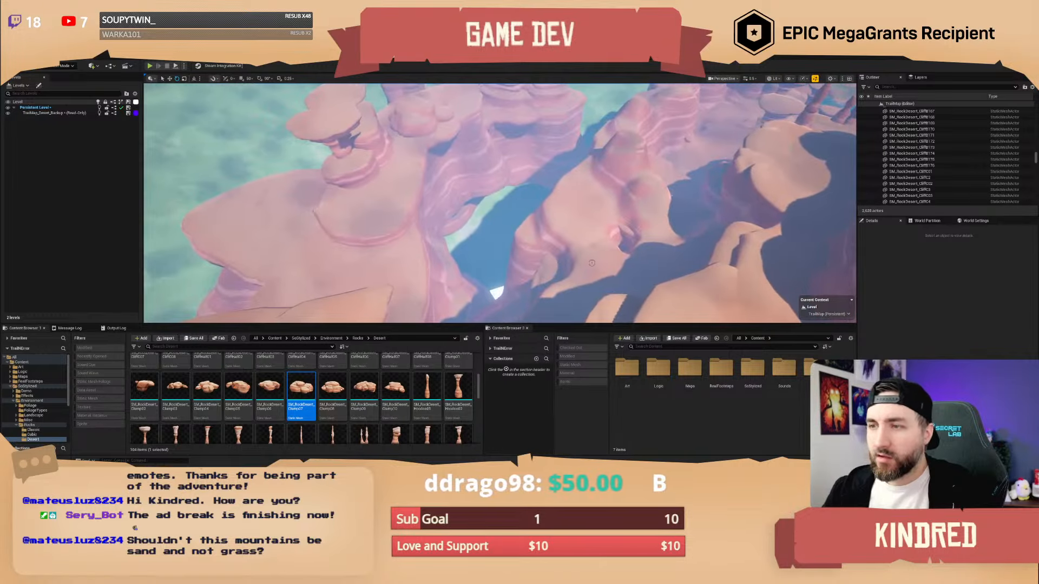
pyautogui.scroll(1, 401, 406)
pyautogui.scroll(1, 401, 405)
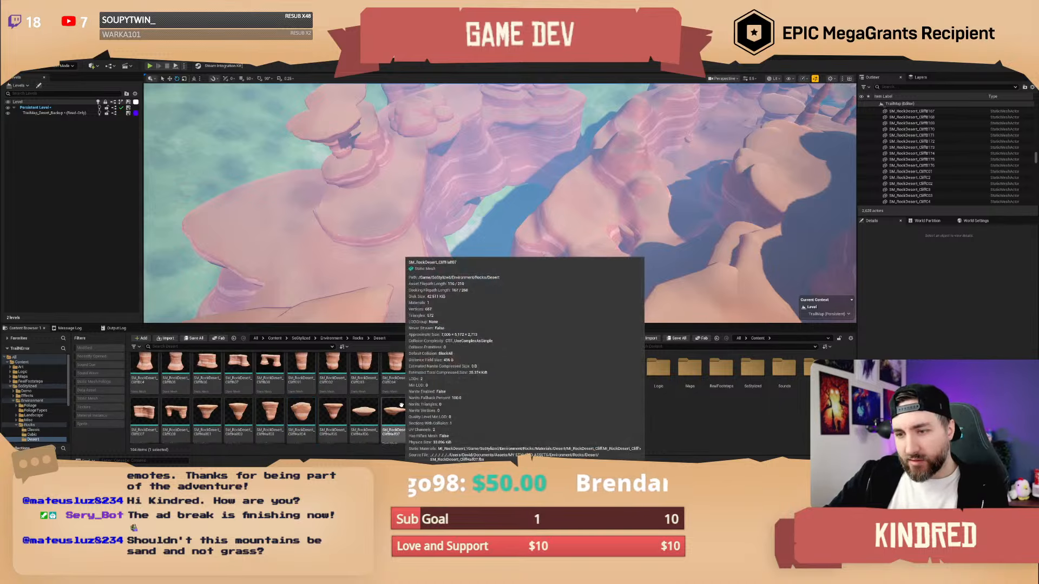
pyautogui.moveTo(426, 408); pyautogui.dragTo(457, 200)
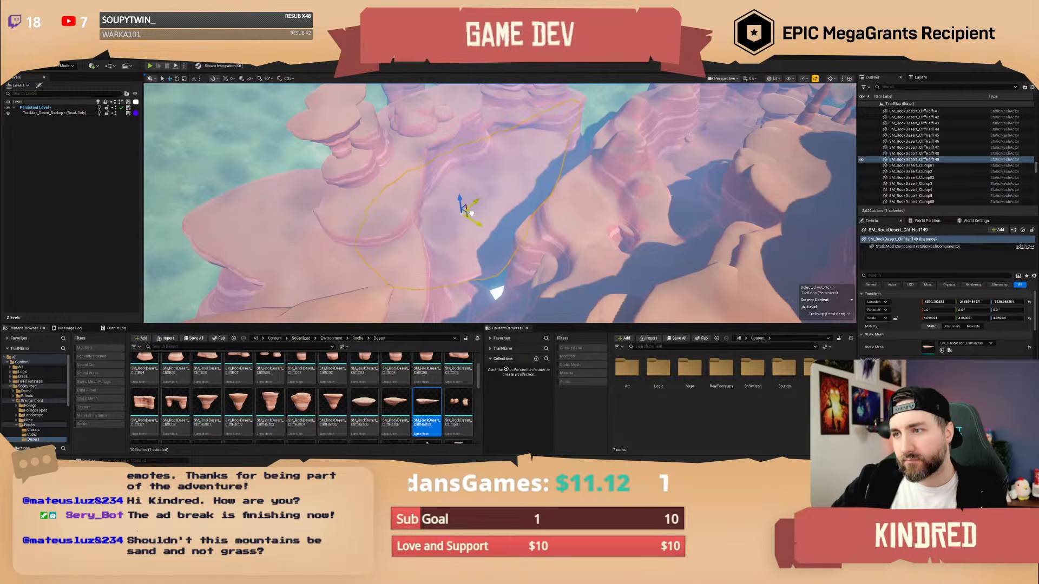
pyautogui.moveTo(478, 251); pyautogui.dragTo(489, 222)
pyautogui.press('w')
pyautogui.press('w')
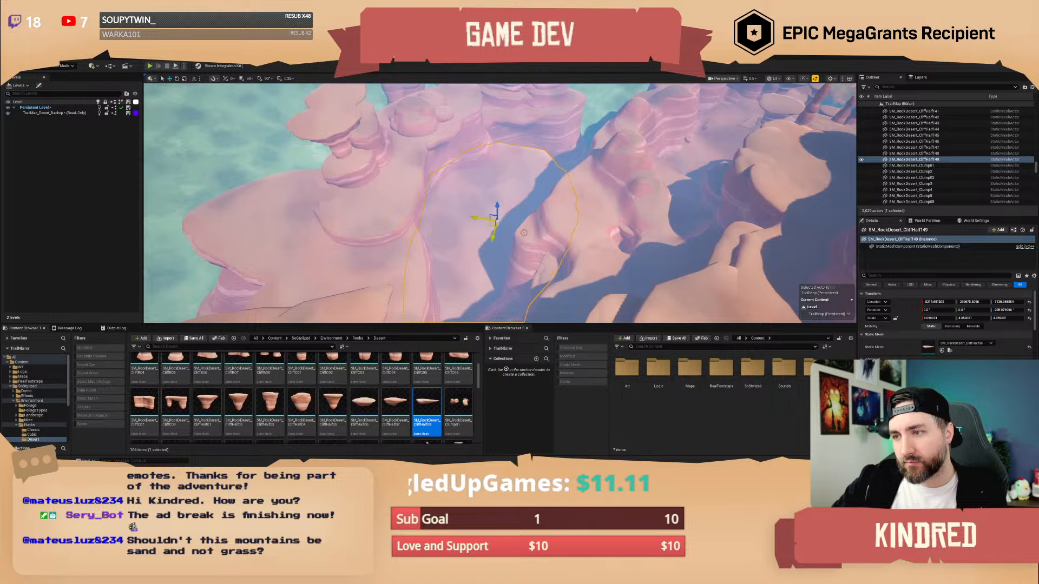
pyautogui.press('Escape')
# - Delete the leftover flat layered rock floating in front of the background mountains
pyautogui.moveTo(489, 223)
pyautogui.mouseDown(button='right')
pyautogui.moveTo(411, 227)
pyautogui.moveTo(444, 238)
pyautogui.moveTo(459, 232)
pyautogui.moveTo(444, 223)
pyautogui.moveTo(455, 232)
pyautogui.moveTo(432, 228)
pyautogui.moveTo(487, 233)
pyautogui.moveTo(470, 238)
pyautogui.moveTo(460, 217)
pyautogui.moveTo(476, 224)
pyautogui.mouseUp(button='right')
pyautogui.scroll(5, 454, 233)
pyautogui.scroll(5, 487, 233)
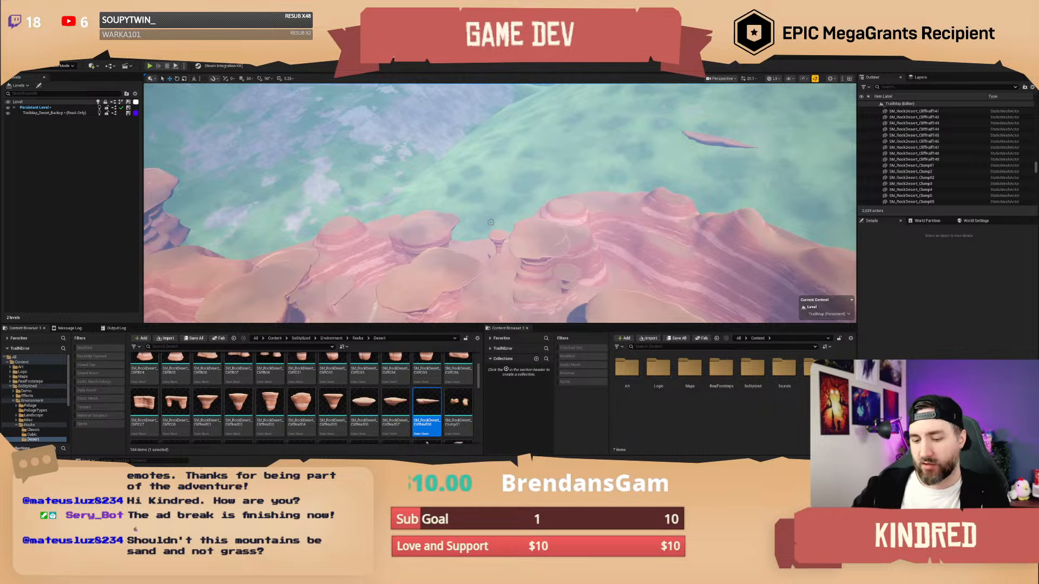
pyautogui.moveTo(499, 212); pyautogui.dragTo(782, 126, button='right')
pyautogui.scroll(5, 692, 167)
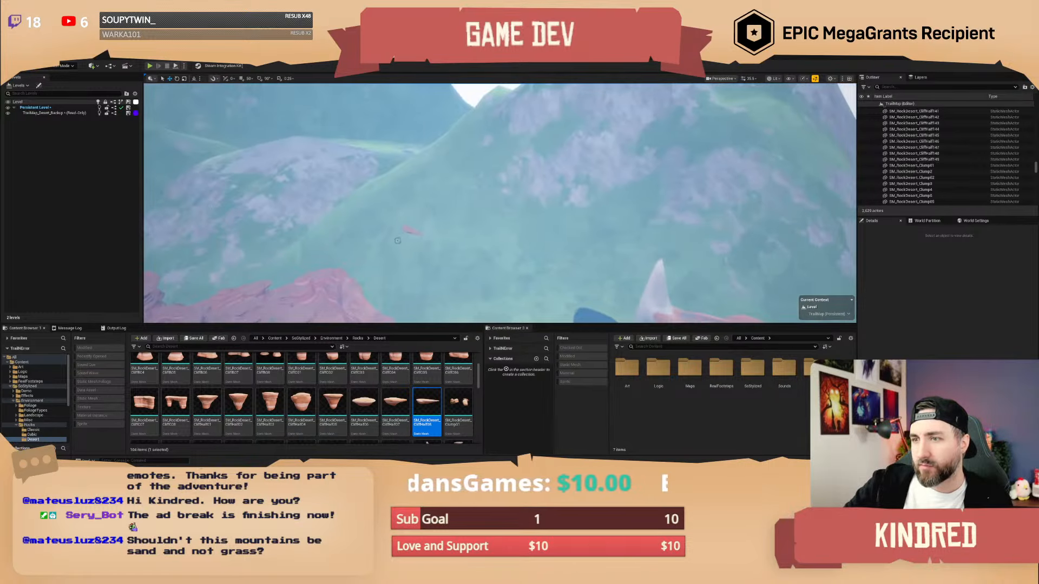
pyautogui.click(406, 231)
pyautogui.press('Delete')
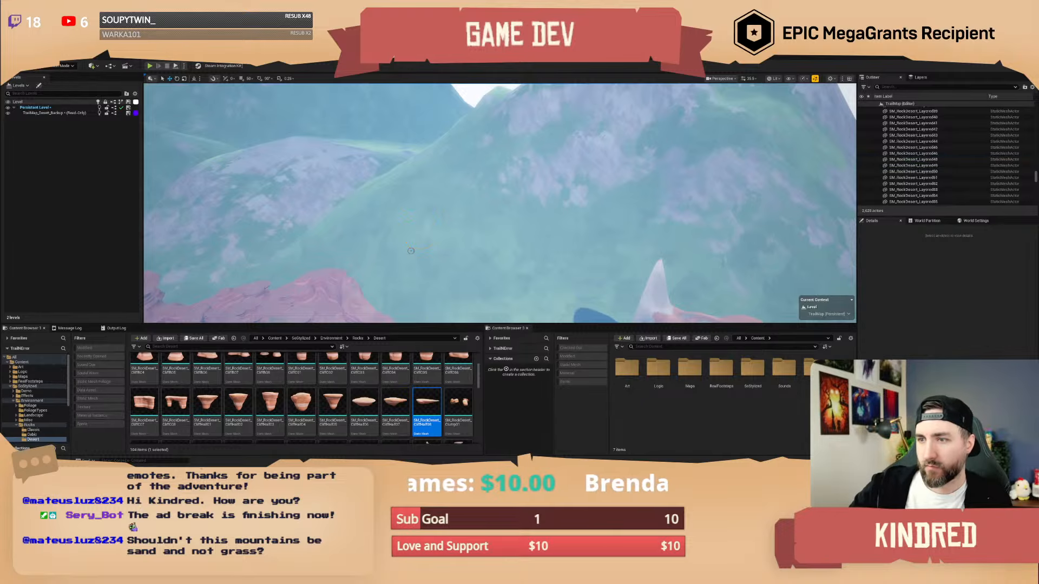
# - Select the background mountain behind the plateau and examine how it sits against the desert ridge from several distances
pyautogui.moveTo(411, 250); pyautogui.dragTo(382, 170, button='right')
pyautogui.click(411, 250)
pyautogui.scroll(6, 449, 222)
pyautogui.moveTo(509, 192); pyautogui.dragTo(509, 190, button='right')
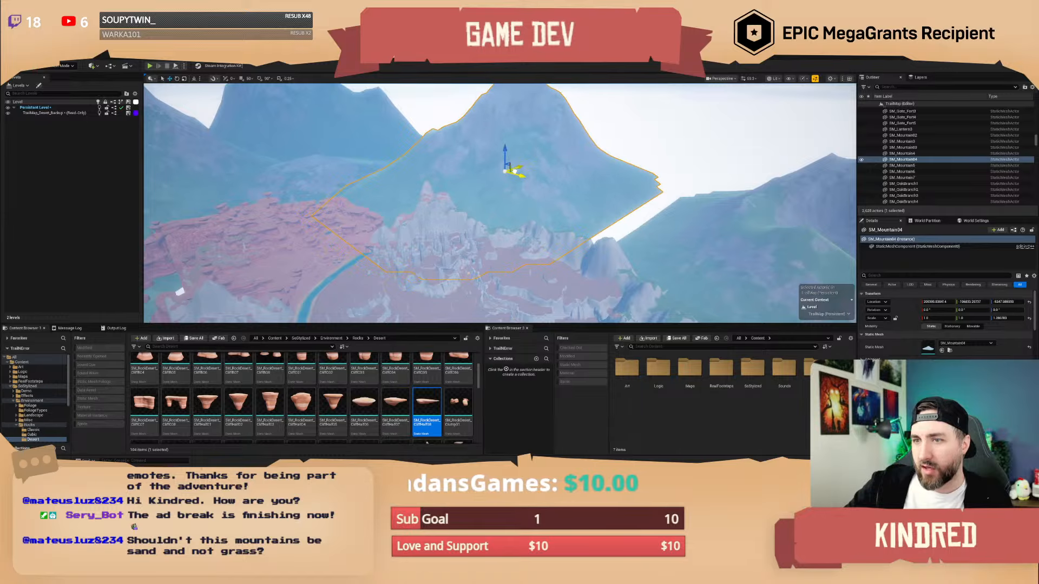
pyautogui.moveTo(530, 181); pyautogui.dragTo(487, 171, button='right')
pyautogui.scroll(2, 444, 182)
pyautogui.scroll(-7, 454, 200)
pyautogui.scroll(-12, 459, 190)
pyautogui.scroll(-1, 470, 162)
pyautogui.scroll(11, 487, 162)
pyautogui.scroll(5, 478, 189)
pyautogui.press('e')
pyautogui.press('Escape')
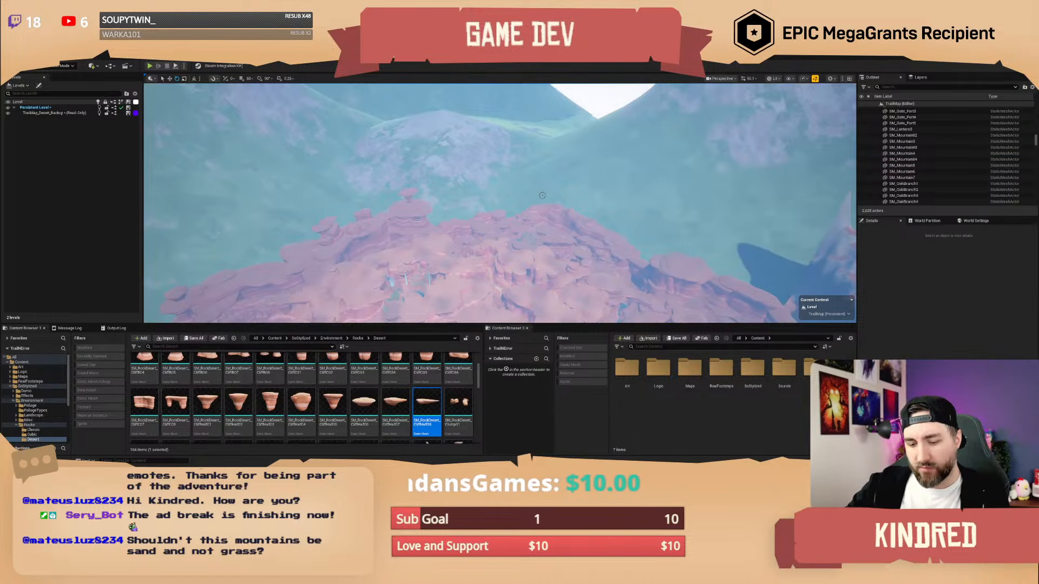
# - Save all changes and check out the TrailMap_Desert_Backup map
pyautogui.hotkey('ctrl', 'shift', 's')
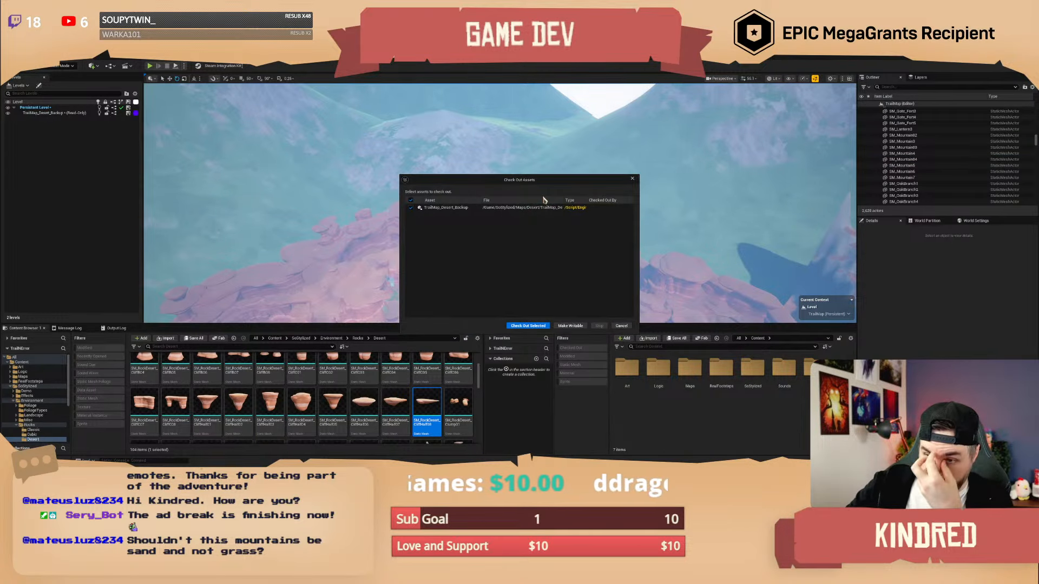
pyautogui.click(535, 325)
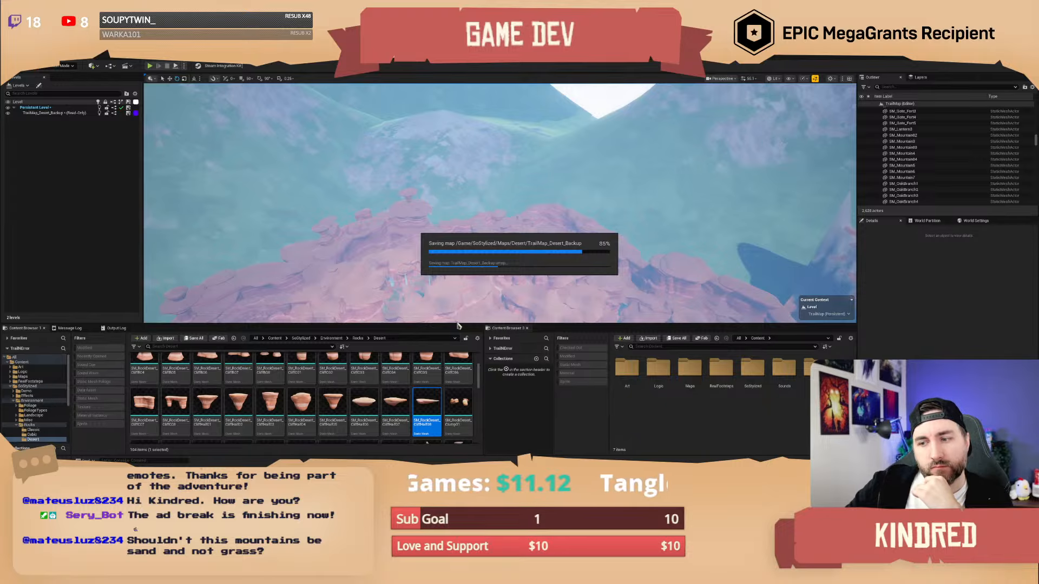
pyautogui.click(24, 86)
pyautogui.click(24, 86)
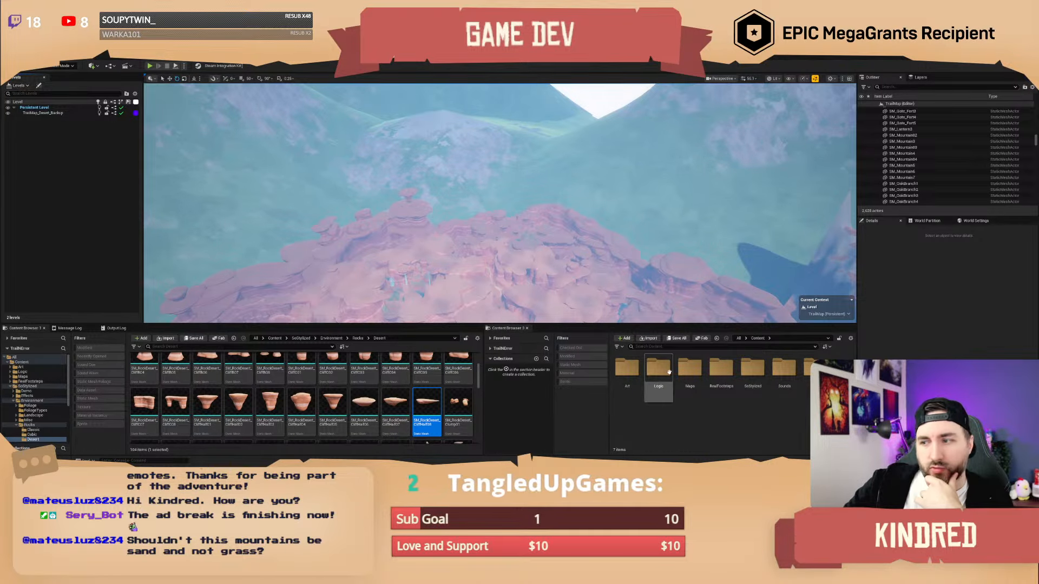
# - Search the project content for "demo" and bring up the available actions for the Demonstration_SnowPines level
pyautogui.click(658, 347)
pyautogui.write('demo m')
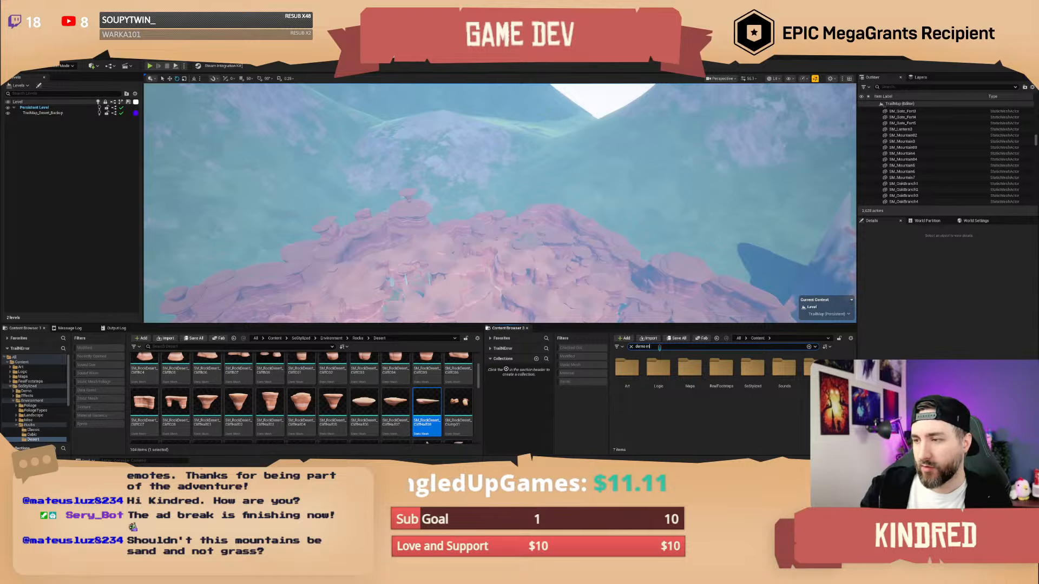
pyautogui.write('ount')
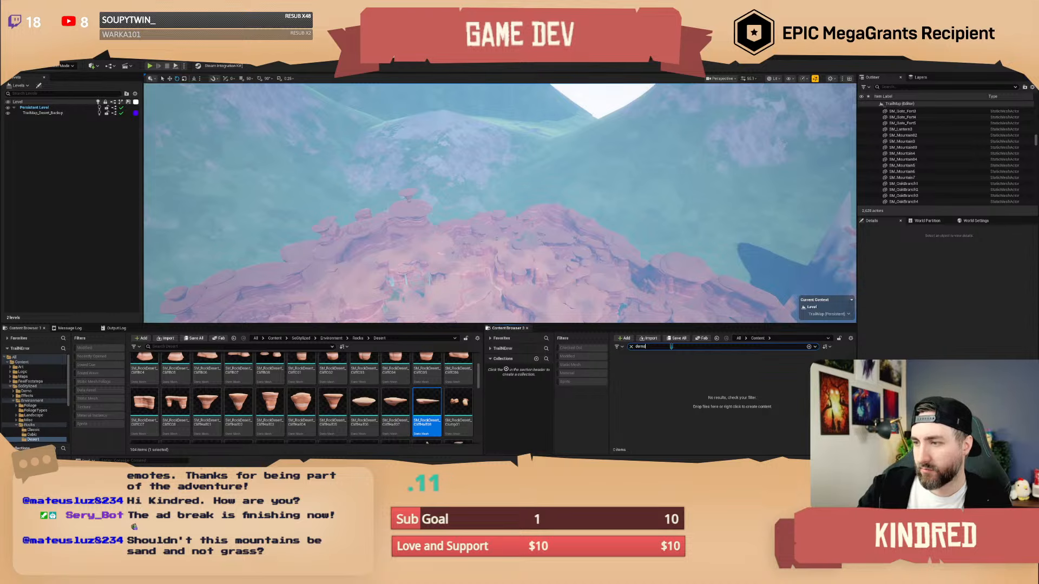
pyautogui.scroll(-2, 719, 397)
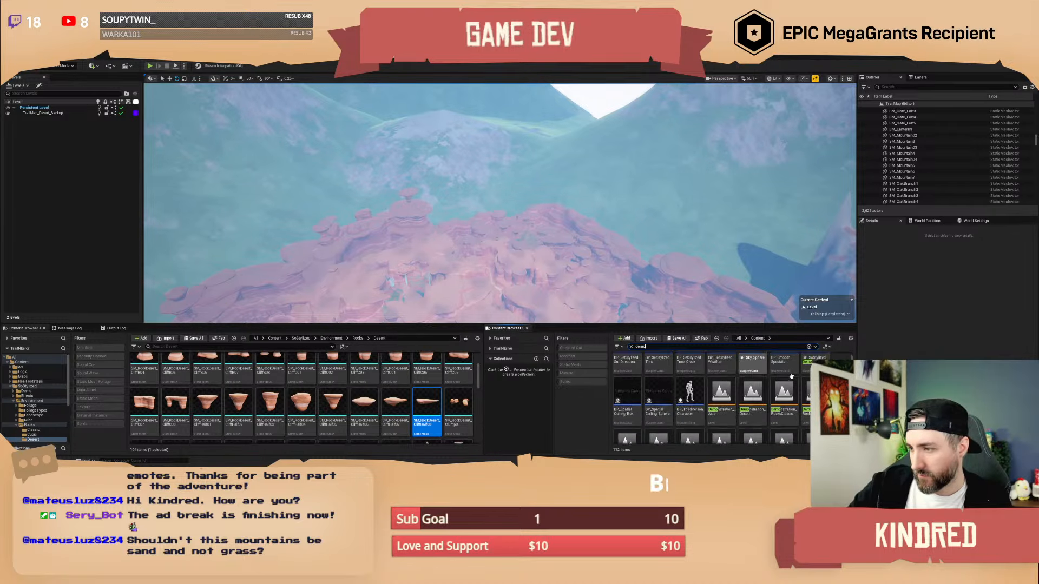
pyautogui.scroll(-1, 719, 398)
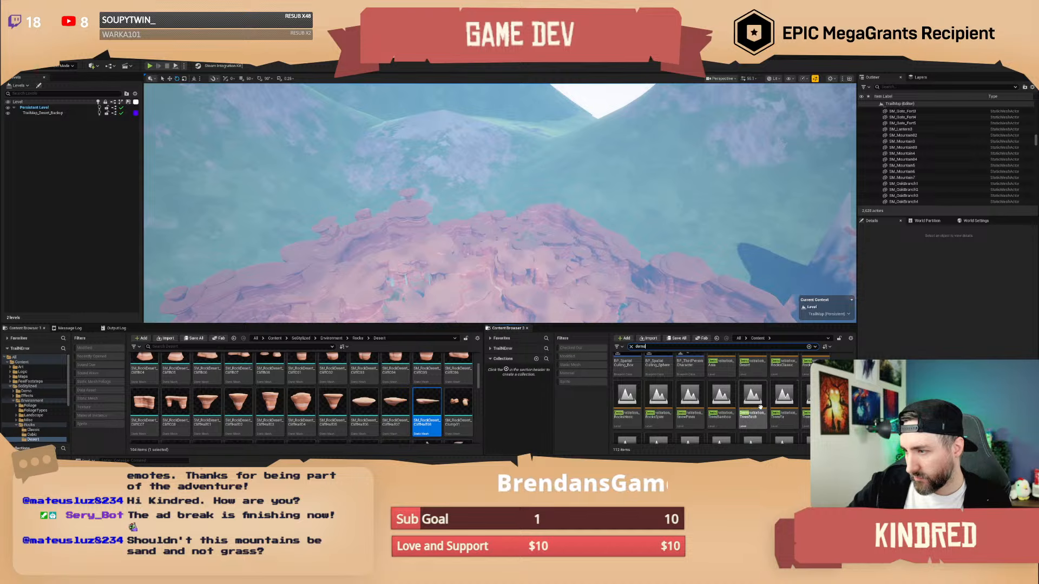
pyautogui.click(692, 401)
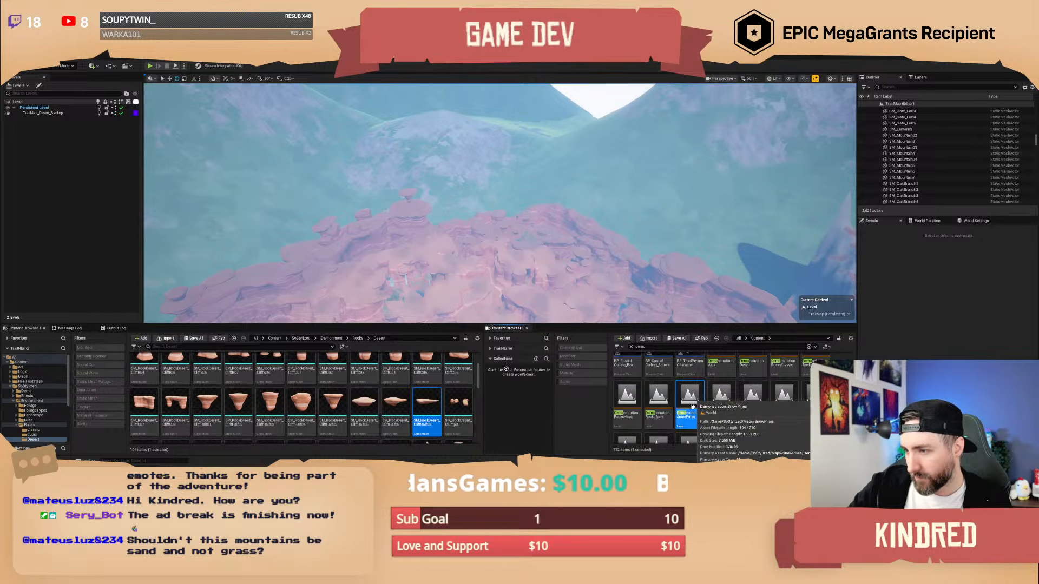
pyautogui.rightClick(695, 403)
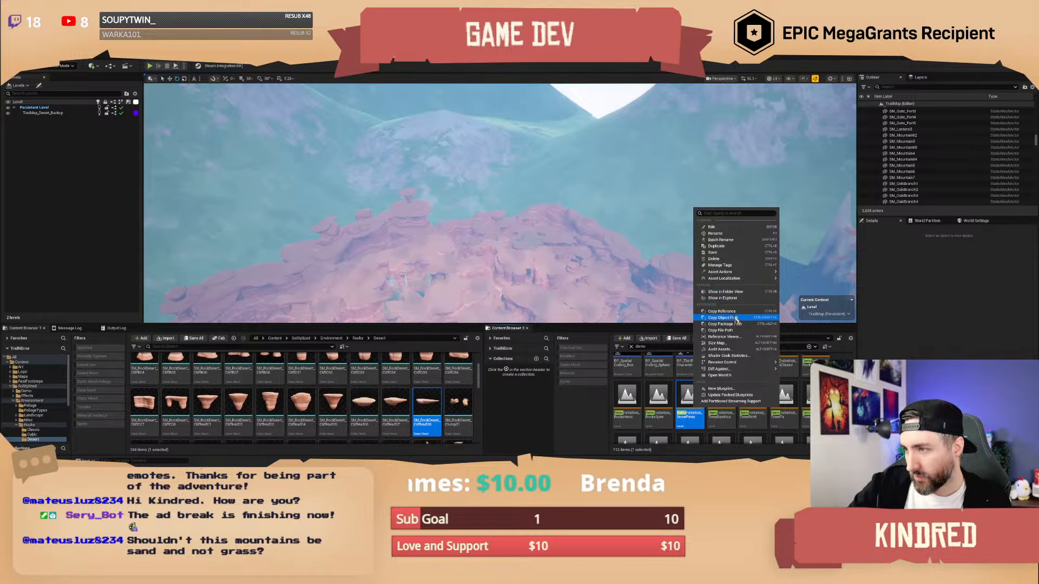
# - Open the project's Maps folder in the first content browser
pyautogui.click(275, 338)
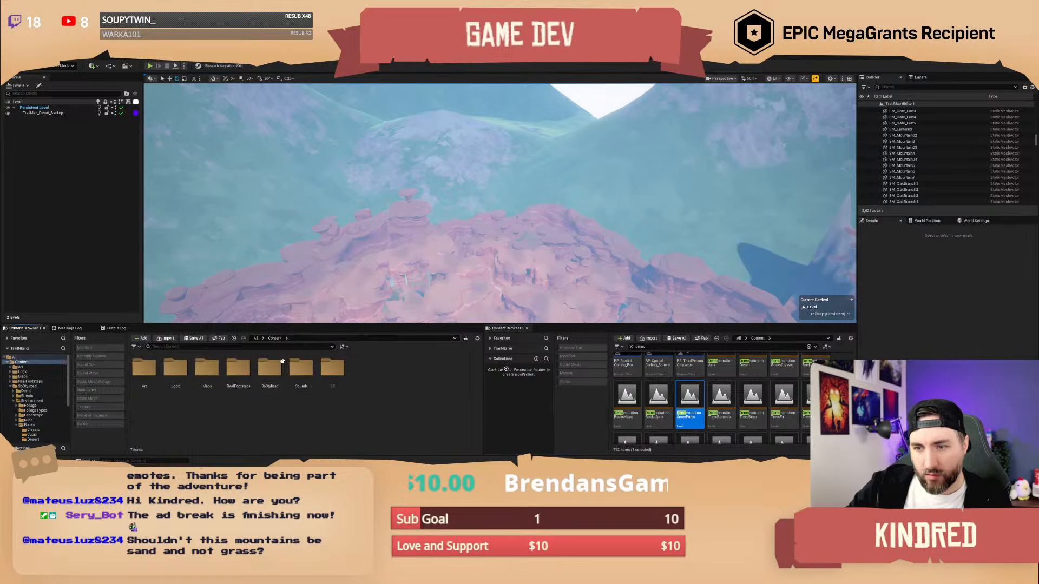
pyautogui.click(211, 369)
pyautogui.doubleClick(211, 369)
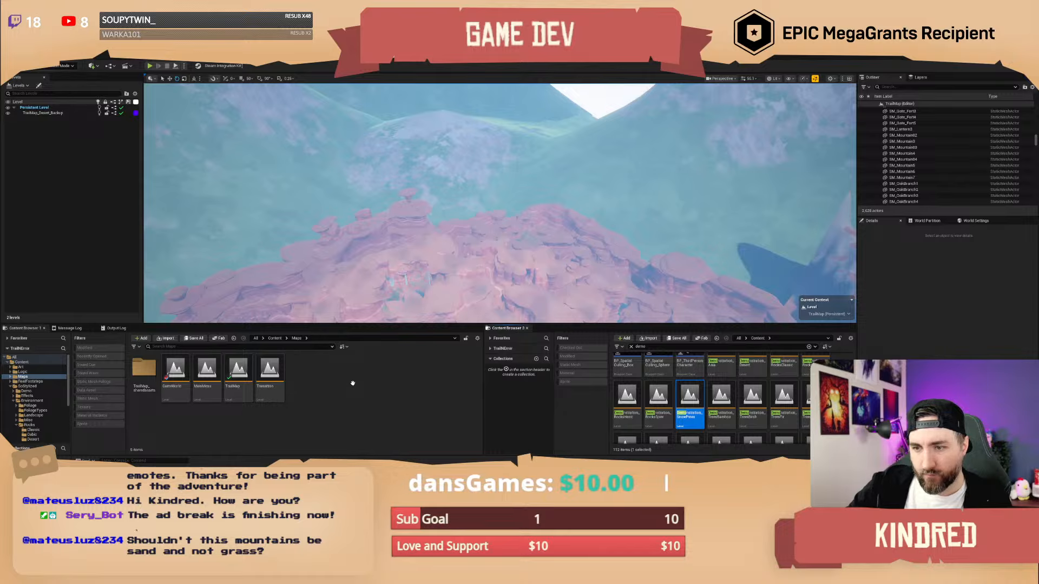
# - Copy the Demonstration_SnowPines level into the project's Maps folder
pyautogui.moveTo(352, 383); pyautogui.dragTo(354, 388)
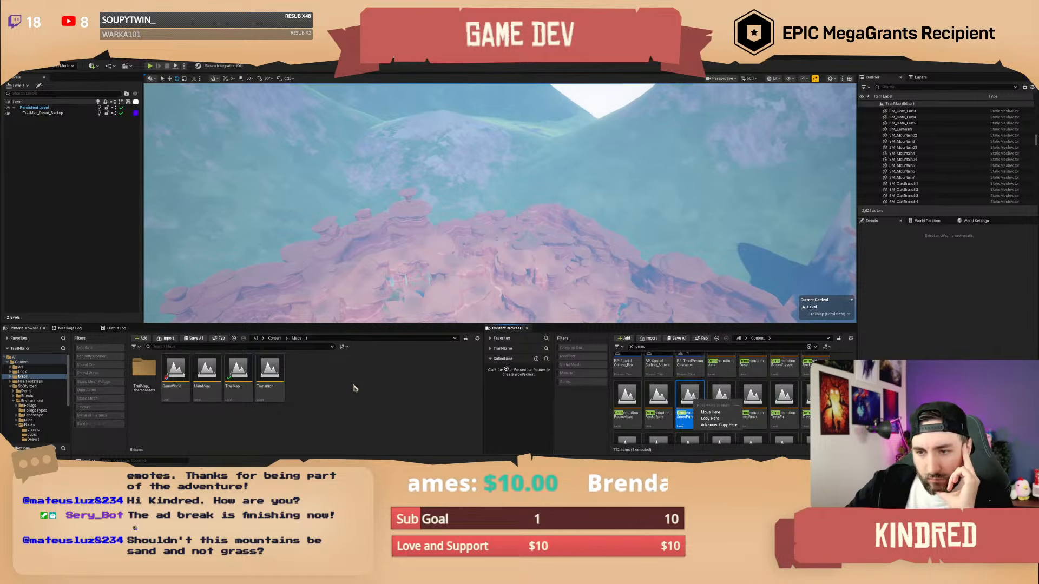
pyautogui.moveTo(680, 395); pyautogui.dragTo(354, 376)
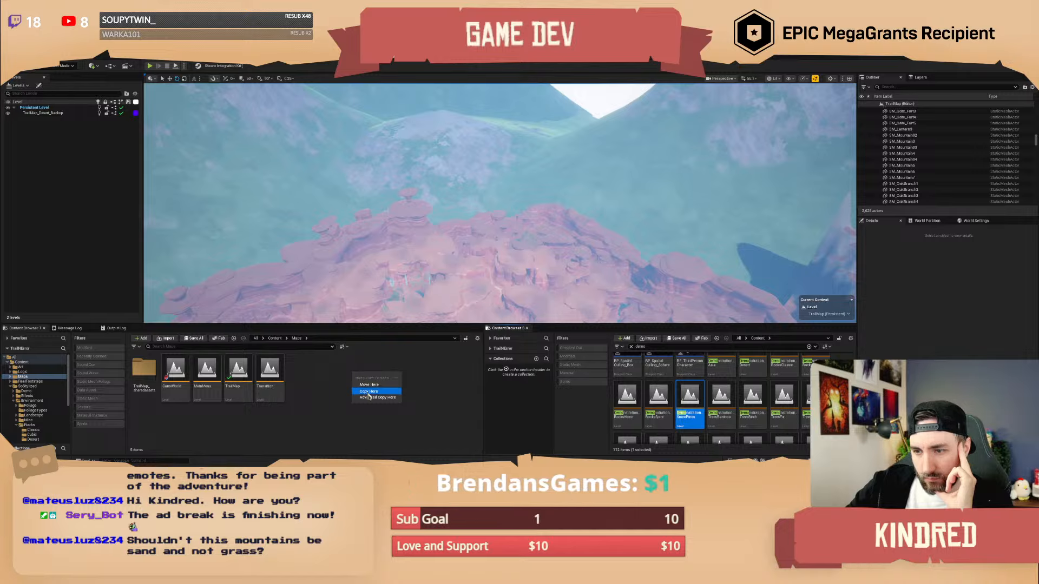
pyautogui.click(367, 393)
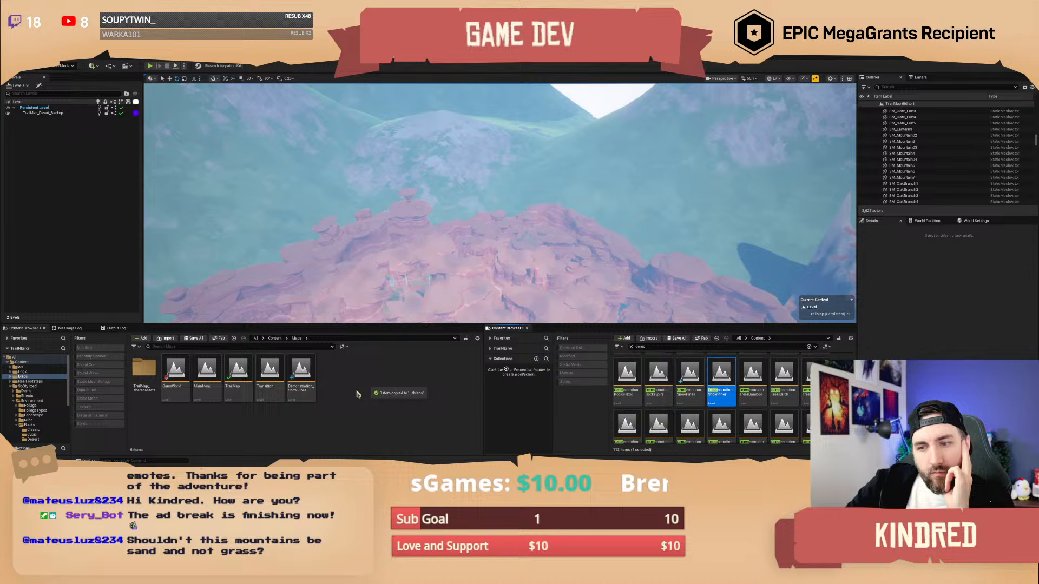
# - Rename the copied SnowPines level to TrailMap_Mountain and add it as a sublevel of the open trail map
pyautogui.click(297, 387)
pyautogui.press('F2')
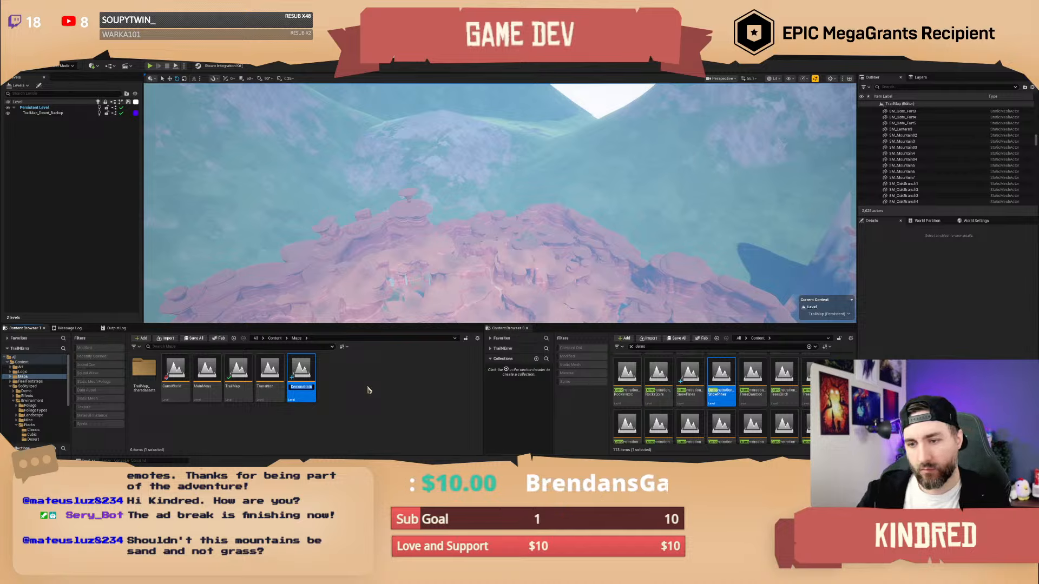
pyautogui.write('Trail')
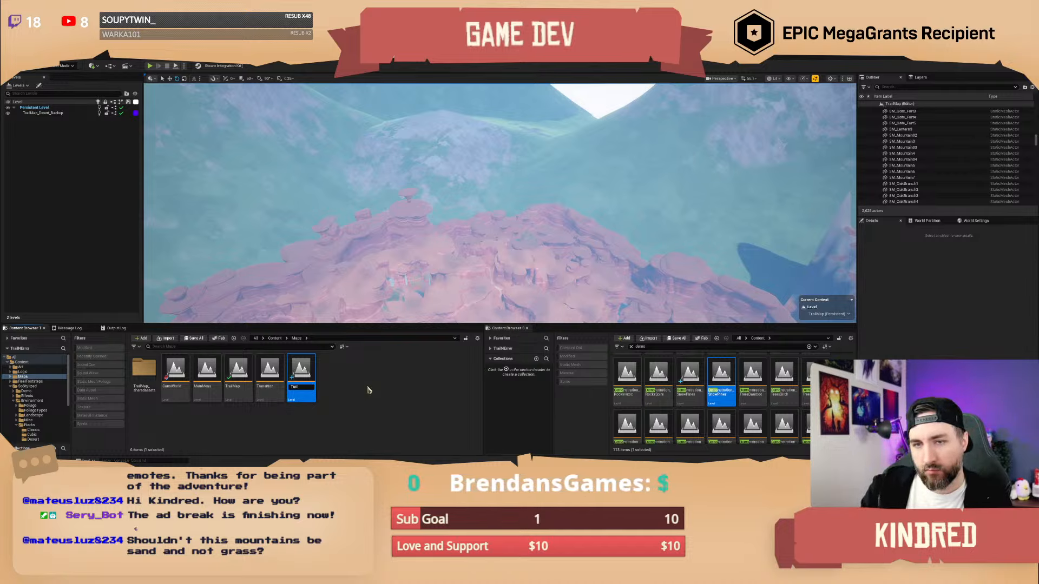
pyautogui.write('Map_')
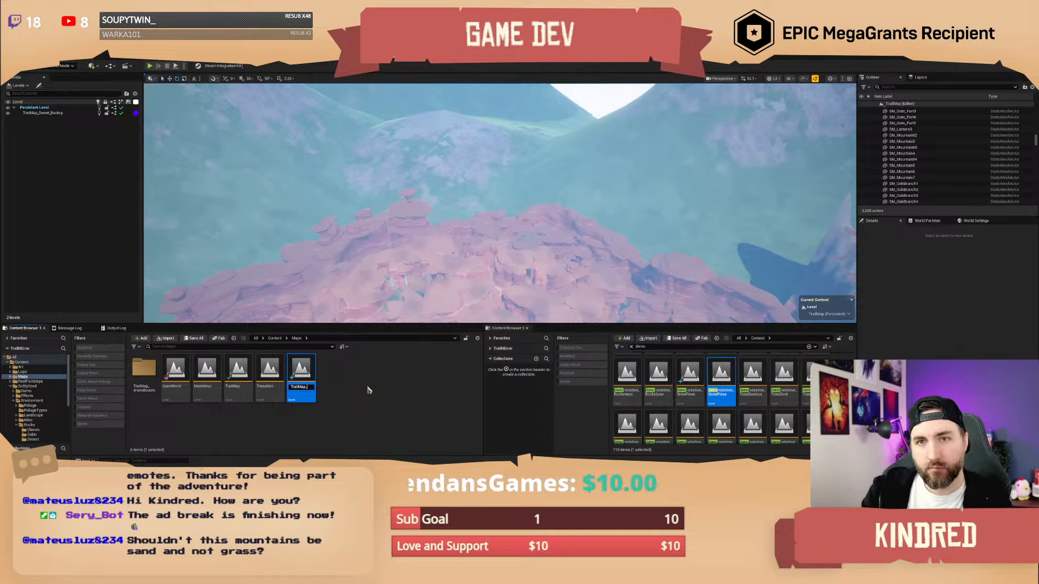
pyautogui.write('Mountain')
pyautogui.press('Return')
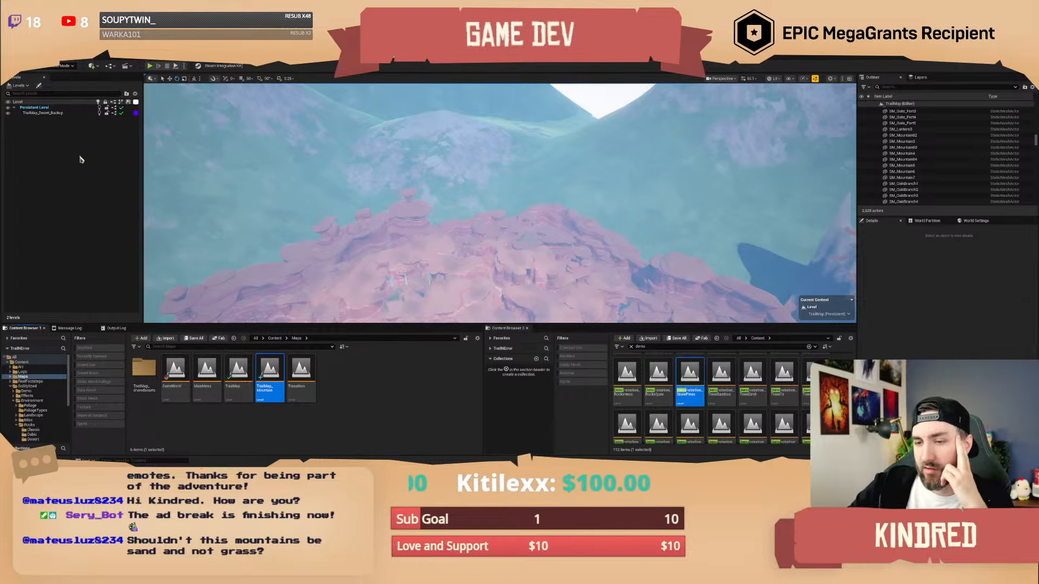
pyautogui.moveTo(270, 373); pyautogui.dragTo(72, 168)
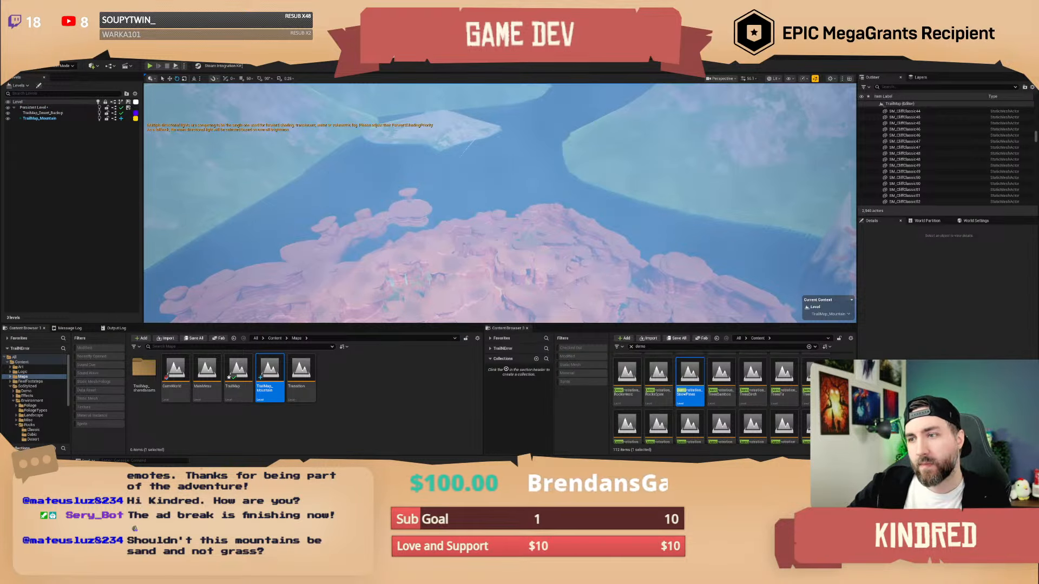
# - Examine where the TrailMap_Mountain landscape, cliffs and water sit relative to the desert terrain, from close up and from far above
pyautogui.moveTo(499, 203); pyautogui.dragTo(678, 211, button='right')
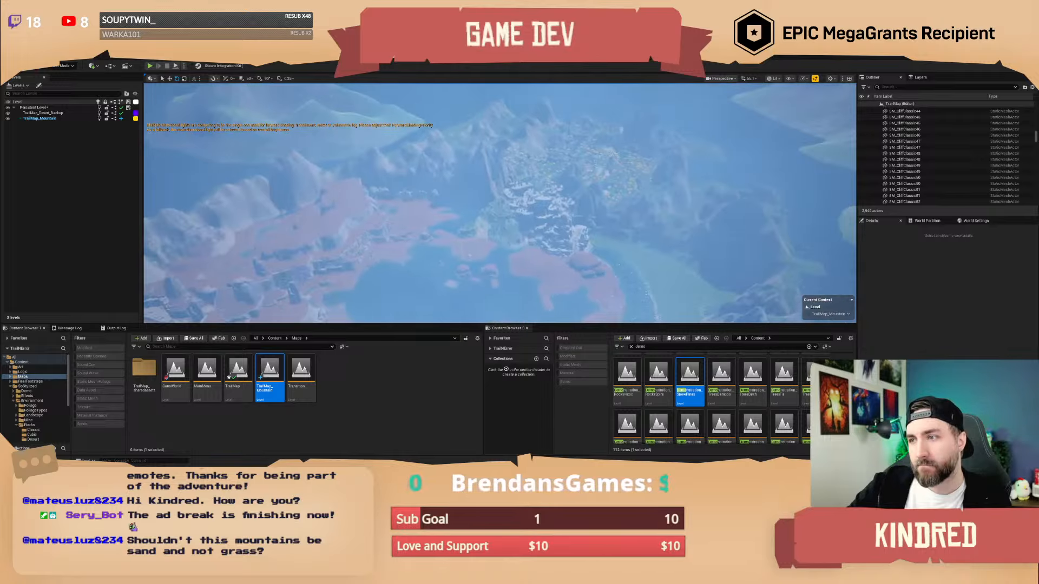
pyautogui.moveTo(499, 203); pyautogui.dragTo(502, 238, button='right')
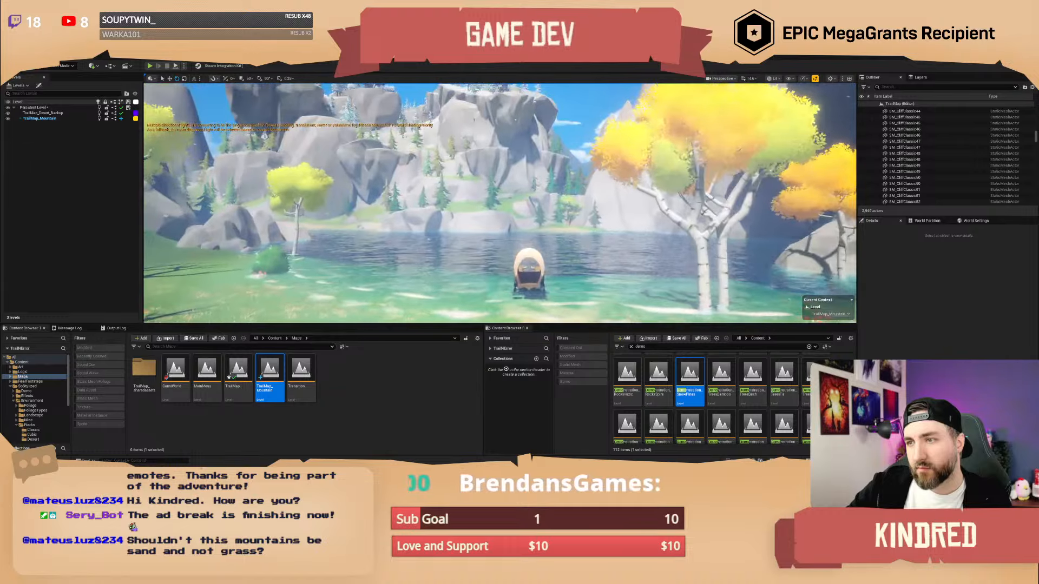
pyautogui.press('w')
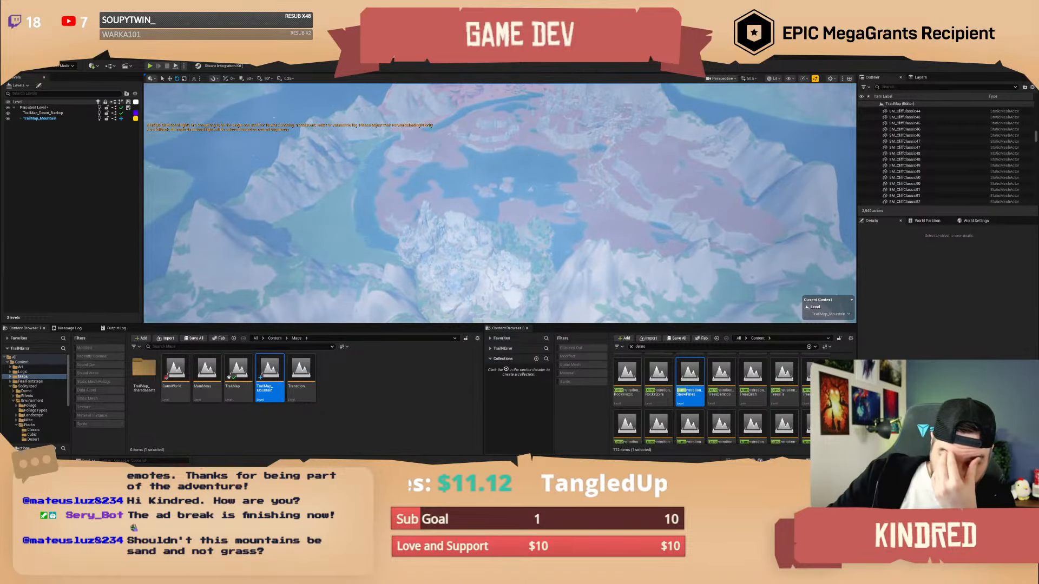
pyautogui.scroll(6, 499, 204)
pyautogui.press('e')
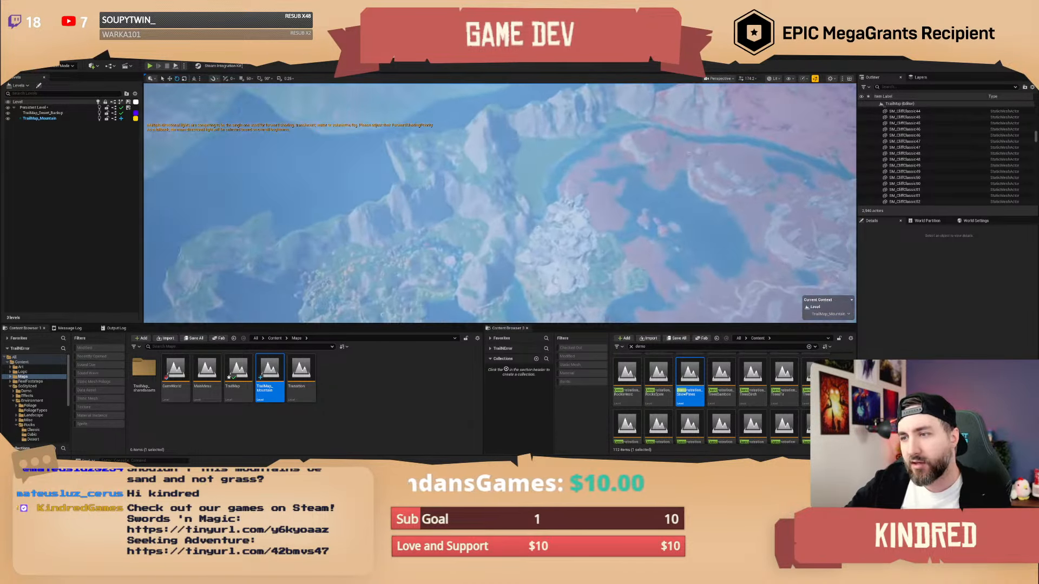
pyautogui.press('w')
pyautogui.scroll(-7, 500, 203)
pyautogui.moveTo(500, 203); pyautogui.dragTo(557, 230, button='right')
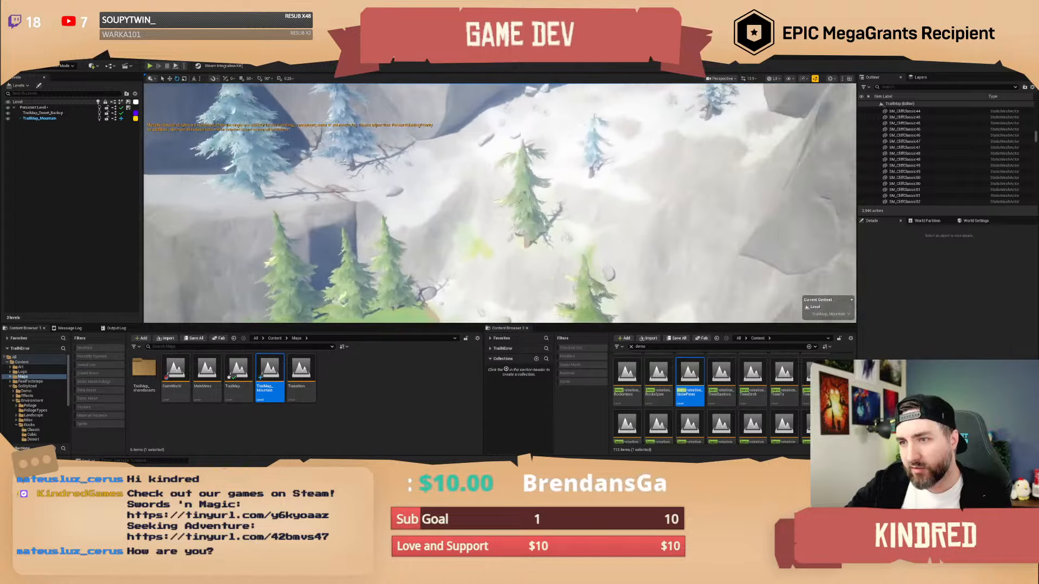
pyautogui.moveTo(499, 203); pyautogui.dragTo(492, 209, button='right')
pyautogui.press('w')
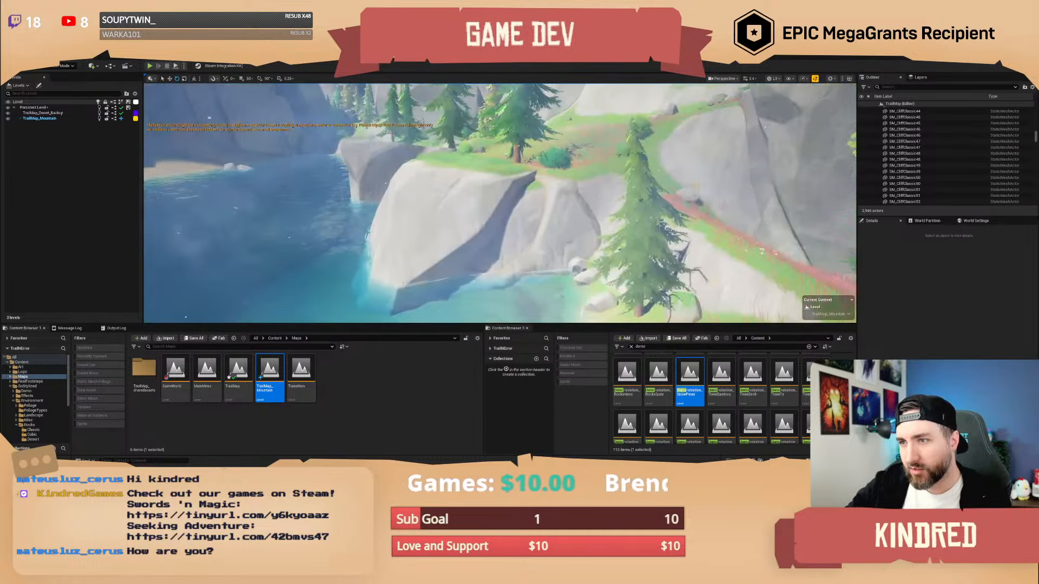
pyautogui.moveTo(499, 203); pyautogui.dragTo(705, 164, button='right')
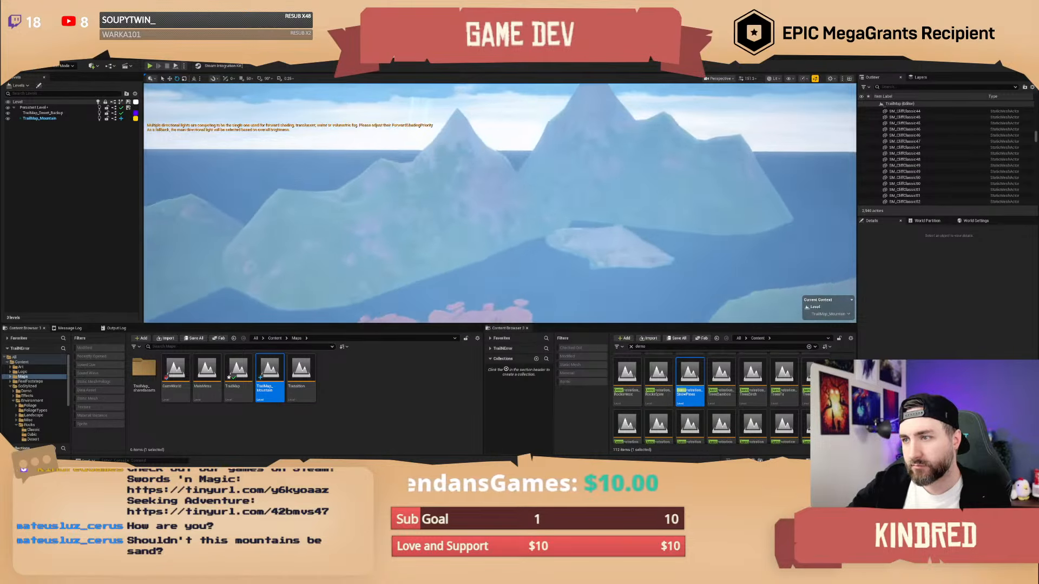
pyautogui.moveTo(499, 203); pyautogui.dragTo(470, 305, button='right')
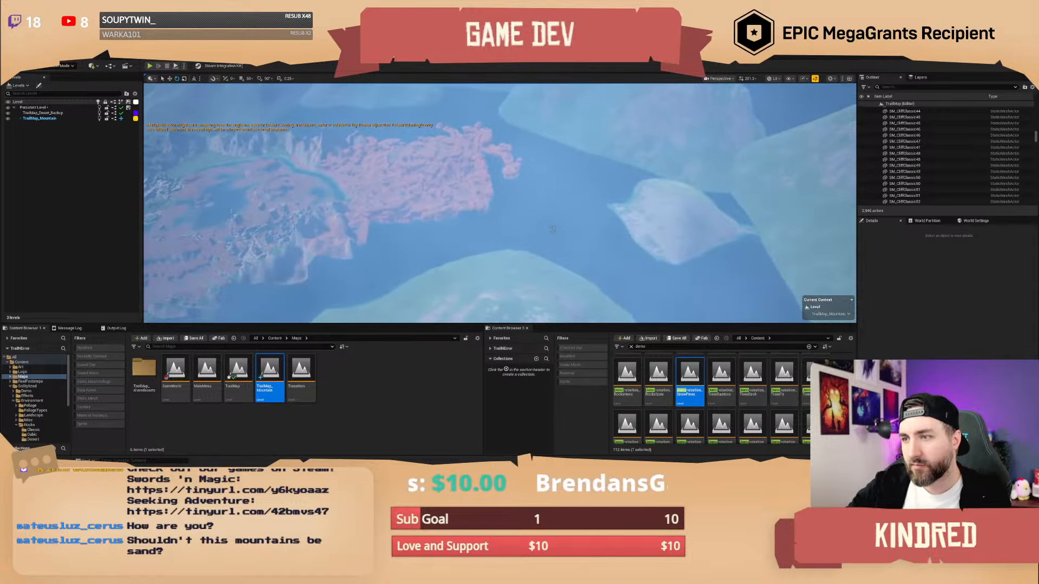
# - Try deleting the water surface beside the desert terrain and inspect the surrounding landscape
pyautogui.click(549, 227)
pyautogui.press('Delete')
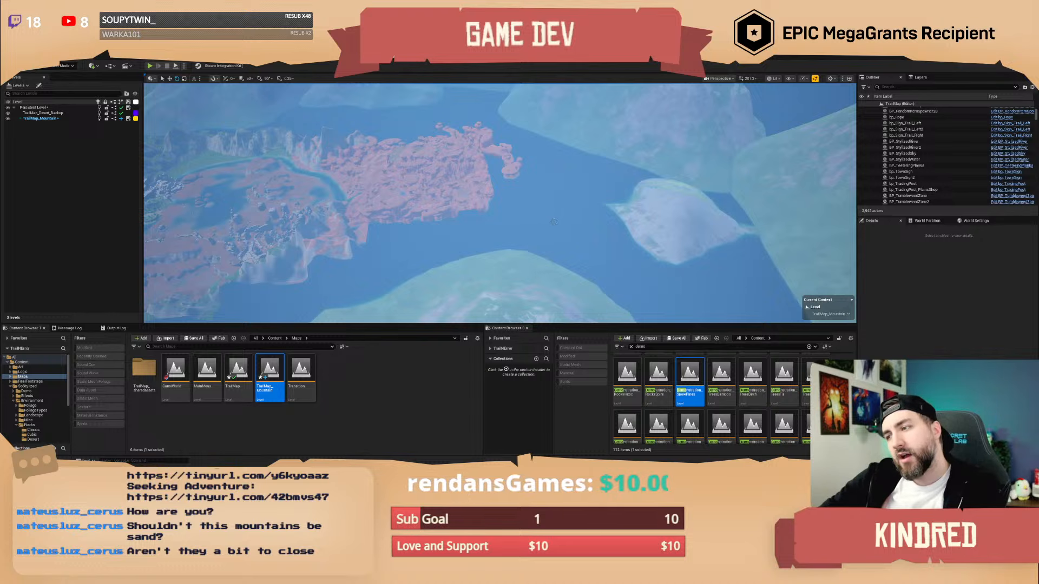
pyautogui.moveTo(555, 227); pyautogui.dragTo(436, 184, button='right')
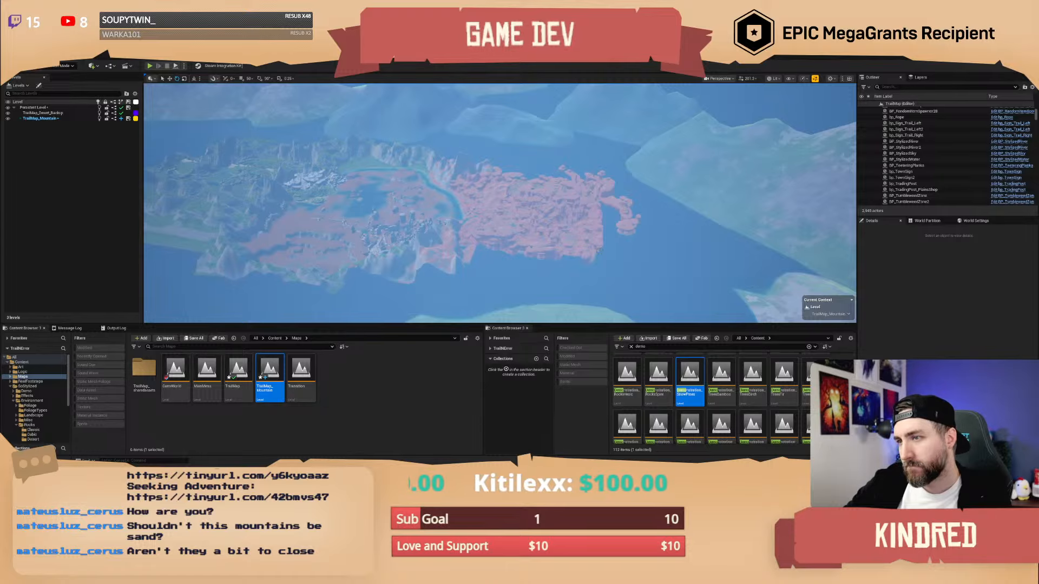
# - Focus on the BP_Water actor and examine its extent from different distances
pyautogui.rightClick(555, 228)
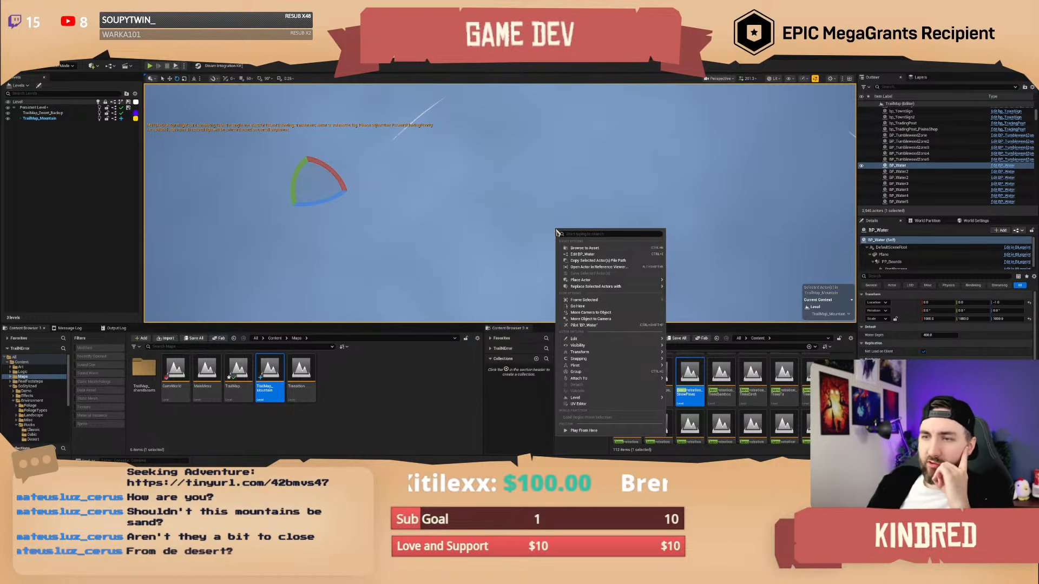
pyautogui.moveTo(574, 221)
pyautogui.mouseDown(button='right')
pyautogui.moveTo(595, 216)
pyautogui.moveTo(611, 184)
pyautogui.moveTo(643, 159)
pyautogui.mouseUp(button='right')
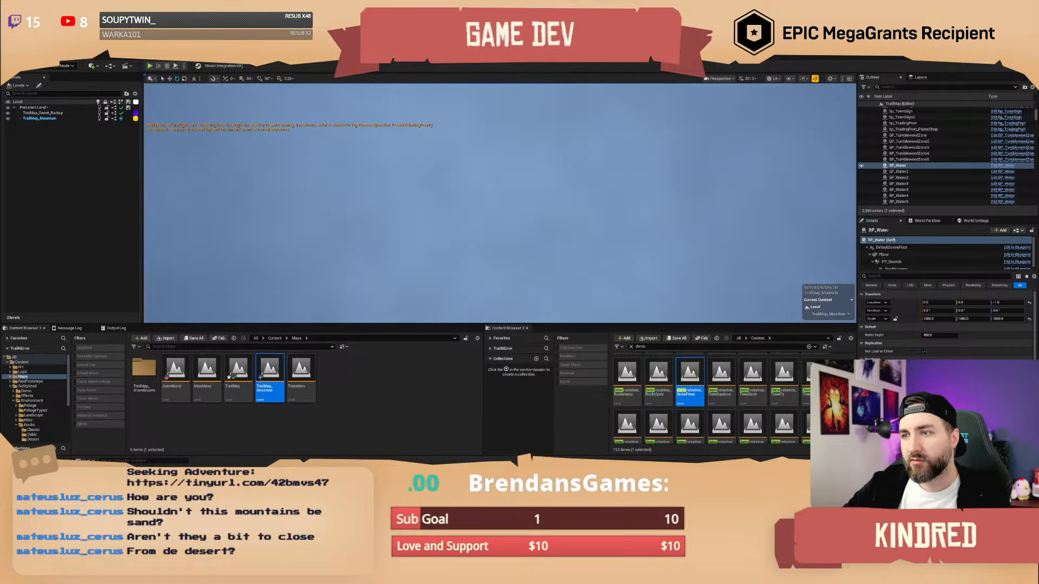
pyautogui.doubleClick(898, 165)
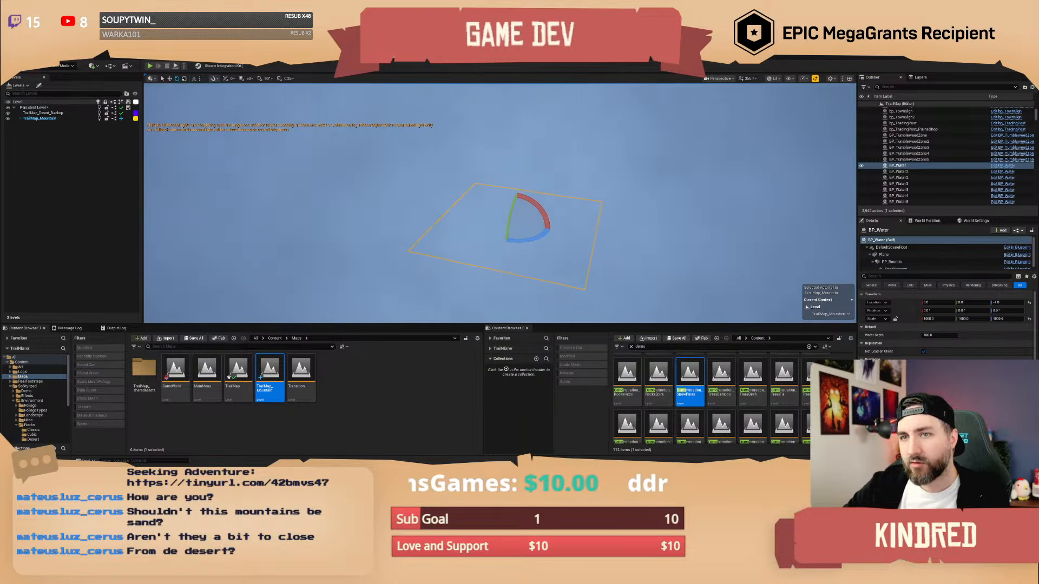
pyautogui.scroll(4, 499, 204)
pyautogui.moveTo(500, 204)
pyautogui.mouseDown(button='right')
pyautogui.moveTo(500, 168)
pyautogui.moveTo(534, 245)
pyautogui.moveTo(653, 180)
pyautogui.moveTo(499, 254)
pyautogui.moveTo(571, 203)
pyautogui.moveTo(638, 189)
pyautogui.moveTo(638, 162)
pyautogui.moveTo(476, 176)
pyautogui.moveTo(501, 181)
pyautogui.moveTo(500, 201)
pyautogui.mouseUp(button='right')
pyautogui.scroll(-6, 571, 203)
pyautogui.scroll(-3, 508, 169)
pyautogui.scroll(4, 934, 162)
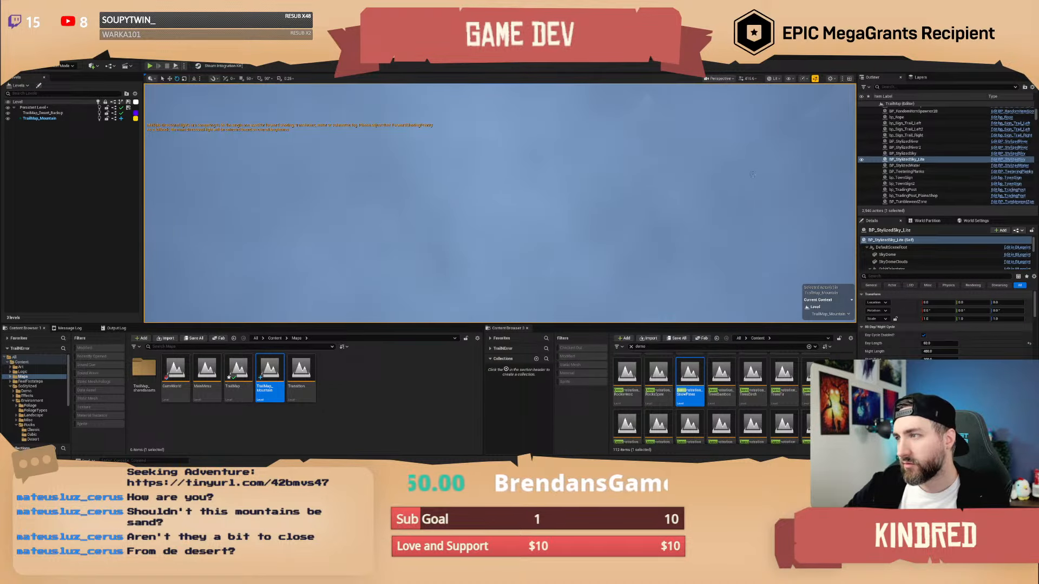
# - Delete the BP_StylizedSky_Lite actor from the TrailMap_Mountain sublevel
pyautogui.click(934, 159)
pyautogui.press('Delete')
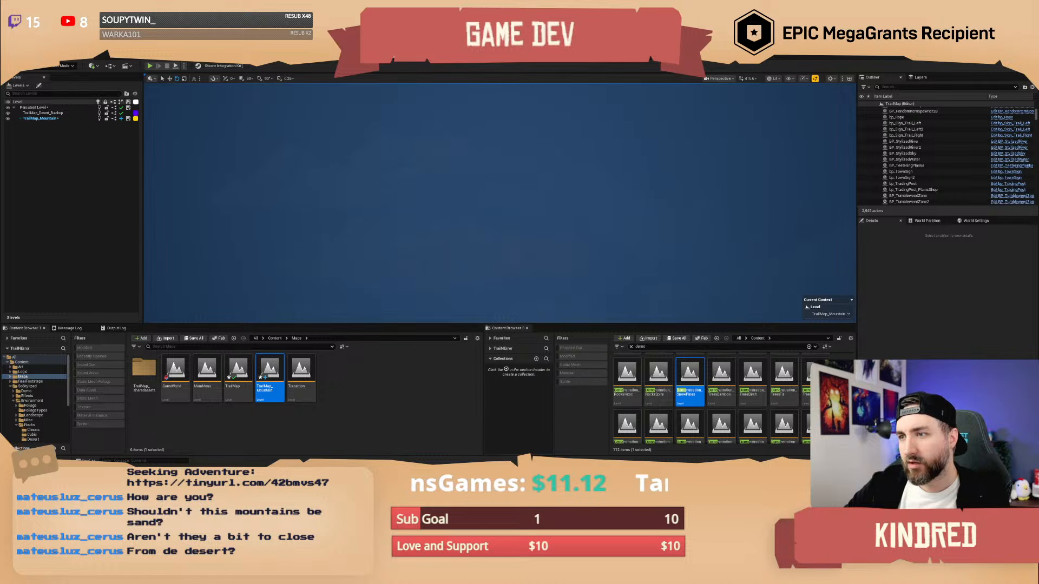
pyautogui.scroll(-2, 499, 203)
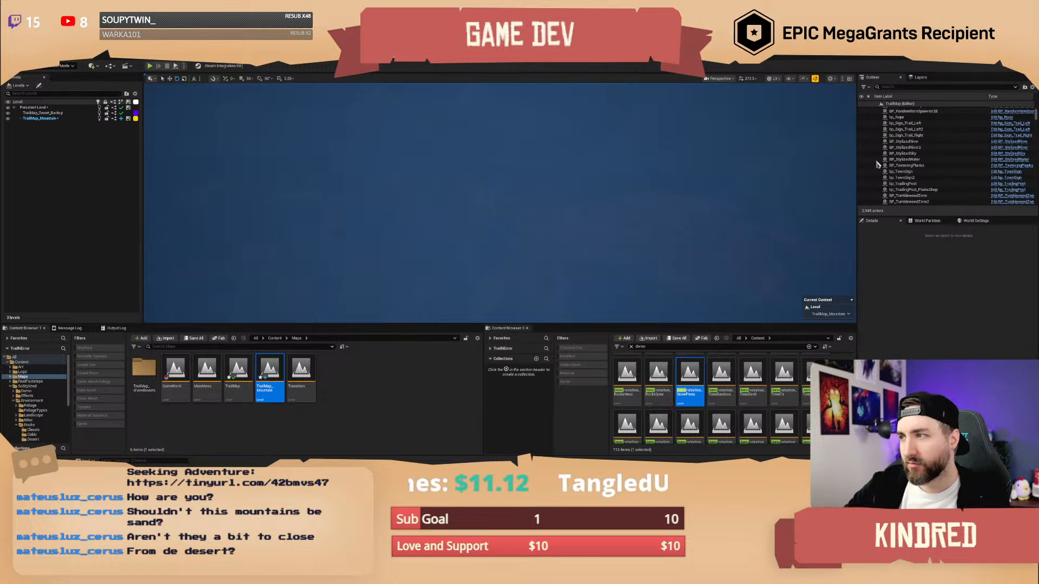
# - Filter the scene actors by "sky", select BP_StylizedSky and look through its sky and weather settings
pyautogui.click(893, 87)
pyautogui.write('sky')
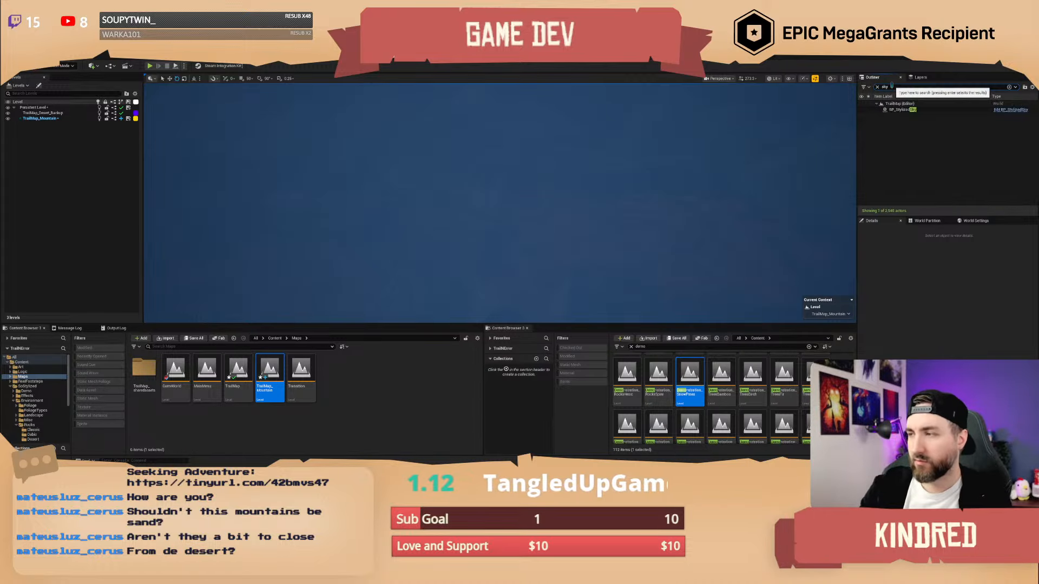
pyautogui.click(901, 110)
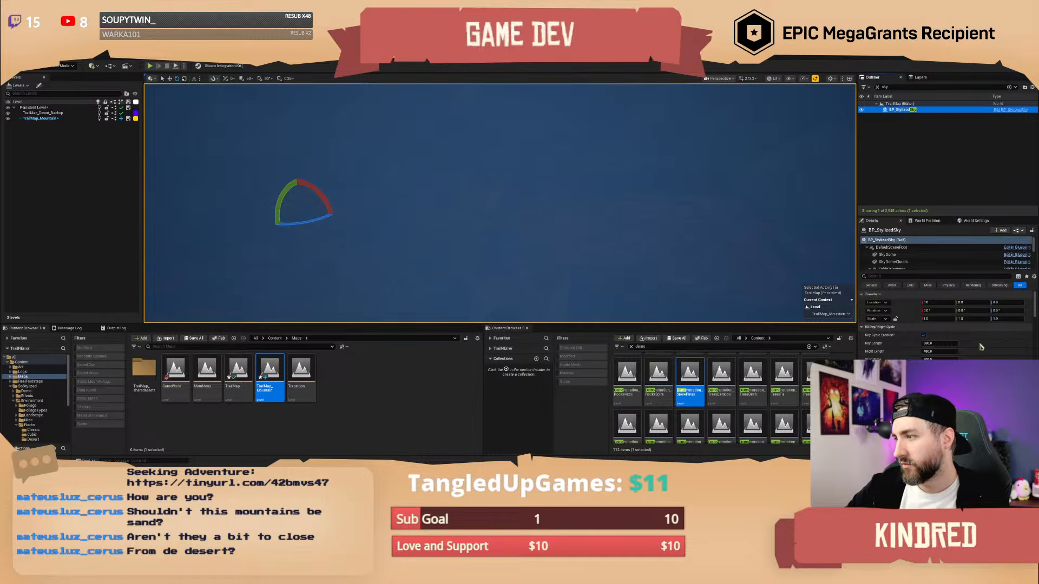
pyautogui.scroll(-10, 980, 347)
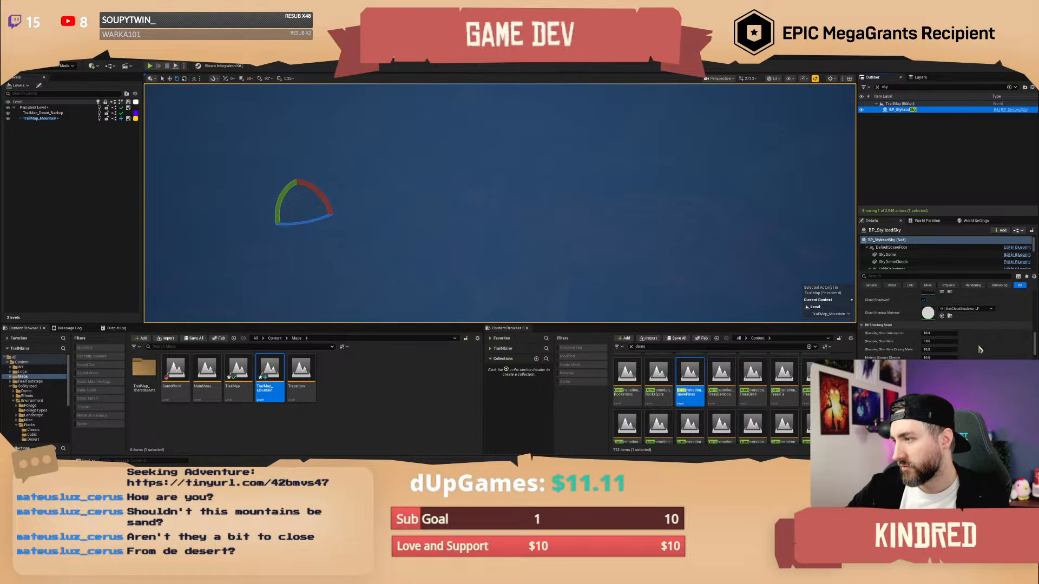
pyautogui.scroll(-5, 980, 349)
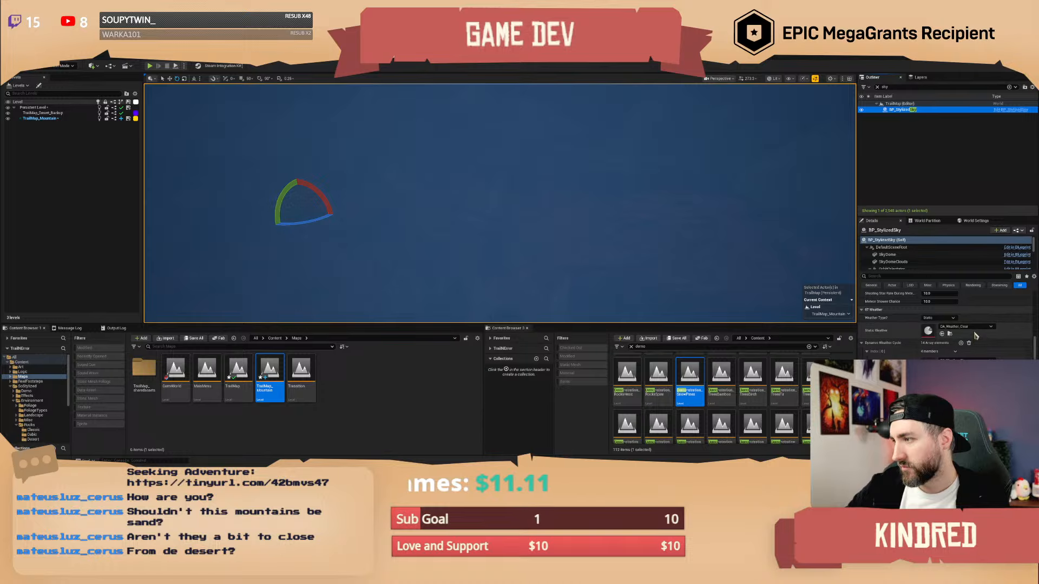
pyautogui.scroll(1, 974, 335)
pyautogui.moveTo(707, 276); pyautogui.dragTo(628, 254, button='right')
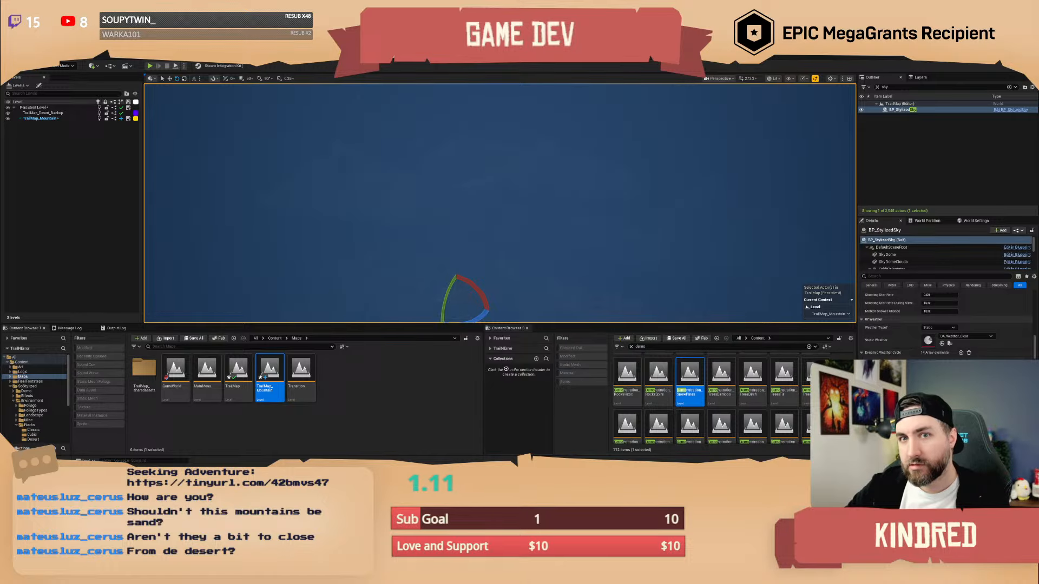
# - Check the scene with the TrailMap_Mountain sublevel hidden, and undo the deletion of BP_StylizedSky_Lite
pyautogui.click(8, 119)
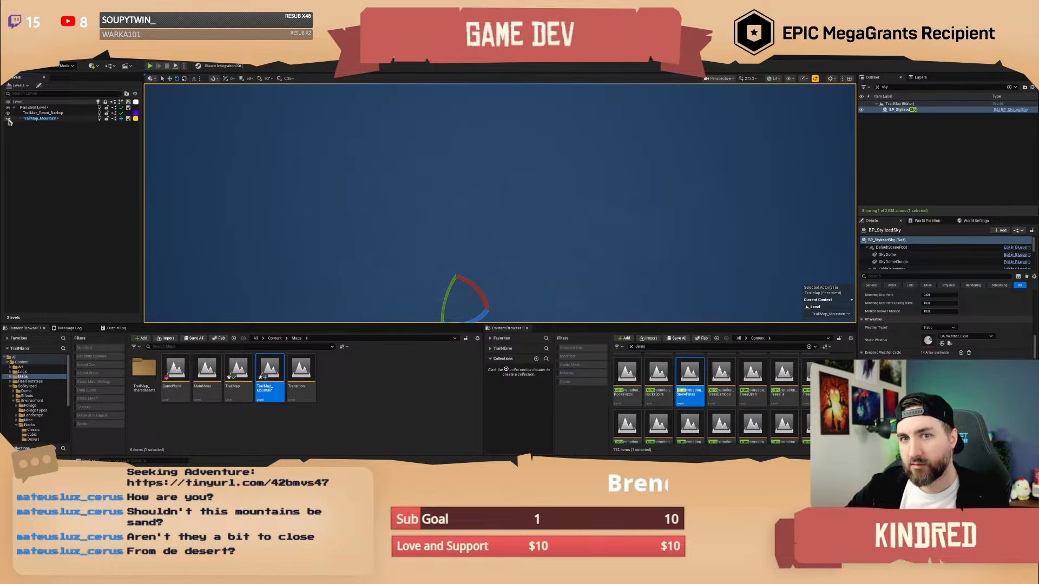
pyautogui.rightClick(592, 206)
pyautogui.hotkey('ctrl', 'z')
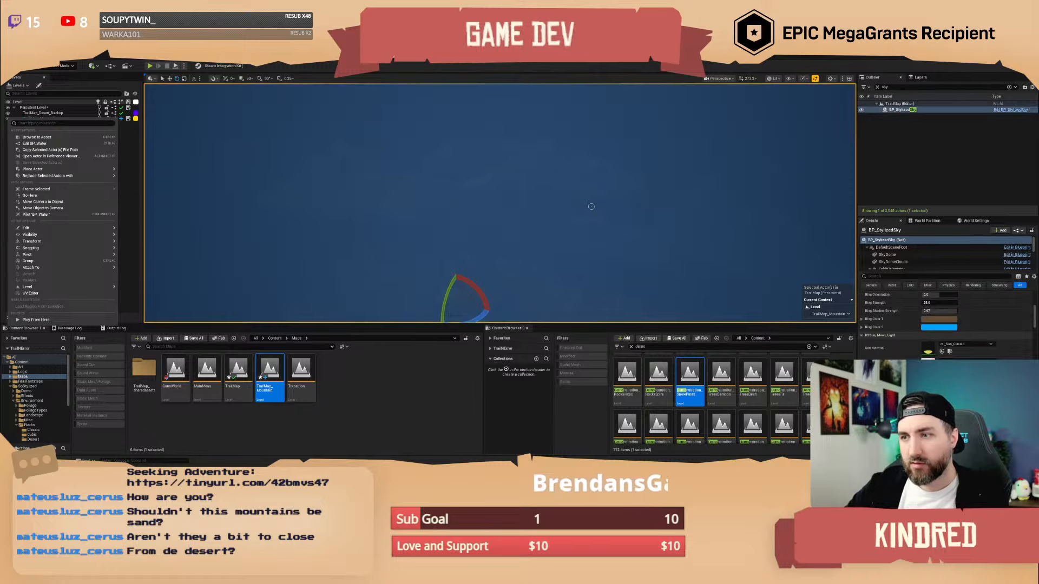
pyautogui.click(527, 210)
pyautogui.hotkey('ctrl', 'z')
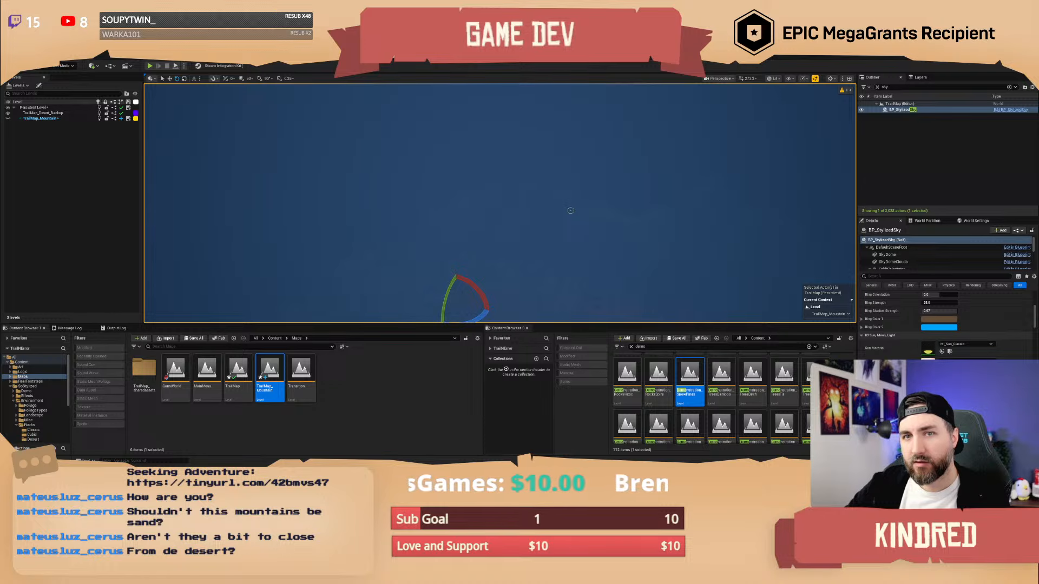
pyautogui.hotkey('ctrl', 'z')
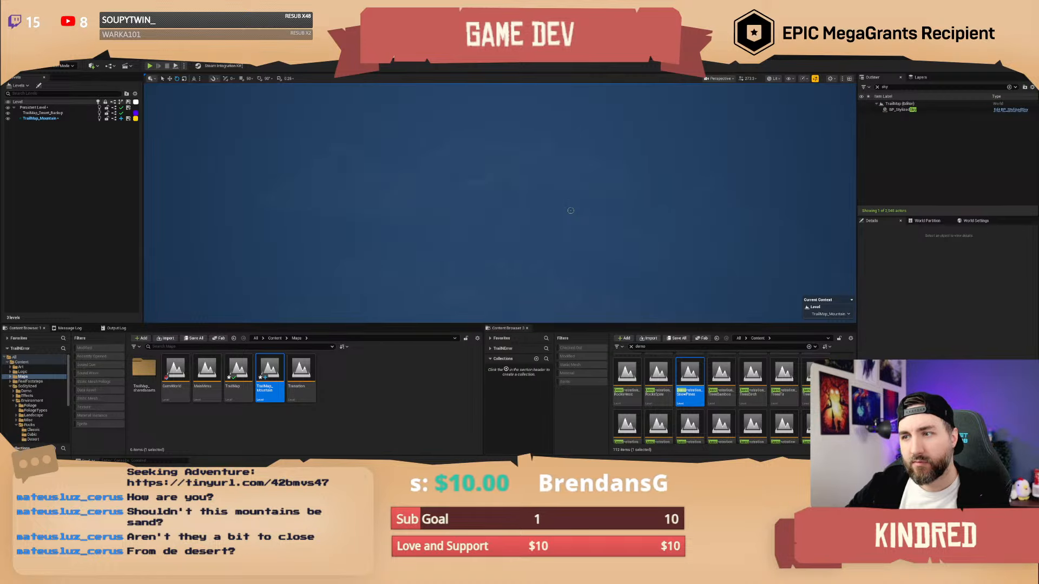
pyautogui.hotkey('ctrl', 'z')
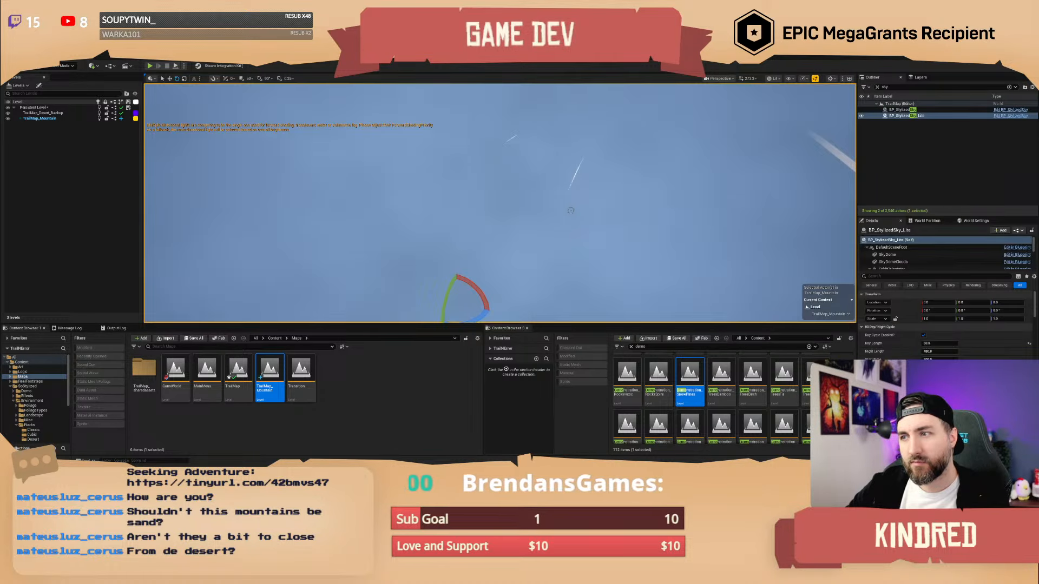
pyautogui.hotkey('ctrl', 'z')
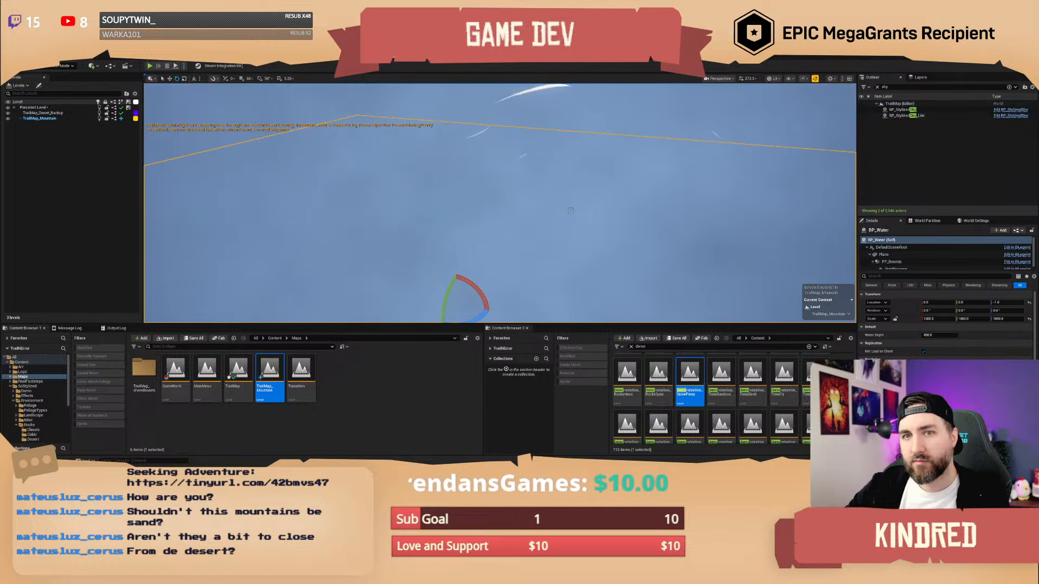
# - Identify the distant objects by selecting them one at a time in the viewport, and focus on BP_StylizedSky_Lite
pyautogui.moveTo(570, 210); pyautogui.dragTo(500, 193, button='right')
pyautogui.click(574, 209)
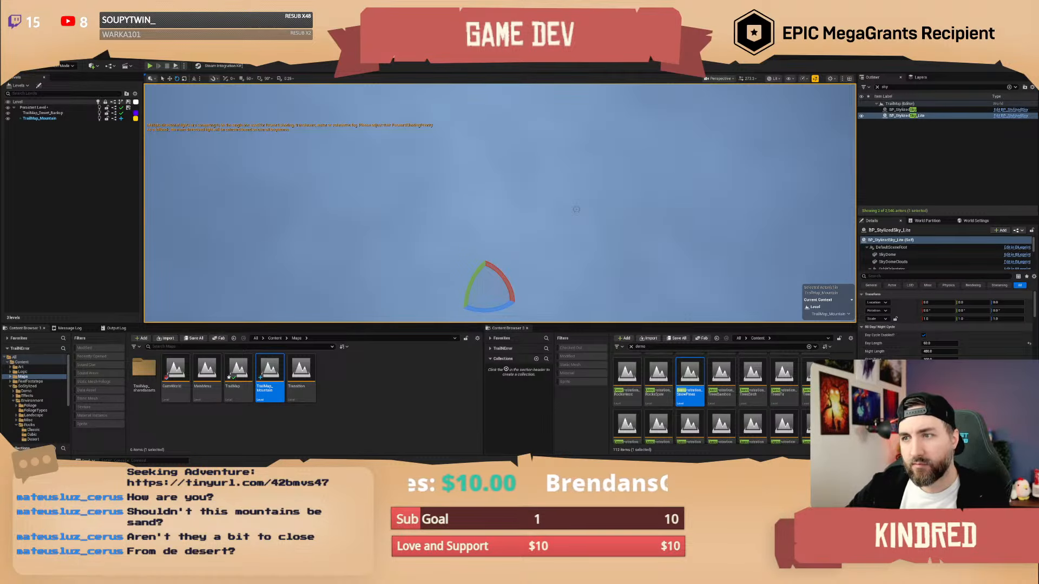
pyautogui.press('Escape')
pyautogui.click(576, 209)
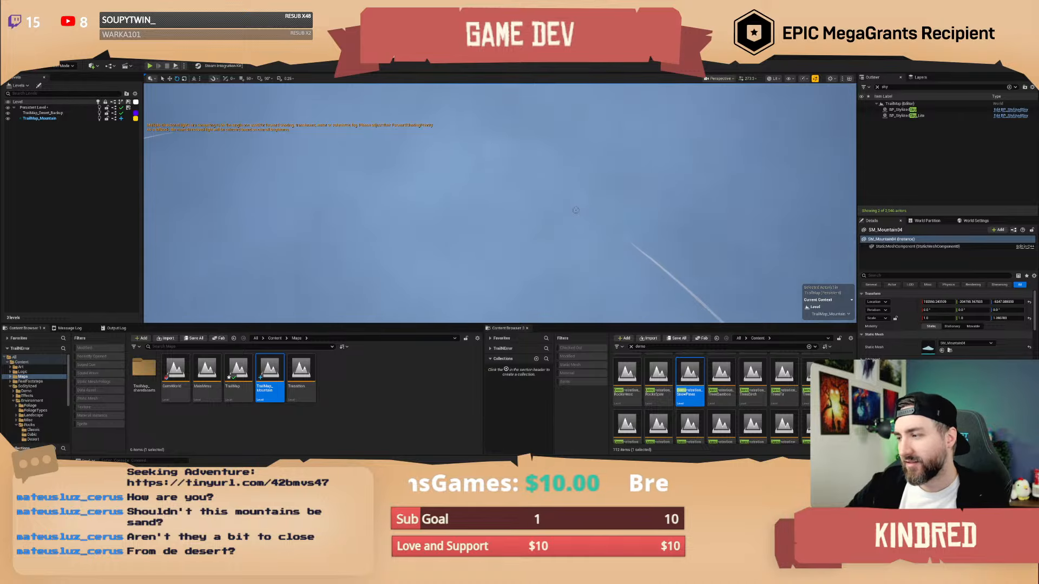
pyautogui.click(567, 223)
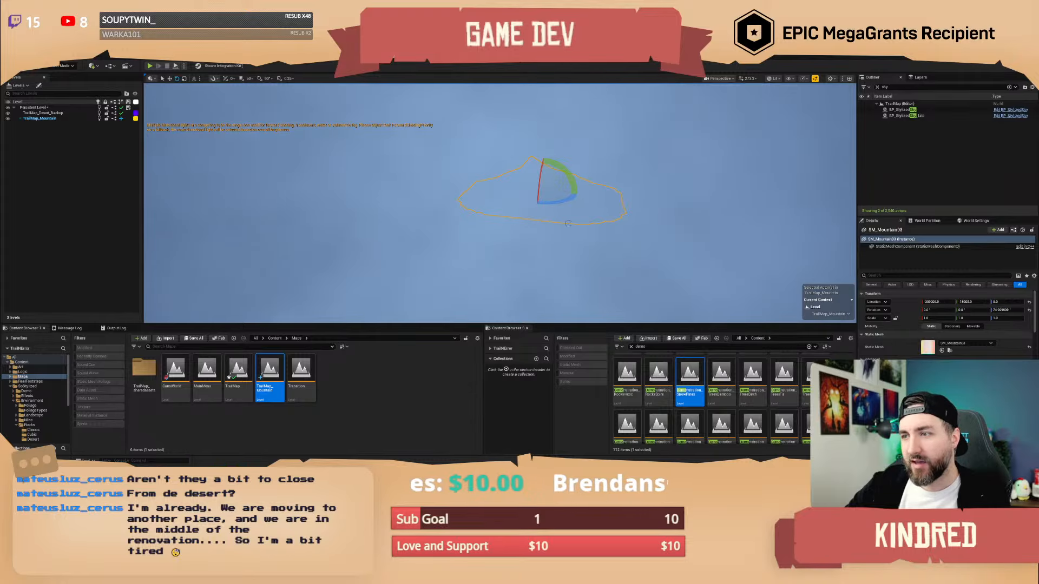
pyautogui.click(577, 204)
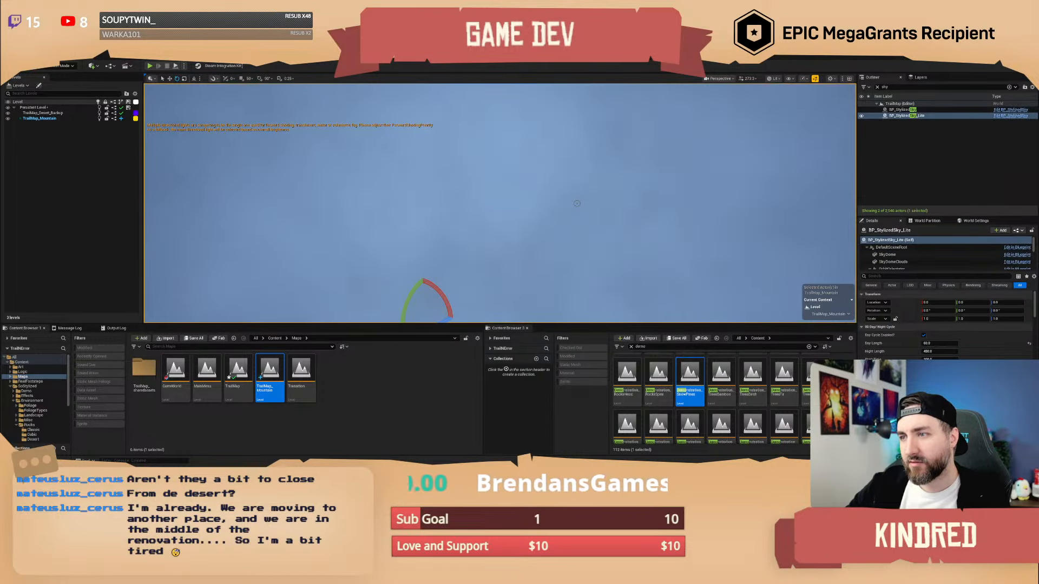
pyautogui.press('f')
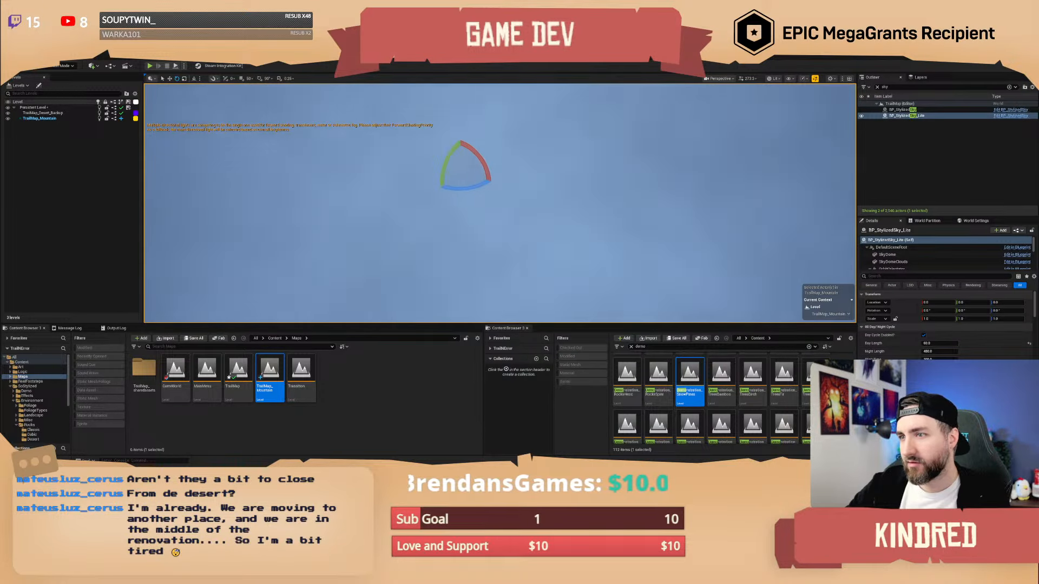
# - Fly in among the mountain rocks and examine the haze and lighting on the grass and trees at ground level
pyautogui.press('w')
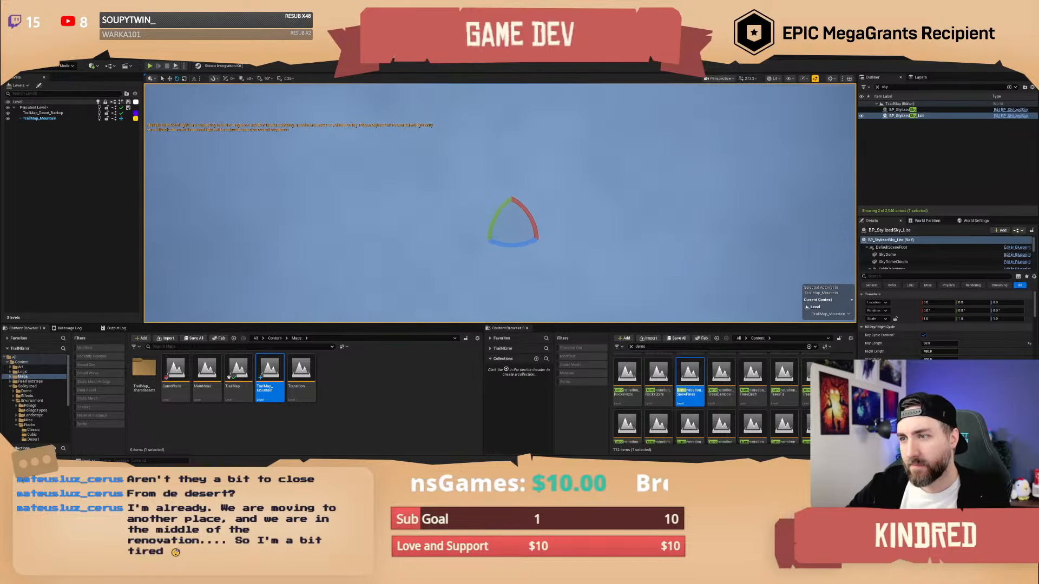
pyautogui.scroll(-4, 499, 203)
pyautogui.press('w')
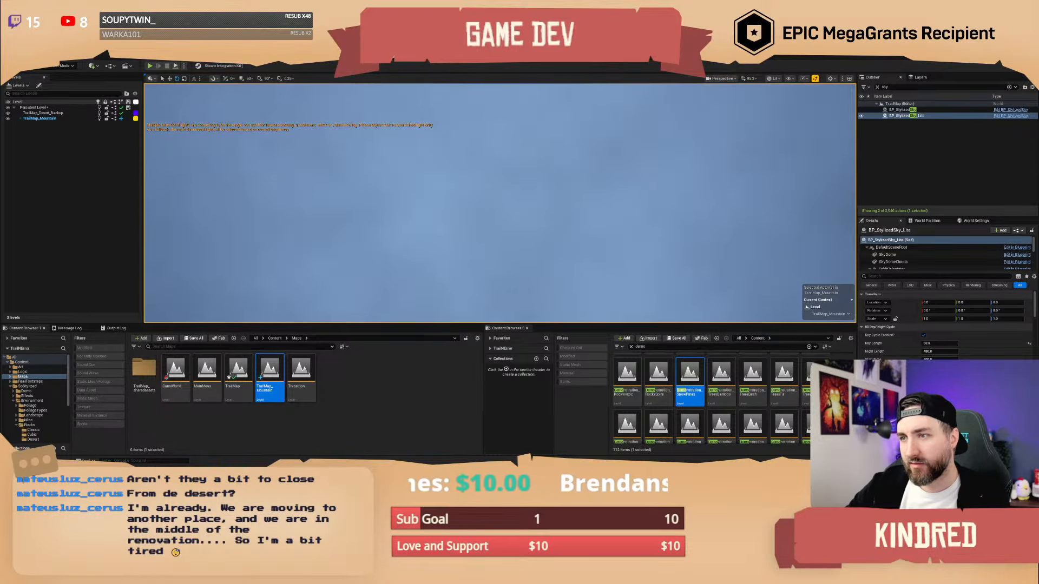
pyautogui.scroll(-20, 499, 203)
pyautogui.press('w')
pyautogui.scroll(-16, 499, 203)
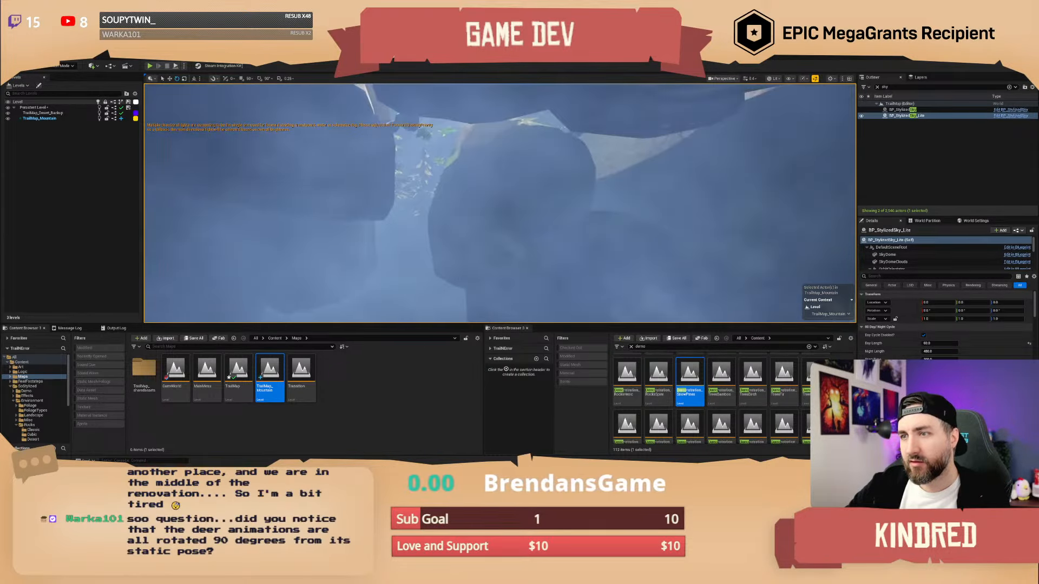
pyautogui.press('w')
pyautogui.moveTo(500, 203); pyautogui.dragTo(384, 200, button='right')
pyautogui.press('w')
pyautogui.press('w')
pyautogui.press('w')
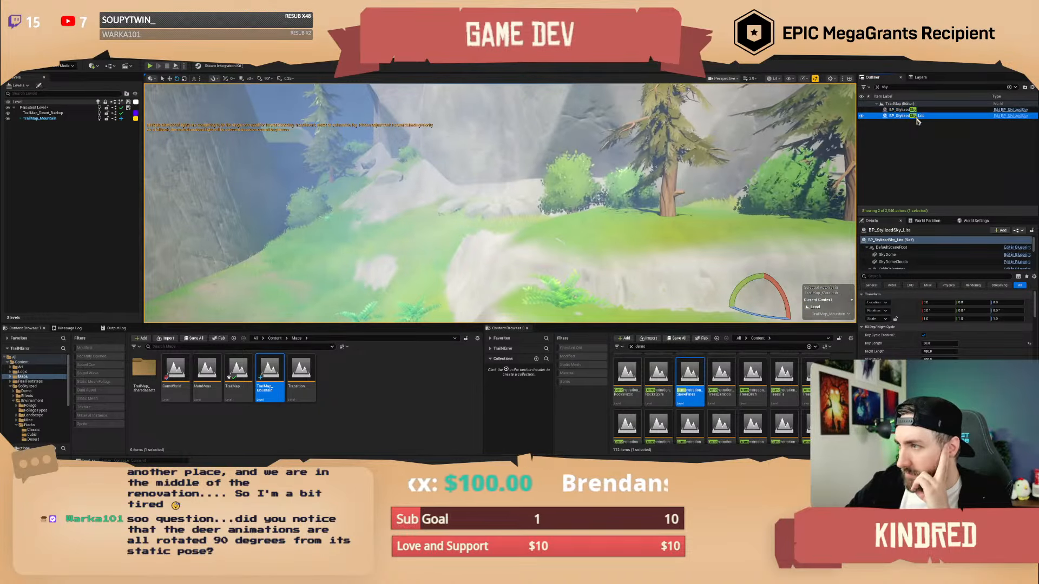
pyautogui.moveTo(500, 203); pyautogui.dragTo(608, 181, button='right')
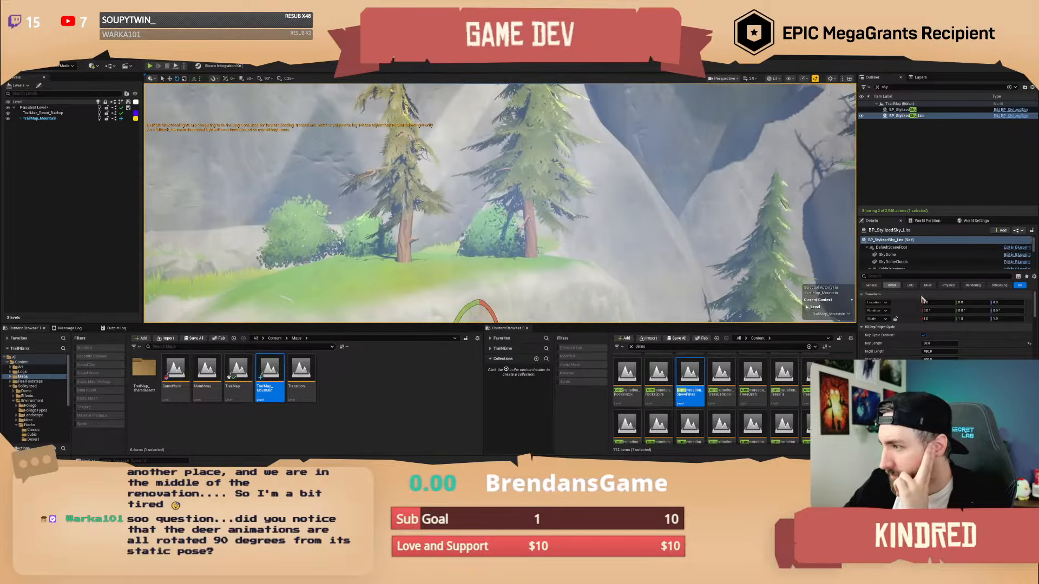
# - Hide the BP_StylizedSky_Lite actor and inspect the lighting across the mountain, snow and trail areas
pyautogui.click(861, 115)
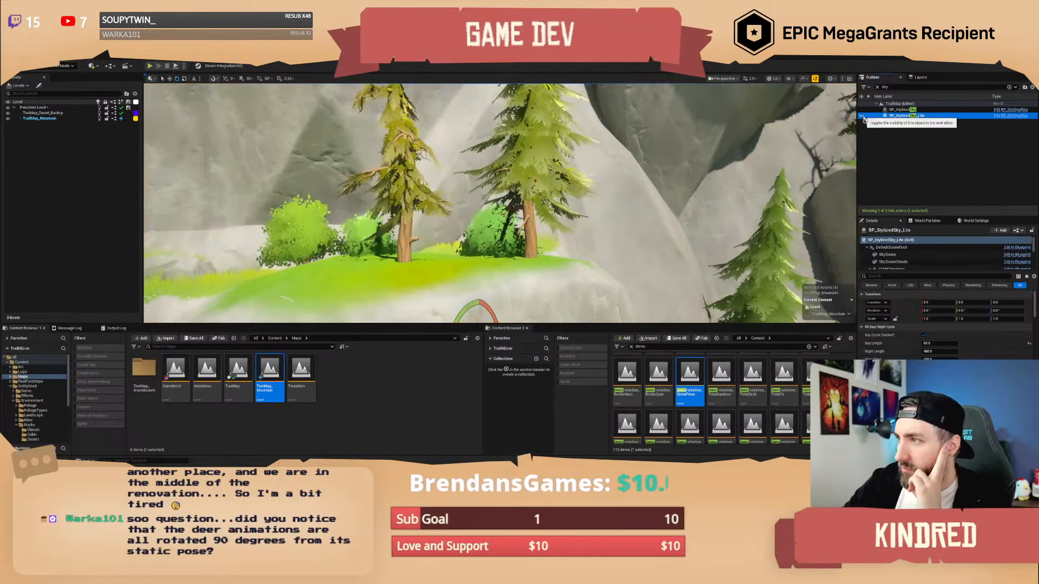
pyautogui.moveTo(757, 163); pyautogui.dragTo(828, 149, button='right')
pyautogui.moveTo(499, 204); pyautogui.dragTo(649, 192, button='right')
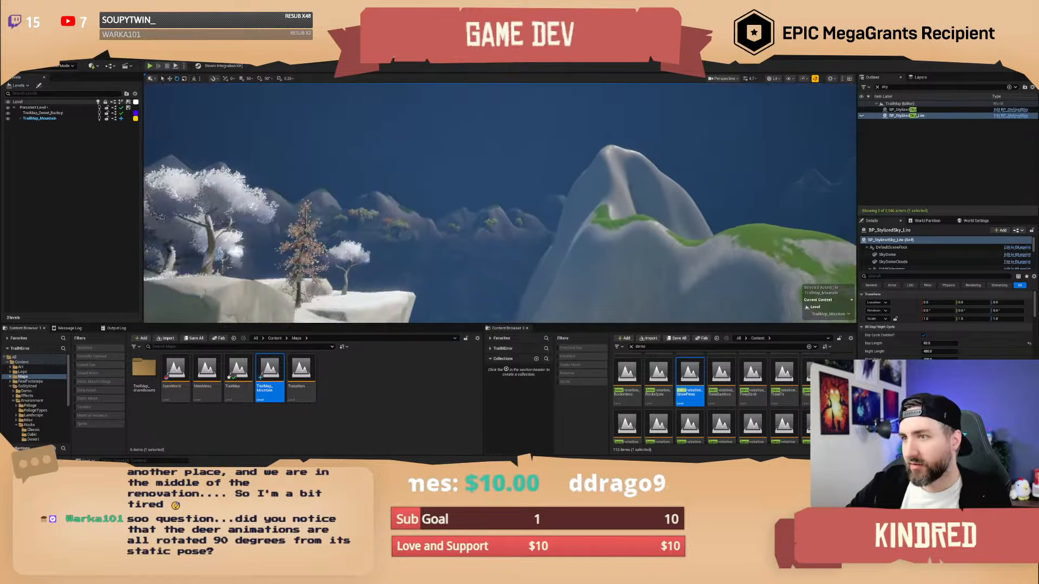
pyautogui.press('w')
pyautogui.moveTo(499, 203); pyautogui.dragTo(553, 237, button='right')
pyautogui.scroll(1, 499, 204)
pyautogui.press('w')
pyautogui.press('w')
pyautogui.scroll(-3, 499, 204)
pyautogui.press('a')
pyautogui.scroll(-2, 500, 204)
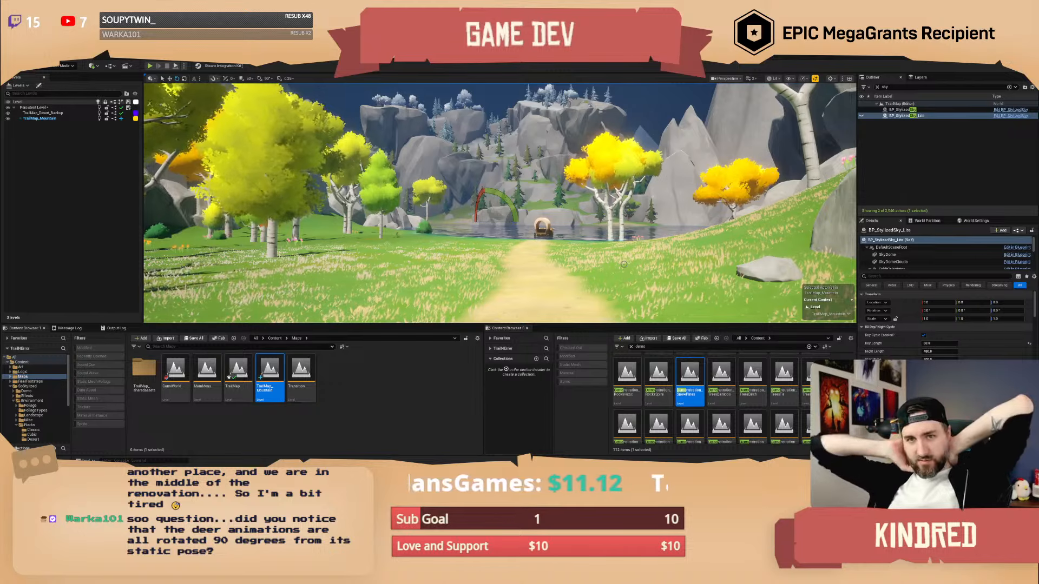
# - Remove the TrailMap_Mountain sublevel from the persistent level
pyautogui.click(64, 113)
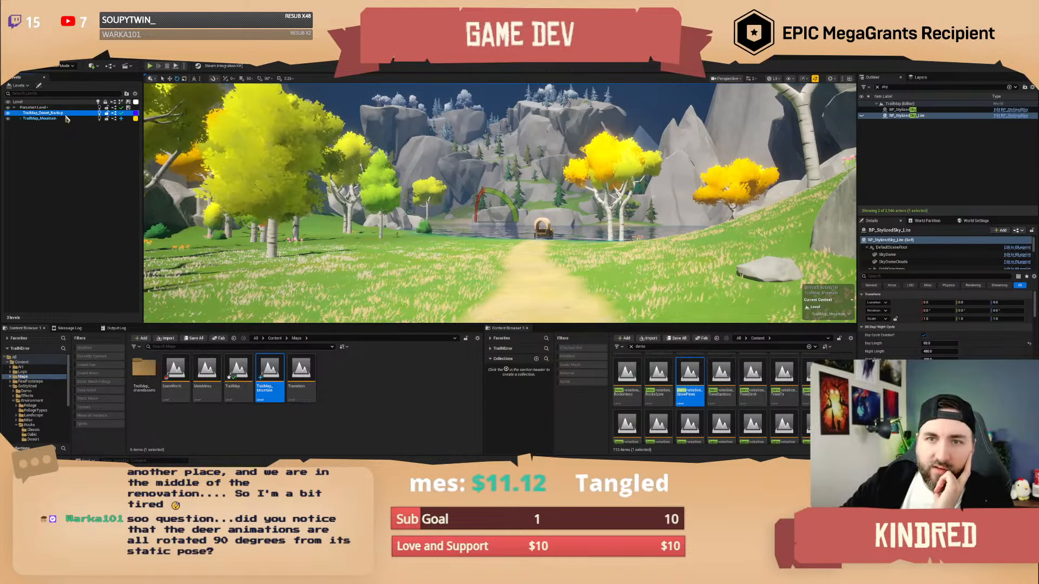
pyautogui.click(64, 119)
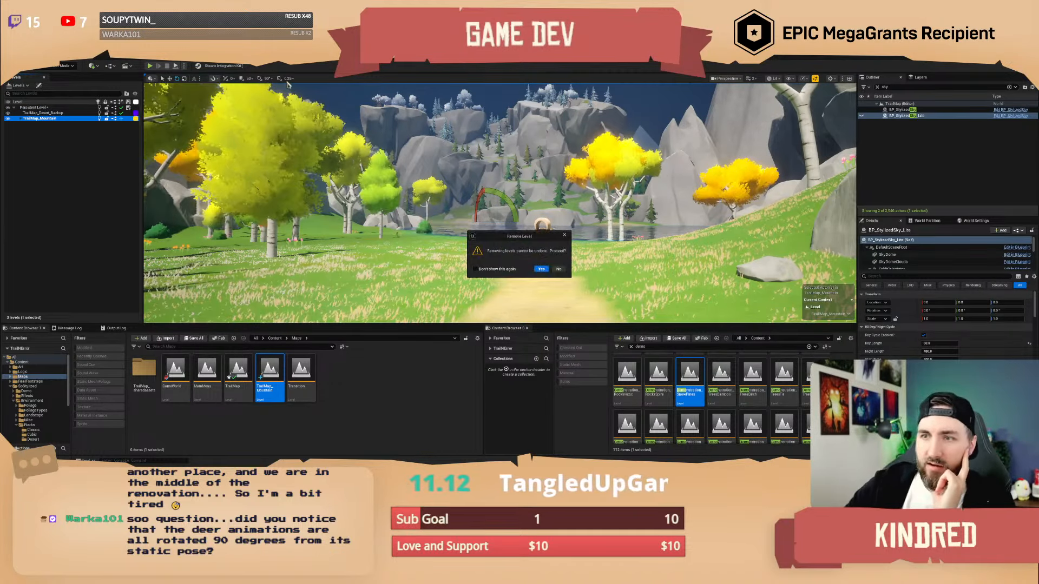
pyautogui.click(542, 269)
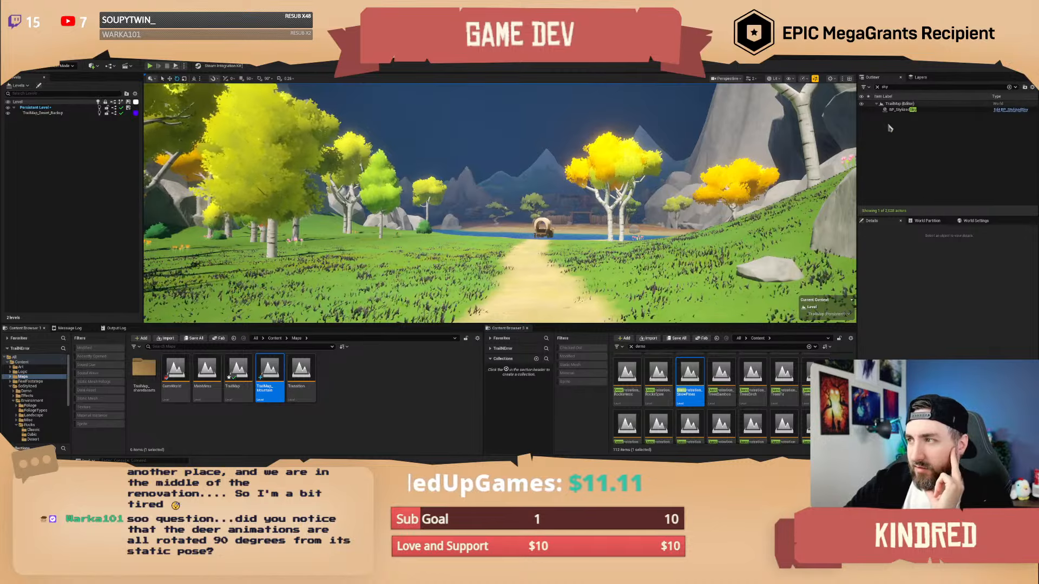
# - Close the editor without saving the changes to TrailMap, going back to the project's folder
pyautogui.moveTo(674, 212); pyautogui.dragTo(663, 212, button='right')
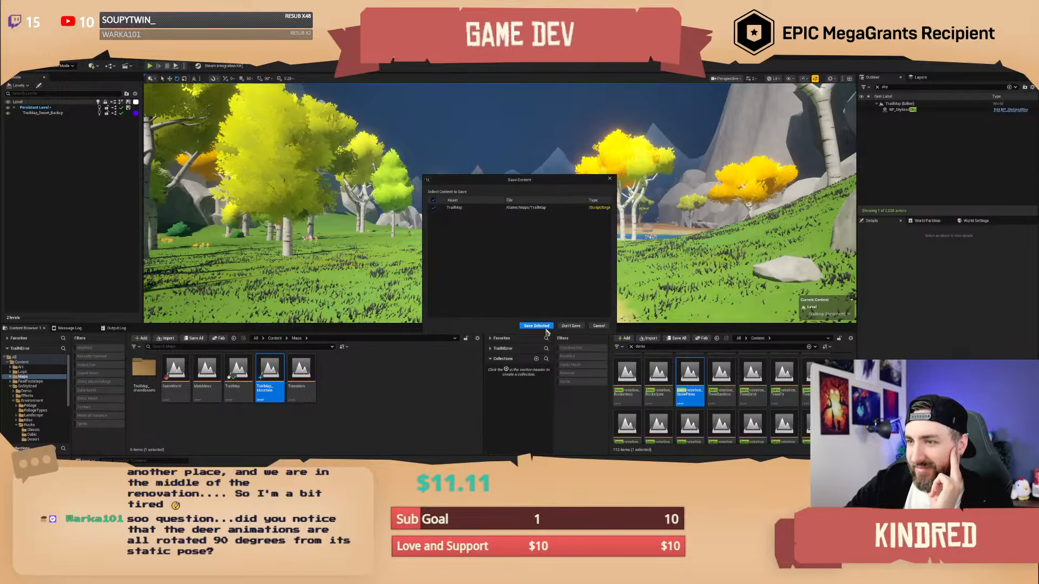
pyautogui.click(572, 329)
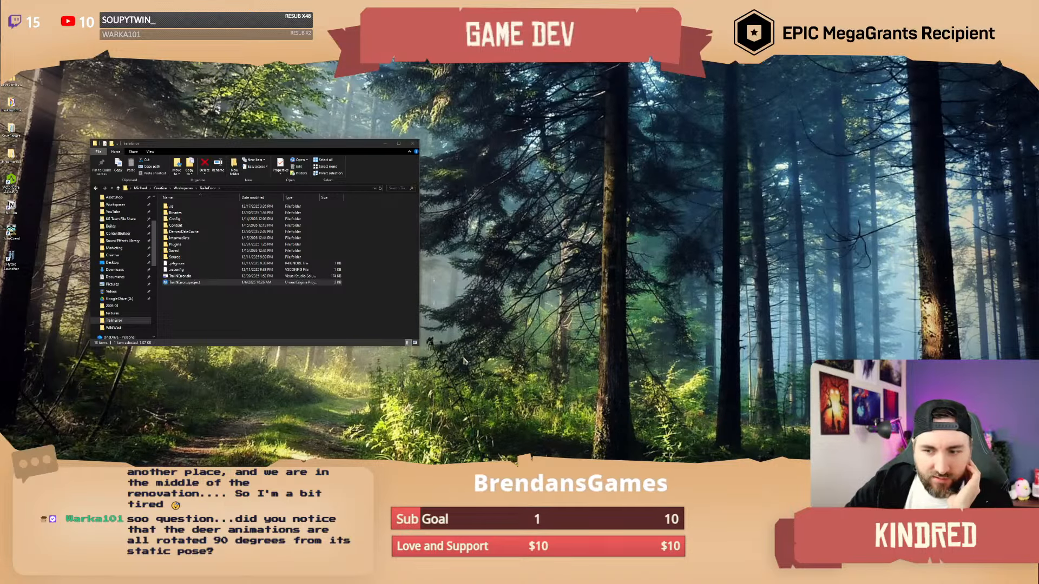
pyautogui.moveTo(349, 147); pyautogui.dragTo(344, 145)
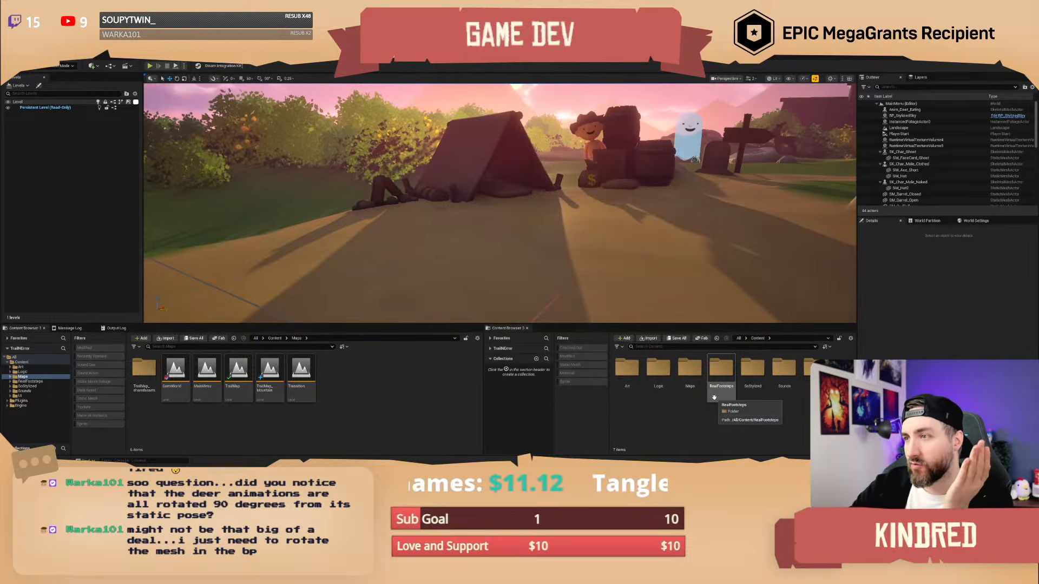
# - Search the project content for "deer", open the deer skeletal mesh and view it from an angle
pyautogui.click(652, 346)
pyautogui.write('deer')
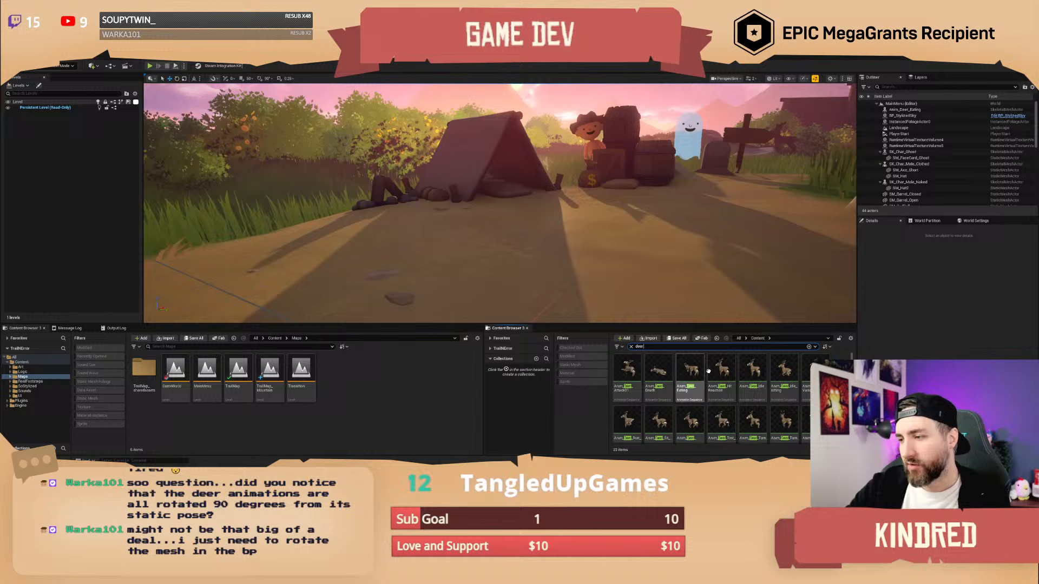
pyautogui.scroll(-3, 709, 379)
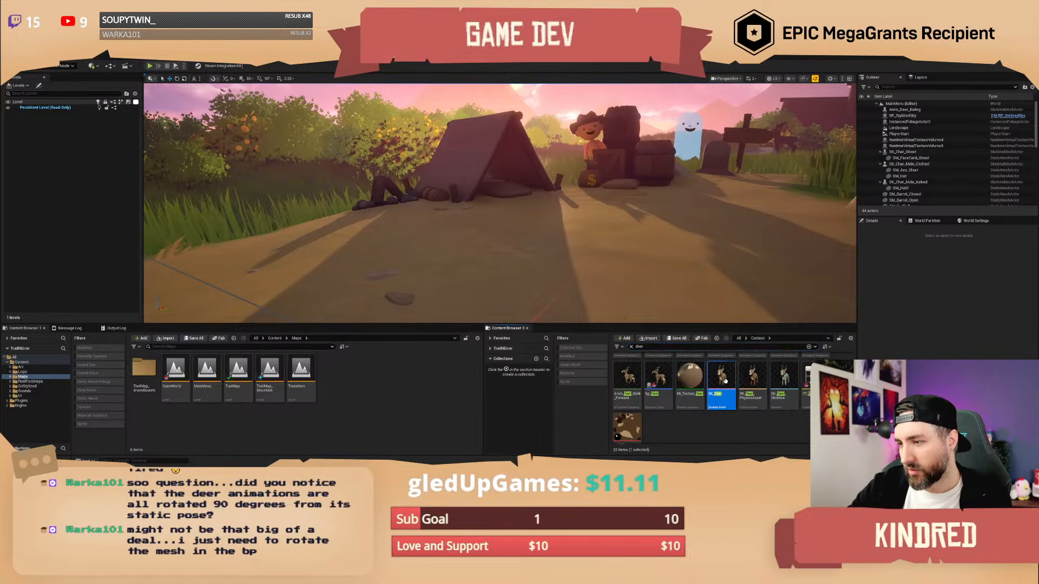
pyautogui.doubleClick(722, 382)
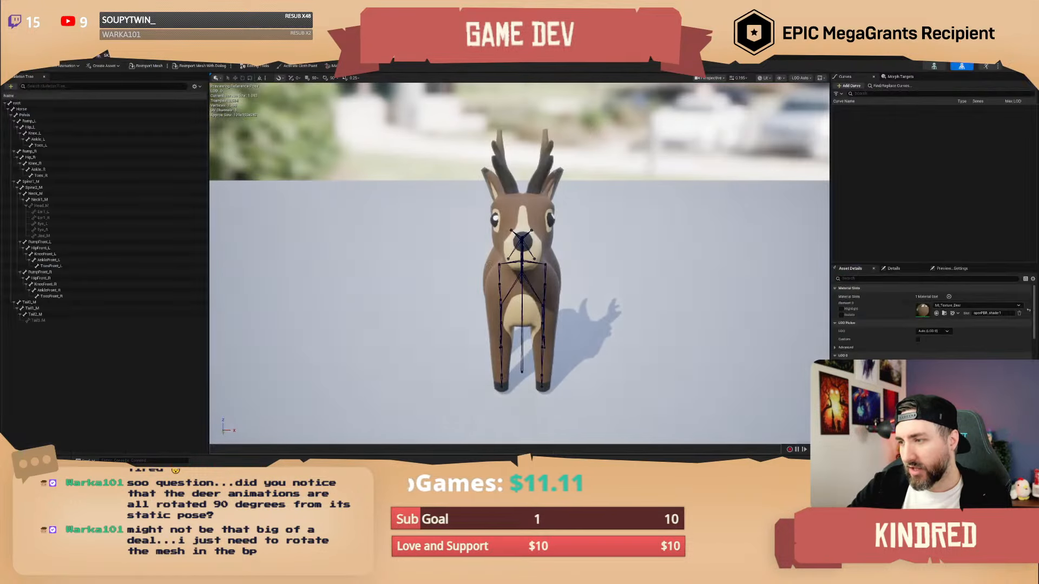
pyautogui.moveTo(751, 368); pyautogui.dragTo(487, 384, button='right')
pyautogui.scroll(3, 525, 389)
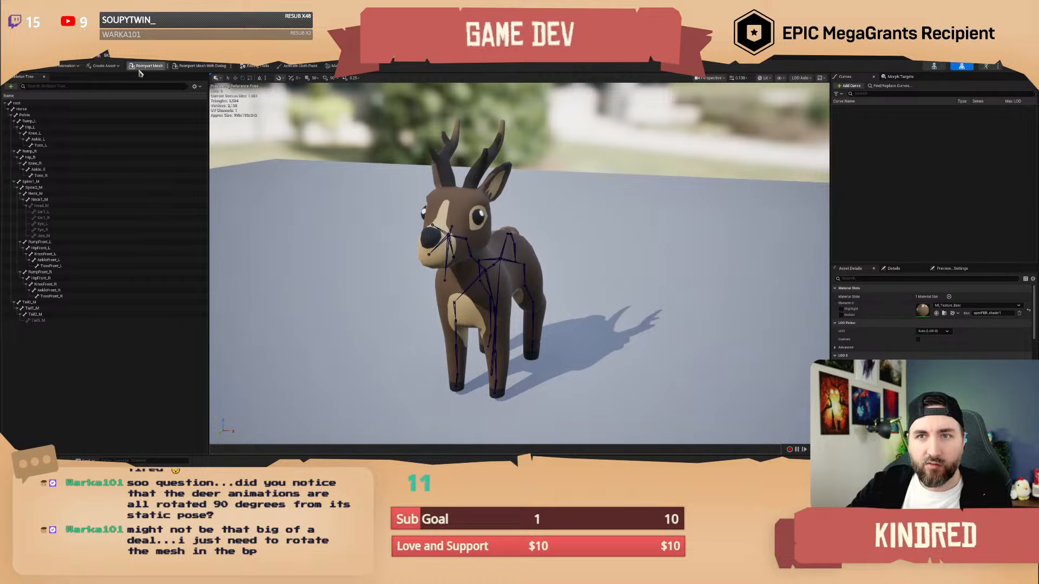
# - Reimport the deer skeletal mesh using the import dialog, with its offset rotation reset to the default
pyautogui.click(194, 66)
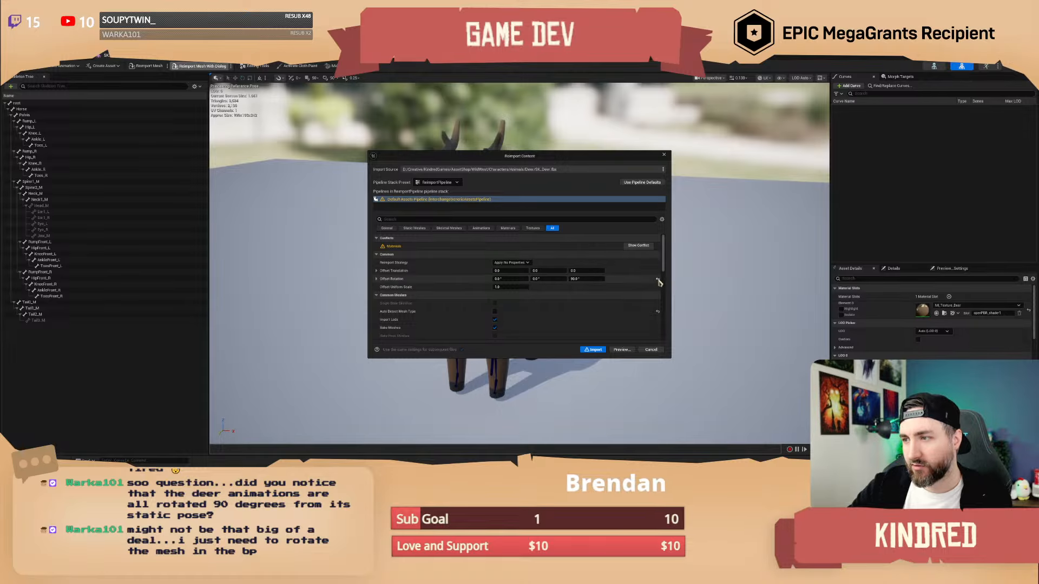
pyautogui.click(596, 351)
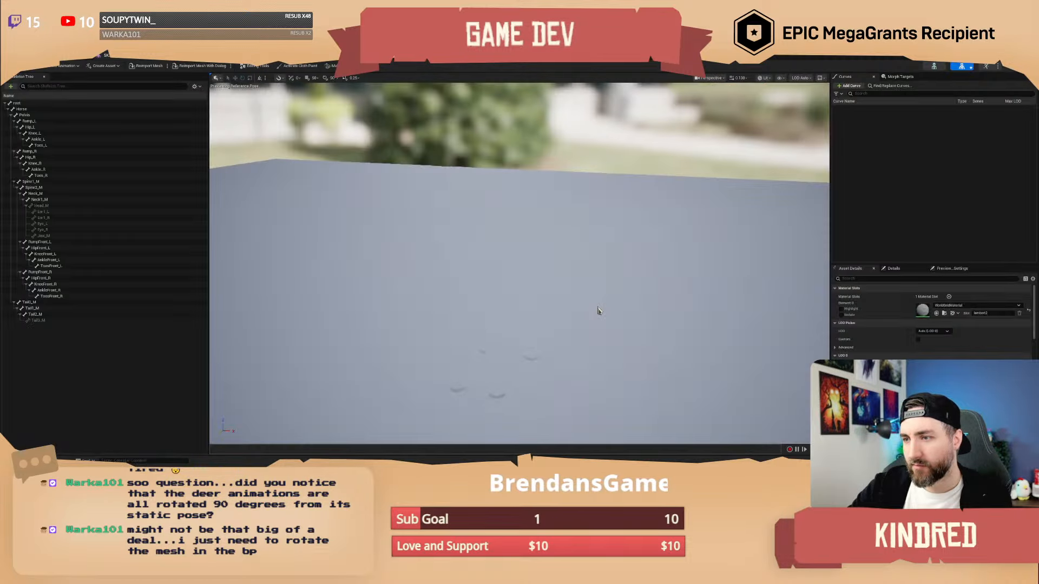
pyautogui.moveTo(750, 303); pyautogui.dragTo(727, 299, button='right')
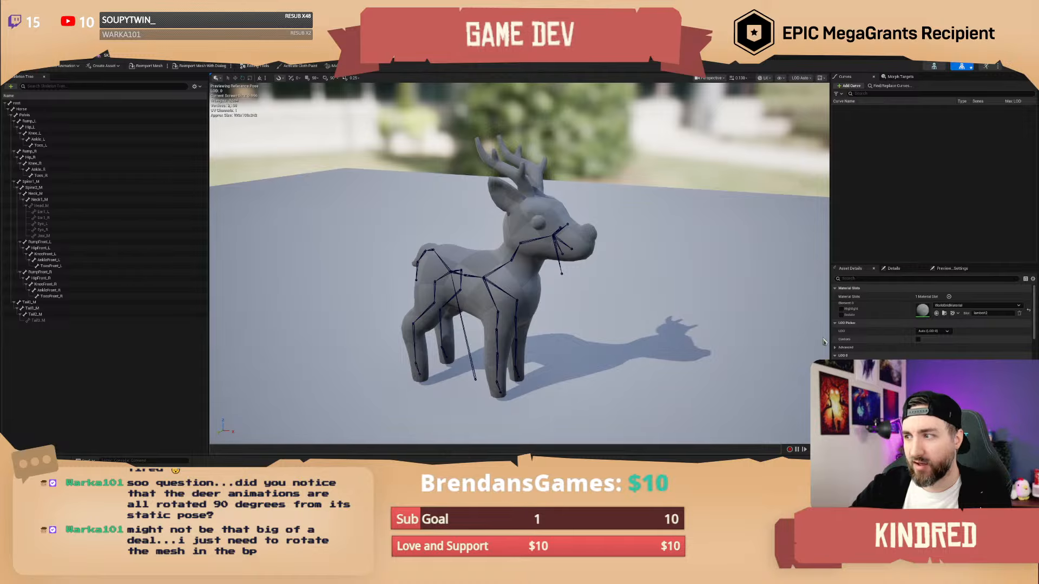
# - Assign the deer texture material to the mesh's material slot, finding it with "deer", and save the asset
pyautogui.click(993, 309)
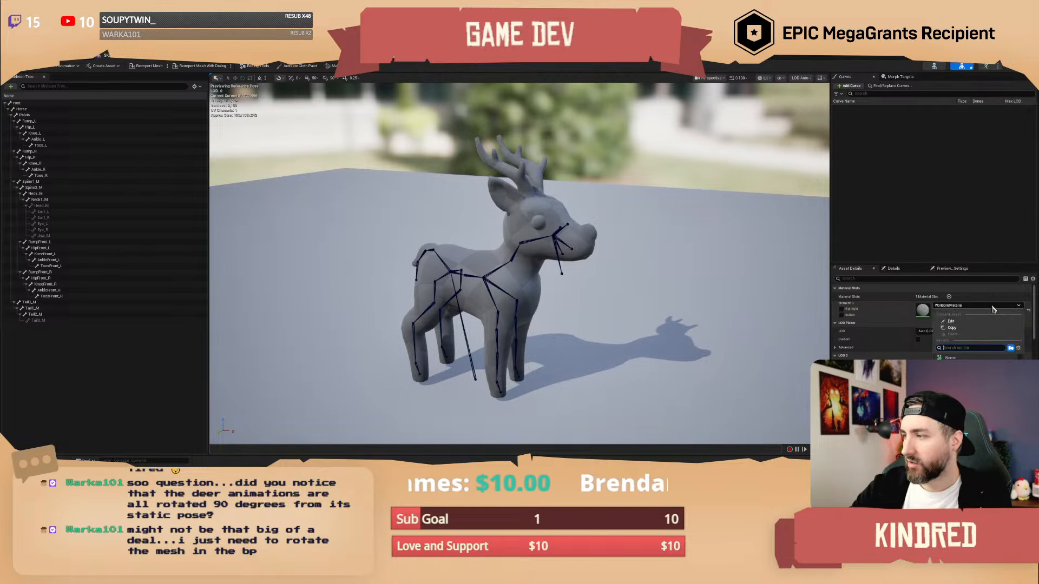
pyautogui.write('deer')
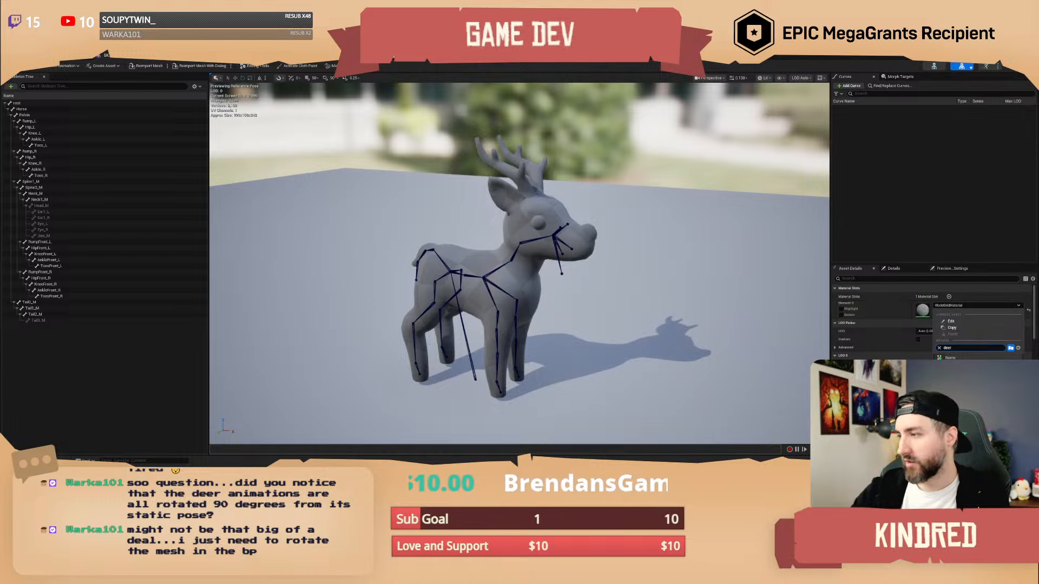
pyautogui.click(974, 367)
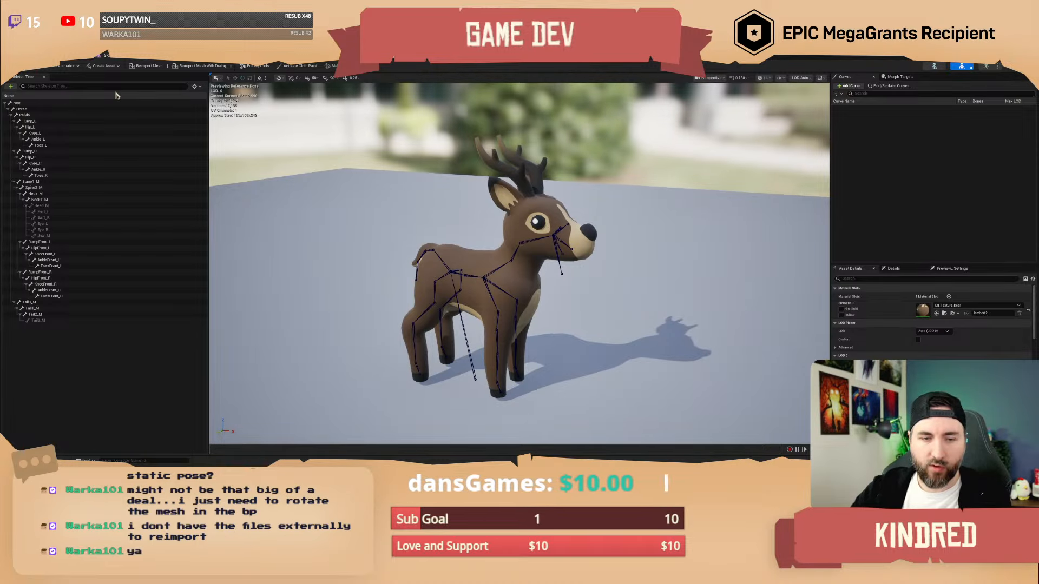
pyautogui.click(9, 65)
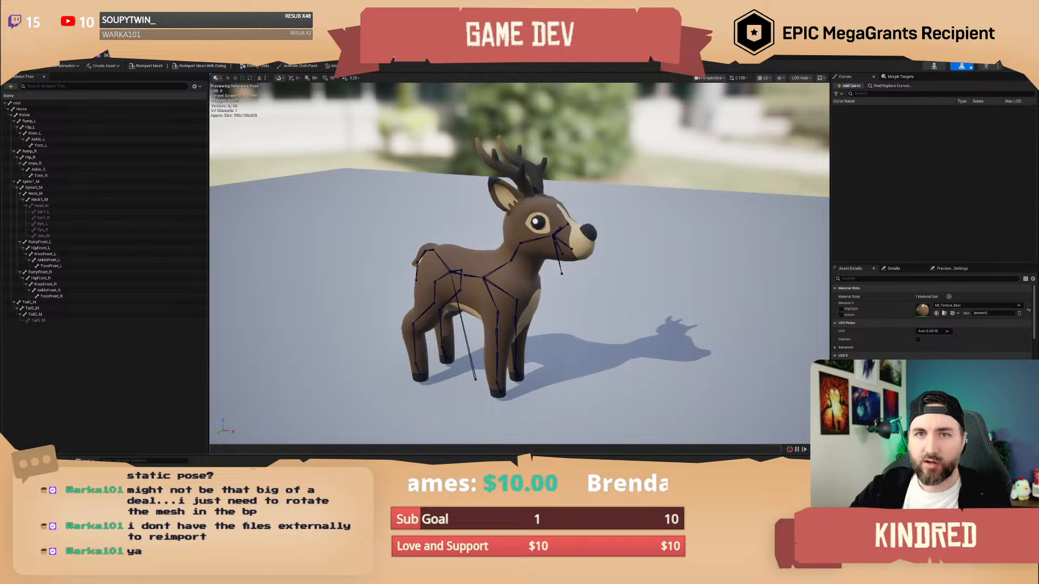
# - Return to the level editor and check the revision control options for the deer skeletal mesh
pyautogui.click(528, 325)
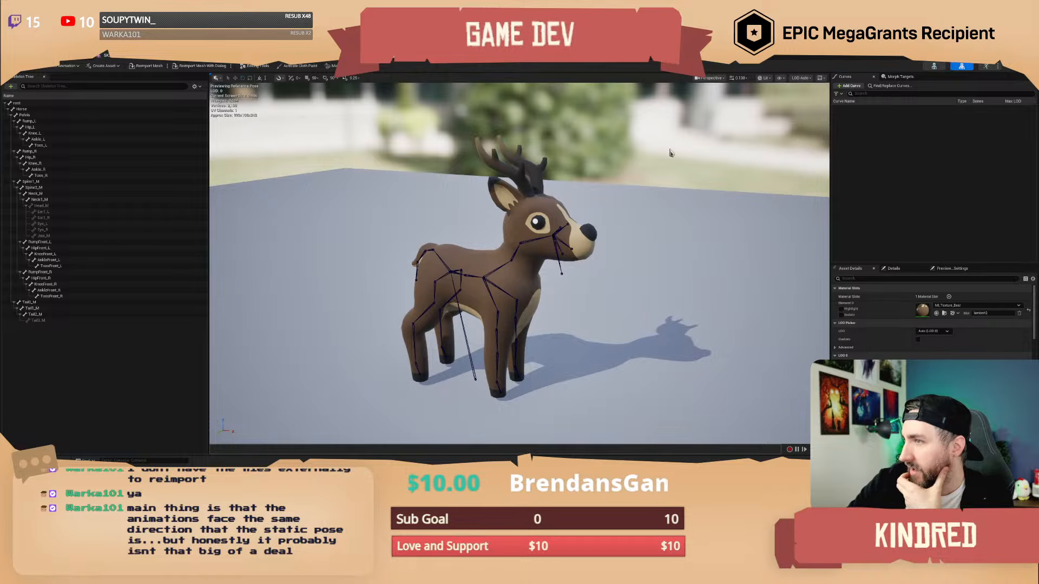
pyautogui.click(59, 56)
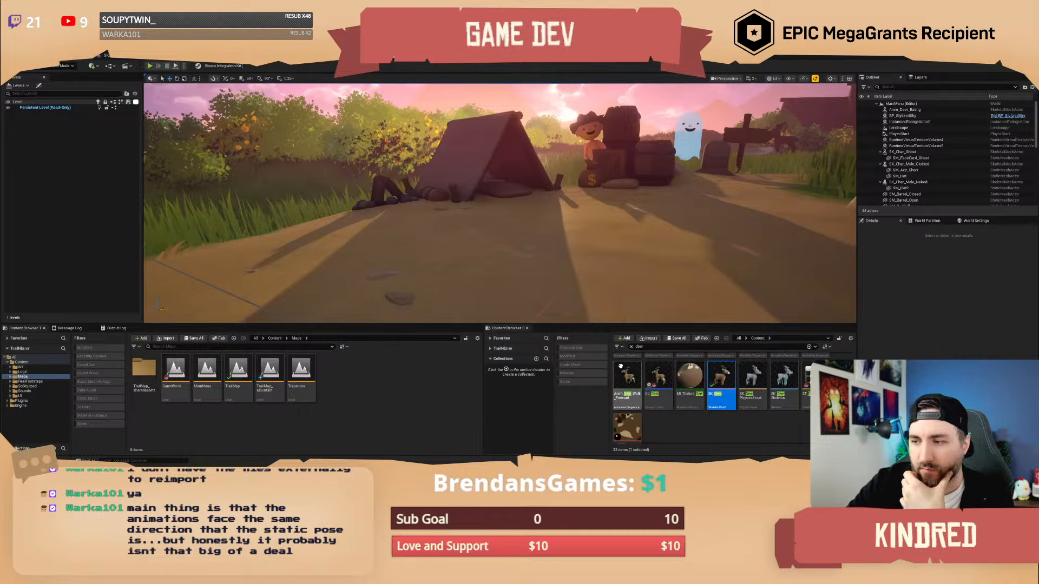
pyautogui.rightClick(724, 378)
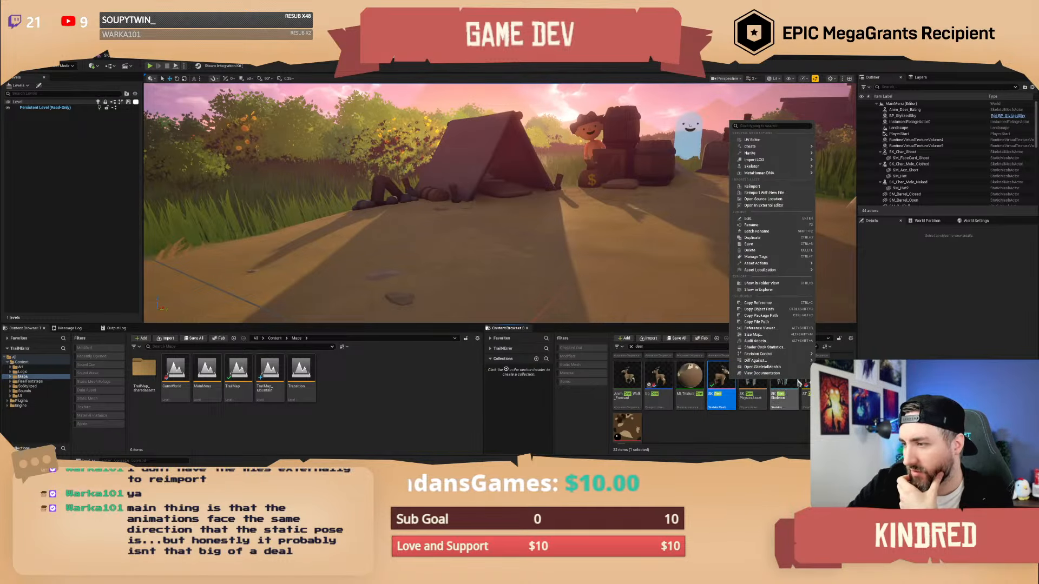
pyautogui.moveTo(789, 357)
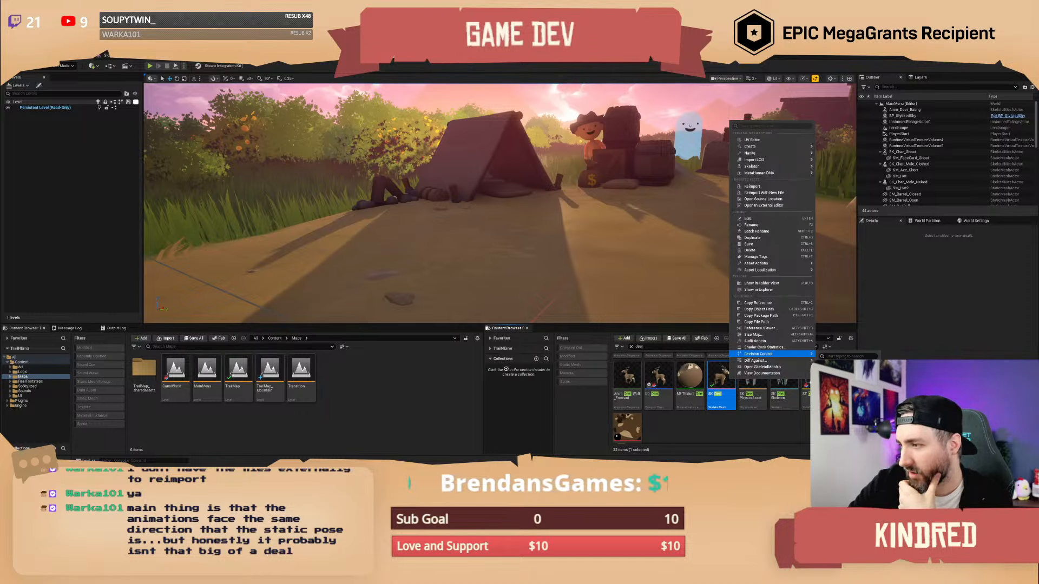
pyautogui.click(745, 430)
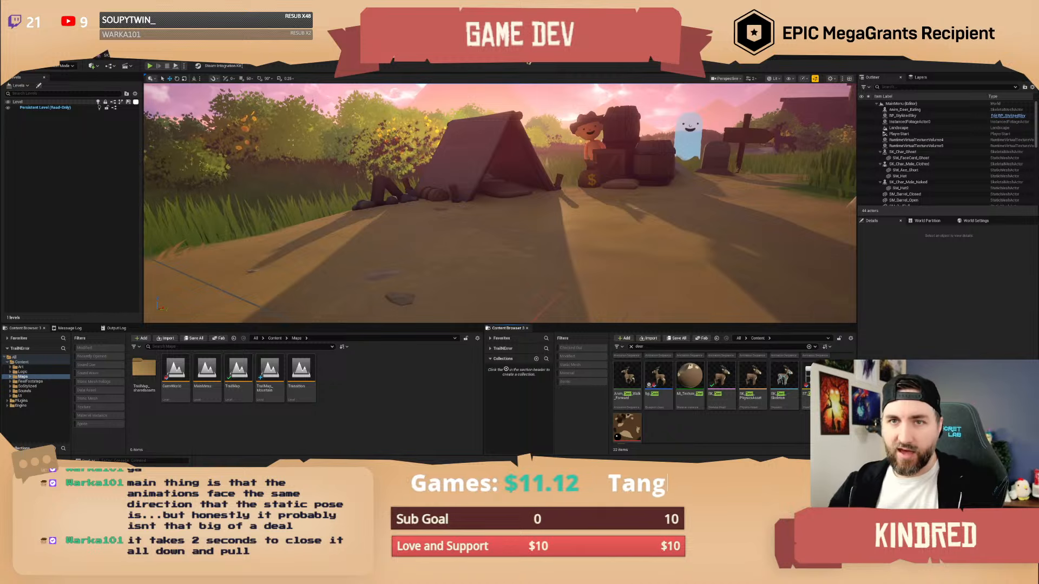
# - Place the deer walk-forward animation and the SK_Deer mesh side by side near the campsite to compare their facing directions
pyautogui.moveTo(493, 136)
pyautogui.mouseDown(button='right')
pyautogui.moveTo(509, 151)
pyautogui.moveTo(532, 152)
pyautogui.moveTo(487, 130)
pyautogui.mouseUp(button='right')
pyautogui.press('s')
pyautogui.scroll(-2, 493, 136)
pyautogui.click(720, 383)
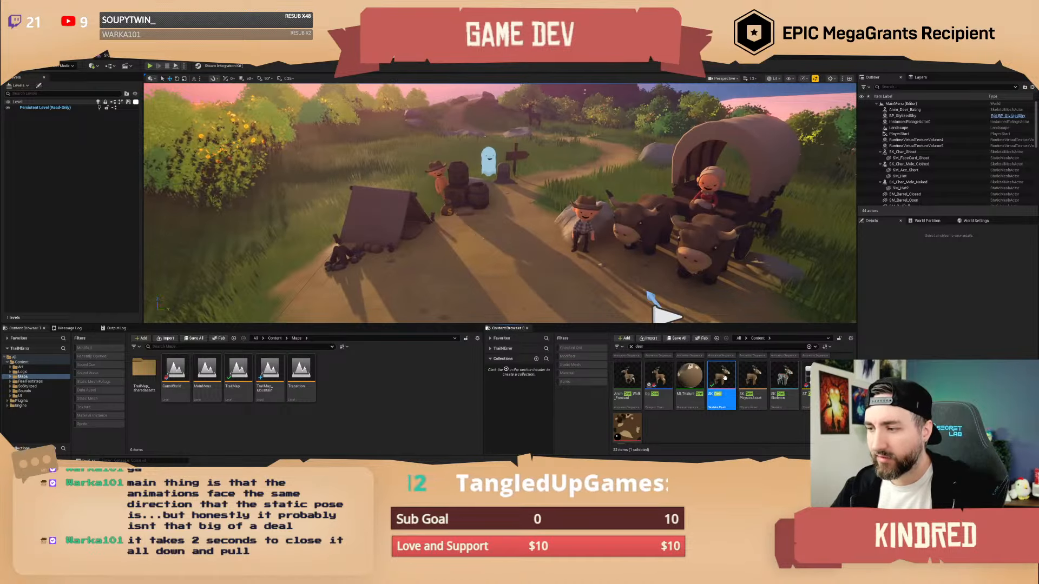
pyautogui.moveTo(643, 346); pyautogui.dragTo(568, 339)
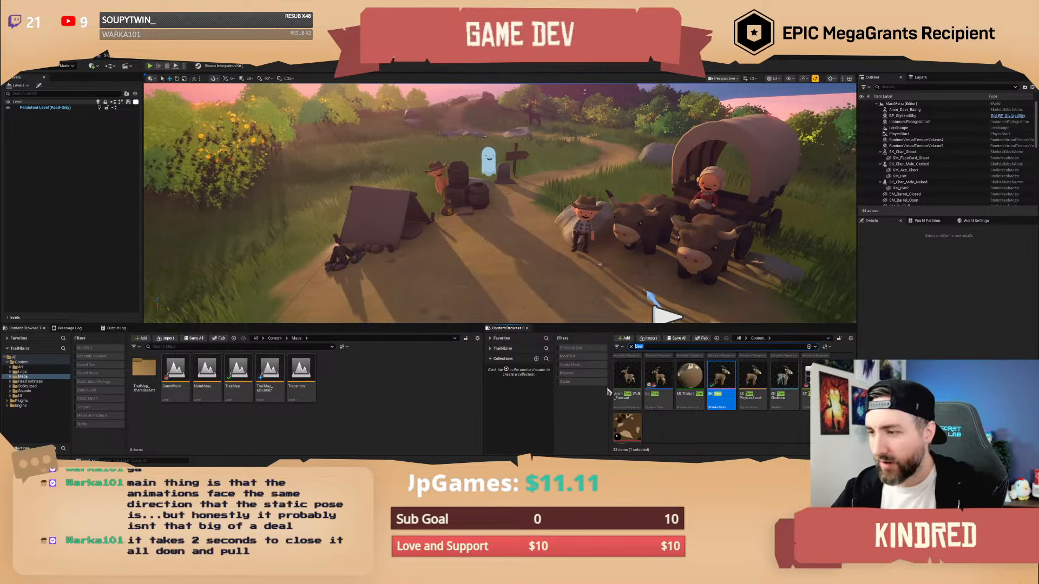
pyautogui.click(624, 382)
pyautogui.moveTo(625, 382); pyautogui.dragTo(479, 281)
pyautogui.moveTo(478, 281)
pyautogui.mouseDown(button='right')
pyautogui.moveTo(501, 267)
pyautogui.moveTo(476, 287)
pyautogui.mouseUp(button='right')
pyautogui.moveTo(721, 379); pyautogui.dragTo(495, 248)
pyautogui.moveTo(495, 248); pyautogui.dragTo(476, 237, button='right')
pyautogui.scroll(-3, 495, 248)
pyautogui.press('a')
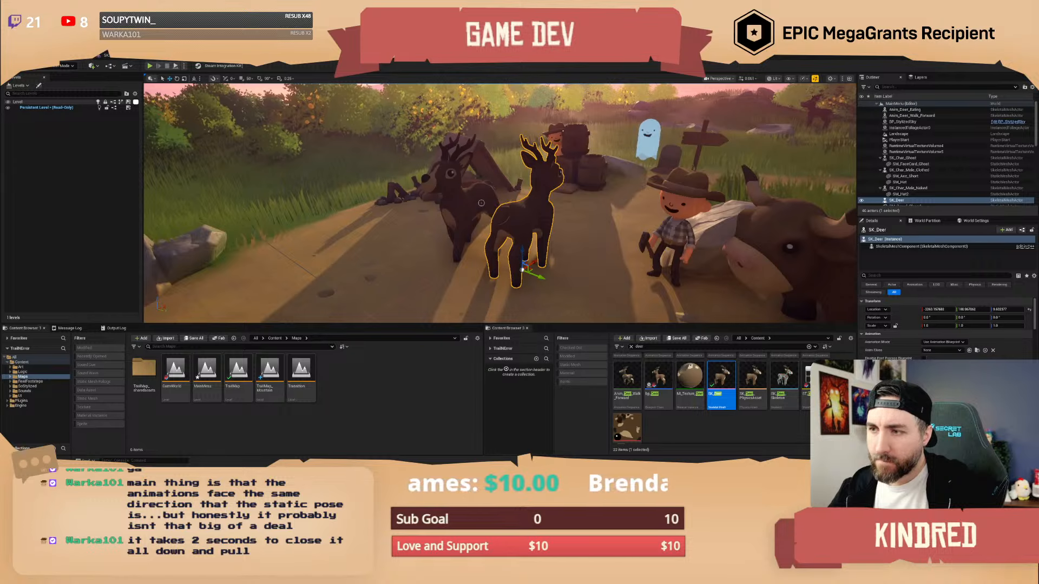
# - Reimport the SK_Deer skeletal mesh using the import dialog, with a third offset rotation value of 180
pyautogui.doubleClick(722, 369)
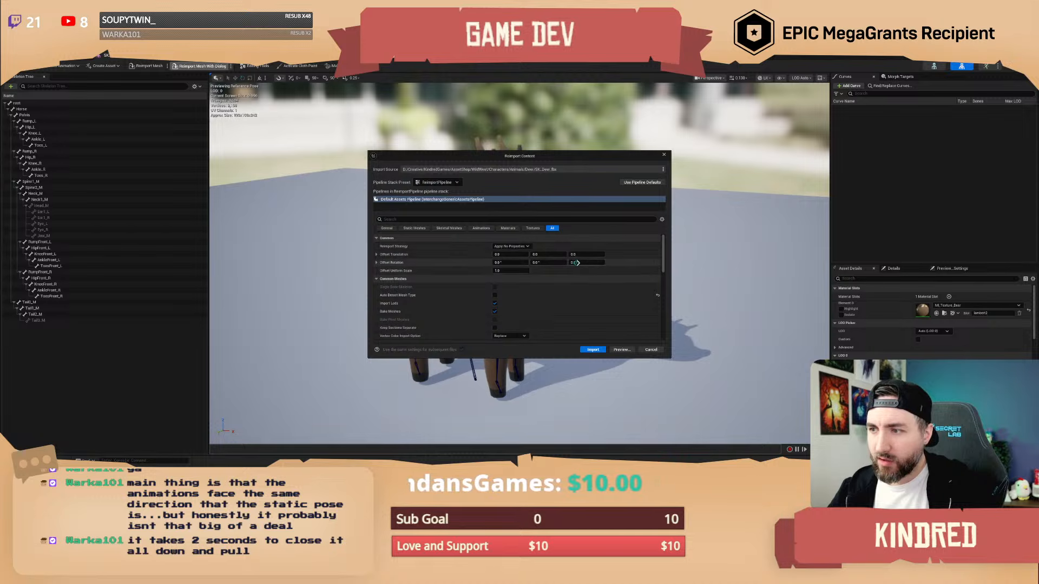
pyautogui.click(585, 262)
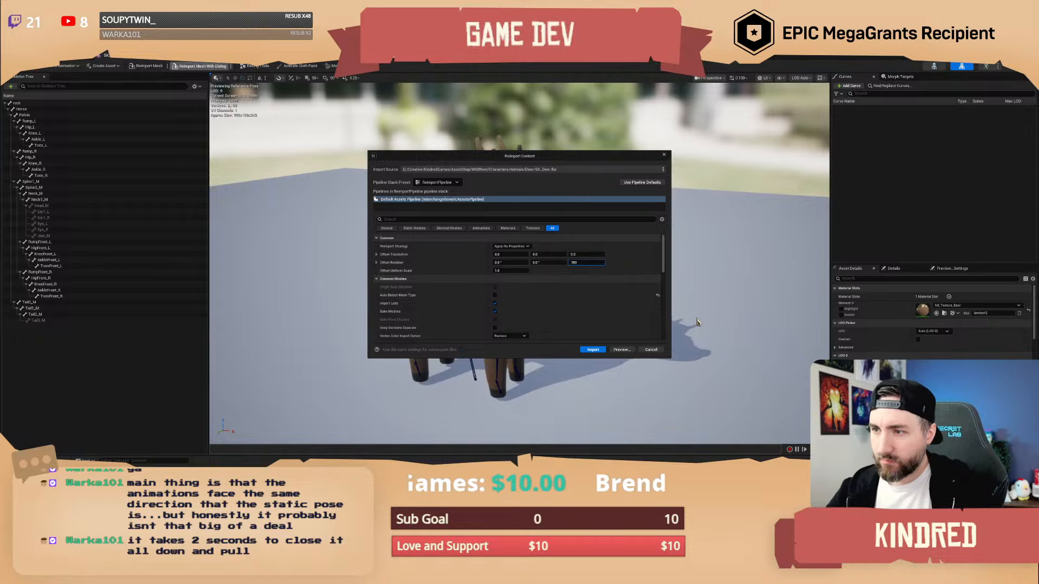
pyautogui.write('180')
pyautogui.click(593, 350)
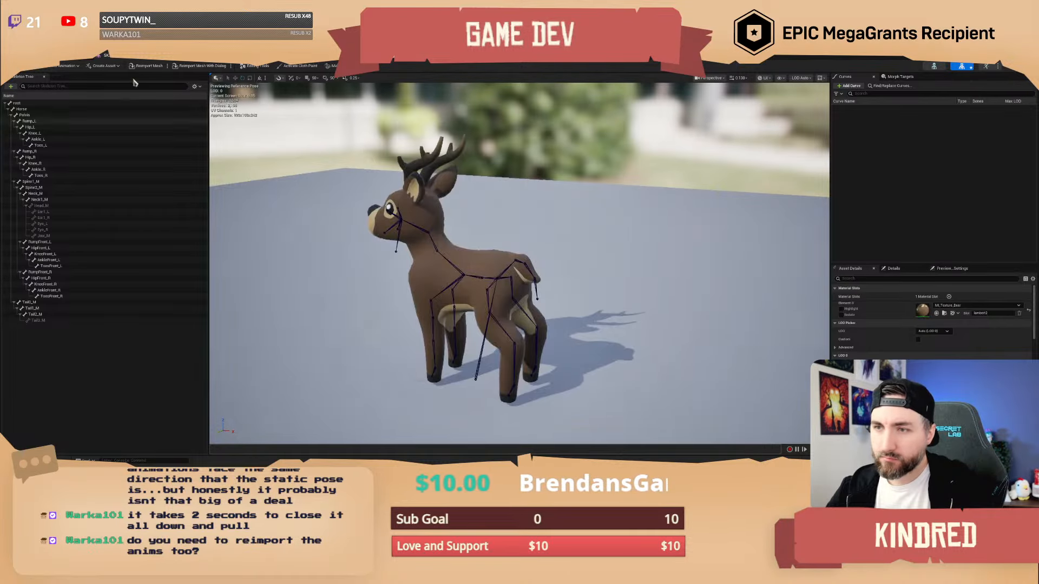
# - Return to the level editor, select both test deer near the campsite and delete them
pyautogui.click(61, 56)
pyautogui.keyDown('shift'); pyautogui.click(453, 197); pyautogui.keyUp('shift')
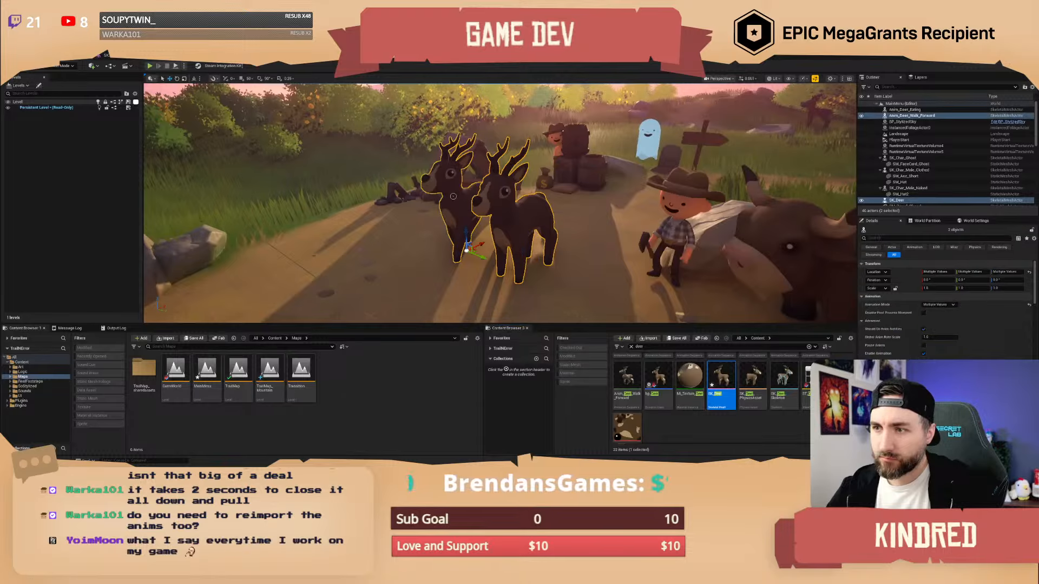
pyautogui.press('Delete')
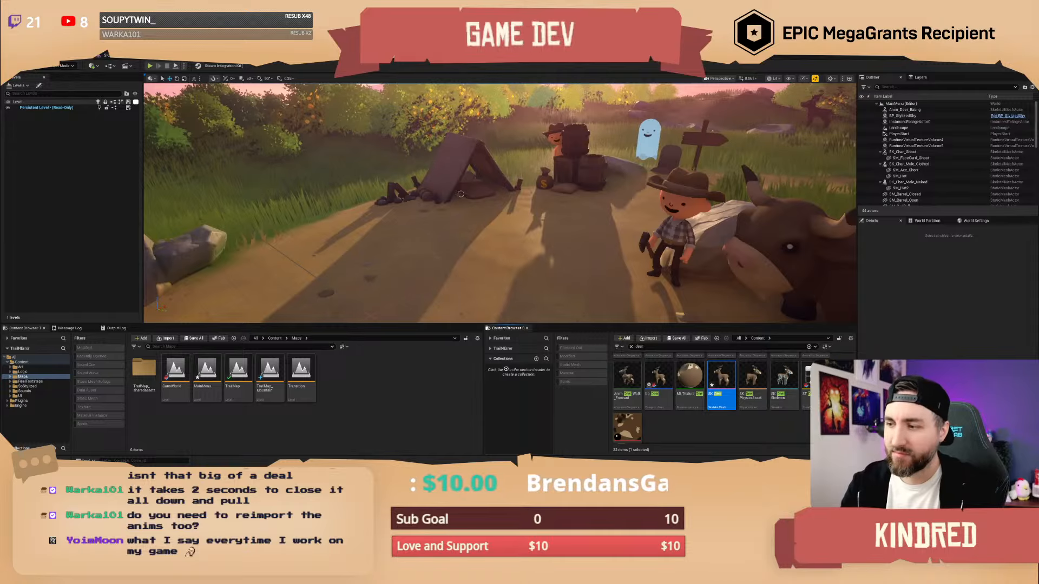
# - Check out the SK_Deer skeletal mesh asset in revision control
pyautogui.rightClick(721, 378)
pyautogui.click(758, 251)
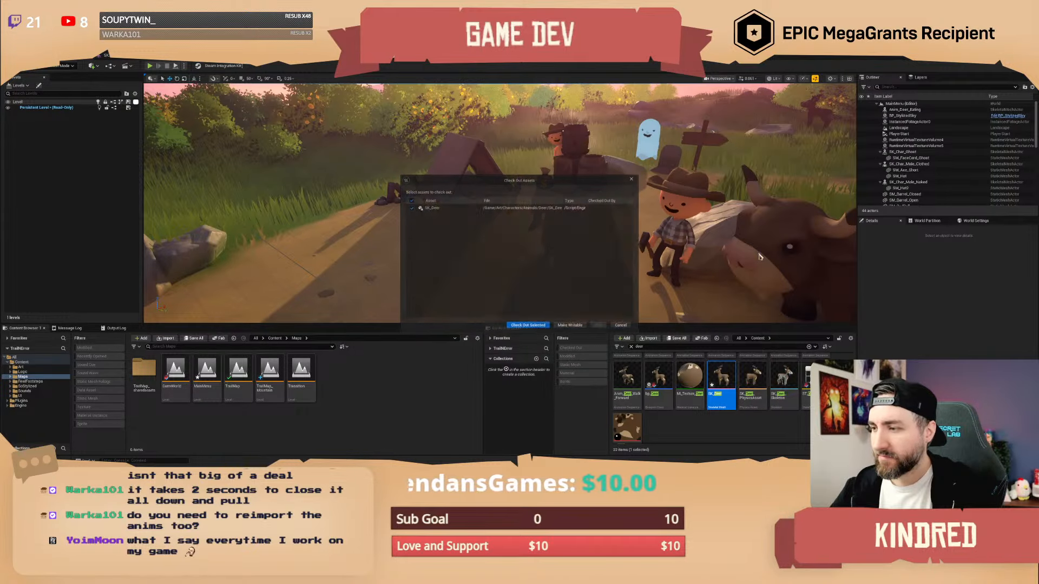
pyautogui.click(528, 325)
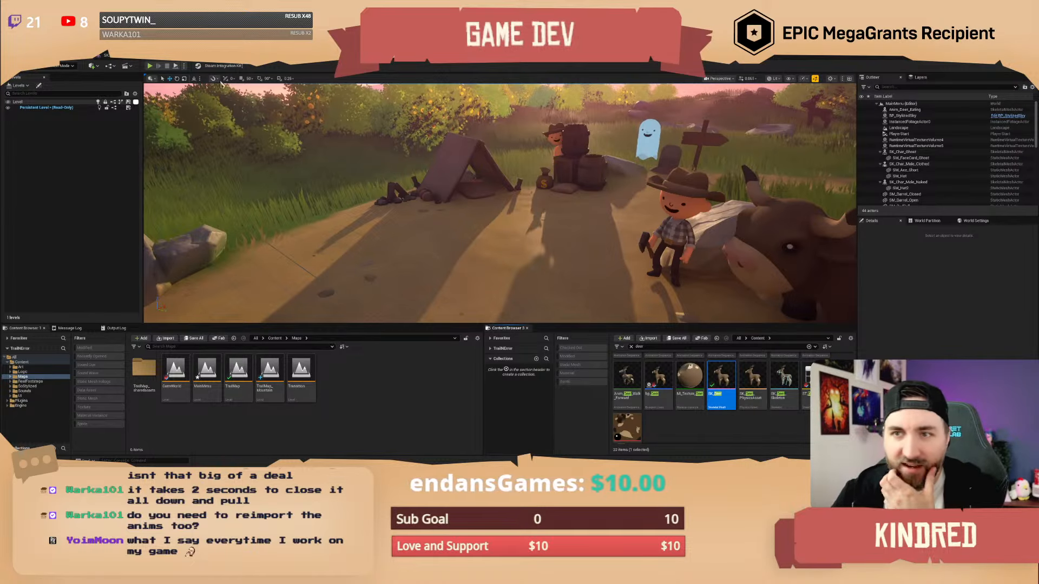
# - Leave the MainMenu map and open the TrailMap level from the recent levels
pyautogui.click(23, 49)
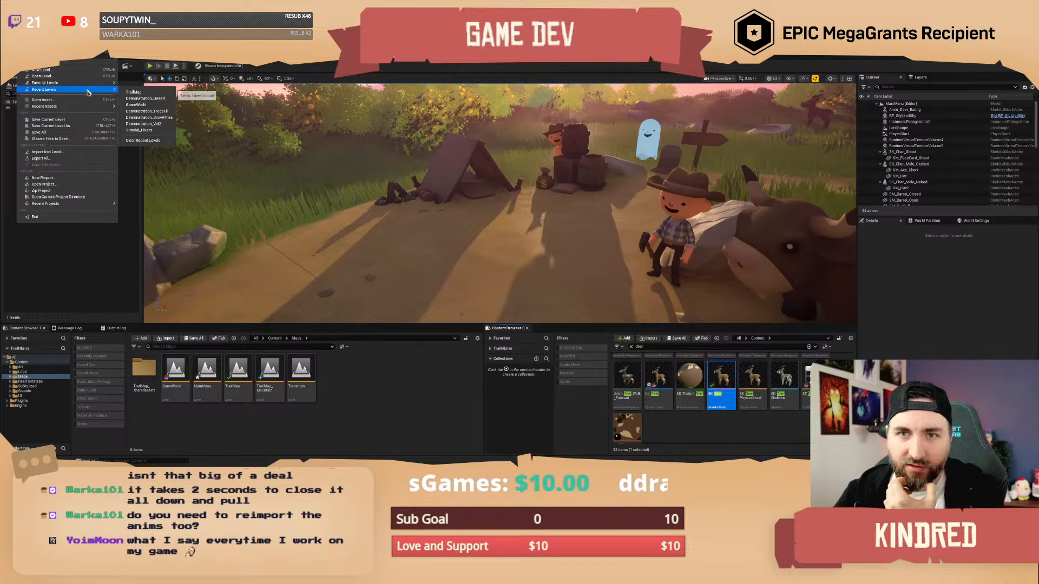
pyautogui.click(51, 138)
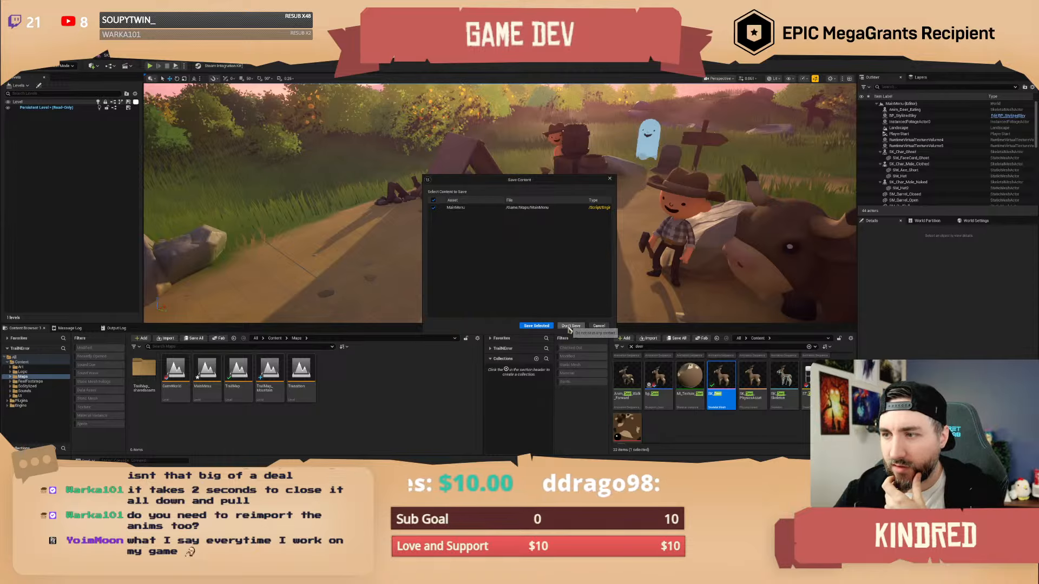
pyautogui.click(535, 326)
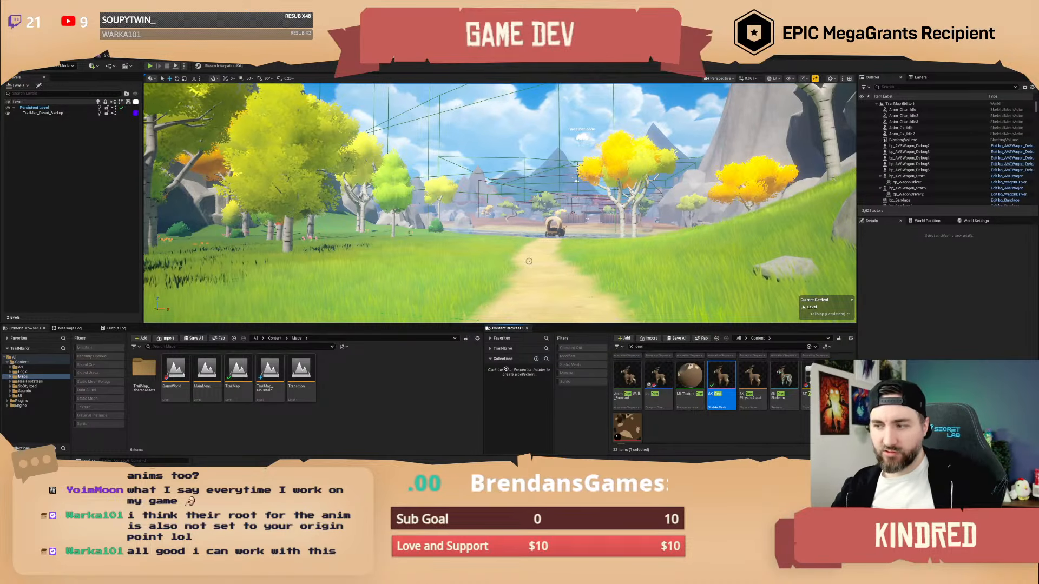
# - Fly along the trail over the desert and examine the area between the river and the mountains from above
pyautogui.click(675, 422)
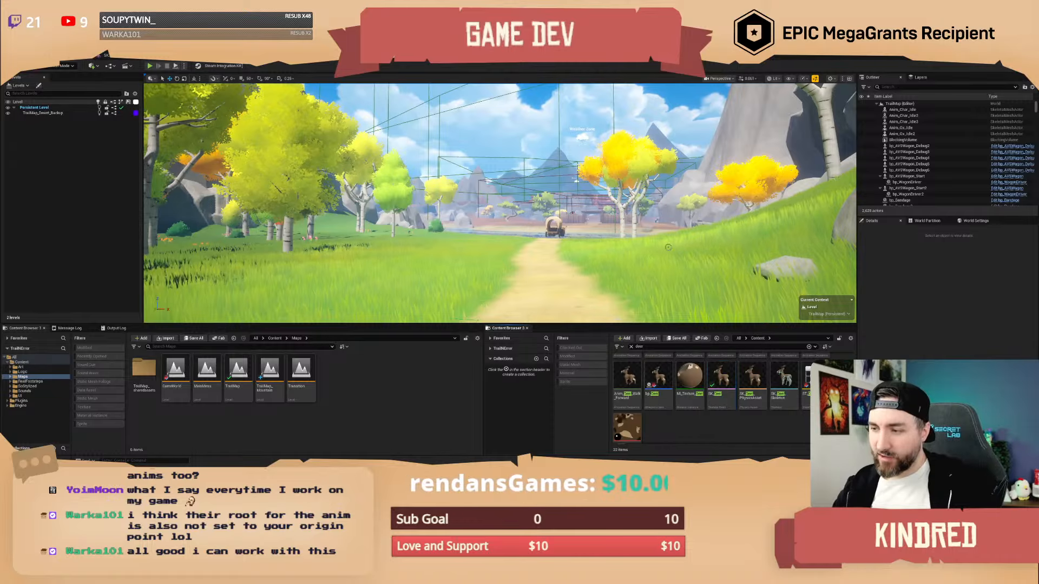
pyautogui.moveTo(655, 264); pyautogui.dragTo(699, 278, button='right')
pyautogui.press('w')
pyautogui.scroll(3, 671, 254)
pyautogui.press('w')
pyautogui.scroll(1, 691, 263)
pyautogui.press('w')
pyautogui.scroll(1, 702, 273)
pyautogui.press('w')
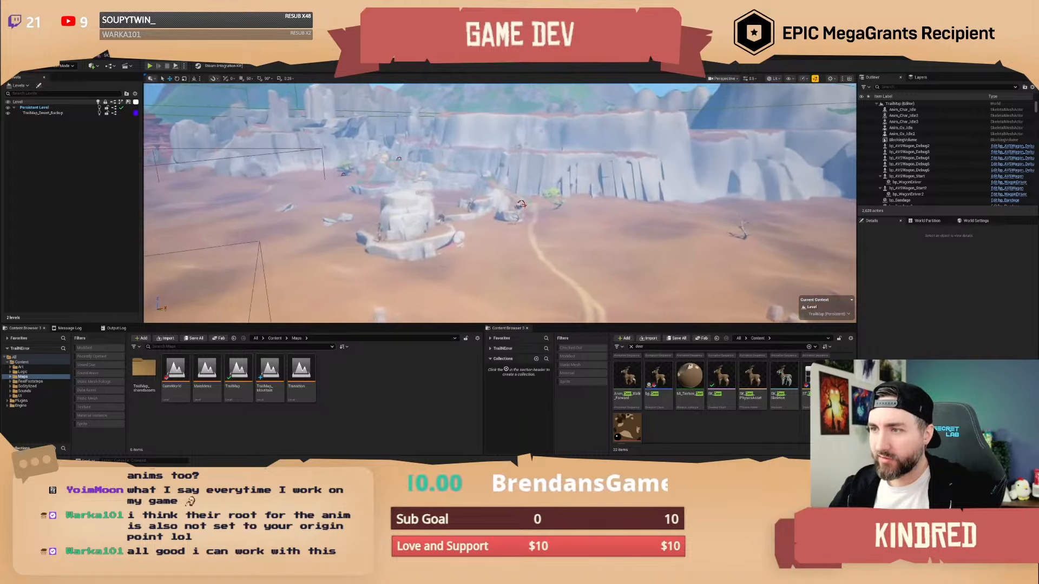
pyautogui.press('w')
pyautogui.moveTo(499, 203); pyautogui.dragTo(457, 226, button='right')
pyautogui.scroll(4, 499, 203)
pyautogui.press('w')
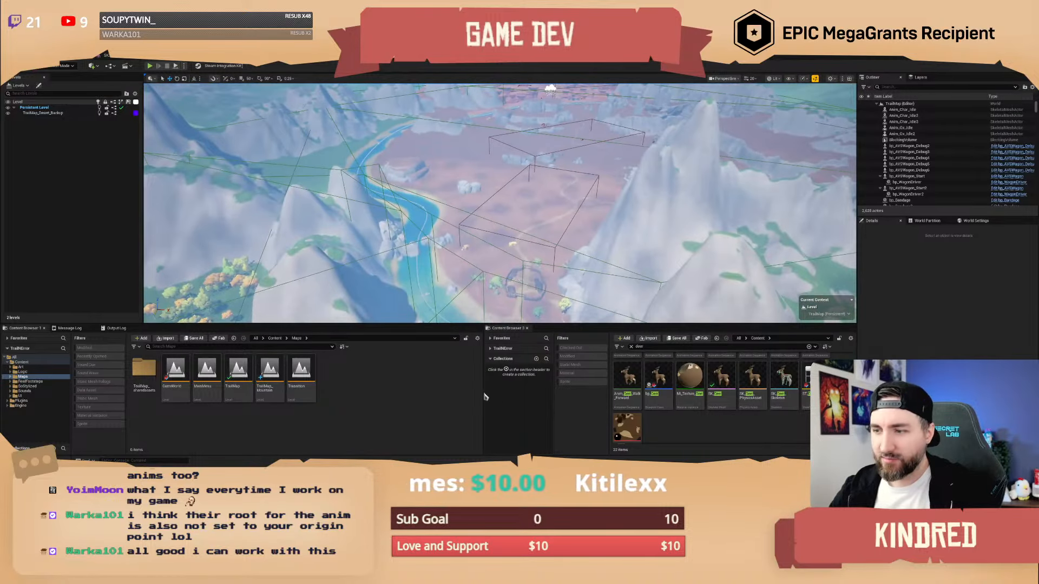
# - Add TrailMap_Mountain as a sublevel of the trail map and limit the outliner to actors in the current level
pyautogui.click(269, 373)
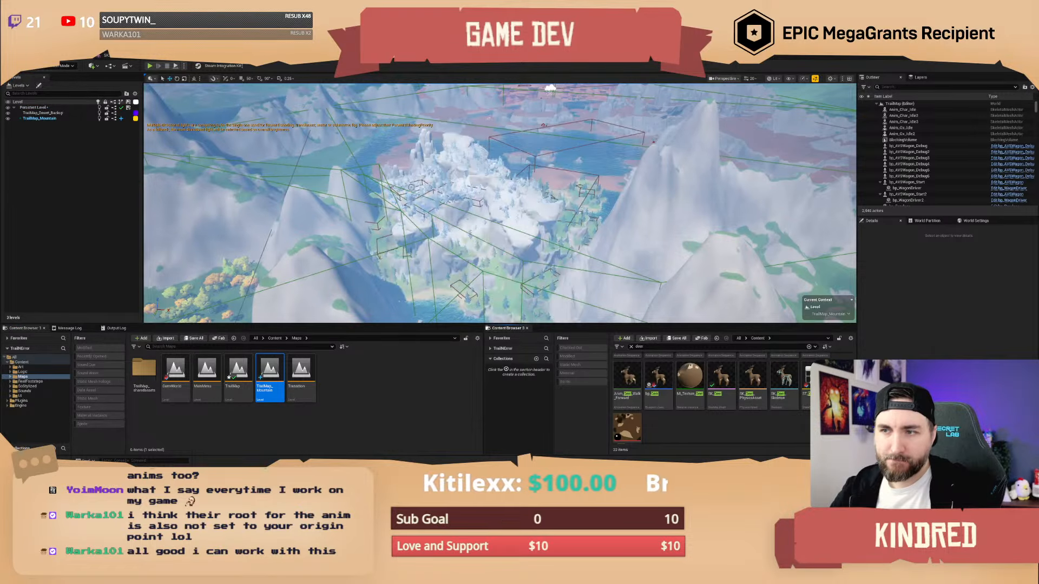
pyautogui.moveTo(499, 204); pyautogui.dragTo(454, 137, button='right')
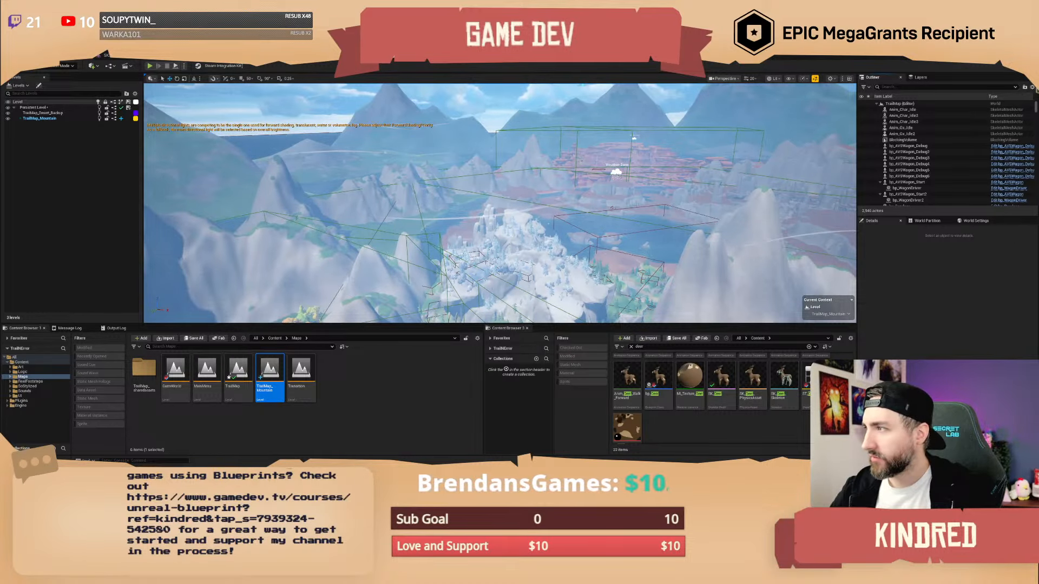
pyautogui.click(1032, 86)
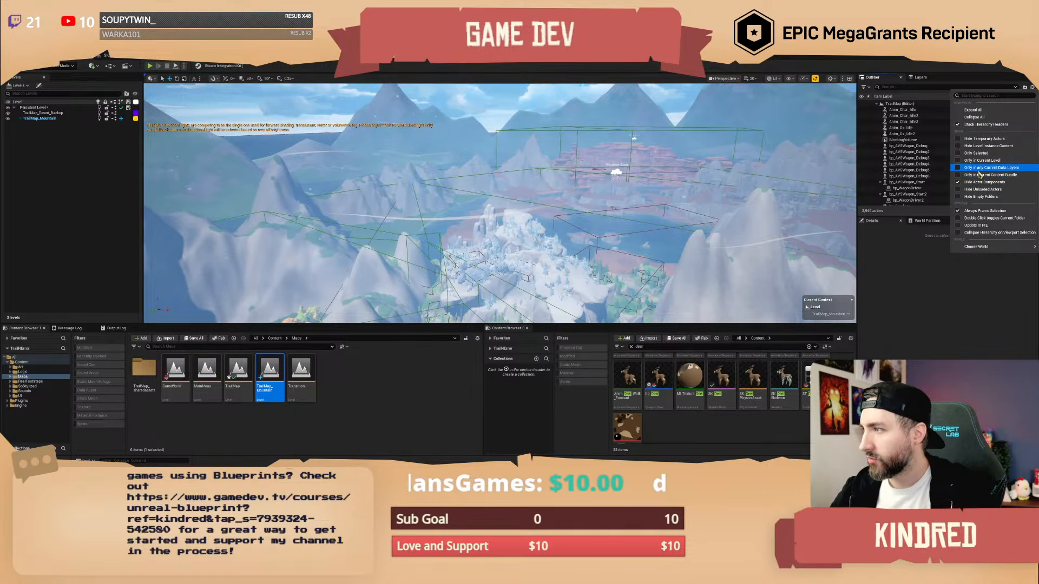
pyautogui.click(974, 161)
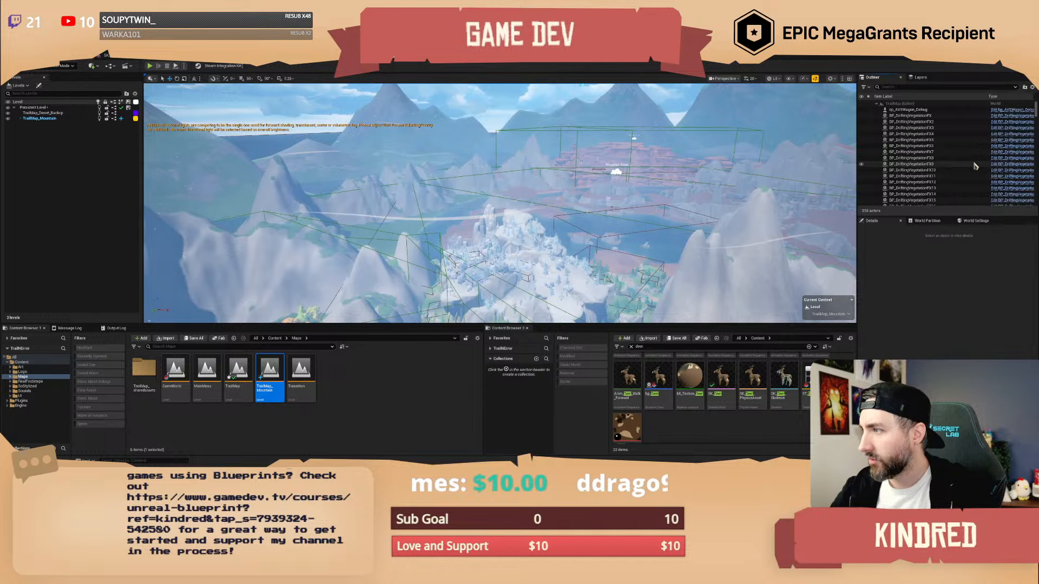
pyautogui.click(49, 119)
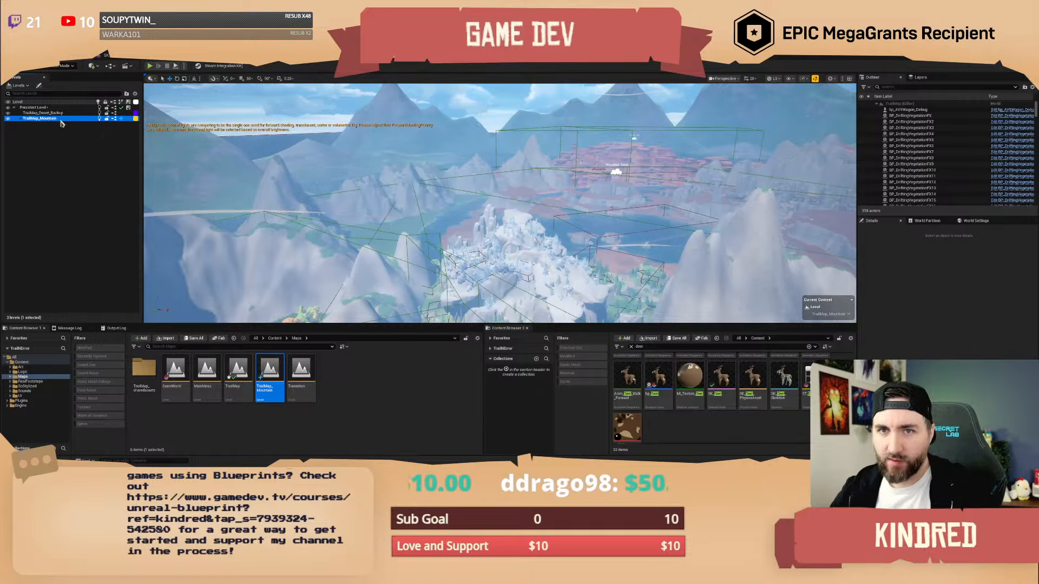
# - Inspect the mountain sublevel's debug wagon and its drifting vegetation effects, focusing on them in the scene
pyautogui.click(906, 110)
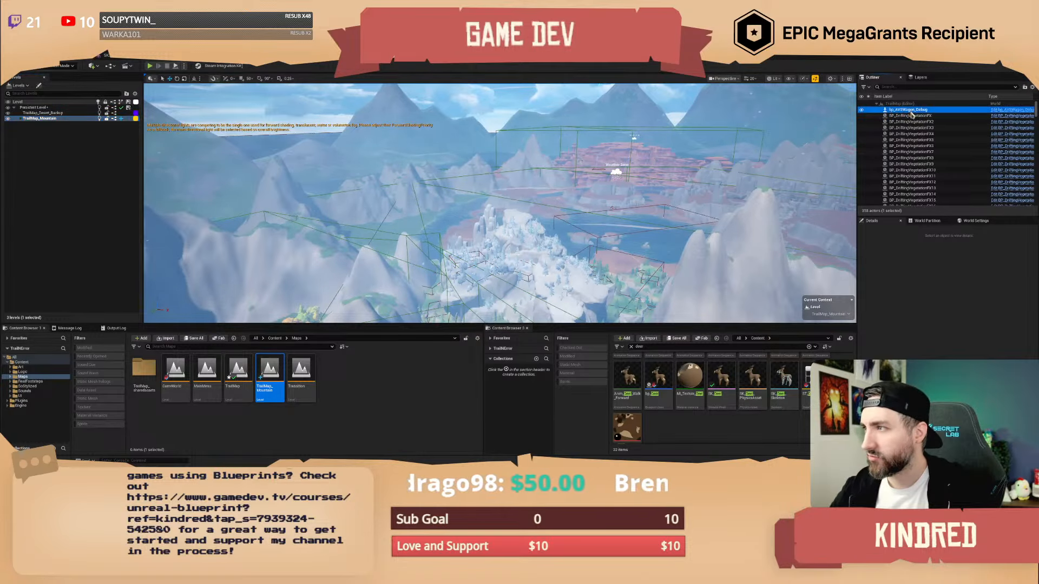
pyautogui.doubleClick(907, 110)
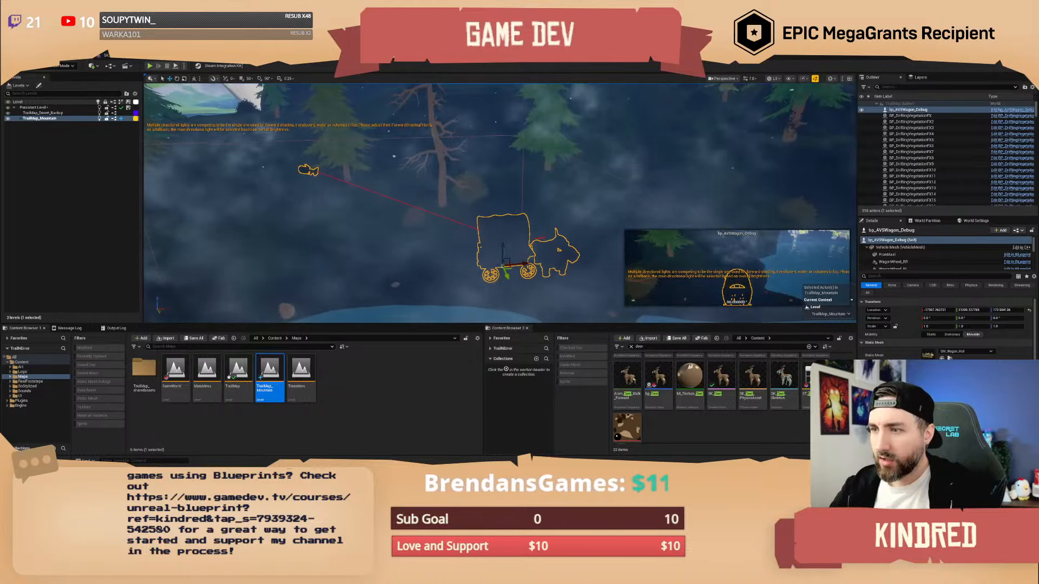
pyautogui.doubleClick(911, 116)
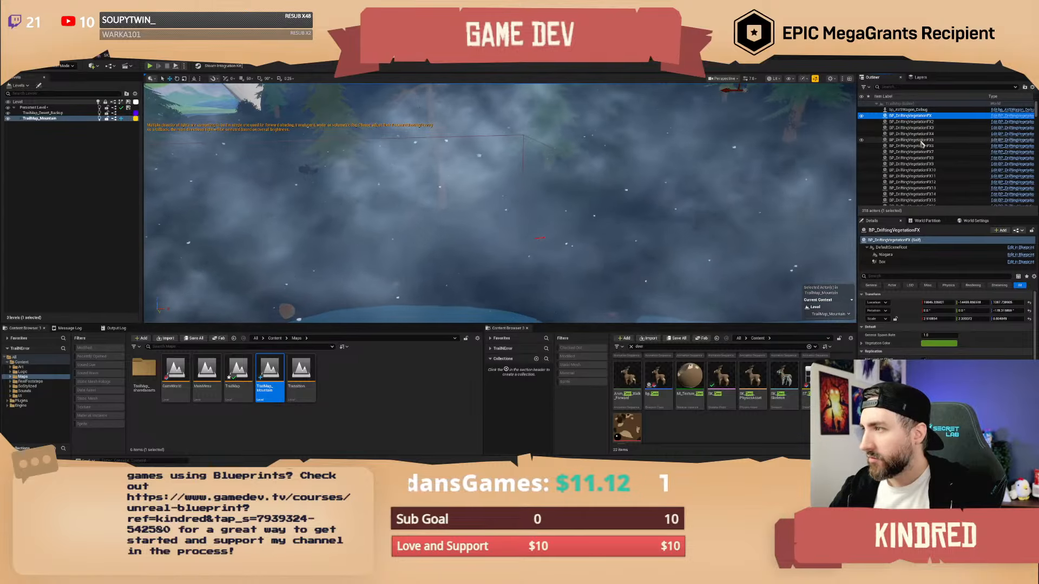
pyautogui.scroll(-6, 922, 143)
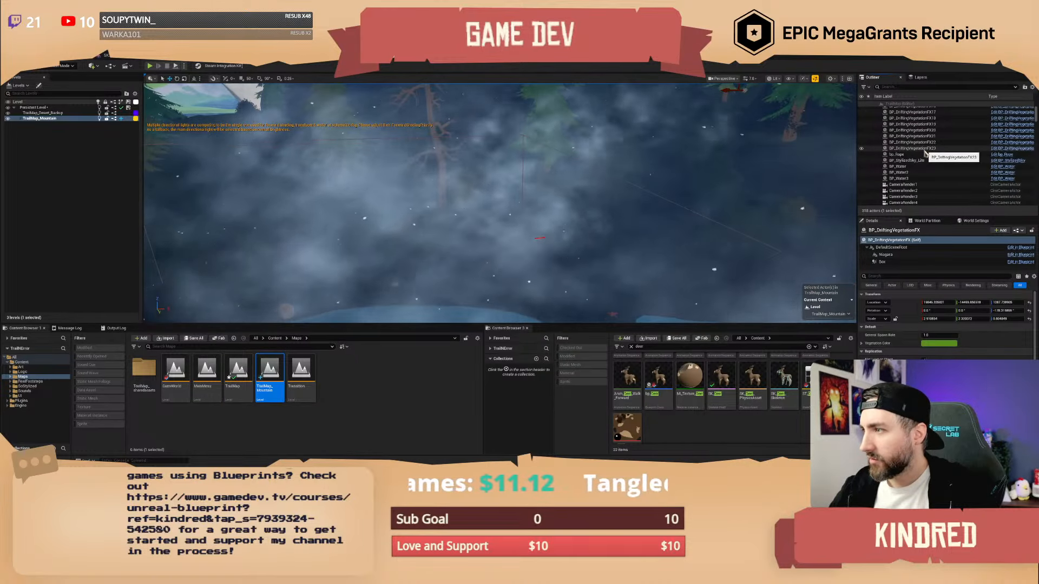
pyautogui.click(924, 149)
pyautogui.moveTo(654, 208); pyautogui.dragTo(687, 168, button='right')
pyautogui.scroll(1, 654, 207)
pyautogui.moveTo(654, 207); pyautogui.dragTo(627, 227, button='right')
pyautogui.scroll(-3, 654, 207)
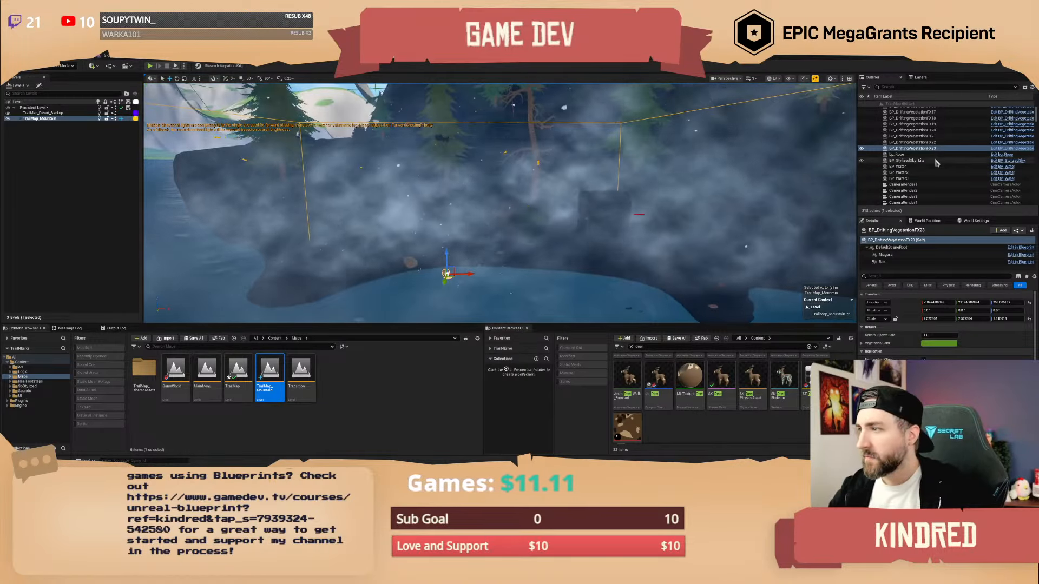
# - Look through the mountain sublevel's drifting fantasy particle systems and examine NS_DriftingFantasyParticles11 around the foggy shore
pyautogui.scroll(-8, 938, 162)
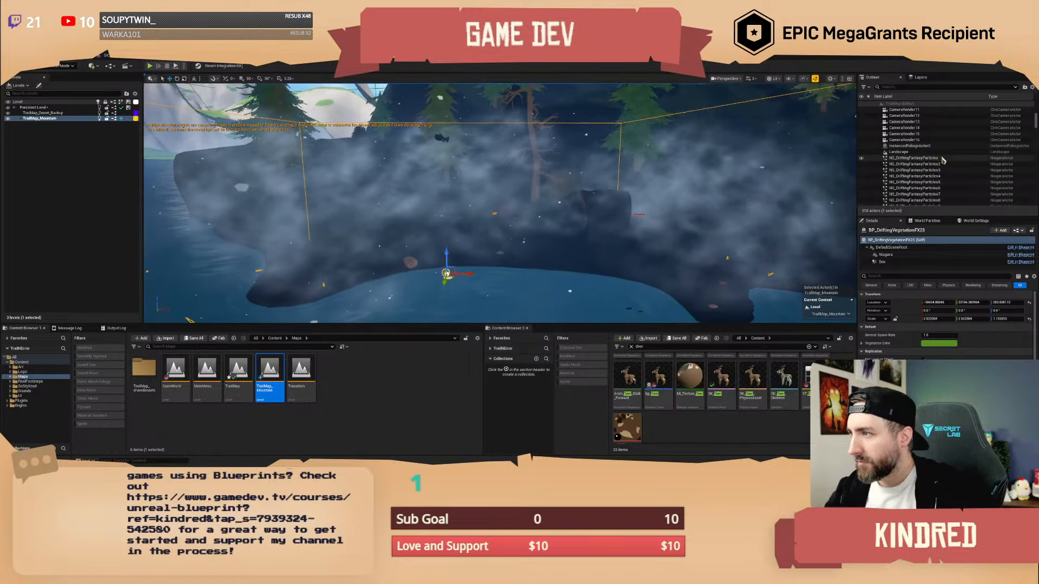
pyautogui.scroll(-1, 942, 159)
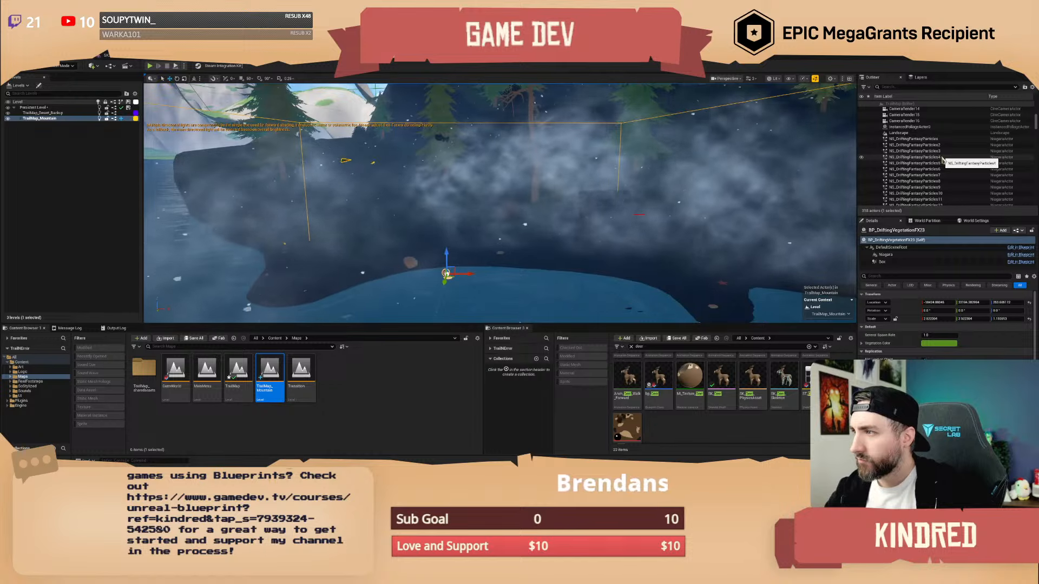
pyautogui.scroll(-3, 941, 160)
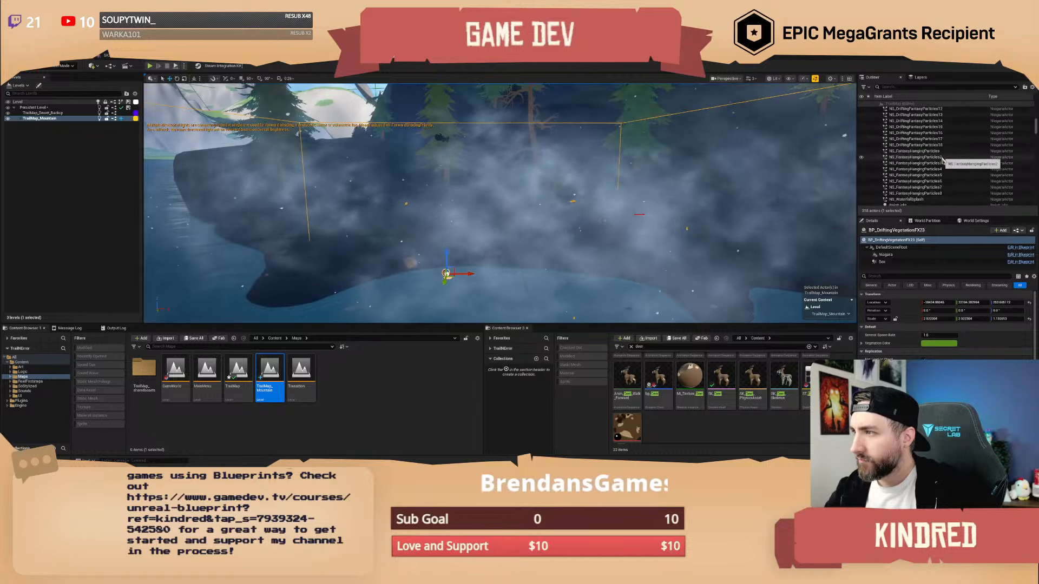
pyautogui.click(930, 152)
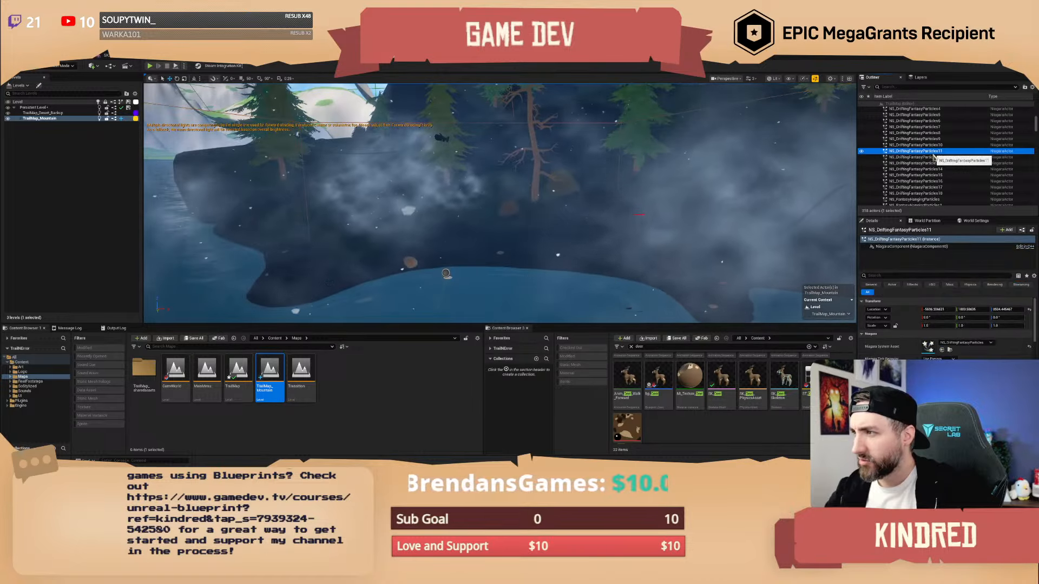
pyautogui.moveTo(638, 215); pyautogui.dragTo(724, 178, button='right')
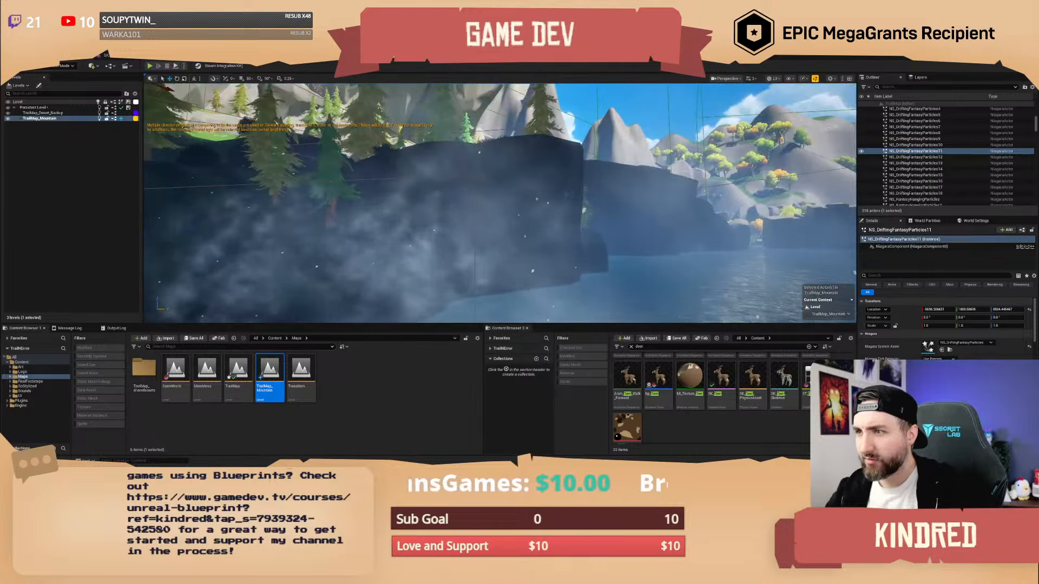
pyautogui.moveTo(638, 214); pyautogui.dragTo(562, 212, button='right')
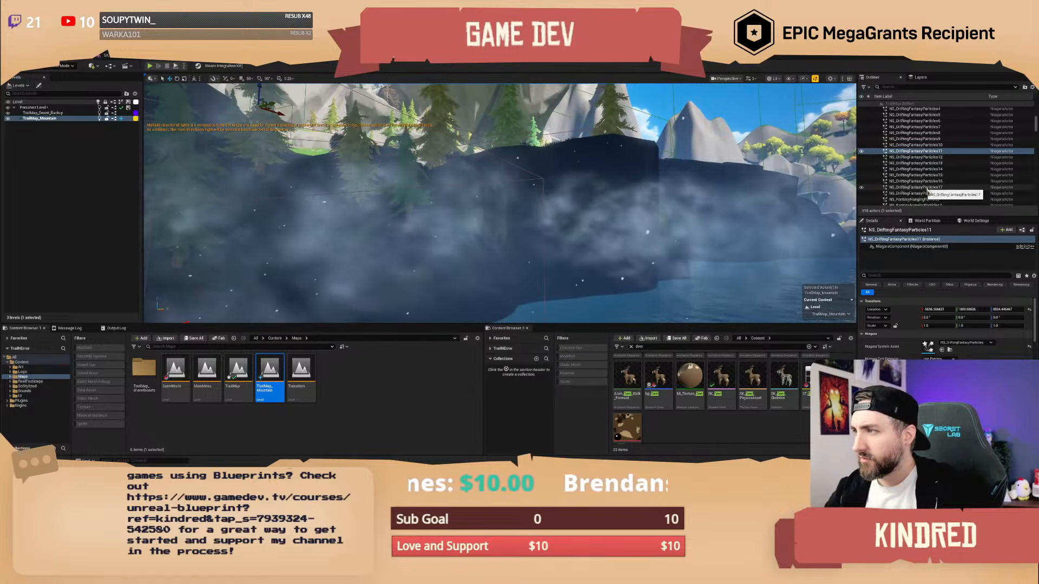
# - Inspect the mountain sublevel's two point lights, PointLight and PointLight2, focusing on each in the scene
pyautogui.scroll(-5, 929, 193)
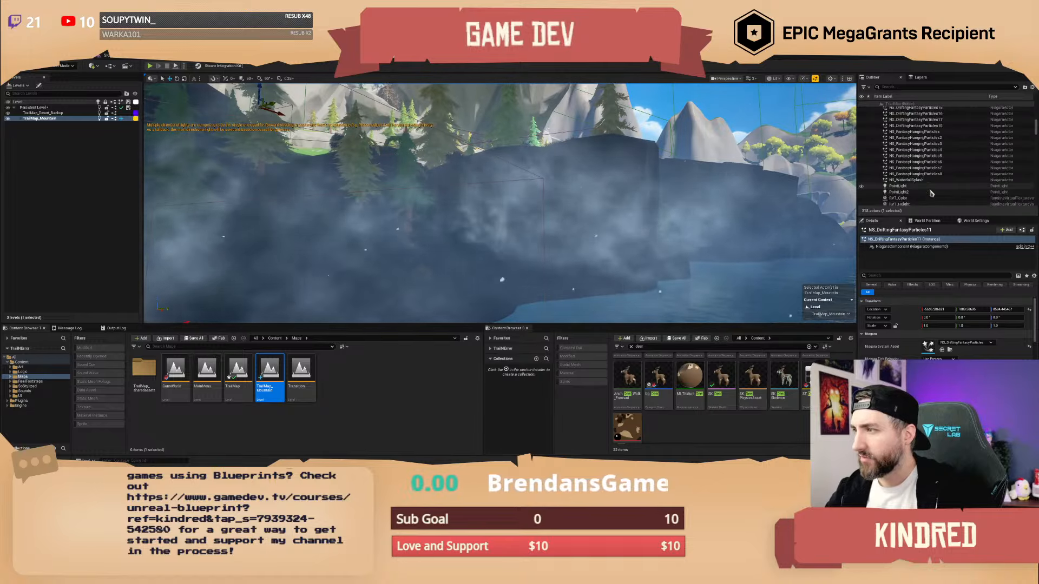
pyautogui.scroll(-2, 929, 192)
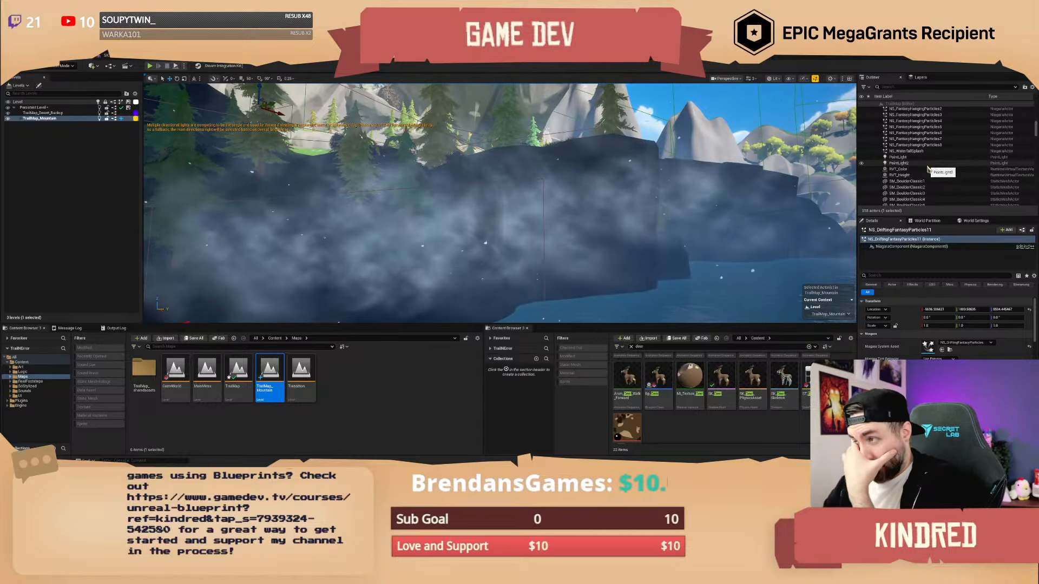
pyautogui.click(898, 156)
pyautogui.keyDown('shift'); pyautogui.click(908, 163); pyautogui.keyUp('shift')
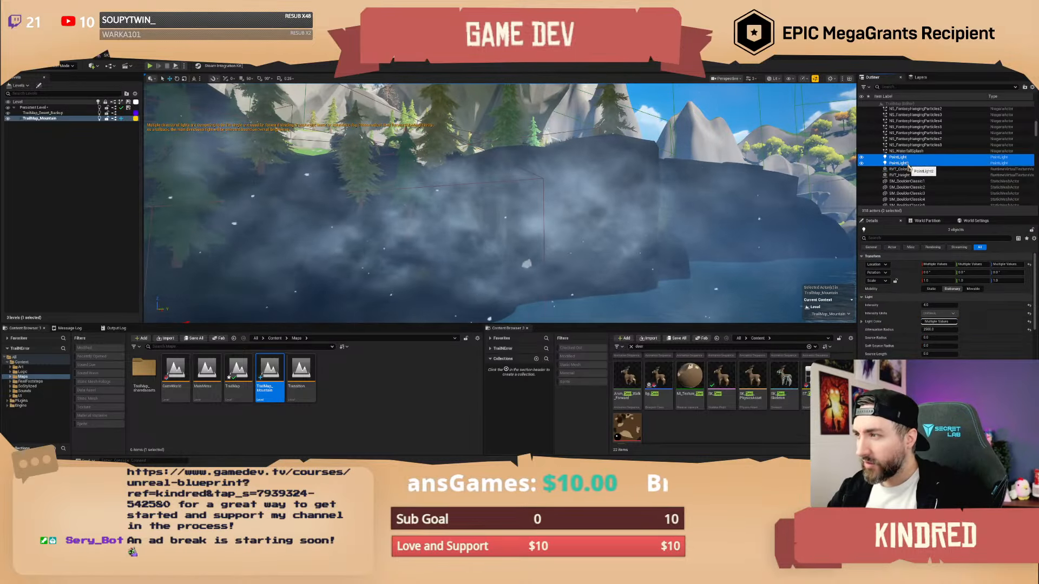
pyautogui.click(898, 157)
pyautogui.press('f')
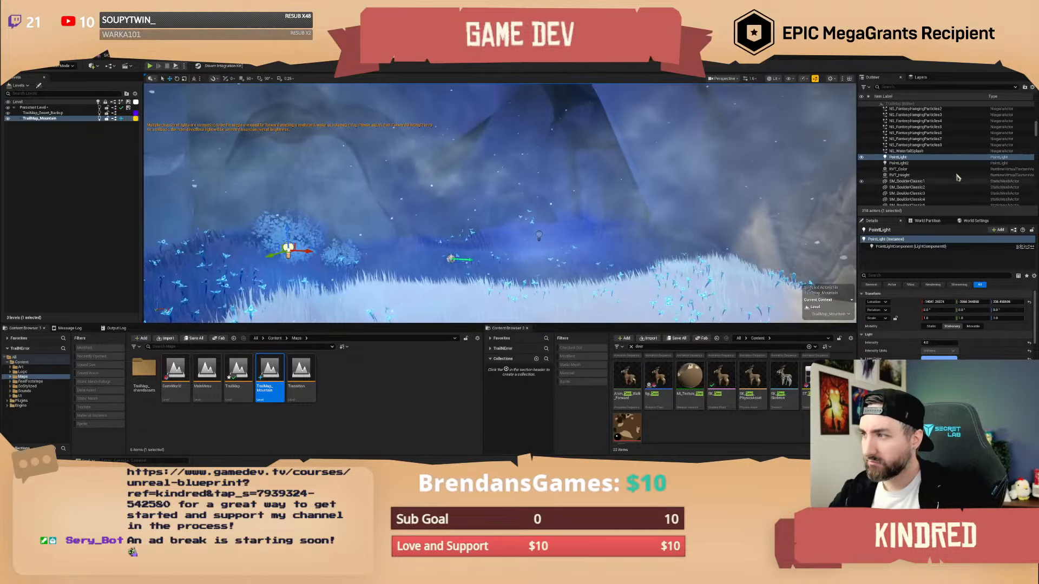
pyautogui.doubleClick(914, 164)
pyautogui.scroll(-2, 917, 165)
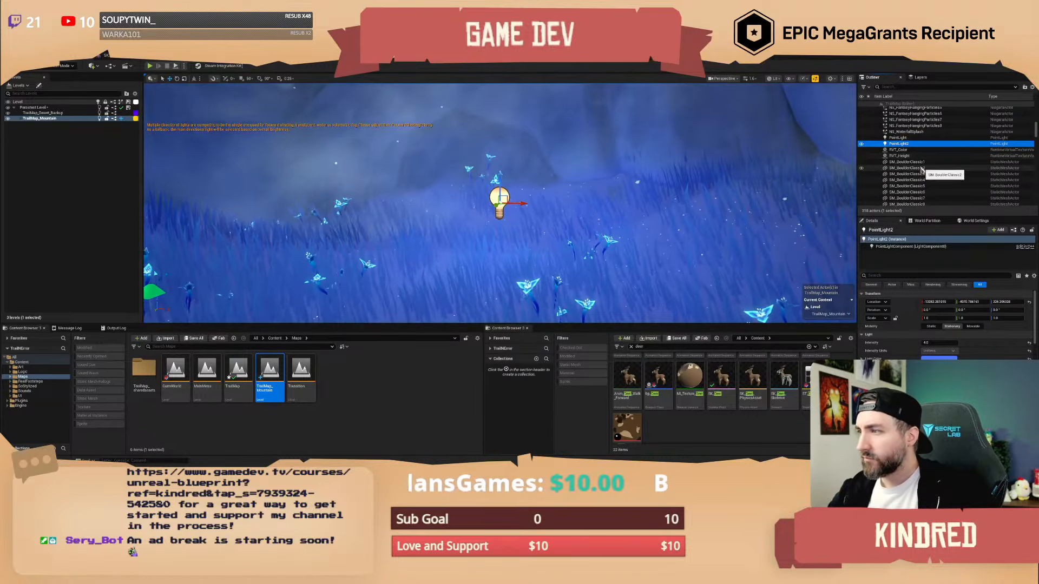
# - Delete the runtime virtual texture volumes RVT_Color and RVT_Height from the mountain sublevel
pyautogui.click(909, 156)
pyautogui.keyDown('ctrl'); pyautogui.click(897, 150); pyautogui.keyUp('ctrl')
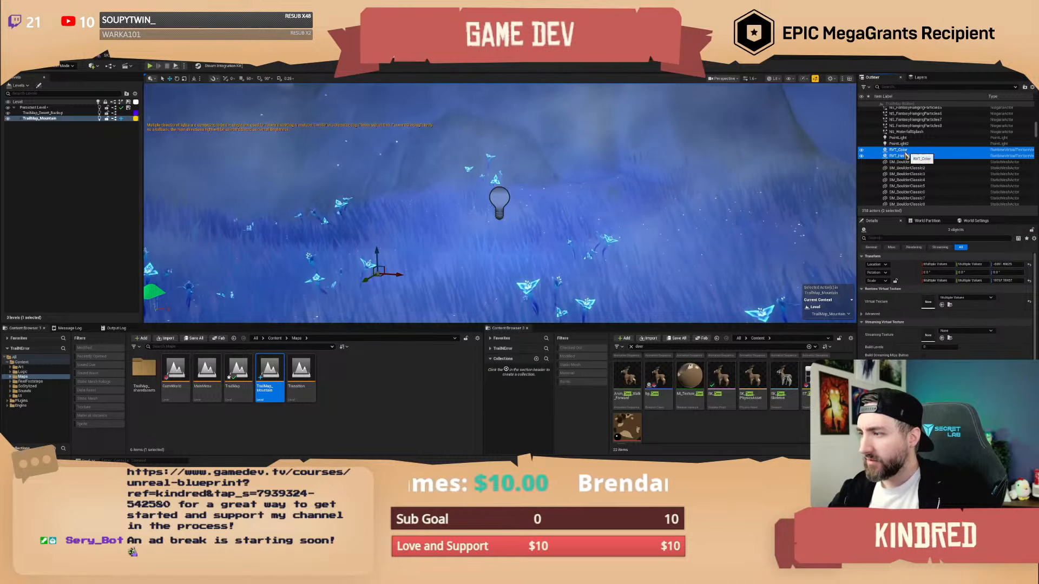
pyautogui.press('f')
pyautogui.press('Delete')
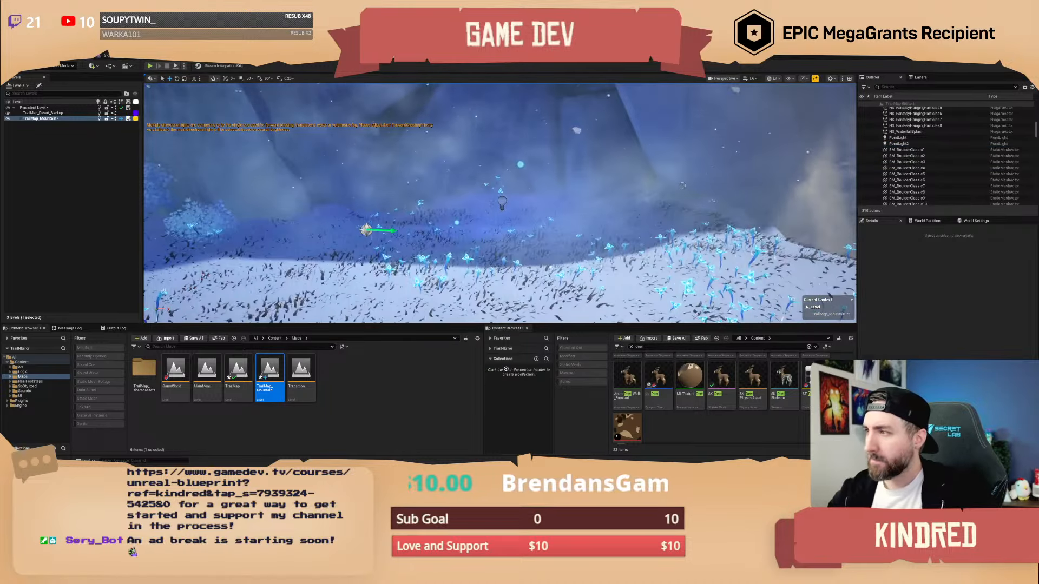
# - Look through the mountain sublevel's full actor list, including its boulder, cliff, mountain and shelf meshes
pyautogui.scroll(-10, 932, 175)
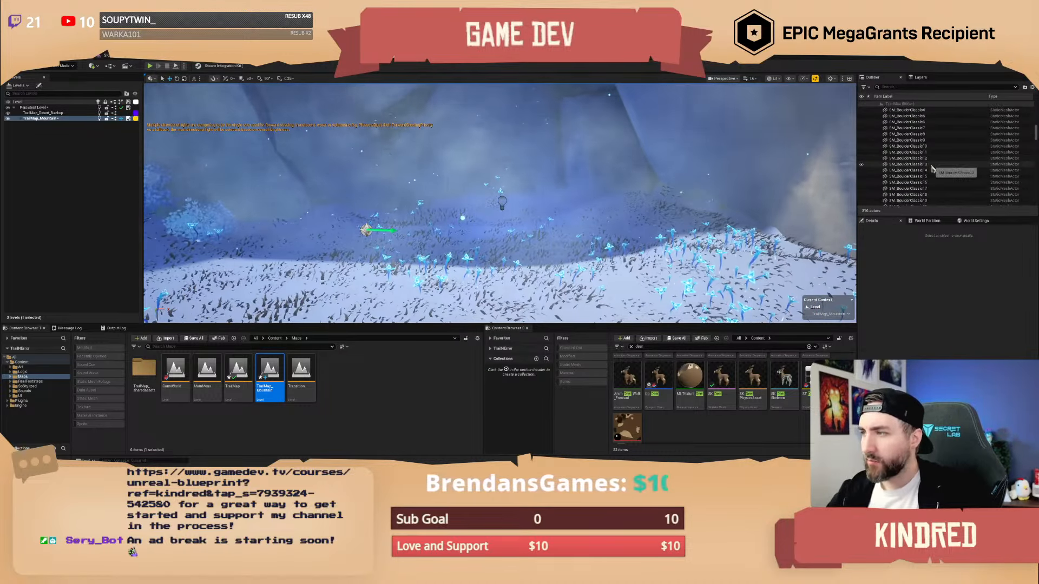
pyautogui.scroll(-20, 937, 168)
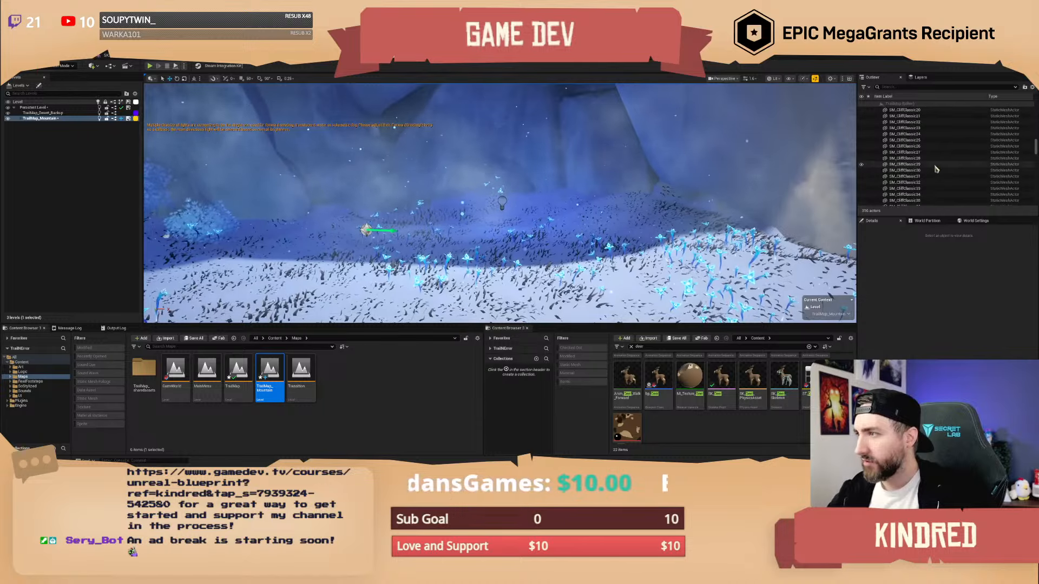
pyautogui.scroll(-18, 933, 172)
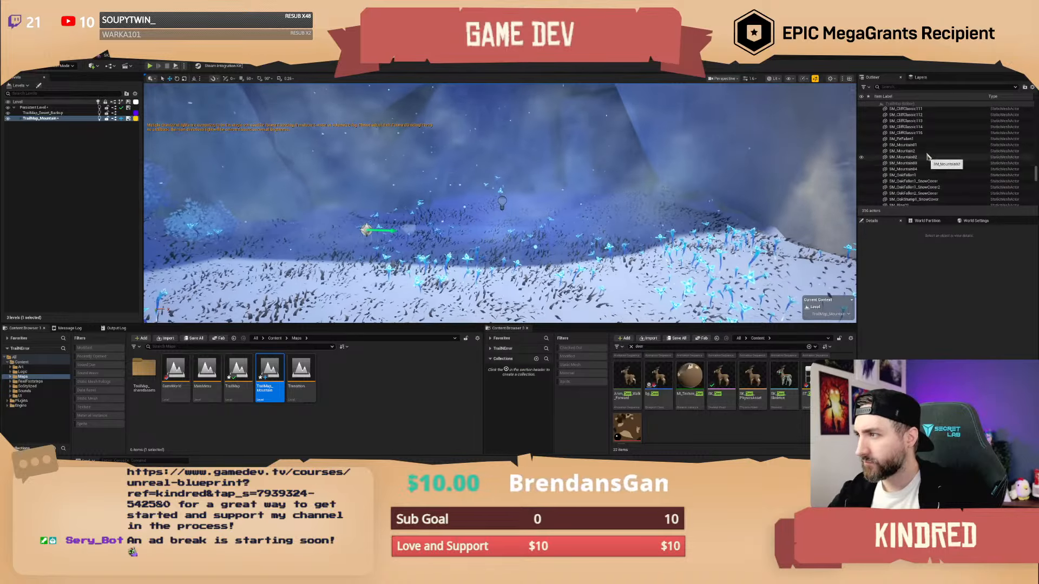
pyautogui.scroll(-15, 932, 157)
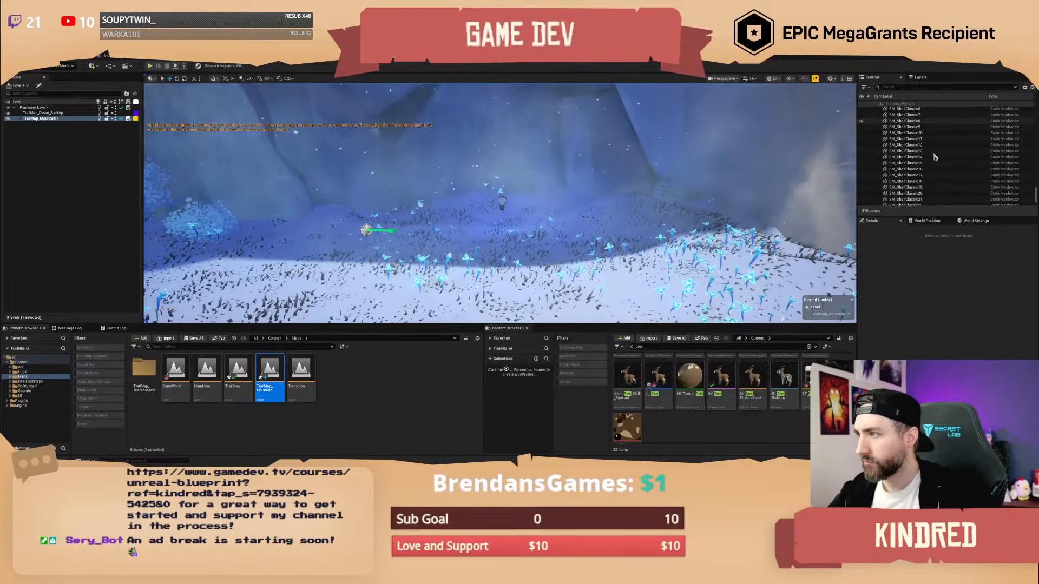
pyautogui.scroll(20, 933, 168)
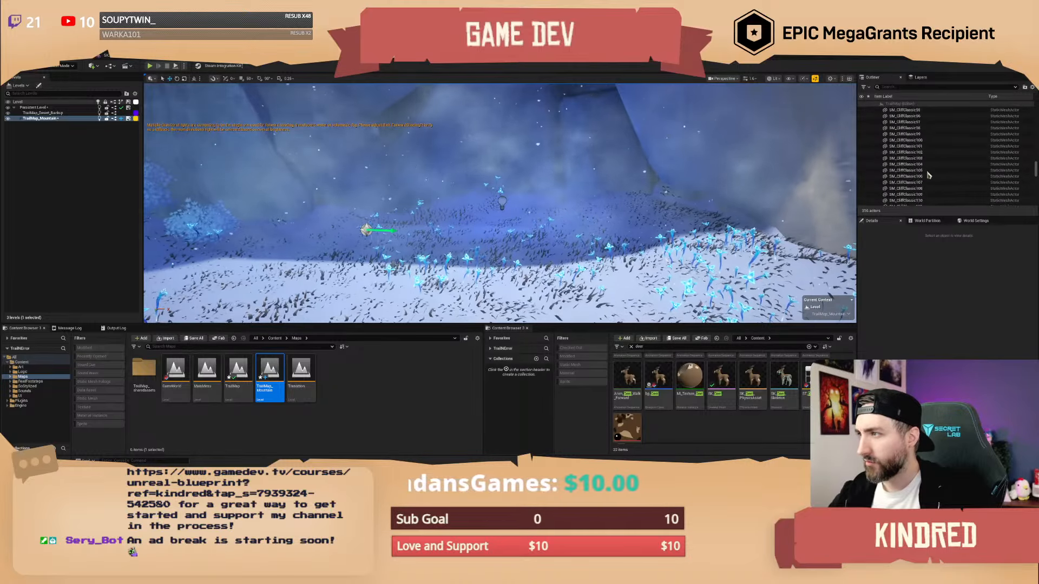
pyautogui.scroll(15, 926, 178)
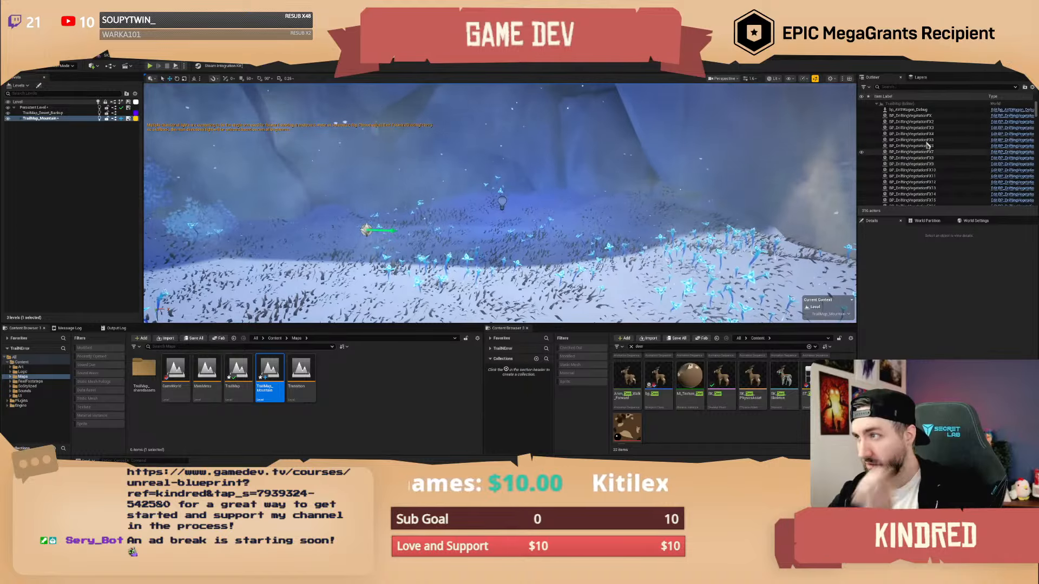
pyautogui.scroll(3, 926, 142)
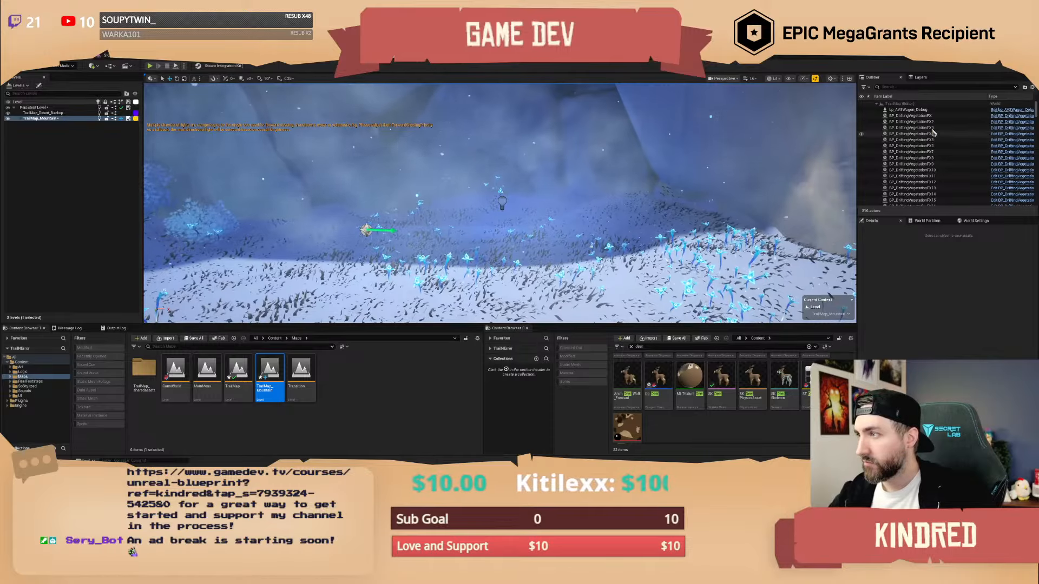
# - Delete the bp_Rope and BP_StylizedSky_Lite actors from the mountain sublevel
pyautogui.scroll(-6, 934, 141)
pyautogui.click(932, 159)
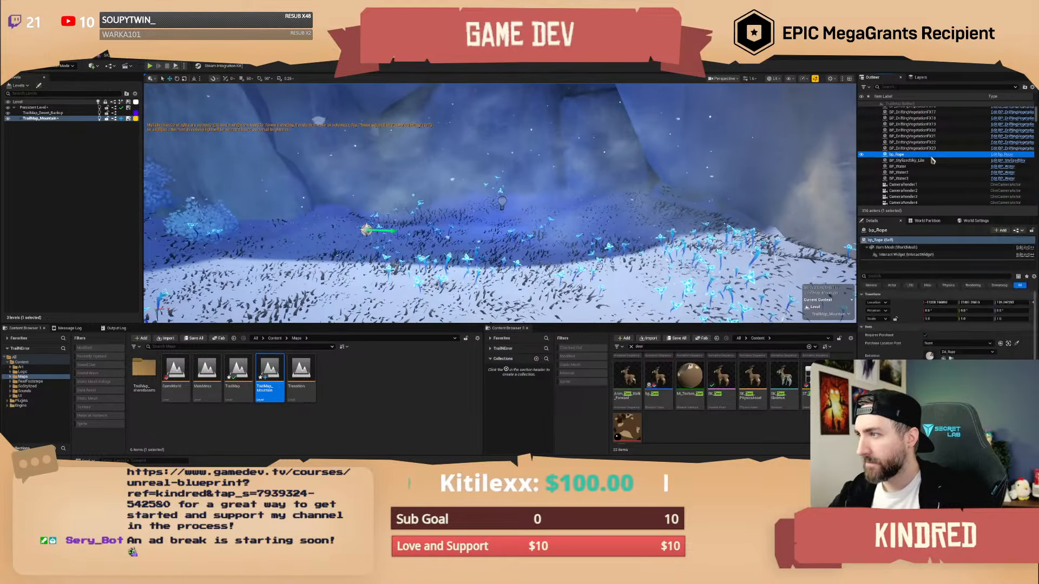
pyautogui.scroll(-2, 932, 160)
pyautogui.press('Delete')
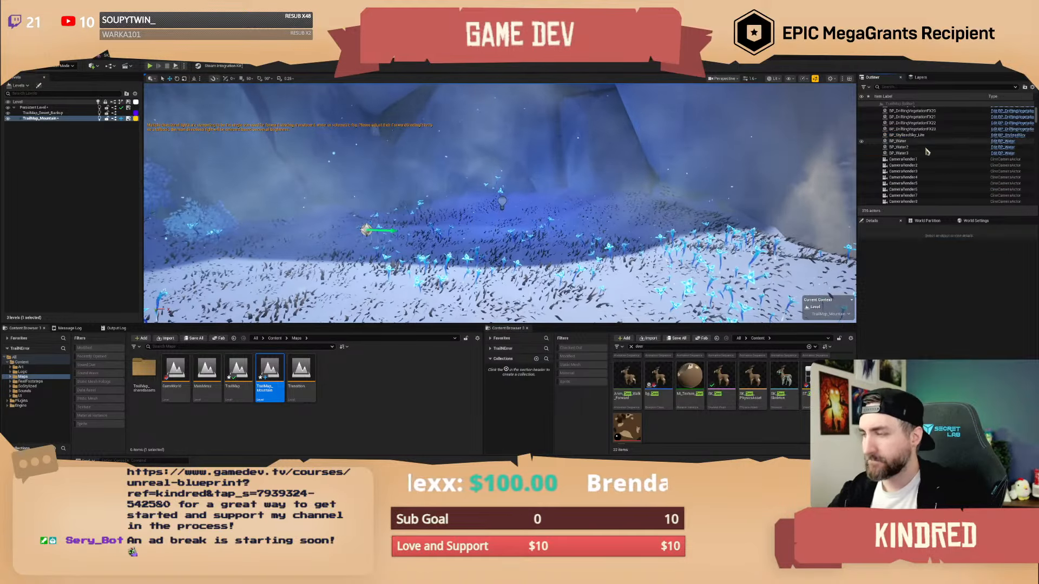
pyautogui.click(922, 136)
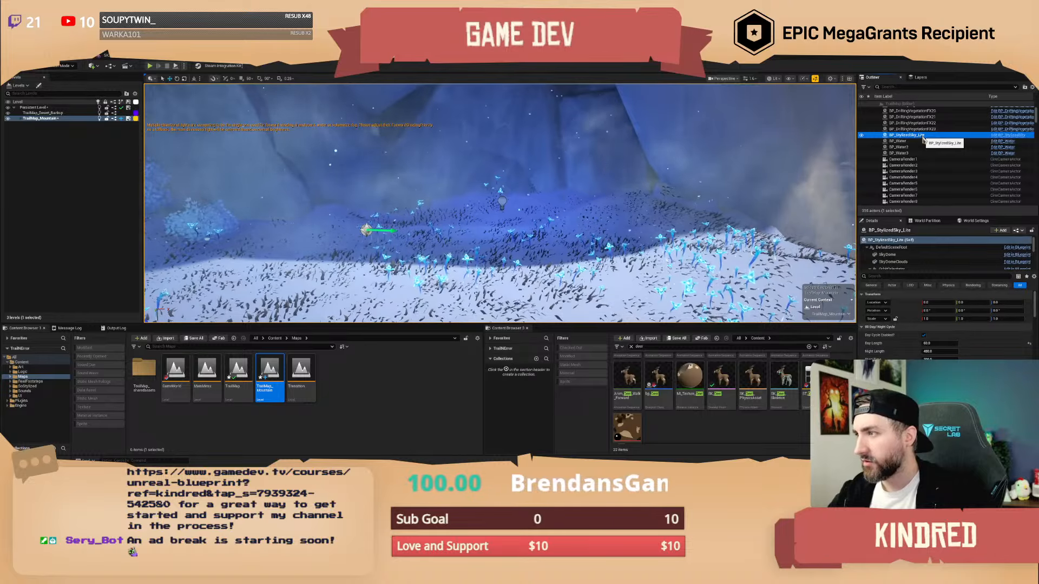
pyautogui.press('Delete')
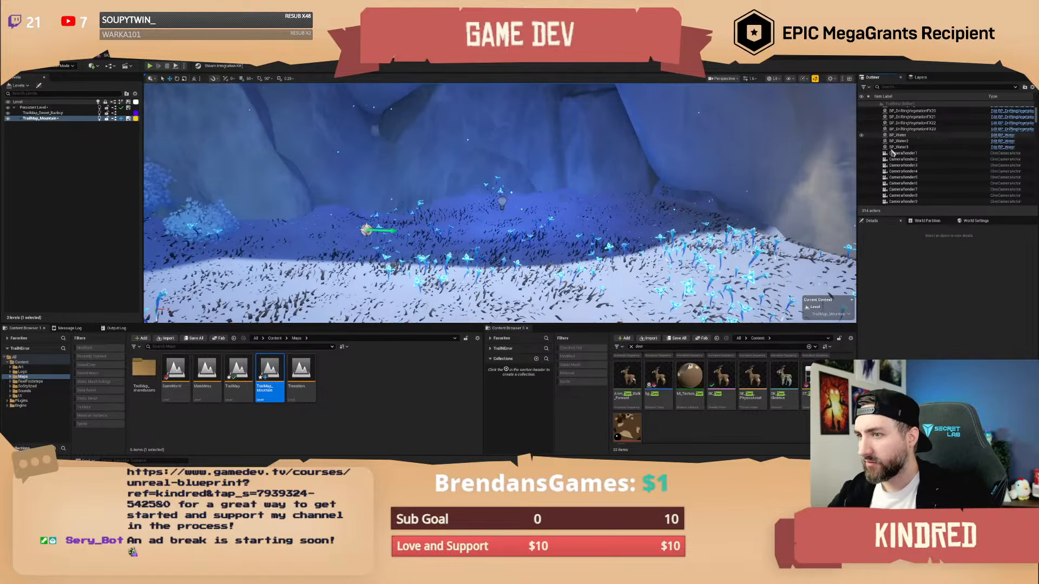
# - Inspect BP_Water and BP_Water2, framing each one and examining the map's water coverage from above
pyautogui.moveTo(768, 163); pyautogui.dragTo(595, 260, button='right')
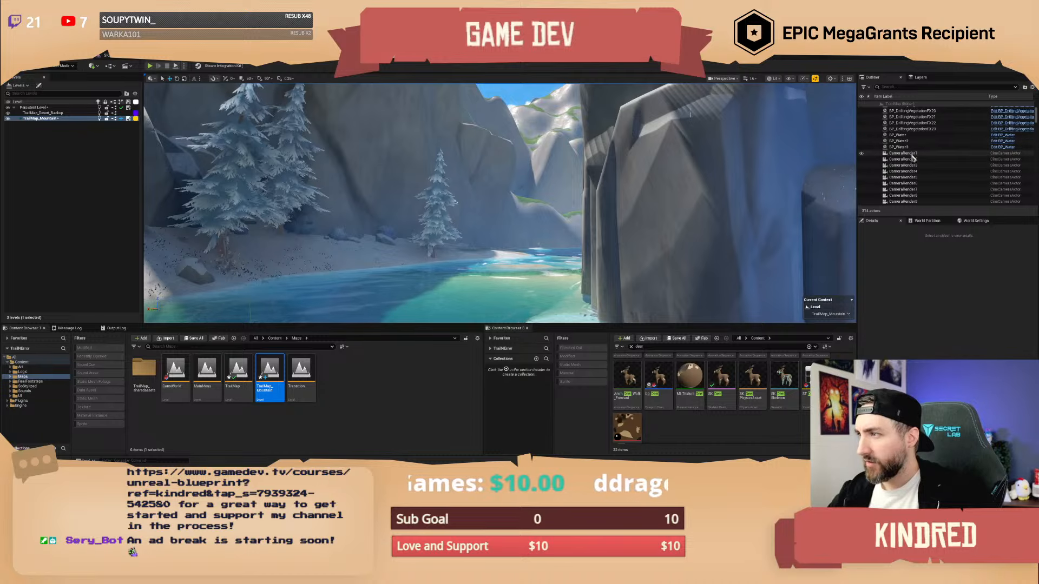
pyautogui.click(908, 136)
pyautogui.doubleClick(908, 138)
pyautogui.moveTo(768, 162); pyautogui.dragTo(768, 243, button='right')
pyautogui.scroll(3, 768, 217)
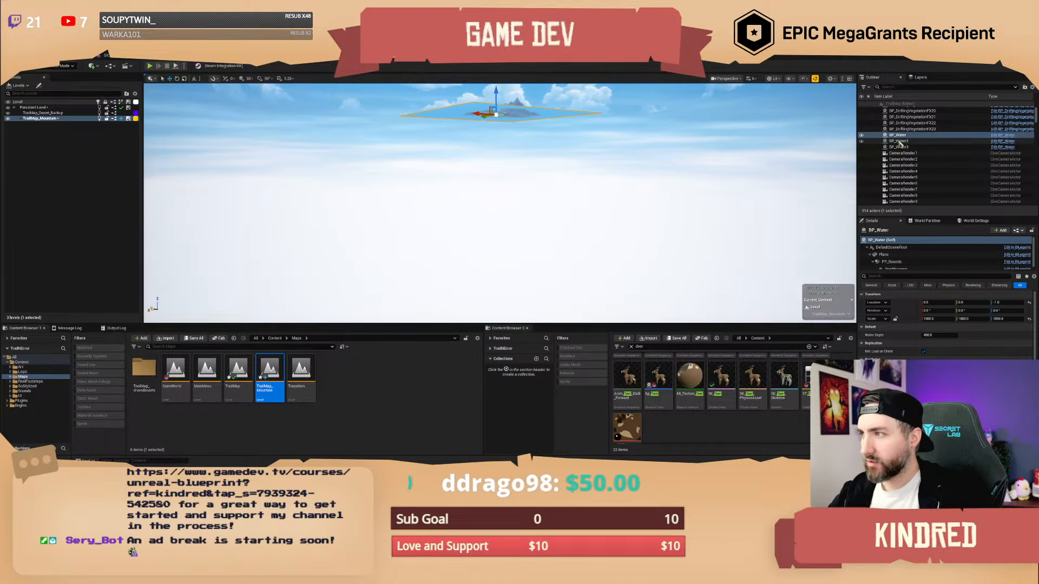
pyautogui.doubleClick(899, 142)
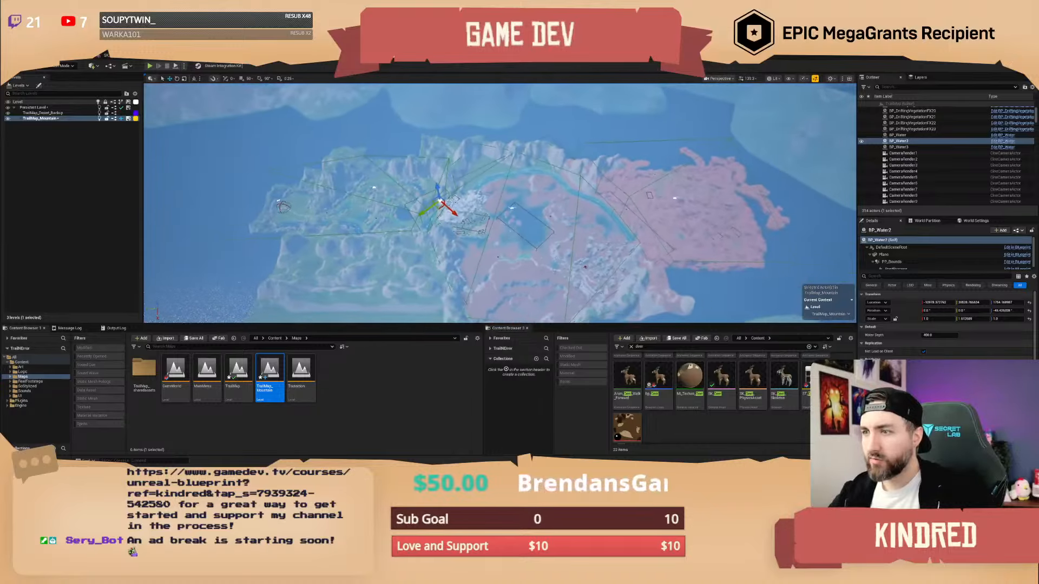
pyautogui.moveTo(499, 203); pyautogui.dragTo(506, 235, button='right')
pyautogui.press('w')
pyautogui.press('s')
pyautogui.scroll(2, 554, 200)
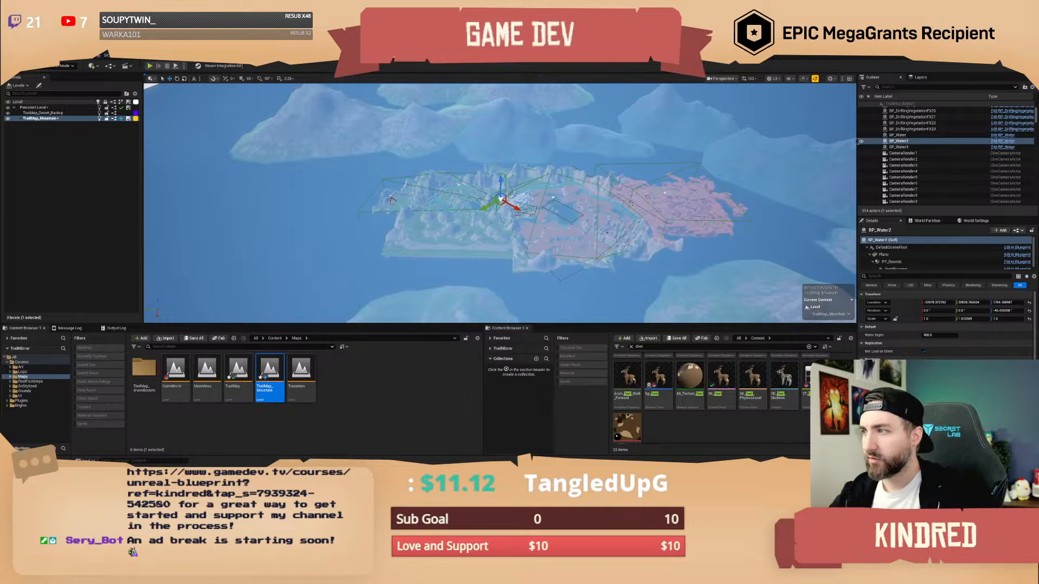
# - Move the large BP_Water plane sideways along its horizontal axis, past the desert end of the map
pyautogui.click(909, 148)
pyautogui.click(906, 141)
pyautogui.click(900, 135)
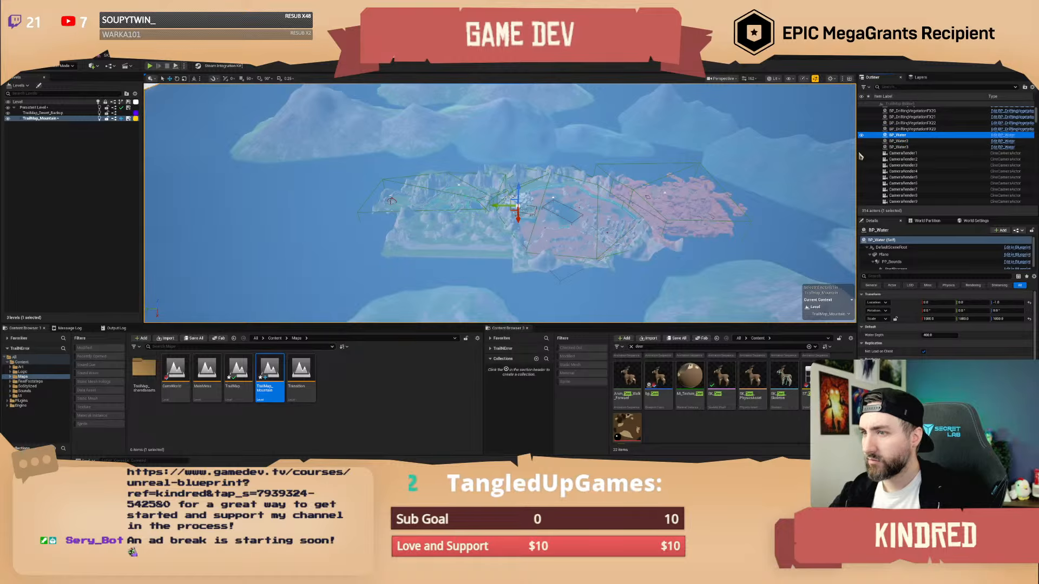
pyautogui.press('f')
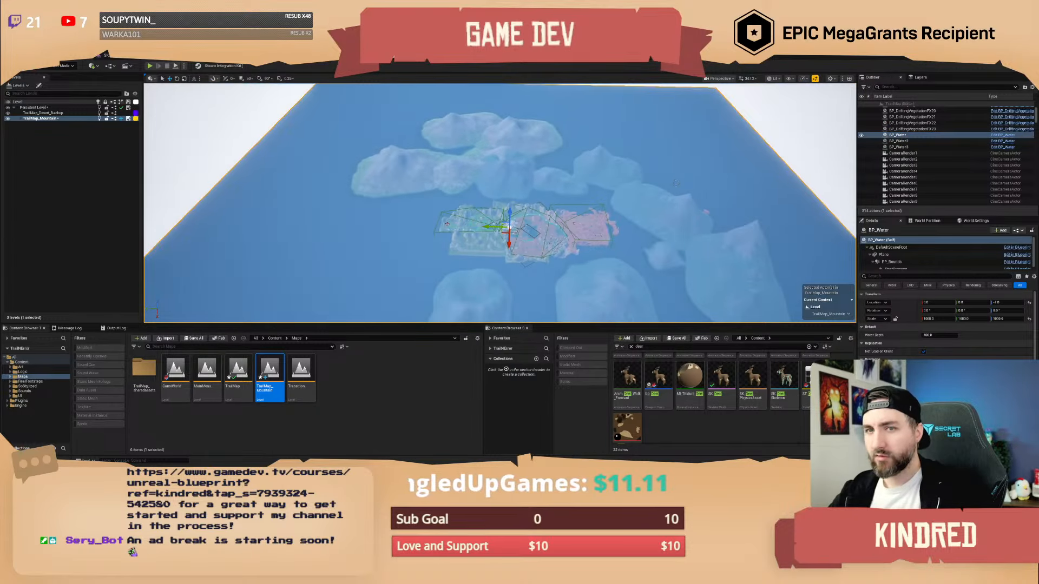
pyautogui.moveTo(482, 230); pyautogui.dragTo(817, 225)
pyautogui.press('s')
pyautogui.press('d')
pyautogui.scroll(2, 817, 224)
pyautogui.moveTo(817, 225); pyautogui.dragTo(844, 224, button='right')
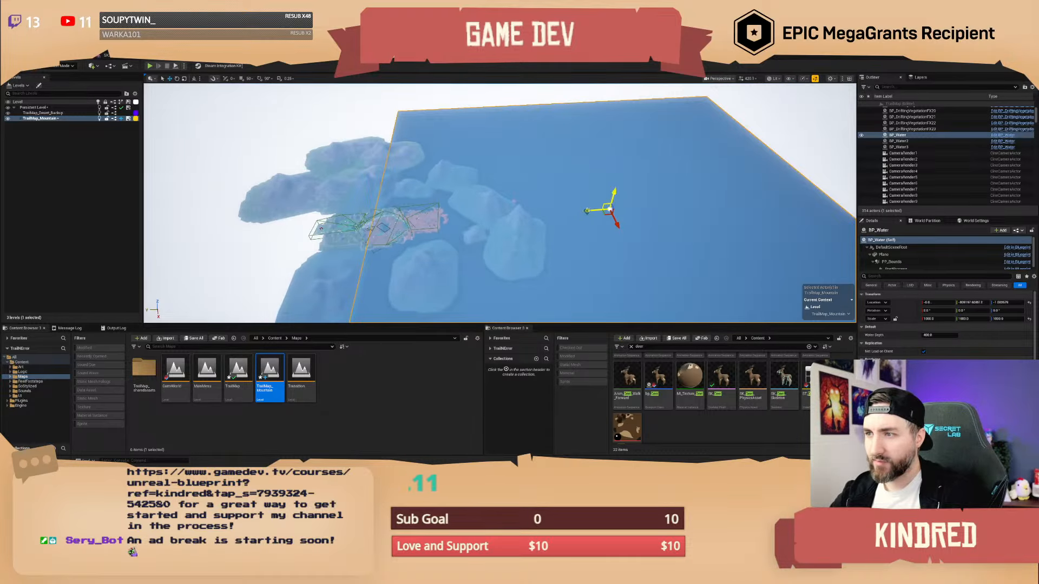
pyautogui.moveTo(586, 210); pyautogui.dragTo(677, 209)
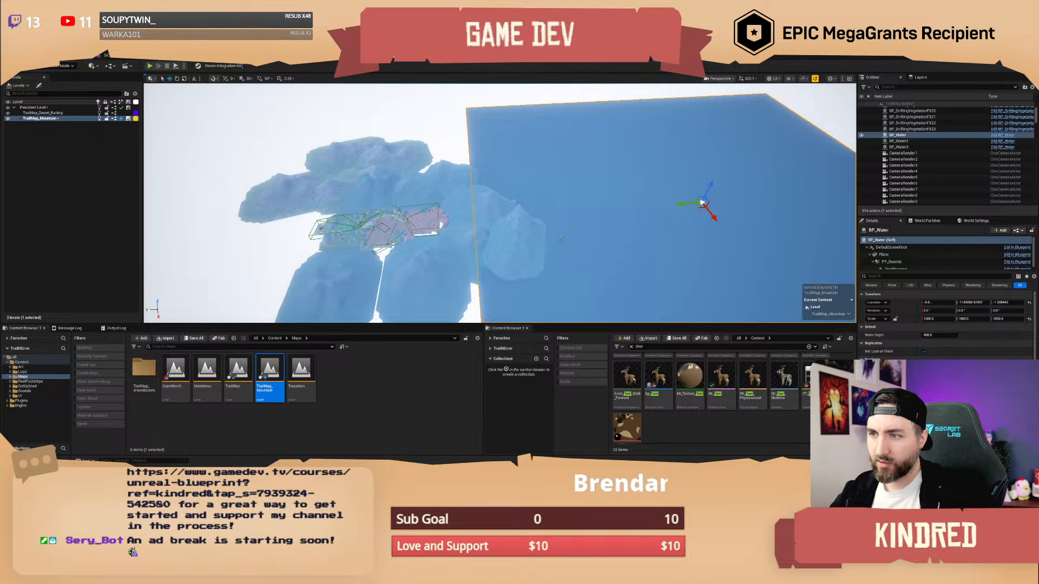
# - Delete the small stray reddish object among the distant background mountains beyond the desert
pyautogui.press('Escape')
pyautogui.press('w')
pyautogui.moveTo(625, 212); pyautogui.dragTo(683, 203, button='right')
pyautogui.press('a')
pyautogui.scroll(1, 625, 211)
pyautogui.press('w')
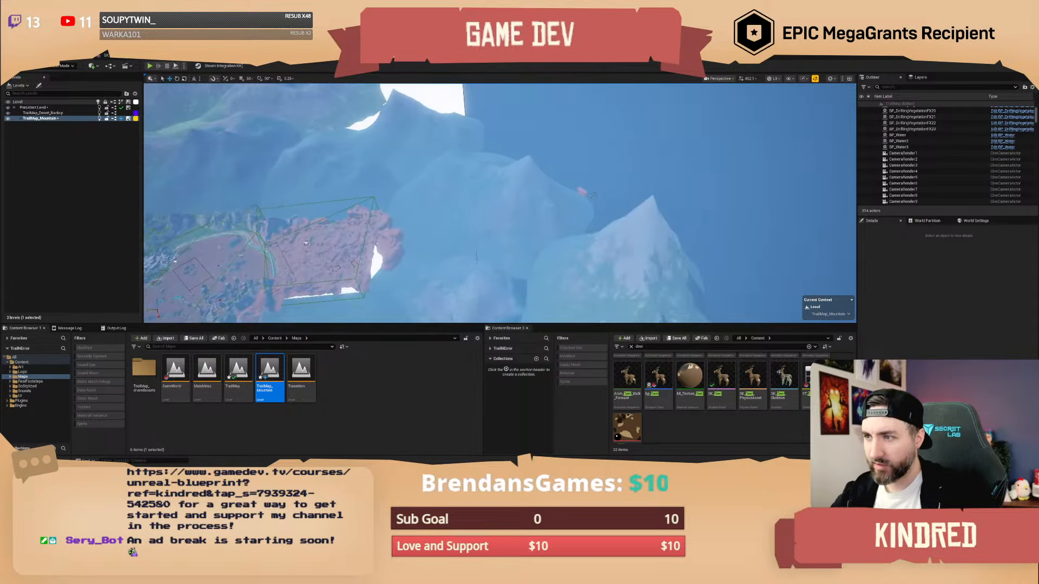
pyautogui.click(582, 192)
pyautogui.press('Delete')
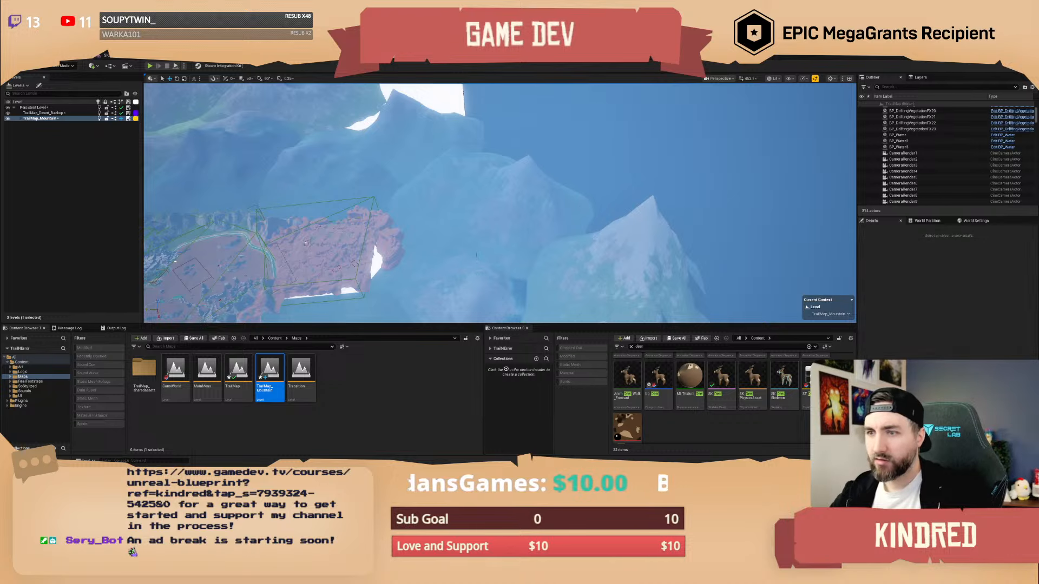
# - Survey the combined map from above, then descend to examine the grassy meadow trail in the forest area
pyautogui.moveTo(585, 202); pyautogui.dragTo(495, 238, button='right')
pyautogui.press('s')
pyautogui.press('w')
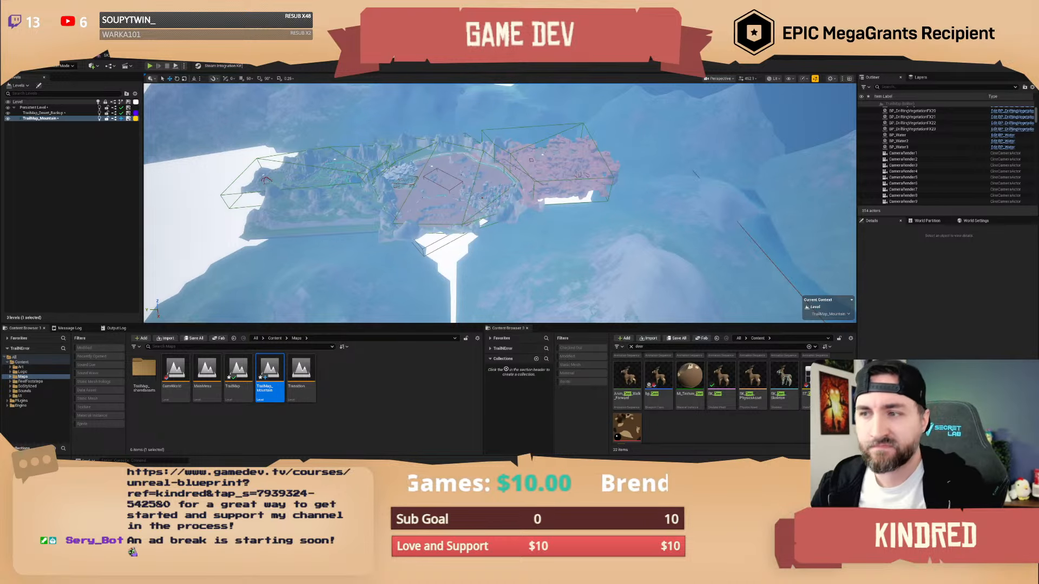
pyautogui.press('w')
pyautogui.moveTo(499, 204); pyautogui.dragTo(465, 216, button='right')
pyautogui.scroll(-3, 499, 203)
pyautogui.press('w')
pyautogui.scroll(-3, 500, 203)
pyautogui.press('w')
pyautogui.scroll(-4, 500, 203)
pyautogui.press('w')
pyautogui.scroll(-2, 499, 203)
pyautogui.press('w')
pyautogui.scroll(-3, 500, 204)
pyautogui.press('a')
pyautogui.press('w')
pyautogui.scroll(-3, 499, 203)
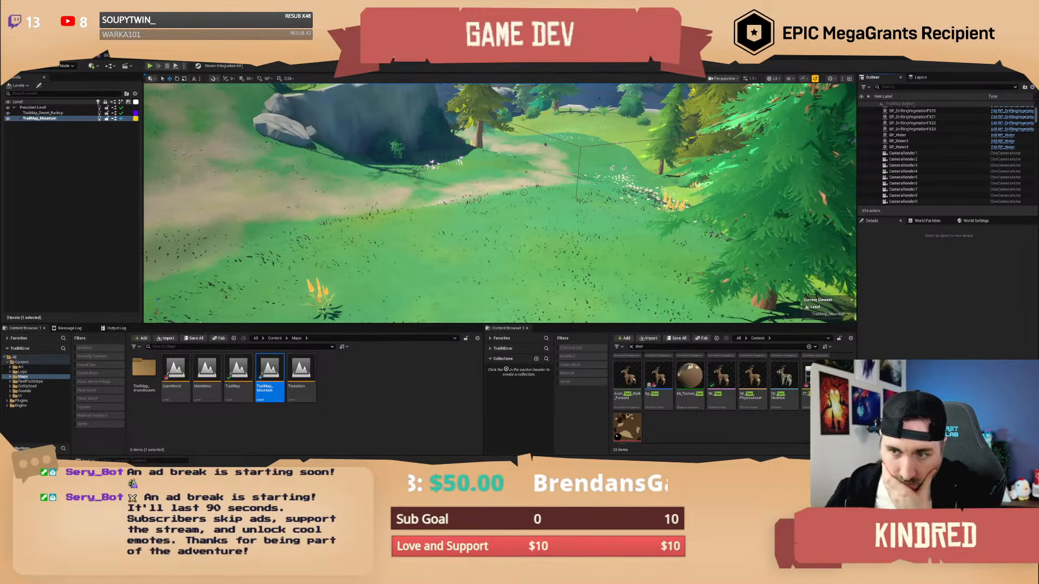
# - Fly beyond the meadow to examine the area where the snowy cliffs meet the green forest
pyautogui.press('w')
pyautogui.scroll(1, 649, 236)
pyautogui.moveTo(649, 235)
pyautogui.mouseDown(button='right')
pyautogui.moveTo(444, 211)
pyautogui.moveTo(563, 216)
pyautogui.moveTo(595, 254)
pyautogui.moveTo(616, 260)
pyautogui.moveTo(557, 200)
pyautogui.moveTo(627, 208)
pyautogui.moveTo(622, 233)
pyautogui.moveTo(638, 233)
pyautogui.mouseUp(button='right')
pyautogui.press('w')
pyautogui.scroll(-1, 595, 254)
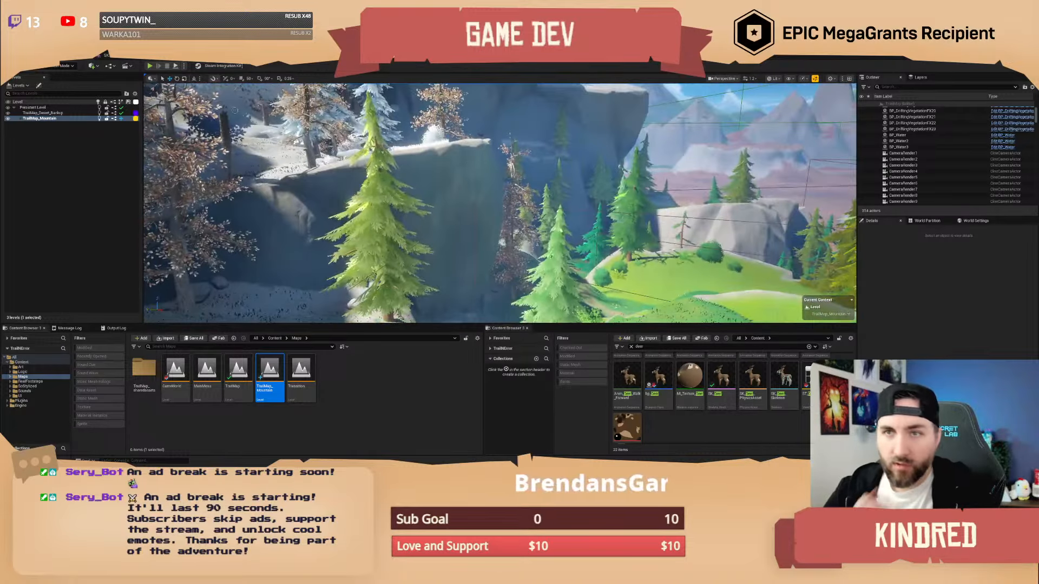
# - Open the level details for TrailMap_Mountain and shift the details window toward the middle of the viewport
pyautogui.click(18, 86)
pyautogui.click(18, 86)
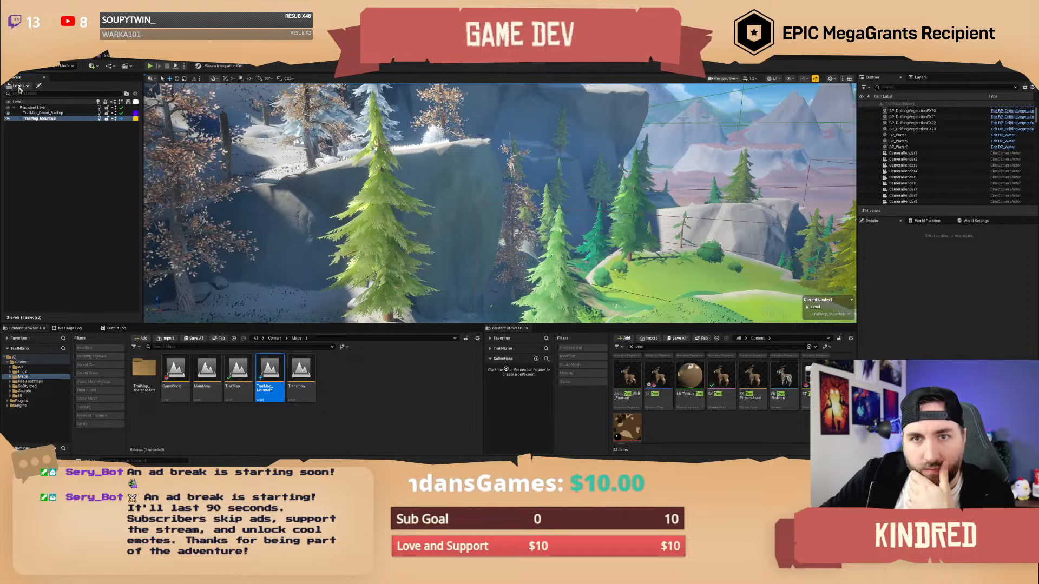
pyautogui.click(39, 85)
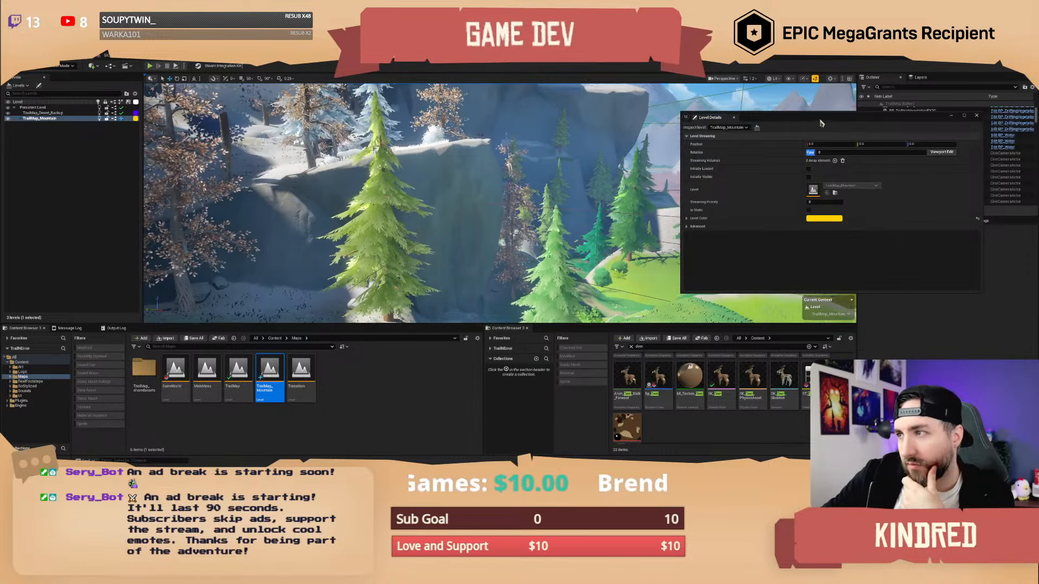
pyautogui.moveTo(816, 118); pyautogui.dragTo(638, 114)
# - Set the X position of the TrailMap_Mountain streaming level to 50000, with the whole map in view
pyautogui.moveTo(433, 189); pyautogui.dragTo(327, 218, button='right')
pyautogui.scroll(-2, 357, 192)
pyautogui.scroll(15, 303, 194)
pyautogui.press('s')
pyautogui.scroll(6, 319, 217)
pyautogui.click(634, 141)
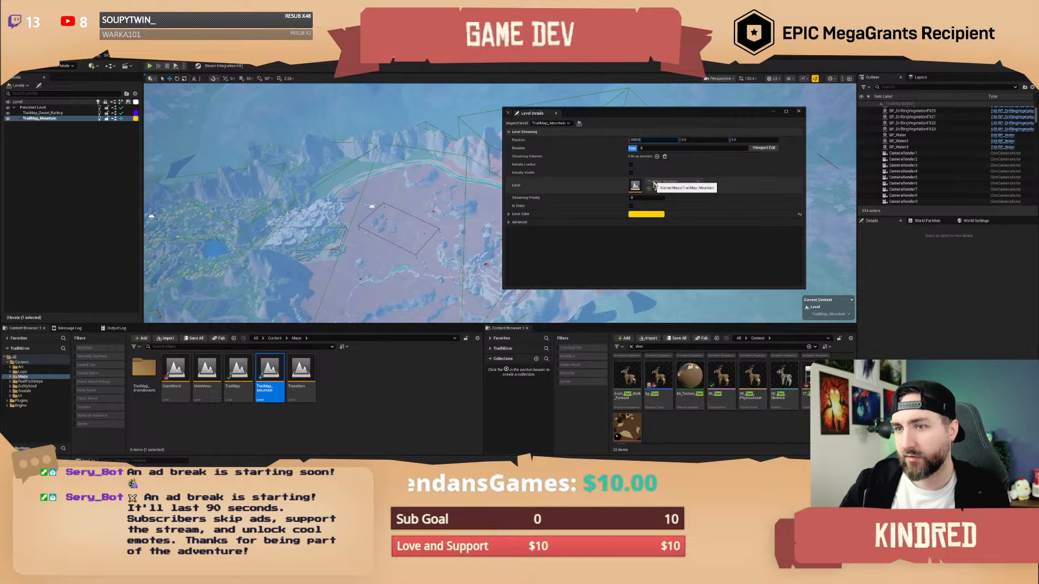
pyautogui.write('50000')
pyautogui.press('Return')
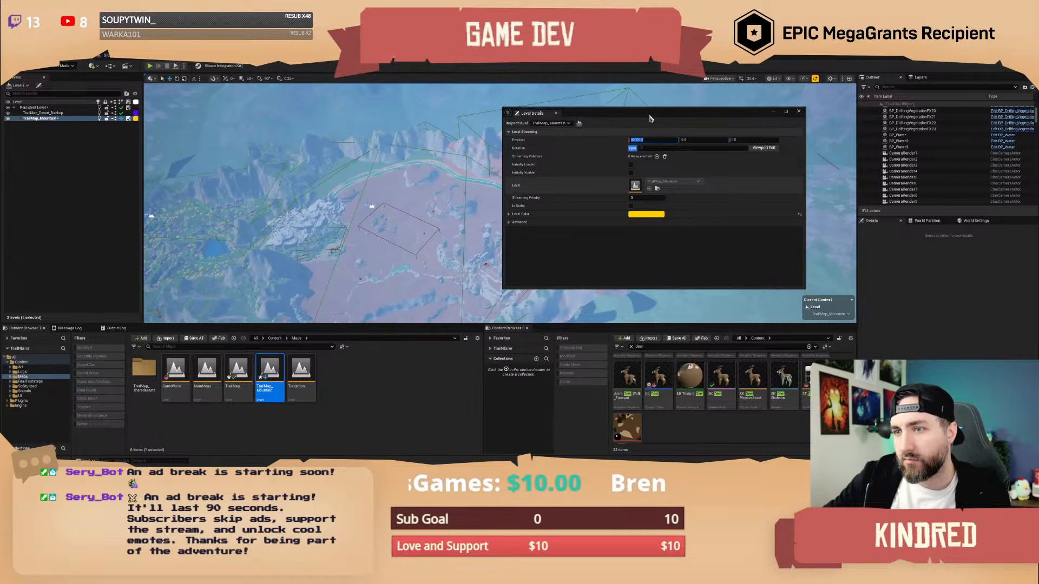
# - Focus on the BP_Water3 actor and examine the forest area where it meets the desert rocks
pyautogui.moveTo(651, 118); pyautogui.dragTo(595, 200)
pyautogui.moveTo(520, 162); pyautogui.dragTo(649, 206, button='right')
pyautogui.doubleClick(898, 147)
pyautogui.press('w')
pyautogui.scroll(-1, 676, 178)
pyautogui.press('w')
pyautogui.scroll(-2, 676, 195)
pyautogui.press('w')
pyautogui.scroll(-4, 649, 205)
pyautogui.press('s')
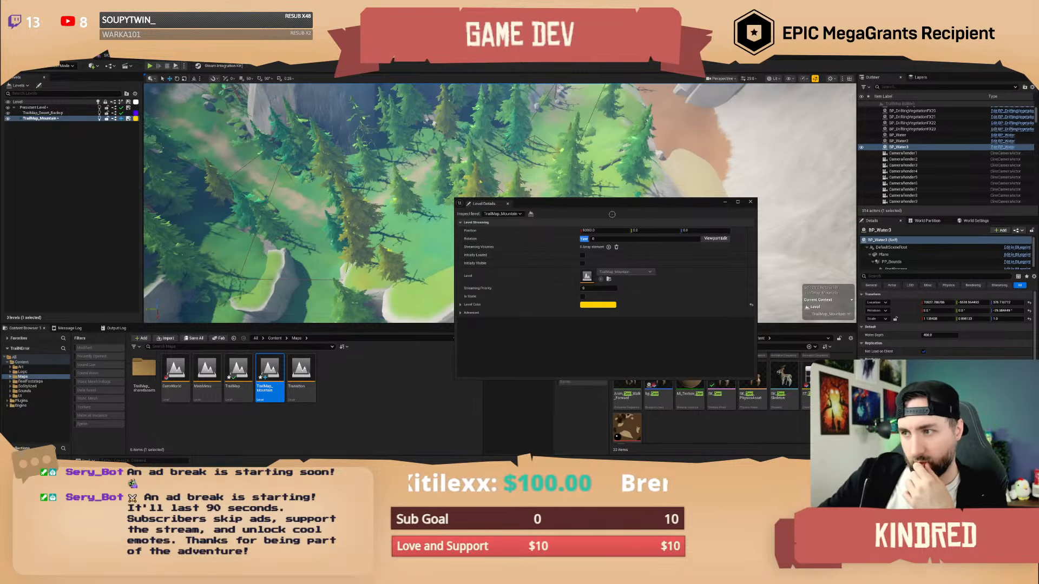
# - Inspect TrailMap_Mountain in the level details, shift the details window aside, and survey the combined map from above
pyautogui.moveTo(575, 206); pyautogui.dragTo(658, 180)
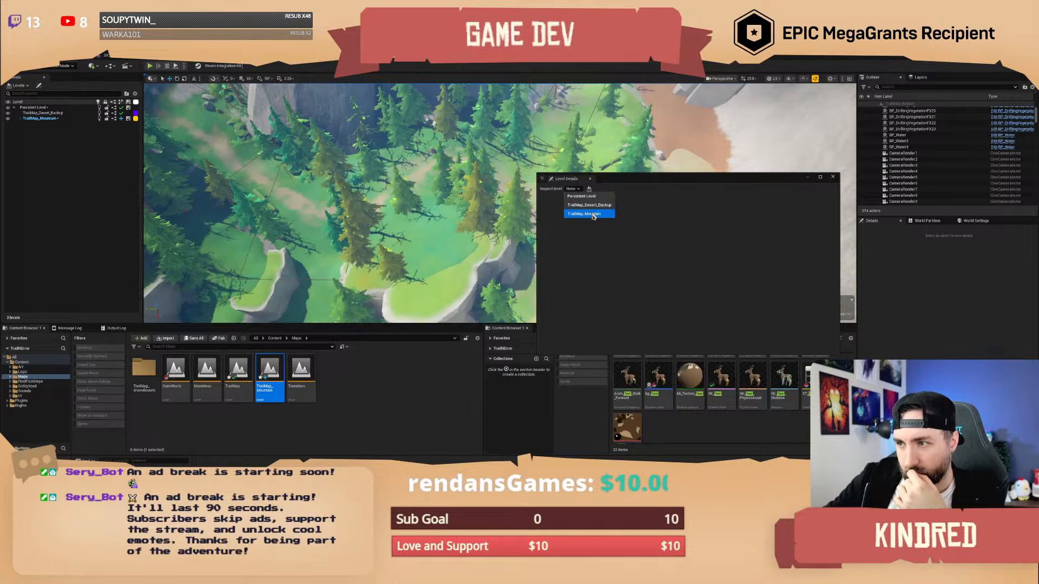
pyautogui.click(593, 214)
pyautogui.moveTo(657, 181); pyautogui.dragTo(739, 172)
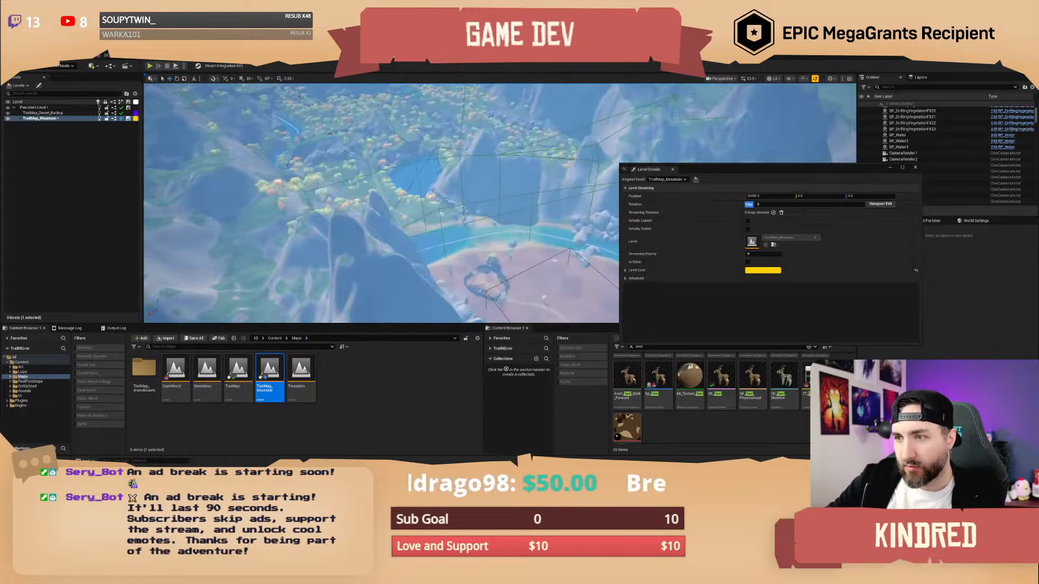
pyautogui.press('w')
pyautogui.moveTo(381, 202); pyautogui.dragTo(330, 227, button='right')
pyautogui.scroll(-4, 381, 203)
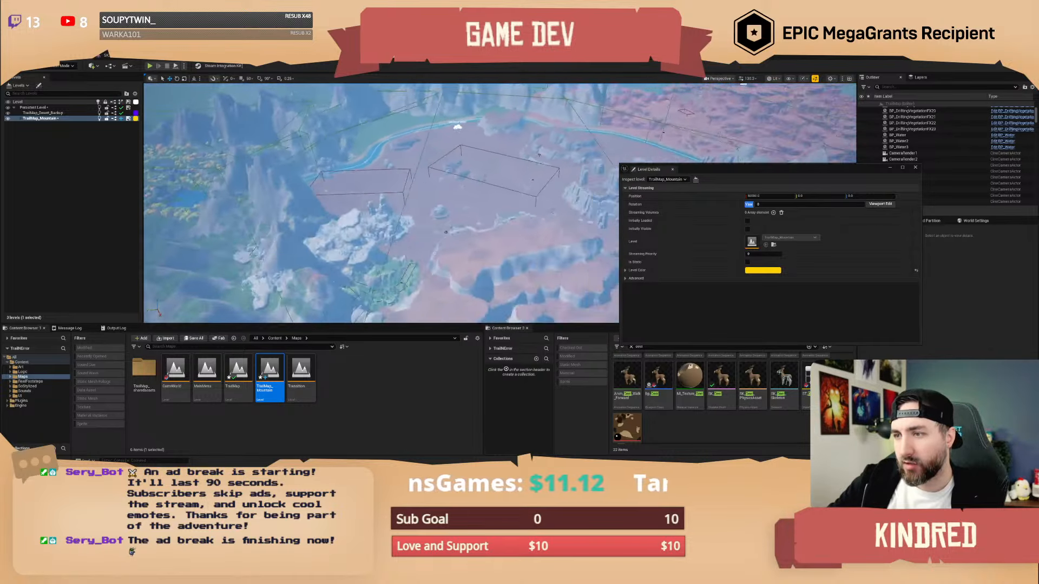
pyautogui.press('s')
pyautogui.moveTo(381, 202); pyautogui.dragTo(449, 284, button='right')
pyautogui.press('w')
pyautogui.press('d')
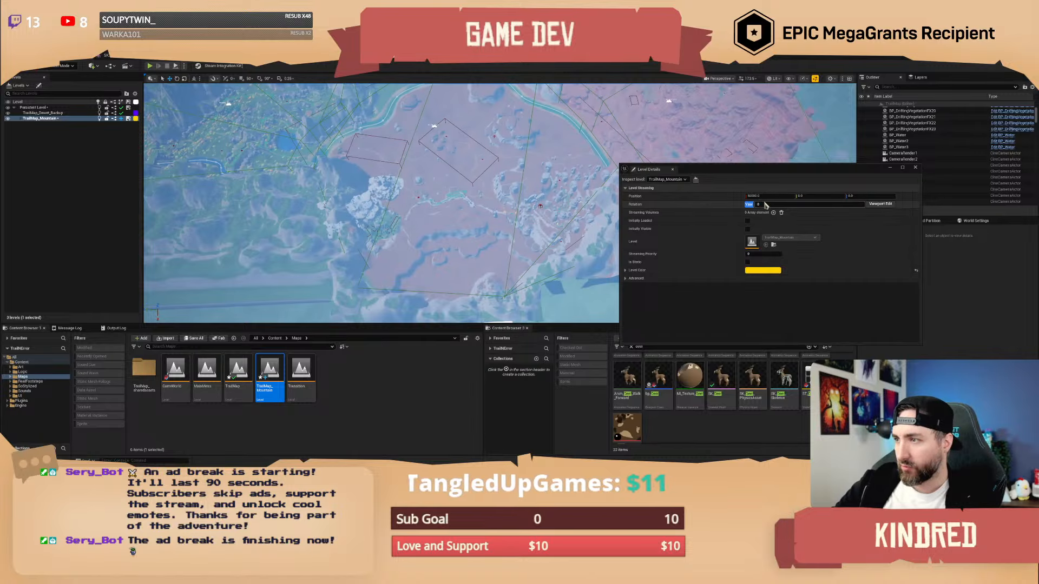
# - Set the TrailMap_Mountain level's X position to 0 and its Y position to -150000
pyautogui.click(765, 196)
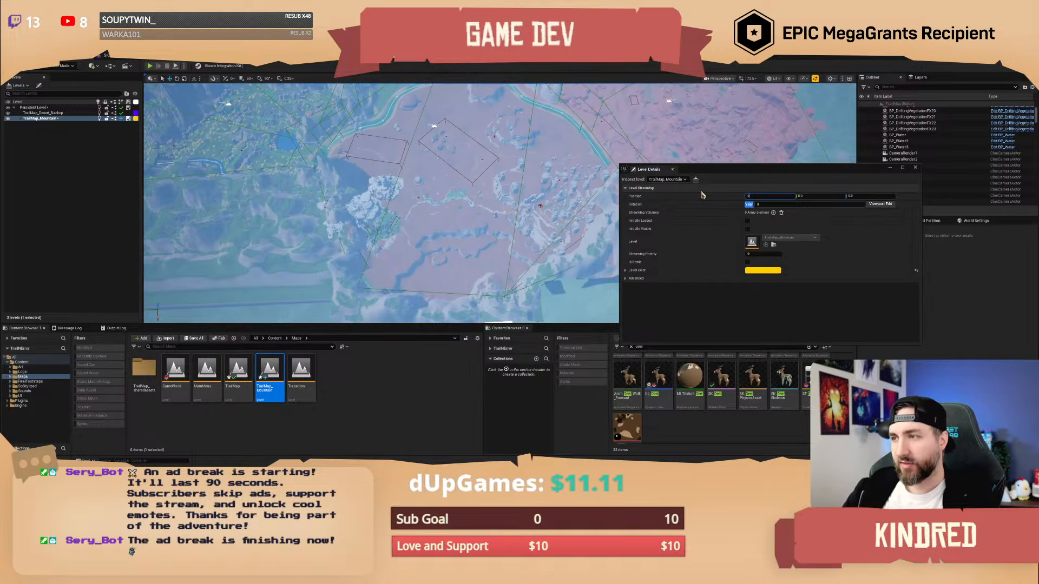
pyautogui.write('0')
pyautogui.press('Return')
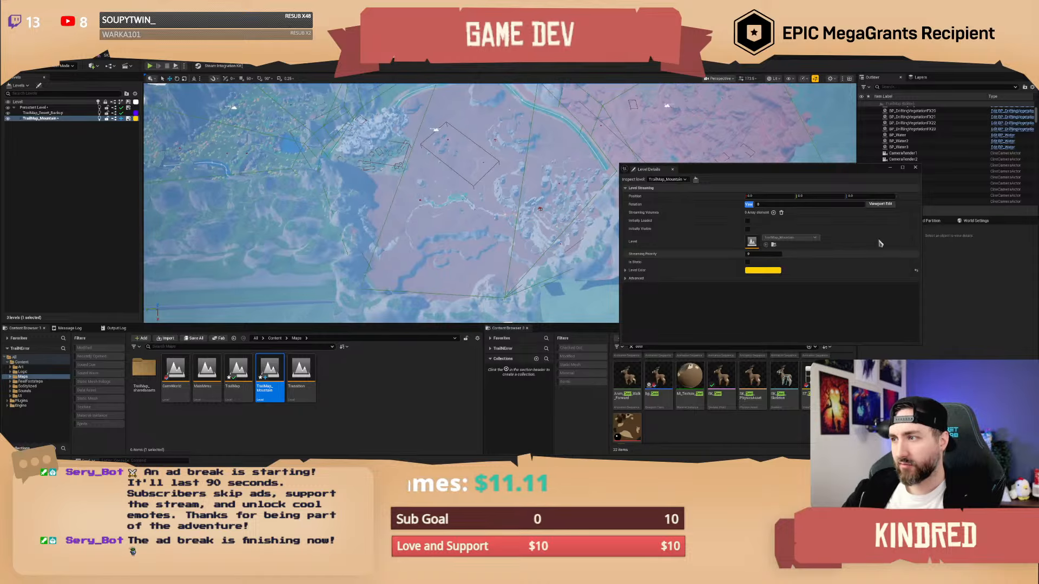
pyautogui.click(819, 197)
pyautogui.write('-150000')
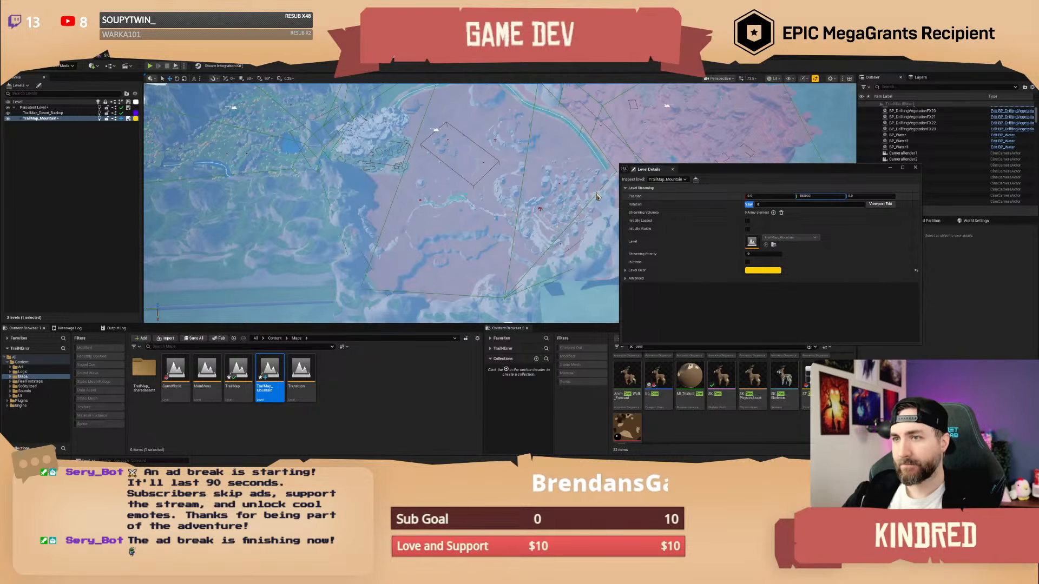
pyautogui.press('Return')
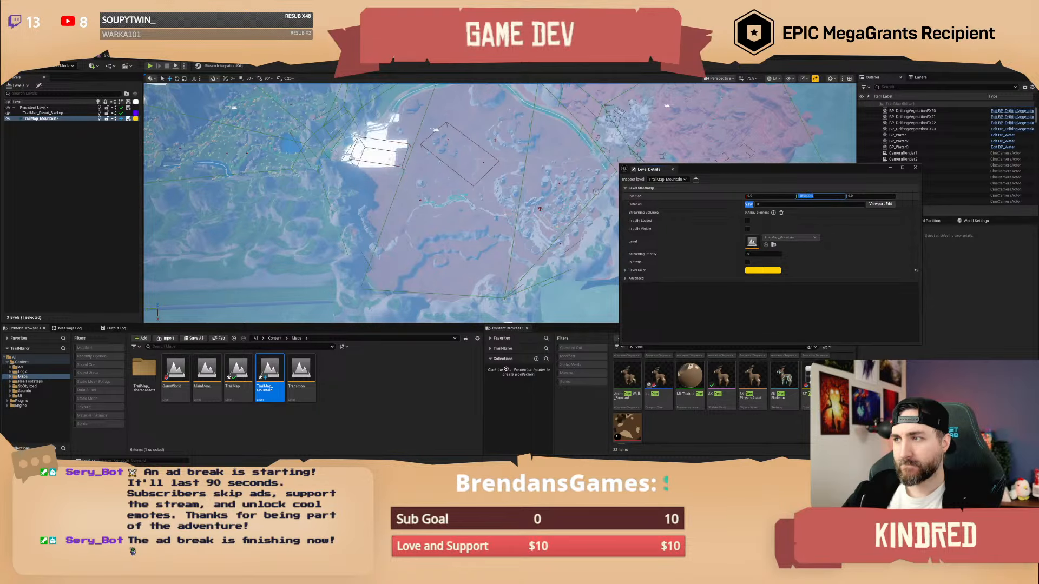
# - Move TrailMap_Mountain farther along negative Y until it clears the desert, focusing on BP_Water2 between the two adjustments
pyautogui.moveTo(596, 197); pyautogui.dragTo(792, 222, button='right')
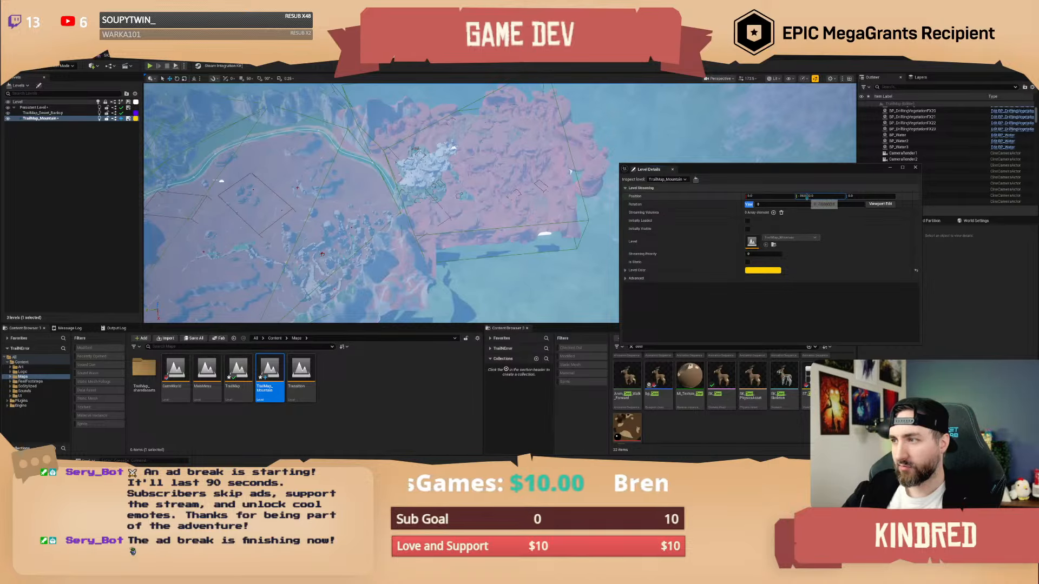
pyautogui.click(802, 195)
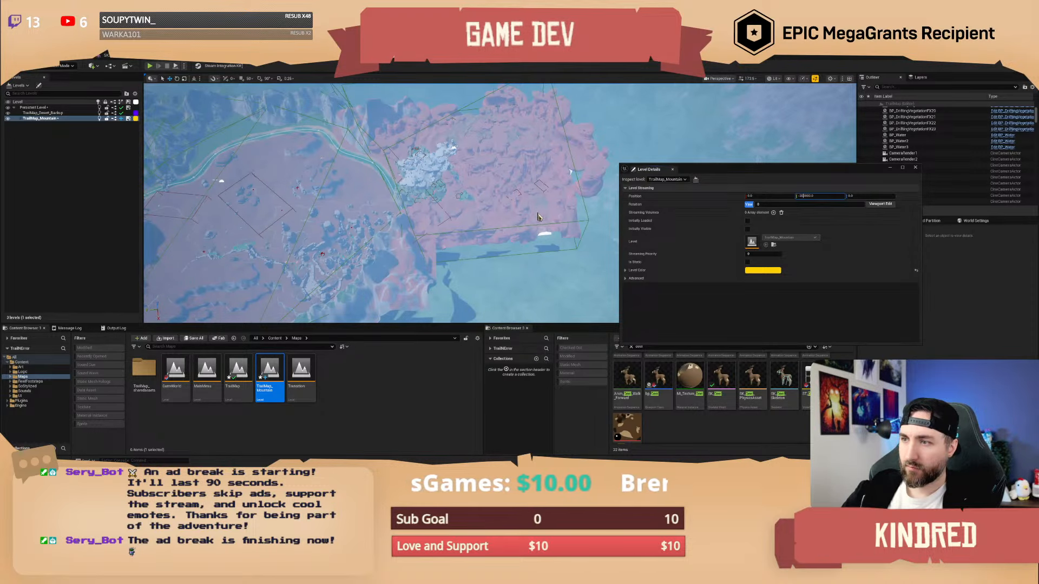
pyautogui.press('Return')
pyautogui.moveTo(537, 212); pyautogui.dragTo(601, 203, button='right')
pyautogui.doubleClick(912, 140)
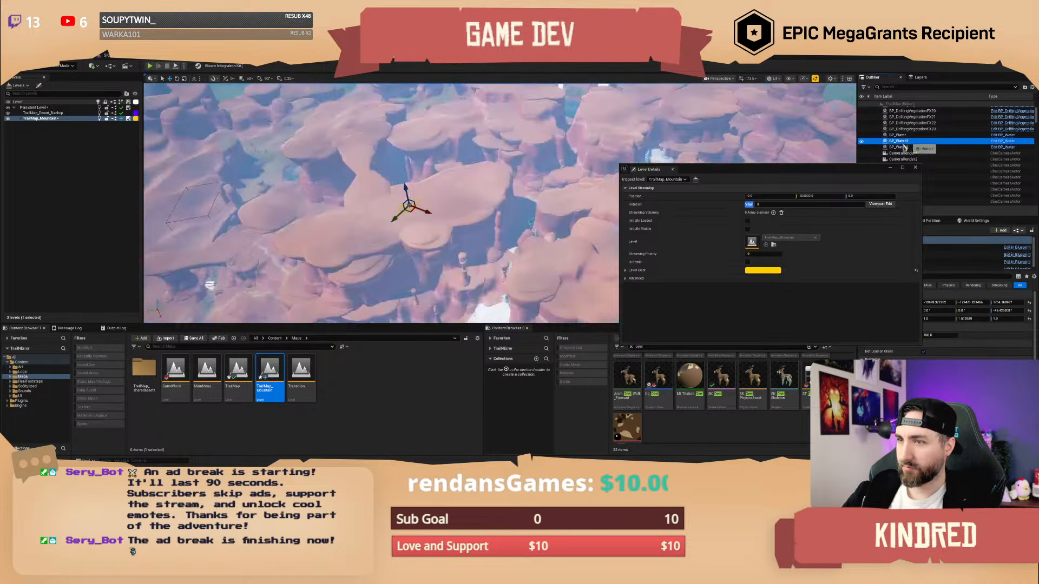
pyautogui.moveTo(499, 203); pyautogui.dragTo(519, 274, button='right')
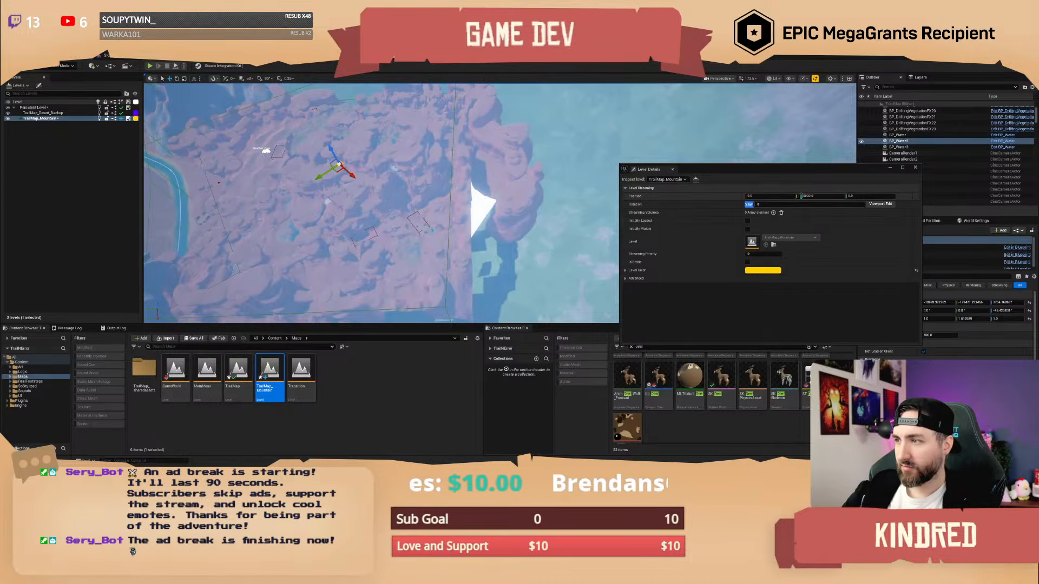
pyautogui.click(803, 195)
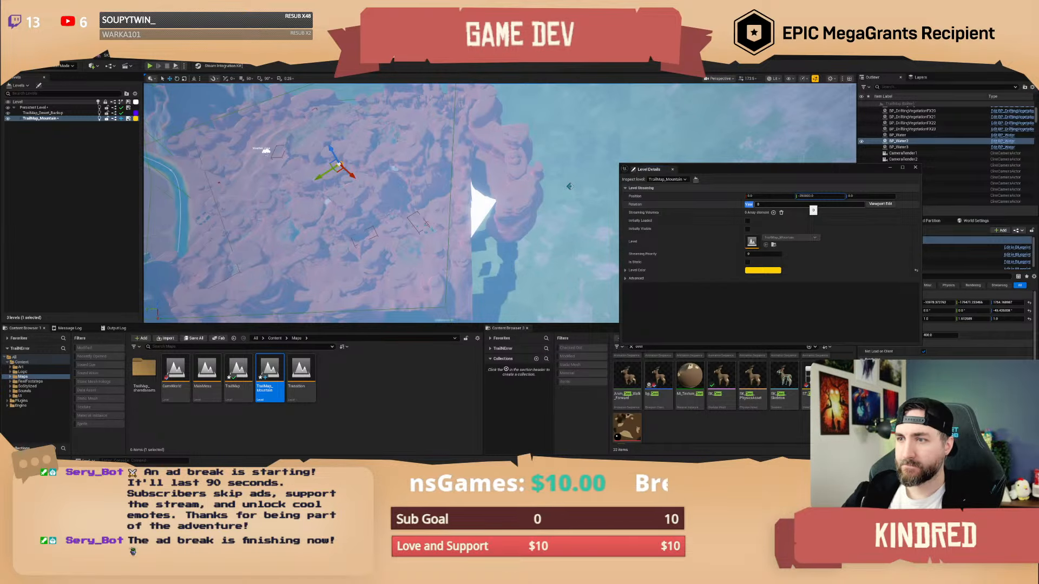
pyautogui.press('Return')
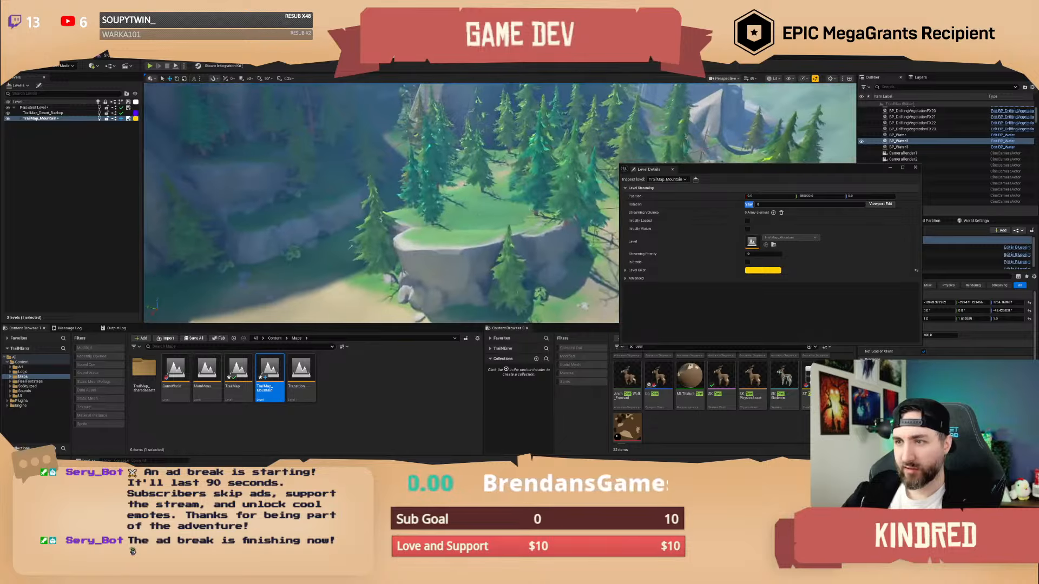
# - Fly across the relocated mountain's forest ledges to examine them, then return to an overhead view of the map
pyautogui.press('w')
pyautogui.moveTo(381, 203); pyautogui.dragTo(476, 233, button='right')
pyautogui.scroll(-3, 381, 203)
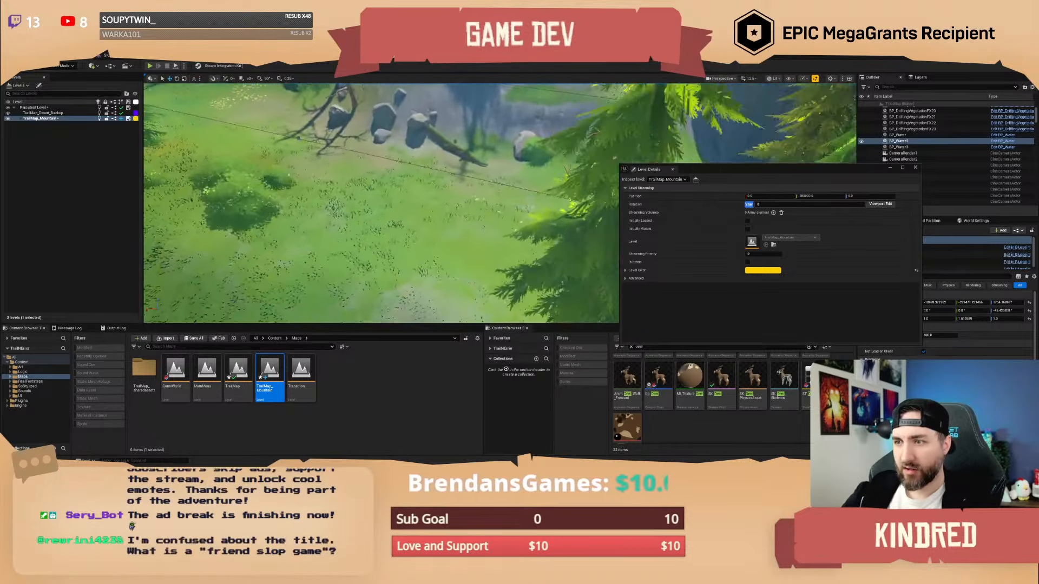
pyautogui.press('w')
pyautogui.moveTo(382, 203); pyautogui.dragTo(340, 269, button='right')
pyautogui.press('w')
pyautogui.press('w')
pyautogui.scroll(-3, 381, 203)
pyautogui.press('w')
pyautogui.scroll(10, 381, 203)
pyautogui.press('s')
pyautogui.press('s')
pyautogui.scroll(3, 381, 203)
pyautogui.press('s')
# - Set the TrailMap_Mountain level's X position to 30000, then increase it to 45000
pyautogui.click(754, 196)
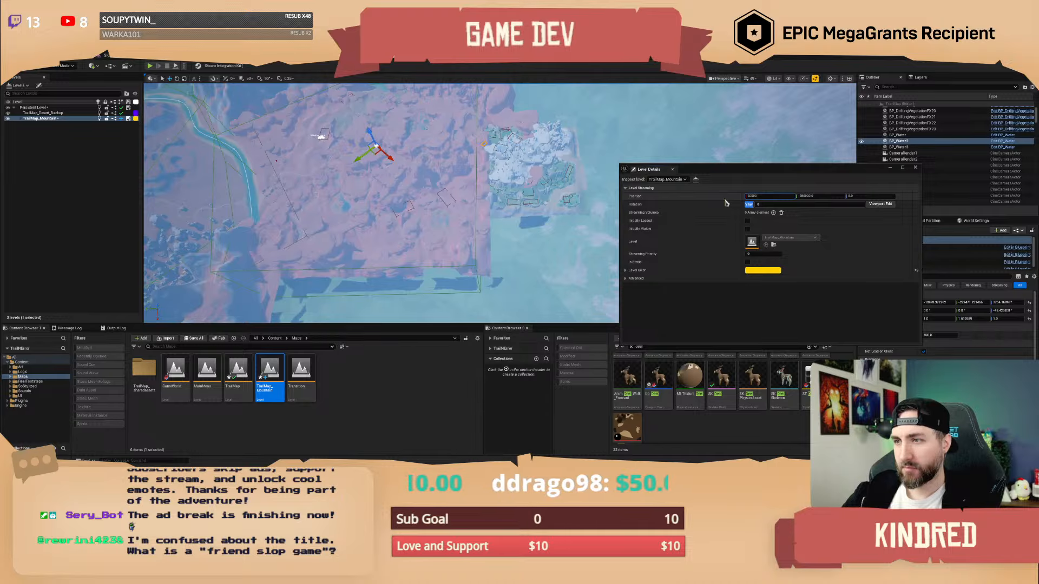
pyautogui.write('30000')
pyautogui.press('Return')
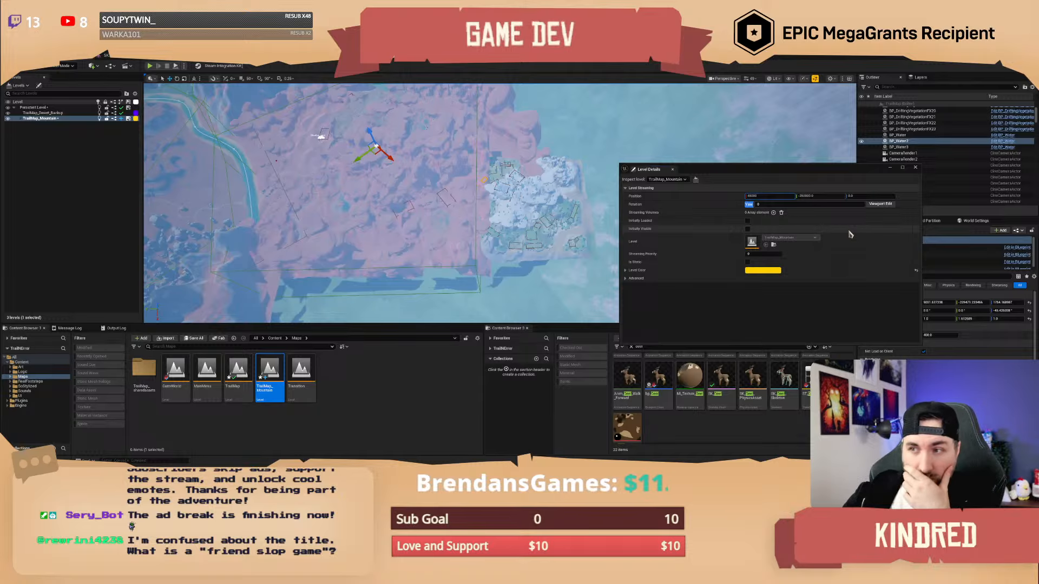
pyautogui.write('45000')
pyautogui.press('Return')
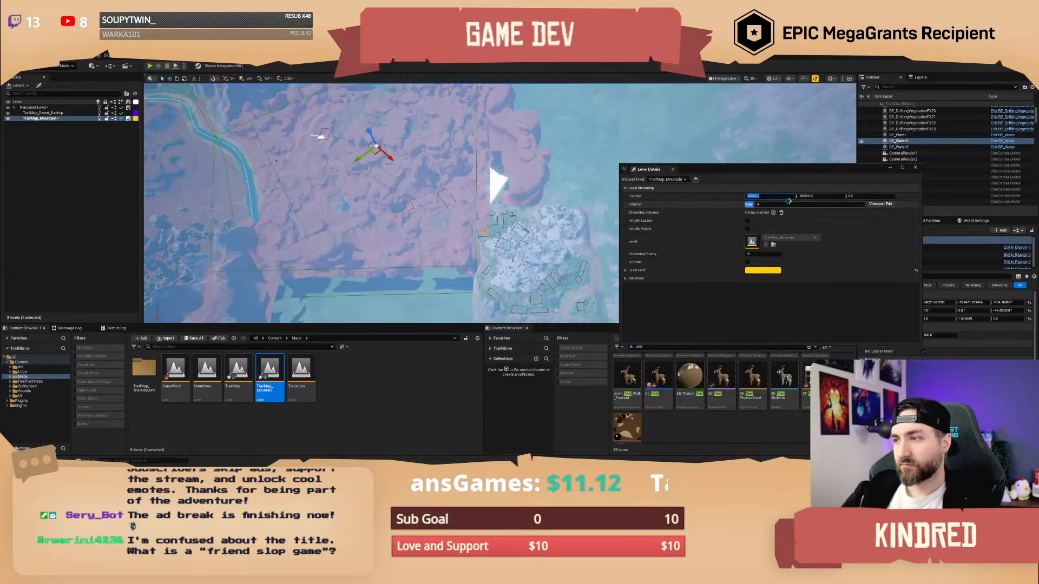
# - Adjust the TrailMap_Mountain level's Y position and check its border against the desert rocks up close
pyautogui.click(806, 197)
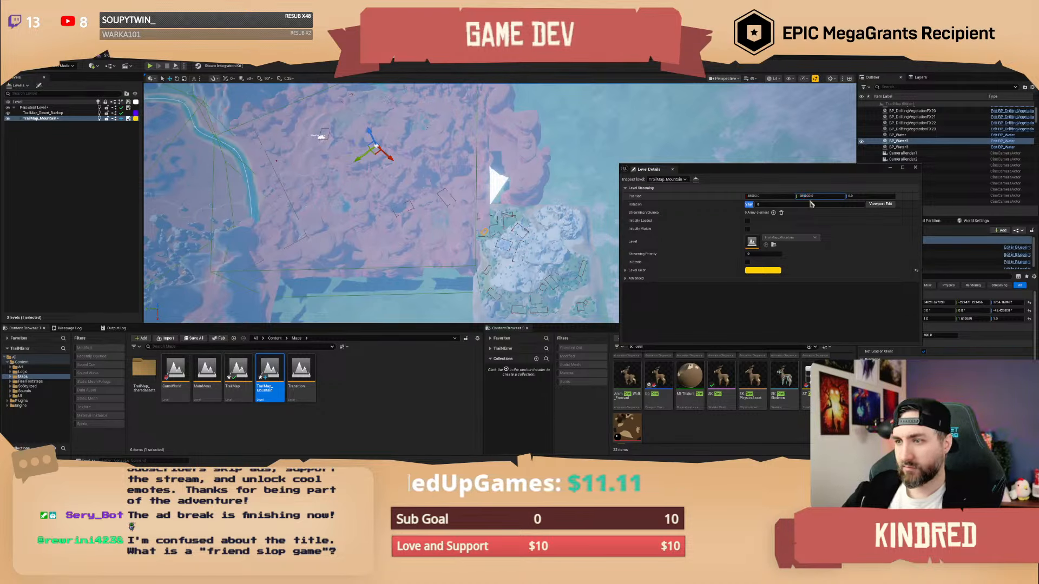
pyautogui.press('Return')
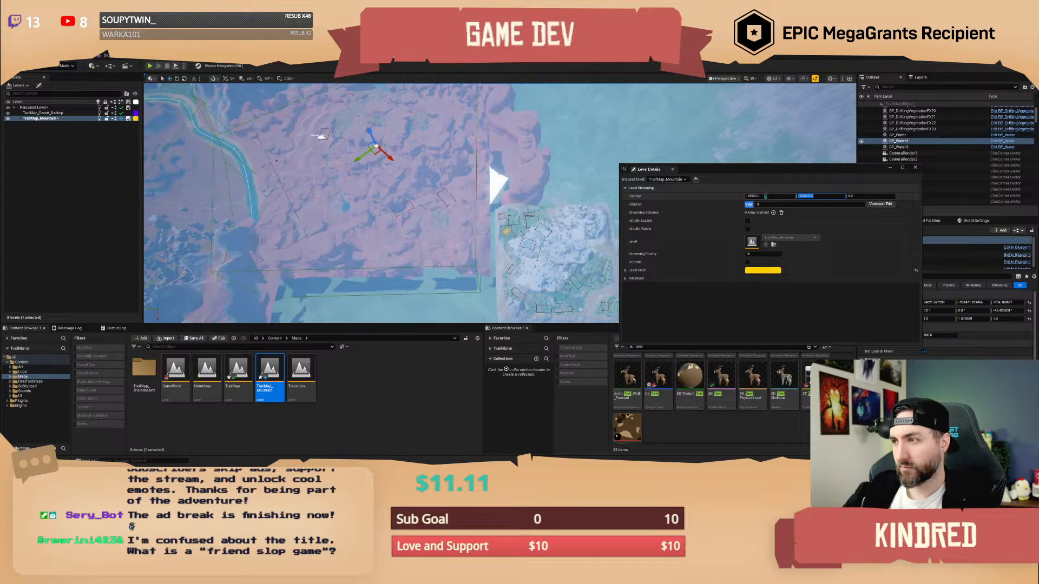
pyautogui.moveTo(541, 205); pyautogui.dragTo(592, 233, button='right')
pyautogui.press('w')
pyautogui.press('s')
pyautogui.scroll(-3, 581, 222)
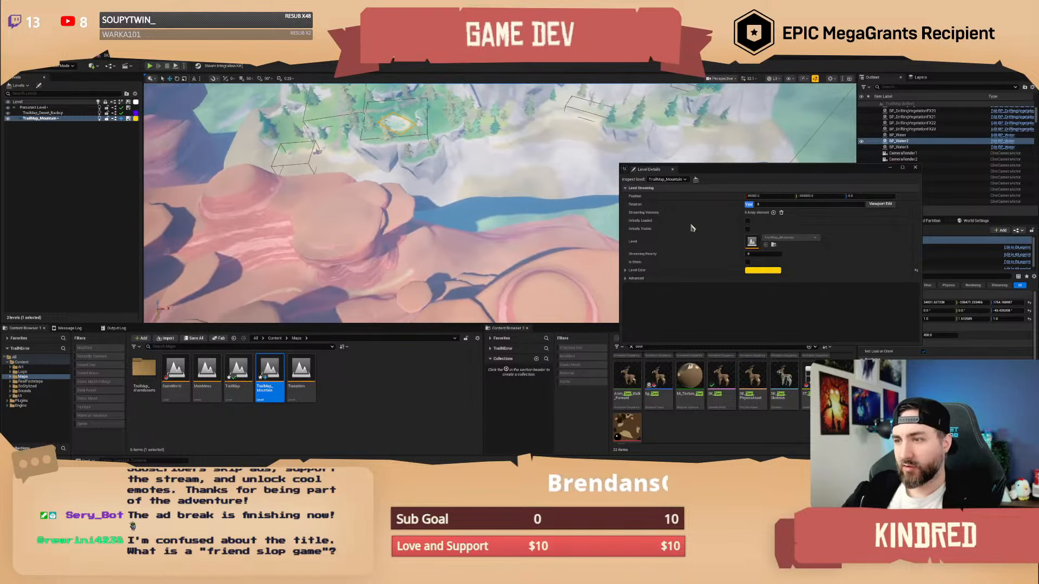
# - Fine-tune the TrailMap_Mountain level's X position against the desert edge, then close the level details
pyautogui.click(751, 197)
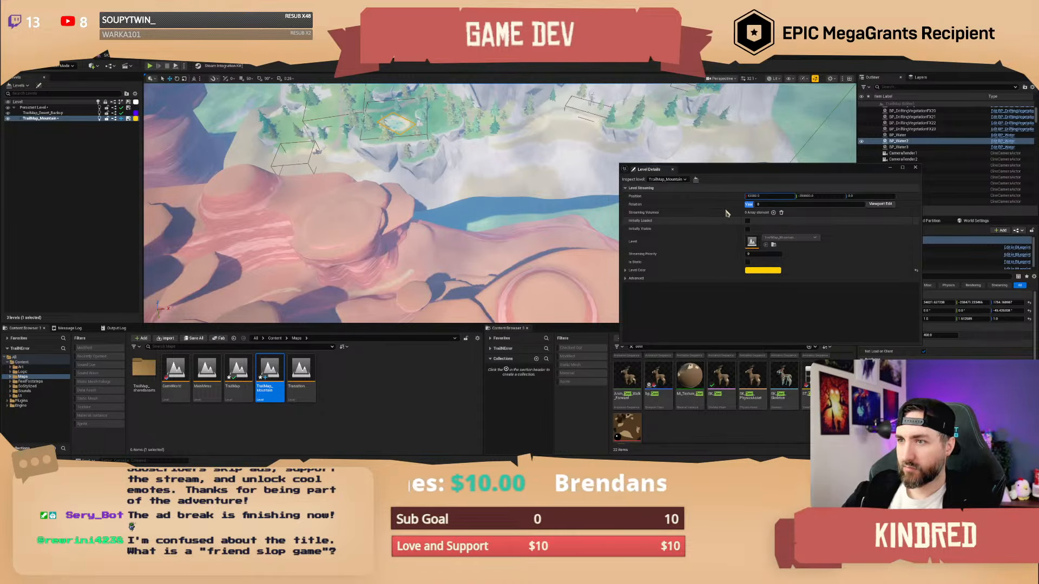
pyautogui.press('Return')
pyautogui.moveTo(568, 203); pyautogui.dragTo(617, 178, button='right')
pyautogui.moveTo(752, 196); pyautogui.dragTo(744, 199)
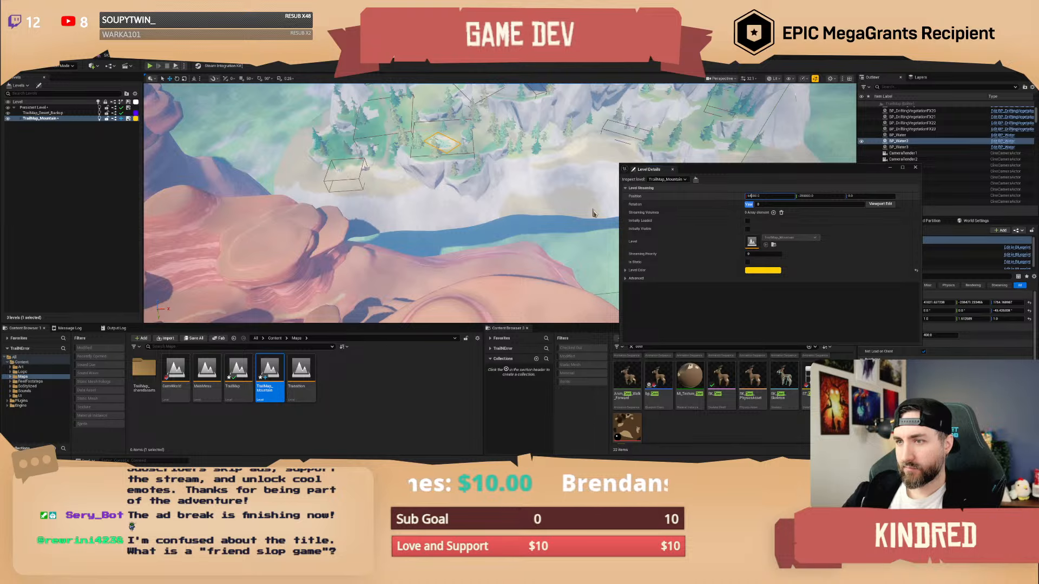
pyautogui.moveTo(528, 214); pyautogui.dragTo(495, 178, button='right')
pyautogui.scroll(-1, 489, 178)
pyautogui.scroll(-2, 490, 178)
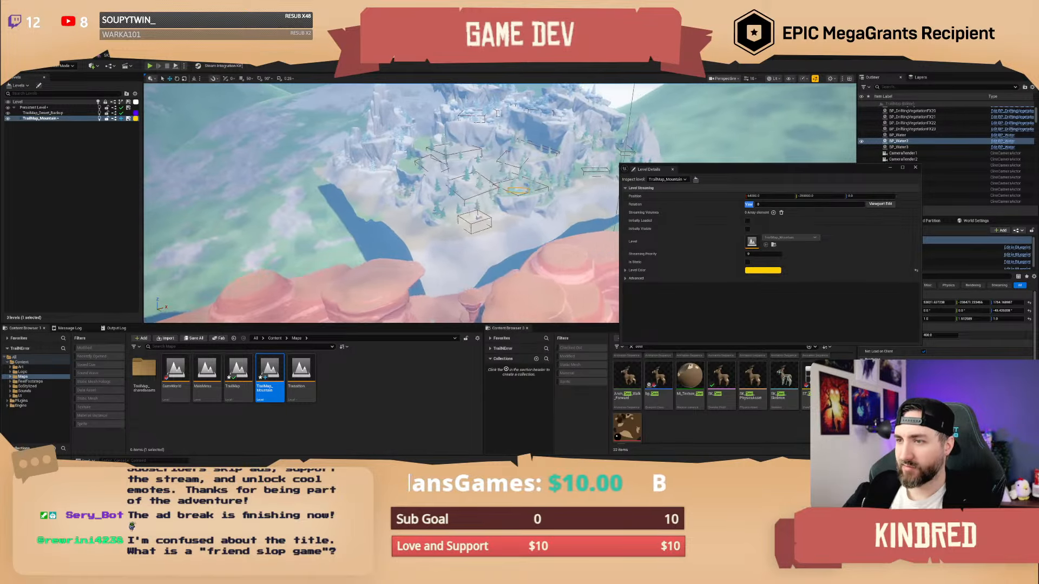
pyautogui.scroll(4, 499, 204)
pyautogui.moveTo(499, 204); pyautogui.dragTo(444, 203, button='right')
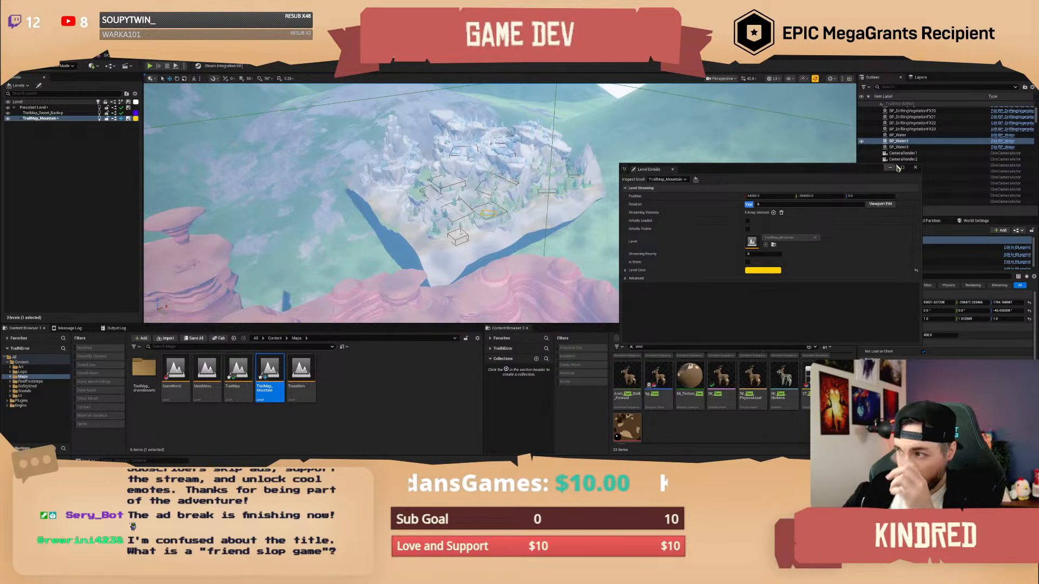
pyautogui.click(915, 167)
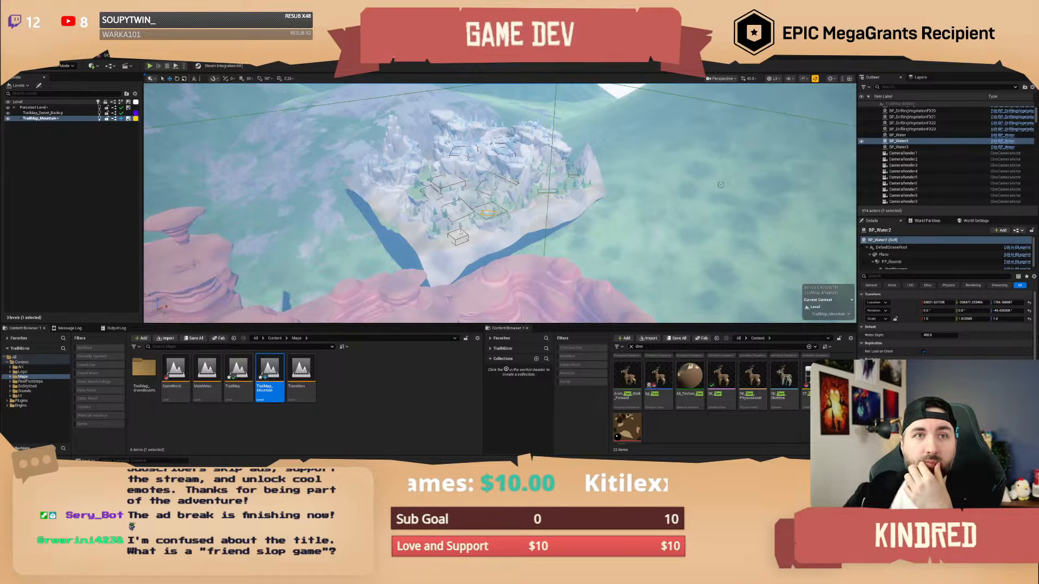
# - Fly around the relocated mountain to examine its edges and the surrounding terrain
pyautogui.press('w')
pyautogui.moveTo(537, 229); pyautogui.dragTo(450, 176, button='right')
pyautogui.scroll(-4, 537, 228)
pyautogui.press('w')
pyautogui.press('s')
pyautogui.press('d')
pyautogui.press('s')
pyautogui.press('w')
pyautogui.scroll(4, 561, 208)
pyautogui.moveTo(558, 224); pyautogui.dragTo(570, 147, button='right')
# - Select the large BP_Water plane and try shifting it horizontally relative to the relocated mountain
pyautogui.click(570, 142)
pyautogui.press('s')
pyautogui.moveTo(572, 204); pyautogui.dragTo(575, 183, button='right')
pyautogui.scroll(17, 559, 260)
pyautogui.press('s')
pyautogui.moveTo(543, 169); pyautogui.dragTo(534, 177)
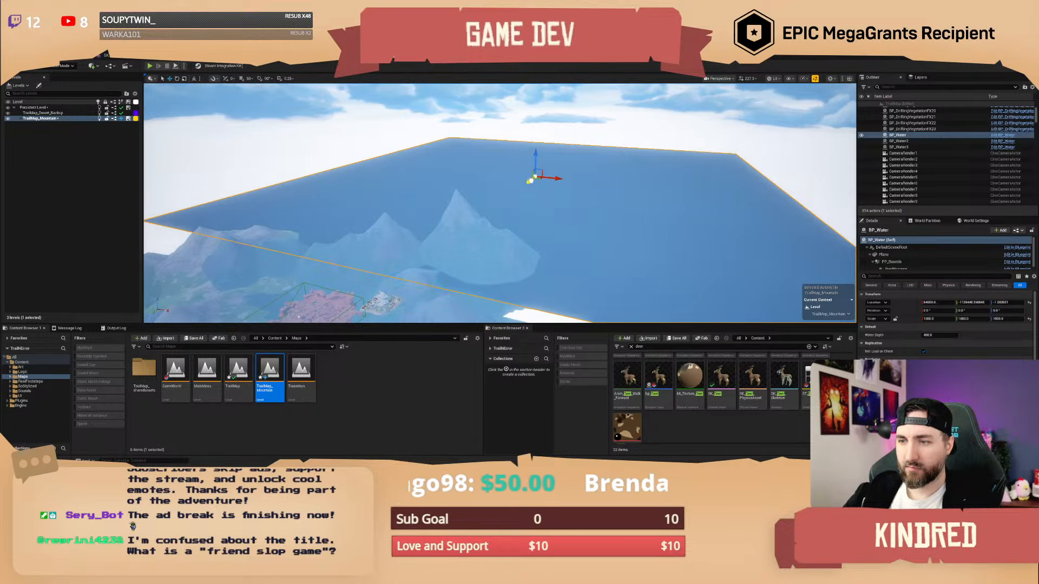
pyautogui.press('w')
pyautogui.moveTo(531, 179)
pyautogui.mouseDown(button='right')
pyautogui.moveTo(511, 217)
pyautogui.moveTo(514, 238)
pyautogui.moveTo(517, 203)
pyautogui.moveTo(528, 198)
pyautogui.mouseUp(button='right')
pyautogui.press('s')
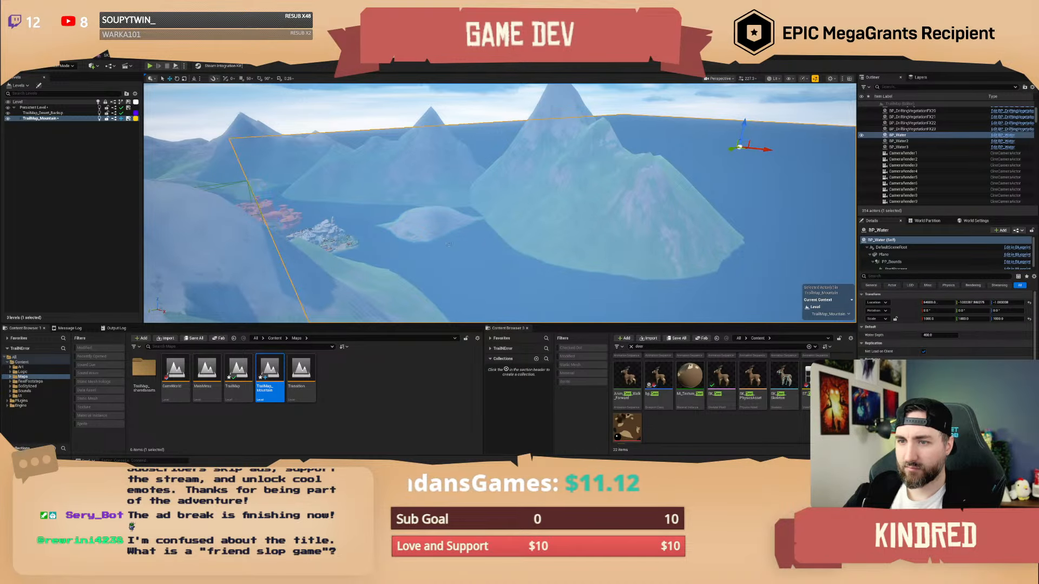
# - Examine the water's coverage around the mountain level and the distant peaks, from close up and far away
pyautogui.press('w')
pyautogui.moveTo(448, 244); pyautogui.dragTo(427, 229, button='right')
pyautogui.scroll(-3, 341, 273)
pyautogui.press('w')
pyautogui.scroll(-9, 422, 240)
pyautogui.press('w')
pyautogui.scroll(-10, 411, 262)
pyautogui.press('s')
pyautogui.scroll(18, 427, 245)
pyautogui.scroll(3, 427, 230)
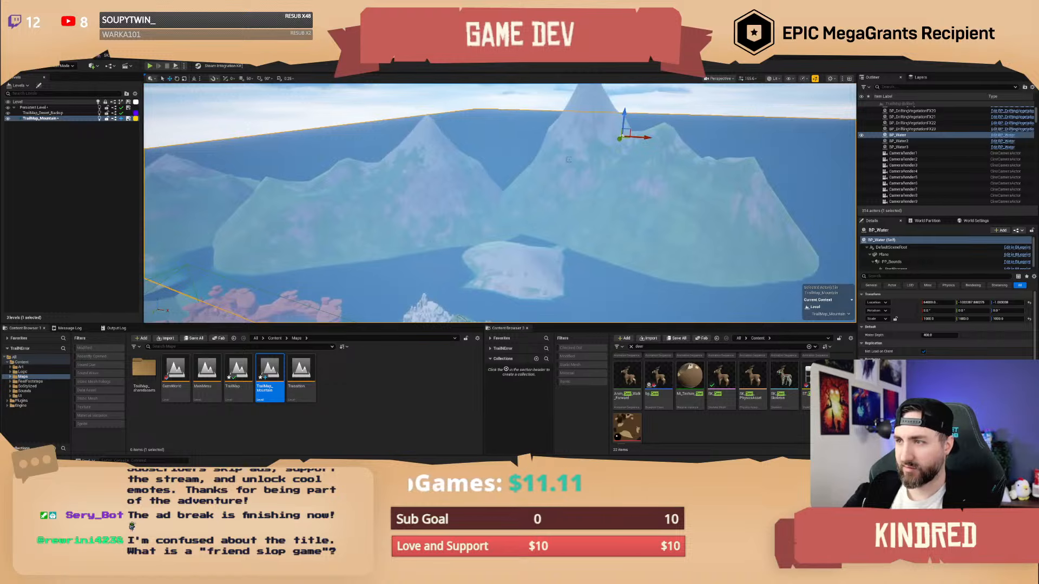
# - Try moving the BP_Water plane closer to the playable area and check the water around the mountain
pyautogui.moveTo(619, 140); pyautogui.dragTo(630, 135)
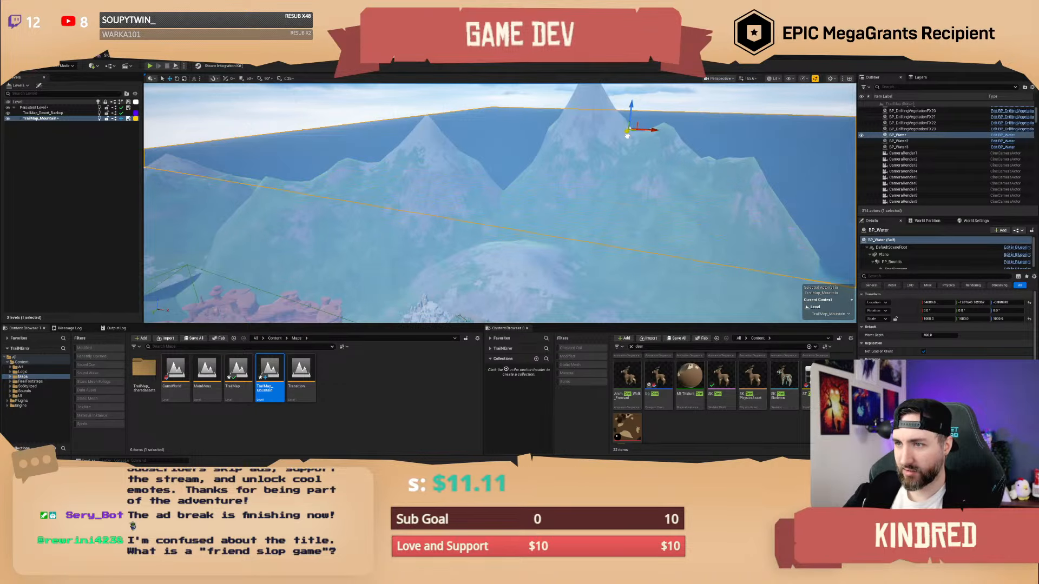
pyautogui.press('w')
pyautogui.moveTo(625, 136); pyautogui.dragTo(687, 129, button='right')
pyautogui.scroll(-5, 625, 135)
pyautogui.press('w')
pyautogui.scroll(-7, 674, 138)
pyautogui.press('w')
# - Delete the large BP_Water plane
pyautogui.press('s')
pyautogui.press('w')
pyautogui.scroll(2, 711, 146)
pyautogui.press('s')
pyautogui.scroll(11, 671, 138)
pyautogui.press('Delete')
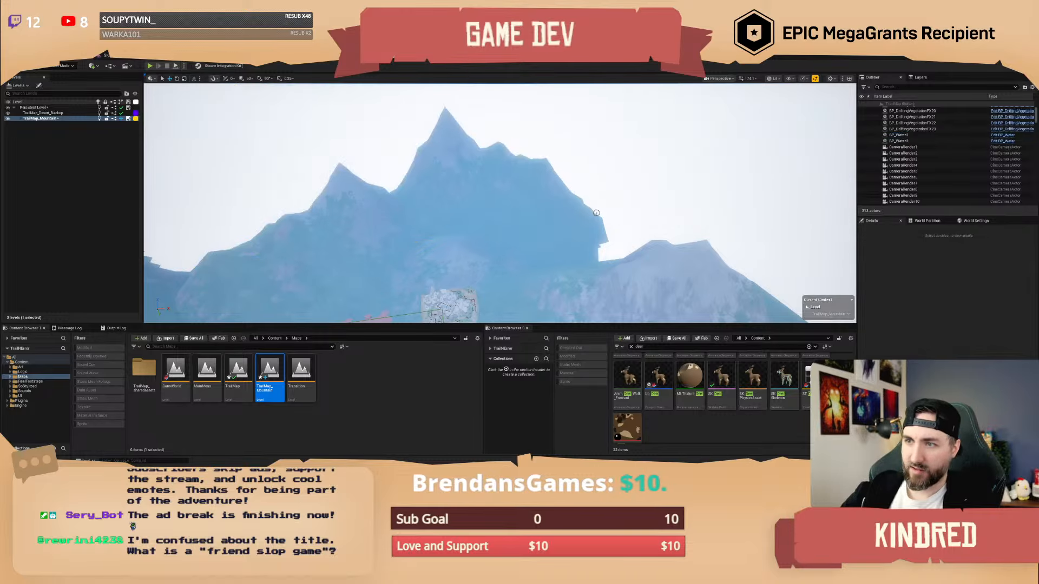
# - Duplicate the SM_Mountain02 backdrop mountain and place the copy beside it to fill the open skyline
pyautogui.click(572, 213)
pyautogui.moveTo(572, 213); pyautogui.dragTo(601, 227, button='right')
pyautogui.press('w')
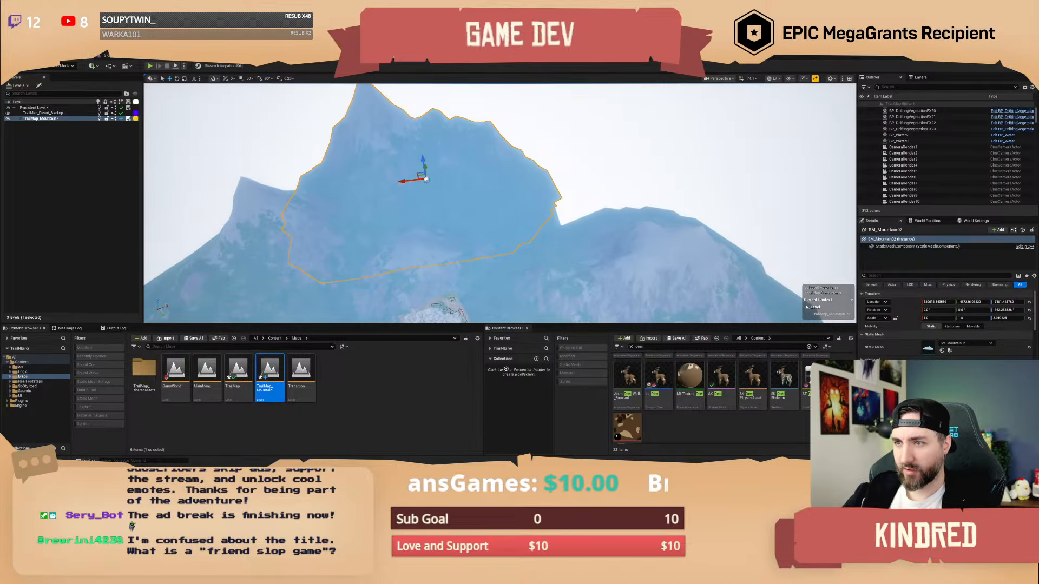
pyautogui.keyDown('alt'); pyautogui.moveTo(423, 176); pyautogui.dragTo(526, 214); pyautogui.keyUp('alt')
pyautogui.press('e')
pyautogui.press('w')
pyautogui.press('Escape')
# - Fly down to the snowy trees and grassy forest ledges to examine the scenery against the backdrop mountains
pyautogui.moveTo(526, 214); pyautogui.dragTo(578, 226, button='right')
pyautogui.press('w')
pyautogui.scroll(-3, 441, 254)
pyautogui.press('w')
pyautogui.scroll(-5, 449, 246)
pyautogui.press('w')
pyautogui.scroll(-4, 470, 244)
pyautogui.press('w')
pyautogui.scroll(2, 546, 235)
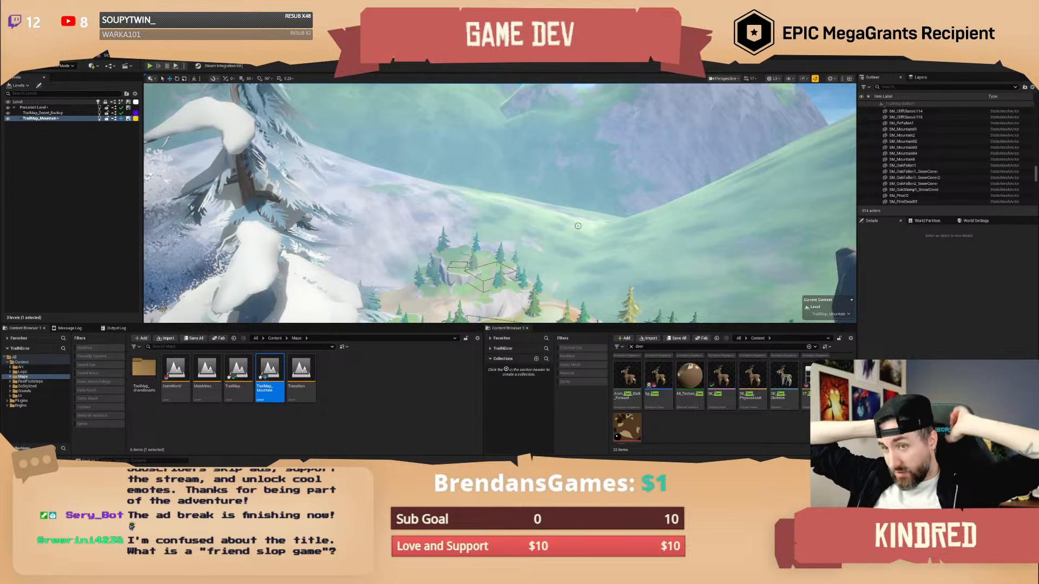
pyautogui.press('g')
pyautogui.moveTo(589, 234); pyautogui.dragTo(585, 253, button='right')
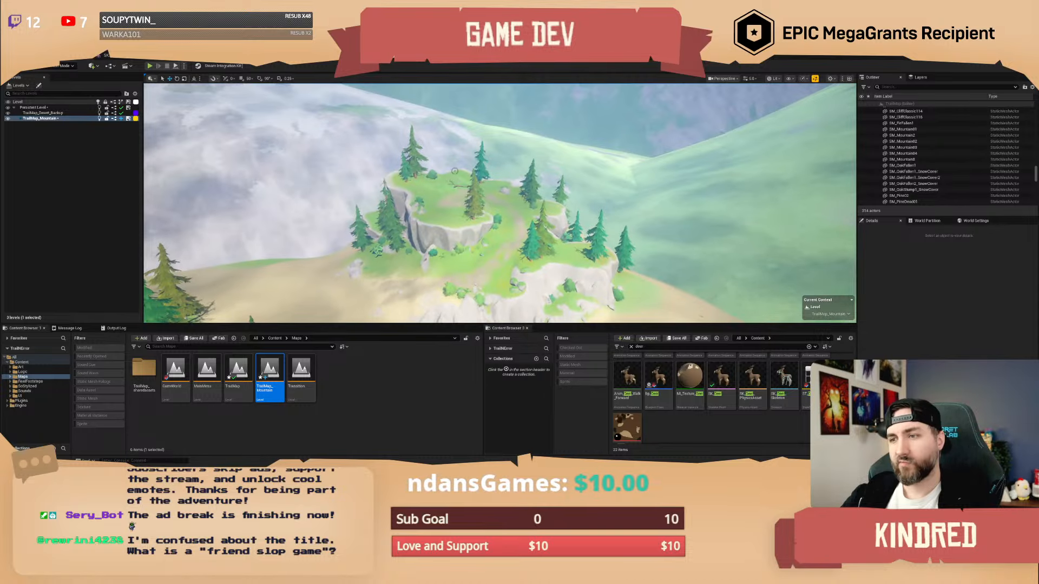
# - Fly out above the desert and snowy mountain and save the TrailMap_Mountain level
pyautogui.press('w')
pyautogui.moveTo(500, 203); pyautogui.dragTo(358, 243, button='right')
pyautogui.scroll(4, 500, 203)
pyautogui.press('s')
pyautogui.scroll(4, 499, 202)
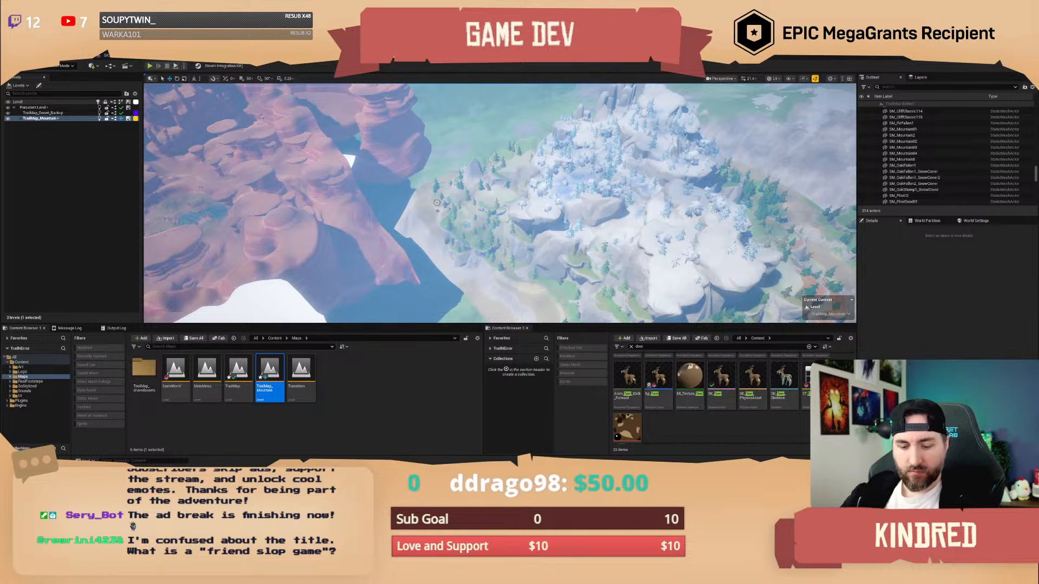
pyautogui.hotkey('ctrl', 's')
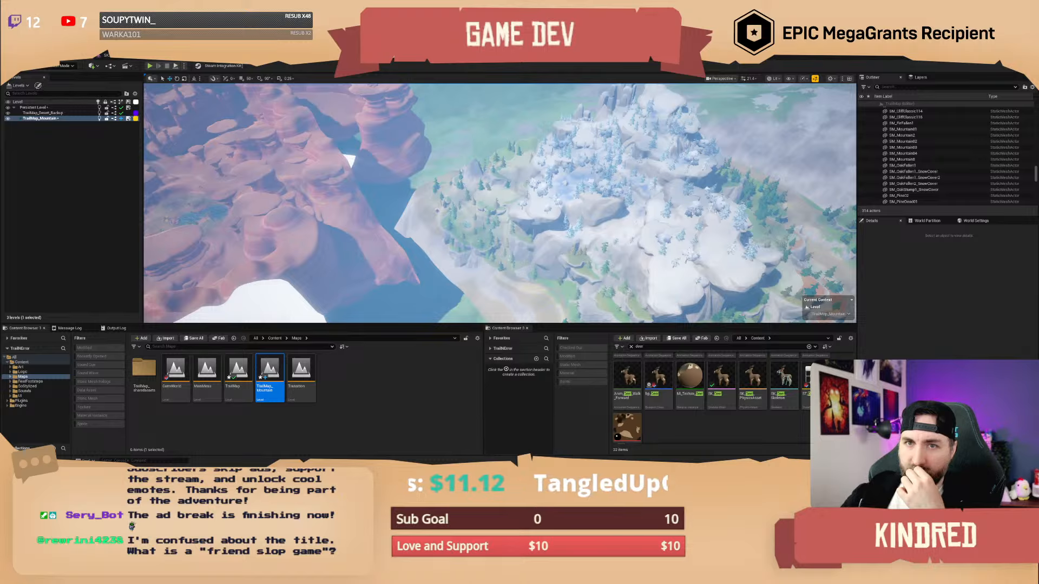
# - Check the streaming position in the level details of TrailMap_Mountain and close them
pyautogui.click(38, 85)
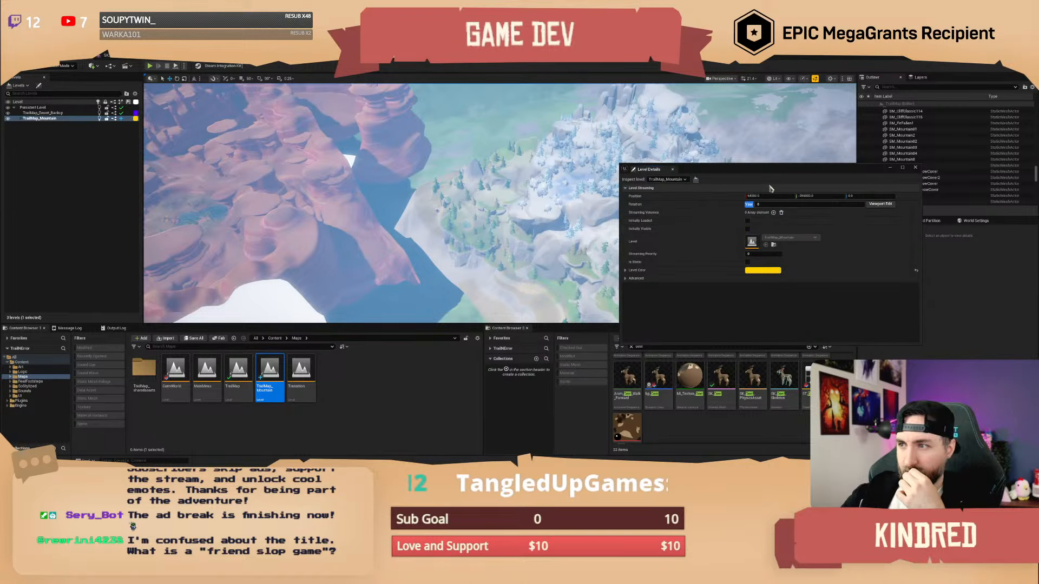
pyautogui.moveTo(769, 171); pyautogui.dragTo(750, 173)
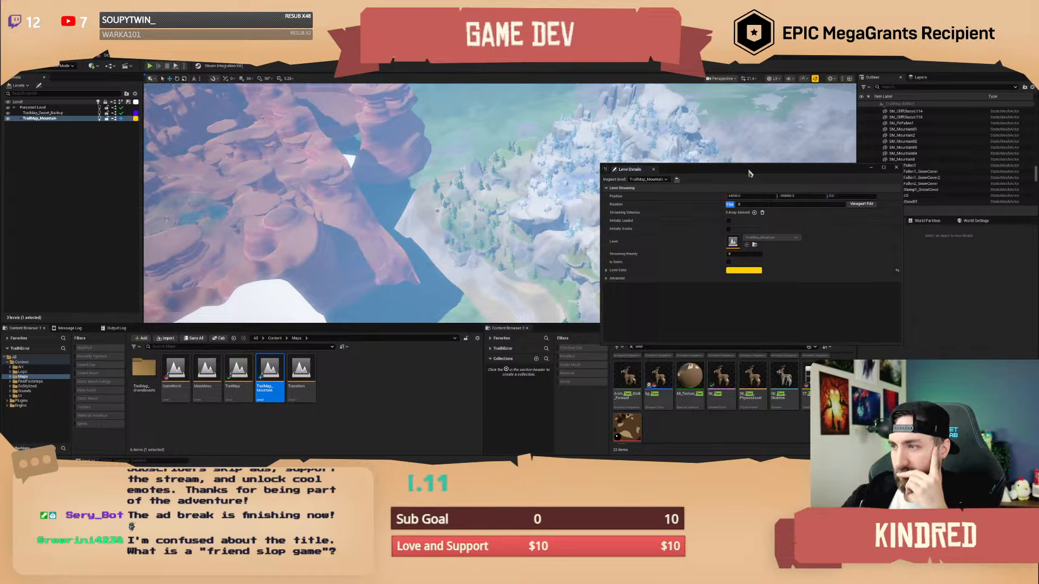
pyautogui.moveTo(749, 173); pyautogui.dragTo(733, 174)
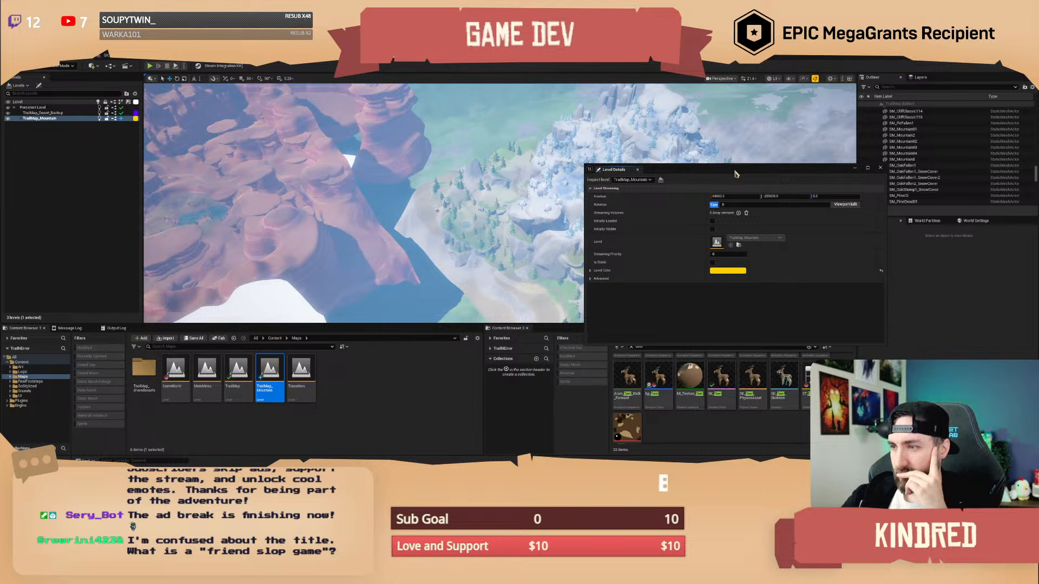
pyautogui.click(880, 168)
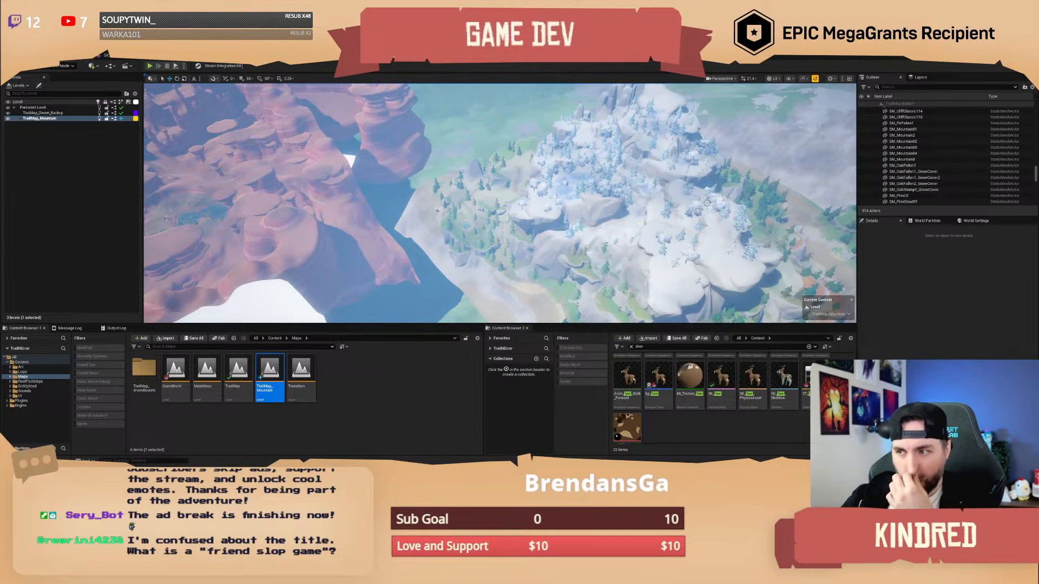
# - Select the mountain level's actors from the first BP_DriftingVegetationFX through BP_Water3
pyautogui.moveTo(550, 244); pyautogui.dragTo(568, 227, button='right')
pyautogui.click(550, 243)
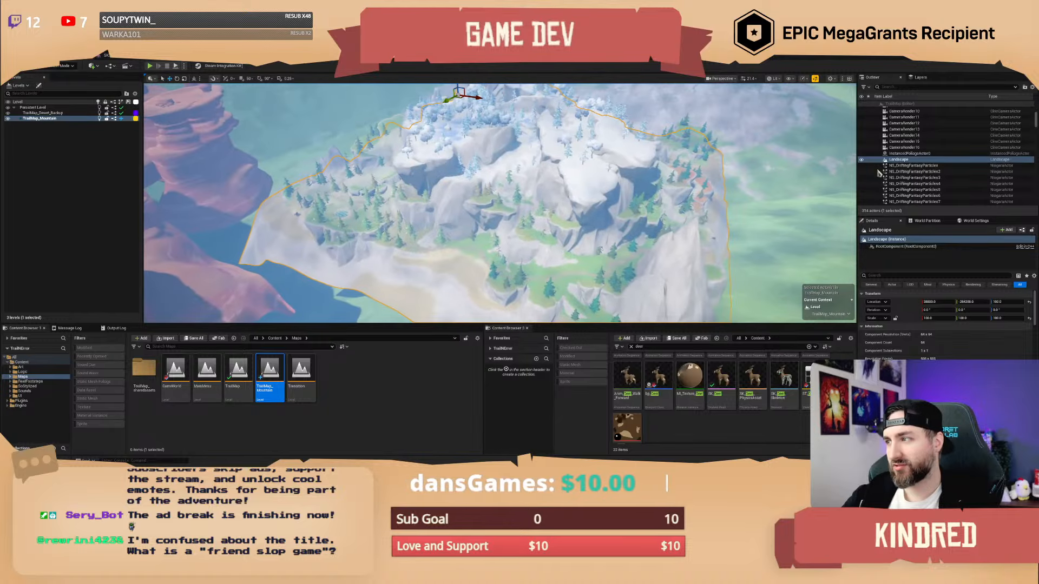
pyautogui.scroll(7, 913, 157)
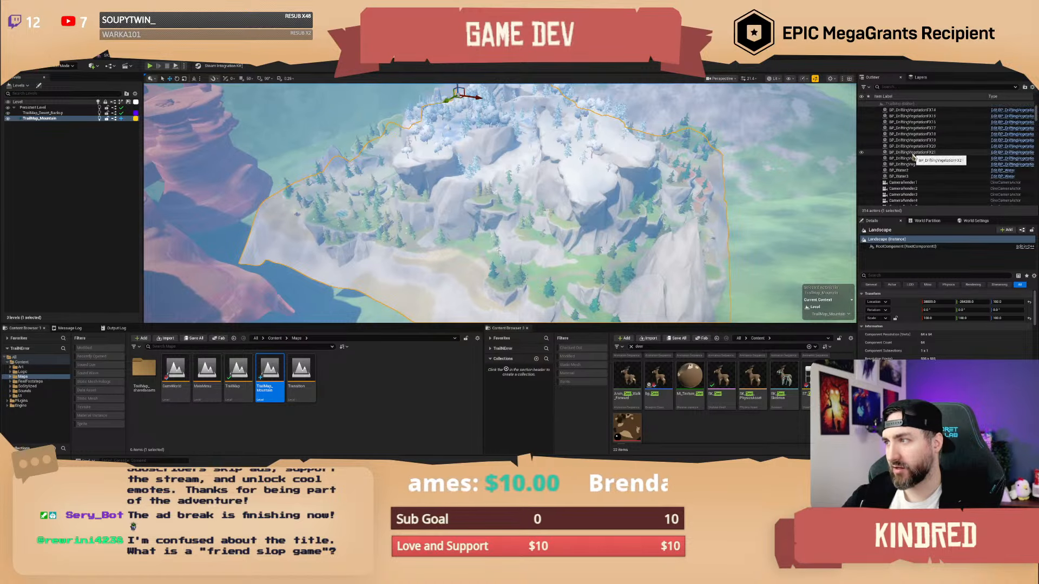
pyautogui.scroll(5, 913, 157)
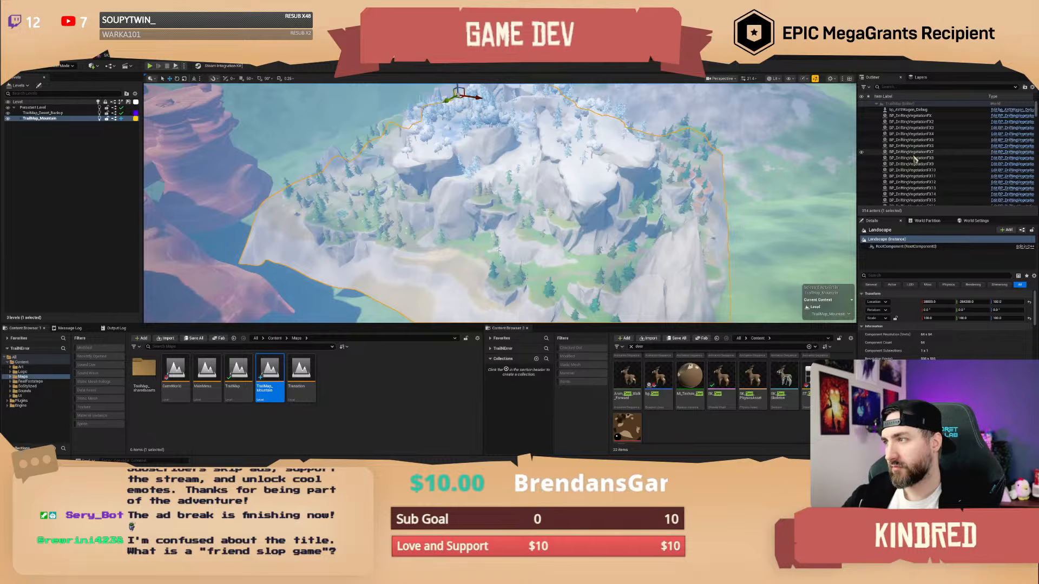
pyautogui.click(922, 117)
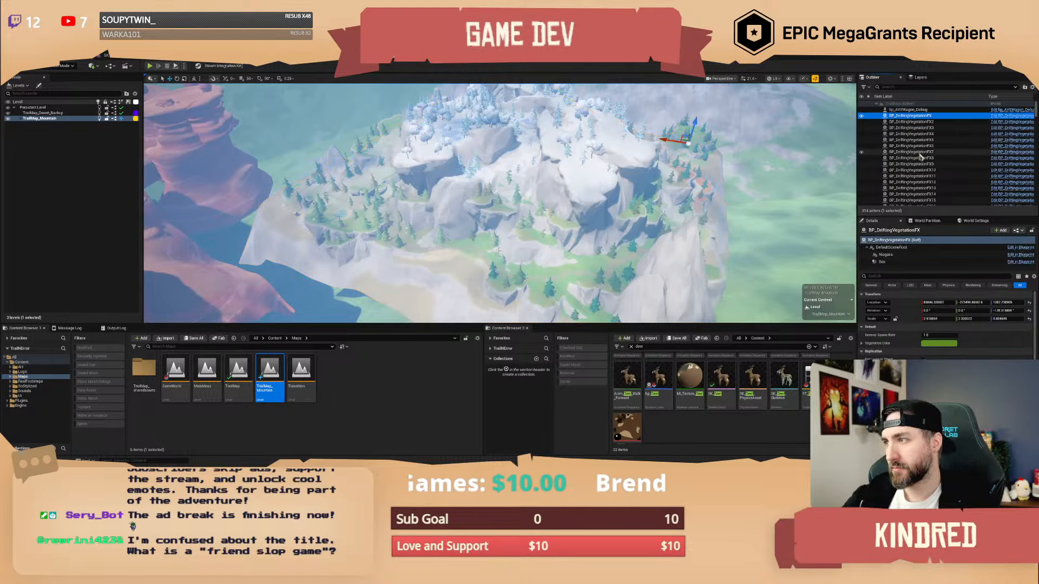
pyautogui.scroll(-4, 918, 158)
pyautogui.scroll(-3, 917, 158)
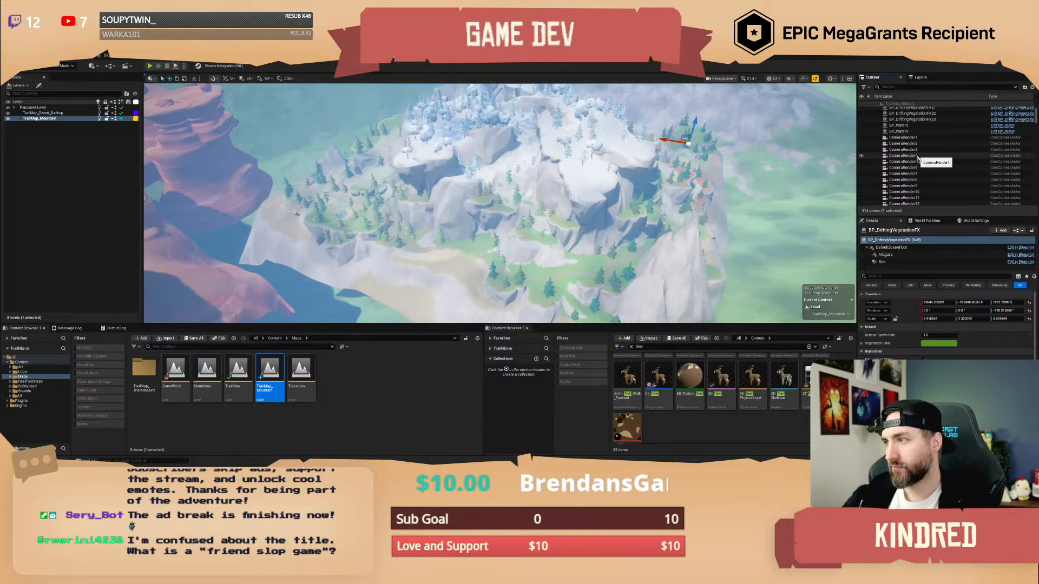
pyautogui.scroll(1, 918, 158)
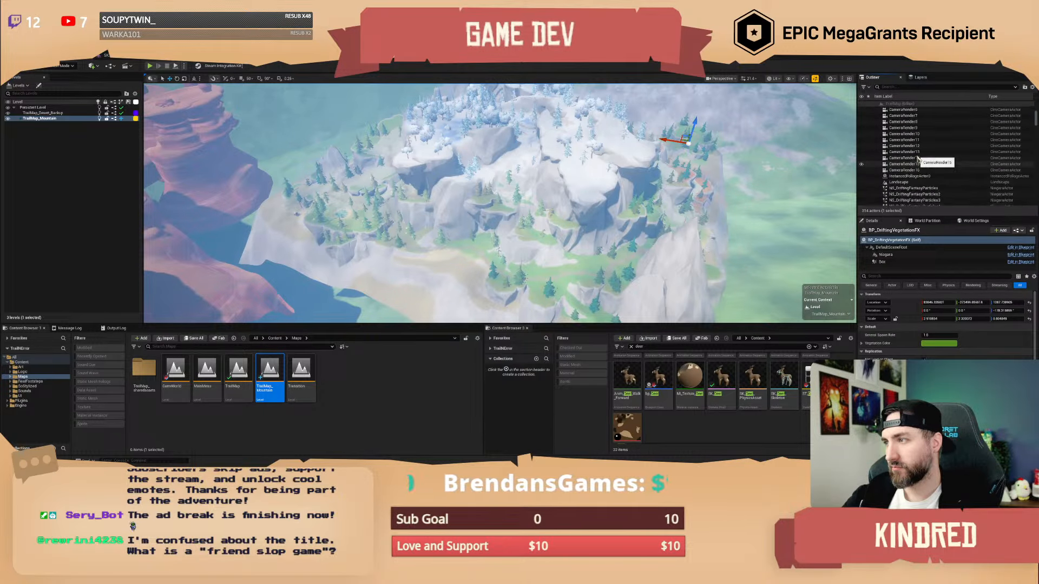
pyautogui.scroll(2, 918, 159)
pyautogui.keyDown('shift'); pyautogui.click(918, 158); pyautogui.keyUp('shift')
pyautogui.scroll(-4, 918, 160)
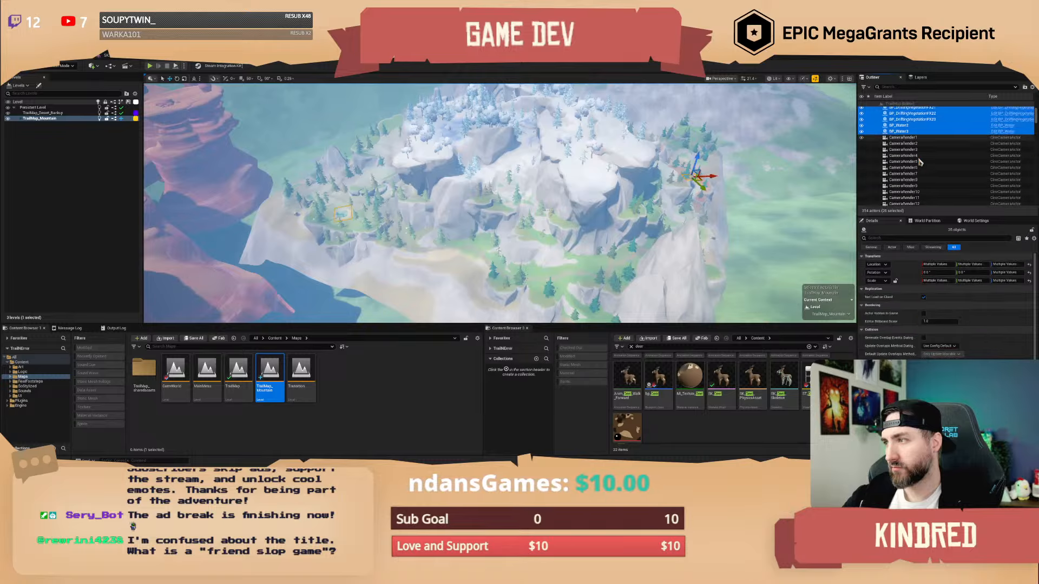
pyautogui.scroll(-2, 918, 160)
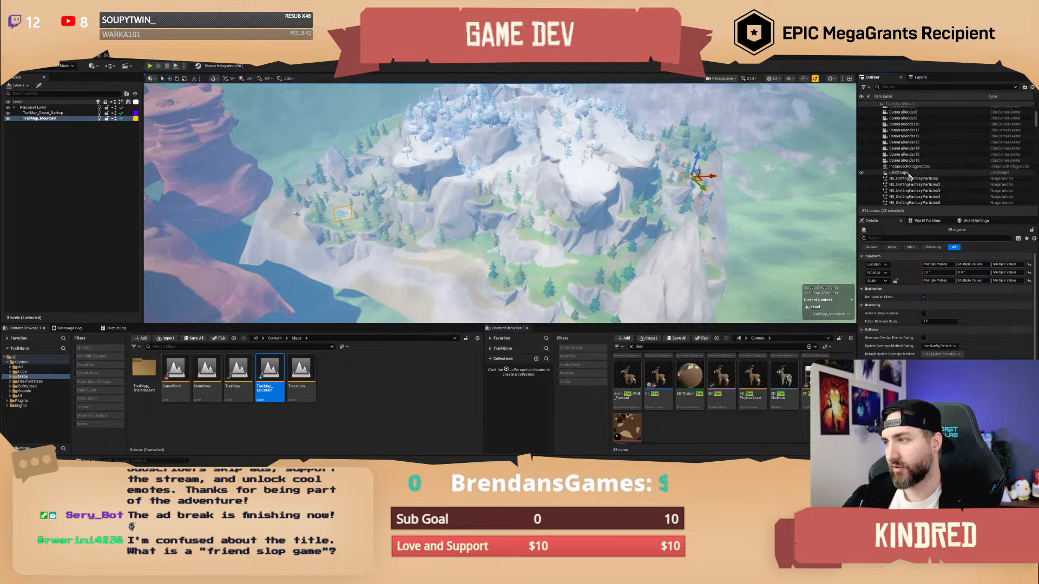
# - Add the Landscape, both point lights and the NS_WaterfallSplash effect to the selection
pyautogui.keyDown('ctrl'); pyautogui.click(908, 172); pyautogui.keyUp('ctrl')
pyautogui.scroll(-6, 922, 182)
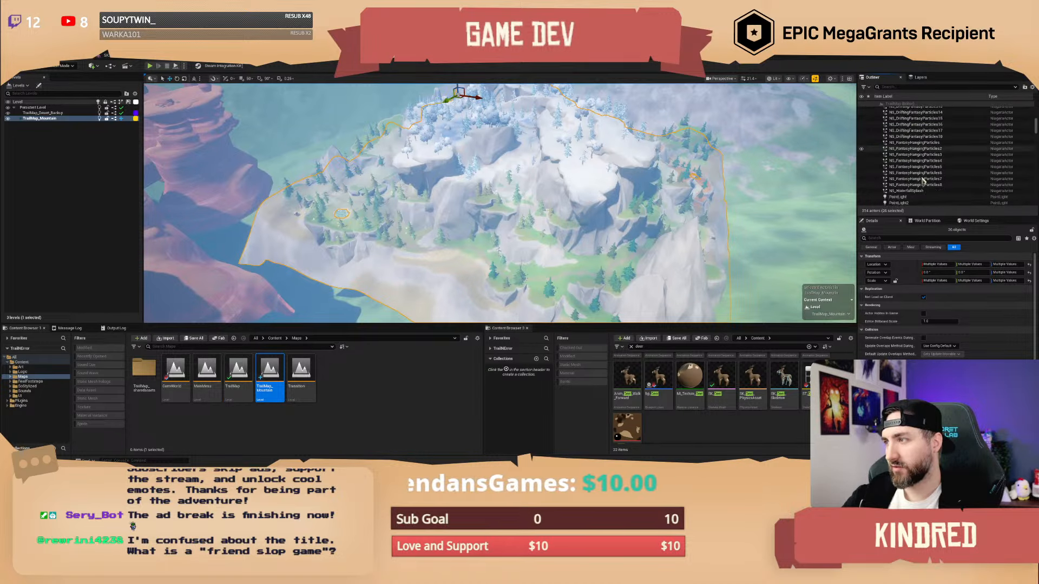
pyautogui.scroll(-3, 919, 180)
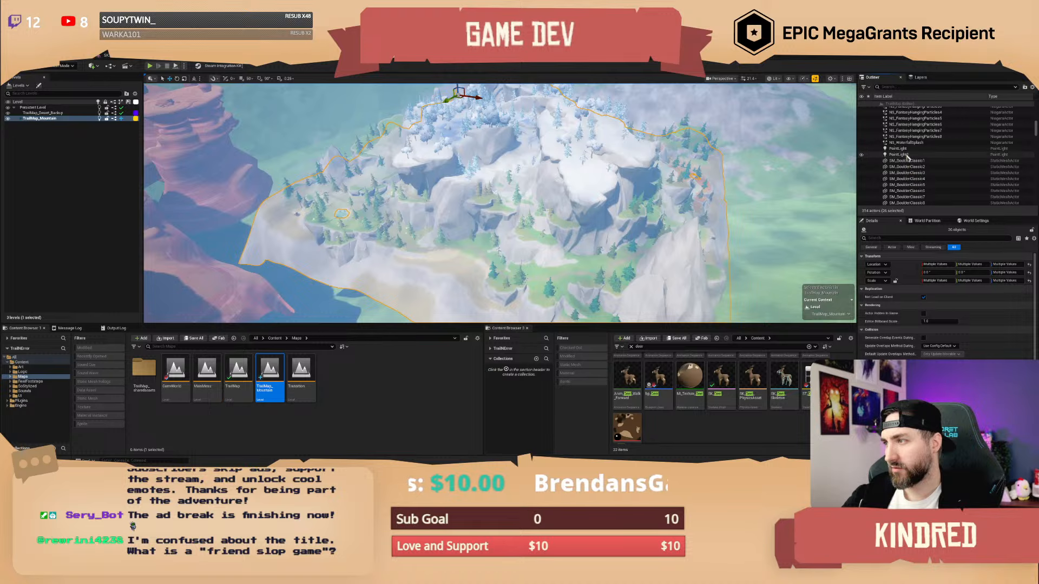
pyautogui.keyDown('ctrl'); pyautogui.click(907, 149); pyautogui.keyUp('ctrl')
pyautogui.scroll(2, 909, 157)
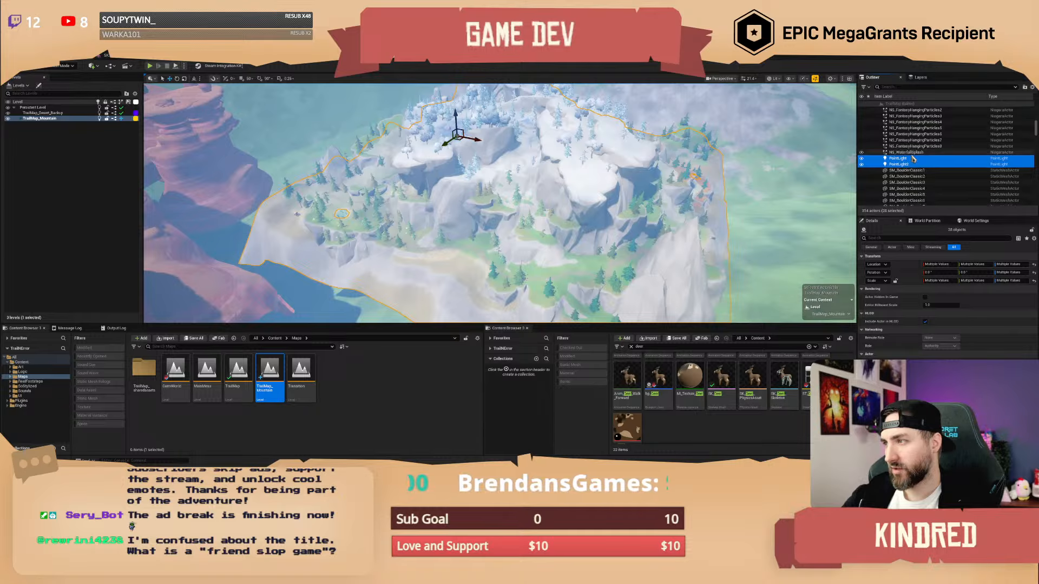
pyautogui.keyDown('ctrl'); pyautogui.click(913, 180); pyautogui.keyUp('ctrl')
pyautogui.scroll(7, 914, 179)
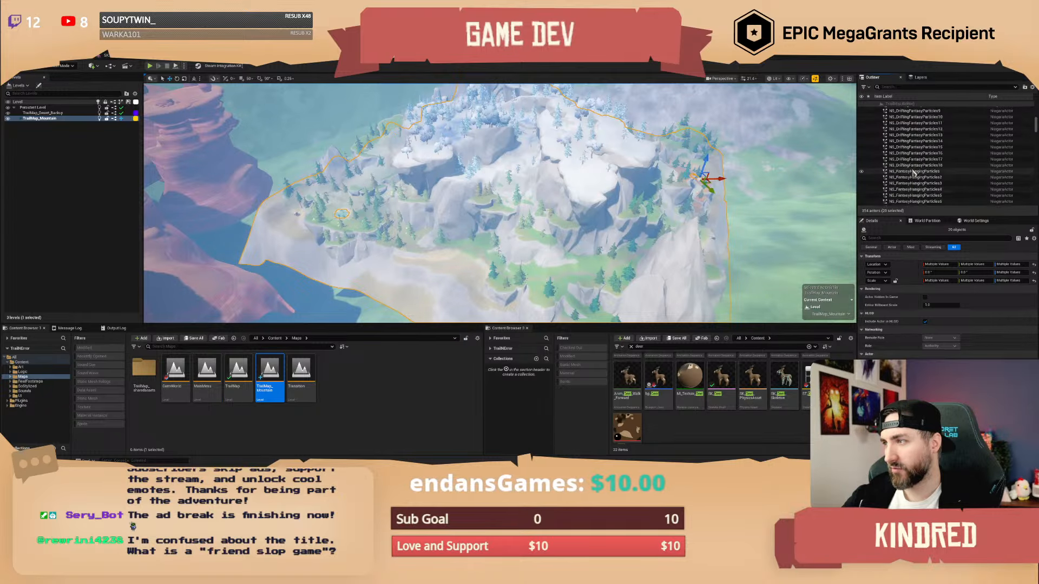
# - Extend the selection with all NS_DriftingFantasyParticles and NS_FantasyHangingParticles effects
pyautogui.keyDown('ctrl'); pyautogui.click(906, 150); pyautogui.keyUp('ctrl')
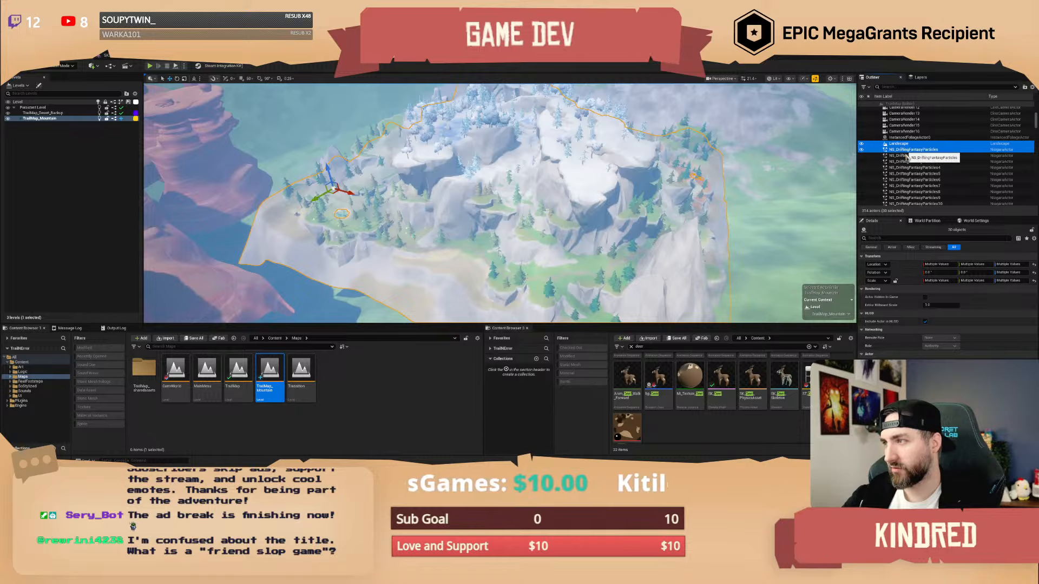
pyautogui.scroll(-5, 906, 162)
pyautogui.scroll(-2, 906, 168)
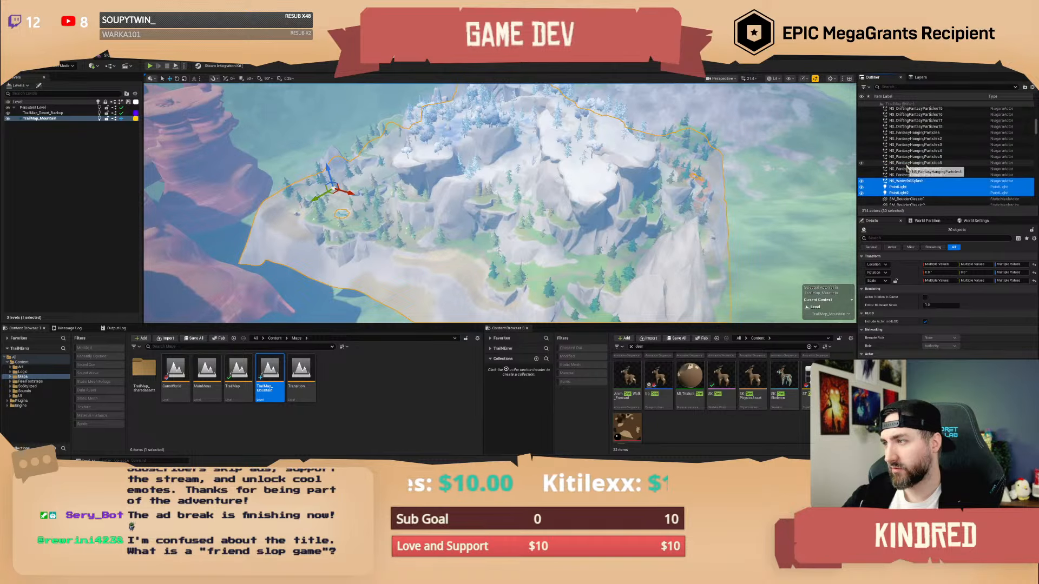
pyautogui.keyDown('shift'); pyautogui.click(912, 174); pyautogui.keyUp('shift')
pyautogui.scroll(-4, 912, 171)
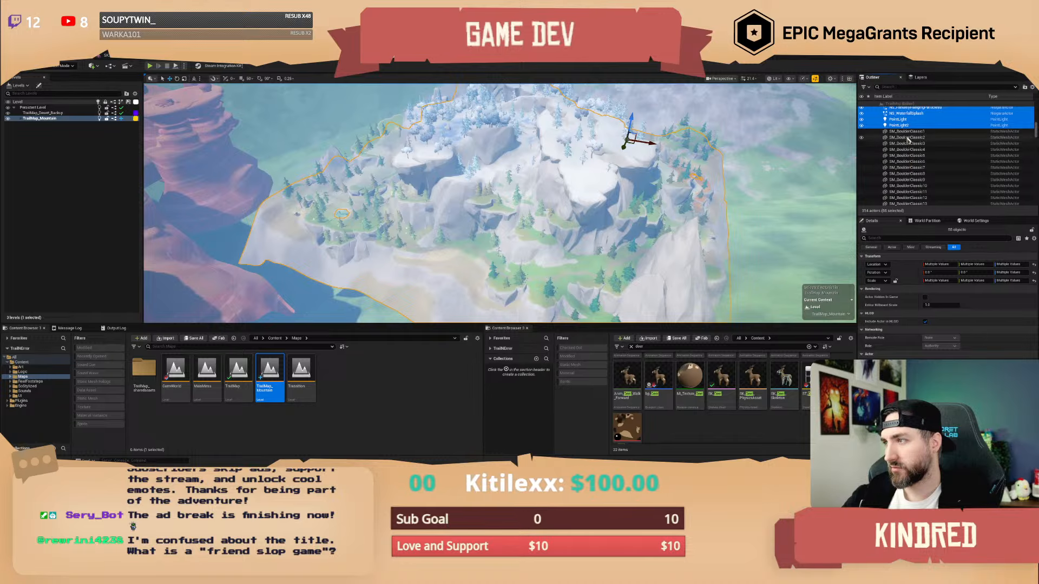
# - Extend the selection with the static meshes from the SM_BoulderClassic group through SM_Waterfall and frame it
pyautogui.keyDown('ctrl'); pyautogui.click(908, 139); pyautogui.keyUp('ctrl')
pyautogui.scroll(-8, 912, 156)
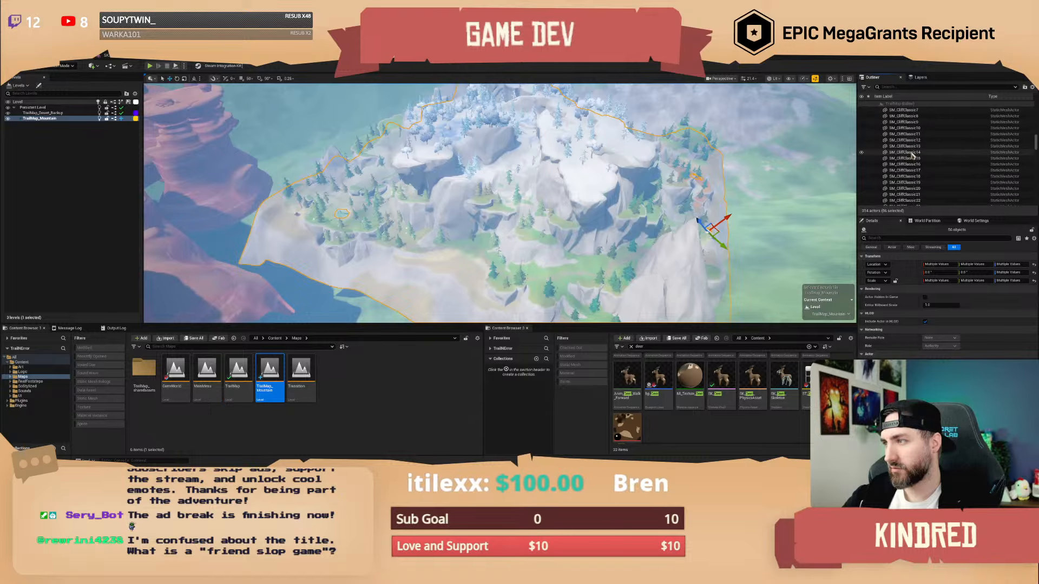
pyautogui.scroll(-6, 921, 167)
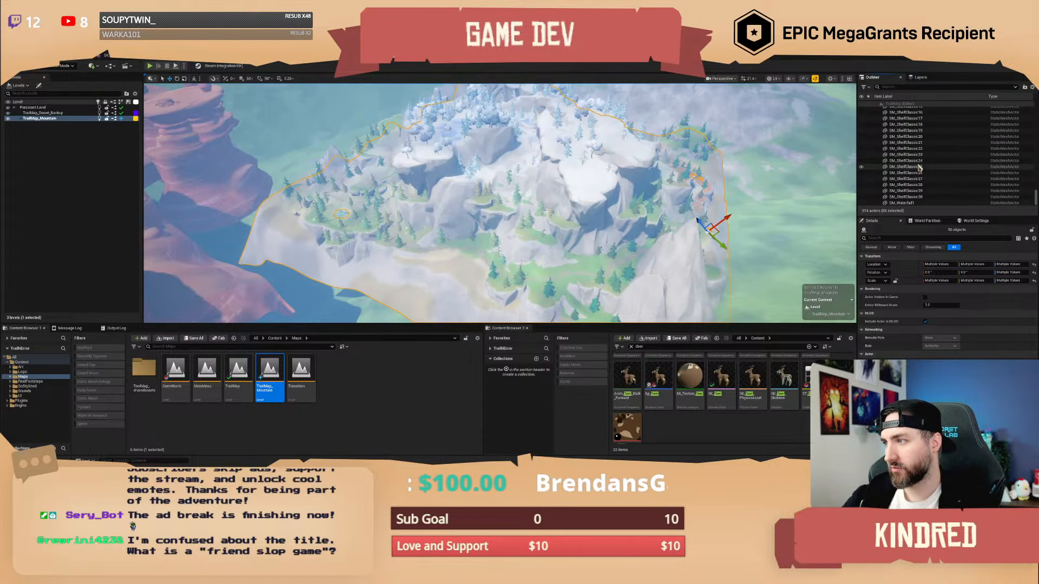
pyautogui.keyDown('shift'); pyautogui.click(915, 203); pyautogui.keyUp('shift')
pyautogui.press('f')
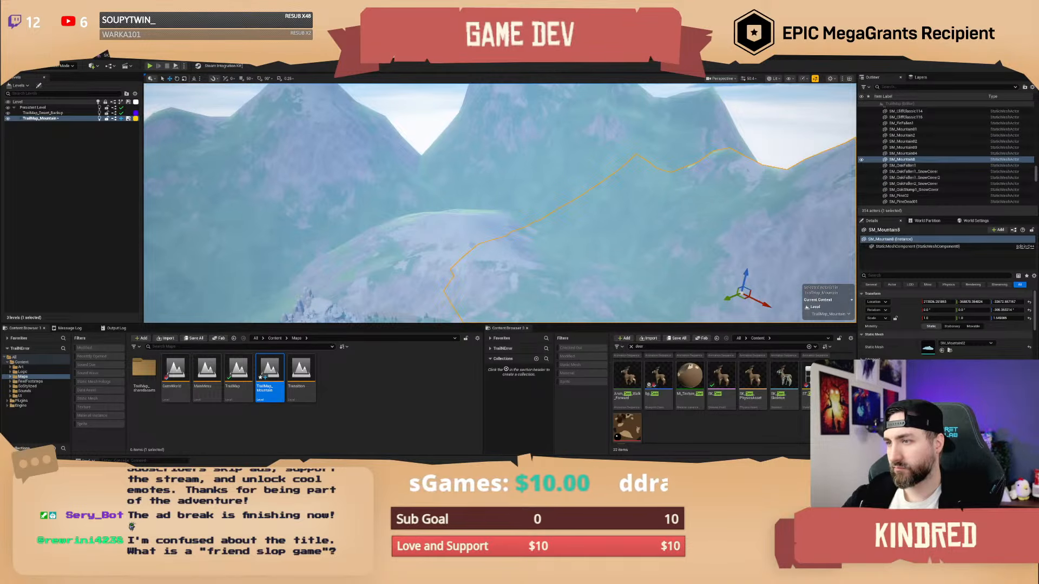
# - Frame SM_Mountain8 and the backdrop mountain beside it to examine them, and clear the selection
pyautogui.moveTo(499, 203); pyautogui.dragTo(356, 313, button='right')
pyautogui.moveTo(653, 194); pyautogui.dragTo(683, 207, button='right')
pyautogui.press('w')
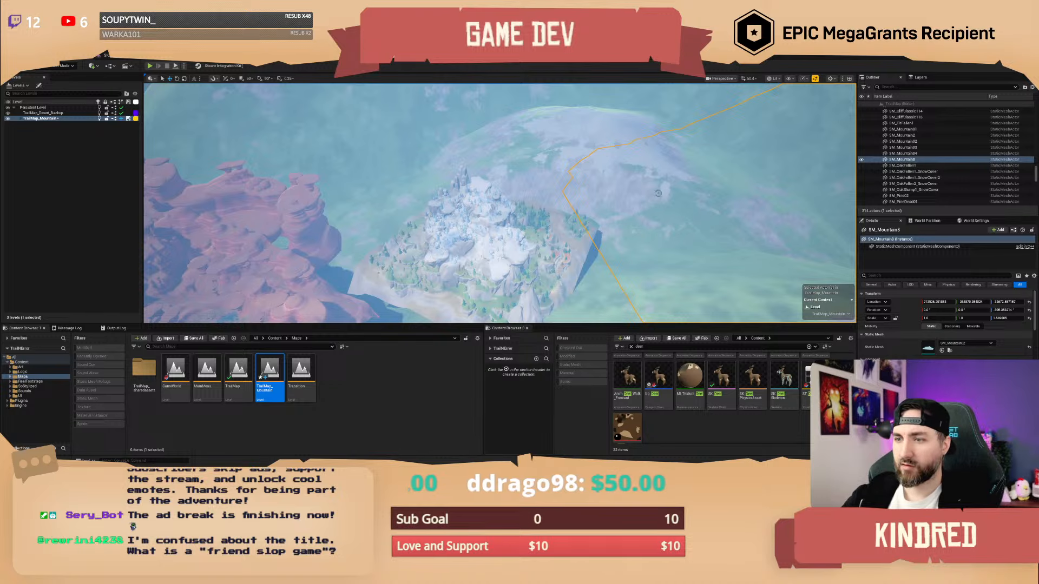
pyautogui.keyDown('ctrl'); pyautogui.click(783, 150); pyautogui.keyUp('ctrl')
pyautogui.press('f')
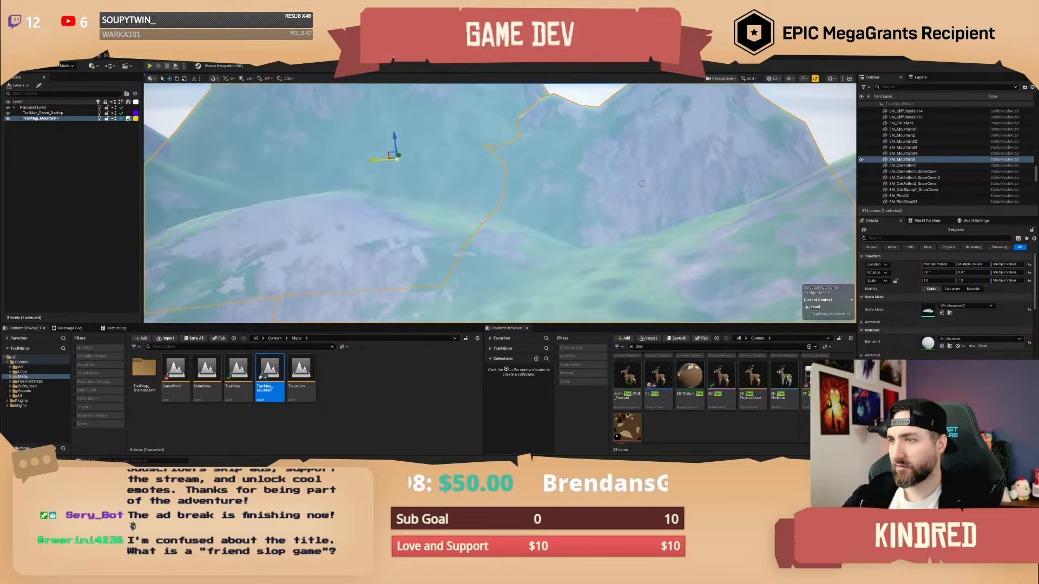
pyautogui.press('Escape')
# - Select every mountain level actor from the first BP_DriftingVegetationFX through SM_Waterfall
pyautogui.moveTo(498, 203); pyautogui.dragTo(484, 235, button='right')
pyautogui.click(577, 232)
pyautogui.scroll(10, 928, 158)
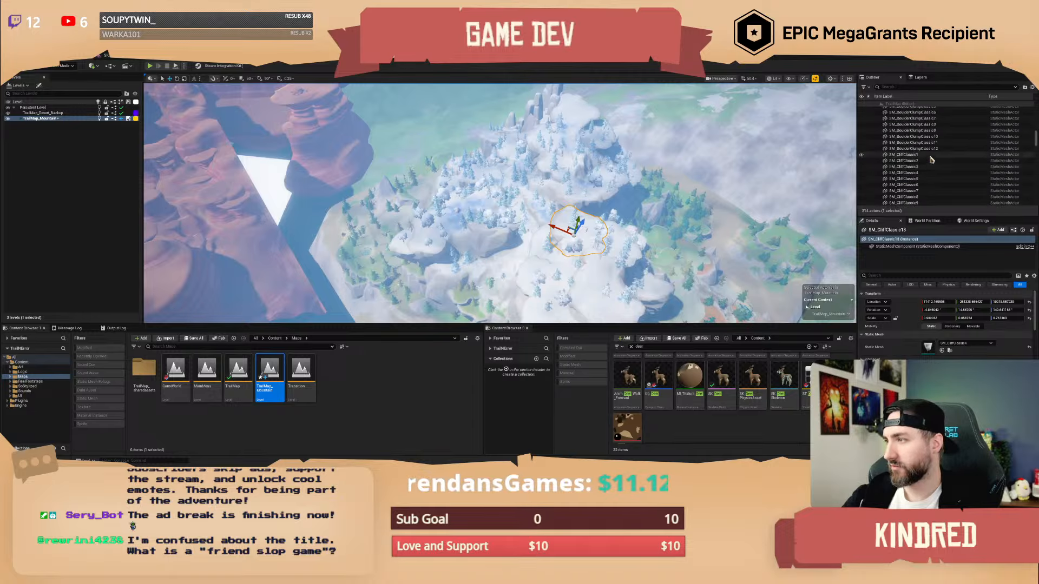
pyautogui.scroll(5, 929, 158)
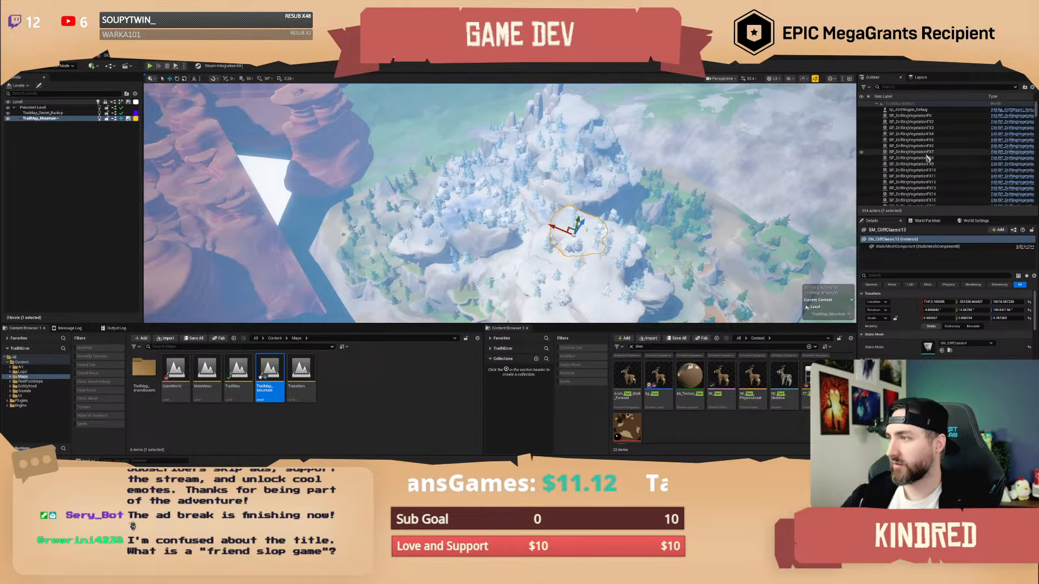
pyautogui.click(918, 116)
pyautogui.scroll(-5, 928, 146)
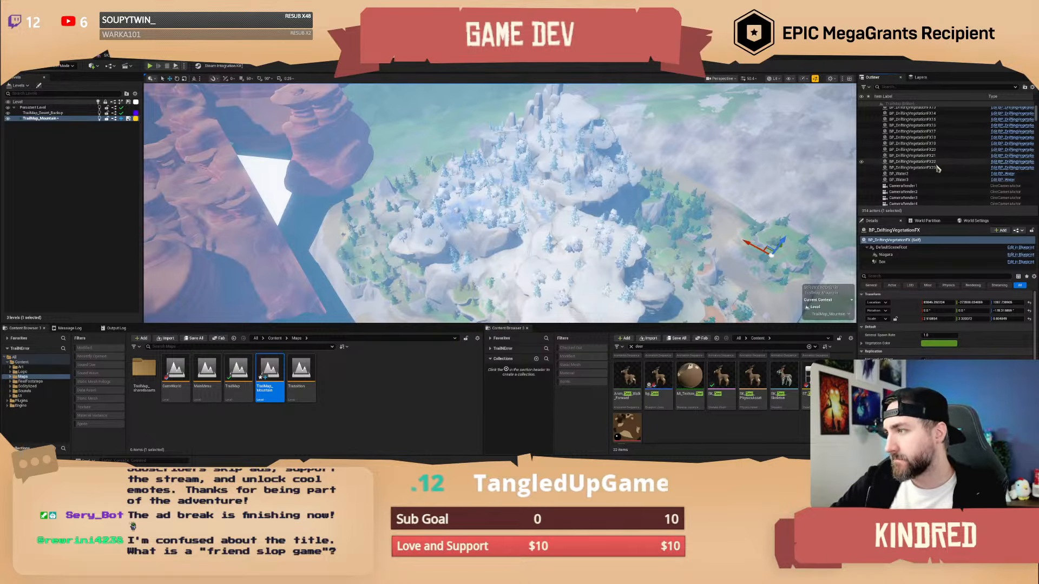
pyautogui.scroll(-15, 928, 171)
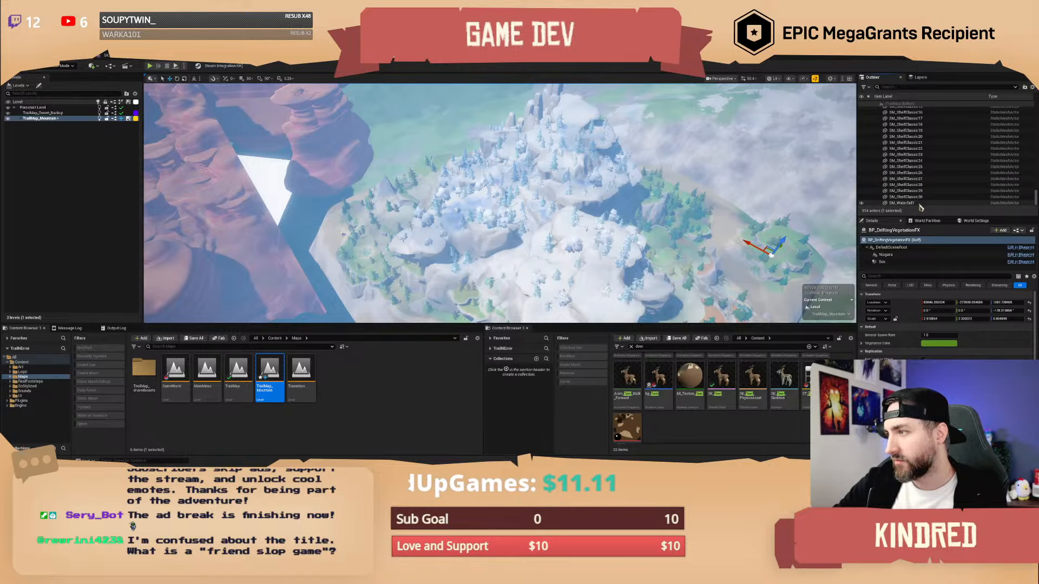
pyautogui.keyDown('shift'); pyautogui.click(920, 202); pyautogui.keyUp('shift')
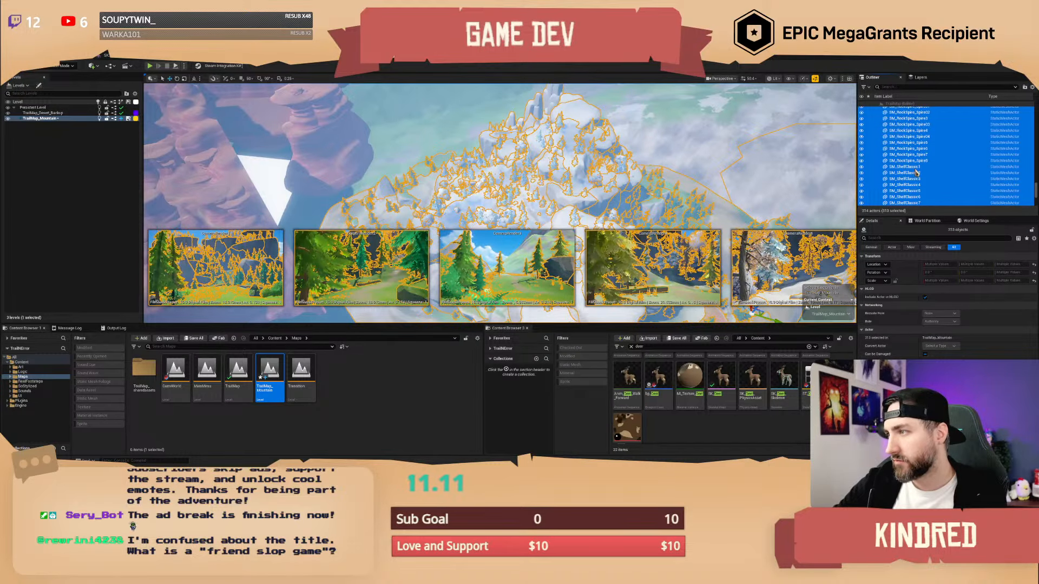
# - Remove CameraRender1 and CameraRender6 through CameraRender16 from the mountain actor selection
pyautogui.scroll(5, 911, 174)
pyautogui.scroll(15, 917, 172)
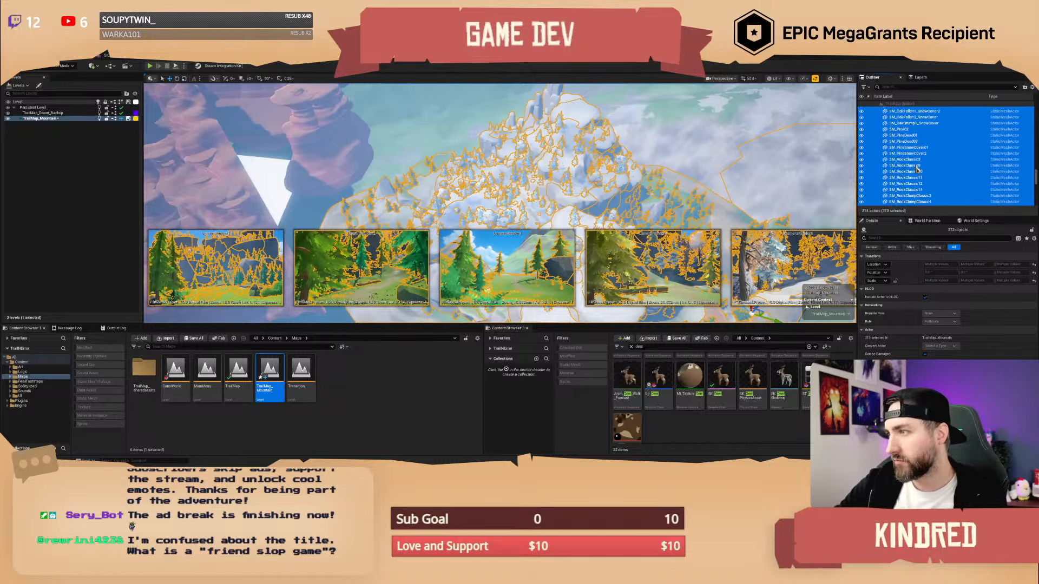
pyautogui.scroll(10, 915, 166)
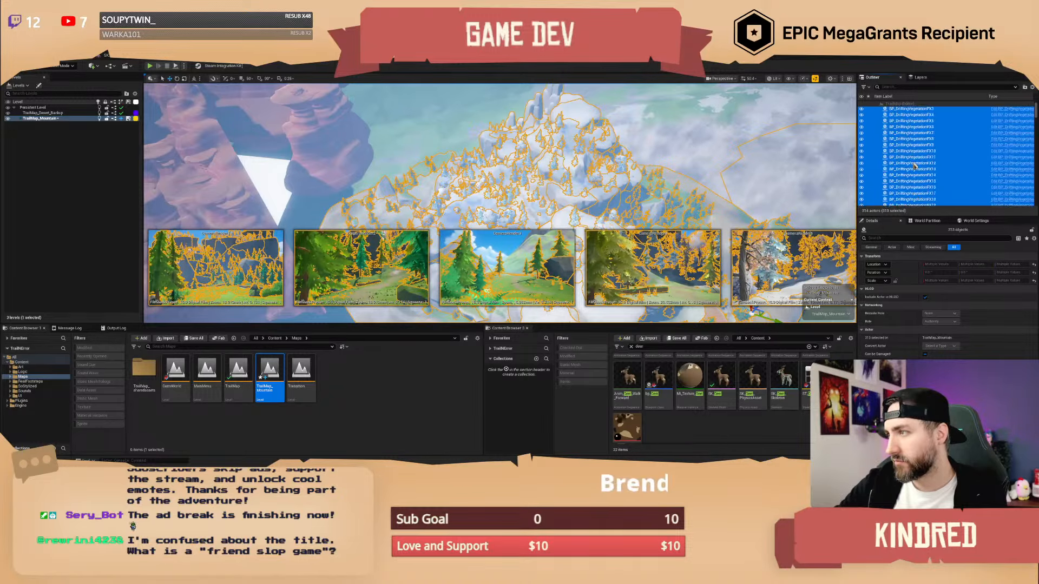
pyautogui.scroll(-2, 910, 157)
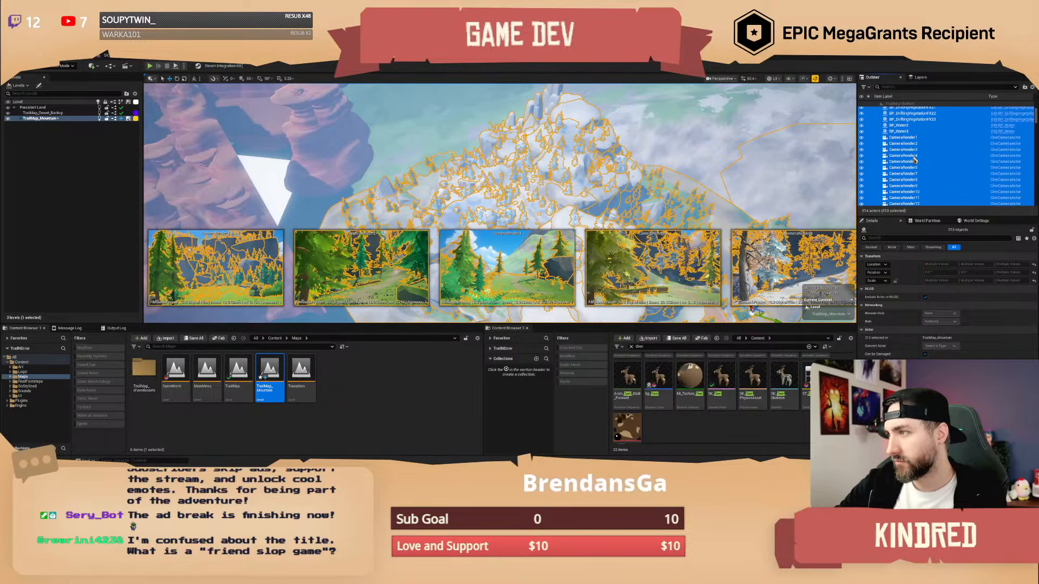
pyautogui.keyDown('ctrl'); pyautogui.click(902, 138); pyautogui.keyUp('ctrl')
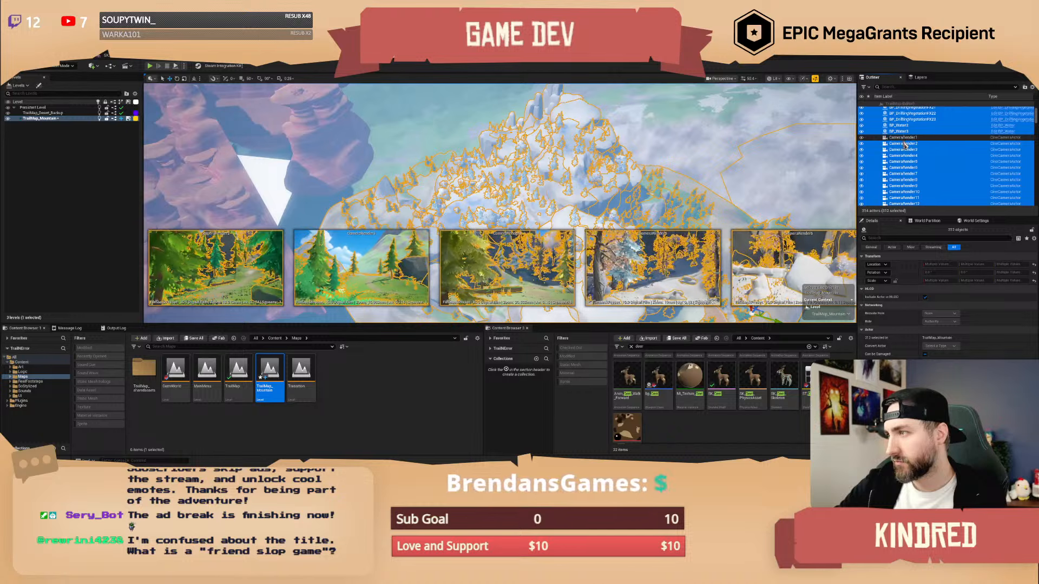
pyautogui.scroll(-3, 904, 146)
pyautogui.keyDown('ctrl'); pyautogui.click(900, 170); pyautogui.keyUp('ctrl')
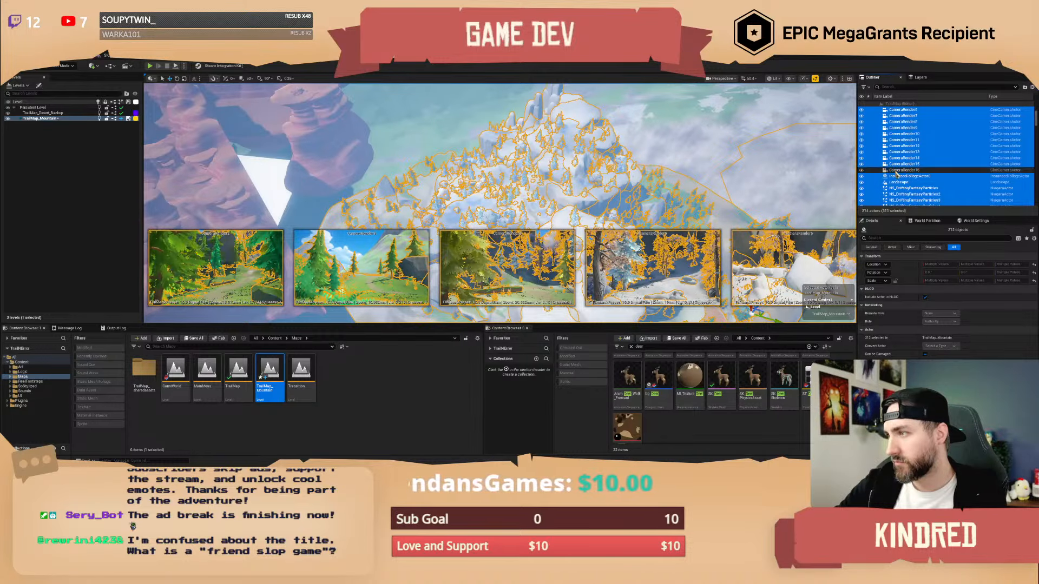
pyautogui.keyDown('ctrl'); pyautogui.click(896, 164); pyautogui.keyUp('ctrl')
pyautogui.keyDown('ctrl'); pyautogui.click(897, 157); pyautogui.keyUp('ctrl')
pyautogui.keyDown('ctrl'); pyautogui.click(898, 152); pyautogui.keyUp('ctrl')
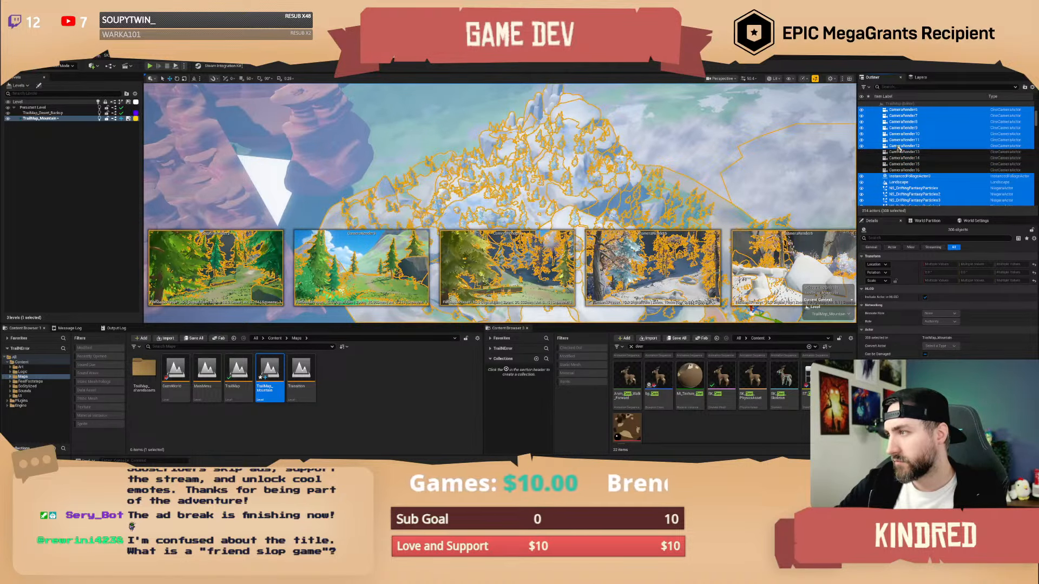
pyautogui.keyDown('ctrl'); pyautogui.click(898, 146); pyautogui.keyUp('ctrl')
pyautogui.keyDown('ctrl'); pyautogui.click(899, 140); pyautogui.keyUp('ctrl')
pyautogui.keyDown('ctrl'); pyautogui.click(899, 134); pyautogui.keyUp('ctrl')
pyautogui.keyDown('ctrl'); pyautogui.click(900, 127); pyautogui.keyUp('ctrl')
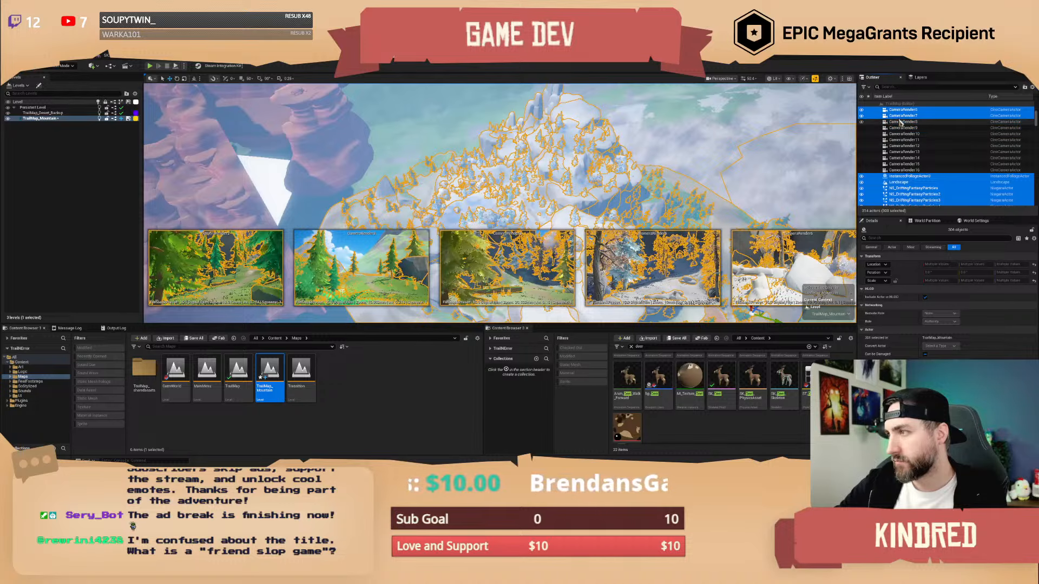
pyautogui.keyDown('ctrl'); pyautogui.click(900, 122); pyautogui.keyUp('ctrl')
pyautogui.keyDown('ctrl'); pyautogui.click(900, 115); pyautogui.keyUp('ctrl')
pyautogui.keyDown('ctrl'); pyautogui.click(900, 109); pyautogui.keyUp('ctrl')
# - Remove the remaining render cameras, CameraRender2 through CameraRender5, from the selection
pyautogui.scroll(4, 902, 136)
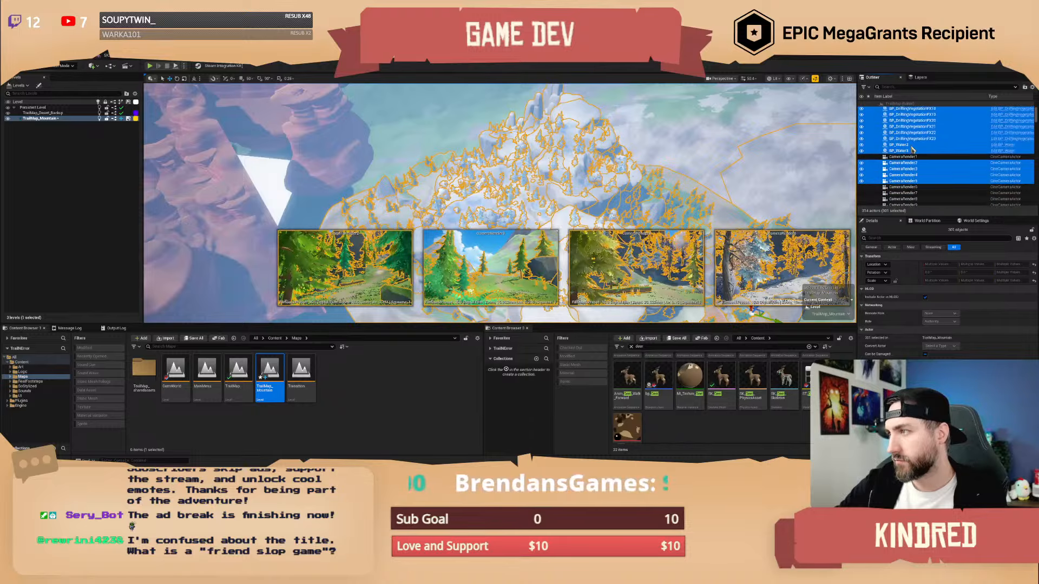
pyautogui.keyDown('ctrl'); pyautogui.click(899, 157); pyautogui.keyUp('ctrl')
pyautogui.keyDown('ctrl'); pyautogui.click(899, 156); pyautogui.keyUp('ctrl')
pyautogui.keyDown('ctrl'); pyautogui.click(899, 163); pyautogui.keyUp('ctrl')
pyautogui.keyDown('ctrl'); pyautogui.click(899, 168); pyautogui.keyUp('ctrl')
pyautogui.keyDown('ctrl'); pyautogui.click(900, 175); pyautogui.keyUp('ctrl')
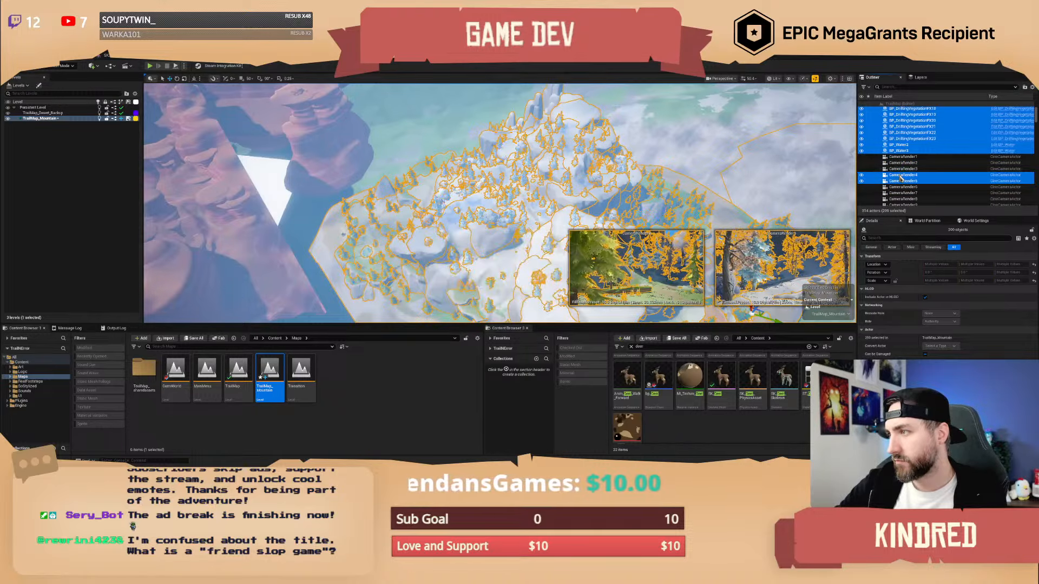
pyautogui.keyDown('ctrl'); pyautogui.click(900, 181); pyautogui.keyUp('ctrl')
# - Remove the InstancedFoliageActor from the selection and check the rest of the selected actors down to the shelf meshes
pyautogui.scroll(-5, 904, 184)
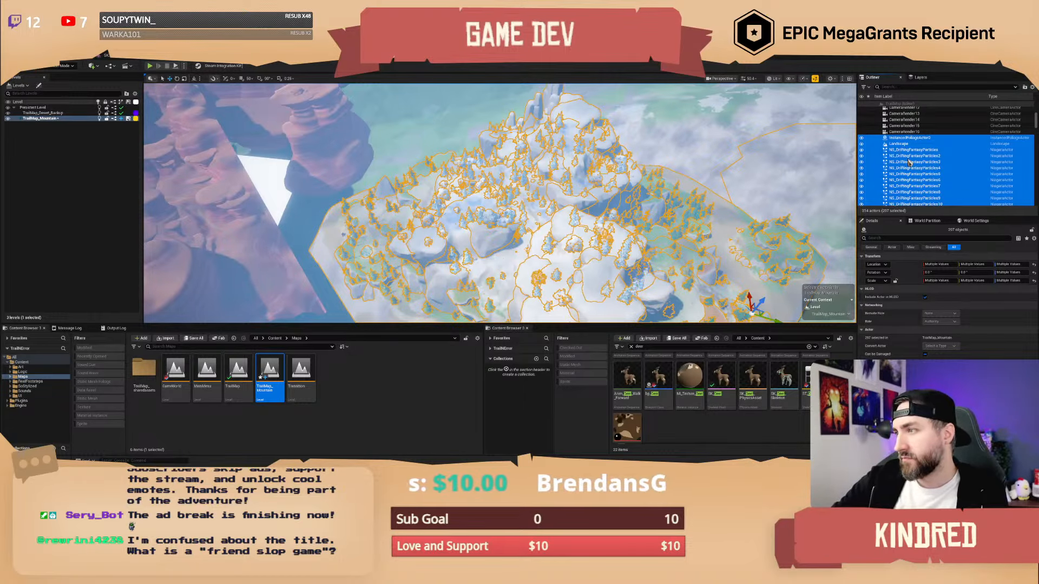
pyautogui.scroll(-1, 909, 161)
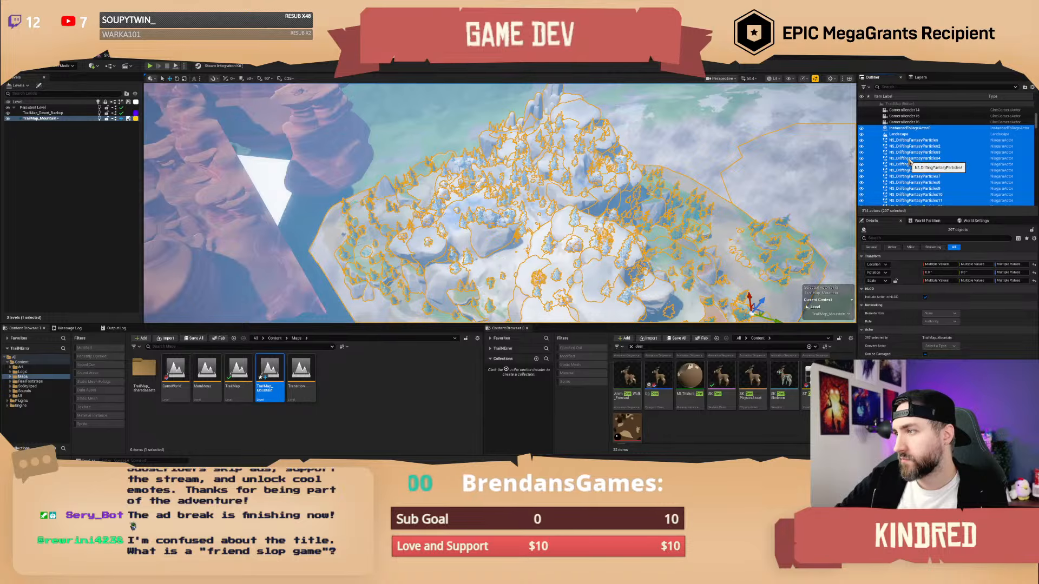
pyautogui.keyDown('ctrl'); pyautogui.click(914, 130); pyautogui.keyUp('ctrl')
pyautogui.scroll(-10, 919, 162)
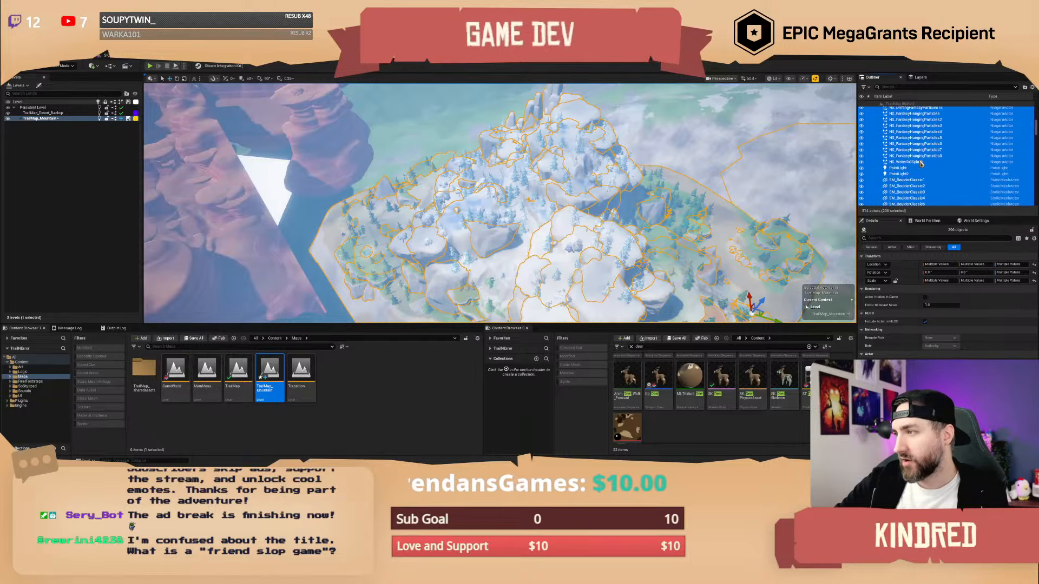
pyautogui.scroll(-3, 919, 162)
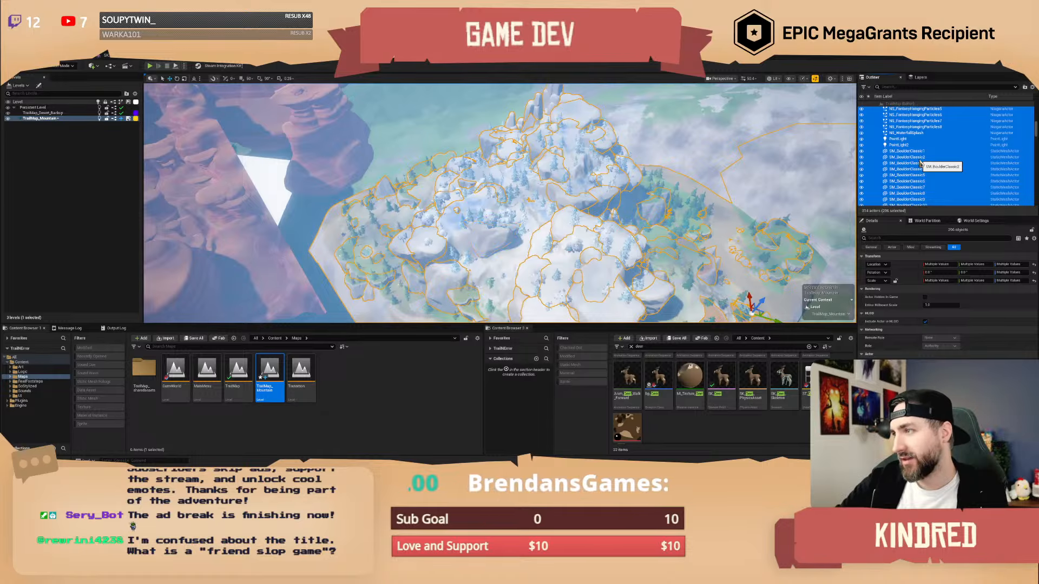
pyautogui.scroll(-10, 919, 163)
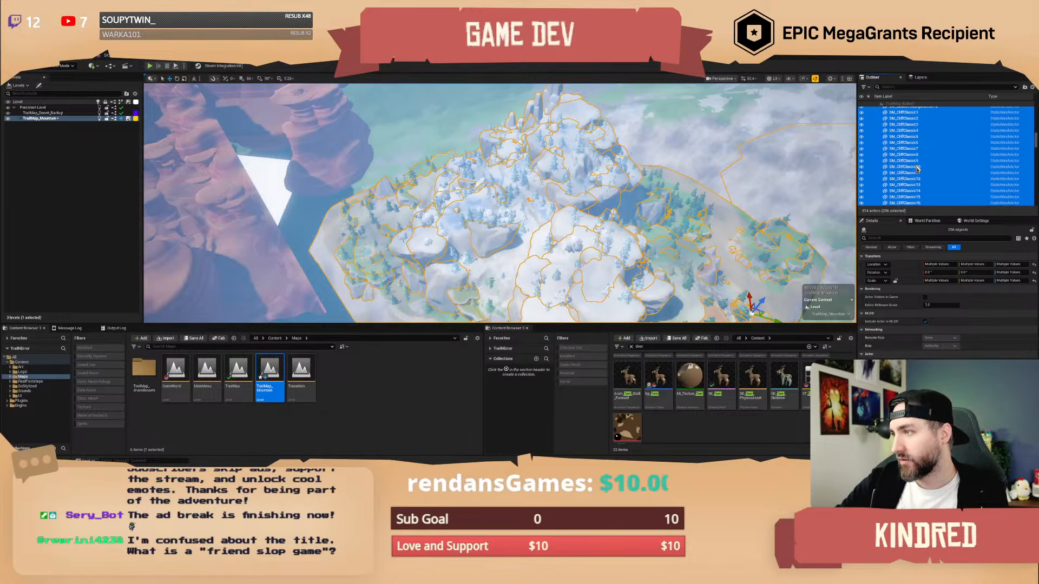
pyautogui.scroll(-8, 916, 170)
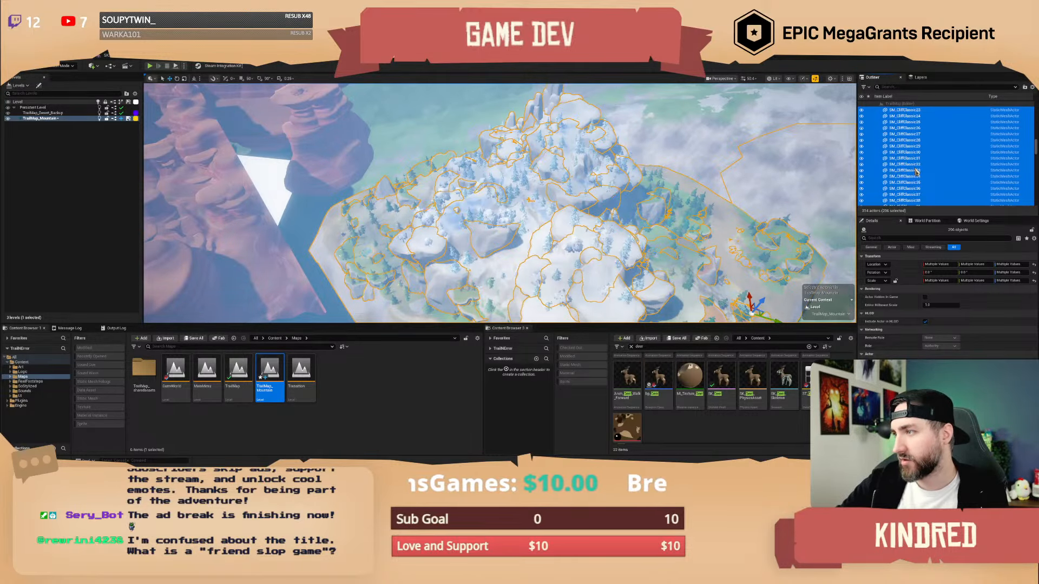
pyautogui.scroll(-20, 915, 172)
# - Frame the selected mountain scenery and toggle the Landscape out of the selection and back in
pyautogui.moveTo(669, 187); pyautogui.dragTo(779, 146, button='right')
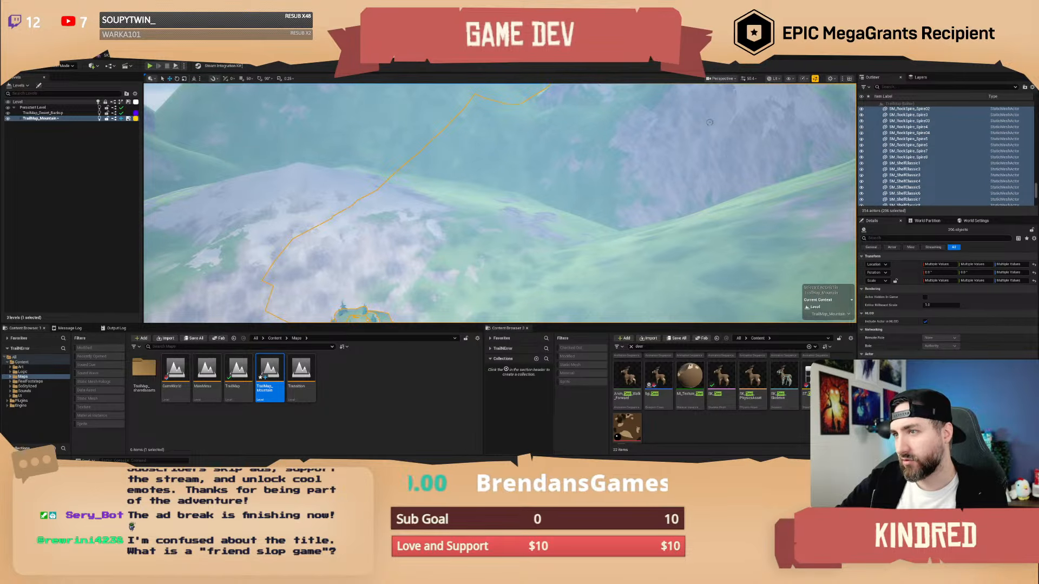
pyautogui.press('f')
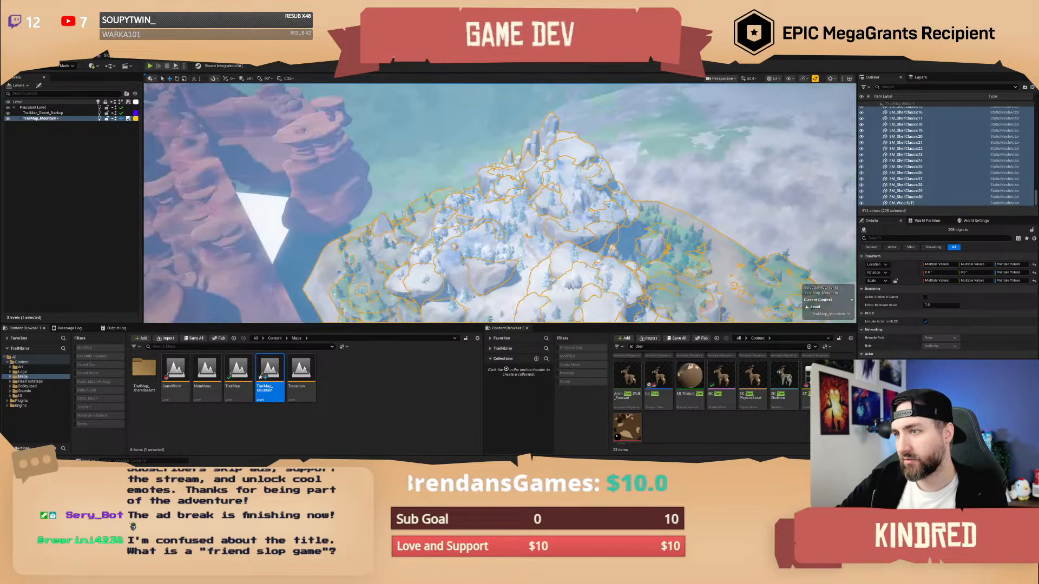
pyautogui.press('s')
pyautogui.moveTo(411, 156); pyautogui.dragTo(357, 162, button='right')
pyautogui.scroll(3, 411, 156)
pyautogui.press('w')
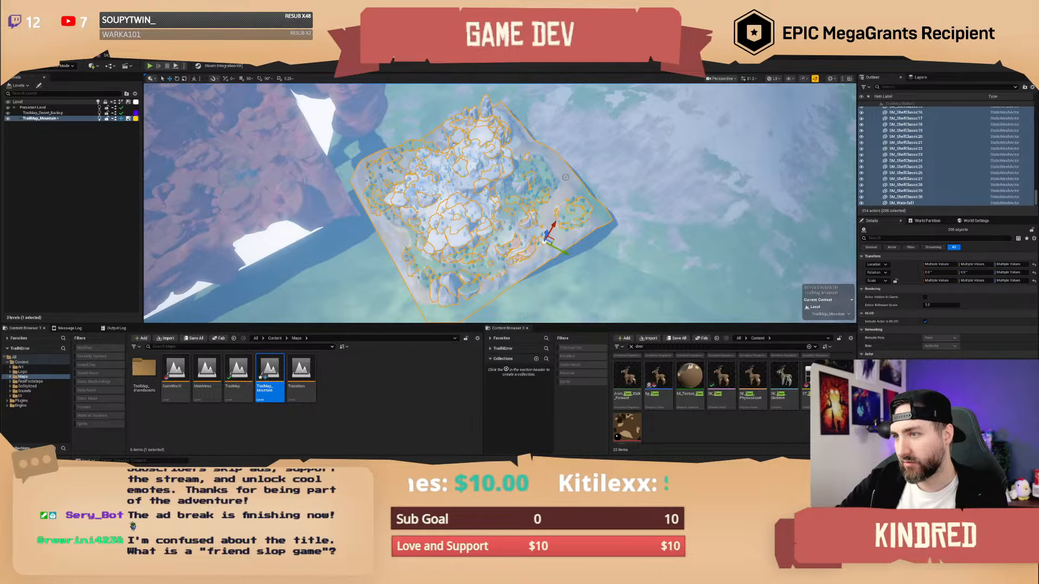
pyautogui.keyDown('ctrl'); pyautogui.click(566, 177); pyautogui.keyUp('ctrl')
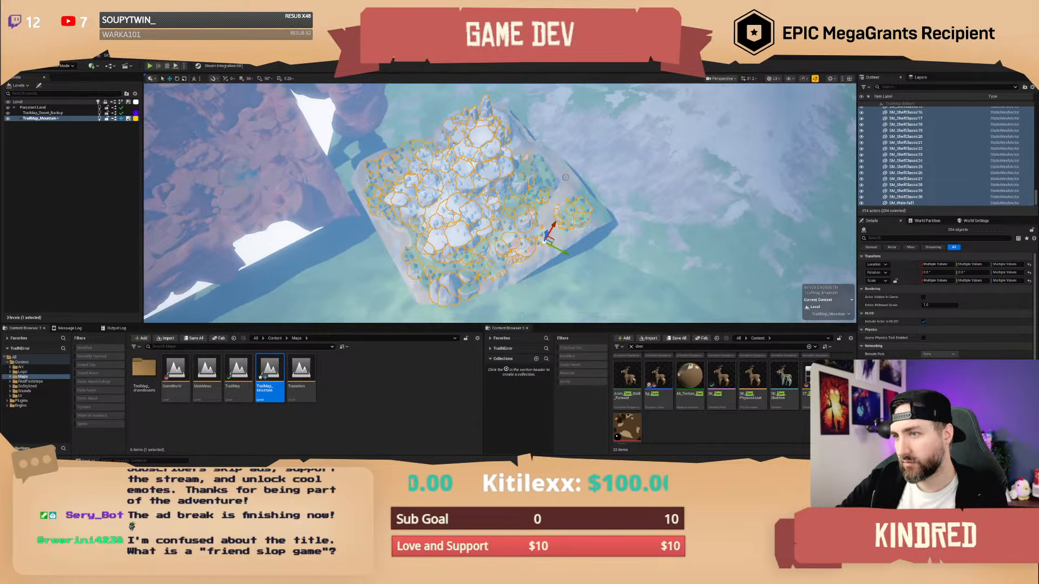
pyautogui.keyDown('ctrl'); pyautogui.click(566, 177); pyautogui.keyUp('ctrl')
# - Try to scale up the selected mountain scenery together with its Landscape uniformly
pyautogui.press('s')
pyautogui.moveTo(565, 176); pyautogui.dragTo(487, 152, button='right')
pyautogui.scroll(4, 566, 177)
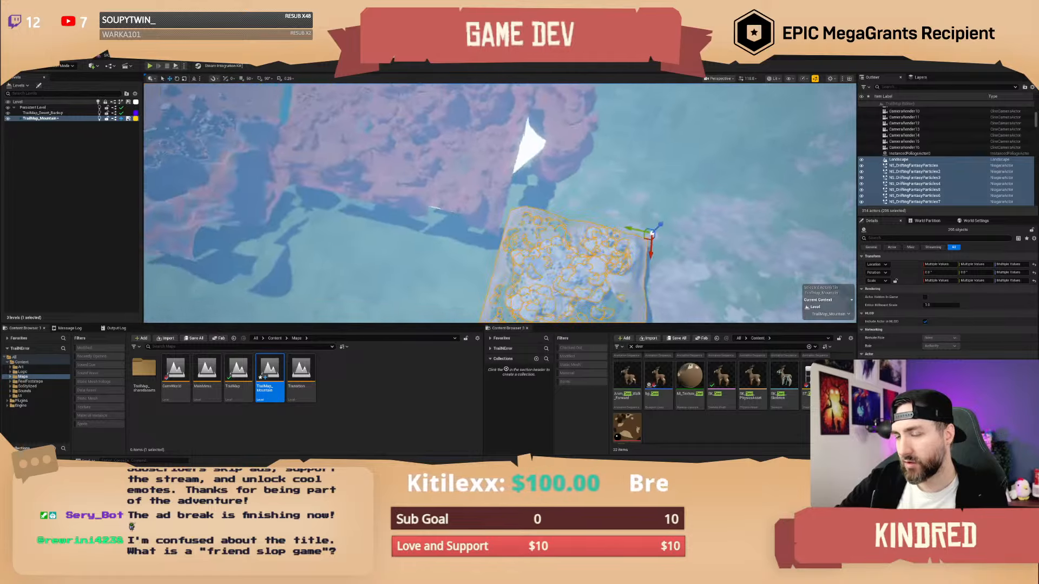
pyautogui.press('w')
pyautogui.scroll(5, 552, 243)
pyautogui.moveTo(552, 243); pyautogui.dragTo(482, 214, button='right')
pyautogui.press('r')
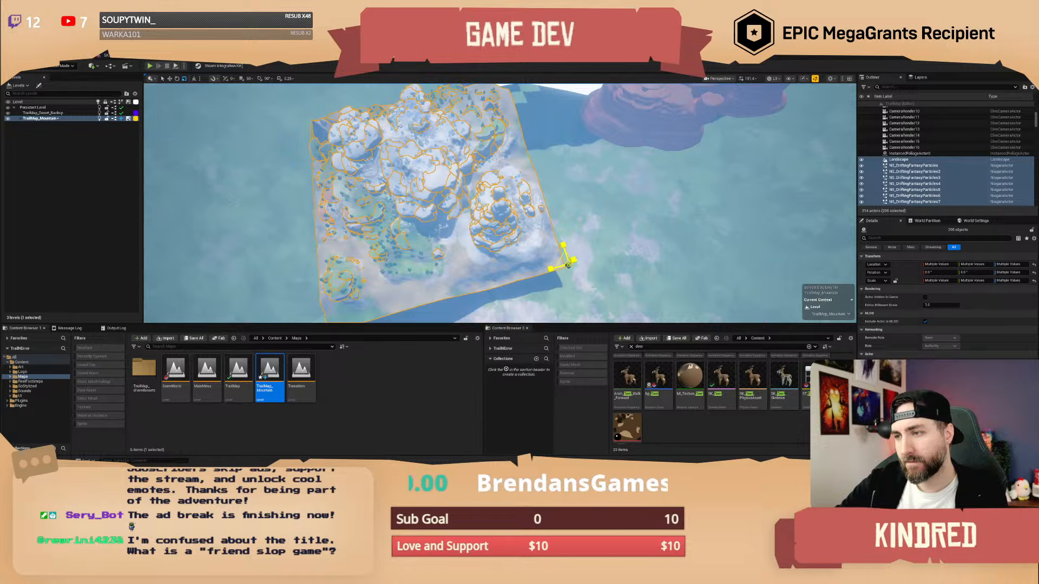
pyautogui.moveTo(568, 265); pyautogui.dragTo(598, 243)
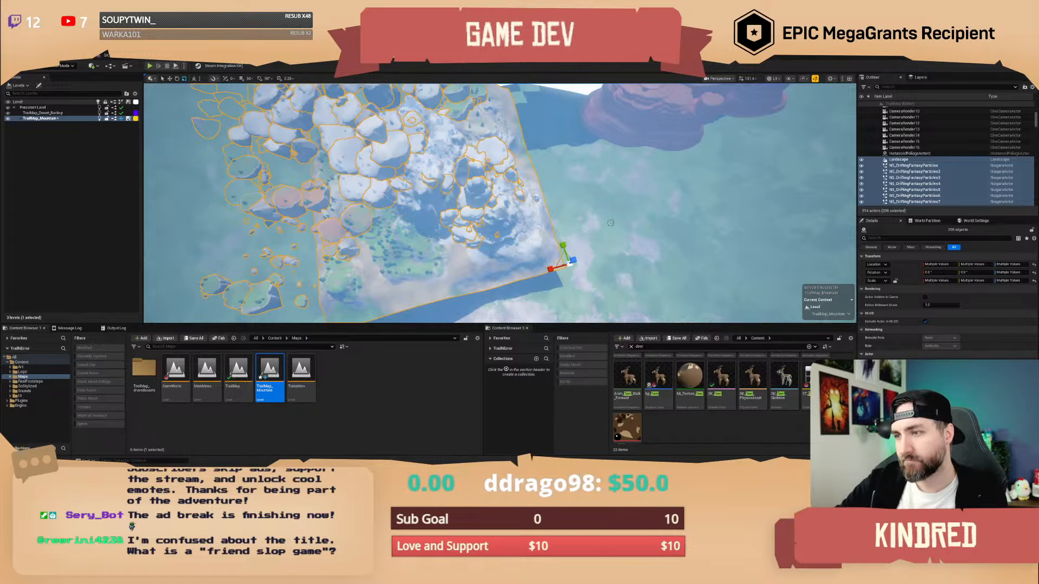
# - Examine how the selected rocks, cliffs and trees sit on the mountain Landscape from the side and from above
pyautogui.press('w')
pyautogui.moveTo(611, 223)
pyautogui.mouseDown(button='right')
pyautogui.moveTo(676, 200)
pyautogui.moveTo(606, 162)
pyautogui.moveTo(487, 197)
pyautogui.moveTo(519, 200)
pyautogui.moveTo(532, 178)
pyautogui.moveTo(584, 211)
pyautogui.moveTo(619, 208)
pyautogui.mouseUp(button='right')
pyautogui.scroll(-1, 610, 223)
pyautogui.press('d')
pyautogui.scroll(-4, 606, 162)
pyautogui.press('a')
pyautogui.scroll(-2, 487, 197)
pyautogui.press('d')
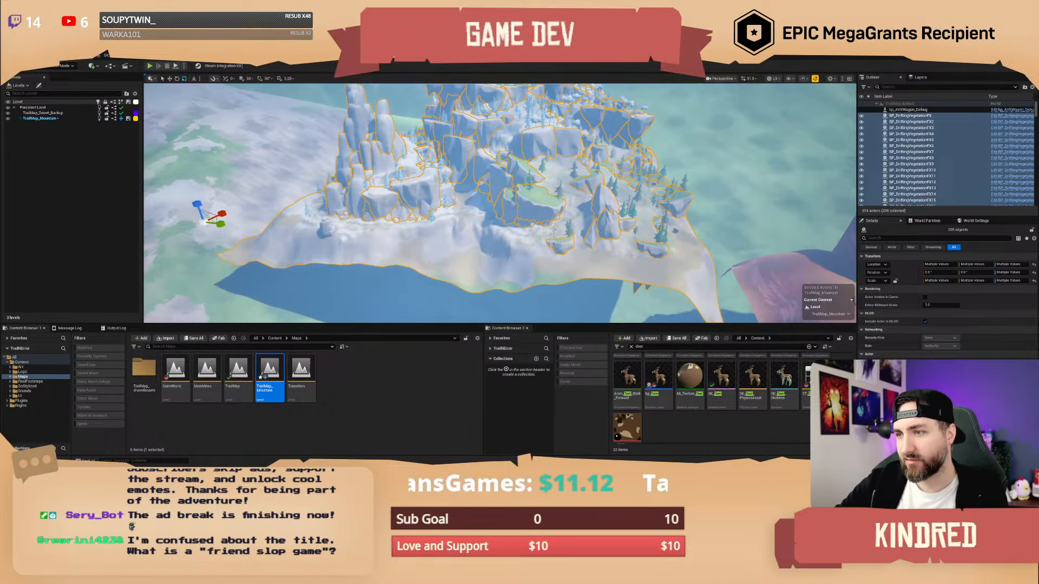
pyautogui.press('e')
pyautogui.moveTo(645, 198); pyautogui.dragTo(645, 243, button='right')
pyautogui.scroll(-3, 645, 198)
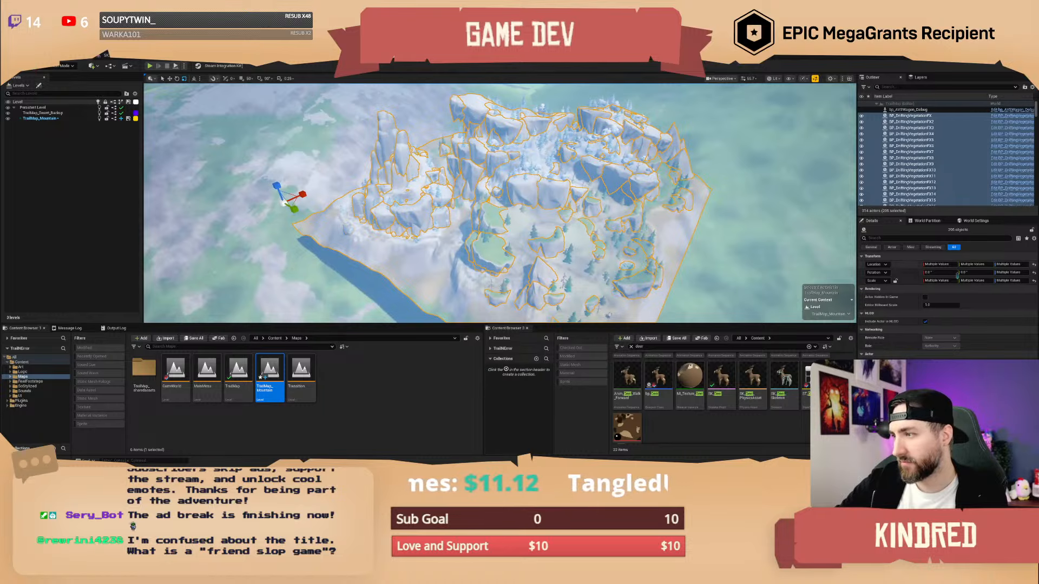
pyautogui.moveTo(531, 219); pyautogui.dragTo(470, 219, button='right')
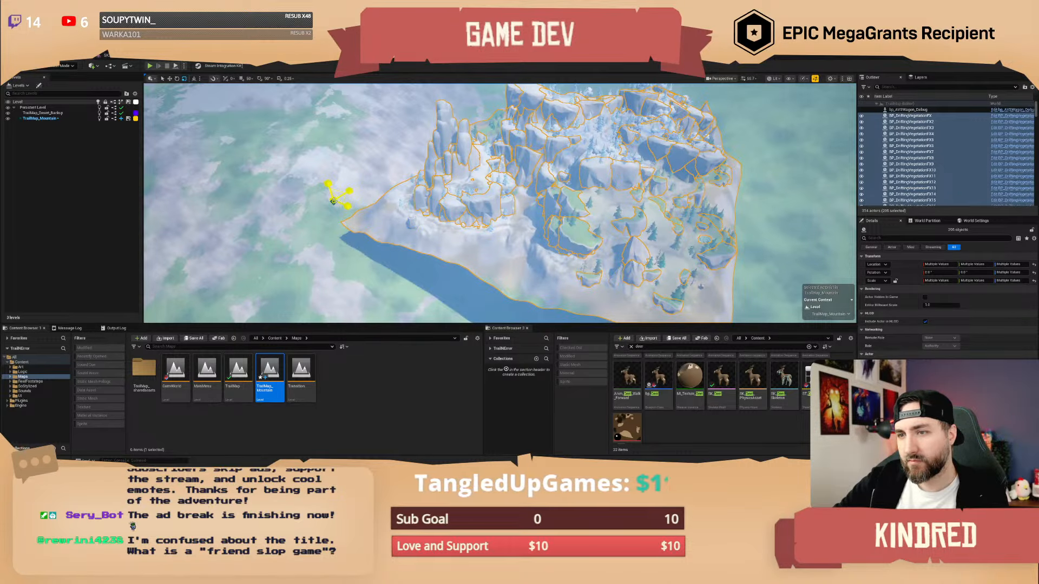
pyautogui.scroll(4, 334, 201)
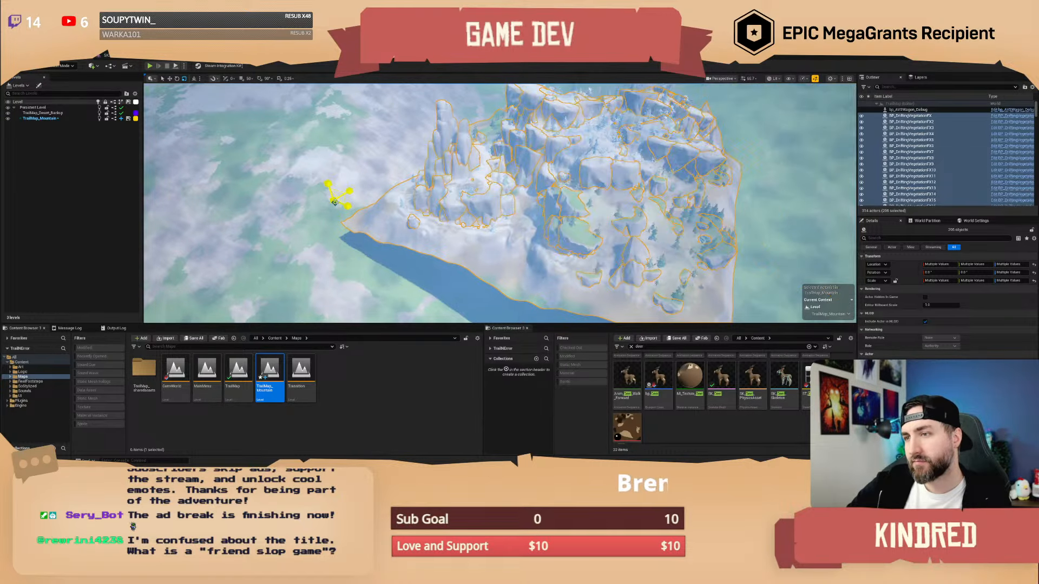
# - Try scaling up only the mountain Landscape uniformly, inspect it beside the desert, and undo the scaling
pyautogui.click(414, 223)
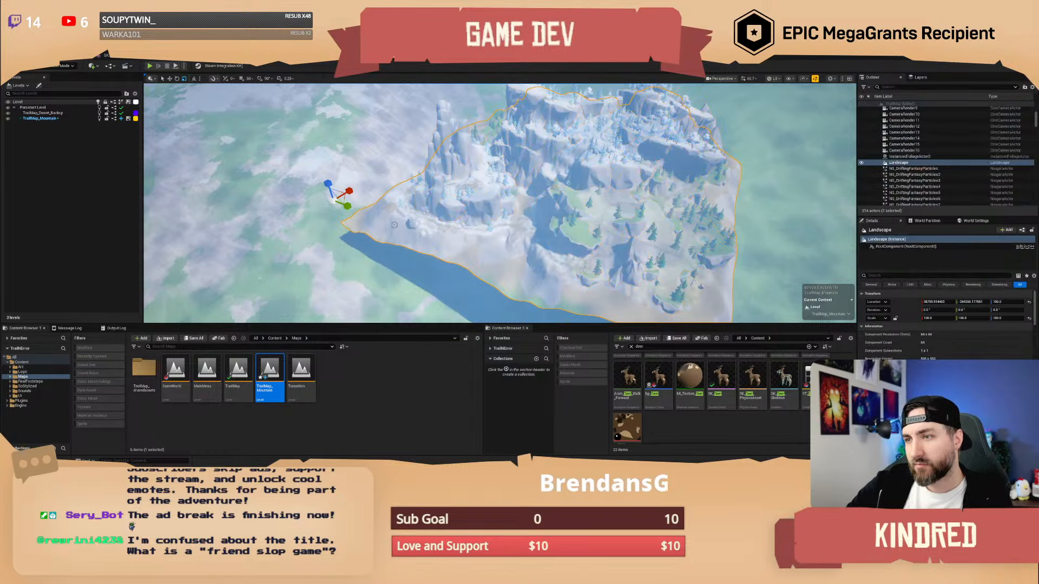
pyautogui.moveTo(333, 199); pyautogui.dragTo(472, 171)
pyautogui.moveTo(472, 171); pyautogui.dragTo(595, 227, button='right')
pyautogui.press('w')
pyautogui.scroll(-4, 630, 238)
pyautogui.press('w')
pyautogui.press('s')
pyautogui.press('s')
pyautogui.scroll(2, 617, 222)
pyautogui.press('s')
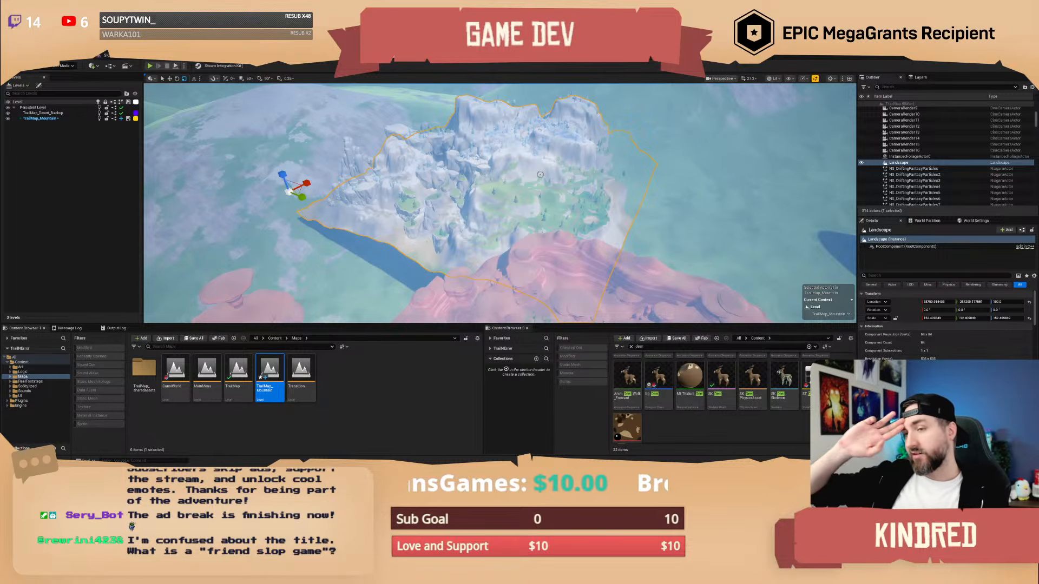
pyautogui.hotkey('ctrl', 'z')
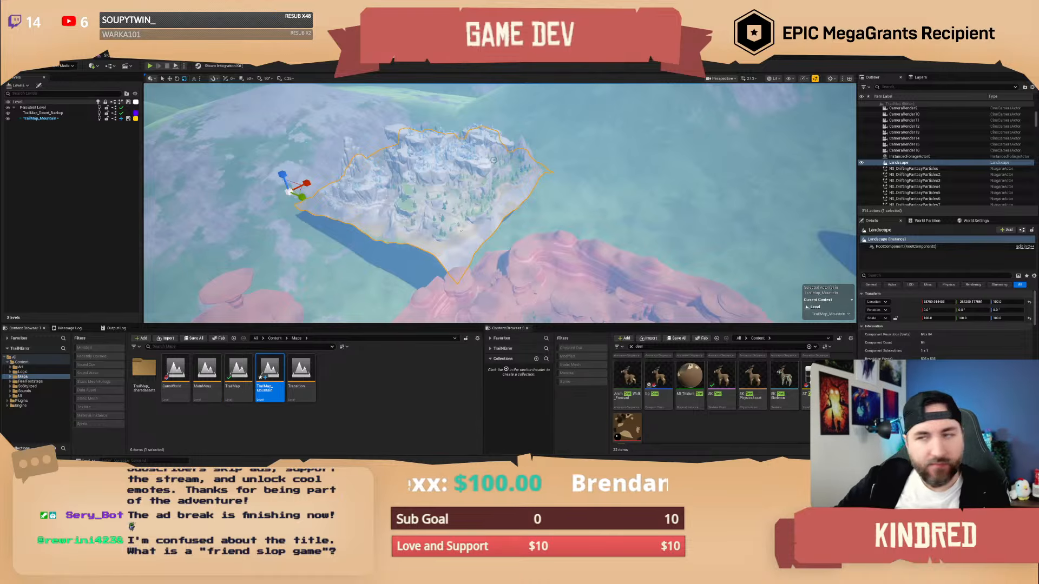
# - Clear the selection and inspect the mountain's trees, rocks and ground up close
pyautogui.press('w')
pyautogui.moveTo(540, 175); pyautogui.dragTo(489, 200, button='right')
pyautogui.press('Escape')
pyautogui.press('w')
pyautogui.scroll(-3, 499, 203)
pyautogui.press('w')
pyautogui.scroll(-2, 499, 203)
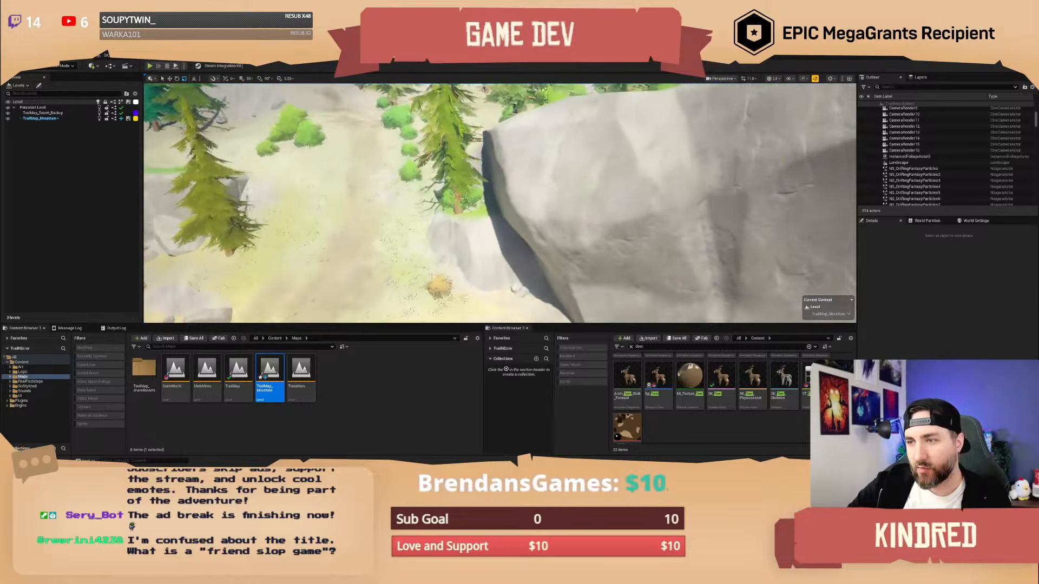
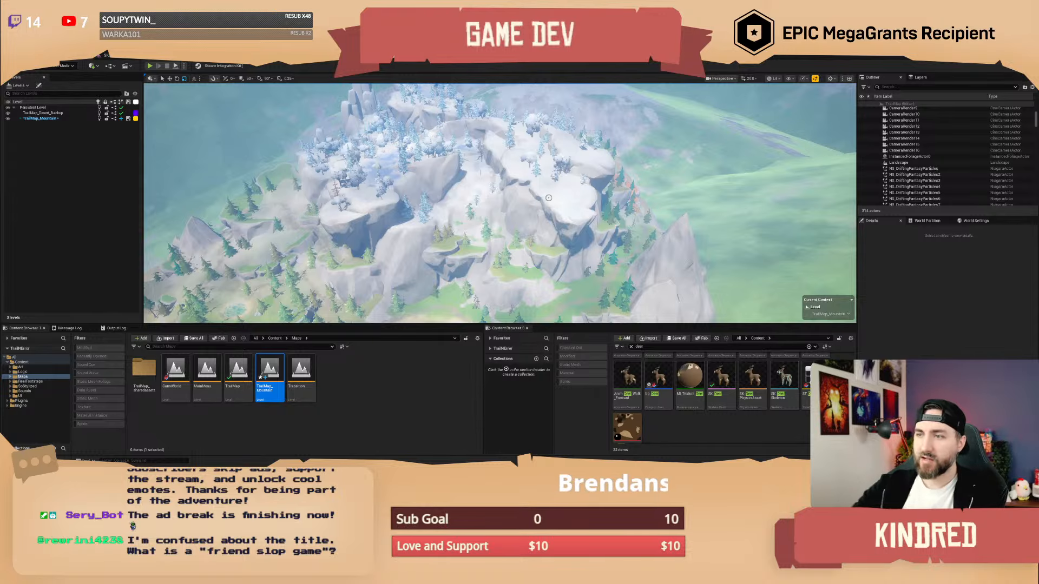
# - Survey the mountain's trails and green terraces from above, continuing up to the snowy summit
pyautogui.press('w')
pyautogui.moveTo(548, 198); pyautogui.dragTo(424, 204, button='right')
pyautogui.press('s')
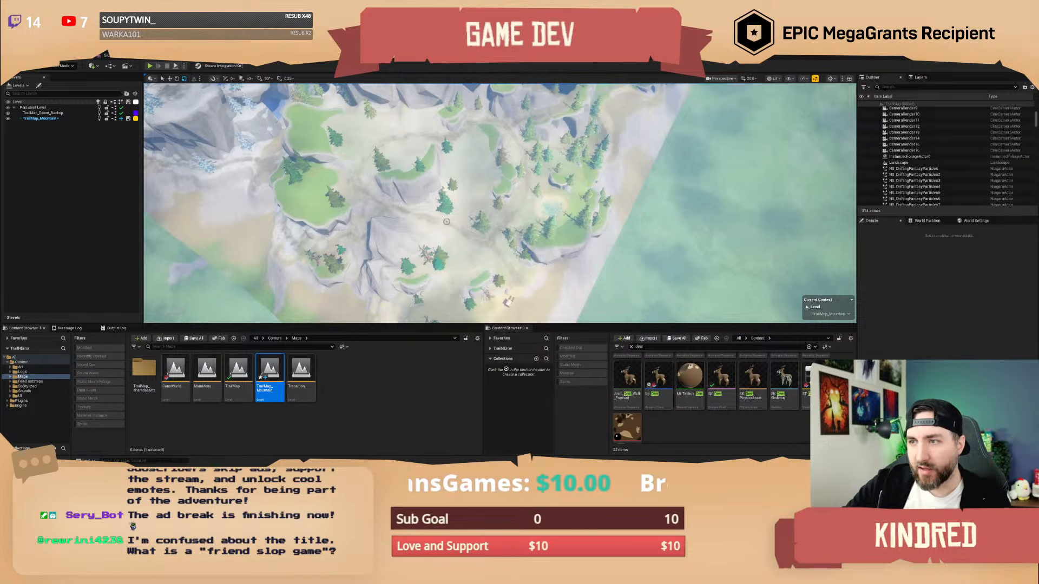
pyautogui.moveTo(548, 227); pyautogui.dragTo(443, 201, button='right')
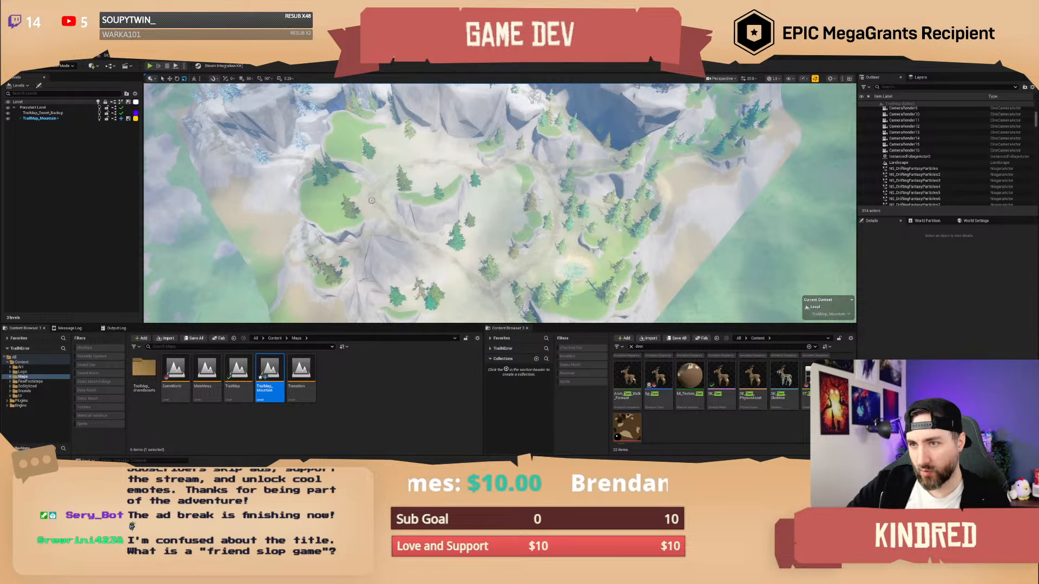
pyautogui.moveTo(471, 230); pyautogui.dragTo(485, 212, button='right')
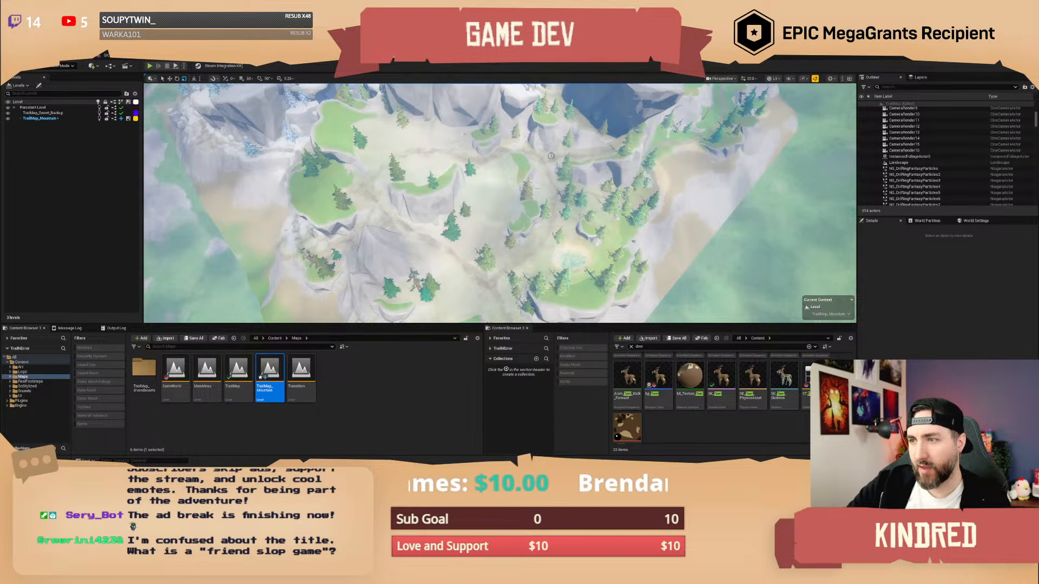
pyautogui.moveTo(592, 148); pyautogui.dragTo(570, 139, button='right')
pyautogui.press('w')
pyautogui.press('w')
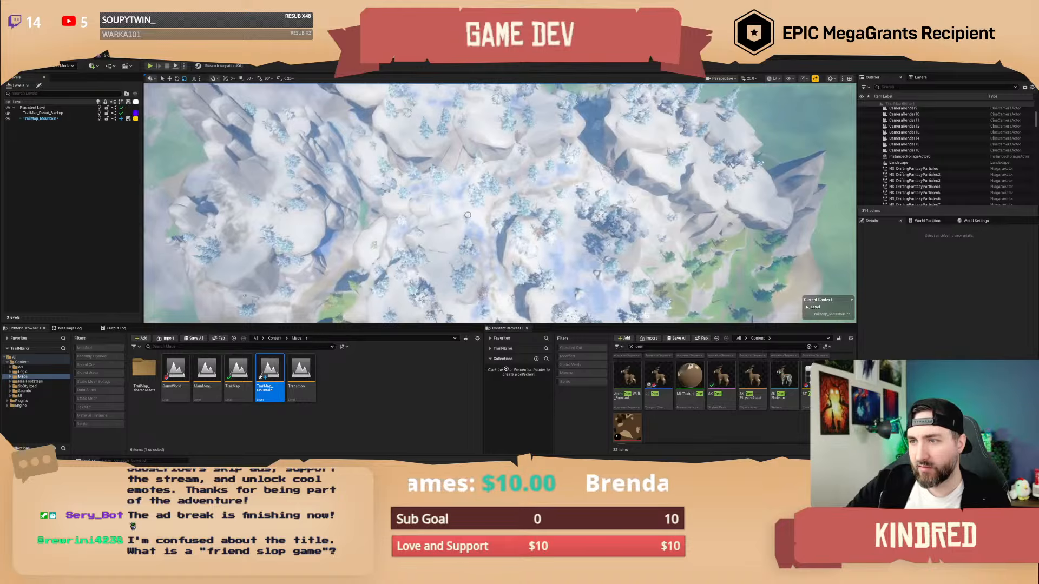
# - Examine the mountain's snowy cliffs, tree-covered ledges, shaded gorge and green terraces from several angles
pyautogui.moveTo(570, 139); pyautogui.dragTo(571, 125, button='right')
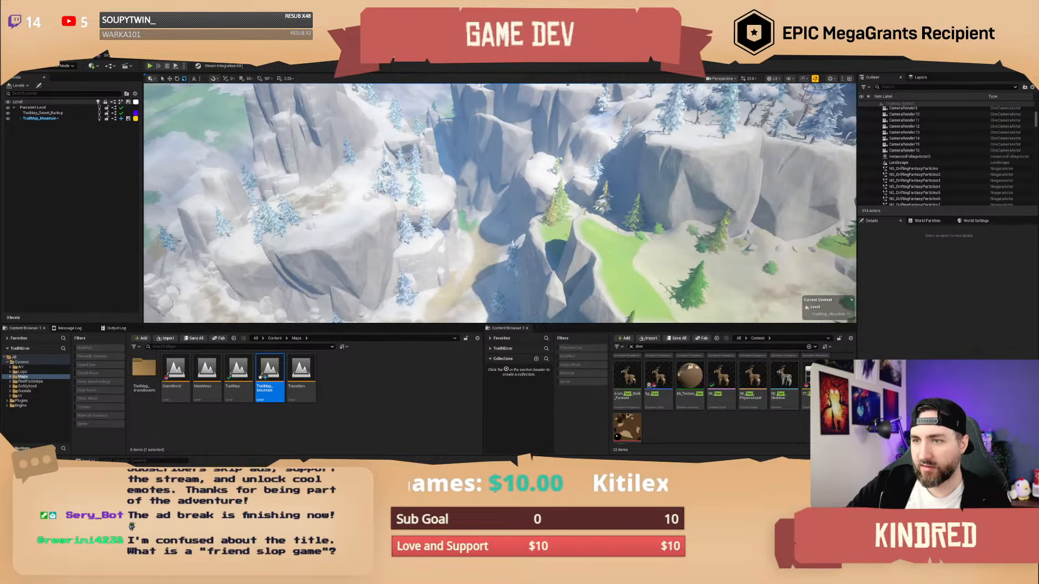
pyautogui.moveTo(508, 127); pyautogui.dragTo(529, 128, button='right')
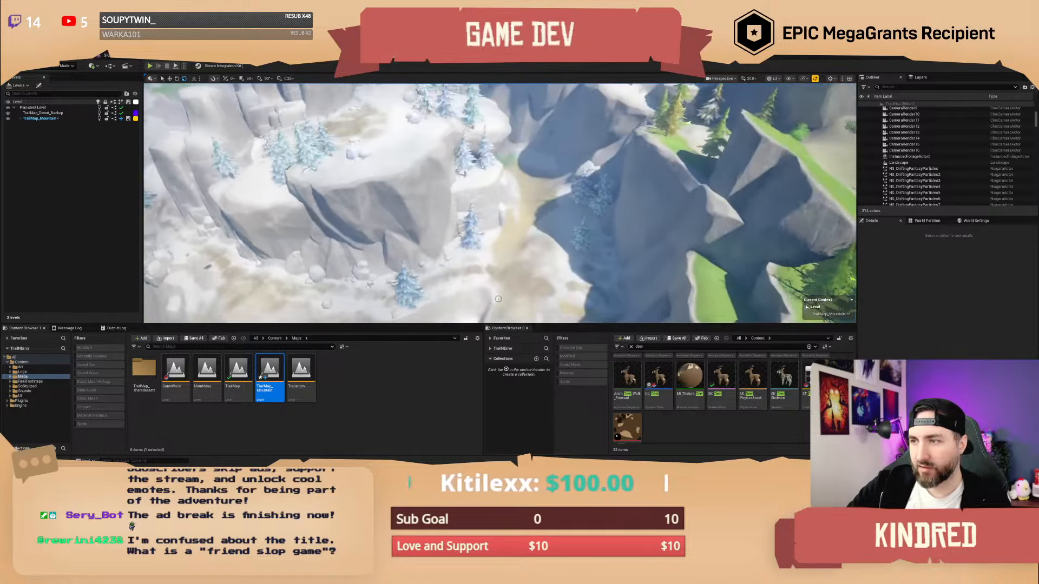
pyautogui.moveTo(499, 203)
pyautogui.mouseDown(button='right')
pyautogui.moveTo(476, 203)
pyautogui.moveTo(500, 203)
pyautogui.mouseUp(button='right')
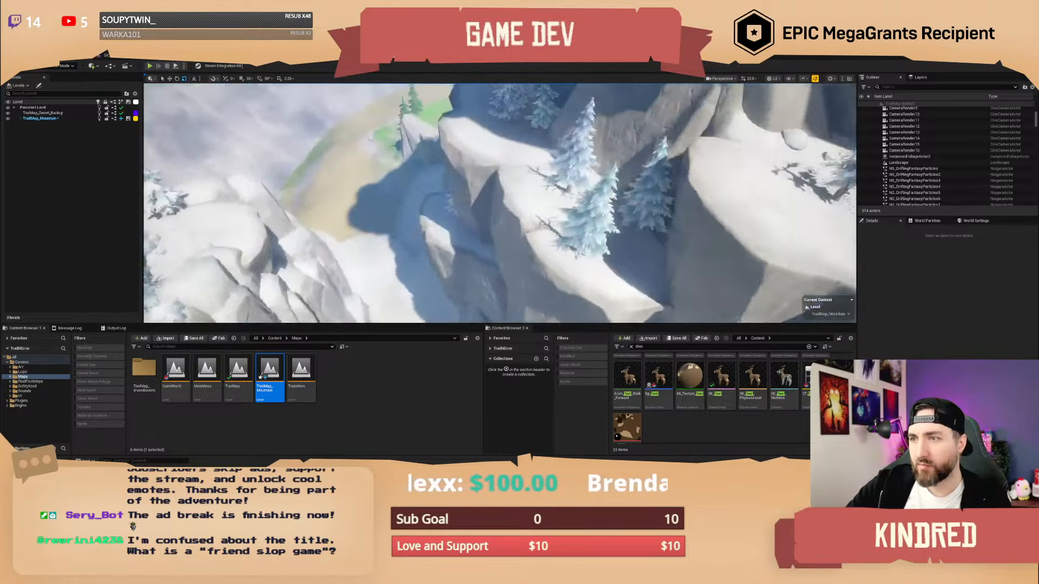
pyautogui.moveTo(616, 253); pyautogui.dragTo(593, 253, button='right')
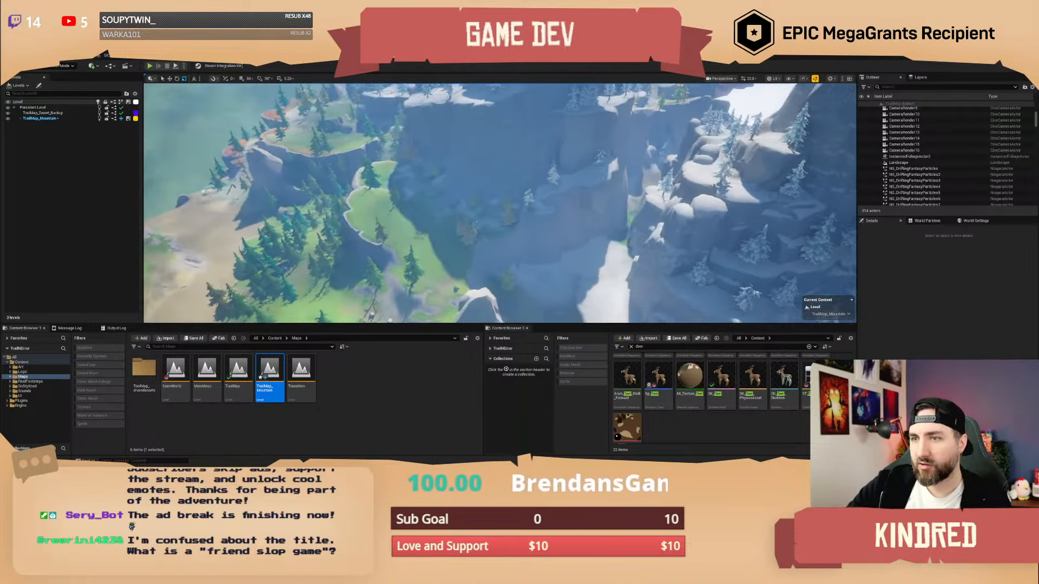
pyautogui.moveTo(499, 203); pyautogui.dragTo(455, 233, button='right')
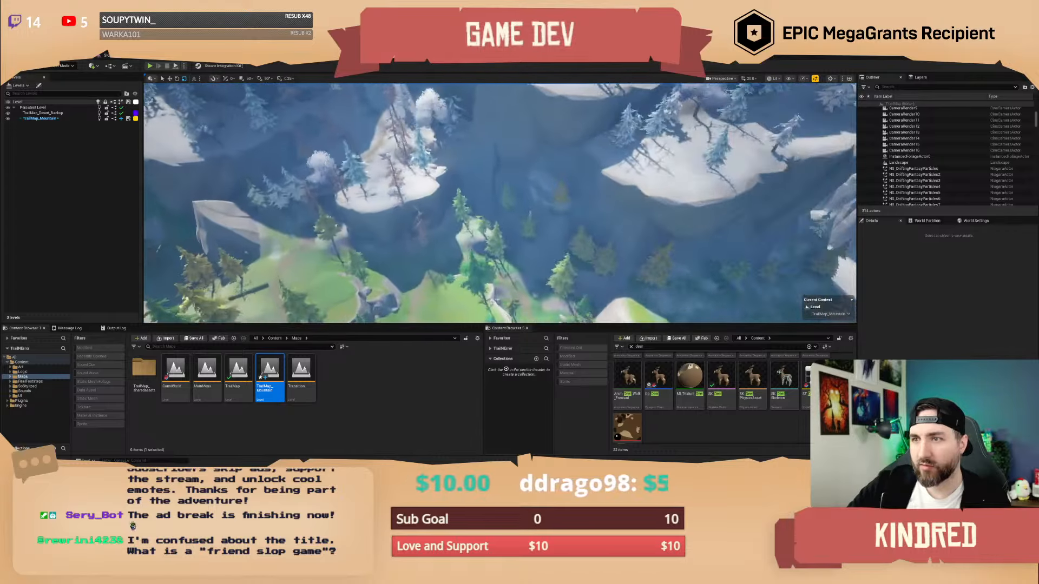
pyautogui.moveTo(499, 202); pyautogui.dragTo(605, 130, button='right')
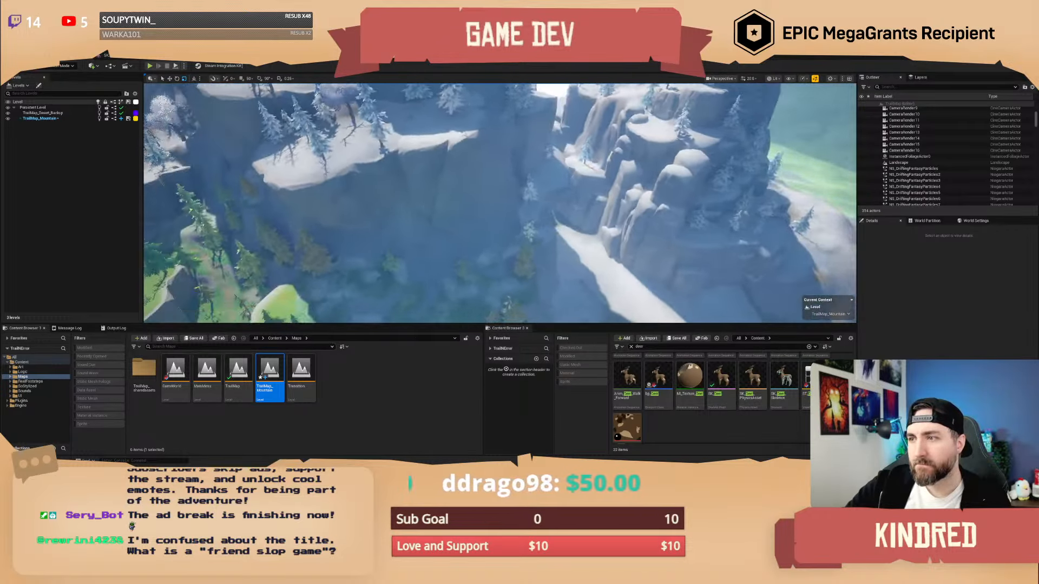
pyautogui.moveTo(499, 202); pyautogui.dragTo(423, 203, button='right')
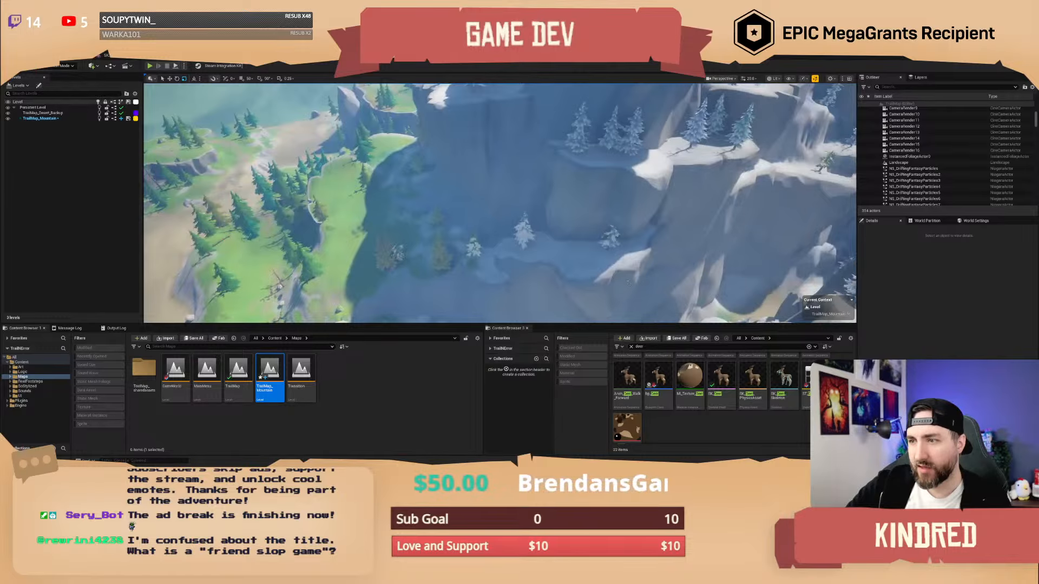
# - Survey the mountain's lower slopes, sandy trail and the outer edge of its landscape against the surrounding hills
pyautogui.moveTo(499, 203); pyautogui.dragTo(606, 179, button='right')
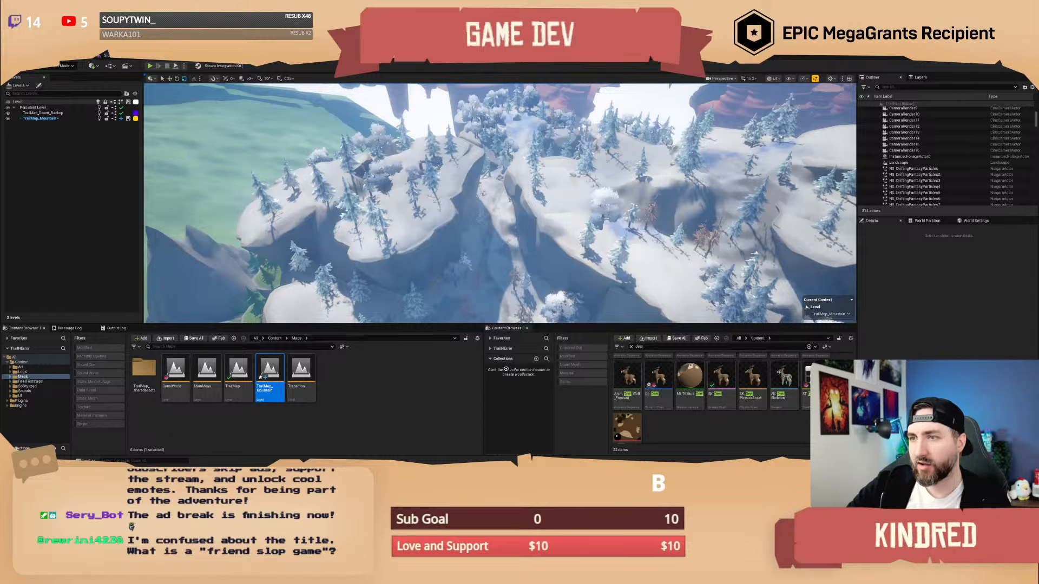
pyautogui.moveTo(499, 203); pyautogui.dragTo(389, 203, button='right')
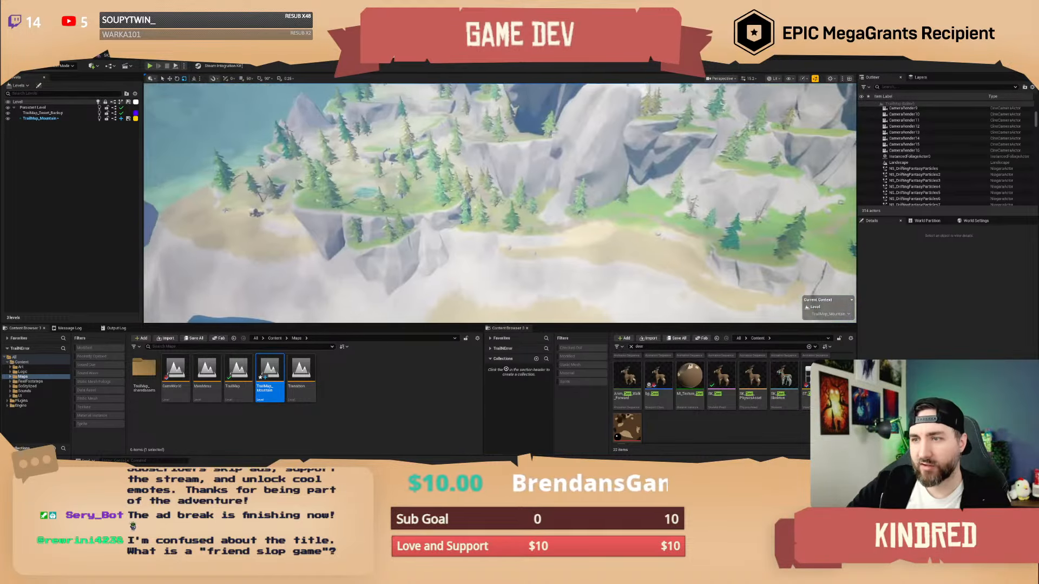
pyautogui.moveTo(500, 203); pyautogui.dragTo(622, 207, button='right')
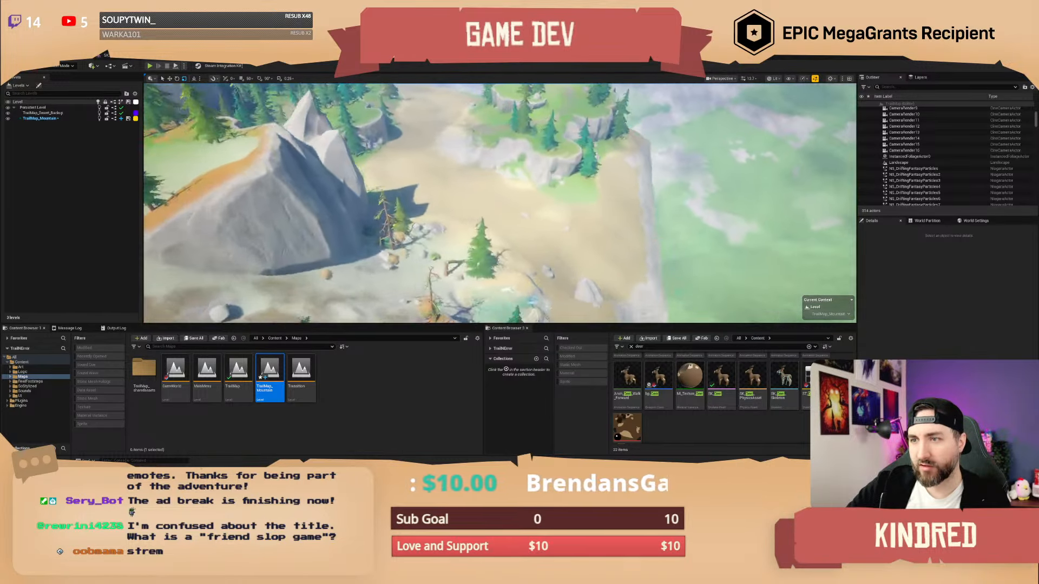
pyautogui.moveTo(622, 207); pyautogui.dragTo(479, 192, button='right')
pyautogui.scroll(-4, 611, 195)
pyautogui.press('w')
pyautogui.press('s')
pyautogui.scroll(3, 576, 187)
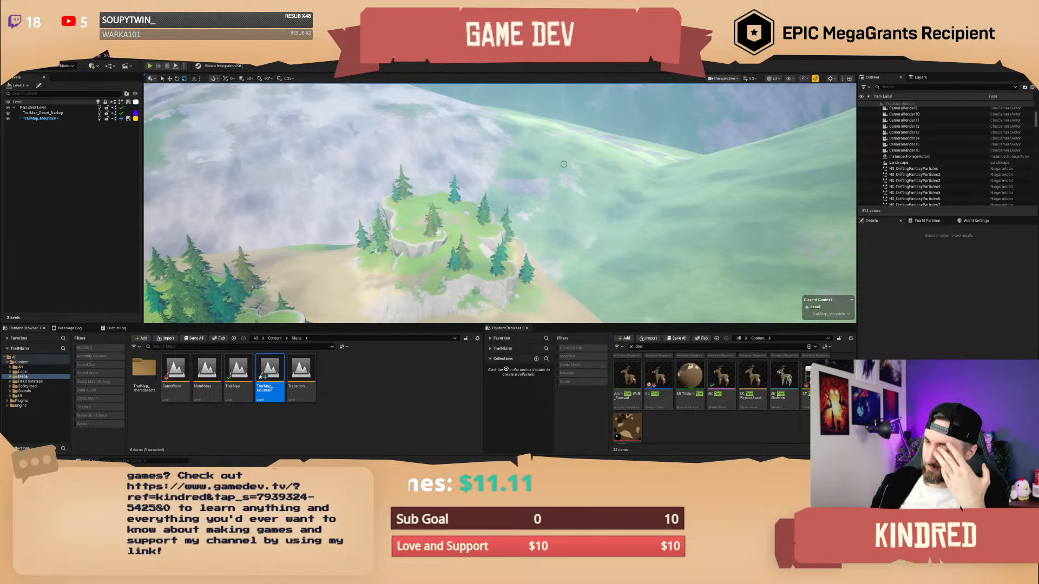
pyautogui.moveTo(576, 159); pyautogui.dragTo(525, 232, button='right')
pyautogui.scroll(-1, 533, 176)
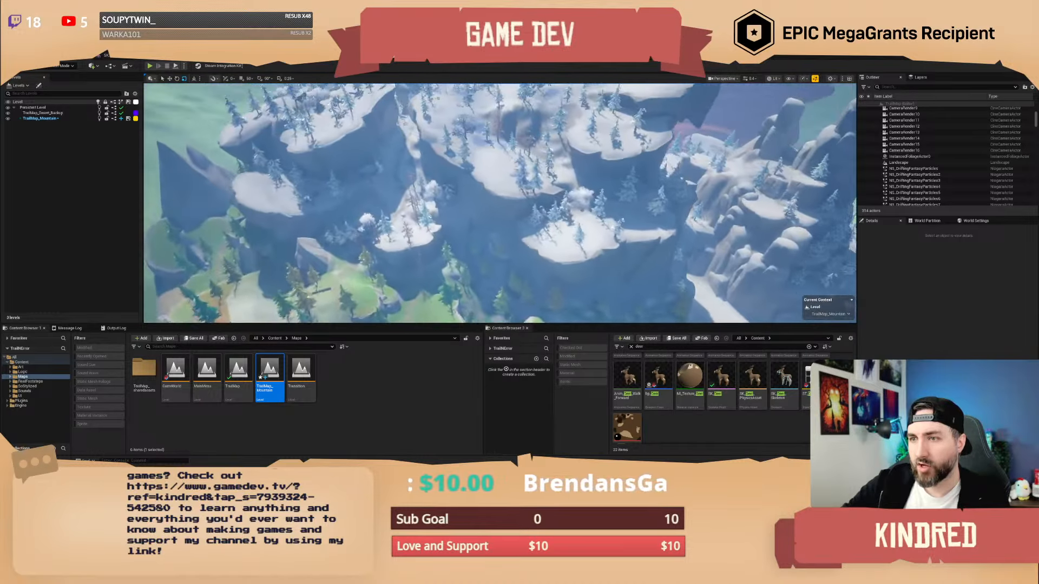
# - Inspect the snowy summit, its overhanging rocks, trees and the ledges below them up close
pyautogui.moveTo(500, 203); pyautogui.dragTo(527, 254, button='right')
pyautogui.moveTo(634, 336); pyautogui.dragTo(632, 260, button='right')
pyautogui.moveTo(500, 203); pyautogui.dragTo(454, 171, button='right')
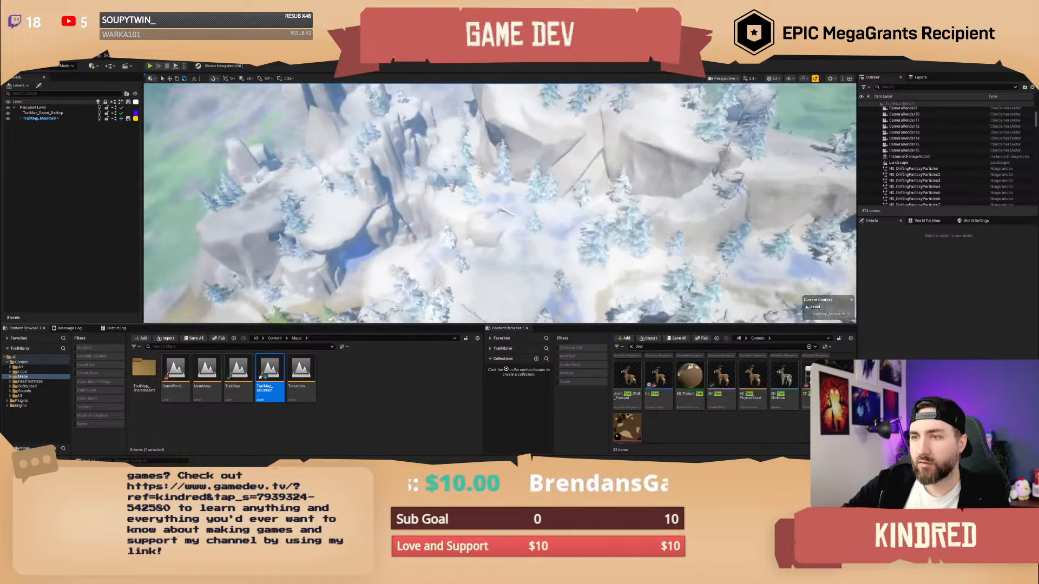
pyautogui.moveTo(499, 203); pyautogui.dragTo(545, 160, button='right')
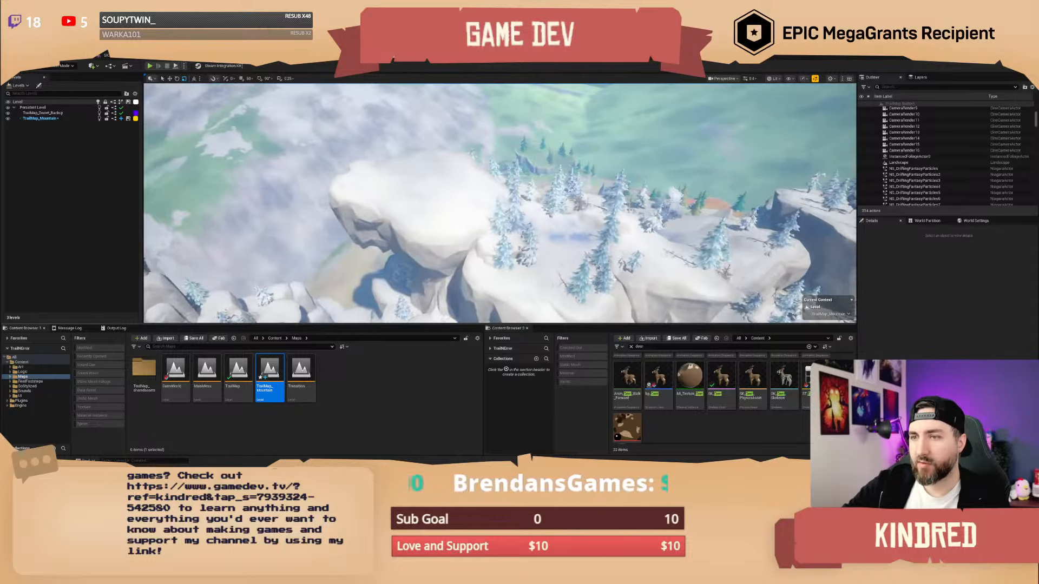
pyautogui.moveTo(500, 203); pyautogui.dragTo(563, 200, button='right')
pyautogui.press('w')
pyautogui.scroll(1, 499, 203)
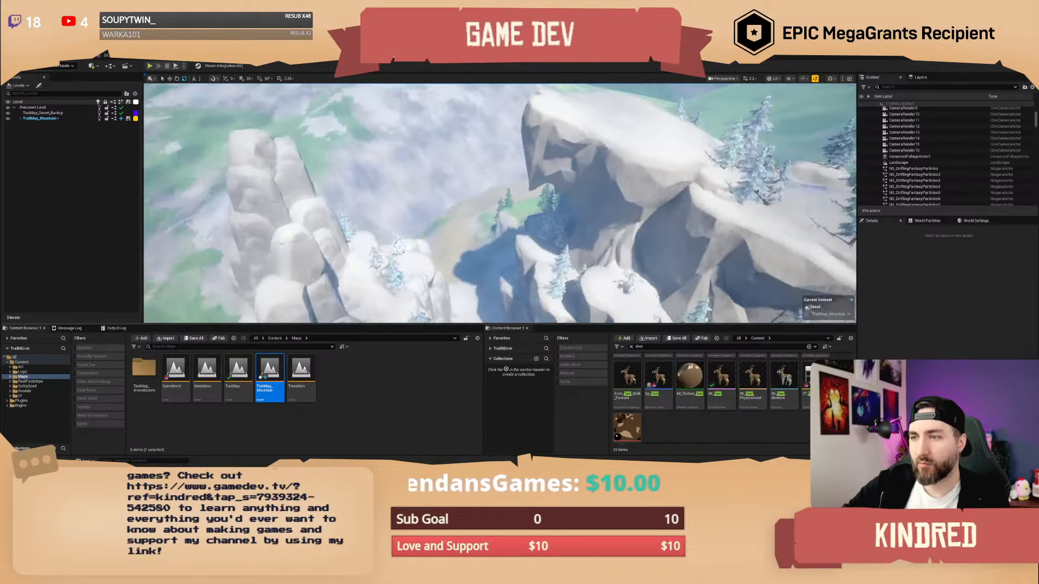
pyautogui.press('w')
pyautogui.moveTo(499, 203); pyautogui.dragTo(552, 222, button='right')
pyautogui.press('a')
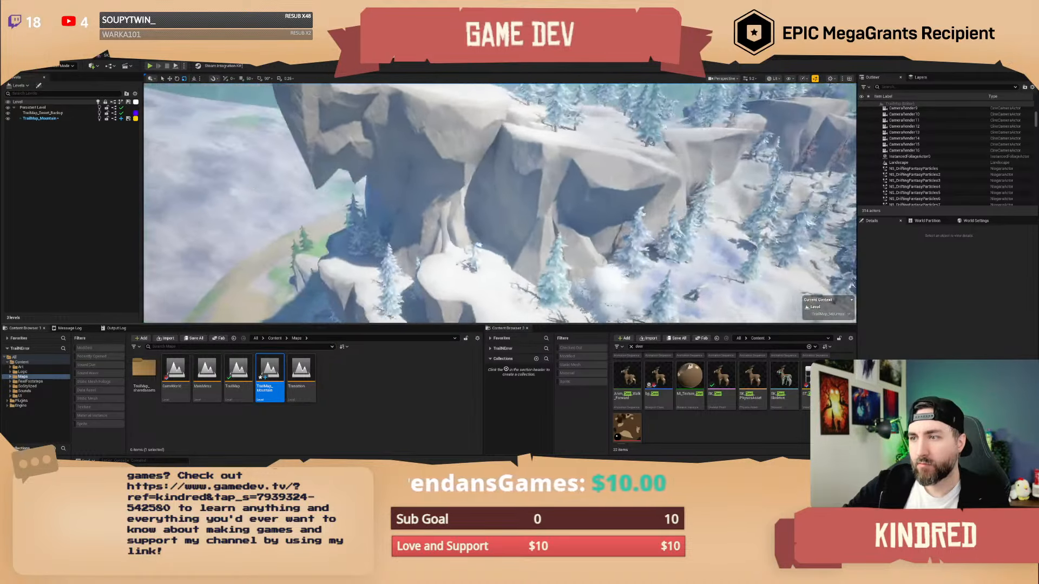
pyautogui.moveTo(512, 247); pyautogui.dragTo(512, 248, button='right')
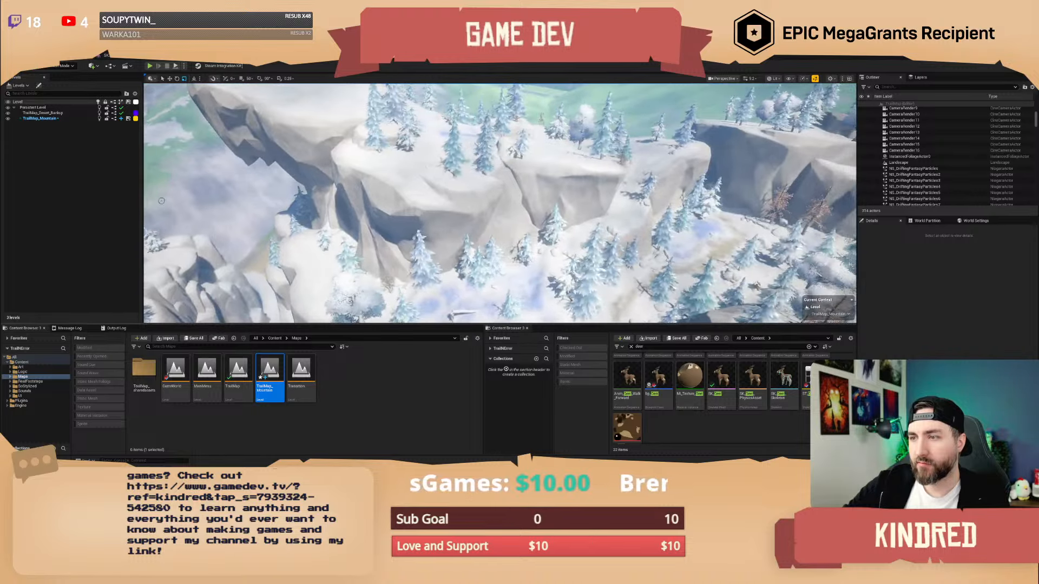
pyautogui.moveTo(483, 187); pyautogui.dragTo(483, 188, button='right')
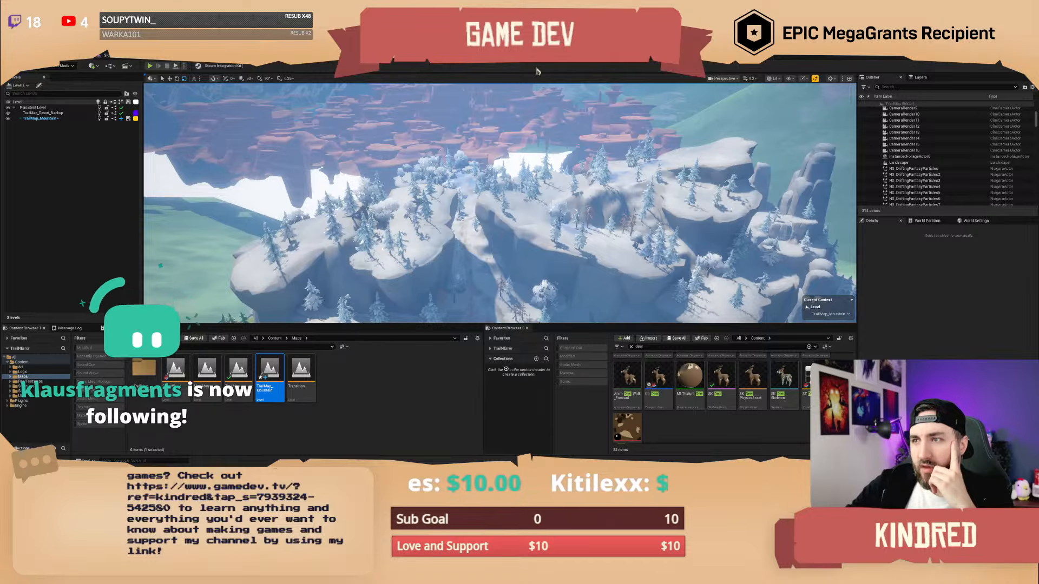
# - Check the mountain's overall footprint and size from a distance against the desert and the background hills
pyautogui.moveTo(498, 202); pyautogui.dragTo(566, 196, button='right')
pyautogui.press('s')
pyautogui.scroll(4, 499, 203)
pyautogui.press('a')
pyautogui.press('w')
pyautogui.press('s')
pyautogui.press('w')
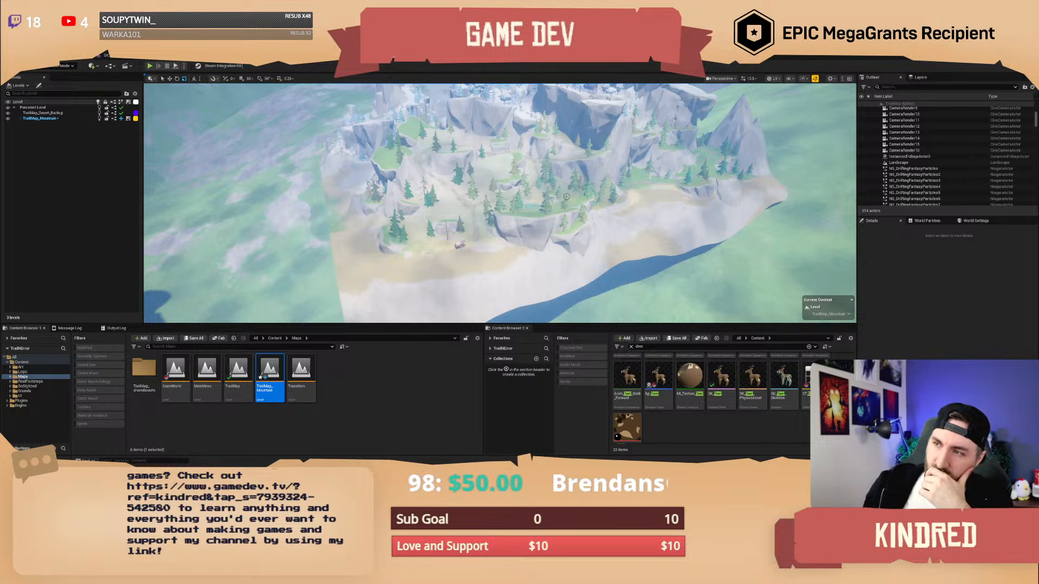
pyautogui.press('w')
pyautogui.moveTo(636, 106); pyautogui.dragTo(588, 195, button='right')
pyautogui.scroll(4, 636, 106)
pyautogui.press('s')
pyautogui.scroll(2, 611, 157)
pyautogui.press('s')
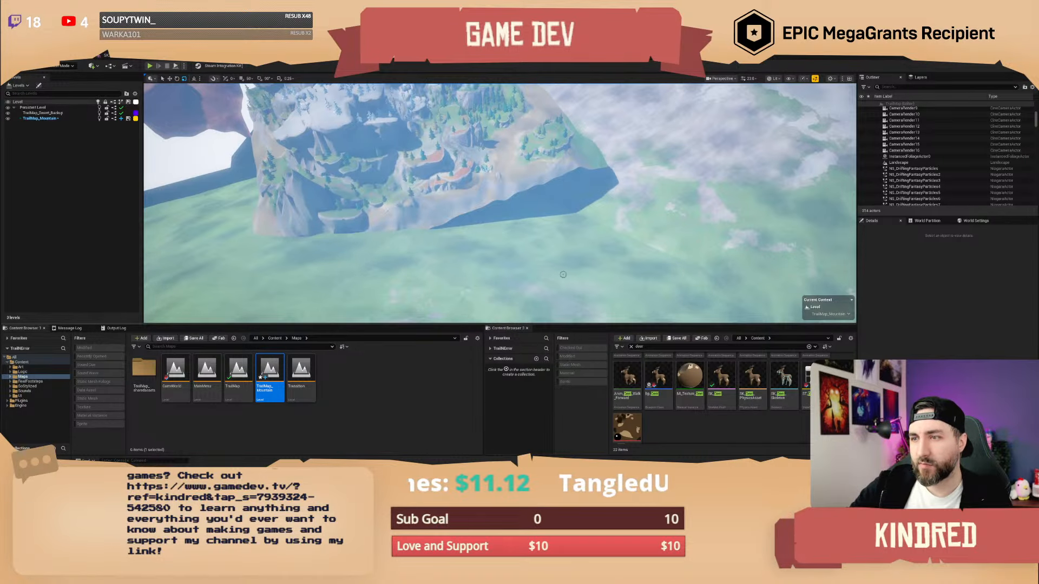
pyautogui.moveTo(423, 239); pyautogui.dragTo(325, 225, button='right')
pyautogui.press('d')
pyautogui.press('w')
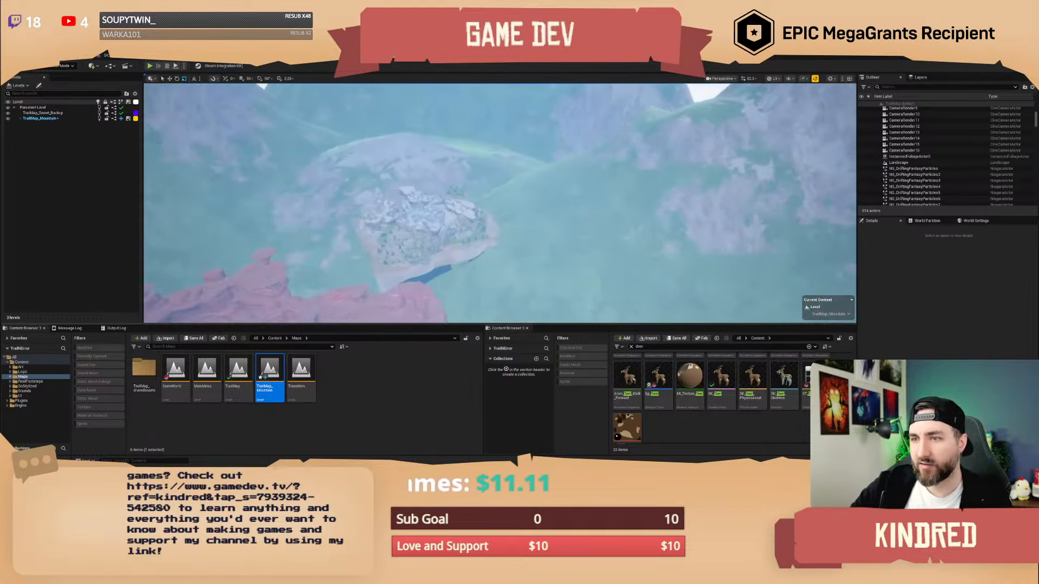
# - Delete the background mountain mesh SM_Mountain2 of the mountain sublevel behind the desert rocks
pyautogui.click(438, 181)
pyautogui.press('f')
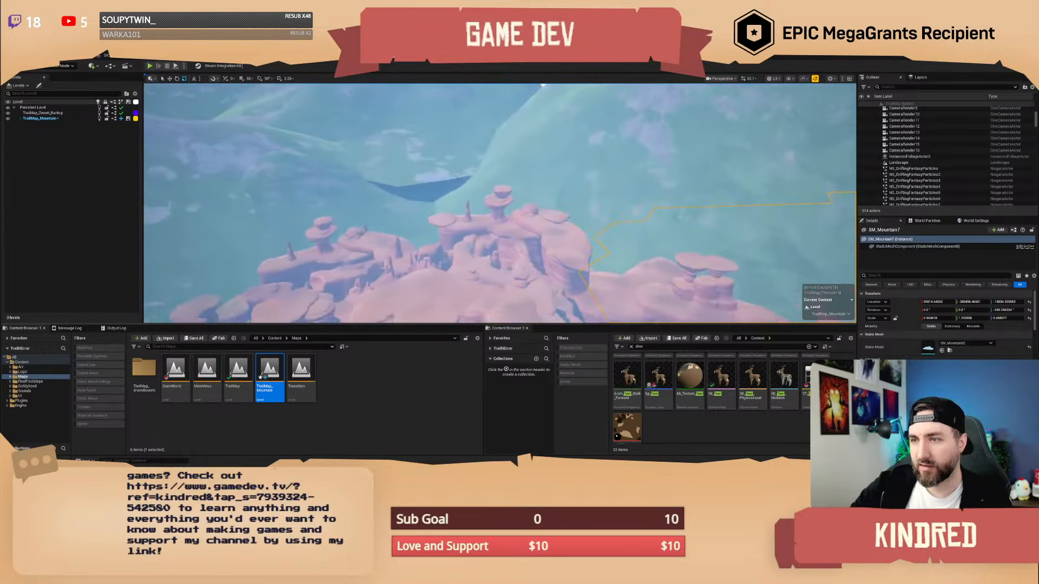
pyautogui.click(535, 211)
pyautogui.press('f')
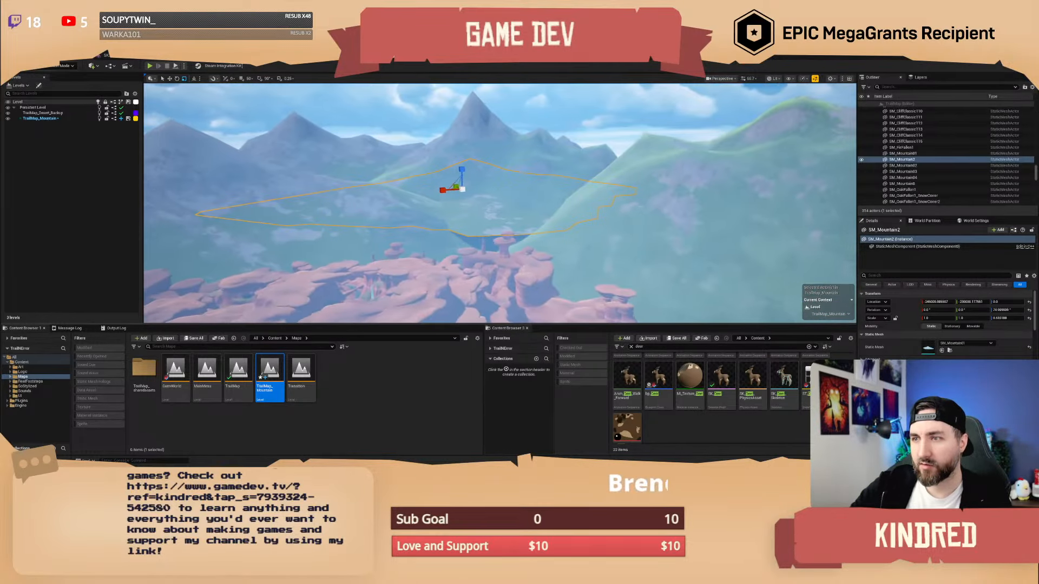
pyautogui.press('w')
pyautogui.moveTo(500, 202); pyautogui.dragTo(523, 280, button='right')
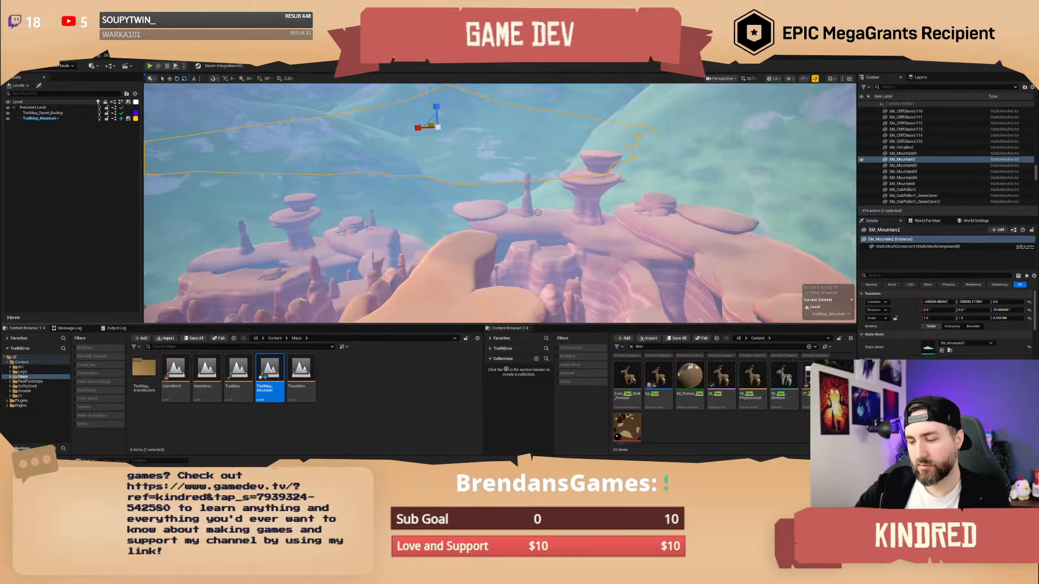
pyautogui.press('Delete')
# - Survey the whole trail map from high above, comparing the desert, the mountain and the surrounding hill meshes
pyautogui.press('w')
pyautogui.scroll(2, 499, 203)
pyautogui.moveTo(500, 203); pyautogui.dragTo(548, 241, button='right')
pyautogui.press('w')
pyautogui.scroll(-13, 499, 203)
pyautogui.press('w')
pyautogui.scroll(-4, 499, 203)
pyautogui.press('w')
pyautogui.press('w')
pyautogui.scroll(-8, 499, 202)
pyautogui.press('w')
pyautogui.press('w')
pyautogui.press('w')
pyautogui.scroll(6, 636, 203)
pyautogui.press('w')
pyautogui.scroll(18, 606, 157)
pyautogui.press('w')
pyautogui.press('w')
pyautogui.press('s')
pyautogui.press('s')
pyautogui.scroll(5, 663, 227)
pyautogui.press('s')
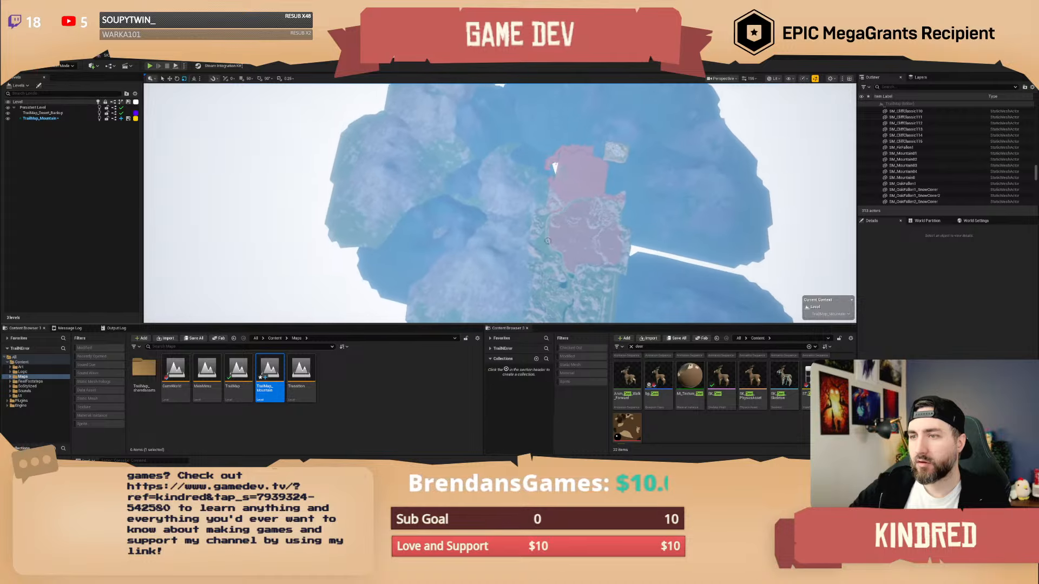
# - Identify a background hill mesh, hide the Persistent Level and inspect the cliffs that belong to the desert sublevel
pyautogui.click(442, 213)
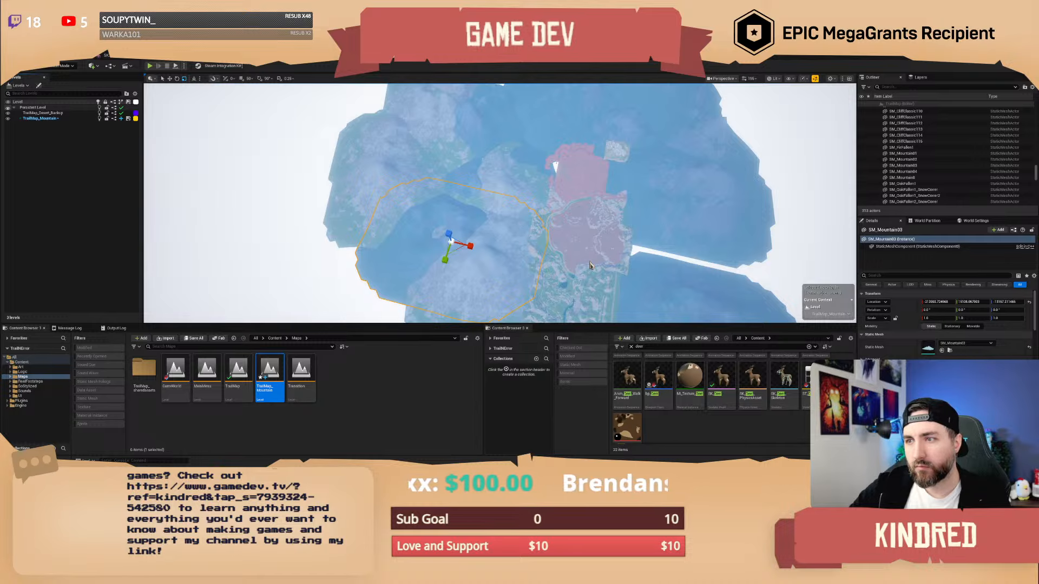
pyautogui.hotkey('ctrl', 'z')
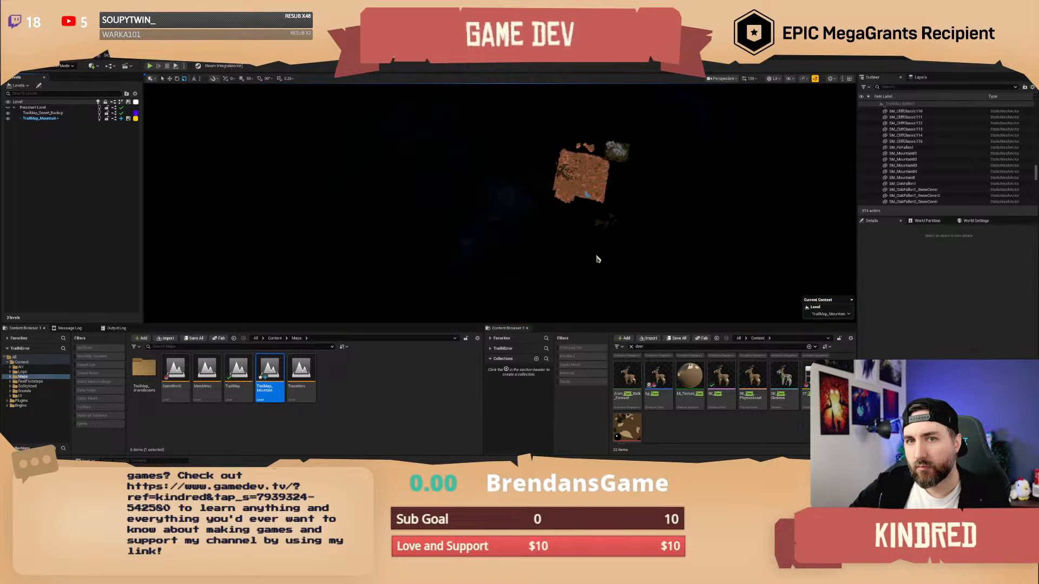
pyautogui.moveTo(500, 204); pyautogui.dragTo(549, 92, button='right')
pyautogui.press('w')
pyautogui.press('w')
pyautogui.moveTo(565, 252); pyautogui.dragTo(368, 319, button='right')
pyautogui.click(543, 242)
pyautogui.press('s')
pyautogui.moveTo(499, 204); pyautogui.dragTo(606, 246, button='right')
pyautogui.press('w')
pyautogui.scroll(-1, 637, 239)
pyautogui.click(659, 219)
pyautogui.press('f')
pyautogui.press('q')
pyautogui.scroll(-1, 658, 219)
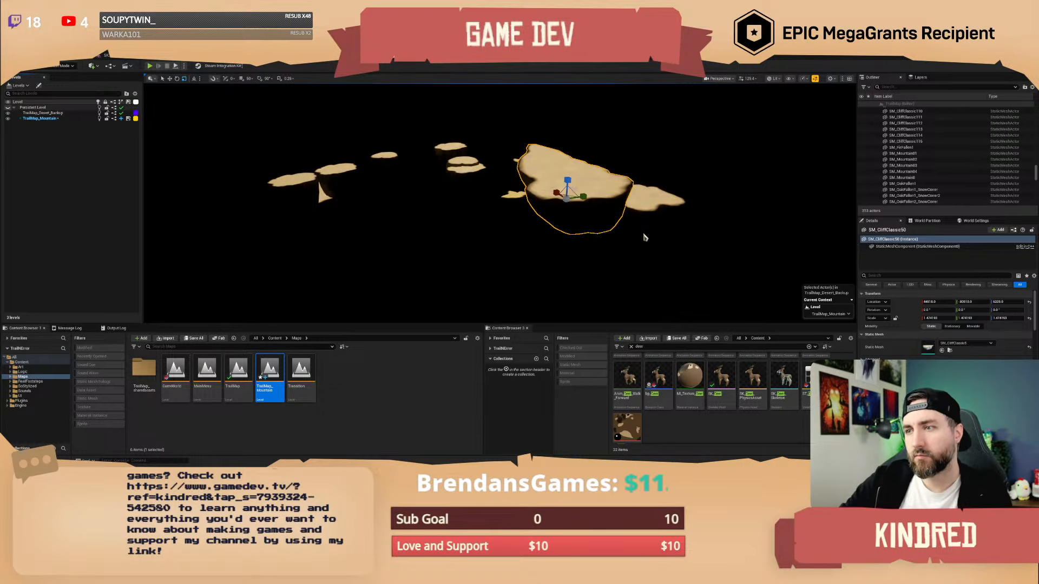
# - Show the Persistent Level again and briefly toggle TrailMap_Desert_Backup off and on to examine its extent
pyautogui.moveTo(639, 232); pyautogui.dragTo(257, 214, button='right')
pyautogui.press('w')
pyautogui.scroll(-3, 499, 203)
pyautogui.press('d')
pyautogui.press('w')
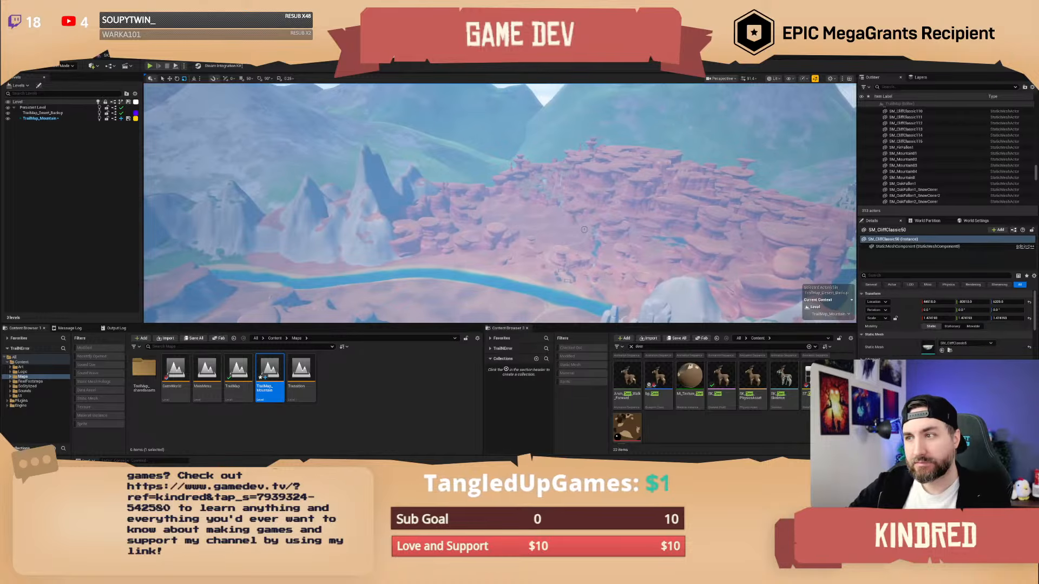
pyautogui.click(8, 113)
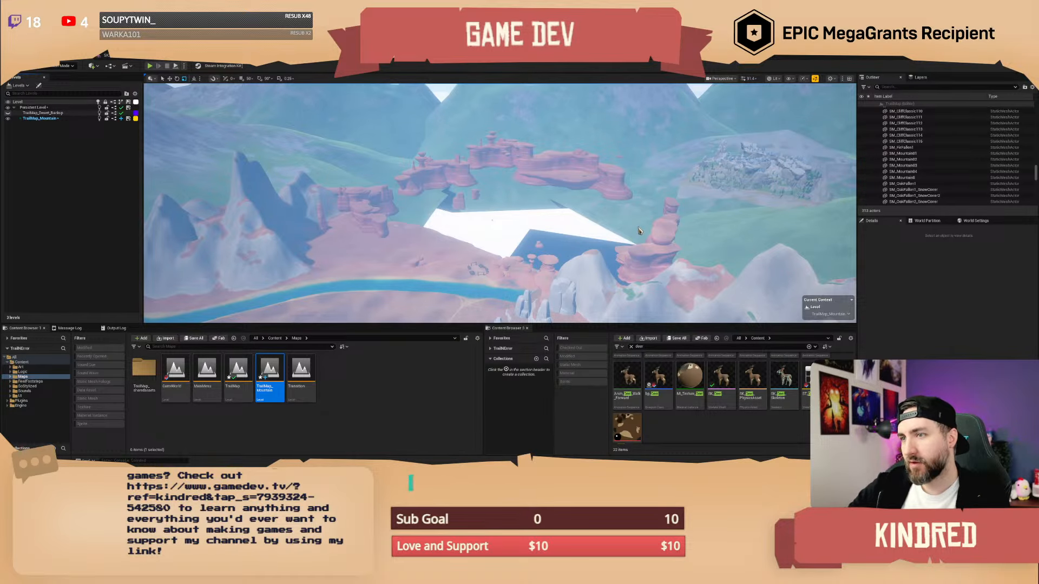
pyautogui.hotkey('ctrl', 'z')
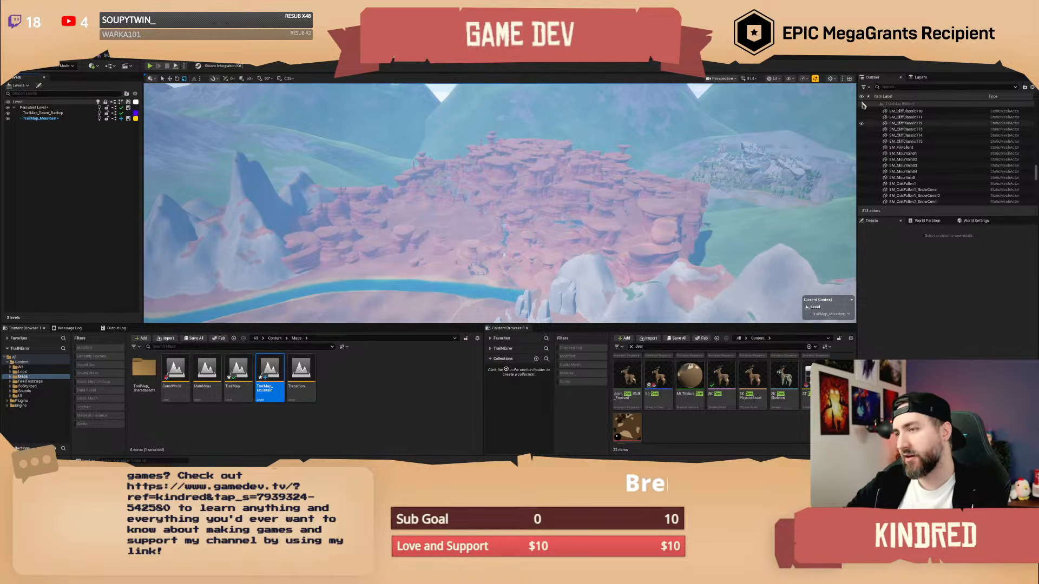
# - Review the mountain beside the desert and its surrounding hills, and save the TrailMap level
pyautogui.moveTo(639, 219); pyautogui.dragTo(774, 235, button='right')
pyautogui.press('w')
pyautogui.scroll(-10, 736, 197)
pyautogui.press('s')
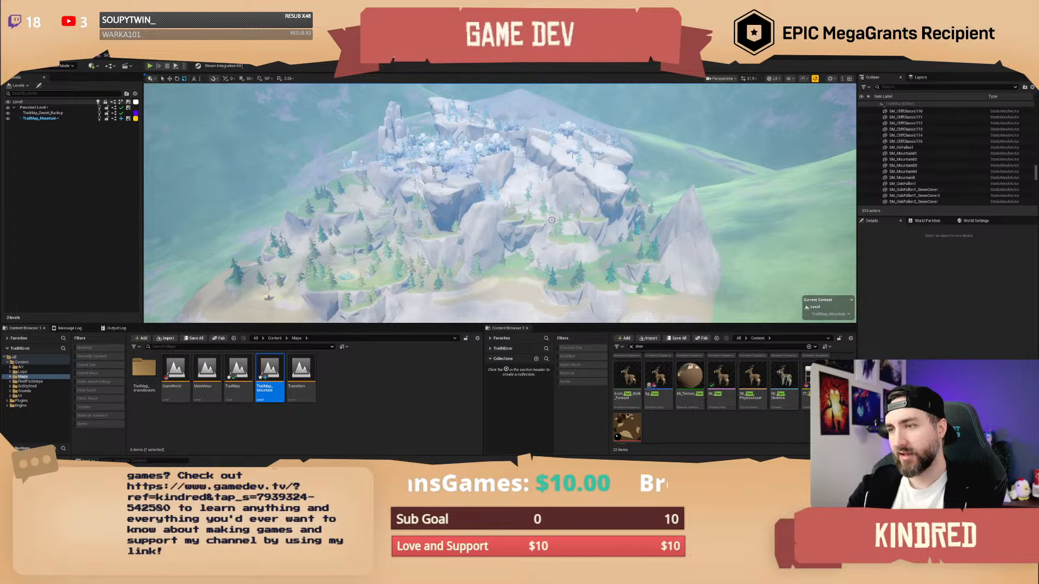
pyautogui.moveTo(551, 220); pyautogui.dragTo(619, 224, button='right')
pyautogui.scroll(1, 551, 220)
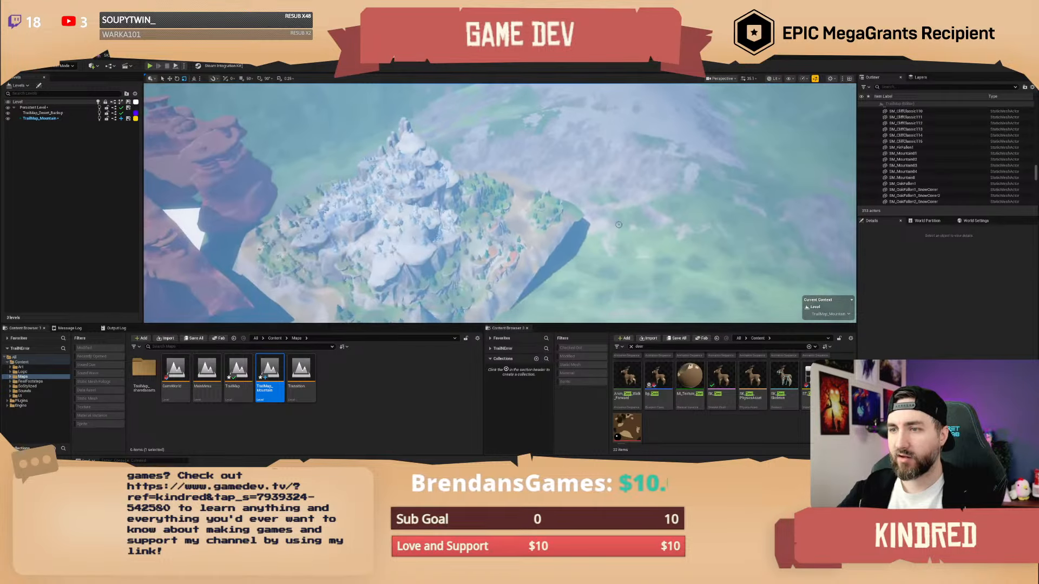
pyautogui.moveTo(520, 227); pyautogui.dragTo(540, 184, button='right')
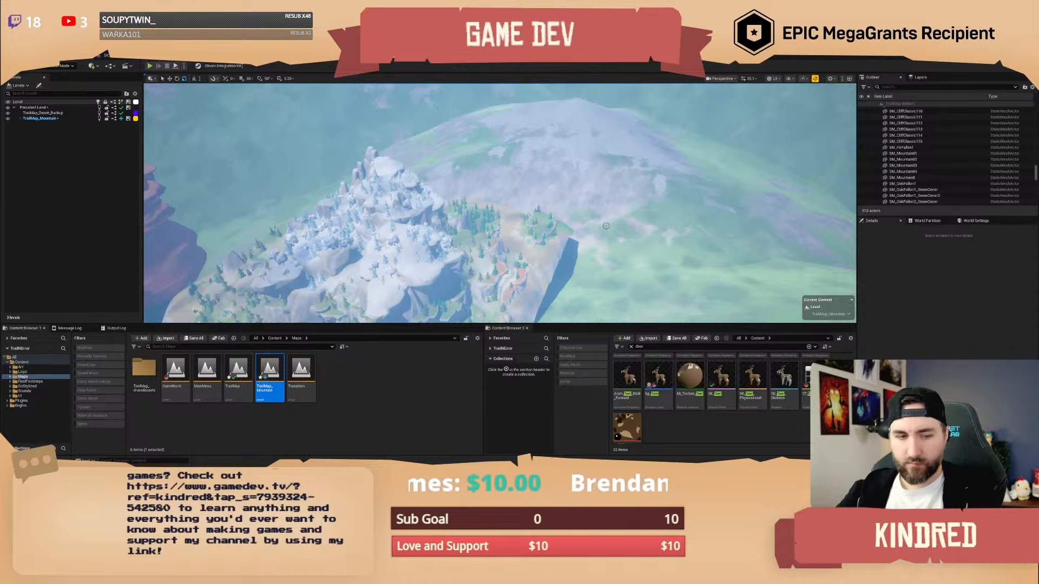
pyautogui.hotkey('ctrl', 's')
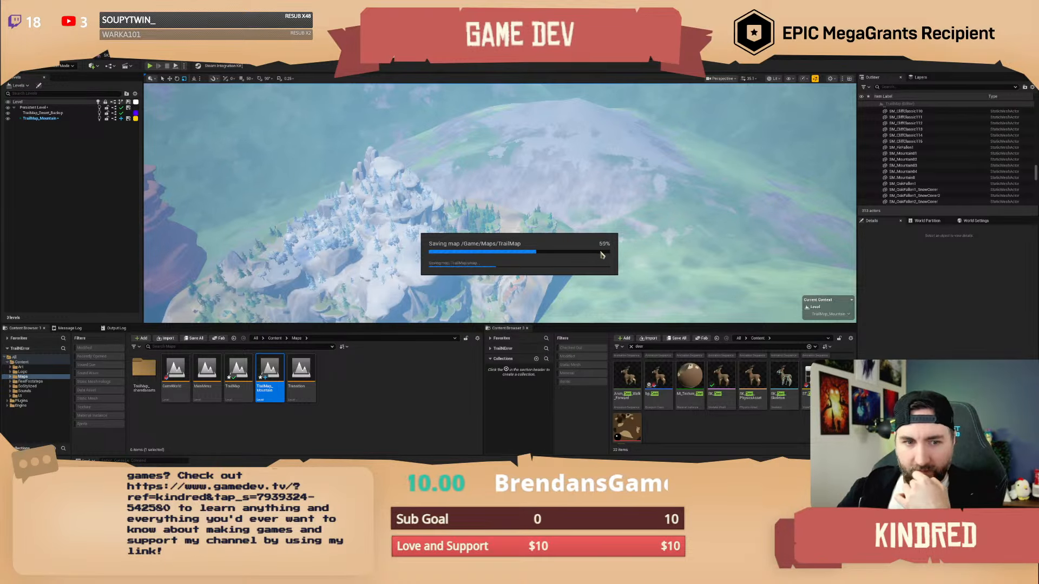